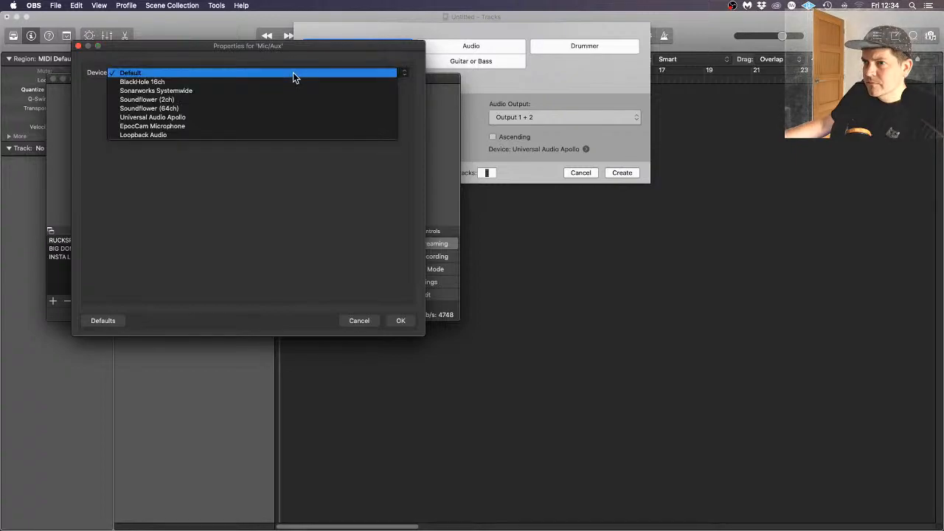
# Set the Mic/Aux source's device to Universal Audio Apollo, confirm its properties, and return to Logic Pro X
pyautogui.click(254, 117)
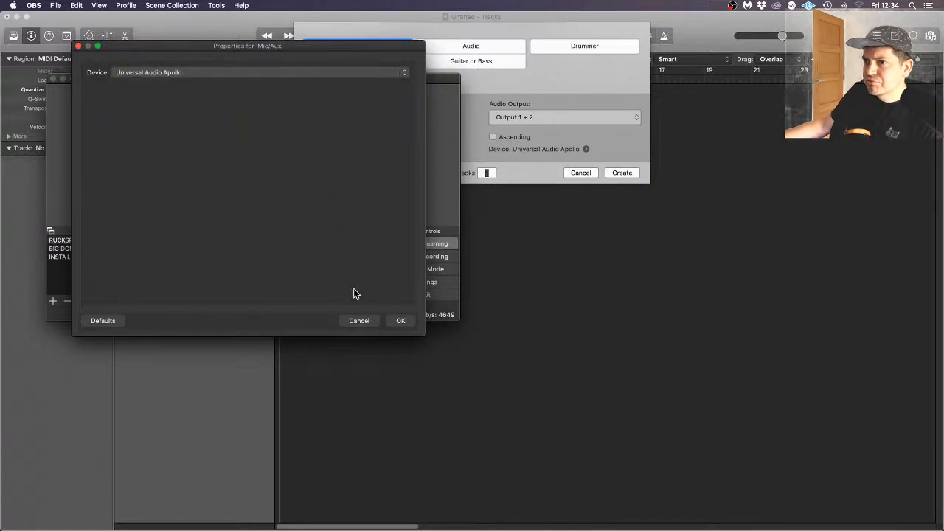
pyautogui.click(404, 322)
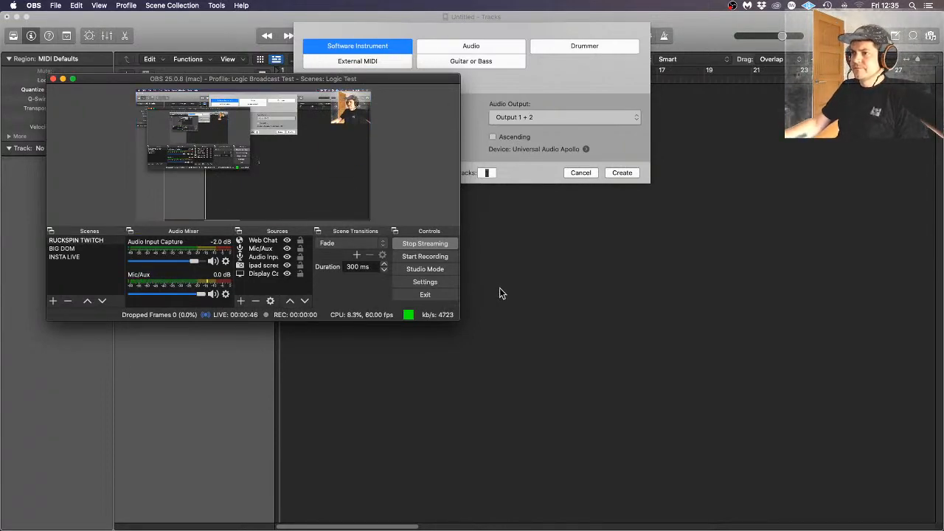
pyautogui.click(514, 311)
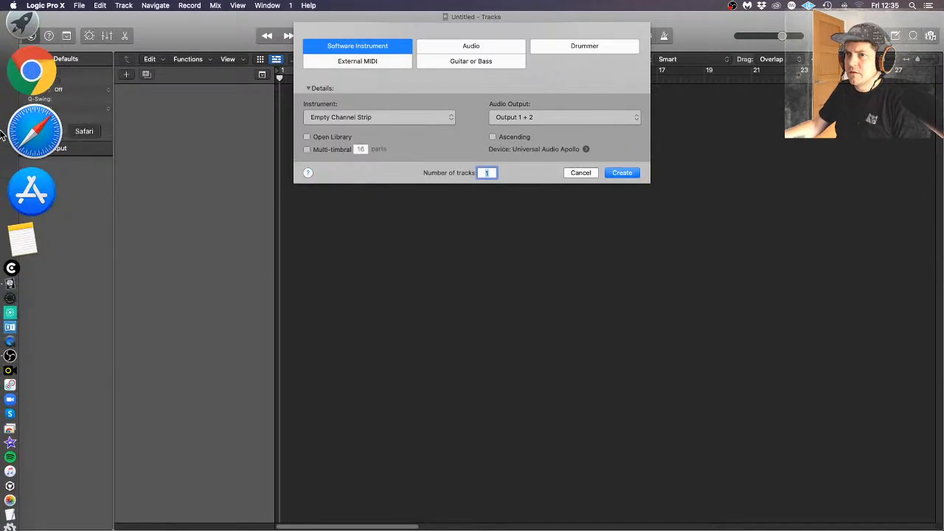
# Switch to Safari, open Restream's Chat page and copy the link for embedding the chat in the stream
pyautogui.click(33, 133)
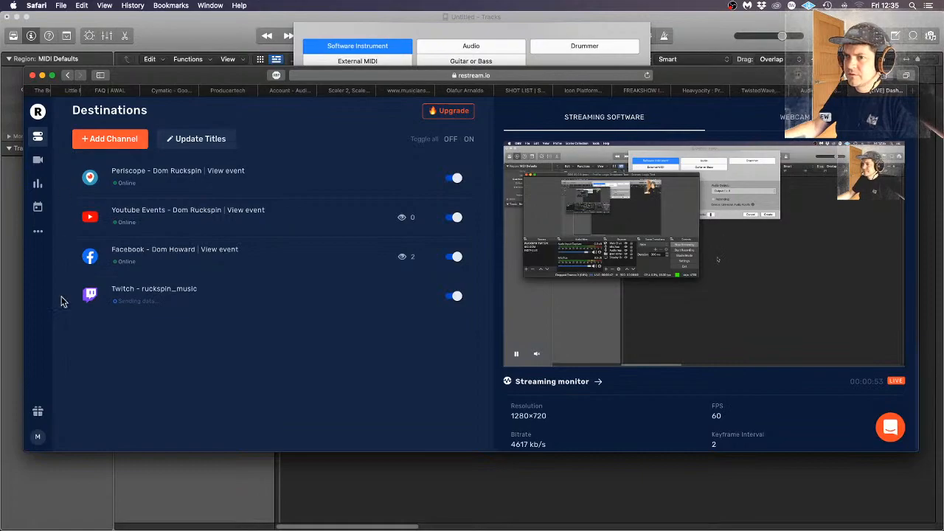
pyautogui.moveTo(37, 436)
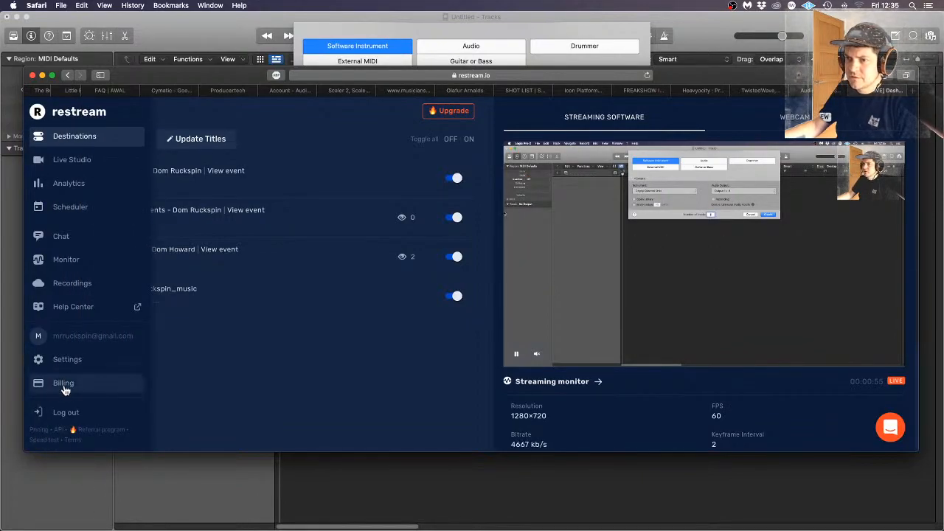
pyautogui.click(73, 360)
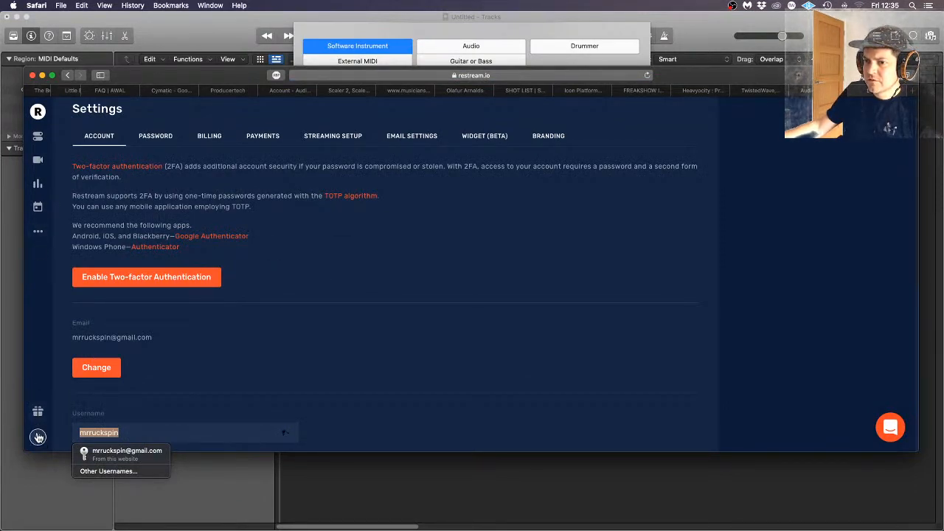
pyautogui.moveTo(38, 437)
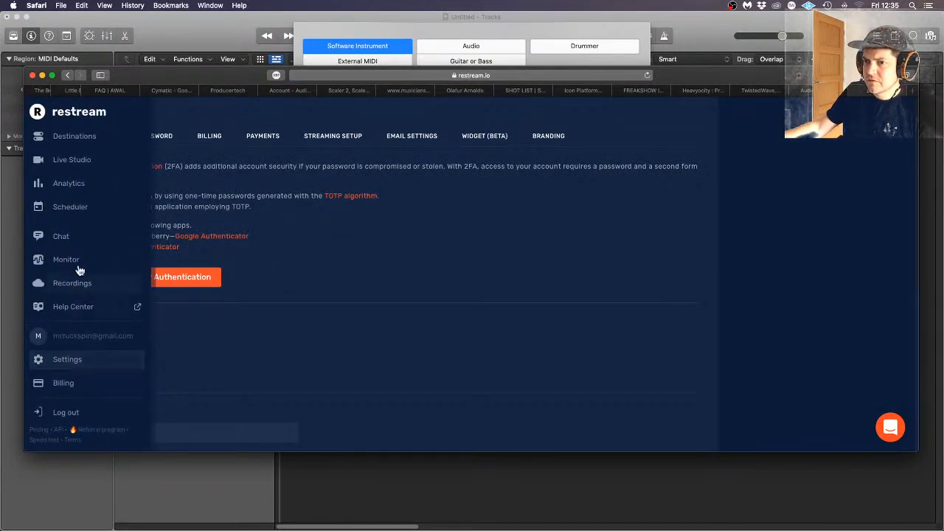
pyautogui.click(87, 236)
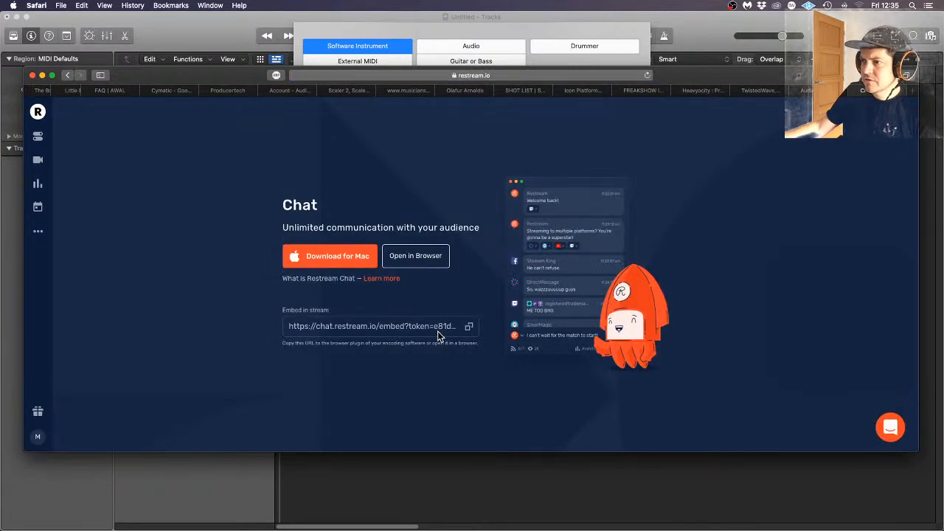
pyautogui.click(468, 325)
# Switch to OBS and paste the copied chat embed link with its token into the URL of the Web Chat source
pyautogui.moveTo(4, 137)
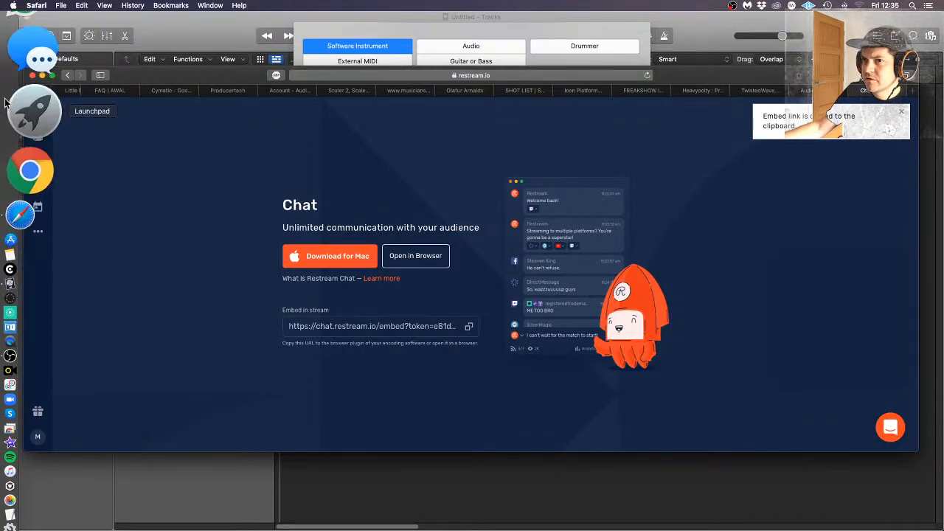
pyautogui.click(22, 232)
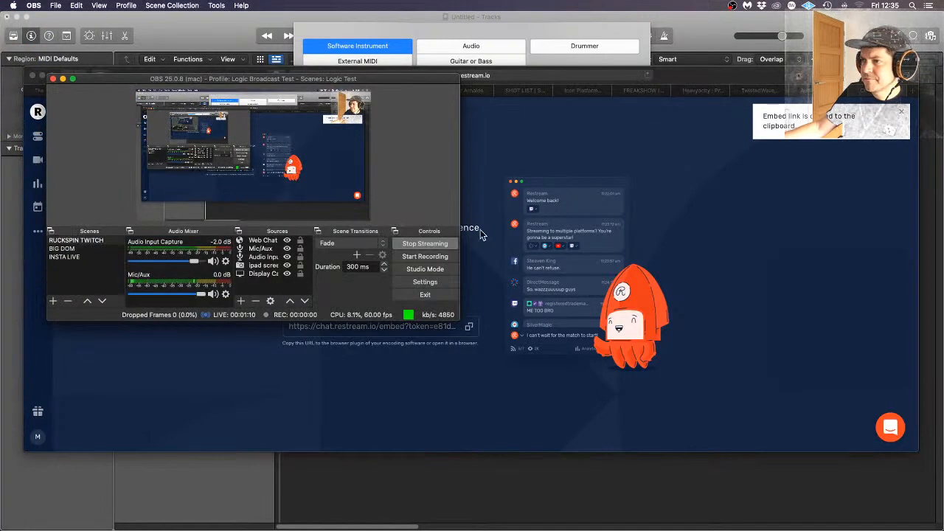
pyautogui.click(347, 142)
pyautogui.click(272, 243)
pyautogui.rightClick(273, 245)
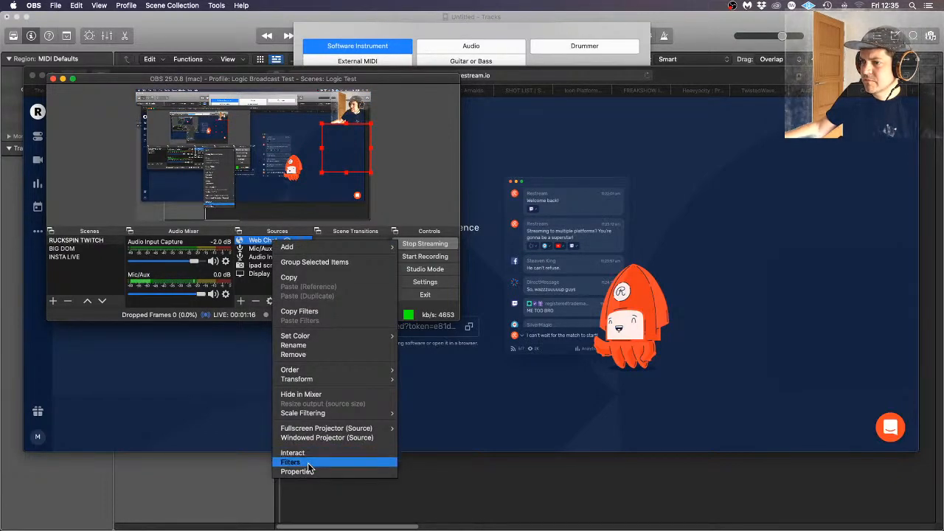
pyautogui.click(312, 471)
pyautogui.tripleClick(266, 216)
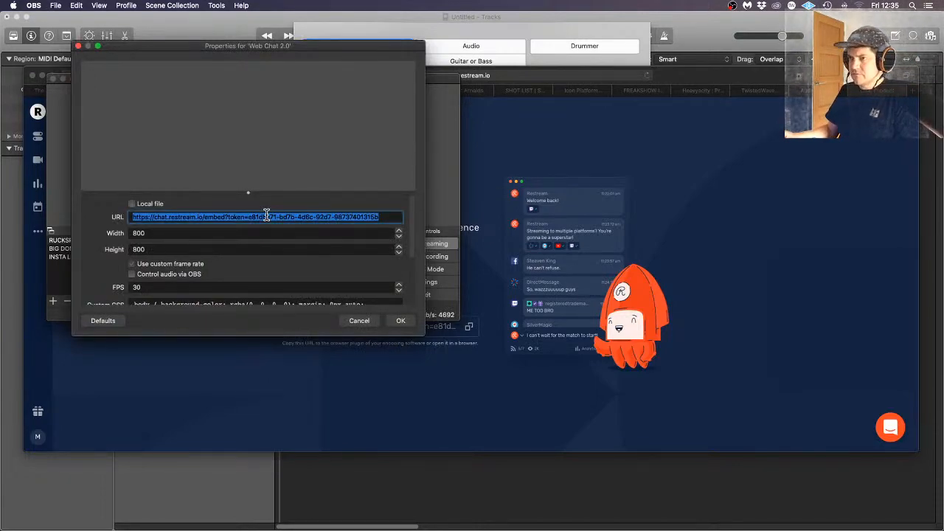
pyautogui.click(267, 216)
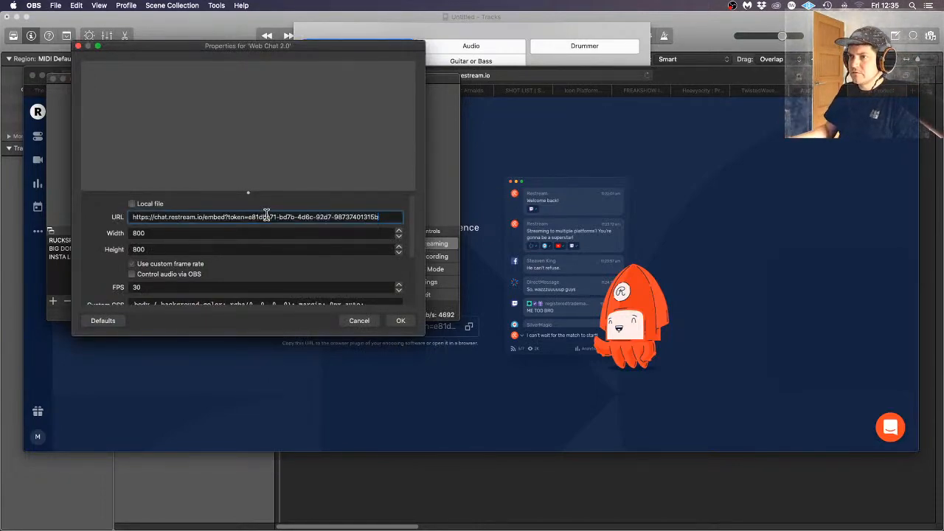
pyautogui.click(404, 321)
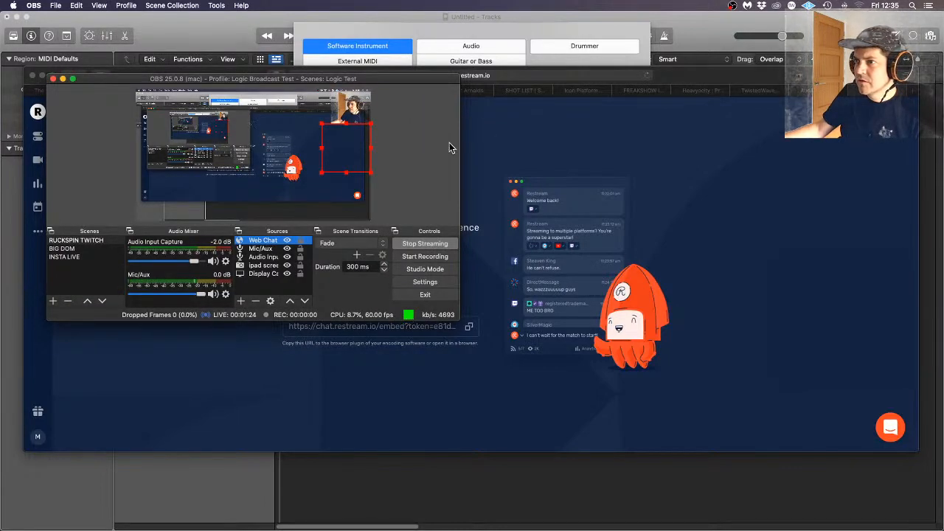
pyautogui.click(434, 159)
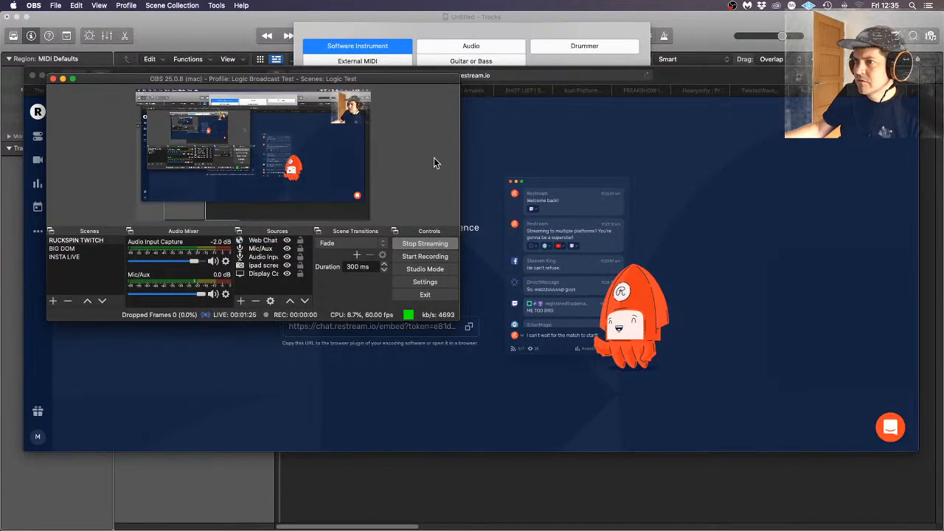
# Switch to Logic Pro X, create one Software Instrument track and load Kontakt 5 in Stereo as its instrument
pyautogui.click(642, 510)
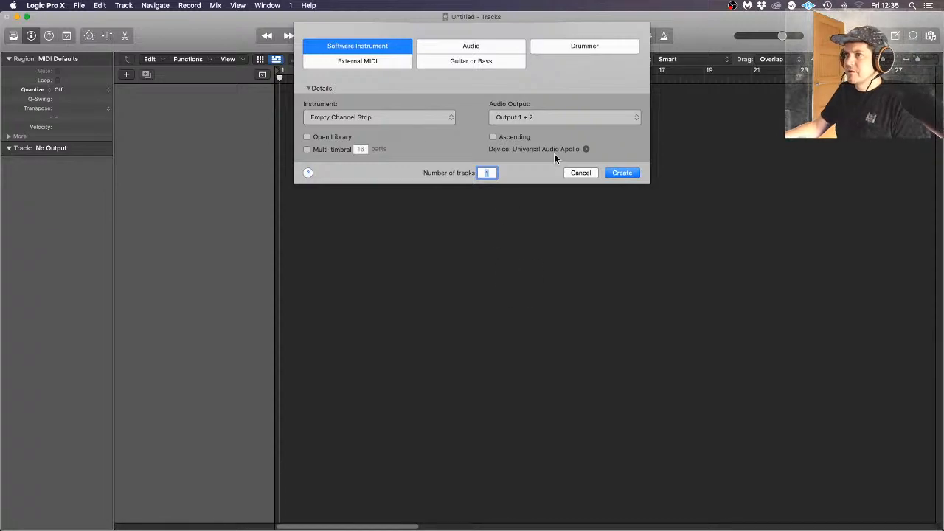
pyautogui.click(624, 173)
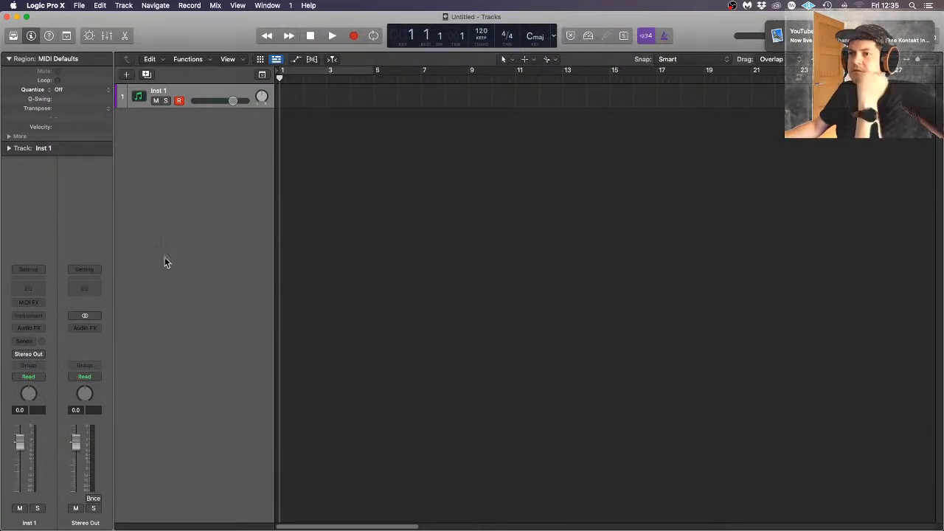
pyautogui.click(41, 317)
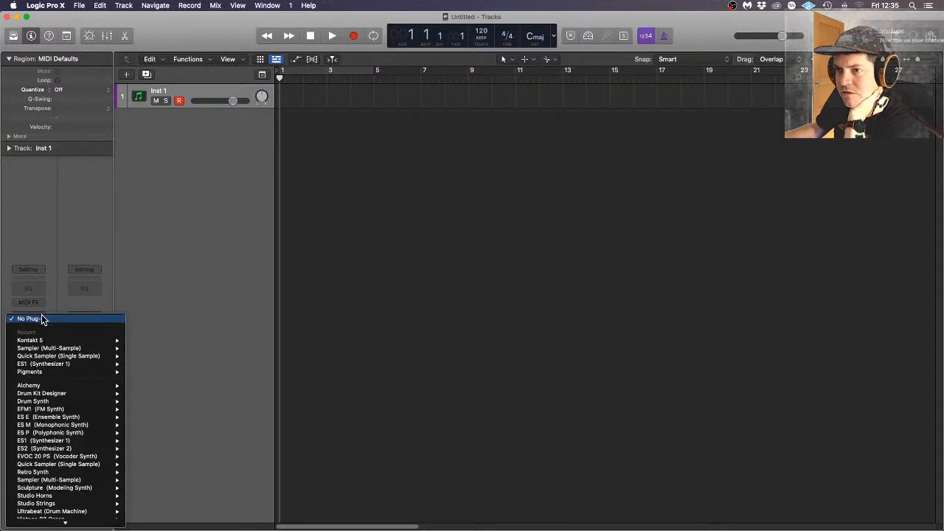
pyautogui.moveTo(64, 339)
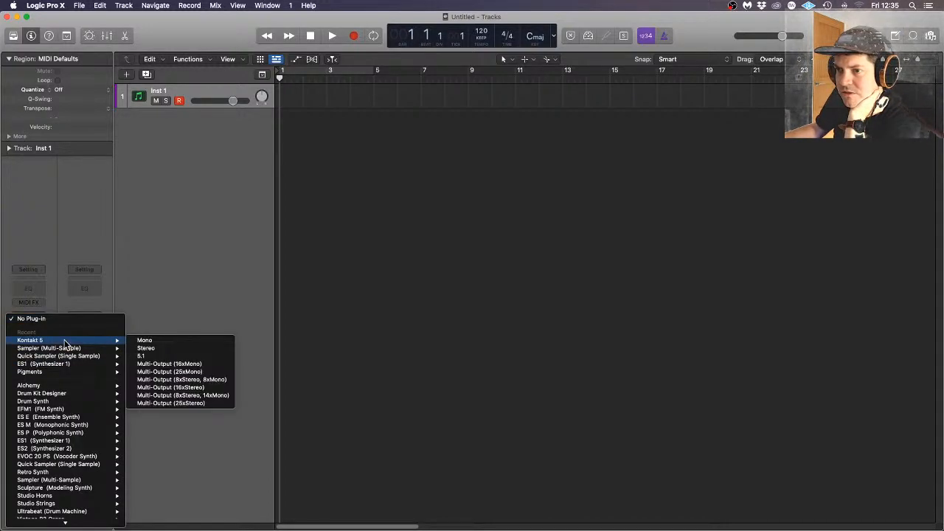
pyautogui.click(187, 348)
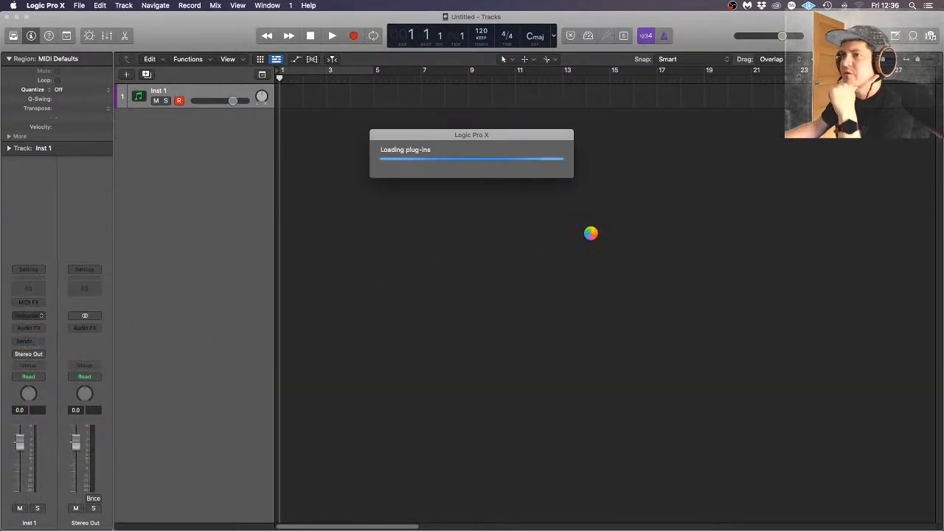
pyautogui.moveTo(2, 172)
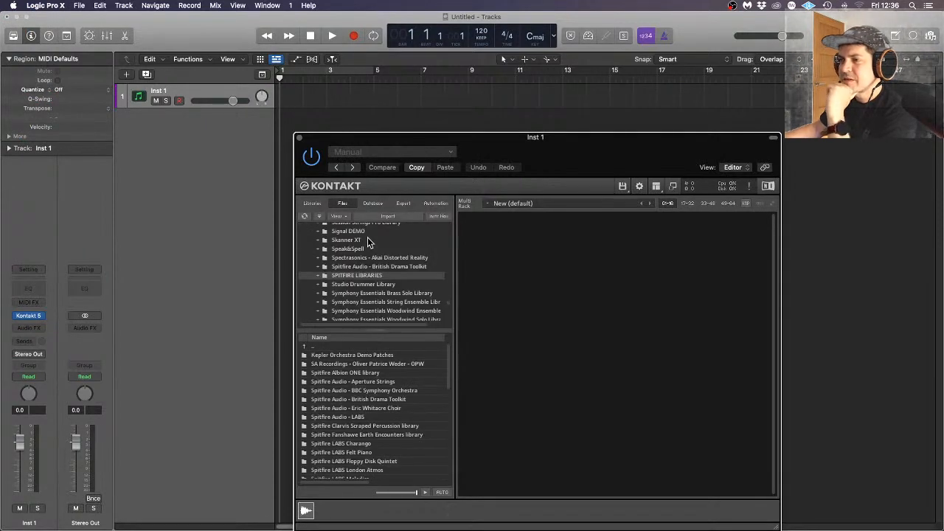
# Browse Kontakt's library folders and view the contents of the KLANG Unstable Guitar folder
pyautogui.scroll(-10, 402, 284)
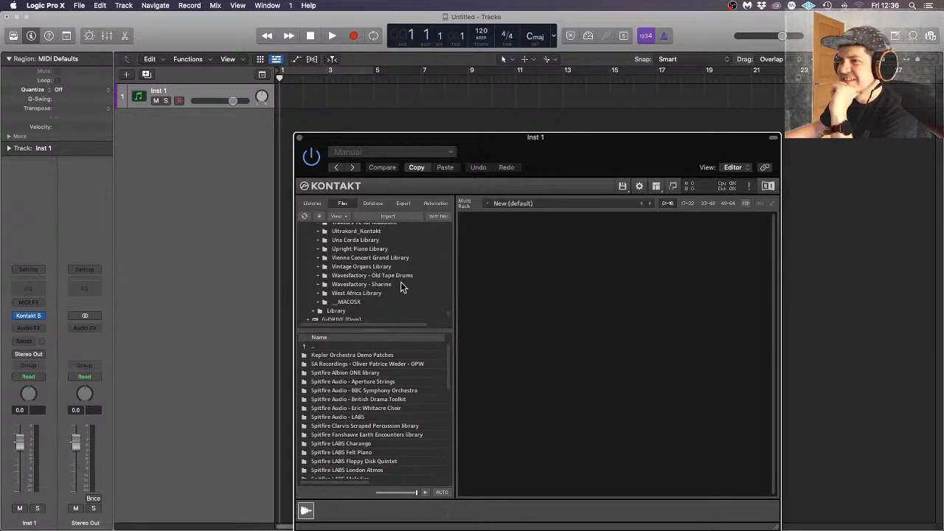
pyautogui.scroll(10, 402, 284)
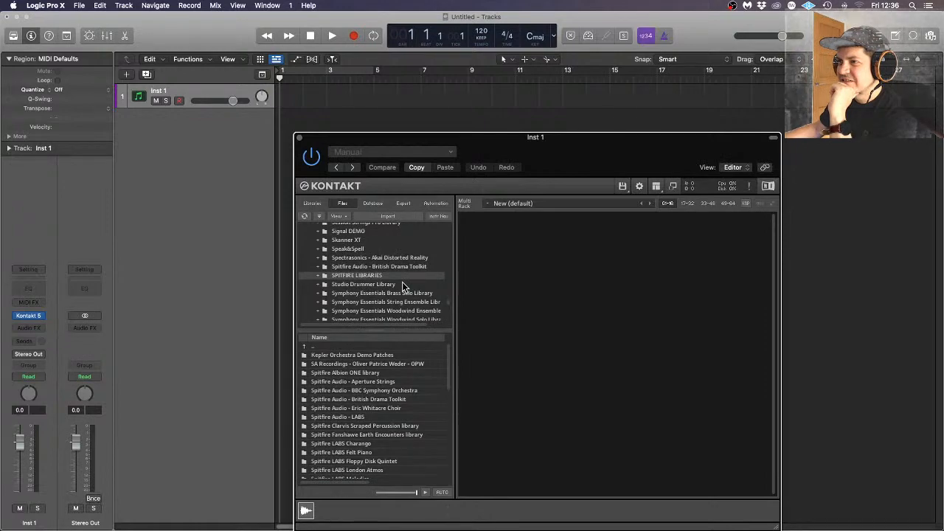
pyautogui.scroll(1, 404, 286)
pyautogui.scroll(5, 405, 288)
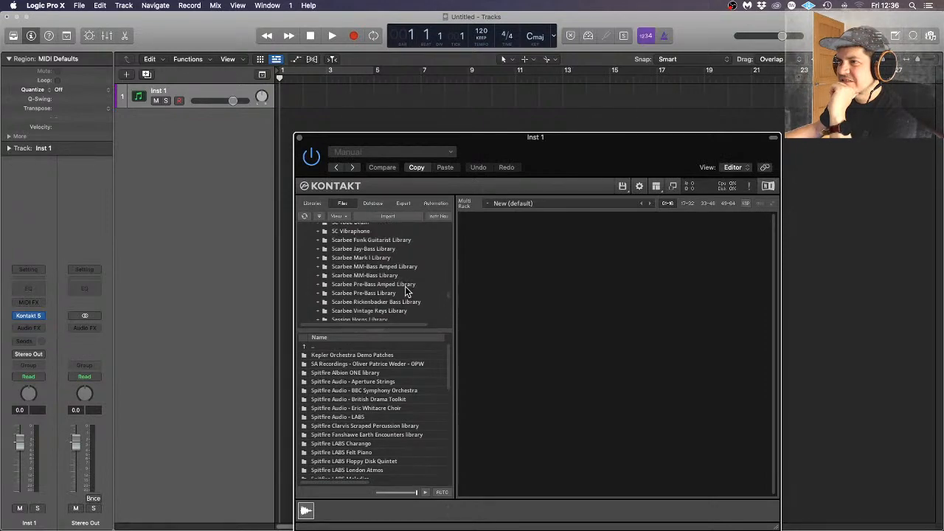
pyautogui.scroll(1, 405, 288)
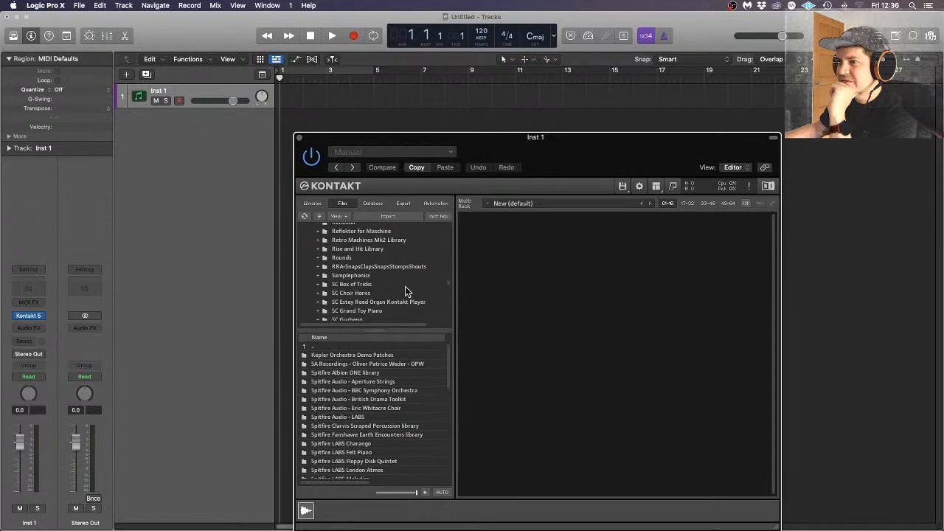
pyautogui.scroll(8, 405, 288)
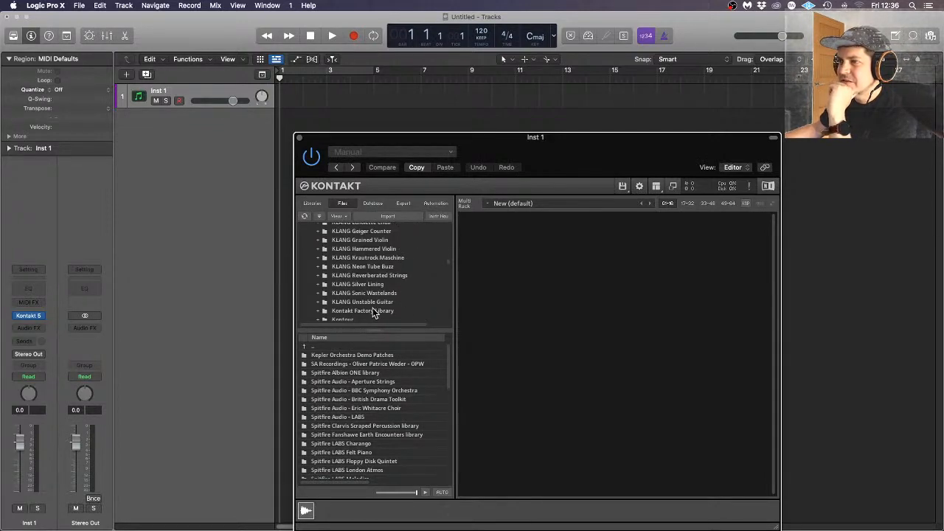
pyautogui.click(372, 304)
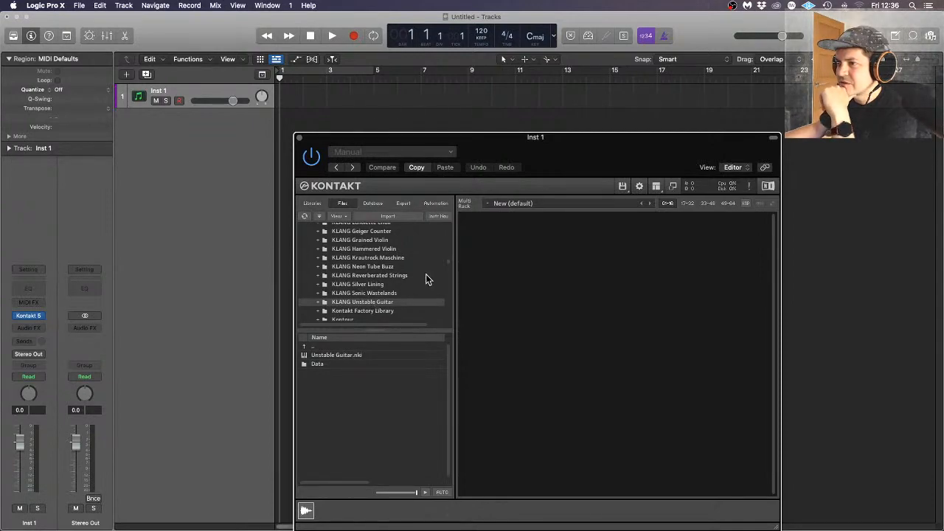
# Load Reverberated Strings.nki from the KLANG Reverberated Strings folder into the Kontakt rack
pyautogui.scroll(2, 427, 276)
pyautogui.scroll(2, 431, 279)
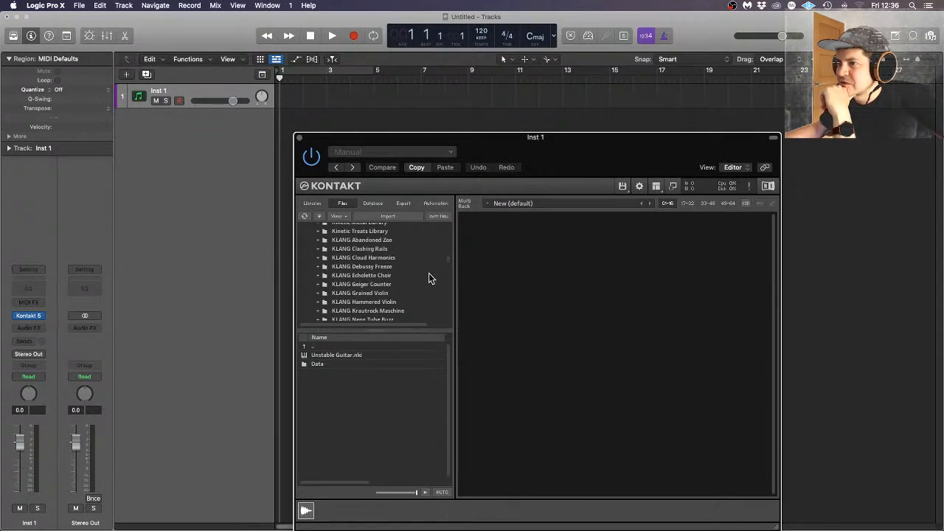
pyautogui.scroll(2, 431, 279)
pyautogui.scroll(-2, 431, 279)
pyautogui.scroll(-2, 431, 279)
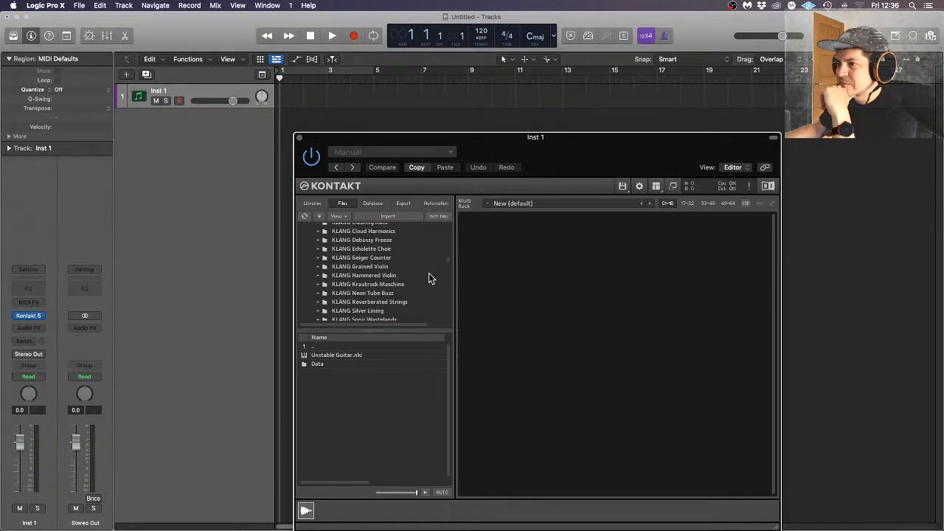
pyautogui.scroll(-1, 430, 274)
pyautogui.click(393, 277)
pyautogui.click(332, 358)
pyautogui.doubleClick(332, 362)
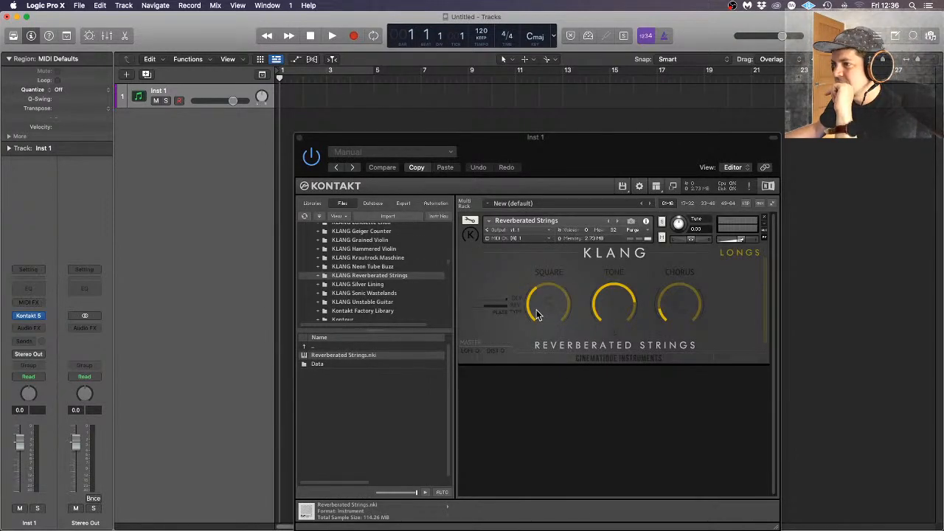
# Look through the remaining Kontakt library folders, from the KLANG folders to The Mouth, and return to Marble Free
pyautogui.scroll(-3, 380, 293)
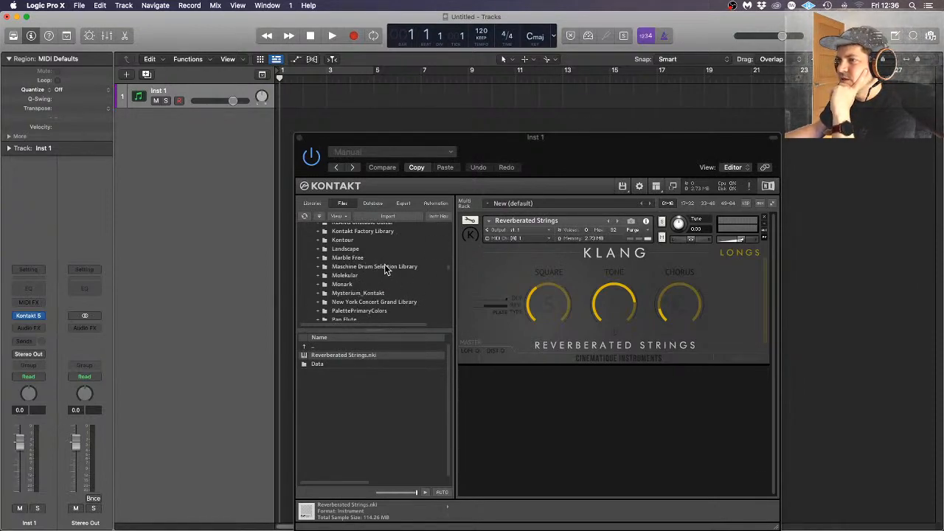
pyautogui.scroll(-4, 380, 275)
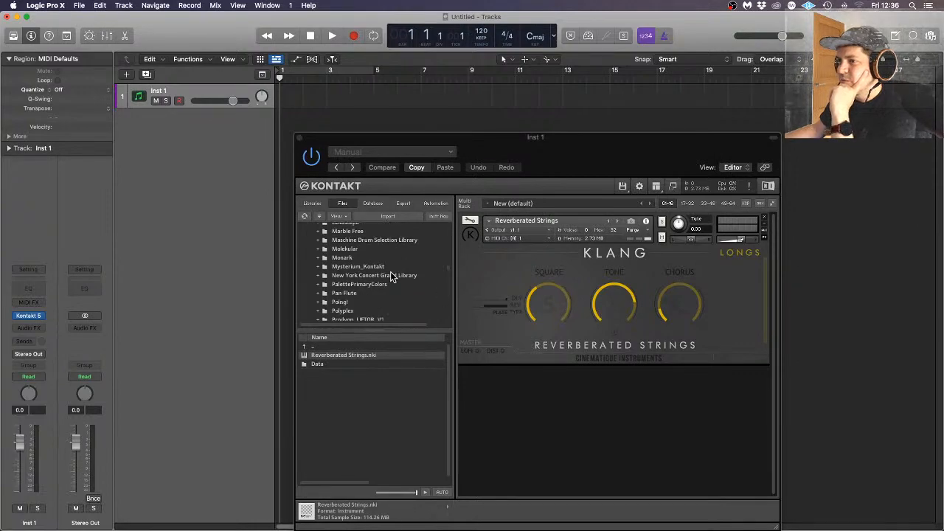
pyautogui.scroll(-3, 406, 282)
pyautogui.scroll(-2, 411, 289)
pyautogui.scroll(-5, 409, 286)
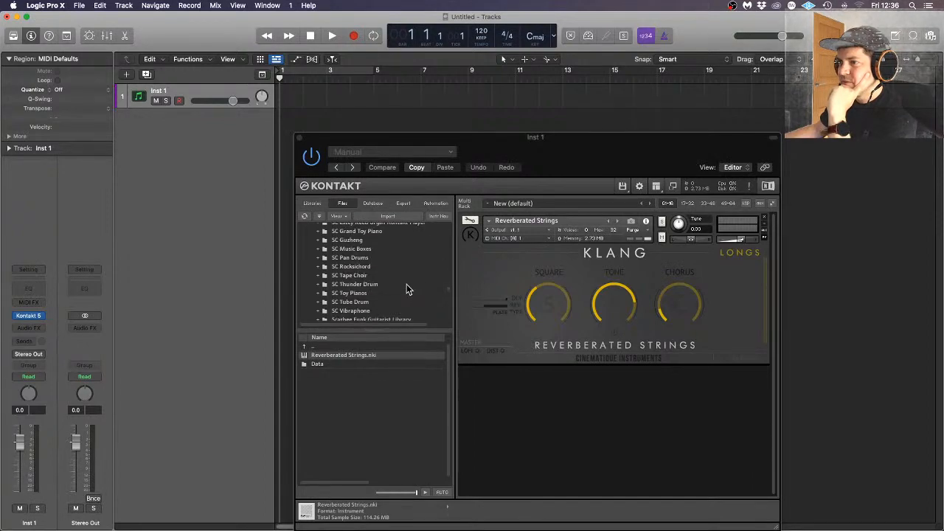
pyautogui.scroll(-2, 408, 292)
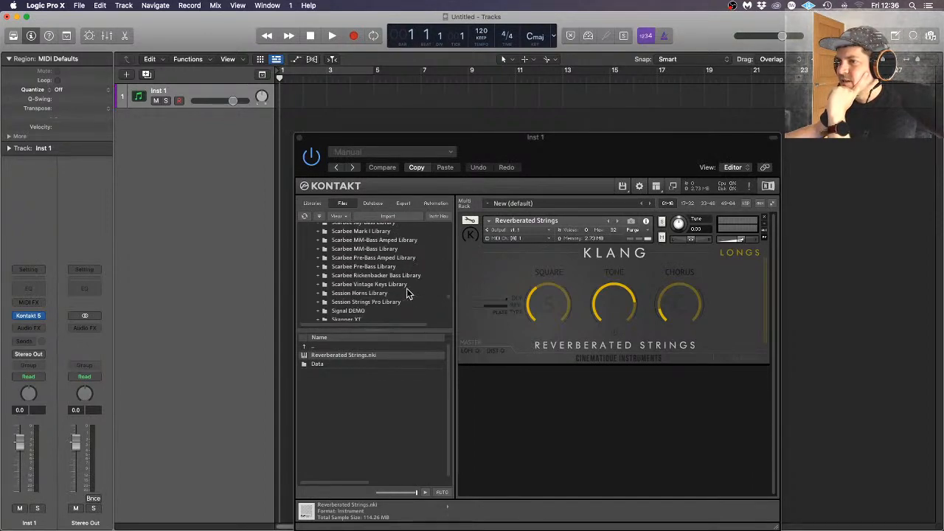
pyautogui.scroll(-3, 408, 294)
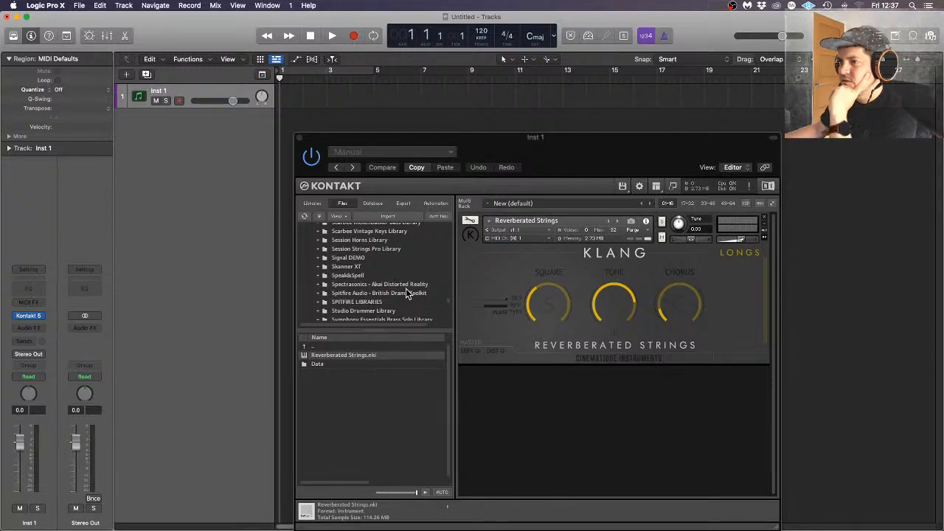
pyautogui.scroll(-2, 408, 293)
pyautogui.scroll(-3, 408, 294)
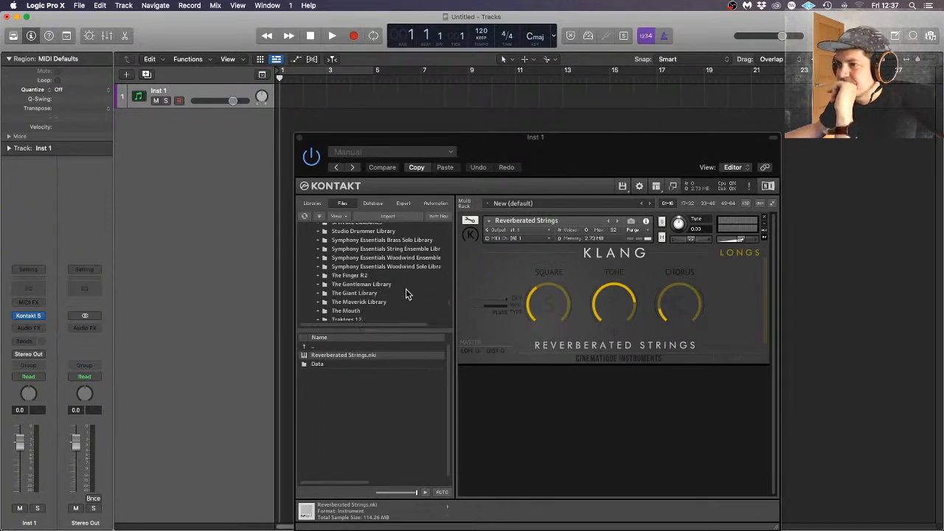
pyautogui.scroll(-4, 405, 295)
pyautogui.scroll(3, 405, 294)
pyautogui.scroll(5, 405, 295)
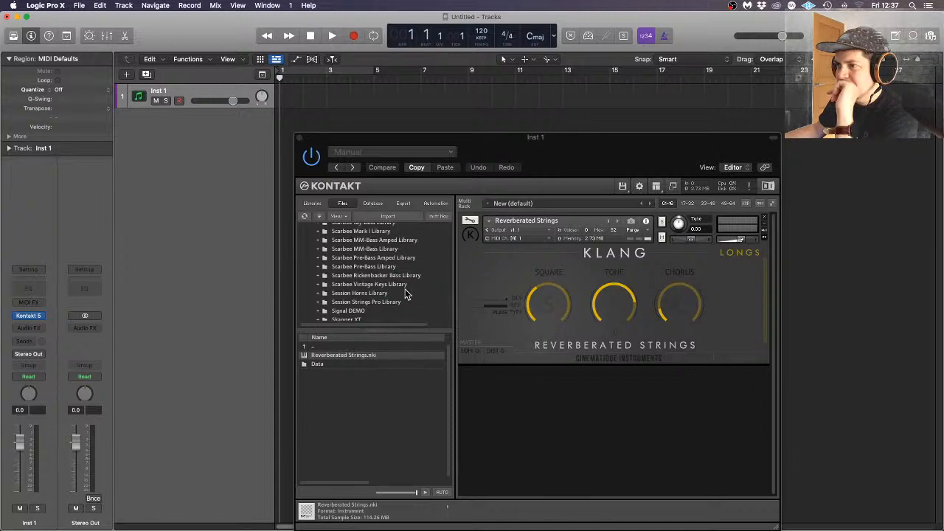
pyautogui.scroll(3, 405, 294)
pyautogui.scroll(3, 405, 294)
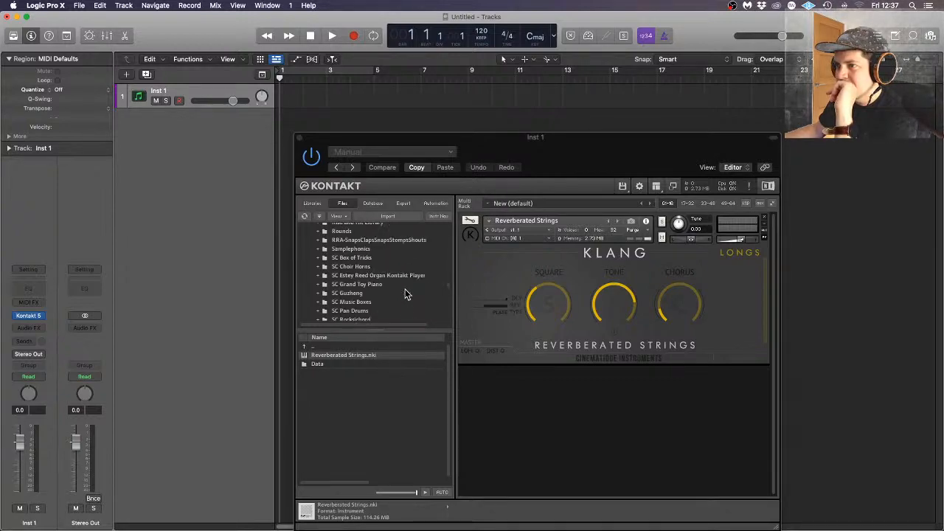
pyautogui.scroll(2, 405, 294)
pyautogui.scroll(3, 405, 294)
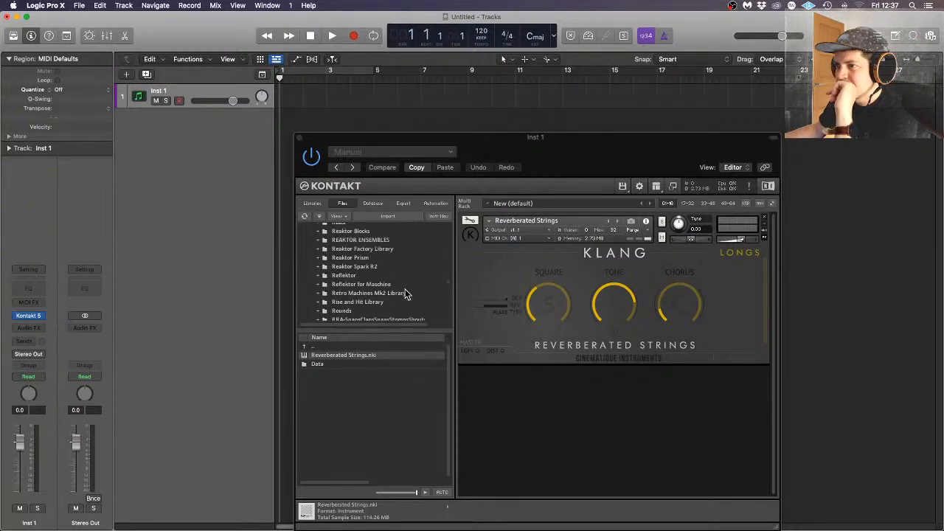
pyautogui.scroll(5, 405, 294)
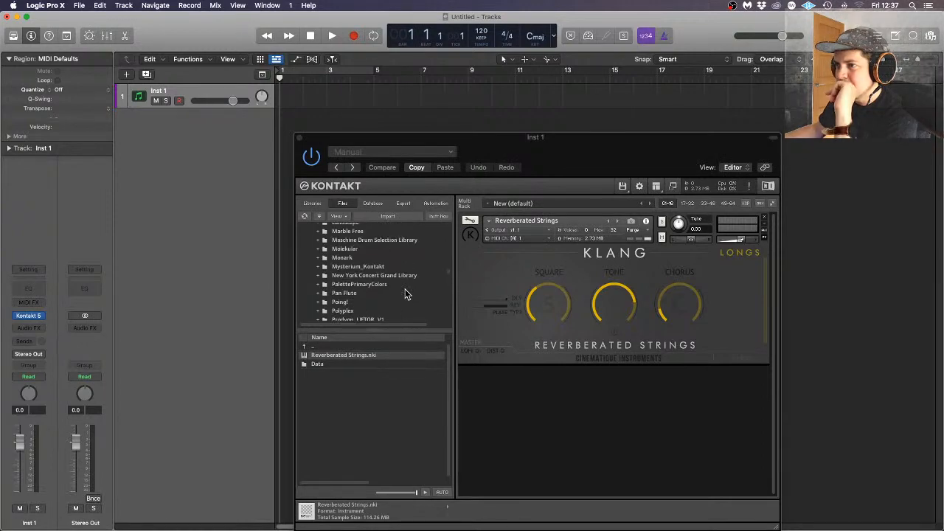
# Load Marble Free.nki from the Marble Free folder into the rack in place of Reverberated Strings
pyautogui.click(353, 231)
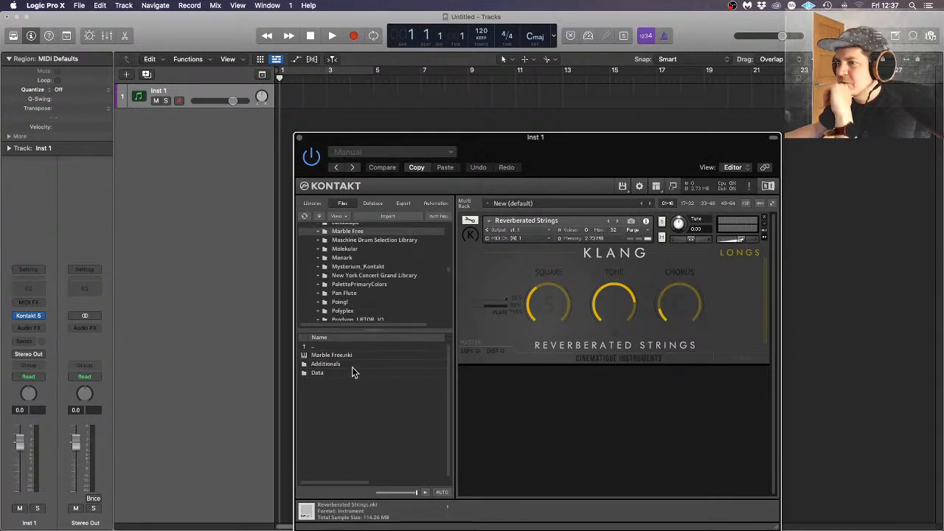
pyautogui.moveTo(333, 360); pyautogui.dragTo(536, 279)
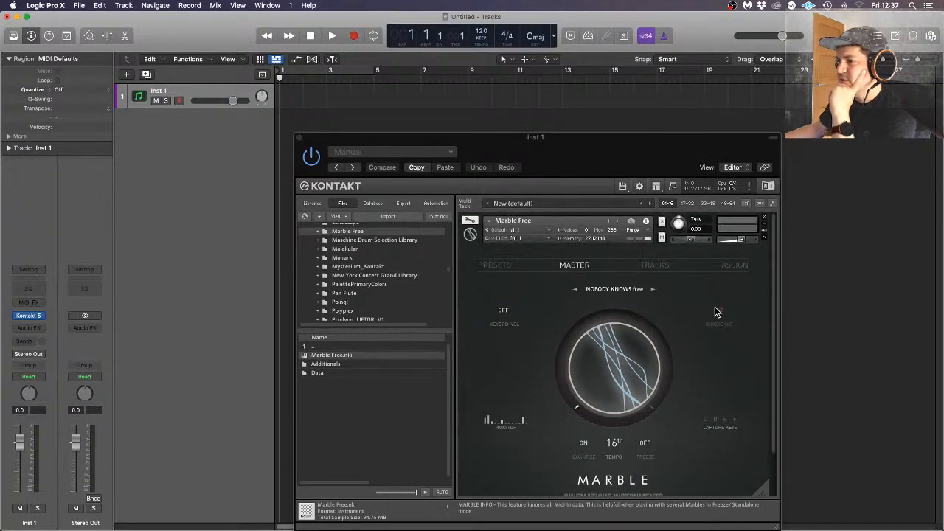
pyautogui.scroll(-1, 714, 338)
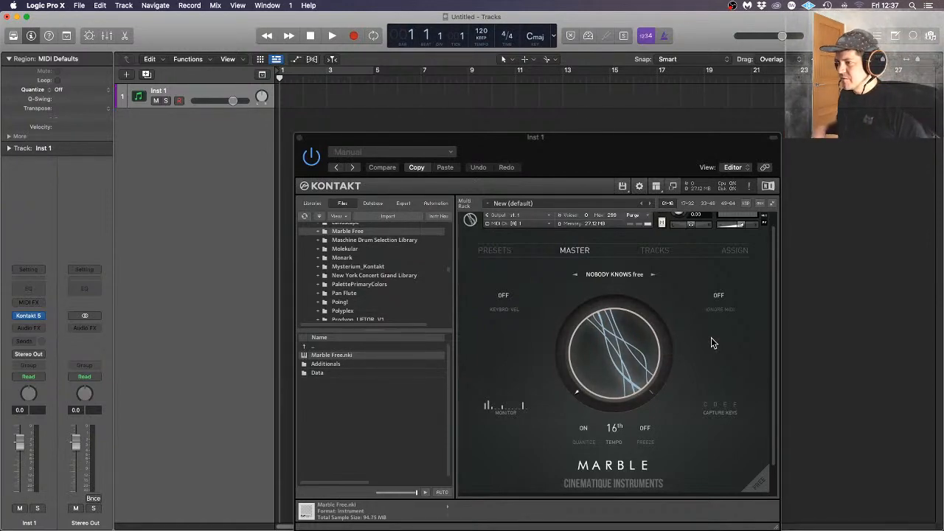
# Open Marble's track controls and view the percussive instrument choices for the first track
pyautogui.click(667, 254)
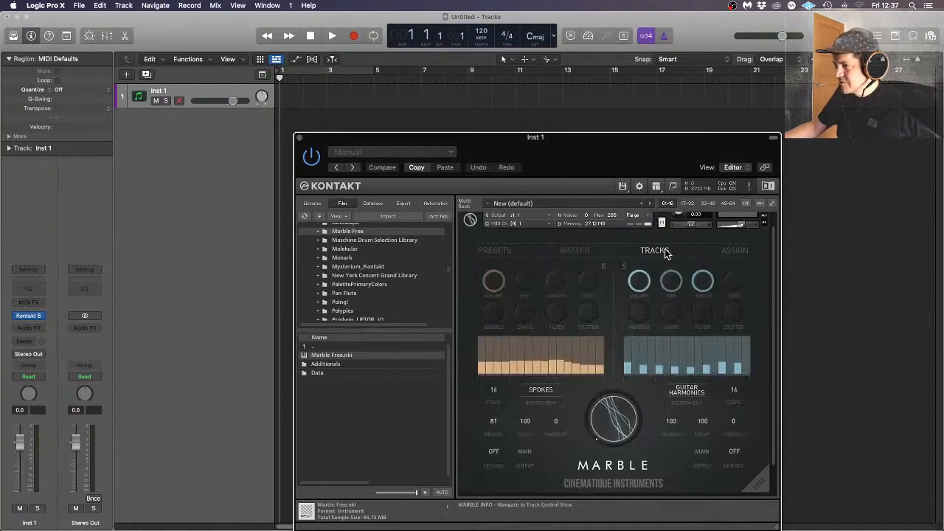
pyautogui.click(537, 393)
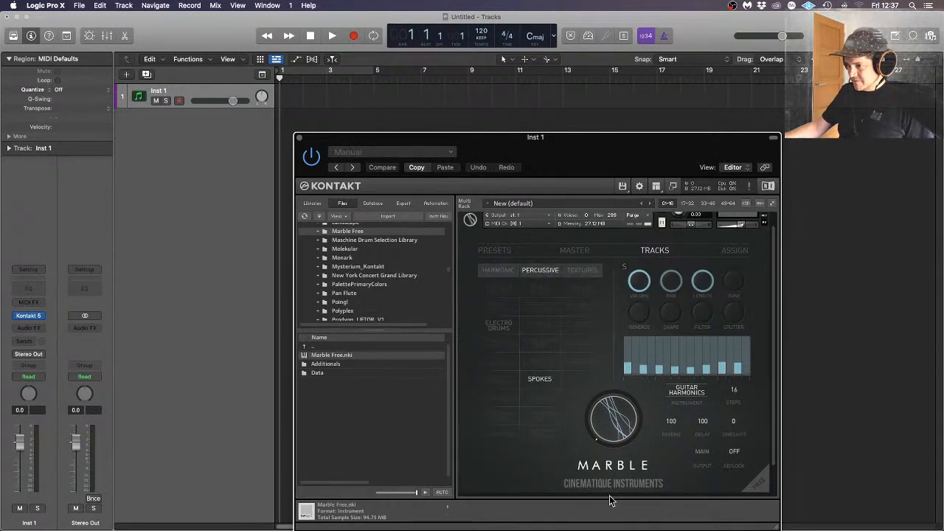
pyautogui.click(547, 273)
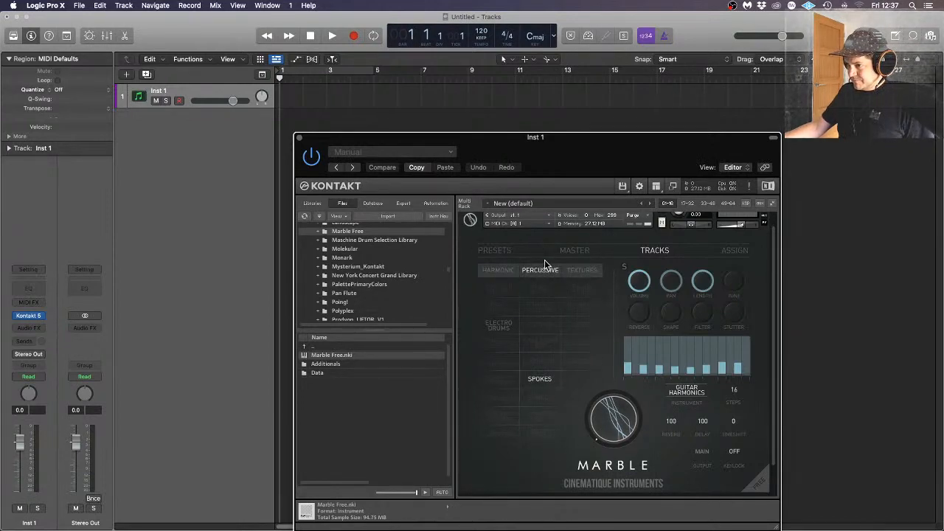
# Try Sinus Tone as the second track's instrument, and switch it back to Guitar Harmonics
pyautogui.click(687, 393)
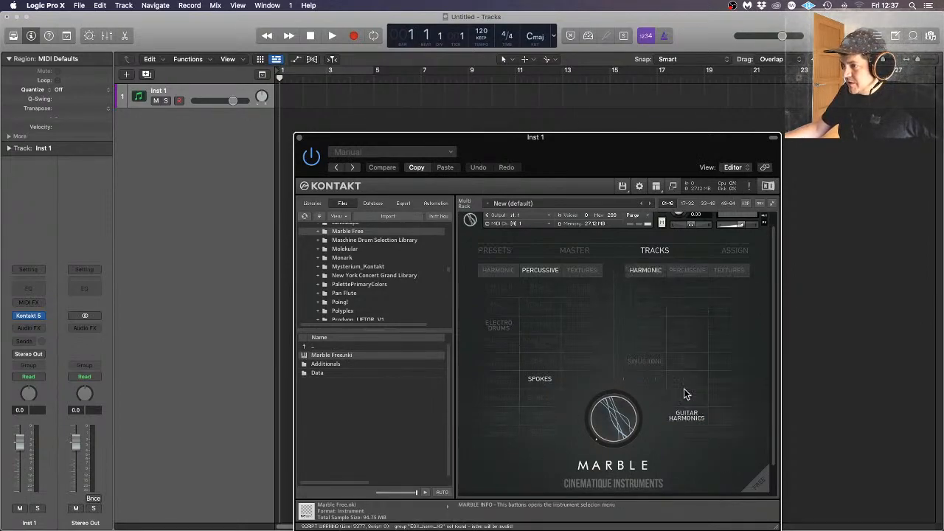
pyautogui.click(657, 364)
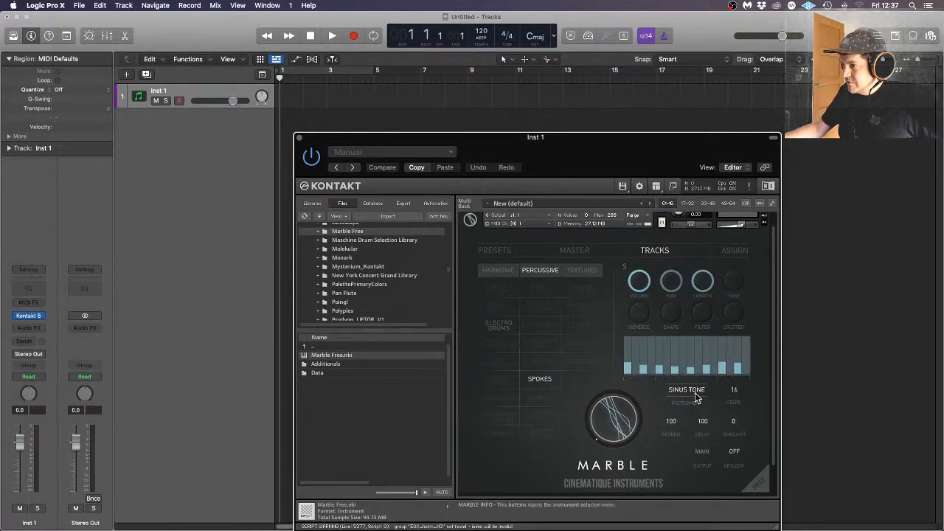
pyautogui.click(695, 392)
pyautogui.click(690, 419)
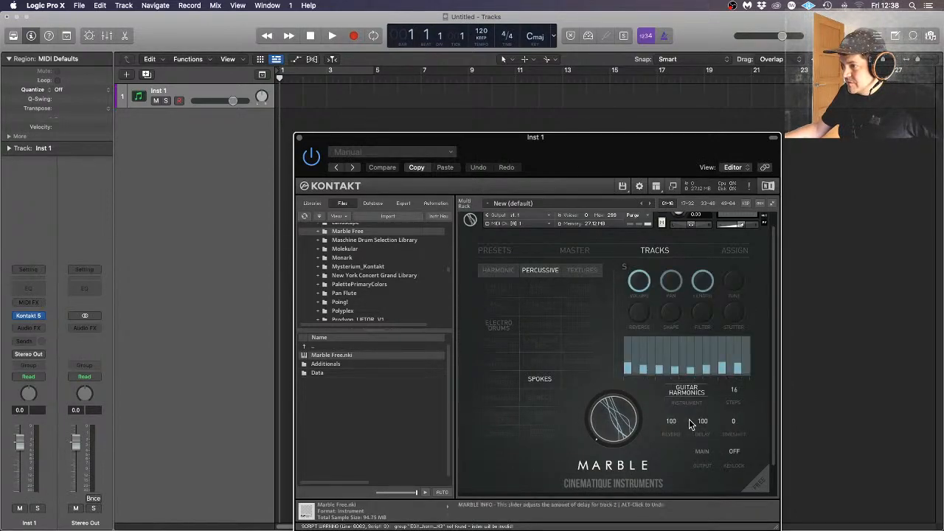
# Try Electro Drums as the first track's instrument, and switch it back to Spokes
pyautogui.click(499, 324)
pyautogui.click(536, 395)
pyautogui.click(540, 386)
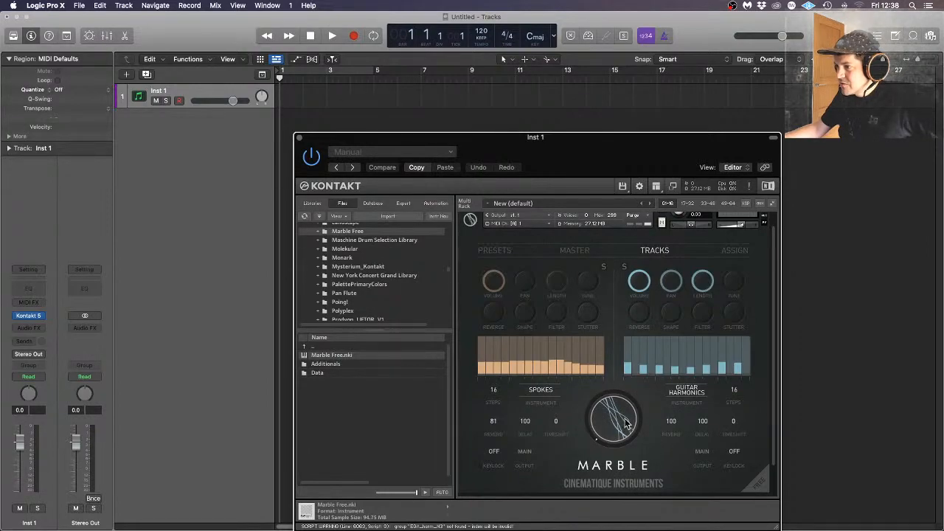
# View Marble's Presets, Master, Tracks and Assign pages in turn, and return to the Master page
pyautogui.click(493, 251)
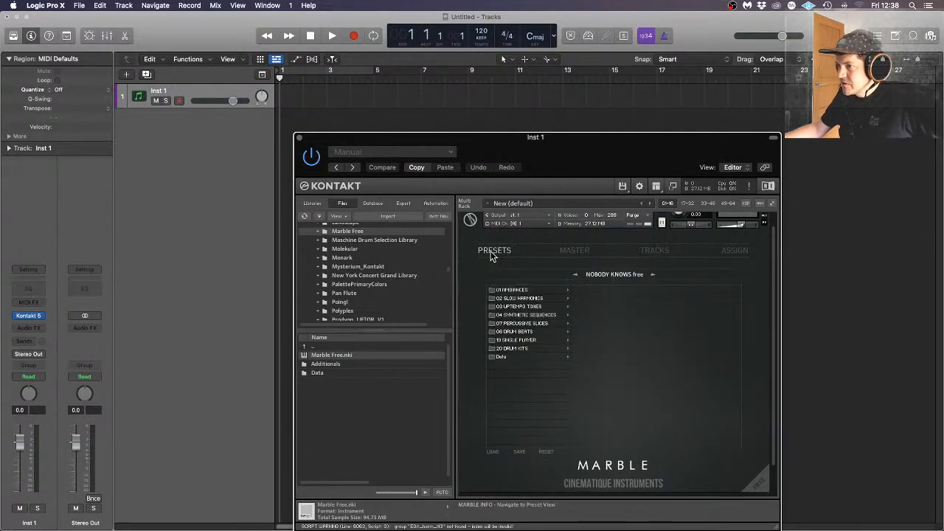
pyautogui.click(573, 251)
pyautogui.click(654, 251)
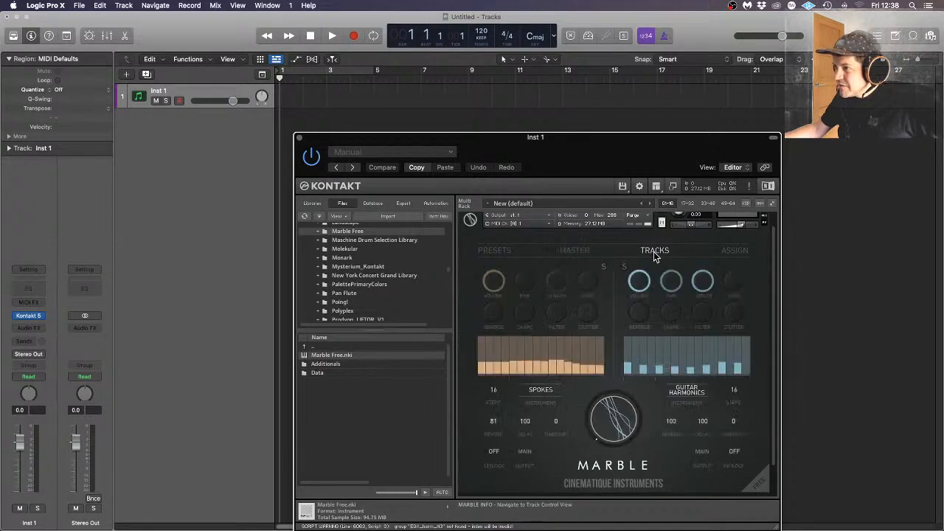
pyautogui.click(740, 251)
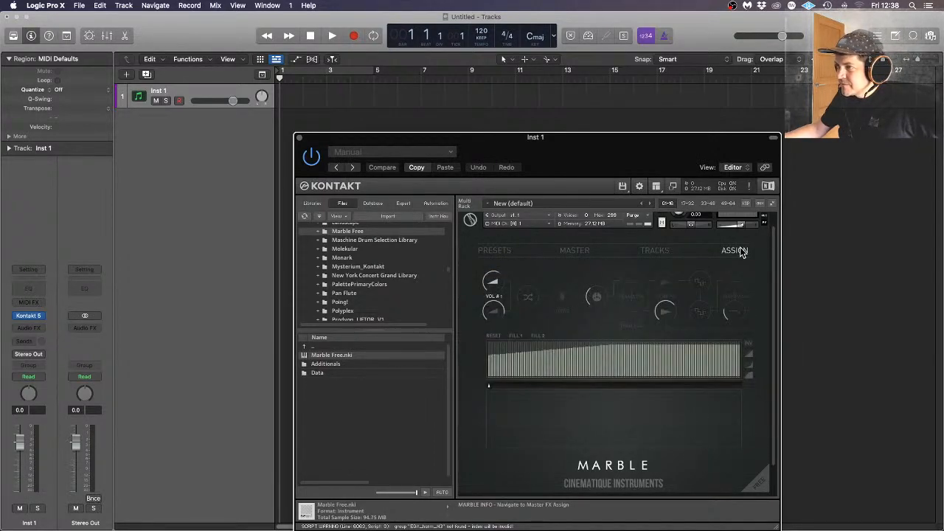
pyautogui.click(582, 251)
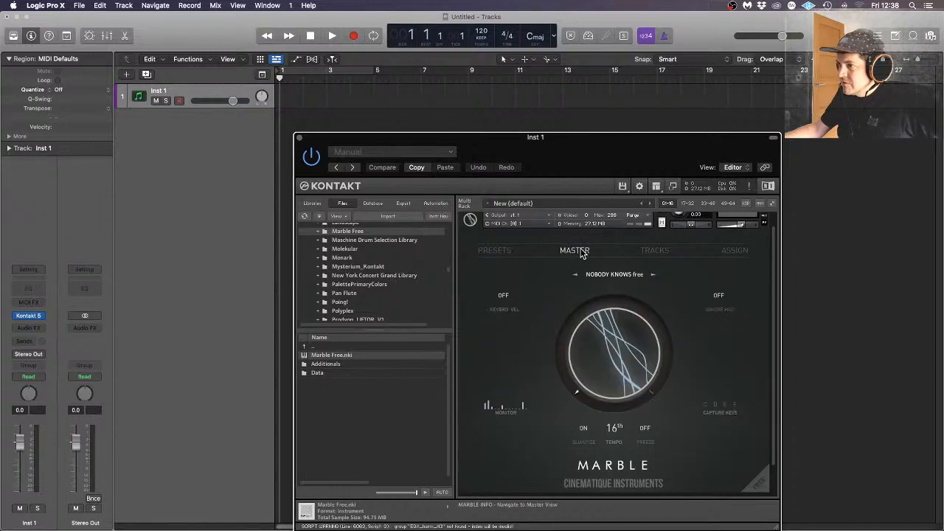
# Turn on cycle mode for bars 1 to 5 and move the Kontakt window further from the track header
pyautogui.click(305, 71)
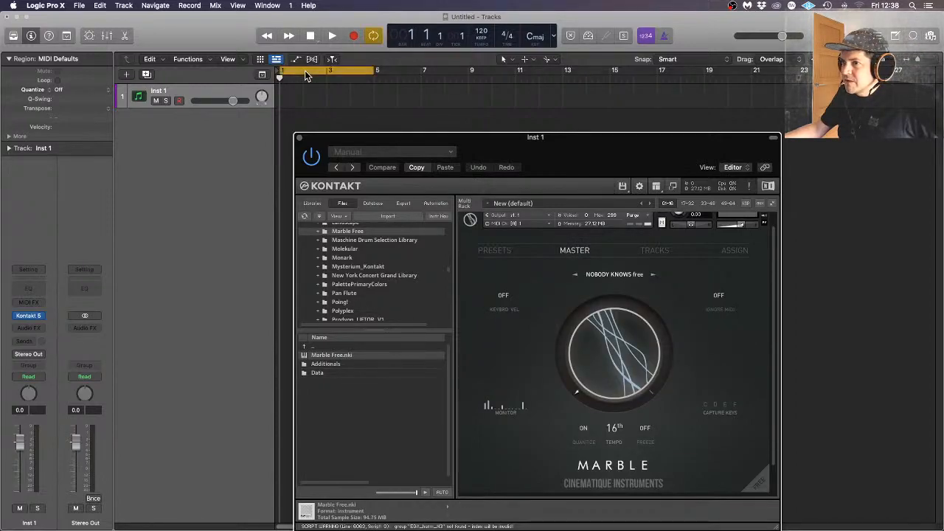
pyautogui.moveTo(484, 142); pyautogui.dragTo(536, 122)
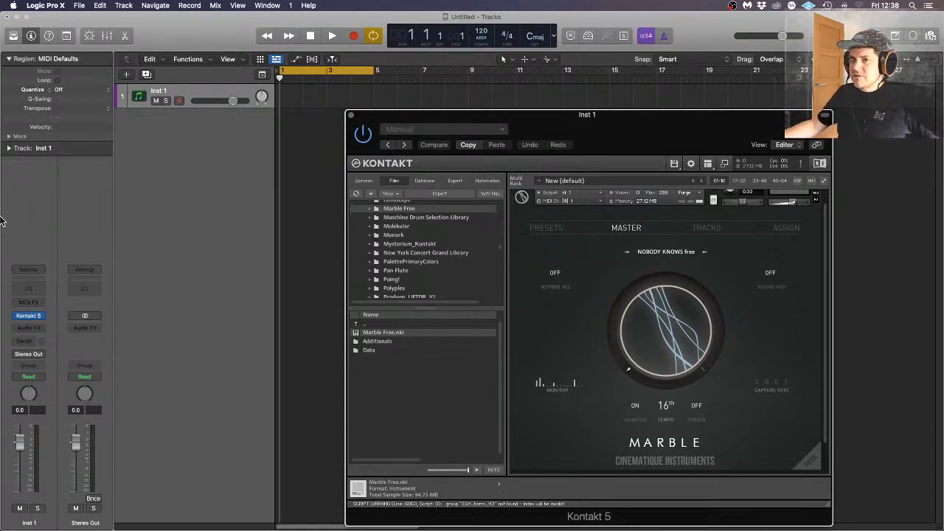
# Switch to OBS, show the Web Chat overlay beneath the webcam picture, and return to Logic Pro X
pyautogui.moveTo(1, 215)
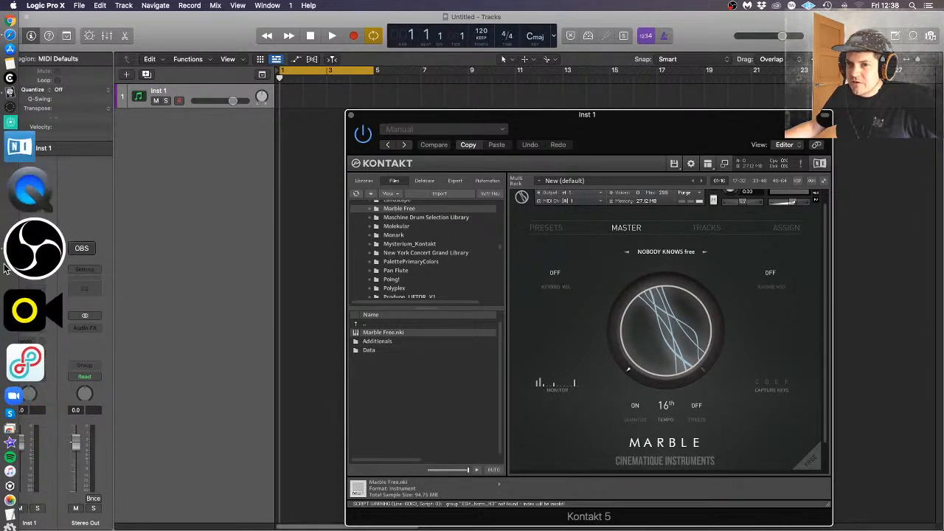
pyautogui.click(6, 267)
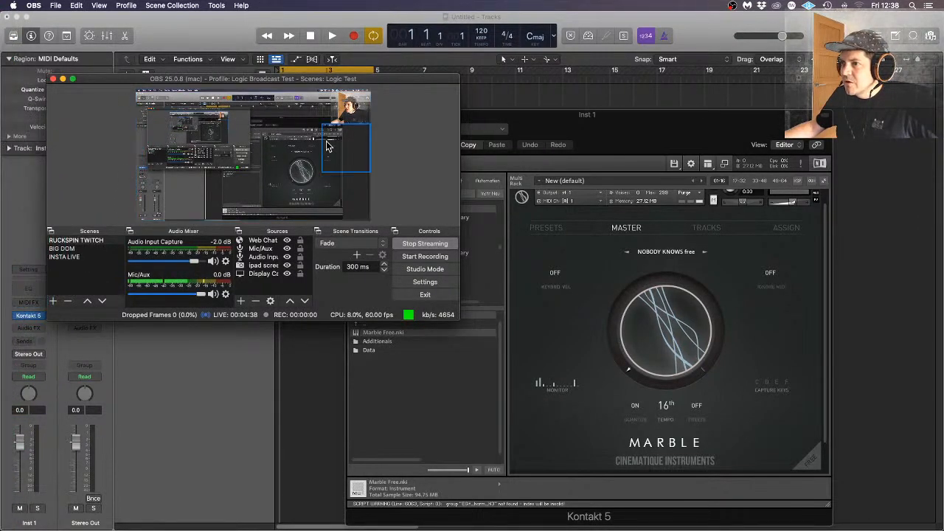
pyautogui.click(360, 143)
pyautogui.click(282, 240)
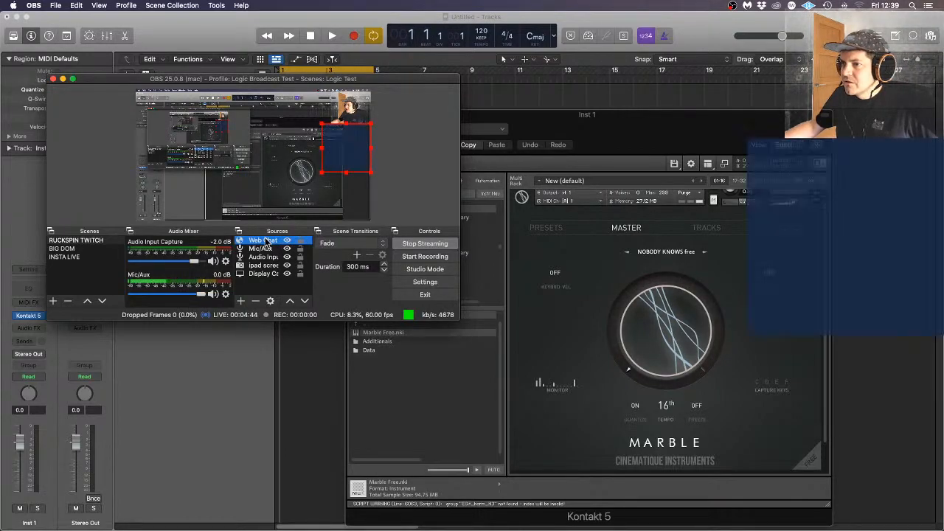
pyautogui.click(429, 167)
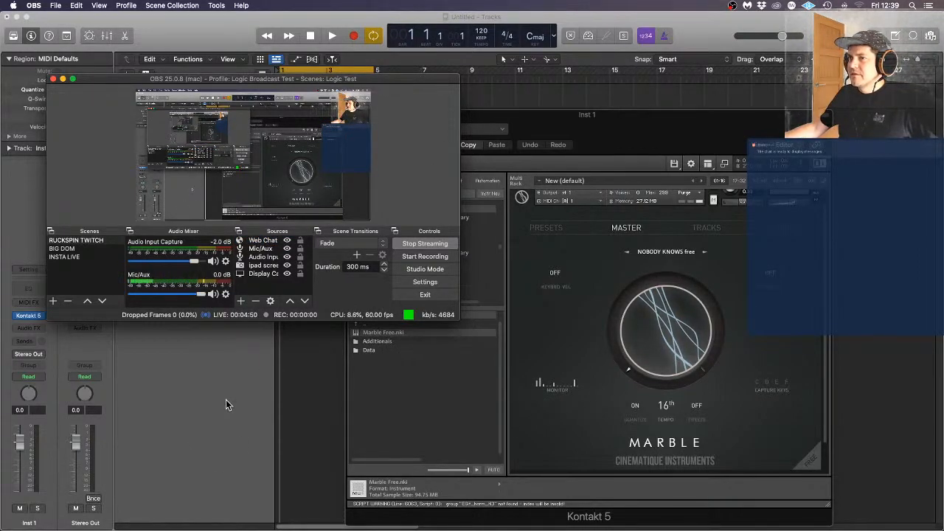
pyautogui.click(235, 376)
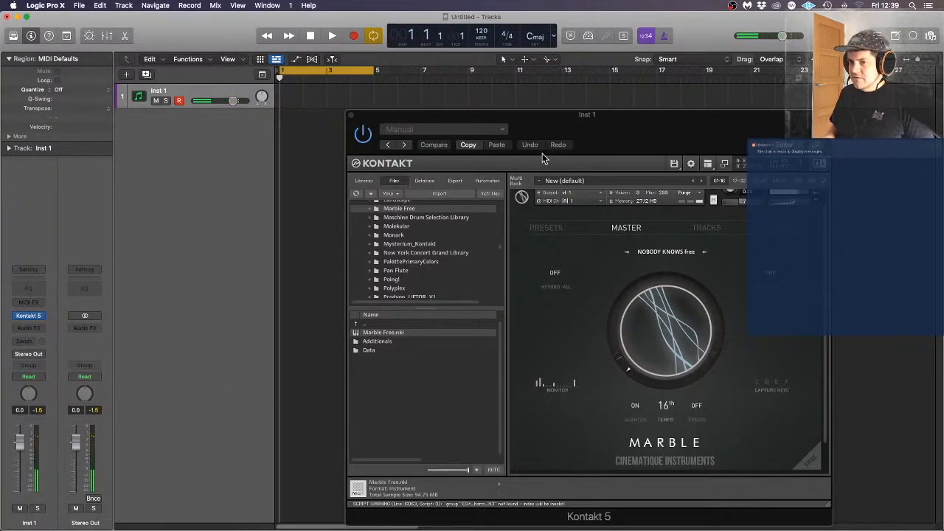
# Switch to OBS to examine the stream preview and audio mixer levels while the instrument plays
pyautogui.moveTo(2, 223)
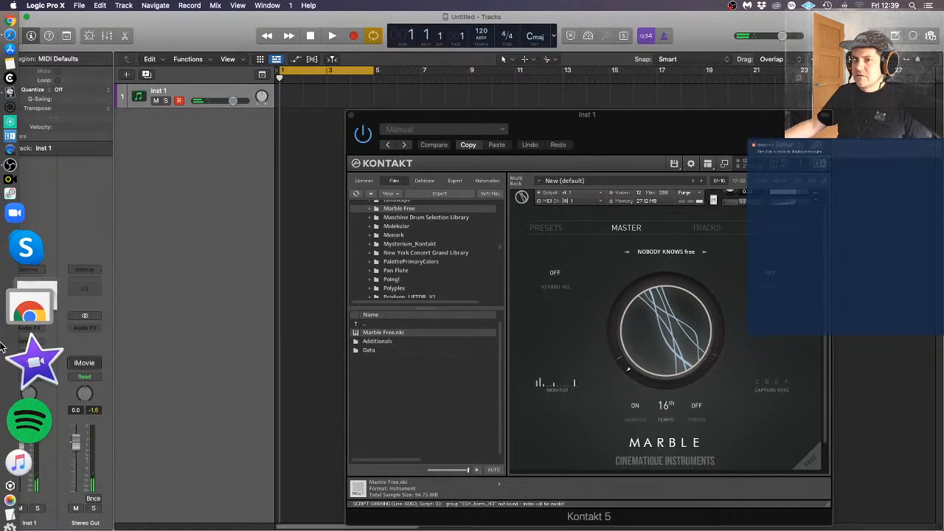
pyautogui.click(5, 264)
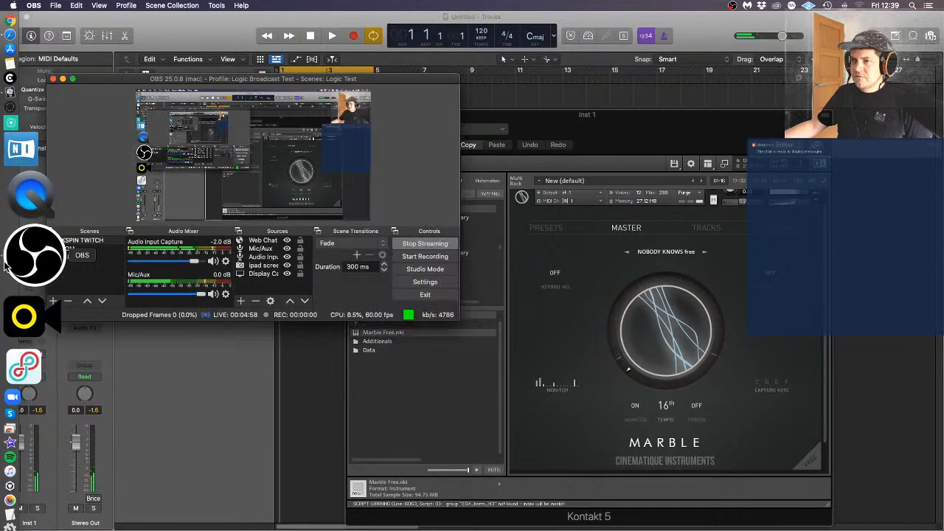
# Switch back to Logic Pro X and open Marble's Tracks page to view the second track's tuning steps
pyautogui.click(210, 346)
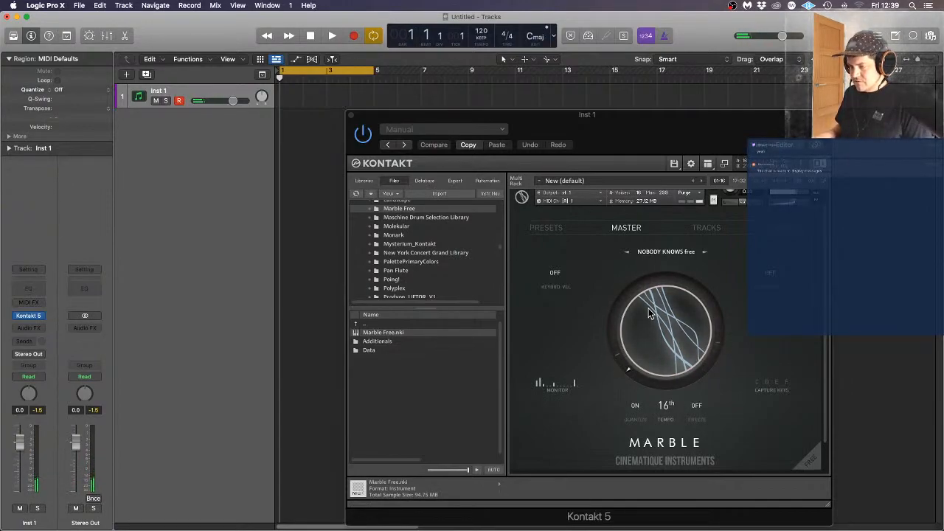
pyautogui.click(710, 232)
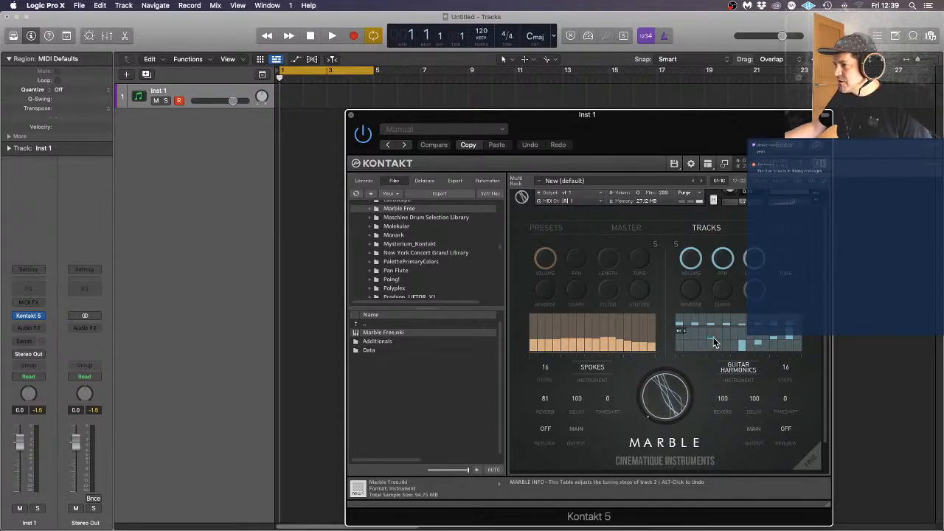
# Reset the second track's remaining tuning steps to zero and show the first track's tuning steps
pyautogui.click(744, 338)
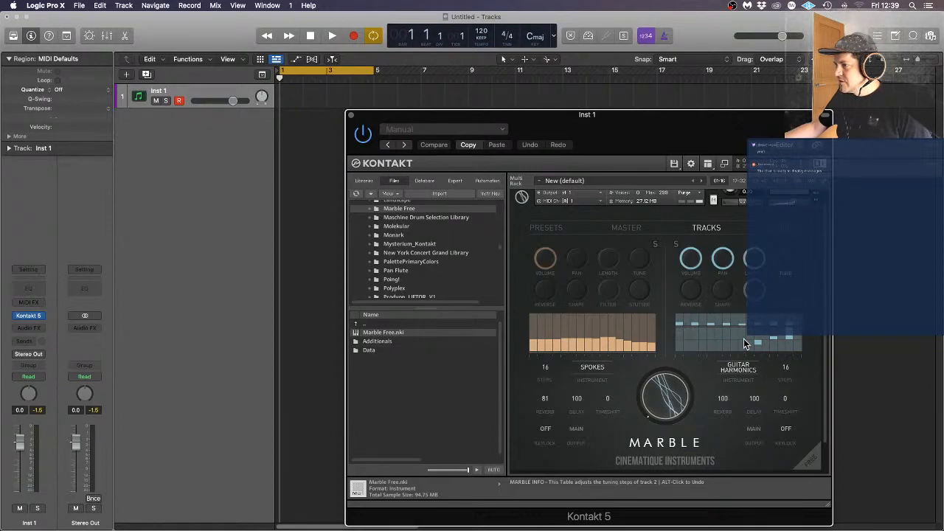
pyautogui.click(774, 340)
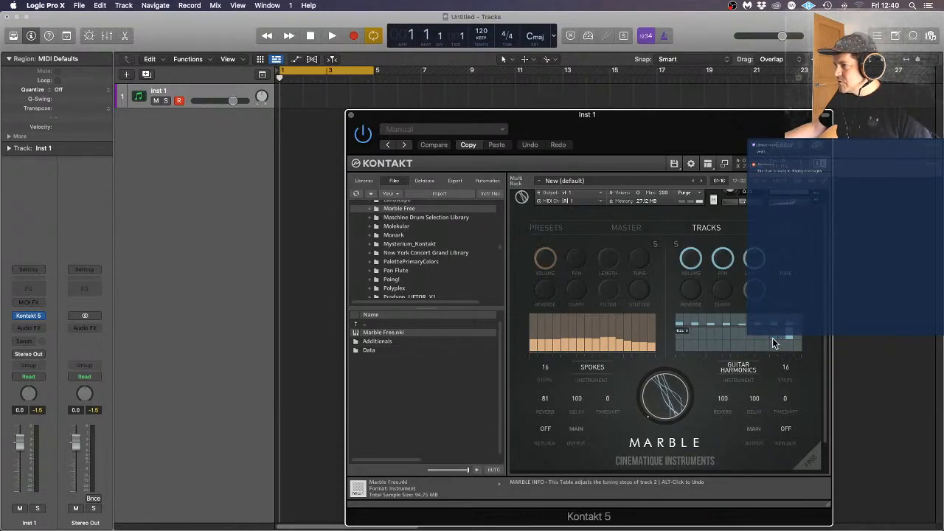
pyautogui.keyDown('alt'); pyautogui.click(788, 339); pyautogui.keyUp('alt')
pyautogui.click(639, 259)
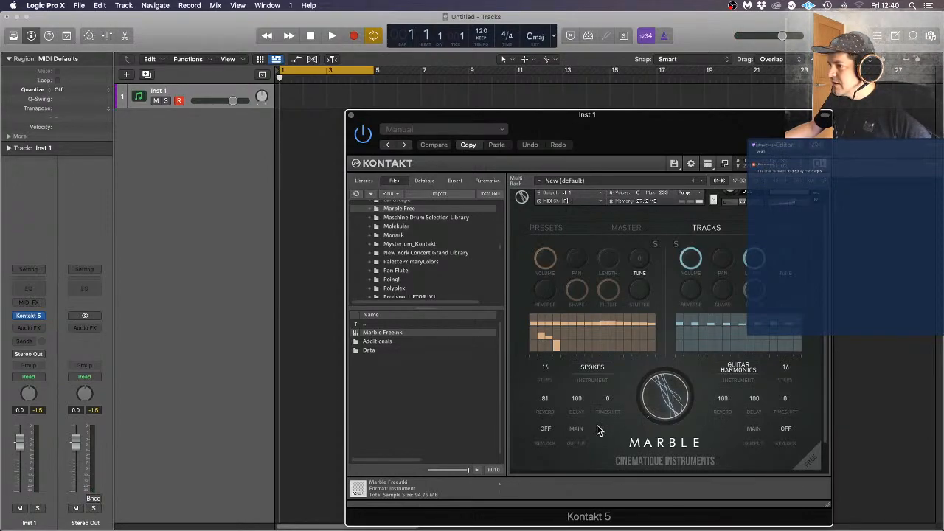
# Set the delay of both the Spokes and Guitar Harmonics tracks to 0
pyautogui.moveTo(580, 400); pyautogui.dragTo(603, 503)
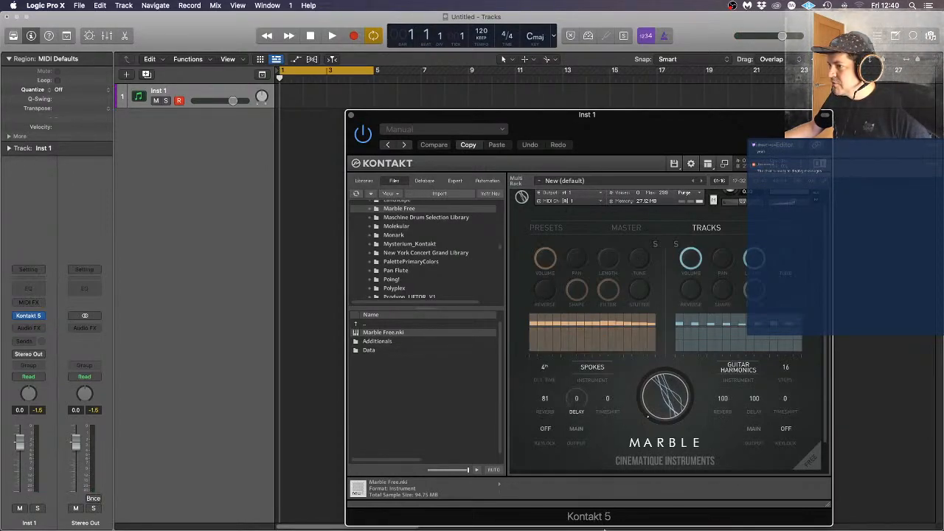
pyautogui.moveTo(765, 415); pyautogui.dragTo(748, 492)
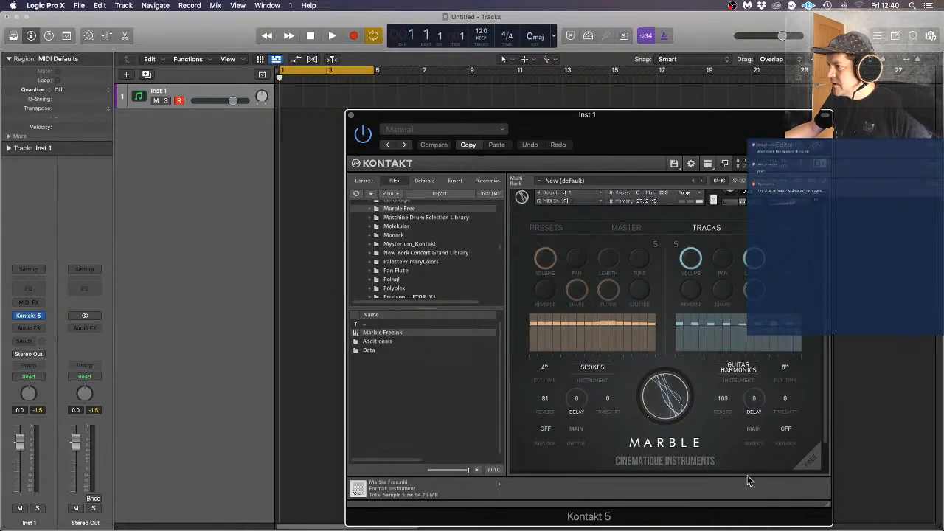
pyautogui.press('space')
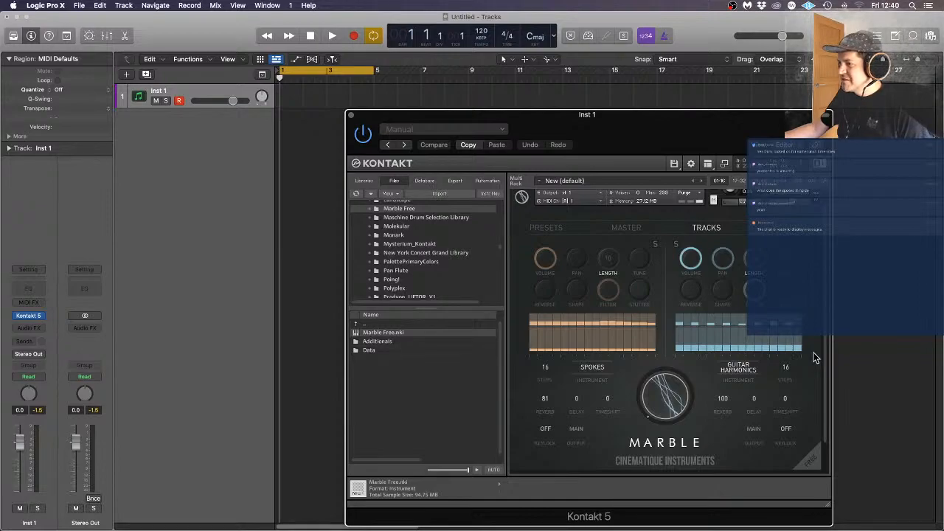
# Adjust the upper step row of the Guitar Harmonics track and set its shape distortion to 0
pyautogui.scroll(-2, 809, 379)
pyautogui.scroll(3, 809, 380)
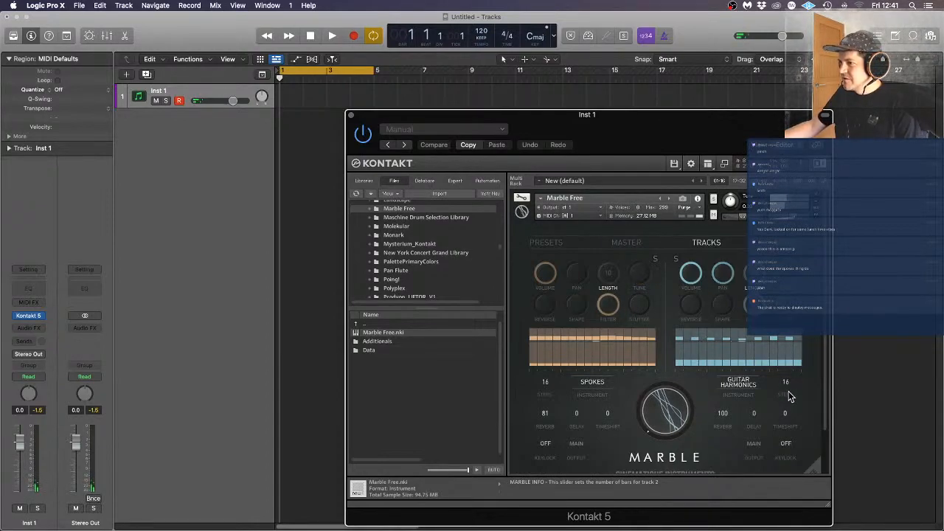
pyautogui.click(682, 335)
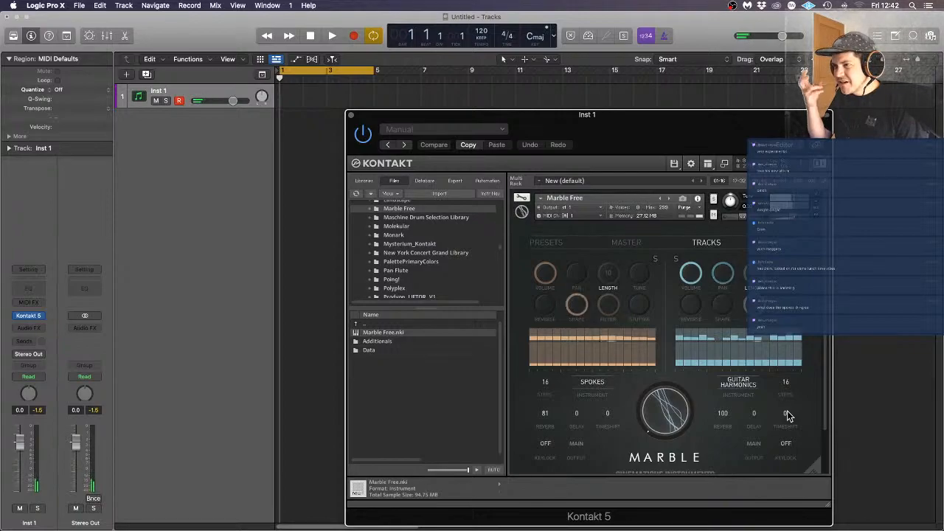
pyautogui.click(729, 288)
pyautogui.click(724, 318)
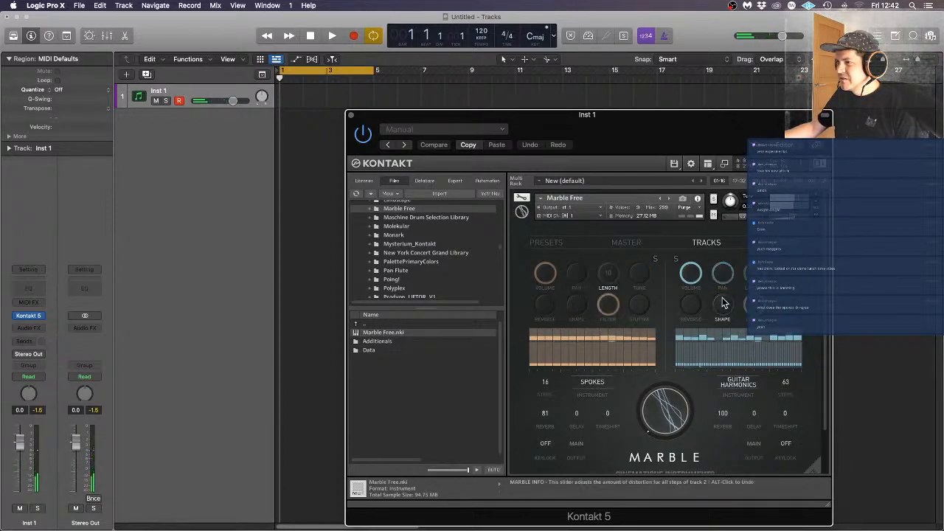
pyautogui.moveTo(726, 276); pyautogui.dragTo(731, 307)
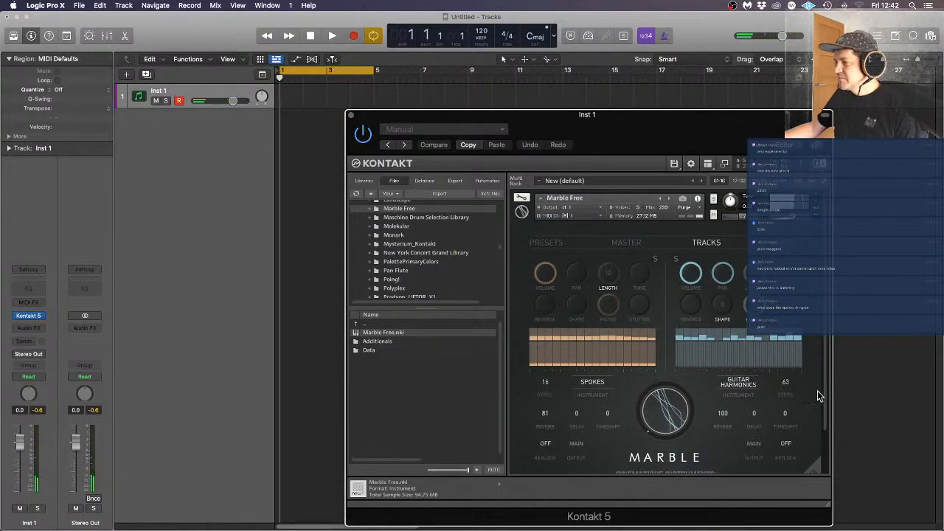
# Set the reverb of both tracks to 0 and adjust the second track's stutter tempo
pyautogui.moveTo(723, 411); pyautogui.dragTo(749, 529)
pyautogui.moveTo(546, 413); pyautogui.dragTo(498, 482)
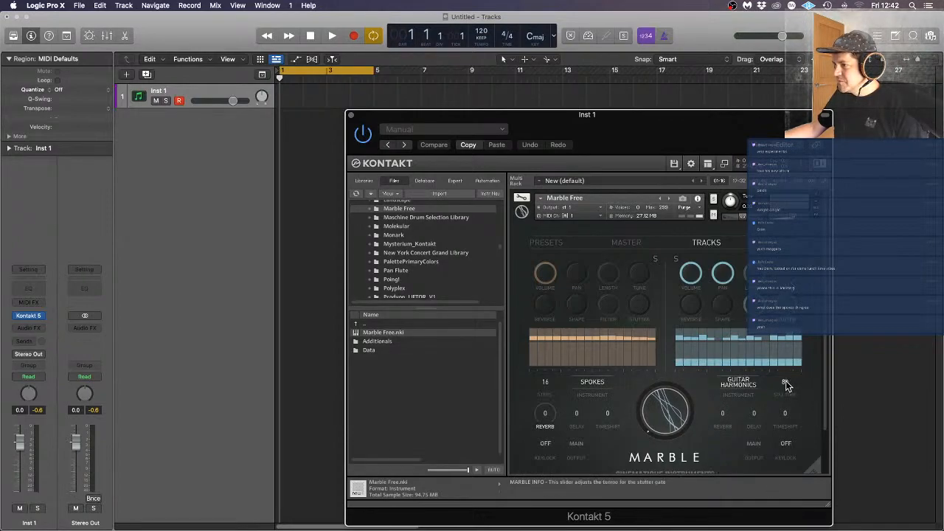
pyautogui.moveTo(787, 383); pyautogui.dragTo(789, 363)
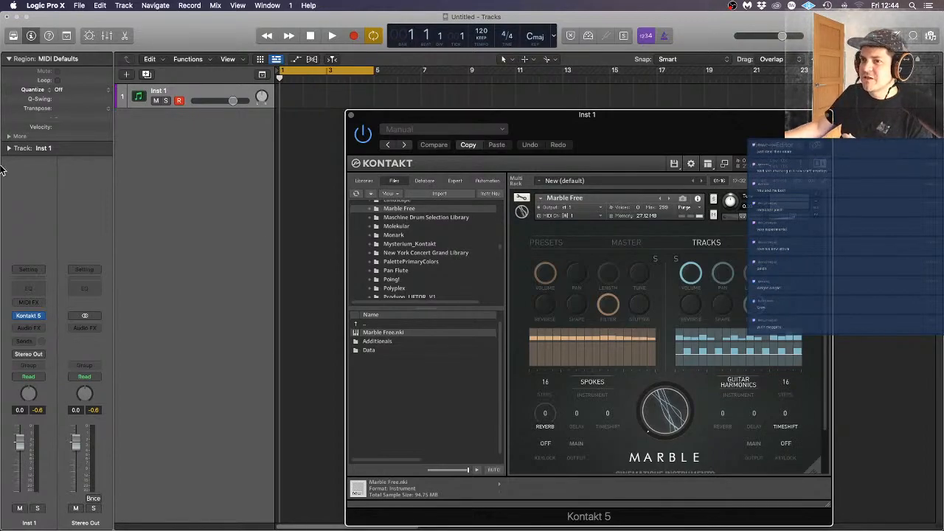
# Expand the additional region parameters and examine the track settings and the available quantize values
pyautogui.click(7, 137)
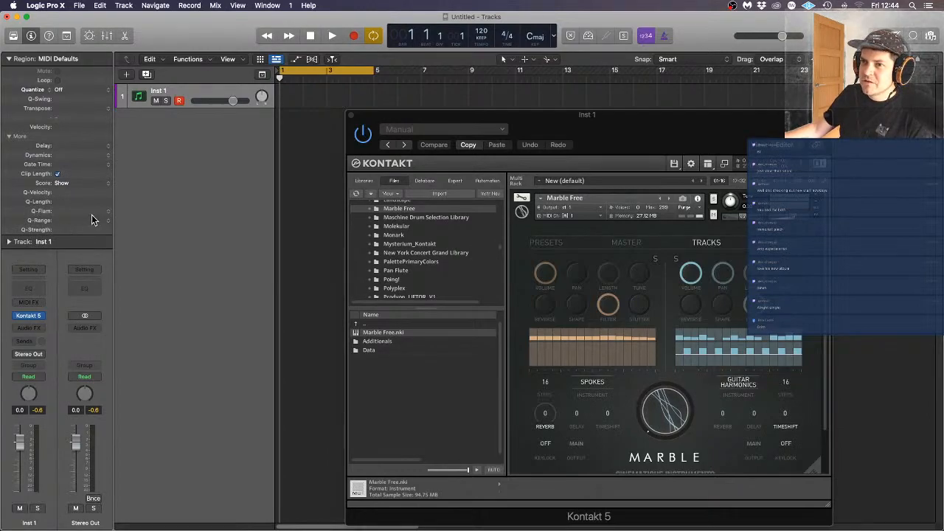
pyautogui.click(9, 242)
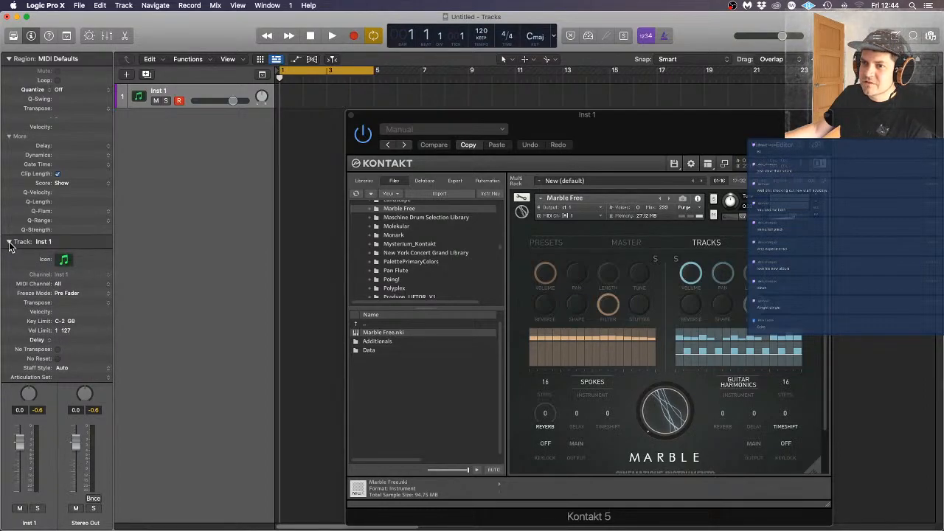
pyautogui.click(9, 242)
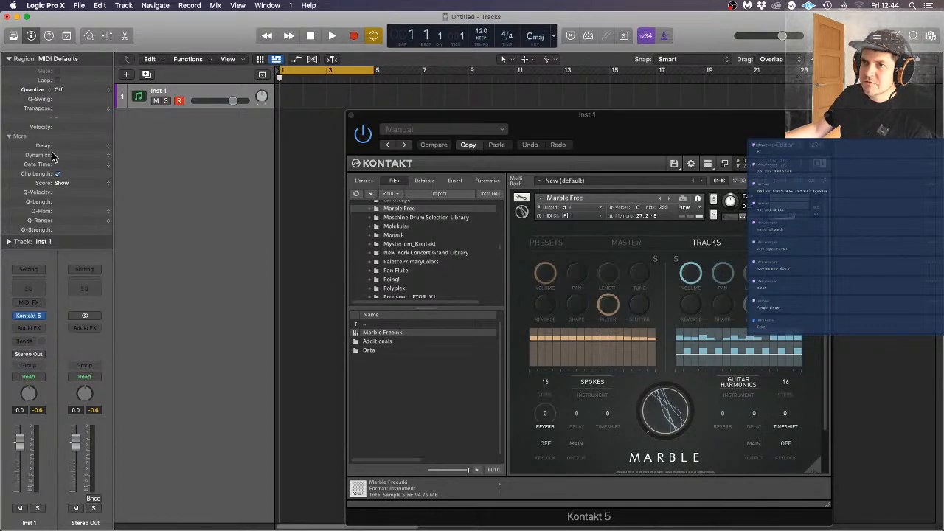
pyautogui.click(108, 90)
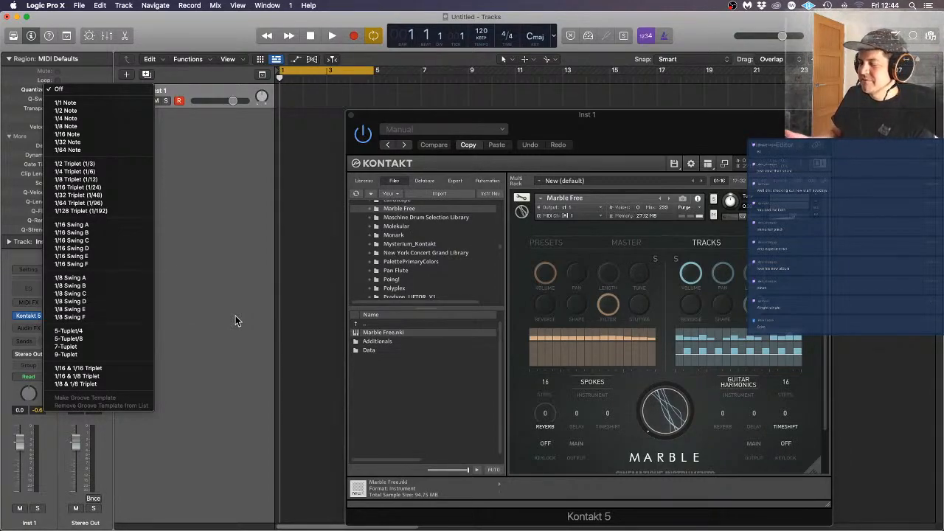
pyautogui.click(212, 229)
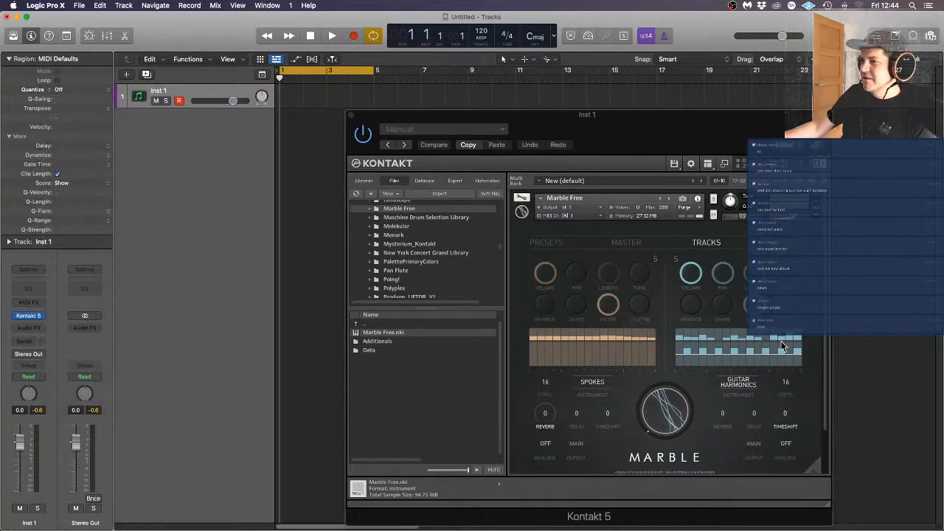
pyautogui.click(688, 354)
pyautogui.moveTo(688, 349); pyautogui.dragTo(691, 339)
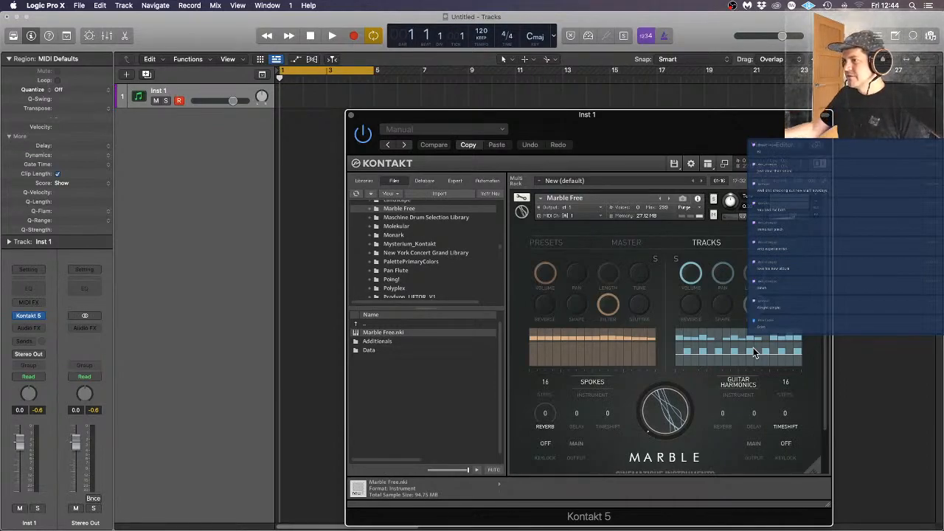
pyautogui.moveTo(689, 365); pyautogui.dragTo(690, 354)
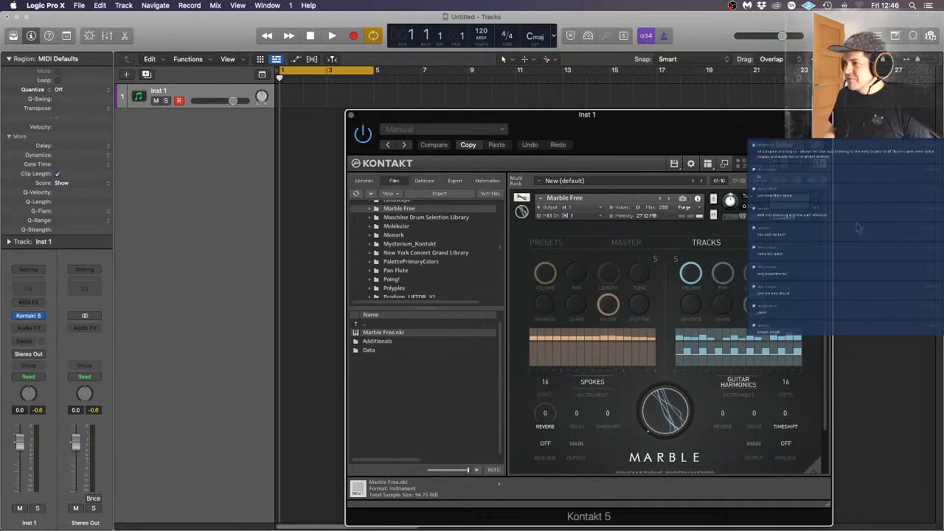
pyautogui.press('space')
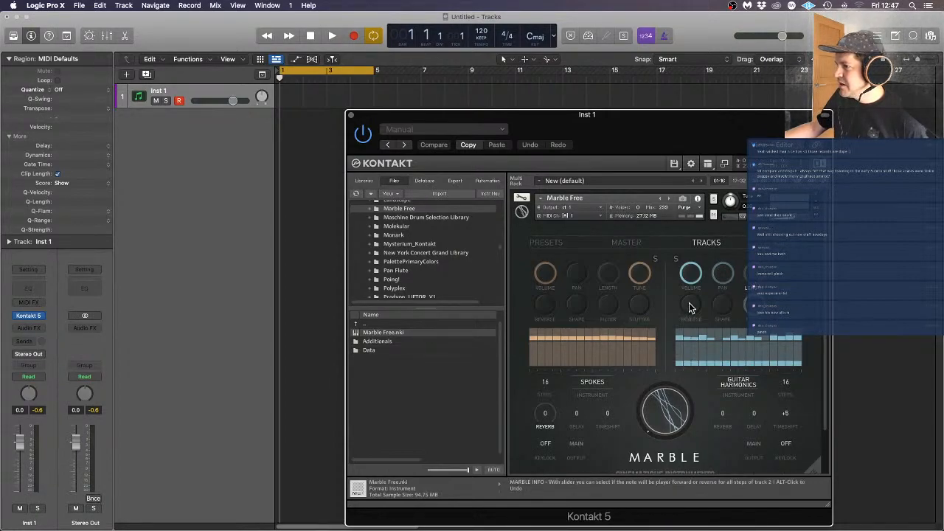
# Turn on reverse playback for steps 3, 7 and 13 of the second track and level its pan steps
pyautogui.click(696, 352)
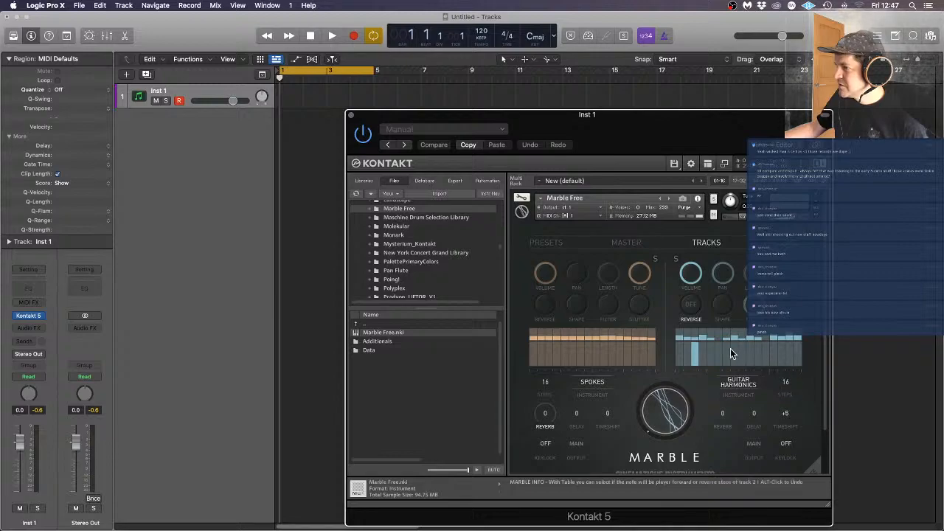
pyautogui.click(725, 349)
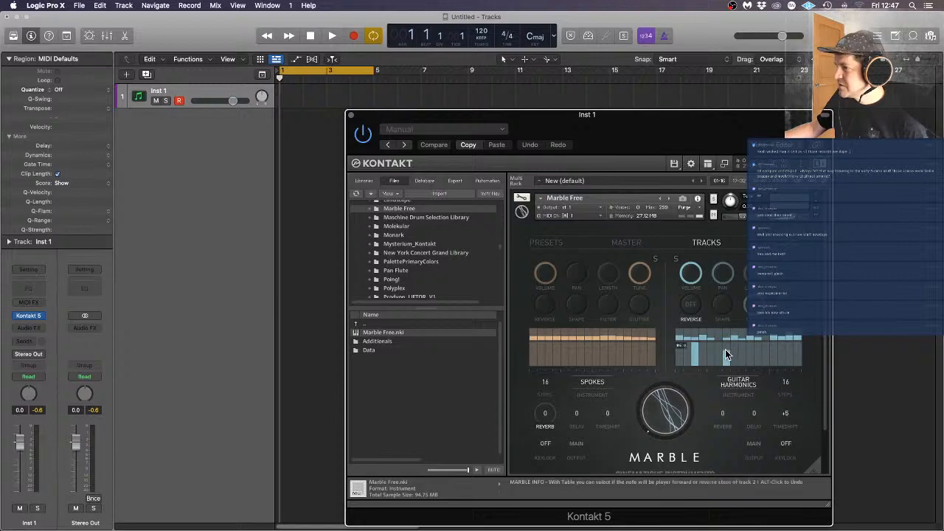
pyautogui.click(773, 348)
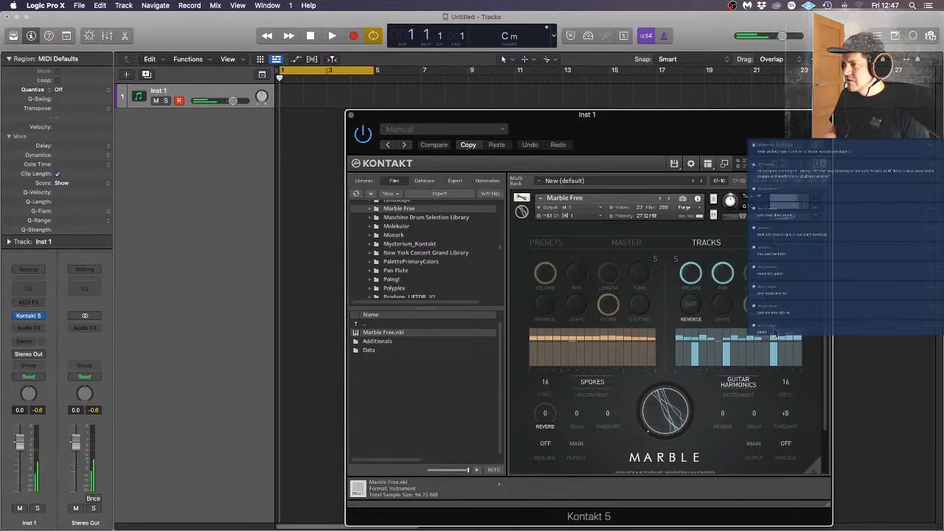
pyautogui.click(725, 275)
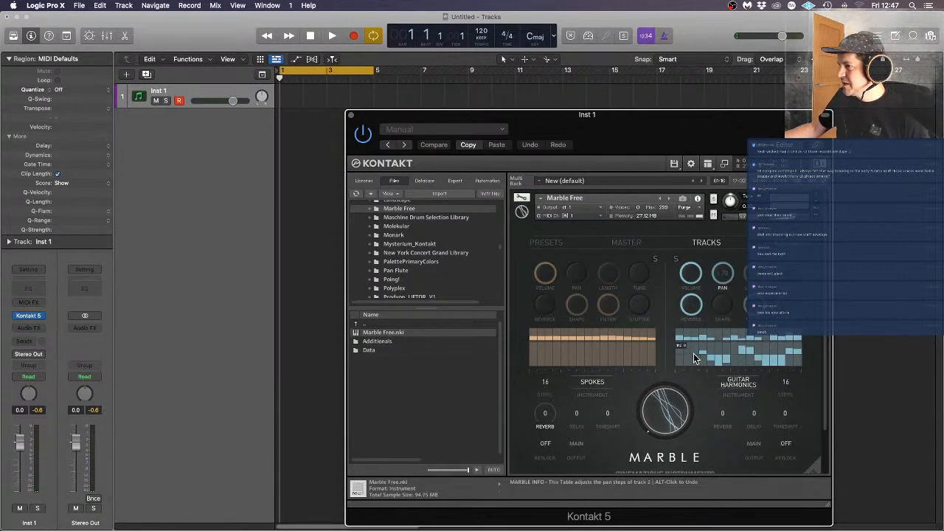
pyautogui.moveTo(723, 352); pyautogui.dragTo(800, 354)
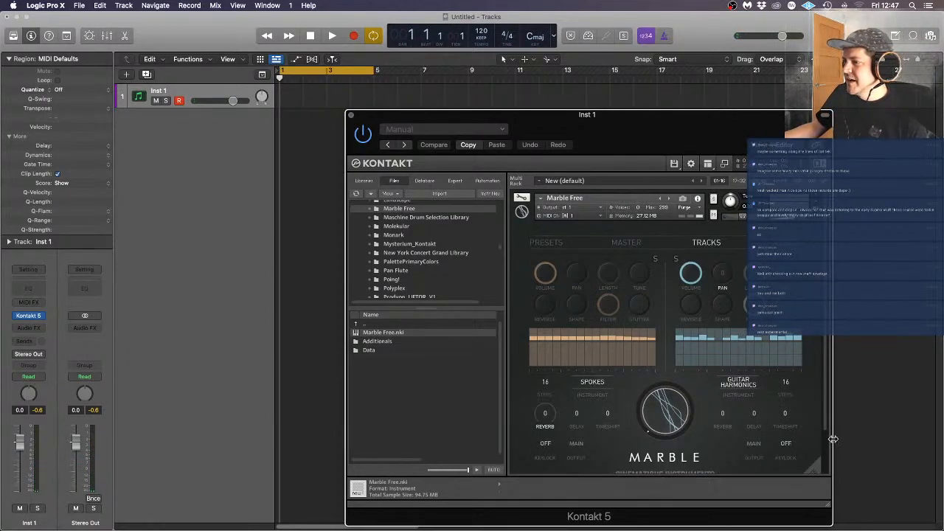
# Load the CHEWY BOY free preset from 04 Synthetic Sequences and show Marble's Master page
pyautogui.scroll(-3, 698, 360)
pyautogui.scroll(-3, 695, 358)
pyautogui.scroll(3, 696, 359)
pyautogui.scroll(-1, 723, 404)
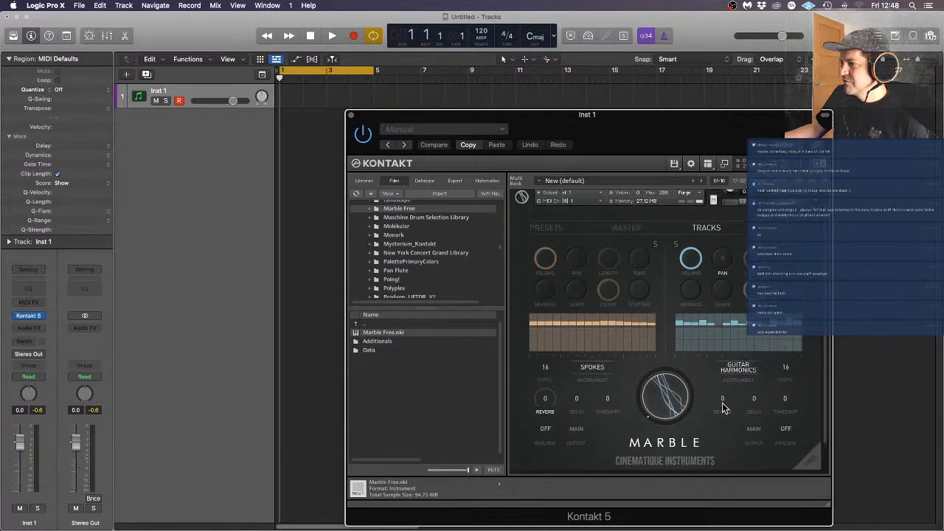
pyautogui.scroll(1, 723, 406)
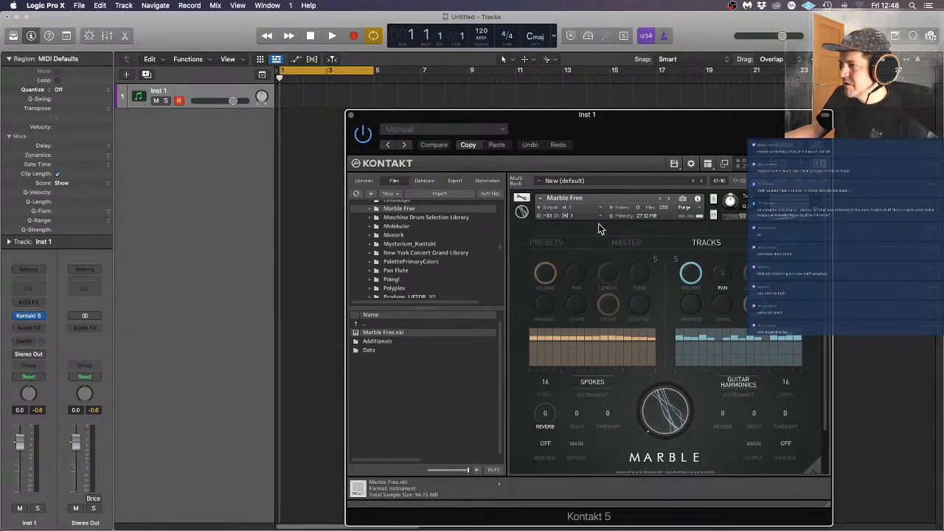
pyautogui.click(546, 242)
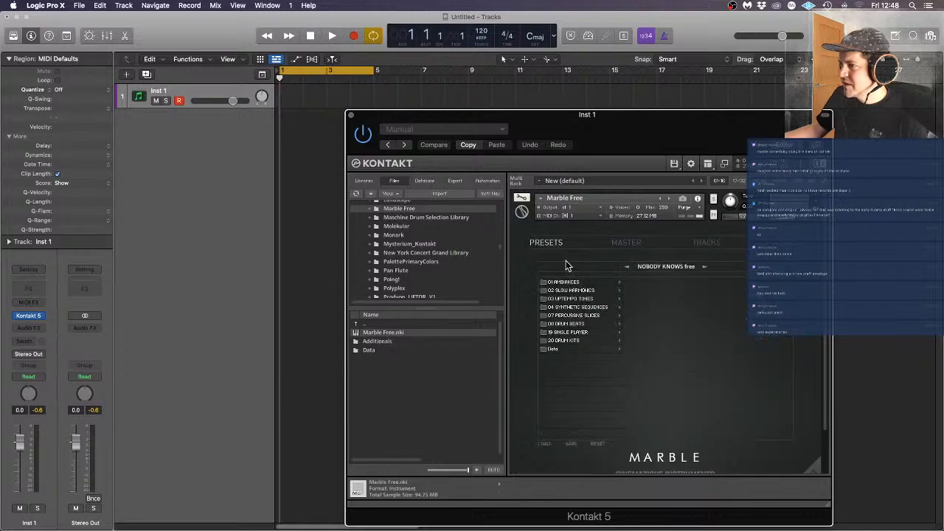
pyautogui.click(580, 324)
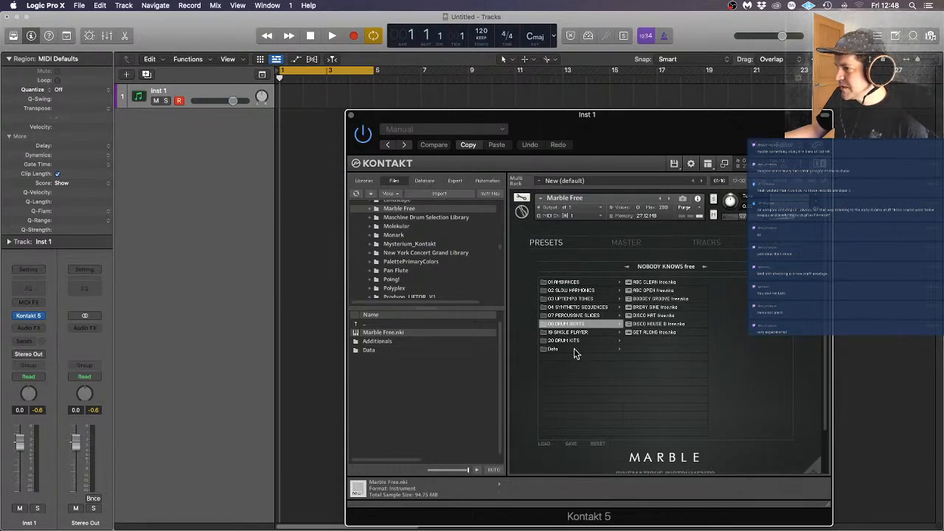
pyautogui.click(584, 307)
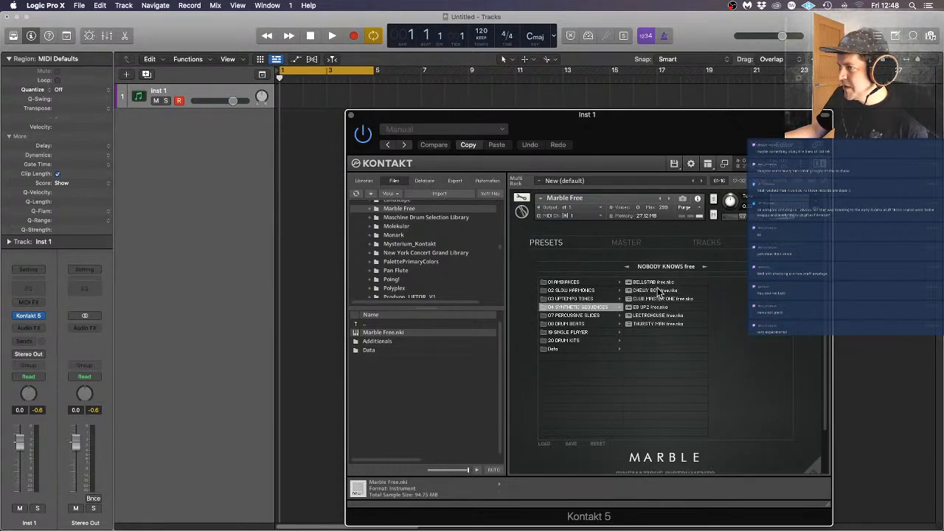
pyautogui.click(658, 291)
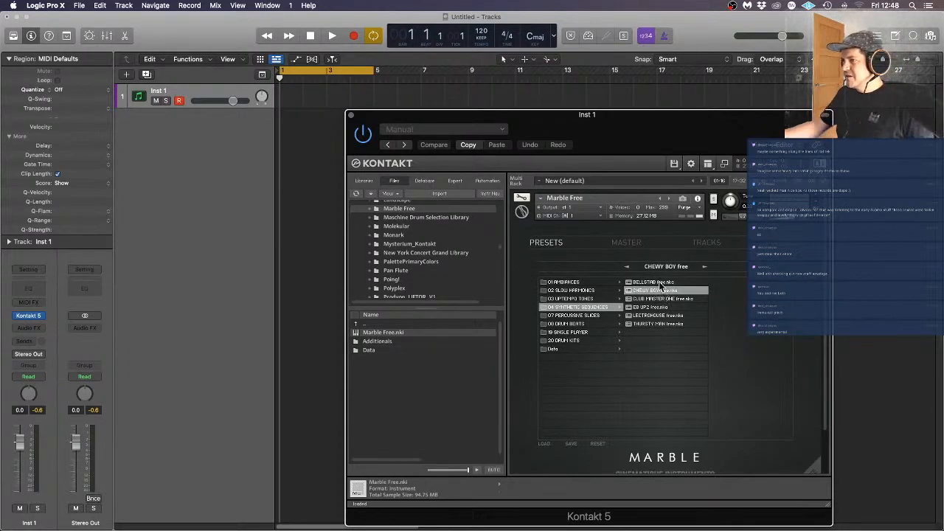
pyautogui.click(635, 245)
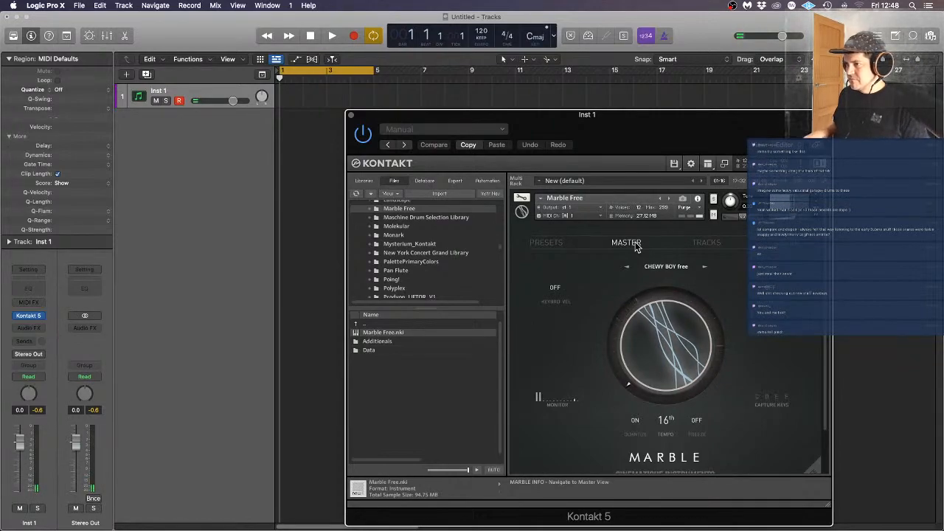
# Load the LOW TUBE free preset from 03 Uptempo Tones and return to Marble's Master page
pyautogui.click(546, 242)
pyautogui.click(577, 300)
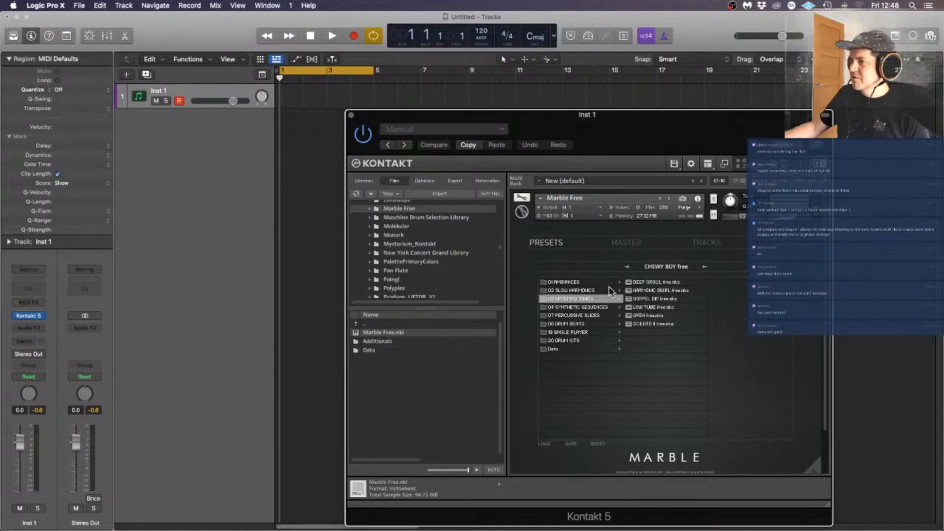
pyautogui.click(656, 308)
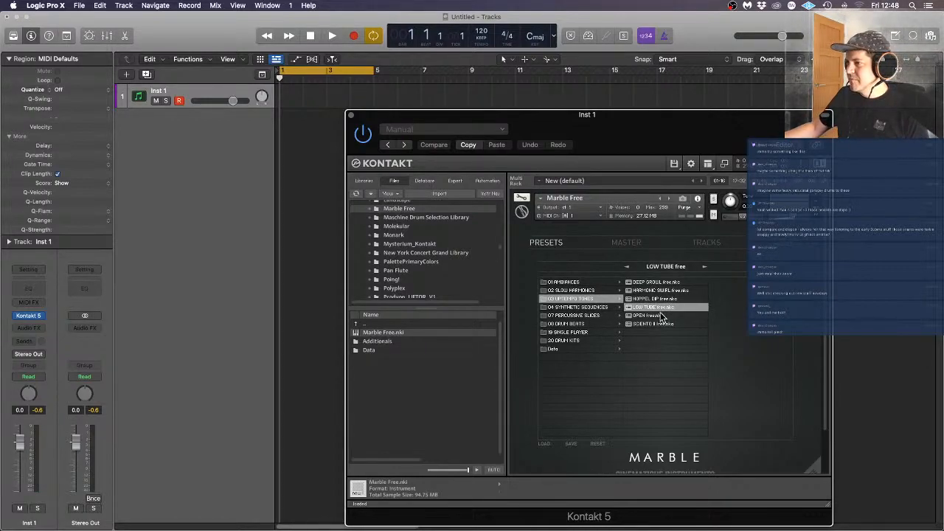
pyautogui.click(625, 244)
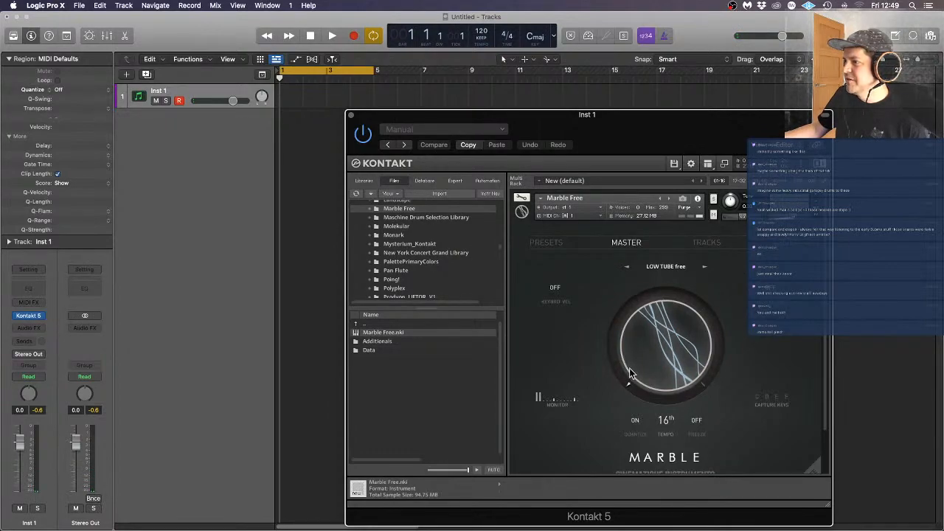
# Show the LOW TUBE free preset's step sequences on Marble's Tracks page, followed by the Master FX Assign page
pyautogui.scroll(-2, 746, 410)
pyautogui.scroll(2, 747, 414)
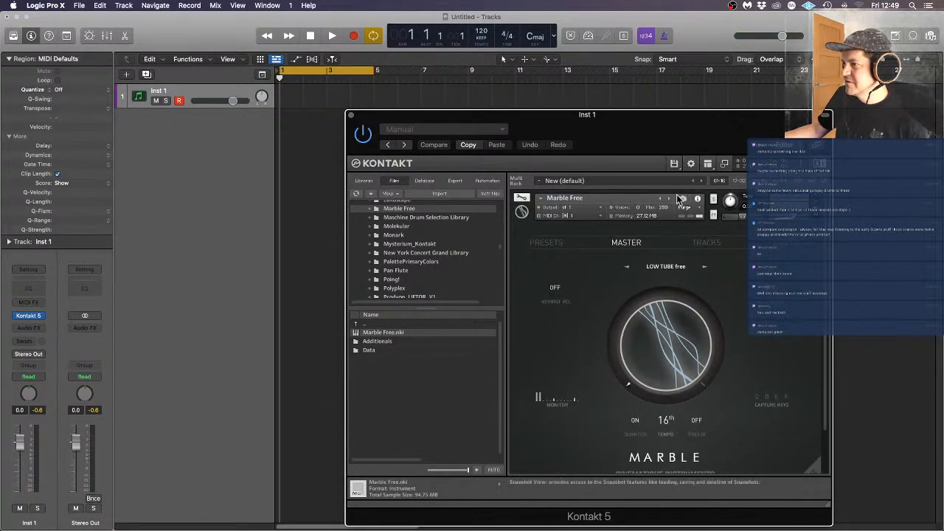
pyautogui.click(705, 242)
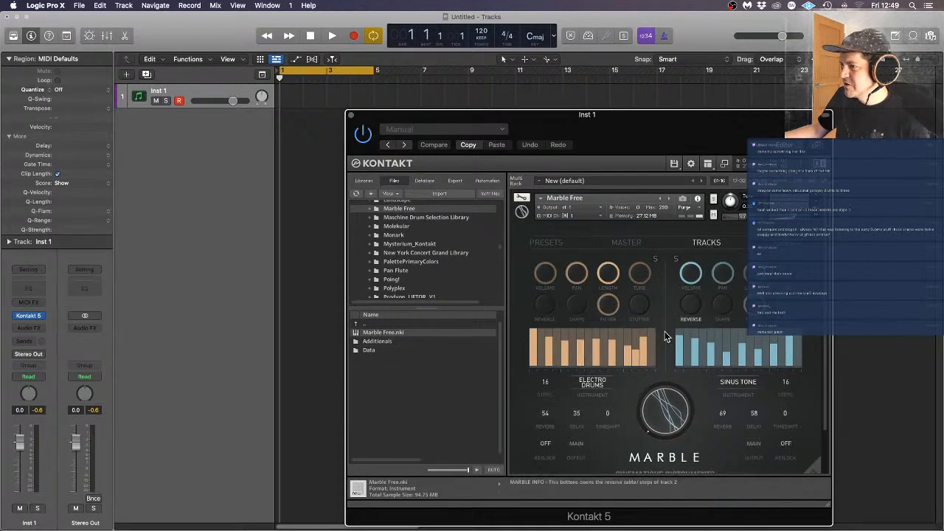
pyautogui.click(792, 248)
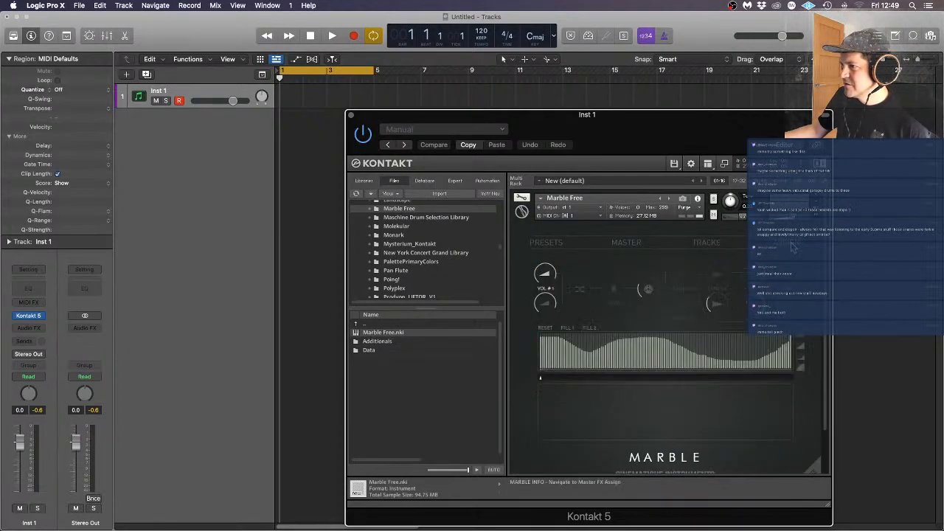
# Draw a wavy curve for Marble's Random assignment, and show the resonance filter and Saturation curves
pyautogui.click(580, 289)
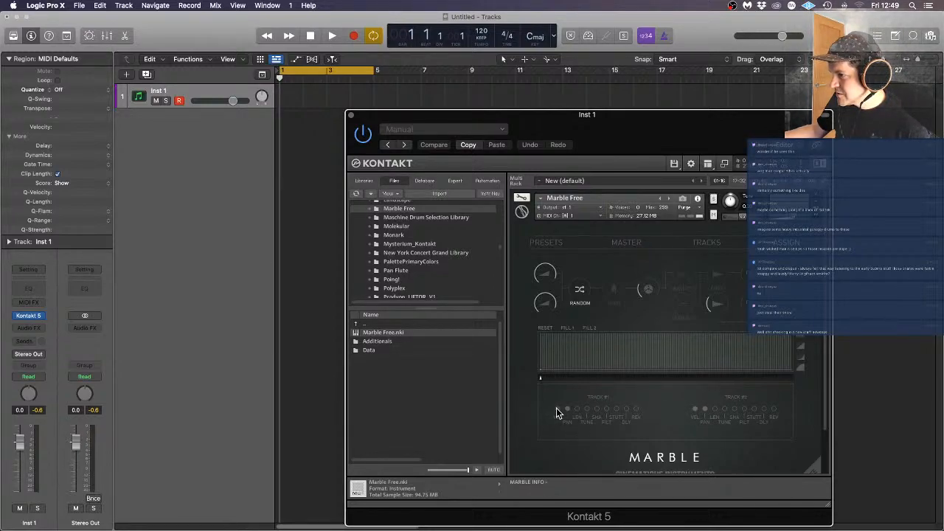
pyautogui.moveTo(544, 357)
pyautogui.mouseDown()
pyautogui.moveTo(767, 346)
pyautogui.moveTo(781, 365)
pyautogui.mouseUp()
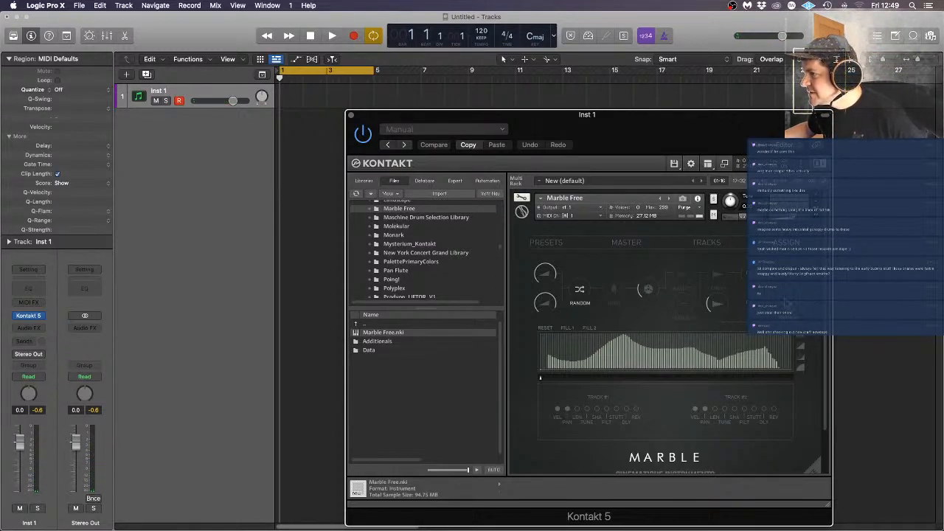
pyautogui.click(787, 304)
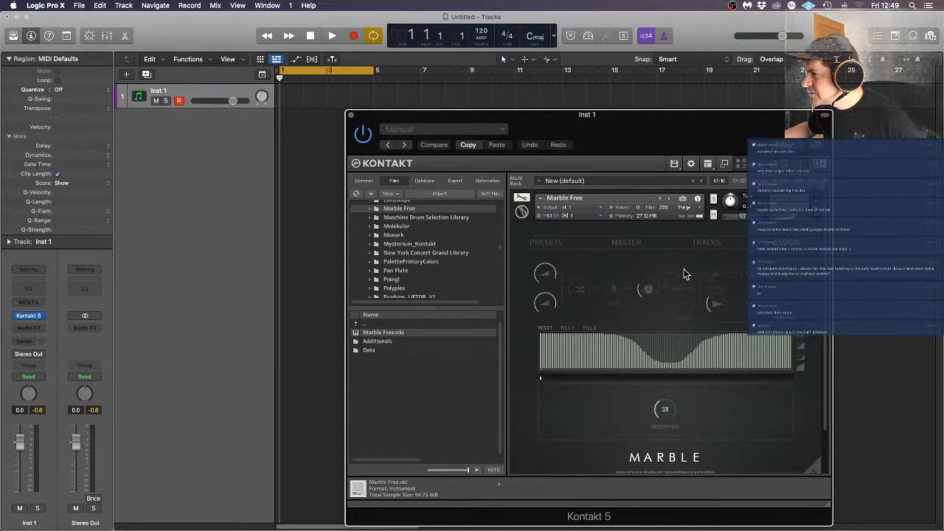
pyautogui.click(649, 289)
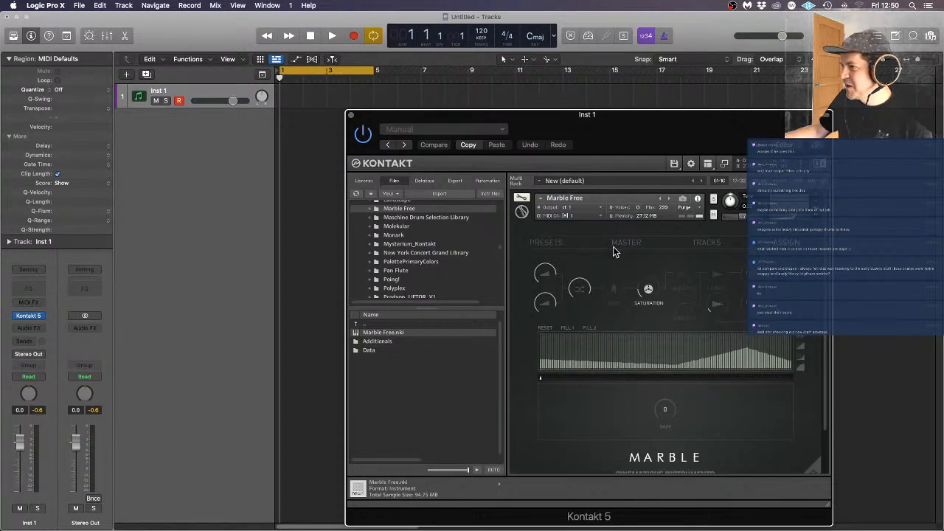
# Audition the presets OPEN free, SCIENTO II free and DEEP GROWL free from the Master page, ending on HARMONIC SWIRL free
pyautogui.click(634, 243)
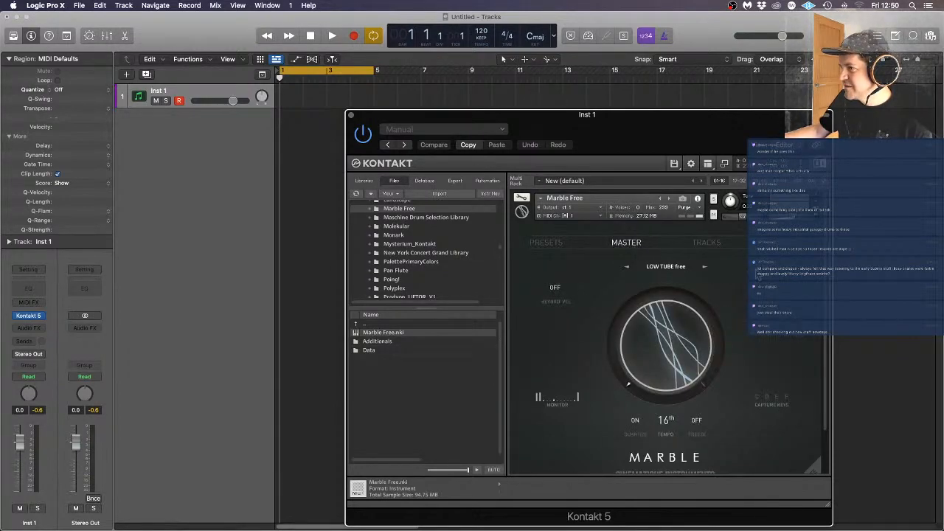
pyautogui.moveTo(640, 339)
pyautogui.mouseDown()
pyautogui.moveTo(657, 283)
pyautogui.moveTo(685, 266)
pyautogui.moveTo(666, 283)
pyautogui.moveTo(679, 272)
pyautogui.mouseUp()
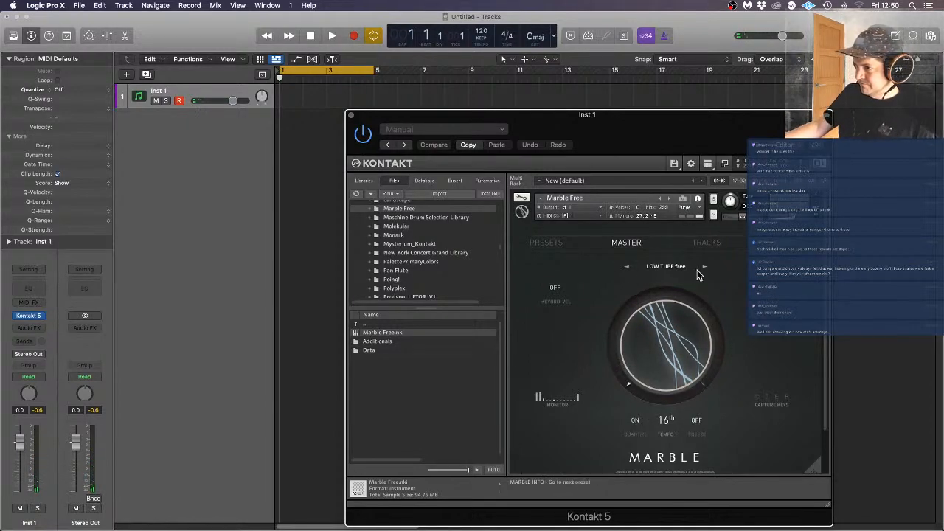
pyautogui.click(703, 268)
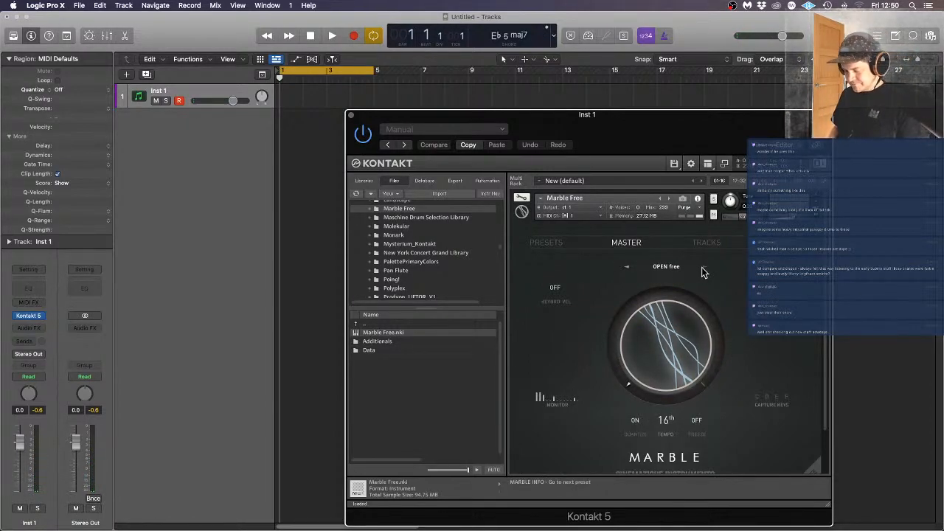
pyautogui.click(702, 267)
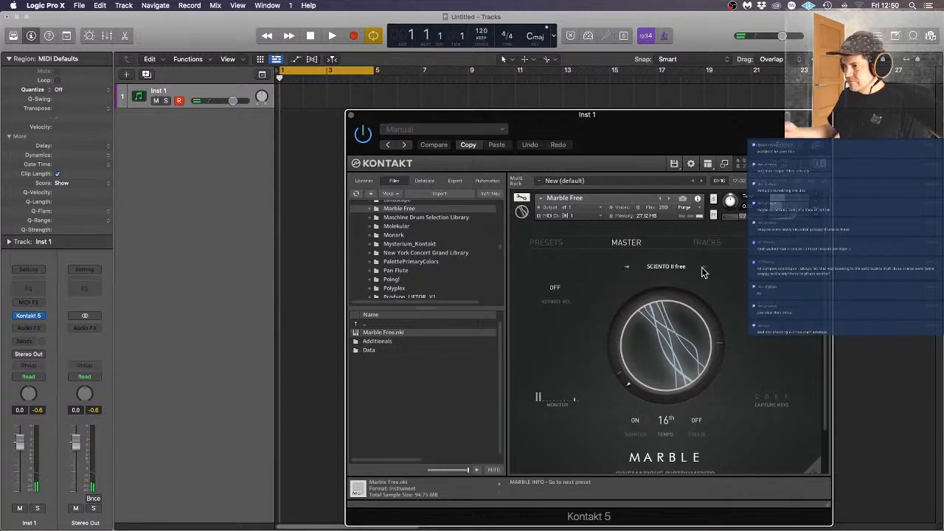
pyautogui.click(702, 267)
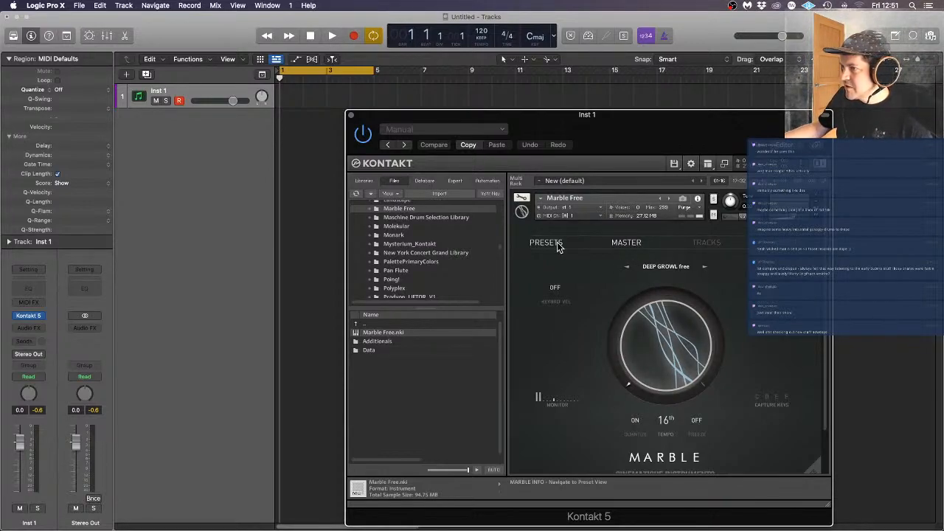
pyautogui.click(705, 267)
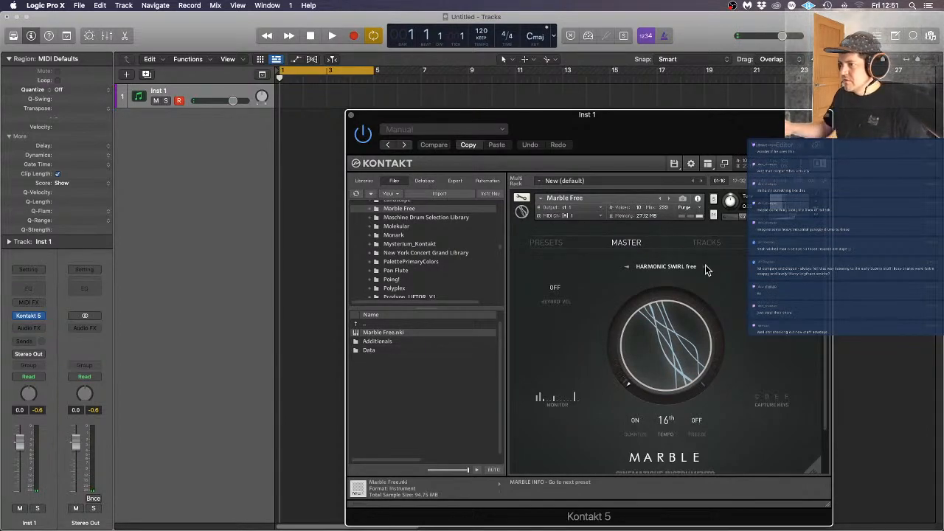
pyautogui.scroll(-3, 736, 378)
pyautogui.scroll(3, 740, 380)
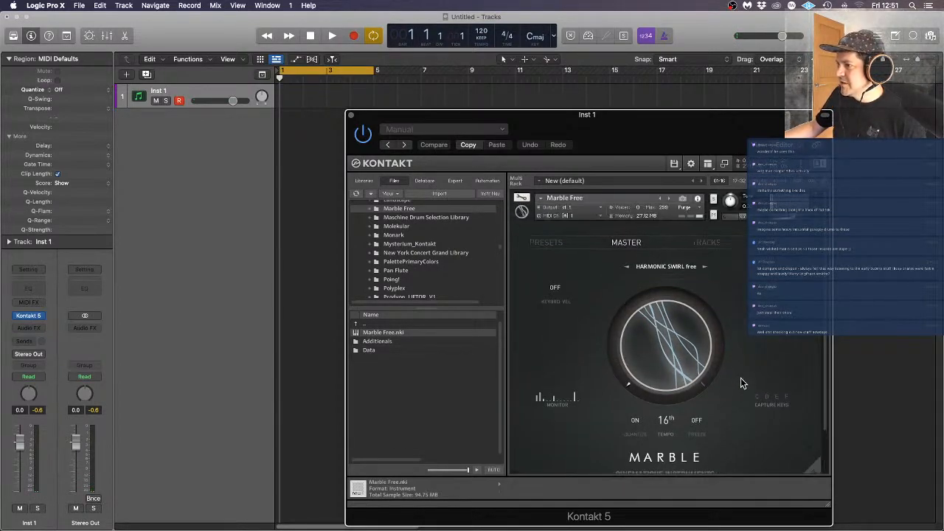
# Examine the Random and Saturation assignment curves of the HARMONIC SWIRL free preset on Marble's Assign page
pyautogui.click(788, 248)
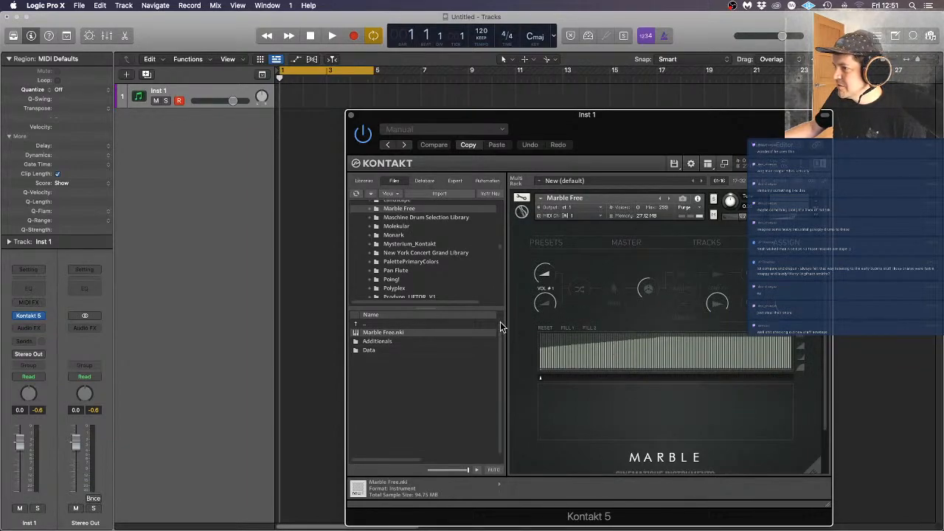
pyautogui.click(580, 290)
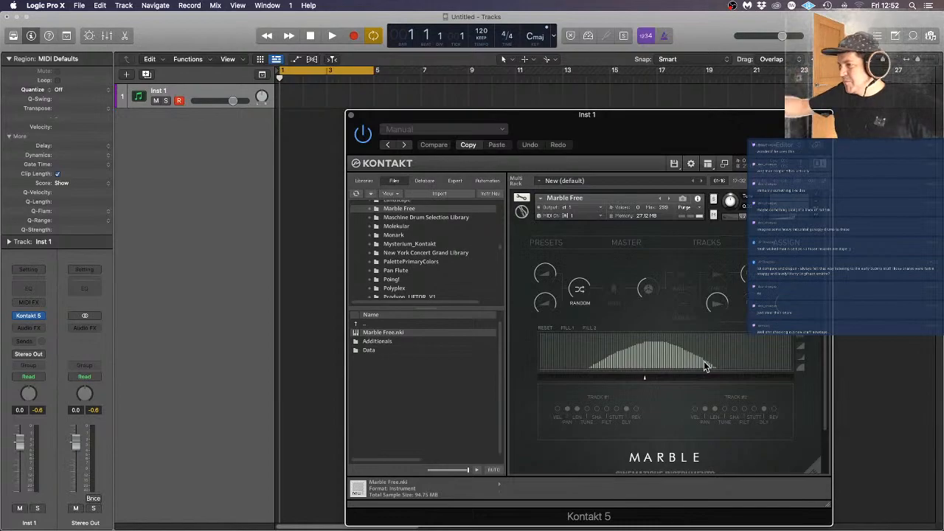
pyautogui.click(649, 292)
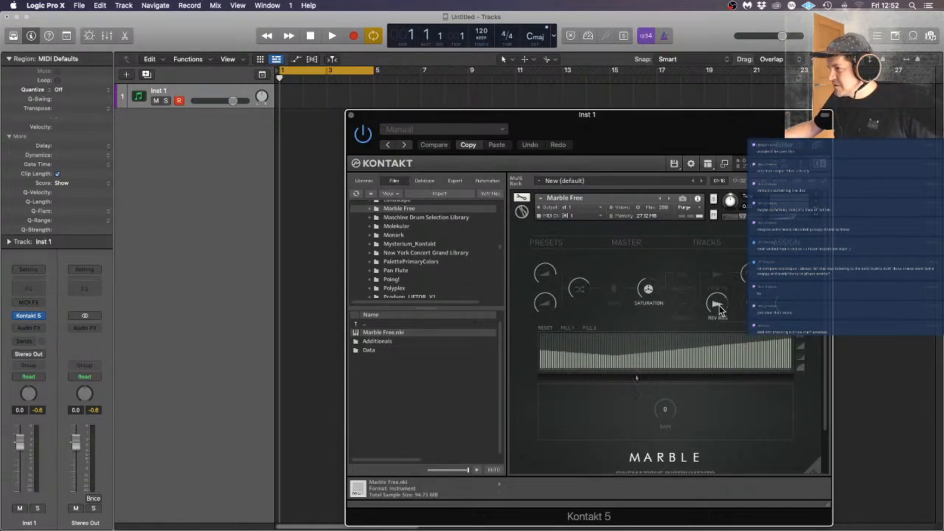
# Open the assignment with the two-peaked curve and redraw its first peak lower and flatter
pyautogui.click(749, 278)
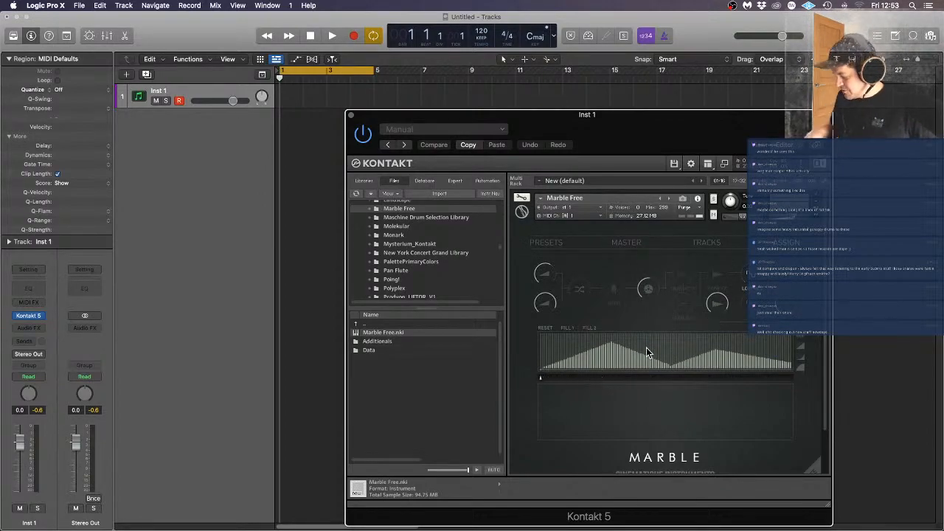
pyautogui.press('space')
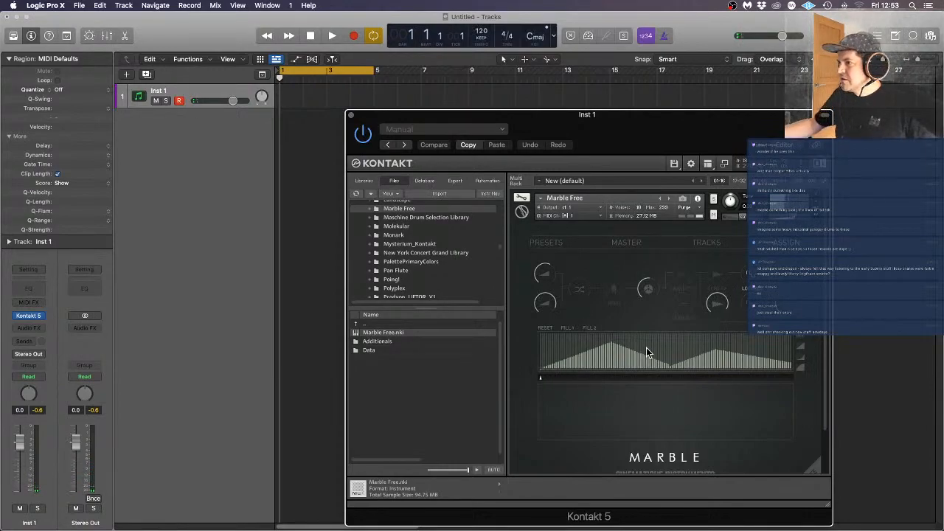
pyautogui.moveTo(575, 356)
pyautogui.mouseDown()
pyautogui.moveTo(640, 353)
pyautogui.moveTo(606, 355)
pyautogui.mouseUp()
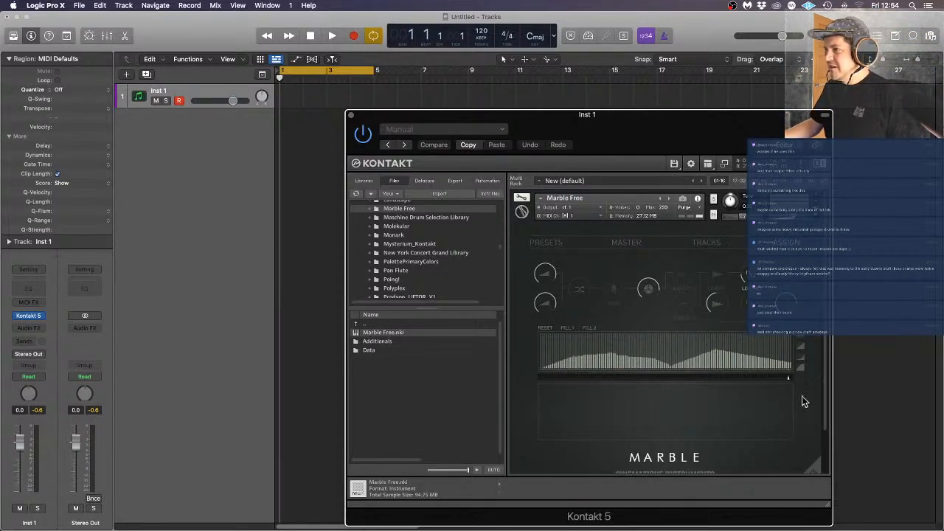
# Show the HARMONIC SWIRL free preset on Marble's Master page and its step sequences on the Tracks page
pyautogui.scroll(-2, 762, 393)
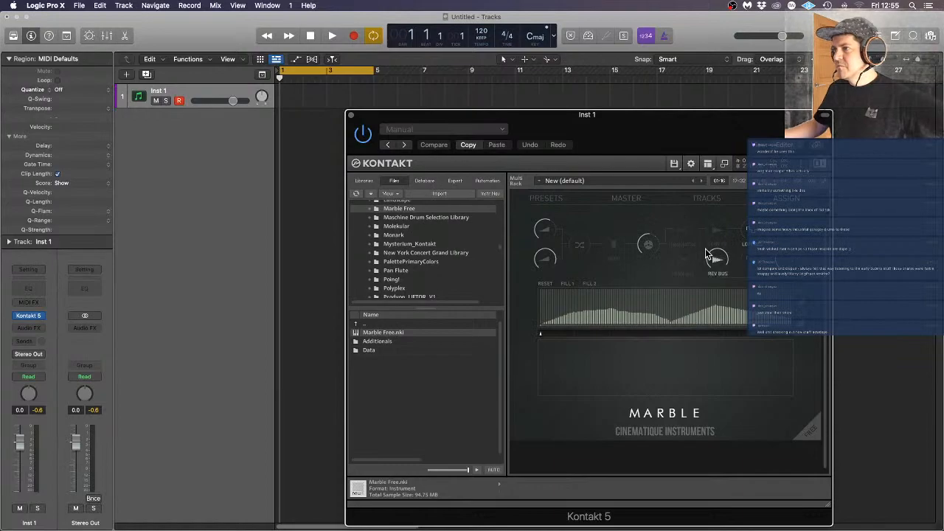
pyautogui.click(627, 199)
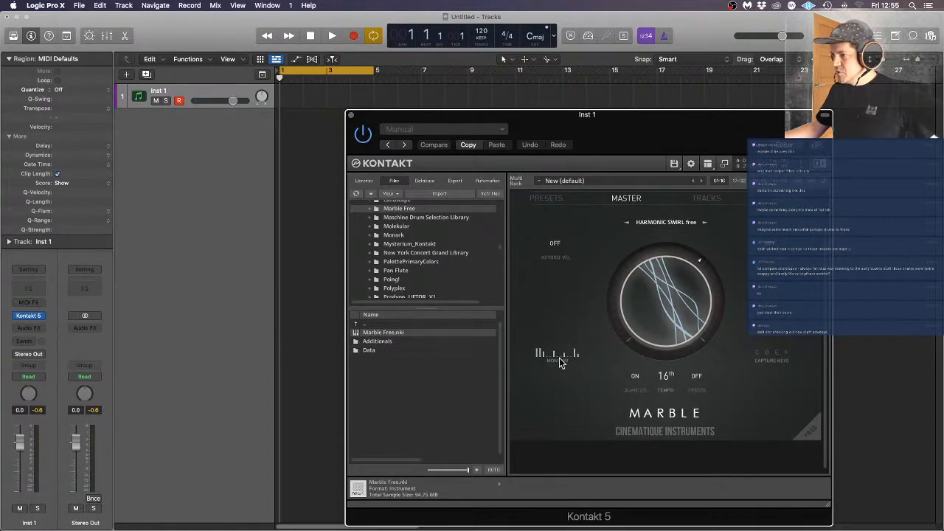
pyautogui.click(711, 199)
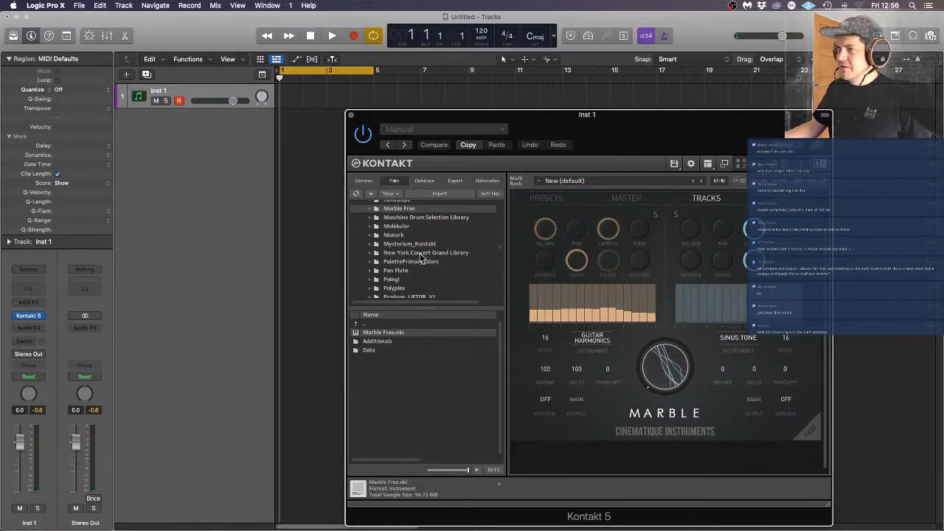
# Replace Marble Free in the Kontakt rack with Landscape.nki from the Landscape library folder
pyautogui.scroll(3, 433, 251)
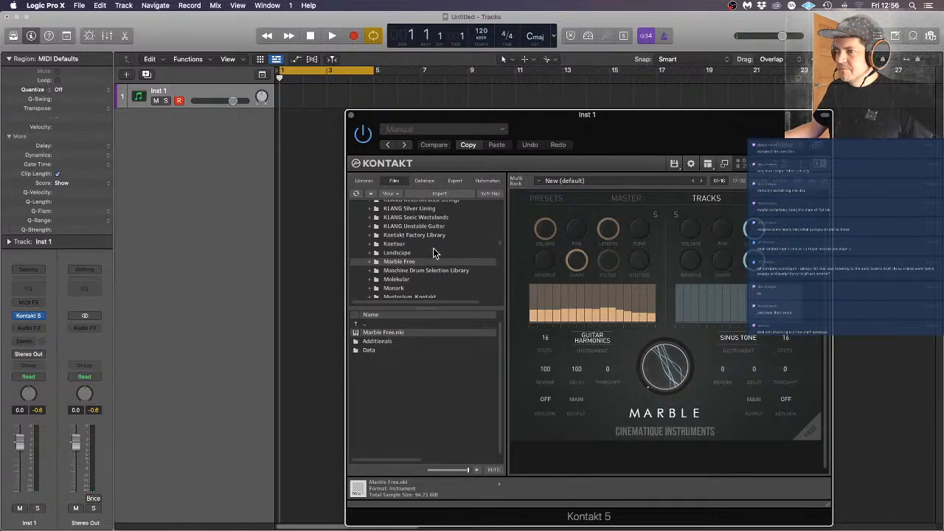
pyautogui.click(408, 252)
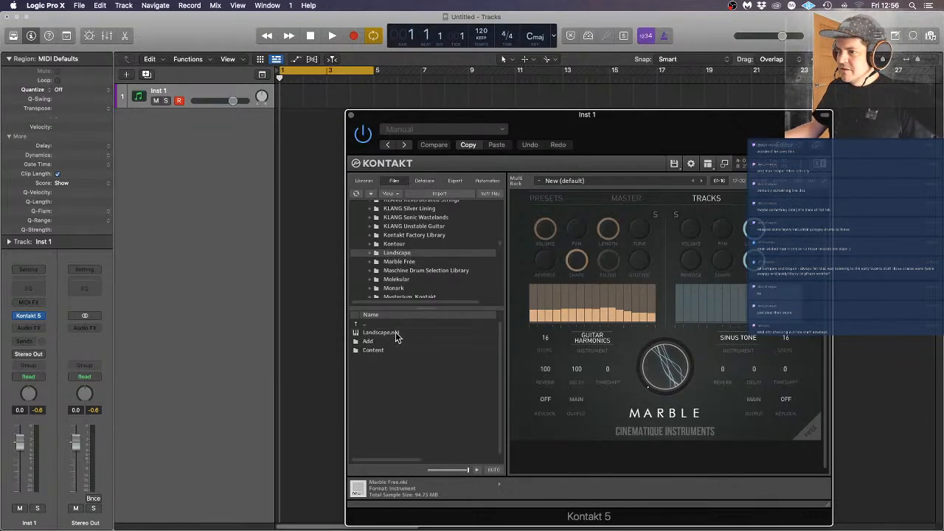
pyautogui.moveTo(388, 334); pyautogui.dragTo(733, 328)
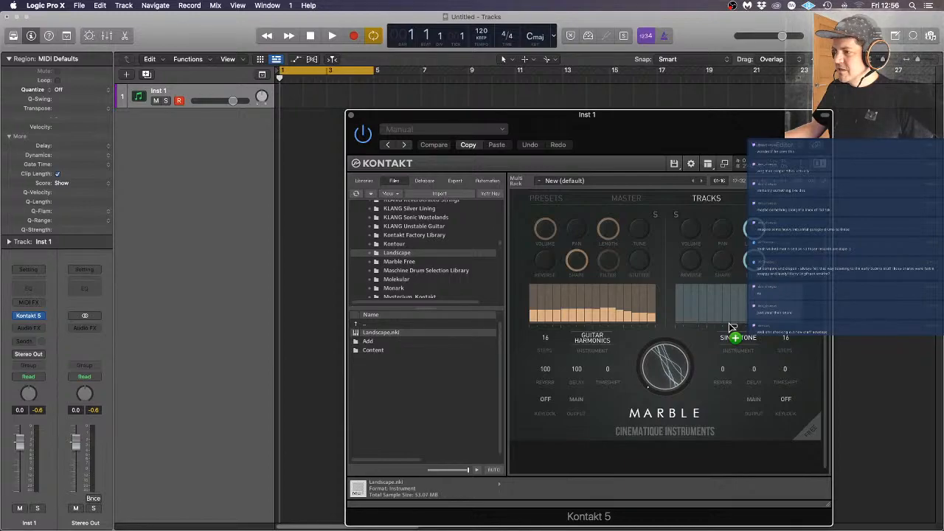
pyautogui.moveTo(733, 329); pyautogui.dragTo(730, 328)
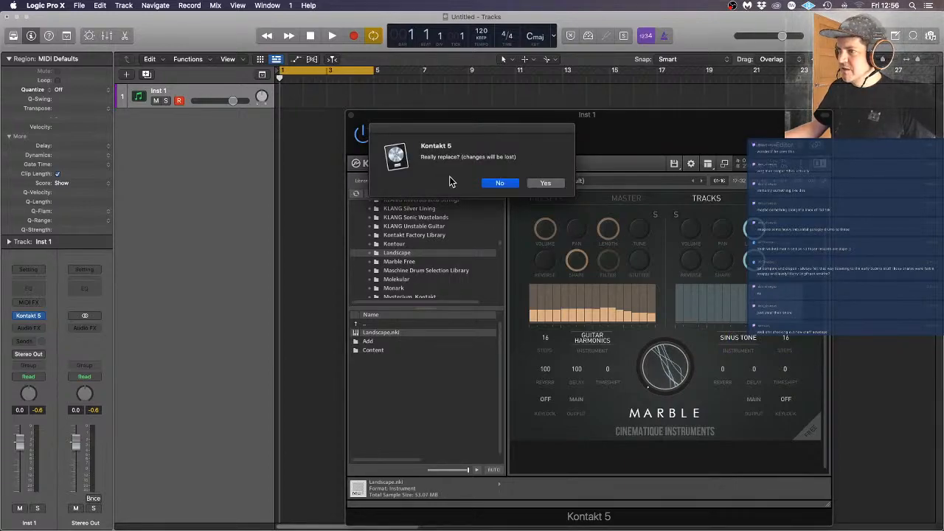
pyautogui.click(550, 185)
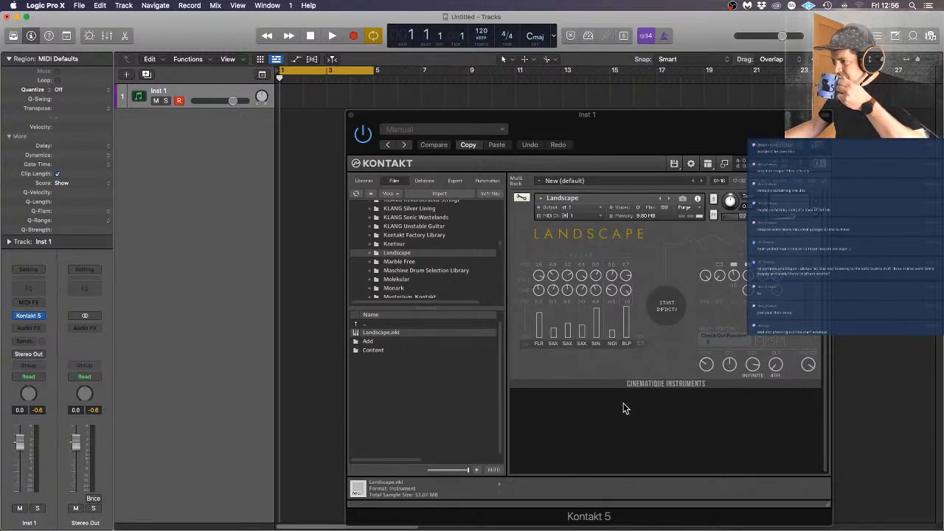
# Start Landscape's infinity playback and randomize its sound settings several times to audition different textures
pyautogui.click(670, 311)
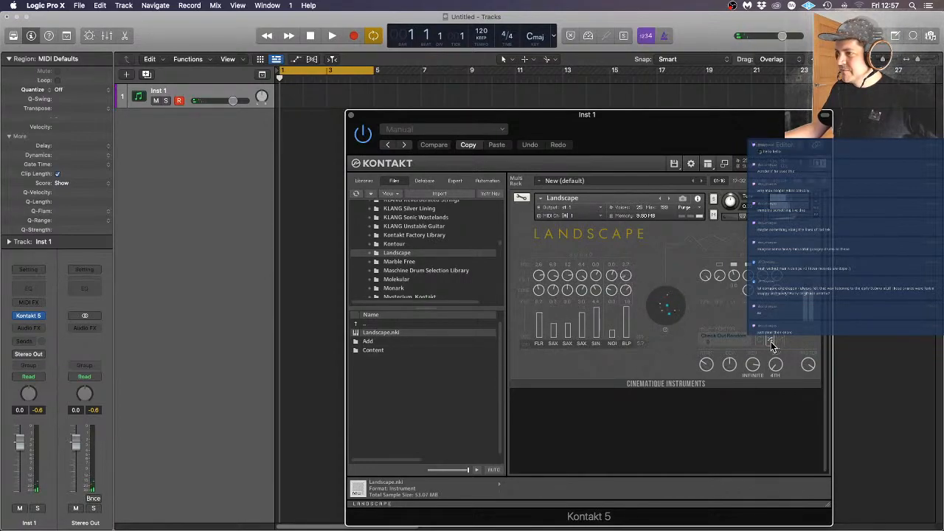
pyautogui.click(772, 341)
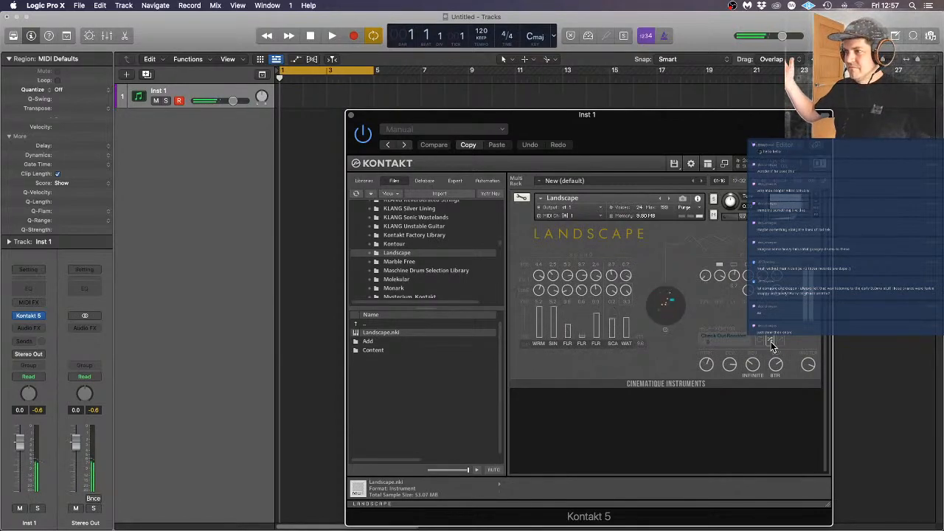
pyautogui.click(773, 341)
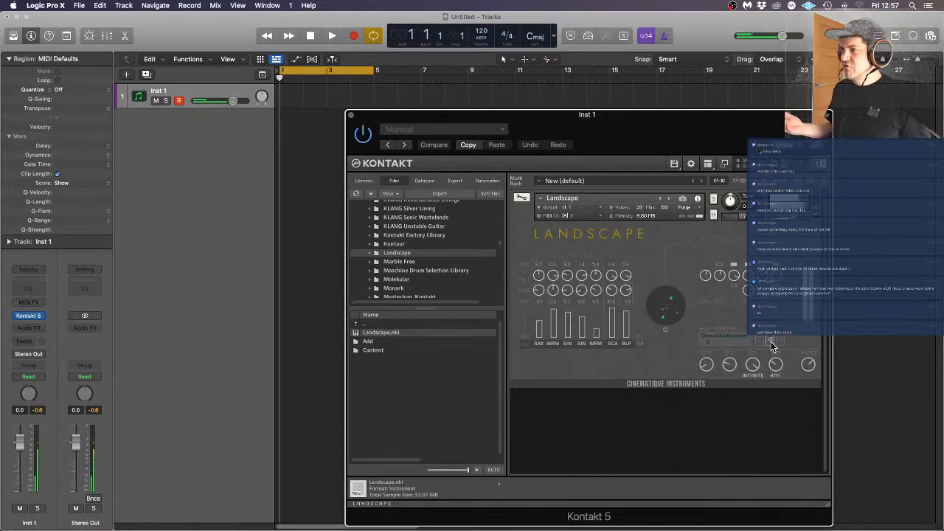
pyautogui.click(772, 343)
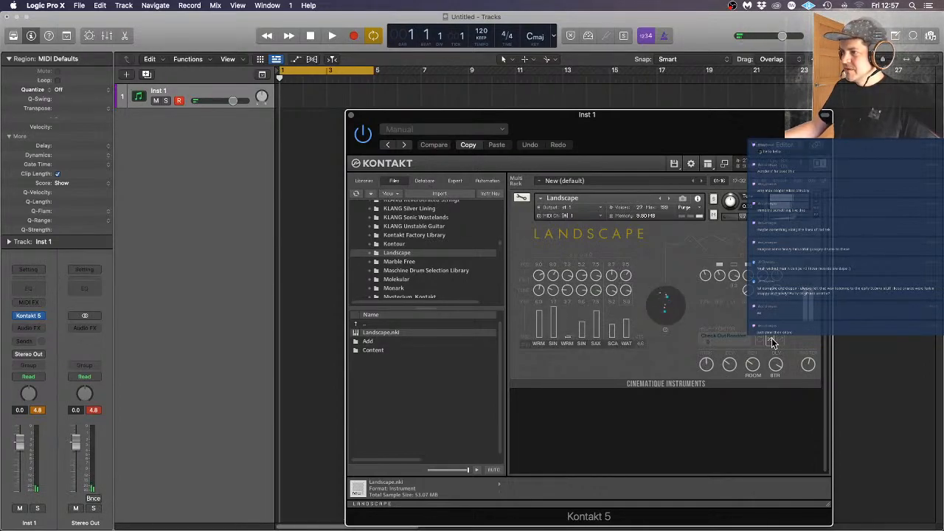
pyautogui.click(772, 339)
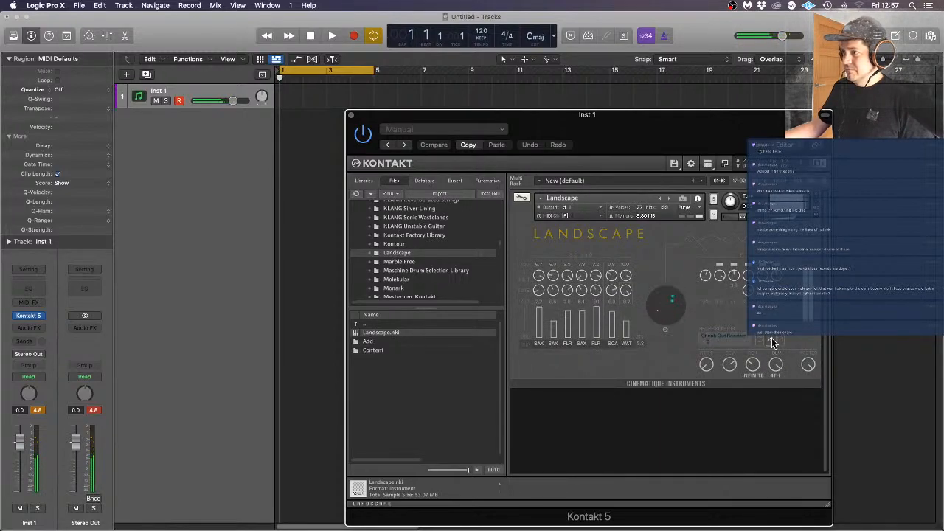
pyautogui.click(772, 339)
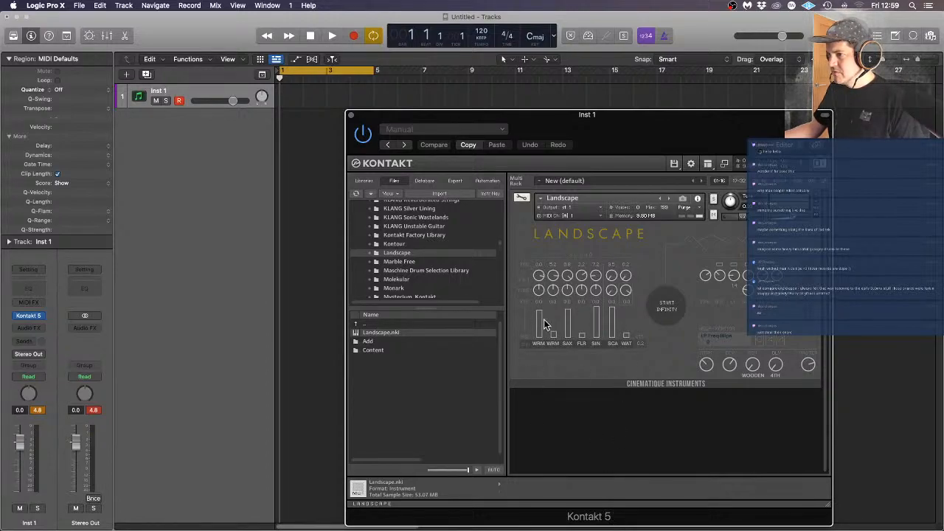
# Reset the values above the upper knob row of Landscape's sound layers to 0.0
pyautogui.doubleClick(555, 266)
pyautogui.doubleClick(556, 266)
pyautogui.click(580, 268)
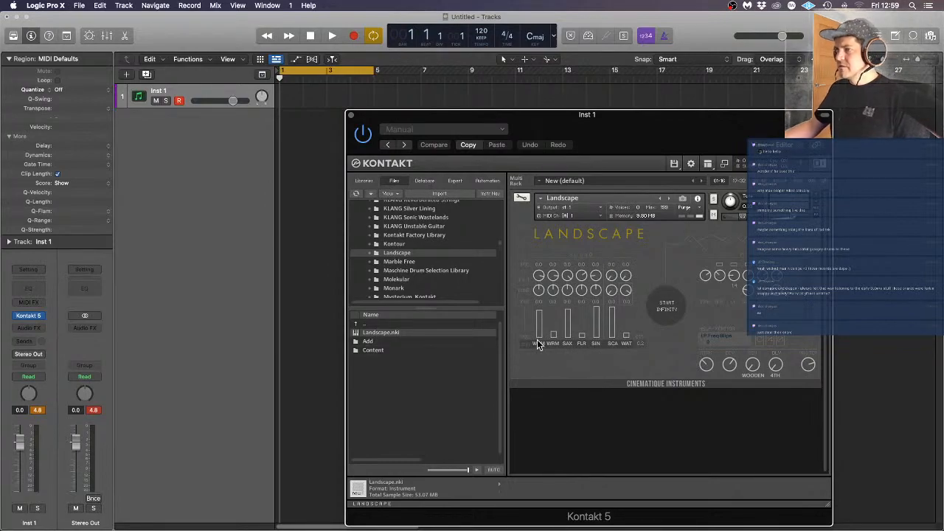
# Bring down the volume faders of all Landscape sound layers except the first WRM layer
pyautogui.moveTo(552, 331); pyautogui.dragTo(565, 407)
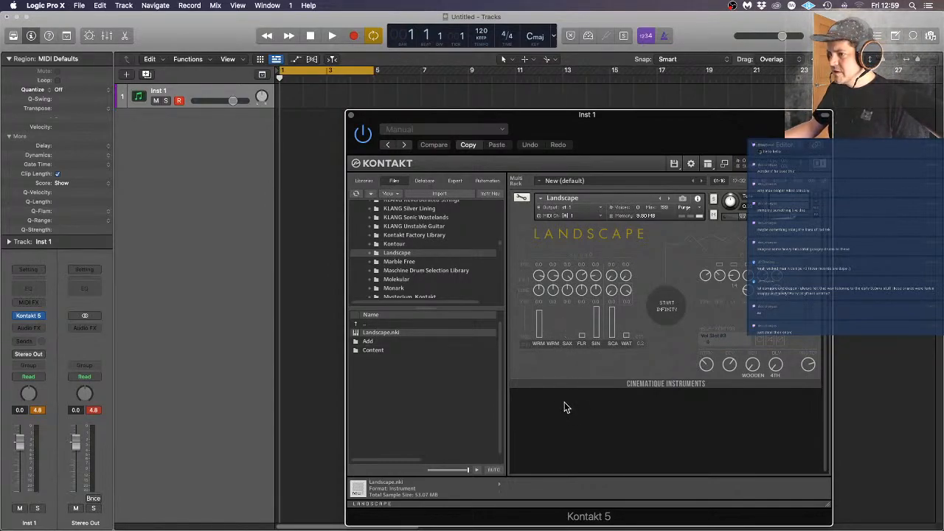
pyautogui.moveTo(598, 330); pyautogui.dragTo(594, 382)
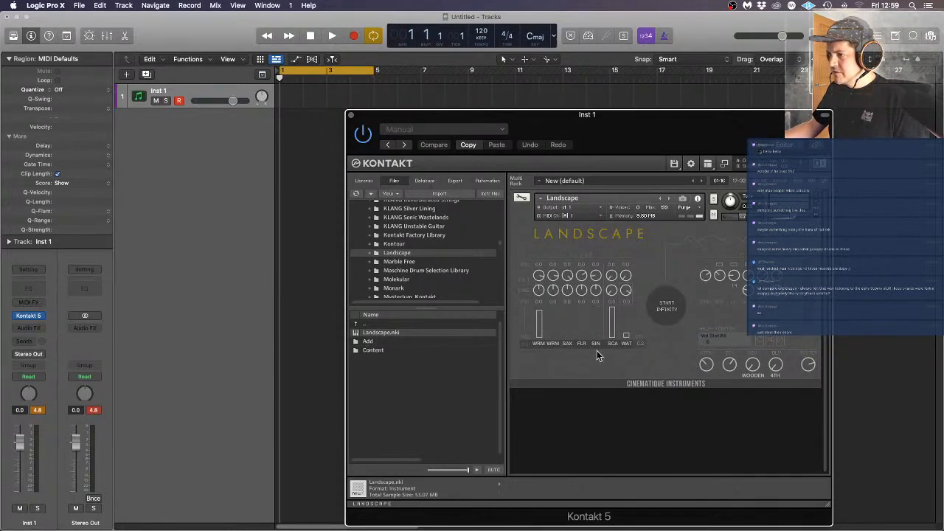
pyautogui.moveTo(612, 329); pyautogui.dragTo(612, 380)
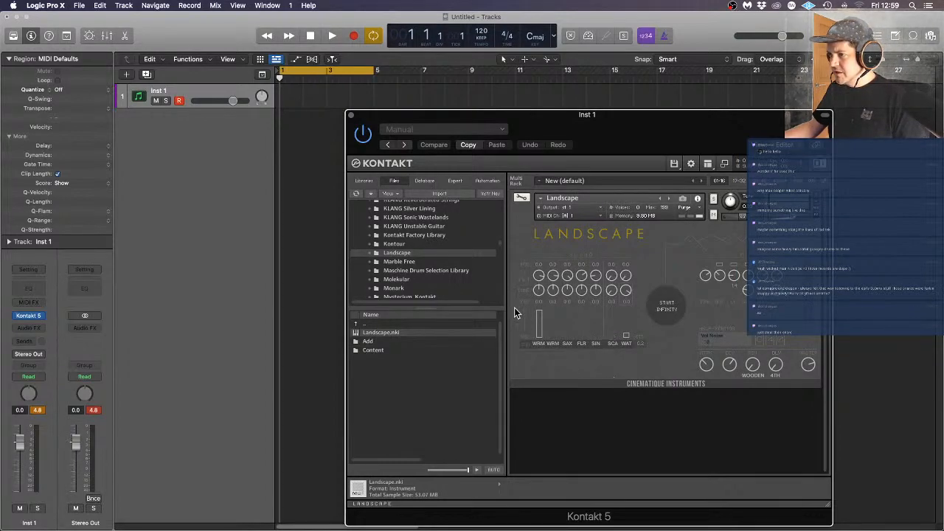
pyautogui.moveTo(626, 334); pyautogui.dragTo(628, 389)
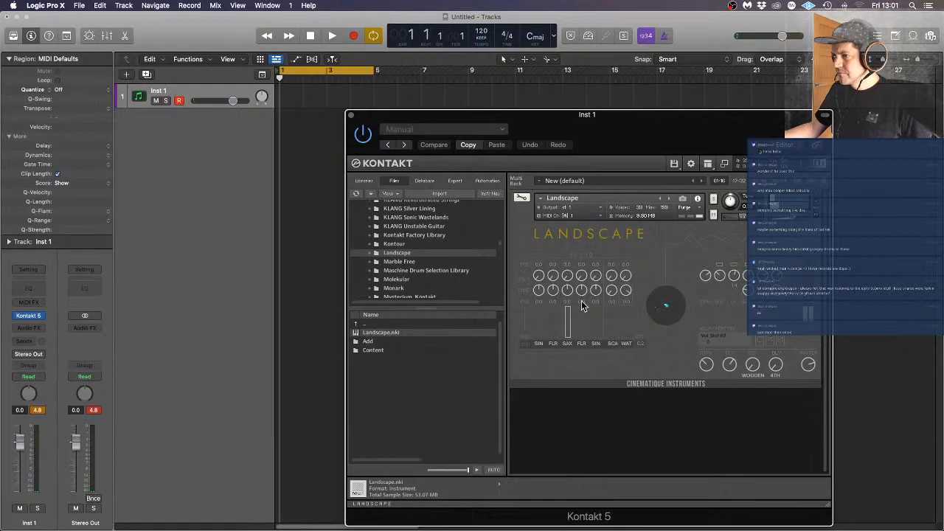
# Switch the fourth layer's sound to WRM, silence the SAX layer and raise the fourth layer's volume fader
pyautogui.click(583, 344)
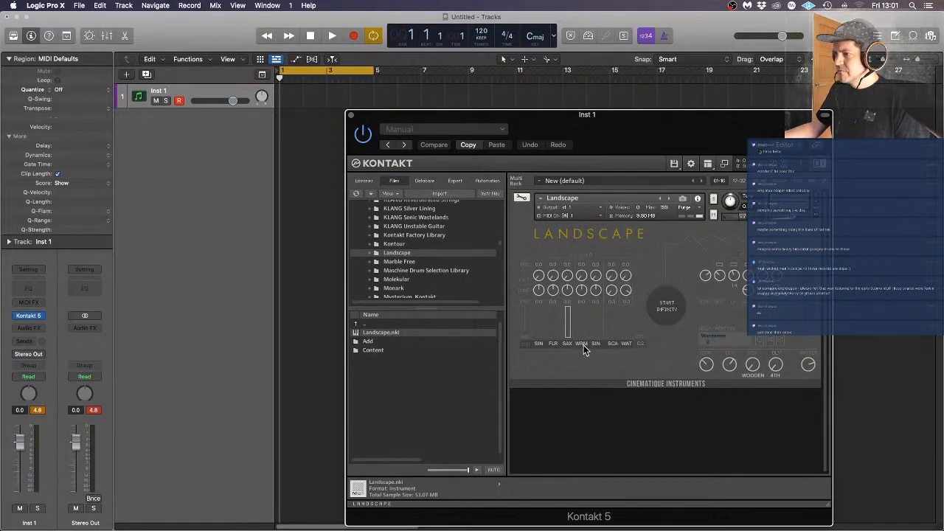
pyautogui.moveTo(568, 324); pyautogui.dragTo(565, 438)
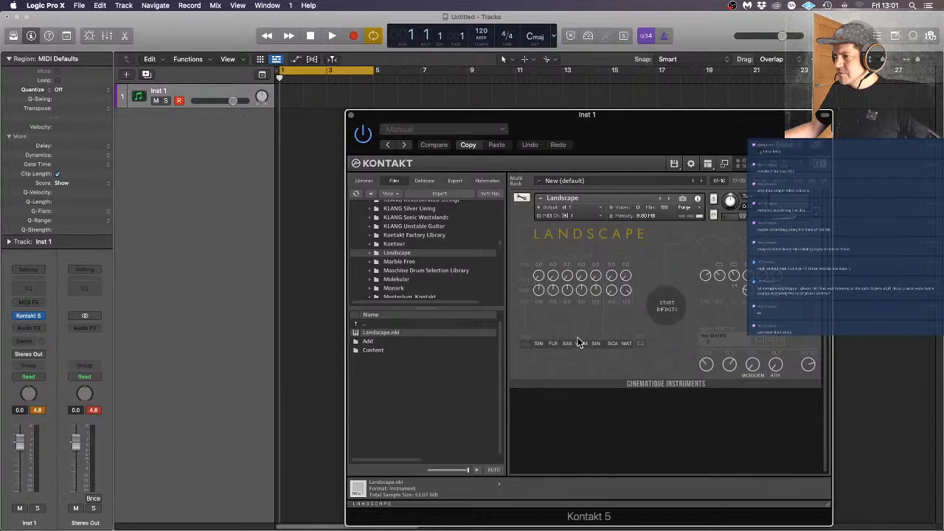
pyautogui.moveTo(581, 339); pyautogui.dragTo(592, 249)
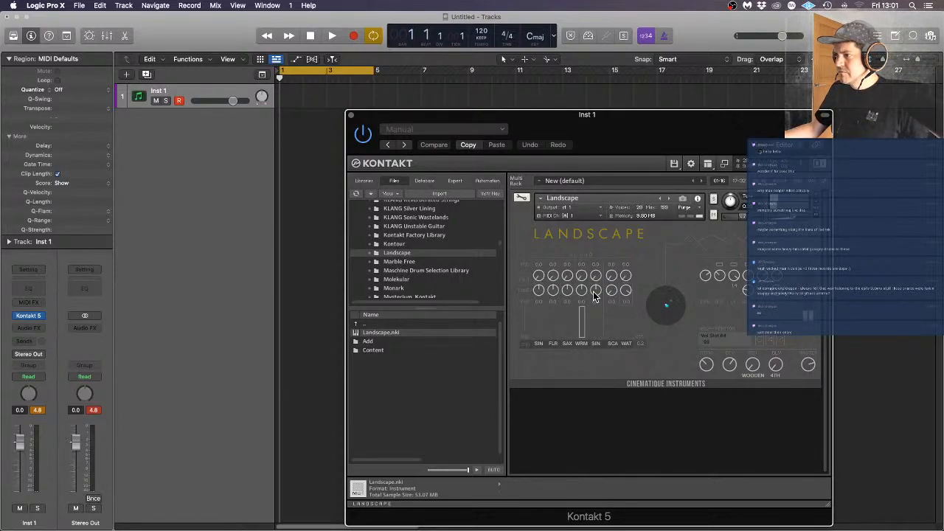
# Step the fifth layer's sound through WRM and the SAX variants to FLR
pyautogui.click(596, 344)
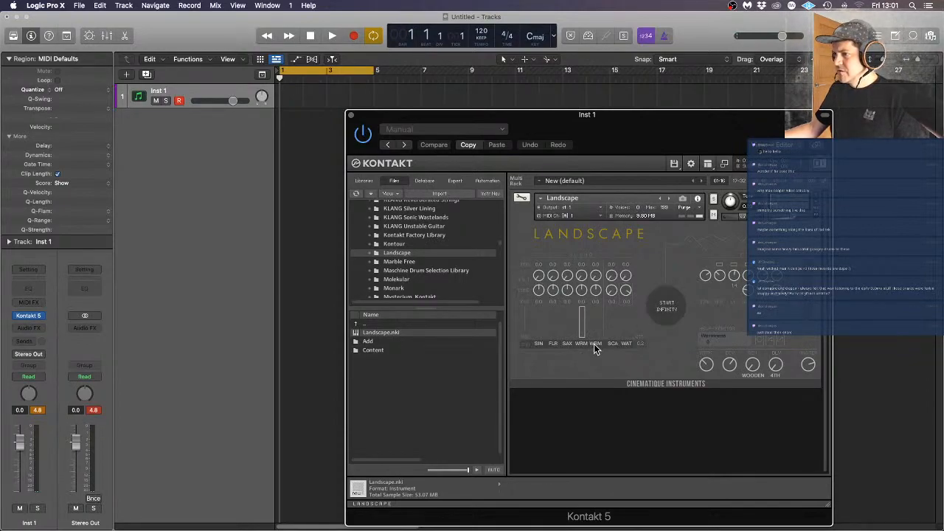
pyautogui.click(596, 345)
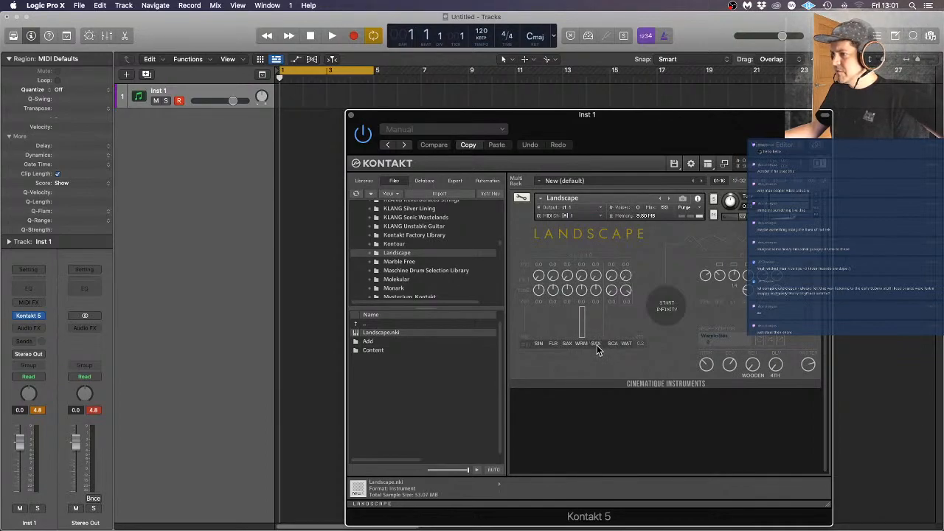
pyautogui.click(597, 345)
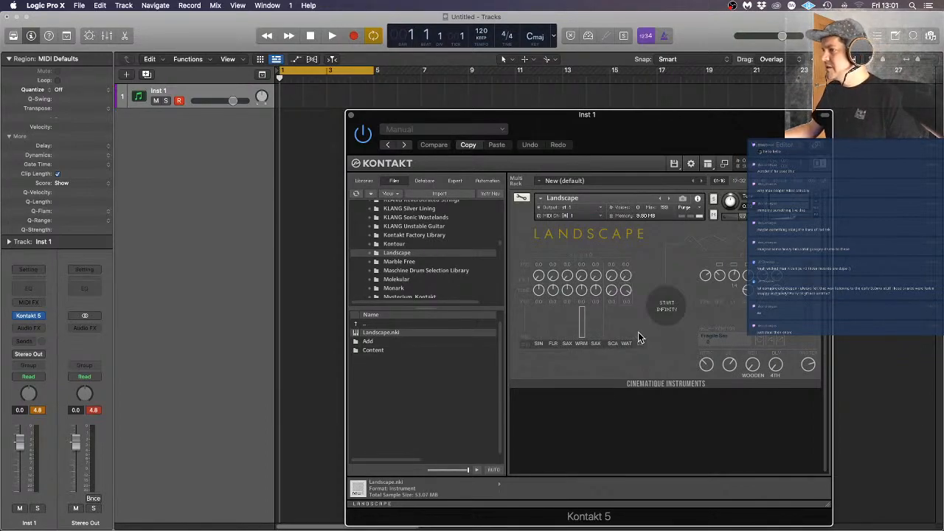
pyautogui.click(595, 344)
pyautogui.click(595, 343)
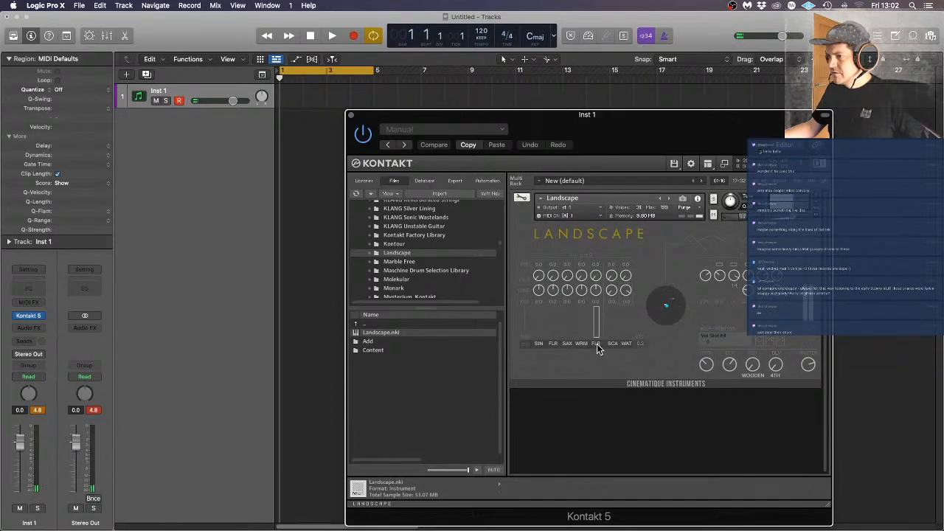
# Audition the fifth layer's WRM, SAX and FLR sounds in turn, ending on FLR, and lower its volume fader
pyautogui.click(597, 345)
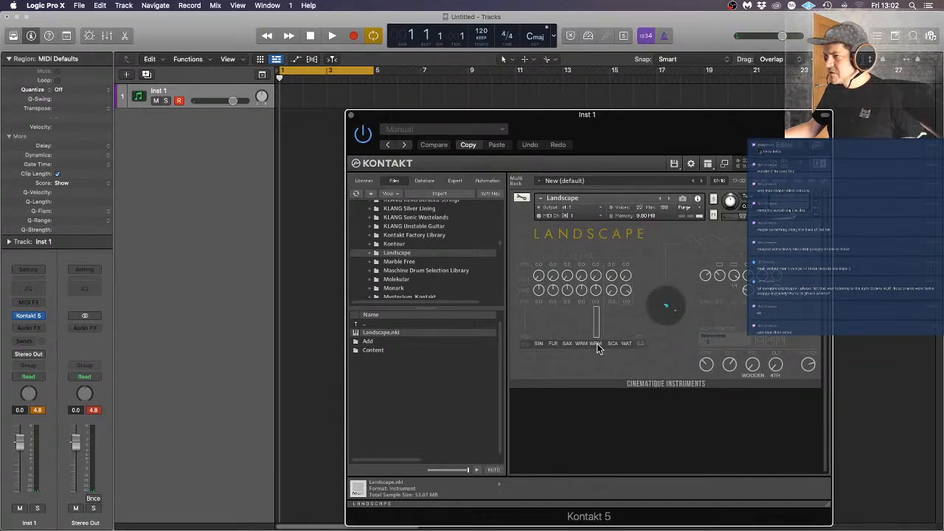
pyautogui.click(597, 343)
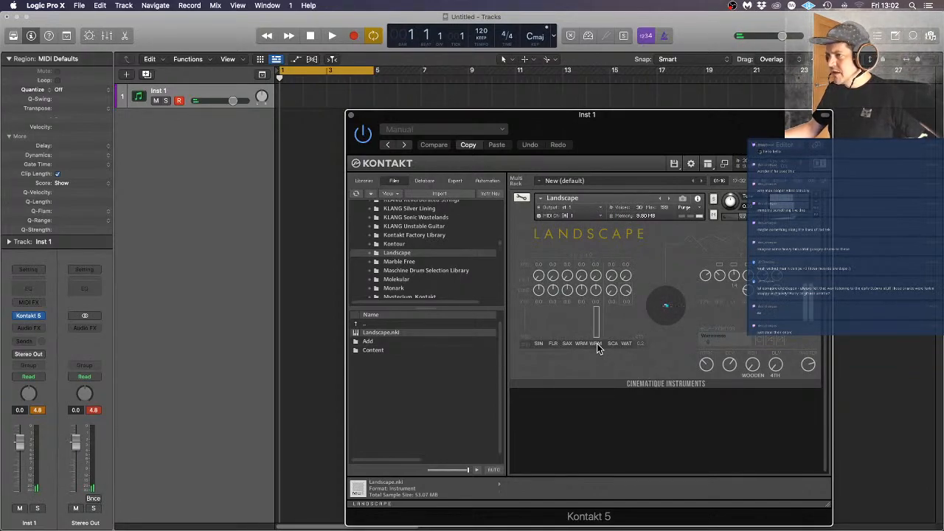
pyautogui.click(597, 343)
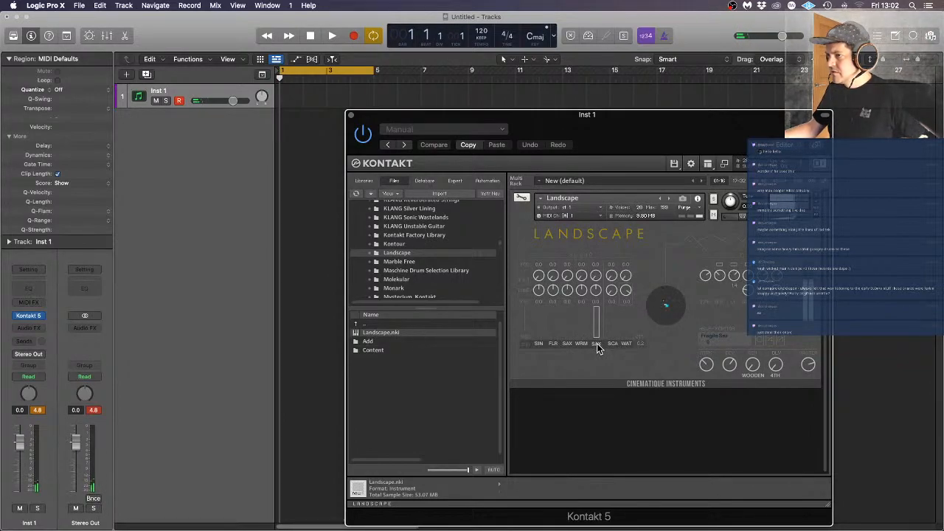
pyautogui.click(597, 343)
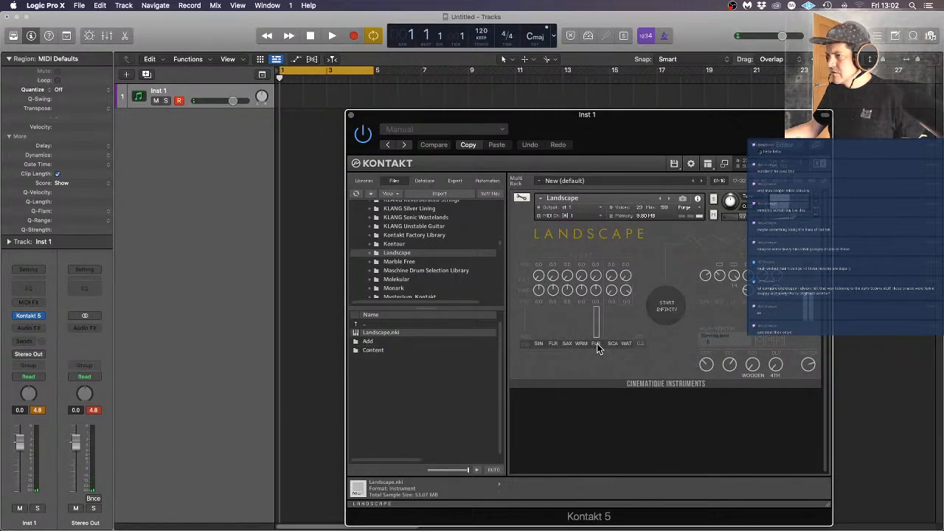
pyautogui.moveTo(597, 309); pyautogui.dragTo(594, 379)
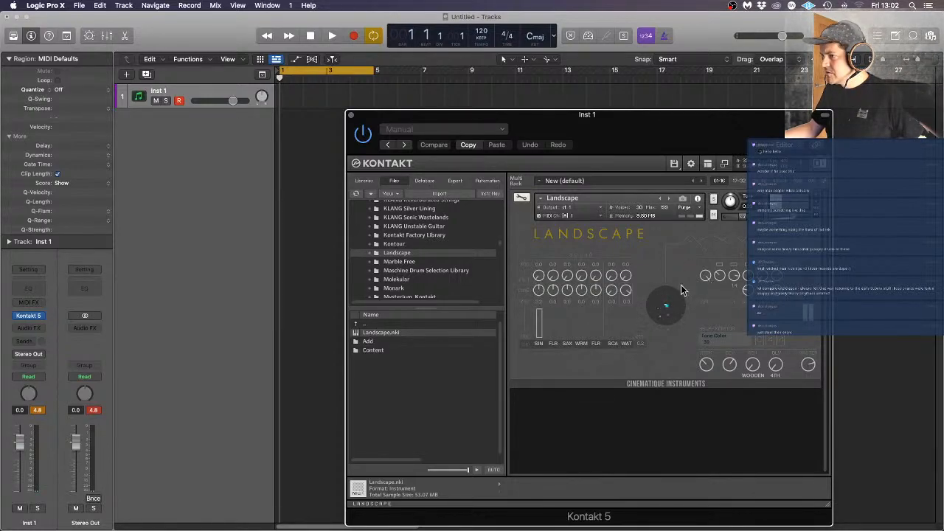
# Blend the fifth FLR layer with the first SIN layer and adjust the first knob of the effects section
pyautogui.moveTo(543, 301)
pyautogui.mouseDown()
pyautogui.moveTo(546, 324)
pyautogui.moveTo(595, 334)
pyautogui.moveTo(600, 275)
pyautogui.mouseUp()
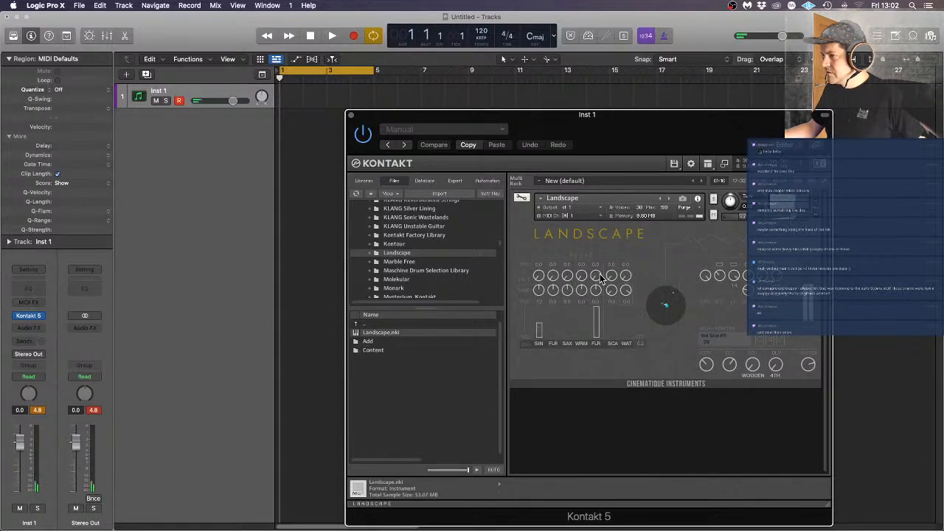
pyautogui.moveTo(706, 271)
pyautogui.mouseDown()
pyautogui.moveTo(705, 304)
pyautogui.moveTo(708, 280)
pyautogui.mouseUp()
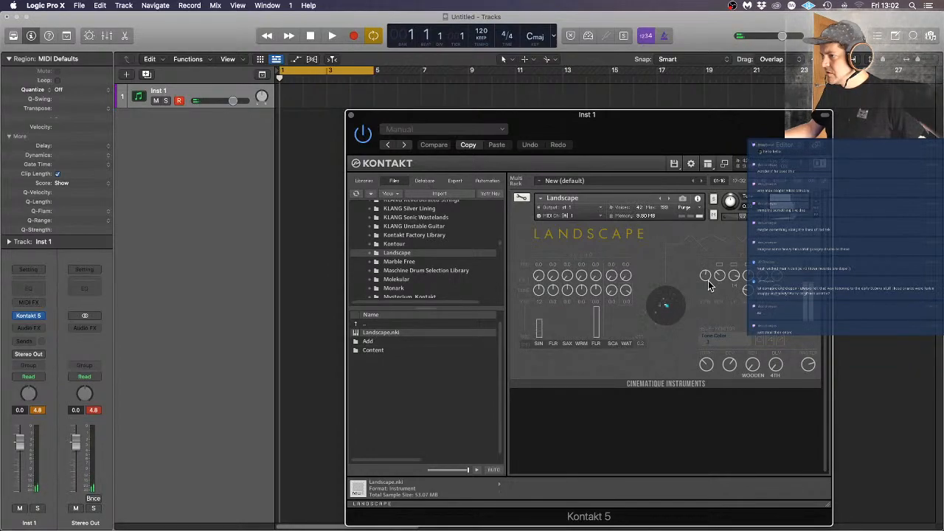
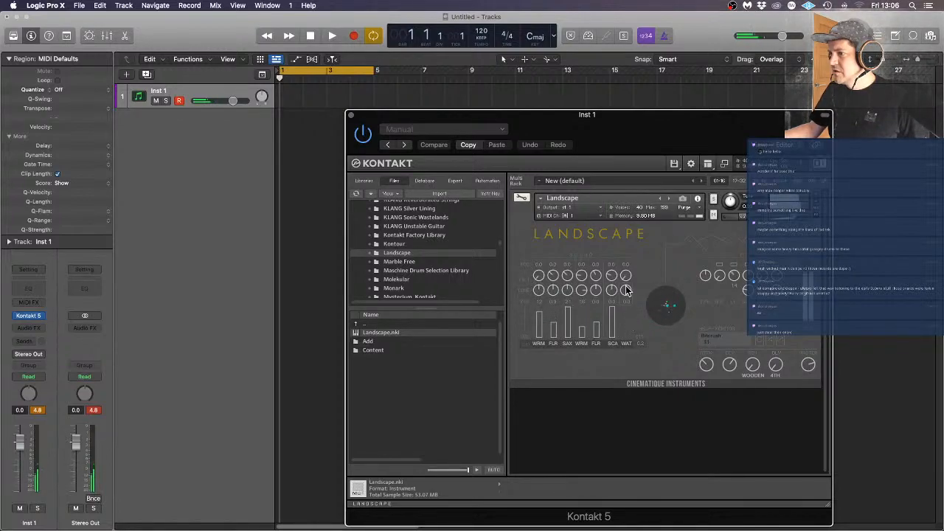
# Try the NOI sound with its low-pass frequency on the sixth layer, then restore SCA and adjust its upper knob
pyautogui.click(614, 343)
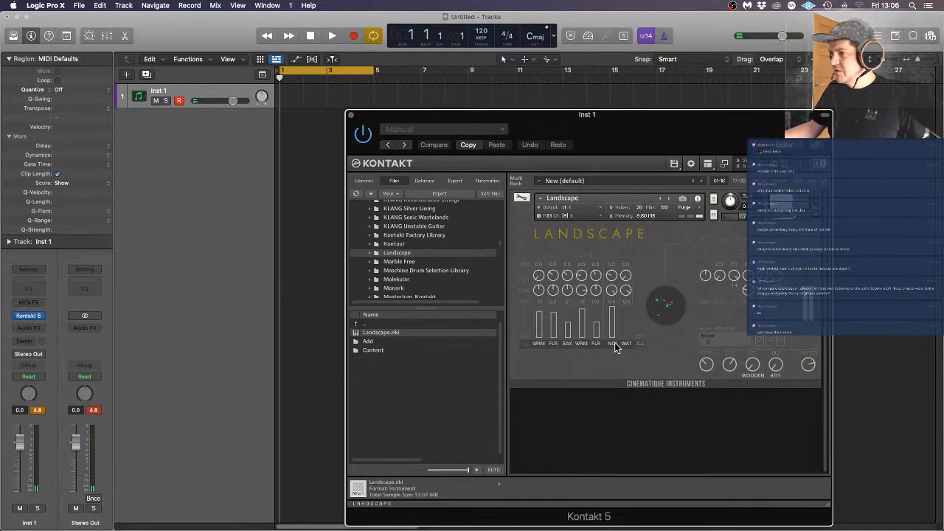
pyautogui.moveTo(614, 288)
pyautogui.mouseDown()
pyautogui.moveTo(615, 317)
pyautogui.moveTo(610, 256)
pyautogui.moveTo(613, 287)
pyautogui.moveTo(613, 278)
pyautogui.mouseUp()
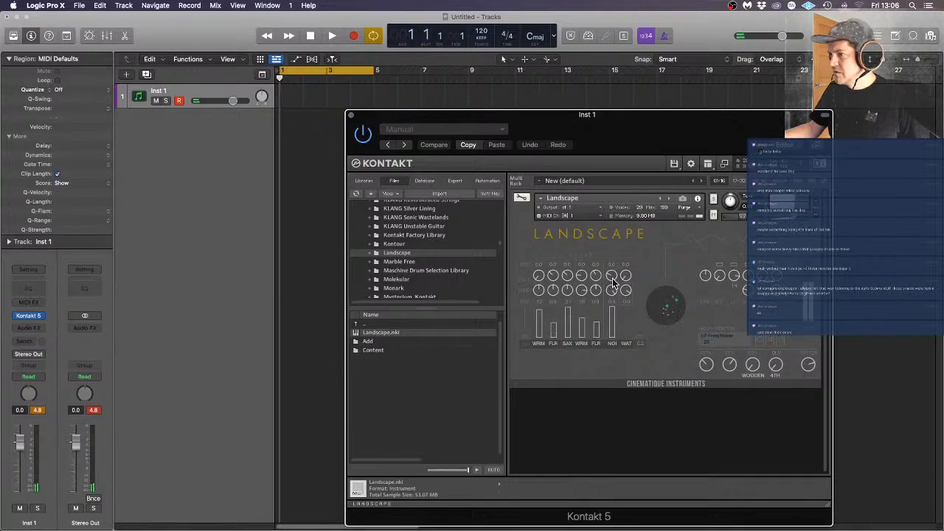
pyautogui.moveTo(614, 239); pyautogui.dragTo(624, 163)
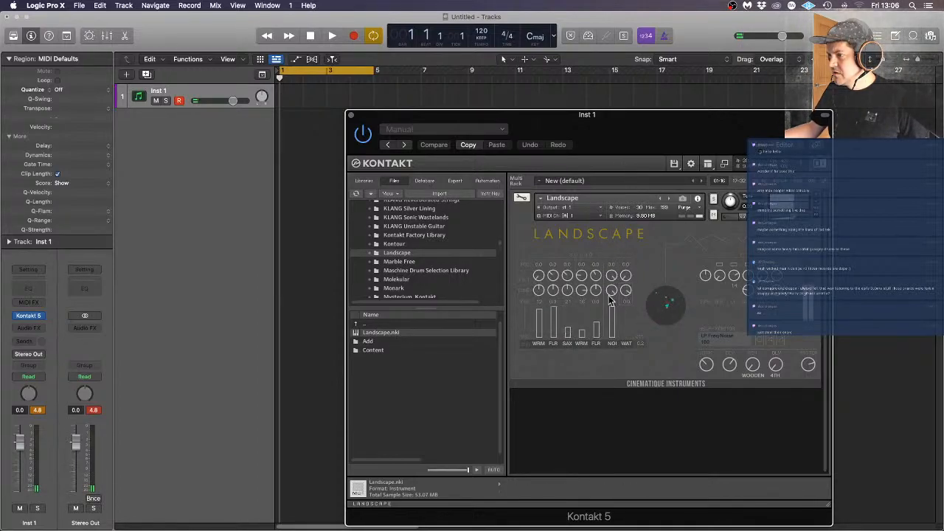
pyautogui.click(613, 343)
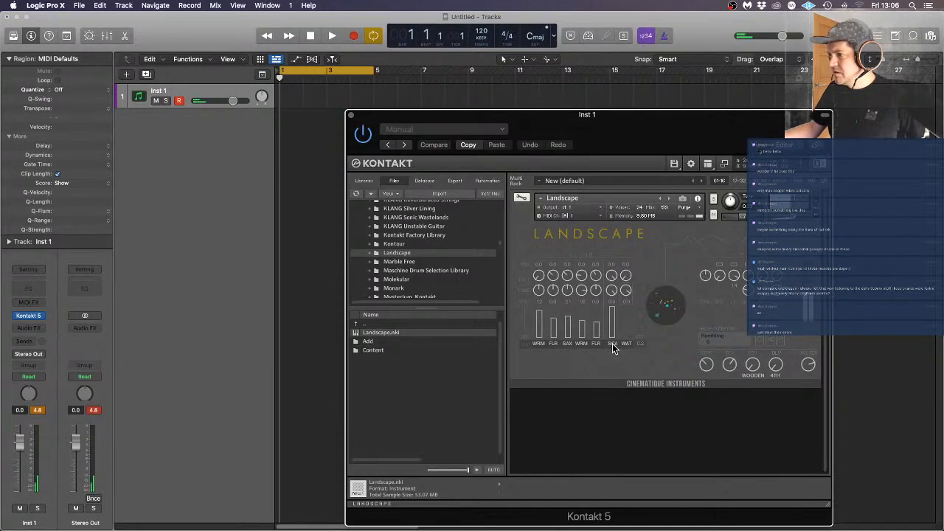
pyautogui.moveTo(612, 278)
pyautogui.mouseDown()
pyautogui.moveTo(613, 267)
pyautogui.moveTo(613, 323)
pyautogui.moveTo(614, 288)
pyautogui.mouseUp()
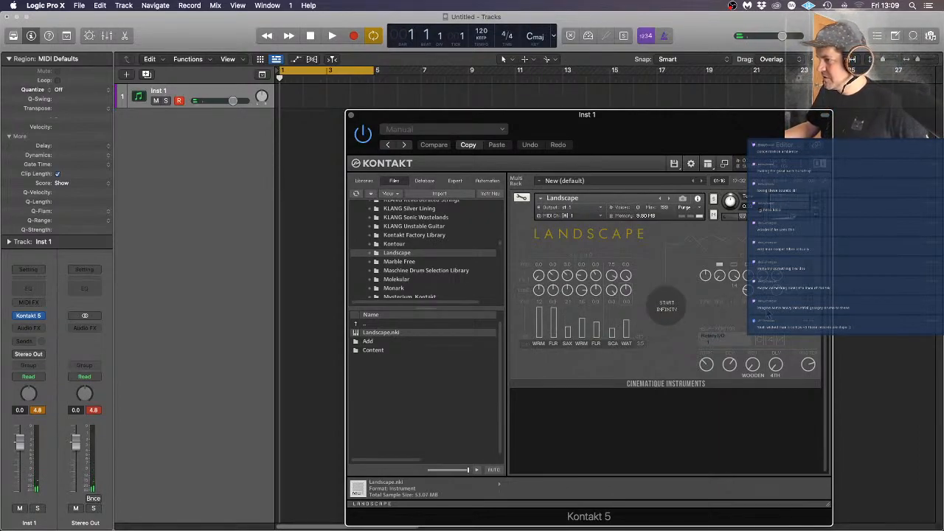
# Vary the Rotary Speed in Landscape's effects section and switch the rotary effect off
pyautogui.moveTo(722, 275); pyautogui.dragTo(722, 272)
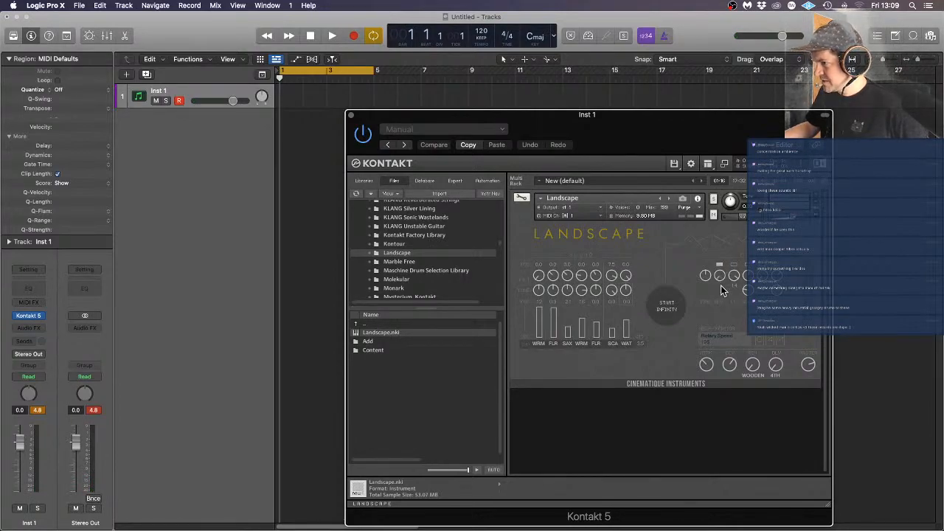
pyautogui.moveTo(723, 271); pyautogui.dragTo(723, 266)
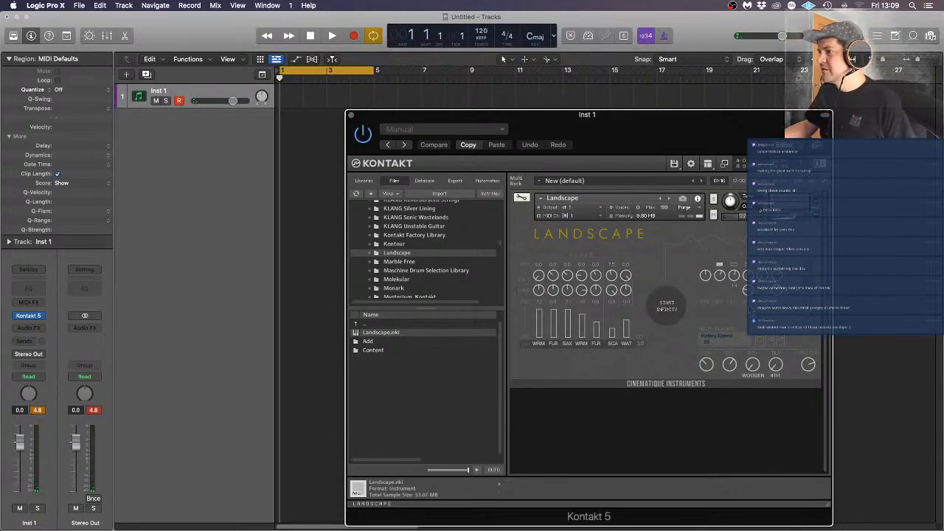
pyautogui.click(720, 265)
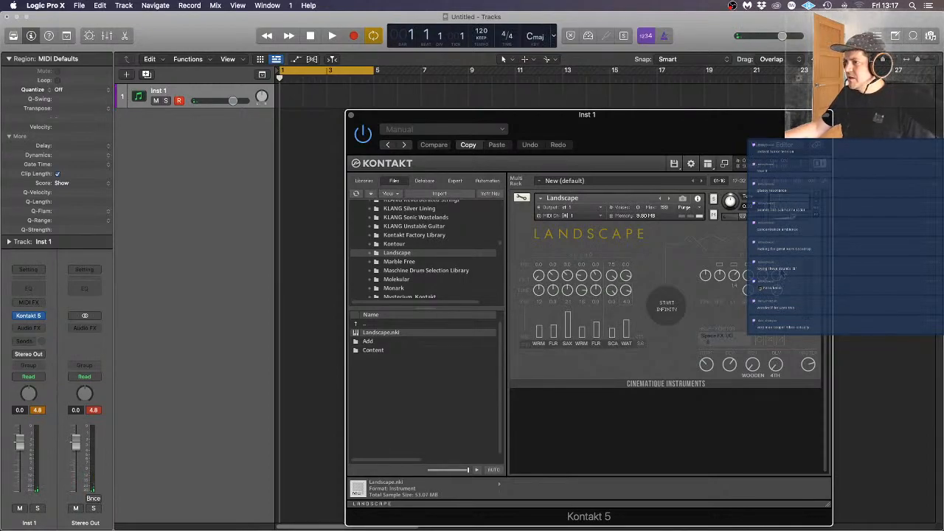
# Cycle the reverb type to HALL A and on to CHURCH with the Reverb Send raised to 100
pyautogui.click(753, 374)
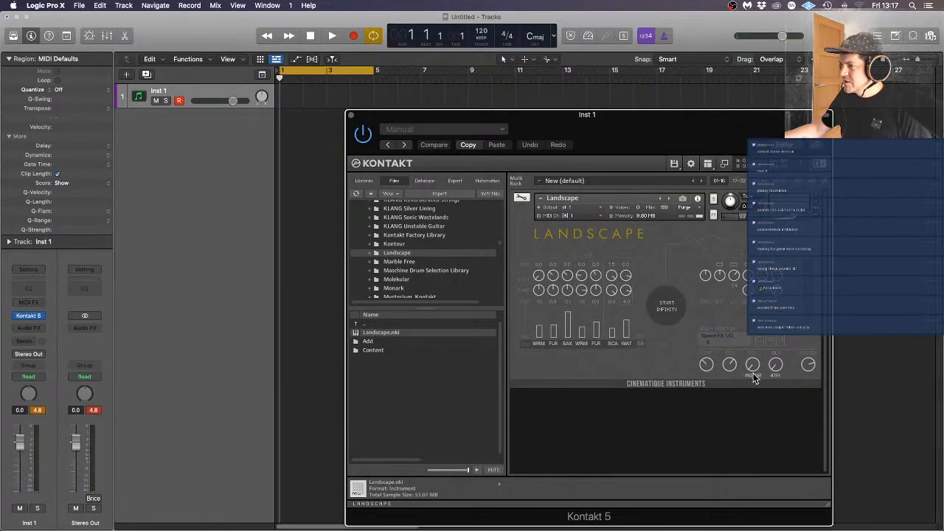
pyautogui.click(755, 380)
pyautogui.click(757, 381)
pyautogui.click(754, 380)
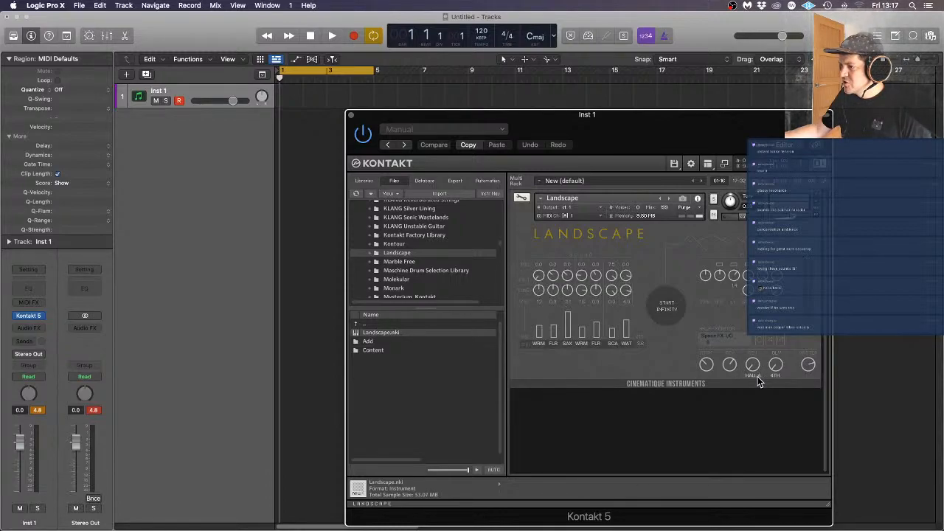
pyautogui.moveTo(755, 365)
pyautogui.mouseDown()
pyautogui.moveTo(751, 302)
pyautogui.moveTo(758, 362)
pyautogui.mouseUp()
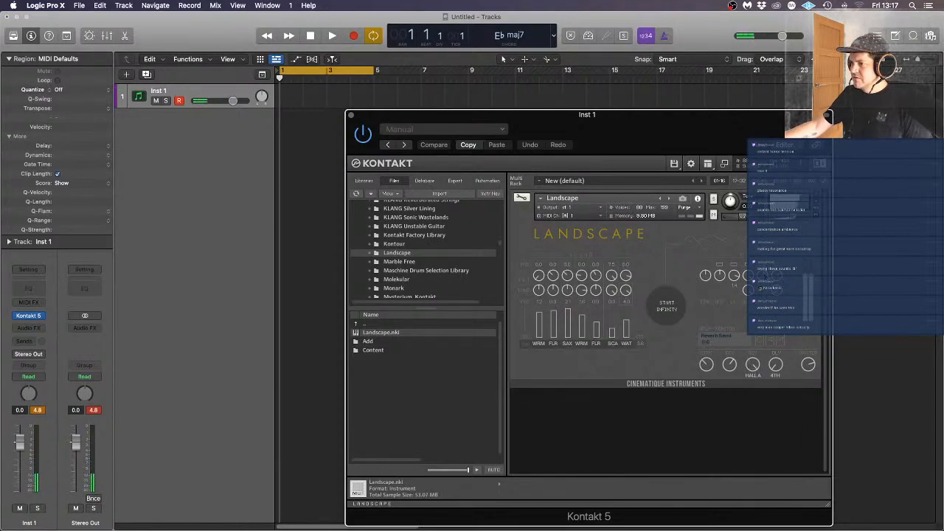
pyautogui.click(749, 364)
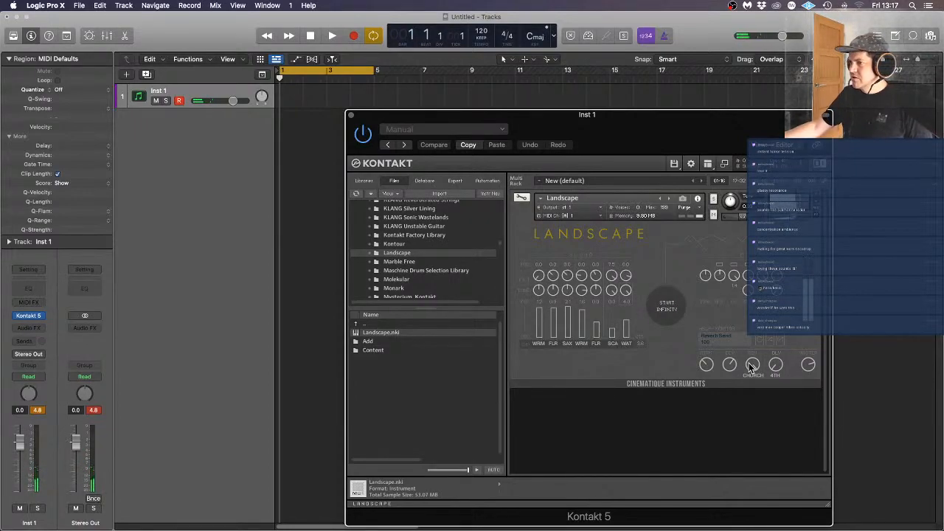
# Audition the INFINITE, WOODEN and ROOM reverb types, ending on CHAMBER
pyautogui.click(754, 373)
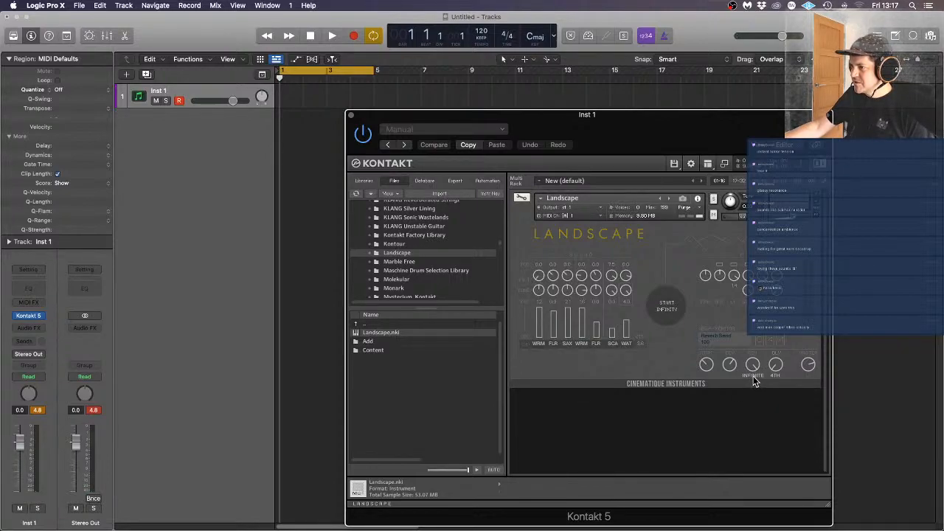
pyautogui.click(754, 379)
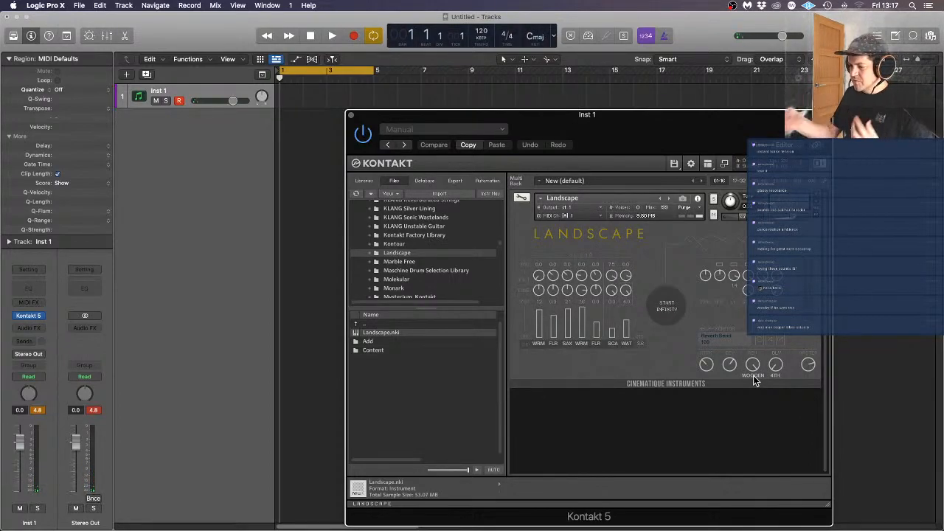
pyautogui.click(754, 379)
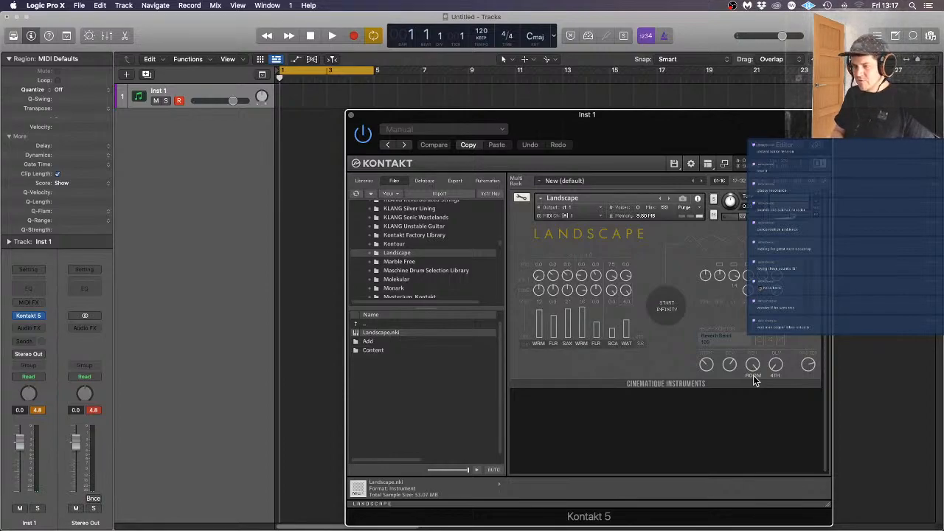
pyautogui.click(754, 379)
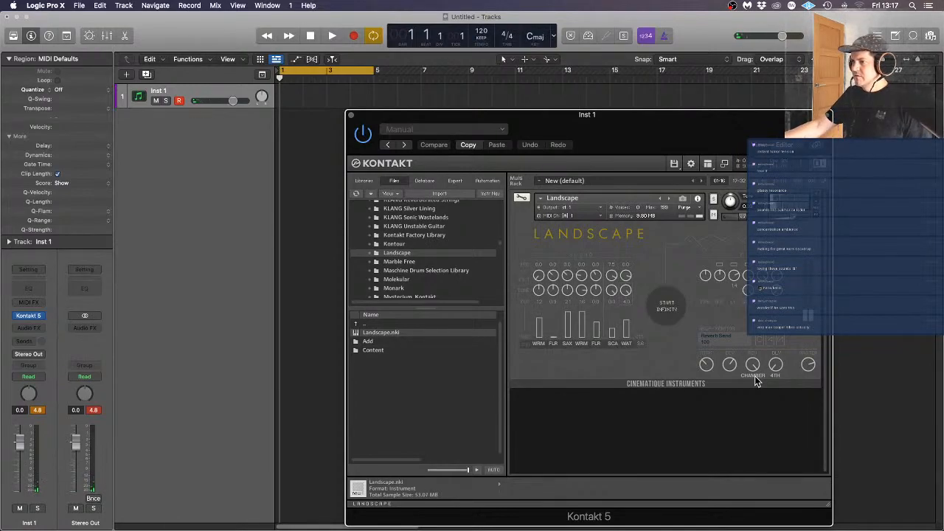
# Set the reverb type to CHURCH and the value beside Landscape's layer faders to 5.4, toggling Infinity
pyautogui.click(754, 376)
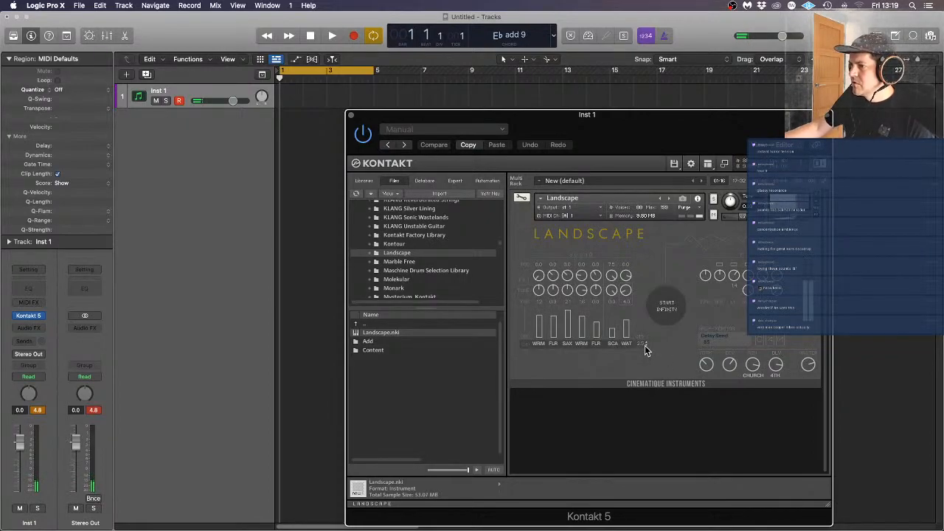
pyautogui.moveTo(645, 350); pyautogui.dragTo(654, 333)
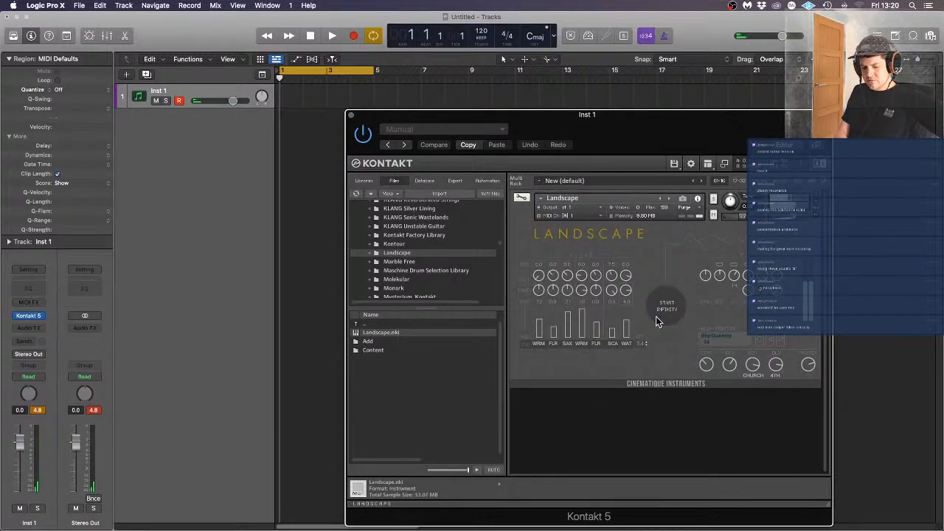
pyautogui.click(656, 316)
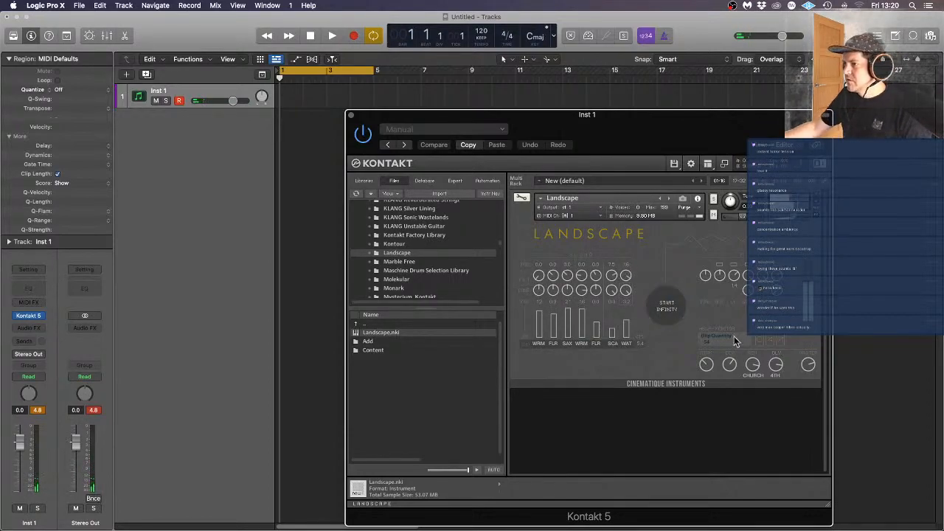
# Set Landscape's delay time to 8TH, adjust the delay and reverb send knobs, and lower the value beside the layer faders to 4.6
pyautogui.click(777, 377)
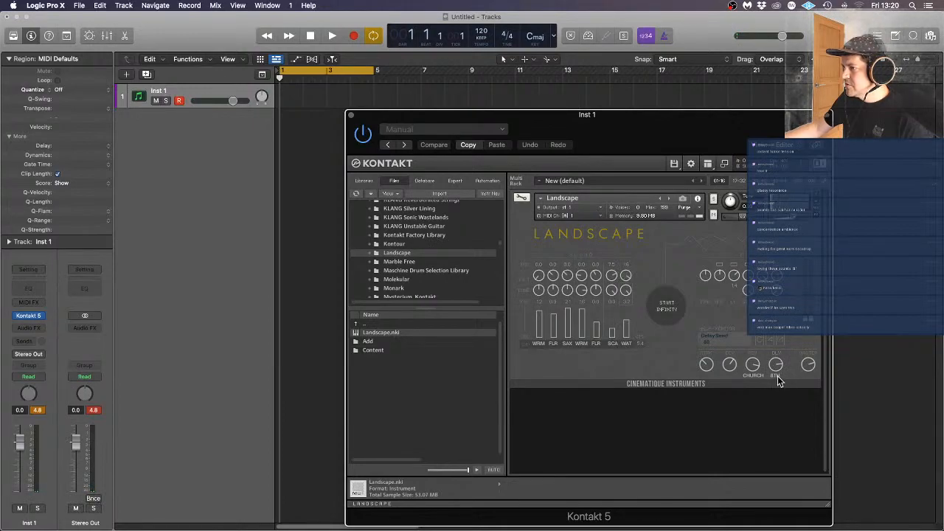
pyautogui.click(38, 411)
pyautogui.click(778, 363)
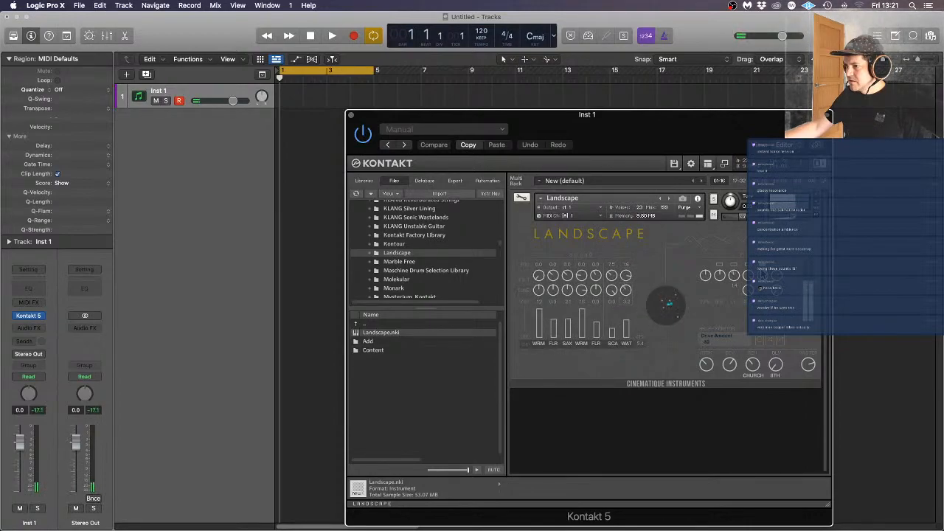
pyautogui.moveTo(755, 359); pyautogui.dragTo(756, 343)
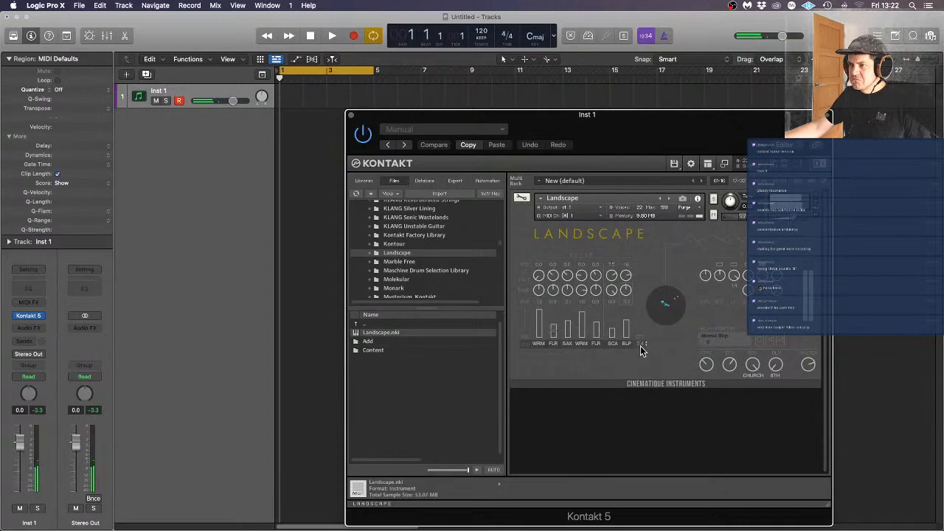
pyautogui.moveTo(642, 347); pyautogui.dragTo(642, 353)
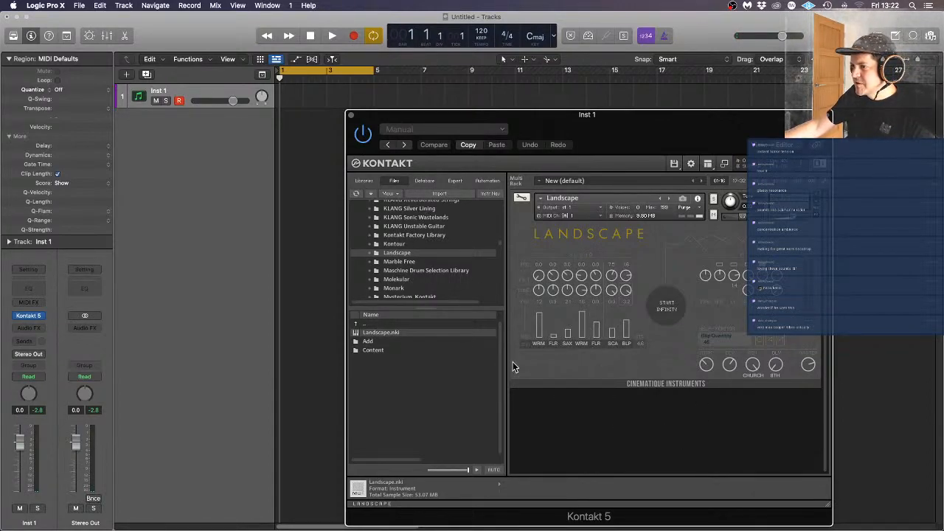
pyautogui.scroll(3, 436, 258)
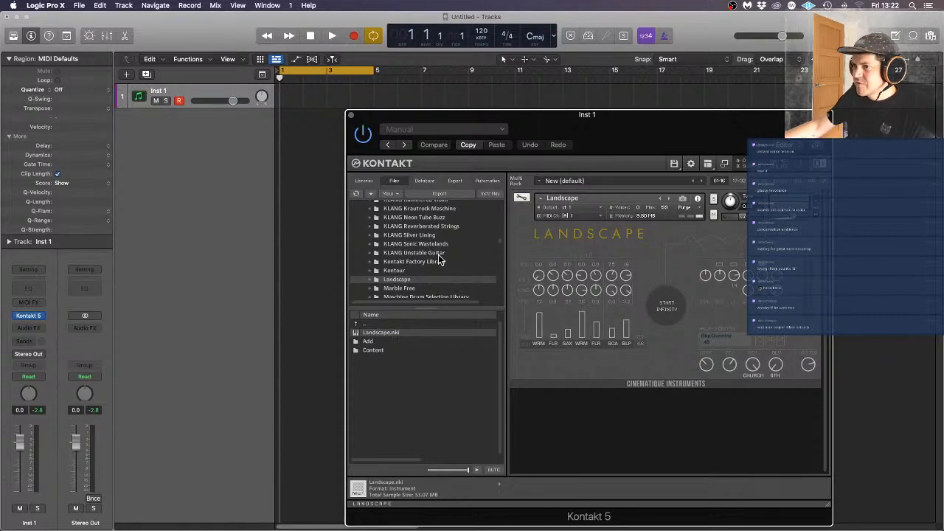
pyautogui.scroll(3, 443, 258)
pyautogui.scroll(9, 452, 258)
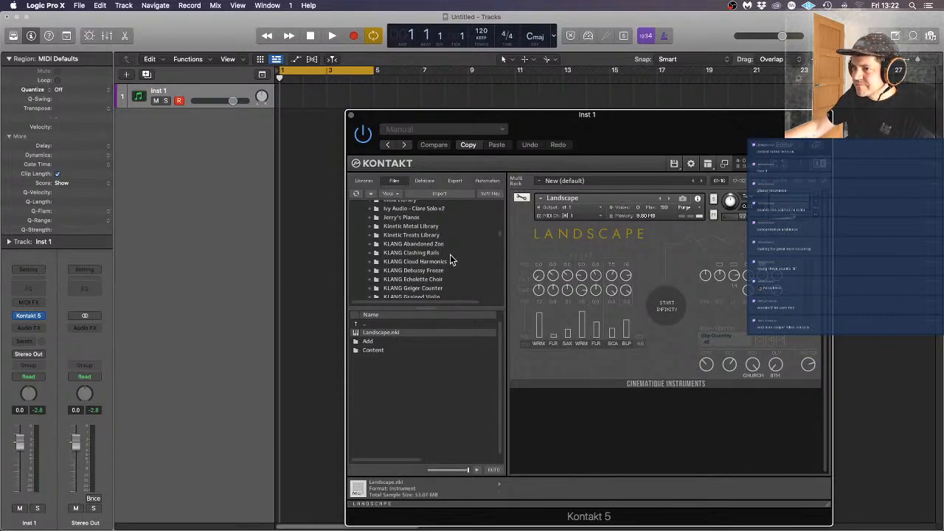
pyautogui.scroll(3, 452, 259)
pyautogui.scroll(6, 452, 258)
pyautogui.scroll(15, 461, 266)
pyautogui.scroll(-15, 466, 267)
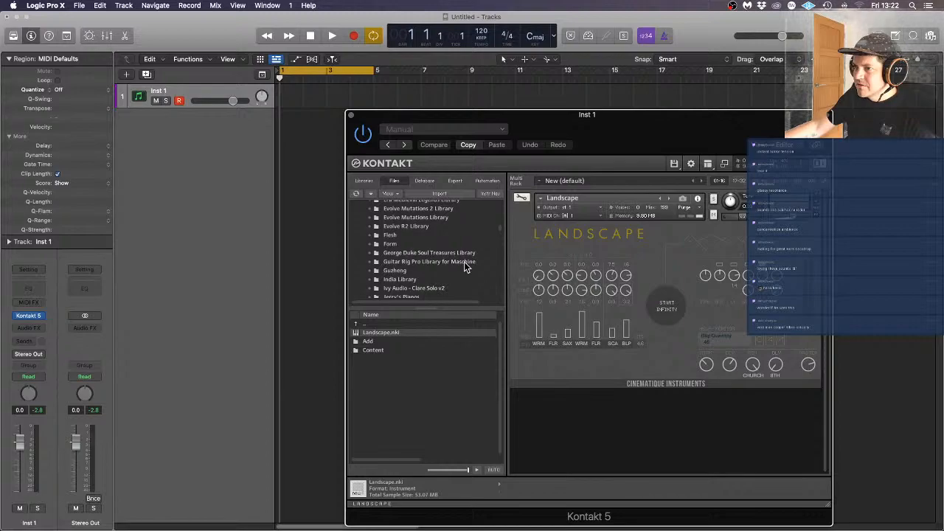
pyautogui.scroll(-3, 464, 267)
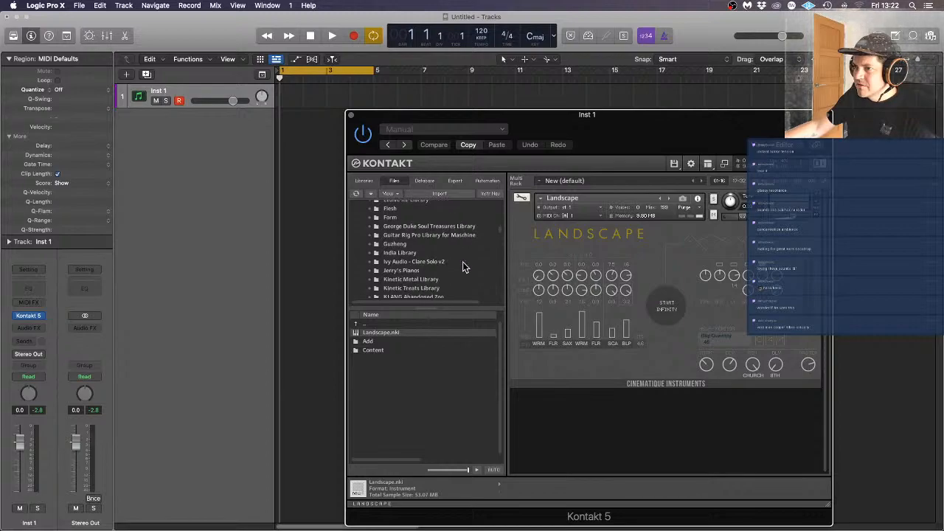
pyautogui.click(399, 270)
pyautogui.moveTo(396, 332); pyautogui.dragTo(675, 258)
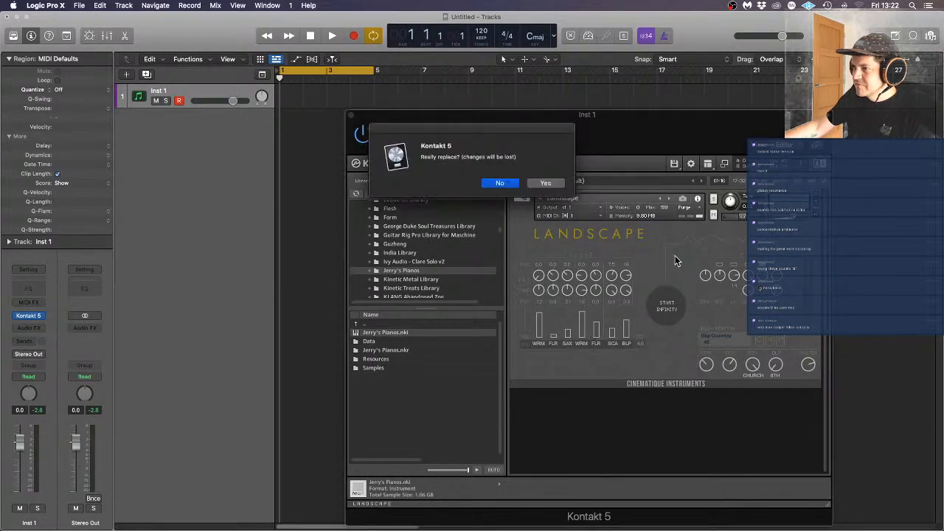
pyautogui.click(496, 184)
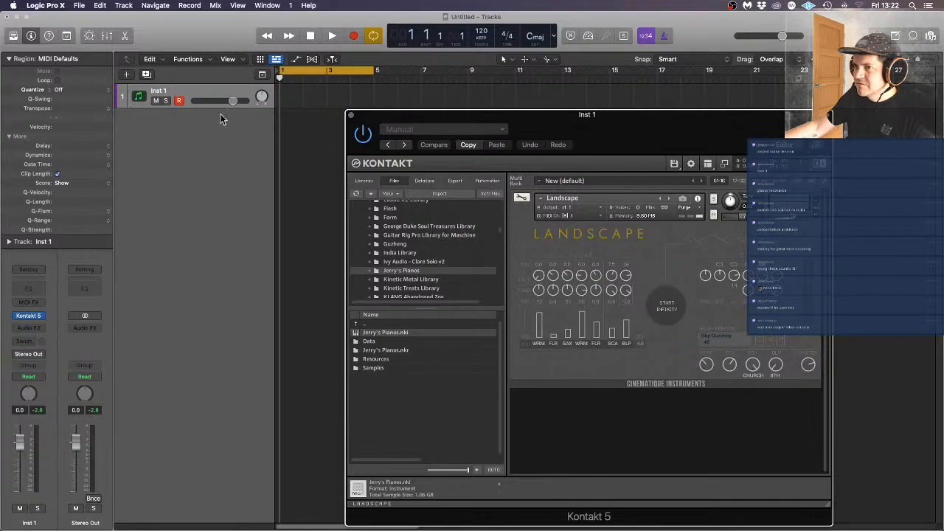
# Rename the first instrument track as DOM LANDSCAPE
pyautogui.doubleClick(174, 94)
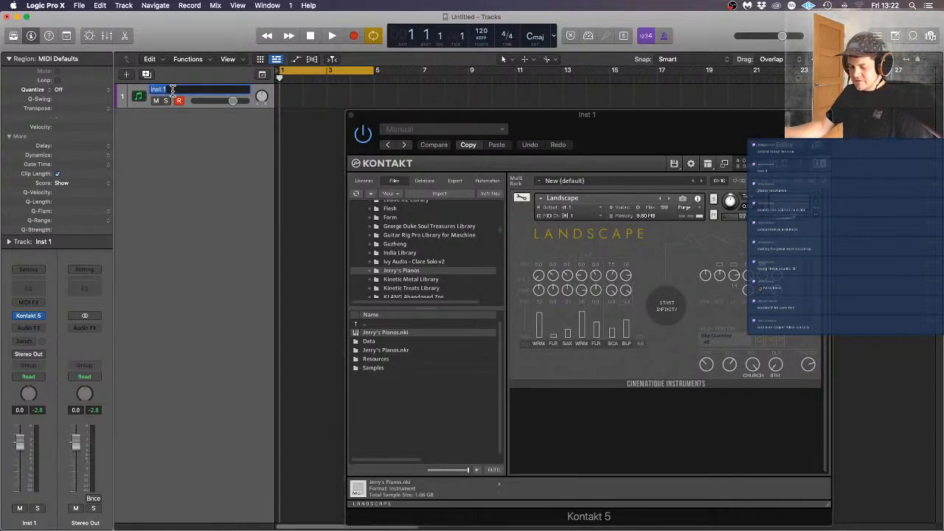
pyautogui.write('DOM LANDSCA')
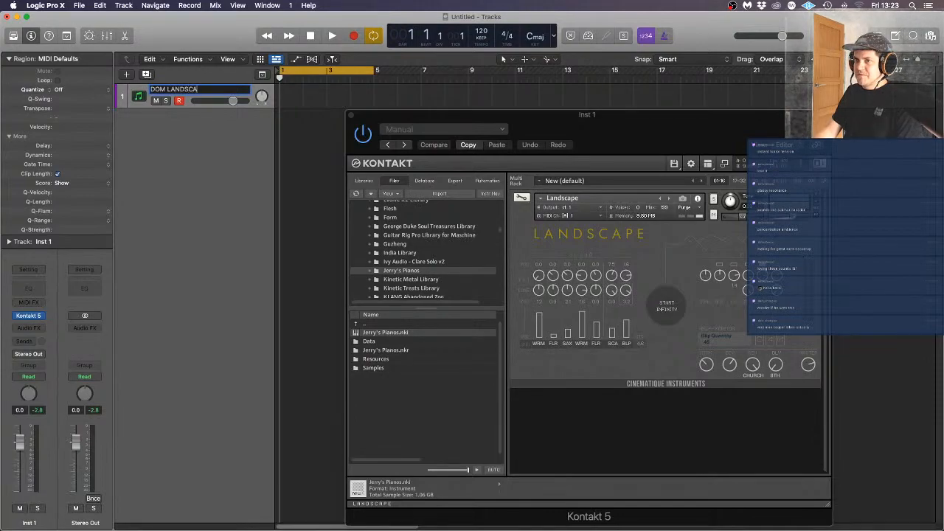
pyautogui.press('Return')
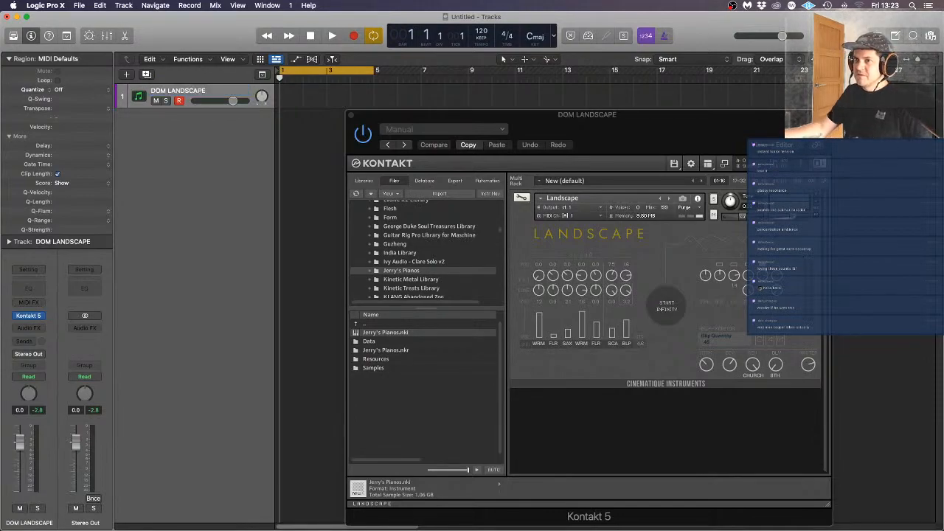
# Add a second software instrument track and load Kontakt 5 in stereo on it
pyautogui.click(126, 74)
pyautogui.click(634, 173)
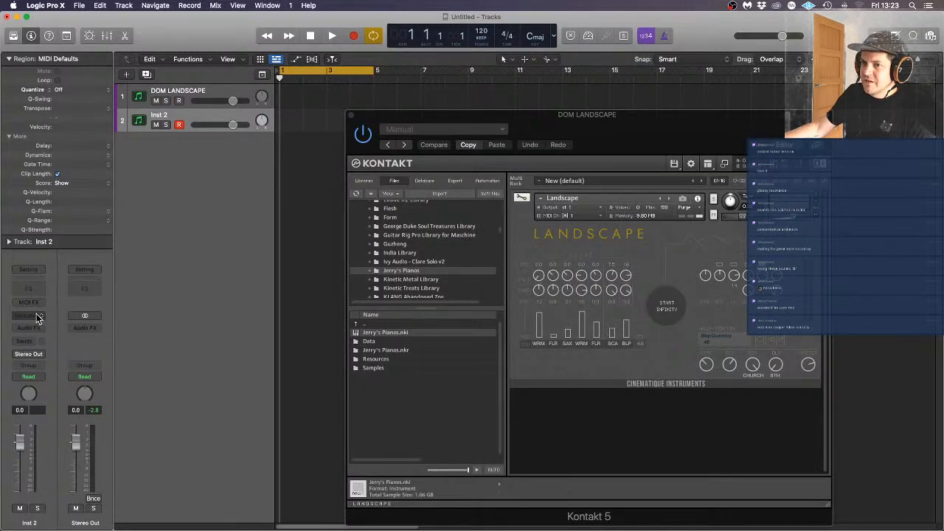
pyautogui.click(38, 317)
pyautogui.moveTo(53, 341)
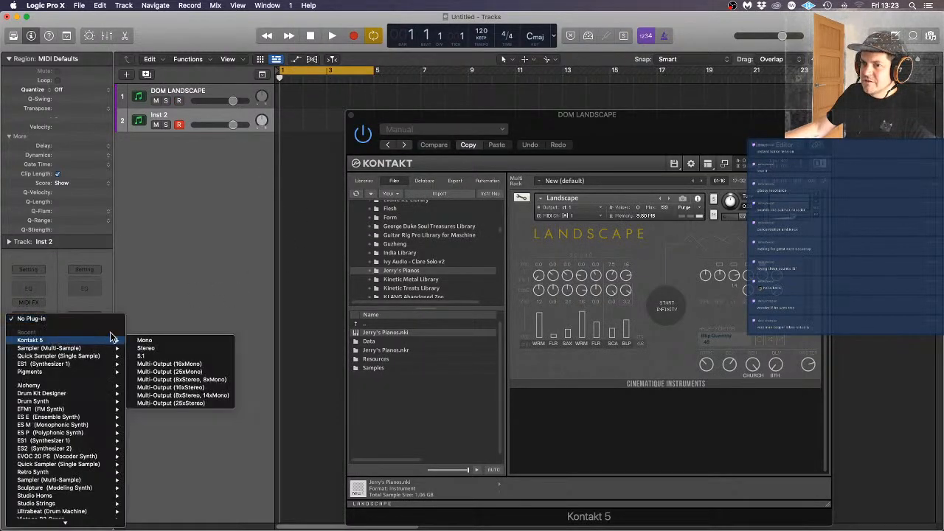
pyautogui.click(145, 349)
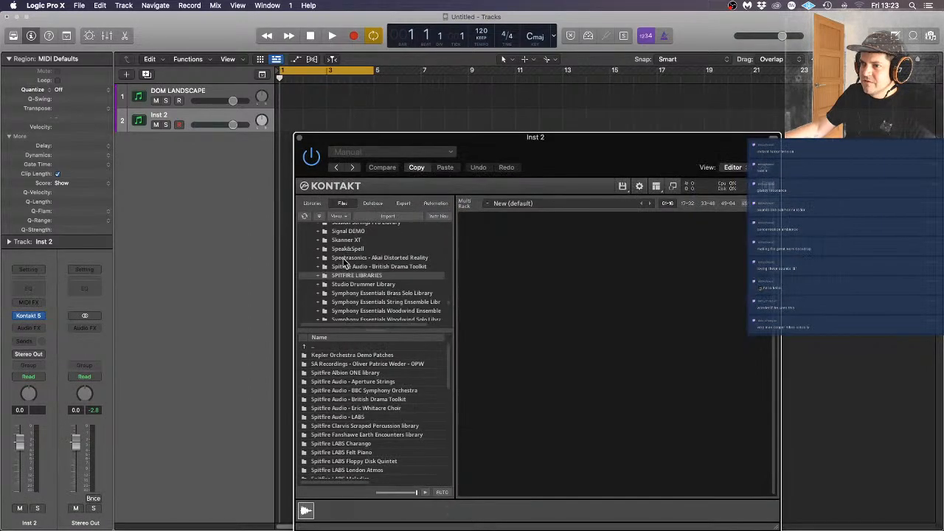
# Find the Jerry's Pianos library in the new Kontakt's file browser and load Jerry's Pianos.nki into the rack
pyautogui.scroll(10, 389, 273)
pyautogui.scroll(2, 383, 281)
pyautogui.scroll(-3, 383, 282)
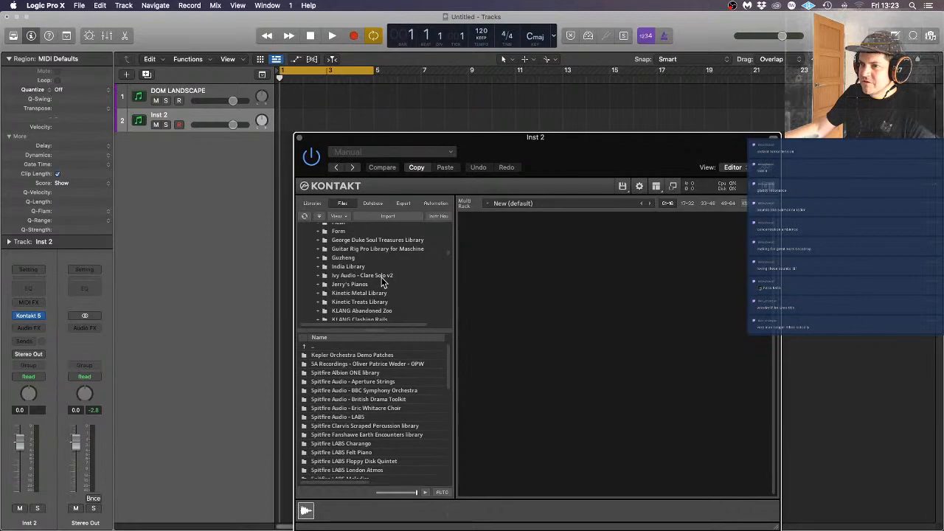
pyautogui.click(358, 285)
pyautogui.click(340, 357)
pyautogui.moveTo(340, 357); pyautogui.dragTo(538, 287)
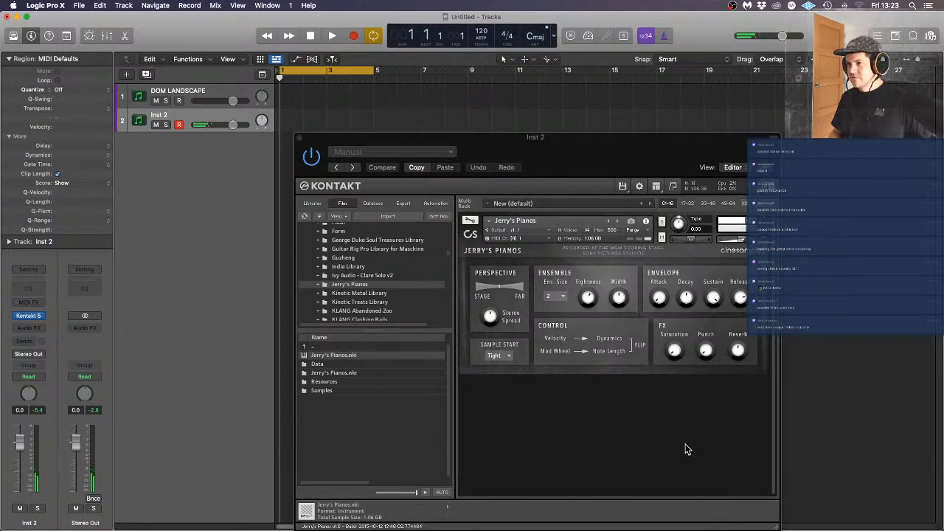
# Set the Jerry's Pianos ensemble size to 6, vary the Stage/Far perspective, and switch Sample Start to Open
pyautogui.click(555, 296)
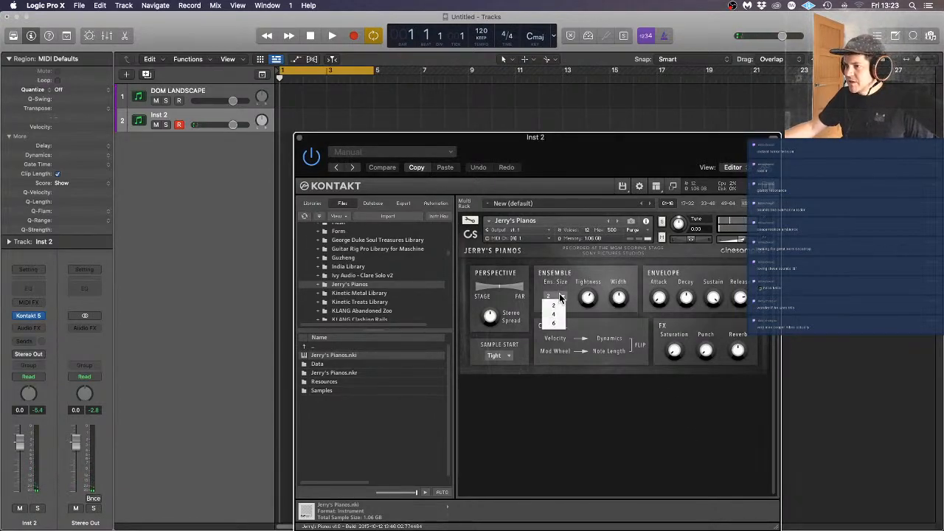
pyautogui.click(556, 325)
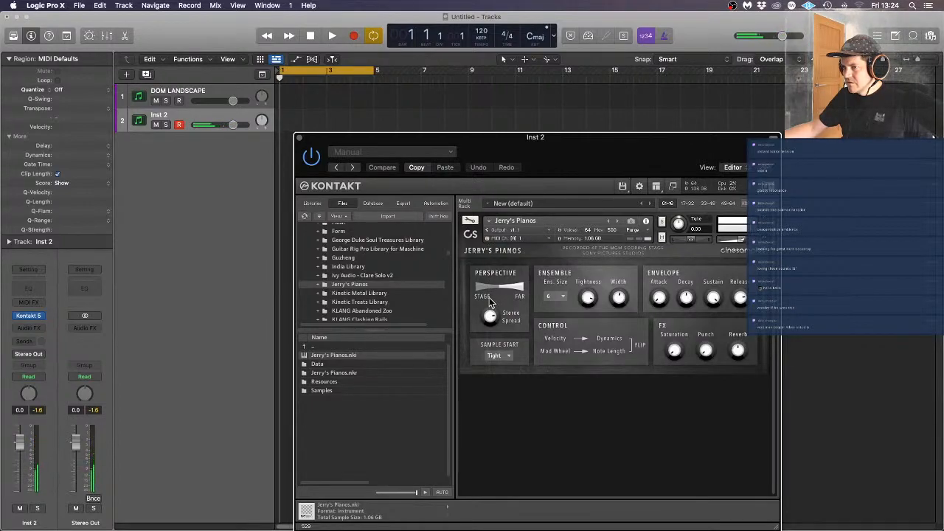
pyautogui.moveTo(489, 298); pyautogui.dragTo(516, 292)
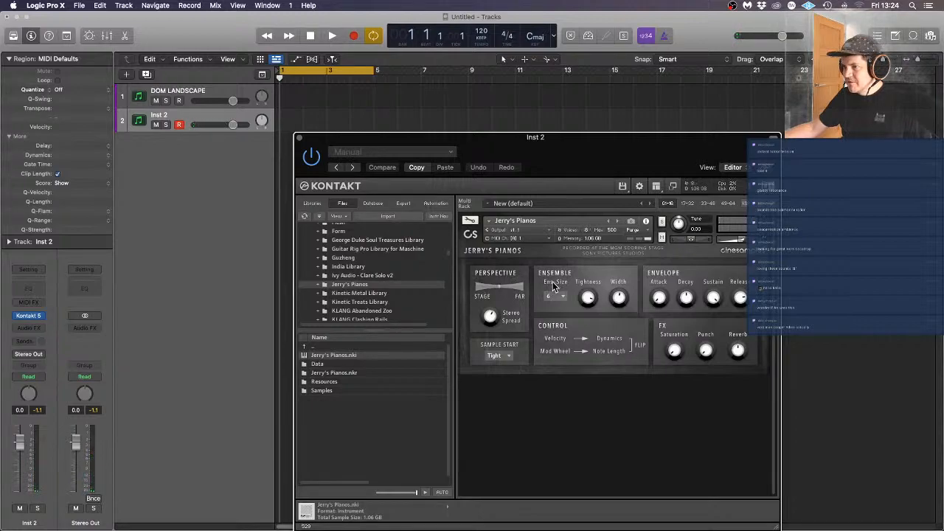
pyautogui.click(509, 355)
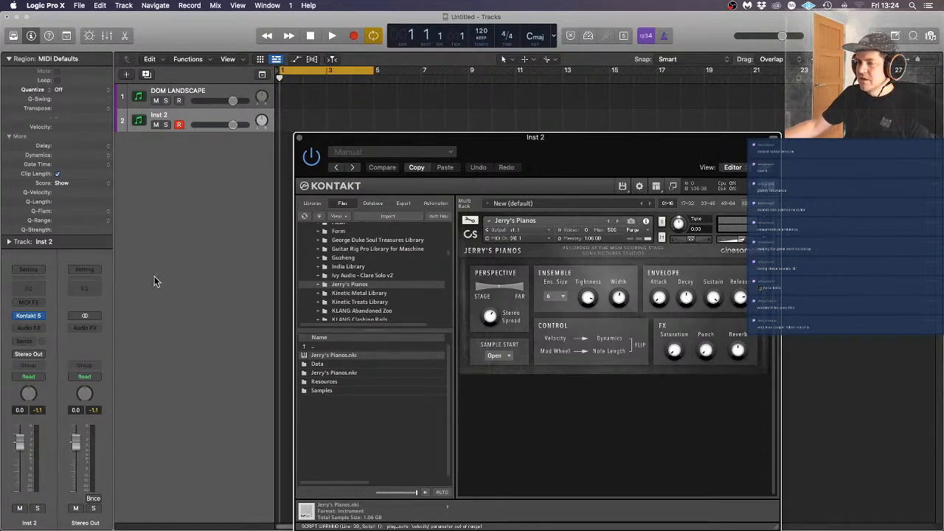
# Insert an Arpeggiator MIDI effect on the piano track and set its note order to up/down
pyautogui.click(34, 303)
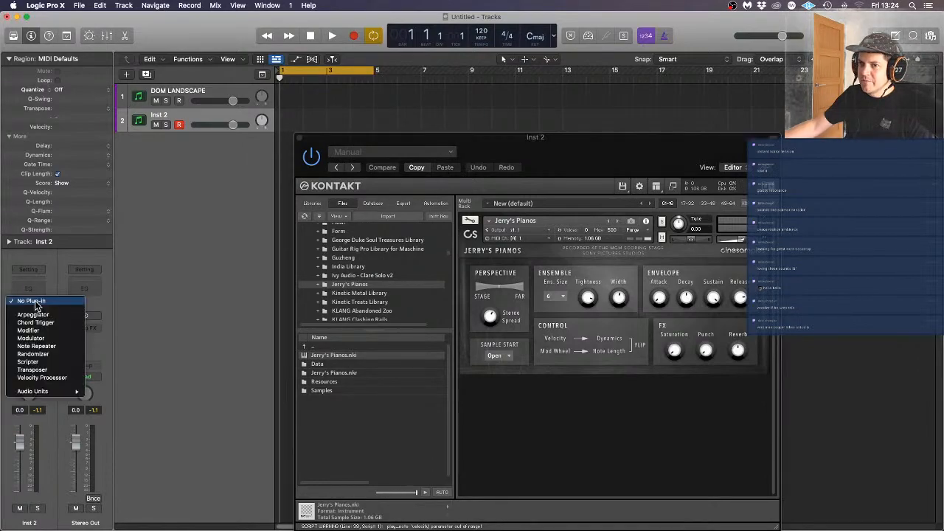
pyautogui.click(33, 314)
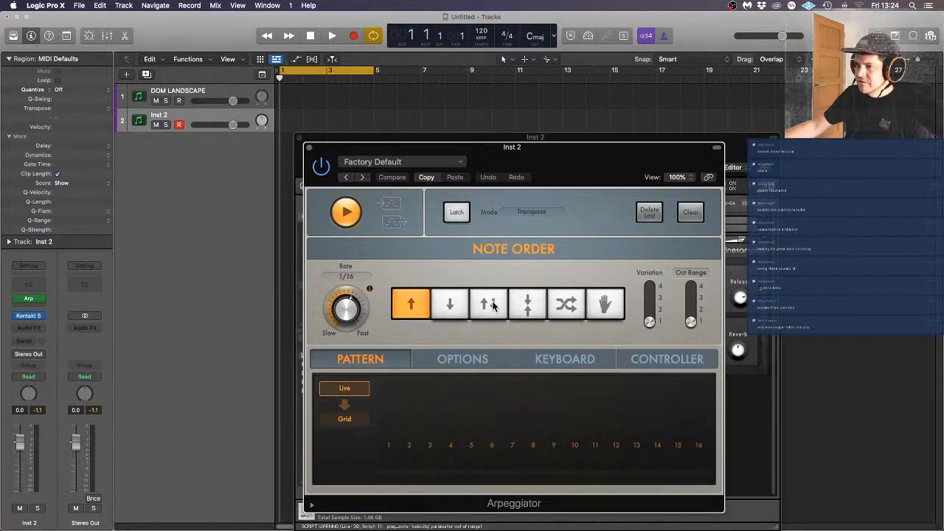
pyautogui.click(488, 304)
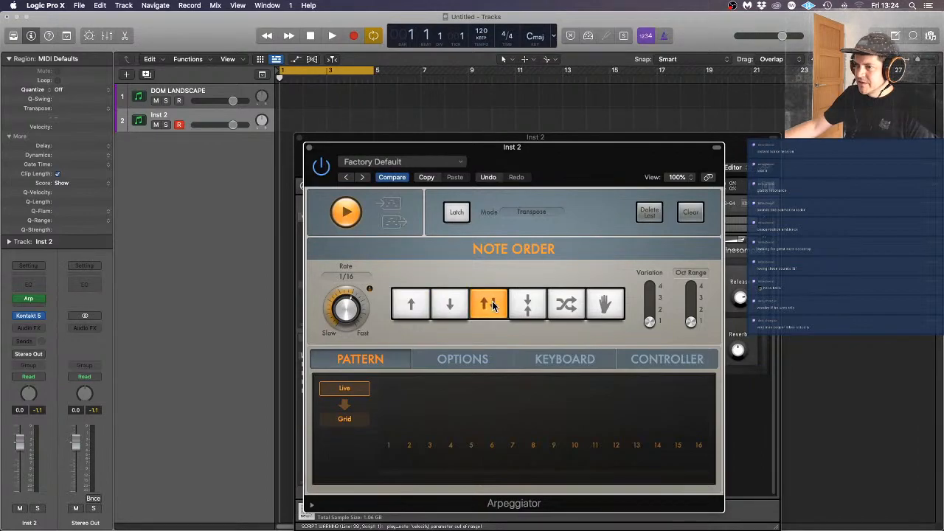
# In the Arpeggiator options, set velocity Random to 24 %, Note Length to 68 % and note-length Random to 14 %
pyautogui.click(463, 359)
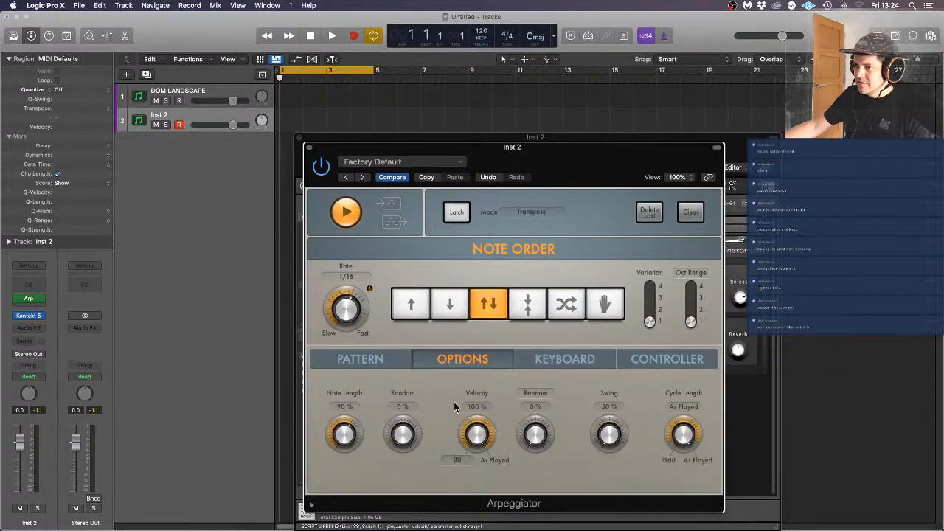
pyautogui.moveTo(542, 441); pyautogui.dragTo(548, 419)
pyautogui.moveTo(331, 442); pyautogui.dragTo(340, 454)
pyautogui.moveTo(401, 443); pyautogui.dragTo(402, 428)
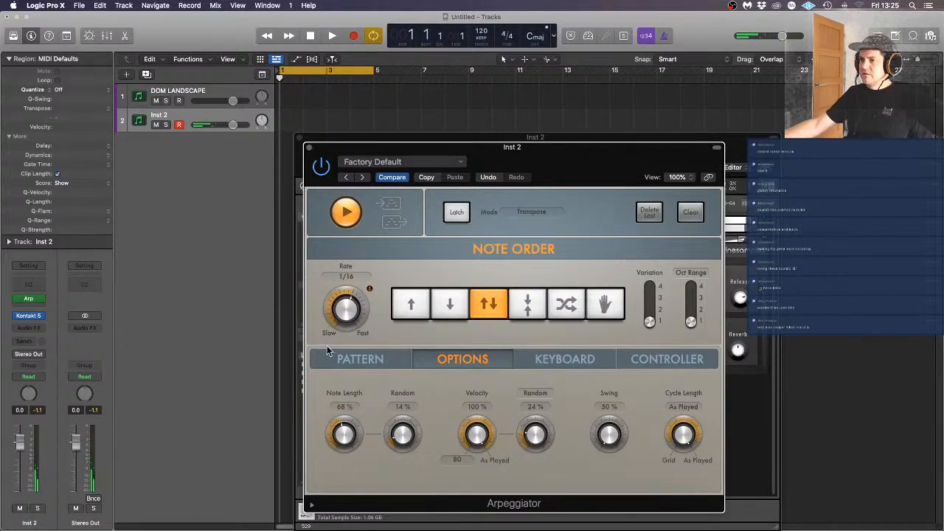
# Build a grid pattern in the Arpeggiator with chords on steps 1 to 4, set the rate to 1/16 dotted, and close the plug-in
pyautogui.click(358, 359)
pyautogui.click(366, 423)
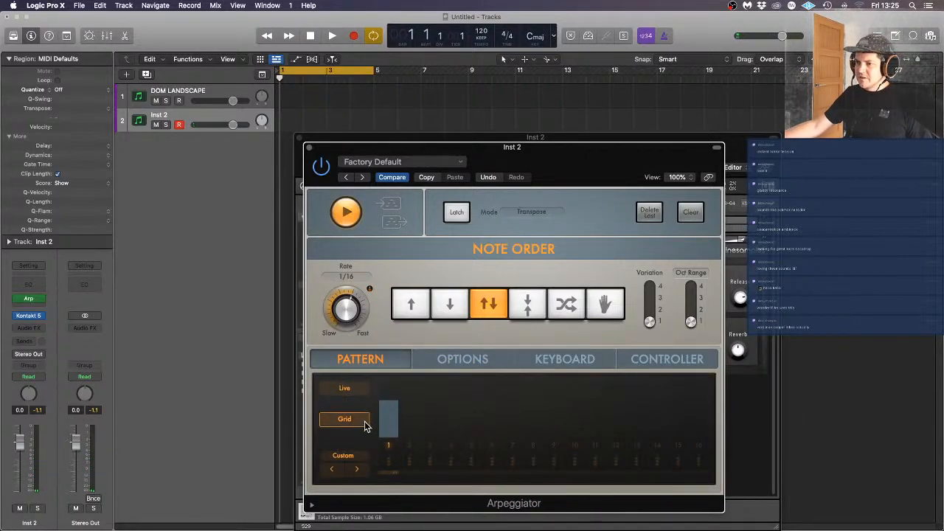
pyautogui.click(390, 462)
pyautogui.click(409, 463)
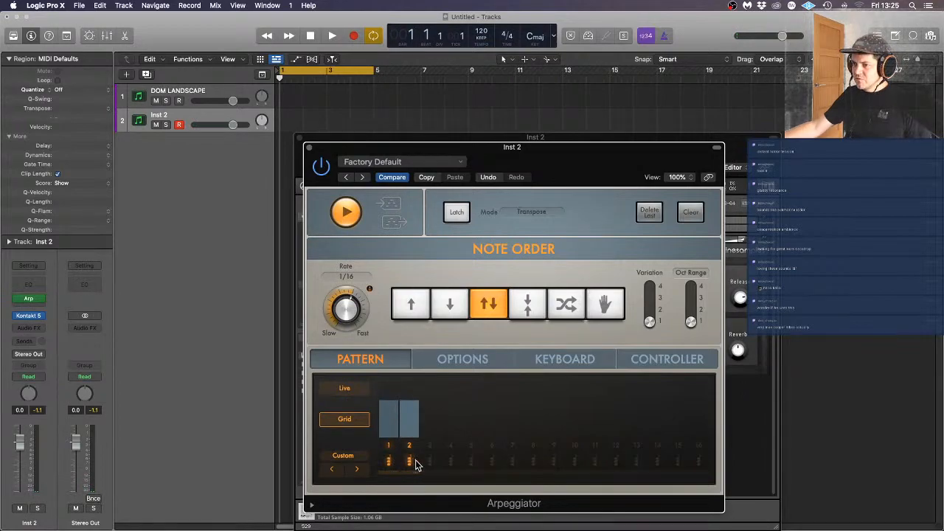
pyautogui.click(430, 463)
pyautogui.click(451, 463)
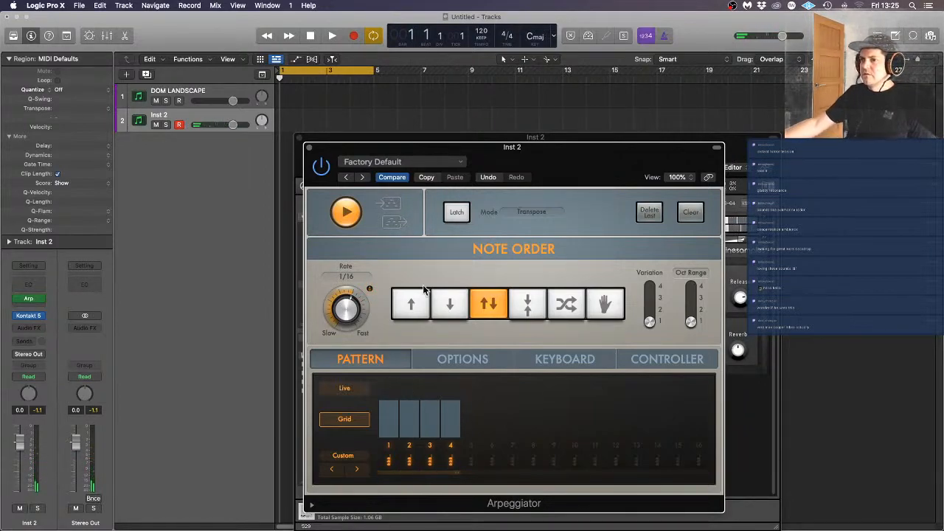
pyautogui.moveTo(342, 315); pyautogui.dragTo(344, 322)
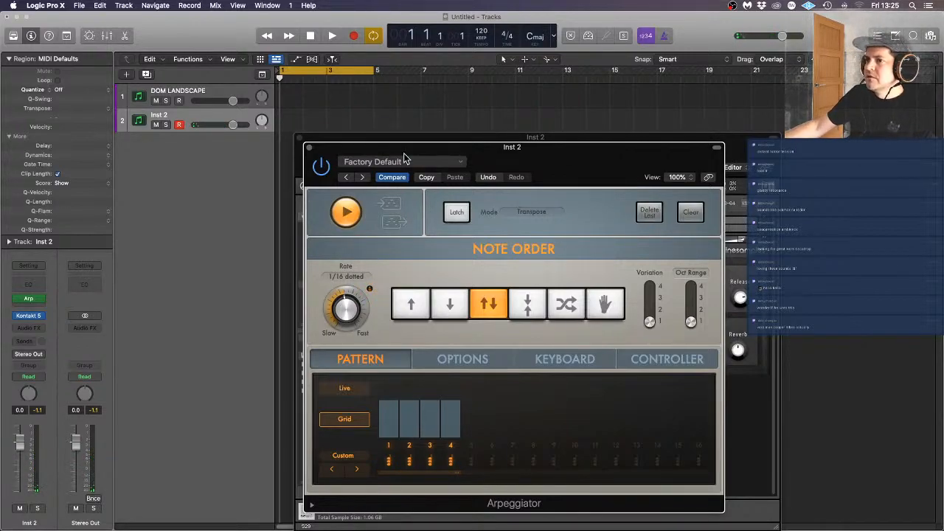
pyautogui.click(309, 147)
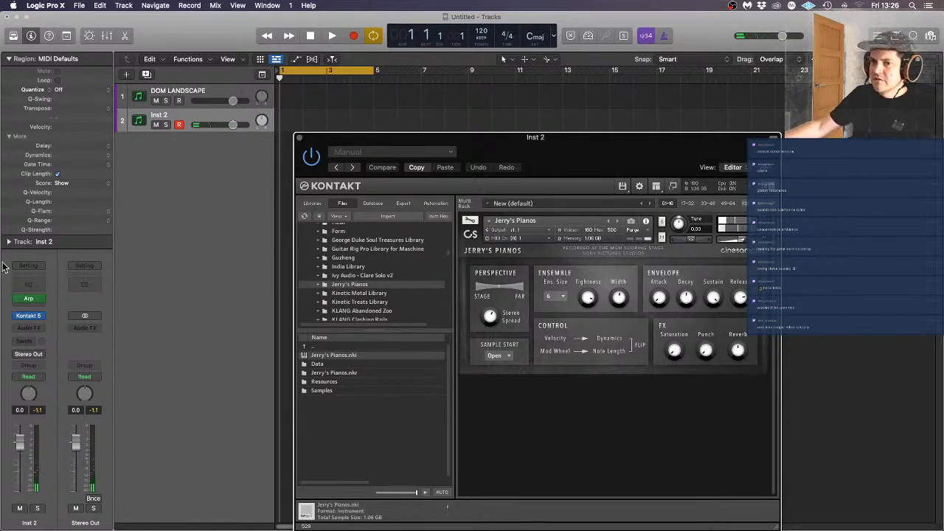
# Remove the Arpeggiator MIDI effect from the Inst 2 track
pyautogui.click(38, 298)
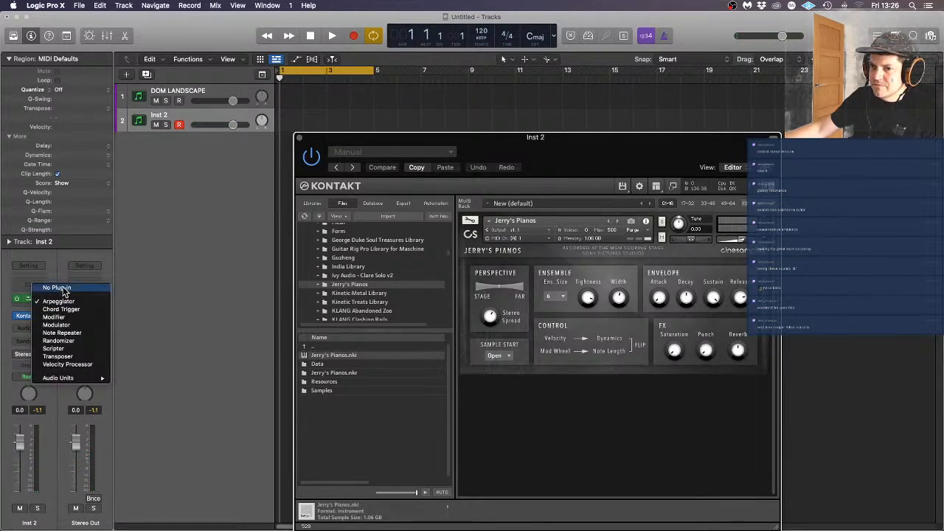
pyautogui.click(62, 288)
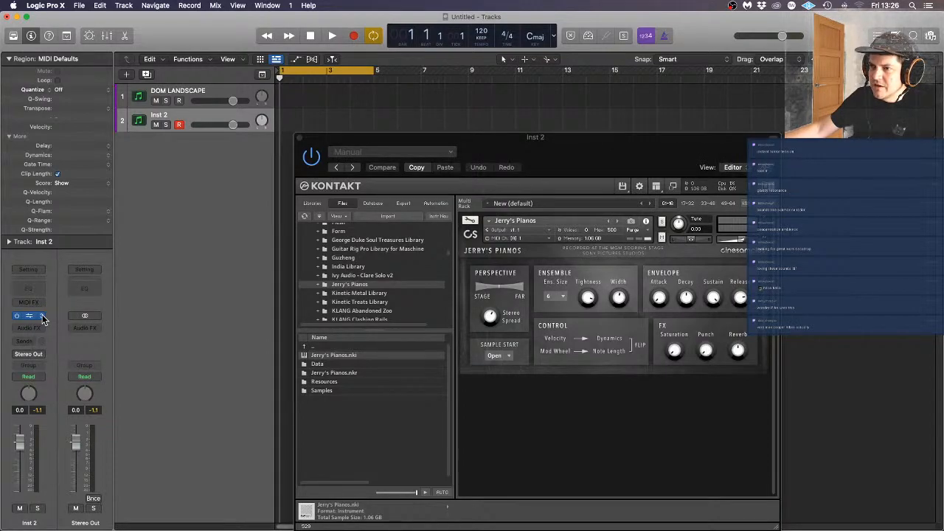
pyautogui.click(42, 317)
pyautogui.click(221, 238)
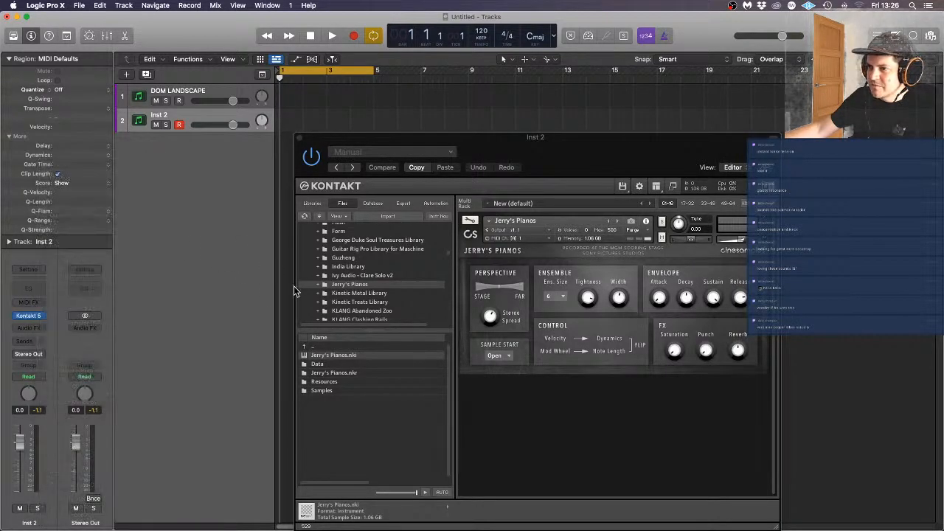
# Replace Jerry's Pianos with Sonic Wastelands.nki from the KLANG Sonic Wastelands folder and vary its Tone control
pyautogui.scroll(-3, 435, 288)
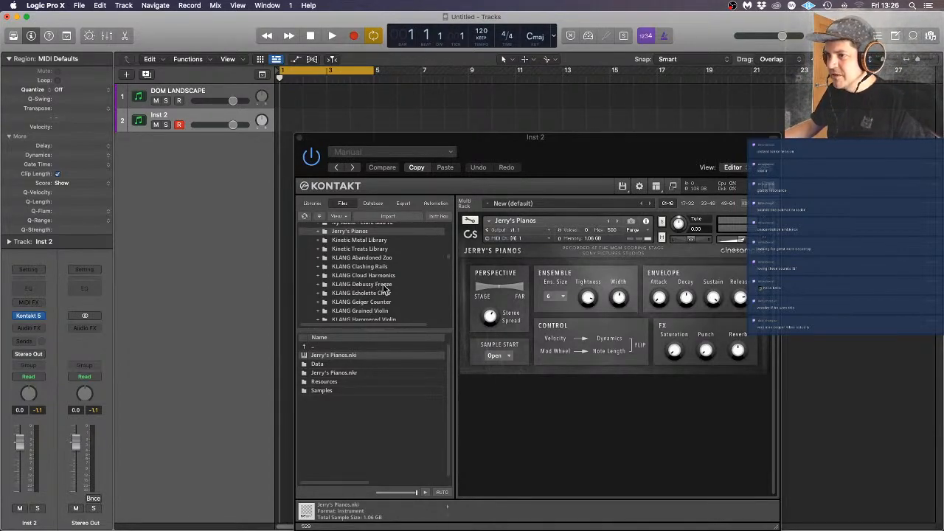
pyautogui.scroll(-3, 384, 275)
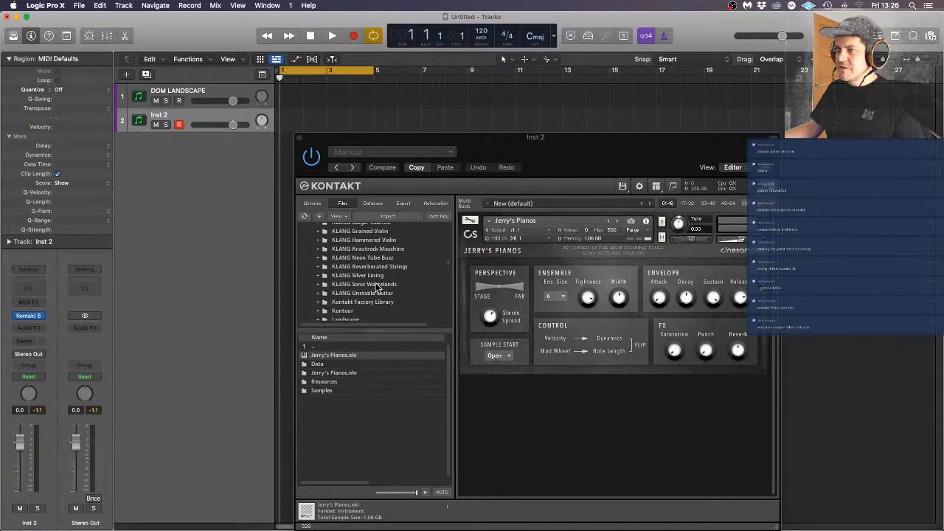
pyautogui.click(378, 286)
pyautogui.moveTo(338, 356); pyautogui.dragTo(523, 296)
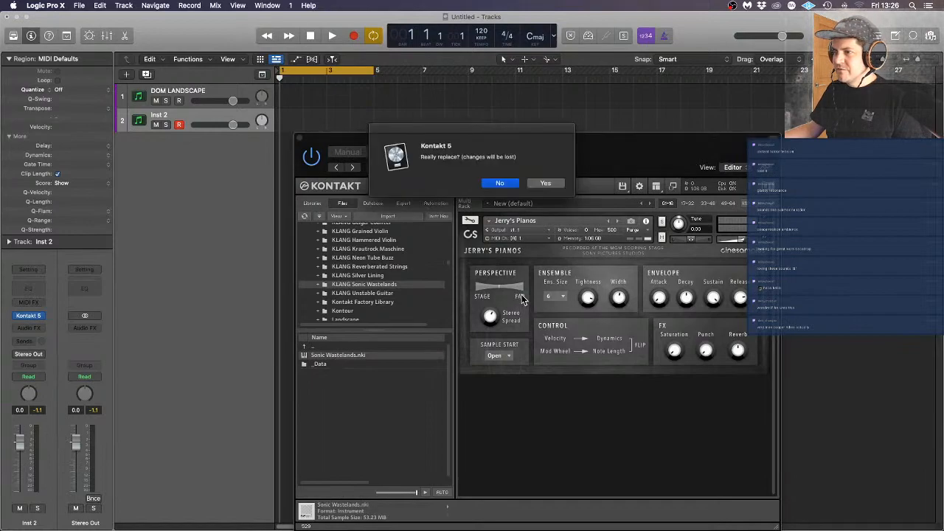
pyautogui.click(546, 184)
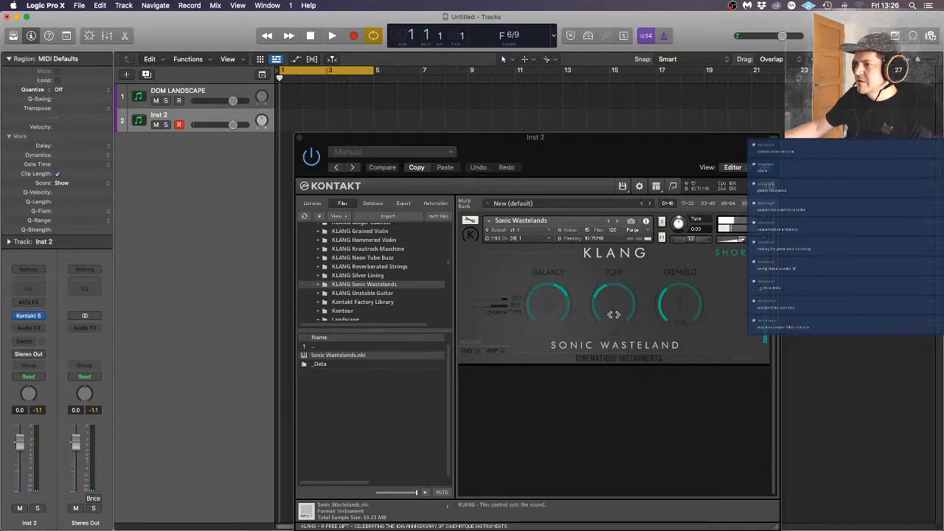
pyautogui.moveTo(614, 315); pyautogui.dragTo(616, 278)
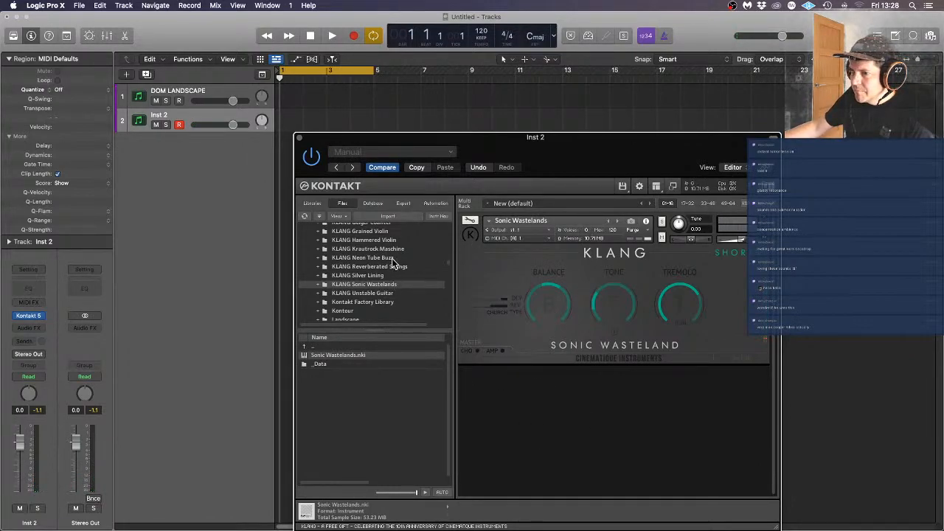
# Replace the loaded instrument with Neon Tube Buzz.nki from the KLANG Neon Tube Buzz folder
pyautogui.scroll(2, 393, 262)
pyautogui.click(385, 284)
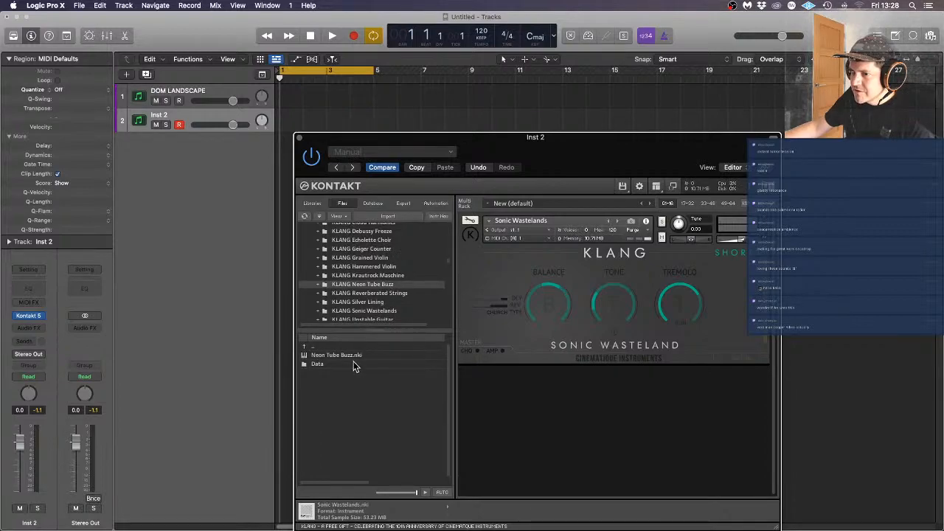
pyautogui.moveTo(347, 355); pyautogui.dragTo(514, 303)
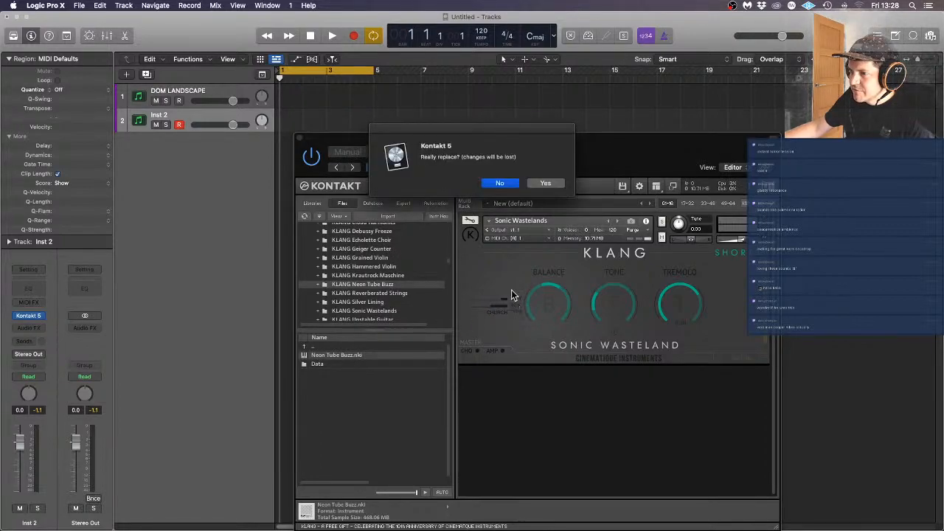
pyautogui.click(546, 183)
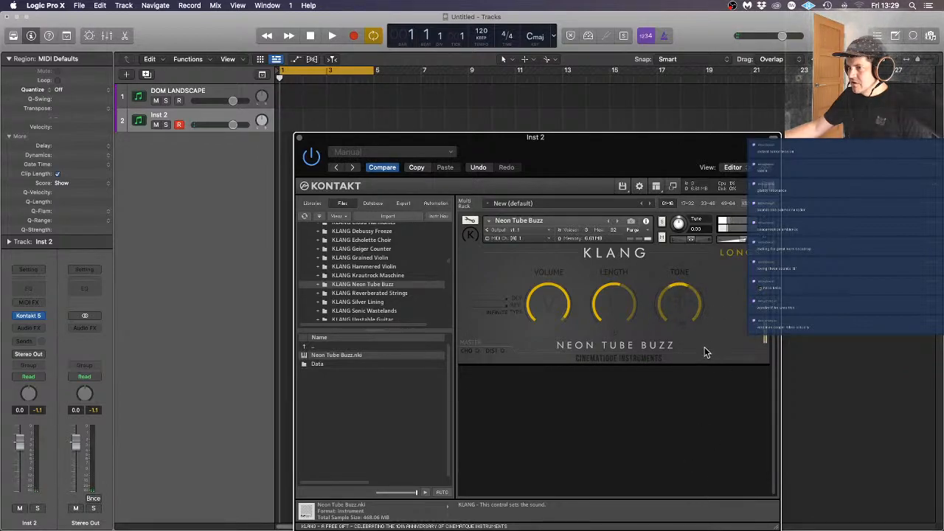
# Set the reverb type of Neon Tube Buzz to Space and toggle its master distortion
pyautogui.click(500, 315)
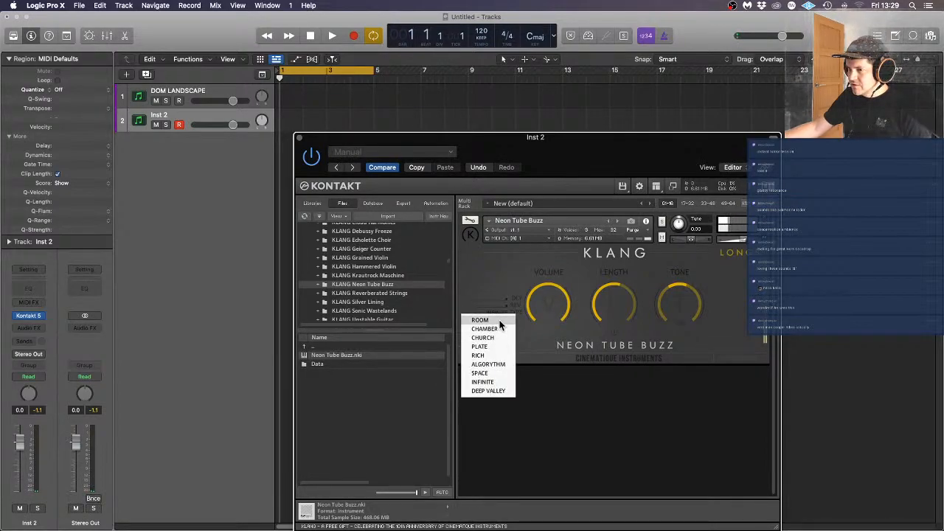
pyautogui.click(488, 373)
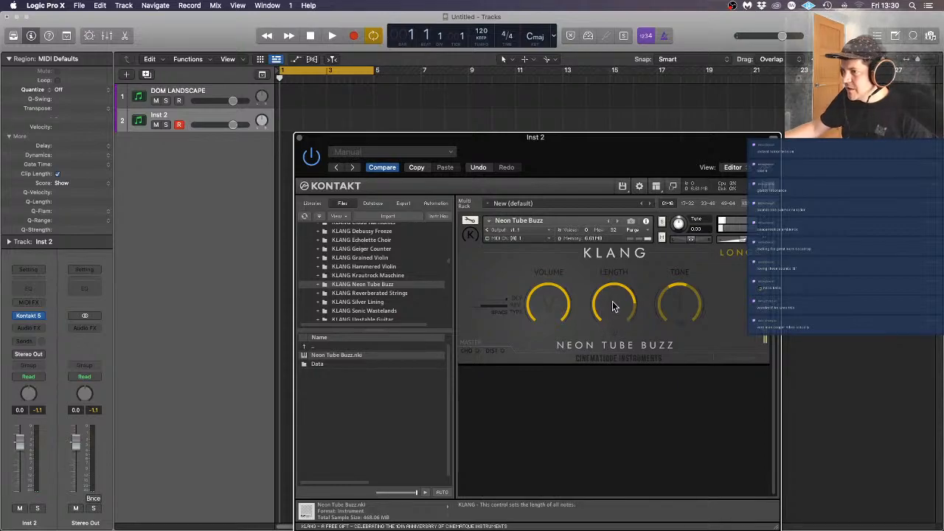
pyautogui.click(504, 350)
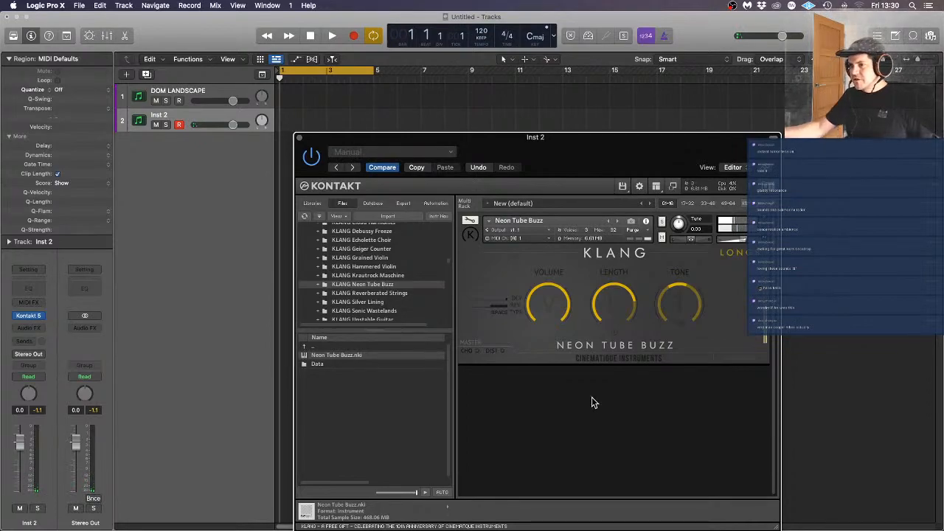
pyautogui.click(502, 351)
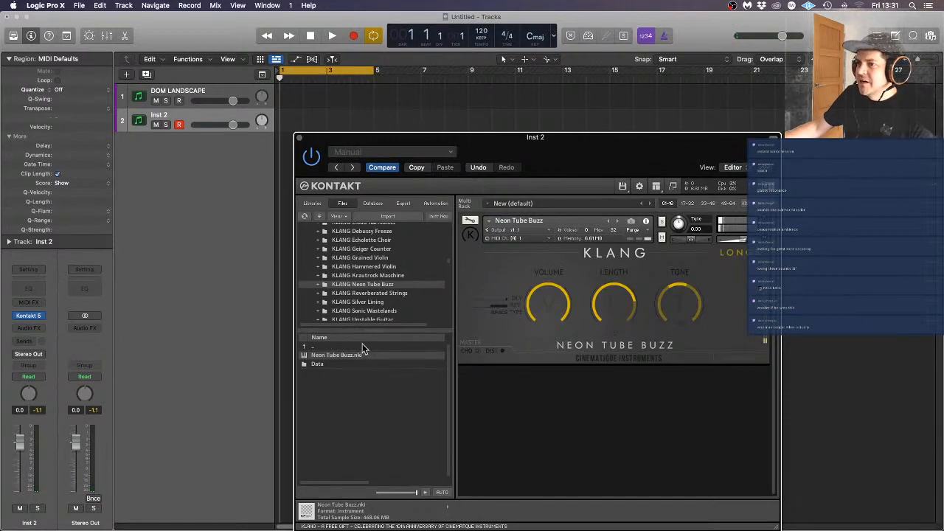
# Replace Neon Tube Buzz with Laboratory-Android.nki from the Mysterium_Kontakt folder
pyautogui.scroll(-2, 375, 277)
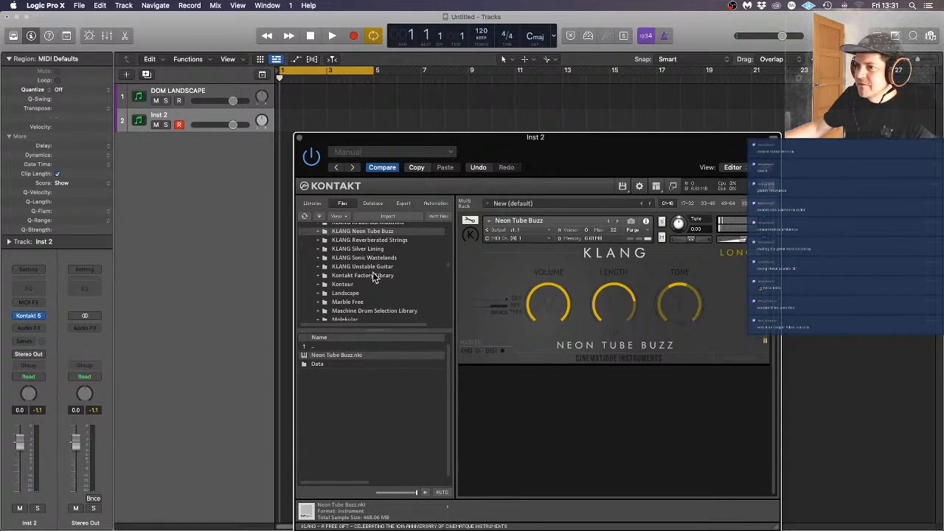
pyautogui.scroll(-3, 374, 277)
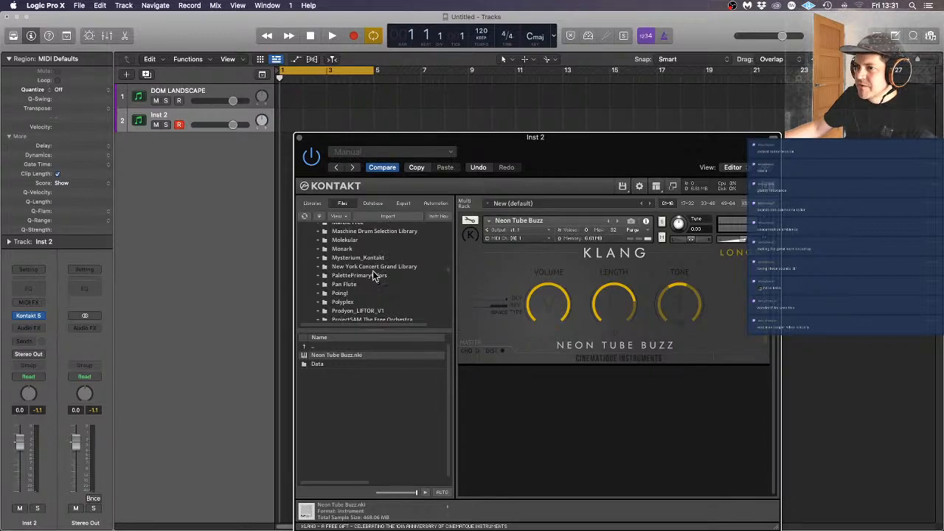
pyautogui.click(371, 259)
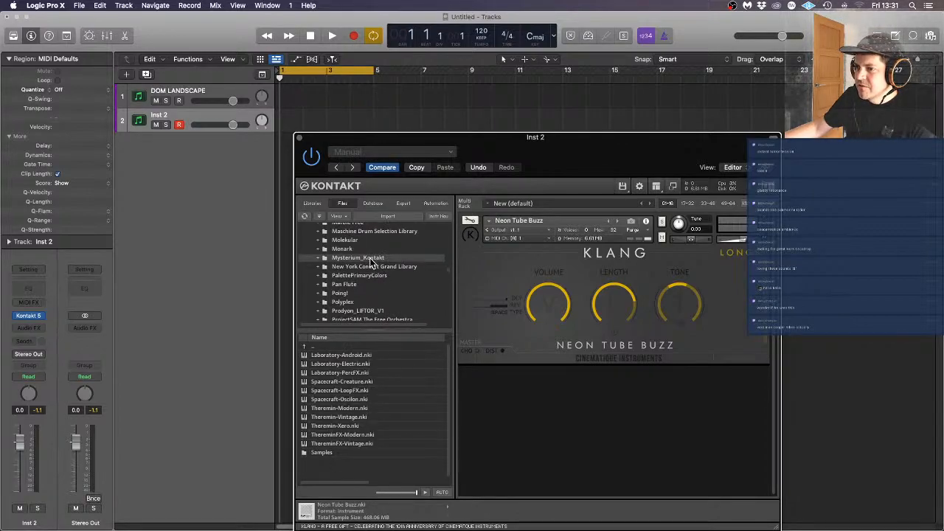
pyautogui.moveTo(348, 356); pyautogui.dragTo(550, 303)
pyautogui.click(553, 182)
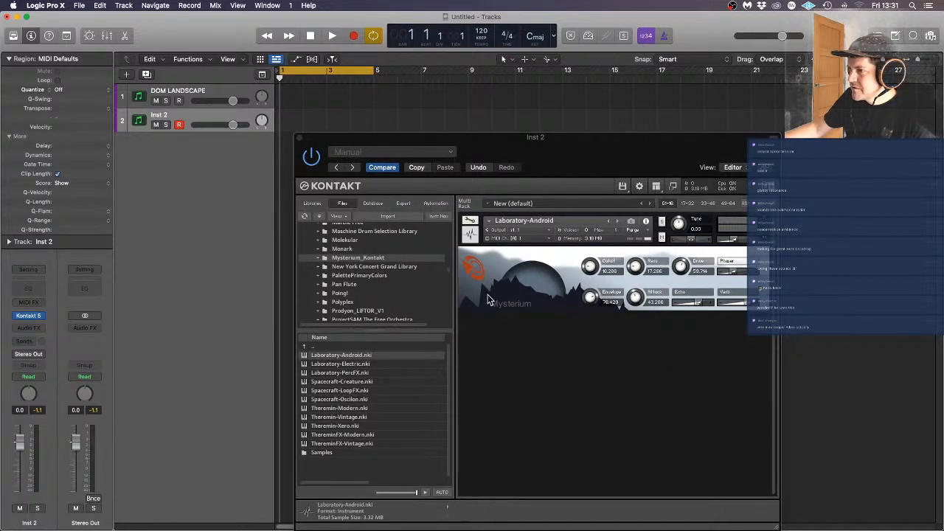
pyautogui.click(477, 261)
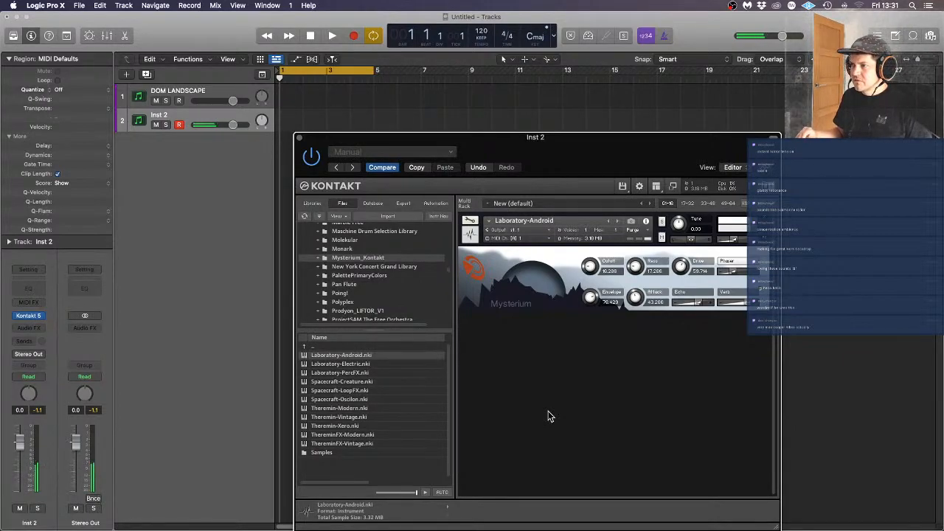
# Load Laboratory-Electric.nki and Laboratory-PercFX.nki in turn, and toggle the PercFX patch's Phaser
pyautogui.moveTo(341, 364); pyautogui.dragTo(579, 287)
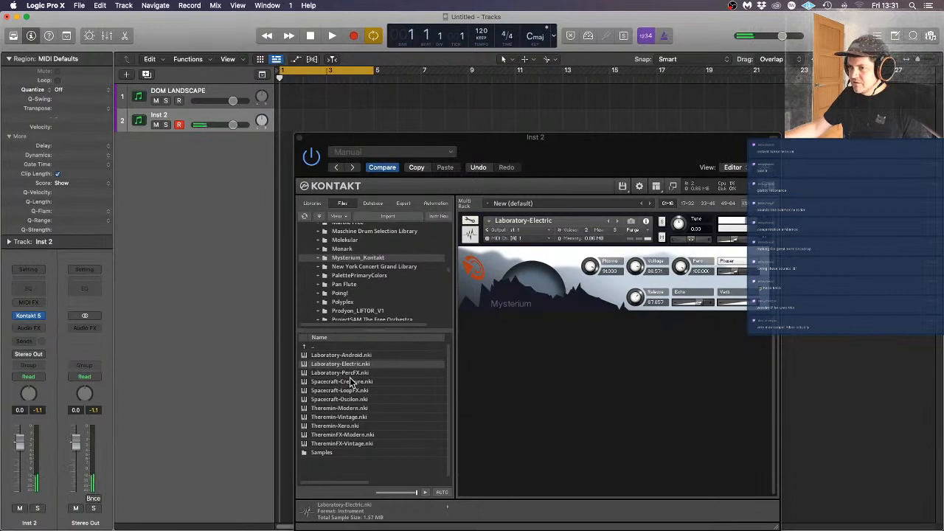
pyautogui.moveTo(348, 373); pyautogui.dragTo(578, 320)
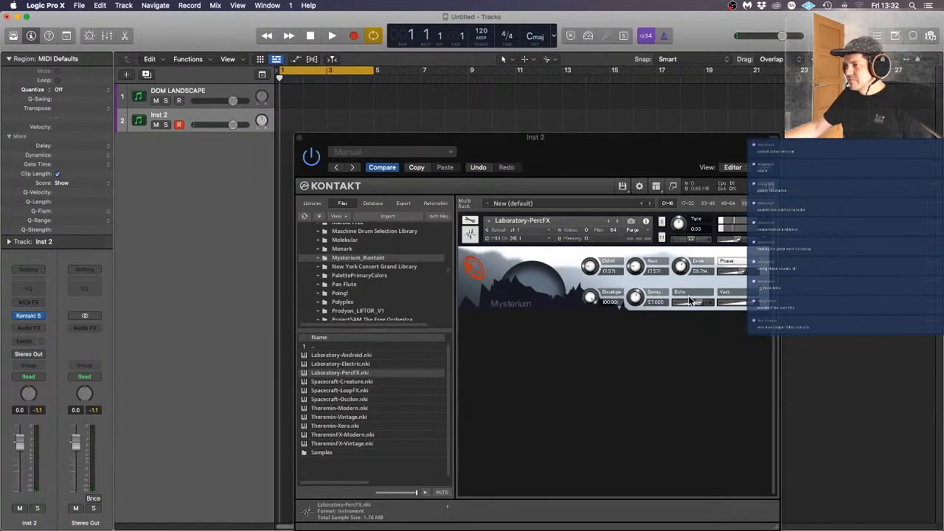
pyautogui.click(742, 263)
pyautogui.click(742, 263)
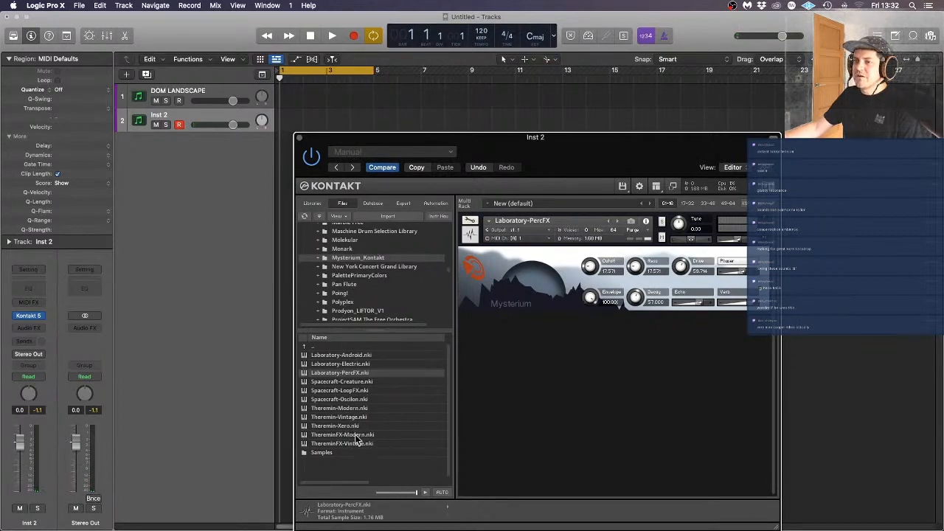
# Replace the patch with Theremin-Modern.nki, toggle its Phaser and set Drive to 0
pyautogui.moveTo(342, 409); pyautogui.dragTo(543, 264)
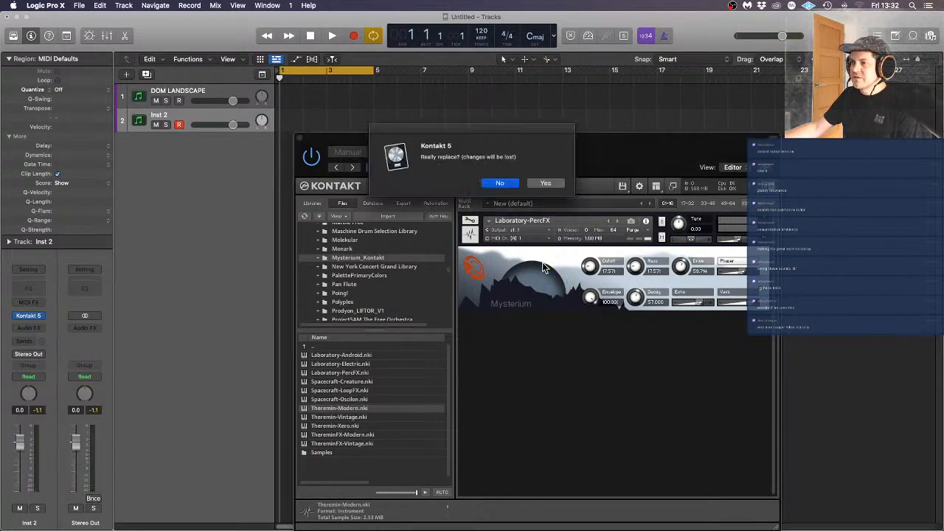
pyautogui.click(546, 184)
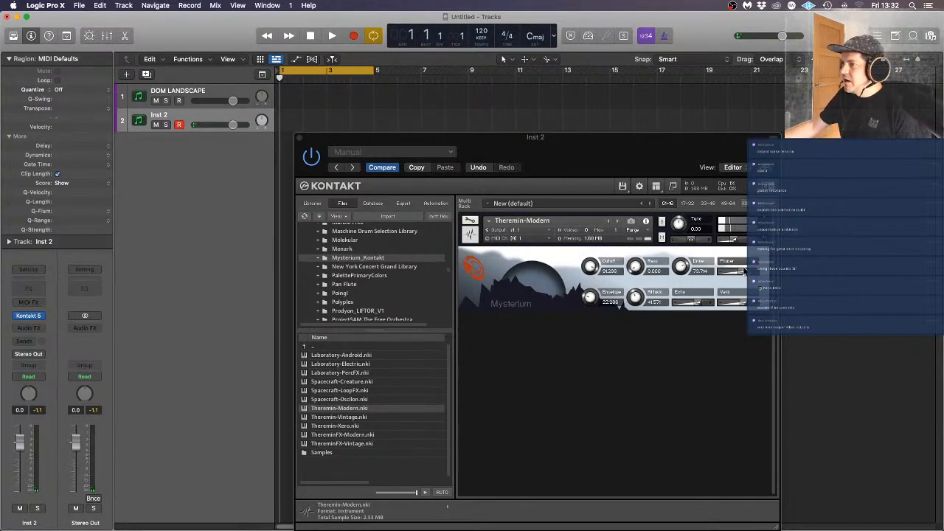
pyautogui.click(744, 263)
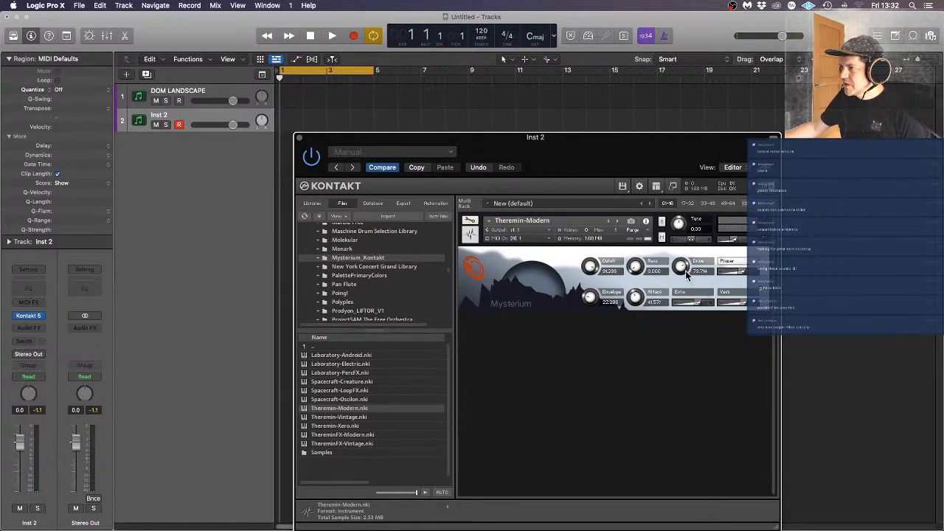
pyautogui.moveTo(681, 267); pyautogui.dragTo(694, 358)
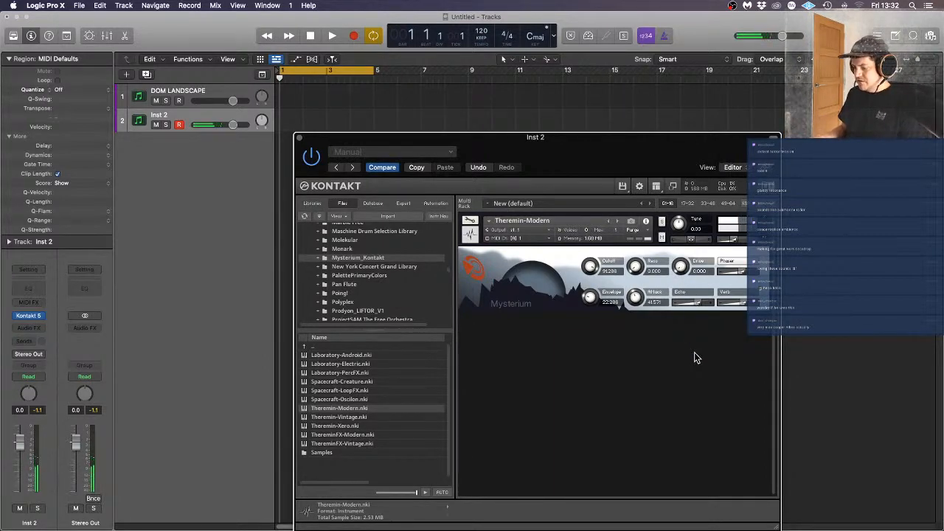
# Load the Mysterium patches Theremin-Vintage.nki, Theremin-Xero.nki and ThereminFX-Modern.nki one after another, replacing the previous patch each time
pyautogui.click(330, 418)
pyautogui.moveTo(330, 420); pyautogui.dragTo(536, 263)
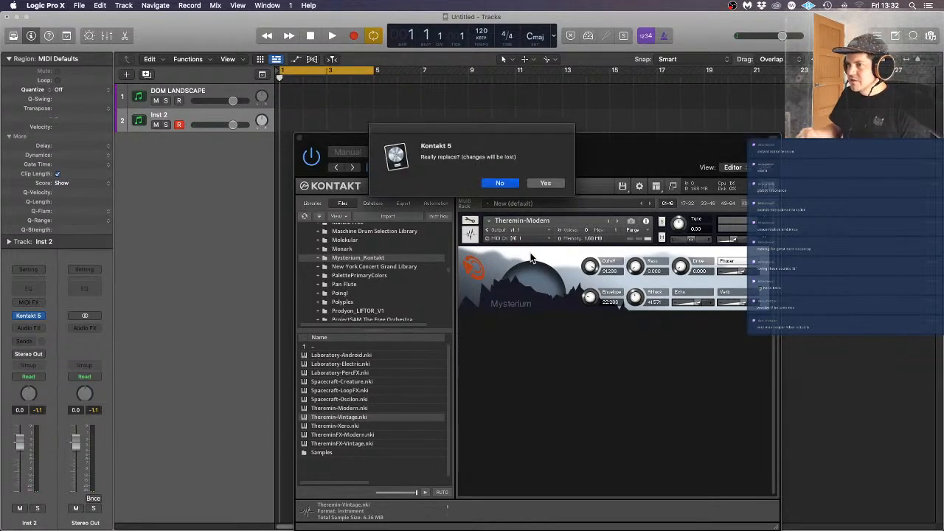
pyautogui.click(549, 183)
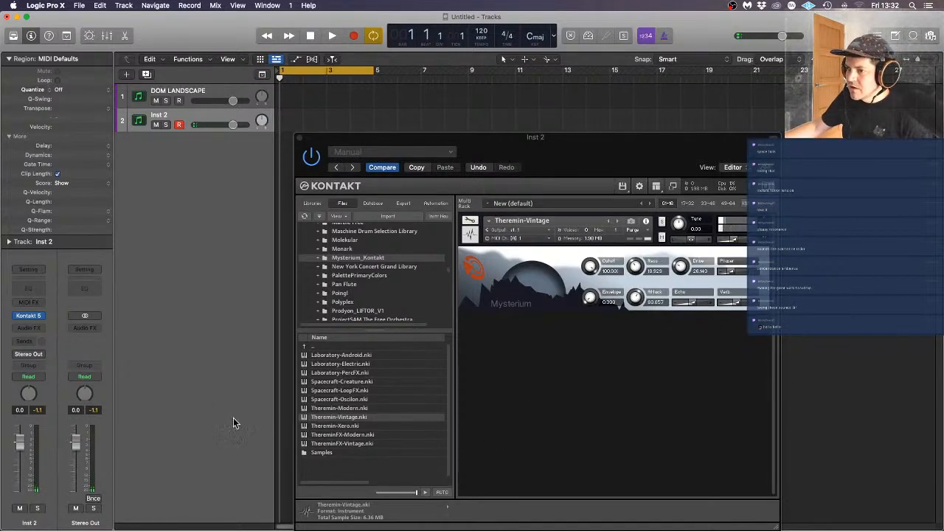
pyautogui.doubleClick(318, 428)
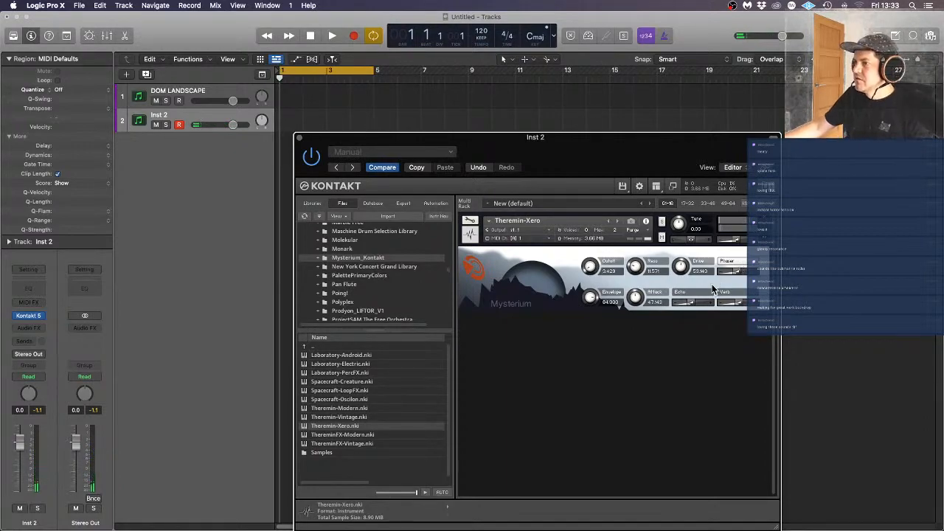
pyautogui.moveTo(329, 435); pyautogui.dragTo(563, 270)
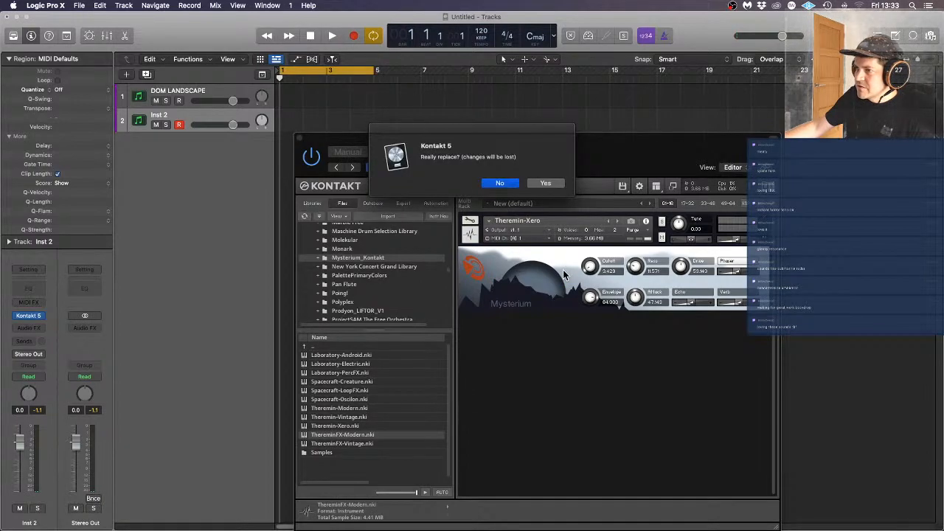
pyautogui.click(554, 185)
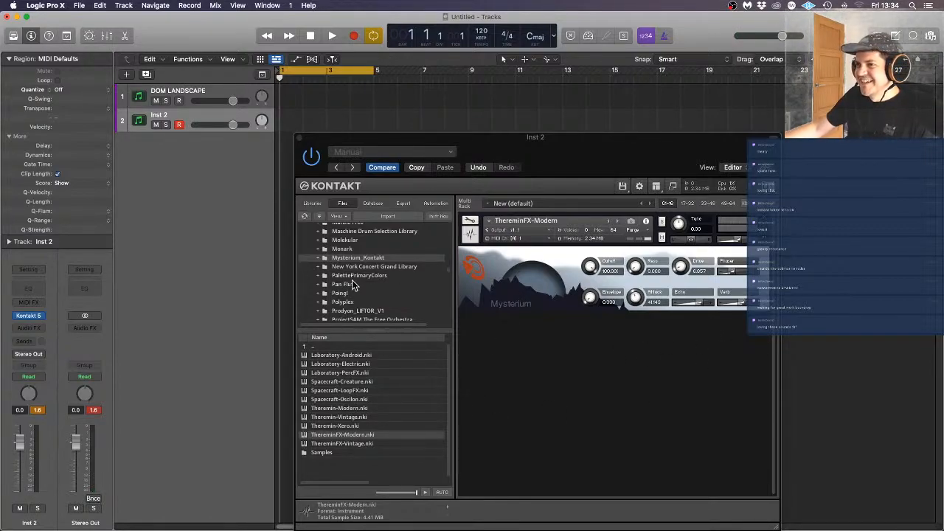
# Replace the Mysterium patch with Play Poing!.nki from the Poing! folder
pyautogui.scroll(1, 358, 284)
pyautogui.scroll(-1, 359, 285)
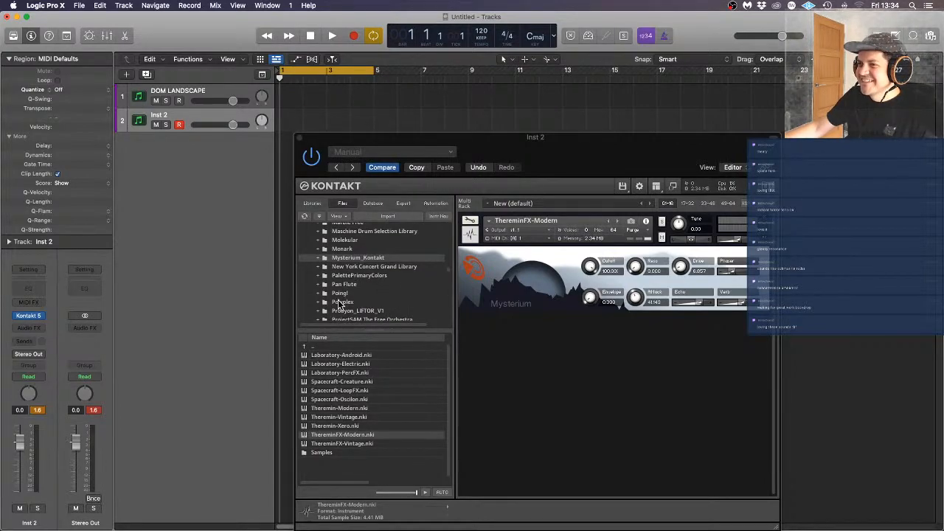
pyautogui.click(339, 293)
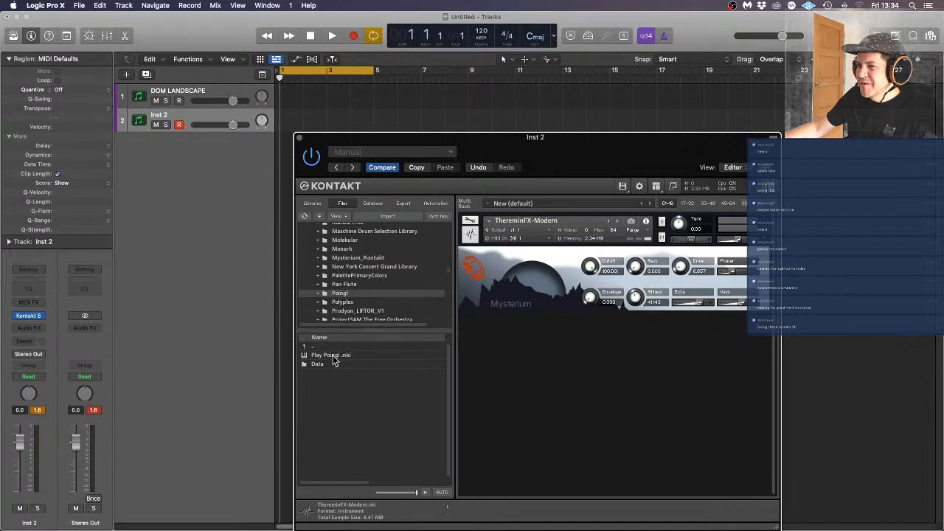
pyautogui.moveTo(331, 360); pyautogui.dragTo(550, 276)
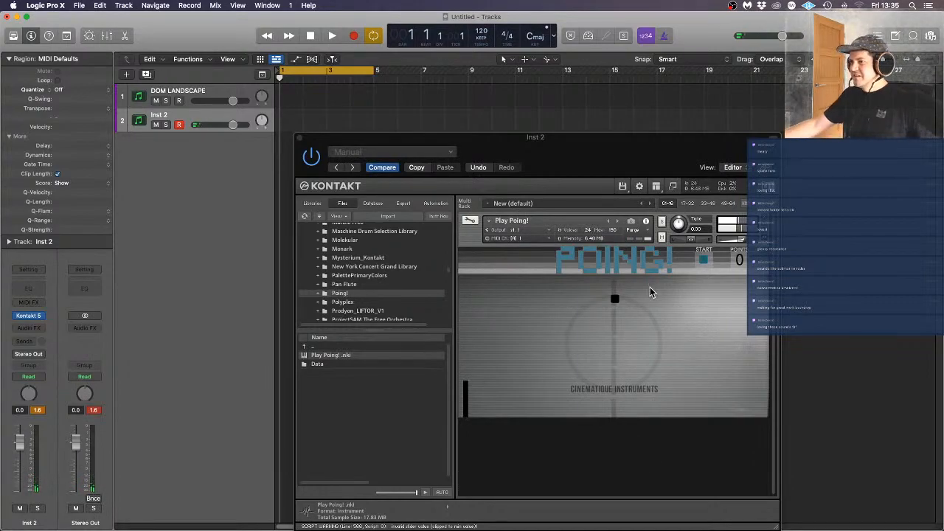
# Start the Poing! game, and open the Prodyon_LIFTOR_V1 folder in Kontakt's file browser
pyautogui.click(702, 262)
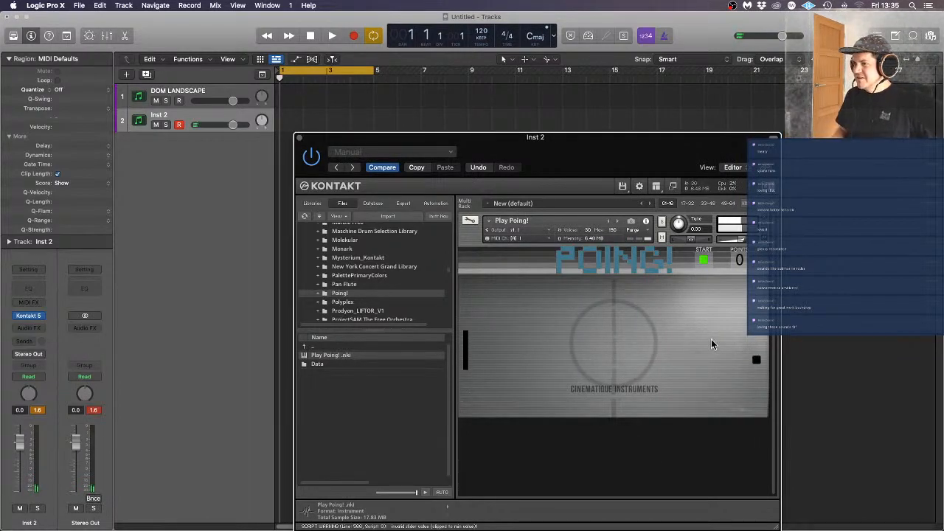
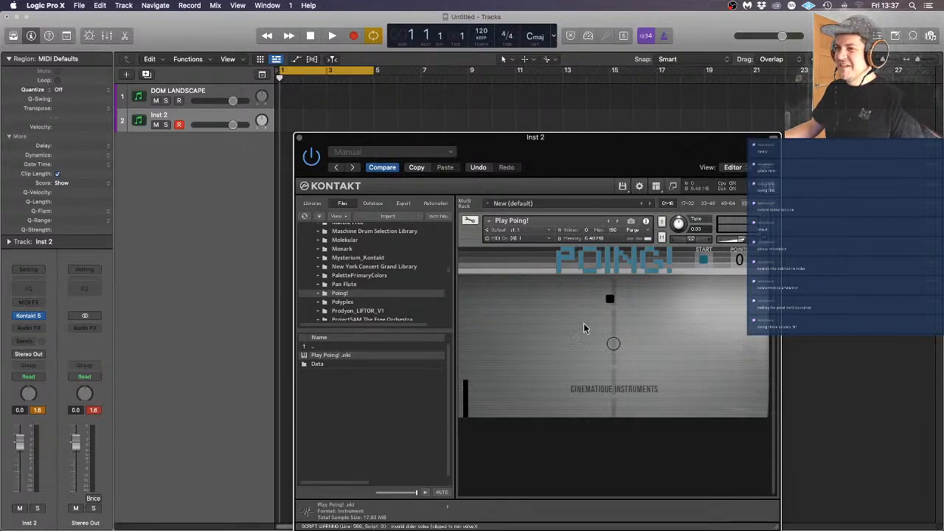
pyautogui.scroll(-3, 371, 272)
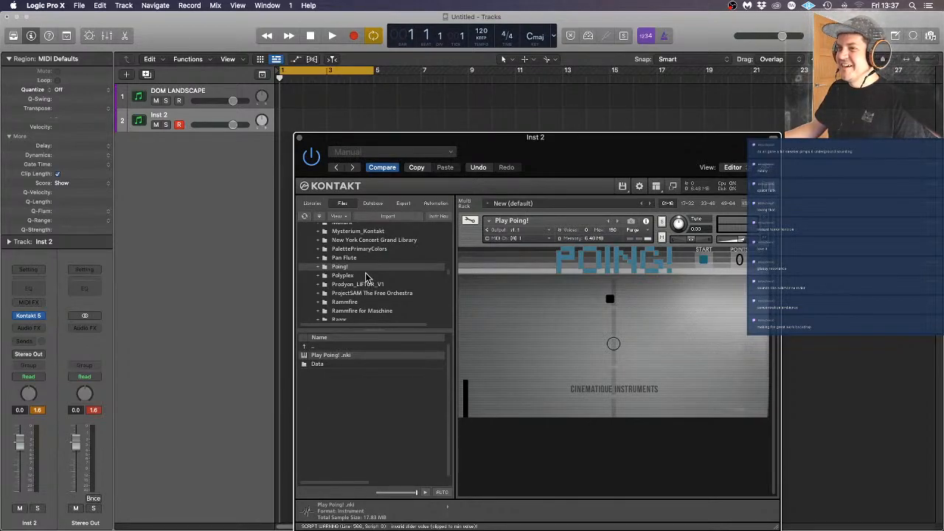
pyautogui.click(366, 285)
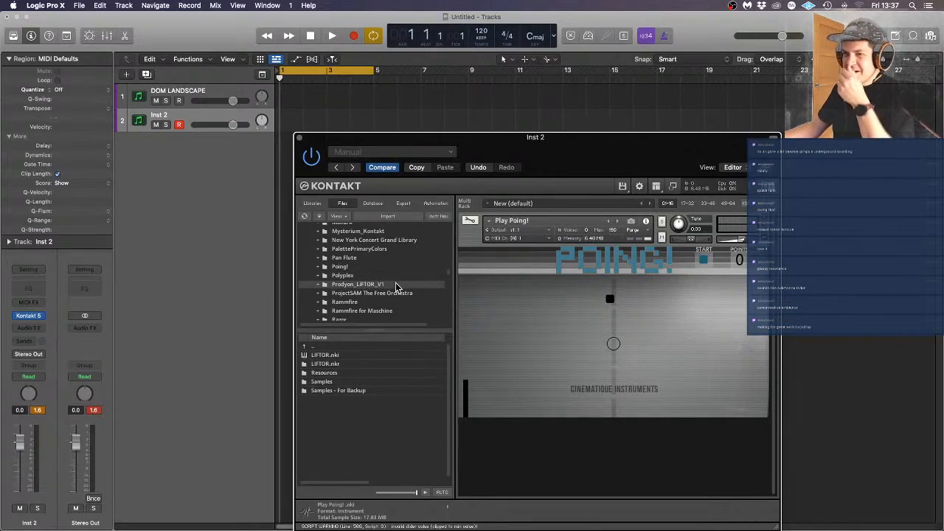
pyautogui.scroll(-3, 396, 287)
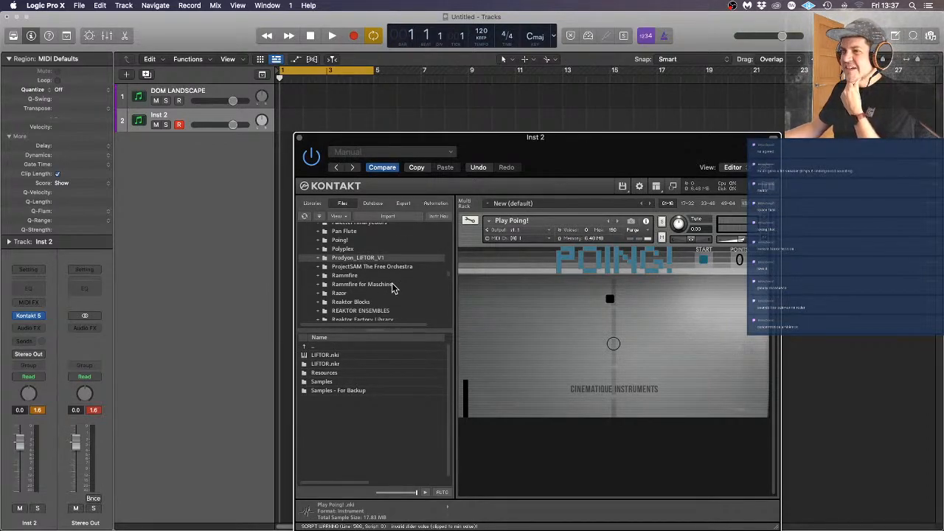
pyautogui.scroll(-3, 392, 287)
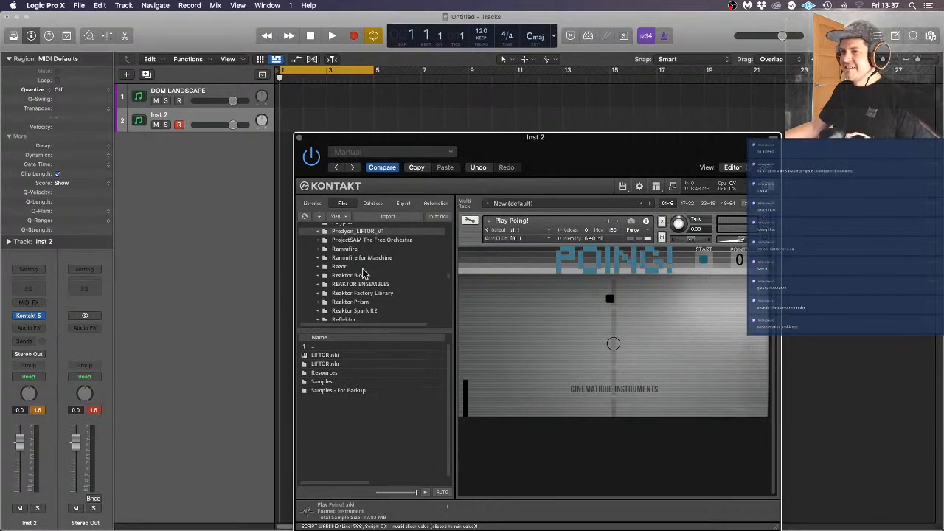
# Insert the FFTFight game plug-in as an audio effect on the Inst 2 track and close both plug-in windows
pyautogui.click(28, 327)
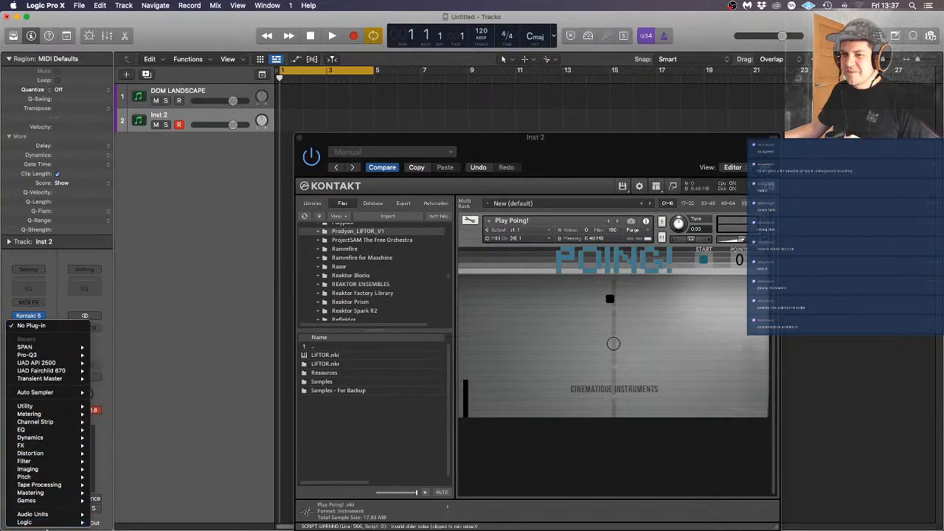
pyautogui.moveTo(51, 501)
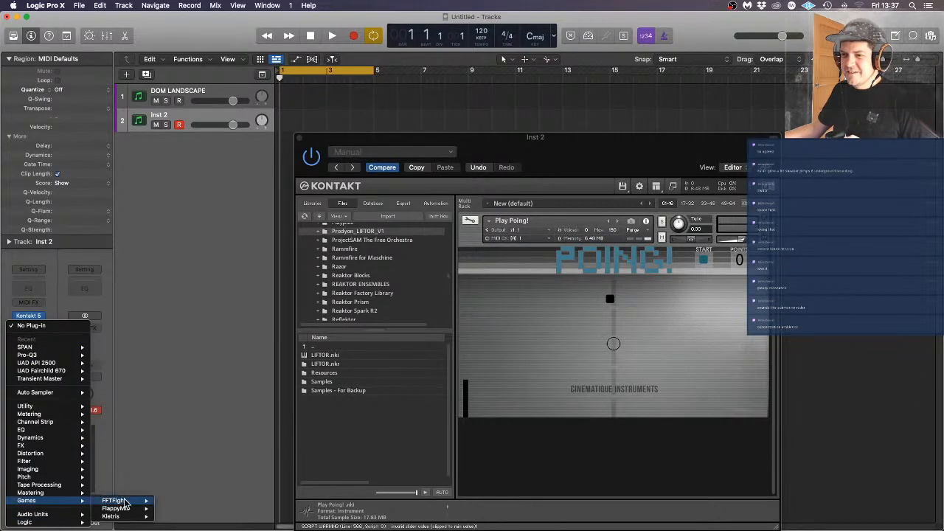
pyautogui.moveTo(126, 502)
pyautogui.click(174, 501)
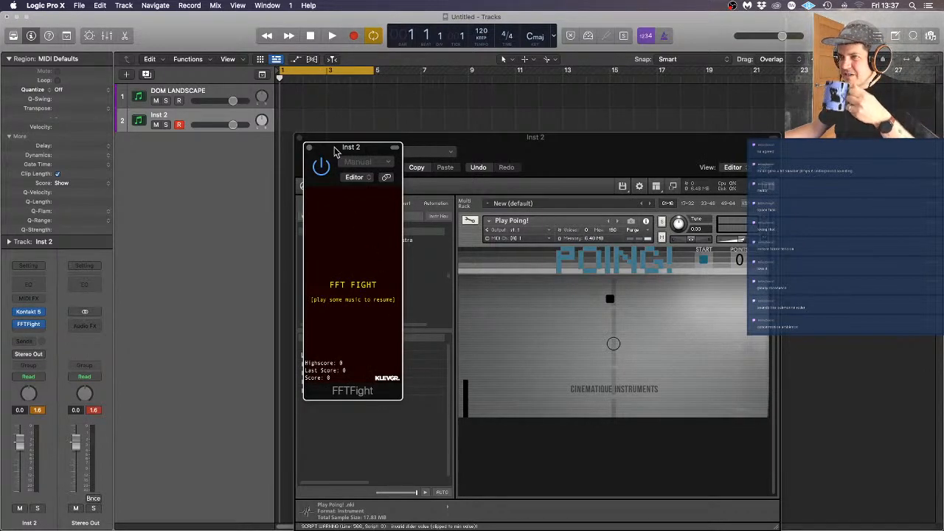
pyautogui.click(309, 147)
pyautogui.click(300, 138)
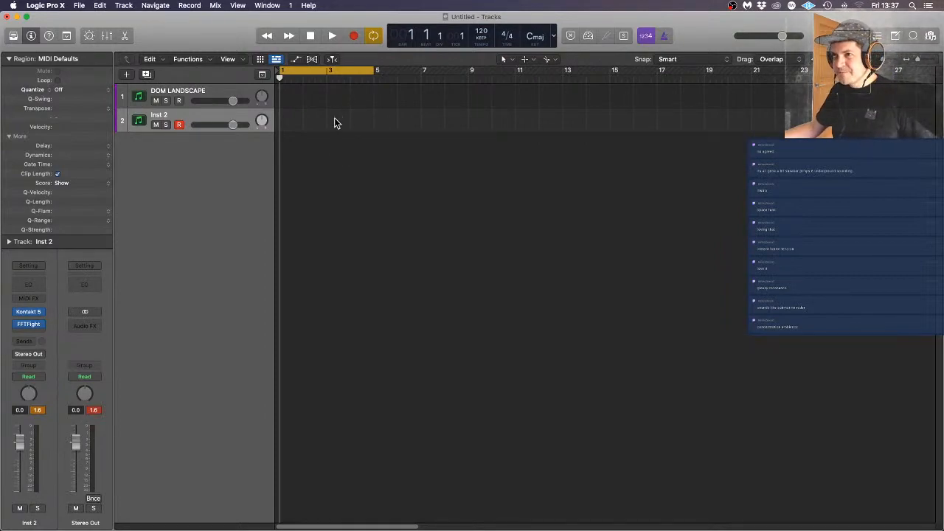
# Record a MIDI part about 16 bars long on the DOM LANDSCAPE track at 140 BPM, and extend the cycle range to bar 17
pyautogui.click(206, 96)
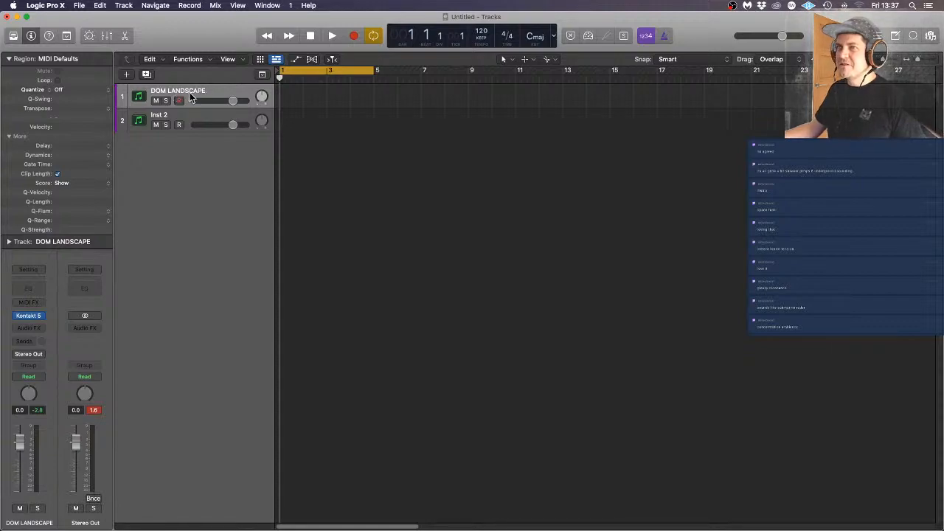
pyautogui.click(314, 74)
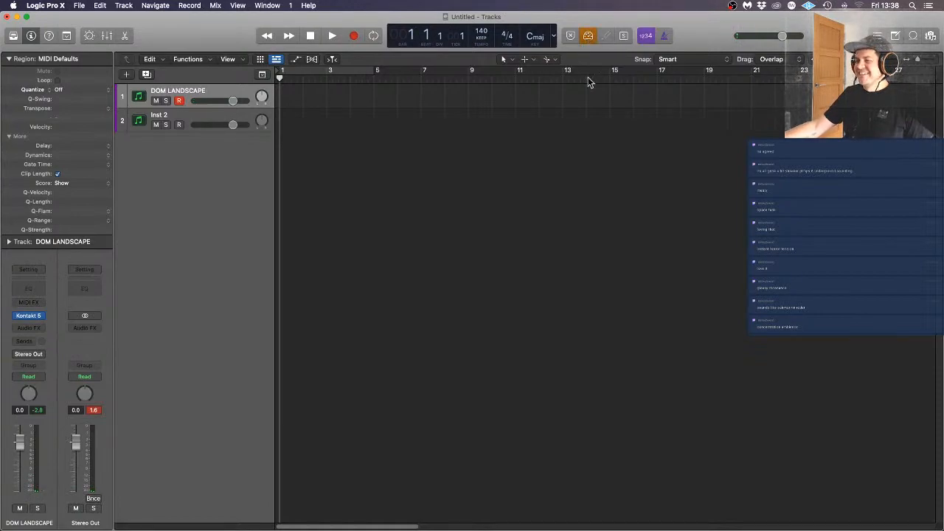
pyautogui.press('r')
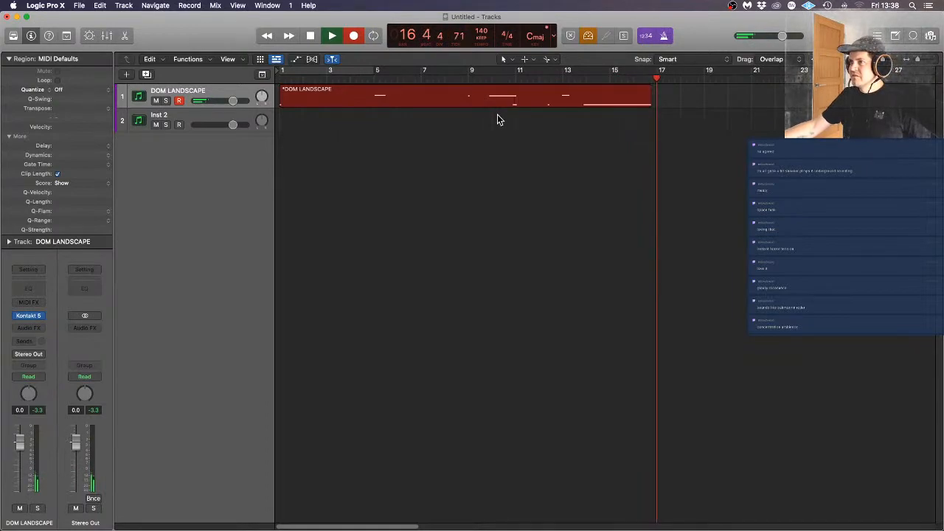
pyautogui.press('space')
pyautogui.moveTo(371, 70); pyautogui.dragTo(663, 69)
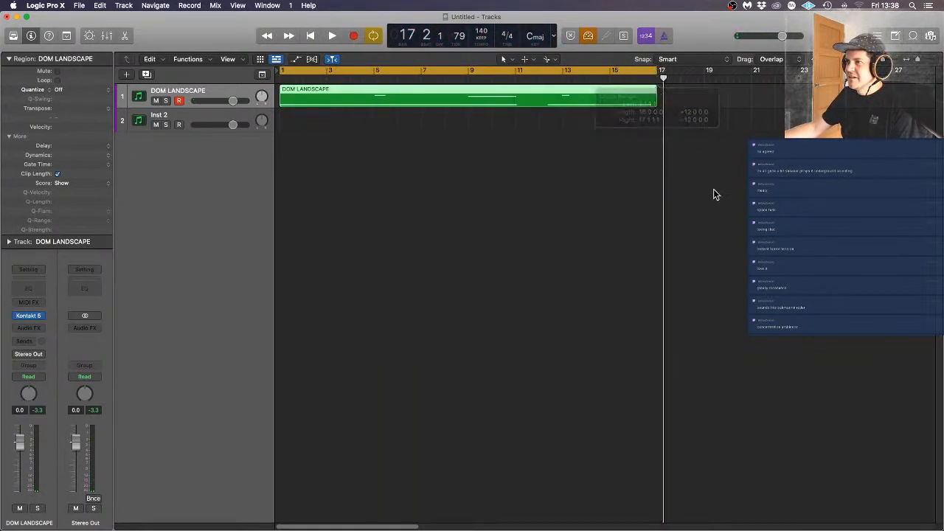
# Duplicate the DOM LANDSCAPE track with its settings and rename the original track DOM LANDSCAPE DIST
pyautogui.click(536, 193)
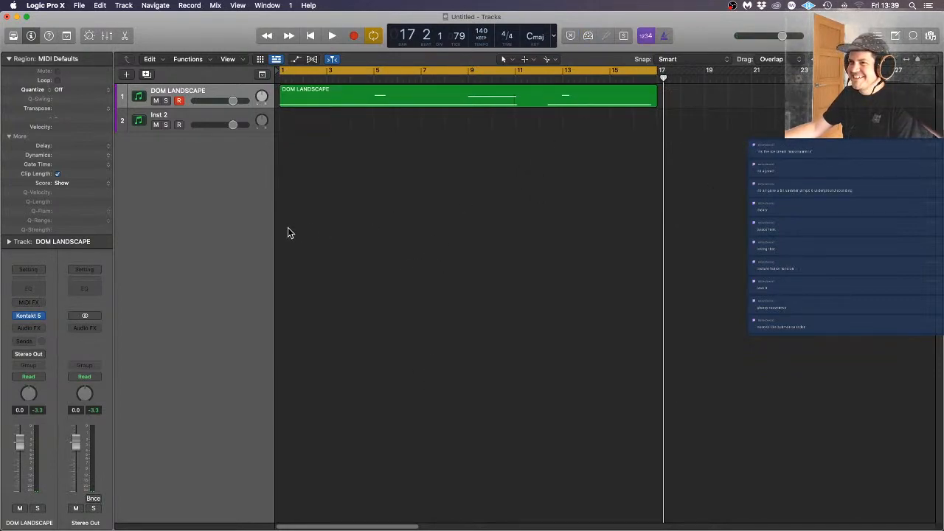
pyautogui.click(195, 116)
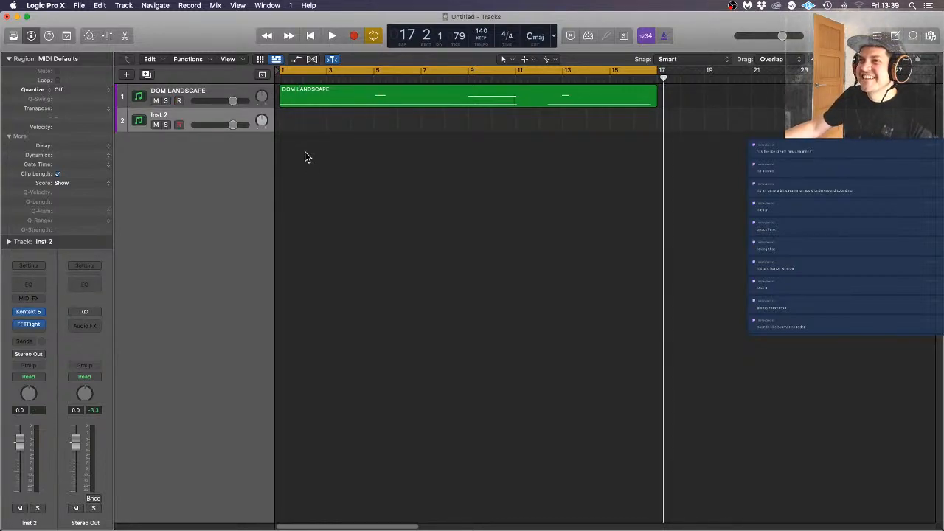
pyautogui.click(216, 96)
pyautogui.click(146, 76)
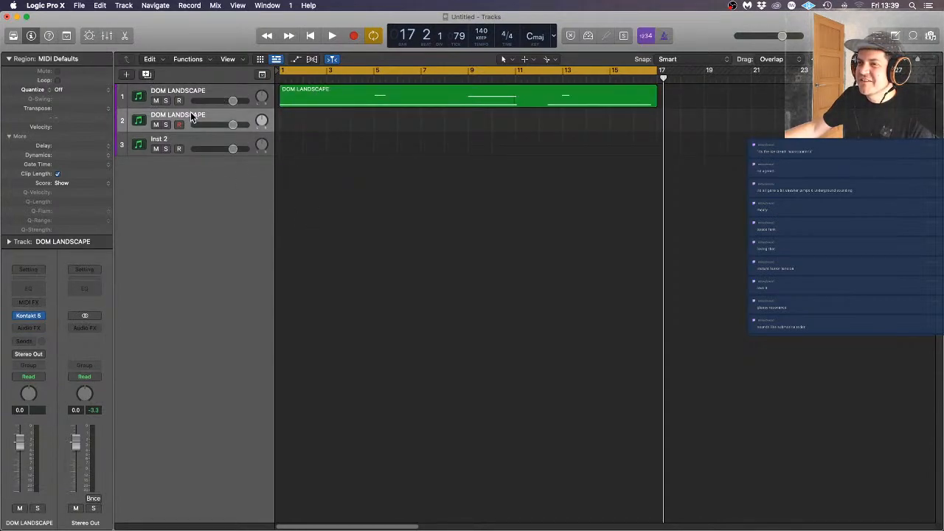
pyautogui.doubleClick(201, 90)
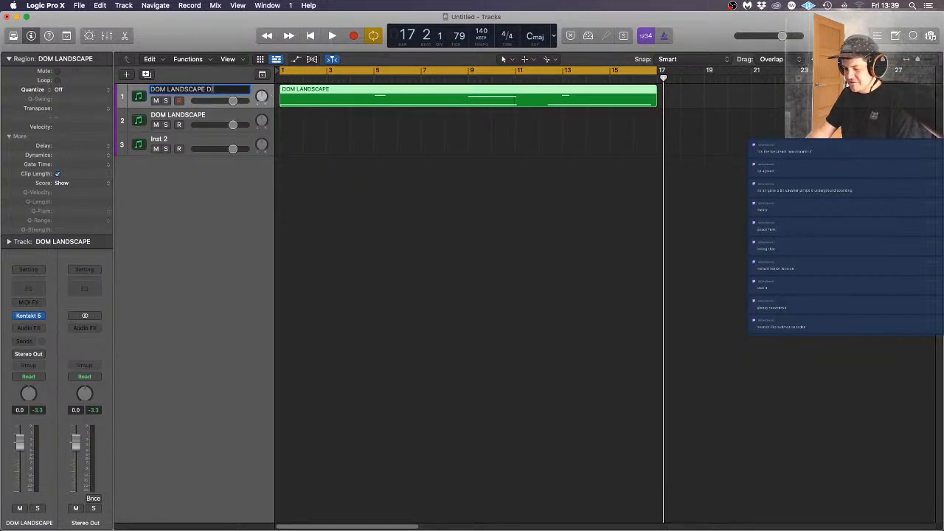
pyautogui.rightClick(275, 85)
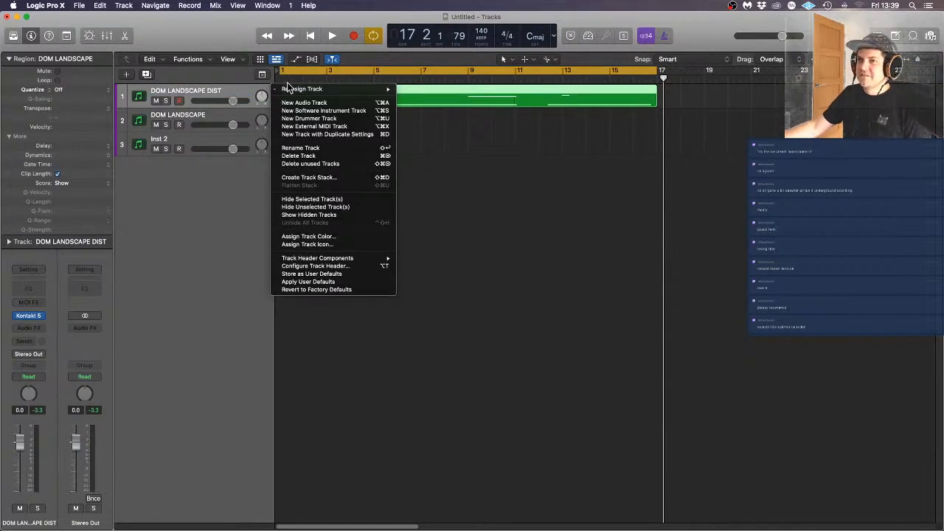
pyautogui.click(183, 109)
# Check the Landscape instrument on the duplicate DOM LANDSCAPE track, rehearse over playback, and record a second MIDI part across the cycle range
pyautogui.click(185, 119)
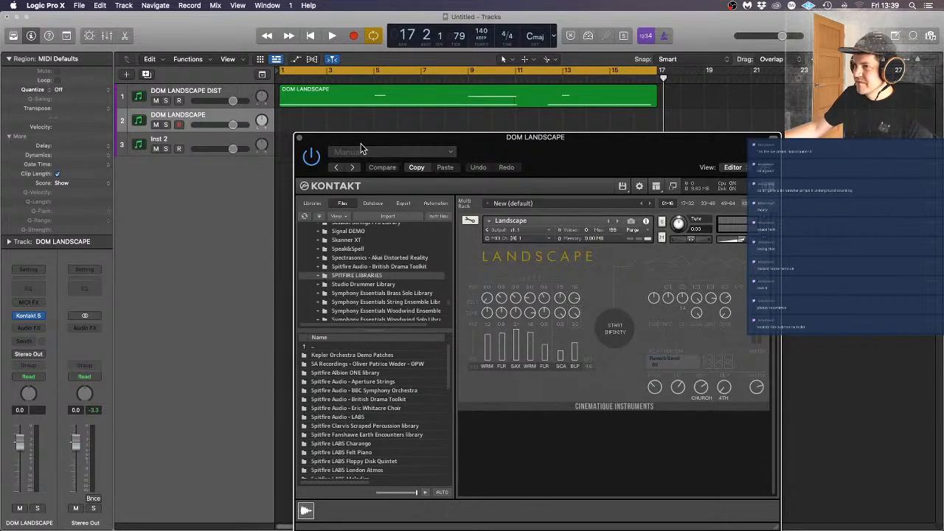
pyautogui.click(299, 138)
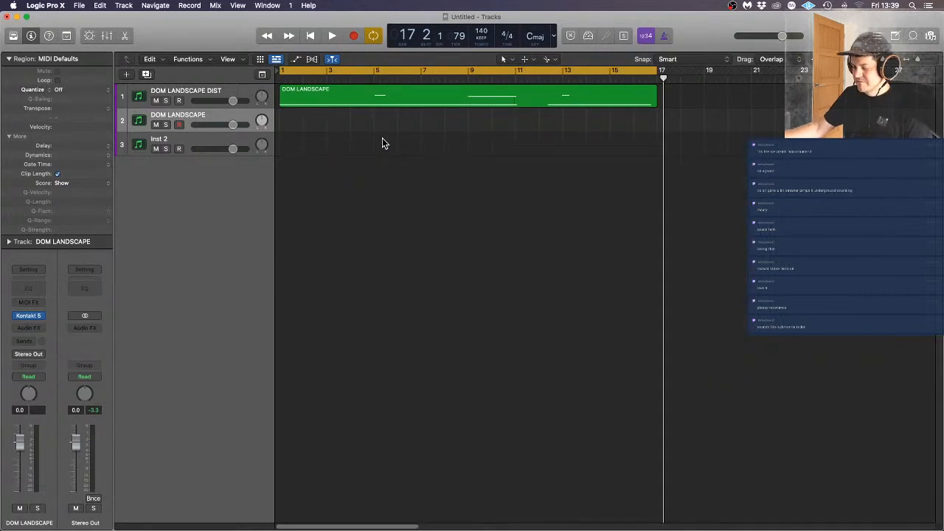
pyautogui.press('space')
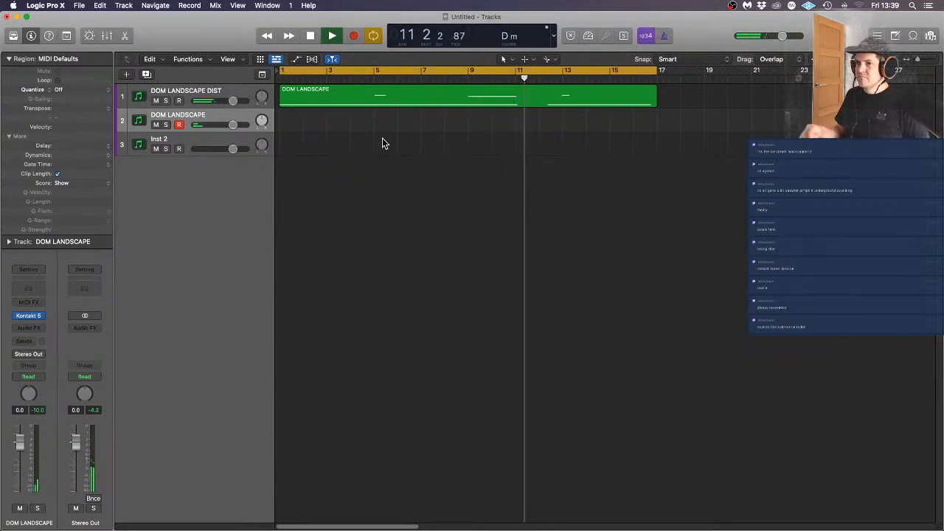
pyautogui.press('space')
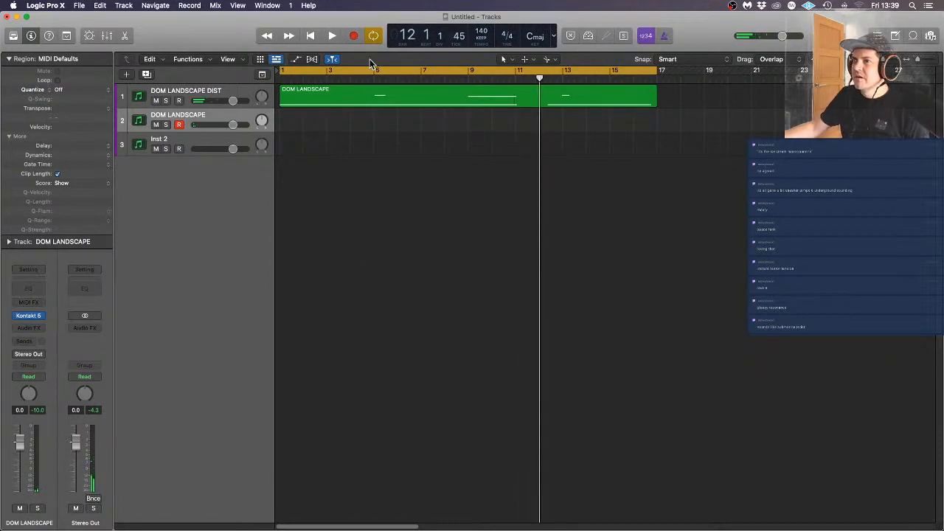
pyautogui.click(355, 36)
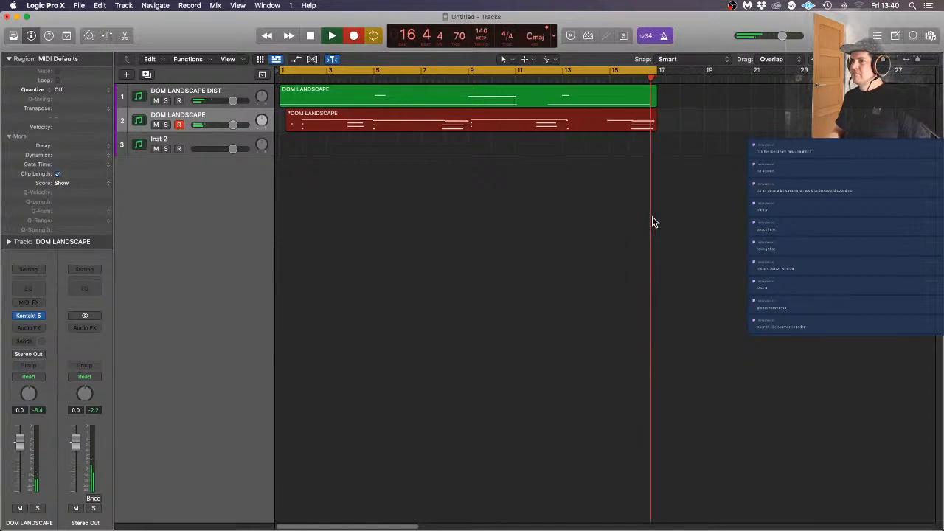
pyautogui.press('space')
# In the new DOM LANDSCAPE region, delete the stray short note in bar 1 and quantize all notes to 1/8 Note
pyautogui.click(357, 171)
pyautogui.click(371, 123)
pyautogui.doubleClick(370, 123)
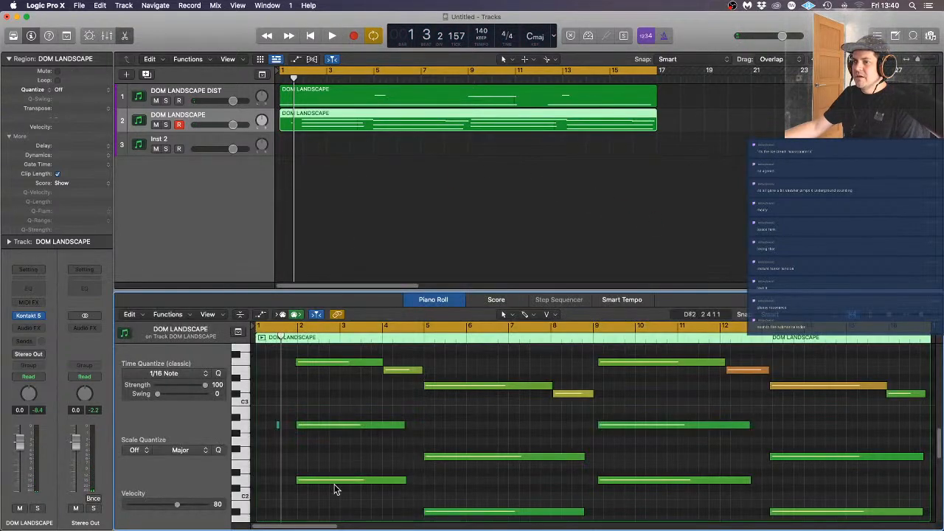
pyautogui.moveTo(291, 455); pyautogui.dragTo(294, 429)
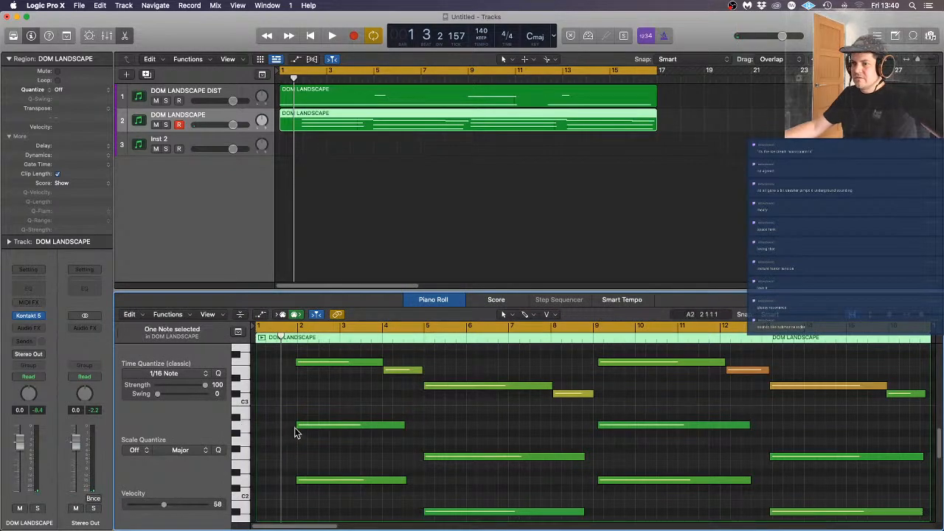
pyautogui.press('super+a')
pyautogui.click(170, 374)
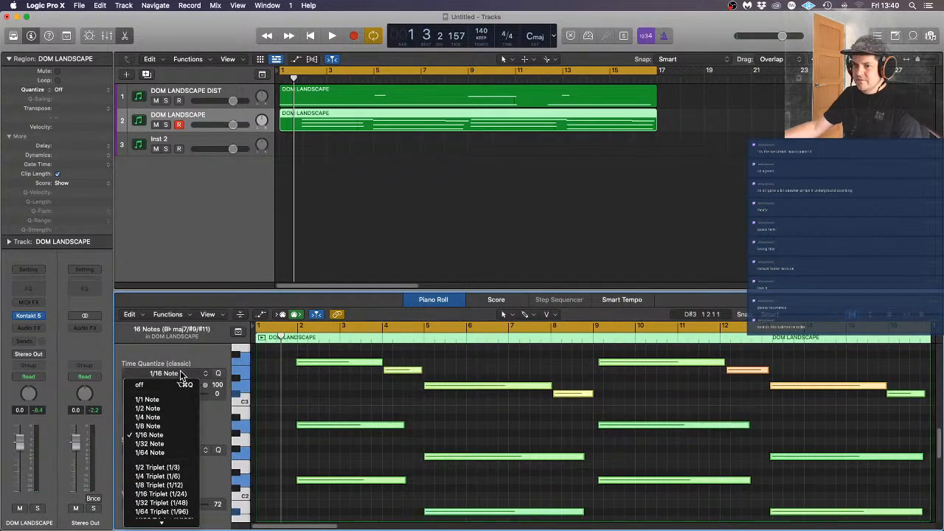
pyautogui.click(148, 427)
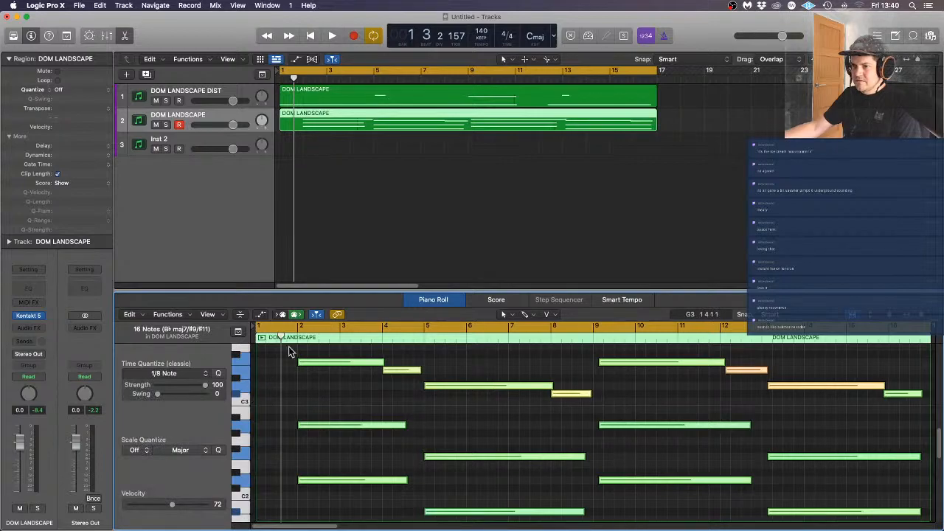
# Extend the first chord's notes back to the start of bar 1 in the DOM LANDSCAPE region
pyautogui.moveTo(295, 349); pyautogui.dragTo(253, 480)
pyautogui.scroll(4, 316, 461)
pyautogui.click(301, 436)
# Lower the DOM LANDSCAPE DIST track's volume during playback, and set the DOM LANDSCAPE track's volume to -1.7 dB
pyautogui.press('space')
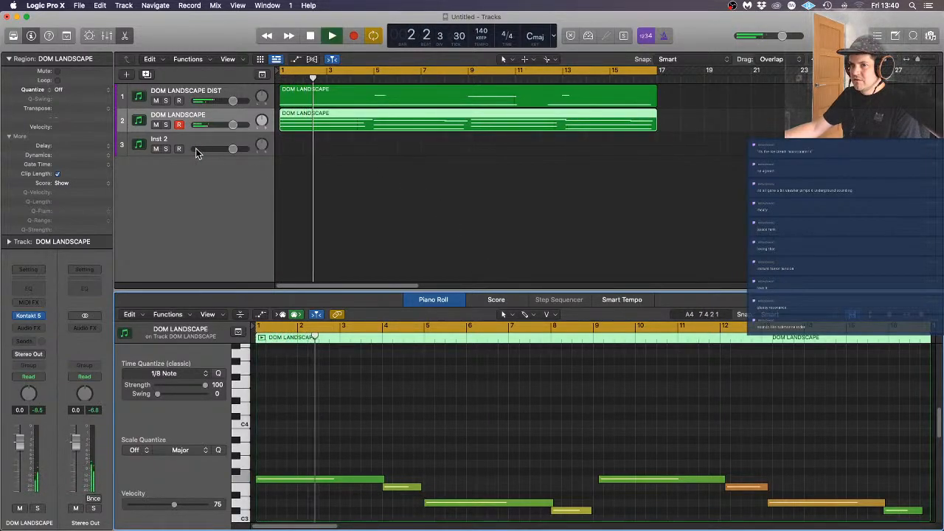
pyautogui.moveTo(233, 101); pyautogui.dragTo(228, 125)
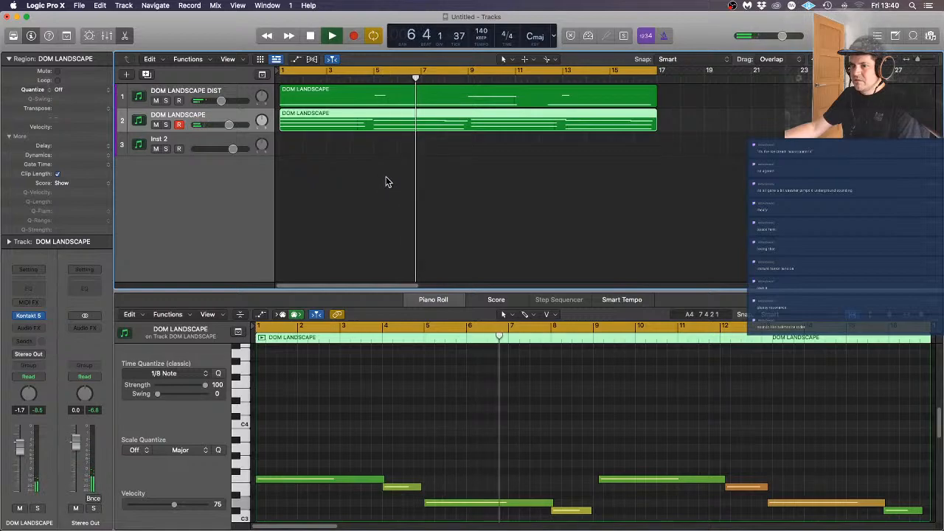
# In the DOM LANDSCAPE DIST region, move the notes at bars 5 and 9 half a bar earlier and shorten the second to end at bar 9
pyautogui.click(386, 102)
pyautogui.scroll(10, 450, 427)
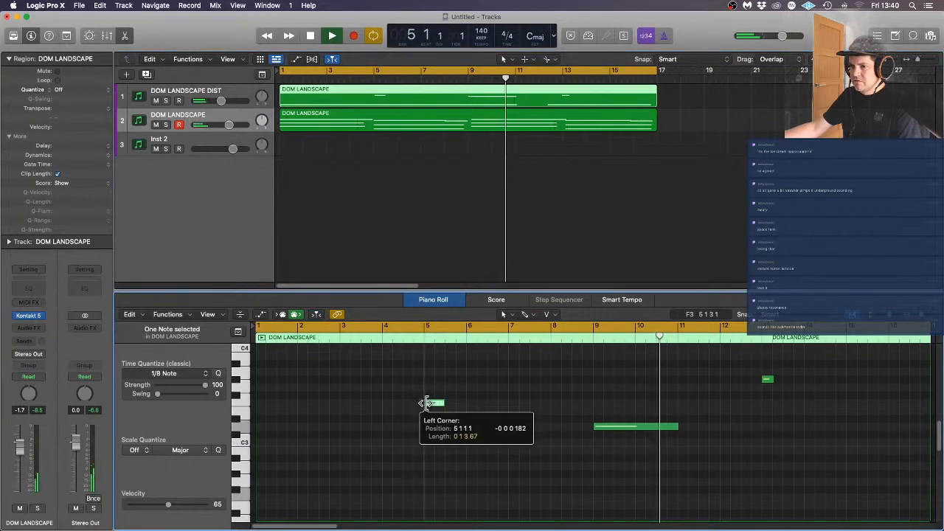
pyautogui.moveTo(430, 402); pyautogui.dragTo(410, 403)
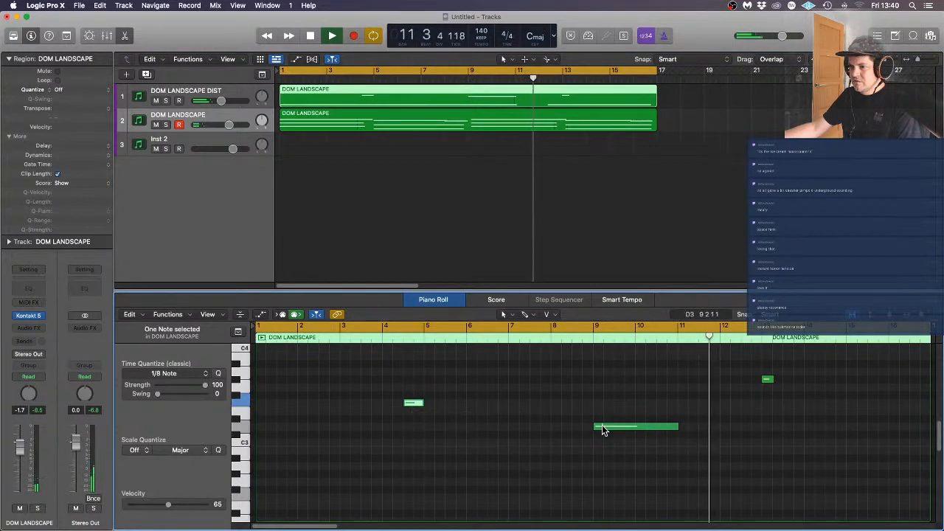
pyautogui.moveTo(595, 426); pyautogui.dragTo(581, 432)
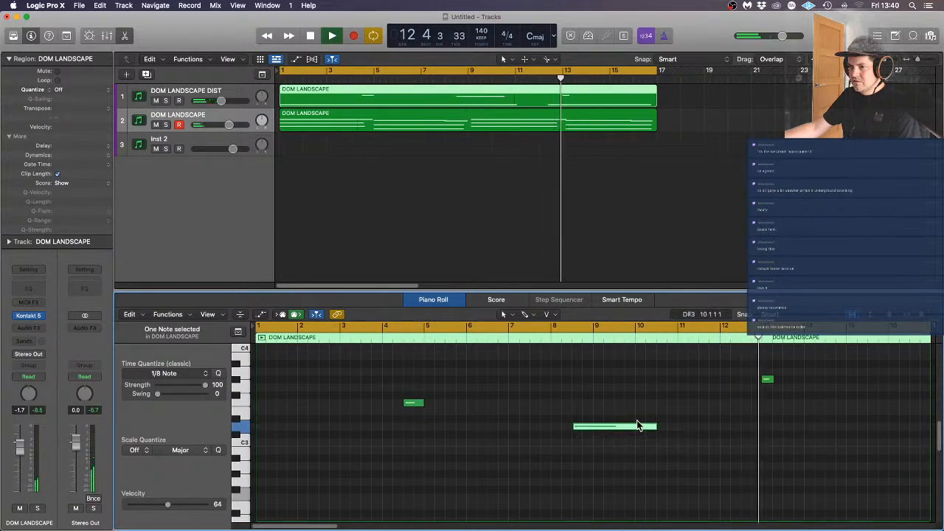
pyautogui.moveTo(656, 428); pyautogui.dragTo(592, 428)
# Move the last short upper note to the middle of bar 12 and lengthen it to end at bar 13
pyautogui.moveTo(768, 381); pyautogui.dragTo(750, 380)
pyautogui.click(749, 381)
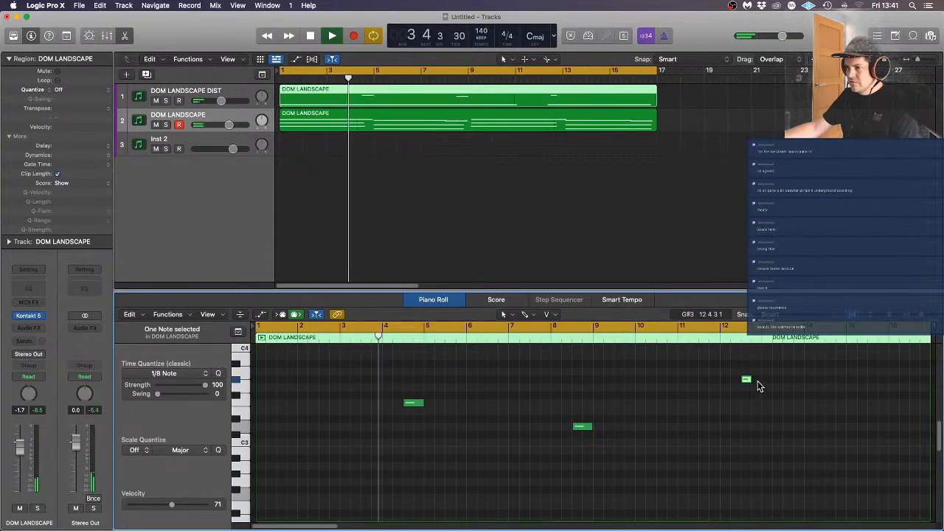
pyautogui.moveTo(750, 380); pyautogui.dragTo(759, 380)
pyautogui.click(790, 371)
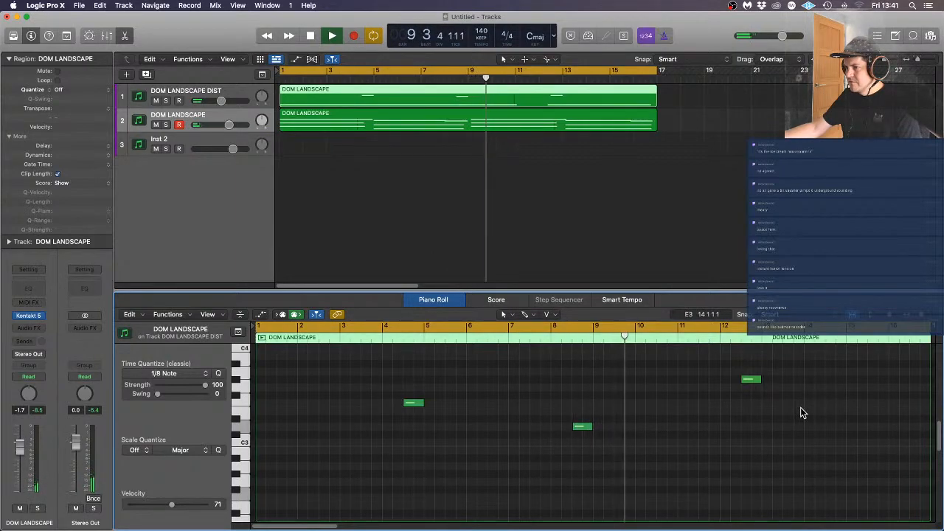
# Add a short C#3 note at the start of bar 16 in the DOM LANDSCAPE DIST region and close the note editor
pyautogui.click(914, 435)
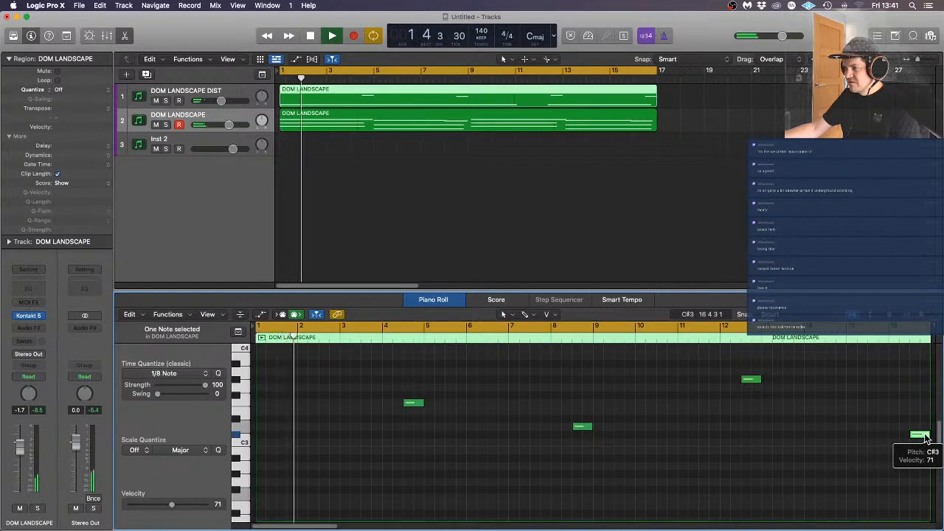
pyautogui.moveTo(925, 439); pyautogui.dragTo(906, 442)
pyautogui.click(870, 411)
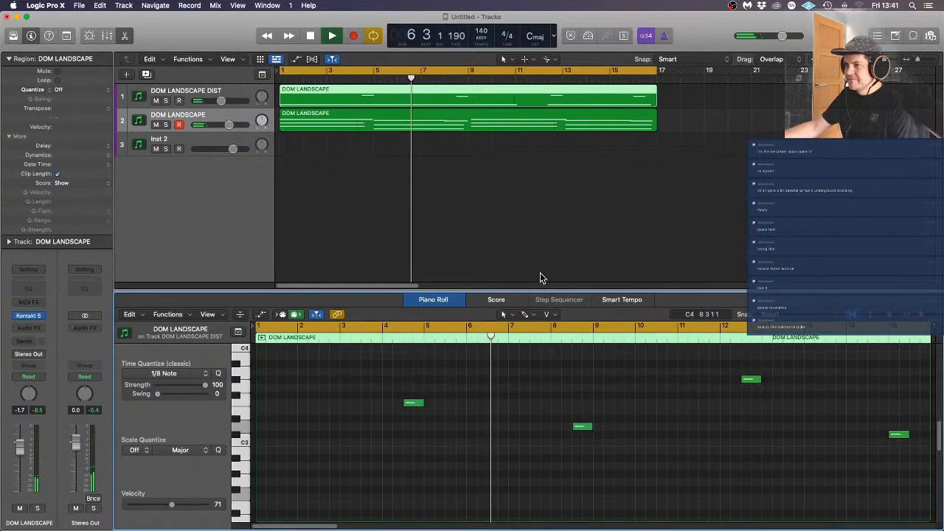
pyautogui.press('p')
# Insert the FFTFight plug-in on the Inst 2 track, try it while playing the project from the start, and close its window
pyautogui.click(180, 145)
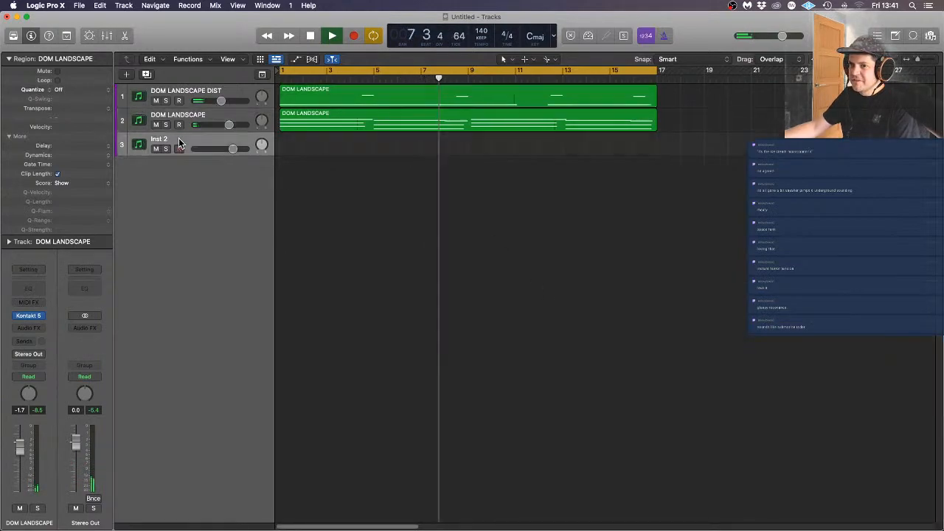
pyautogui.click(29, 326)
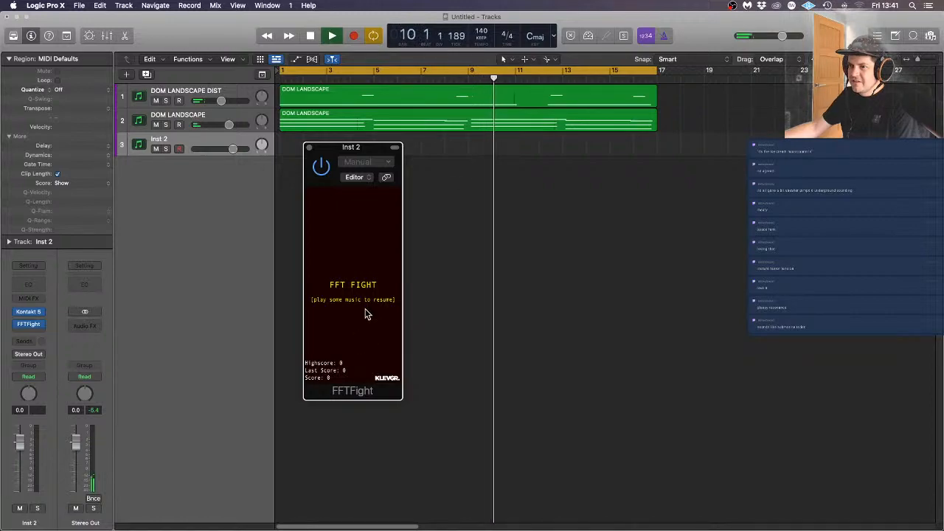
pyautogui.press('Return')
pyautogui.press('space')
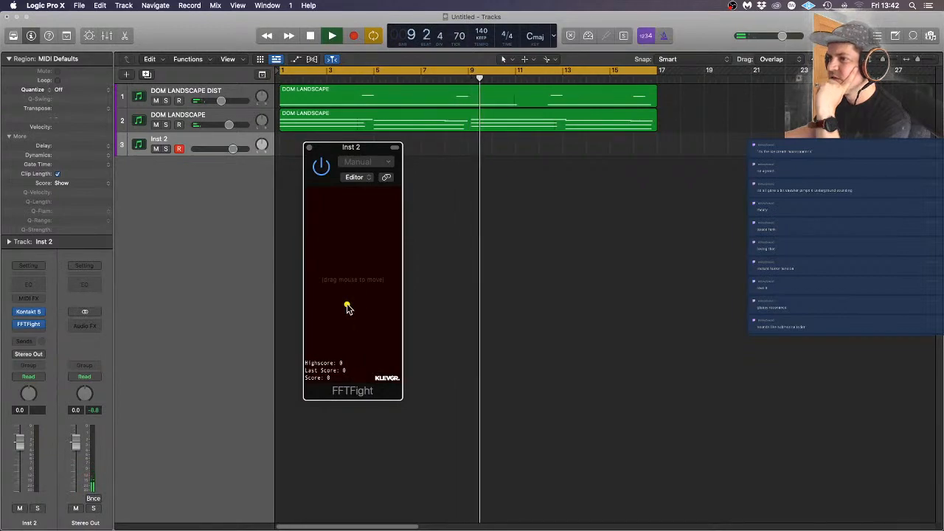
pyautogui.press('space')
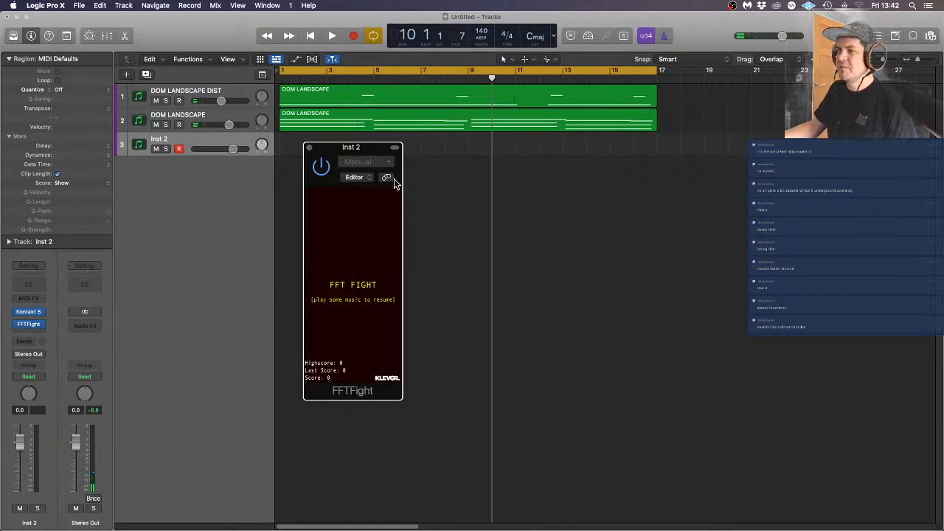
pyautogui.click(308, 147)
# Insert the FFTFight plug-in on the DOM LANDSCAPE track
pyautogui.click(228, 123)
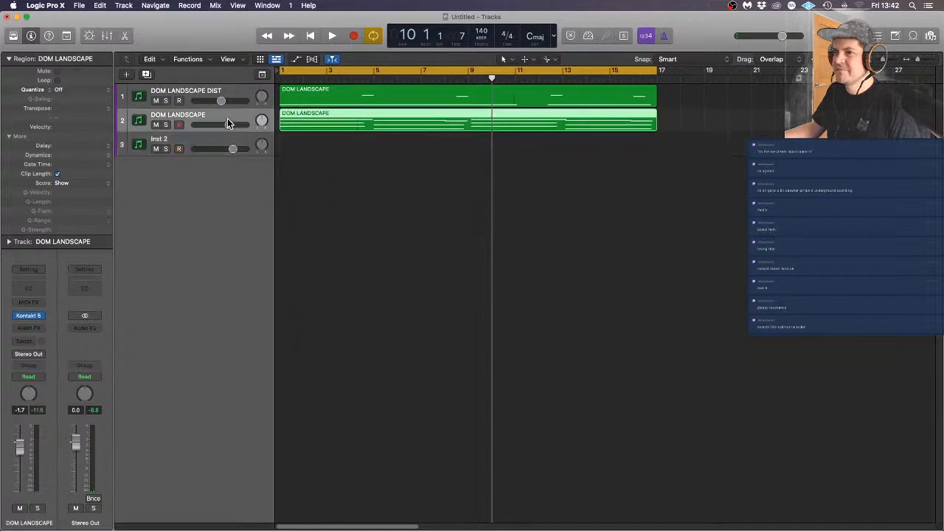
pyautogui.click(126, 75)
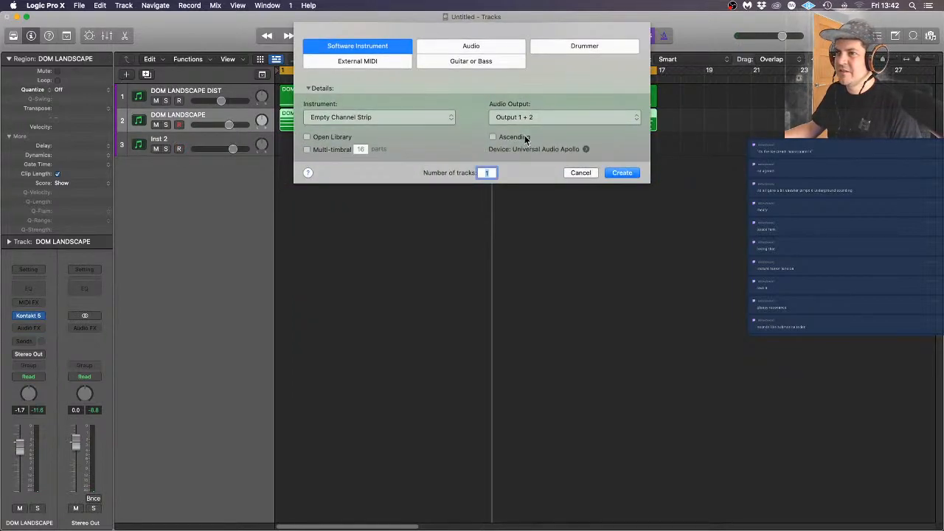
pyautogui.click(582, 174)
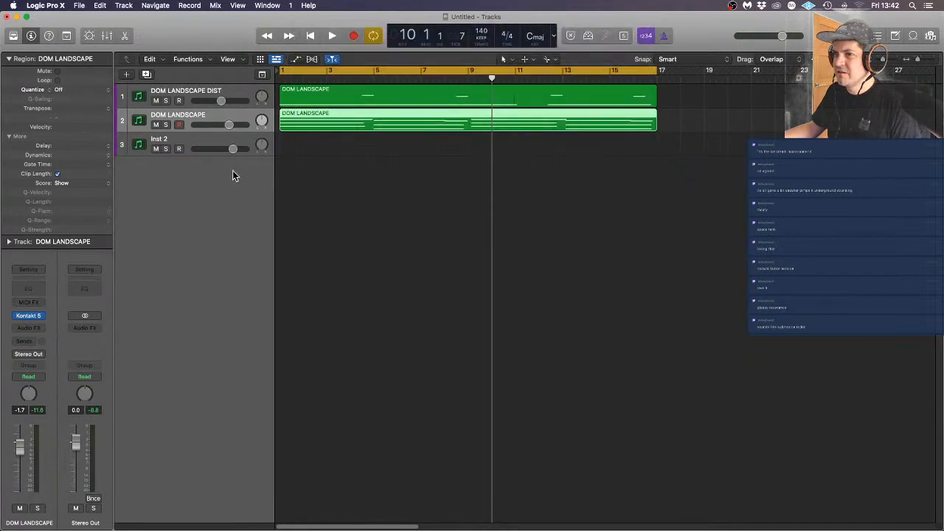
pyautogui.click(30, 327)
pyautogui.moveTo(52, 348)
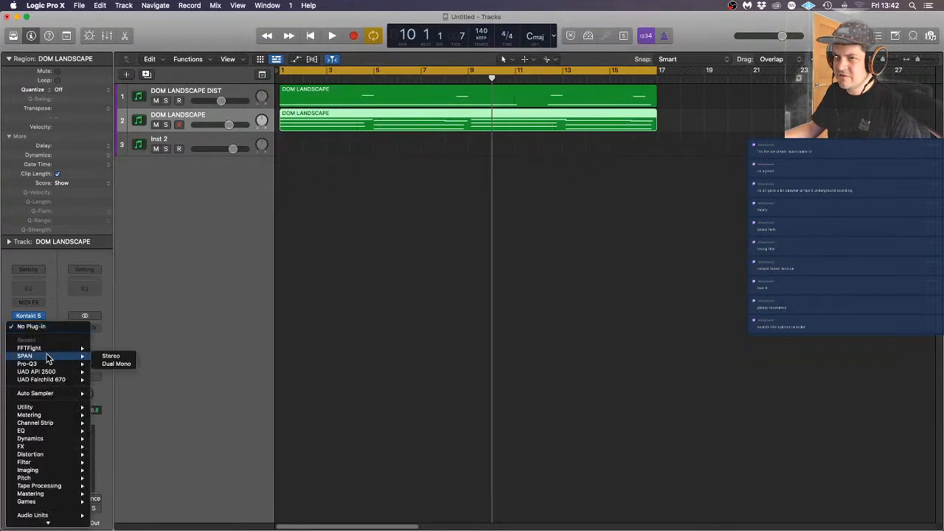
pyautogui.click(125, 349)
# Play the FFTFight game by steering its yellow ball while the project plays, and stop playback
pyautogui.press('space')
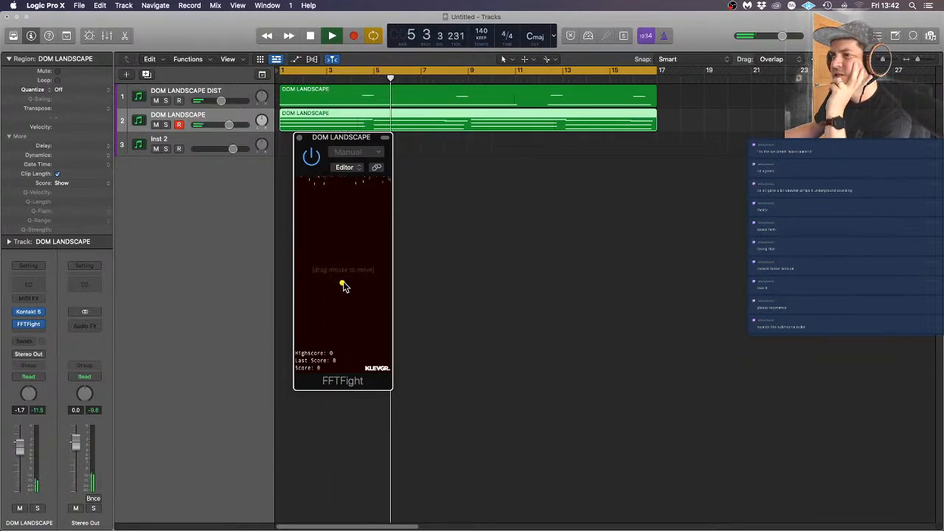
pyautogui.moveTo(347, 286)
pyautogui.mouseDown()
pyautogui.moveTo(320, 288)
pyautogui.moveTo(387, 281)
pyautogui.moveTo(337, 285)
pyautogui.moveTo(338, 312)
pyautogui.moveTo(374, 330)
pyautogui.moveTo(331, 316)
pyautogui.mouseUp()
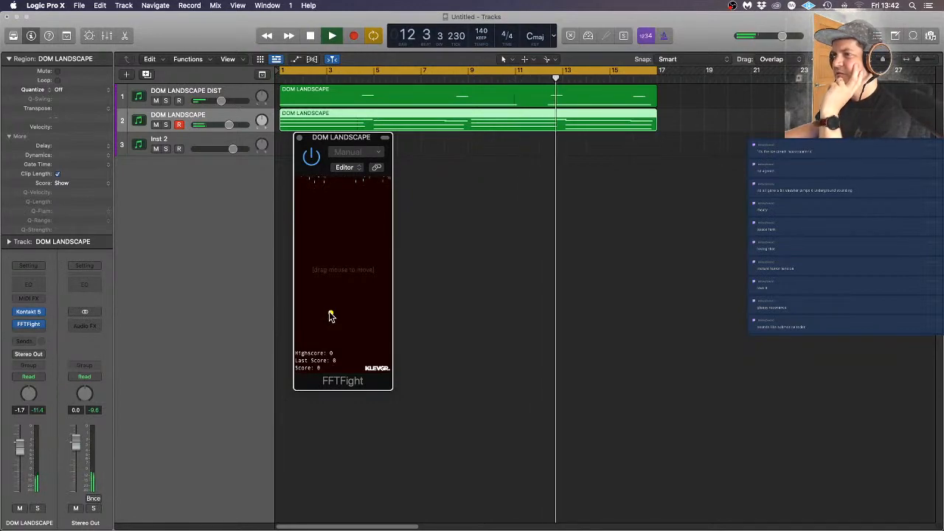
pyautogui.moveTo(330, 317)
pyautogui.mouseDown()
pyautogui.moveTo(346, 324)
pyautogui.moveTo(344, 281)
pyautogui.mouseUp()
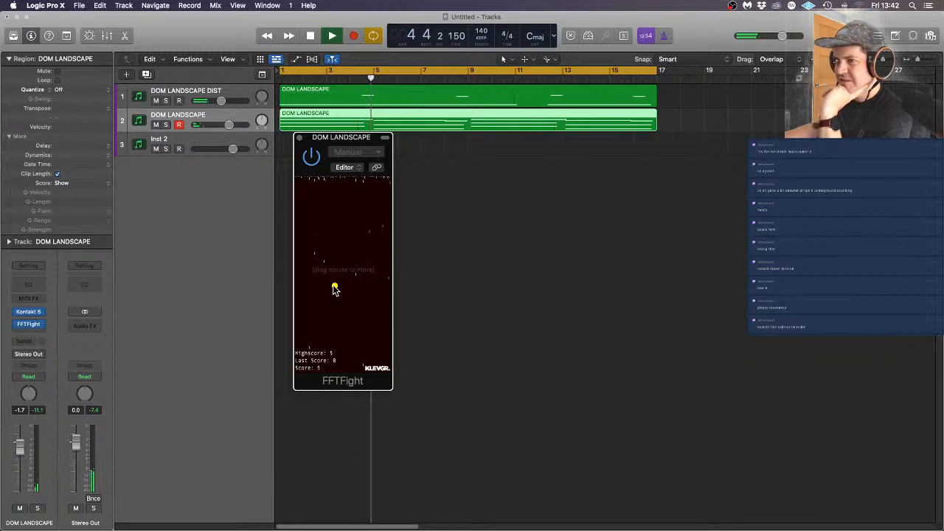
pyautogui.moveTo(338, 289)
pyautogui.mouseDown()
pyautogui.moveTo(347, 273)
pyautogui.moveTo(350, 297)
pyautogui.moveTo(336, 317)
pyautogui.moveTo(357, 306)
pyautogui.moveTo(325, 298)
pyautogui.moveTo(332, 284)
pyautogui.moveTo(353, 289)
pyautogui.moveTo(353, 279)
pyautogui.moveTo(331, 274)
pyautogui.moveTo(361, 252)
pyautogui.moveTo(314, 246)
pyautogui.moveTo(327, 263)
pyautogui.moveTo(352, 256)
pyautogui.moveTo(336, 244)
pyautogui.mouseUp()
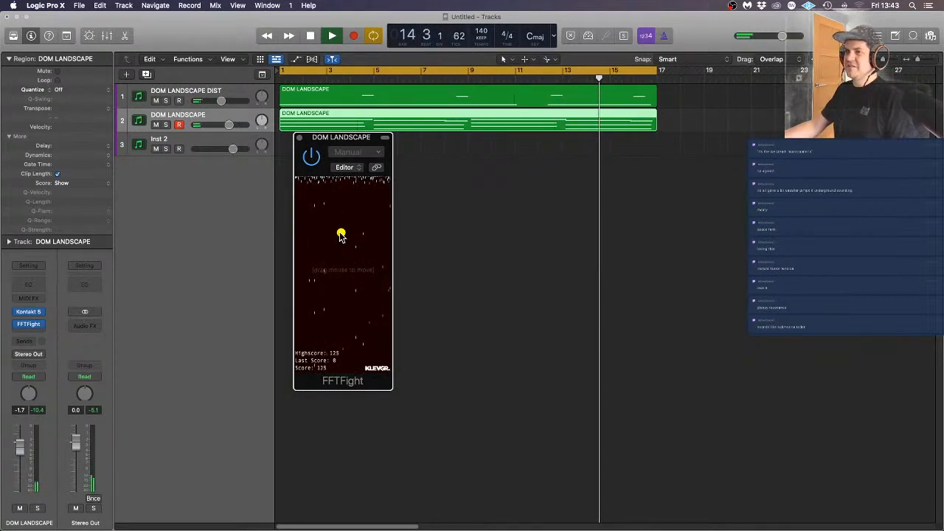
pyautogui.press('space')
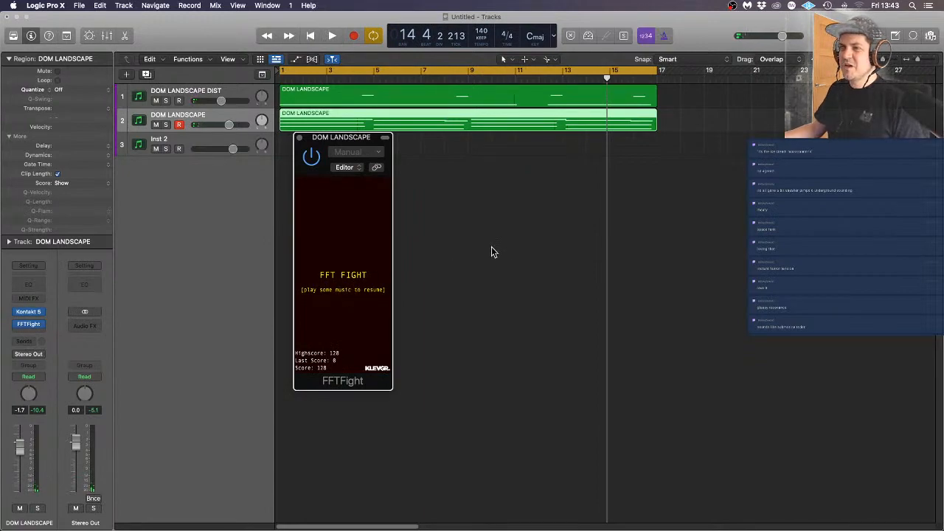
# Replace FFTFight on the DOM LANDSCAPE track with the FlappyMix game plug-in
pyautogui.click(42, 327)
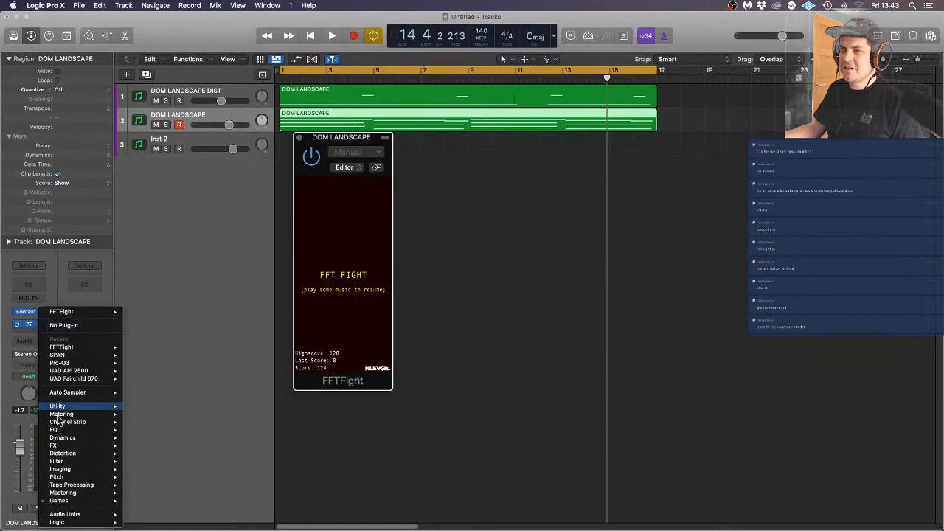
pyautogui.moveTo(112, 503)
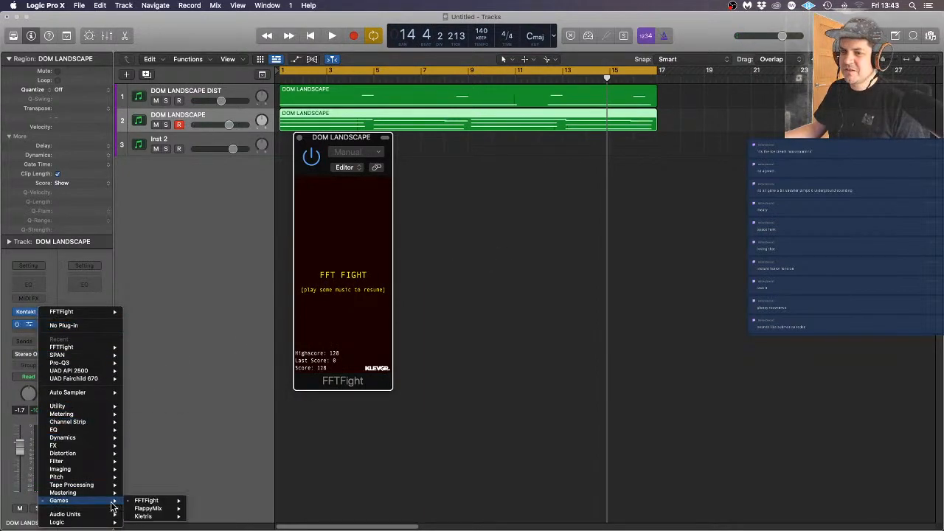
pyautogui.click(207, 513)
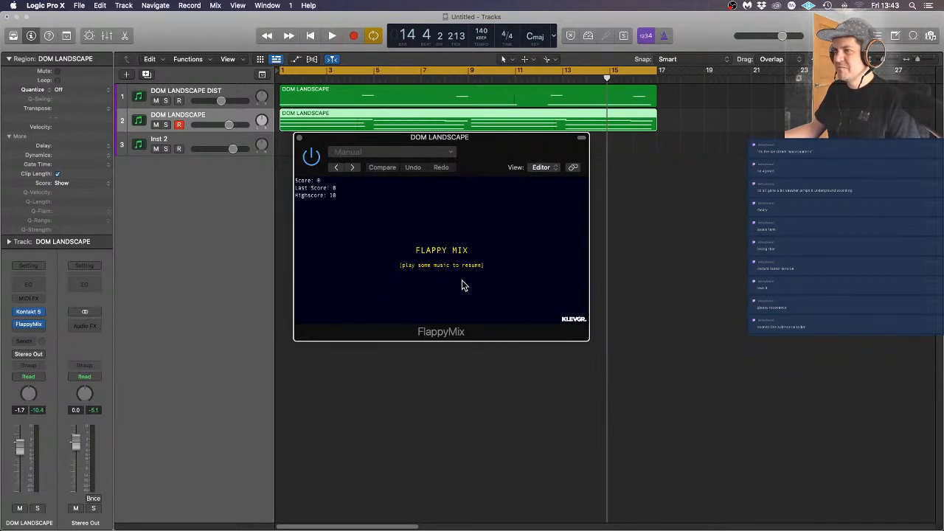
# Play the project from the start, keep the FlappyMix ball in the air with repeated thrusts, and stop playback
pyautogui.press('Return')
pyautogui.press('space')
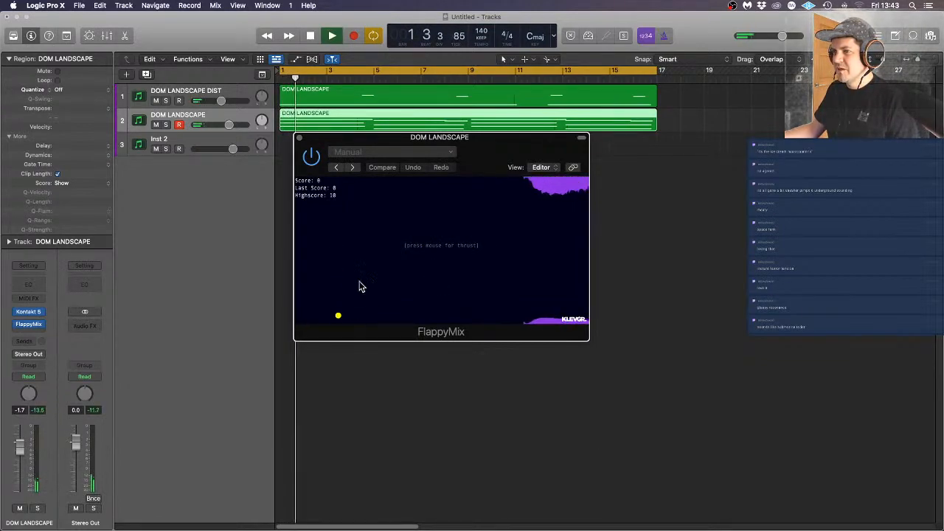
pyautogui.click(426, 276)
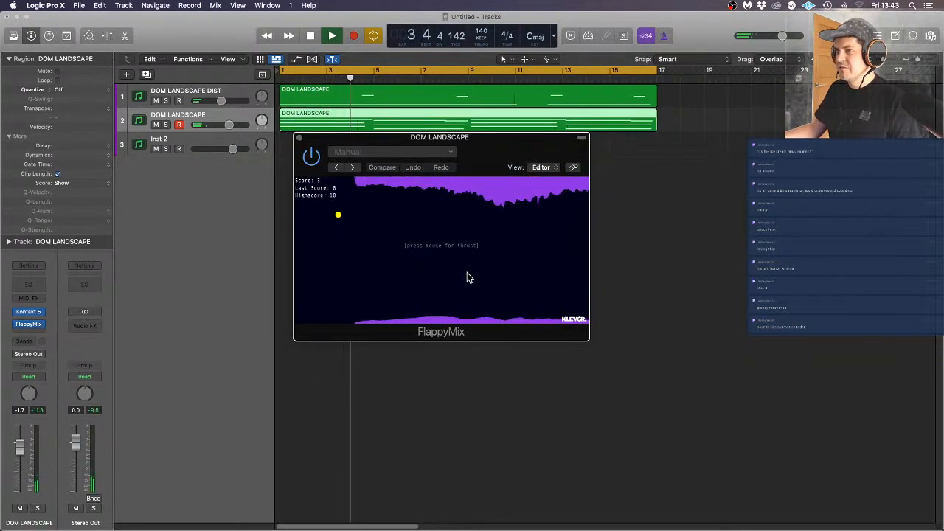
pyautogui.click(512, 260)
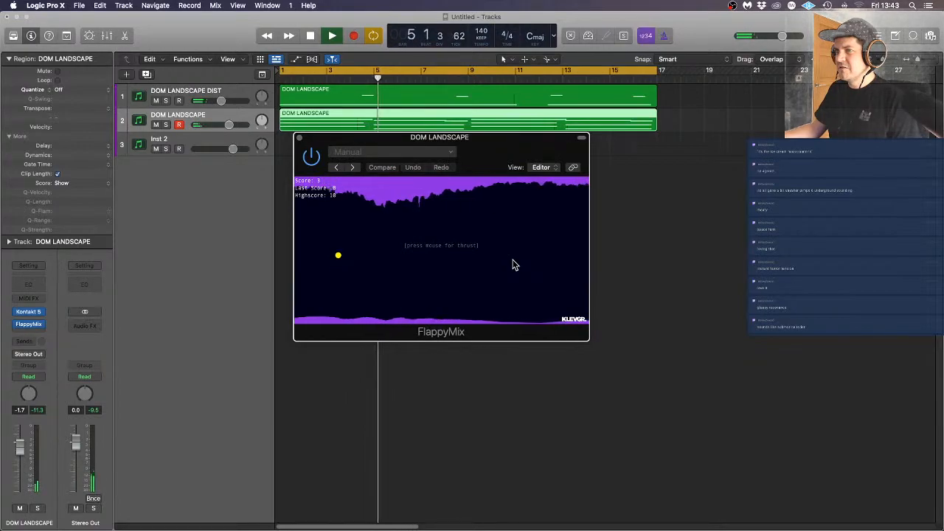
pyautogui.click(514, 265)
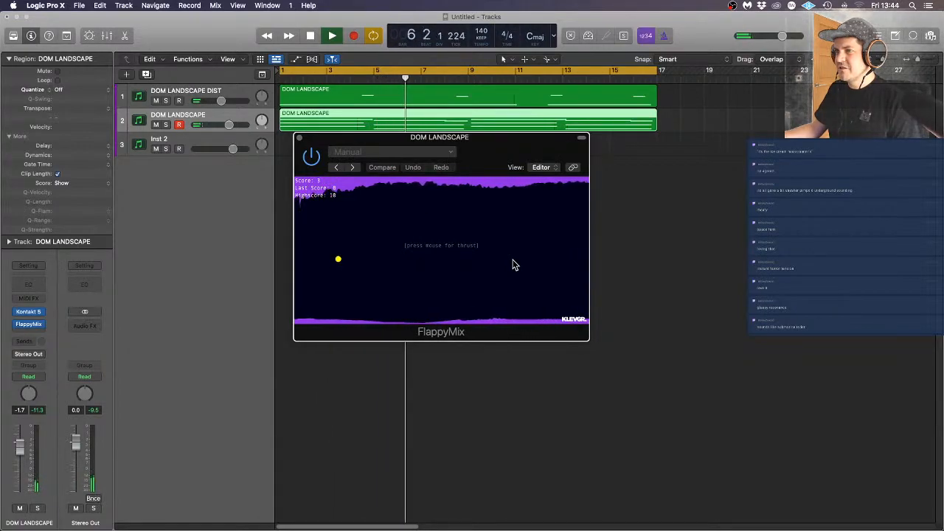
pyautogui.click(514, 264)
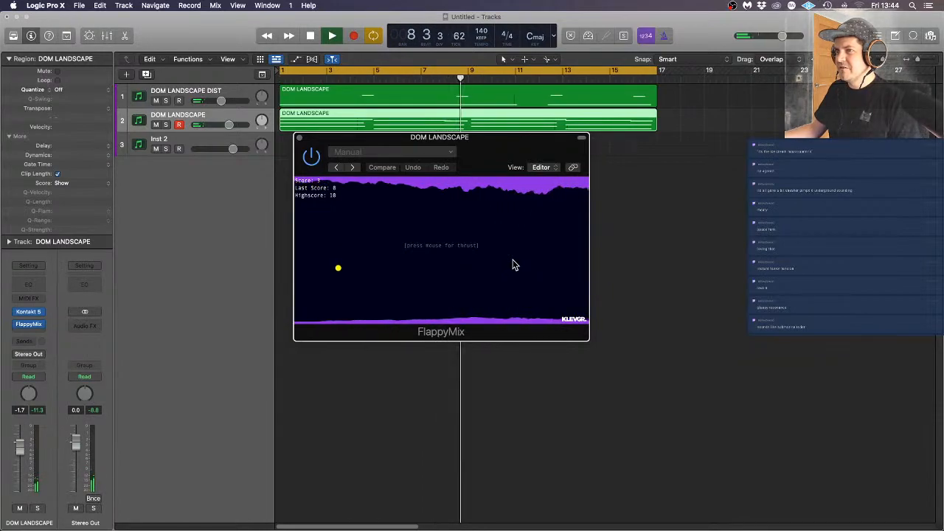
pyautogui.click(515, 265)
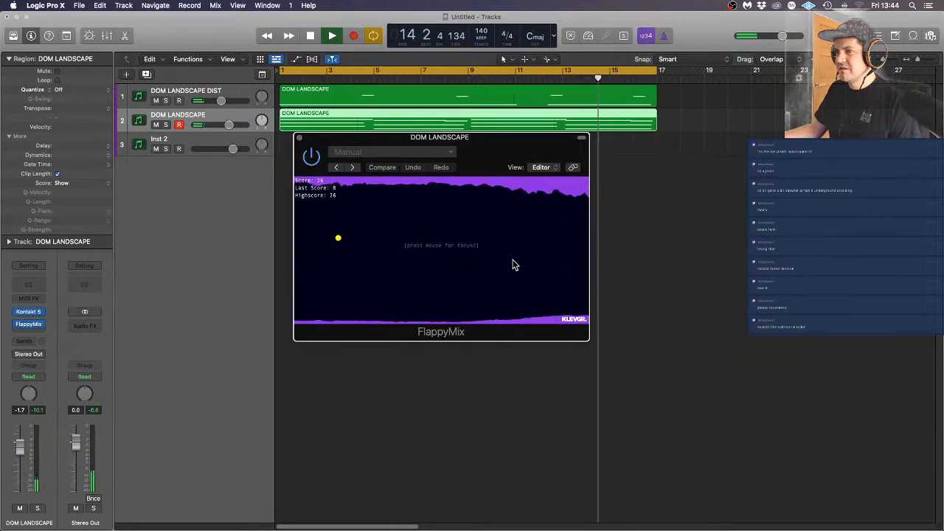
pyautogui.click(515, 265)
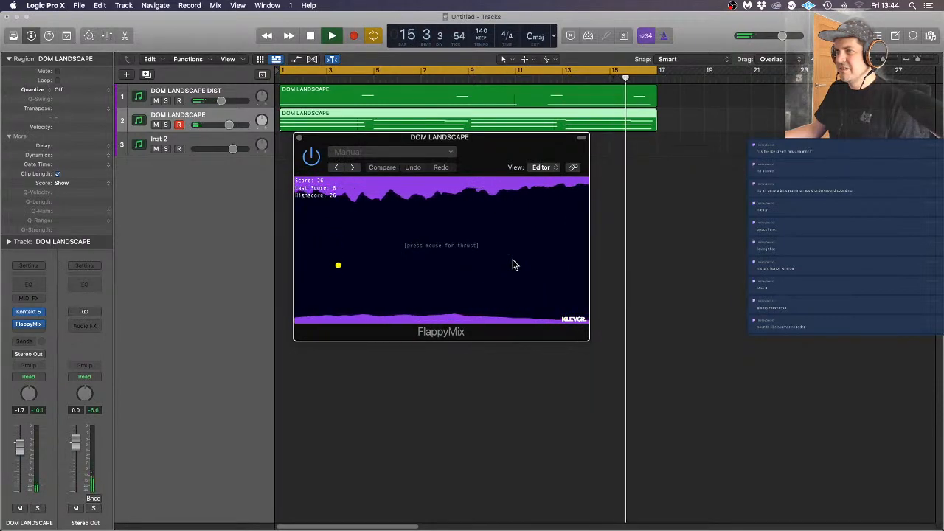
pyautogui.click(515, 265)
pyautogui.press('space')
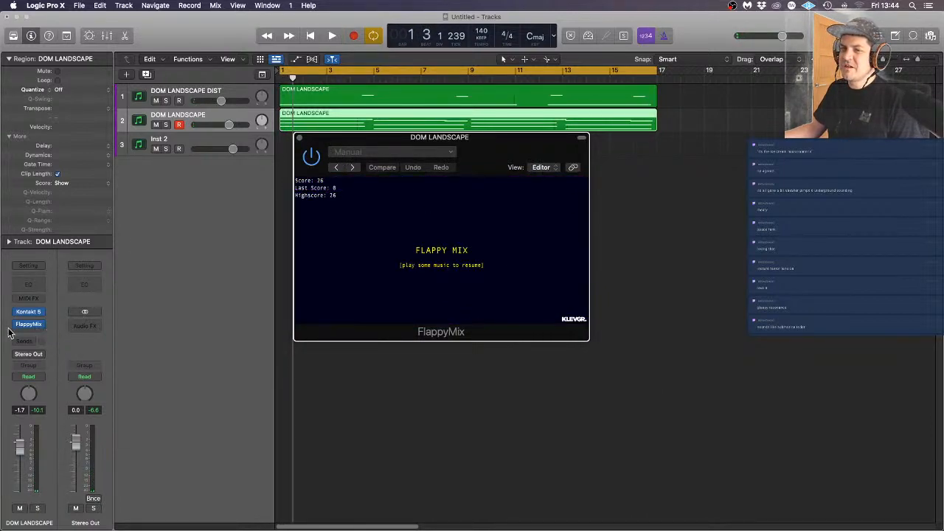
# Remove the FlappyMix plug-in from the DOM LANDSCAPE track and clear the region selection
pyautogui.click(42, 325)
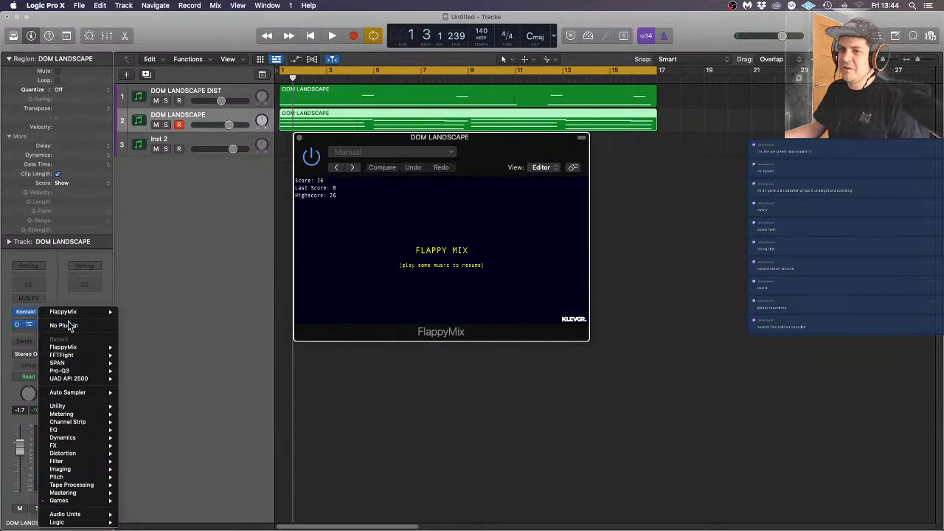
pyautogui.click(68, 325)
pyautogui.click(538, 406)
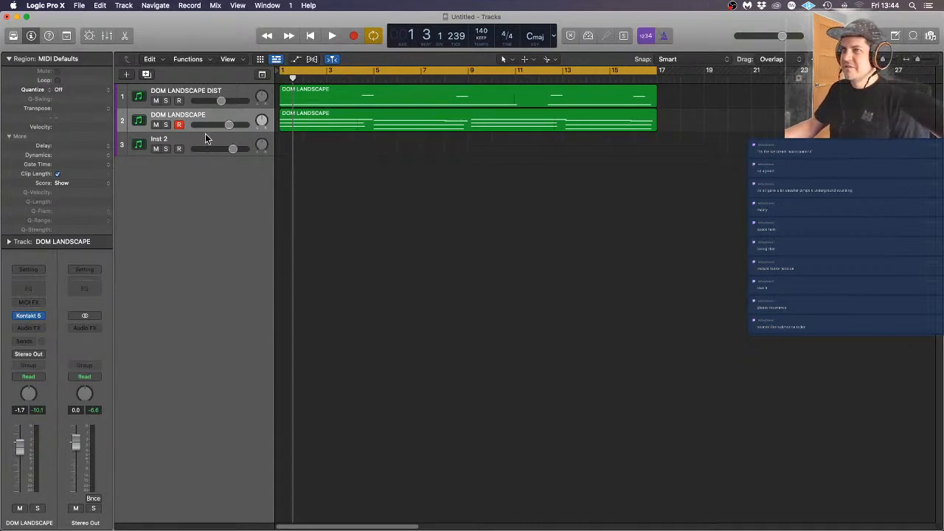
# Lower the DOM LANDSCAPE DIST and DOM LANDSCAPE track volumes together, bringing DOM LANDSCAPE to -8.5 dB
pyautogui.click(177, 143)
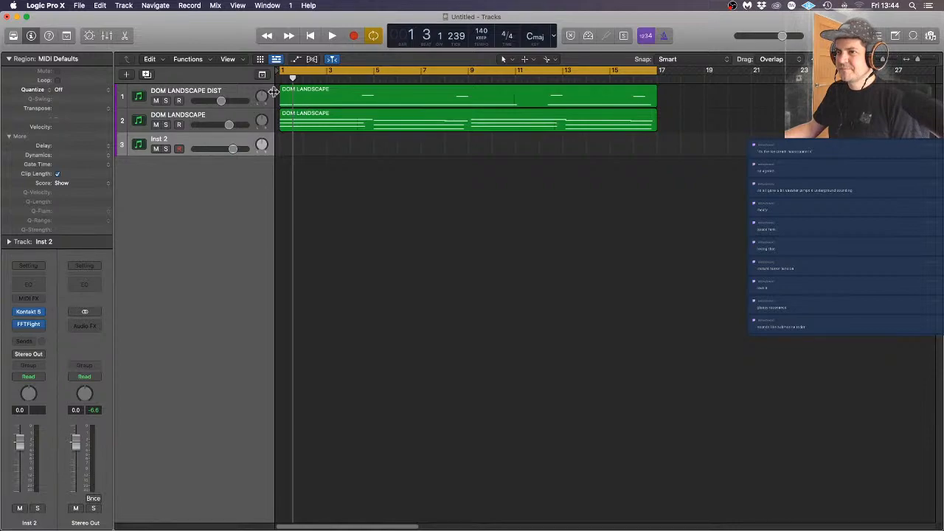
pyautogui.click(221, 115)
pyautogui.keyDown('shift'); pyautogui.click(221, 94); pyautogui.keyUp('shift')
pyautogui.moveTo(222, 102); pyautogui.dragTo(212, 101)
pyautogui.click(319, 194)
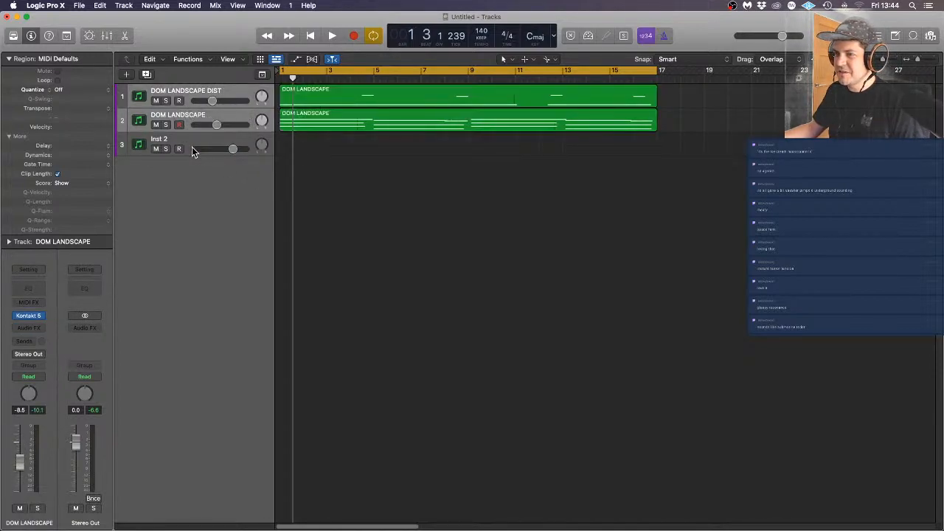
# Remove the FFTFight plug-in from the Inst 2 track
pyautogui.click(195, 138)
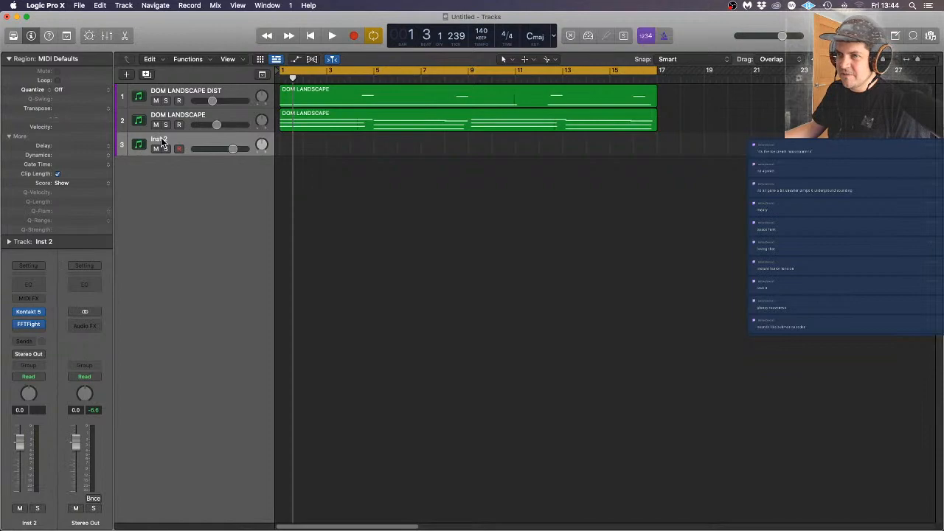
pyautogui.click(41, 326)
pyautogui.click(64, 325)
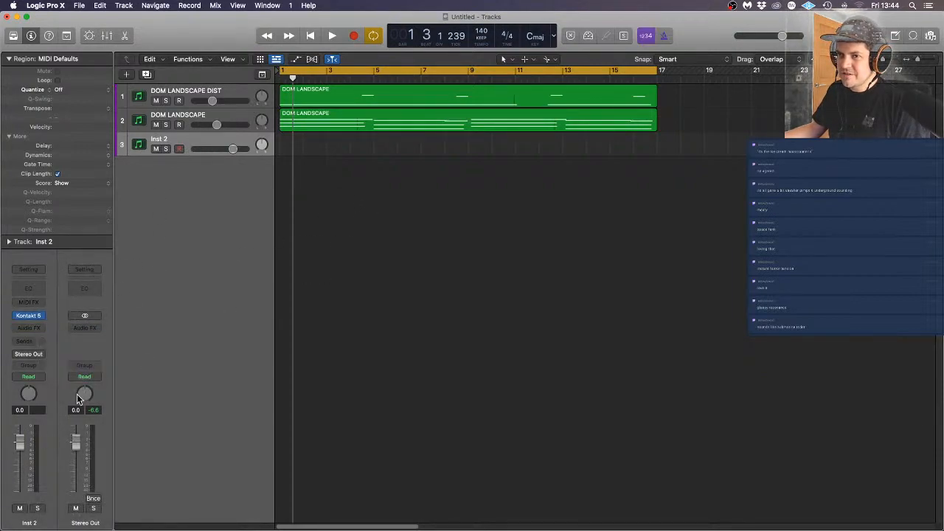
# Open Kontakt on the Inst 2 track and show the contents of the Speak&Spell folder in its file browser
pyautogui.click(31, 315)
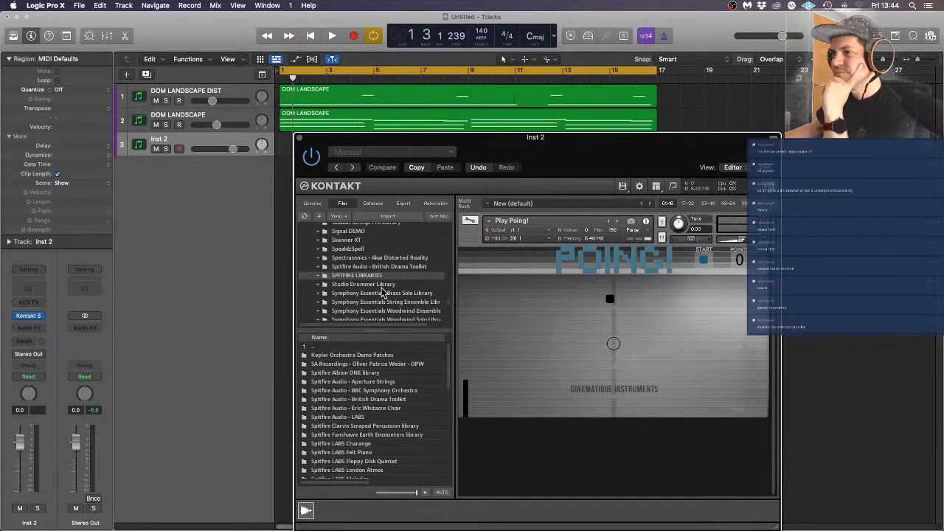
pyautogui.scroll(3, 382, 294)
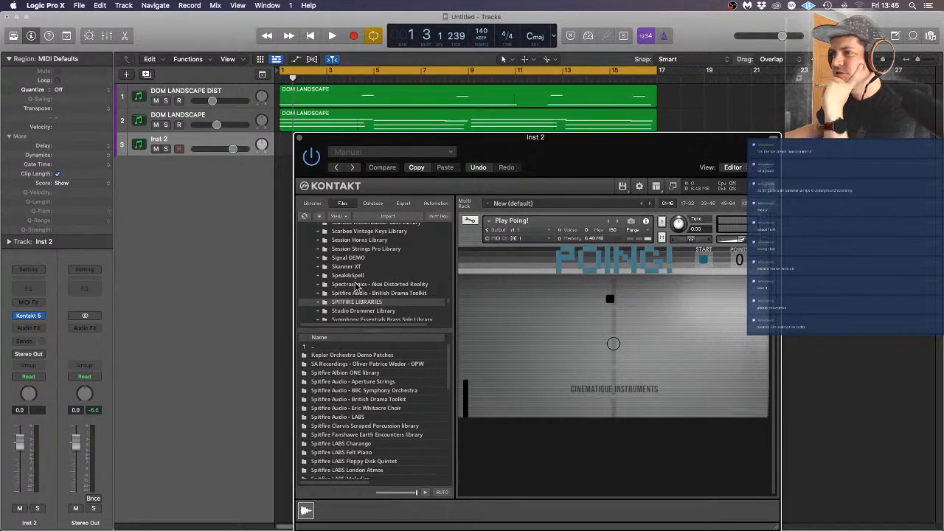
pyautogui.click(347, 276)
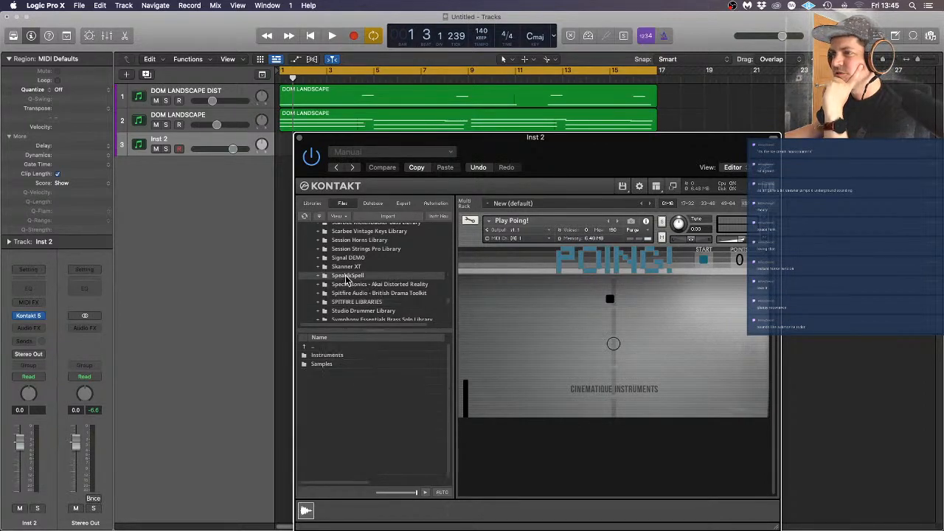
# Replace the Play Poing! instrument in Kontakt with Alphabet - Both Precise from the Speak&Spell Instruments folder
pyautogui.doubleClick(336, 356)
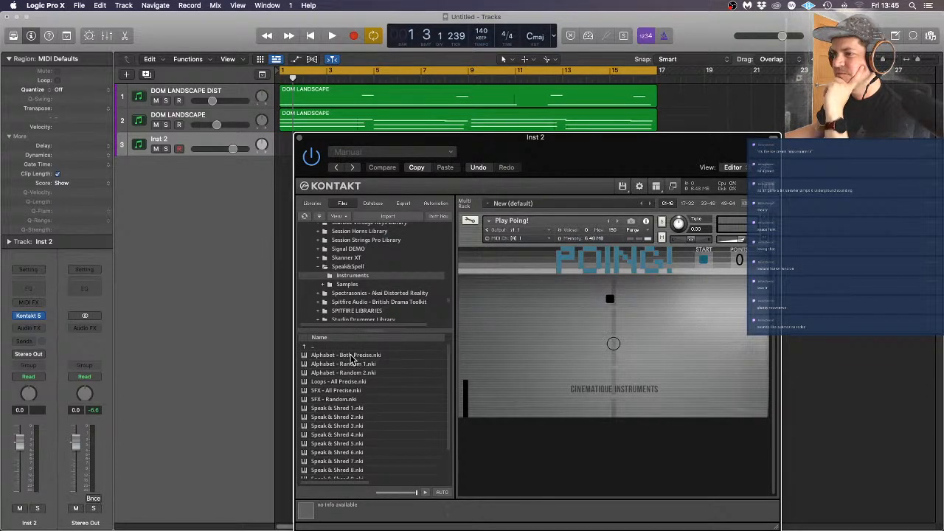
pyautogui.click(352, 359)
pyautogui.moveTo(352, 359); pyautogui.dragTo(582, 320)
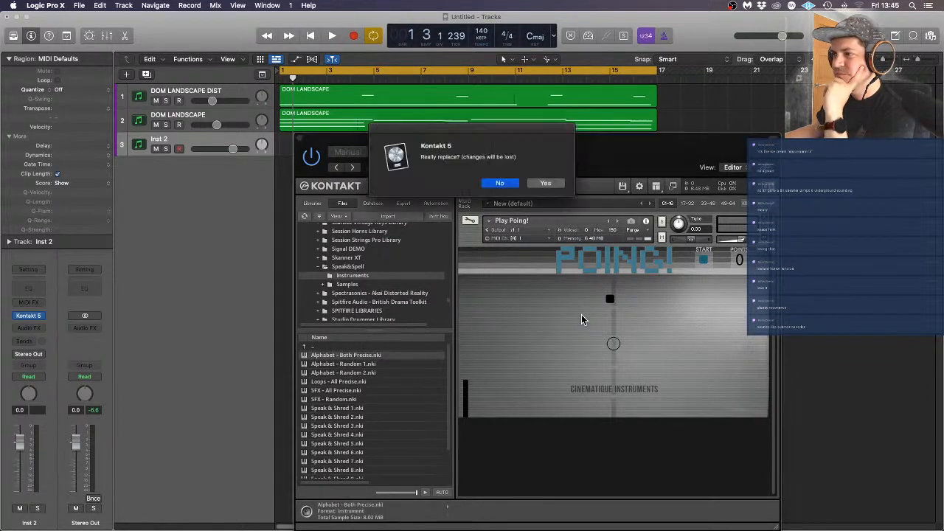
pyautogui.click(546, 183)
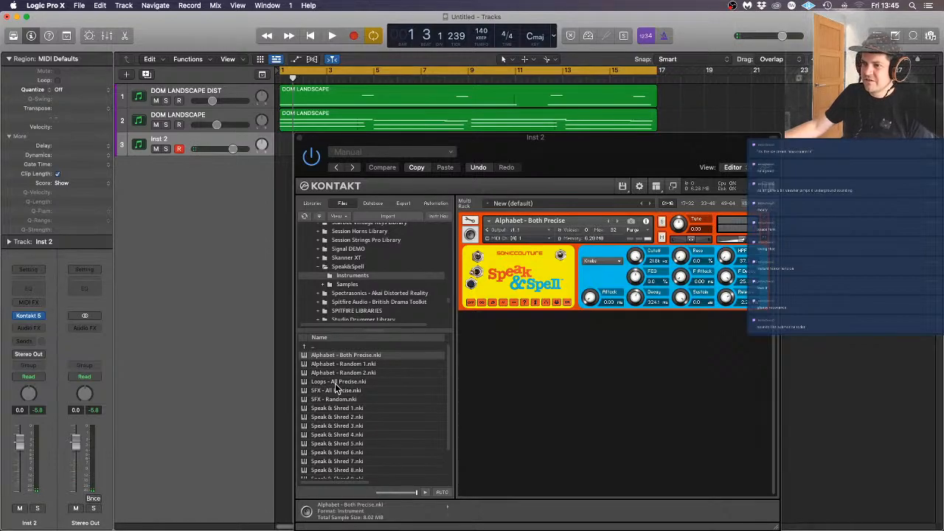
# Try out the Loops - All Precise and Words - All Precise patches in place of the loaded Speak&Spell instrument
pyautogui.moveTo(345, 380); pyautogui.dragTo(548, 270)
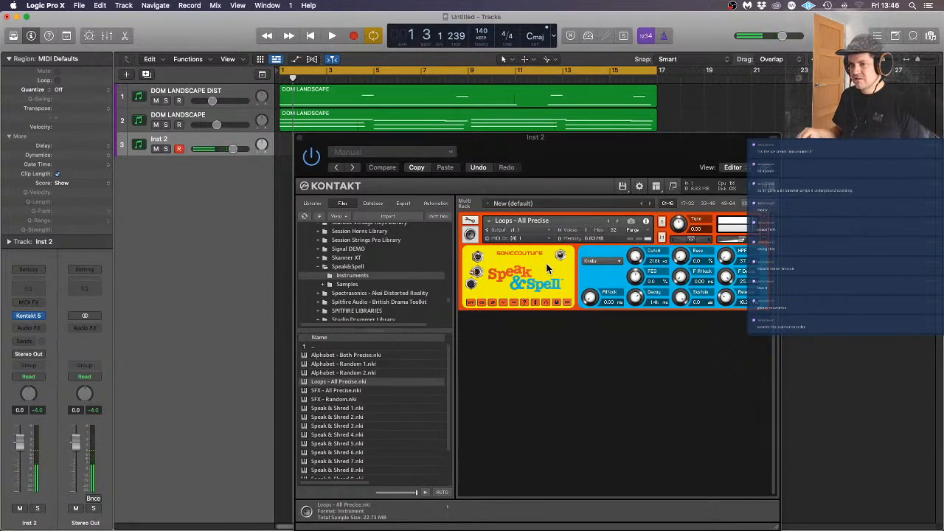
pyautogui.scroll(-3, 397, 410)
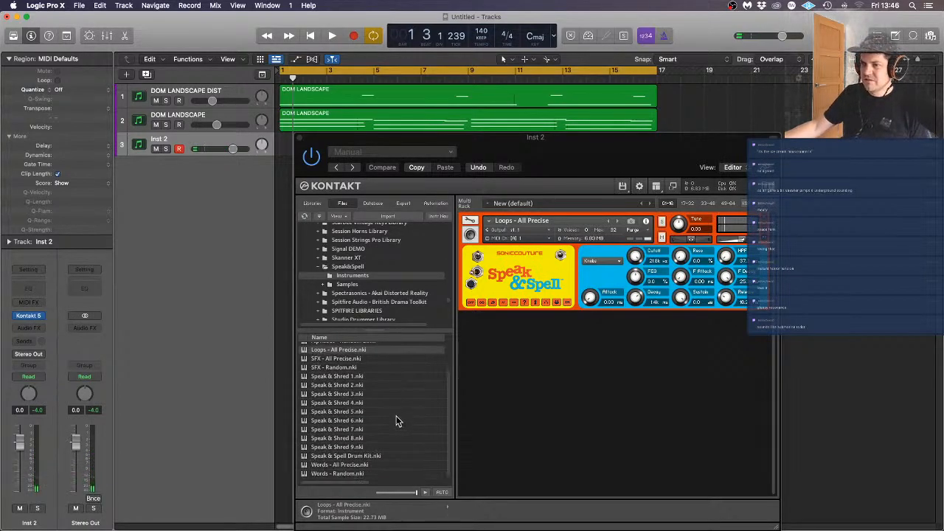
pyautogui.doubleClick(368, 466)
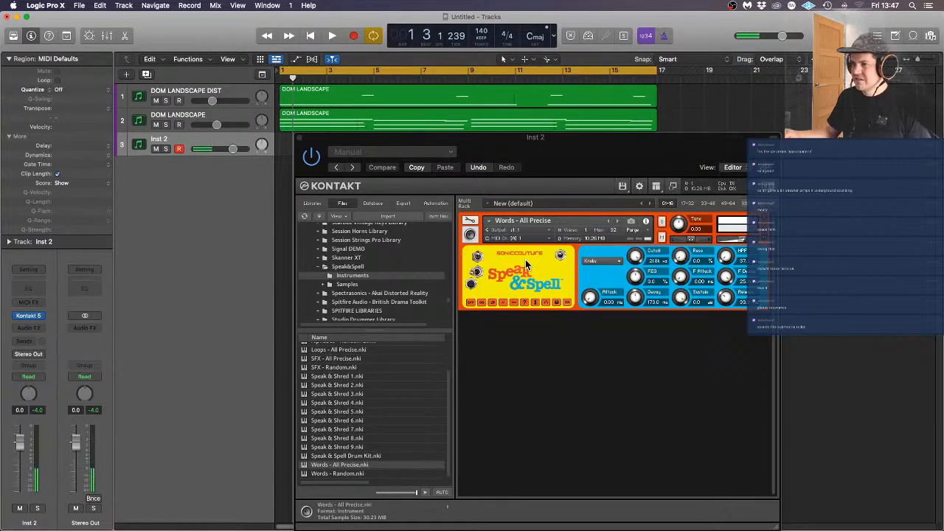
# Load the Speak & Spell Drum Kit patch in Kontakt and record a part across the 16-bar cycle on Inst 2
pyautogui.click(350, 458)
pyautogui.moveTo(348, 456); pyautogui.dragTo(568, 274)
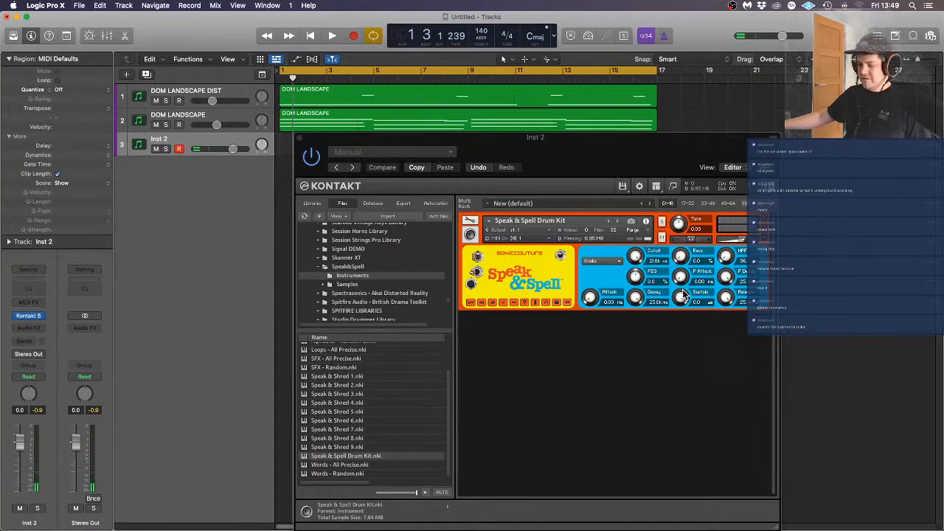
pyautogui.press('r')
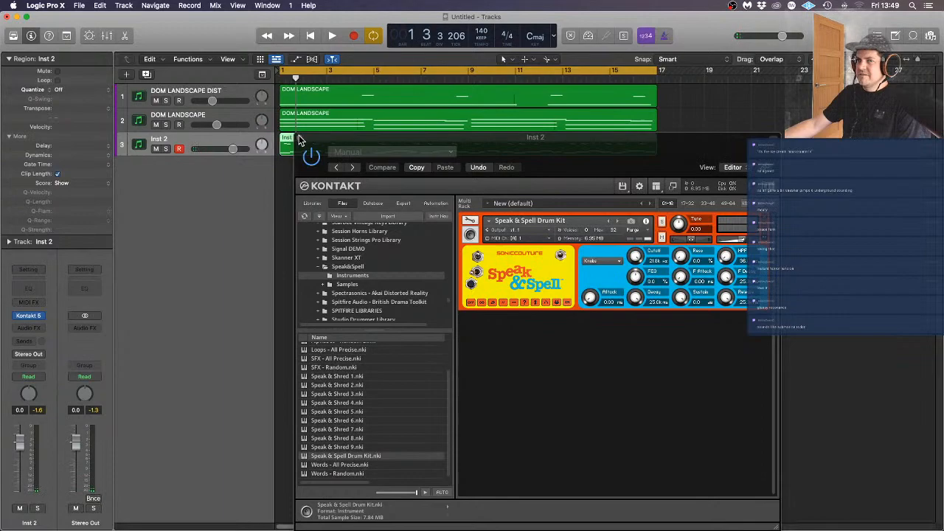
# Close the Kontakt window and open the recorded Inst 2 region in the Piano Roll
pyautogui.click(289, 139)
pyautogui.click(424, 209)
pyautogui.click(423, 155)
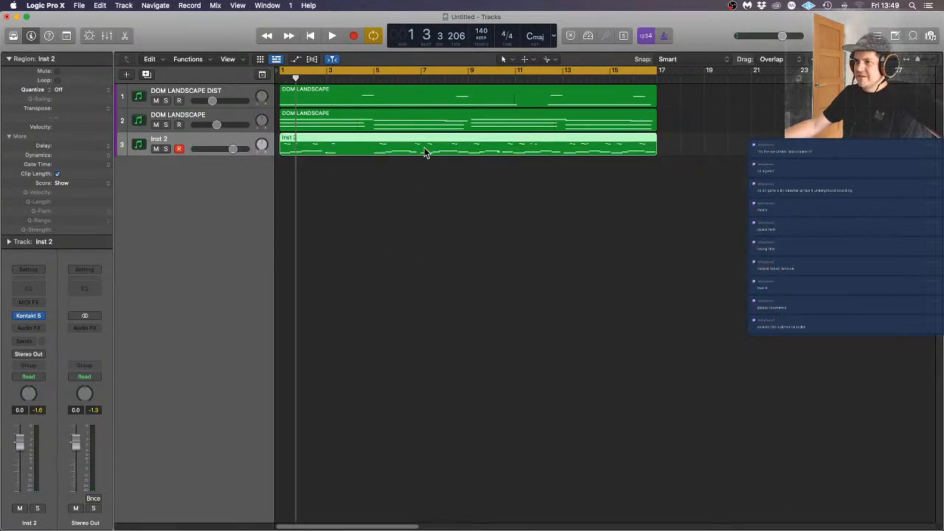
pyautogui.doubleClick(441, 153)
# Start saving the project and choose the PERSONAL folder inside Logic as its location
pyautogui.press('super+s')
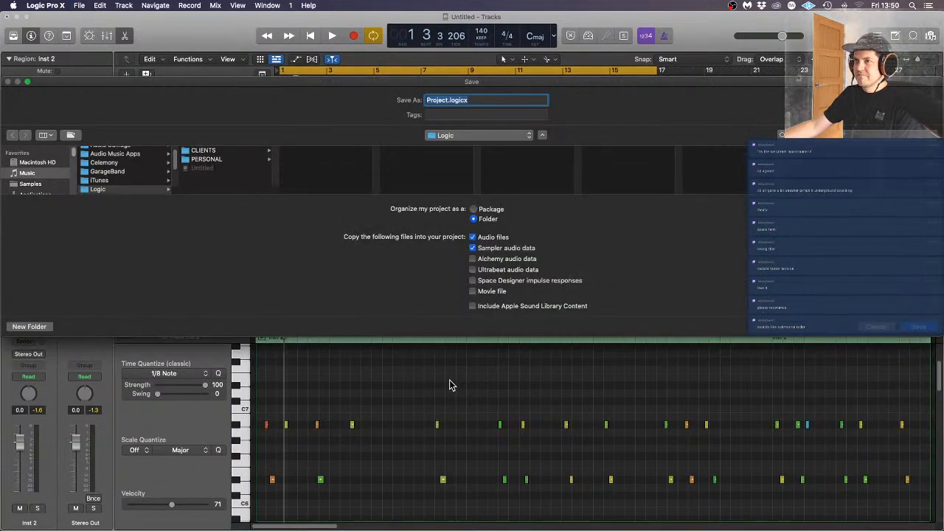
pyautogui.click(226, 150)
pyautogui.click(221, 160)
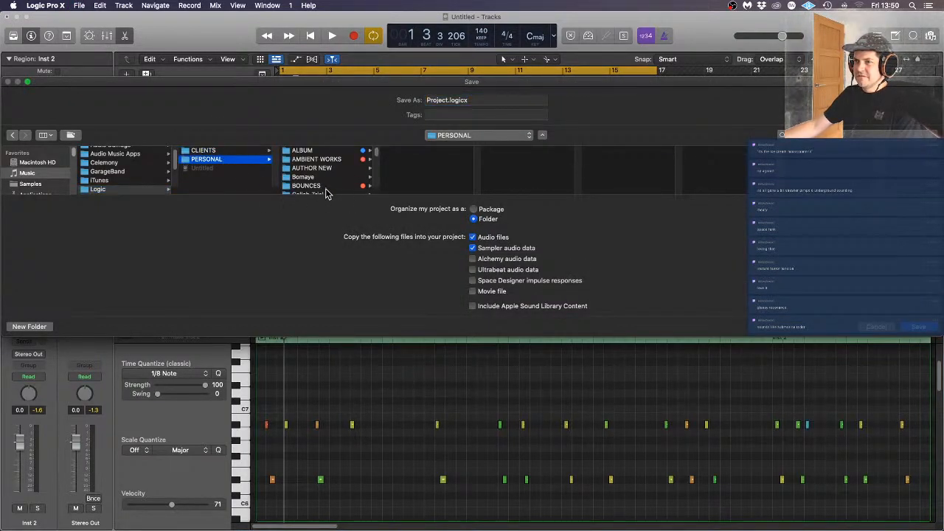
pyautogui.scroll(-5, 327, 182)
pyautogui.scroll(3, 327, 182)
pyautogui.scroll(-3, 327, 181)
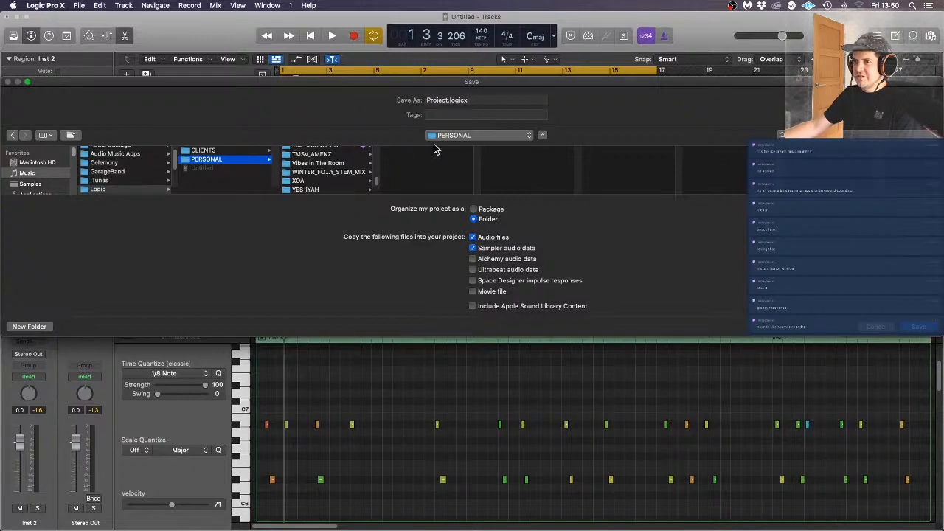
# Name the project SpeakNSpell and save it
pyautogui.doubleClick(442, 99)
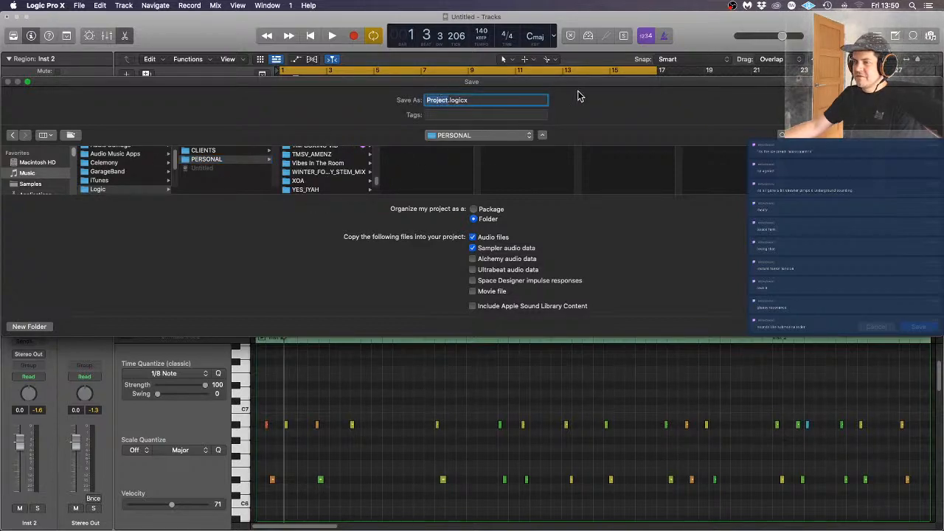
pyautogui.write('SPac')
pyautogui.press('BackSpace')
pyautogui.press('BackSpace')
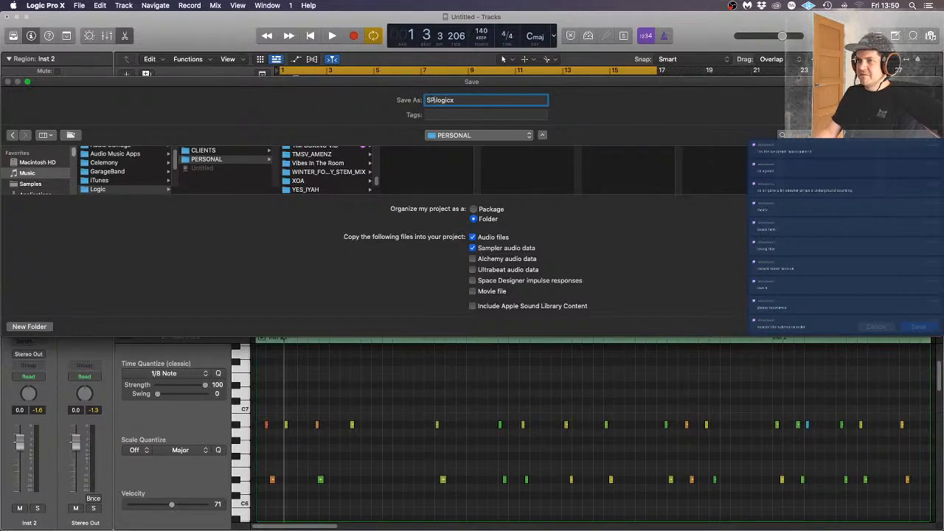
pyautogui.press('BackSpace')
pyautogui.write('peak')
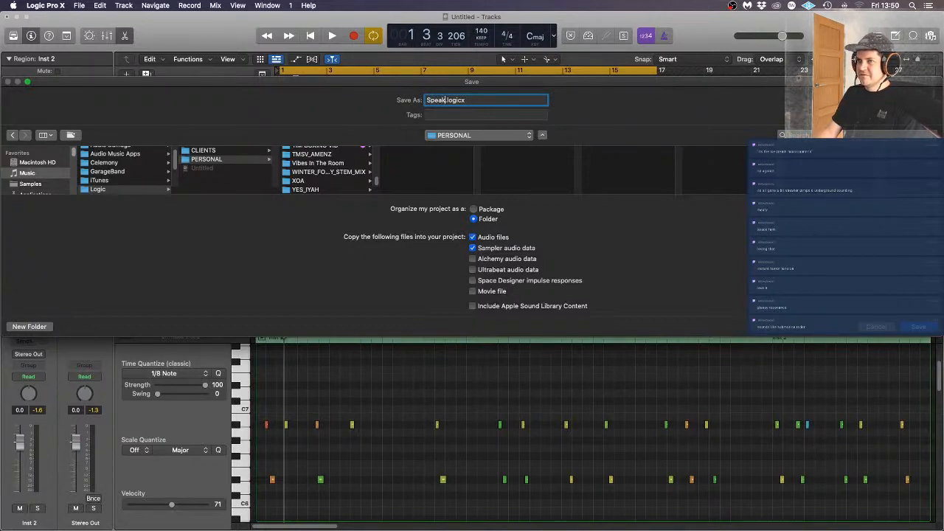
pyautogui.write('NSp')
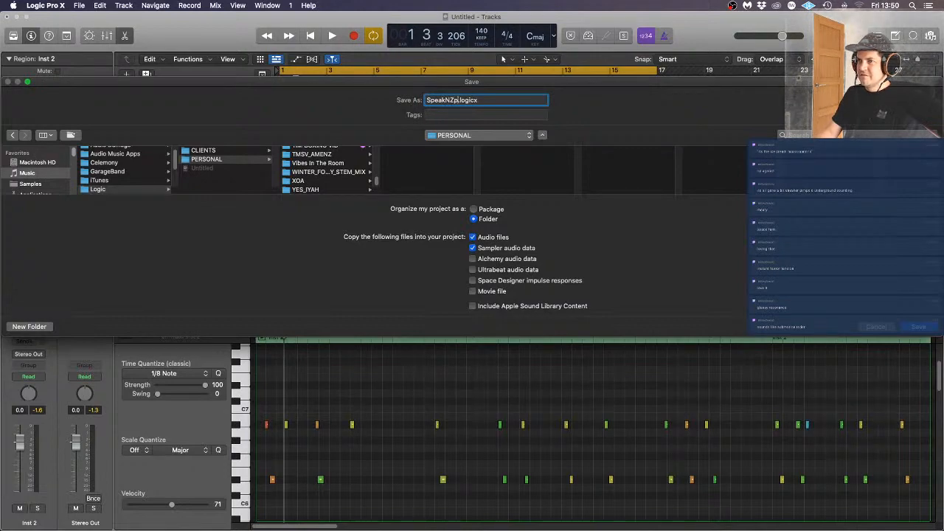
pyautogui.write('ell')
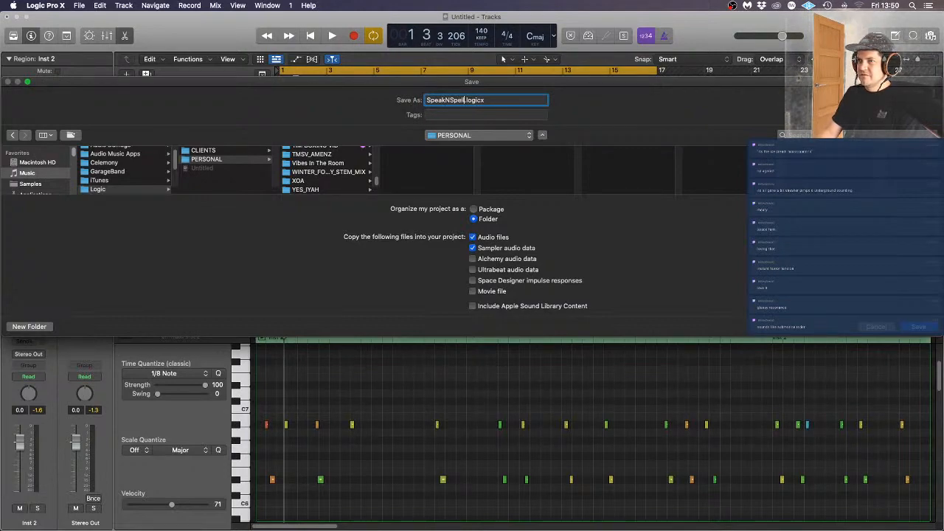
pyautogui.press('Return')
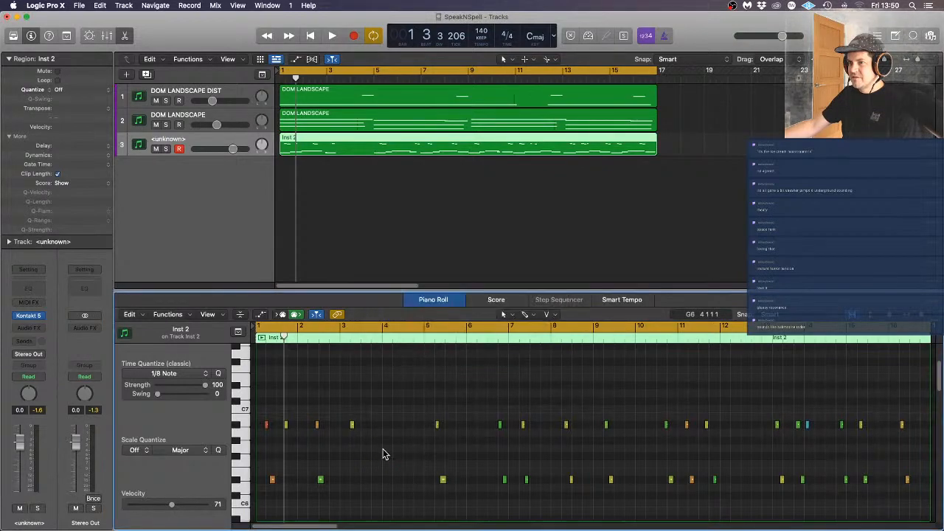
pyautogui.press('super+s')
# Quantize all notes of the Inst 2 region to 1/8 notes and play the result
pyautogui.press('super+a')
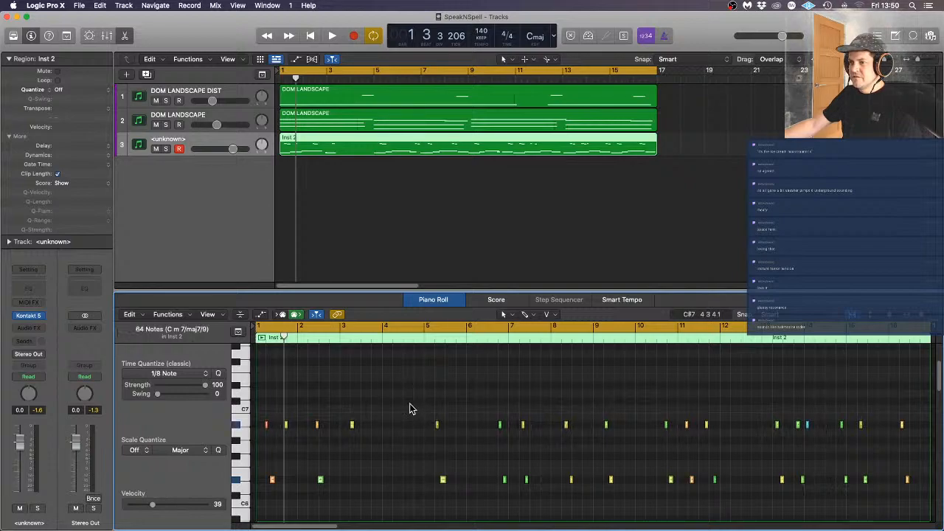
pyautogui.press('q')
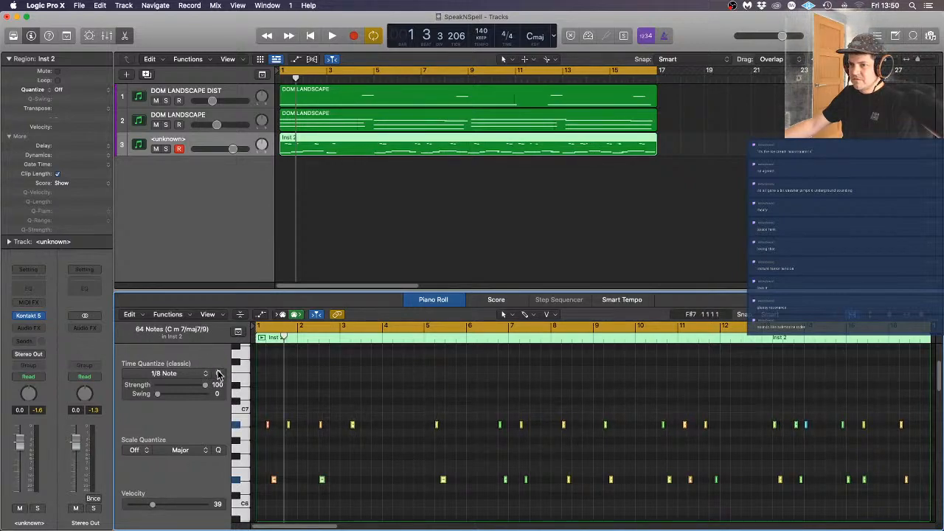
pyautogui.hotkey('ctrl', 'alt', 'Up')
pyautogui.press('space')
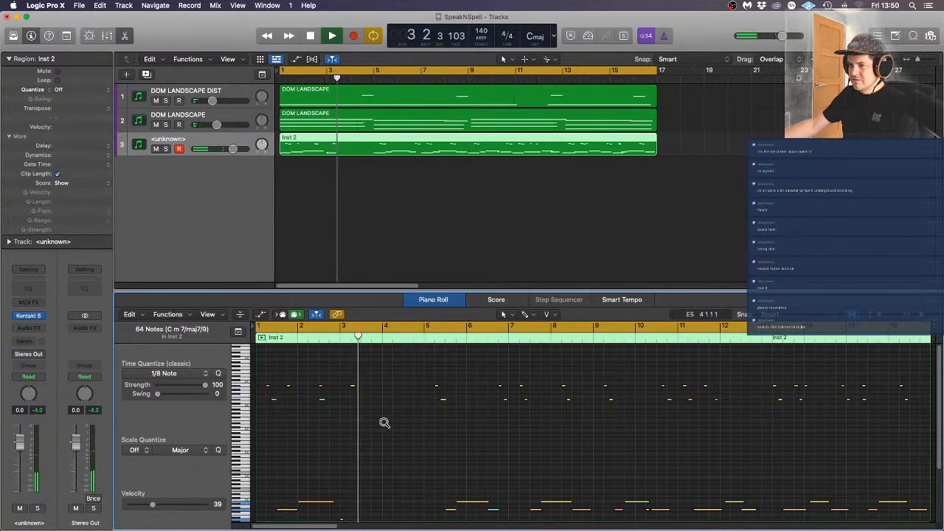
# Select all low notes on the middle pitch row of the Inst 2 region and stop playback
pyautogui.scroll(-5, 408, 417)
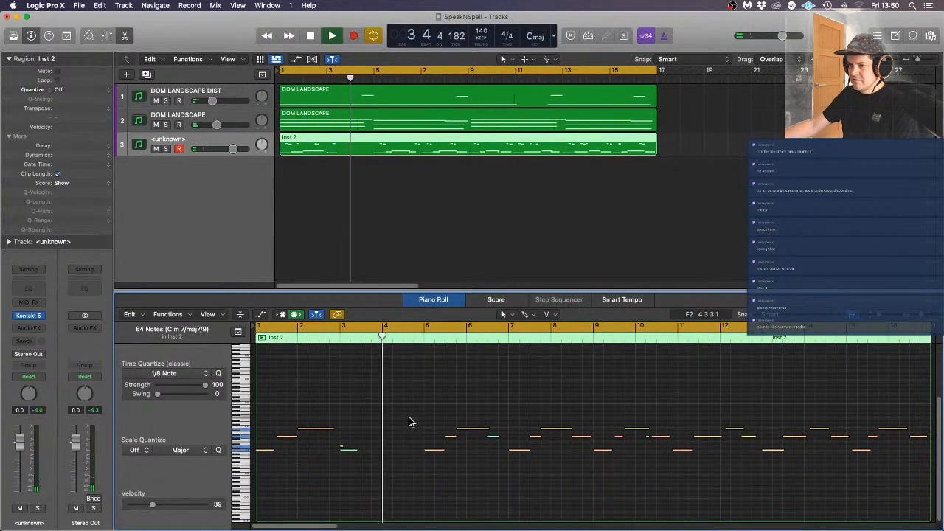
pyautogui.click(281, 444)
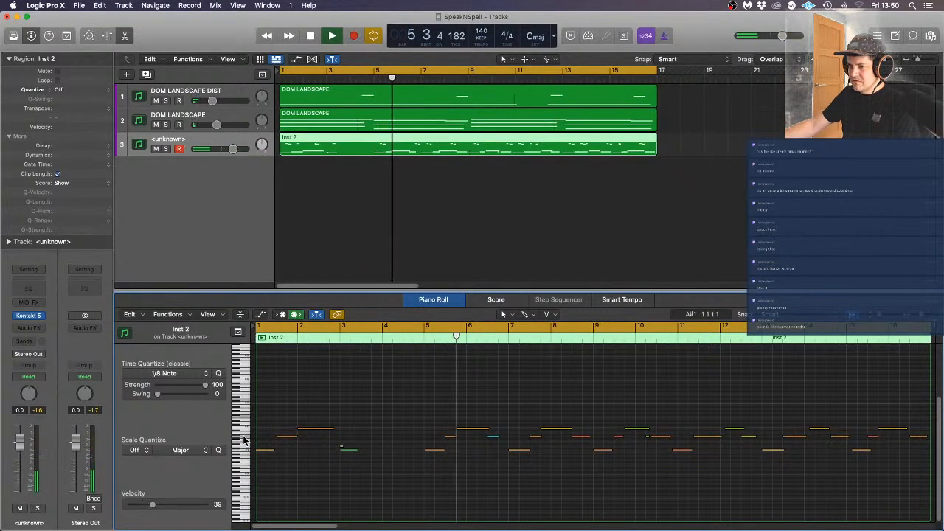
pyautogui.click(243, 438)
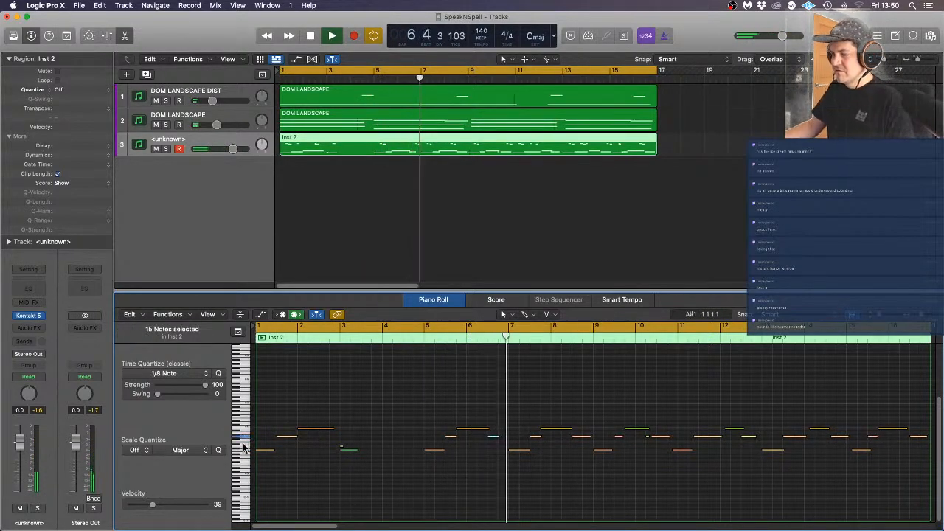
pyautogui.press('space')
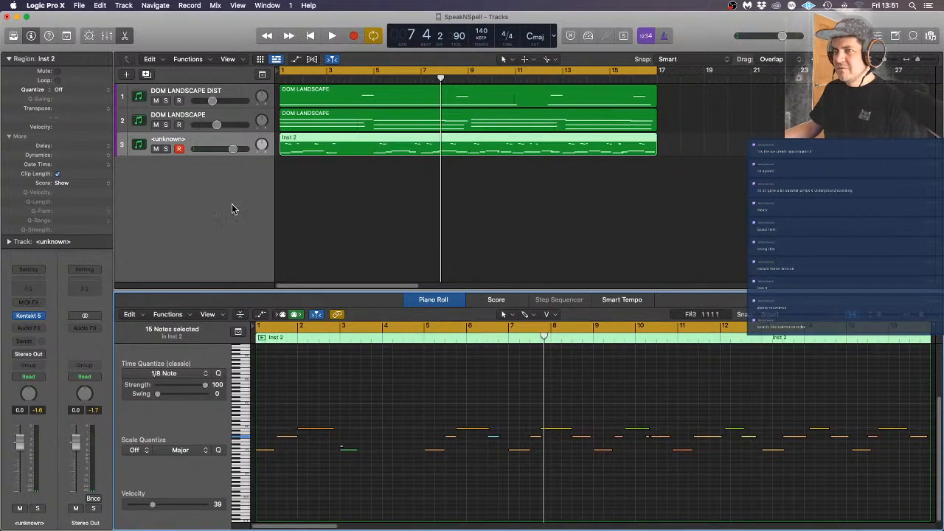
# Delete all notes in the Inst 2 region and remove the emptied region from the third track
pyautogui.click(336, 393)
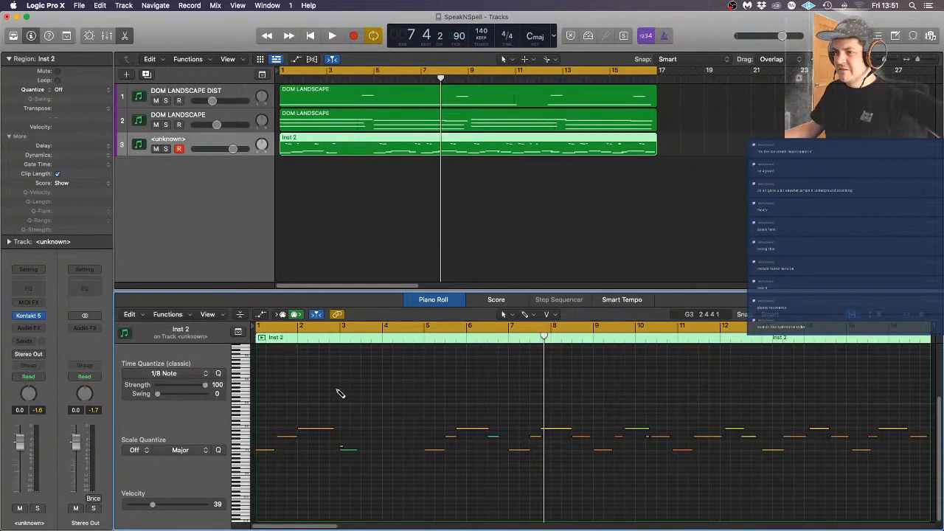
pyautogui.press('super+a')
pyautogui.press('Delete')
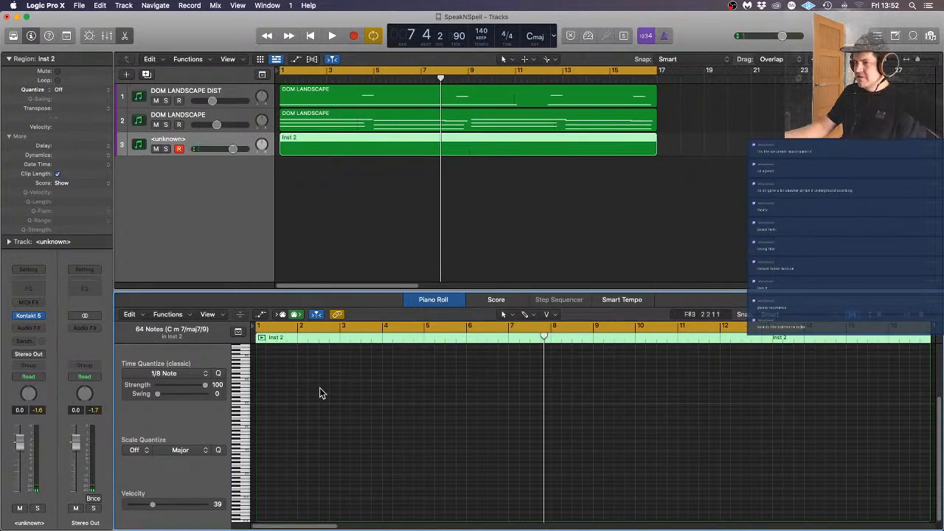
pyautogui.click(525, 137)
pyautogui.press('Delete')
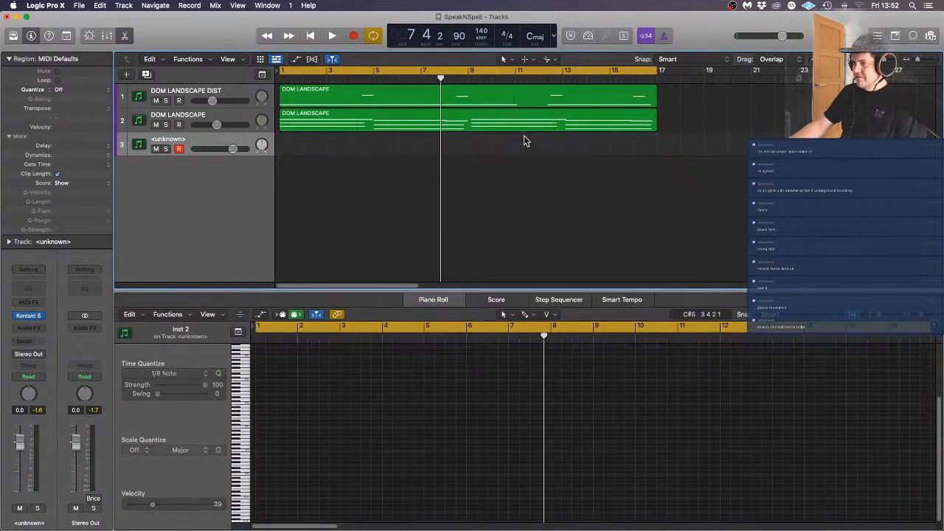
# Record a new four-bar drum kit part on the third track and quantize all its notes to 1/8 notes
pyautogui.press('r')
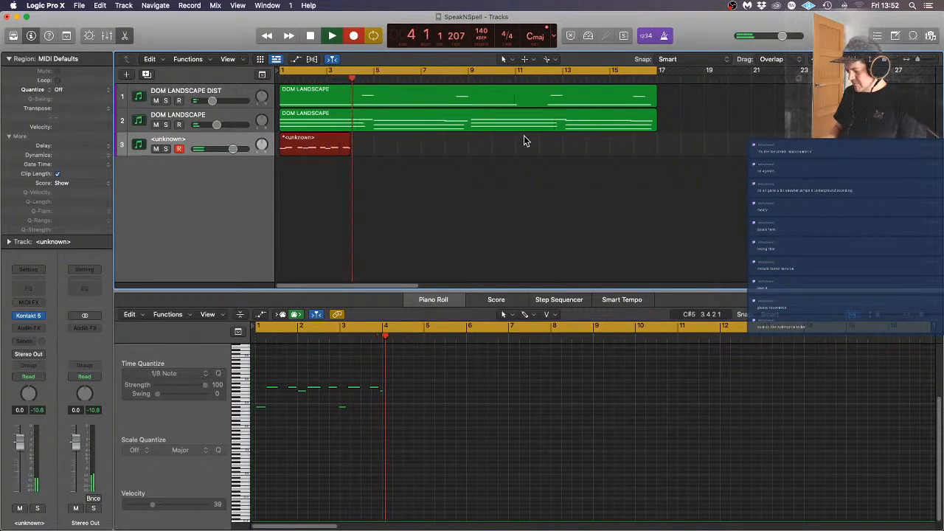
pyautogui.press('space')
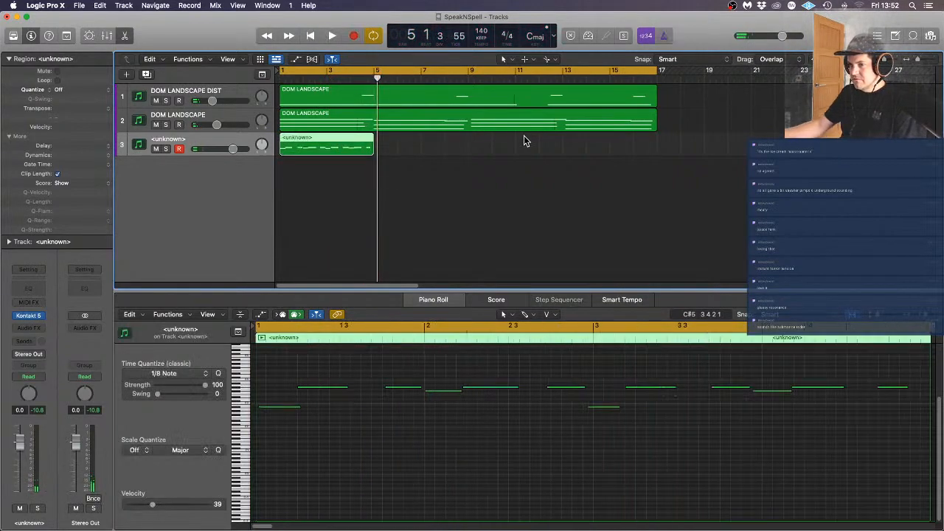
pyautogui.click(496, 446)
pyautogui.press('super+a')
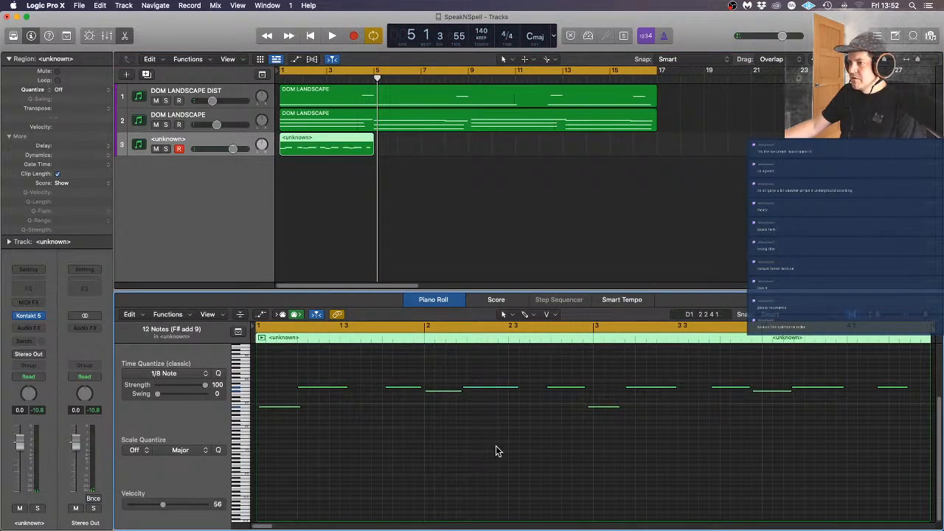
pyautogui.click(218, 374)
pyautogui.click(598, 472)
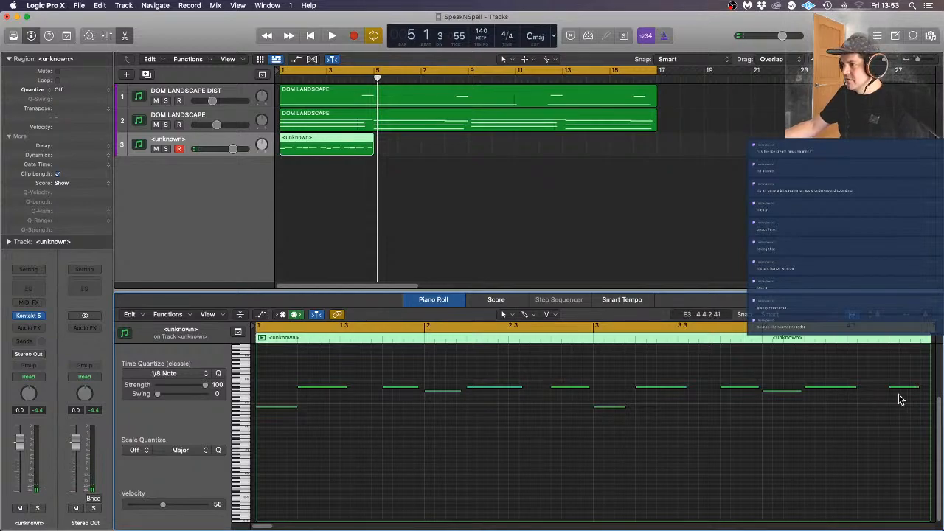
# Move the last note of the new region down in pitch, play the part and close the Kontakt window
pyautogui.moveTo(897, 389)
pyautogui.mouseDown()
pyautogui.moveTo(923, 390)
pyautogui.moveTo(896, 403)
pyautogui.mouseUp()
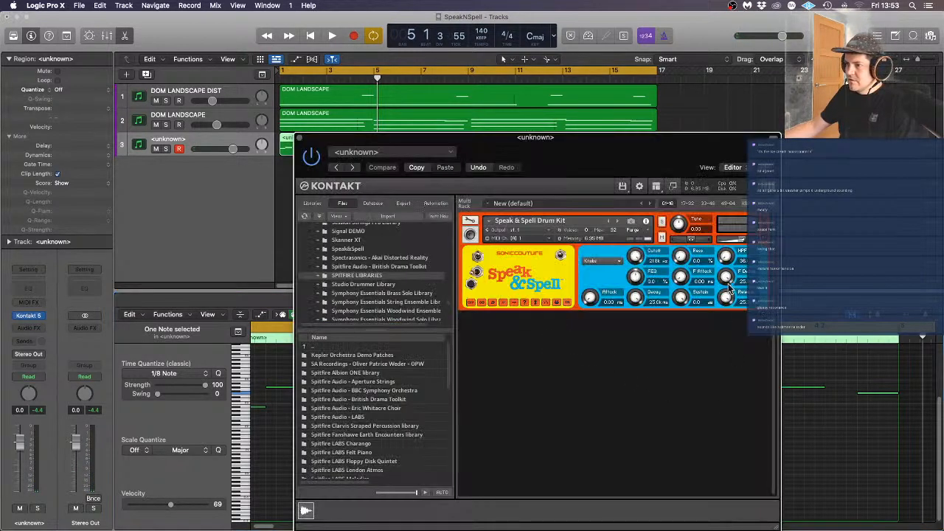
pyautogui.moveTo(738, 354); pyautogui.dragTo(739, 355)
pyautogui.press('space')
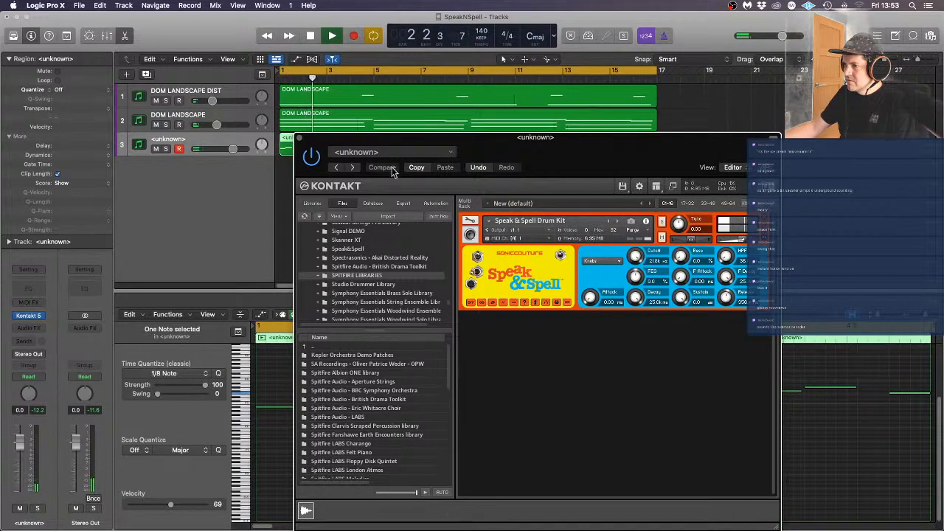
pyautogui.click(300, 138)
pyautogui.click(436, 452)
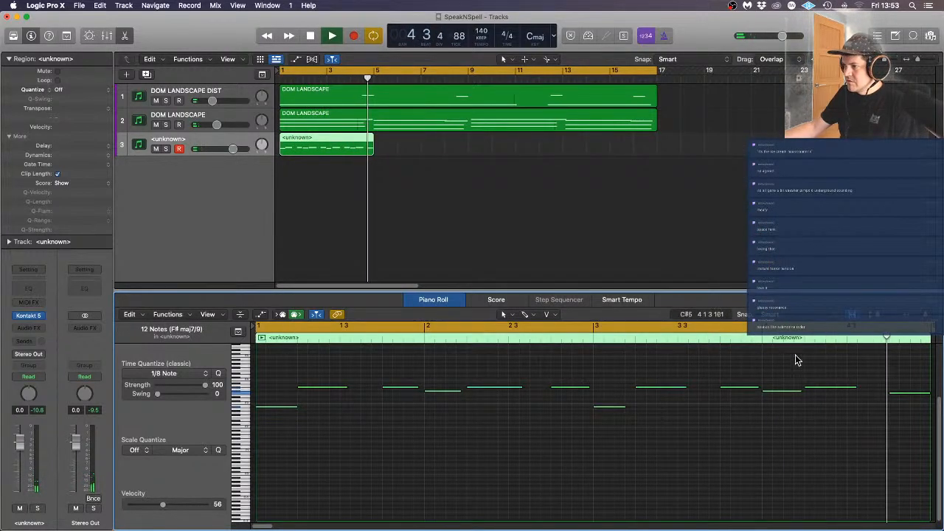
# Lengthen the region's last note by moving its start earlier, and select the eleven notes before it
pyautogui.moveTo(892, 392); pyautogui.dragTo(179, 474)
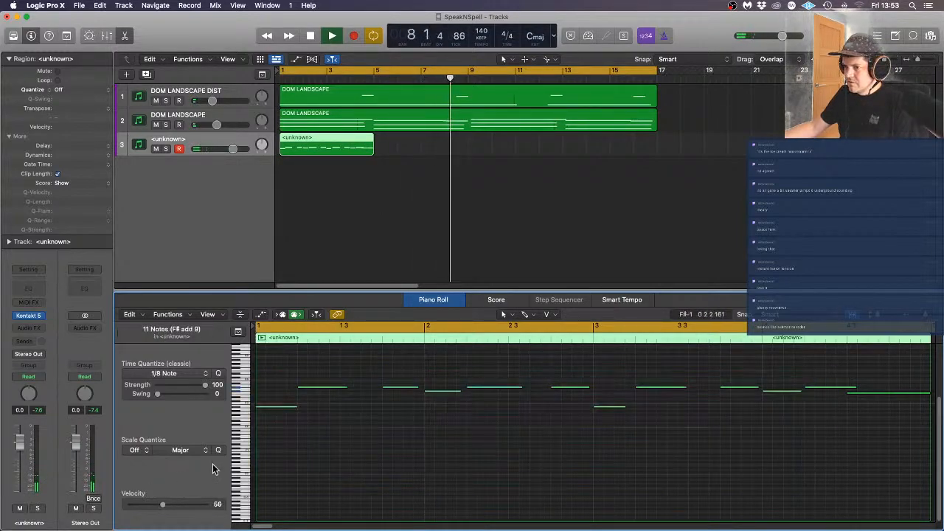
pyautogui.rightClick(276, 407)
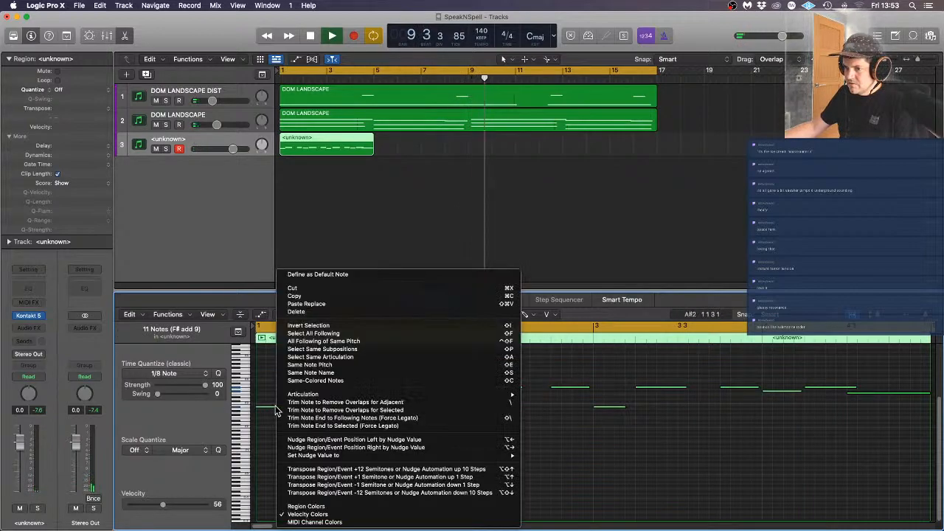
pyautogui.click(396, 448)
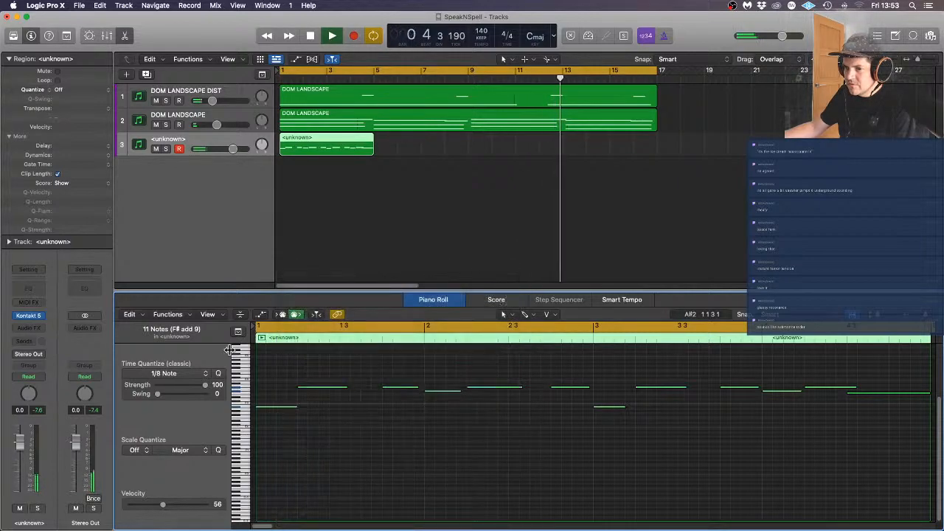
# Apply the Fixed Note Length MIDI transform of 0 0 1 0 to the selected notes, close its window and stop playback
pyautogui.click(174, 315)
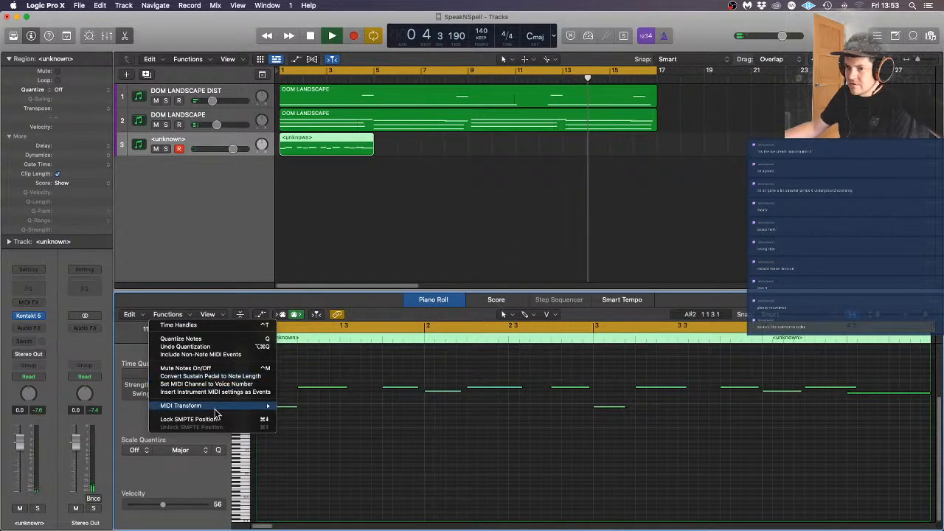
pyautogui.moveTo(251, 406)
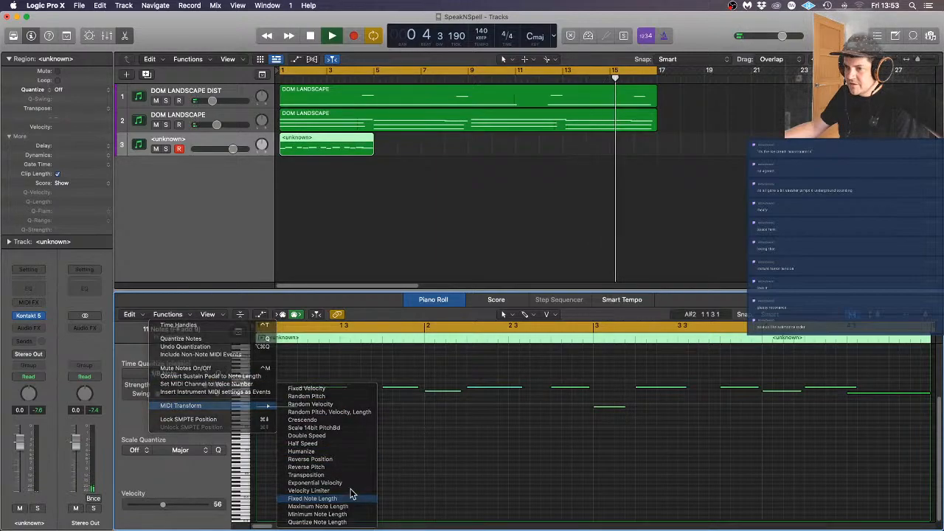
pyautogui.click(313, 499)
pyautogui.click(537, 397)
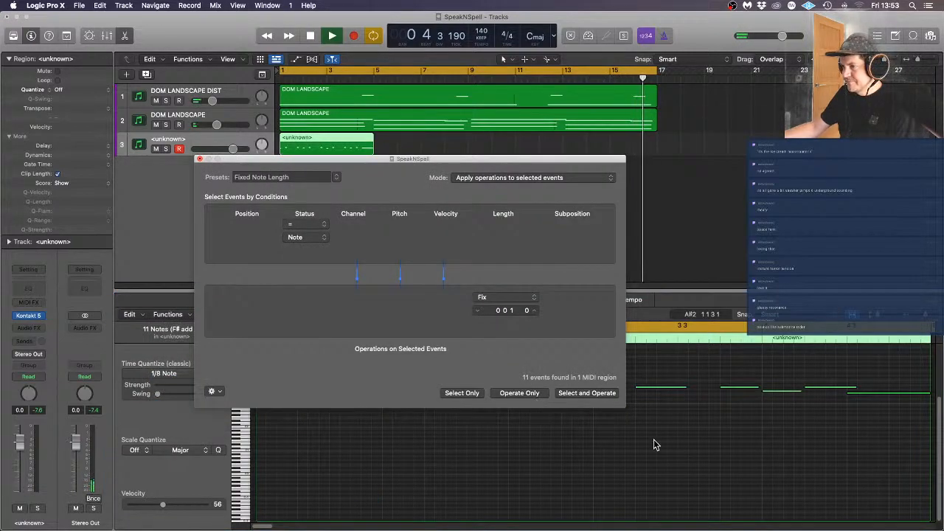
pyautogui.click(522, 395)
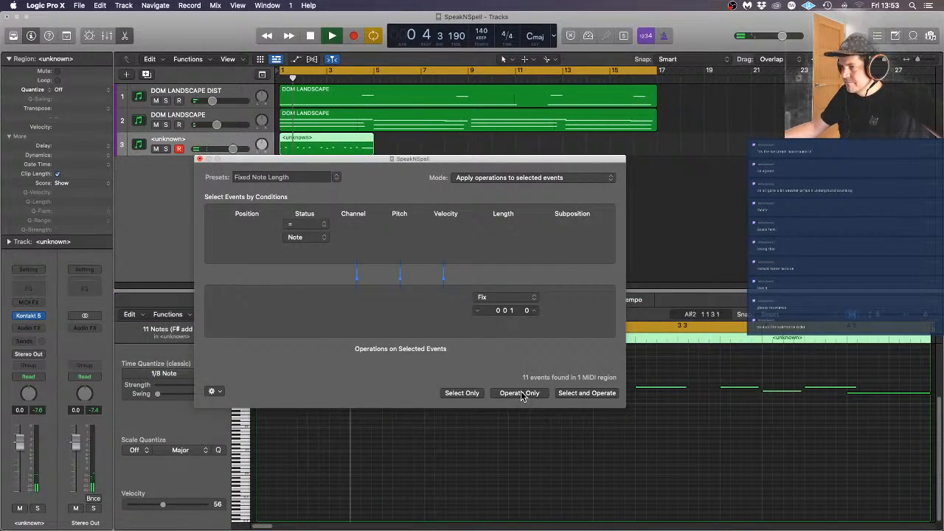
pyautogui.click(199, 158)
pyautogui.press('space')
pyautogui.click(455, 432)
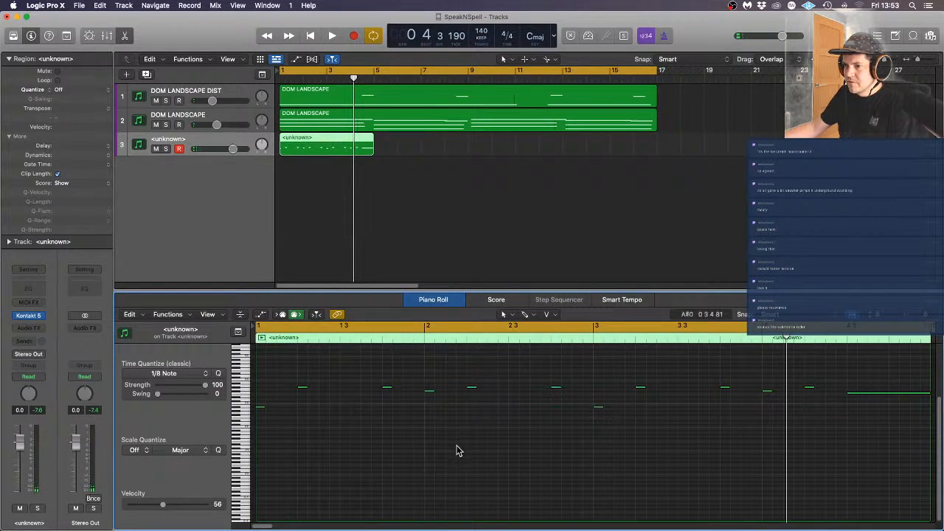
# Play the part, shorten the release and filter decay of the Speak & Spell Drum Kit, and close the Kontakt window
pyautogui.press('space')
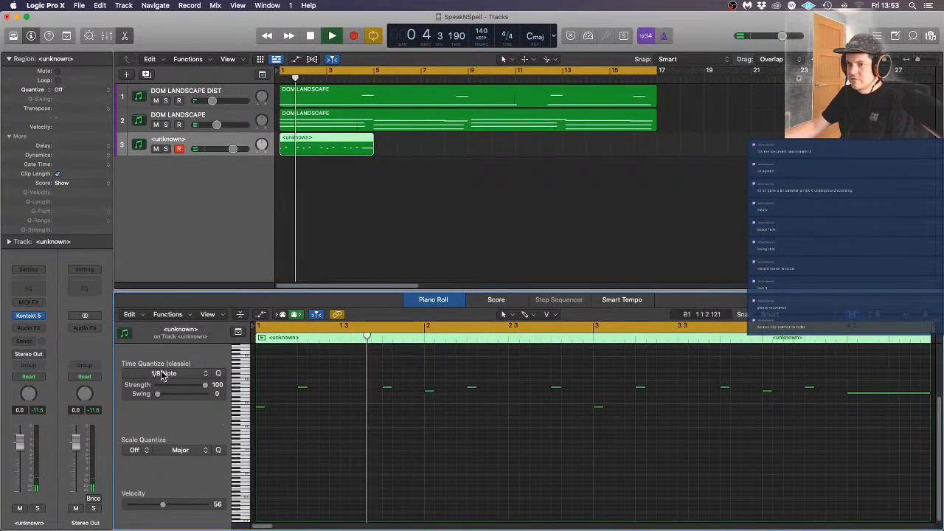
pyautogui.click(30, 315)
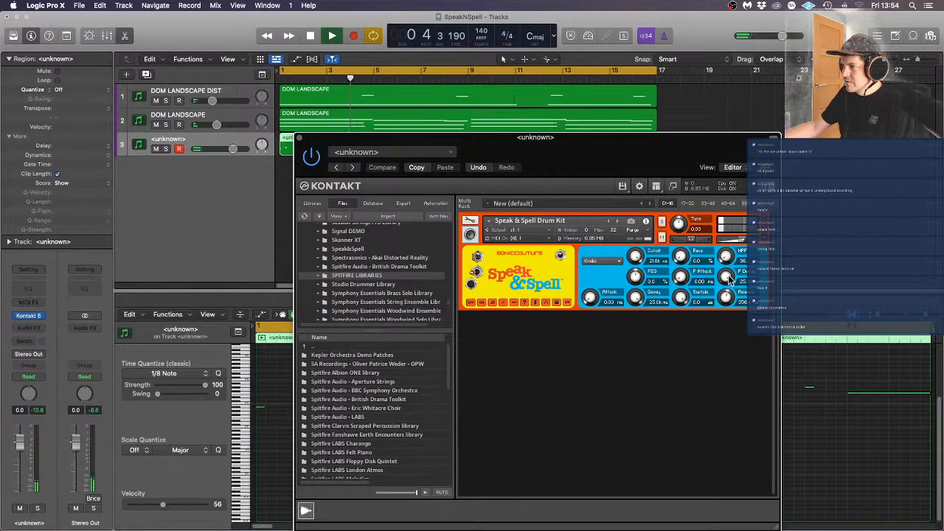
pyautogui.press('space')
pyautogui.press('space')
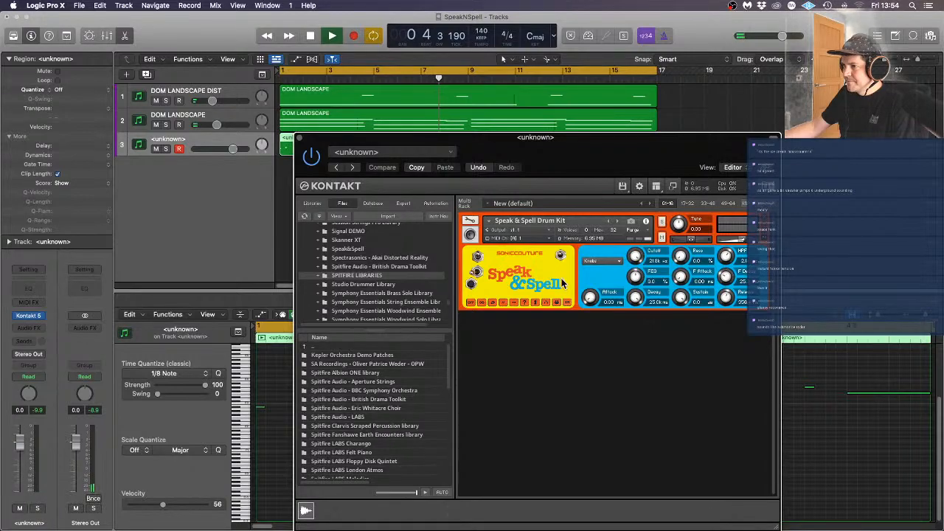
pyautogui.moveTo(724, 295); pyautogui.dragTo(724, 311)
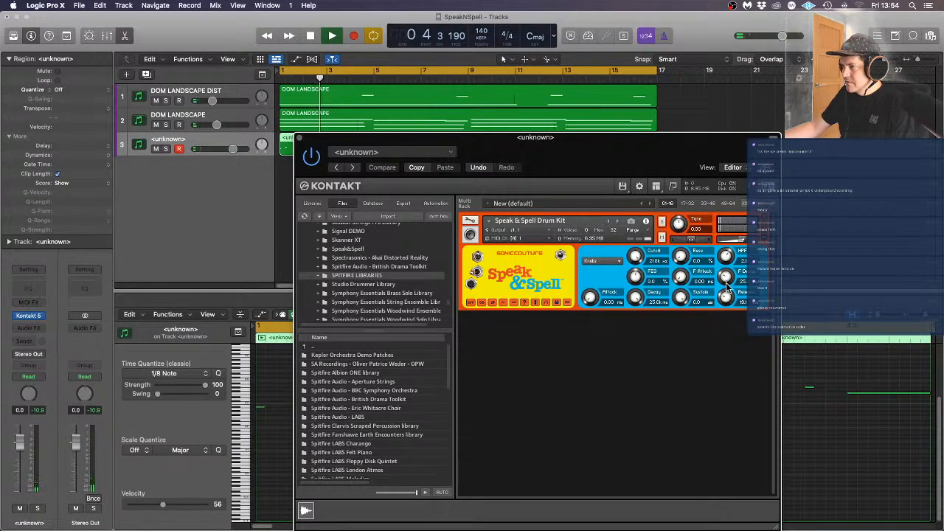
pyautogui.moveTo(726, 277); pyautogui.dragTo(726, 324)
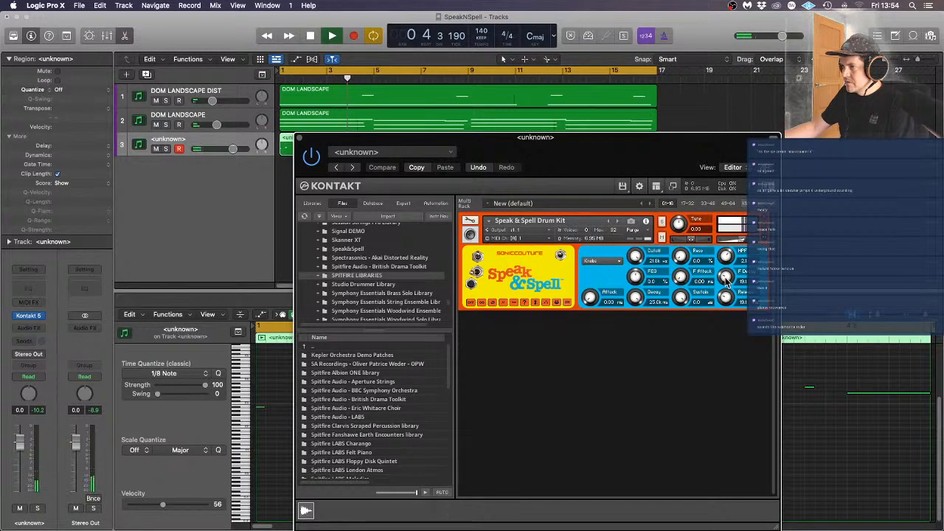
pyautogui.click(301, 138)
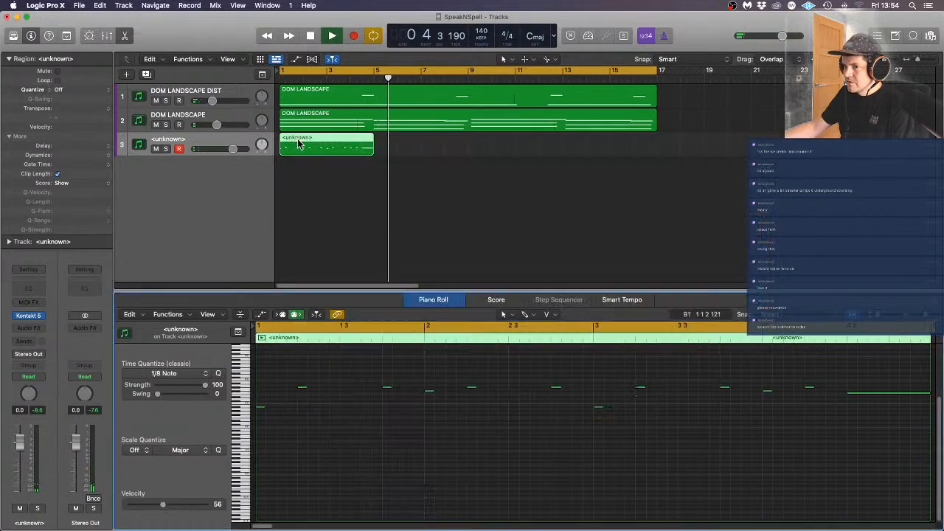
# Copy the third track's four-bar region to bar 5 and shorten the copy's last note to about half by moving its start
pyautogui.click(362, 270)
pyautogui.moveTo(310, 146); pyautogui.dragTo(406, 145)
pyautogui.moveTo(607, 164); pyautogui.dragTo(313, 146)
pyautogui.press('space')
pyautogui.click(906, 411)
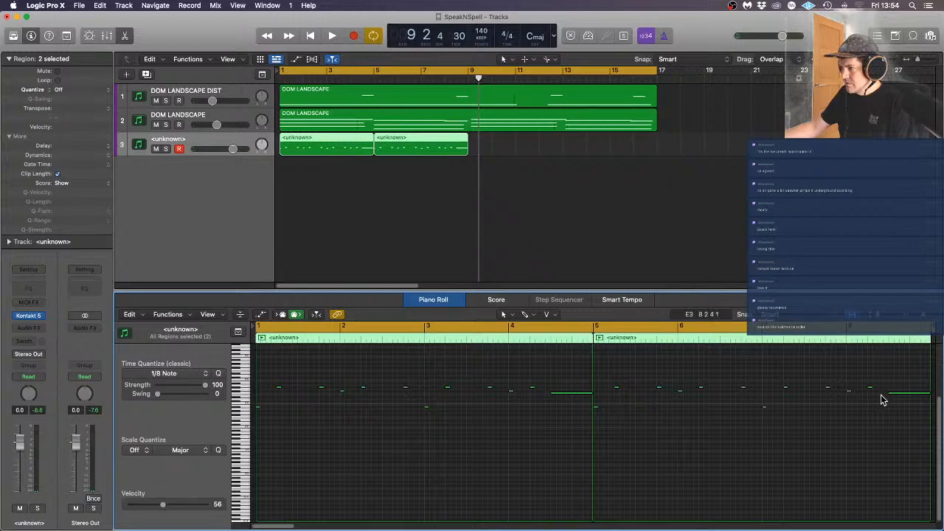
pyautogui.moveTo(890, 393); pyautogui.dragTo(910, 394)
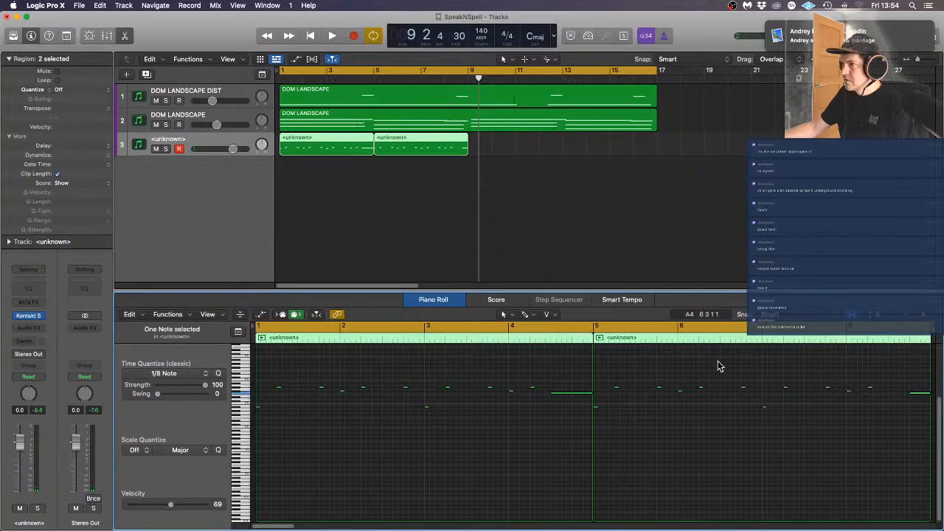
# Start playback and copy the pair of third-track regions to bar 9 so they fill the loop up to bar 17
pyautogui.press('space')
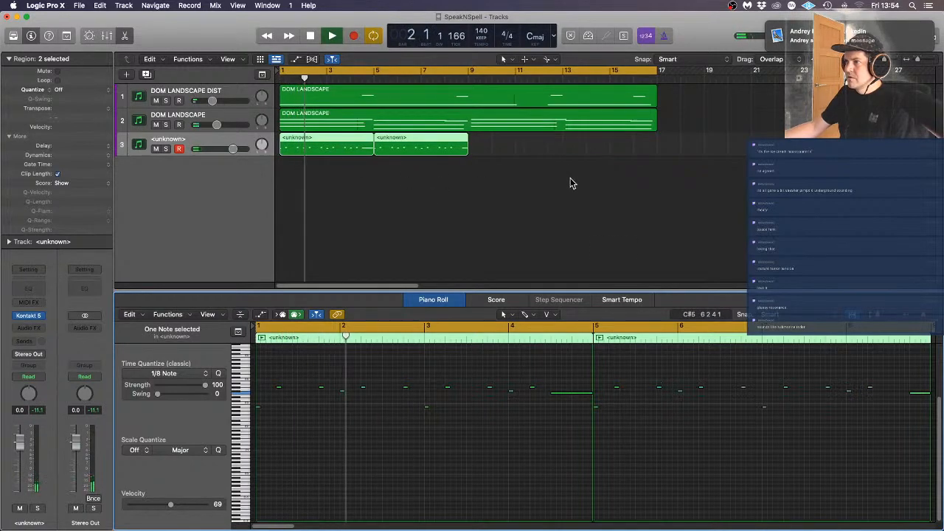
pyautogui.moveTo(566, 189); pyautogui.dragTo(501, 152)
pyautogui.click(519, 200)
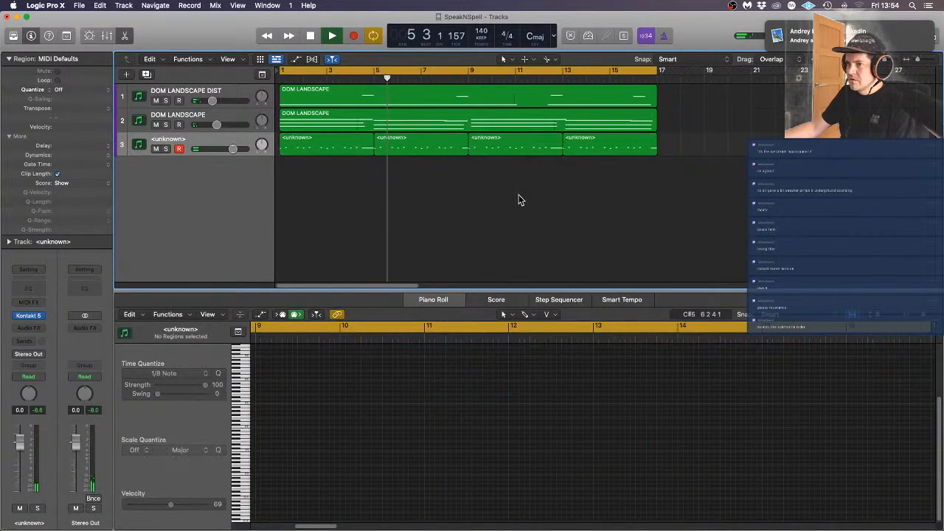
# Rename the third track SPKNSPL HATS and lower its volume to -2.1 dB
pyautogui.doubleClick(169, 140)
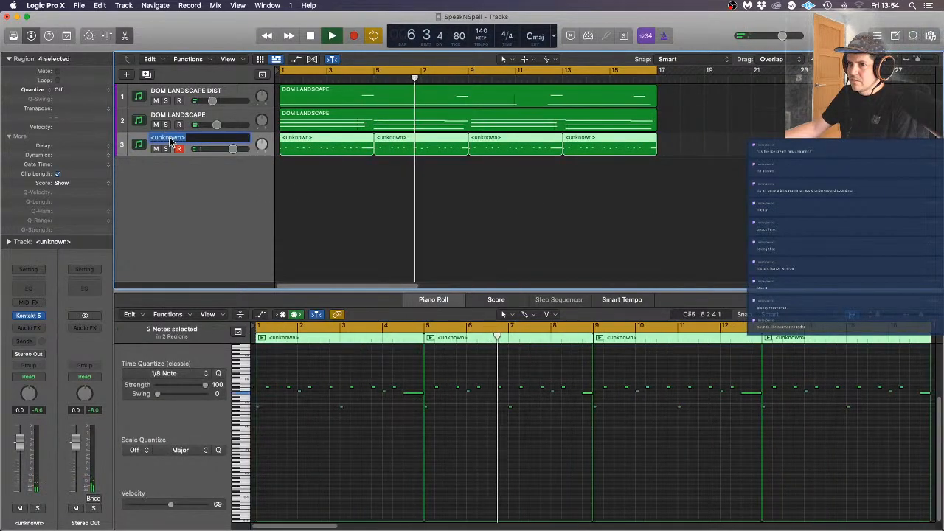
pyautogui.write('SPKNSPL HATS')
pyautogui.press('Return')
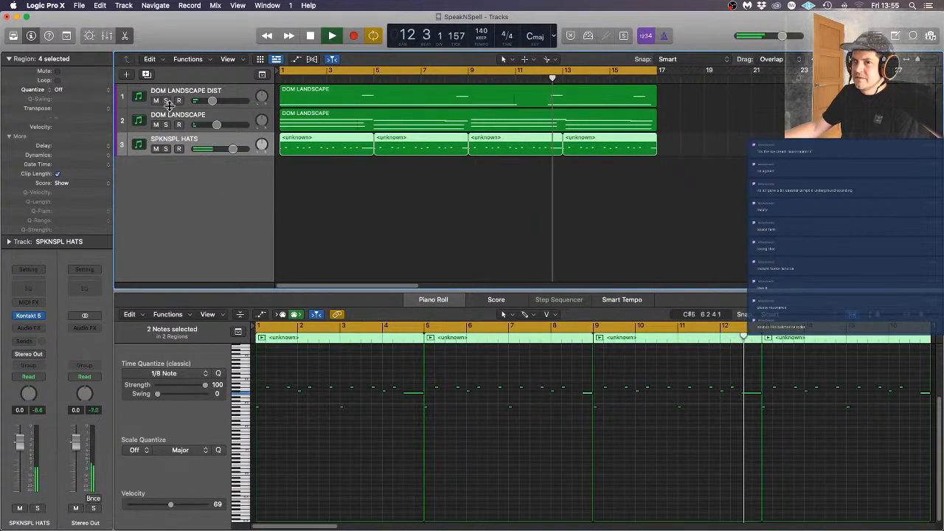
pyautogui.moveTo(235, 153); pyautogui.dragTo(228, 149)
# Insert the stereo ValhallaSupermassive delay as an audio effect on the SPKNSPL HATS track
pyautogui.click(29, 327)
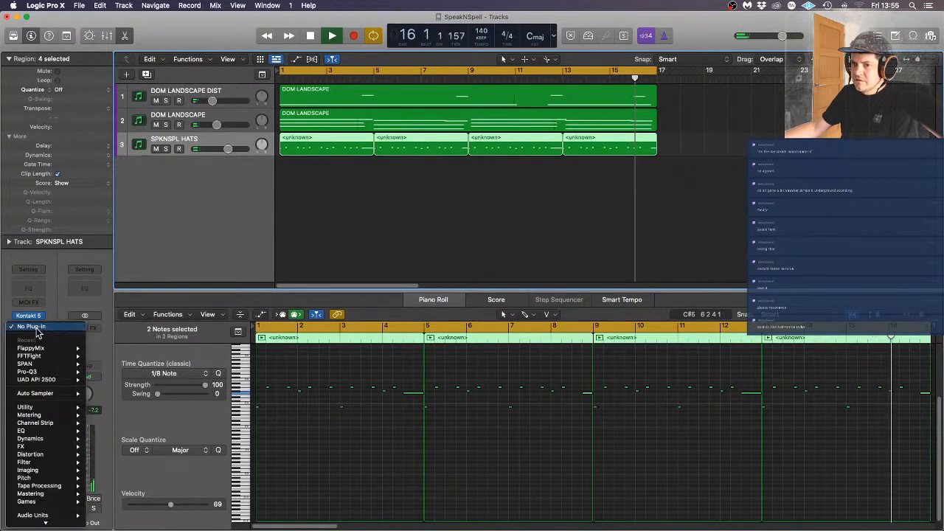
pyautogui.moveTo(45, 447)
pyautogui.moveTo(109, 447)
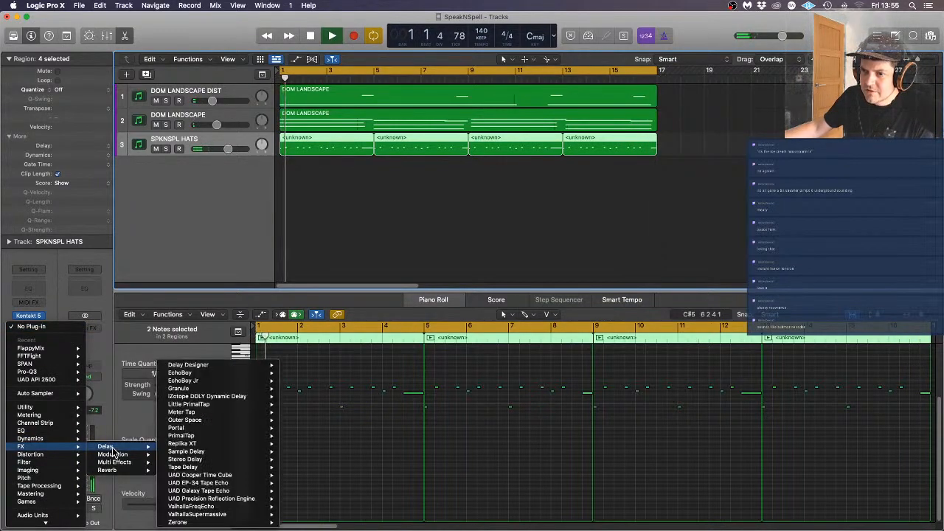
pyautogui.moveTo(238, 520)
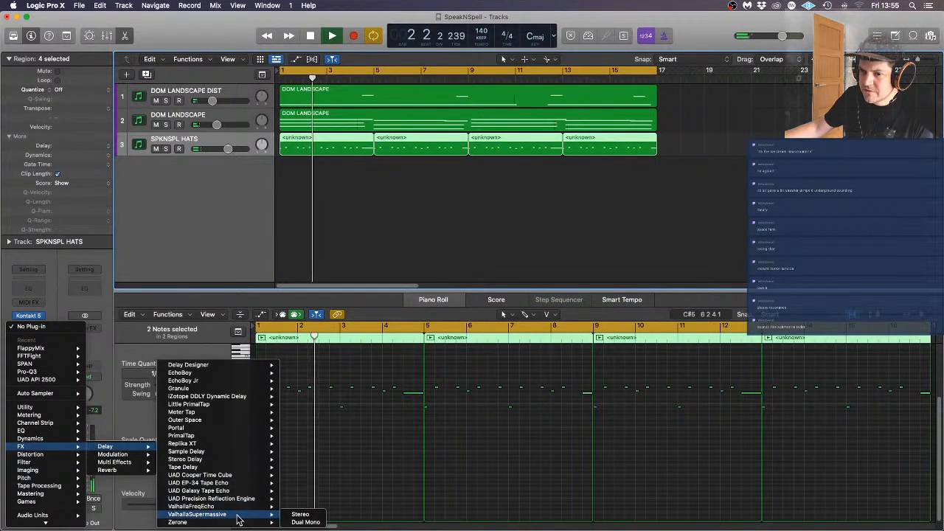
pyautogui.click(300, 514)
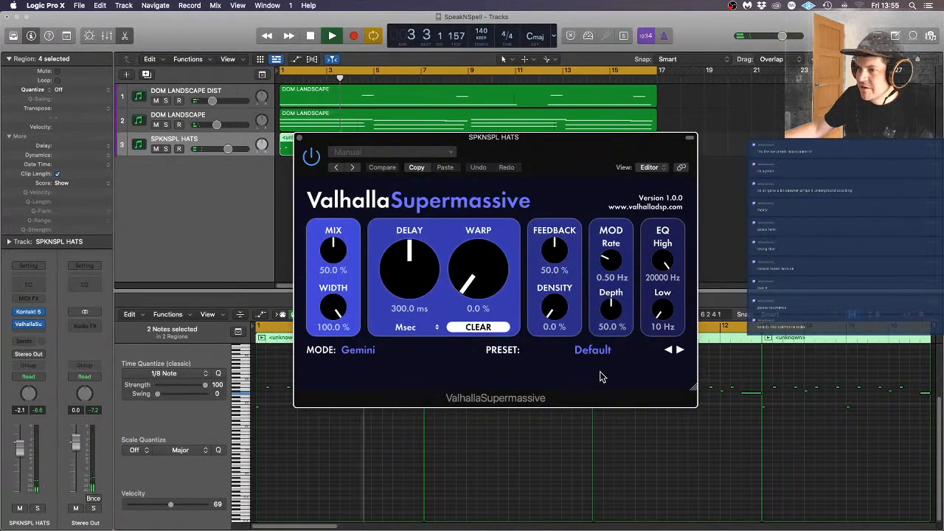
# Try the quarter-note echo preset Make Everything Better in ValhallaSupermassive
pyautogui.click(594, 351)
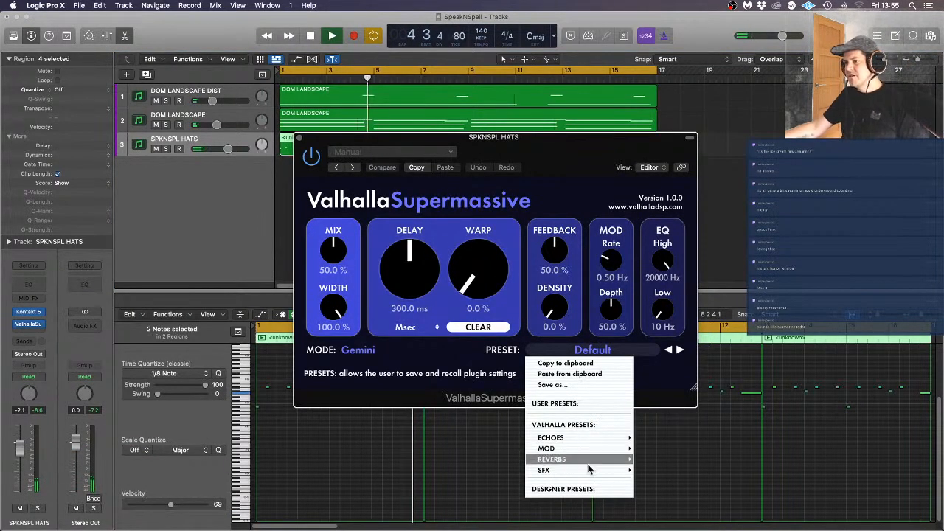
pyautogui.moveTo(600, 438)
pyautogui.moveTo(667, 416)
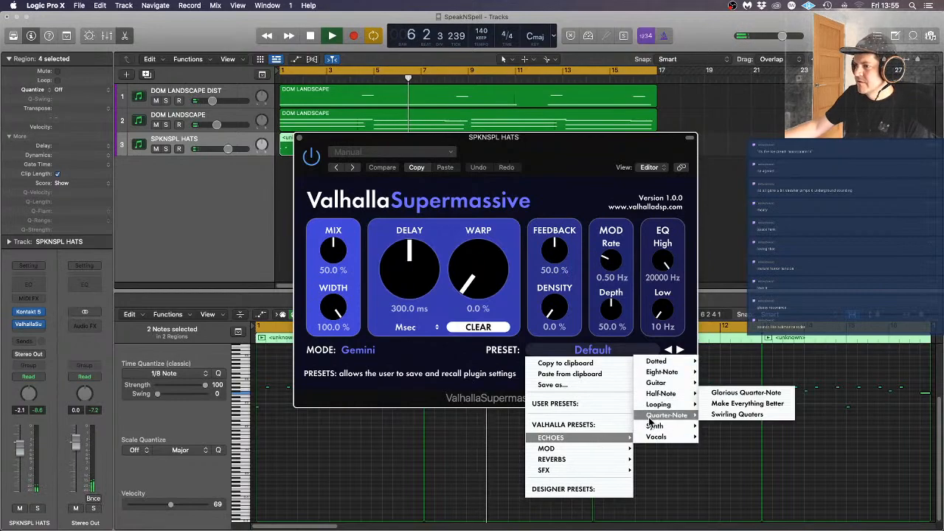
pyautogui.click(745, 403)
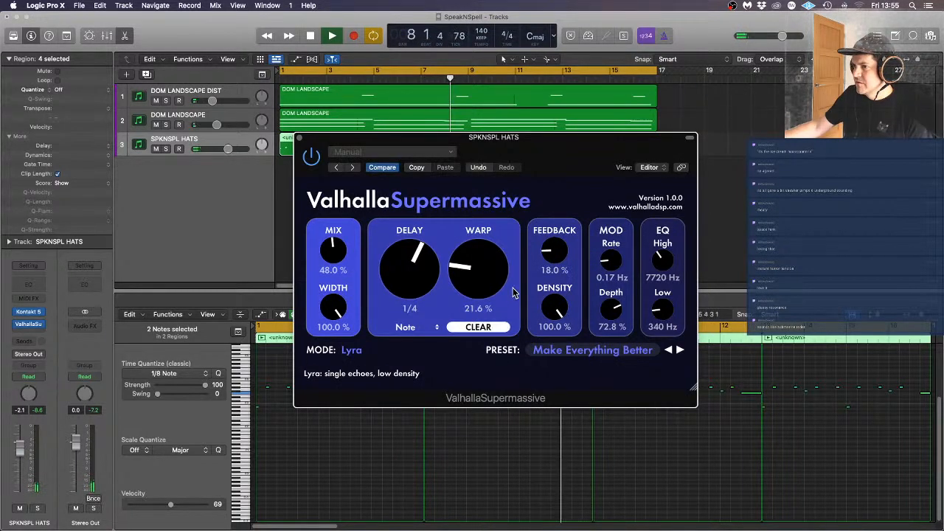
# Load the eighth-note echo preset Echoes Out Of The Way in ValhallaSupermassive
pyautogui.click(583, 350)
pyautogui.moveTo(583, 460)
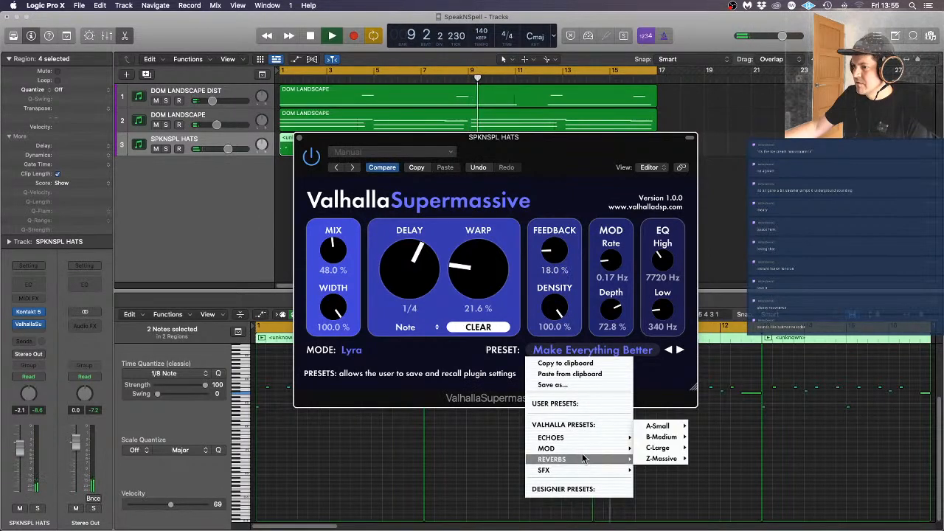
pyautogui.moveTo(593, 438)
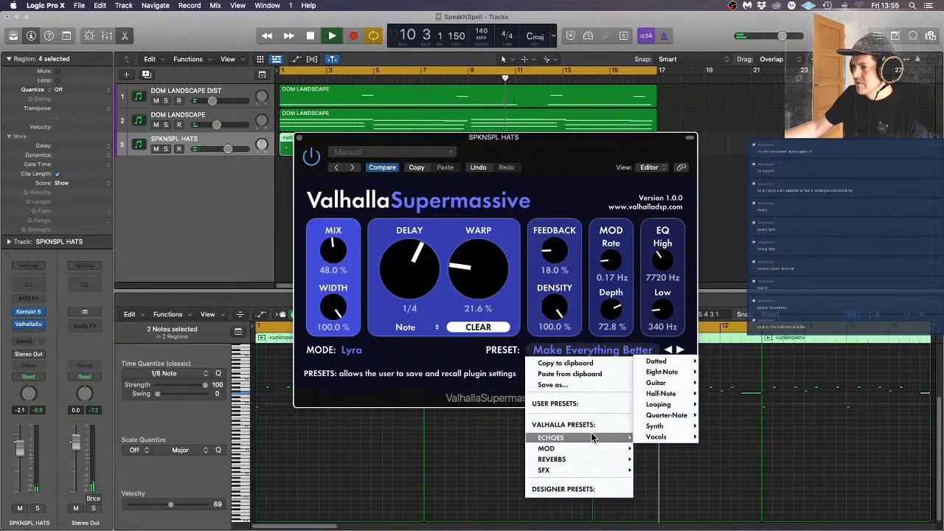
pyautogui.moveTo(664, 372)
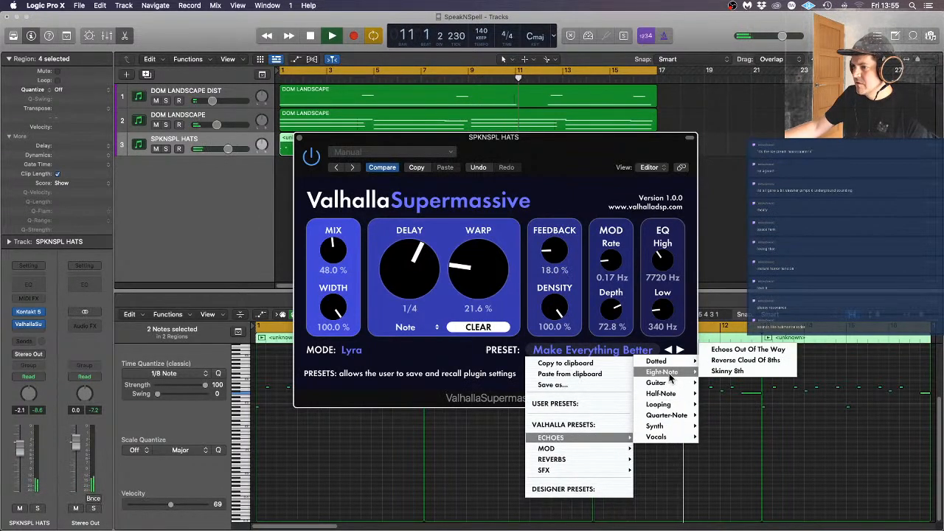
pyautogui.click(746, 350)
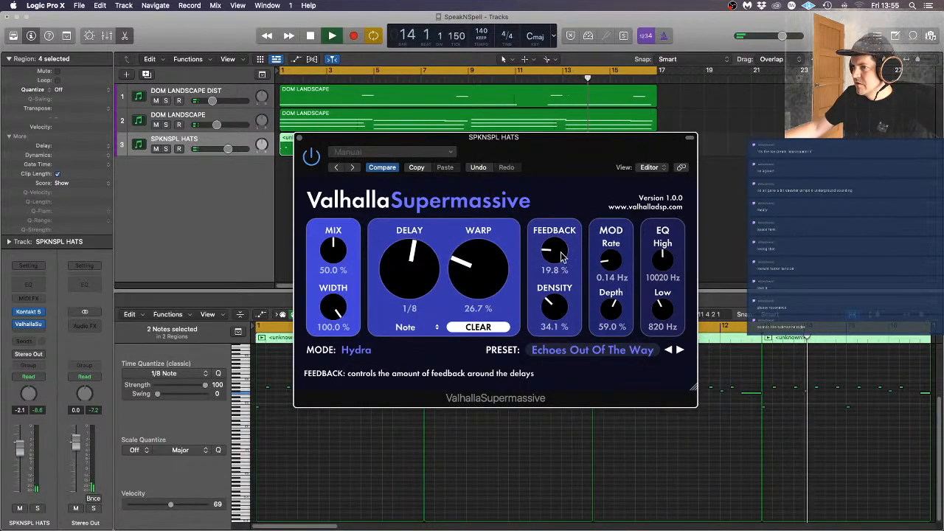
# Set the ValhallaSupermassive delay time to 1/16, feedback to 20.0 % and mix to 14.0 %
pyautogui.moveTo(334, 251); pyautogui.dragTo(343, 299)
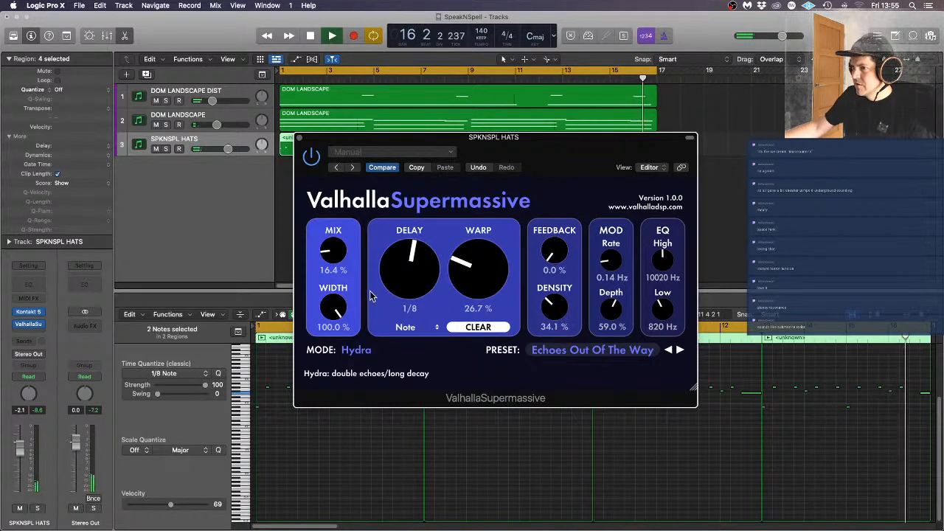
pyautogui.moveTo(440, 279); pyautogui.dragTo(435, 302)
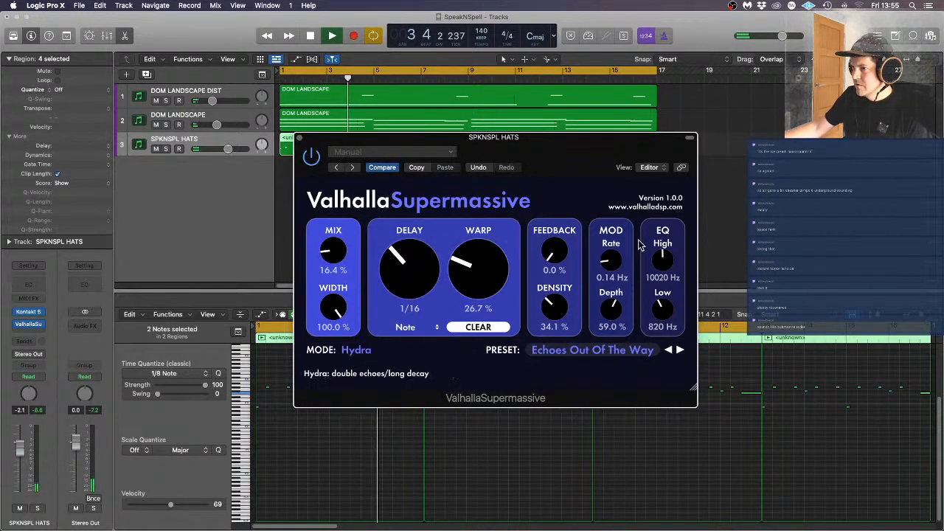
pyautogui.moveTo(569, 247); pyautogui.dragTo(564, 231)
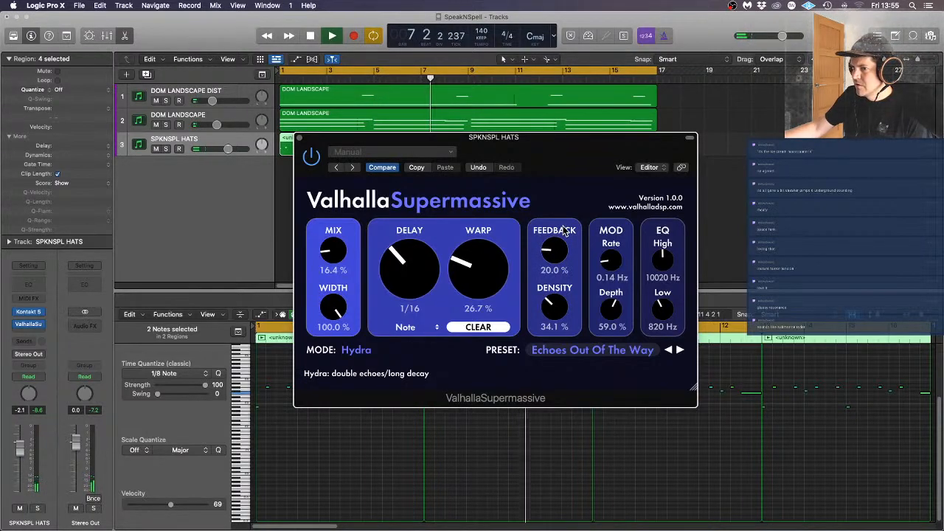
pyautogui.moveTo(332, 252); pyautogui.dragTo(330, 258)
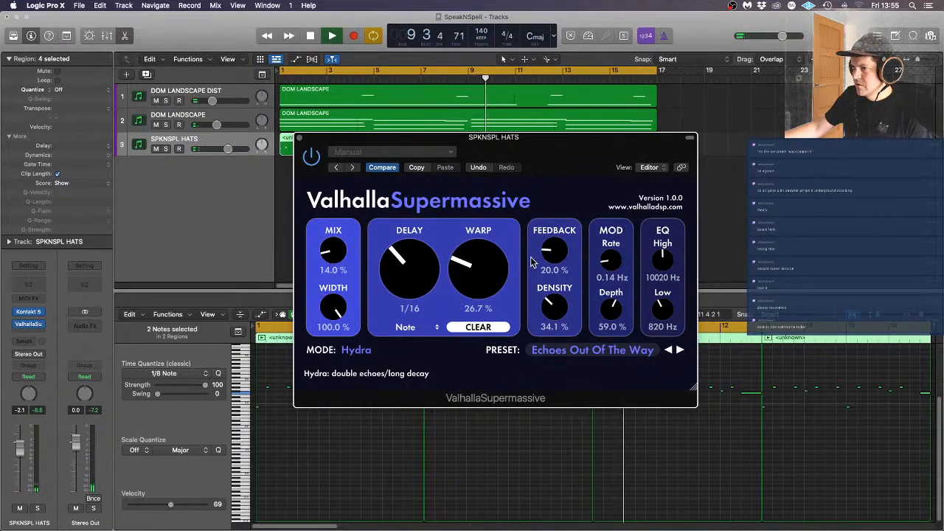
# Set the ValhallaSupermassive feedback to 24.4 % and close the plug-in window
pyautogui.moveTo(554, 256); pyautogui.dragTo(555, 256)
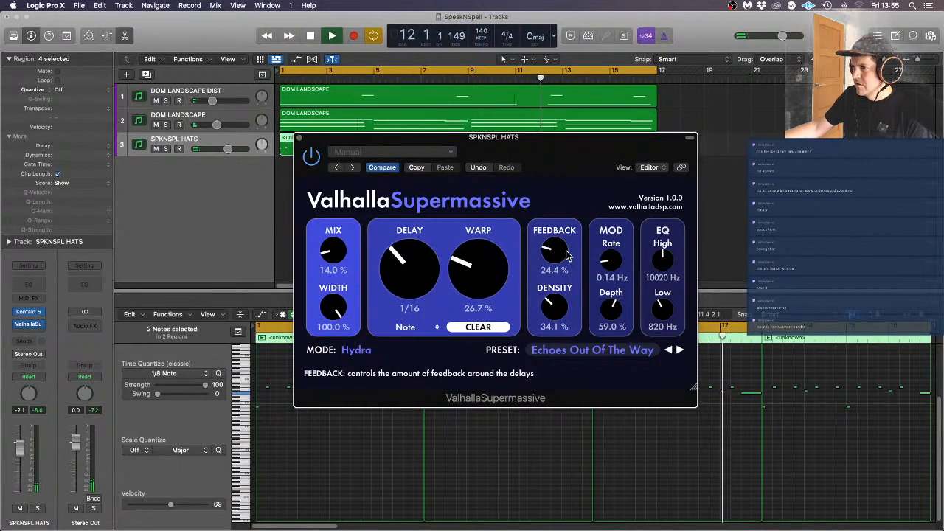
pyautogui.click(299, 138)
pyautogui.click(644, 411)
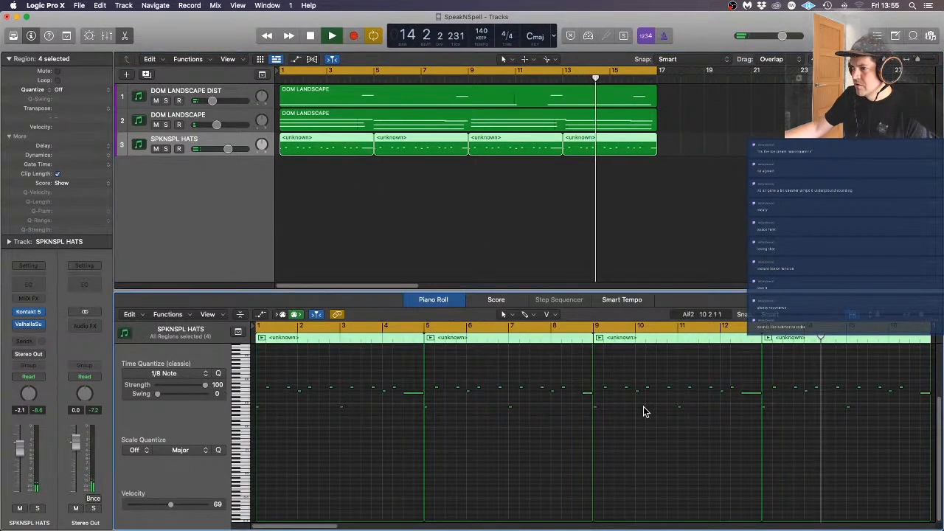
# Select only the first region on the SPKNSPL HATS track and stop playback
pyautogui.click(504, 239)
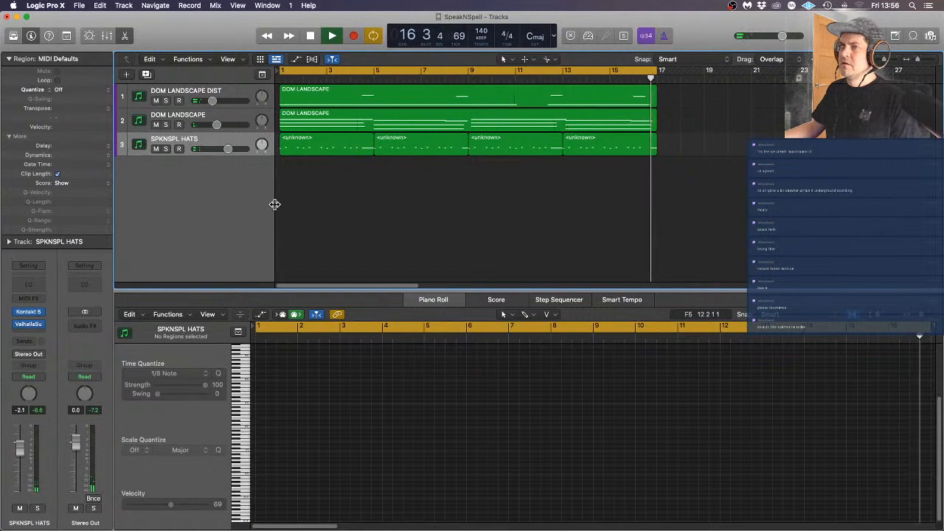
pyautogui.click(310, 149)
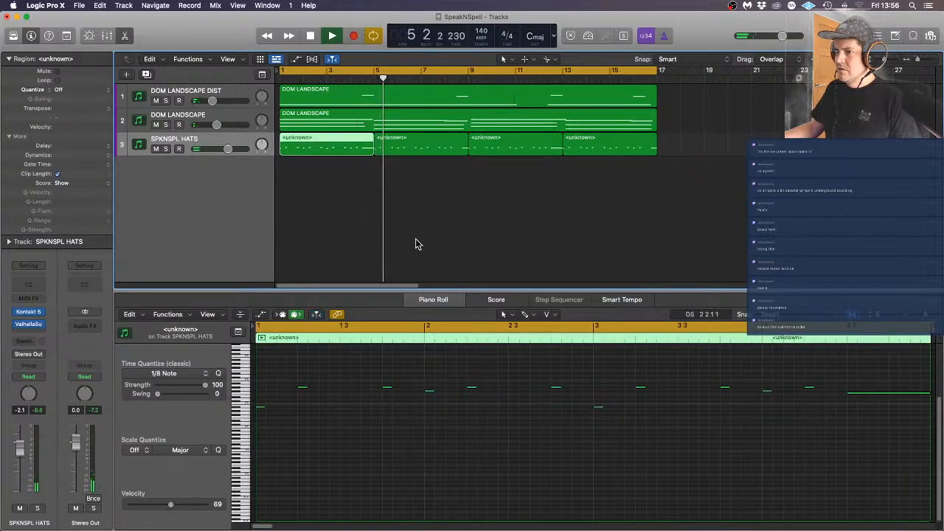
pyautogui.press('space')
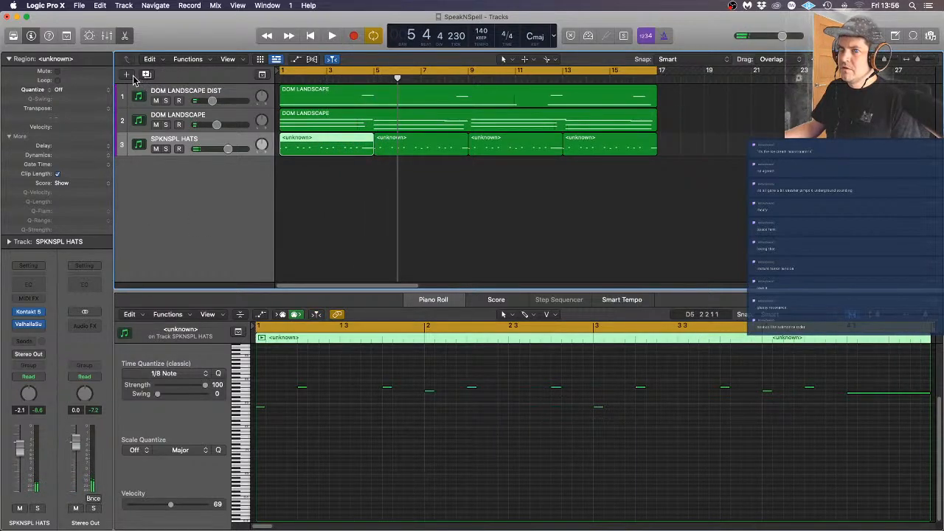
# Create one software instrument track with an empty channel strip and load Kontakt 5 as its instrument
pyautogui.click(127, 74)
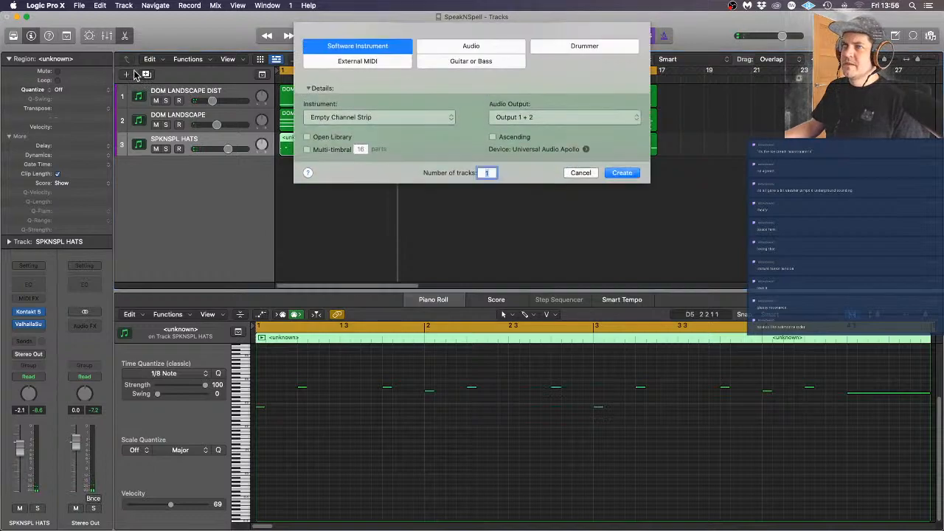
pyautogui.click(624, 174)
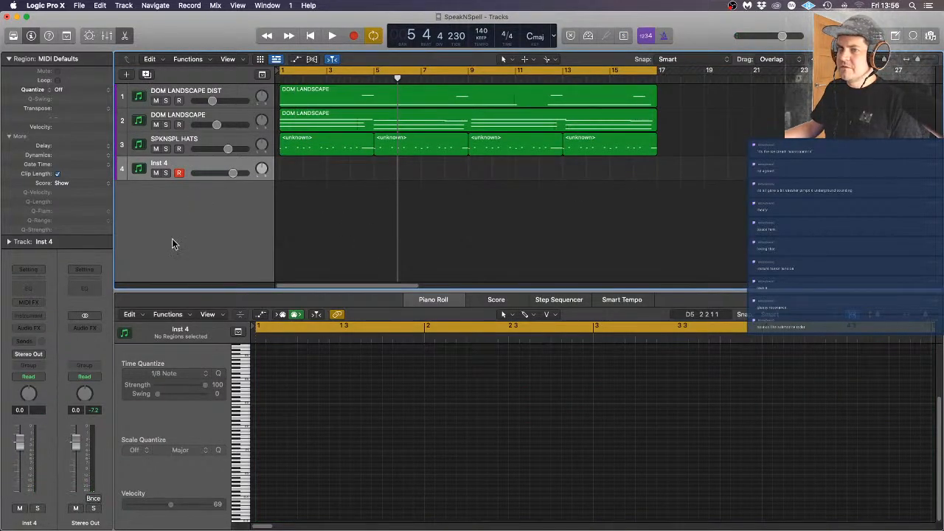
pyautogui.click(33, 316)
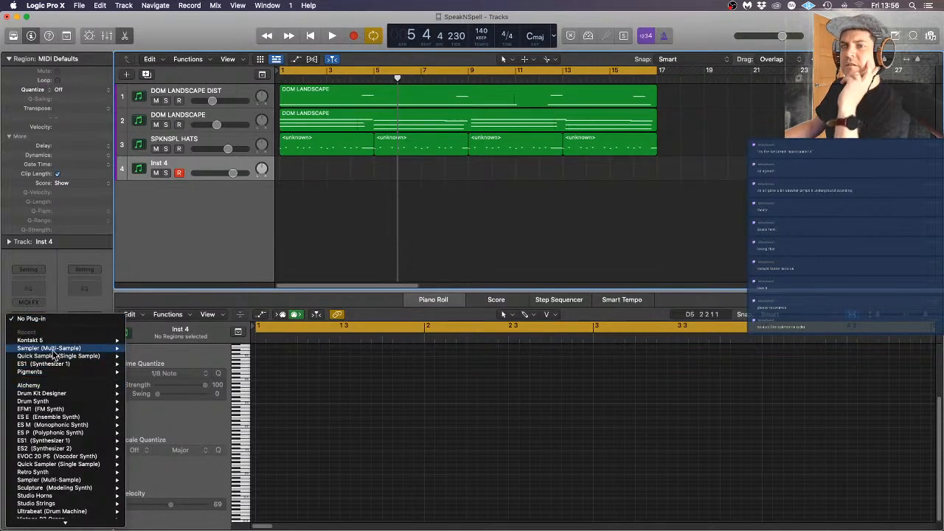
pyautogui.click(146, 349)
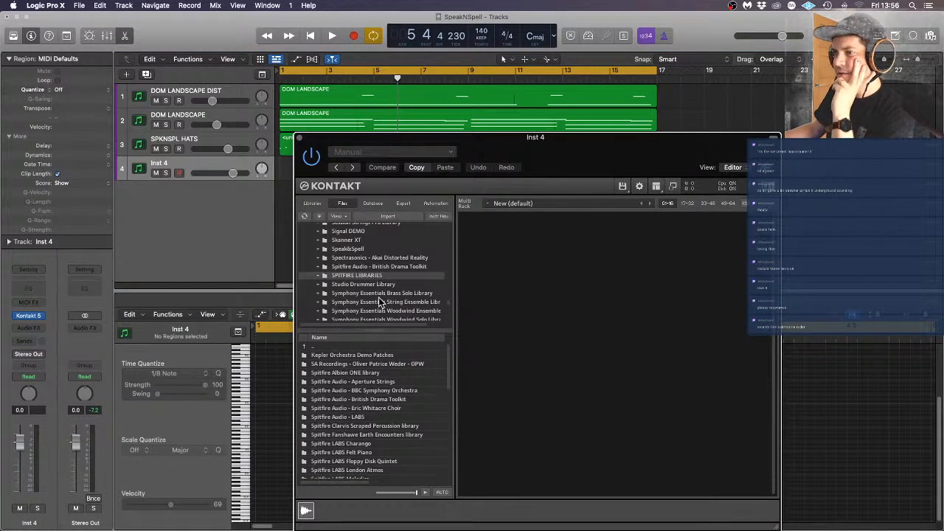
# Load the Harpomatik.nki instrument from the Ultrakord_Kontakt library folder into Kontakt on the new track
pyautogui.scroll(-3, 377, 302)
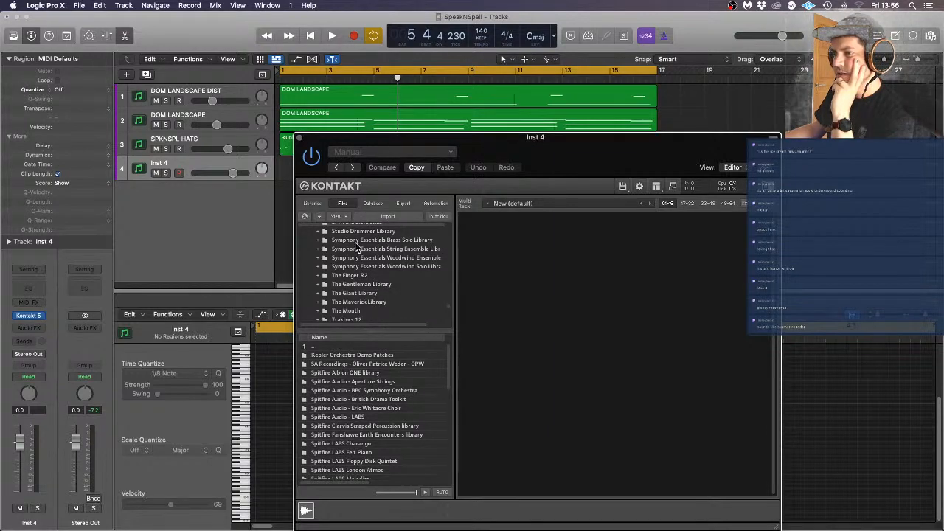
pyautogui.scroll(-5, 378, 291)
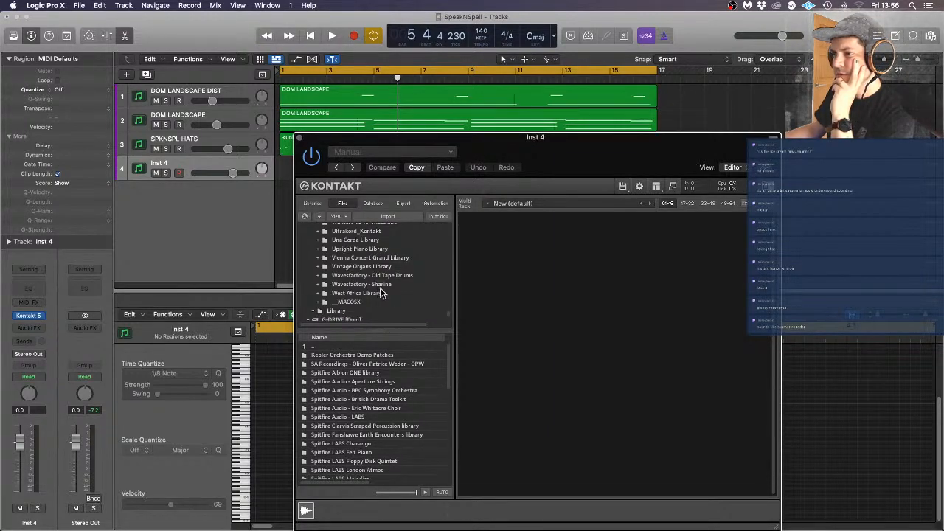
pyautogui.scroll(2, 392, 297)
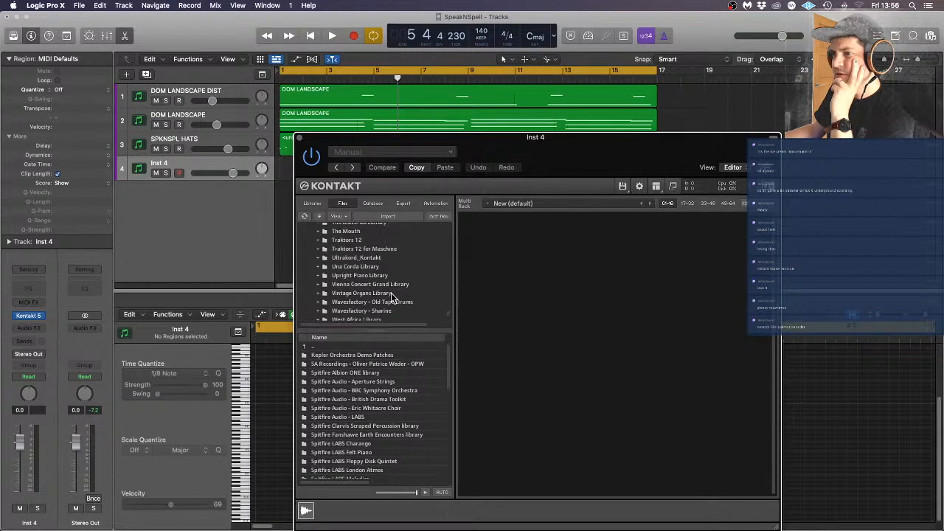
pyautogui.scroll(2, 391, 297)
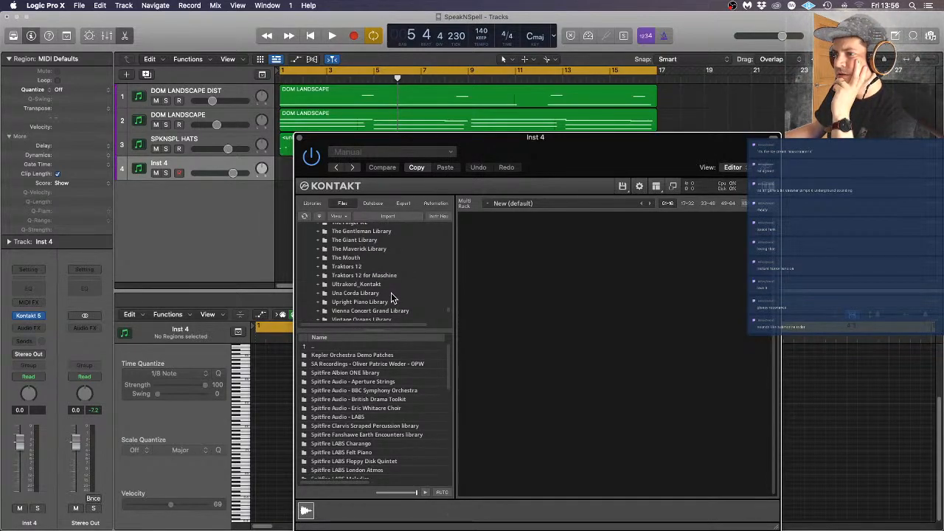
pyautogui.click(377, 286)
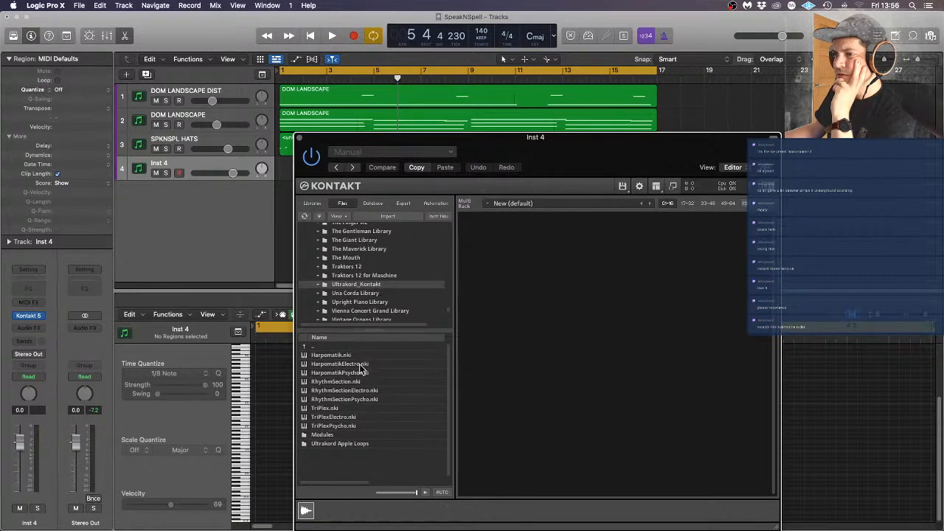
pyautogui.click(341, 355)
pyautogui.moveTo(541, 305); pyautogui.dragTo(541, 304)
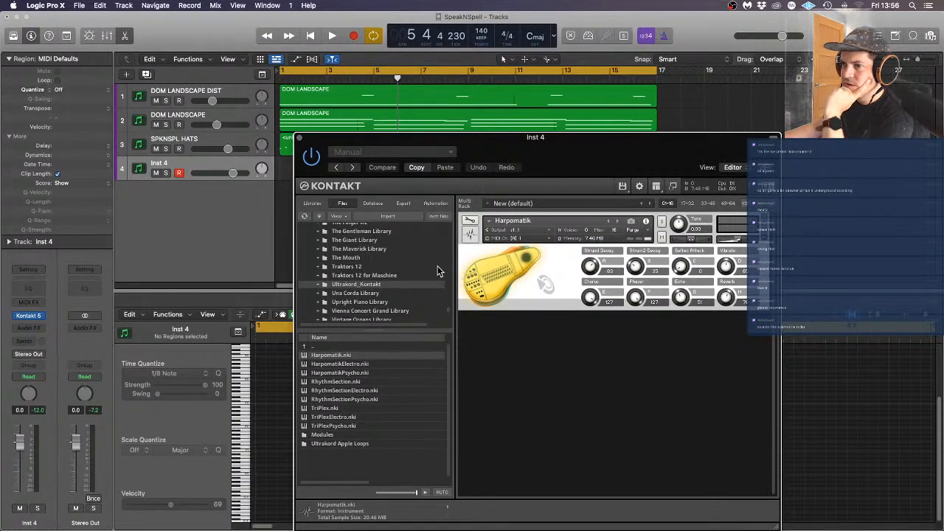
# Browse the Kontakt library folders around Ultrakord_Kontakt for another instrument
pyautogui.scroll(3, 437, 270)
pyautogui.scroll(-2, 437, 270)
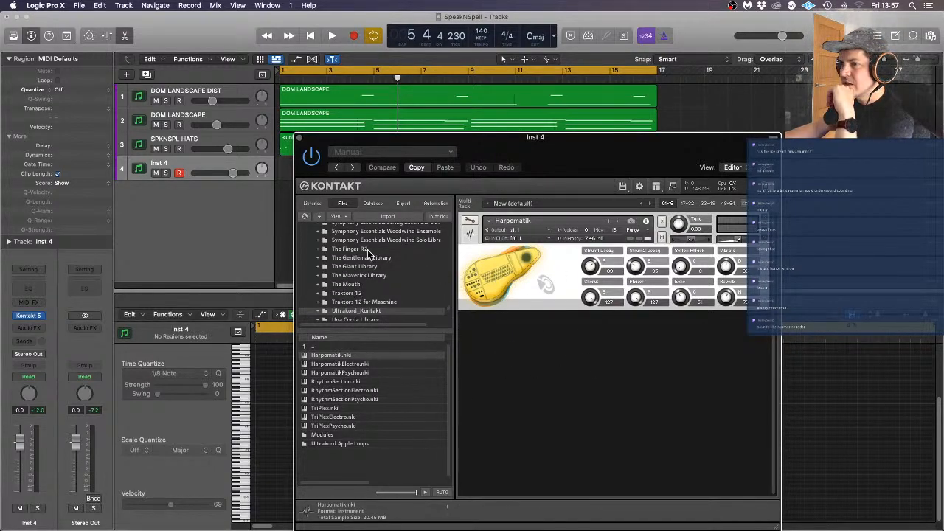
# Load RhythmSection.nki from the Ultrakord_Kontakt library on the Inst 4 track and audition it
pyautogui.click(346, 382)
pyautogui.moveTo(543, 280); pyautogui.dragTo(544, 281)
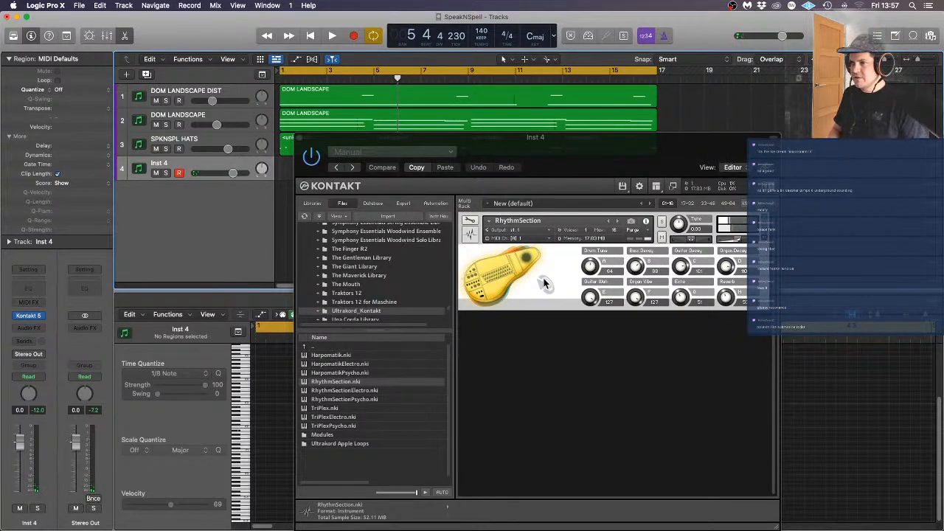
pyautogui.moveTo(733, 241); pyautogui.dragTo(736, 242)
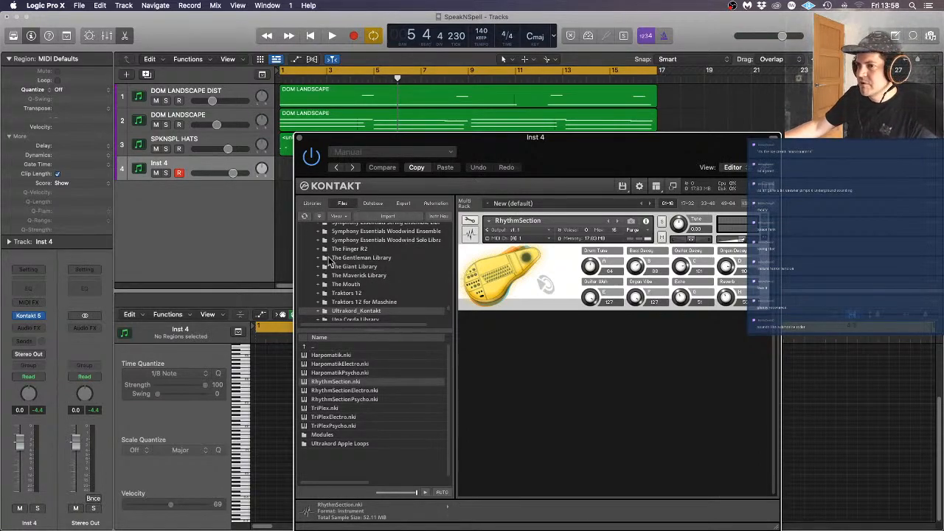
# Replace the loaded instrument with TriPlex.nki from the Ultrakord_Kontakt library and audition it
pyautogui.scroll(3, 391, 303)
pyautogui.scroll(3, 392, 302)
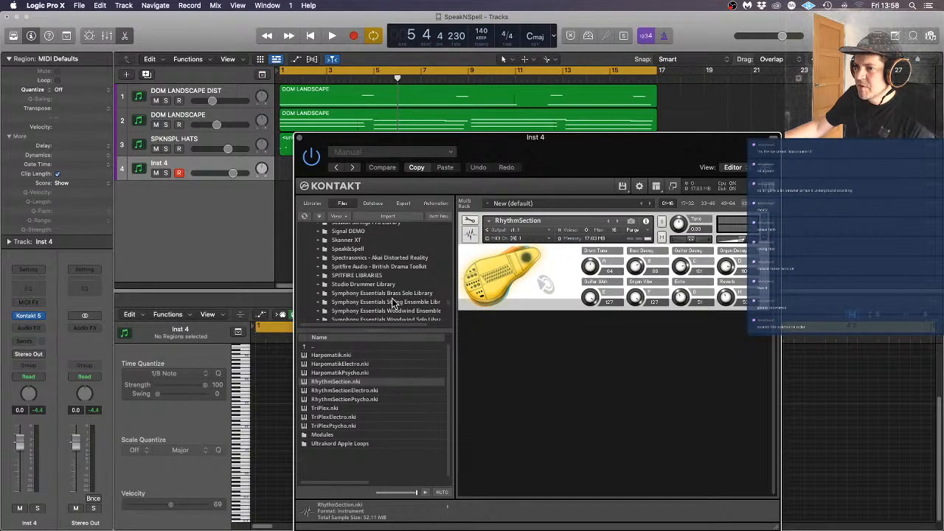
pyautogui.scroll(-2, 391, 304)
pyautogui.scroll(-3, 389, 306)
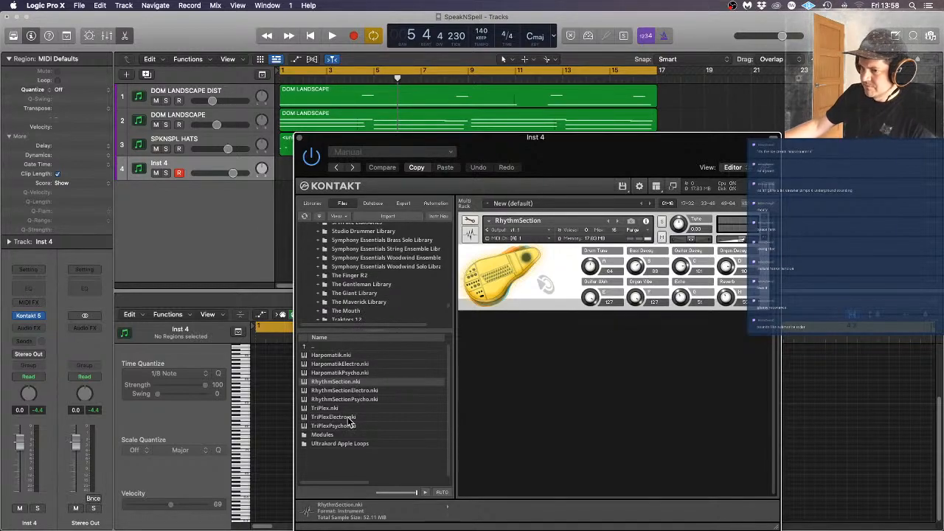
pyautogui.moveTo(344, 410); pyautogui.dragTo(561, 277)
pyautogui.click(545, 183)
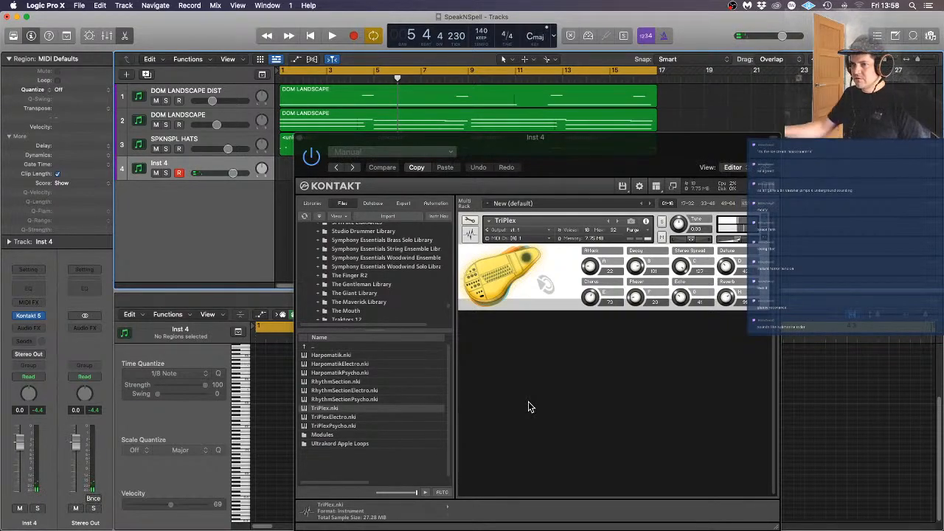
# Load TriPlexPsycho.nki on the Inst 4 track and play back the project briefly
pyautogui.moveTo(340, 426); pyautogui.dragTo(552, 279)
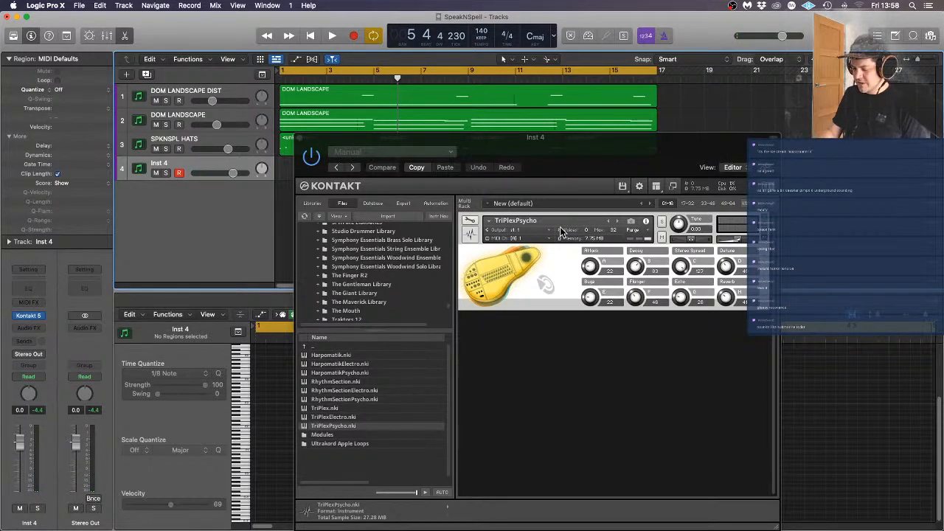
pyautogui.press('space')
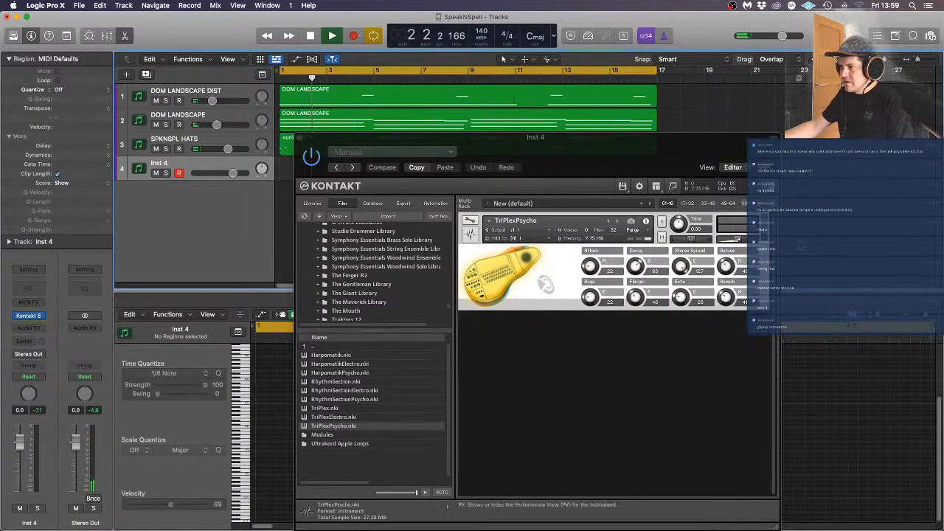
pyautogui.press('space')
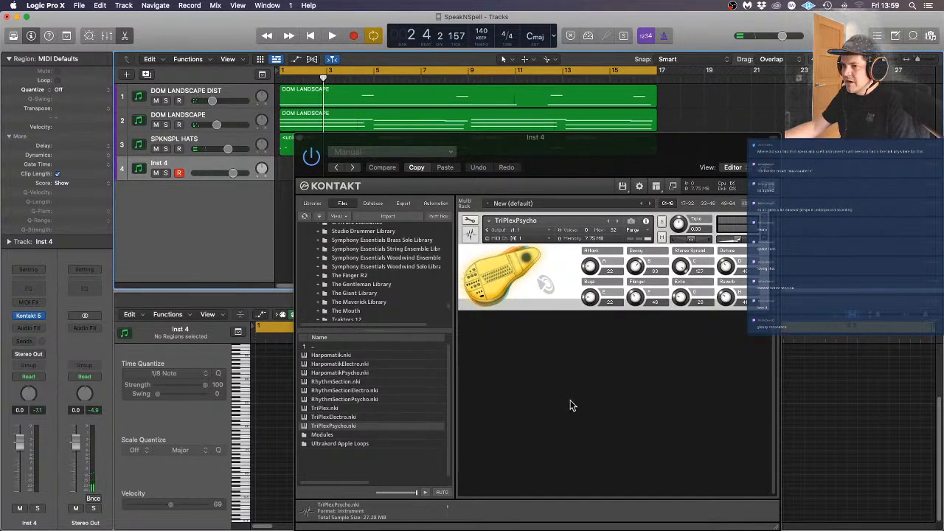
# Open the Speak&Spell library folder, and display the Kontakt instrument used on the SPKNSPL HATS track
pyautogui.scroll(3, 405, 284)
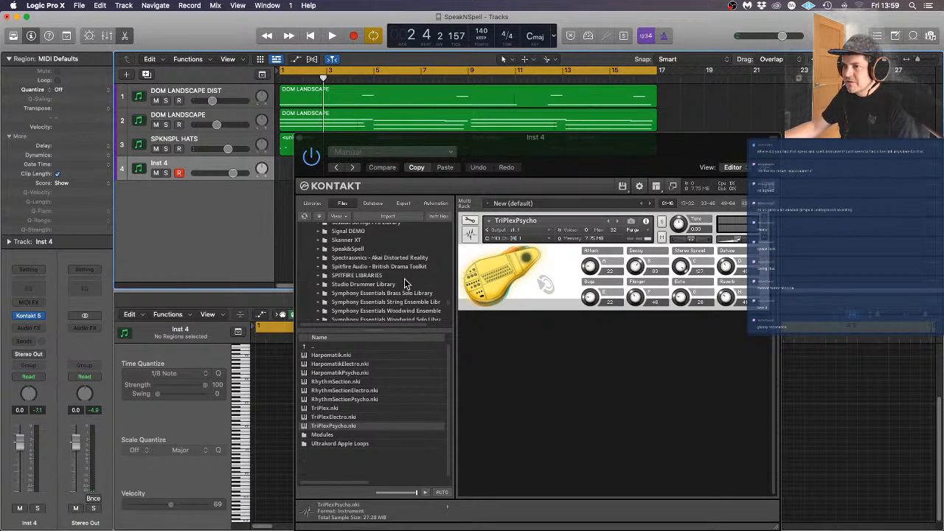
pyautogui.click(357, 250)
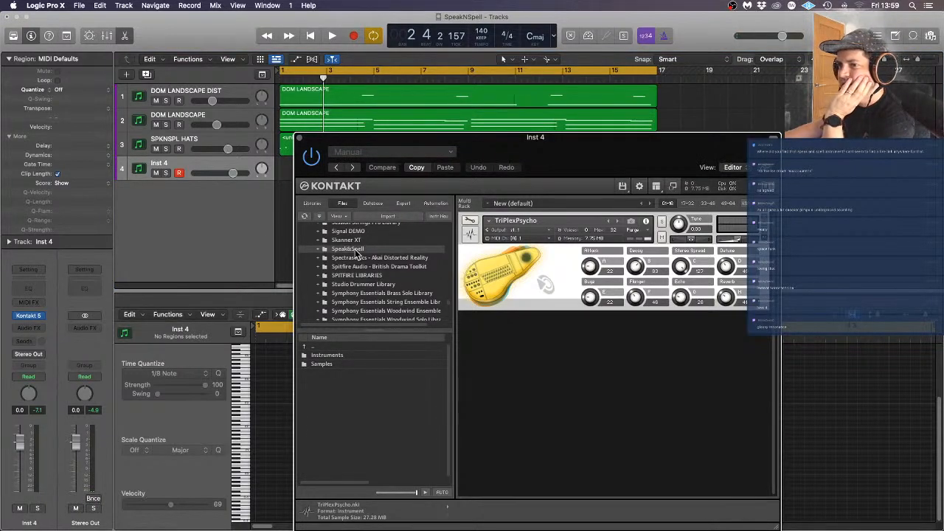
pyautogui.click(185, 140)
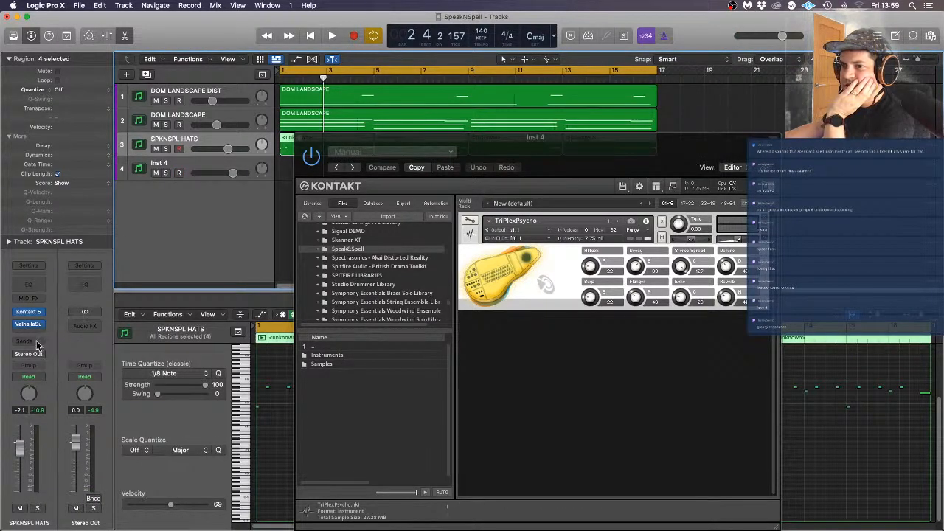
pyautogui.click(28, 312)
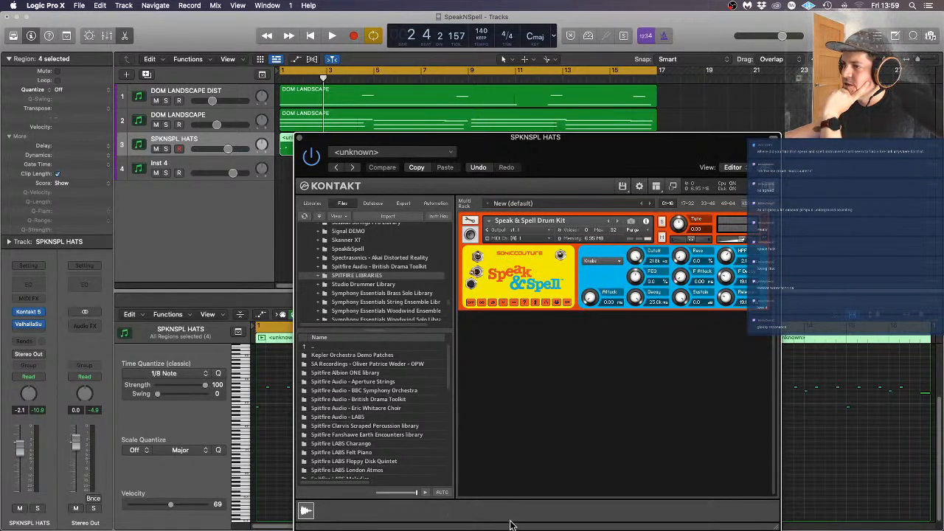
# Close the Kontakt windows of the SPKNSPL HATS and Inst 4 tracks
pyautogui.click(273, 138)
pyautogui.click(299, 138)
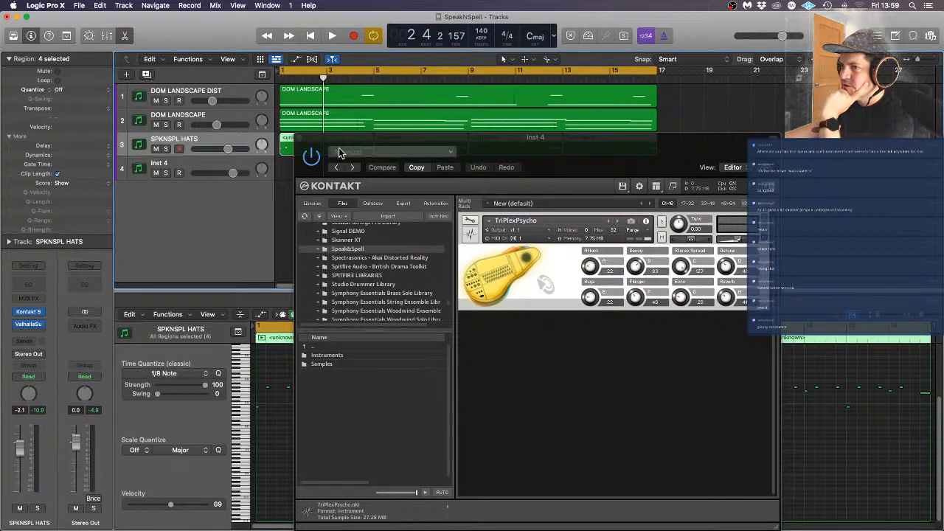
pyautogui.click(300, 140)
# Switch to Safari and search the web for soniccouture
pyautogui.moveTo(2, 167)
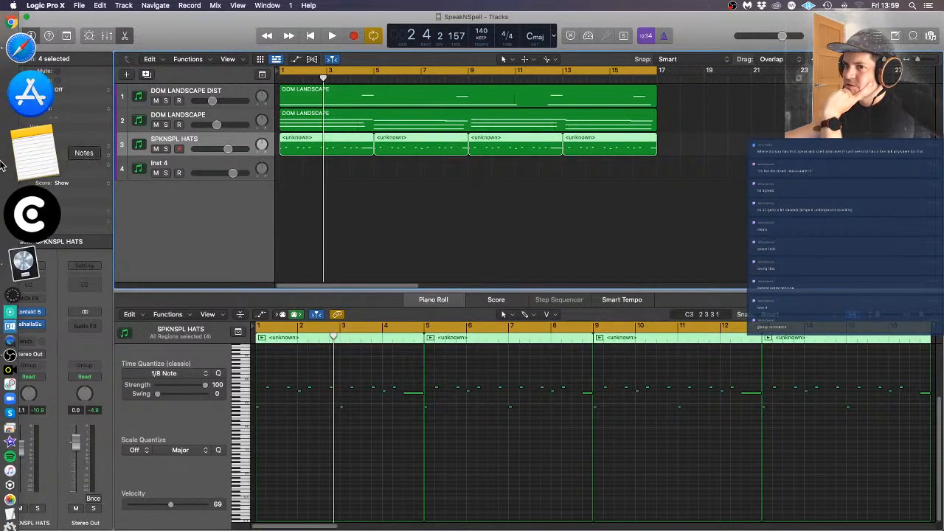
pyautogui.click(36, 158)
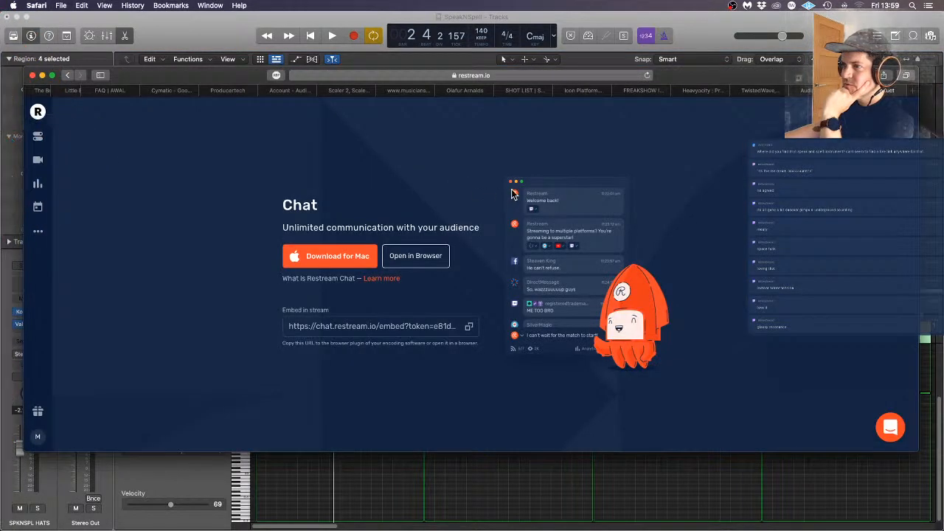
pyautogui.click(585, 75)
pyautogui.write('soni')
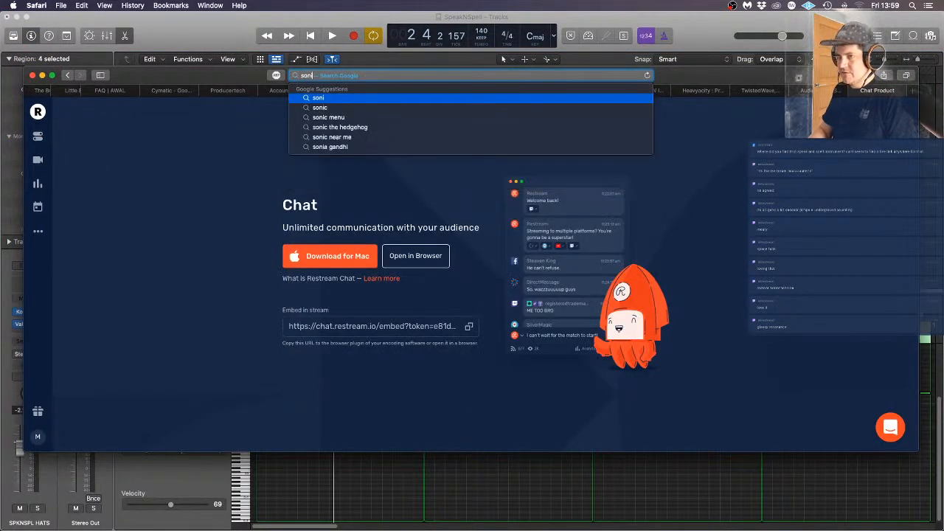
pyautogui.write('c cot')
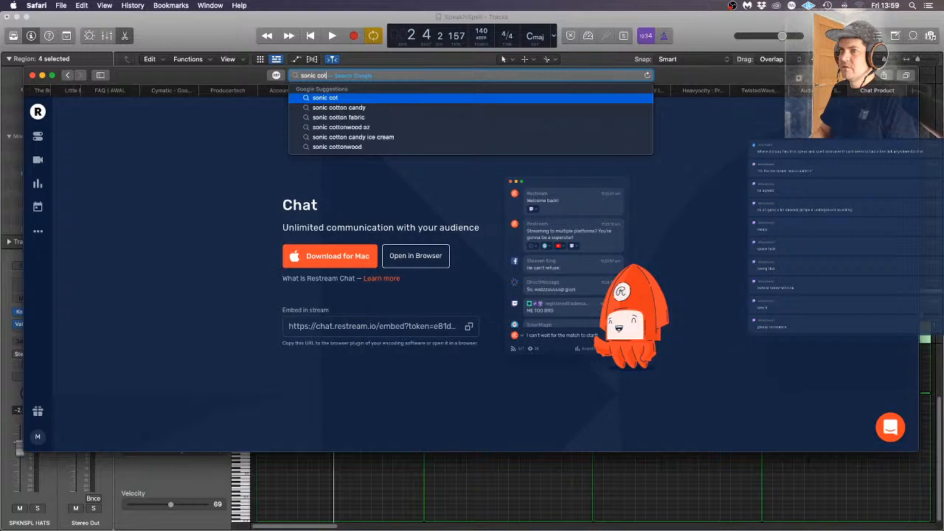
pyautogui.write('ure')
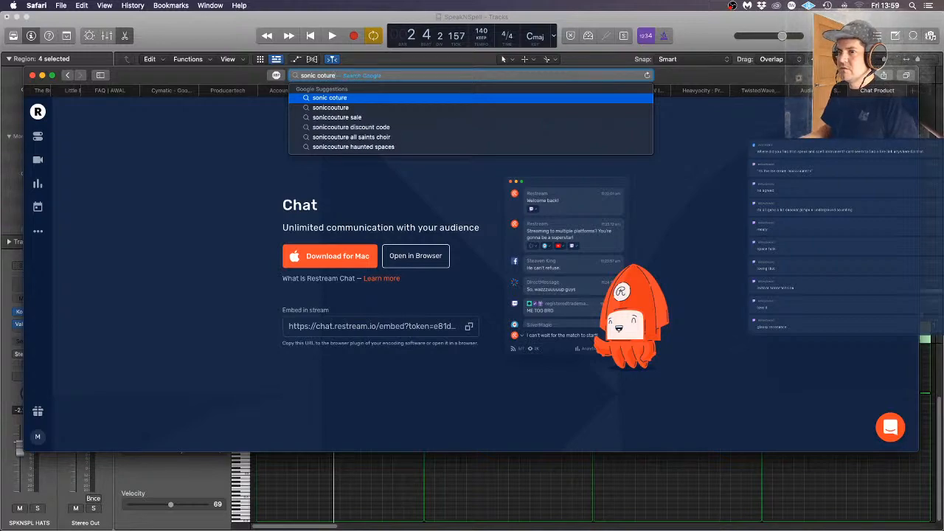
pyautogui.press('Down')
pyautogui.press('Return')
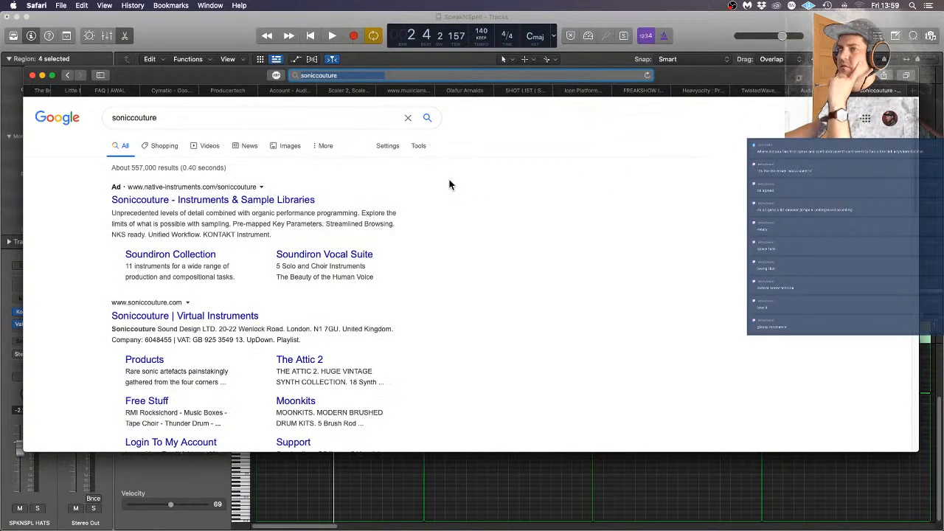
# Check the Native Instruments result for Soniccouture, and open Soniccouture's own website from the search results
pyautogui.click(255, 204)
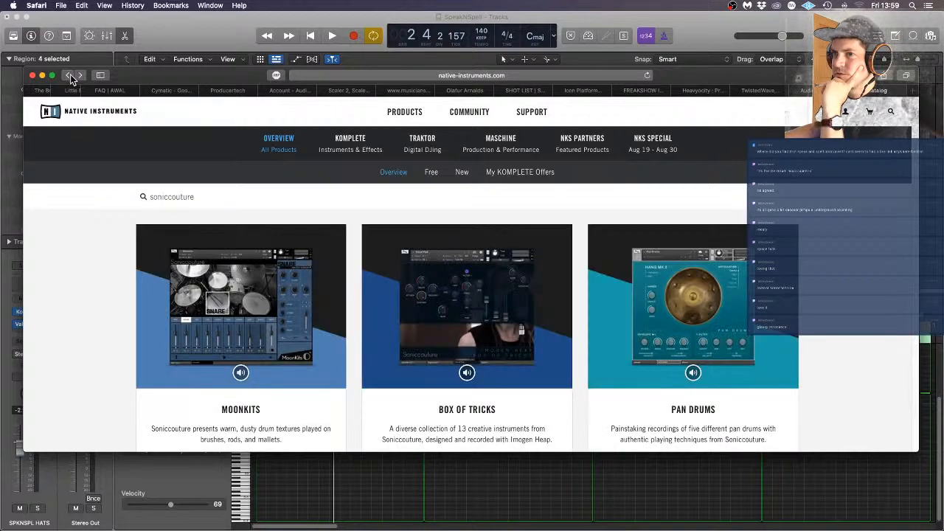
pyautogui.click(67, 75)
pyautogui.click(211, 390)
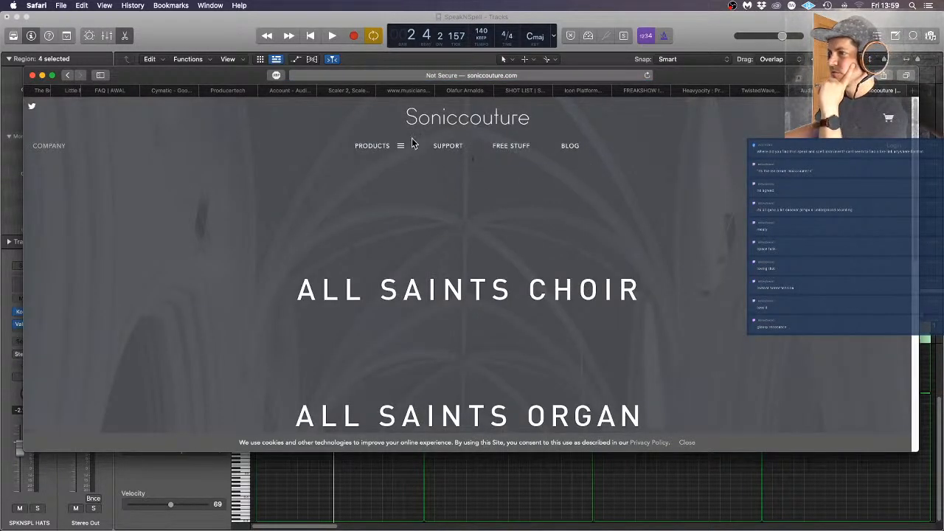
# Look through the Soniccouture product list and the All Saints Choir page for the Speak & Spell instrument
pyautogui.click(390, 147)
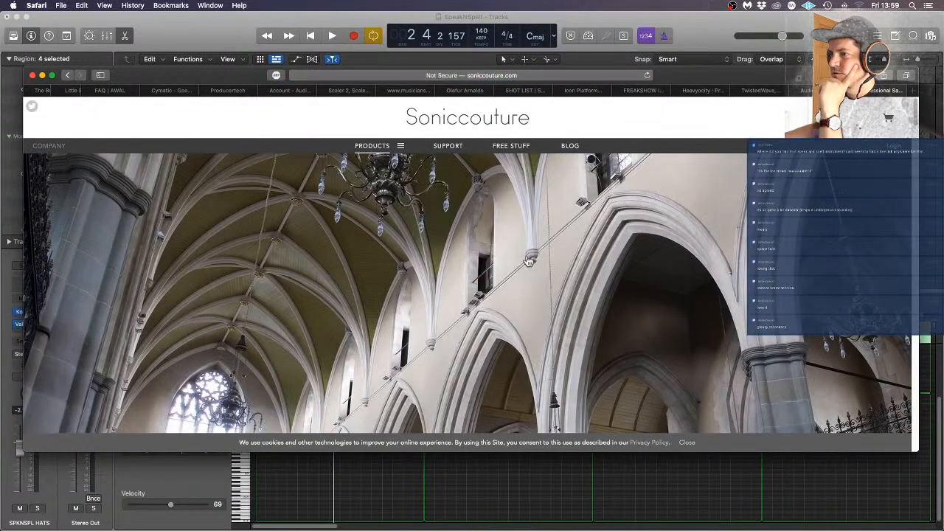
pyautogui.moveTo(400, 150)
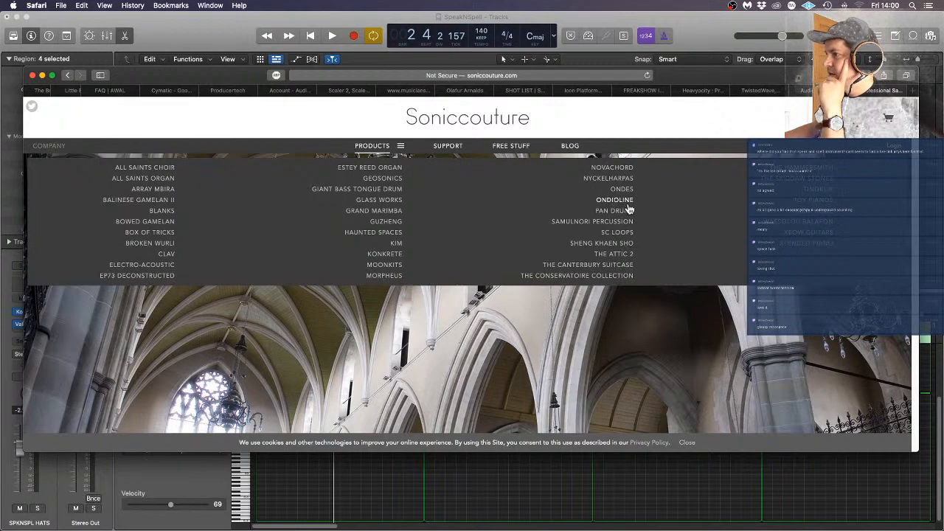
pyautogui.click(578, 349)
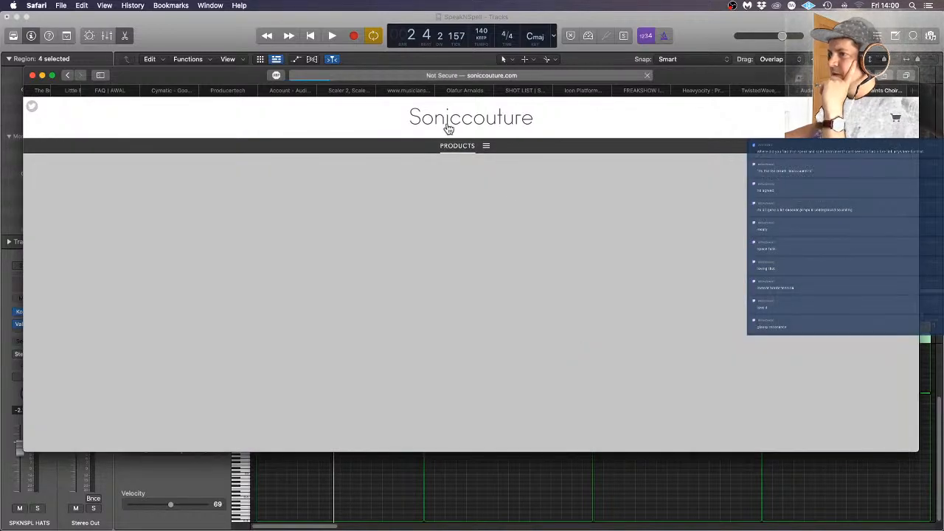
pyautogui.scroll(-20, 651, 309)
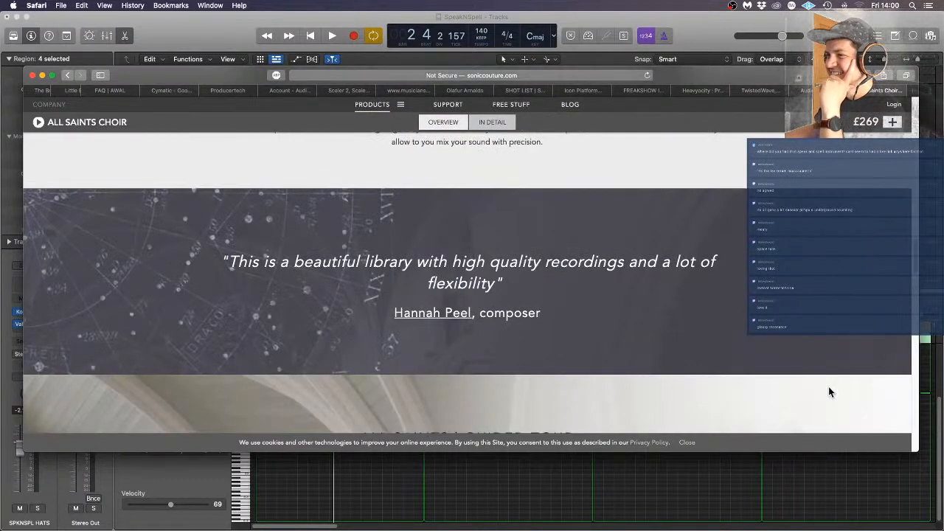
pyautogui.scroll(-15, 828, 389)
pyautogui.scroll(-10, 802, 412)
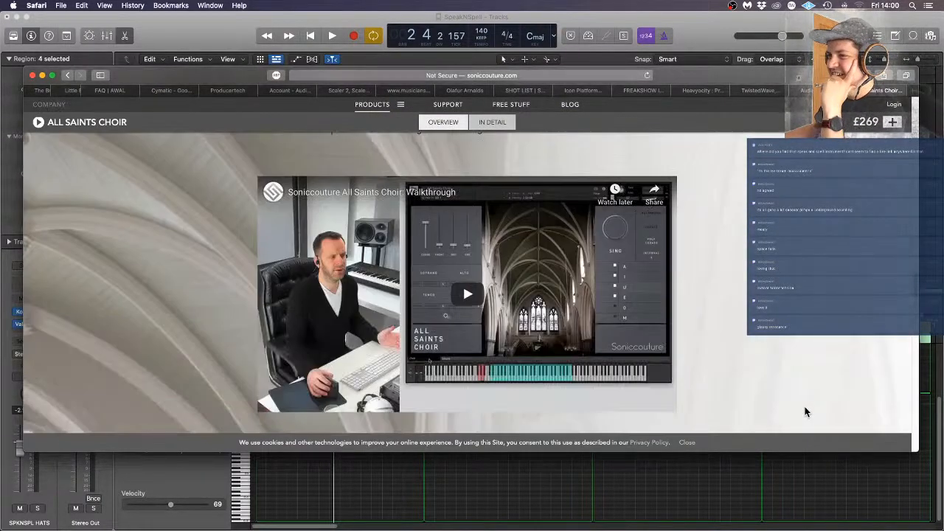
pyautogui.scroll(-15, 799, 416)
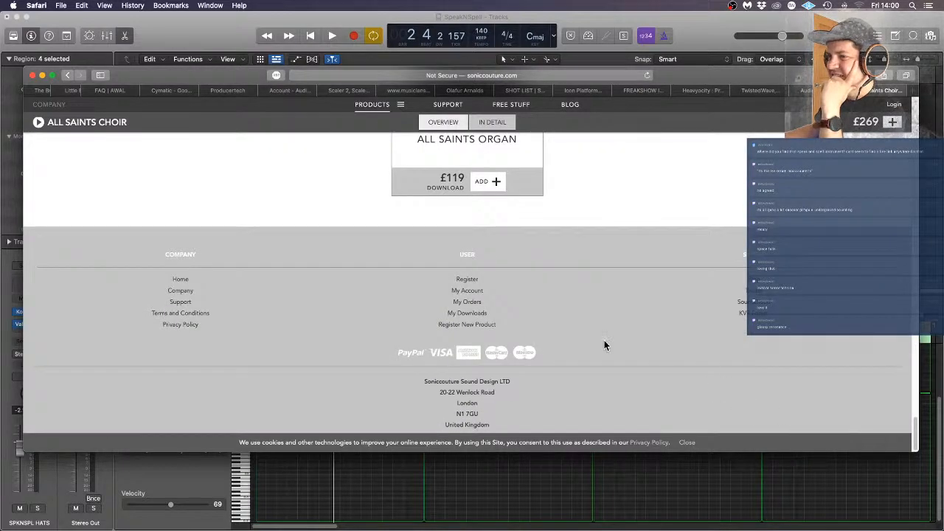
# Look through Soniccouture's free downloads and the product list again for the Speak & Spell instrument
pyautogui.click(509, 105)
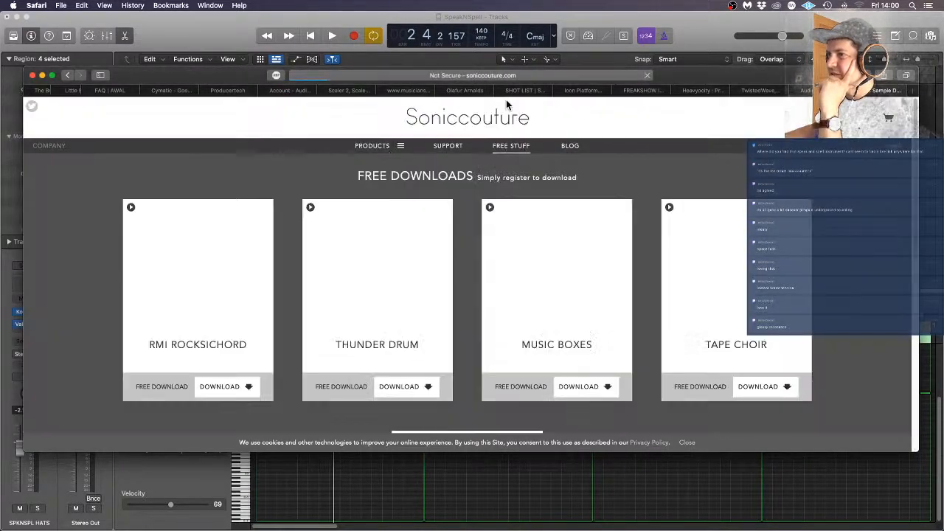
pyautogui.scroll(-5, 873, 290)
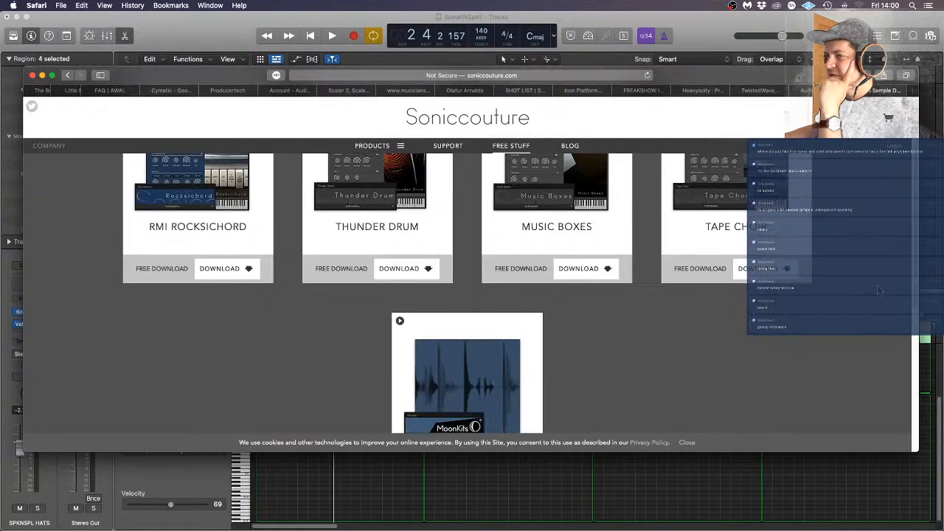
pyautogui.scroll(5, 874, 286)
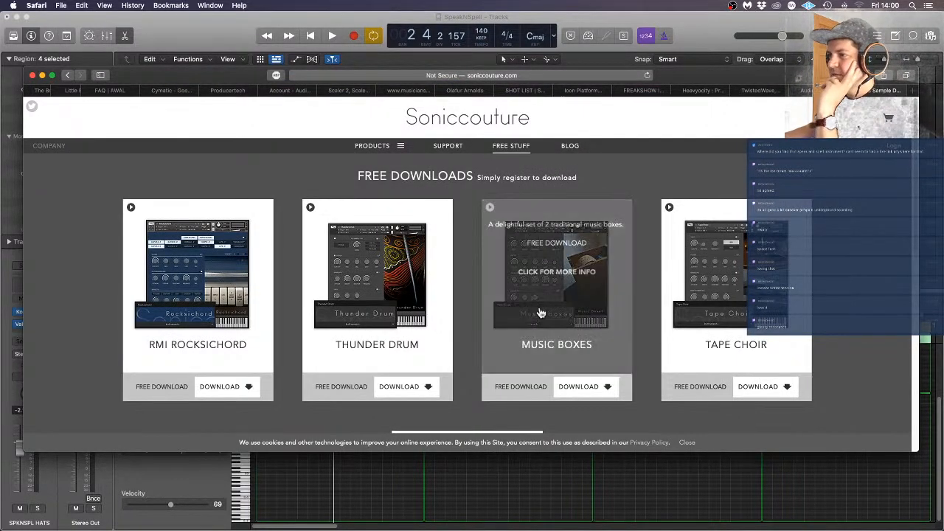
pyautogui.scroll(-5, 859, 287)
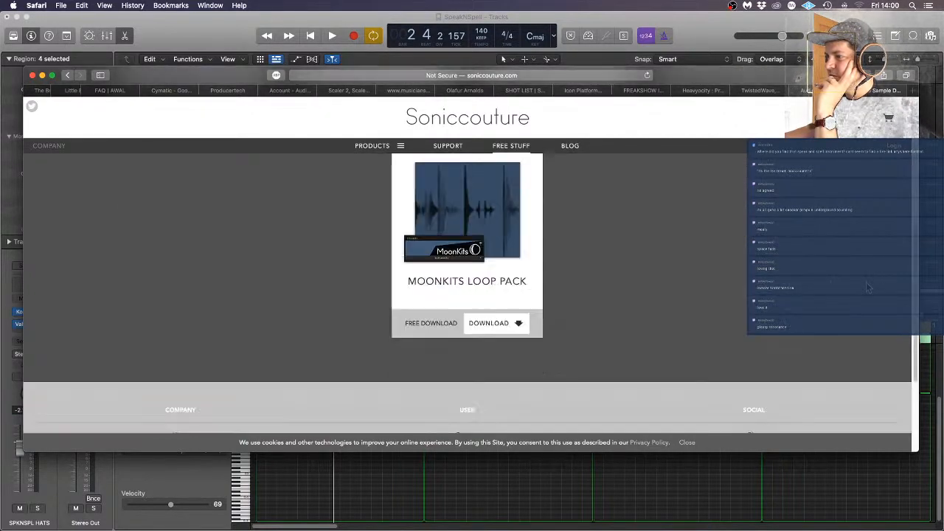
pyautogui.scroll(5, 673, 310)
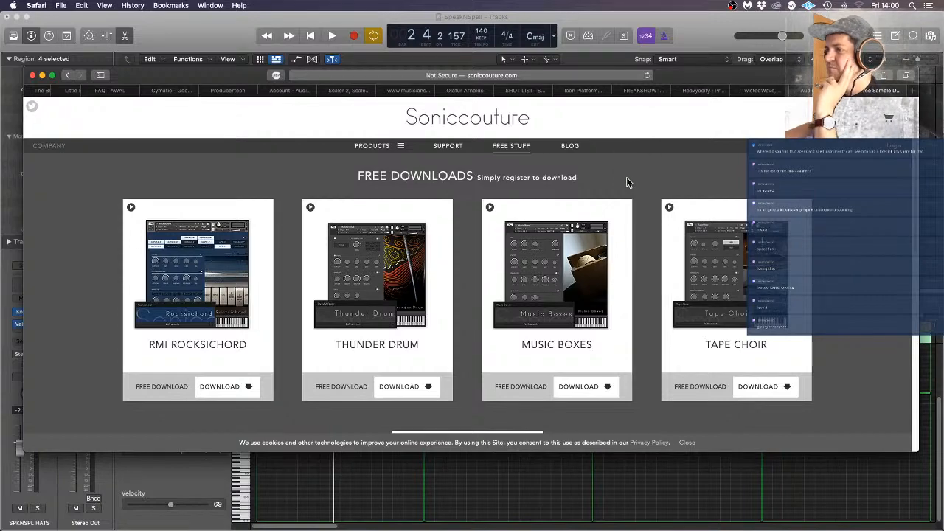
pyautogui.click(393, 147)
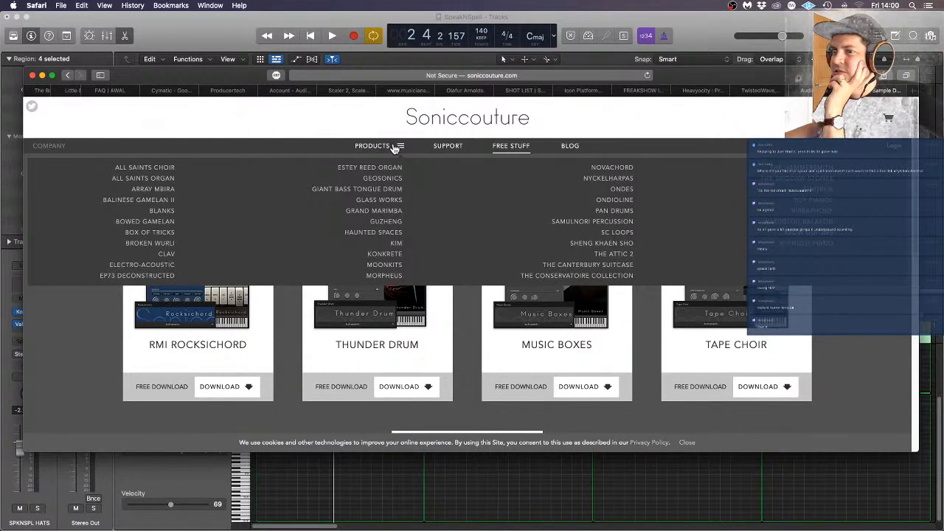
# Search the web for "sonic couture speak n spell"
pyautogui.click(508, 76)
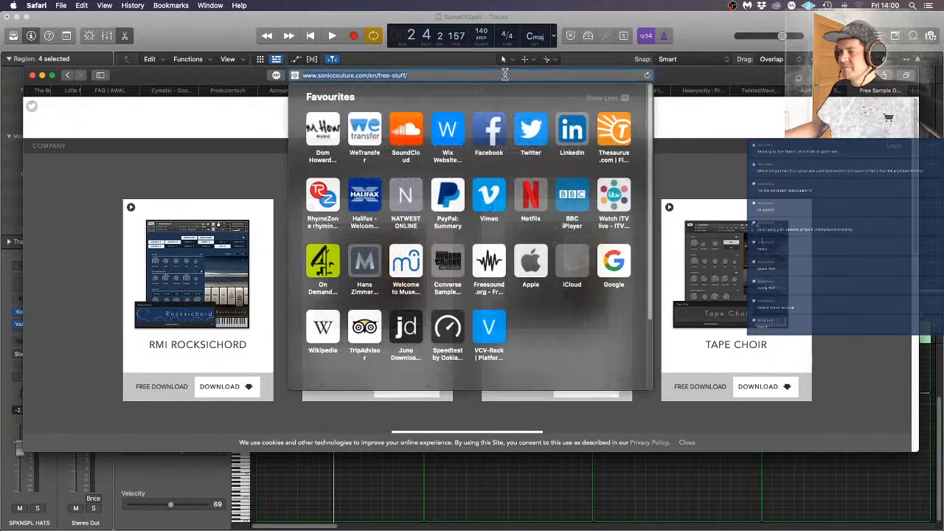
pyautogui.write('sonic c')
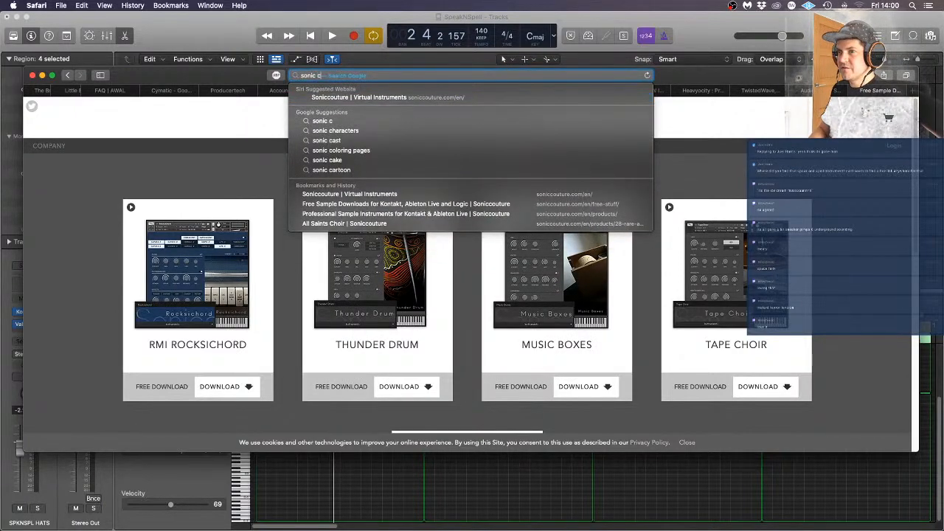
pyautogui.write('outure s')
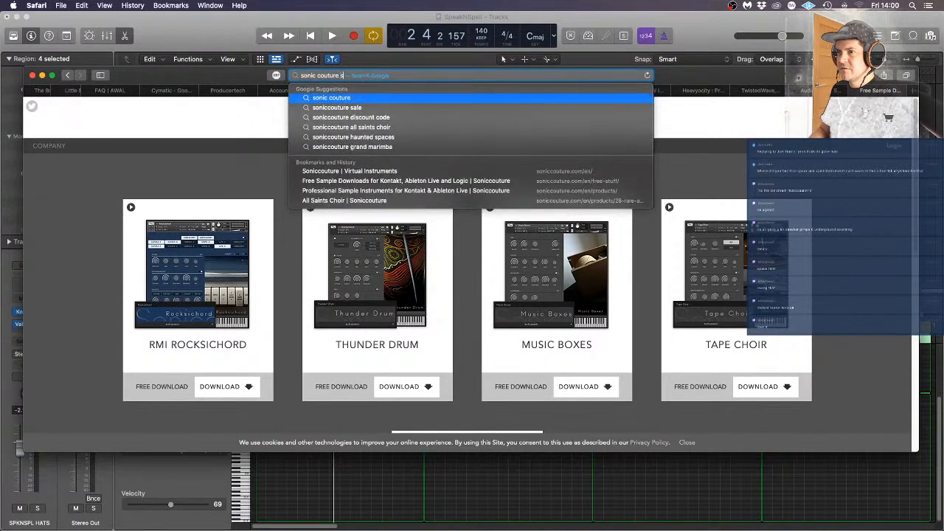
pyautogui.write('peak n sp')
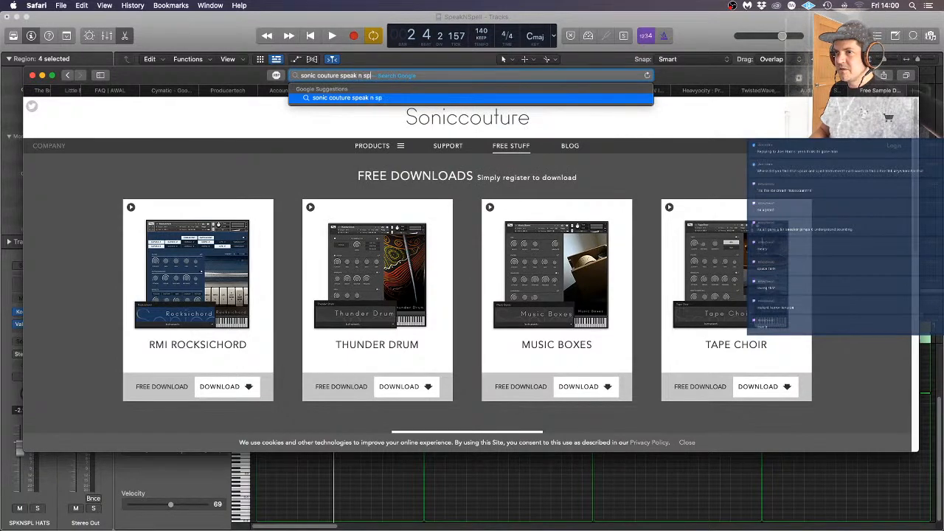
pyautogui.write('ell')
pyautogui.press('Return')
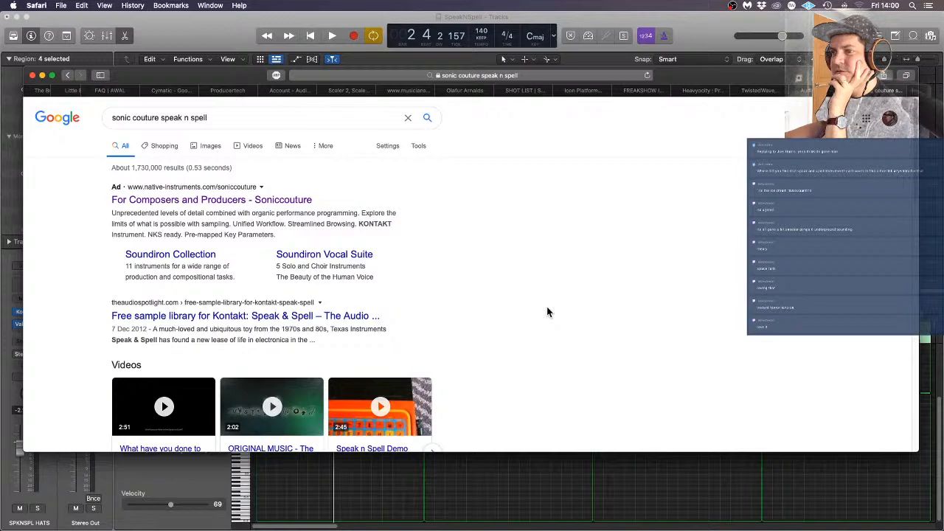
# Open The Audio Spotlight's article on the free Speak & Spell Kontakt library, dismiss the newsletter pop-up and read the description
pyautogui.click(355, 317)
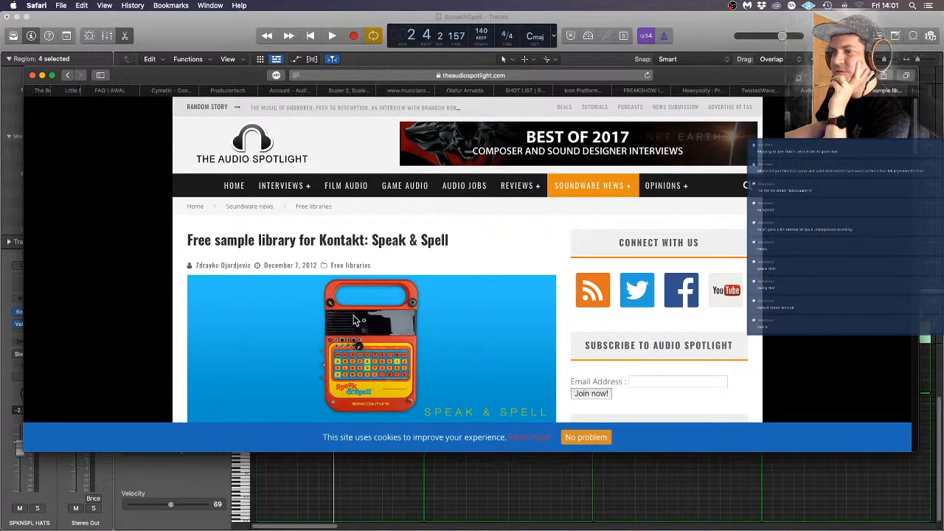
pyautogui.scroll(-10, 355, 320)
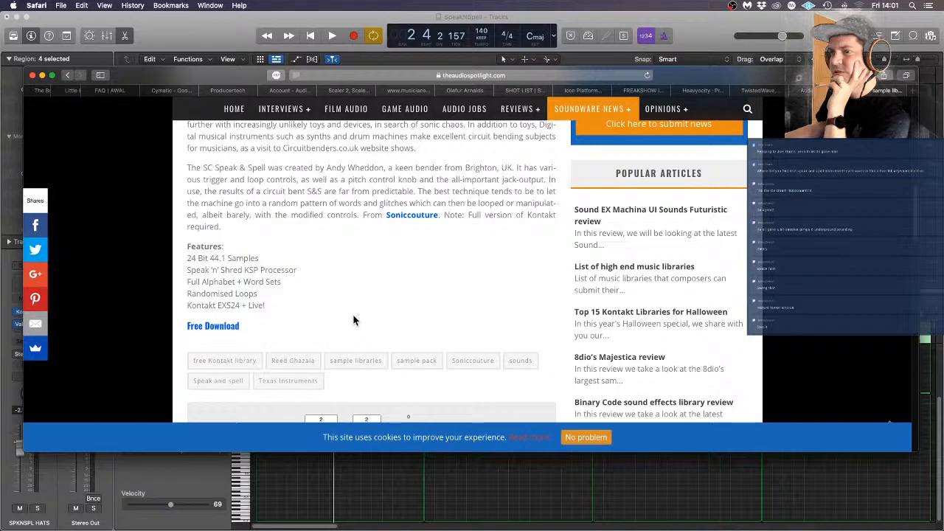
pyautogui.scroll(-5, 353, 321)
pyautogui.scroll(8, 355, 318)
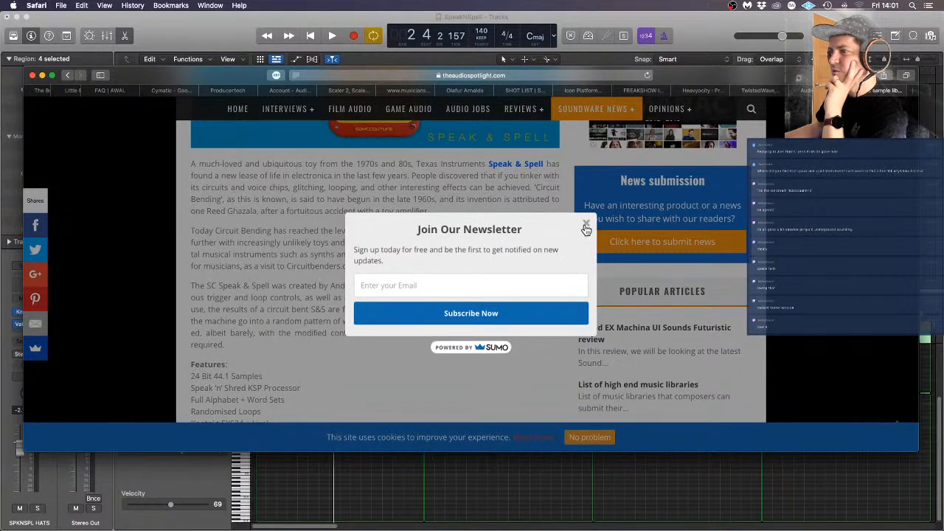
pyautogui.click(586, 223)
pyautogui.scroll(5, 432, 217)
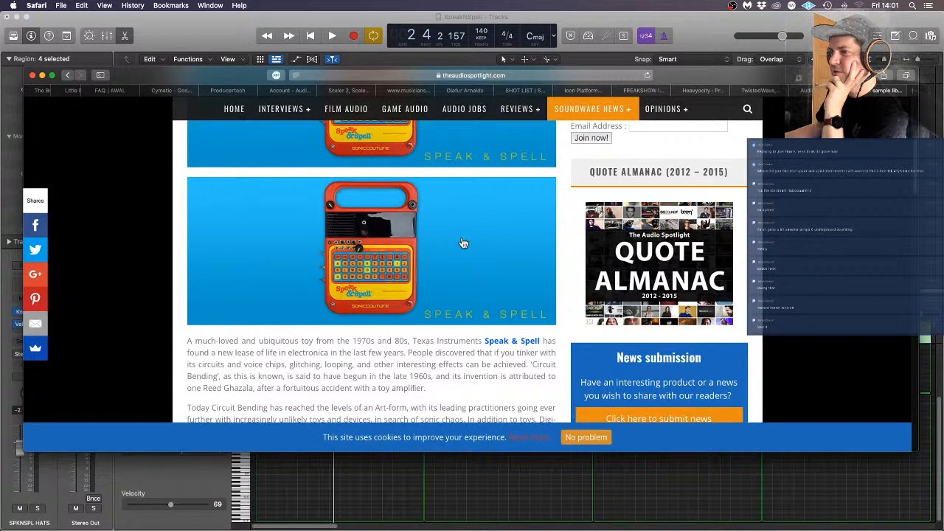
pyautogui.scroll(-3, 464, 244)
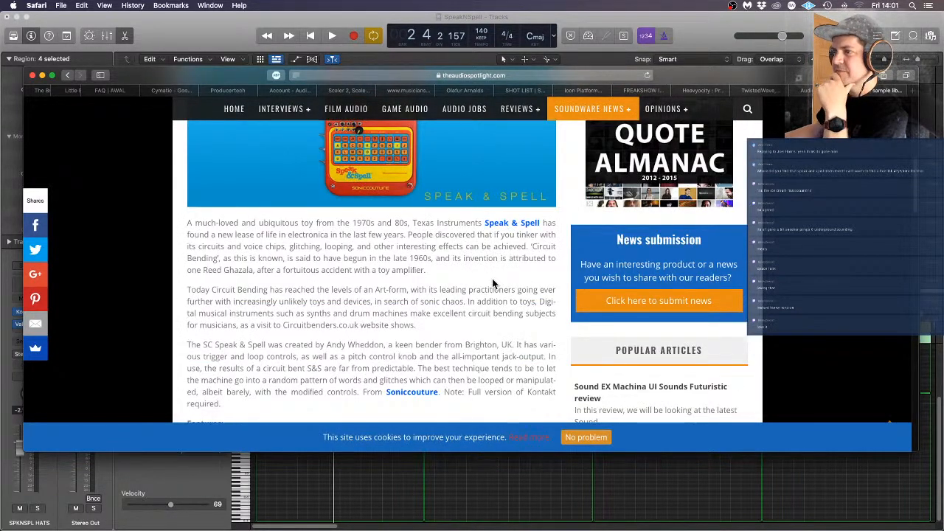
pyautogui.scroll(-3, 493, 285)
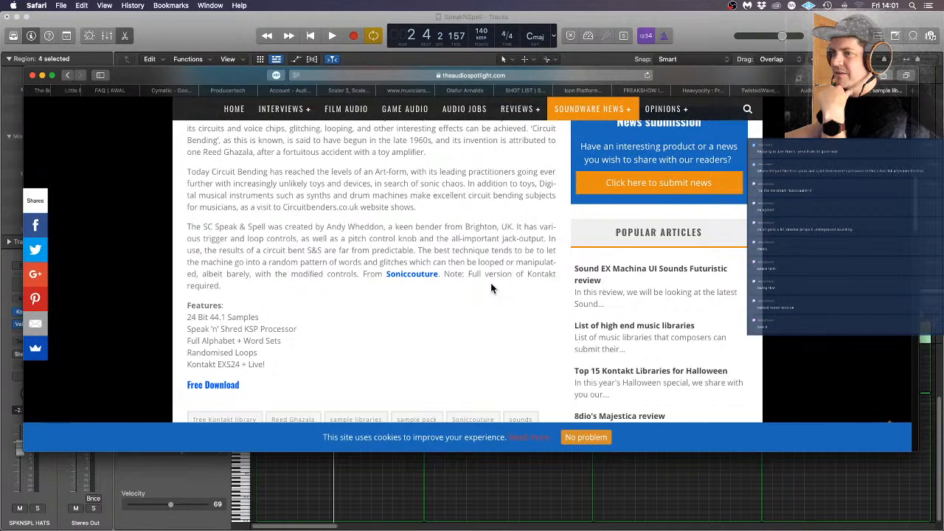
# Return to the search results, open the VST Warehouse page on Soniccouture Speak & Spell and read down to its download link
pyautogui.click(67, 76)
pyautogui.scroll(-3, 413, 295)
pyautogui.scroll(-3, 472, 354)
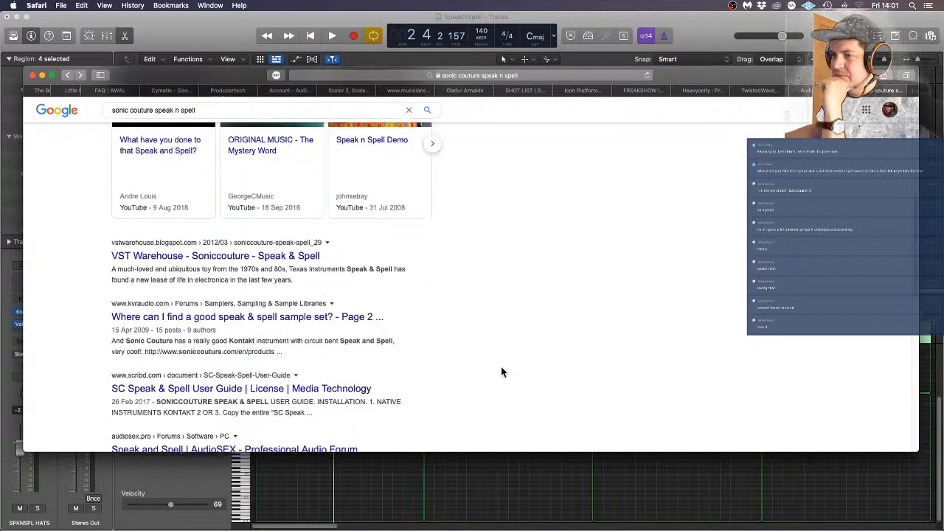
pyautogui.click(282, 258)
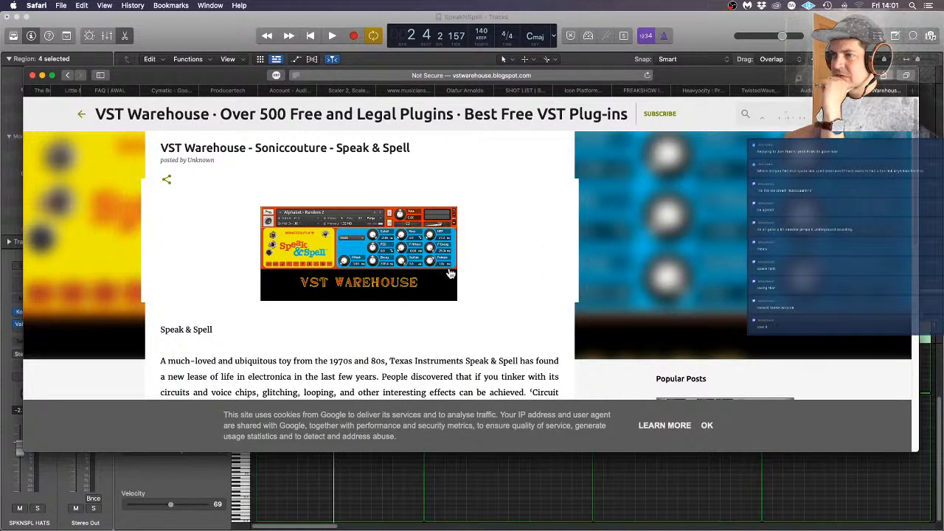
pyautogui.scroll(-5, 516, 273)
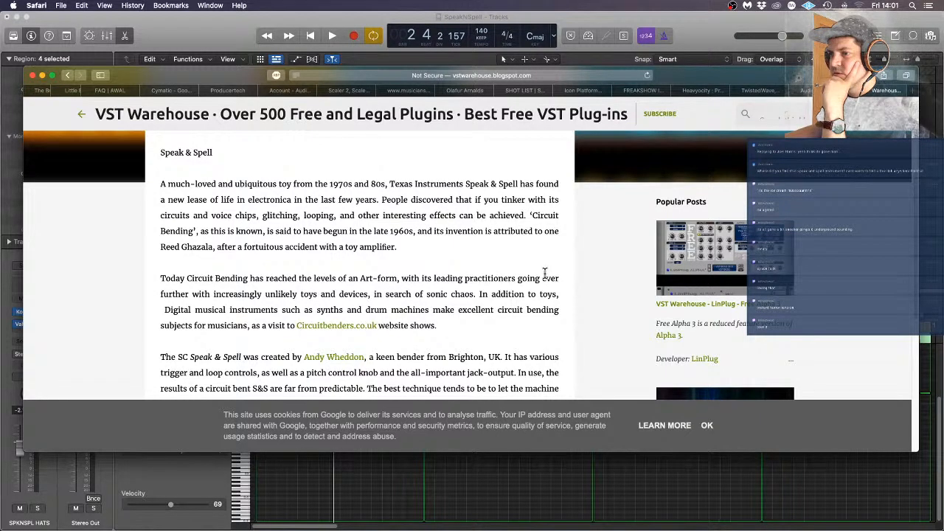
pyautogui.scroll(-4, 544, 273)
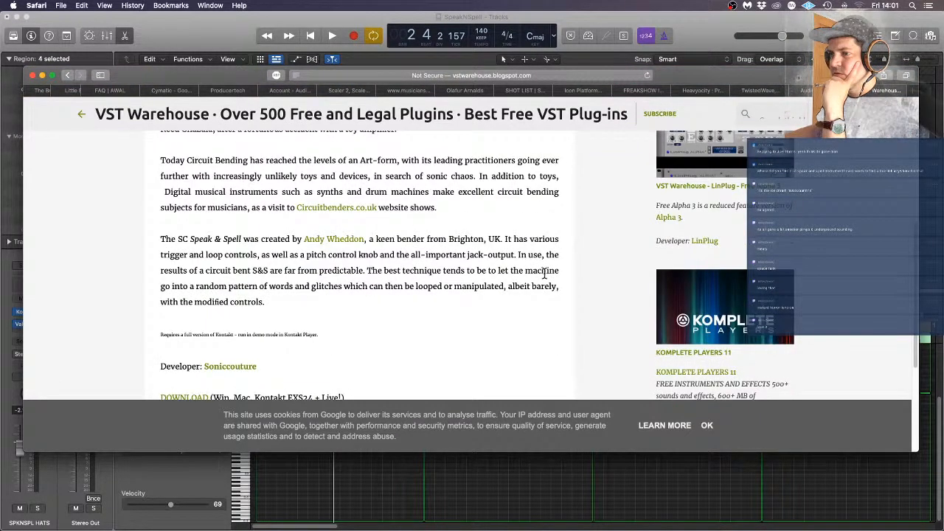
pyautogui.scroll(-4, 544, 273)
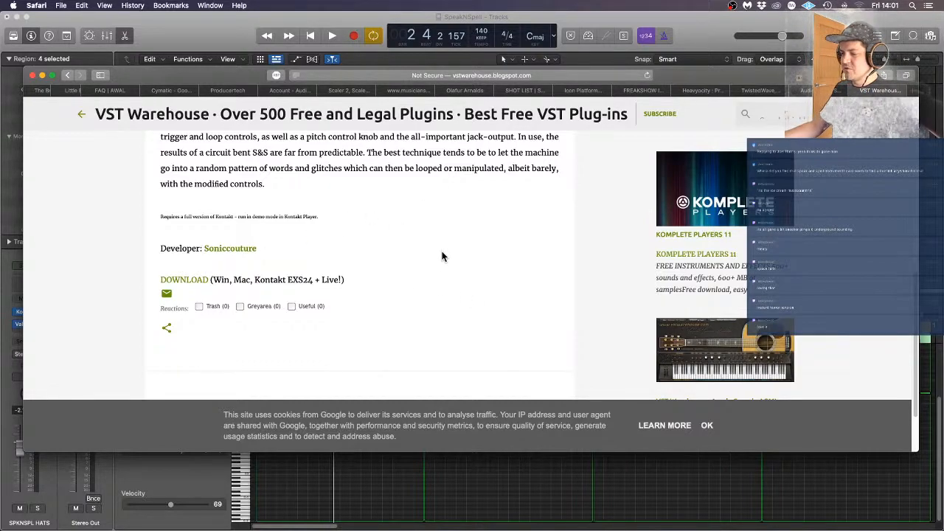
# Try the Speak & Spell download link on the VST Warehouse page, and close the Soniccouture page it opens
pyautogui.click(192, 281)
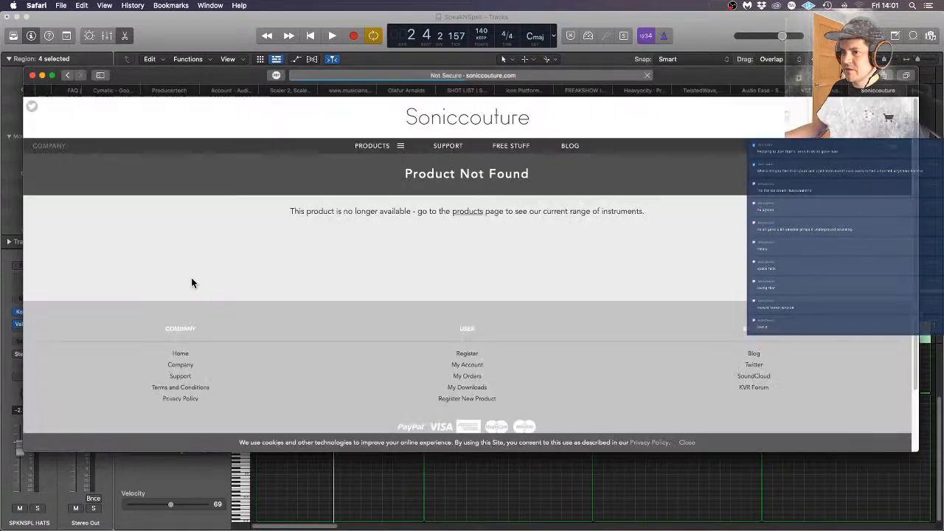
pyautogui.click(842, 89)
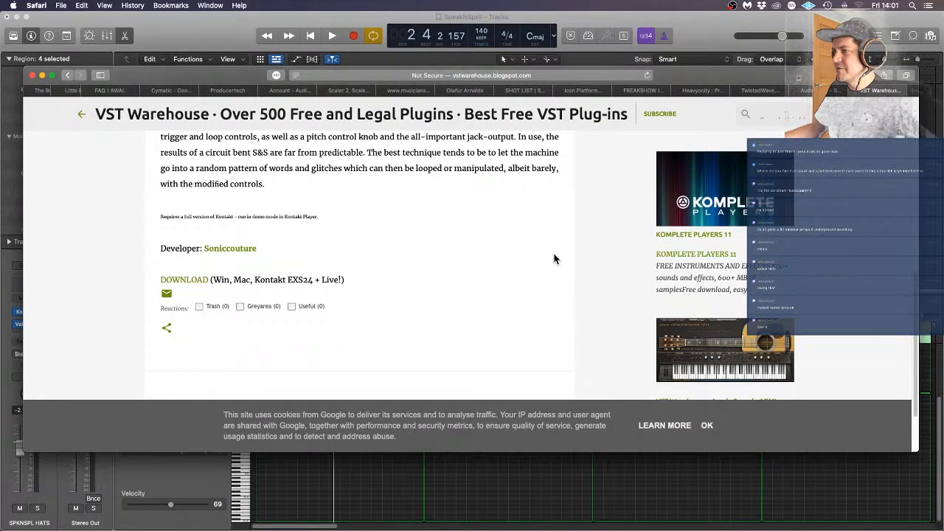
pyautogui.scroll(10, 555, 258)
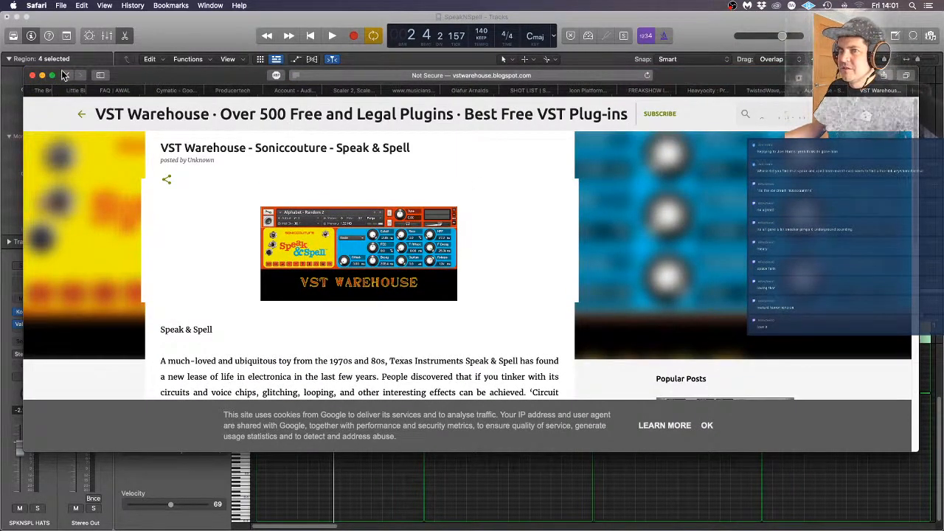
# Go back to the search results and look through the remaining entries for another Speak & Spell download source
pyautogui.click(66, 75)
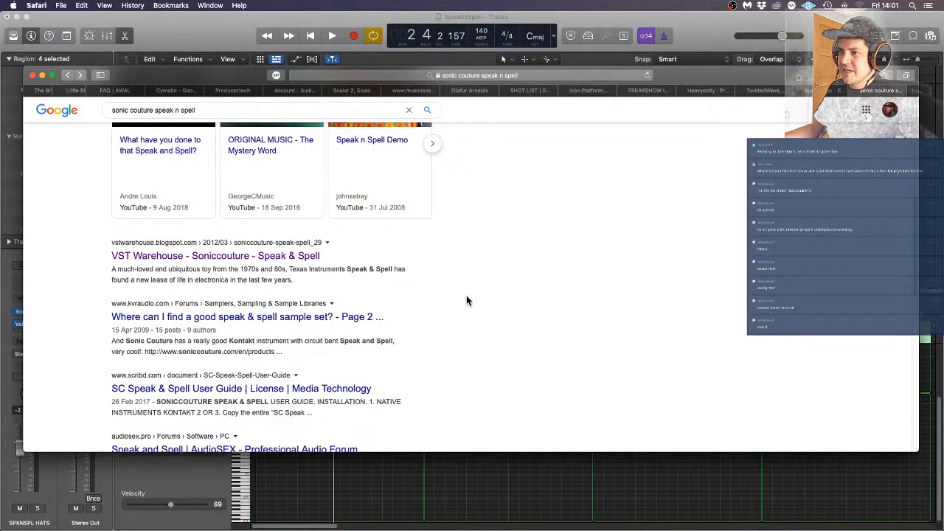
pyautogui.scroll(-2, 466, 303)
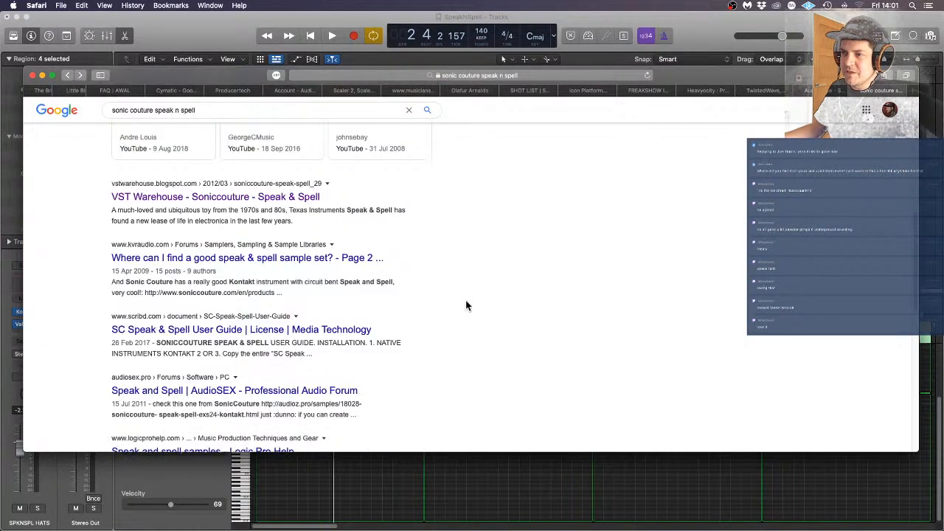
pyautogui.scroll(-2, 466, 306)
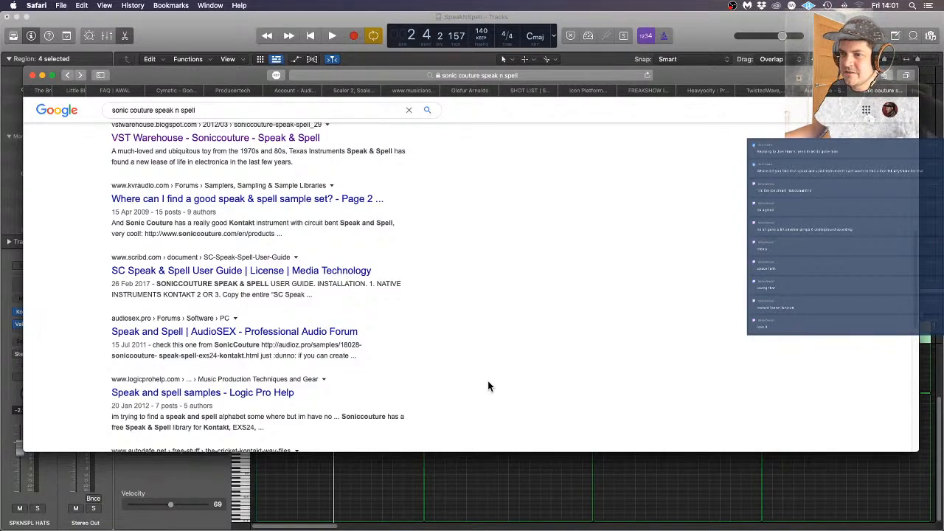
pyautogui.scroll(-3, 488, 385)
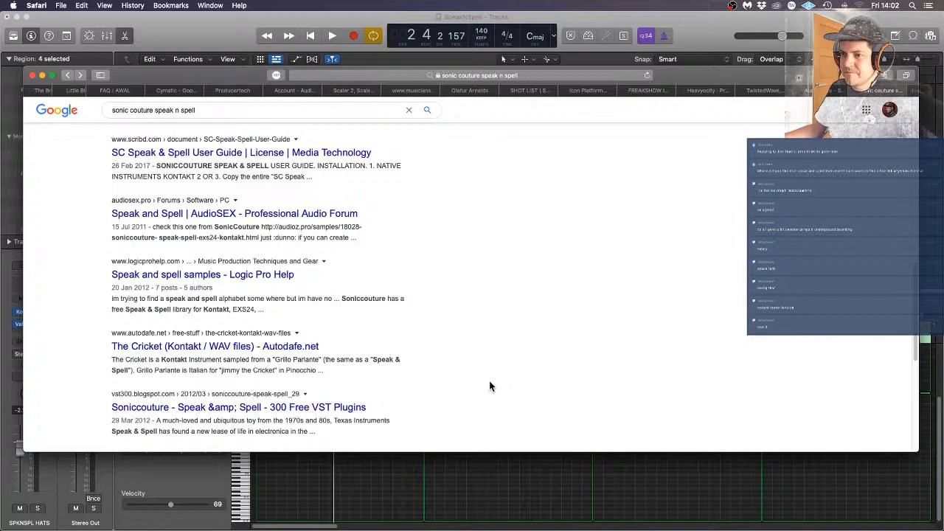
pyautogui.scroll(3, 489, 386)
pyautogui.scroll(-3, 485, 389)
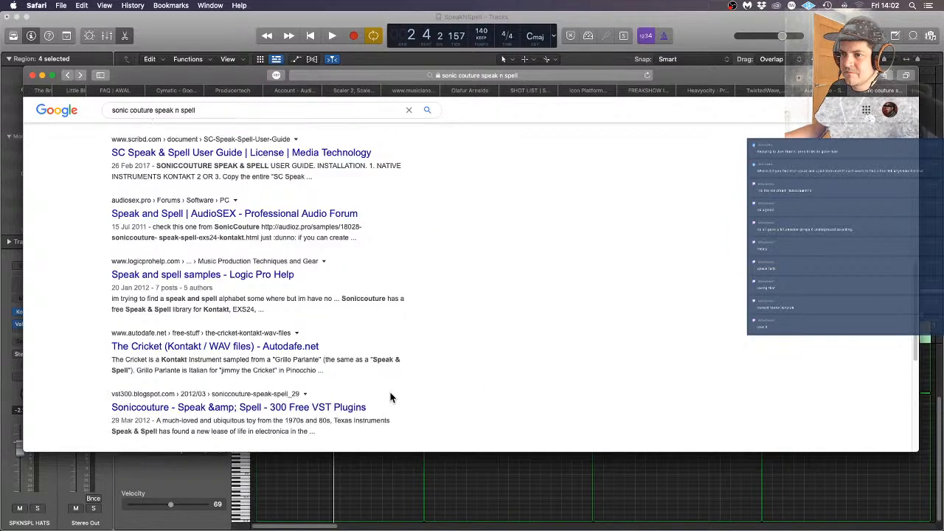
pyautogui.scroll(-2, 391, 399)
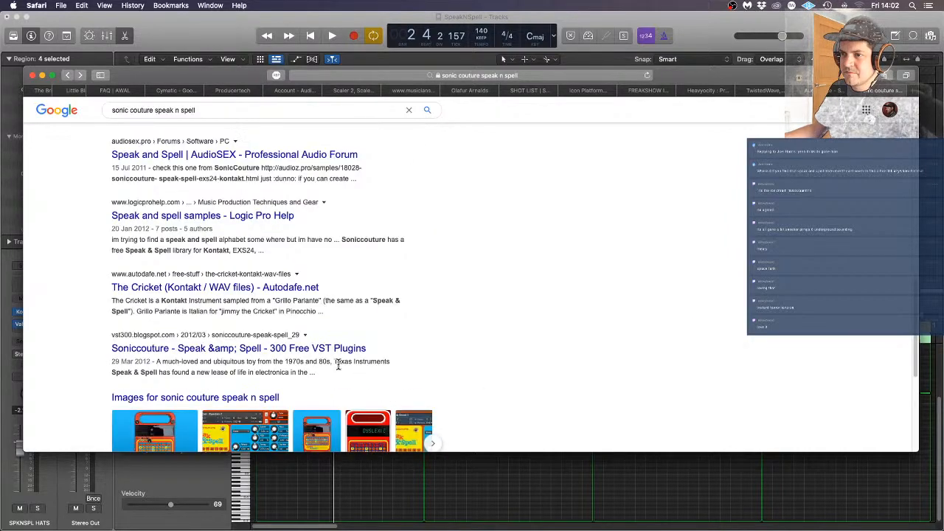
# Open the 300 Free VST Plugins result, try its Speak & Spell download link, and close both pages
pyautogui.click(305, 350)
pyautogui.scroll(-5, 552, 248)
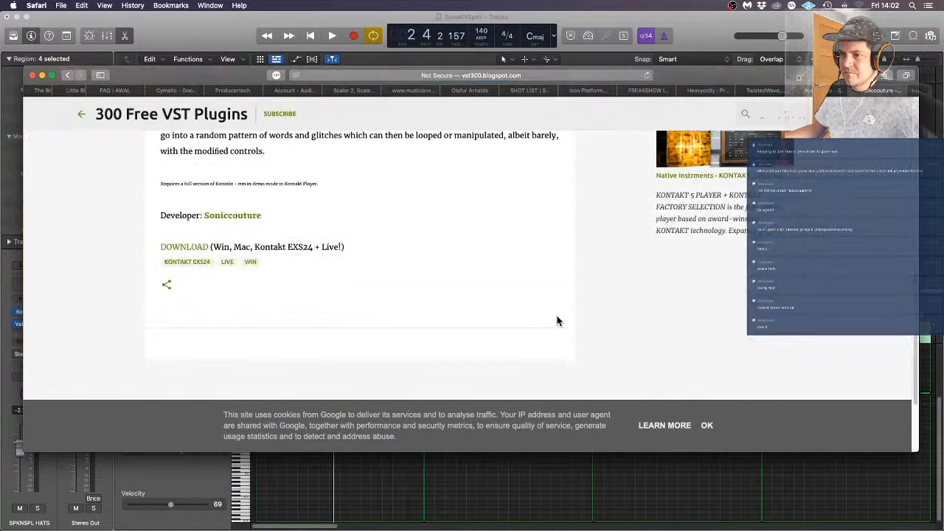
pyautogui.click(177, 247)
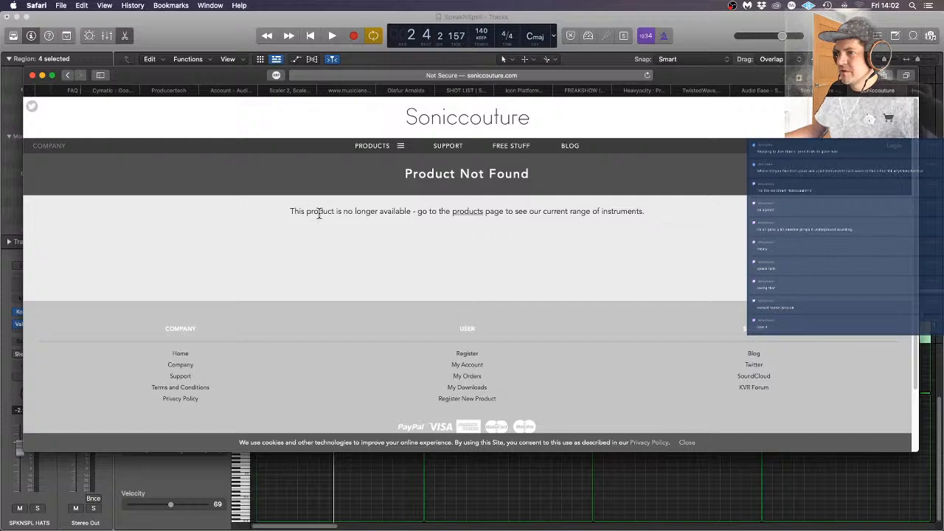
pyautogui.click(855, 90)
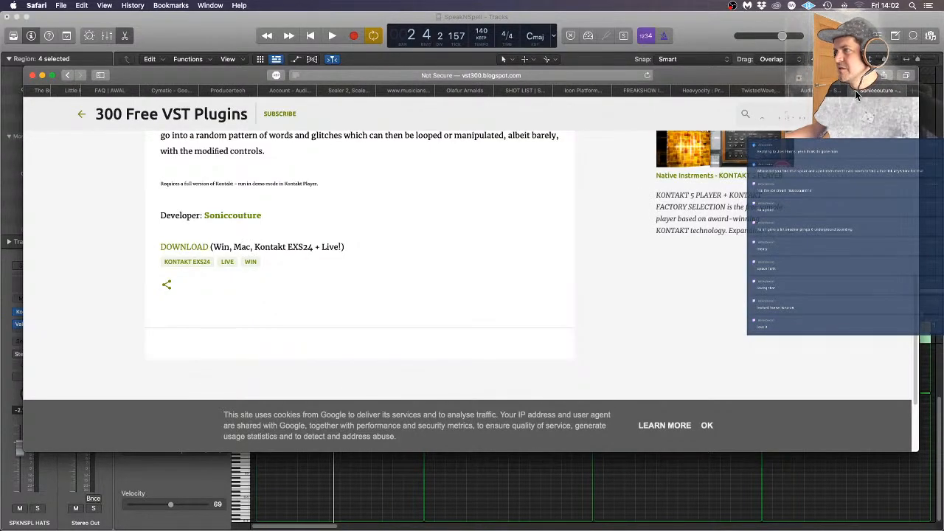
pyautogui.click(855, 90)
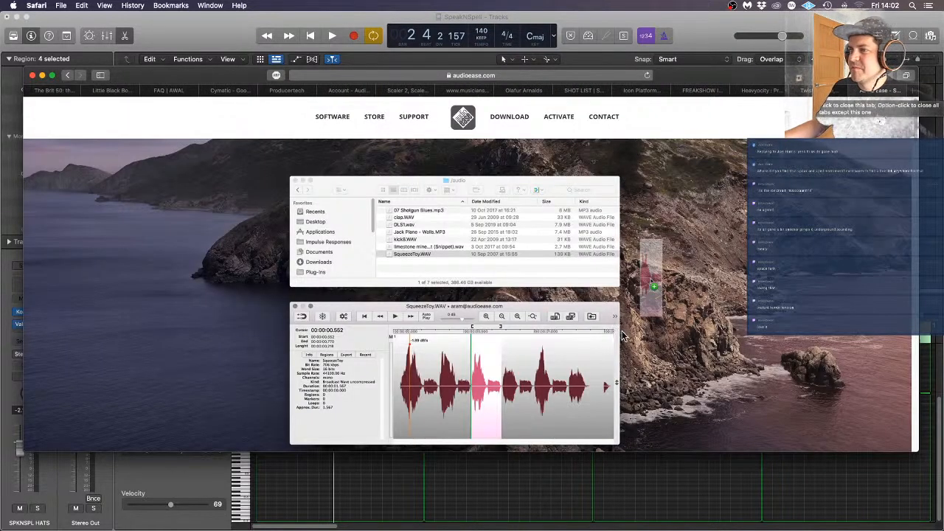
# Switch back to Logic Pro X, select the Inst 4 track and open its Kontakt instrument
pyautogui.press('super+Tab')
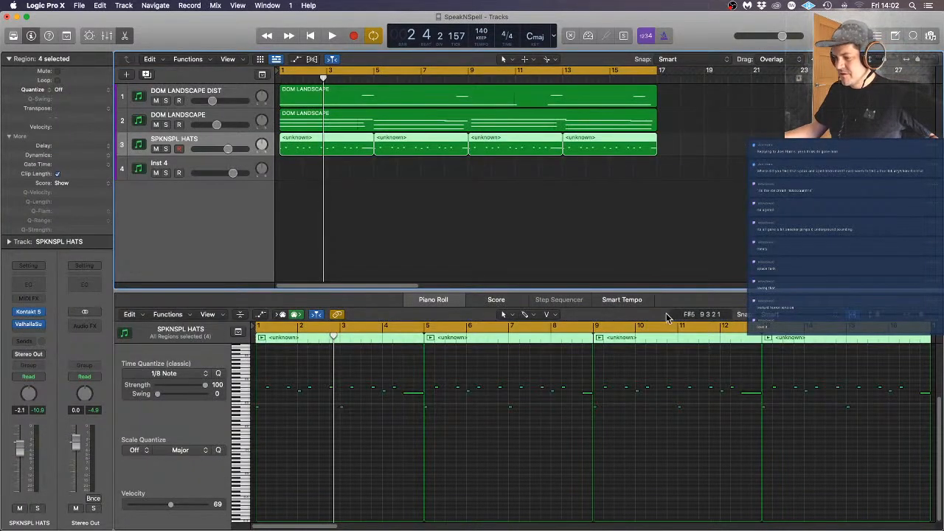
pyautogui.click(536, 271)
pyautogui.click(178, 173)
pyautogui.click(28, 315)
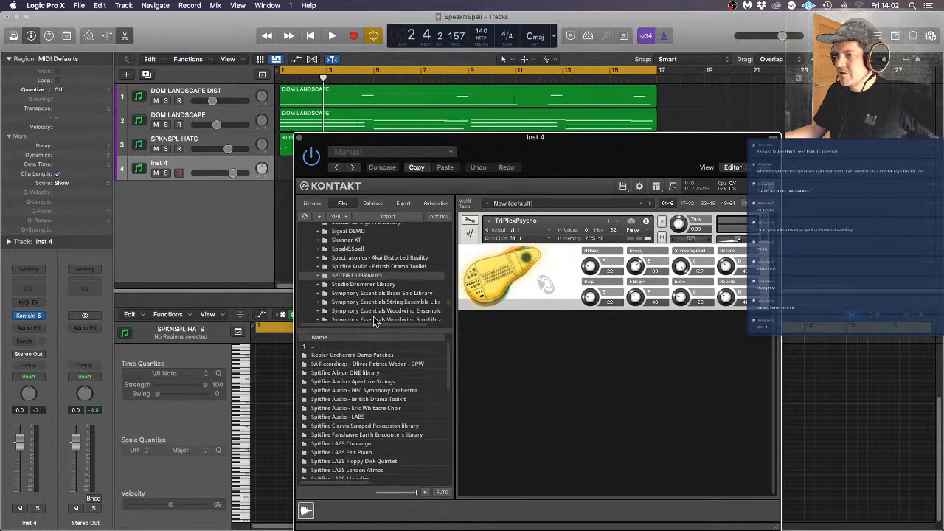
# Look through the library folders and the Spitfire contents in Kontakt's file browser for a suitable instrument
pyautogui.scroll(-5, 402, 277)
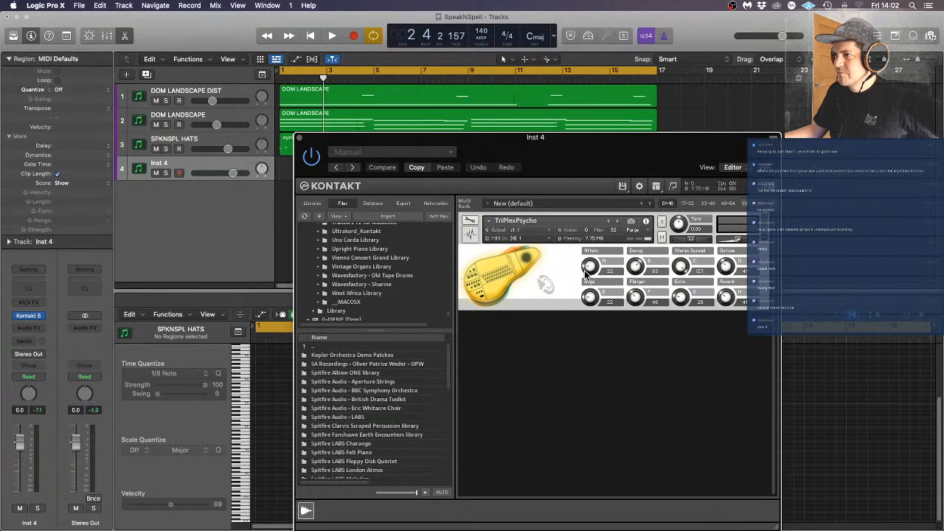
pyautogui.scroll(-3, 391, 388)
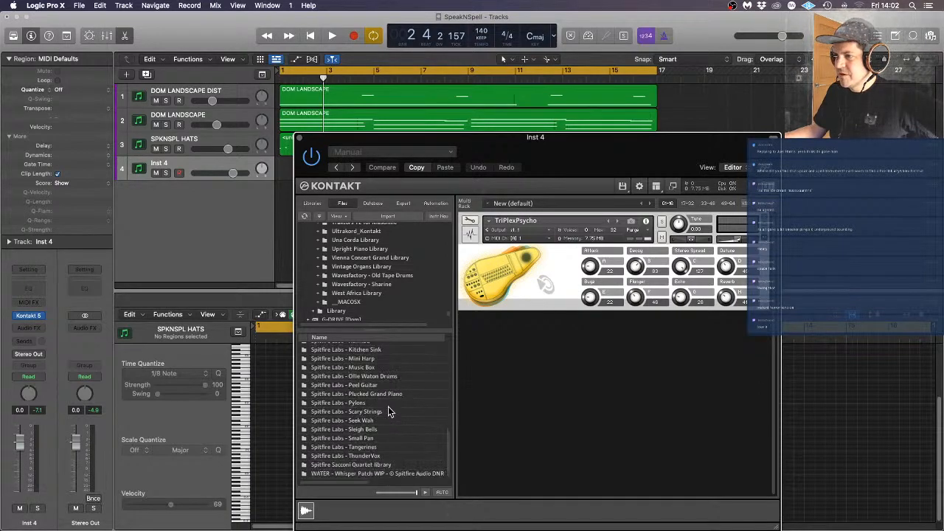
pyautogui.scroll(4, 418, 266)
pyautogui.scroll(4, 394, 301)
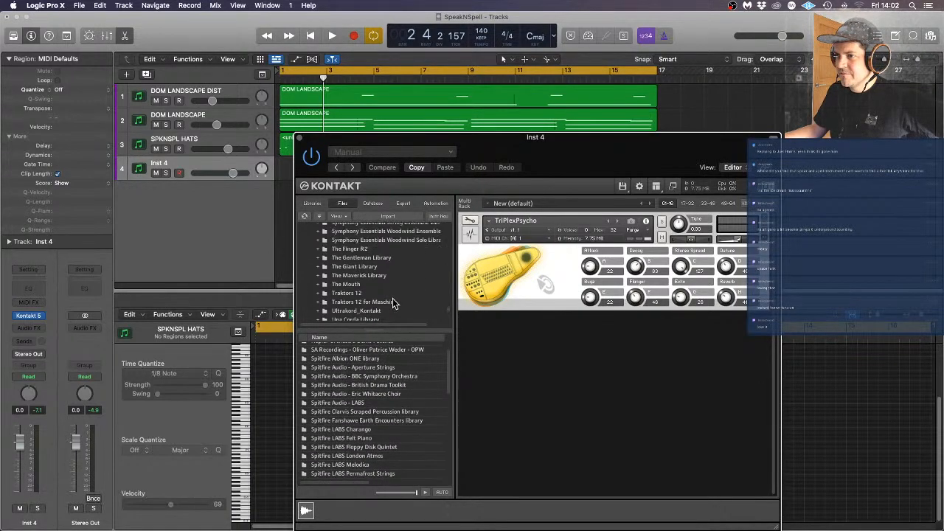
pyautogui.scroll(4, 394, 303)
pyautogui.scroll(3, 394, 303)
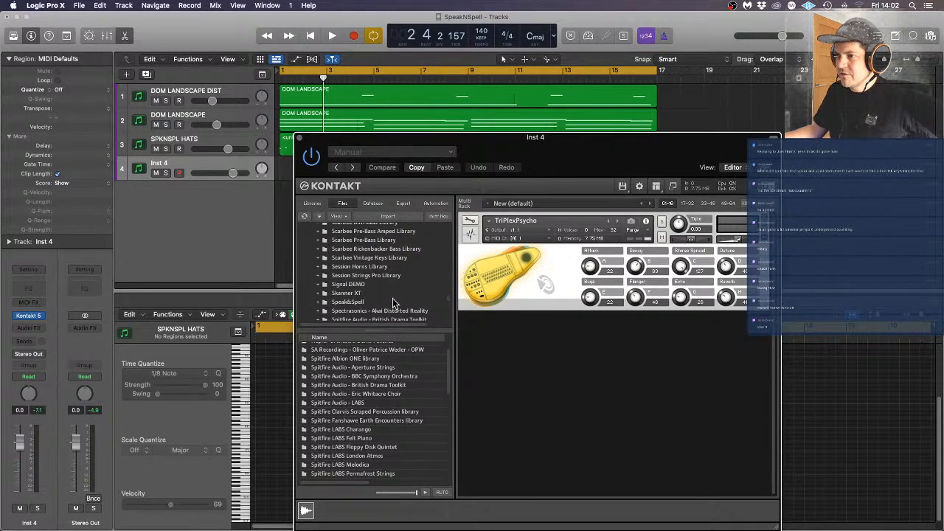
pyautogui.scroll(4, 394, 303)
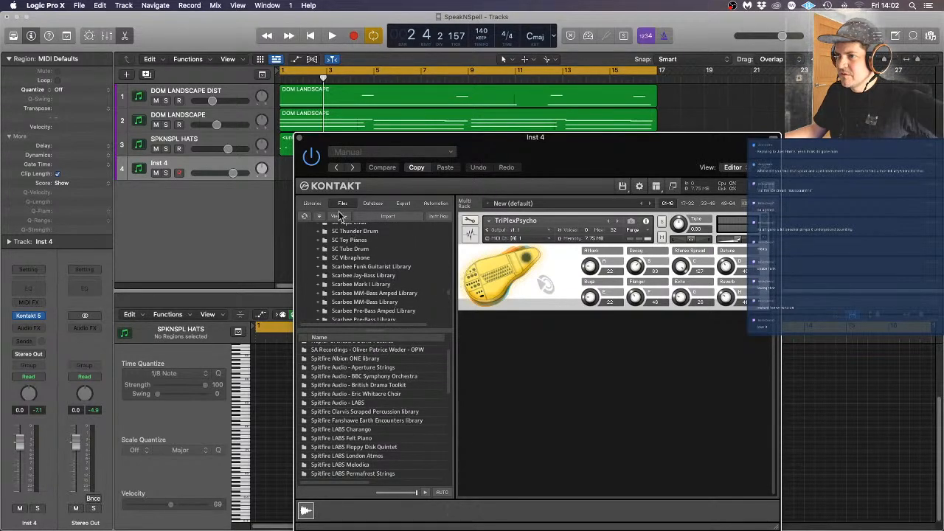
# Replace TriPlexPsycho with the Music Boxes instrument from the Kontakt libraries, and turn on Low Latency Mode for playing
pyautogui.click(312, 203)
pyautogui.scroll(-5, 405, 339)
pyautogui.scroll(-10, 407, 368)
pyautogui.scroll(-10, 403, 375)
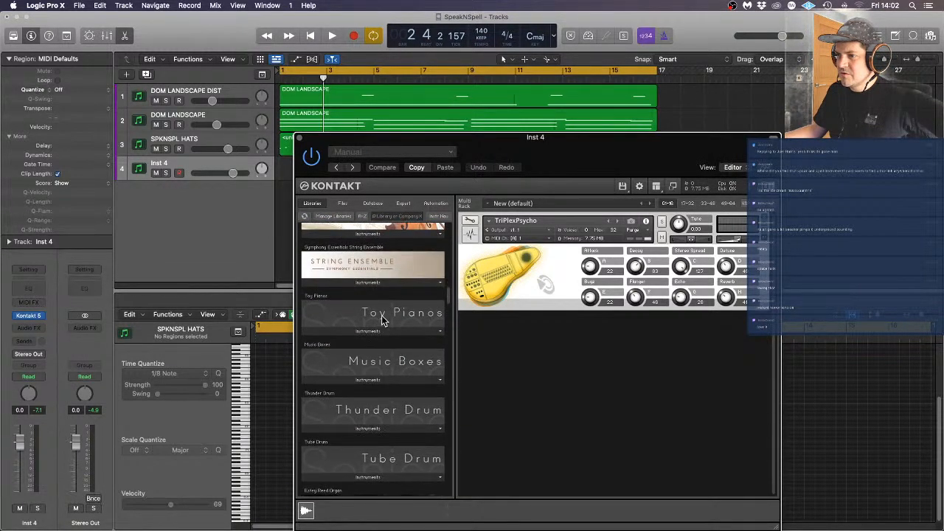
pyautogui.click(389, 381)
pyautogui.moveTo(341, 392); pyautogui.dragTo(590, 302)
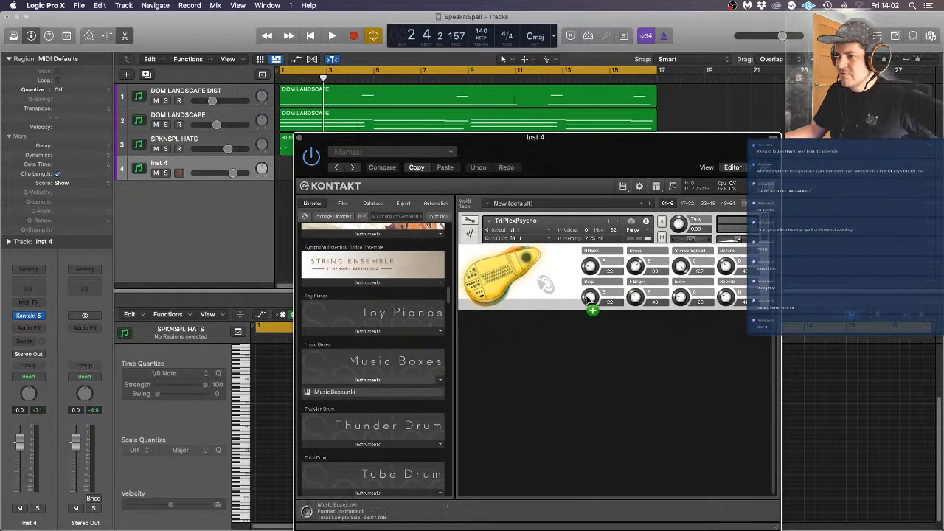
pyautogui.moveTo(537, 271); pyautogui.dragTo(536, 271)
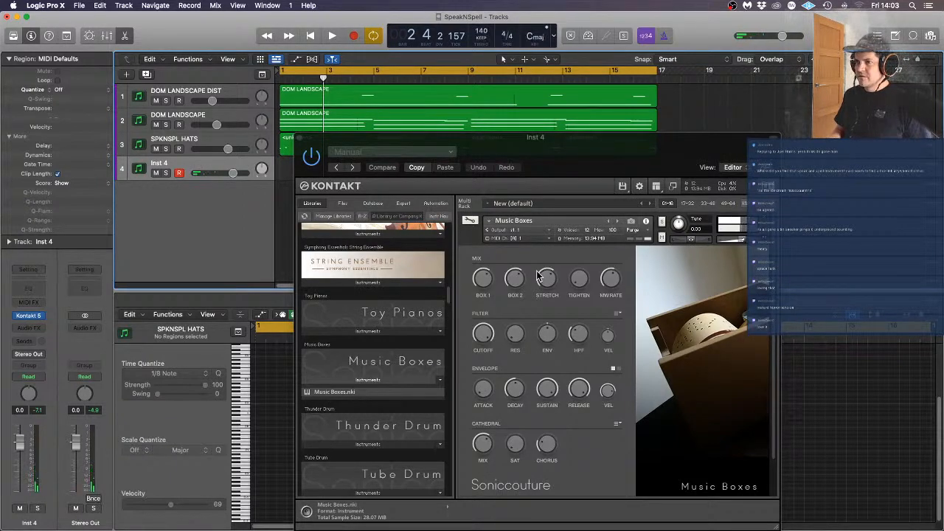
pyautogui.click(588, 35)
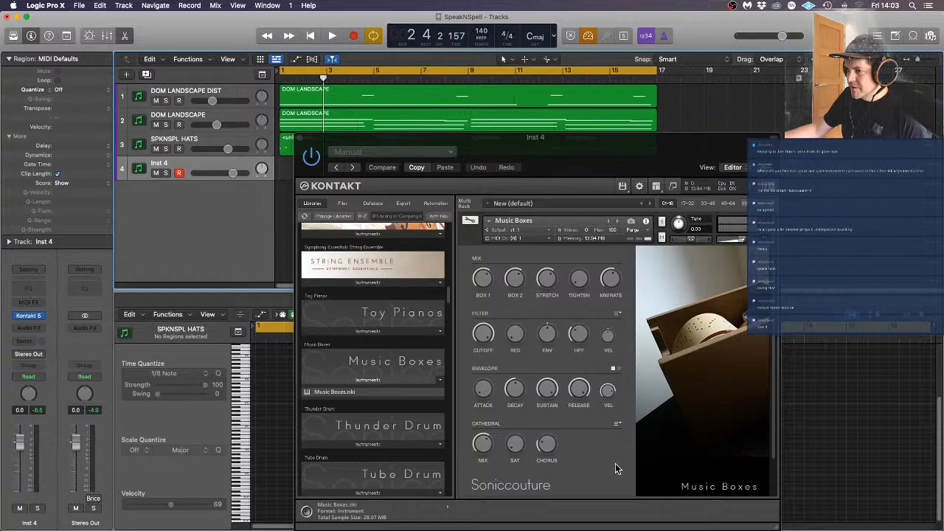
# Turn the Cathedral reverb of Music Boxes down to bypass and lower its Stretch amount
pyautogui.click(484, 448)
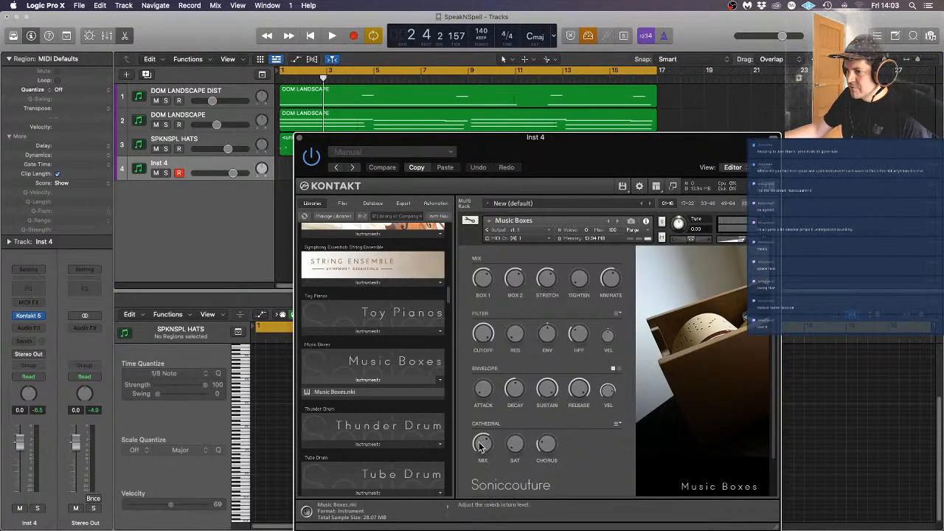
pyautogui.moveTo(492, 452); pyautogui.dragTo(493, 487)
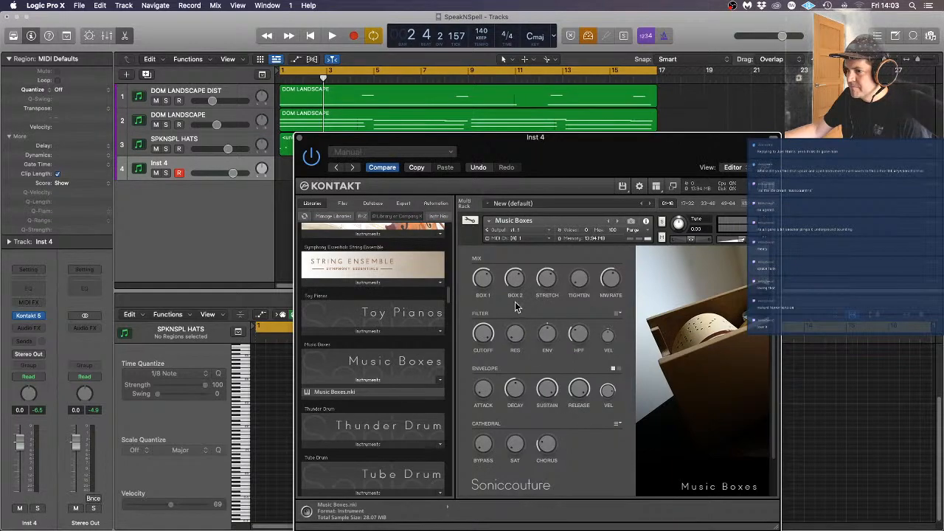
pyautogui.moveTo(548, 278)
pyautogui.moveTo(548, 278); pyautogui.dragTo(555, 414)
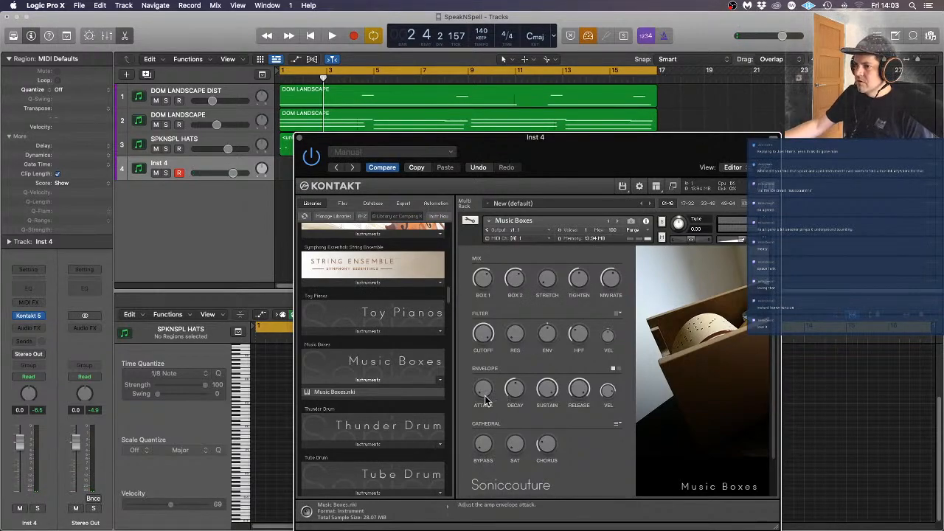
# Choose the Pearly Gates reverb for Music Boxes, raise its mix and try different saturation amounts
pyautogui.click(618, 425)
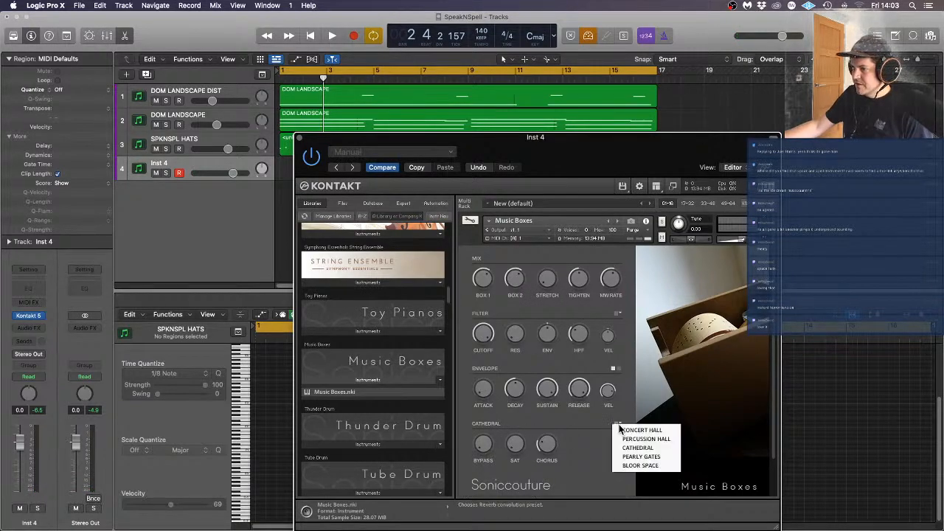
pyautogui.click(657, 458)
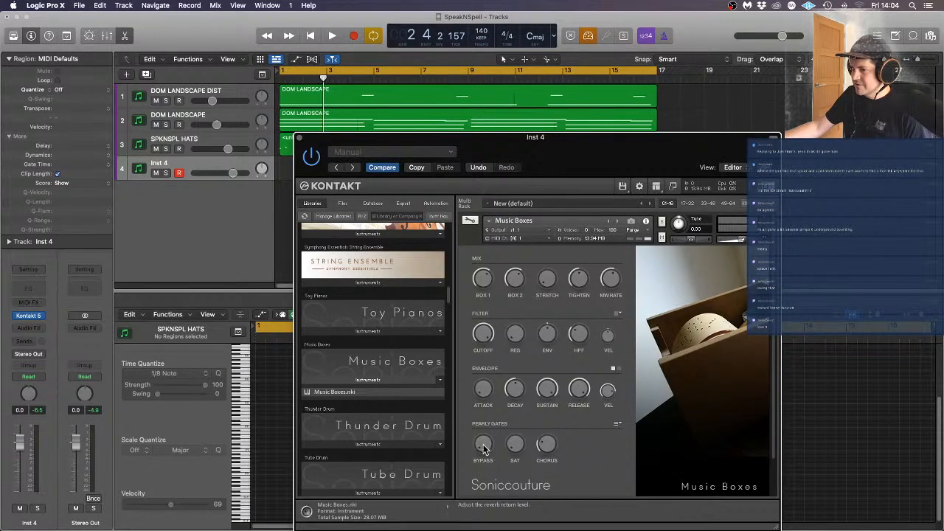
pyautogui.moveTo(483, 448); pyautogui.dragTo(497, 439)
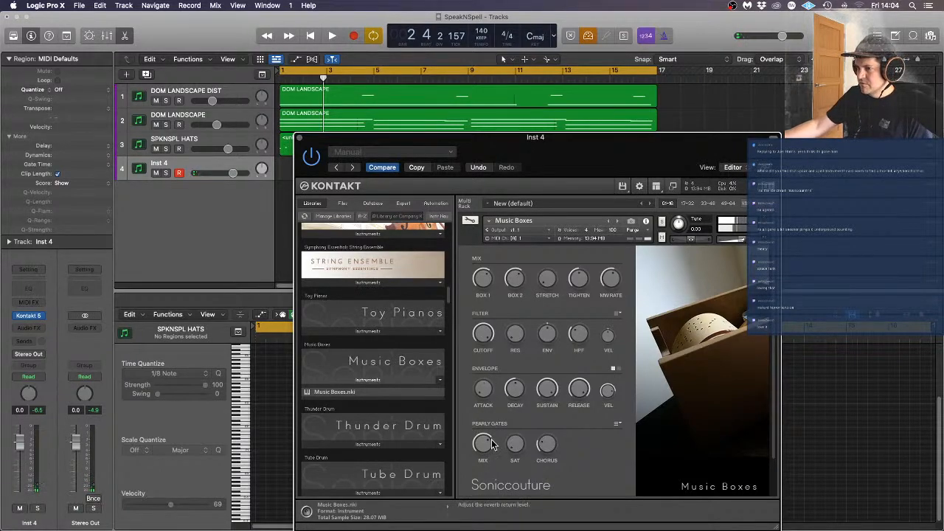
pyautogui.moveTo(516, 448); pyautogui.dragTo(516, 439)
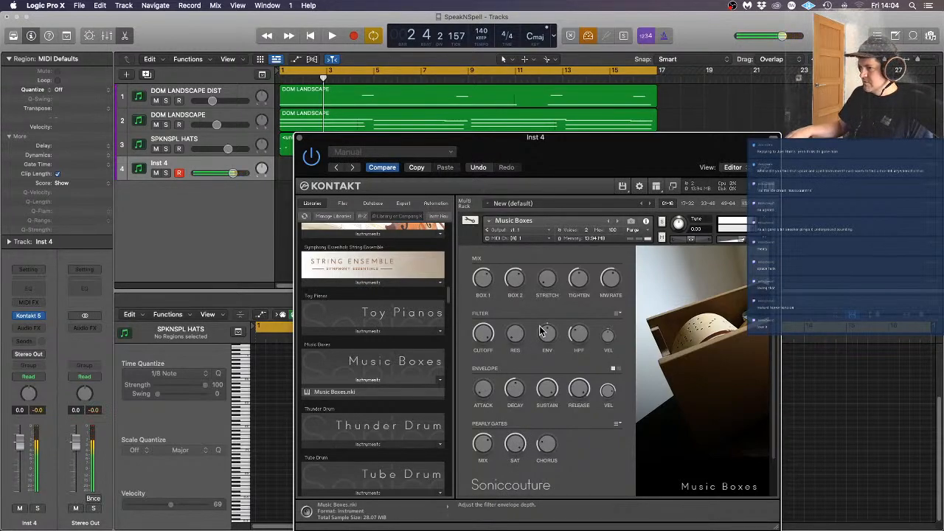
pyautogui.moveTo(515, 446); pyautogui.dragTo(521, 486)
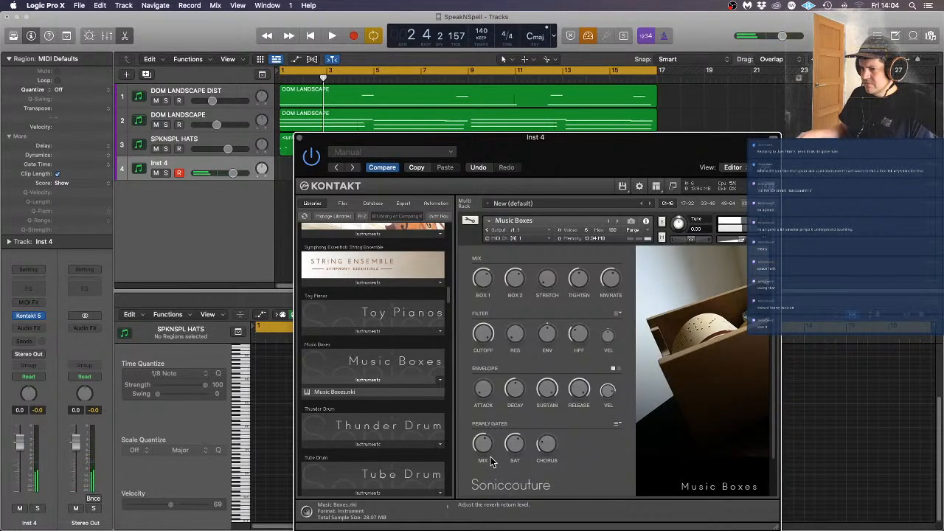
pyautogui.moveTo(515, 444); pyautogui.dragTo(519, 481)
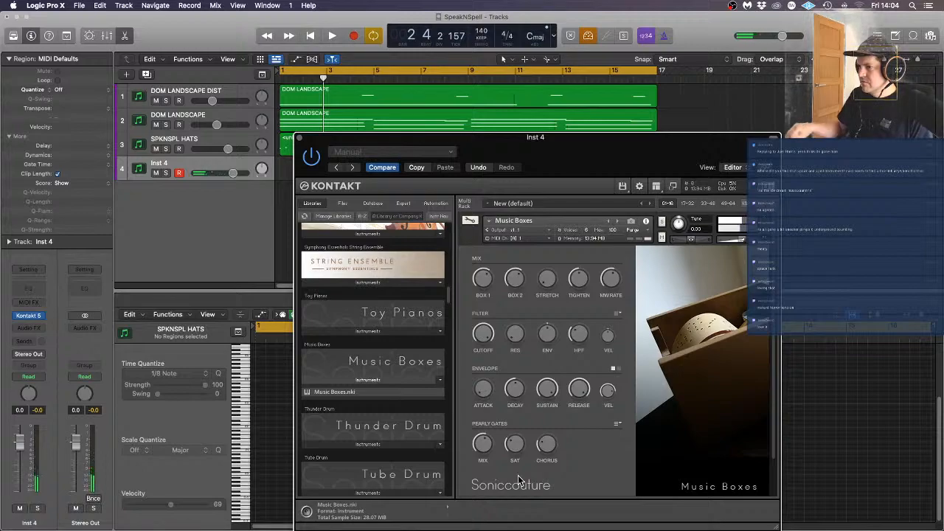
# Readjust the Stretch and Box 2 amounts of Music Boxes, and change its reverb to Percussion Hall
pyautogui.moveTo(557, 243); pyautogui.dragTo(577, 109)
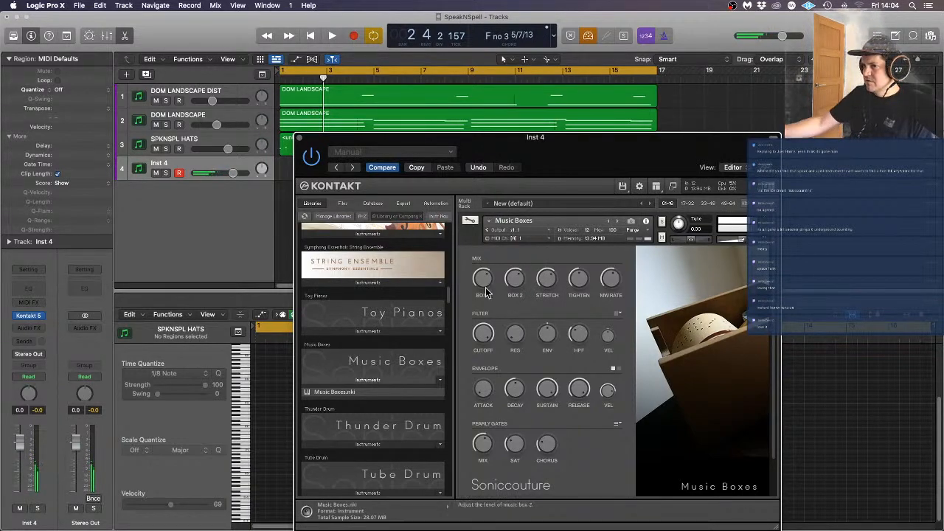
pyautogui.moveTo(519, 281); pyautogui.dragTo(537, 483)
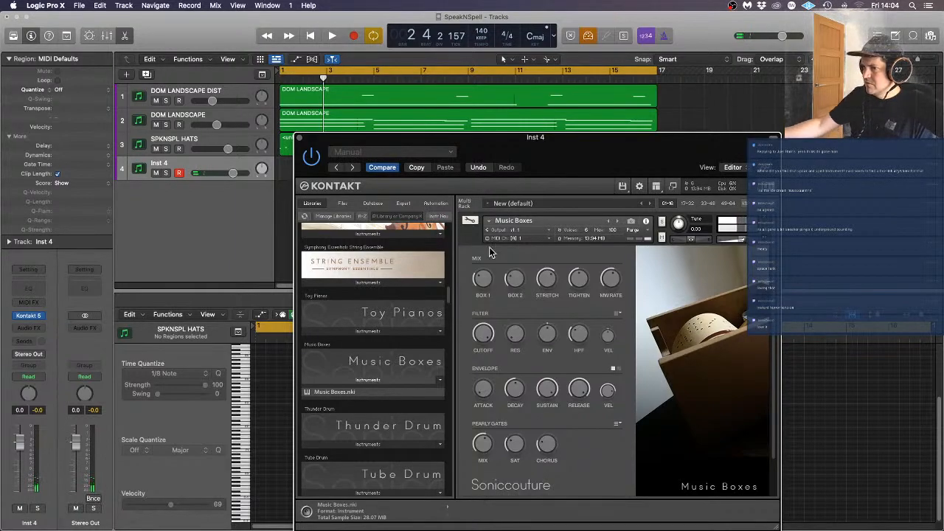
pyautogui.click(615, 368)
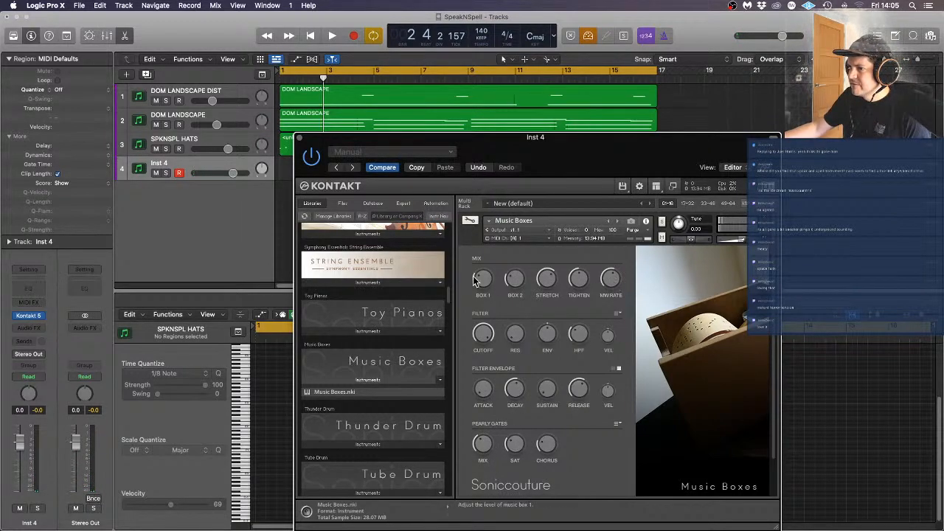
pyautogui.moveTo(511, 278); pyautogui.dragTo(514, 262)
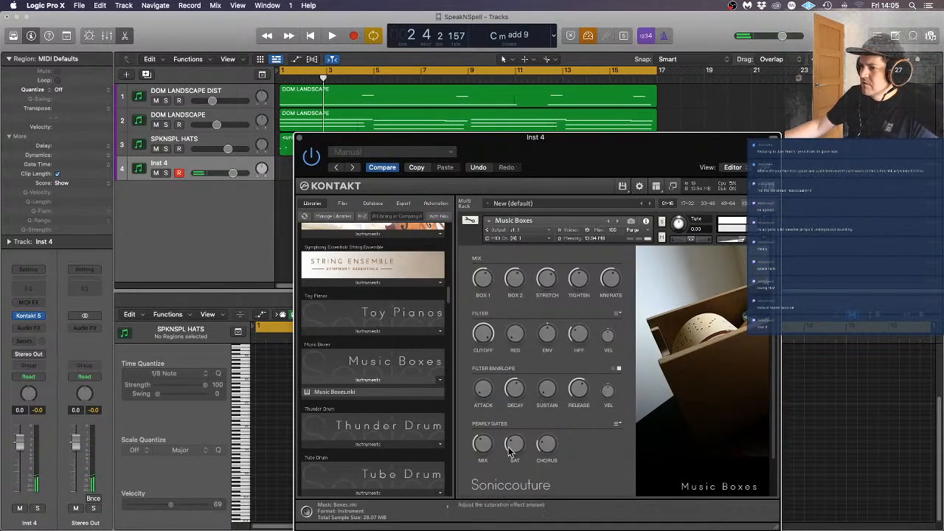
pyautogui.click(617, 424)
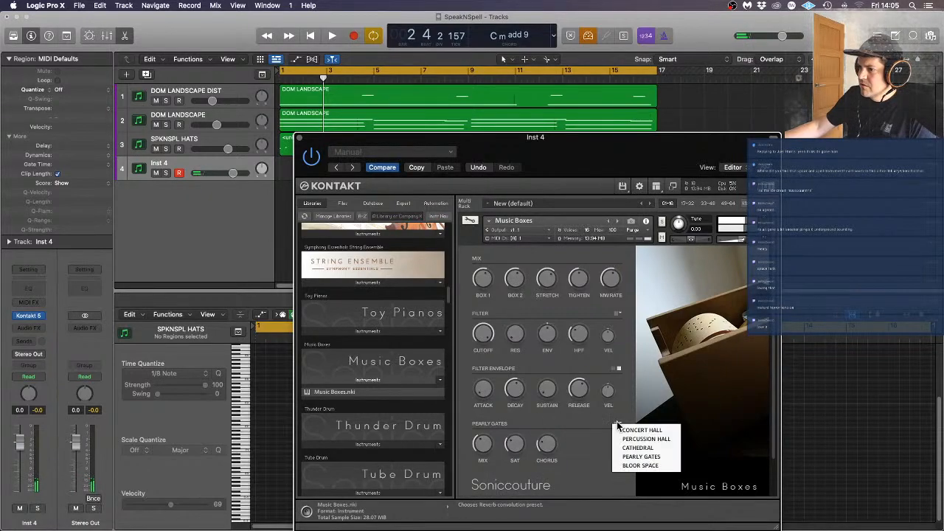
pyautogui.click(637, 440)
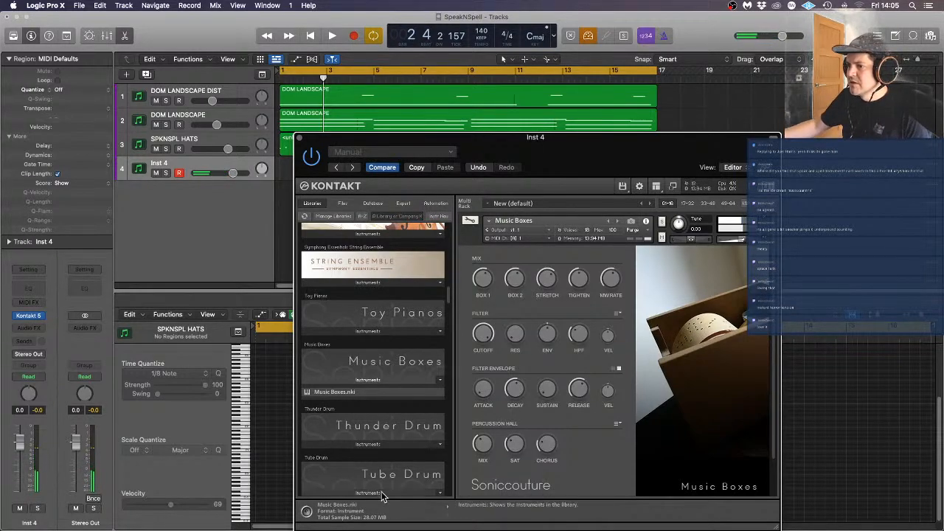
# Replace Music Boxes with DDR Toy Piano from the Toy Pianos library and start playback to audition it with the track
pyautogui.click(388, 332)
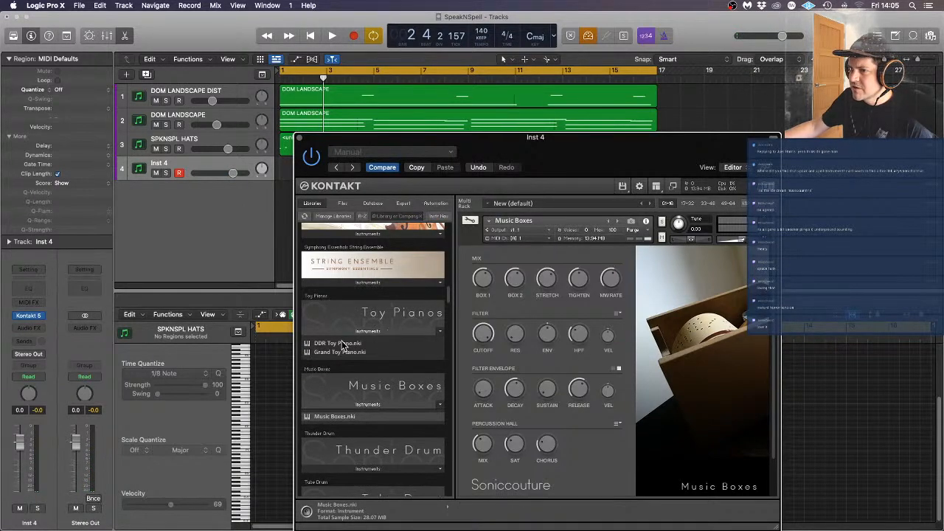
pyautogui.click(339, 344)
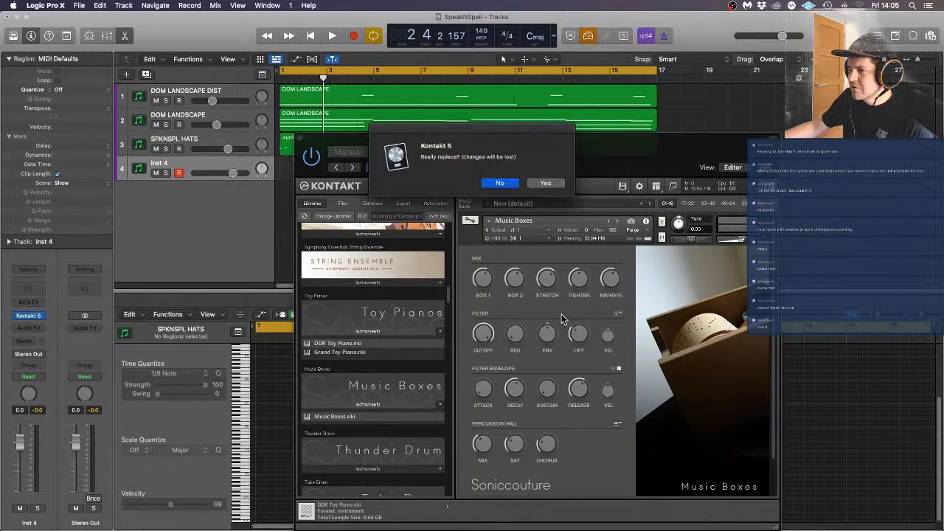
pyautogui.click(546, 184)
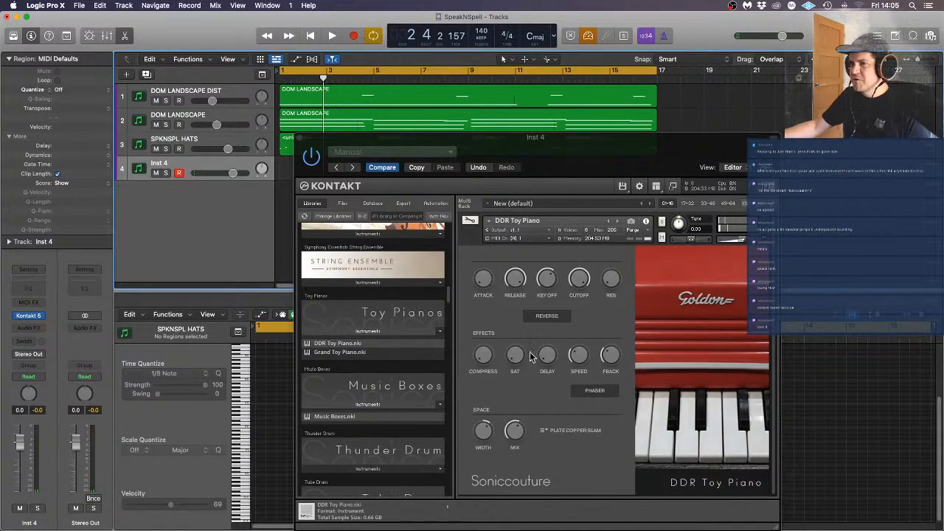
pyautogui.press('space')
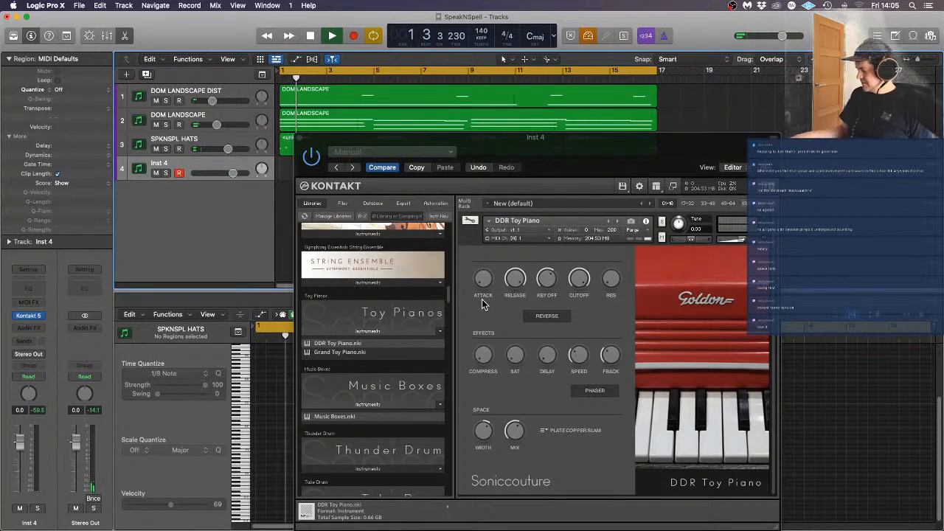
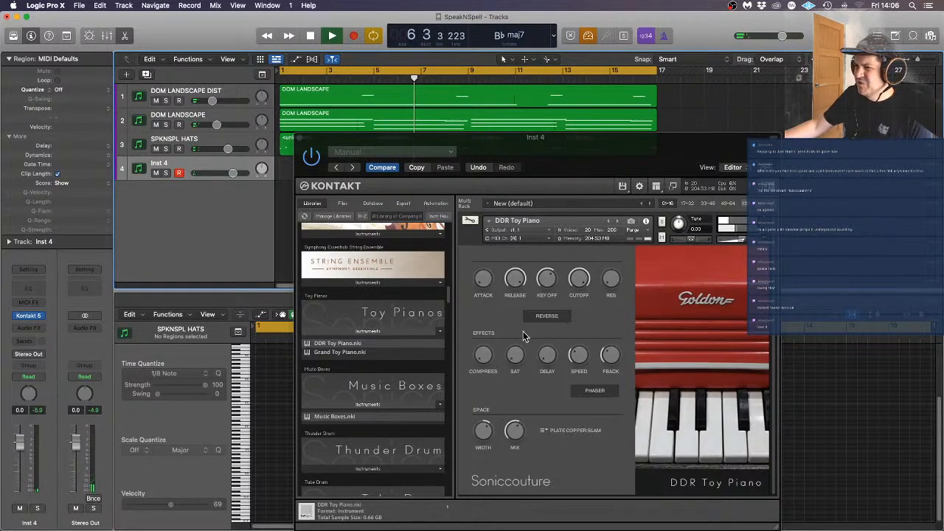
# Audition Grand Toy Piano against the playing track, return to DDR Toy Piano and stop playback
pyautogui.click(333, 352)
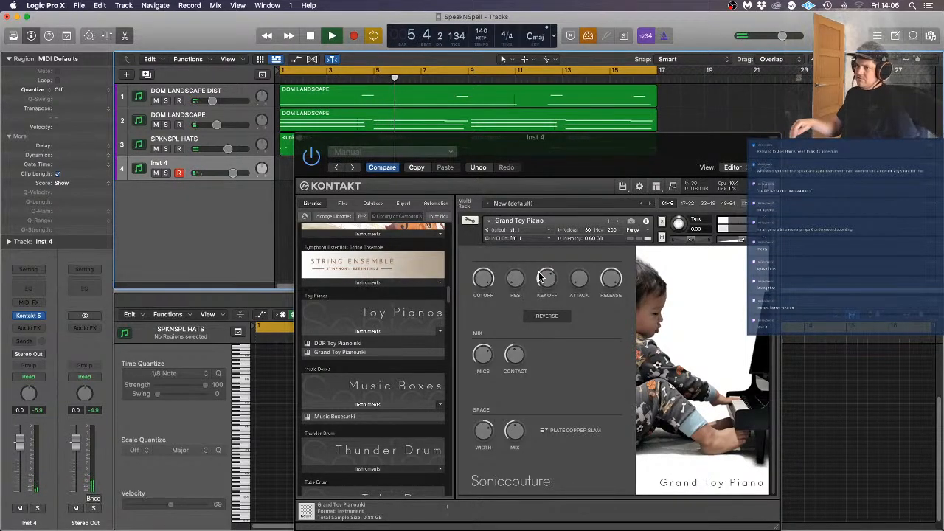
pyautogui.click(335, 344)
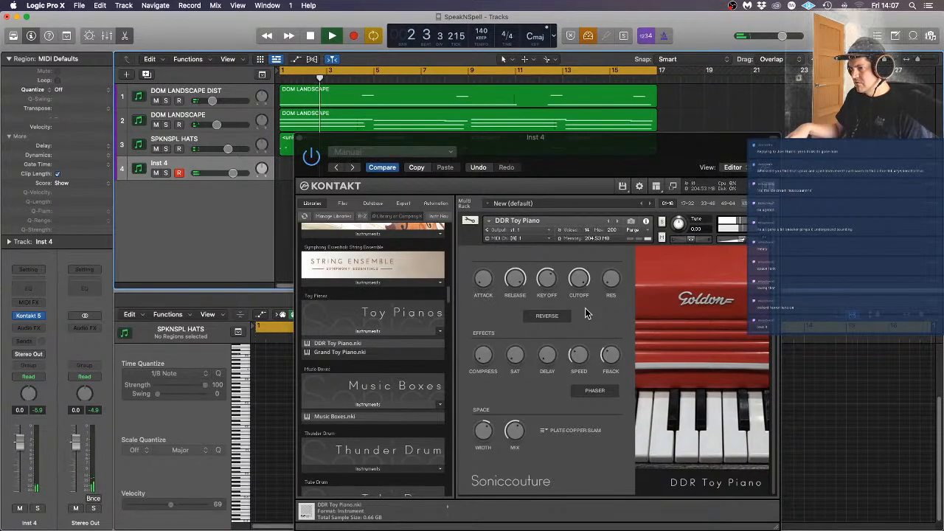
pyautogui.press('space')
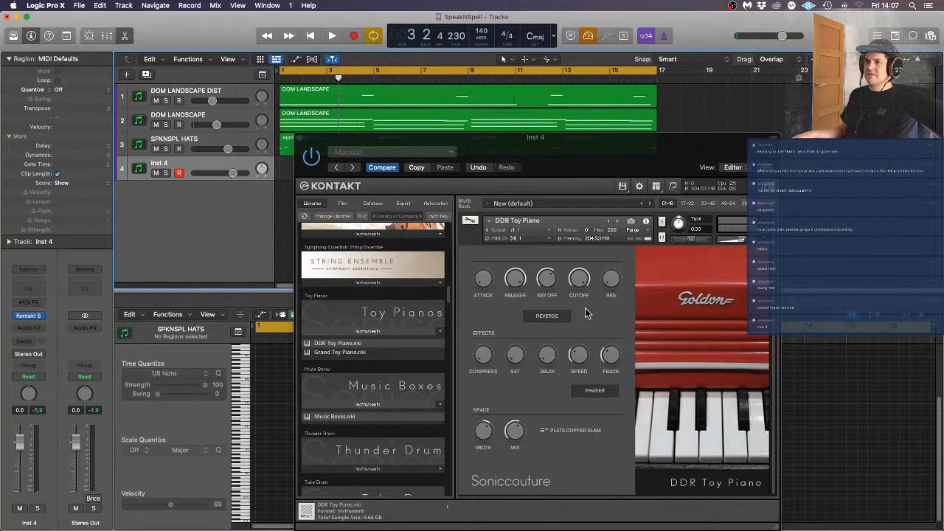
# Record a DDR Toy Piano part on the Inst 4 track, close the Kontakt window and select all the recorded notes
pyautogui.press('r')
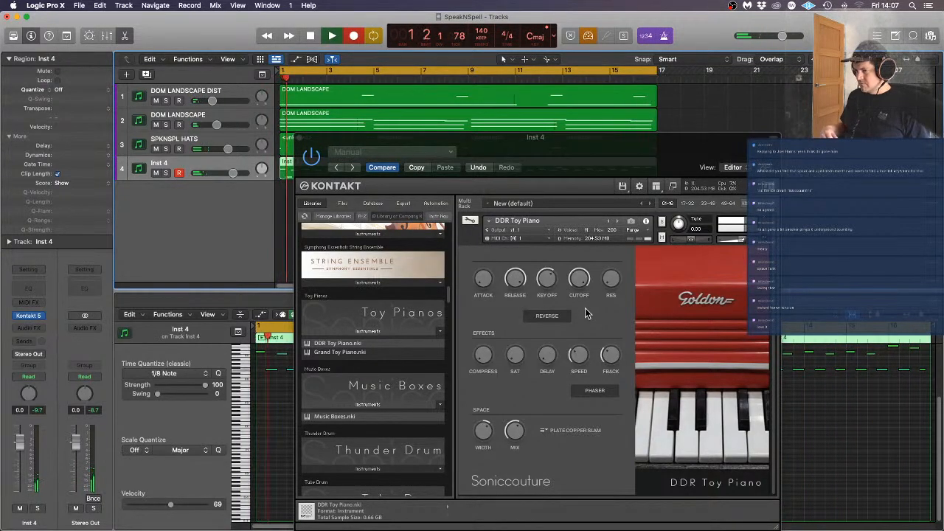
pyautogui.click(299, 138)
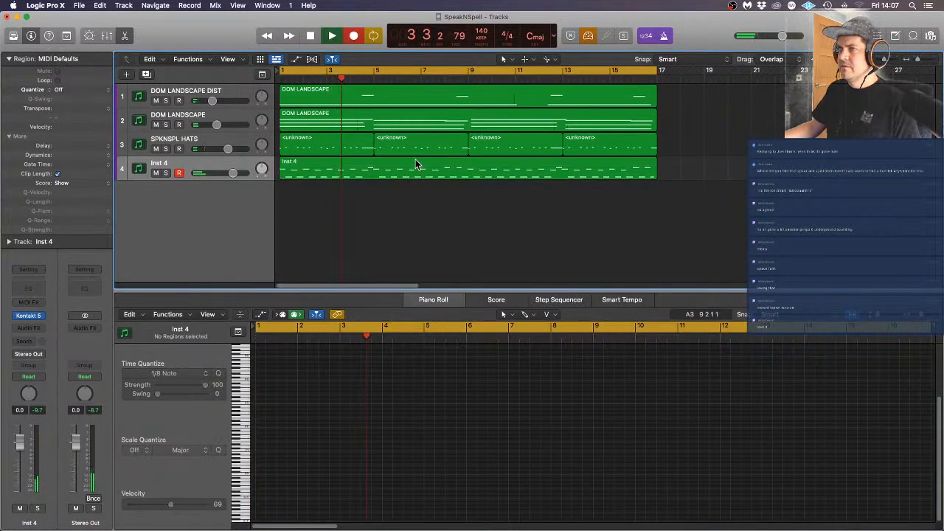
pyautogui.press('super+a')
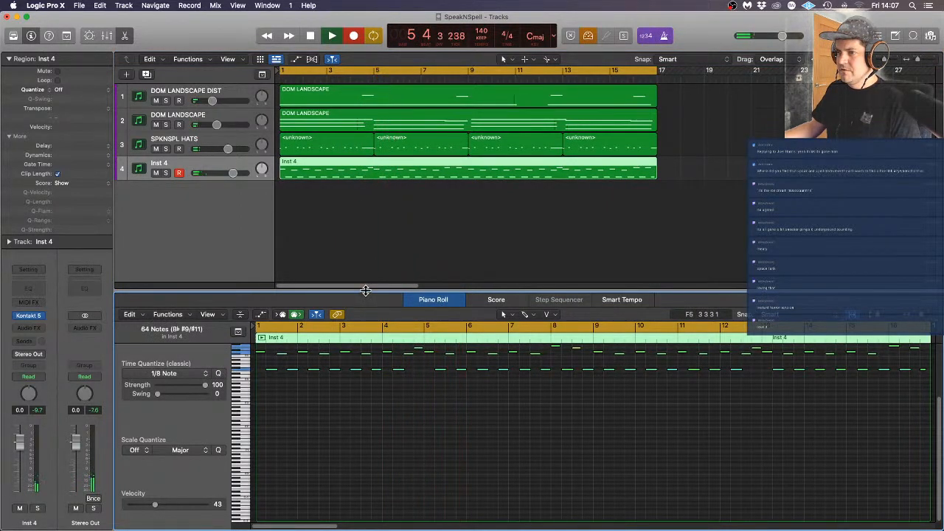
# Hide the Piano Roll, lower the Inst 4 track's volume to -5.4 dB and rename the track TOY PIANO
pyautogui.press('p')
pyautogui.moveTo(233, 173); pyautogui.dragTo(221, 172)
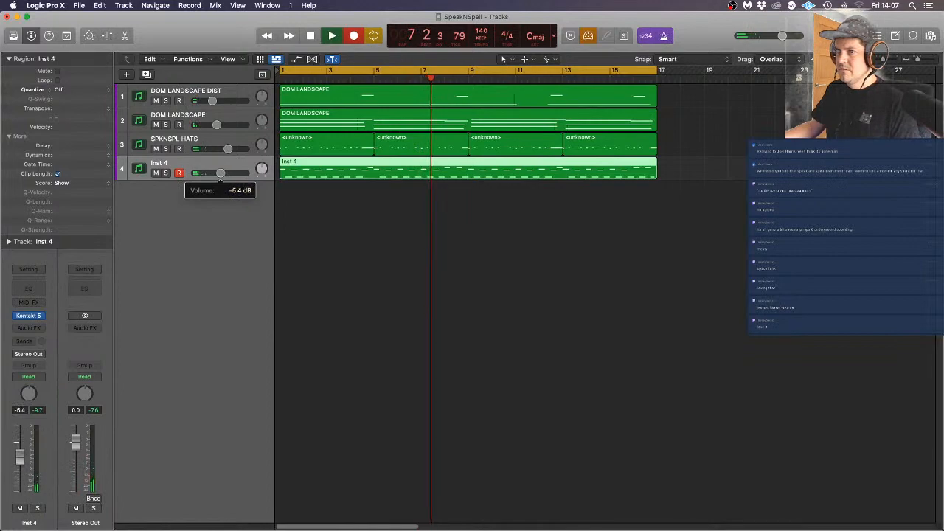
pyautogui.doubleClick(164, 162)
pyautogui.write('TOY PIANO')
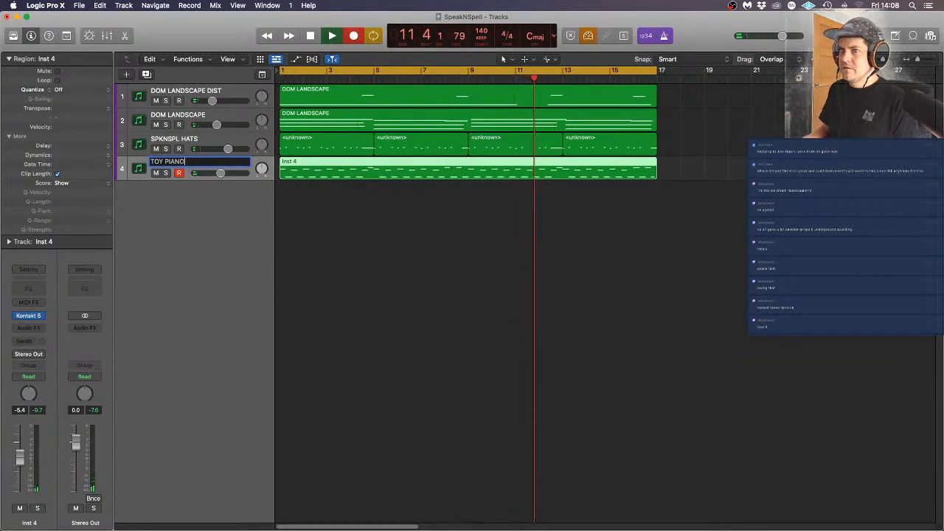
pyautogui.press('Return')
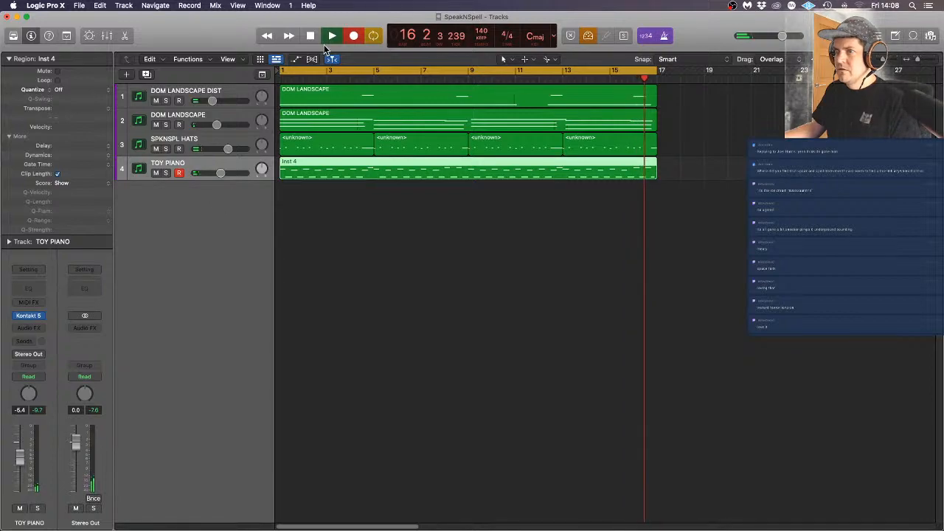
# Create one new software instrument track and lower the TOY PIANO track's volume slightly
pyautogui.click(126, 75)
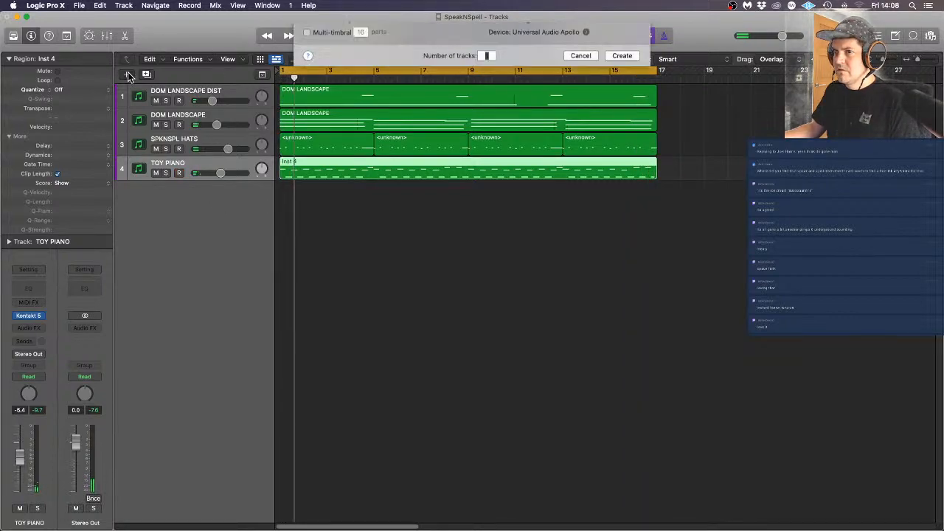
pyautogui.click(622, 173)
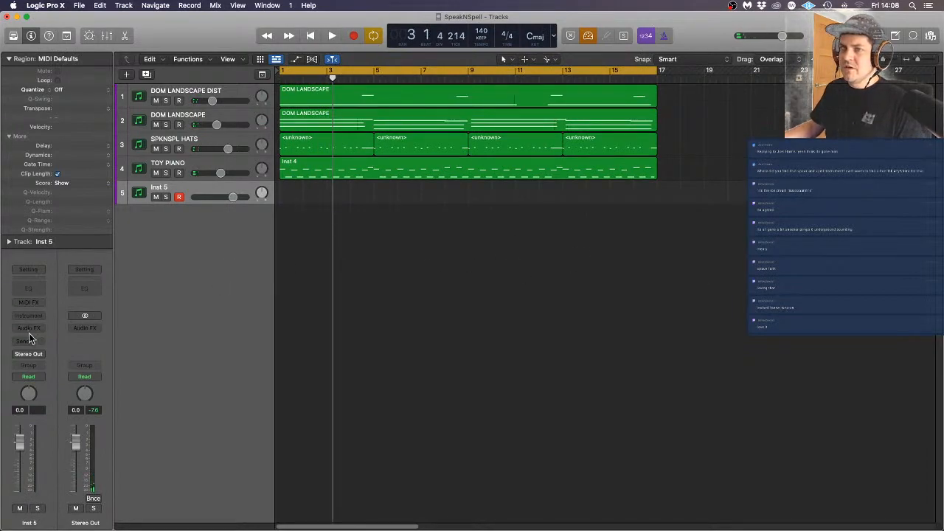
pyautogui.click(219, 172)
pyautogui.moveTo(219, 171); pyautogui.dragTo(217, 171)
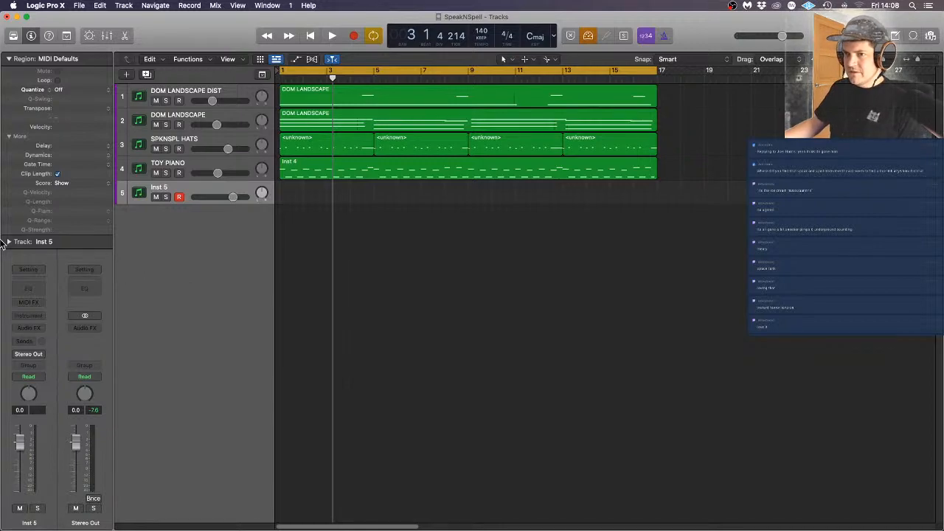
# Insert Kontakt 5 on the Inst 5 track and load a - Main from the British Drama Toolkit library
pyautogui.click(32, 316)
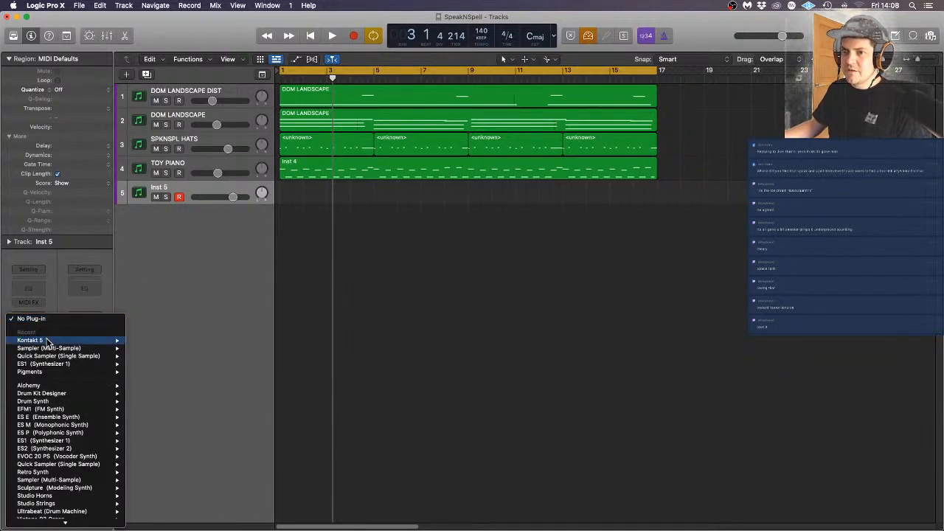
pyautogui.moveTo(50, 342)
pyautogui.click(198, 350)
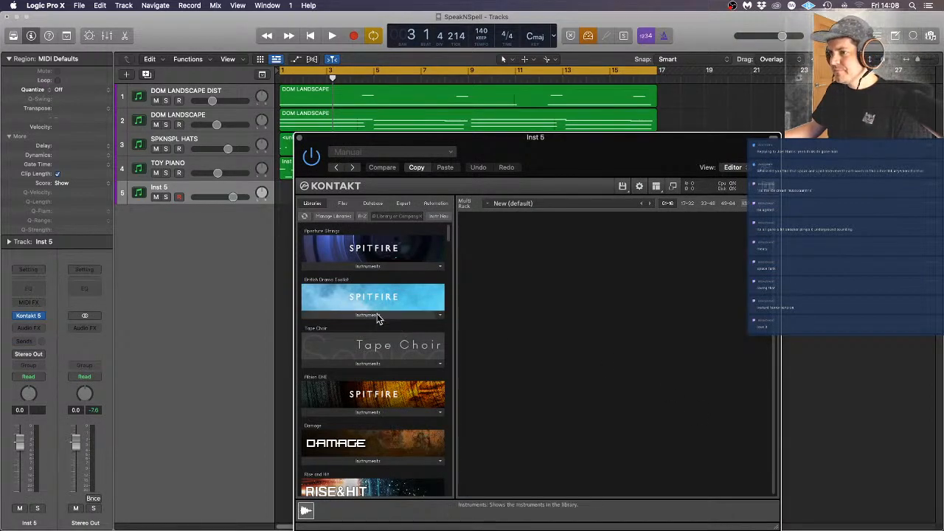
pyautogui.moveTo(2, 46)
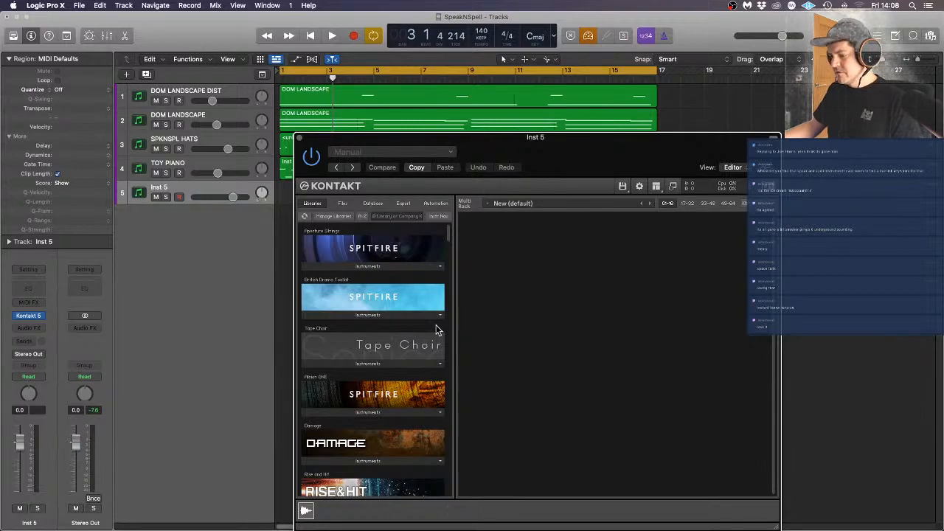
pyautogui.click(400, 315)
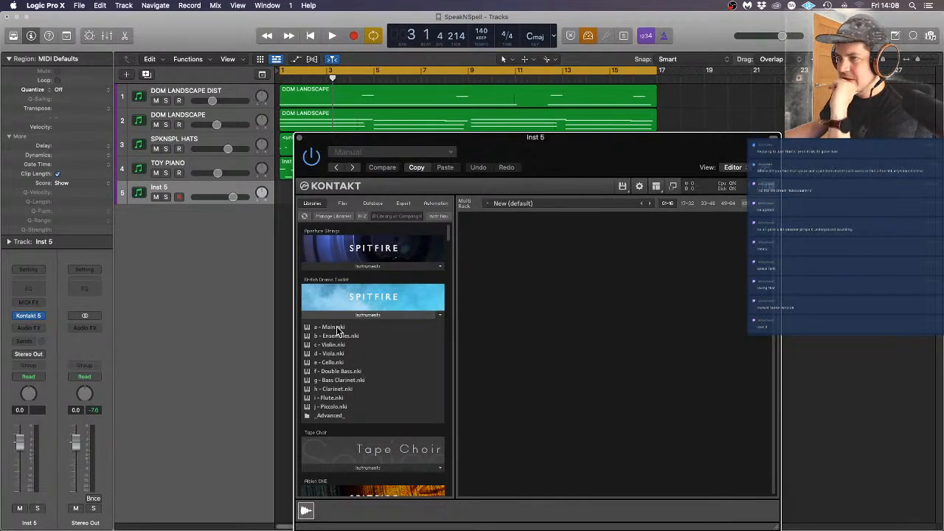
pyautogui.moveTo(338, 331); pyautogui.dragTo(632, 284)
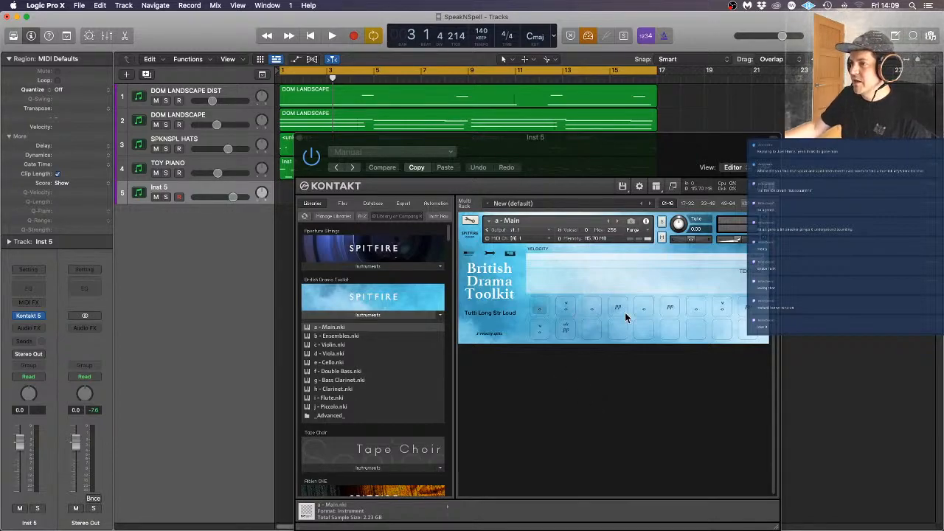
# Audition a - Main's articulations, including Tutti Long Wds Loud, Tutti Long Soft, Text Str. & Soft Wd. and Str. & Wd Soft. (Alt)
pyautogui.click(638, 397)
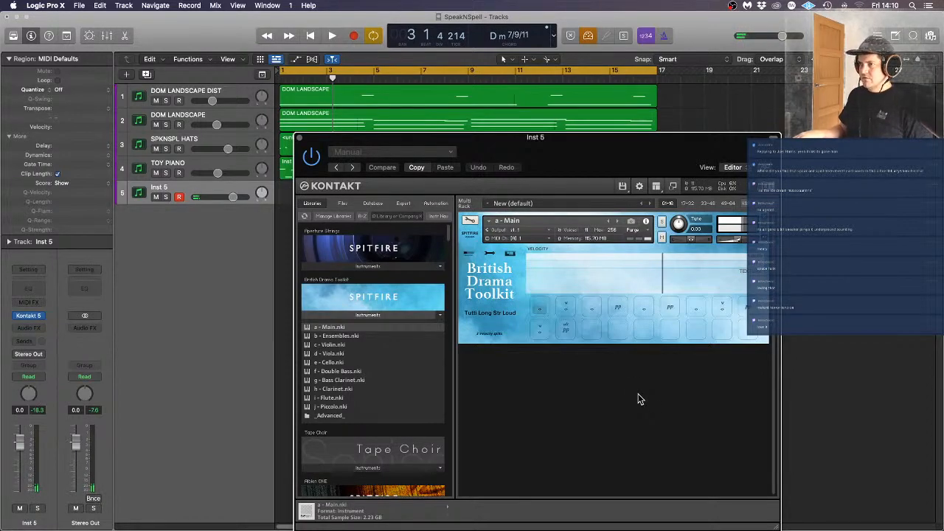
pyautogui.click(568, 307)
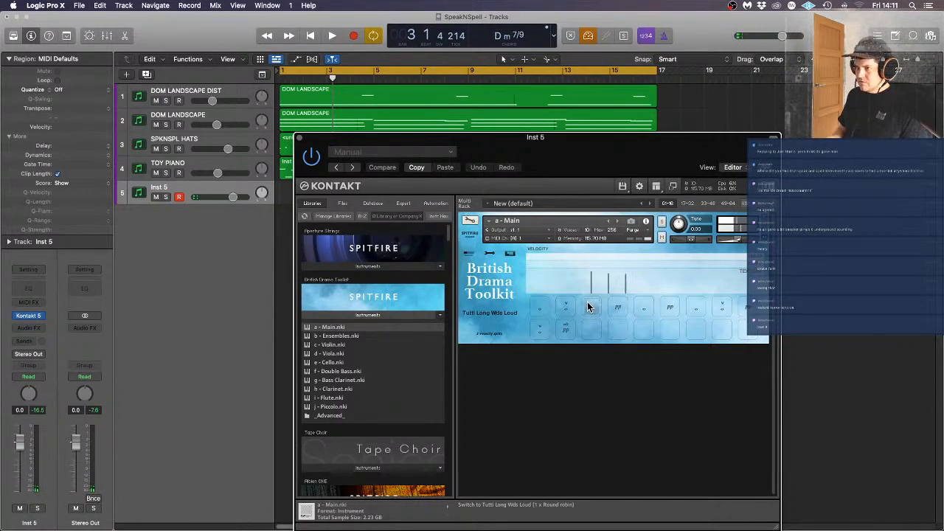
pyautogui.click(617, 315)
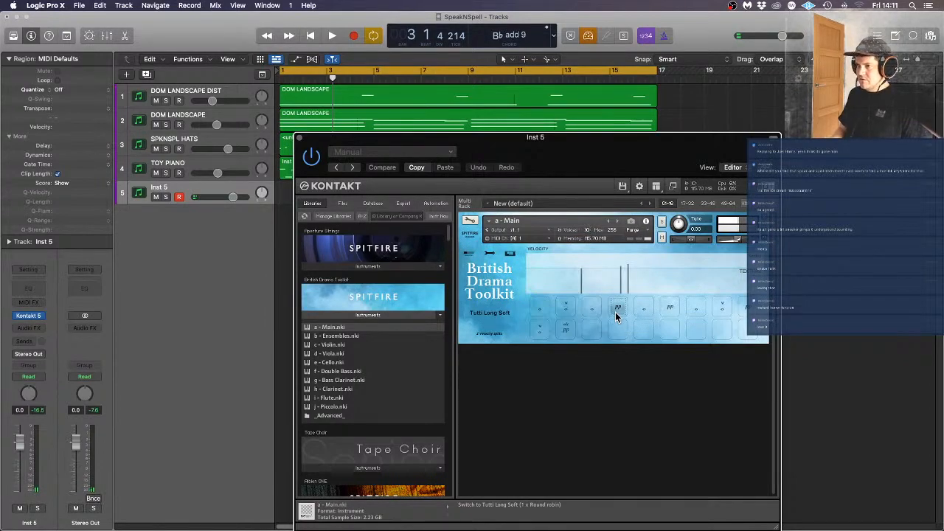
pyautogui.click(645, 306)
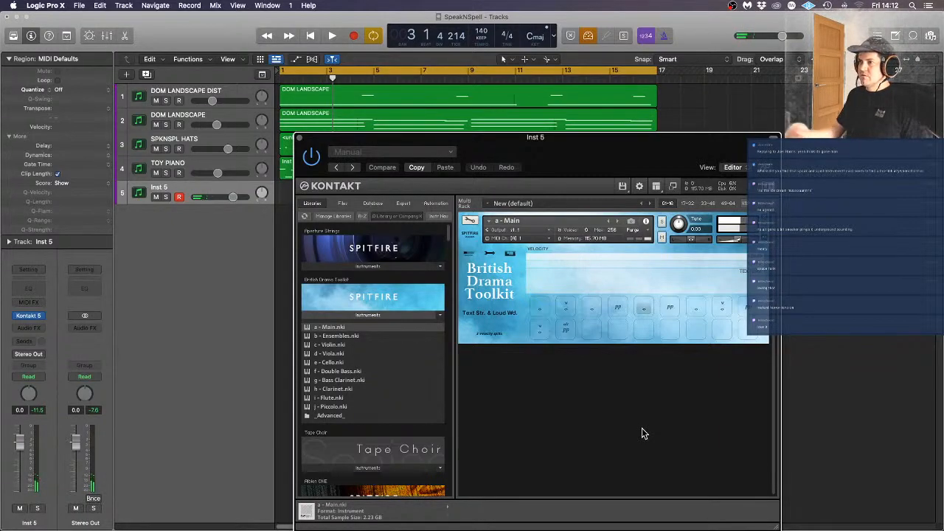
pyautogui.click(668, 308)
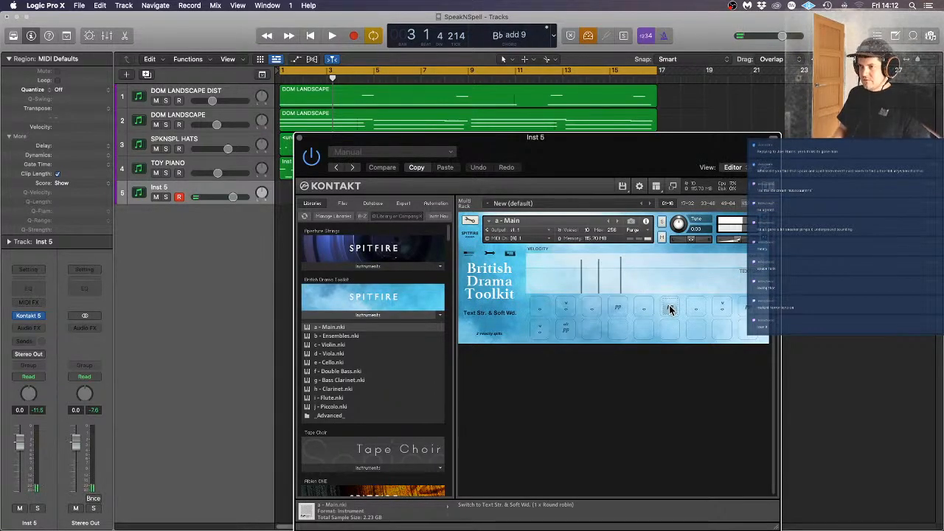
pyautogui.click(700, 308)
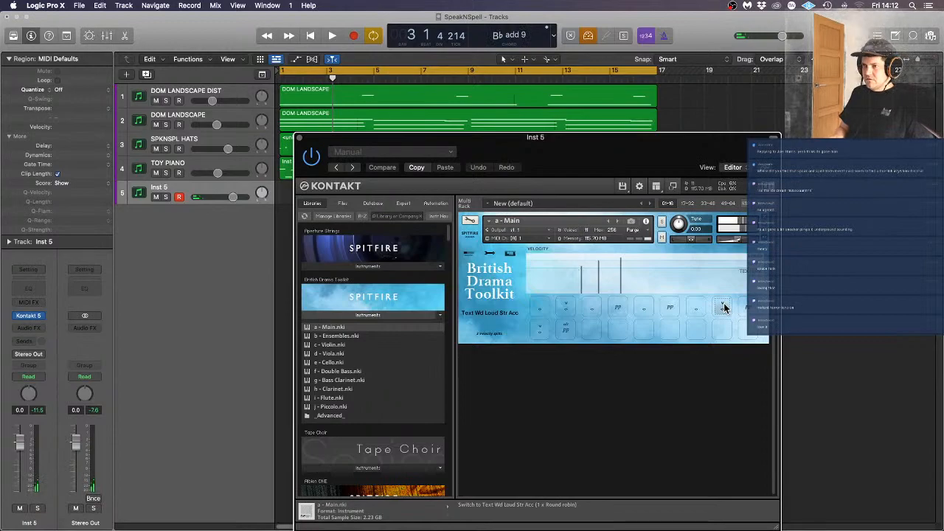
pyautogui.click(753, 316)
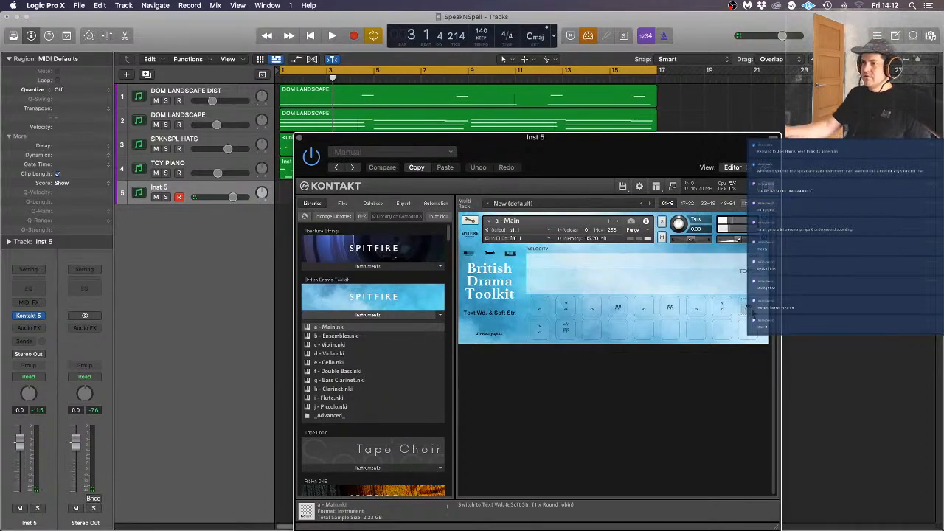
pyautogui.click(566, 329)
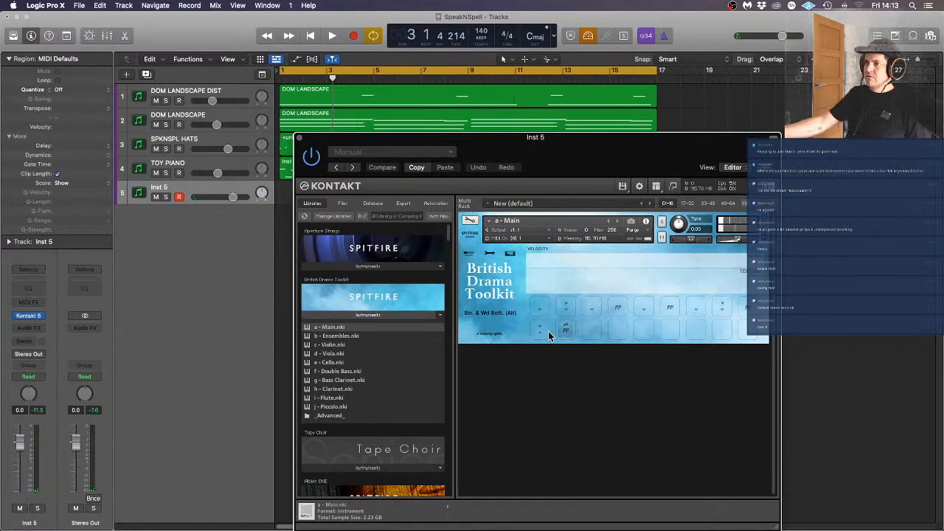
# Replace a - Main with b - Ensembles from the British Drama Toolkit library
pyautogui.click(363, 337)
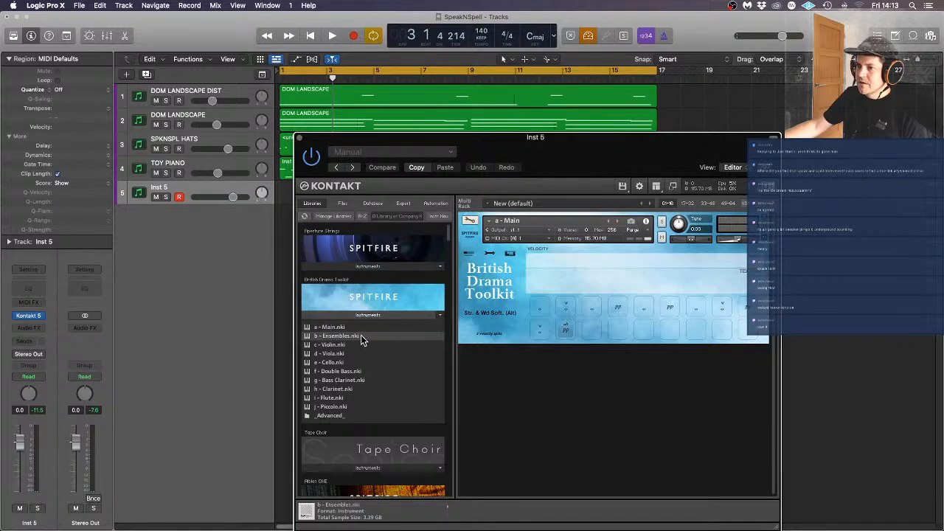
pyautogui.moveTo(362, 338); pyautogui.dragTo(602, 301)
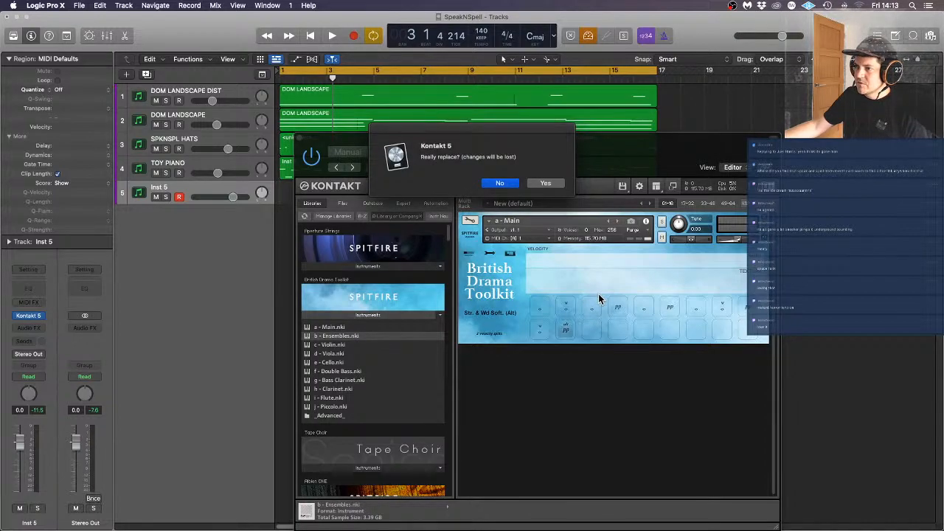
pyautogui.click(546, 184)
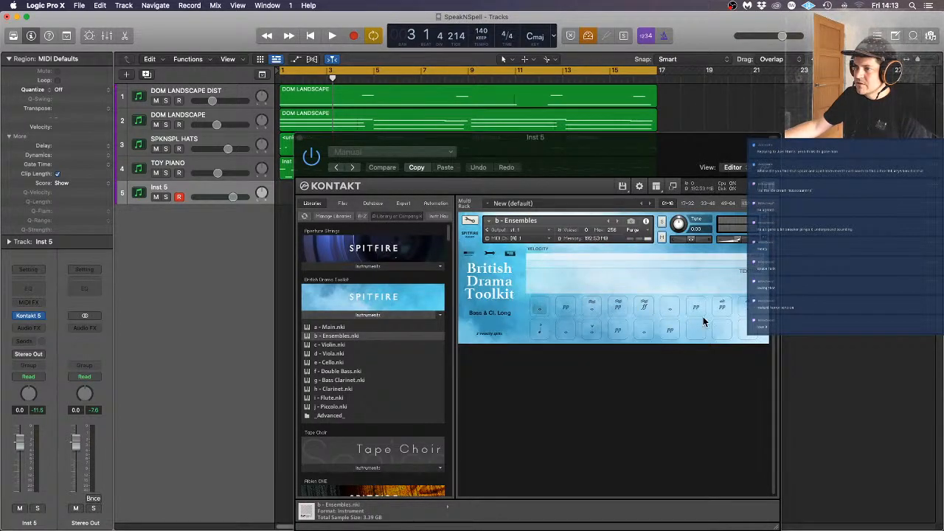
# Audition the b - Ensembles articulations, including Flute & Pic. Long (Alt) and Flute & Pic. Chiff, and settle on Bass & Cl. Chatter
pyautogui.click(644, 309)
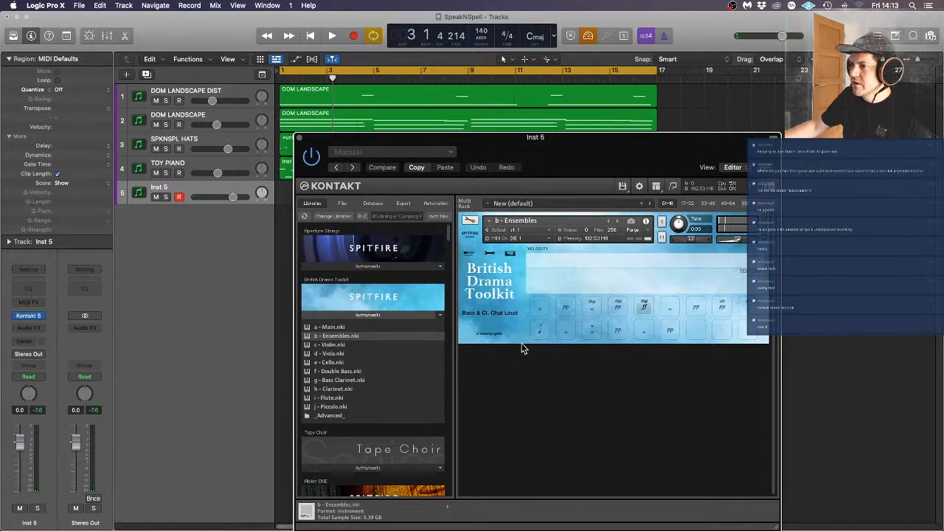
pyautogui.click(722, 307)
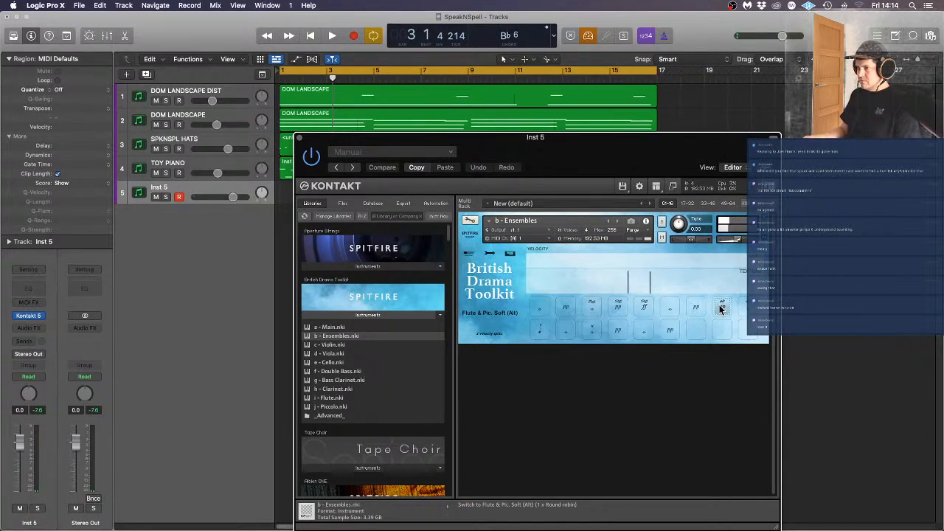
pyautogui.click(745, 302)
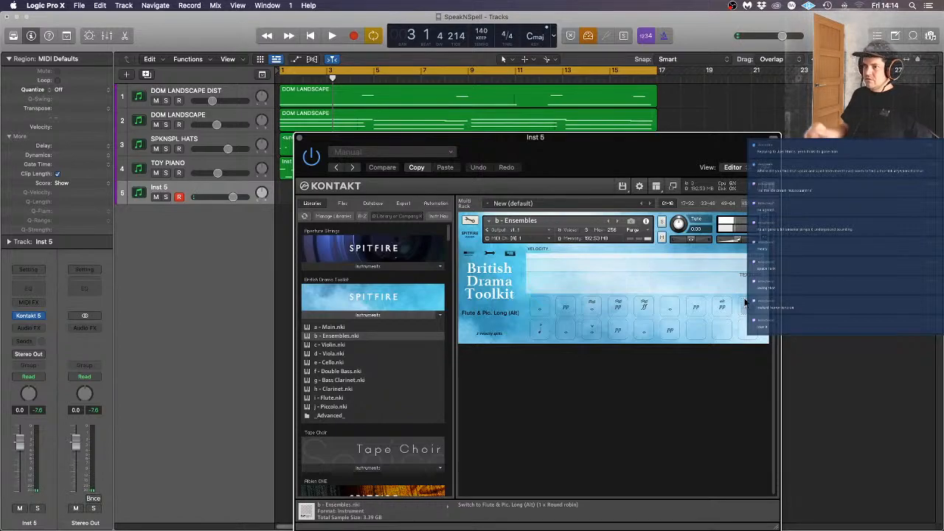
pyautogui.click(538, 332)
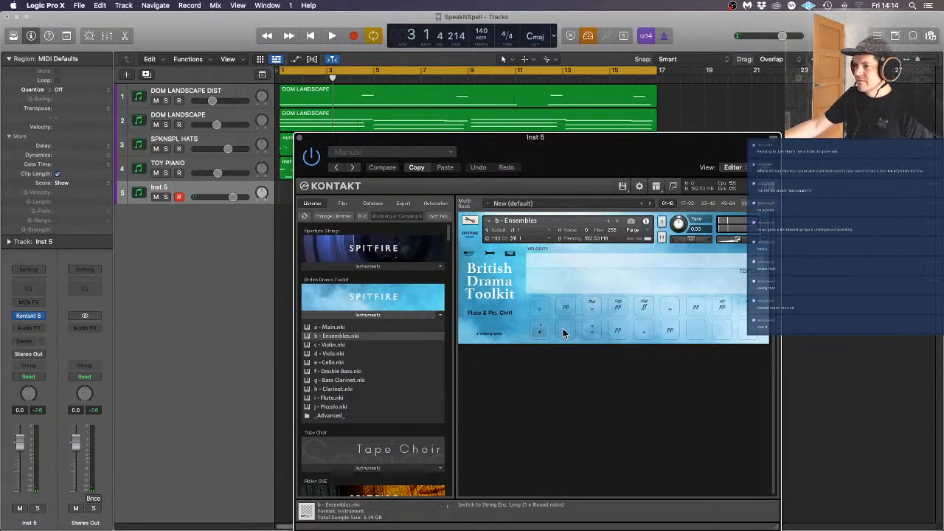
pyautogui.click(563, 333)
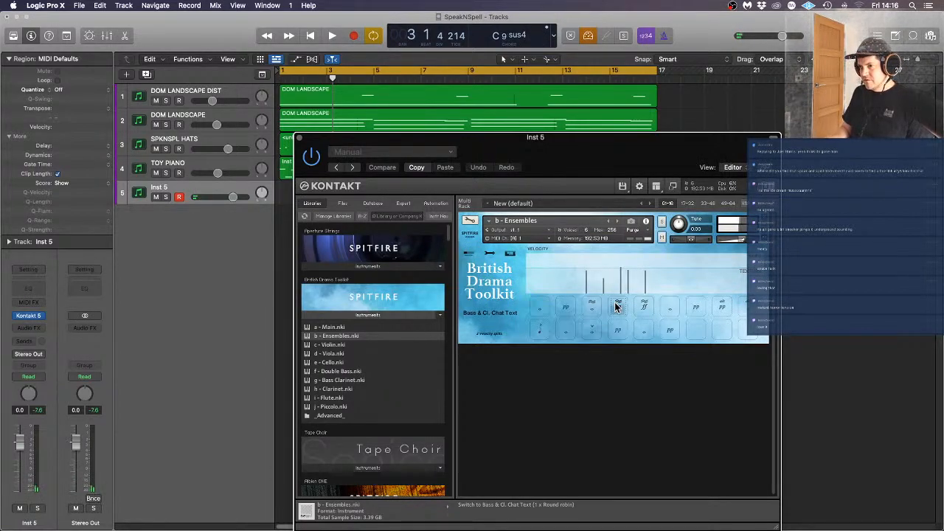
pyautogui.click(591, 307)
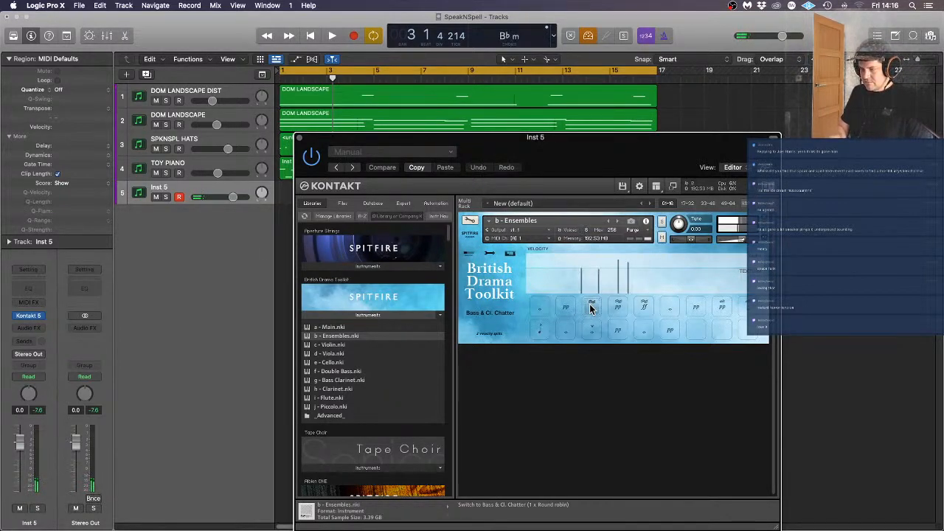
# Audition Bass & Cl. Chatter against the track from the start, close the mail window, and return the stopped playhead to bar 1
pyautogui.press('Return')
pyautogui.press('space')
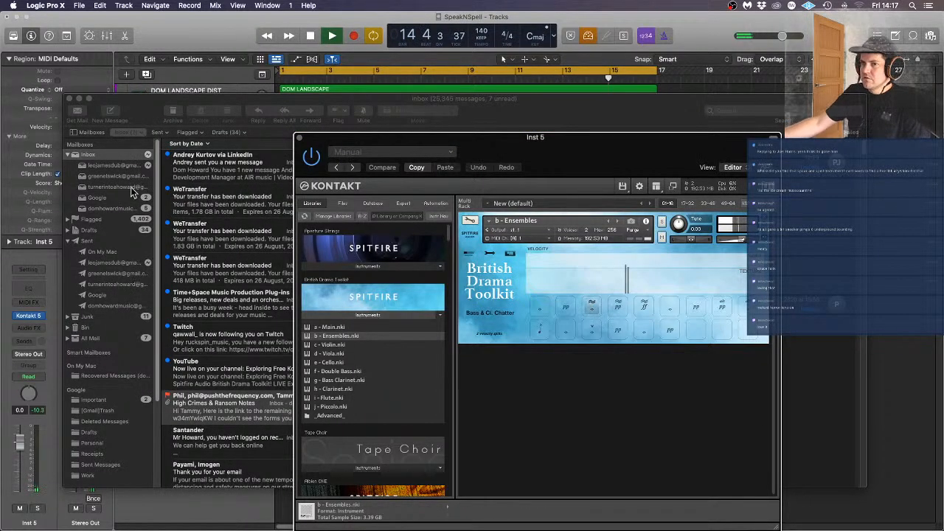
pyautogui.click(69, 99)
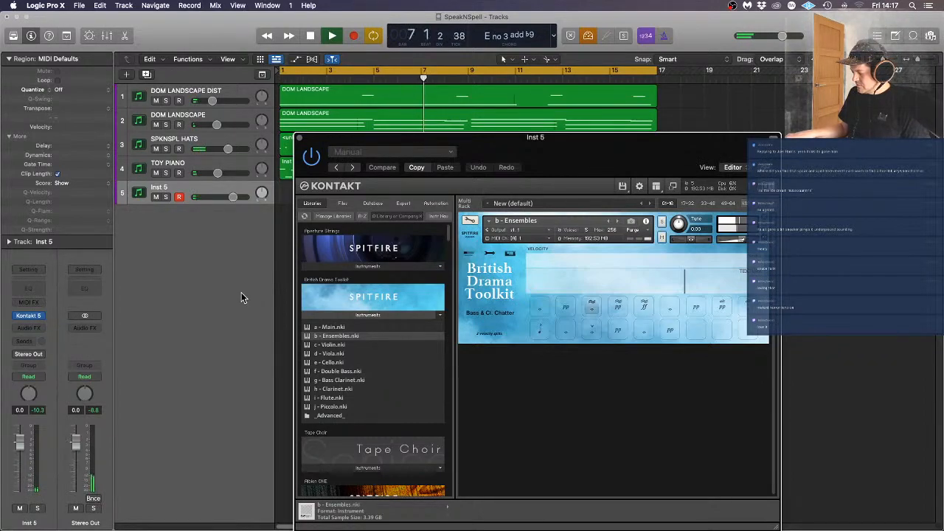
pyautogui.press('space')
pyautogui.press('Return')
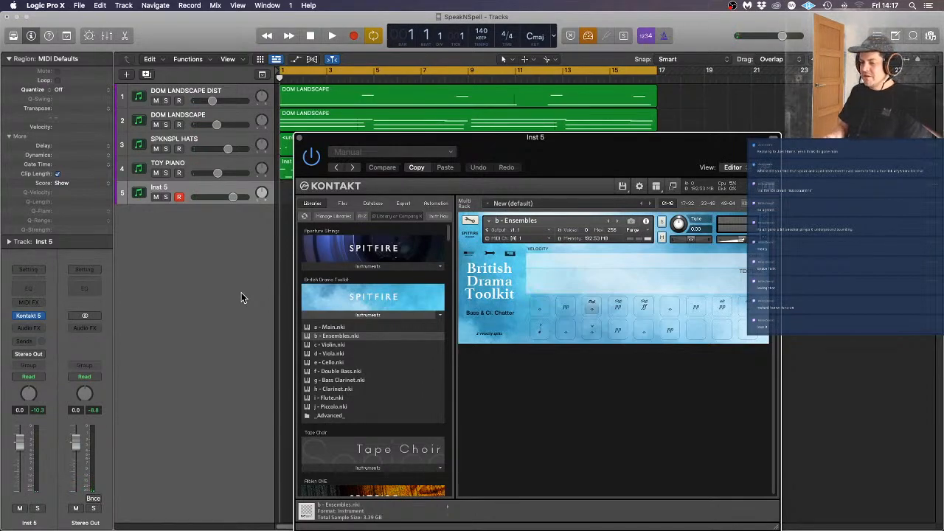
# Record a Bass & Cl. Chatter part on the Inst 5 track and open the recorded region in the Piano Roll
pyautogui.press('space')
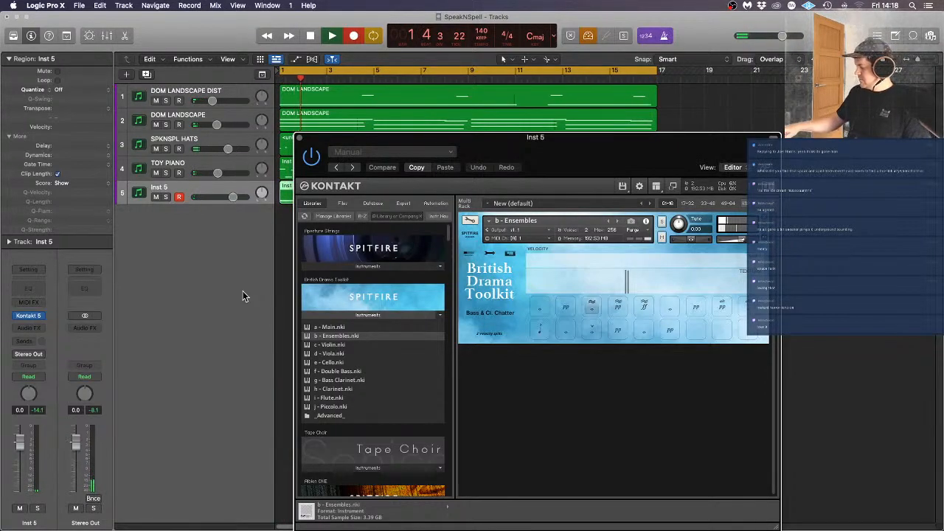
pyautogui.press('space')
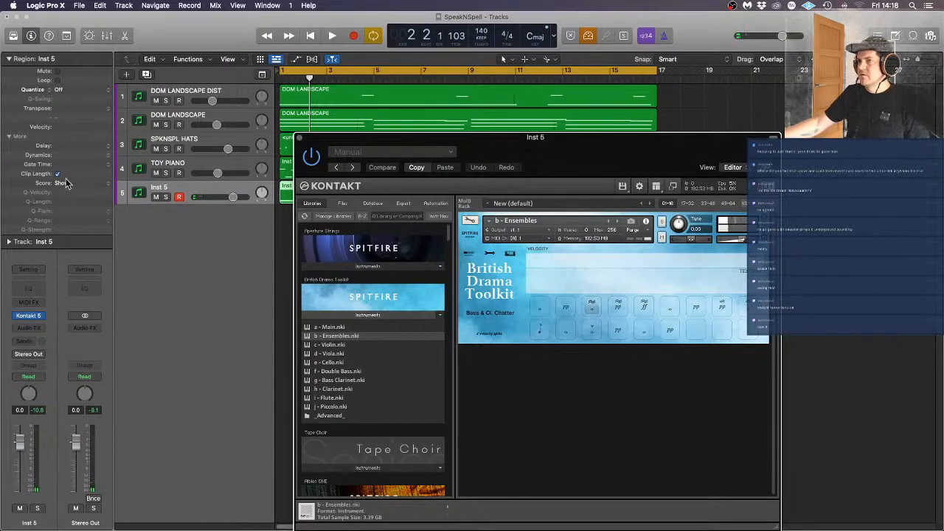
pyautogui.click(299, 139)
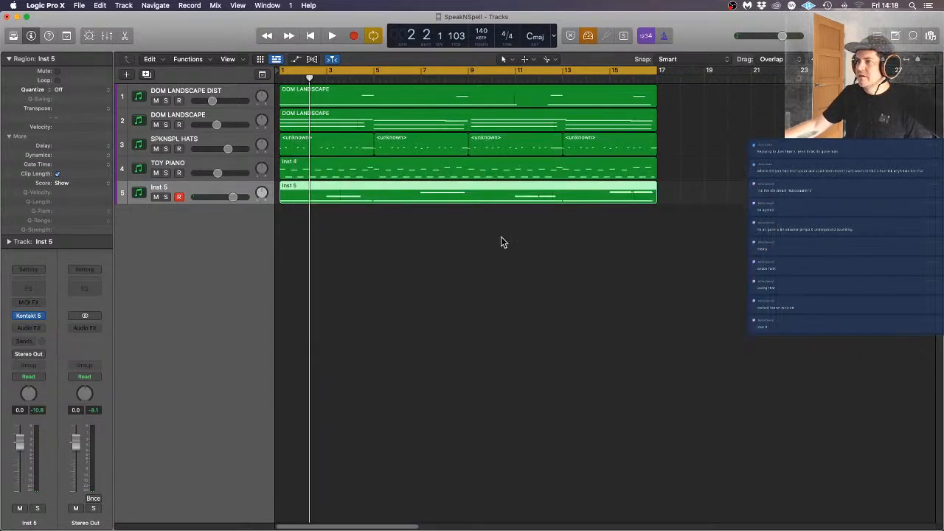
pyautogui.doubleClick(556, 192)
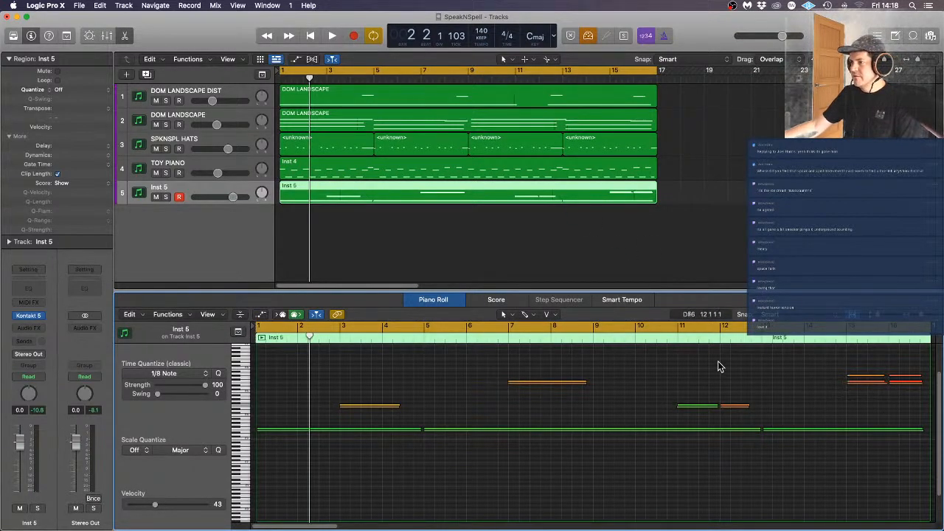
# Rework the split notes at bar 15 into three sustained notes, lower two of them in pitch, and play the result
pyautogui.press('super+Left')
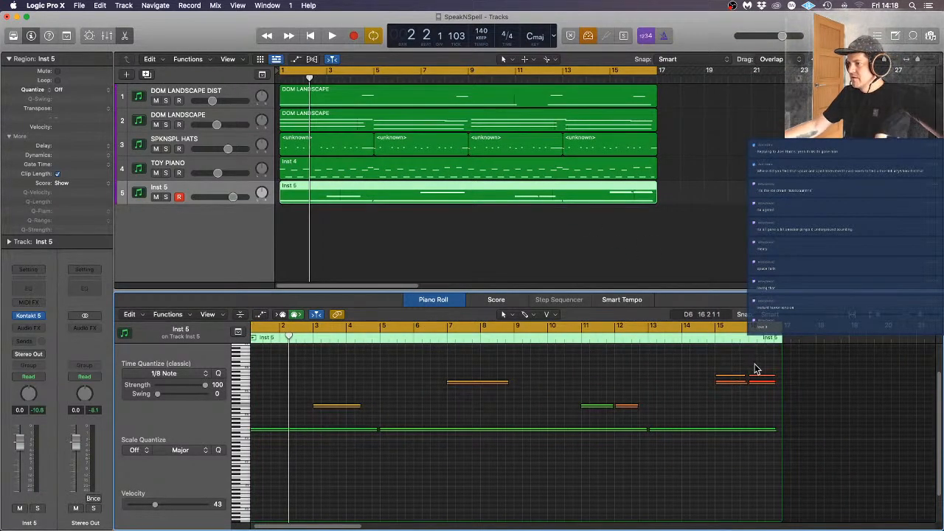
pyautogui.moveTo(744, 382); pyautogui.dragTo(744, 404)
pyautogui.click(760, 397)
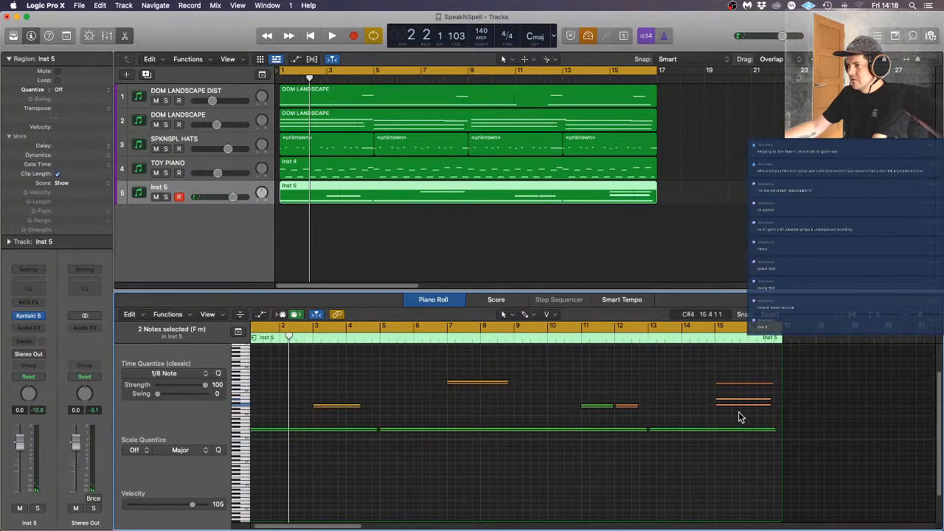
pyautogui.click(725, 366)
pyautogui.doubleClick(711, 339)
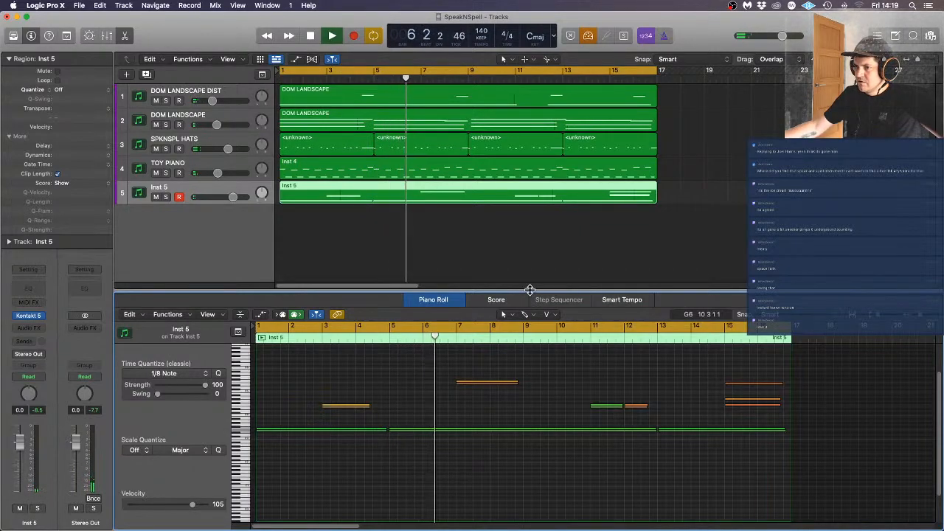
# Extend the opening low note's start to bar 1, select every note in the region, and quantize them to 1/8 Note
pyautogui.click(256, 430)
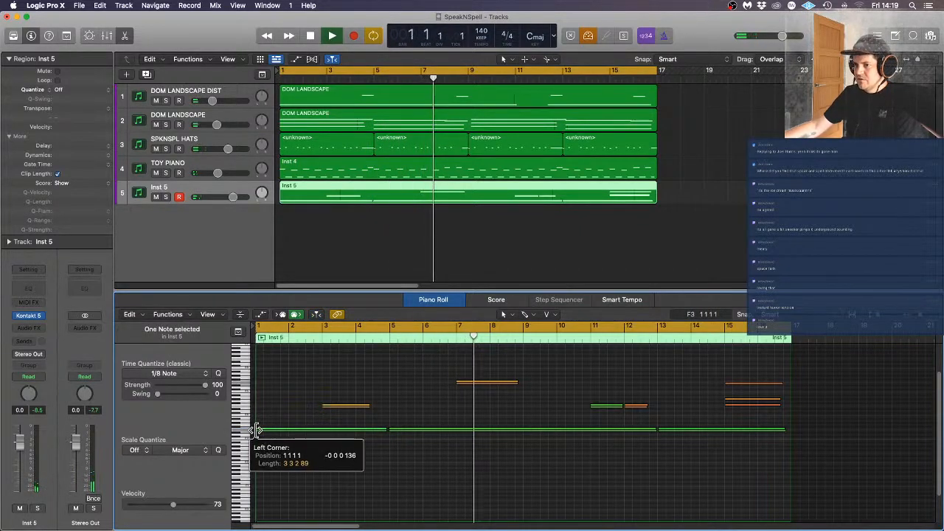
pyautogui.click(293, 450)
pyautogui.press('super+a')
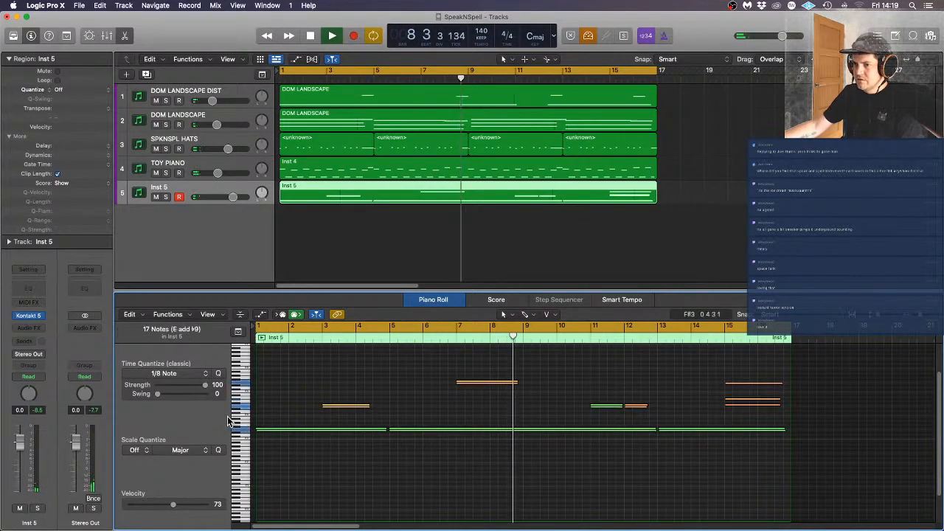
pyautogui.click(399, 415)
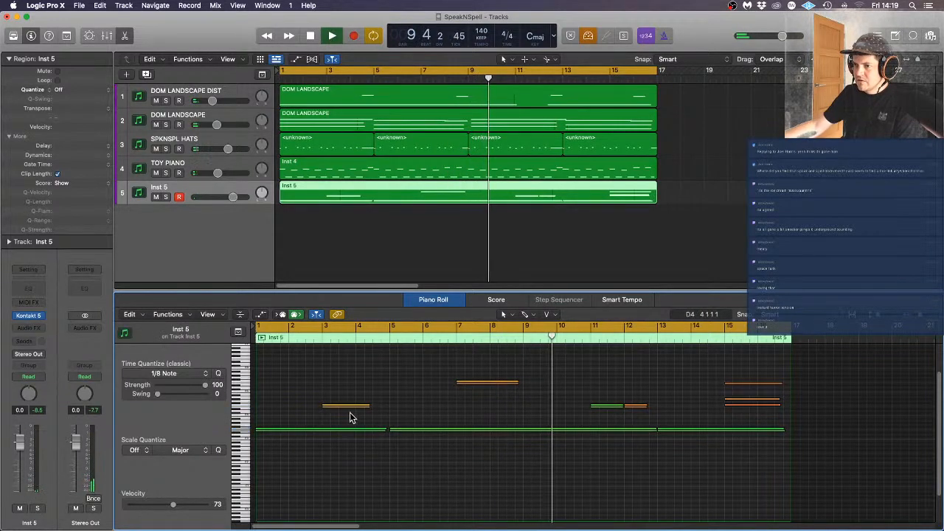
# Delay the upper note's start in the pairs at bars 1, 3 and 7, and merge the bar 11 notes into one pair of length 1 3 2 0
pyautogui.moveTo(257, 428); pyautogui.dragTo(264, 433)
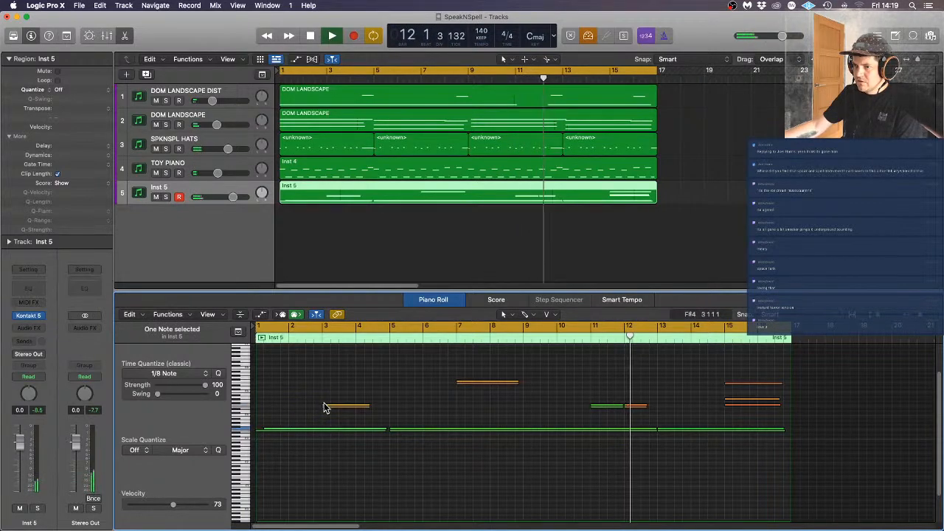
pyautogui.moveTo(325, 406); pyautogui.dragTo(323, 405)
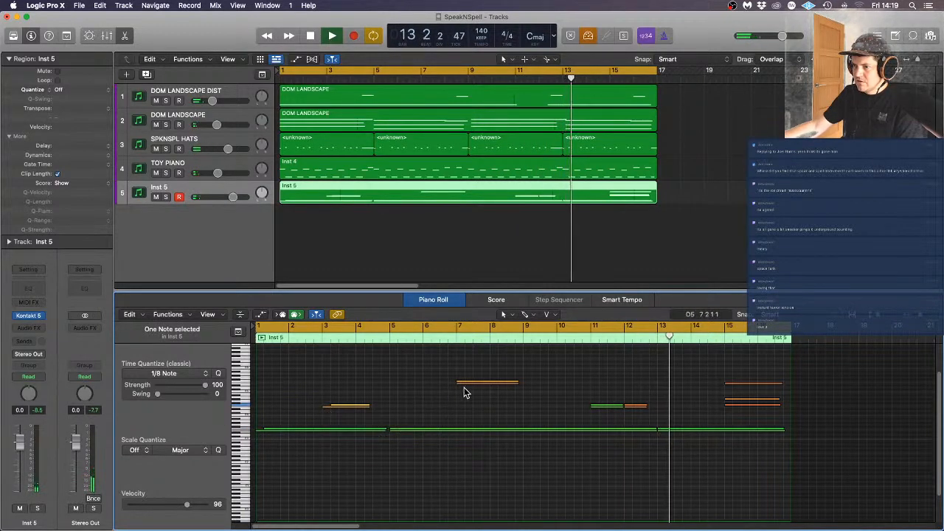
pyautogui.moveTo(459, 381); pyautogui.dragTo(457, 382)
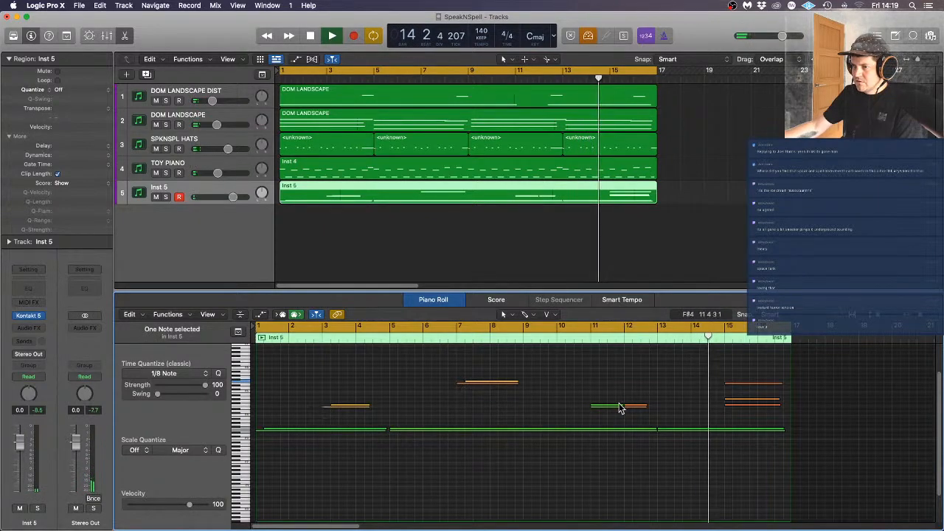
pyautogui.moveTo(602, 399)
pyautogui.mouseDown()
pyautogui.moveTo(631, 416)
pyautogui.moveTo(621, 406)
pyautogui.moveTo(653, 406)
pyautogui.mouseUp()
pyautogui.press('Delete')
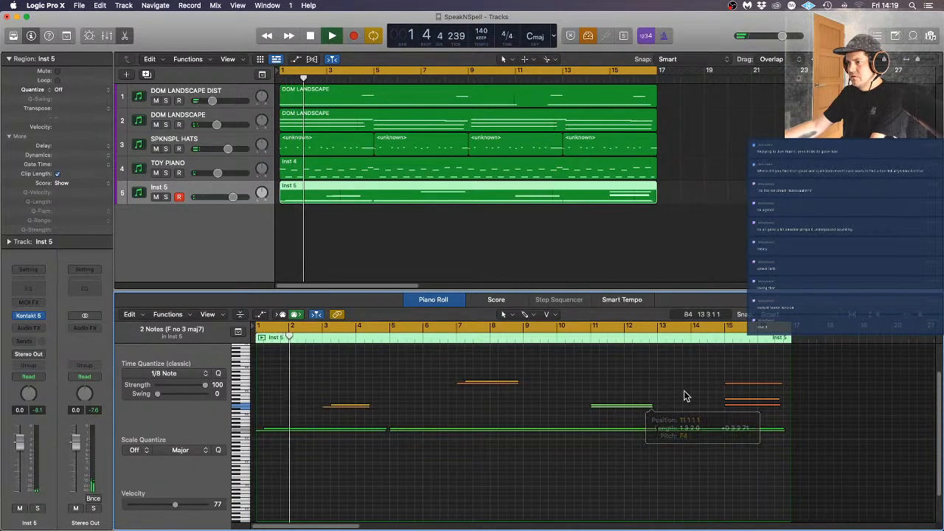
# Stagger the note starts in the bar 15 chord, and at bar 7 lower one note and start the other at bar 8
pyautogui.moveTo(724, 373); pyautogui.dragTo(760, 385)
pyautogui.click(732, 390)
pyautogui.click(755, 368)
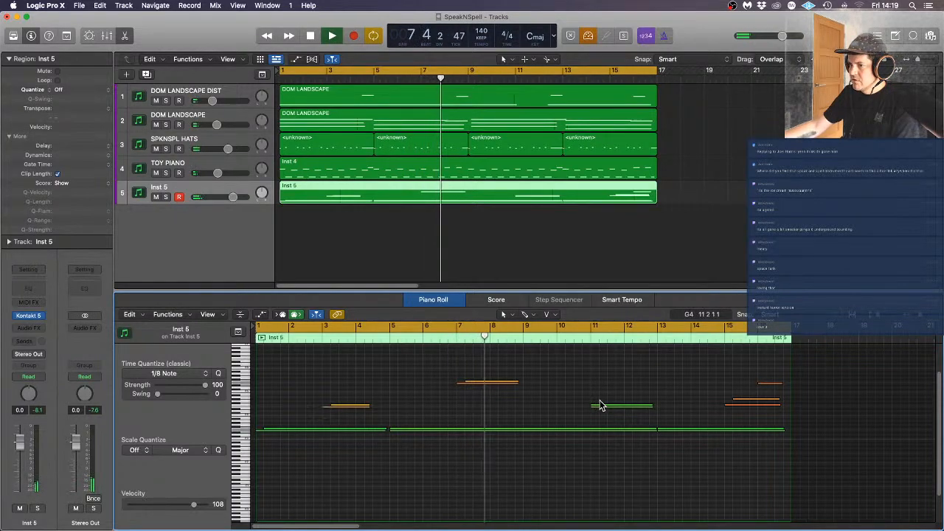
pyautogui.moveTo(458, 383)
pyautogui.mouseDown()
pyautogui.moveTo(486, 384)
pyautogui.moveTo(450, 382)
pyautogui.moveTo(460, 382)
pyautogui.moveTo(463, 398)
pyautogui.mouseUp()
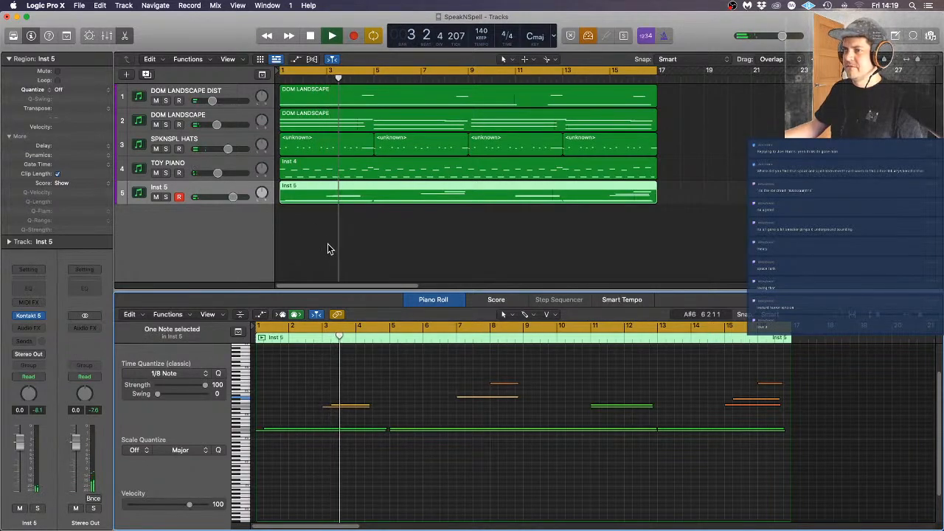
# Rename the Inst 5 track as CLARINET CHATTER and deselect the notes in its region
pyautogui.doubleClick(159, 186)
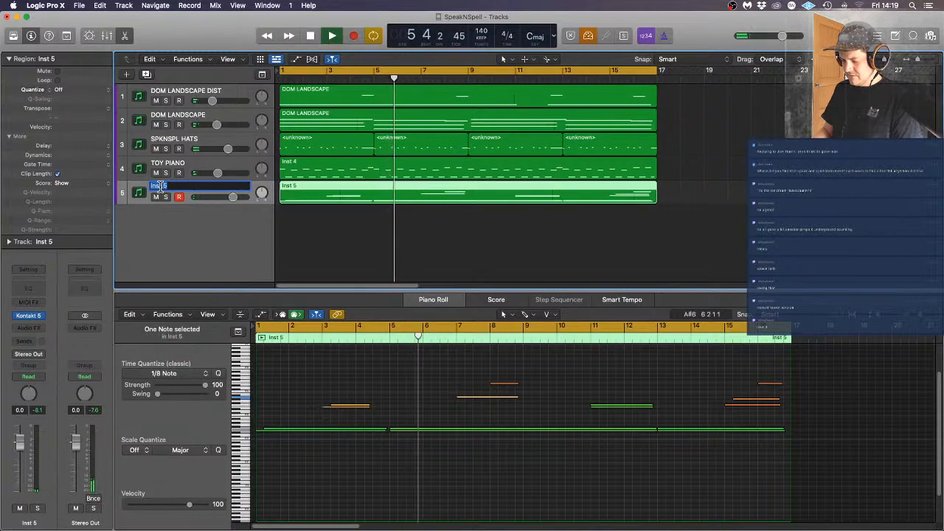
pyautogui.write('CLA')
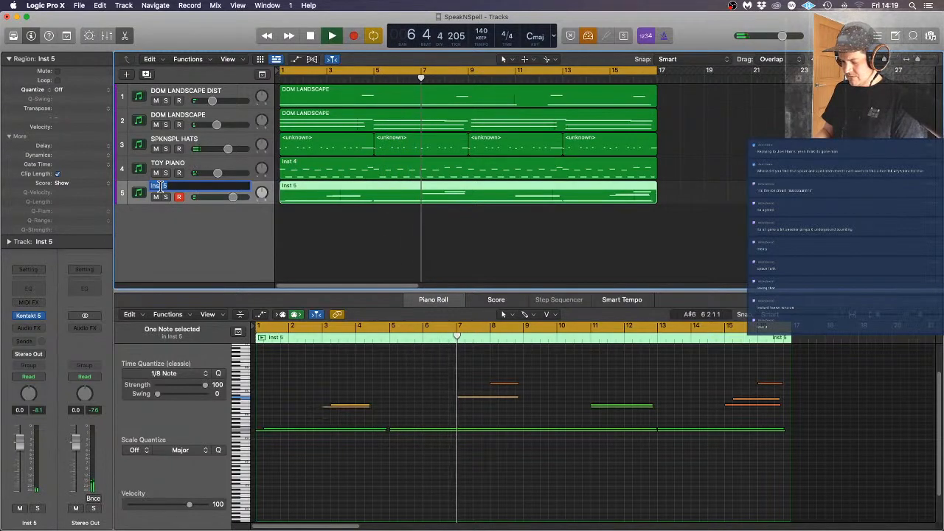
pyautogui.write('RINET CHATTER')
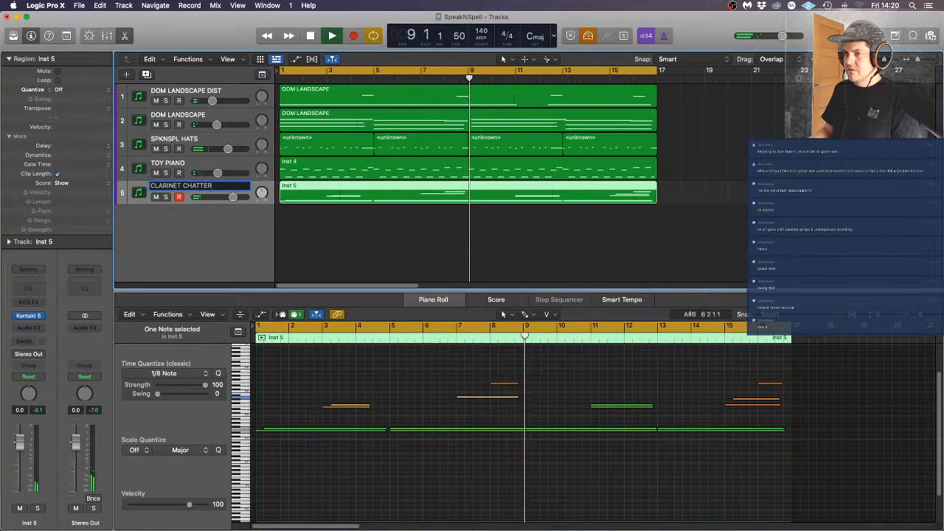
pyautogui.press('Return')
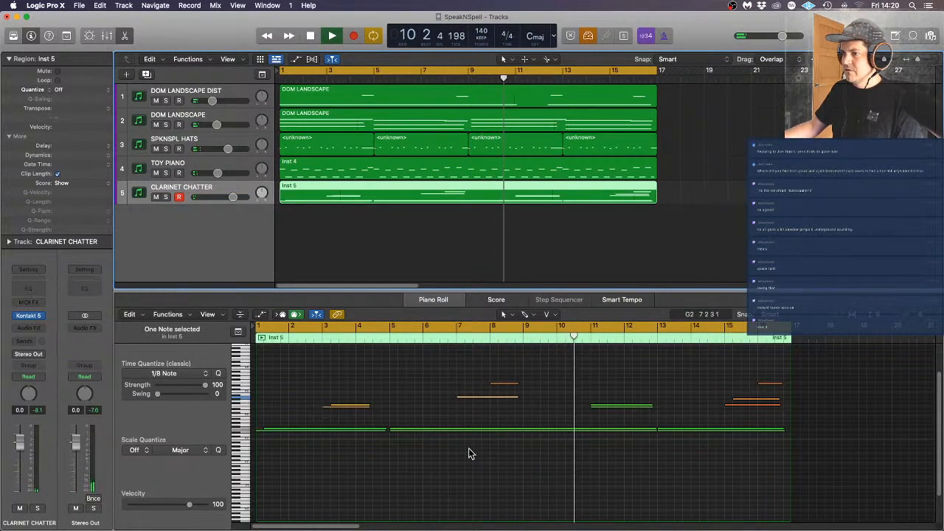
pyautogui.click(557, 411)
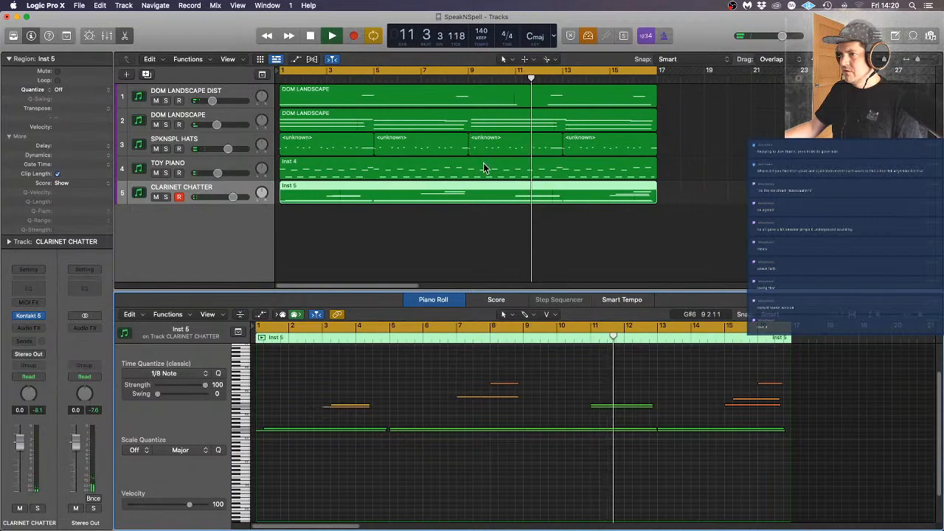
# Cut the CLARINET CHATTER region at bar 9, using the Split option for the notes crossing that point
pyautogui.click(469, 186)
pyautogui.click(469, 186)
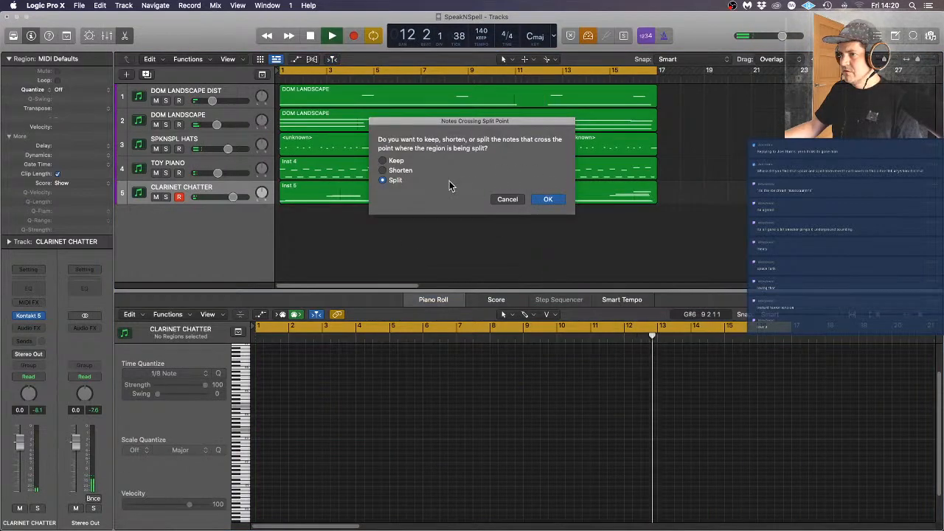
pyautogui.click(538, 199)
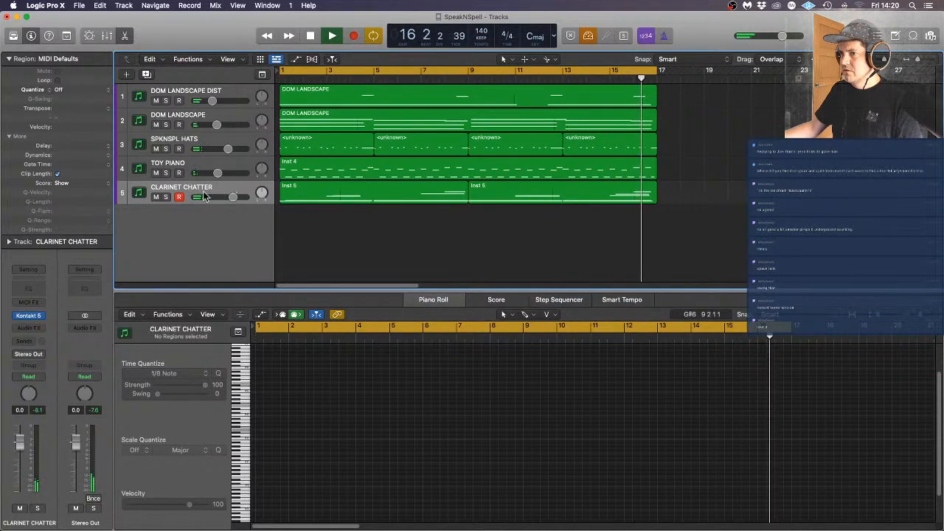
# Disarm recording on the CLARINET CHATTER track and insert a stereo ValhallaSupermassive effect on it
pyautogui.click(181, 198)
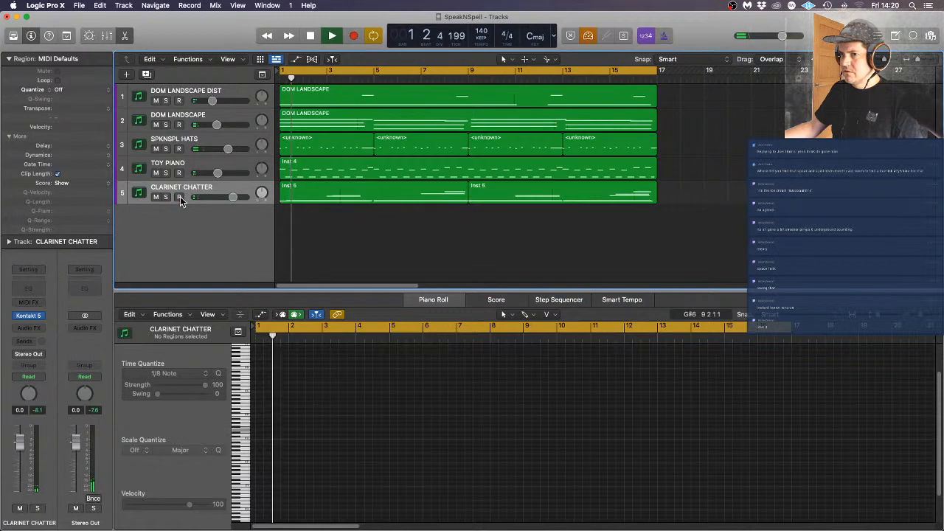
pyautogui.click(32, 331)
pyautogui.moveTo(93, 349)
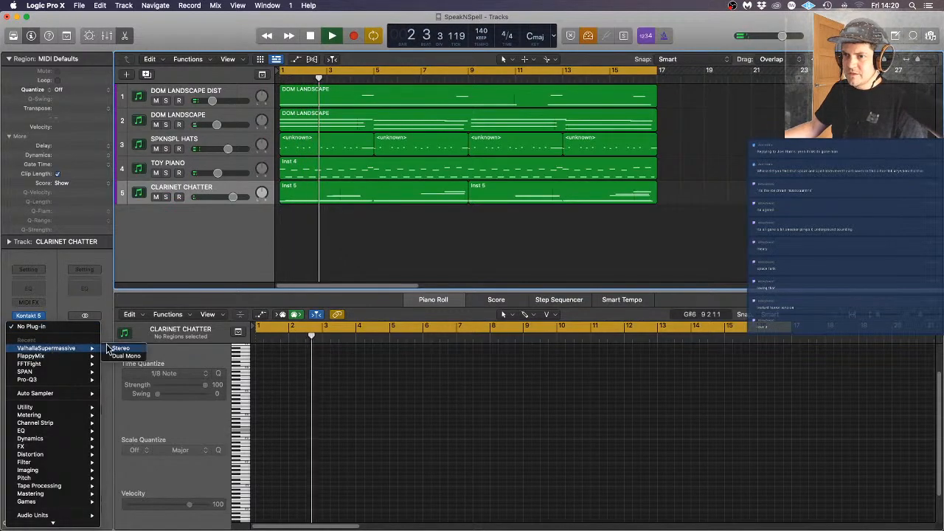
pyautogui.click(126, 349)
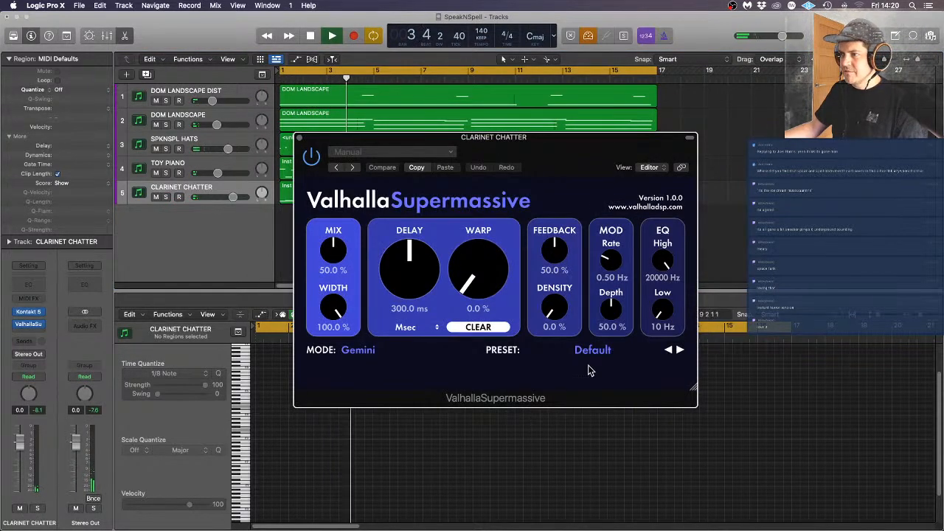
# Load the SFX Quasars preset RingsAroundTheWorld in ValhallaSupermassive, turn off Low Latency Mode, and close the plug-in window
pyautogui.click(591, 351)
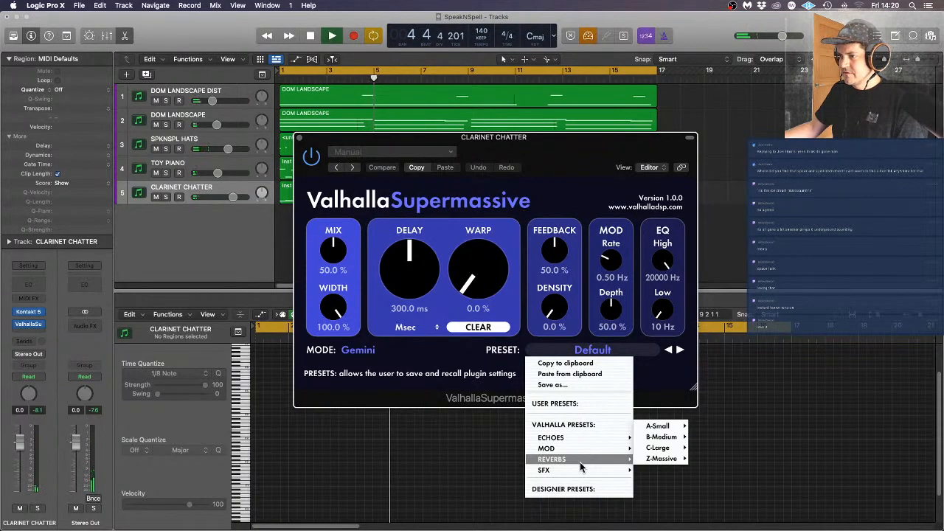
pyautogui.moveTo(577, 469)
pyautogui.moveTo(642, 469)
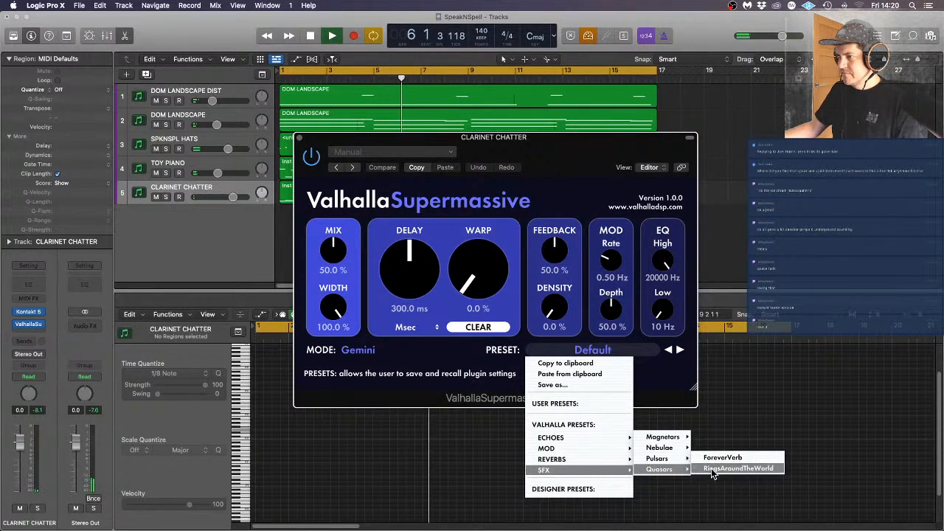
pyautogui.click(731, 479)
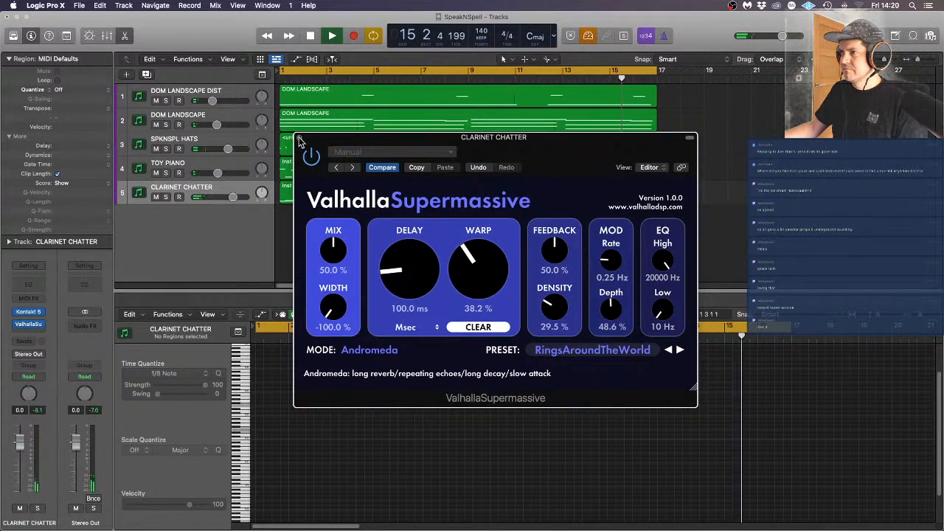
pyautogui.click(590, 36)
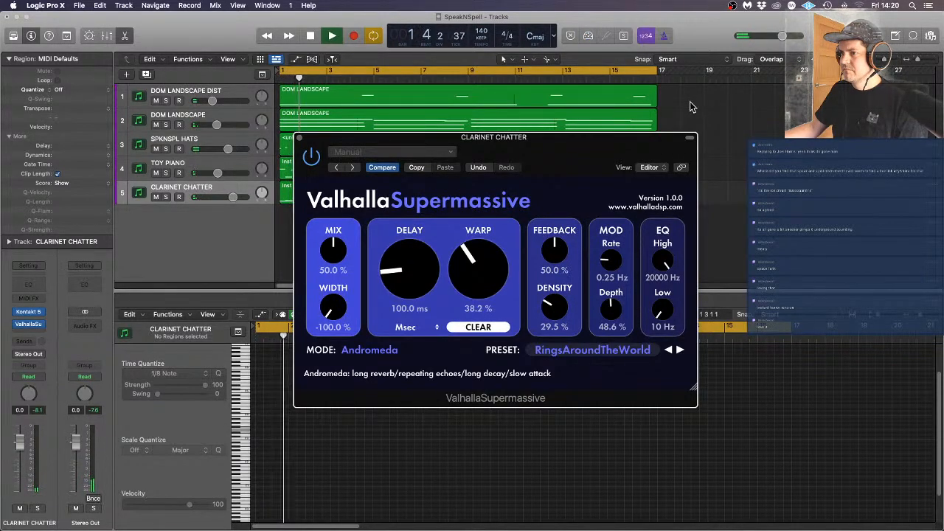
pyautogui.click(300, 138)
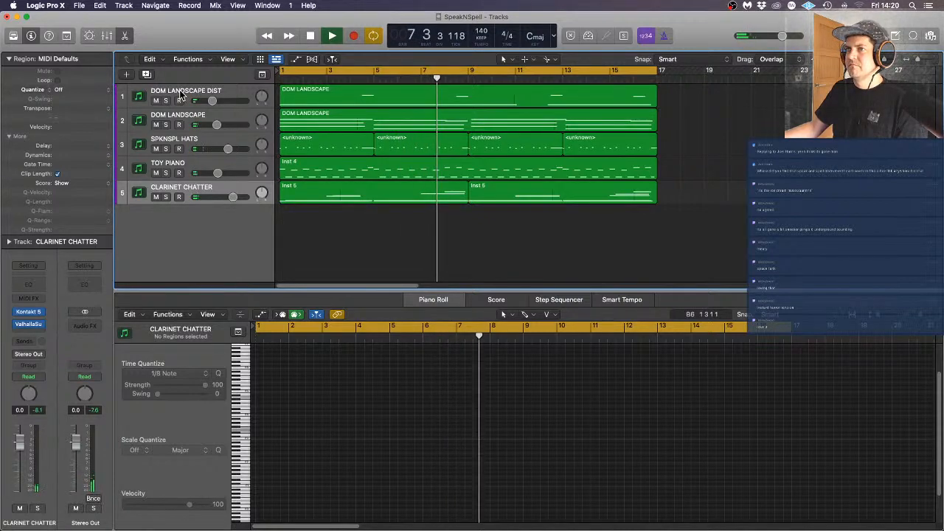
# Set the DOM LANDSCAPE DIST volume to -9.8 dB and the SPKNSPL HATS volume to -5.0 dB
pyautogui.moveTo(213, 101); pyautogui.dragTo(214, 101)
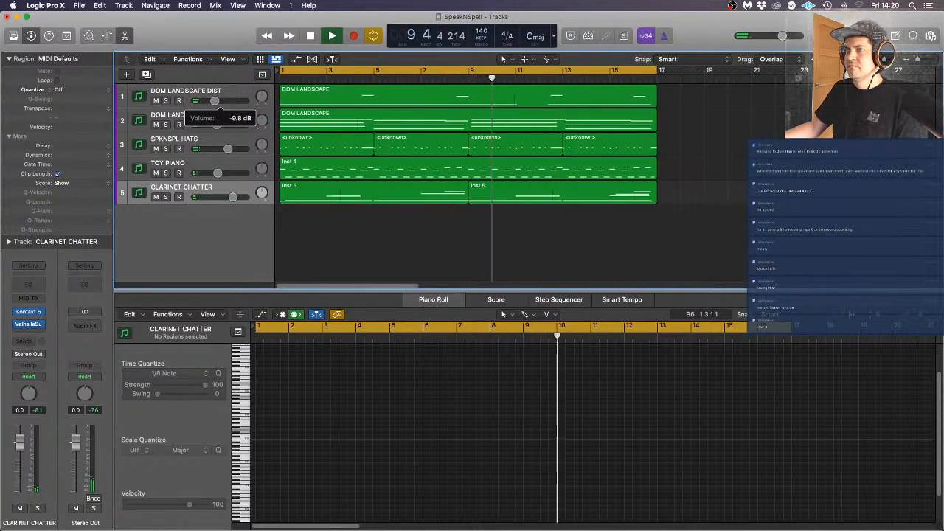
pyautogui.moveTo(228, 148); pyautogui.dragTo(222, 149)
pyautogui.click(215, 138)
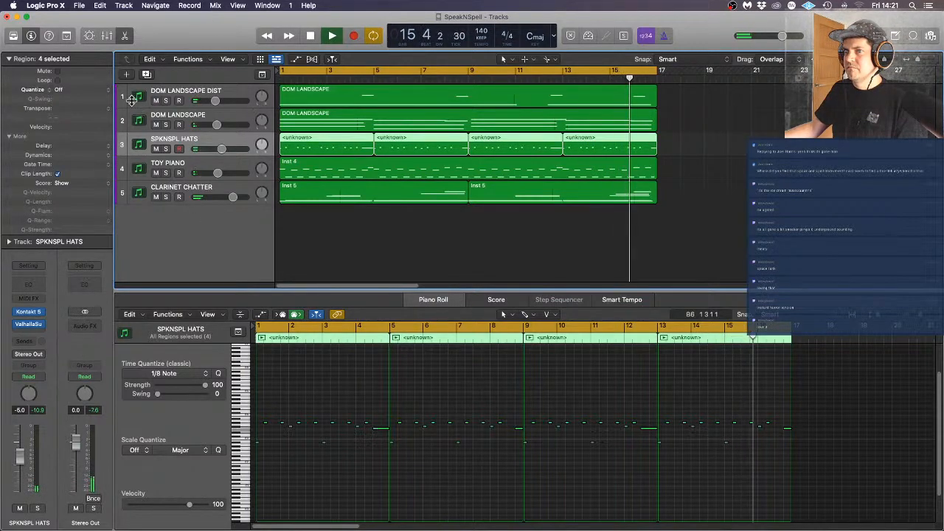
# Create a new software instrument track with an empty channel strip and move it below CLARINET CHATTER
pyautogui.click(127, 75)
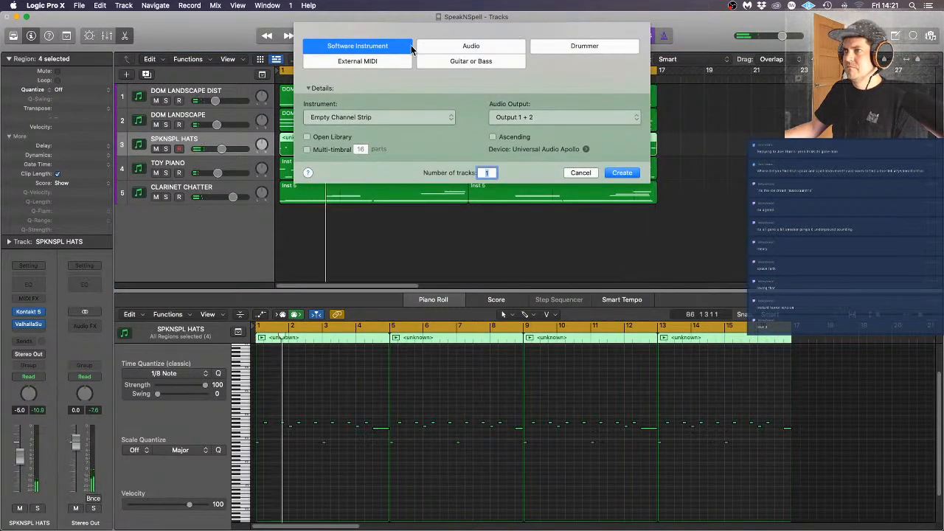
pyautogui.click(628, 172)
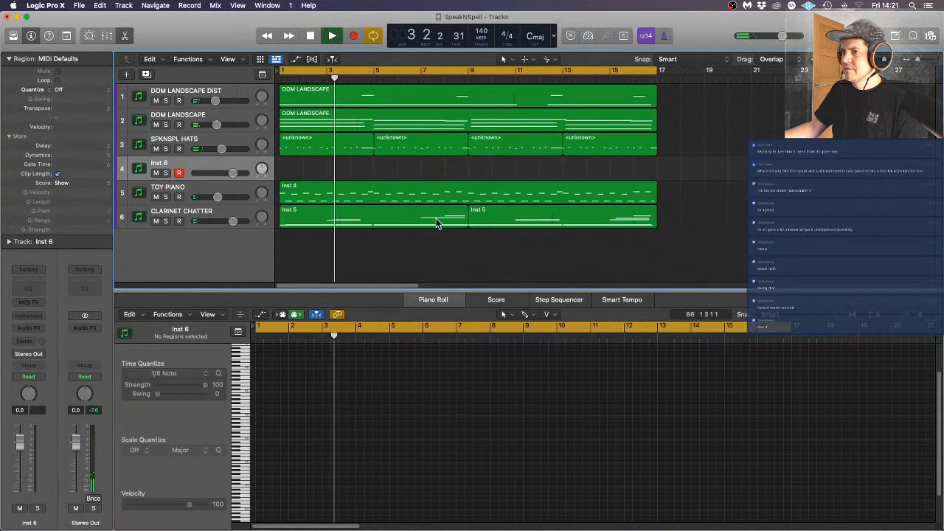
pyautogui.moveTo(209, 163); pyautogui.dragTo(210, 223)
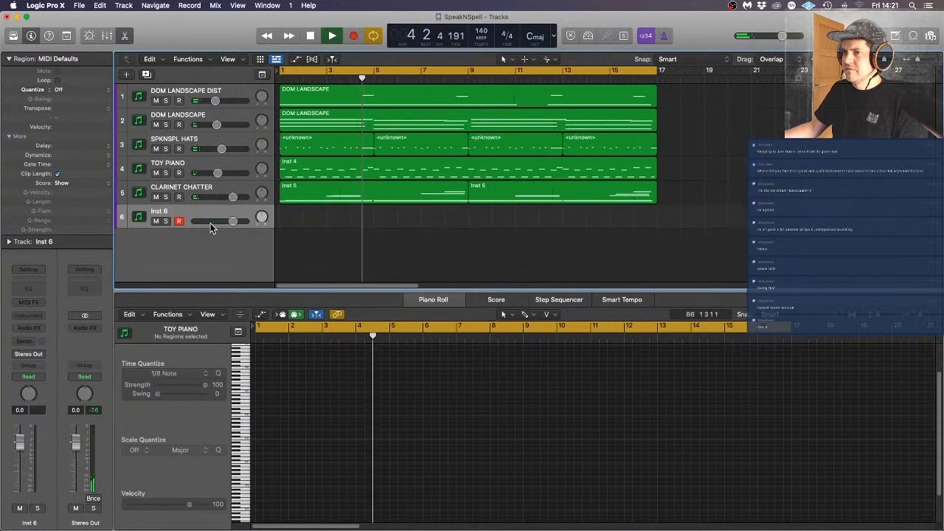
# Insert Kontakt 5 as the instrument on the Inst 6 track and show its file browser
pyautogui.click(30, 316)
pyautogui.moveTo(63, 339)
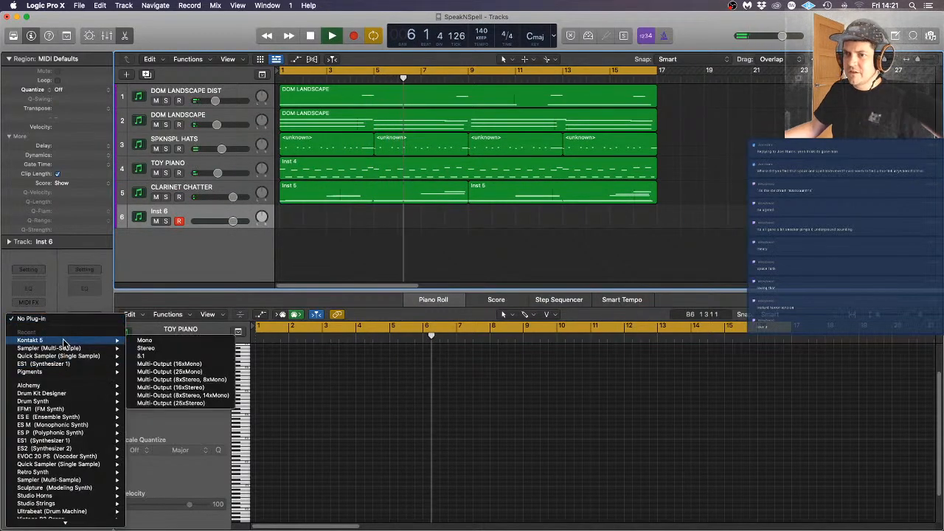
pyautogui.click(187, 357)
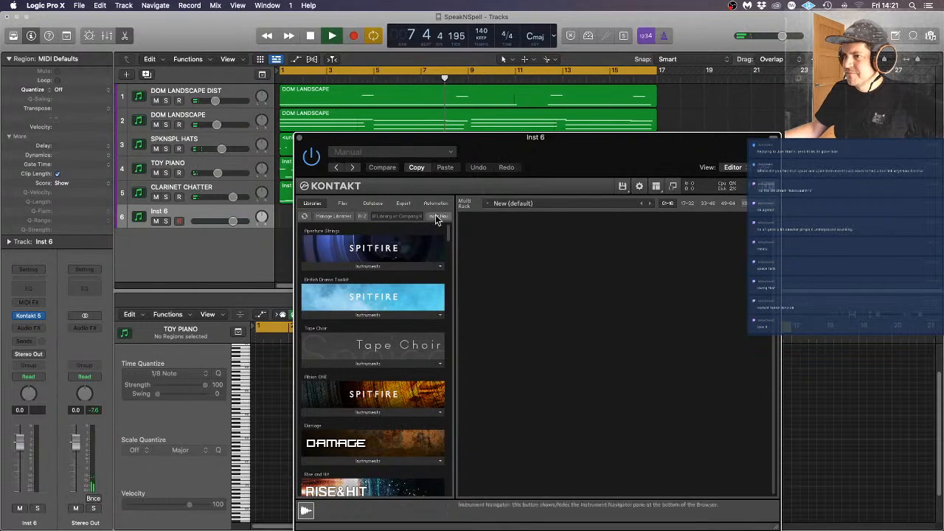
pyautogui.click(343, 203)
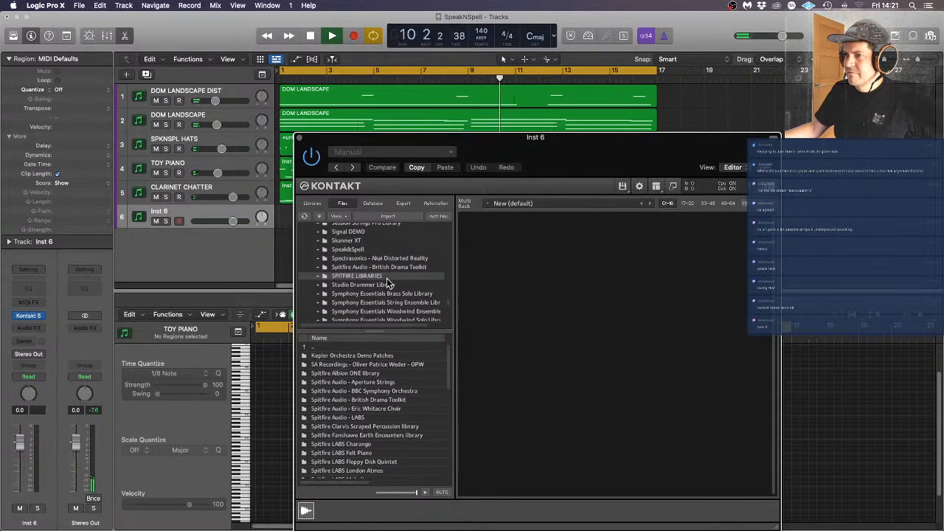
# Load Old Tape Drums.nki from the Instrument folder of the Wavesfactory - Old Tape Drums library into Kontakt
pyautogui.scroll(-3, 387, 280)
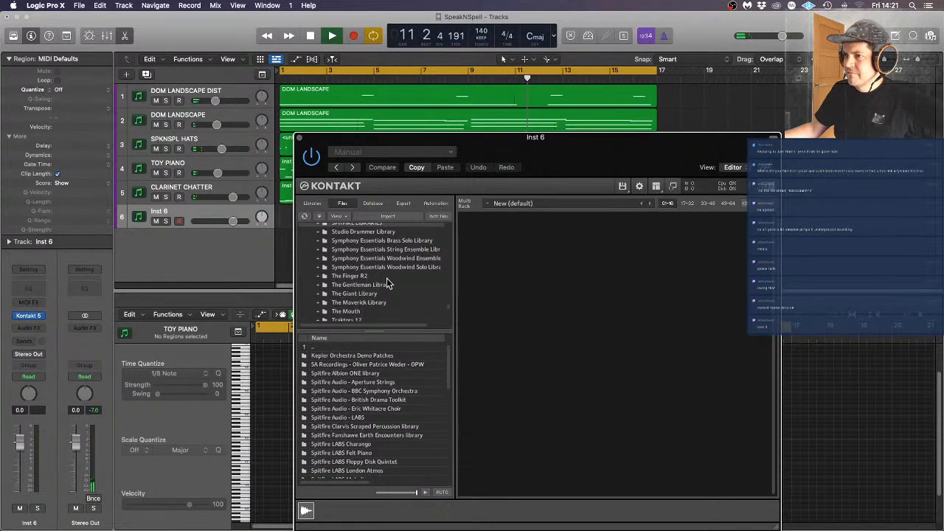
pyautogui.scroll(-2, 388, 285)
pyautogui.scroll(-3, 388, 282)
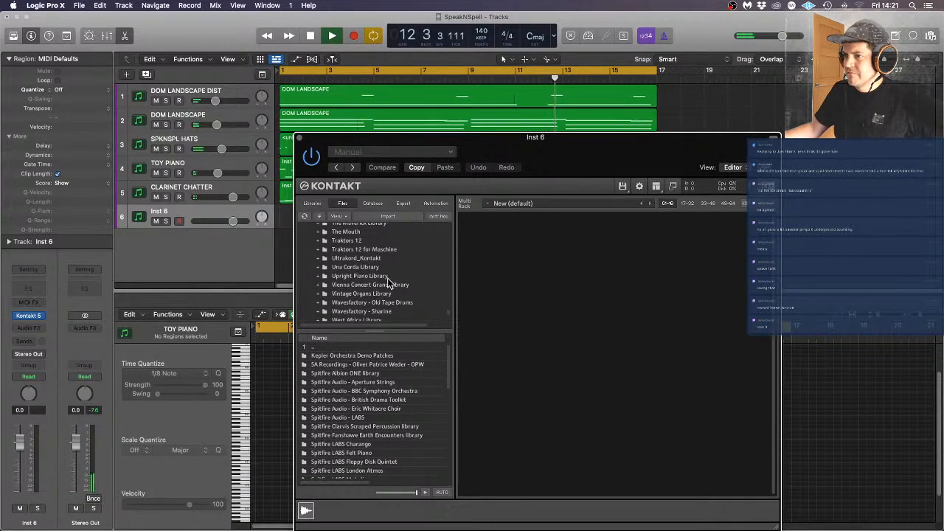
pyautogui.scroll(-2, 407, 271)
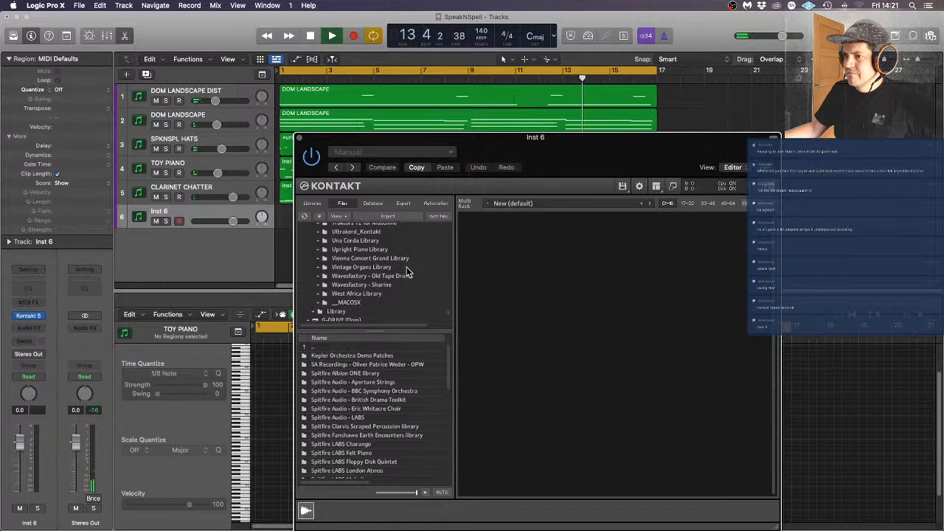
pyautogui.scroll(6, 406, 272)
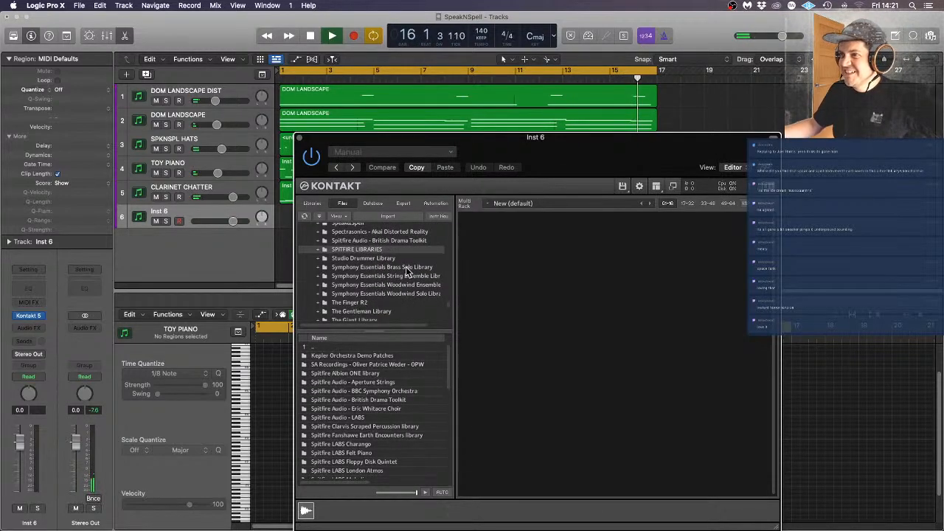
pyautogui.scroll(2, 406, 271)
pyautogui.scroll(2, 407, 273)
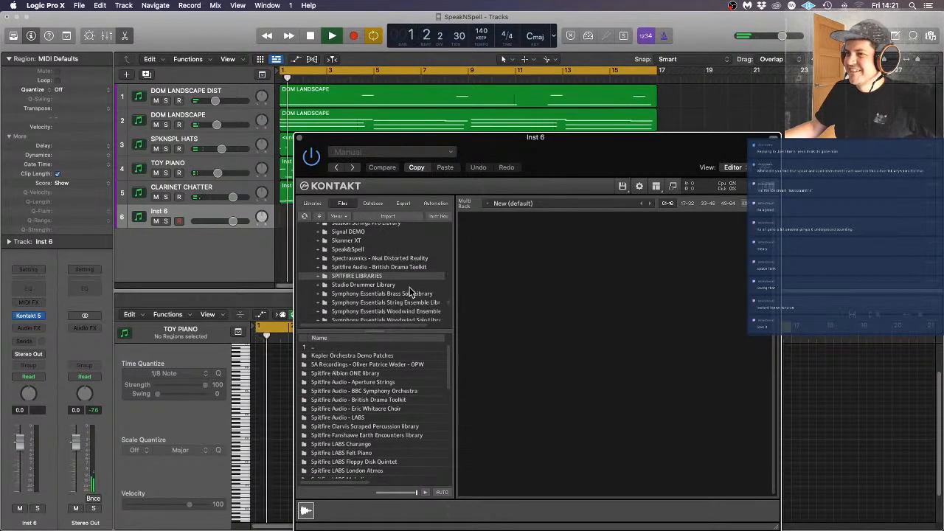
pyautogui.scroll(3, 410, 293)
pyautogui.scroll(-5, 411, 293)
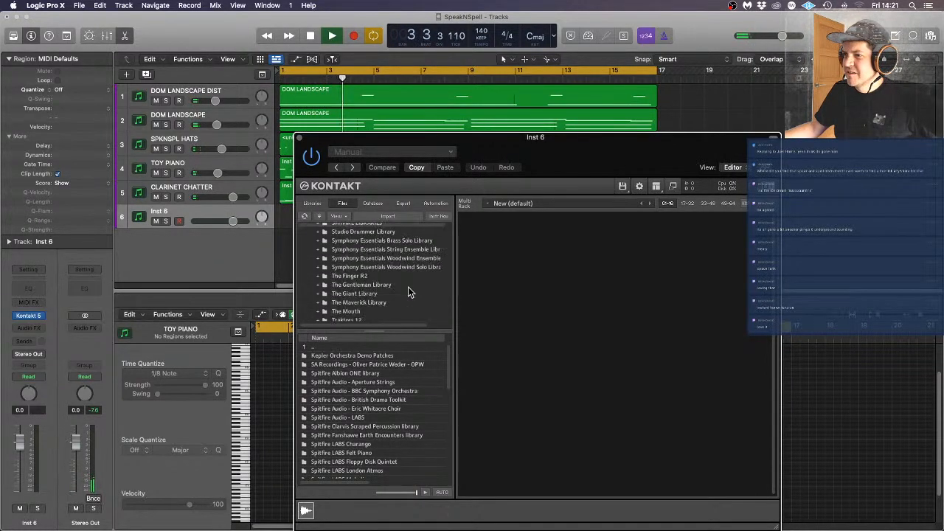
pyautogui.scroll(-4, 410, 293)
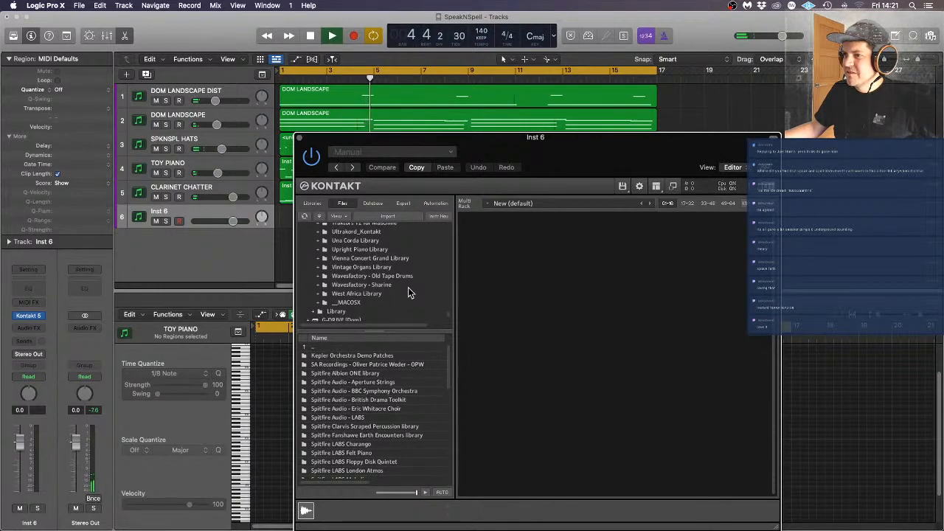
pyautogui.click(398, 277)
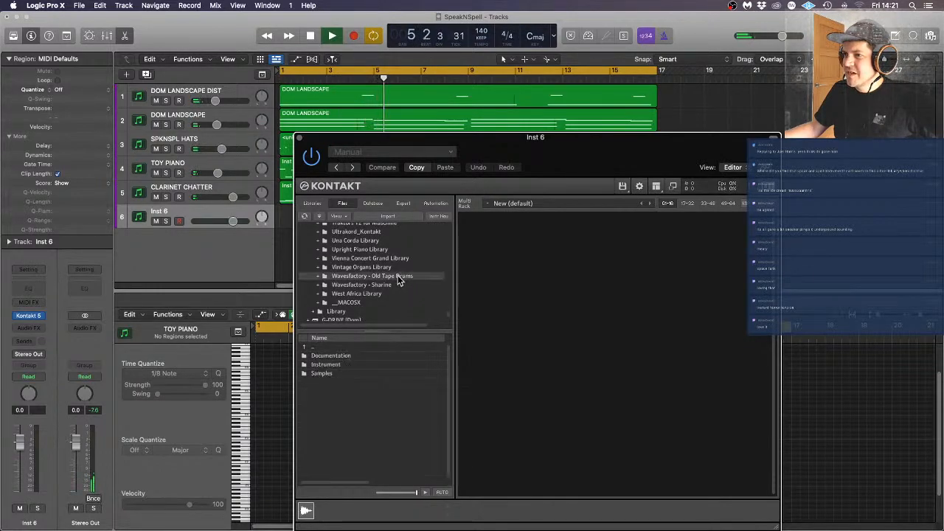
pyautogui.doubleClick(331, 369)
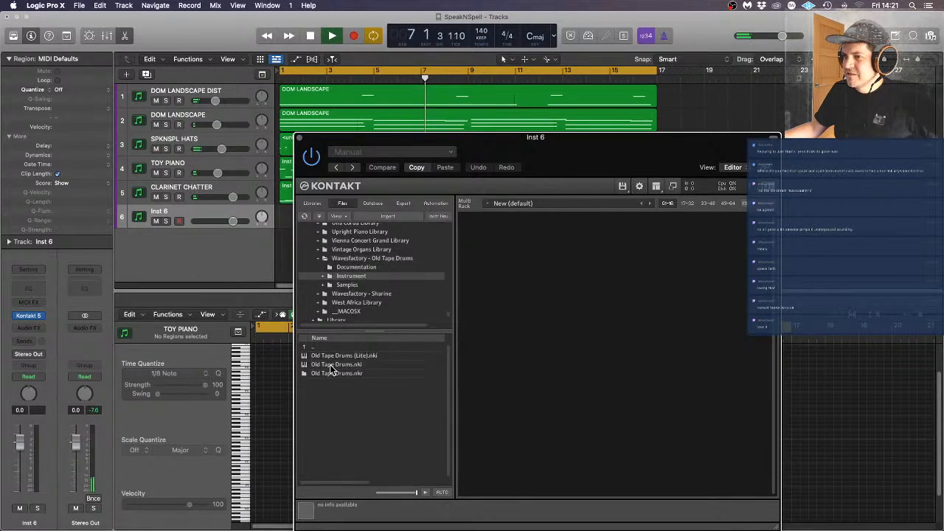
pyautogui.click(350, 365)
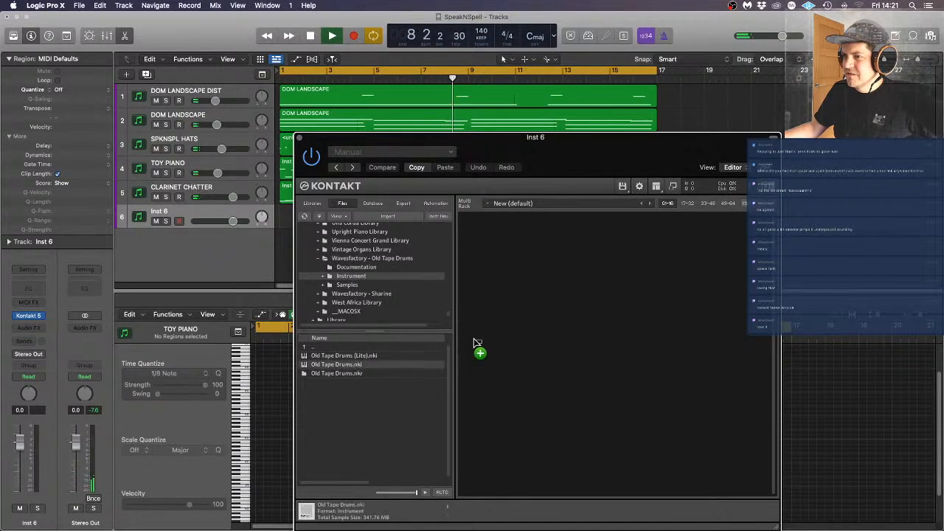
# Switch to Safari, search in a new tab for "wavesfactory old tape drums", and open the Wavesfactory product page without its mailing-list pop-up
pyautogui.moveTo(2, 221)
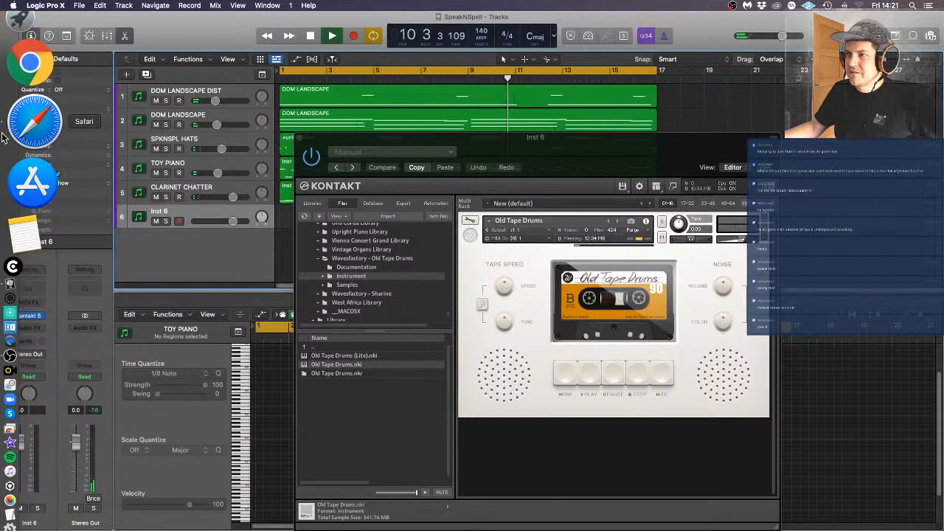
pyautogui.click(3, 131)
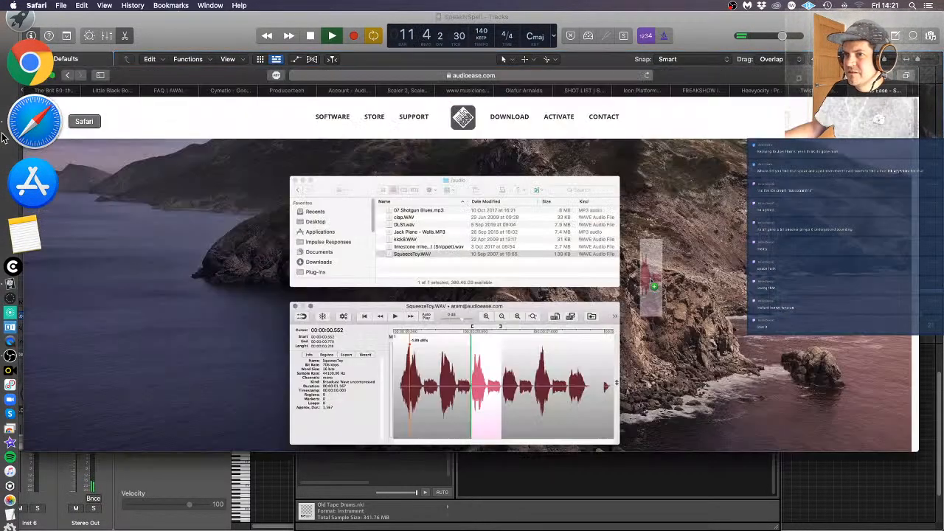
pyautogui.click(920, 90)
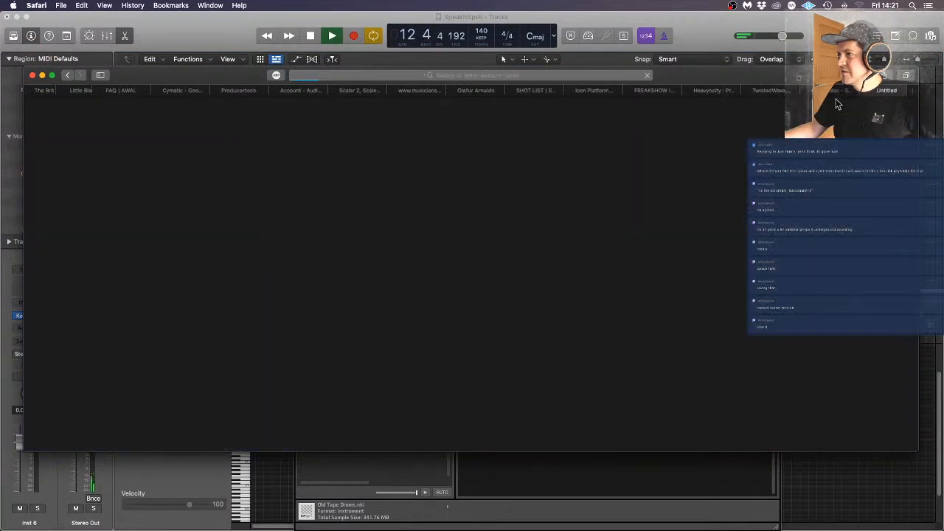
pyautogui.click(551, 75)
pyautogui.write('wavesfav')
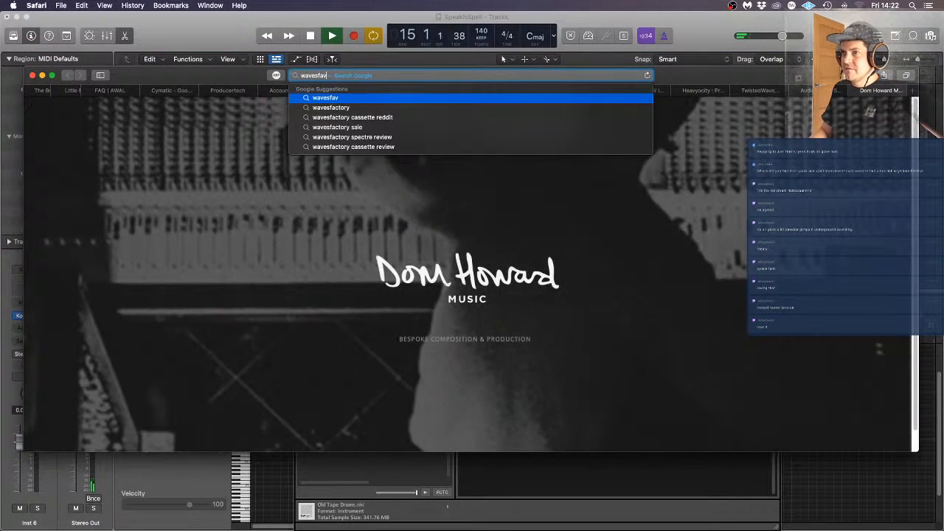
pyautogui.press('BackSpace')
pyautogui.write('ctory old')
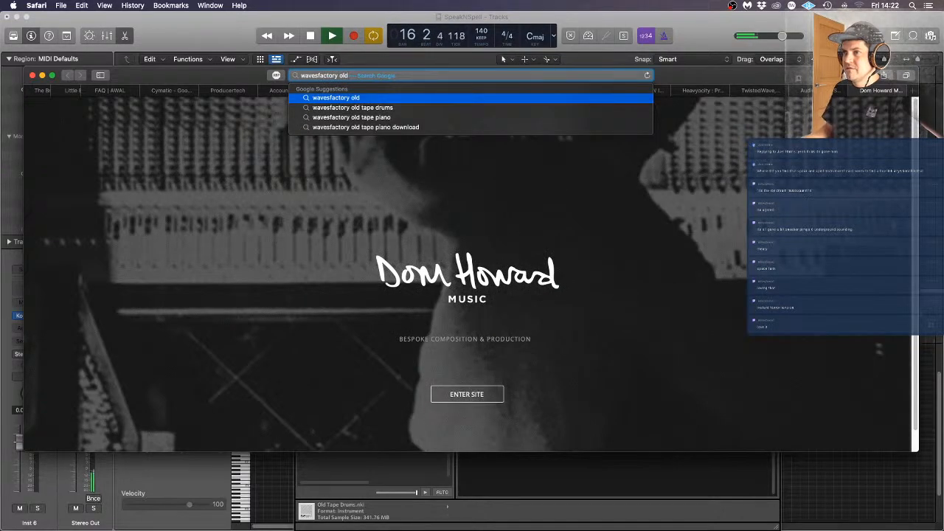
pyautogui.press('Down')
pyautogui.press('Return')
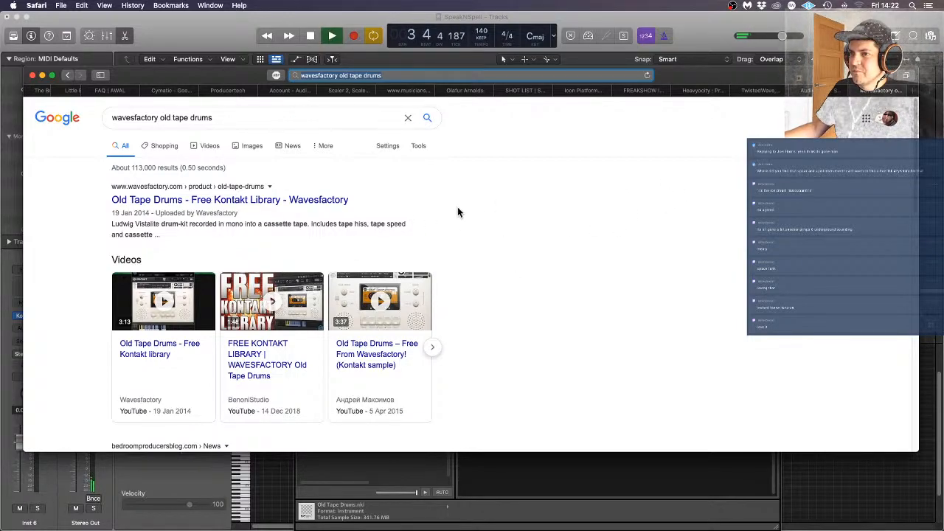
pyautogui.click(299, 207)
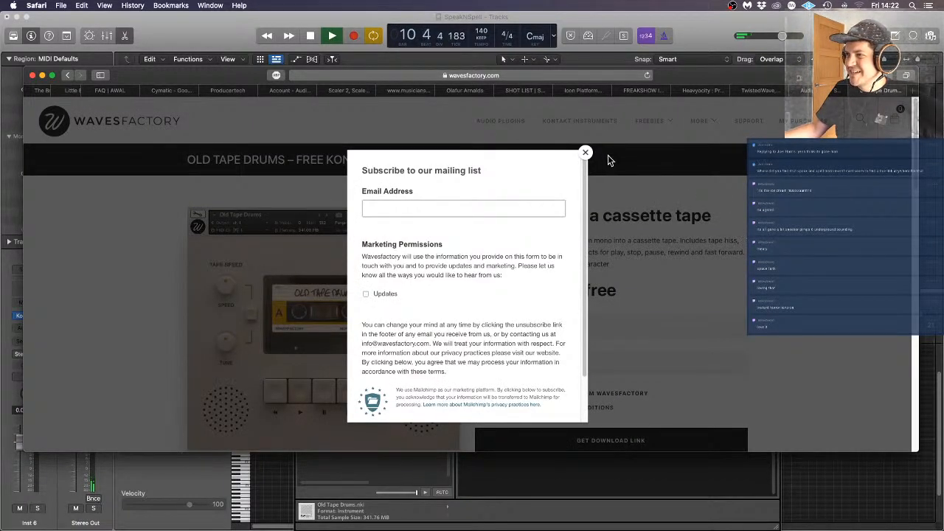
pyautogui.click(590, 158)
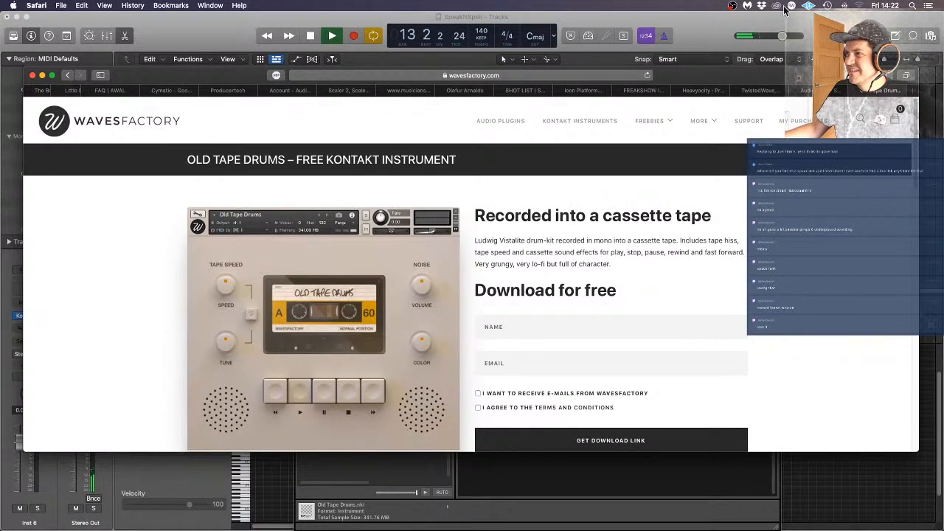
# Return to Logic Pro, audition the Stop and Play cassette sounds of Old Tape Drums, and stop project playback
pyautogui.press('super+Tab')
pyautogui.click(641, 377)
pyautogui.click(589, 376)
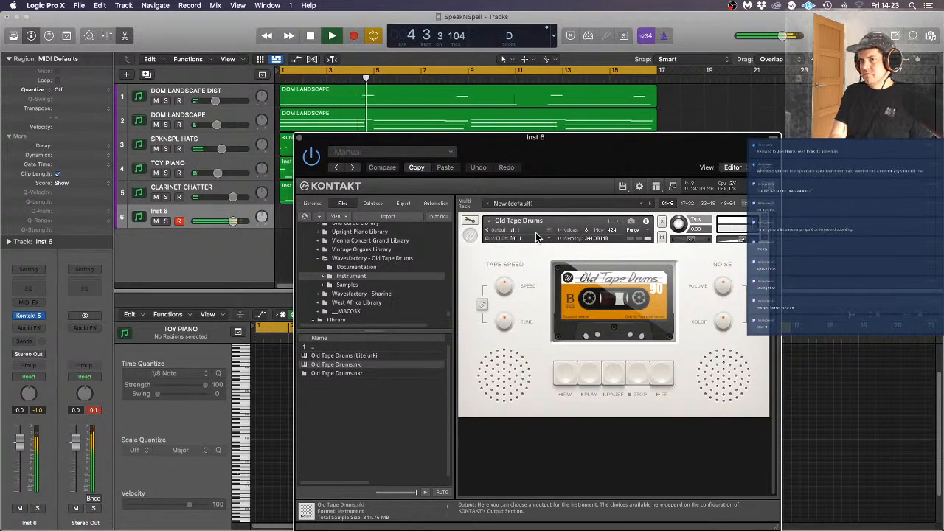
pyautogui.press('space')
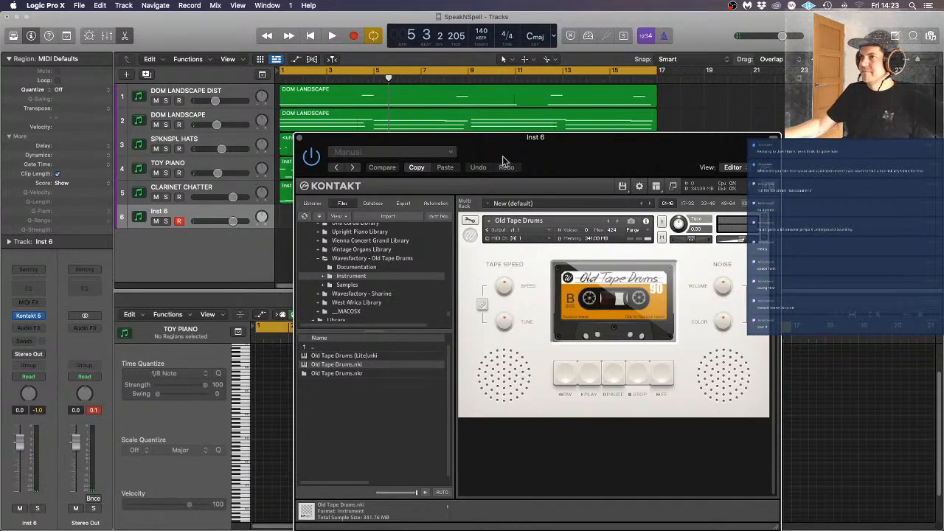
# Record an eight-bar Old Tape Drums part from bar 1 on the Inst 6 track and close the Kontakt window
pyautogui.press('space')
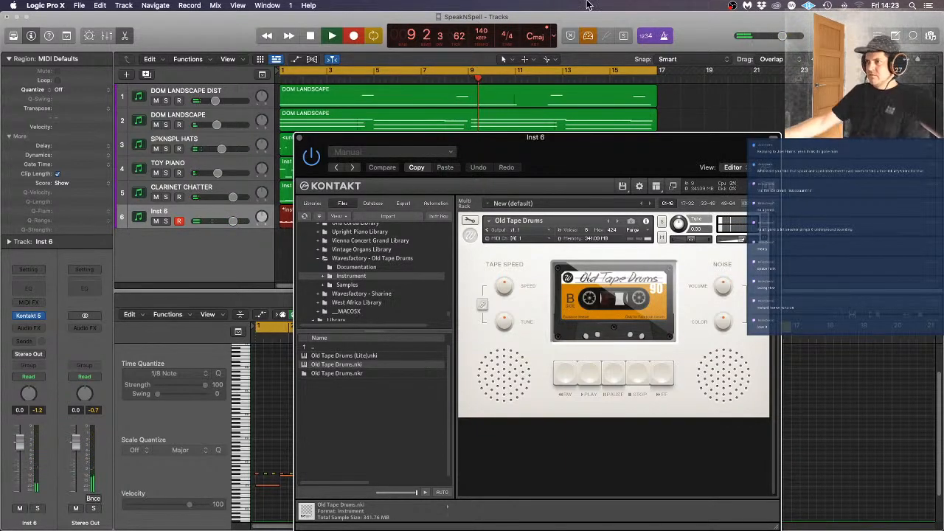
pyautogui.press('space')
pyautogui.click(300, 140)
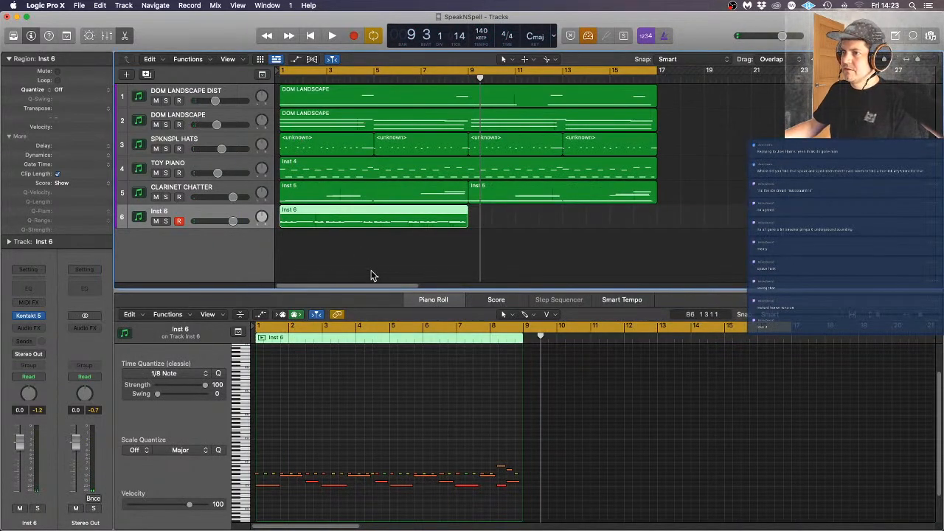
# Select the row of short repeated notes in the Inst 6 region and set their 1/8-note quantize strength to 50
pyautogui.click(373, 276)
pyautogui.click(375, 221)
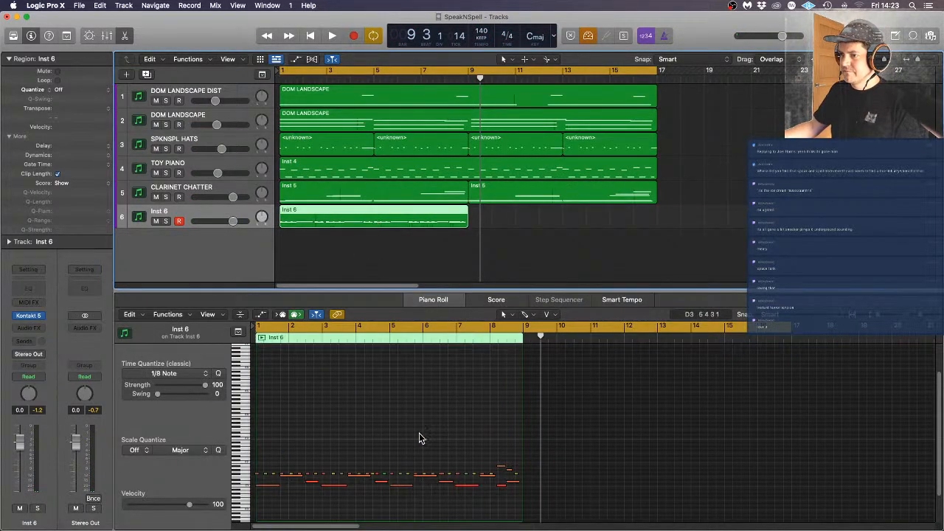
pyautogui.press('super+a')
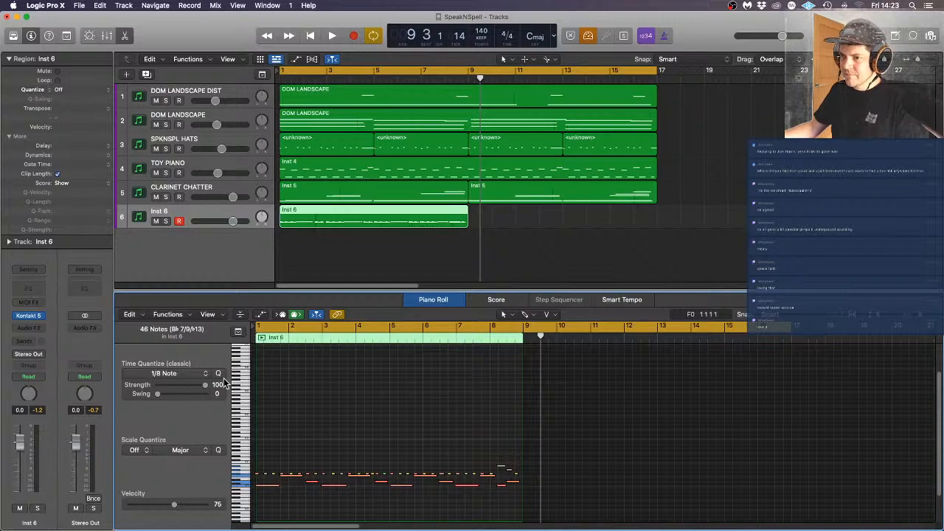
pyautogui.moveTo(263, 468); pyautogui.dragTo(251, 495)
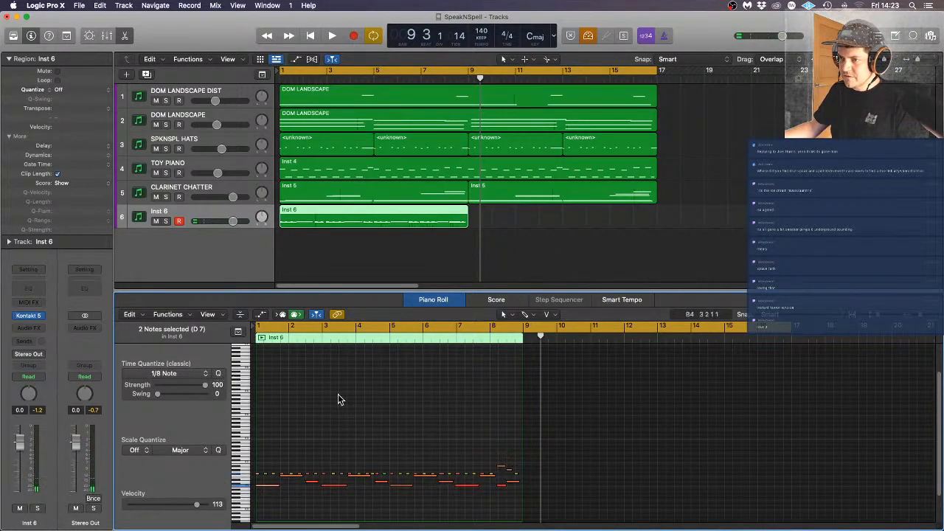
pyautogui.click(336, 439)
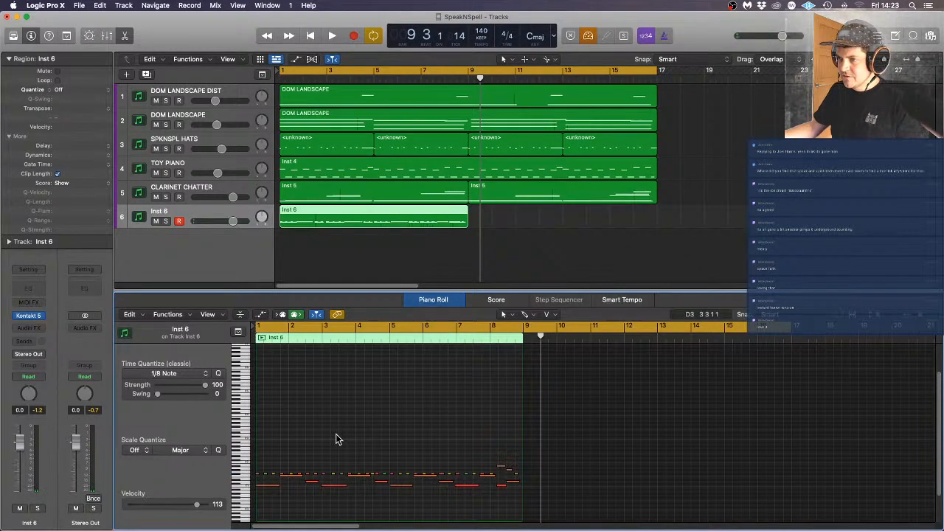
pyautogui.click(238, 478)
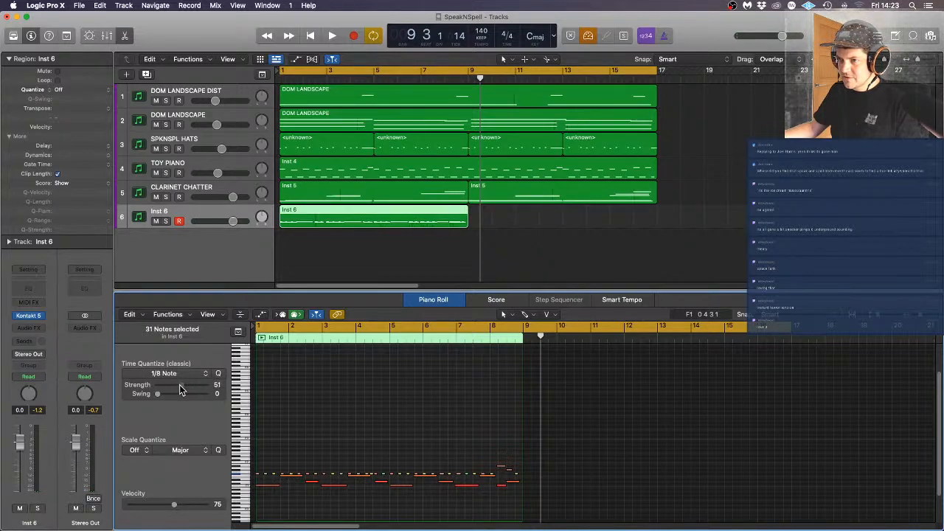
pyautogui.click(432, 411)
# Play the project from the start to check the recorded drum part against the other tracks
pyautogui.hscroll(2, 433, 415)
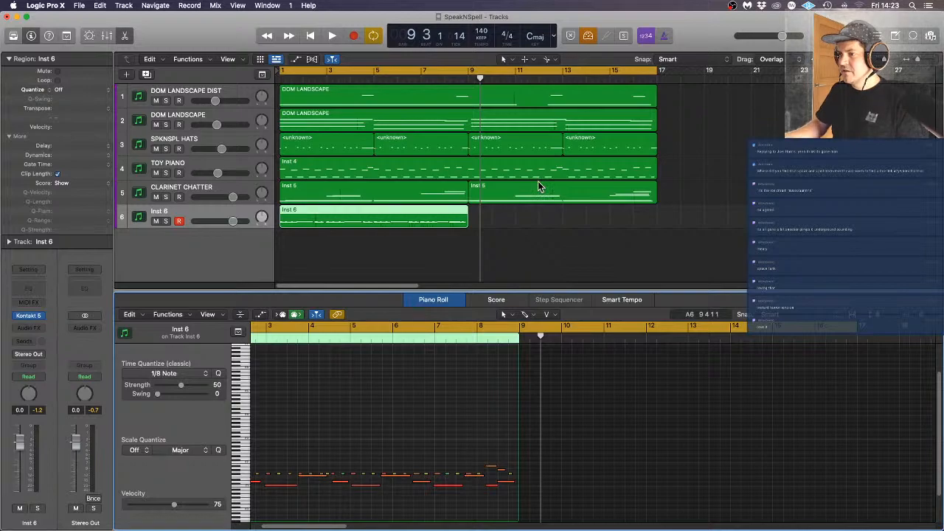
pyautogui.press('Return')
pyautogui.press('space')
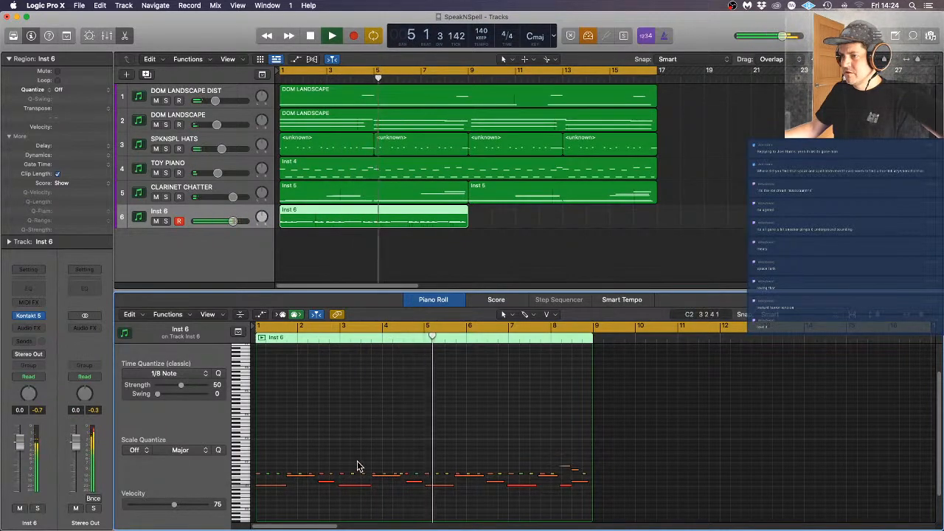
# Move the two notes around beat 3 of bar 4 and the preceding short F#1 note slightly earlier in the Inst 6 region
pyautogui.press('super+Right')
pyautogui.press('super+Right')
pyautogui.press('super+Right')
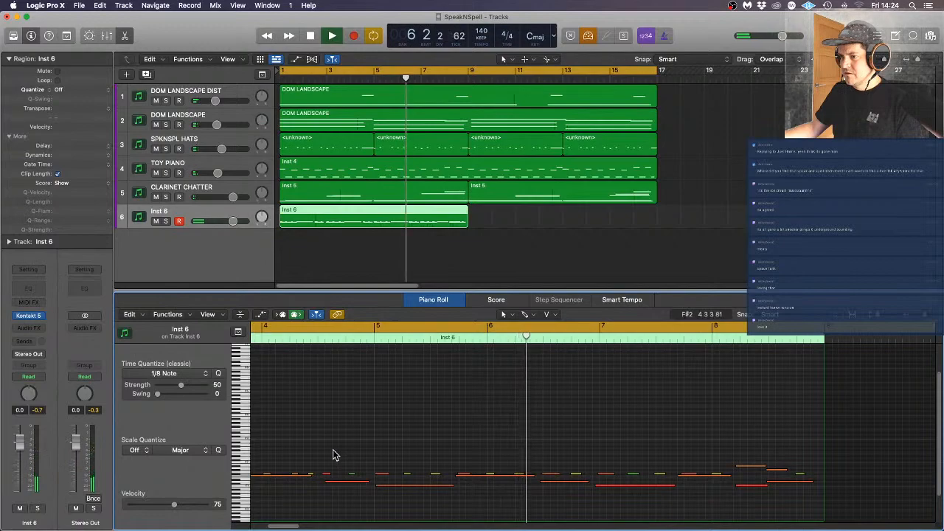
pyautogui.moveTo(330, 463); pyautogui.dragTo(311, 478)
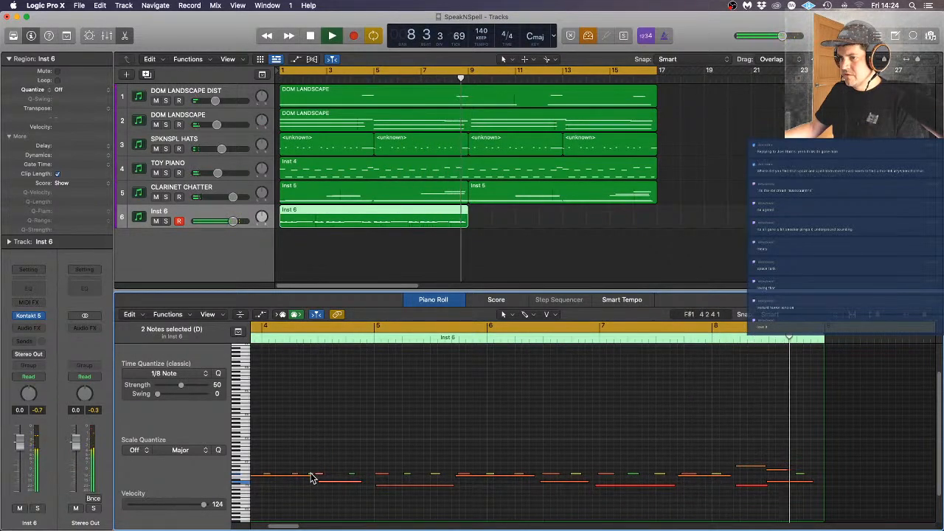
pyautogui.click(311, 478)
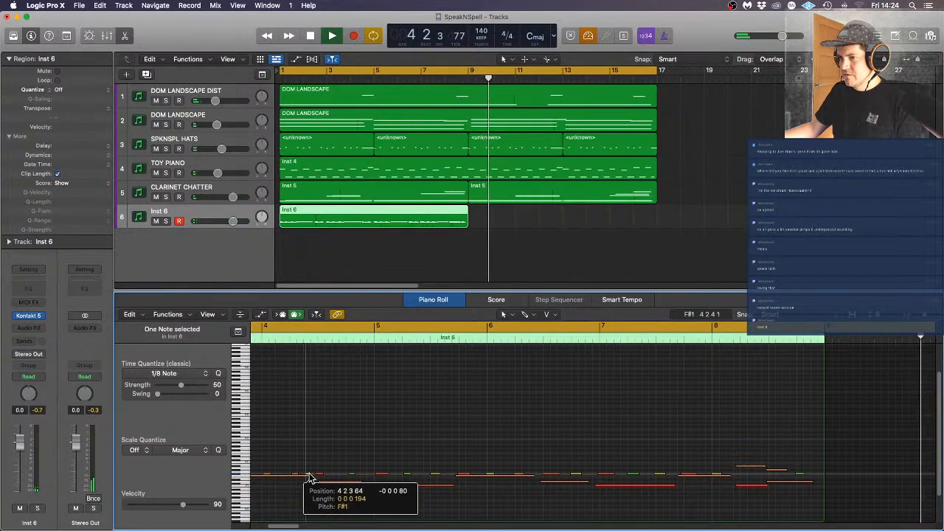
pyautogui.click(336, 430)
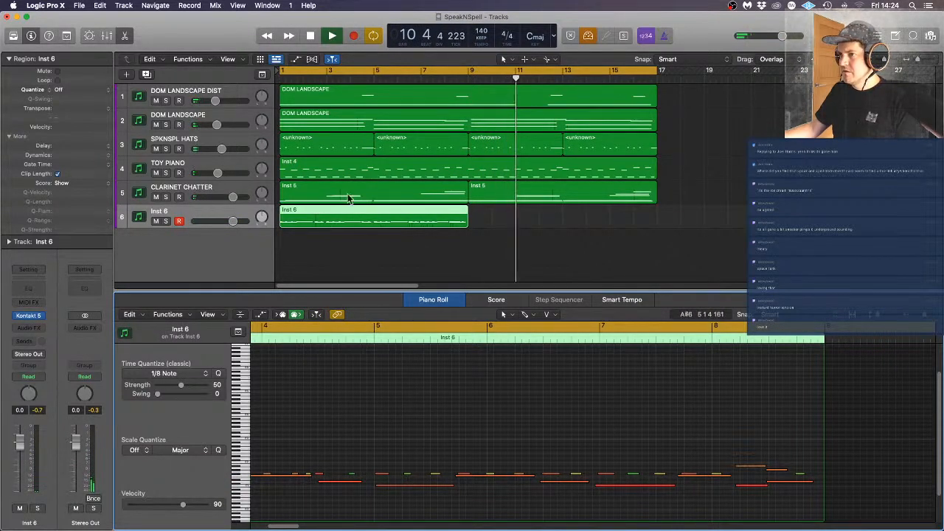
# Duplicate the Inst 6 region to bar 9 so the part fills bars 9 to 17
pyautogui.moveTo(337, 211); pyautogui.dragTo(531, 228)
pyautogui.click(583, 255)
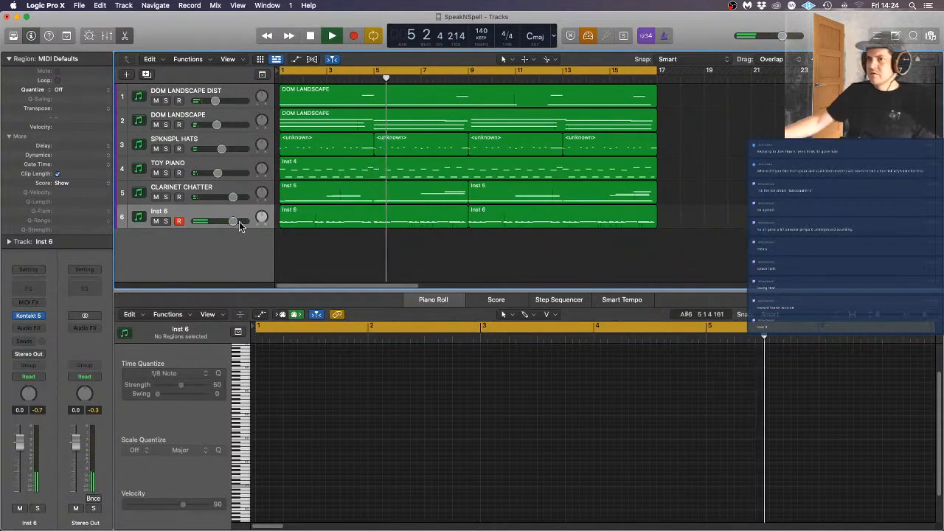
# Add a quiet three-note fill at velocity 17 late in bar 1 of the first Inst 6 region and play it back
pyautogui.click(333, 226)
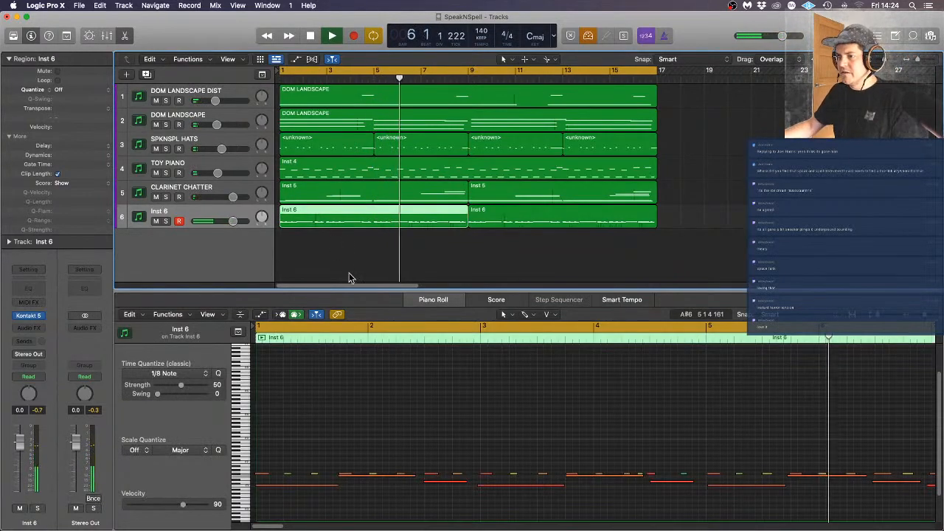
pyautogui.click(356, 480)
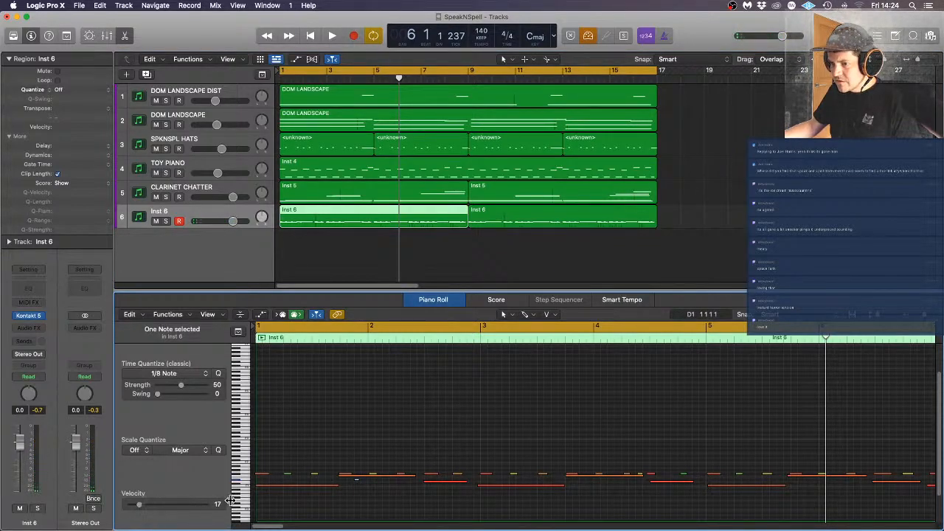
pyautogui.moveTo(355, 483); pyautogui.dragTo(363, 488)
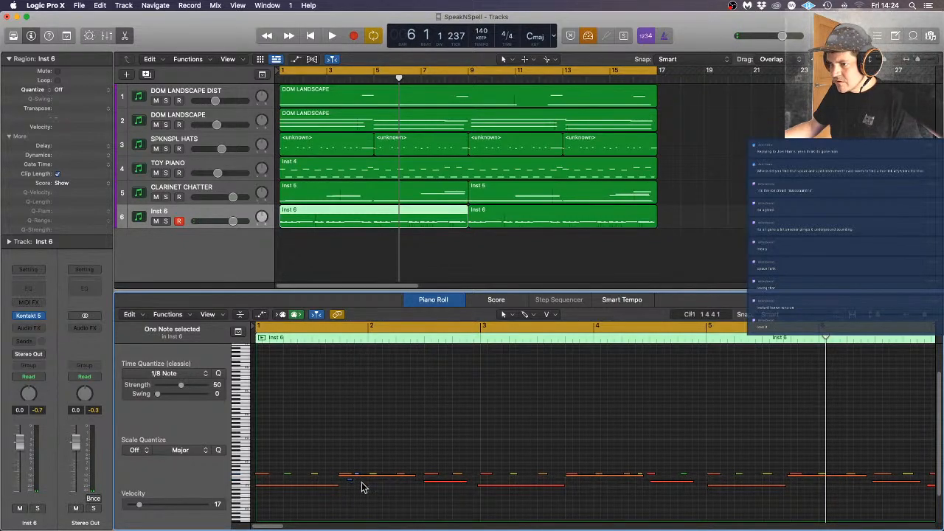
pyautogui.press('space')
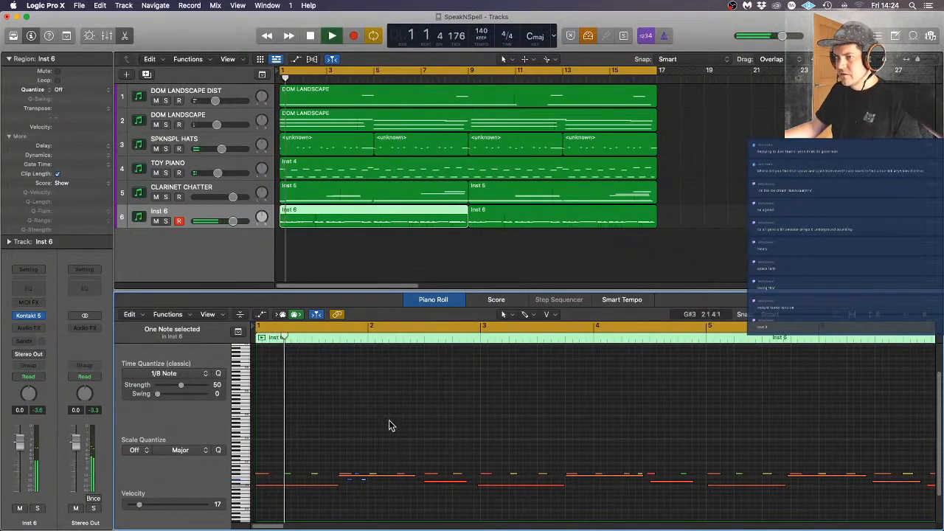
pyautogui.press('space')
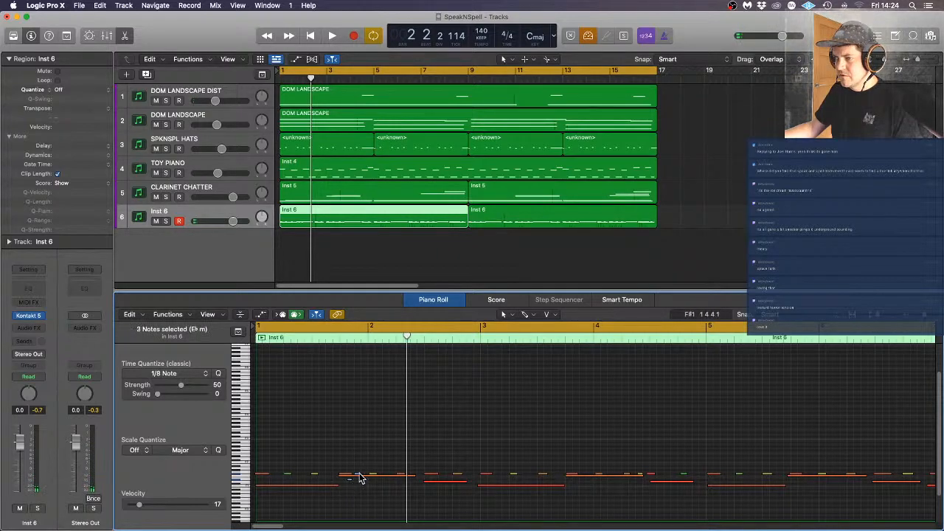
# Move the quiet three-note fill to the second half of beat 2 in bar 2, auditioning each placement
pyautogui.moveTo(356, 478); pyautogui.dragTo(327, 480)
pyautogui.press('space')
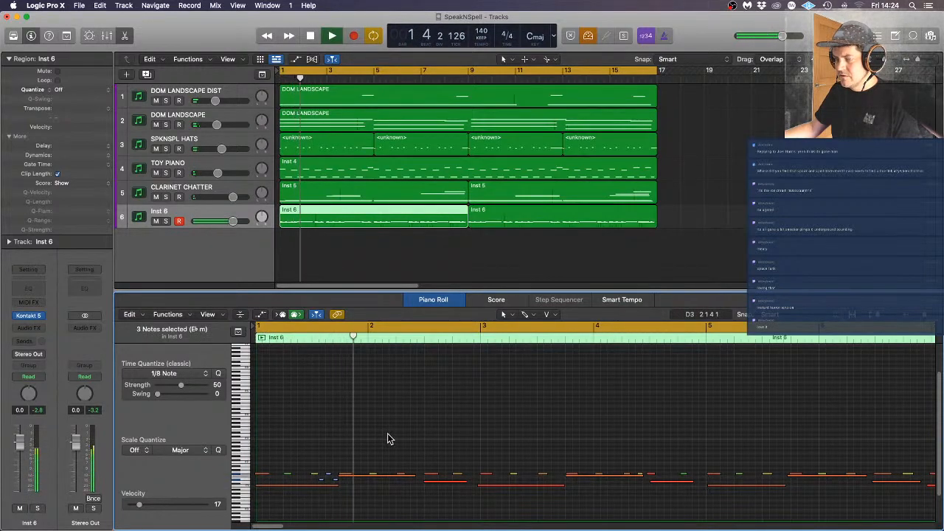
pyautogui.press('space')
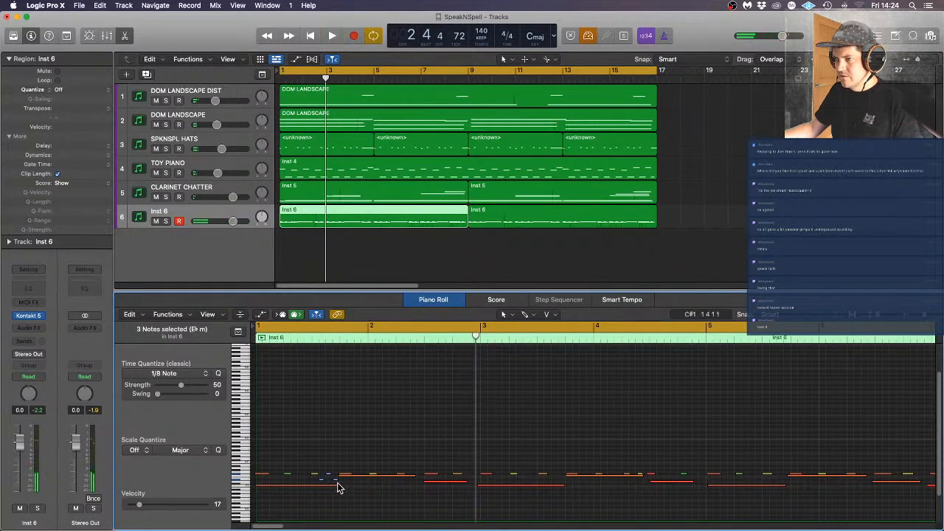
pyautogui.moveTo(330, 478); pyautogui.dragTo(413, 478)
pyautogui.press('space')
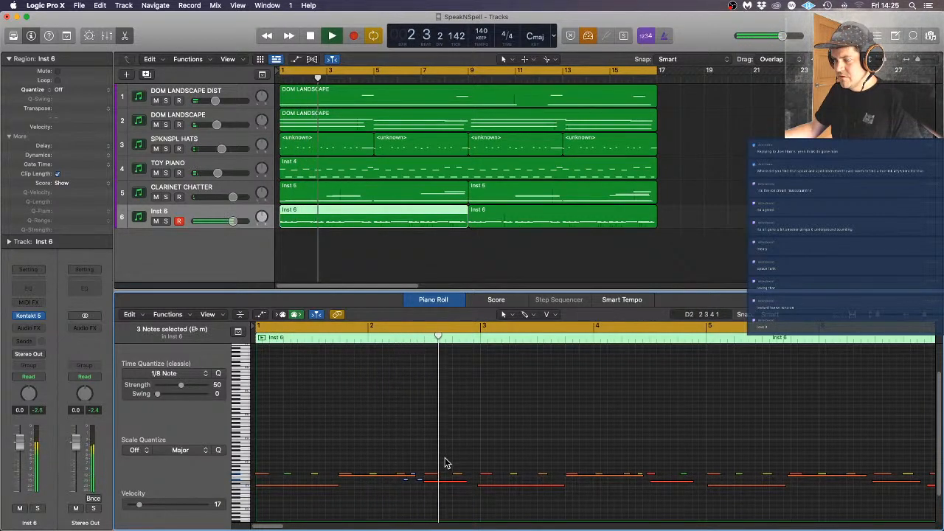
pyautogui.press('space')
# Copy the three-note fill to the start and the end of bar 2 and play the project
pyautogui.moveTo(414, 479); pyautogui.dragTo(388, 472)
pyautogui.press('space')
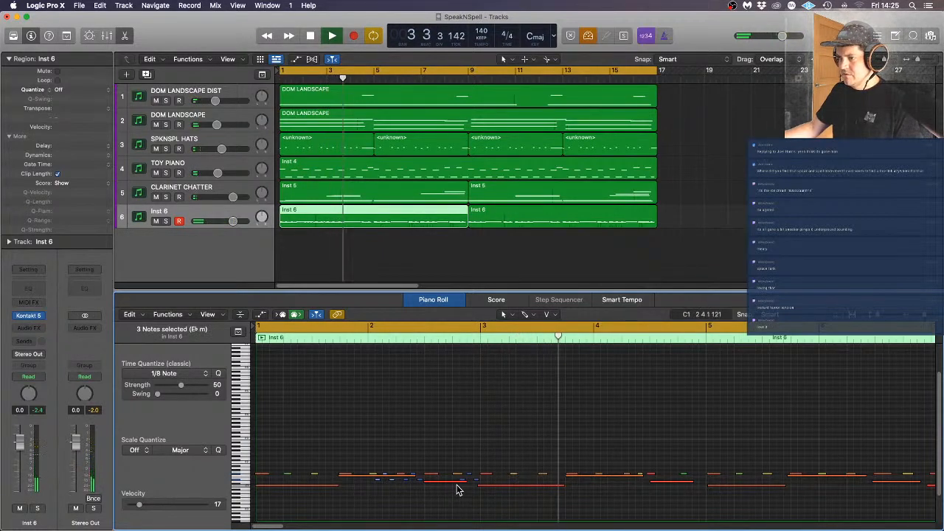
pyautogui.press('space')
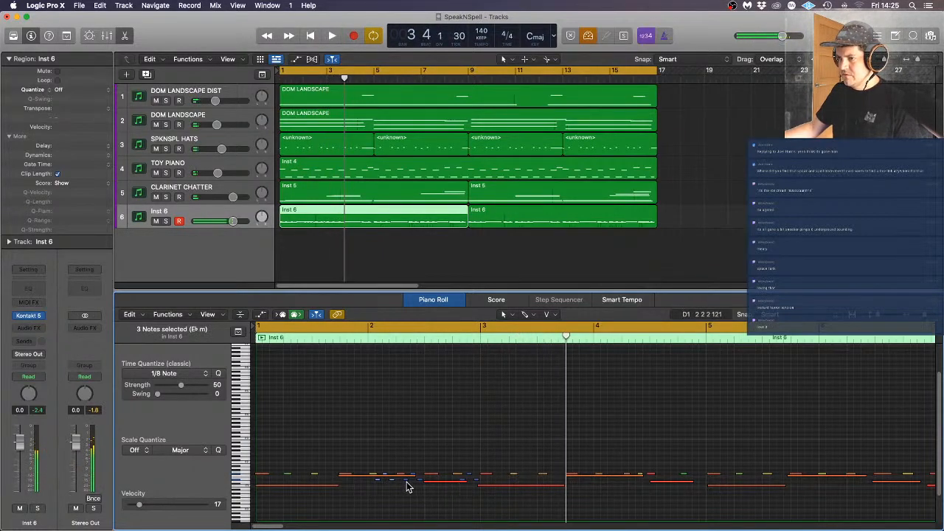
# Remove the extra fill near the start of bar 2 and give the last fill note before bar 3 velocity 50 and a higher pitch
pyautogui.click(476, 484)
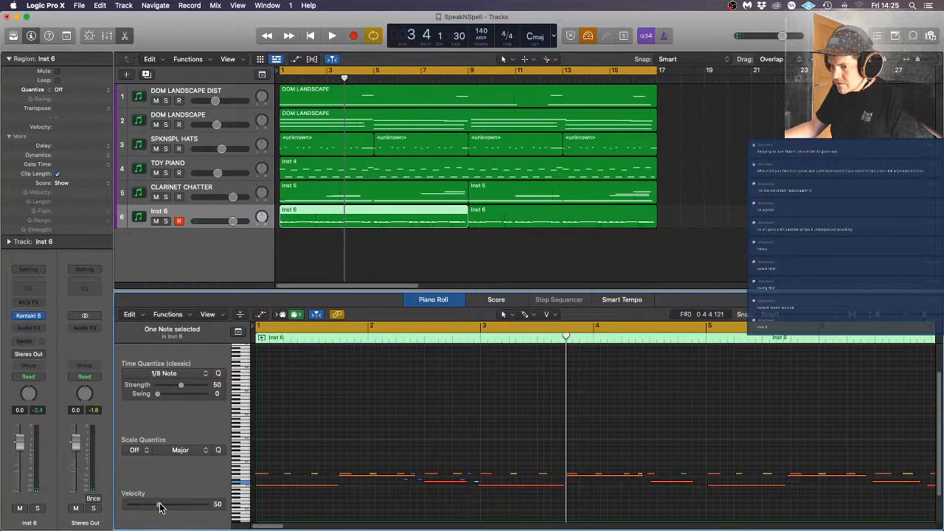
pyautogui.doubleClick(437, 338)
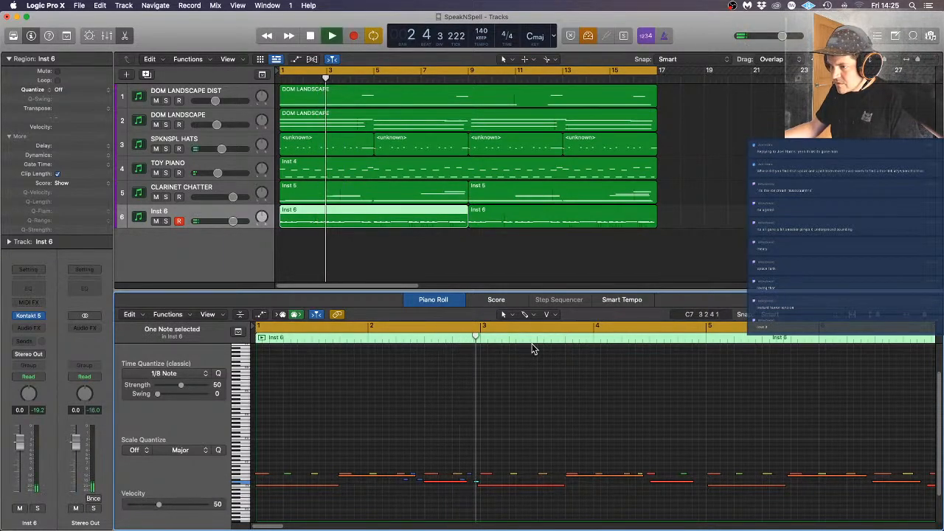
pyautogui.press('space')
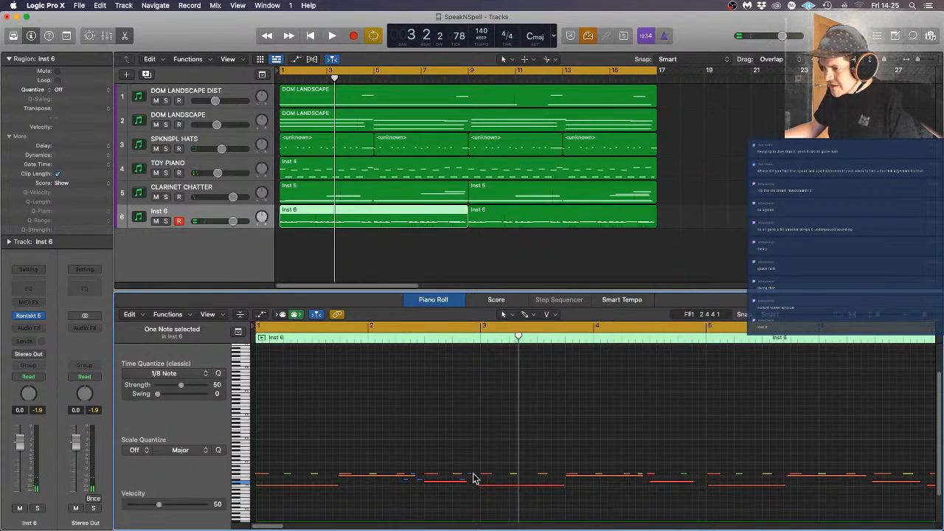
pyautogui.moveTo(476, 486); pyautogui.dragTo(476, 483)
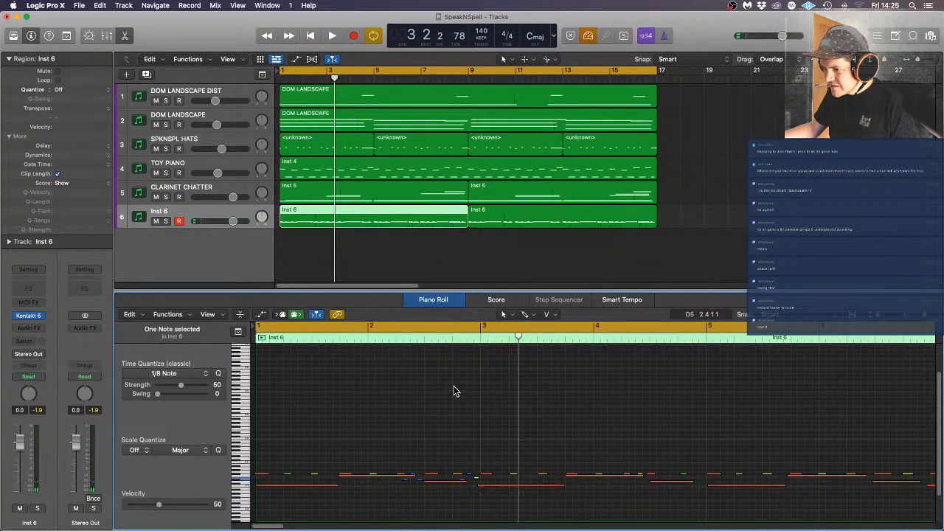
pyautogui.doubleClick(438, 340)
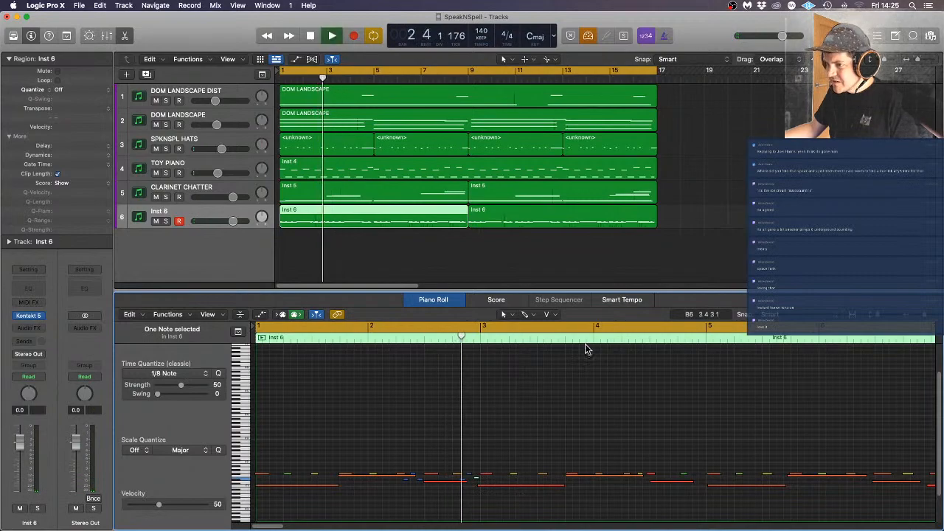
# Start the long low note at bar 3 slightly later and play the project to check the timing
pyautogui.click(479, 484)
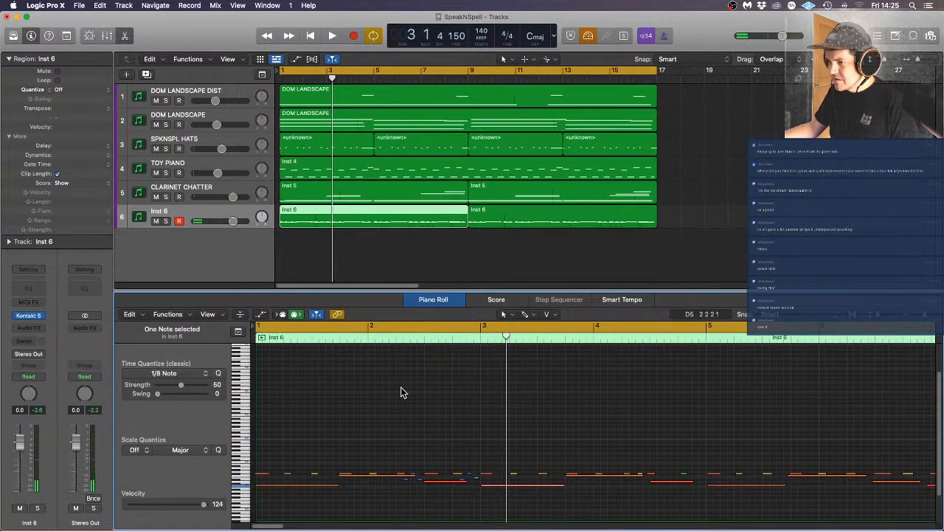
pyautogui.press('space')
pyautogui.click(507, 408)
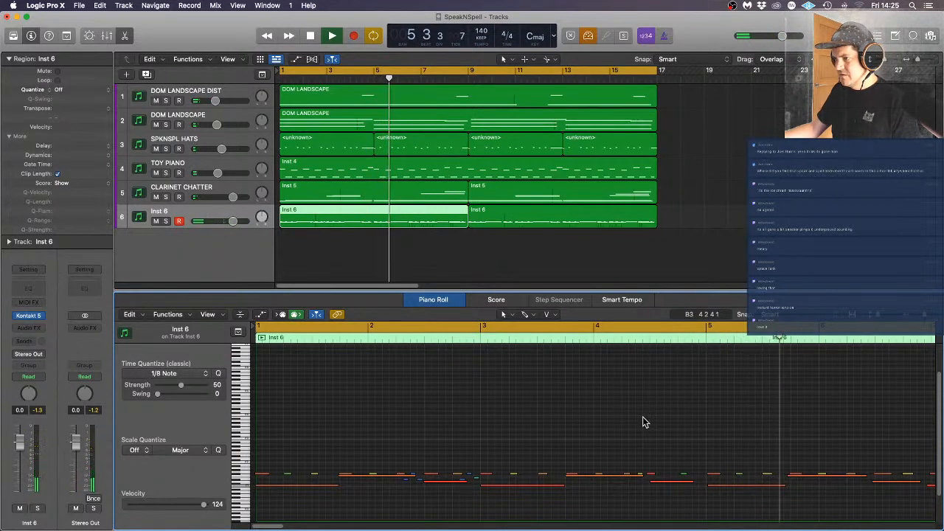
# Select all notes in the lowest row of the Inst 6 region and set their 1/8-note quantize strength to 100
pyautogui.click(247, 490)
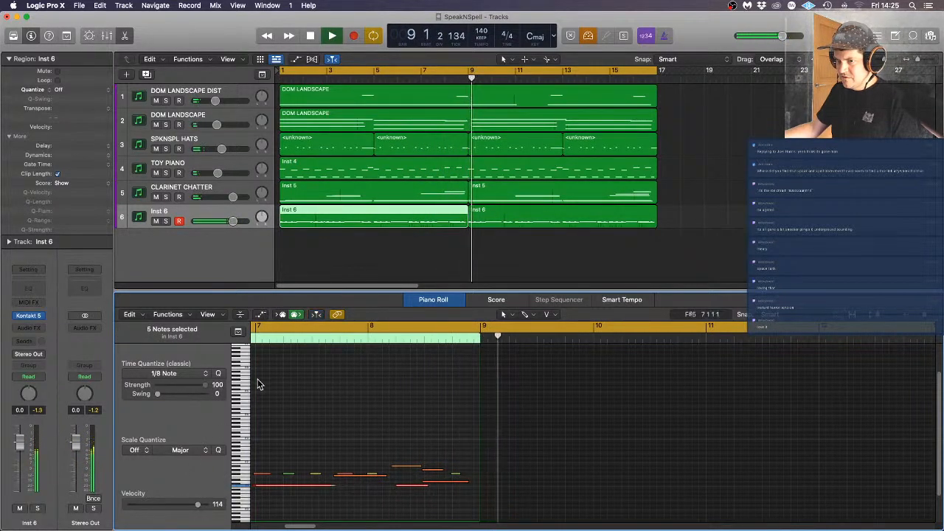
pyautogui.click(370, 388)
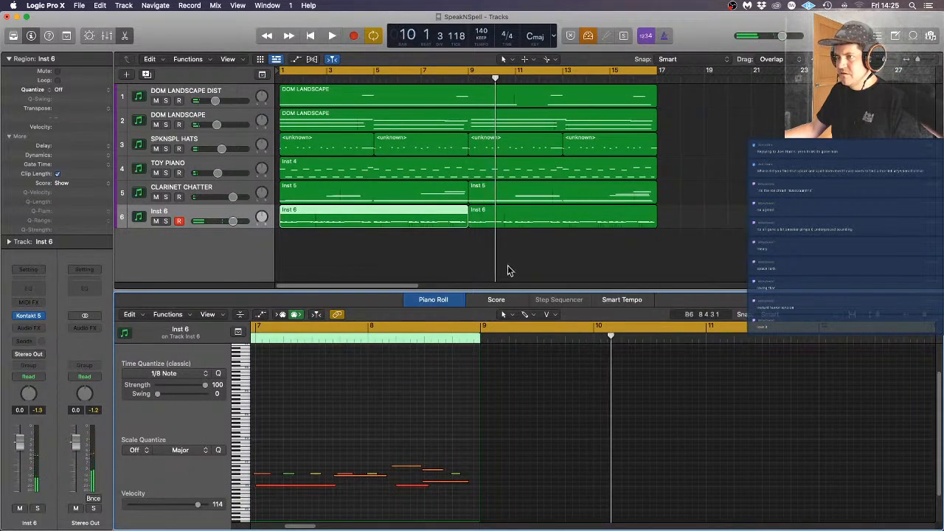
# Delete the second Inst 6 region at bar 9 and shorten the cycle range to end at bar 9
pyautogui.press('space')
pyautogui.click(559, 224)
pyautogui.press('Delete')
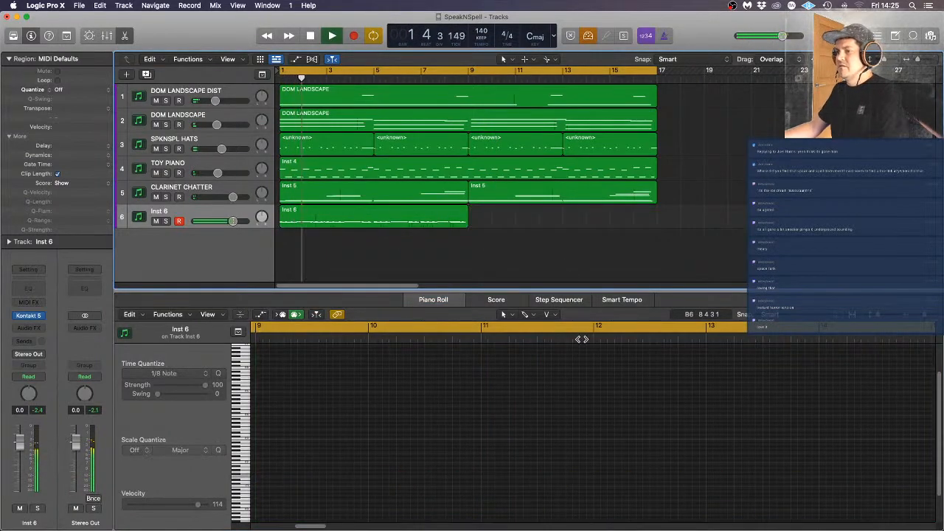
pyautogui.moveTo(659, 69); pyautogui.dragTo(470, 69)
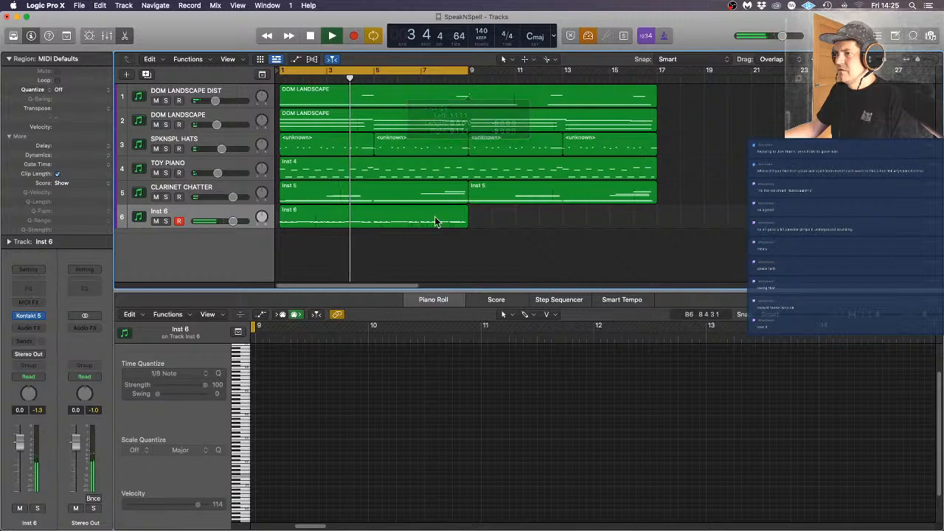
# Add two short neighbouring notes at velocity 55 in beat 2 of bar 4 in the Inst 6 region
pyautogui.click(357, 223)
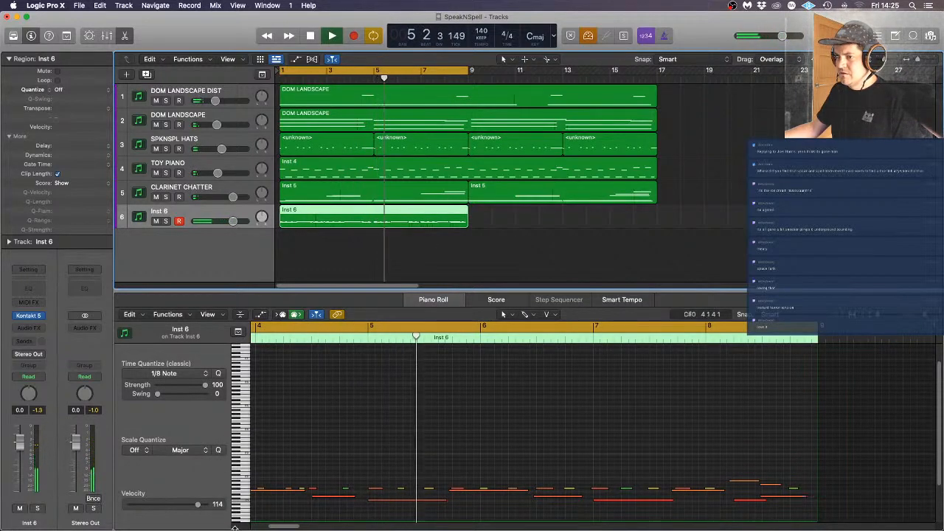
pyautogui.click(312, 497)
pyautogui.moveTo(375, 498); pyautogui.dragTo(294, 508)
pyautogui.moveTo(203, 505); pyautogui.dragTo(163, 506)
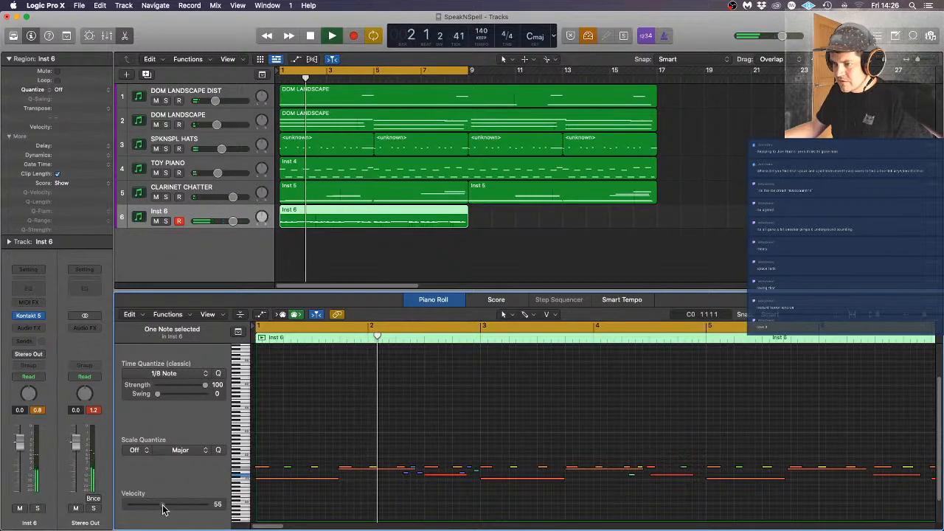
pyautogui.moveTo(631, 476)
pyautogui.mouseDown()
pyautogui.moveTo(669, 475)
pyautogui.moveTo(646, 474)
pyautogui.mouseUp()
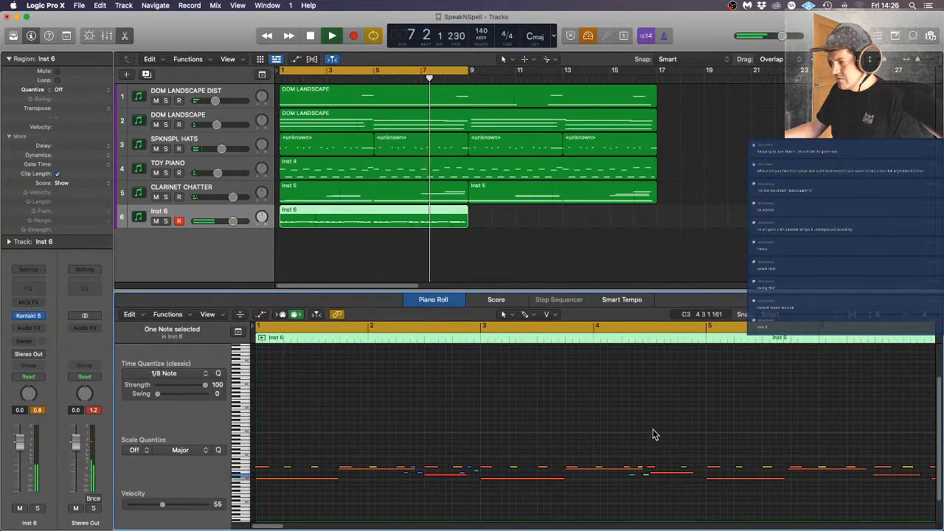
pyautogui.click(652, 467)
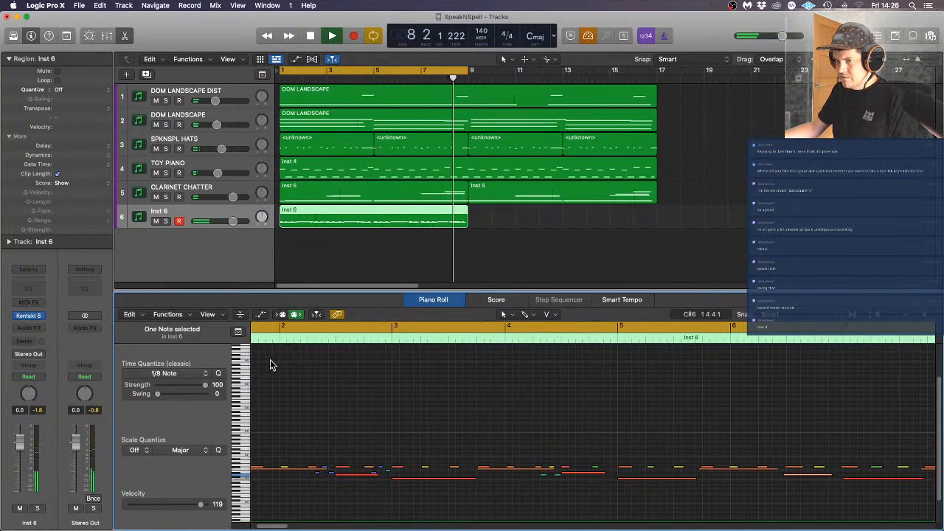
# Add two short neighbouring notes in beat 2 of bar 6, starting at velocity 81 and setting the D1 note at 6 2 2 to 42
pyautogui.hscroll(8, 599, 355)
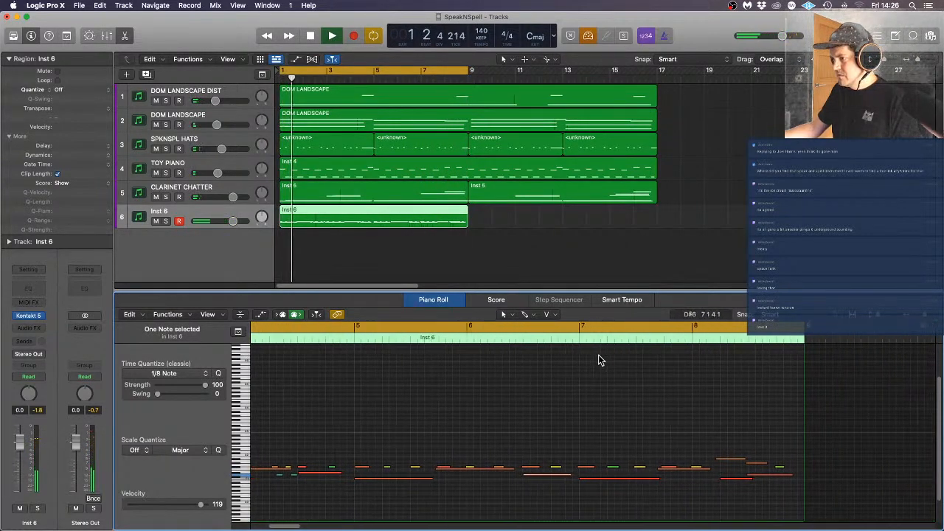
pyautogui.moveTo(701, 475); pyautogui.dragTo(701, 473)
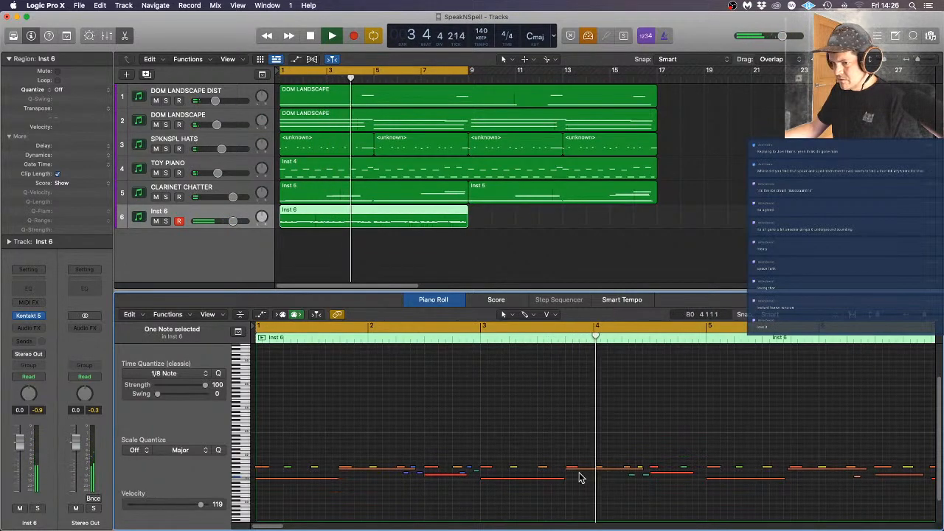
pyautogui.click(178, 505)
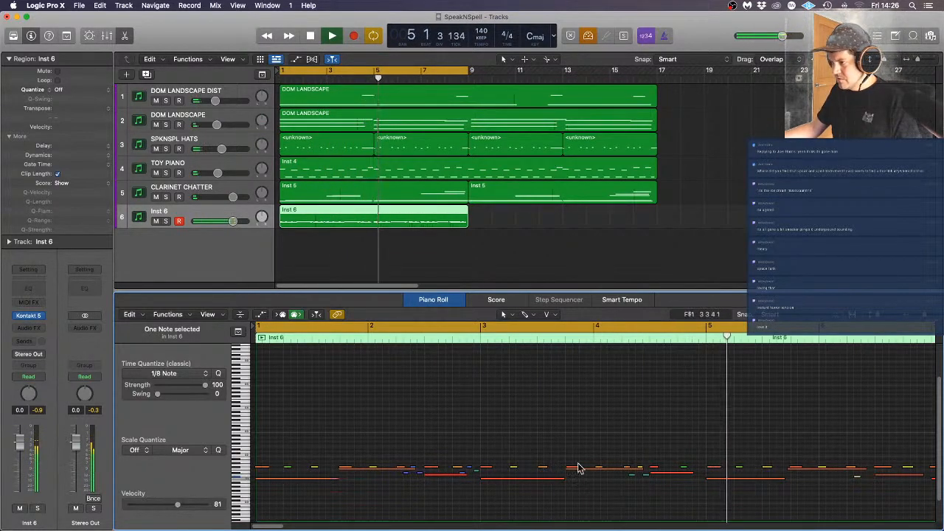
pyautogui.moveTo(858, 481); pyautogui.dragTo(867, 481)
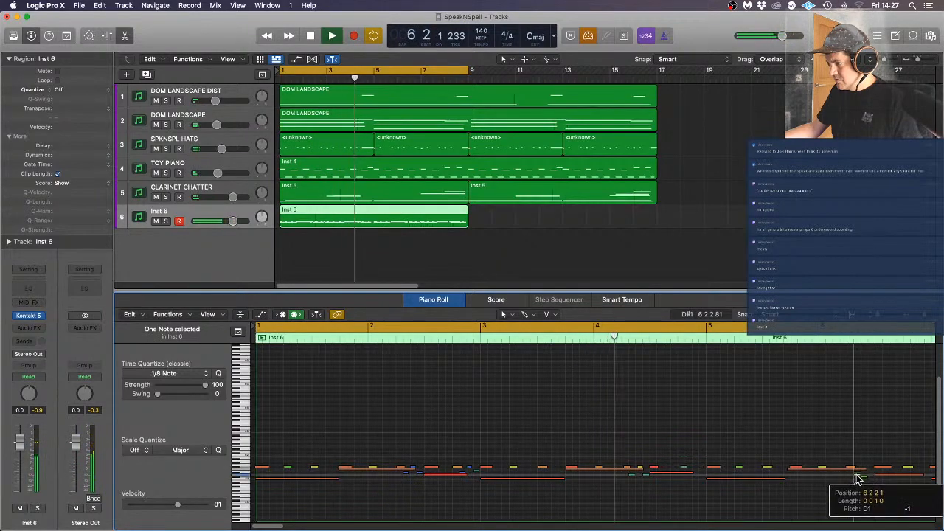
pyautogui.click(157, 506)
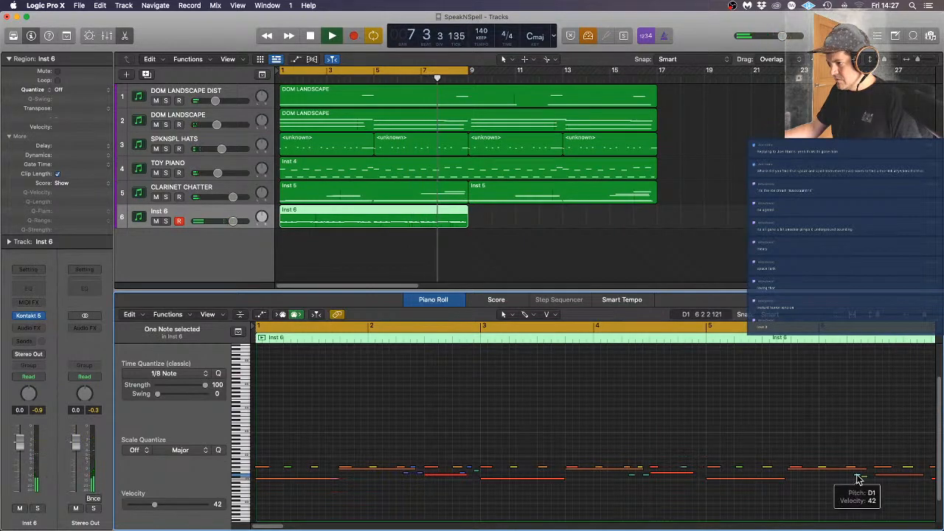
# Add a further short fill note in beat 2 of bar 6 and set the short note at the end of bar 2 to velocity 56
pyautogui.moveTo(858, 479); pyautogui.dragTo(873, 477)
pyautogui.click(772, 391)
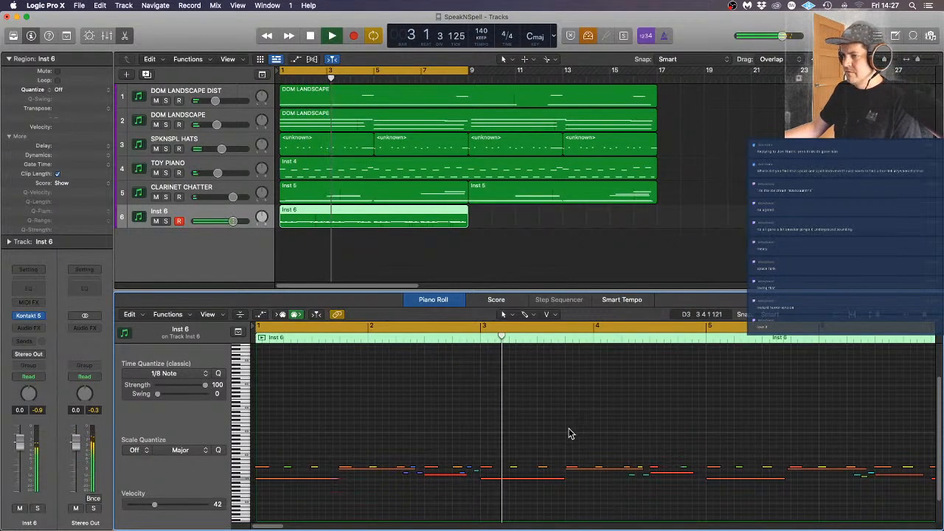
pyautogui.click(472, 470)
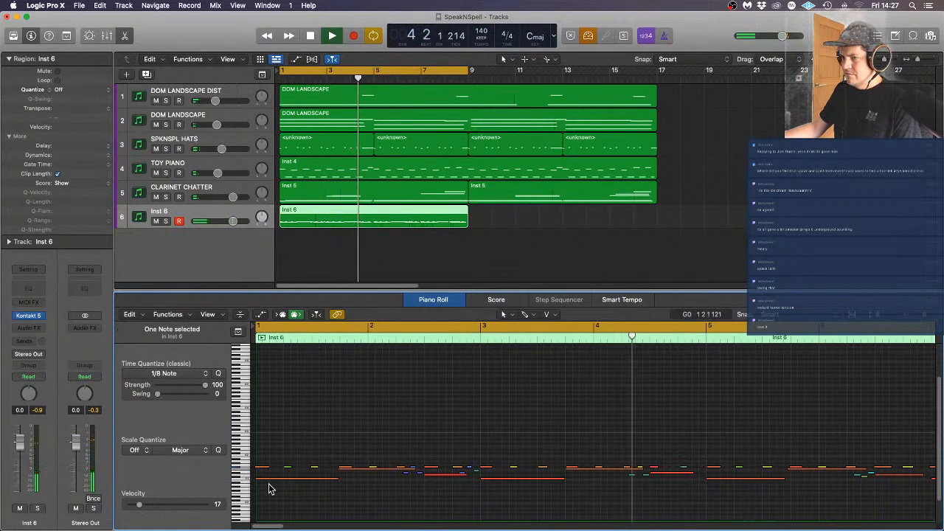
pyautogui.moveTo(154, 507); pyautogui.dragTo(164, 510)
pyautogui.click(590, 434)
# Copy the three short notes at the end of bar 2 to the end of bar 6 in the Inst 6 region
pyautogui.hscroll(5, 658, 406)
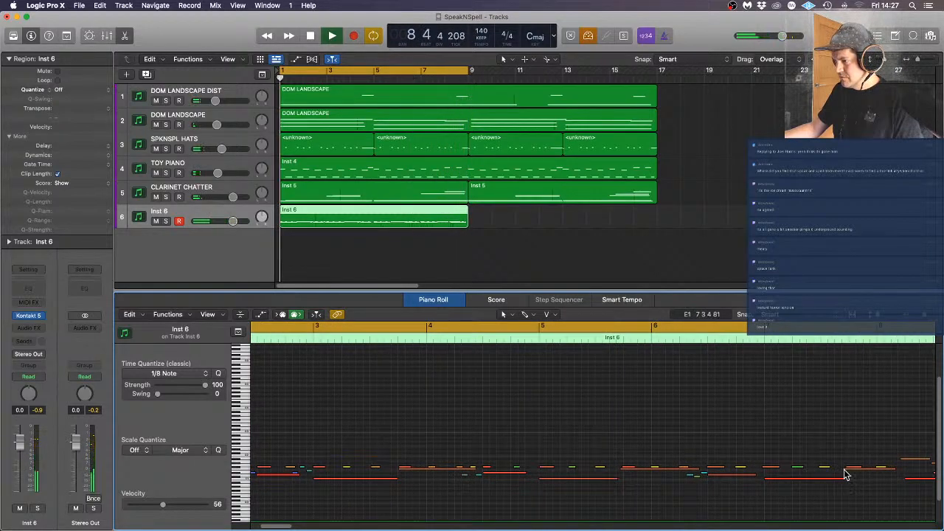
pyautogui.click(844, 469)
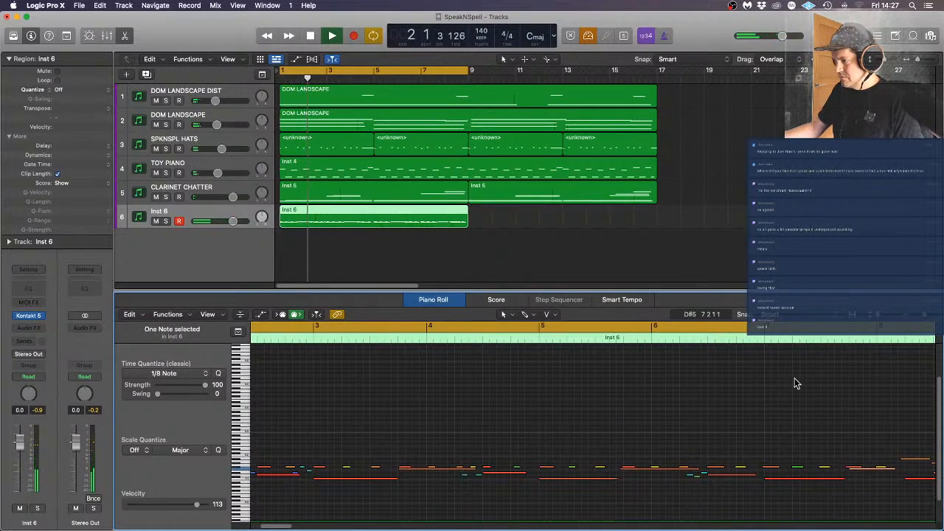
pyautogui.scroll(-5, 804, 400)
pyautogui.scroll(1, 737, 402)
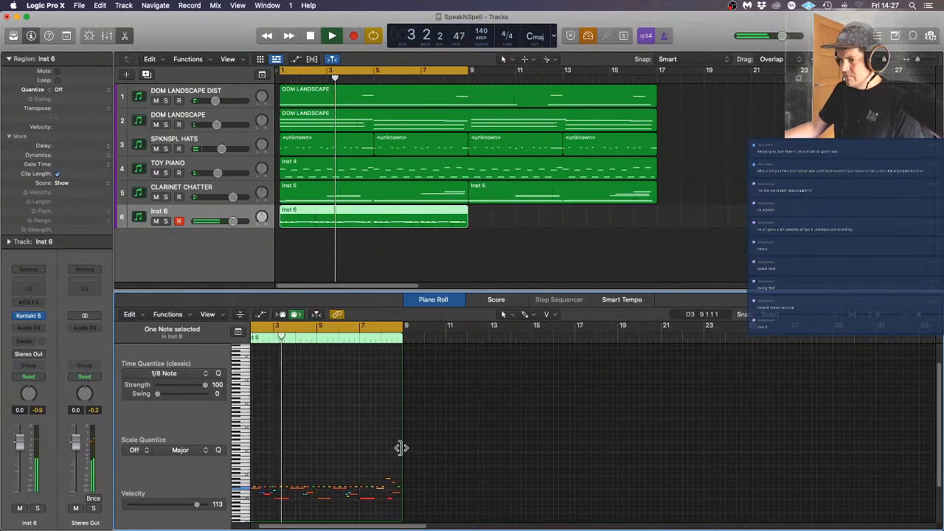
pyautogui.scroll(3, 398, 449)
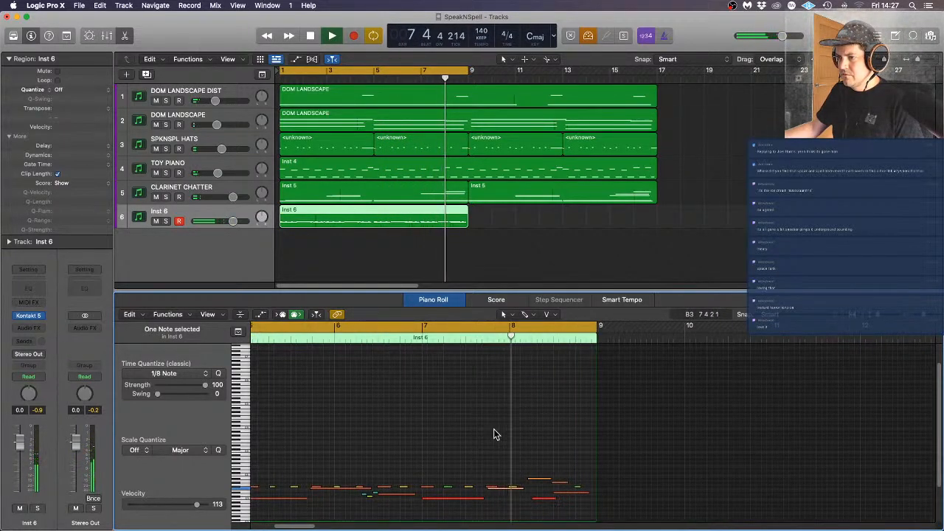
pyautogui.click(488, 487)
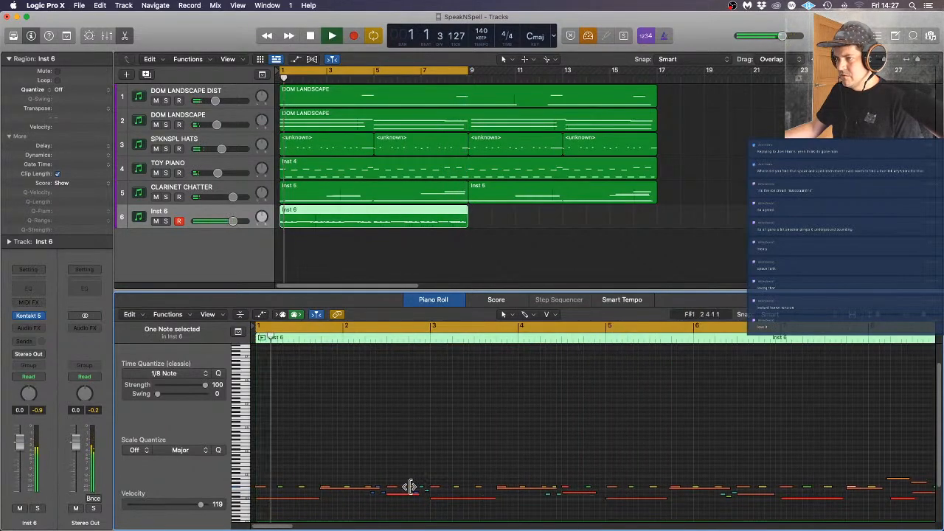
pyautogui.moveTo(428, 483); pyautogui.dragTo(771, 492)
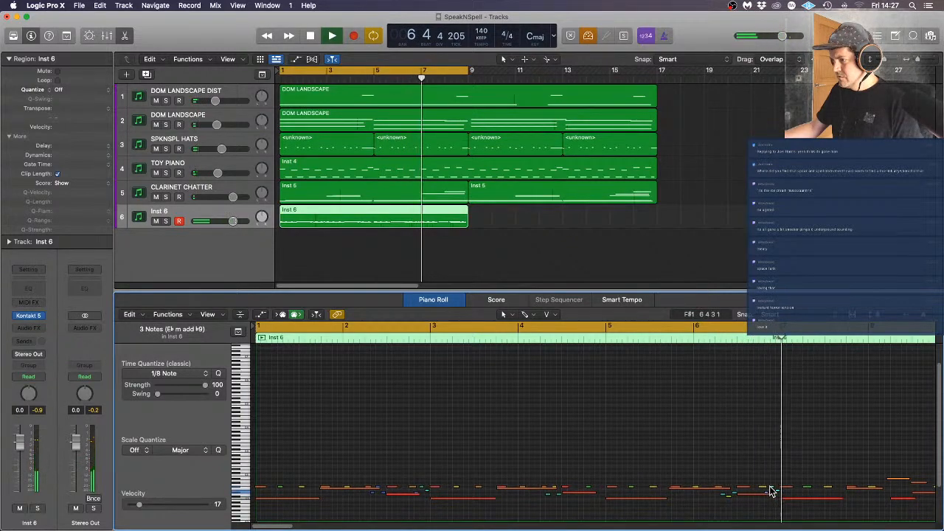
# Copy the three short fill notes from beat 2 of bar 4 to beat 2 of bar 8
pyautogui.click(782, 487)
pyautogui.press('super+Right')
pyautogui.press('super+Right')
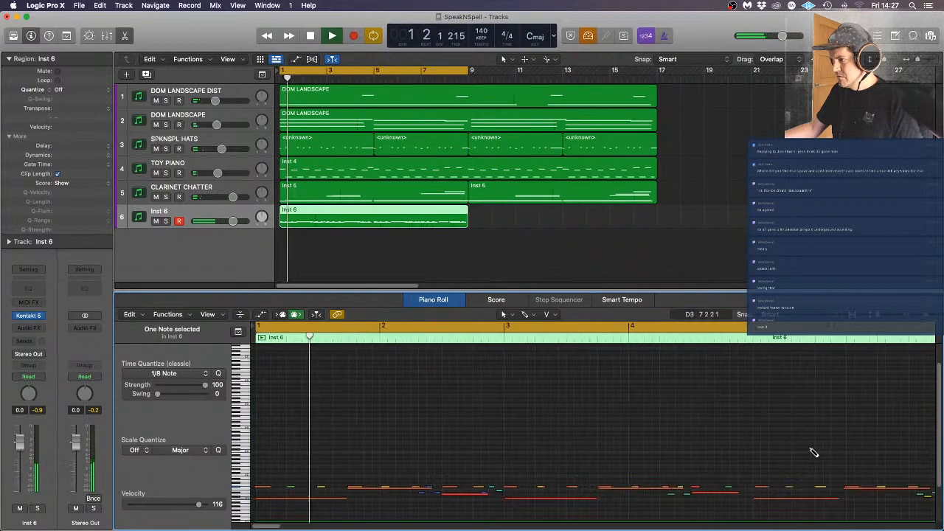
pyautogui.press('super+Left')
pyautogui.press('super+Left')
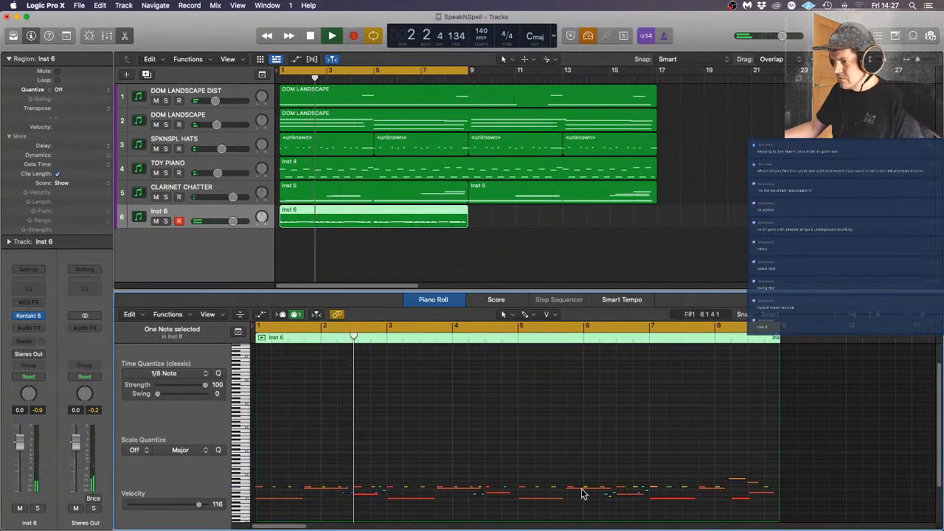
pyautogui.moveTo(472, 498); pyautogui.dragTo(483, 490)
pyautogui.keyDown('shift'); pyautogui.click(482, 490); pyautogui.keyUp('shift')
pyautogui.moveTo(479, 491); pyautogui.dragTo(740, 489)
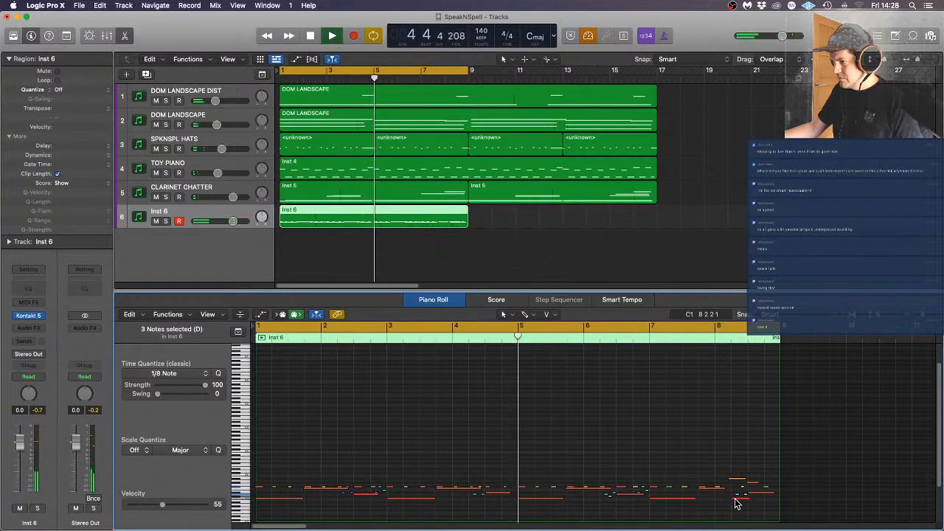
# Tighten the high note's start and shorten the low note in beat 2 of bar 8, and place a velocity-55 fill note at the bar's end
pyautogui.moveTo(730, 479); pyautogui.dragTo(731, 478)
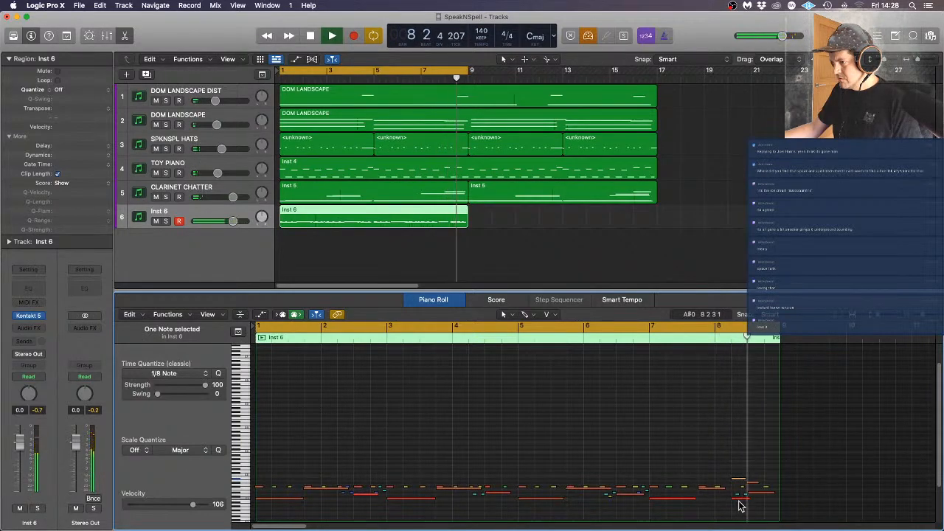
pyautogui.click(737, 492)
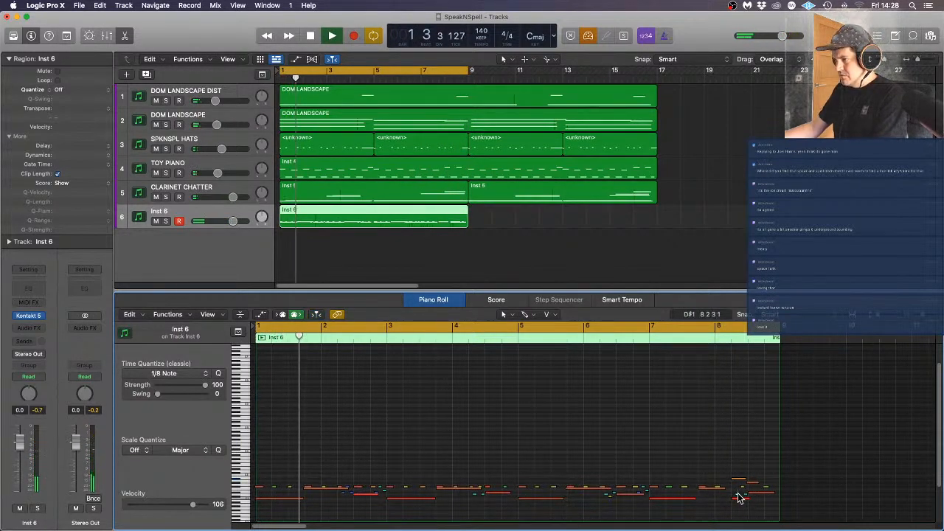
pyautogui.click(744, 493)
pyautogui.moveTo(746, 499); pyautogui.dragTo(775, 490)
pyautogui.click(837, 461)
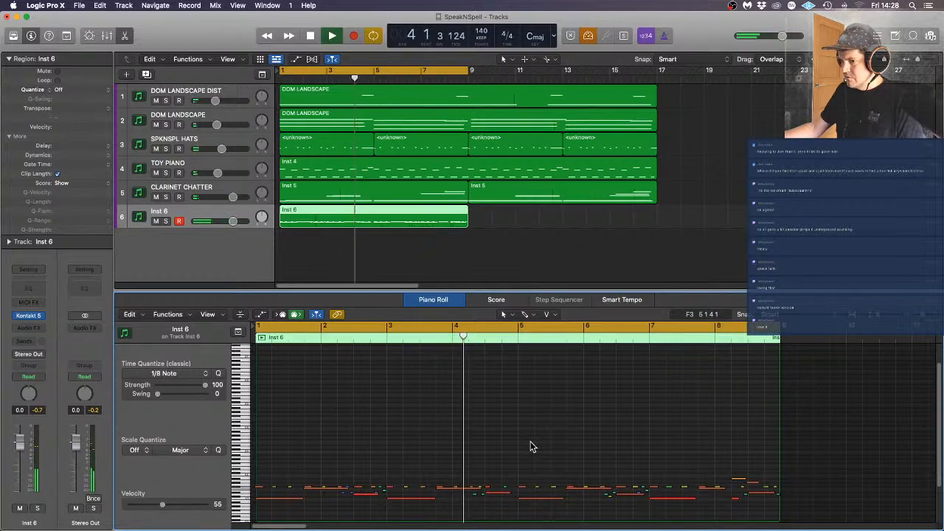
# Set the velocity of the C1 note at the start of bar 1 to 121
pyautogui.click(269, 506)
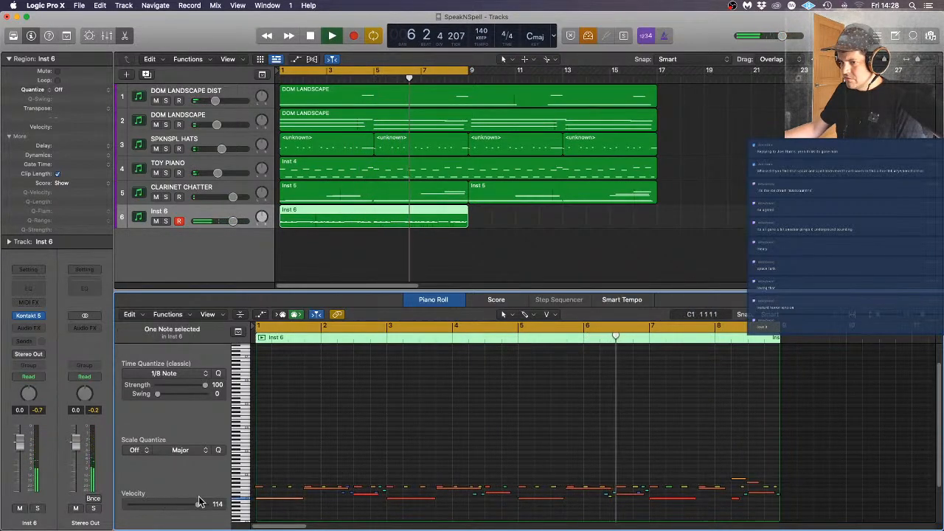
pyautogui.click(630, 403)
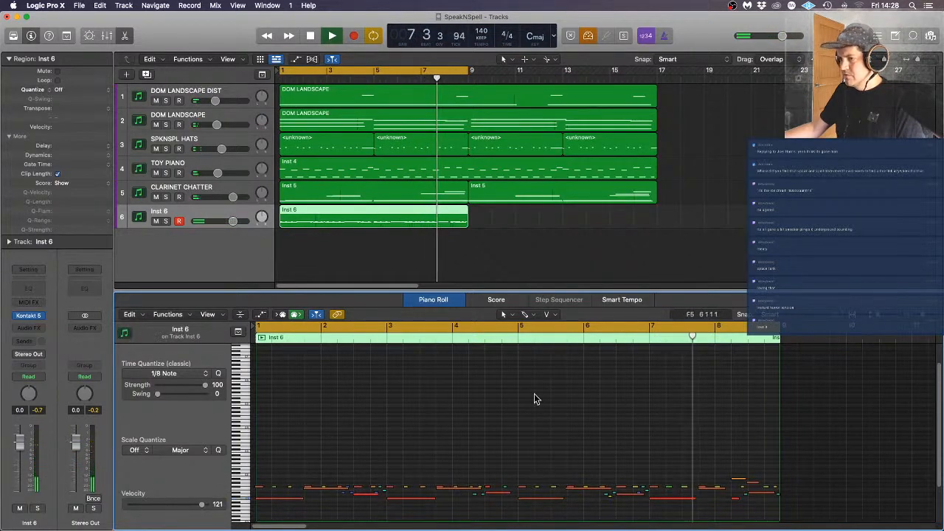
pyautogui.click(30, 318)
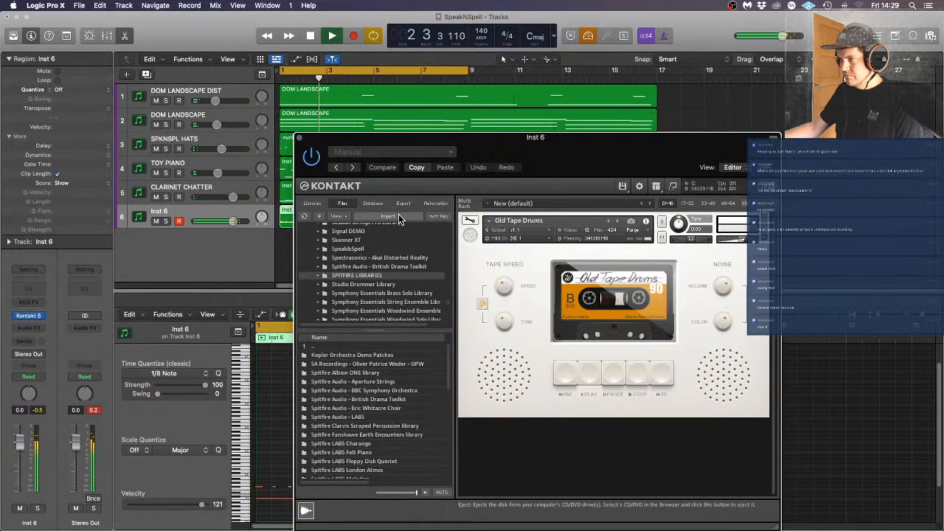
pyautogui.click(299, 139)
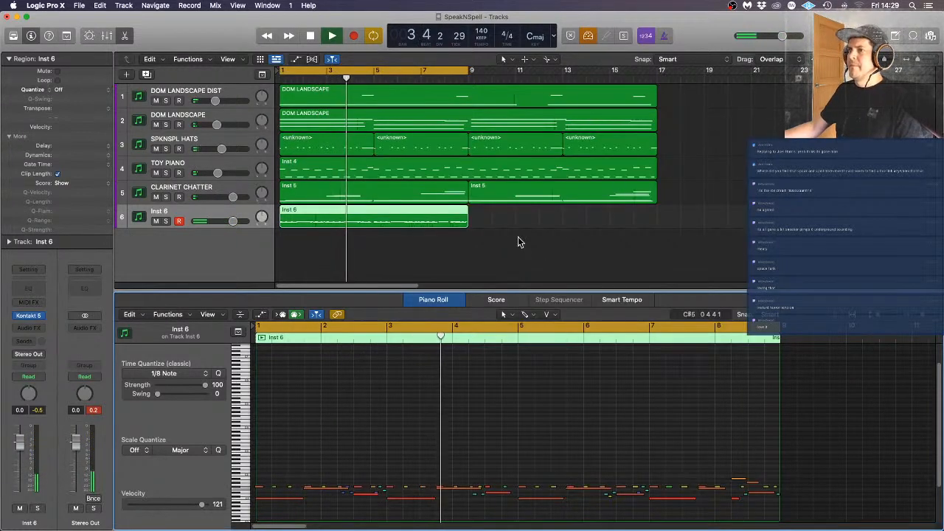
pyautogui.click(240, 488)
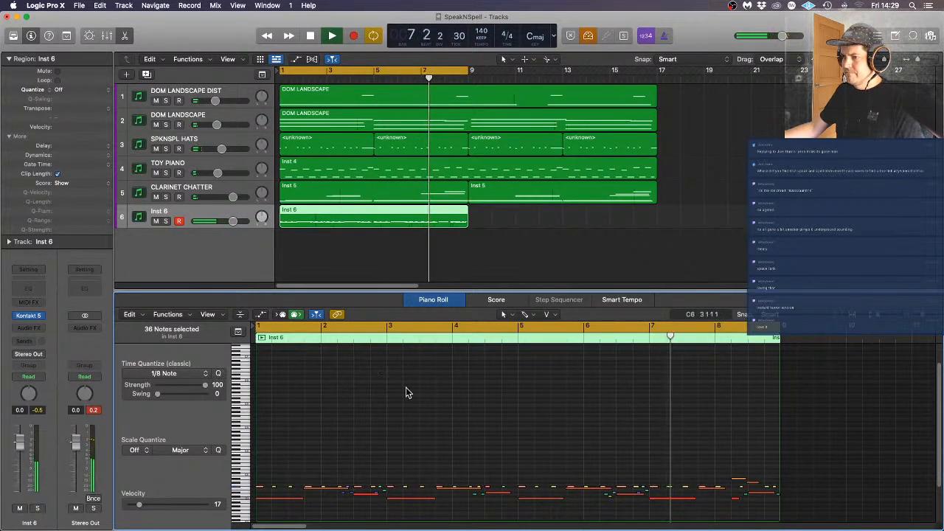
pyautogui.click(532, 391)
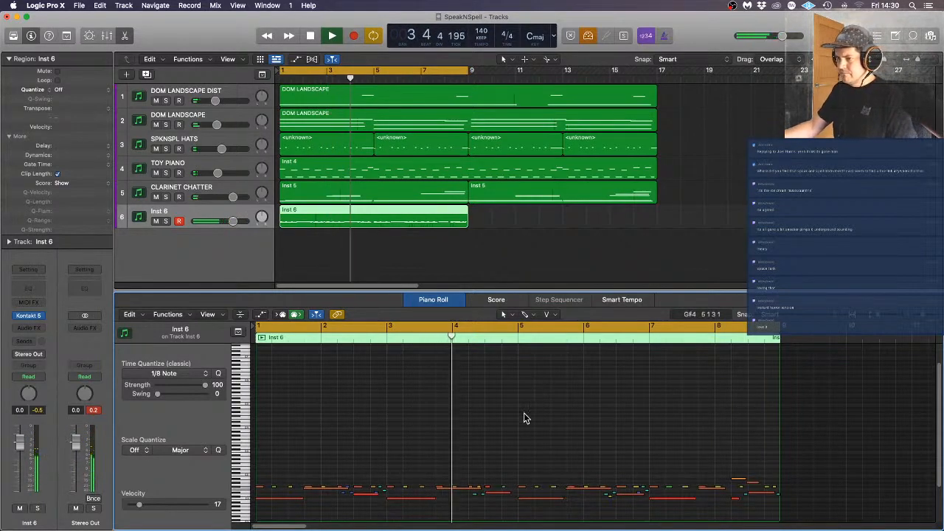
# Select all the F1 notes in the Inst 6 region and set their 1/8-note quantize strength to 79
pyautogui.click(242, 492)
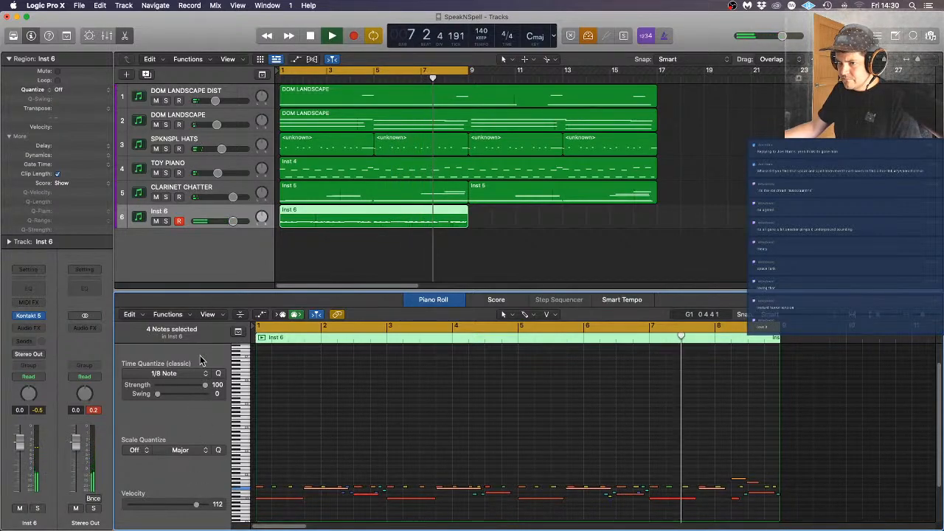
pyautogui.moveTo(204, 384); pyautogui.dragTo(194, 384)
pyautogui.click(347, 412)
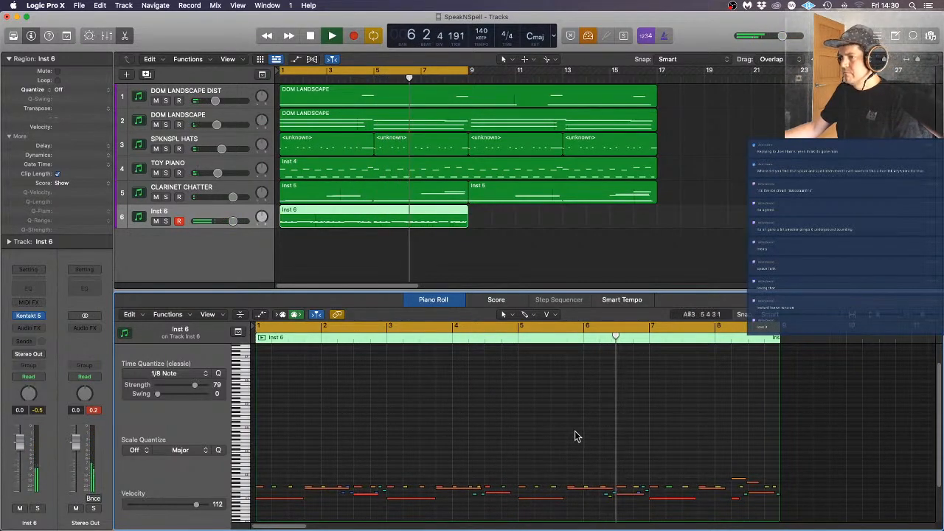
# Solo the Inst 6 track with its drum notes enlarged vertically in the Piano Roll
pyautogui.scroll(4, 575, 435)
pyautogui.scroll(-5, 574, 431)
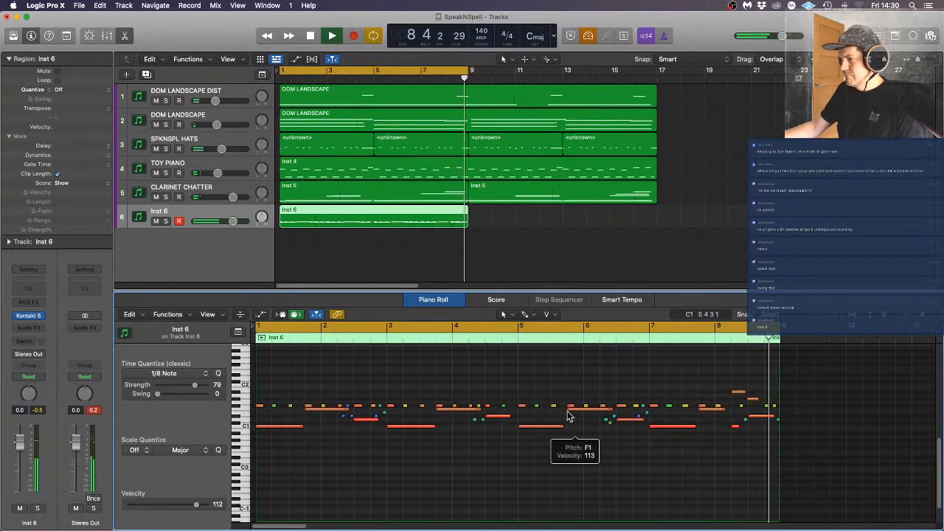
pyautogui.press('s')
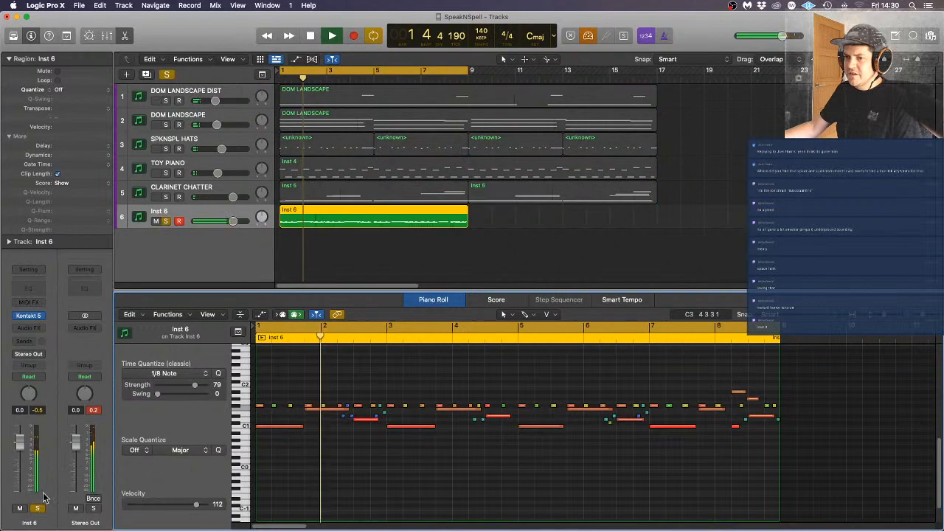
# Open the Old Tape Drums instrument in Kontakt's edit mode and examine its Wave Editor and group settings
pyautogui.click(30, 316)
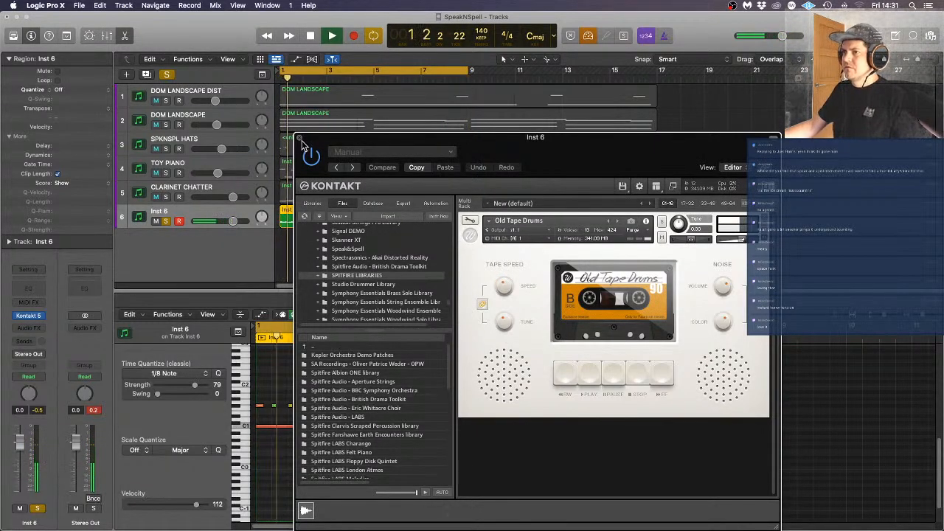
pyautogui.click(633, 308)
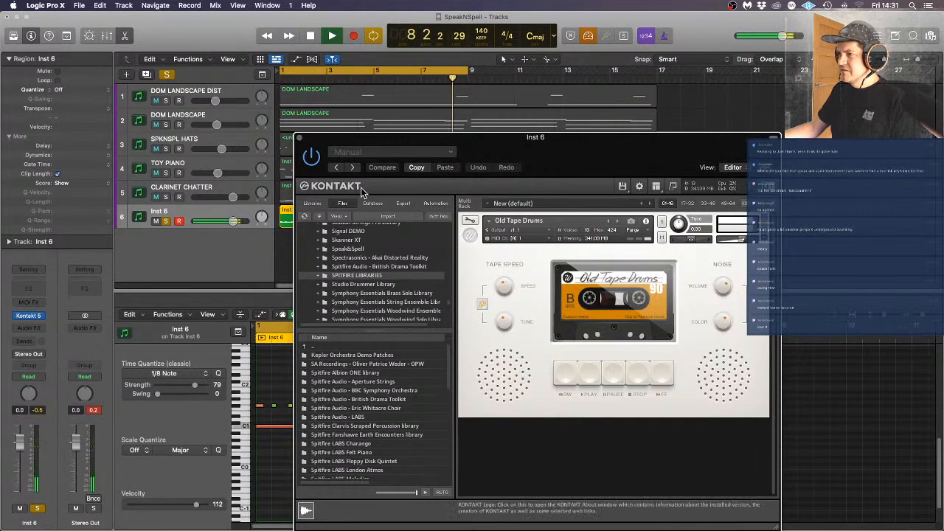
pyautogui.click(300, 139)
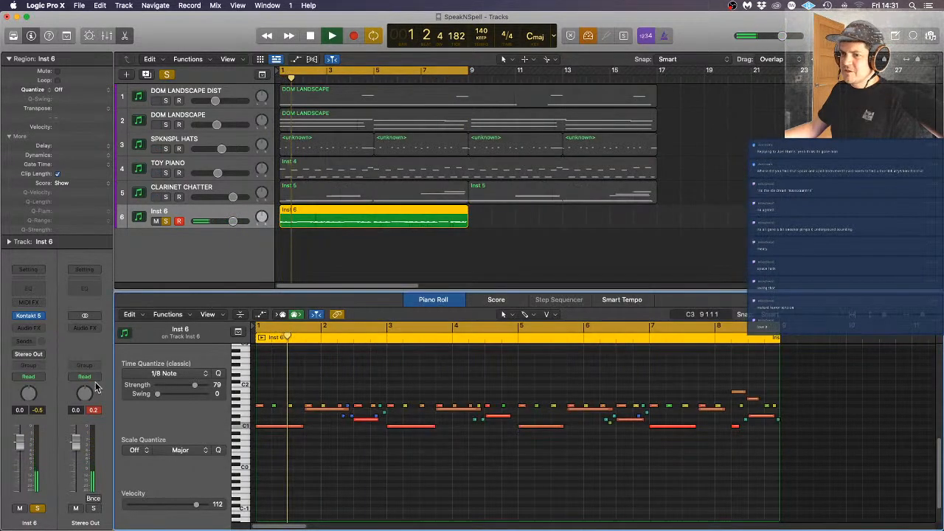
pyautogui.click(30, 317)
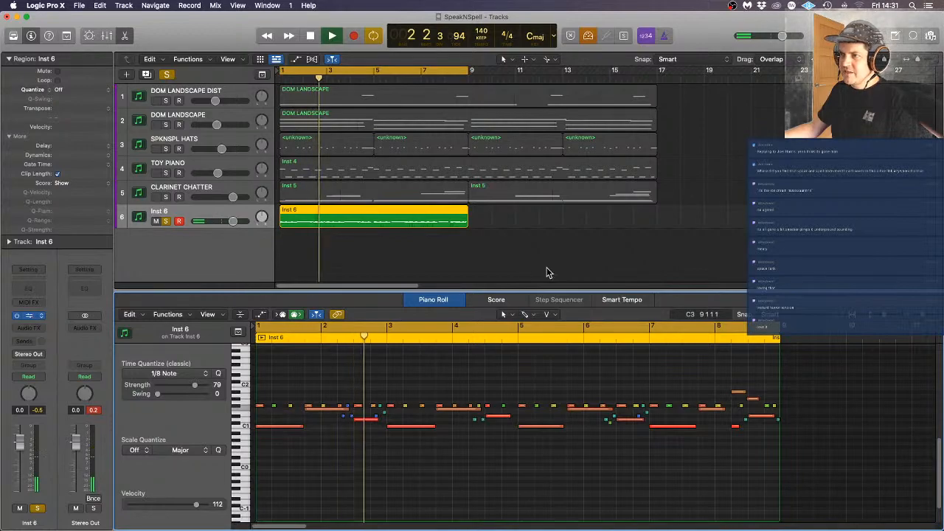
pyautogui.click(468, 223)
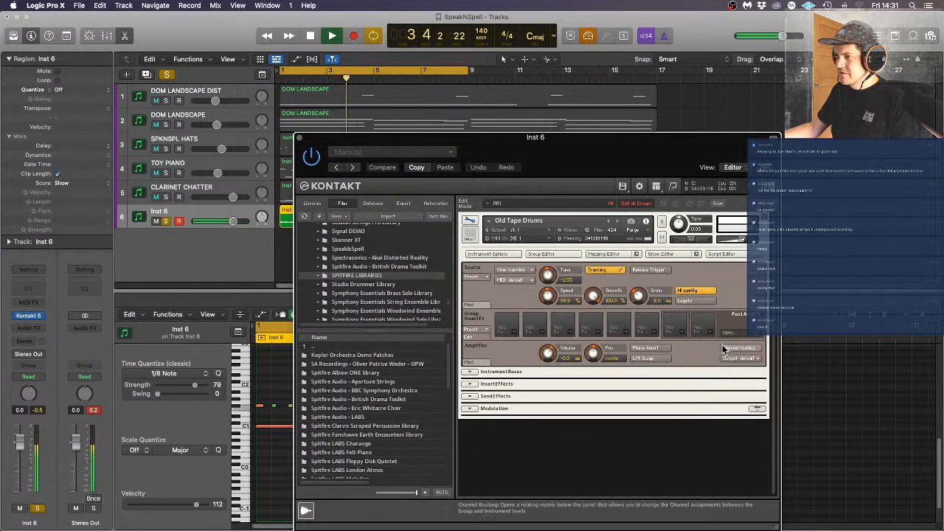
pyautogui.click(672, 255)
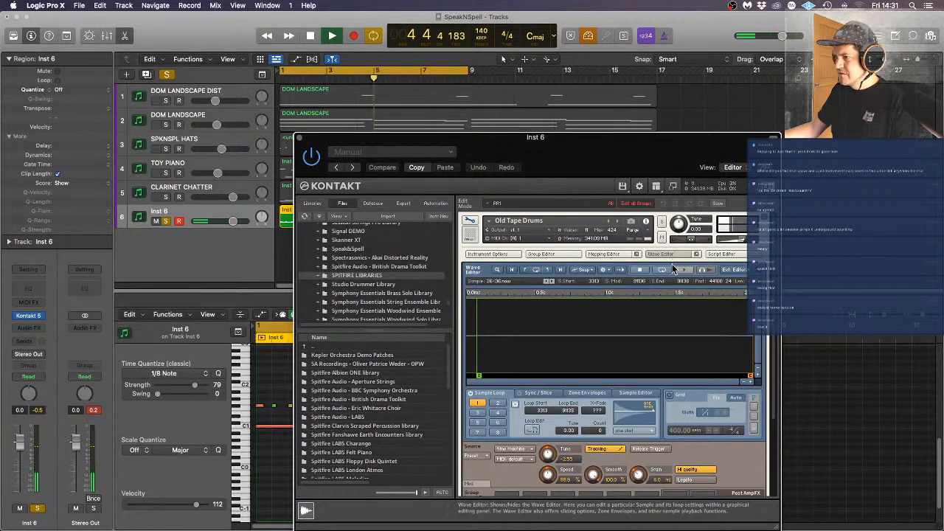
pyautogui.scroll(-3, 714, 437)
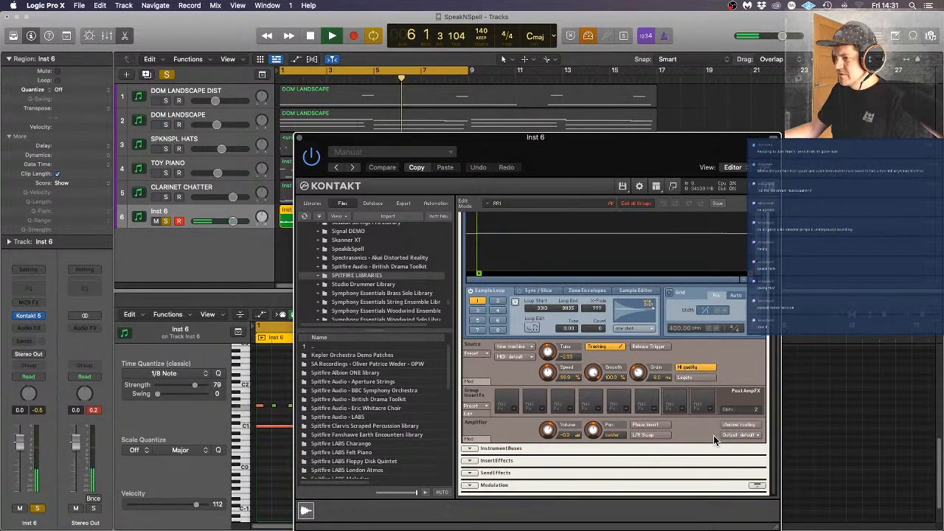
pyautogui.scroll(3, 714, 435)
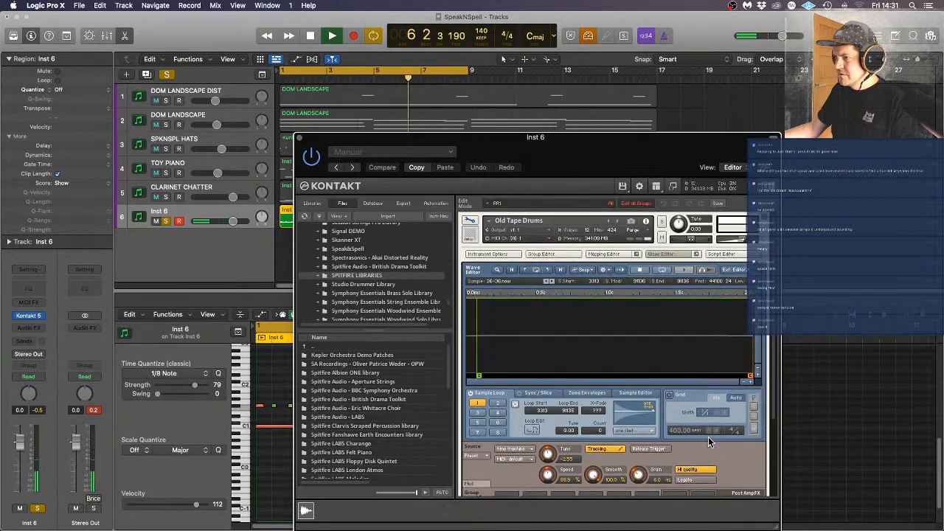
# Look through the Old Tape Drums instrument's Script Editor, Instrument Options and Mapping Editor
pyautogui.click(725, 254)
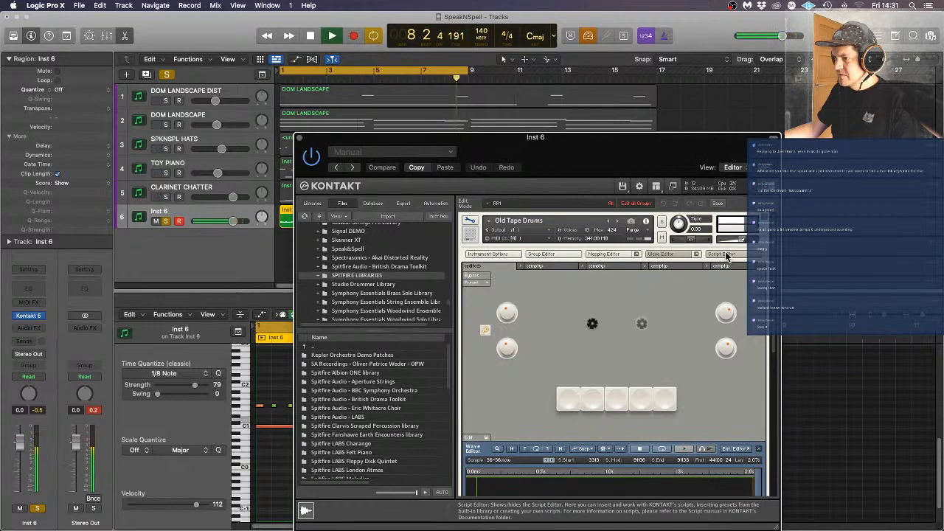
pyautogui.click(496, 255)
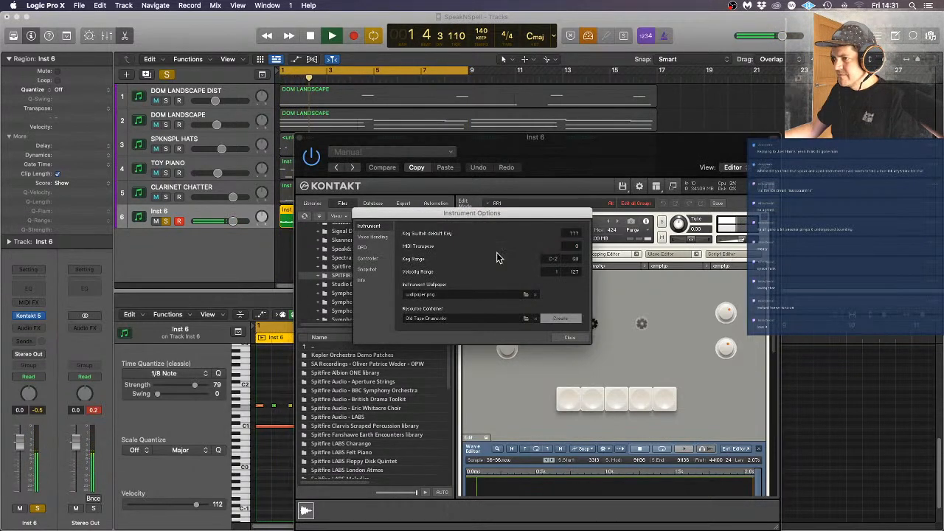
pyautogui.click(570, 337)
pyautogui.click(607, 255)
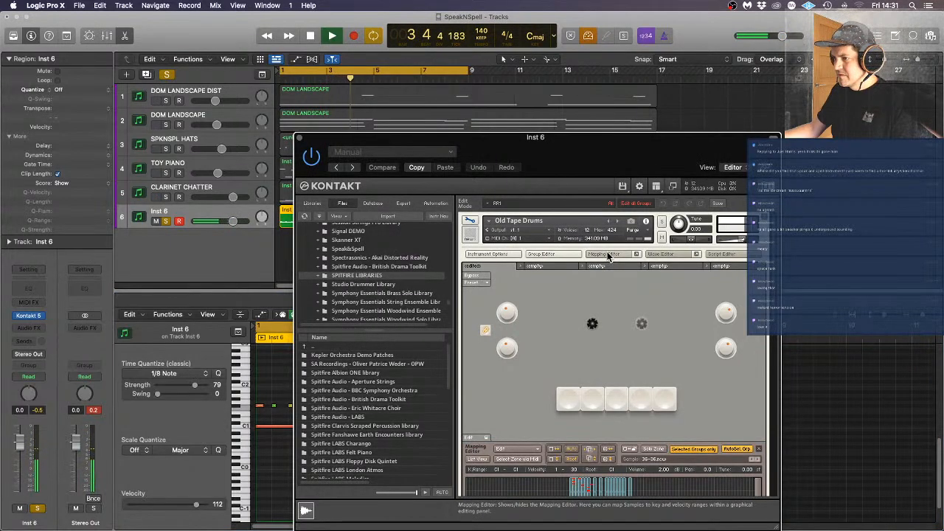
# Examine the Old Tape Drums instrument's Mapping Editor, Wave Editor and group source settings while the Inst 6 track plays
pyautogui.scroll(-5, 604, 299)
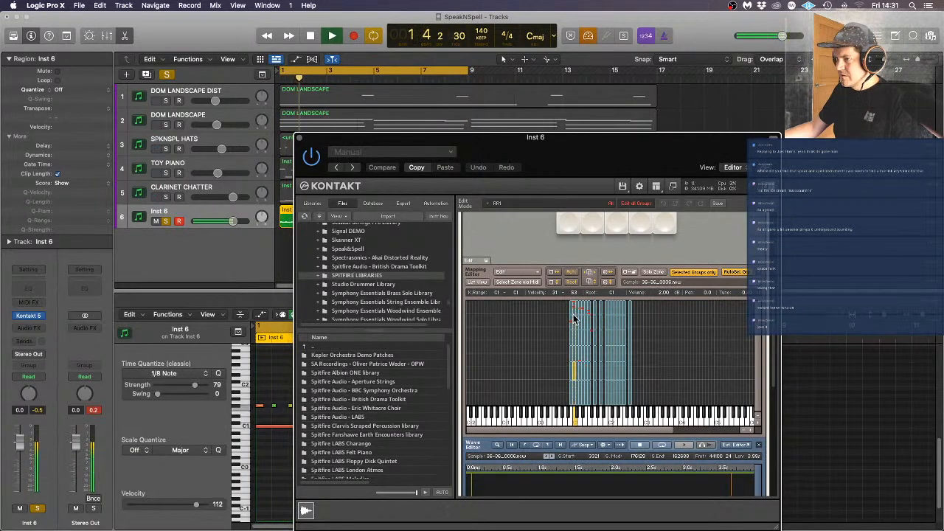
pyautogui.scroll(-5, 576, 352)
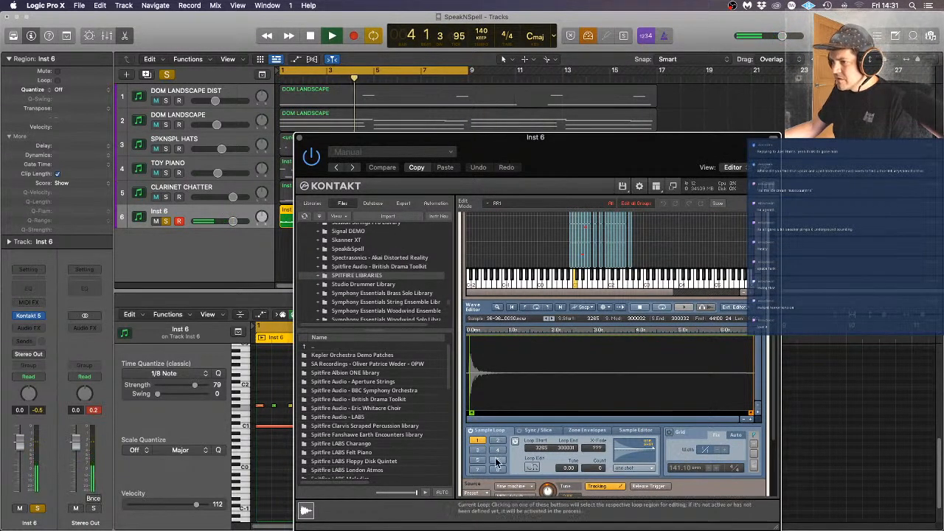
pyautogui.scroll(-3, 617, 459)
pyautogui.scroll(-3, 573, 475)
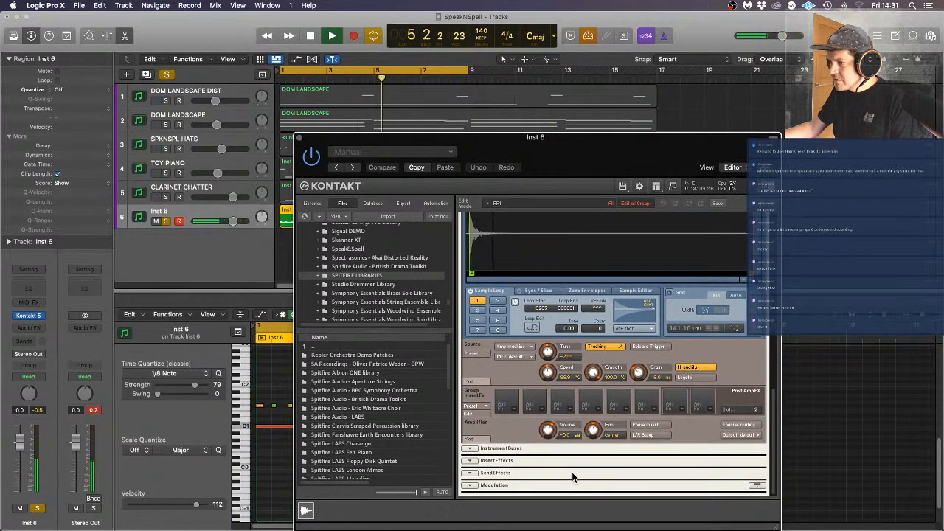
pyautogui.scroll(2, 572, 473)
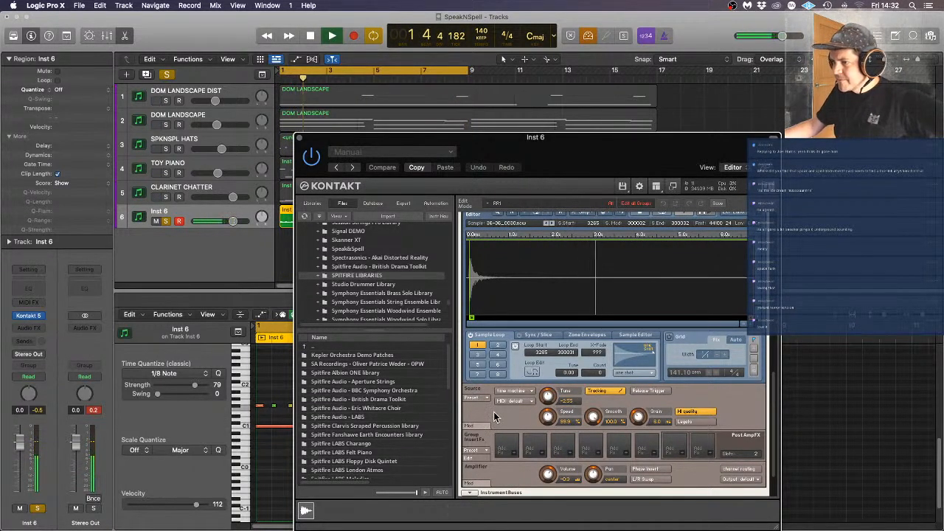
pyautogui.scroll(3, 494, 417)
pyautogui.scroll(1, 495, 417)
pyautogui.scroll(4, 495, 417)
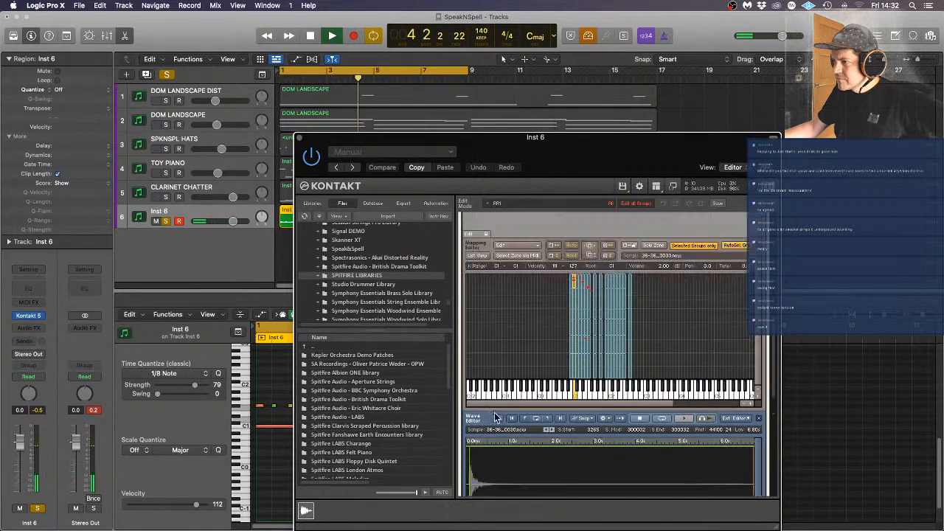
pyautogui.scroll(3, 495, 413)
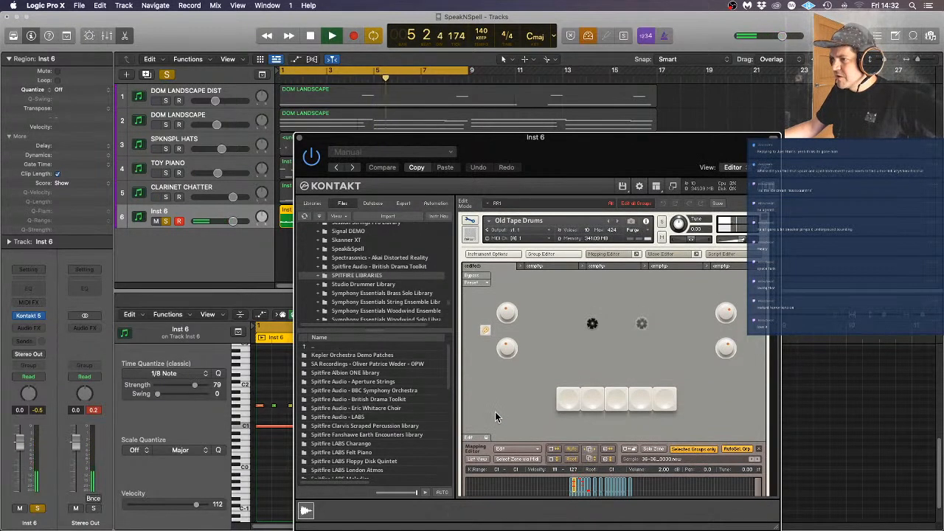
# Stop playback and hide the Old Tape Drums instrument's Wave Editor and Script Editor, keeping its Mapping Editor open
pyautogui.press('space')
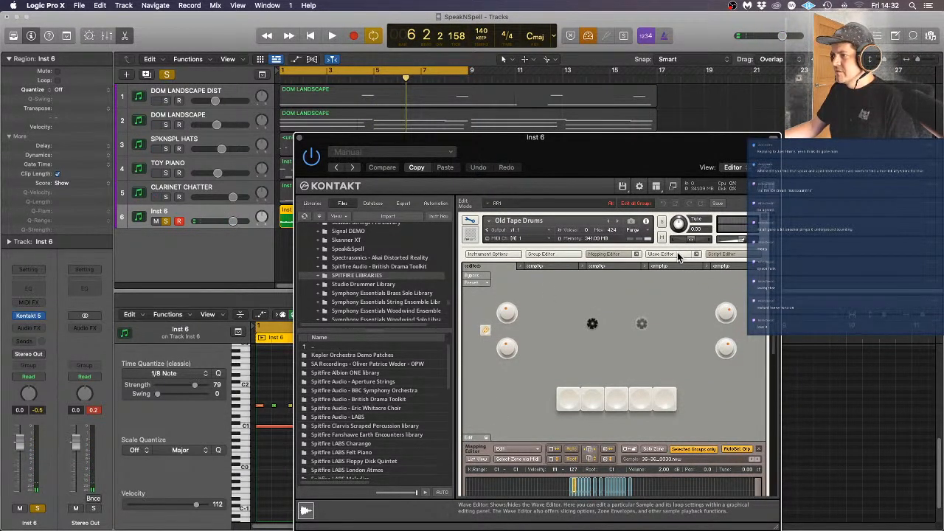
pyautogui.click(679, 256)
pyautogui.scroll(-6, 673, 356)
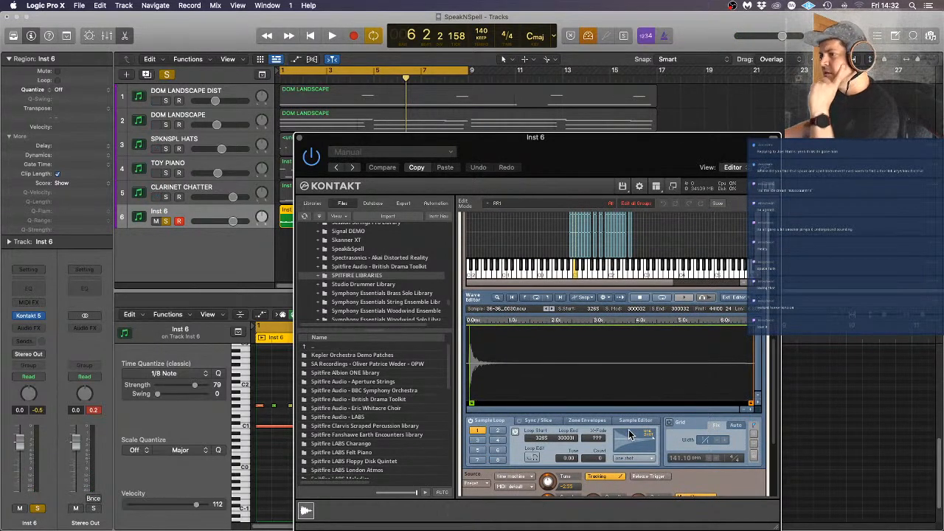
pyautogui.scroll(-4, 631, 433)
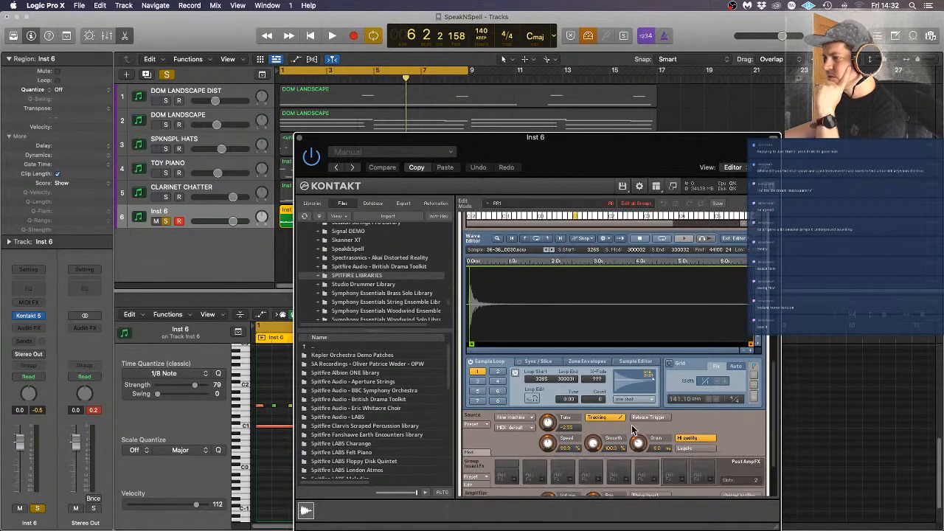
pyautogui.scroll(10, 631, 436)
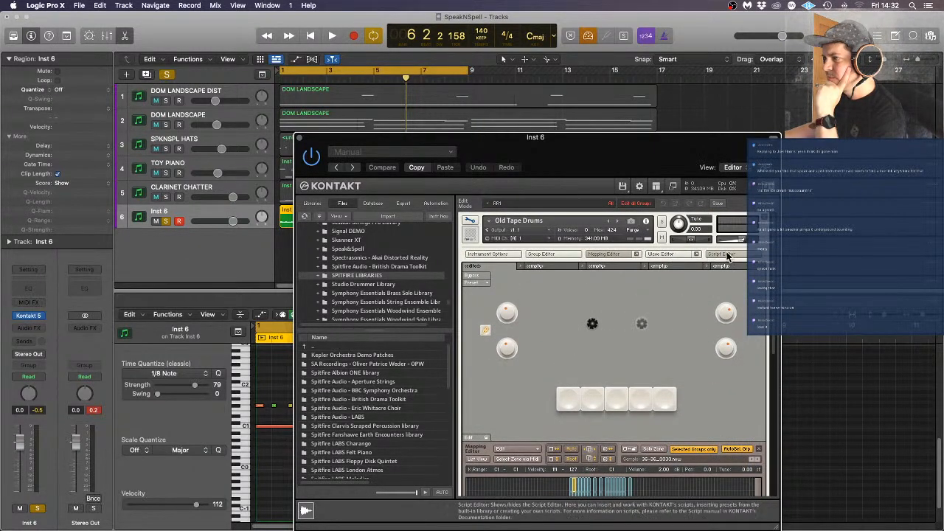
pyautogui.click(730, 255)
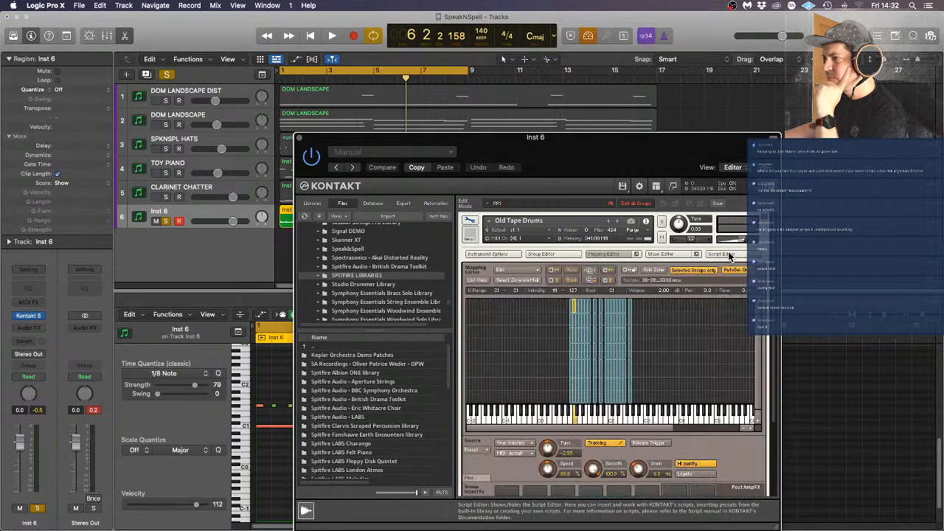
pyautogui.click(497, 254)
pyautogui.click(569, 338)
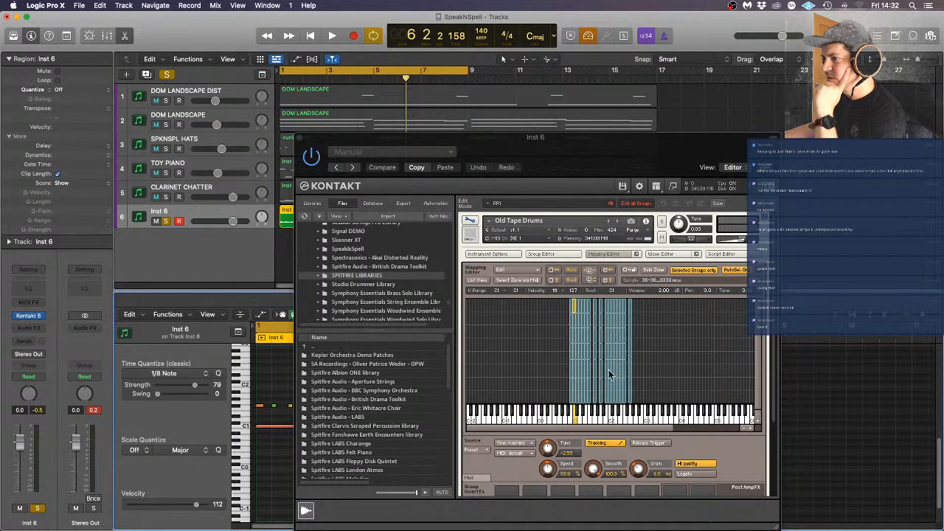
# Expand the group's Modulation section and adjust its volume envelope, setting the sustain to 0.0 dB and raising the decay
pyautogui.scroll(-3, 666, 403)
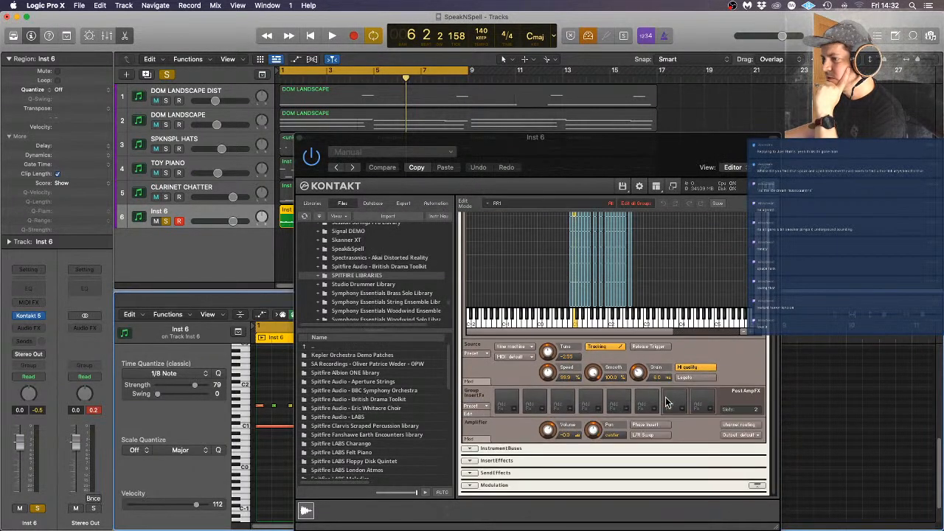
pyautogui.click(468, 485)
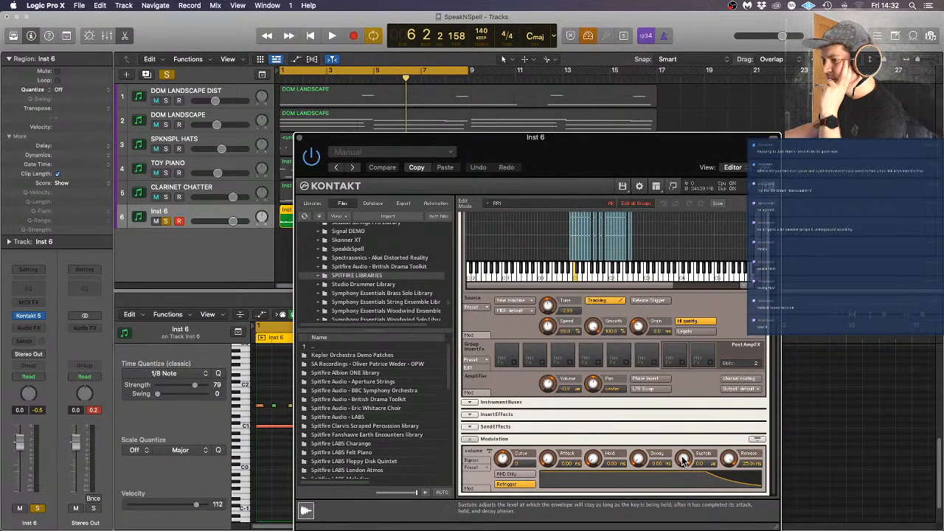
pyautogui.moveTo(684, 460); pyautogui.dragTo(687, 529)
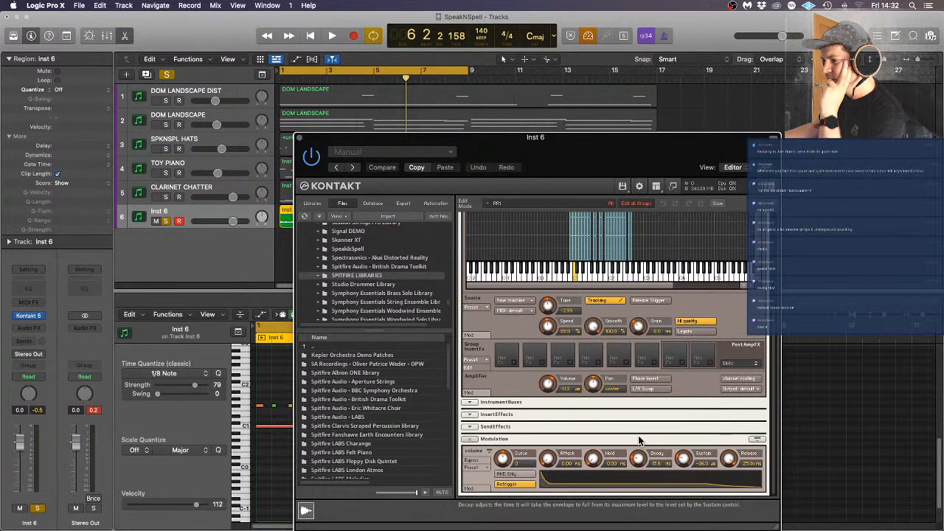
pyautogui.moveTo(637, 403); pyautogui.dragTo(640, 428)
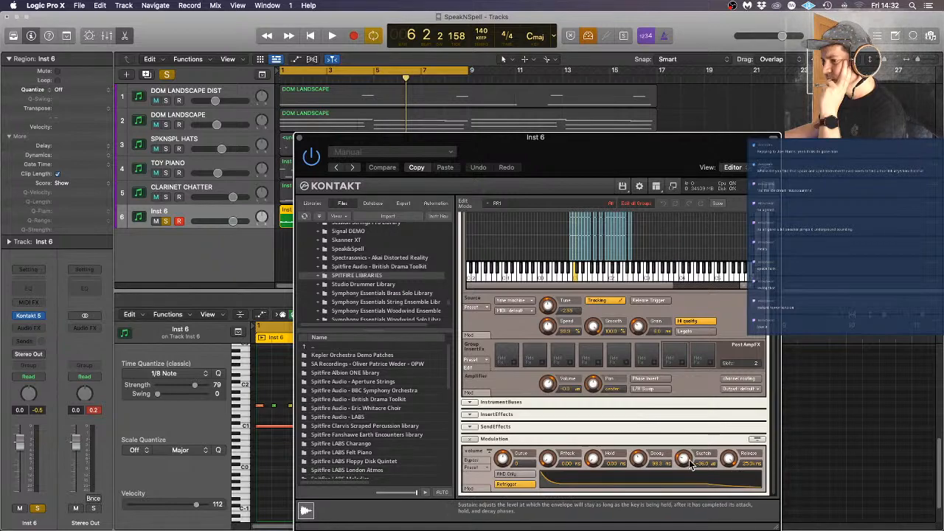
pyautogui.moveTo(685, 461); pyautogui.dragTo(686, 435)
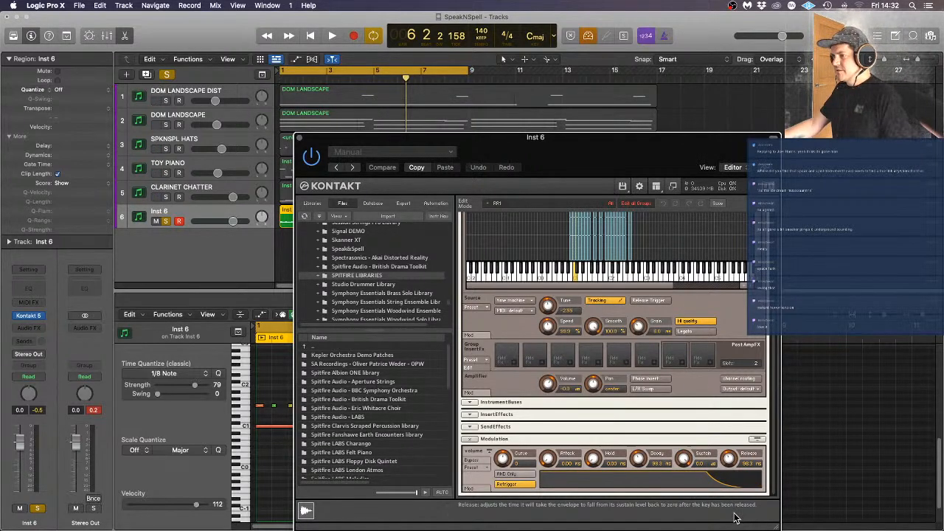
# Play the Inst 6 loop, shorten the volume envelope's release and try different sustain and decay amounts
pyautogui.press('space')
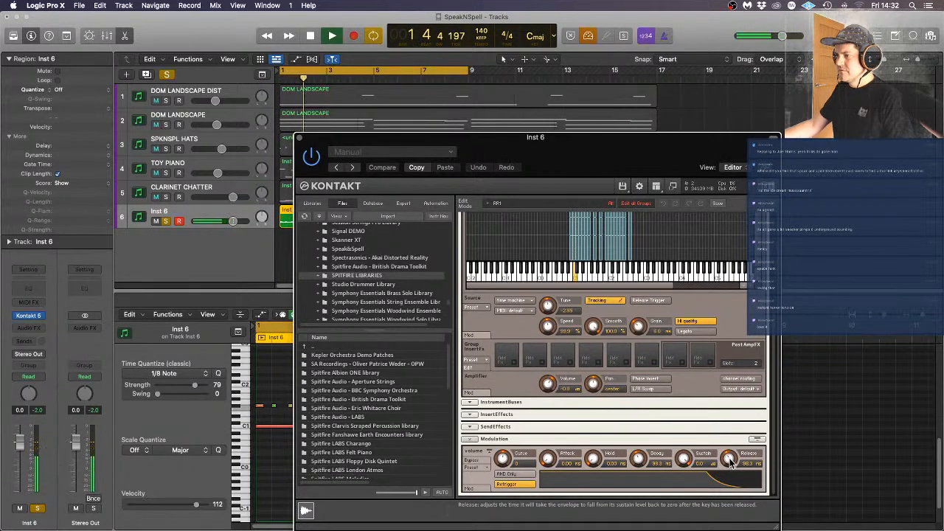
pyautogui.moveTo(731, 462); pyautogui.dragTo(733, 484)
pyautogui.moveTo(685, 459); pyautogui.dragTo(686, 485)
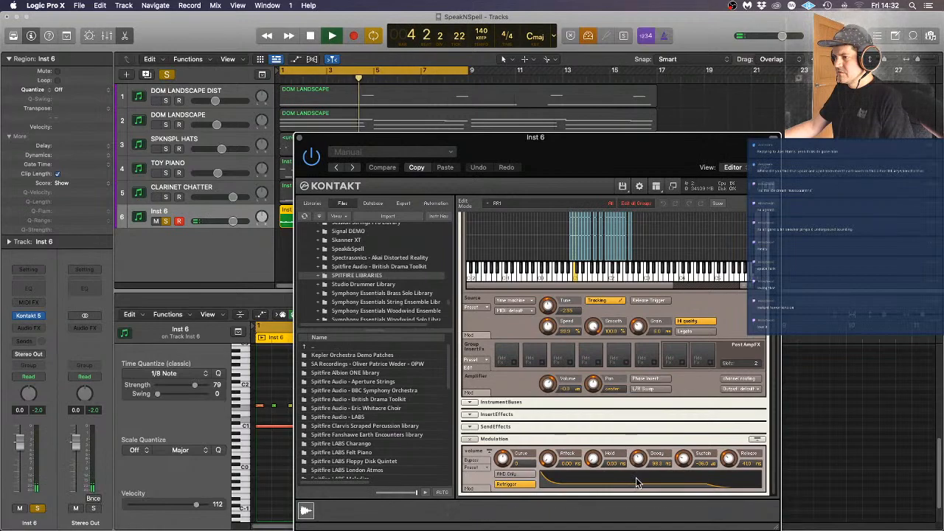
pyautogui.moveTo(639, 450); pyautogui.dragTo(639, 437)
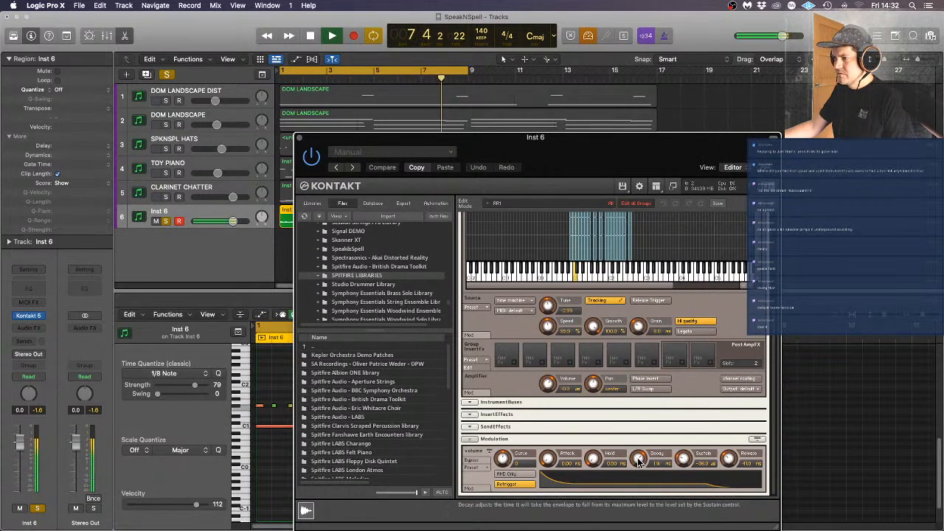
pyautogui.moveTo(686, 460); pyautogui.dragTo(682, 374)
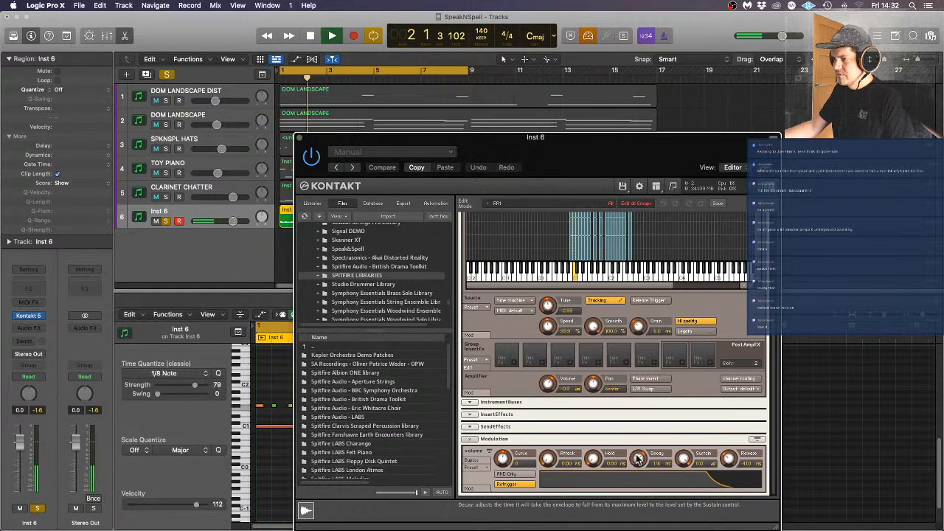
pyautogui.moveTo(639, 461); pyautogui.dragTo(639, 475)
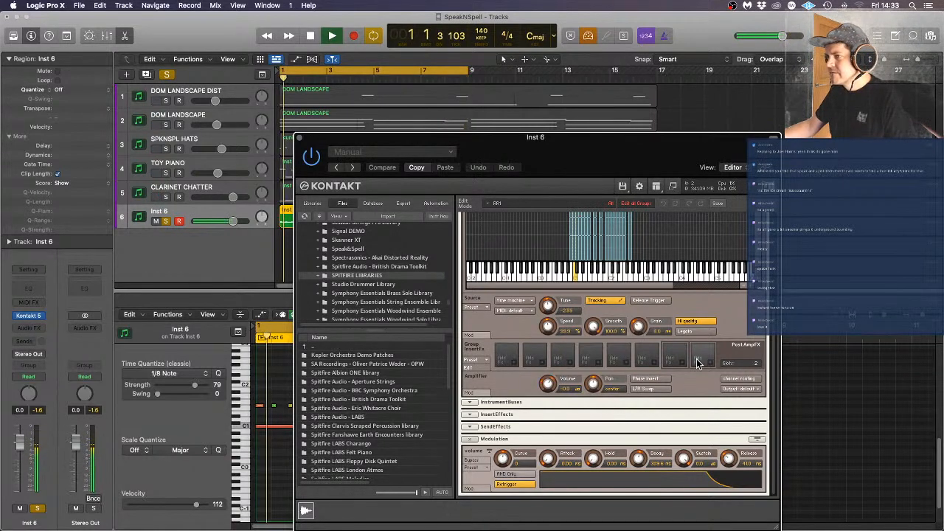
# Try the volume envelope with sustain at about -36 dB and longer attack, hold and decay times, checking which drum samples are triggered
pyautogui.scroll(4, 695, 358)
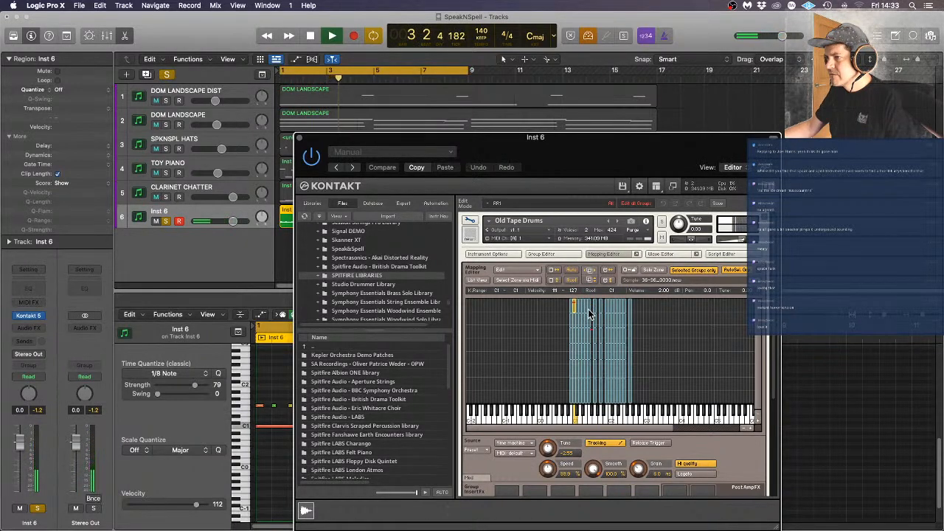
pyautogui.scroll(-4, 680, 321)
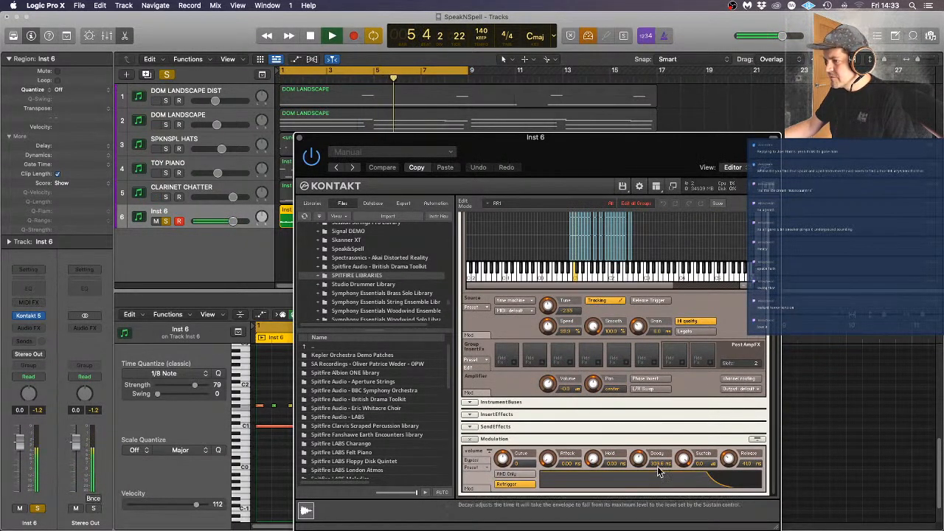
pyautogui.moveTo(683, 459); pyautogui.dragTo(681, 522)
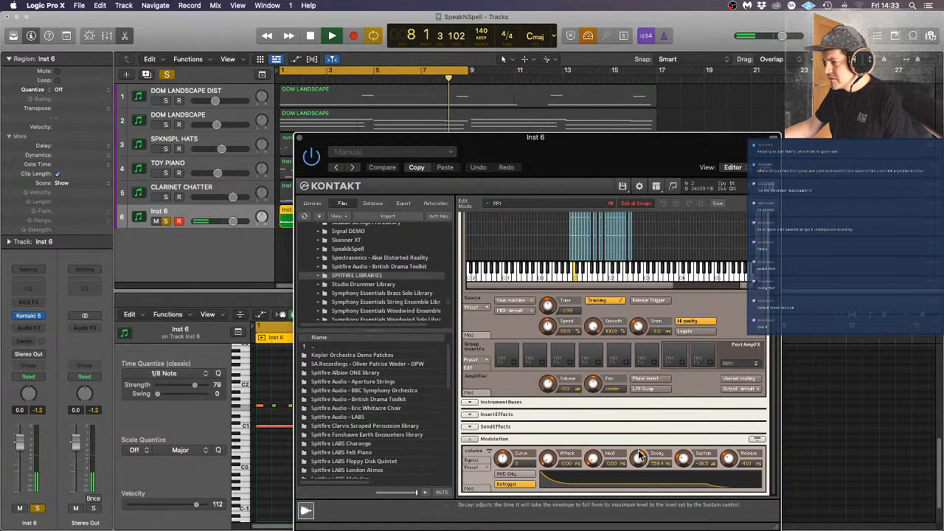
pyautogui.moveTo(639, 456); pyautogui.dragTo(640, 452)
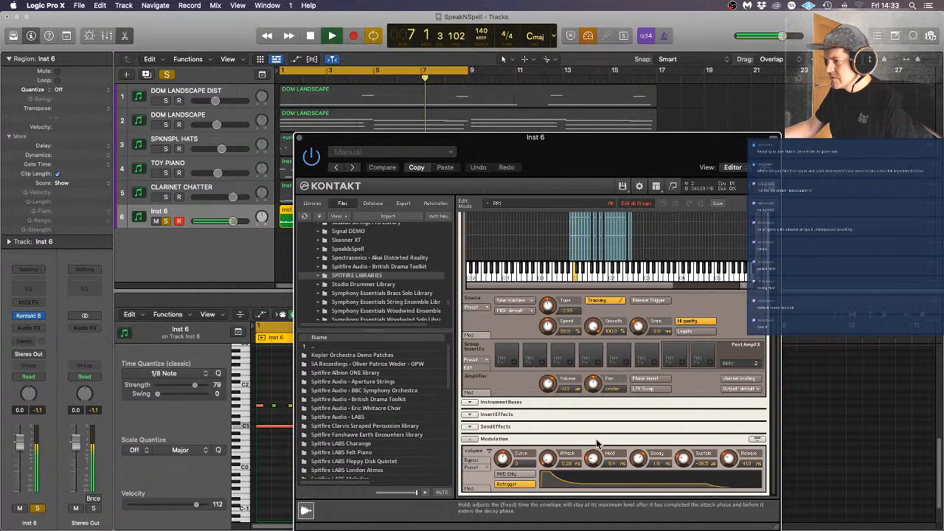
pyautogui.scroll(6, 596, 439)
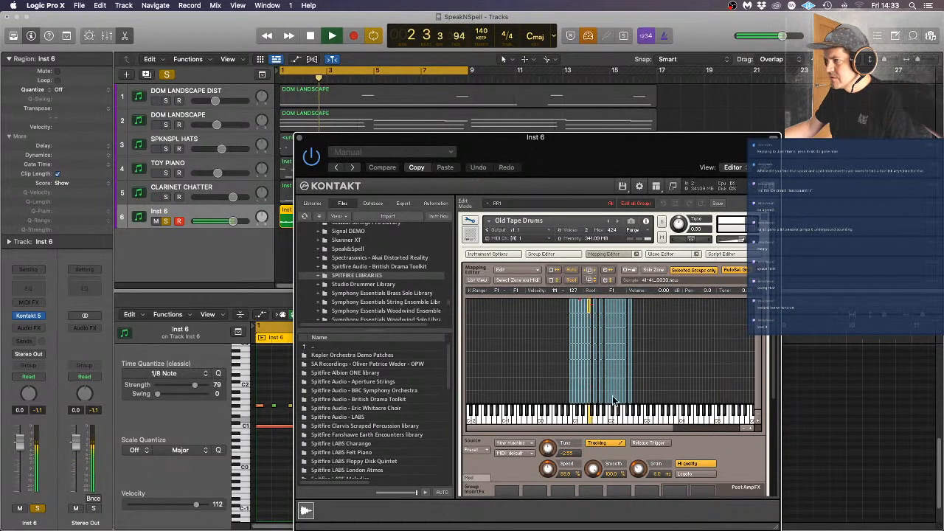
pyautogui.scroll(-5, 637, 399)
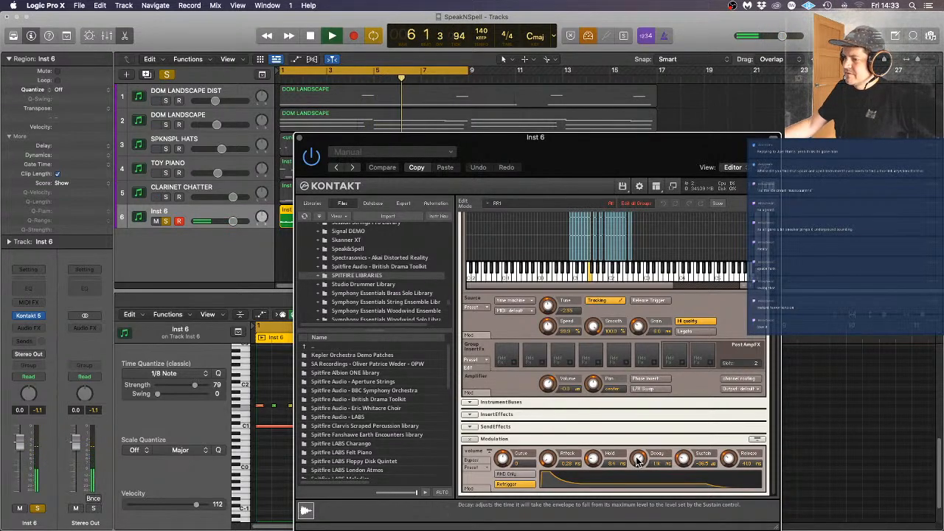
pyautogui.scroll(5, 633, 458)
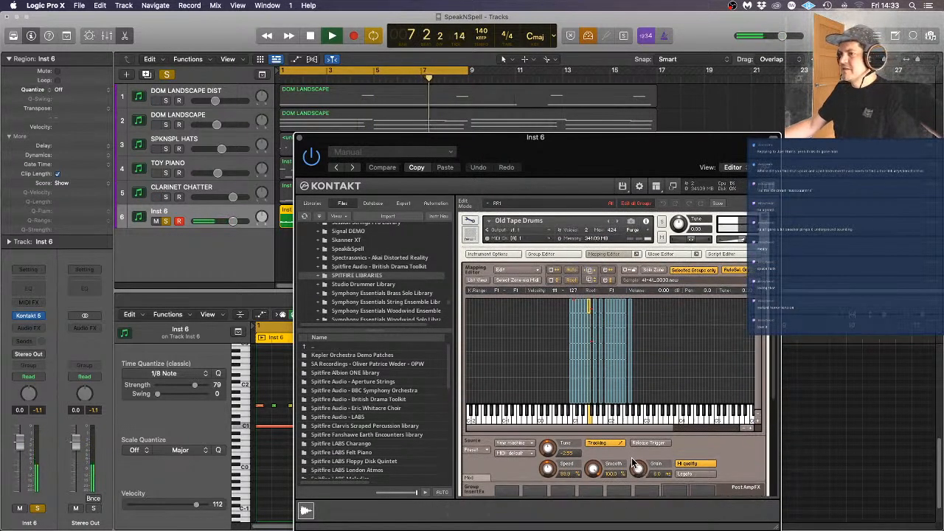
pyautogui.scroll(-5, 620, 457)
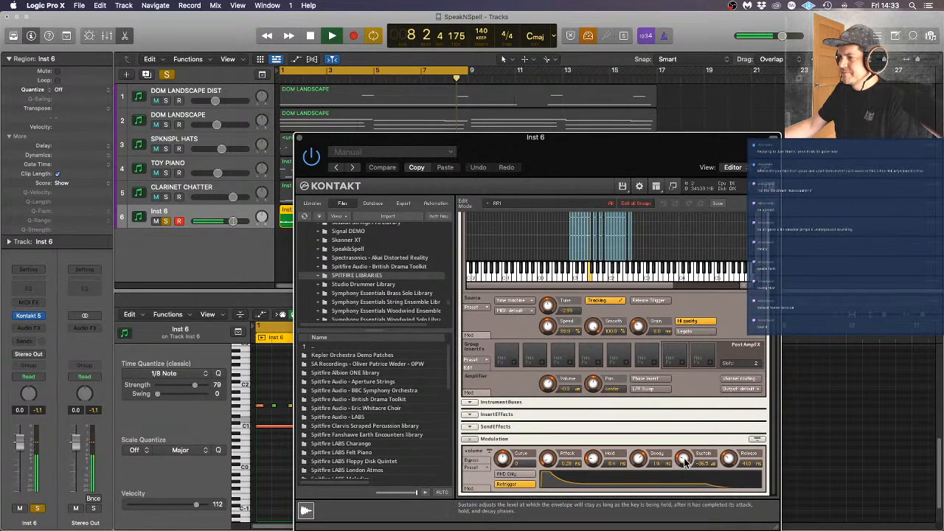
# Lower the volume envelope's sustain to minimum, set the decay to about 892 ms, lengthen the hold, and close the Kontakt window
pyautogui.moveTo(681, 445); pyautogui.dragTo(677, 382)
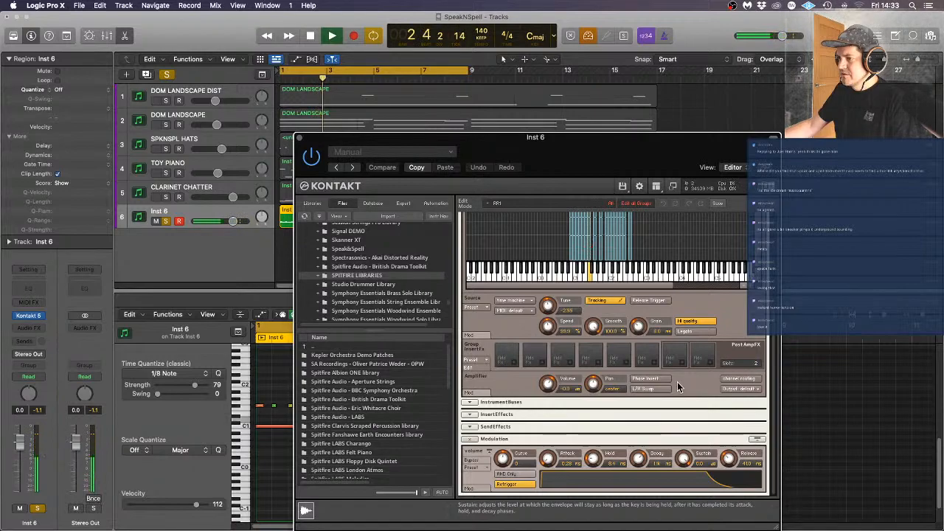
pyautogui.moveTo(677, 381); pyautogui.dragTo(681, 501)
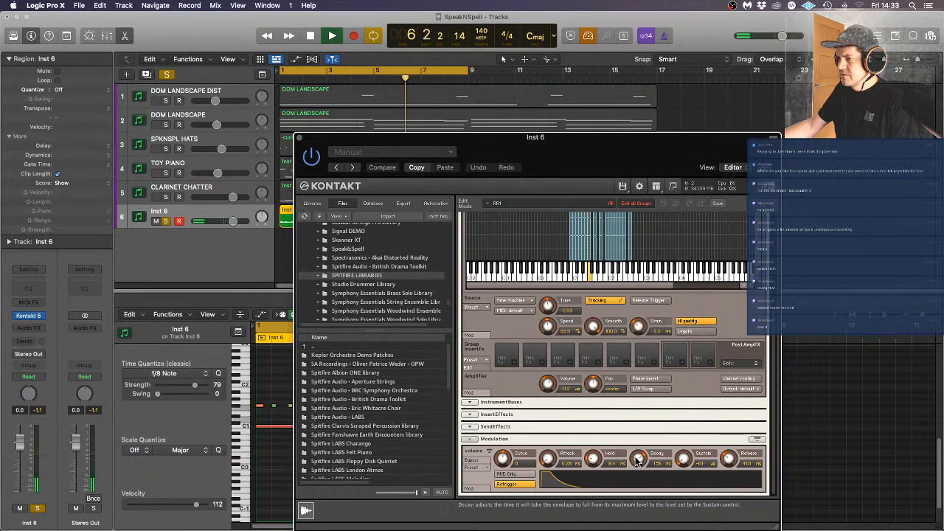
pyautogui.moveTo(594, 445); pyautogui.dragTo(641, 474)
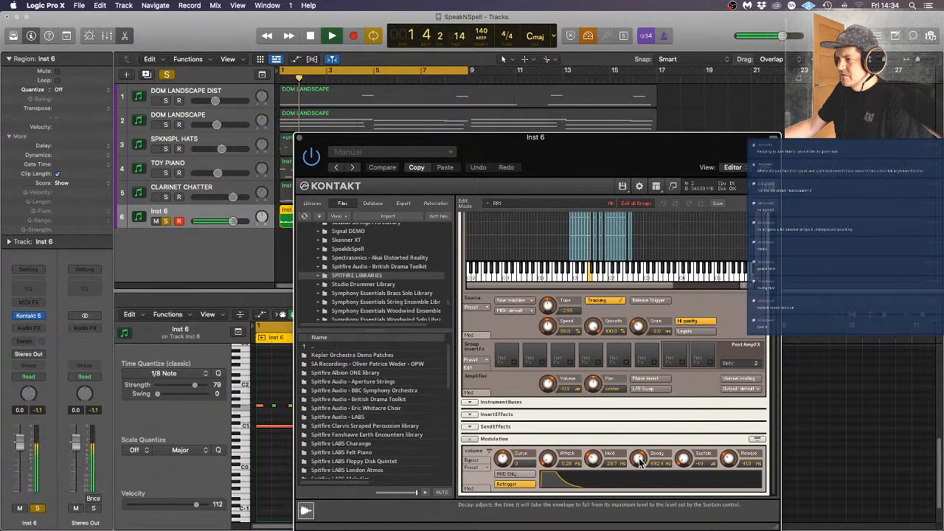
pyautogui.moveTo(594, 461); pyautogui.dragTo(594, 467)
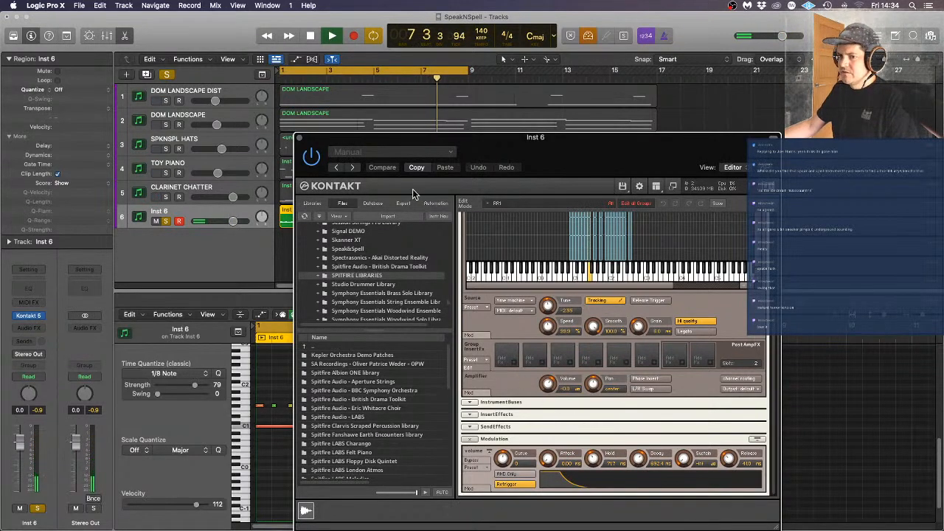
pyautogui.click(300, 138)
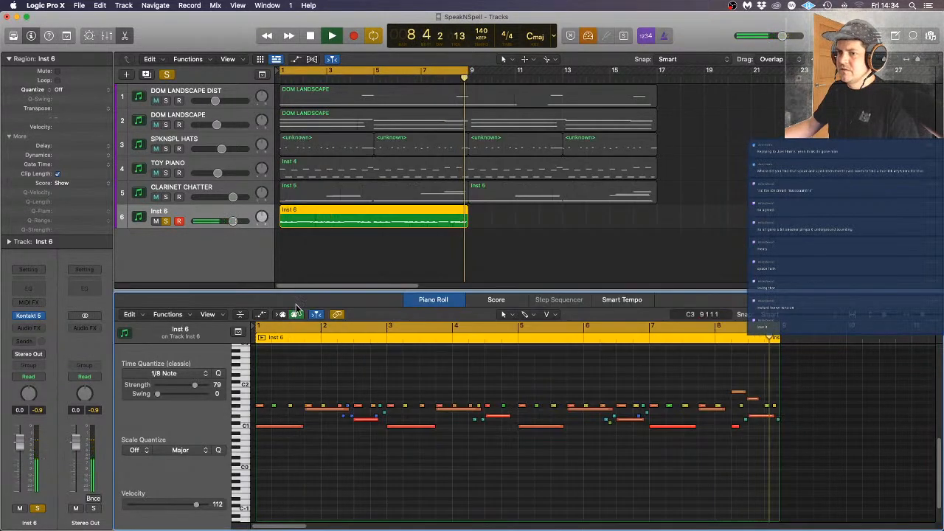
# Insert a stereo Pro-Q3 equalizer on the Inst 6 channel after Kontakt
pyautogui.click(29, 328)
pyautogui.moveTo(57, 380)
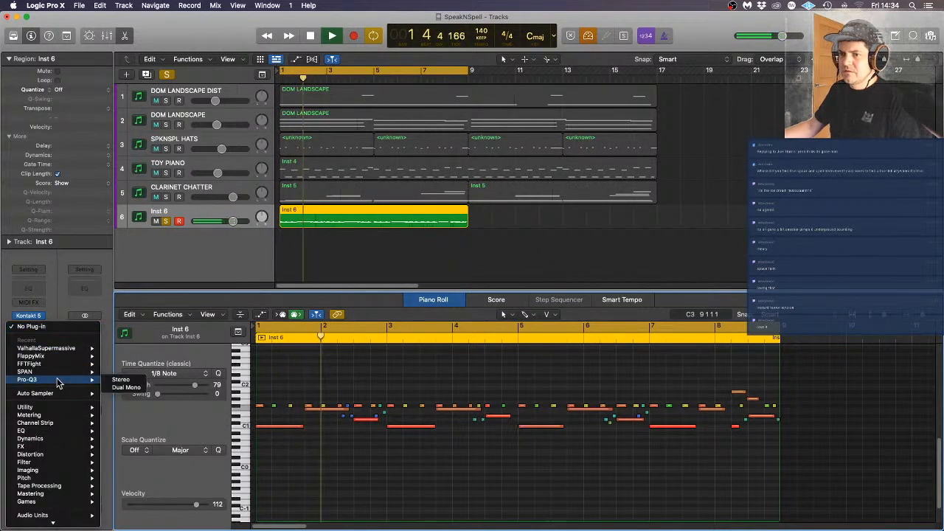
pyautogui.moveTo(59, 430)
pyautogui.moveTo(136, 434)
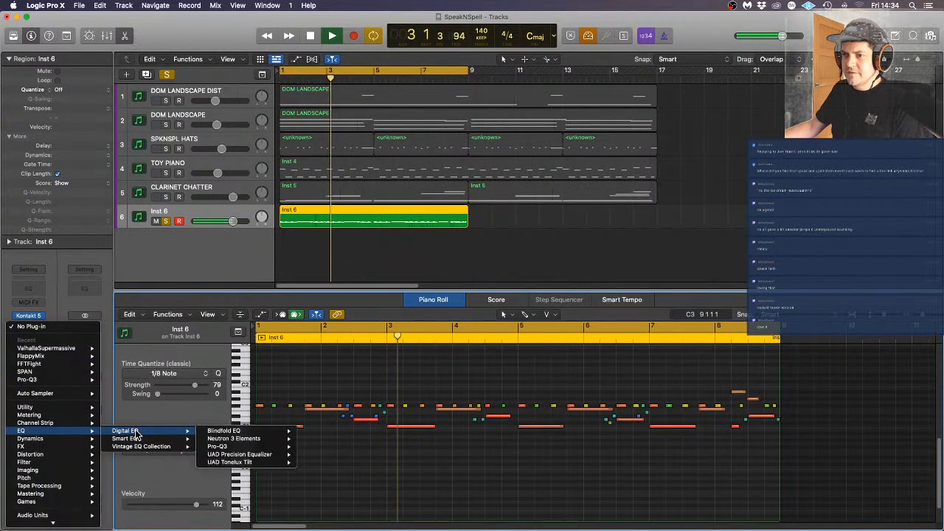
pyautogui.moveTo(248, 447)
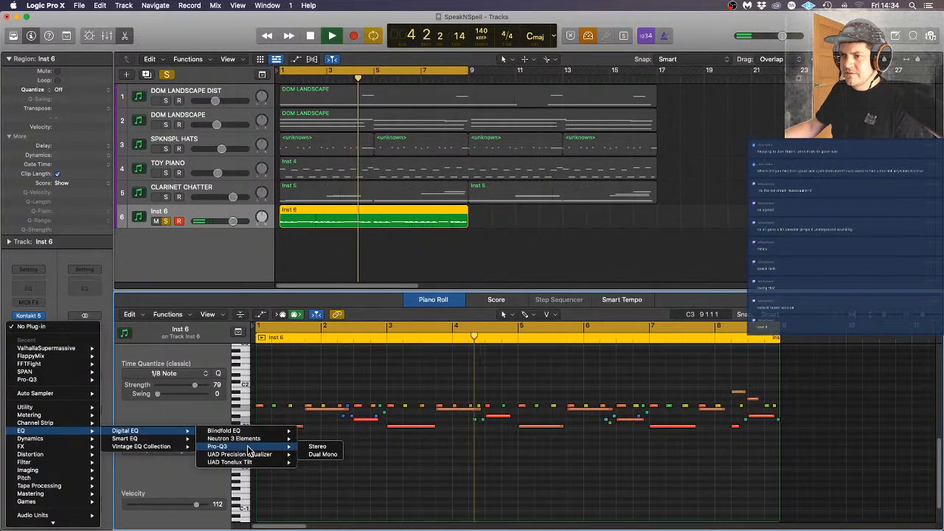
pyautogui.click(316, 446)
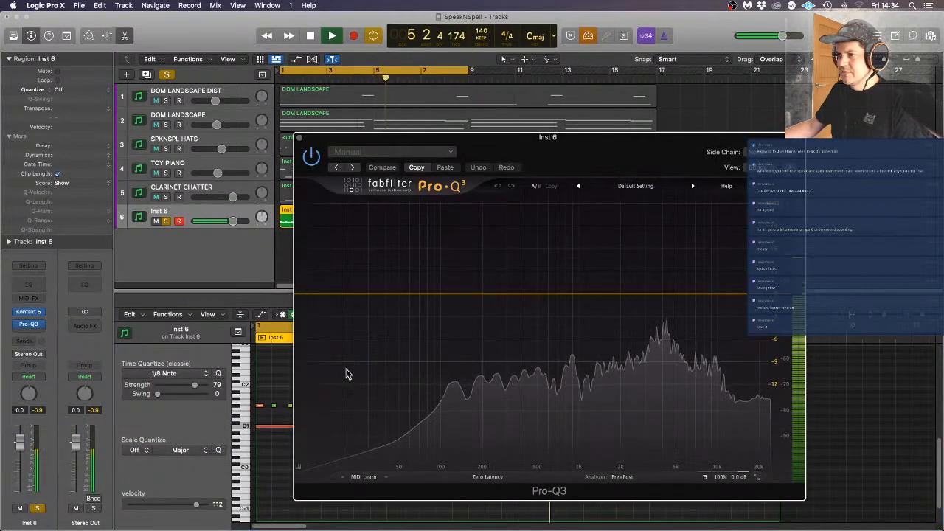
# Add an 18 dB/oct low cut at about 66 Hz in Pro-Q3 and close the equalizer window
pyautogui.click(313, 296)
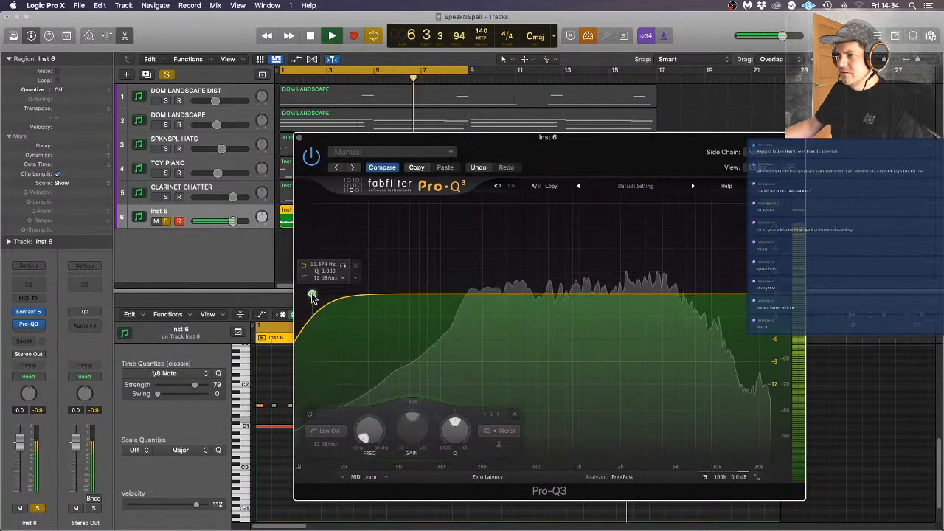
pyautogui.moveTo(313, 296); pyautogui.dragTo(416, 299)
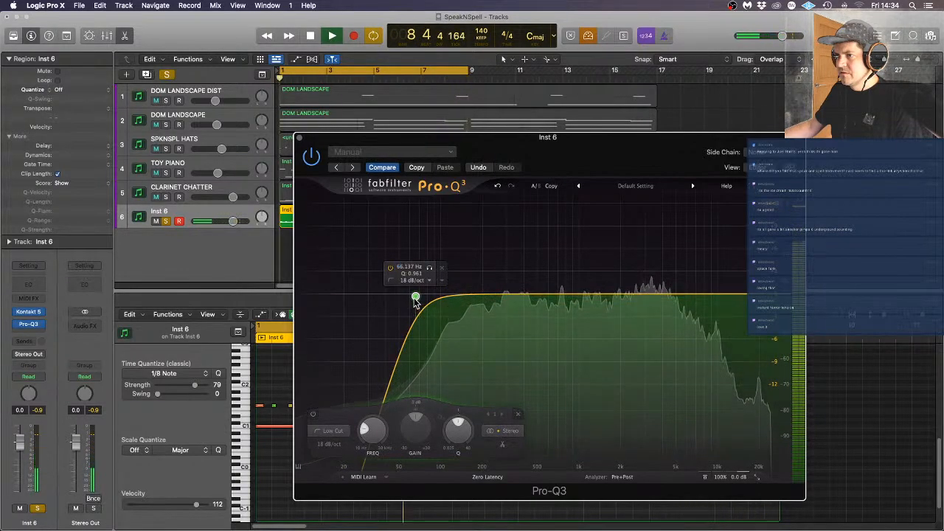
pyautogui.click(298, 138)
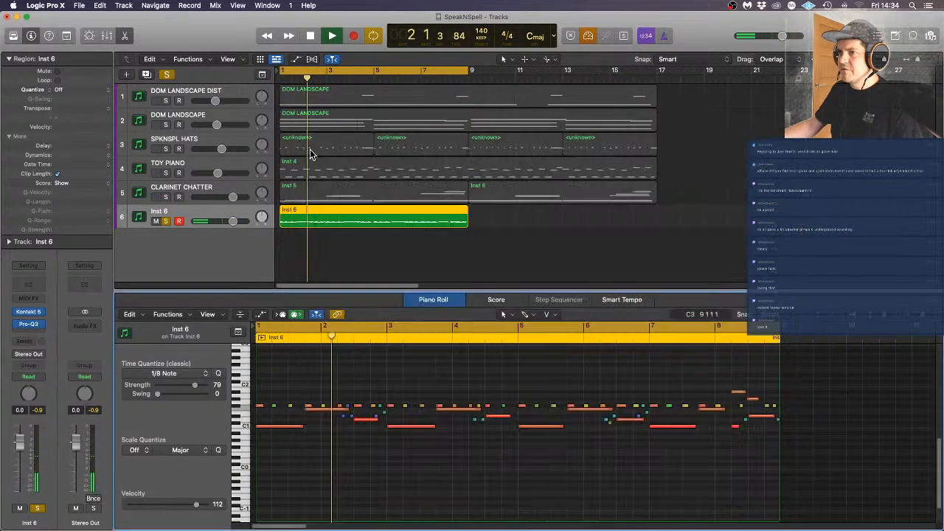
# Try a stereo Pumper2 compressor after Pro-Q3 on the Inst 6 channel
pyautogui.click(33, 337)
pyautogui.moveTo(44, 441)
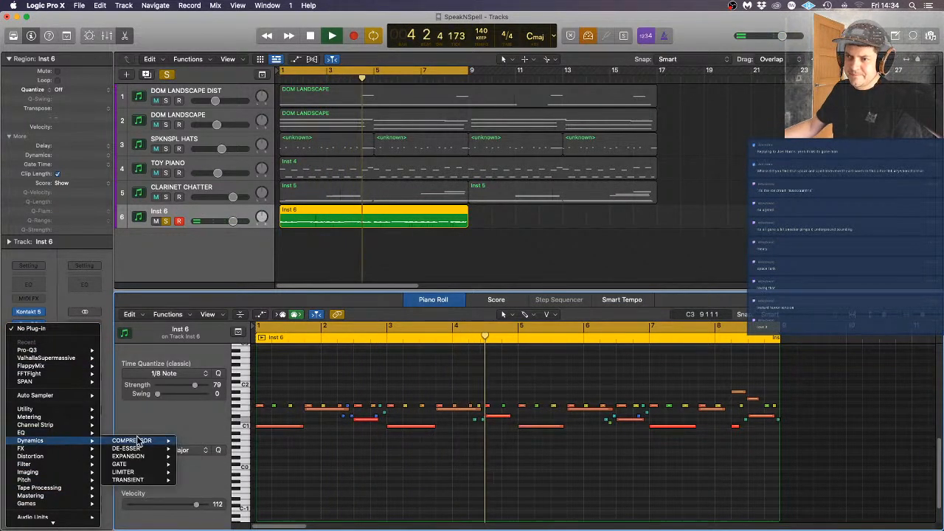
pyautogui.moveTo(137, 441)
pyautogui.moveTo(295, 318)
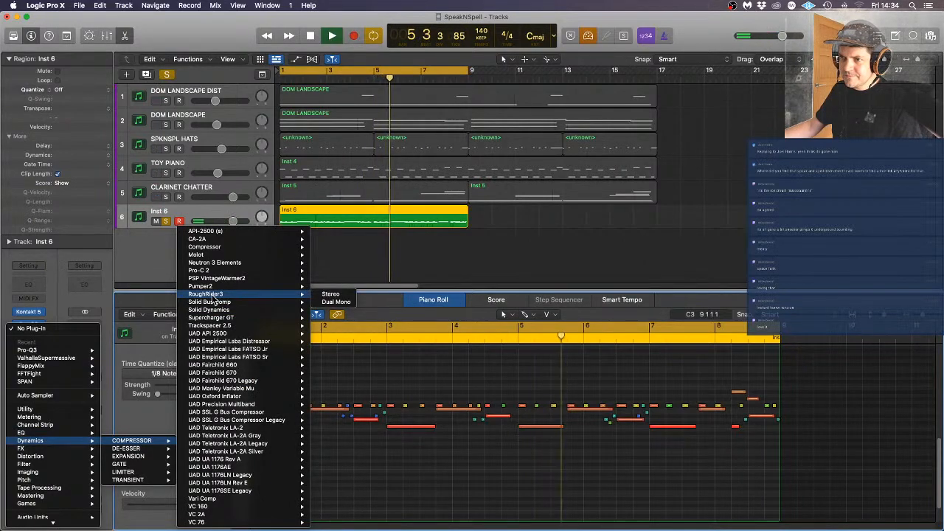
pyautogui.moveTo(263, 261)
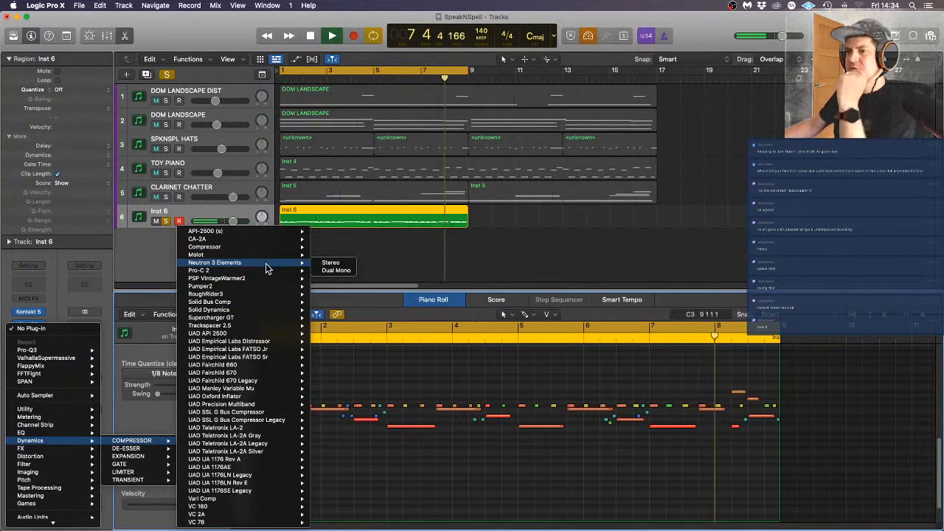
pyautogui.moveTo(243, 313)
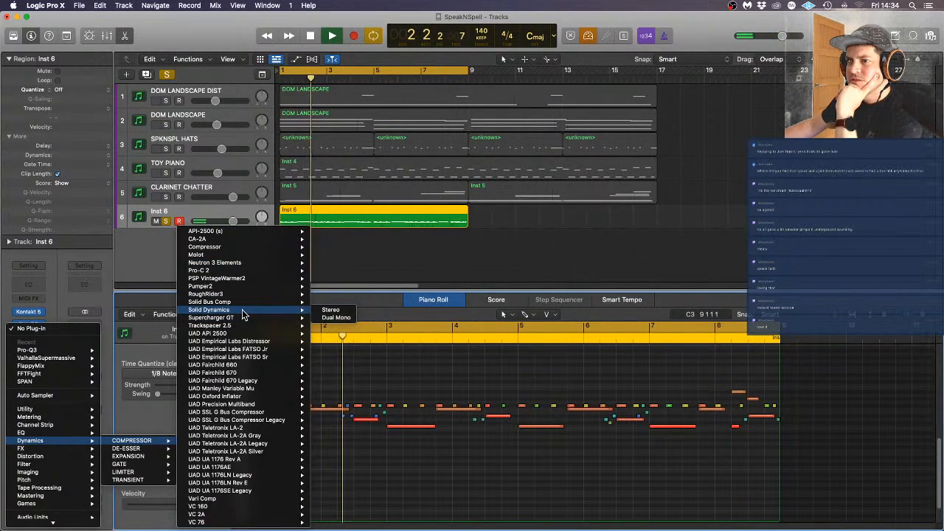
pyautogui.moveTo(244, 290)
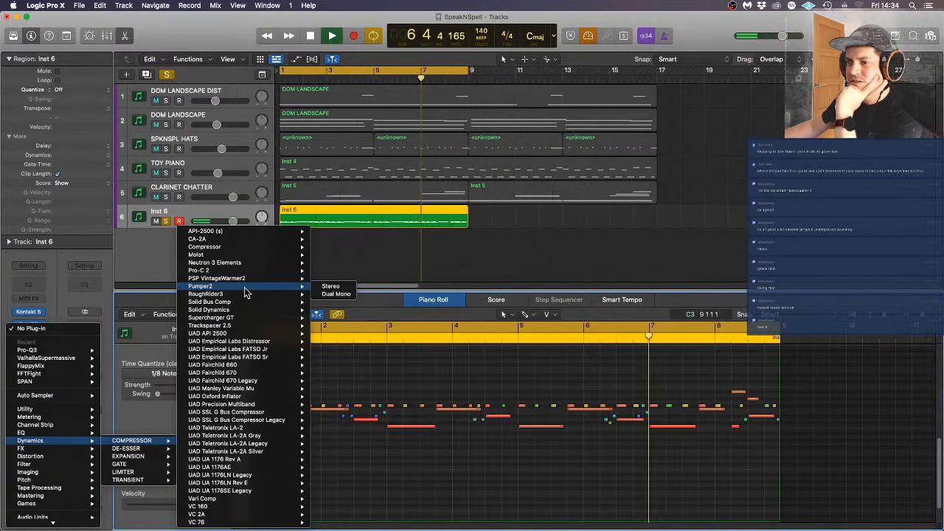
pyautogui.click(337, 287)
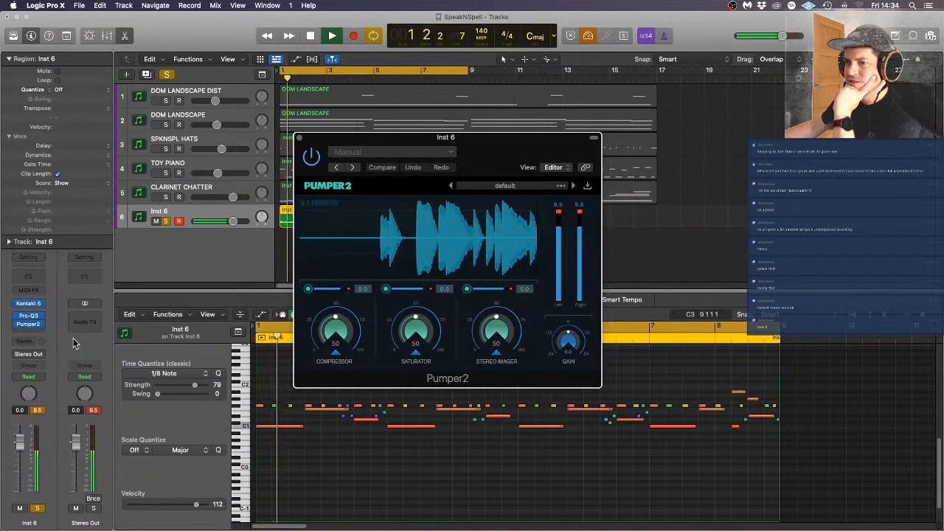
# Replace Pumper2 with the Solid Dynamics compressor on the Inst 6 channel
pyautogui.click(28, 323)
pyautogui.moveTo(94, 416)
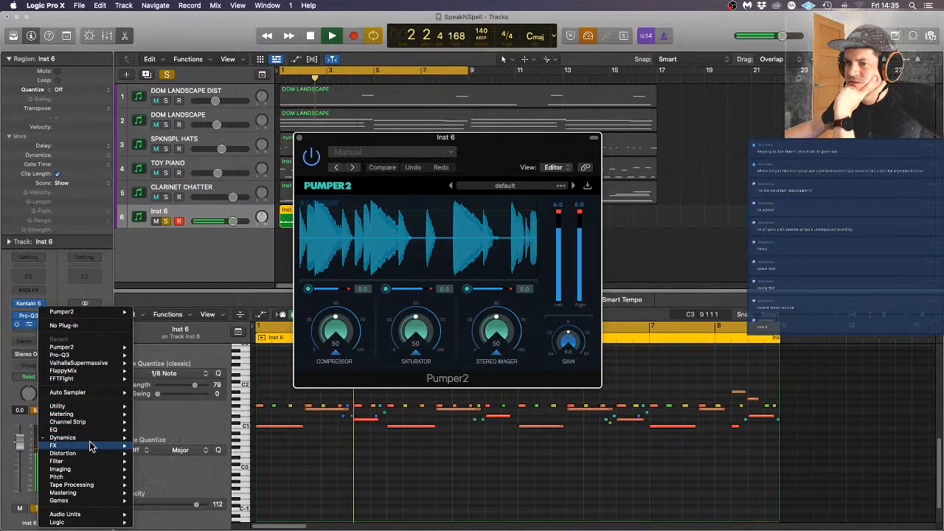
pyautogui.moveTo(82, 438)
pyautogui.moveTo(193, 440)
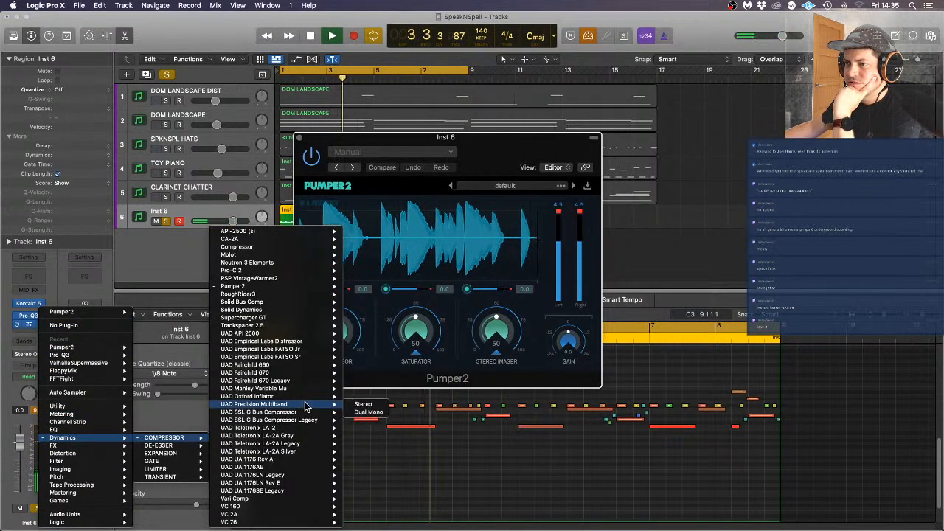
pyautogui.moveTo(290, 336)
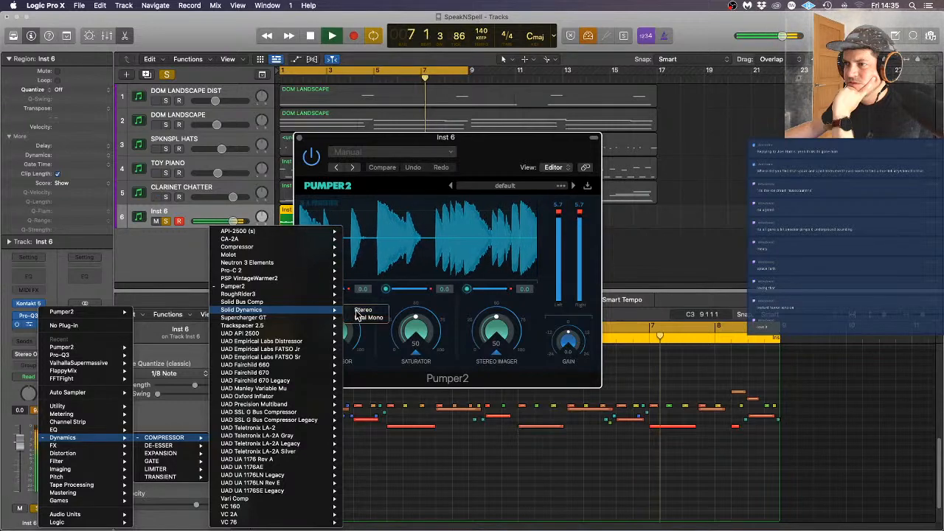
pyautogui.click(349, 317)
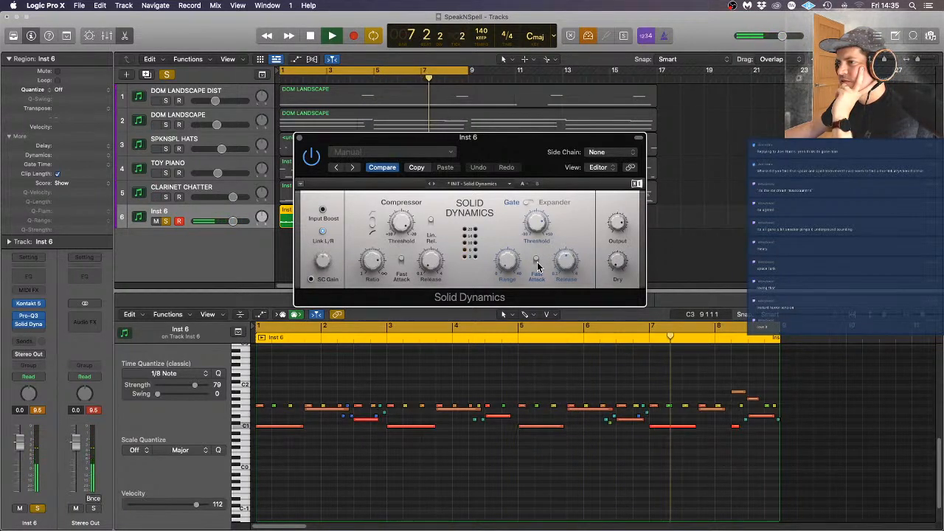
# Try the Solid Dynamics compressor threshold and release, and its expander with an adjusted range and a threshold of about -7.9 dB
pyautogui.moveTo(402, 222); pyautogui.dragTo(401, 236)
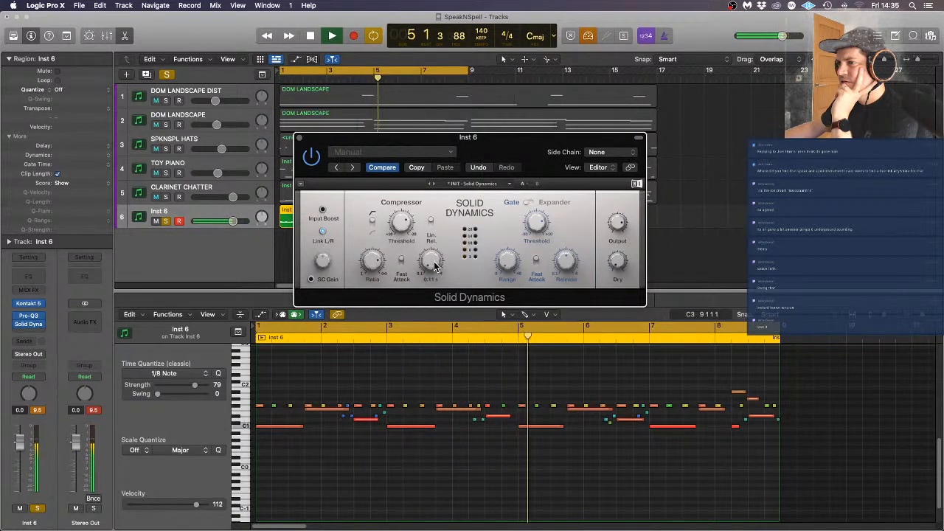
pyautogui.click(38, 410)
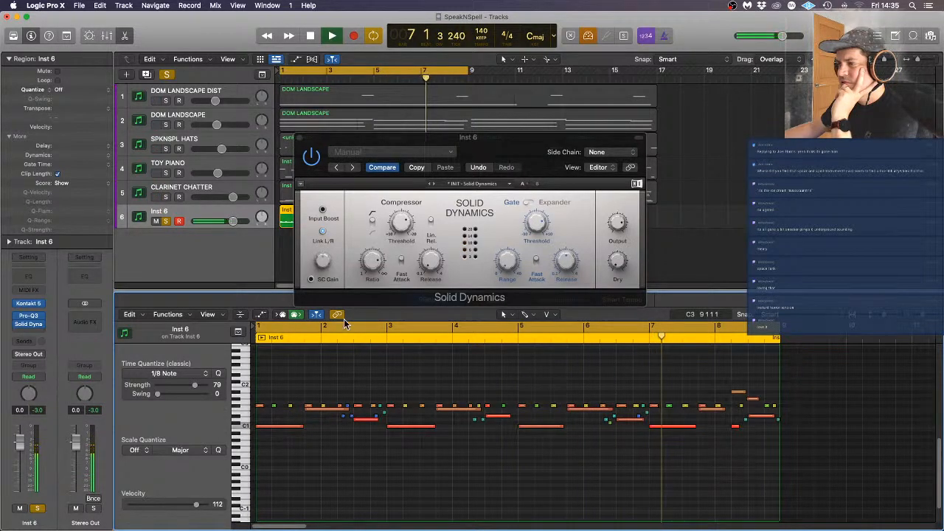
pyautogui.click(533, 203)
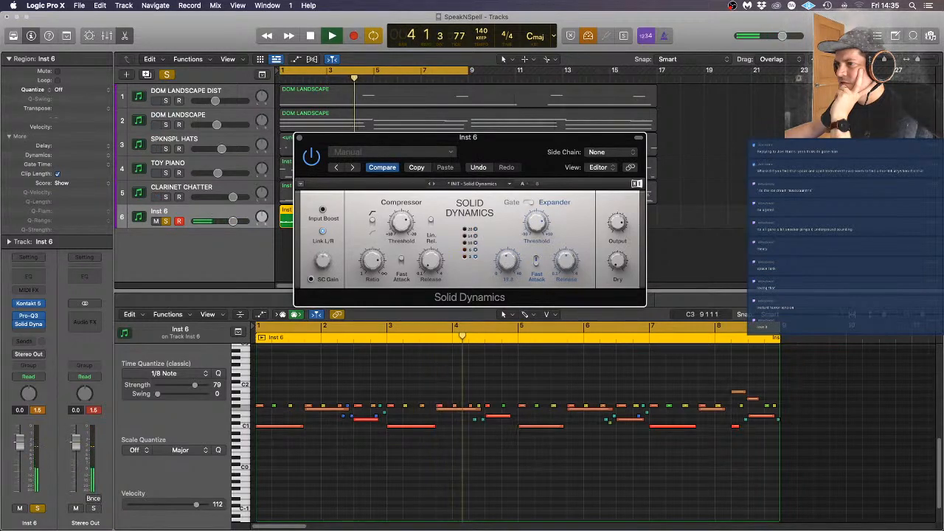
pyautogui.moveTo(507, 261); pyautogui.dragTo(507, 269)
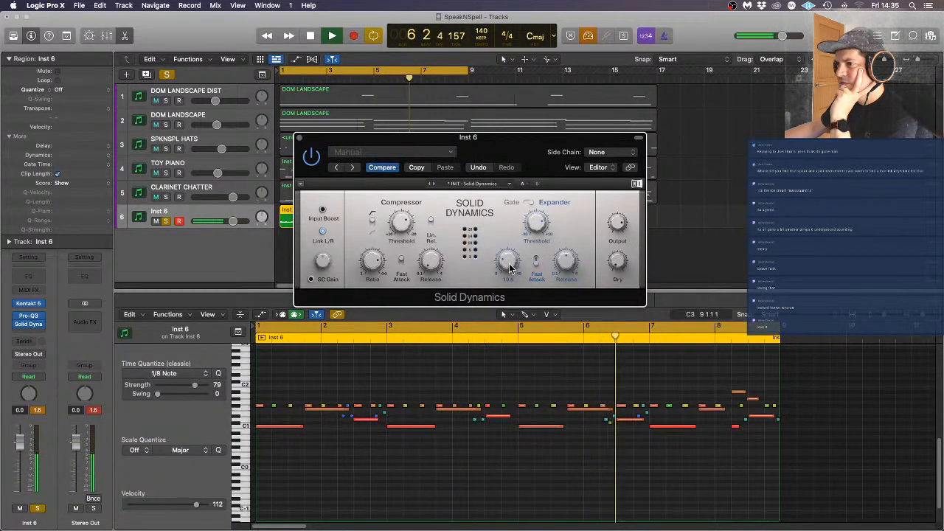
pyautogui.moveTo(540, 229); pyautogui.dragTo(540, 242)
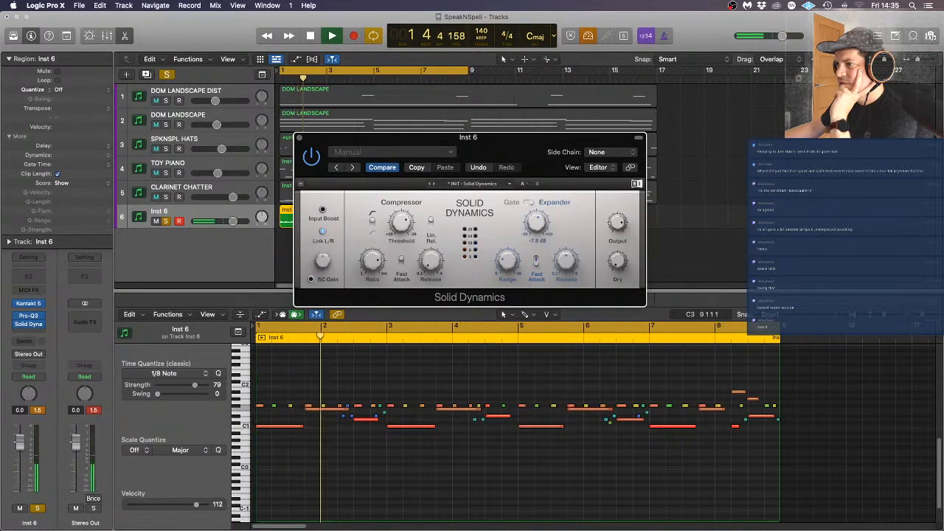
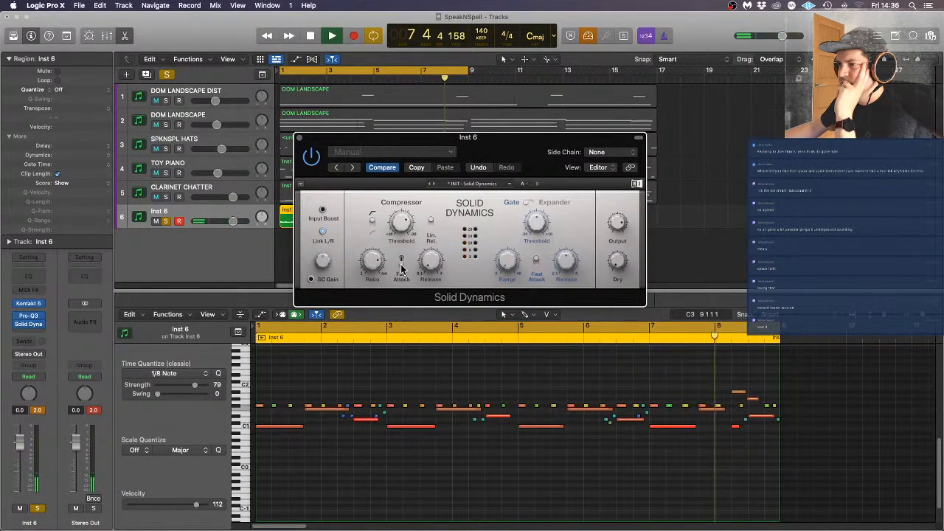
# Try different threshold and ratio amounts on the Solid Dynamics compressor section while the drum loop plays
pyautogui.moveTo(402, 222); pyautogui.dragTo(401, 247)
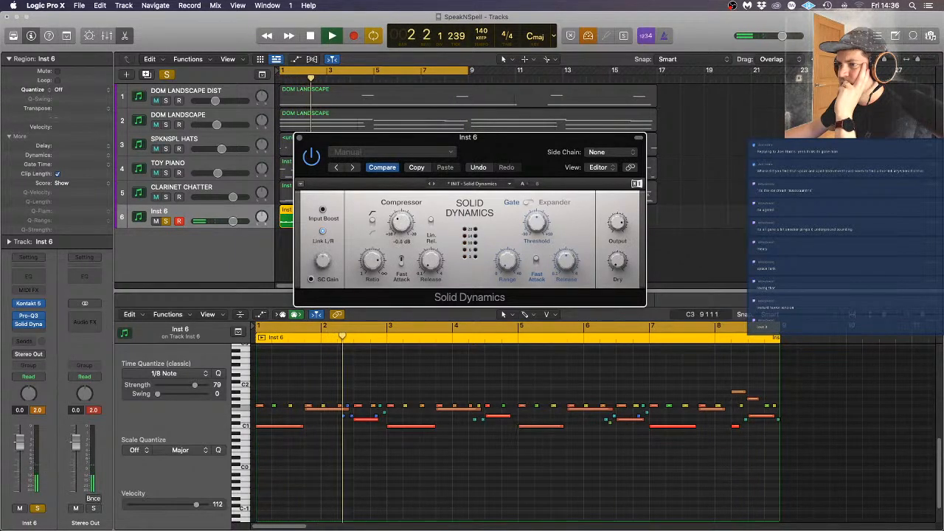
pyautogui.moveTo(404, 223); pyautogui.dragTo(404, 234)
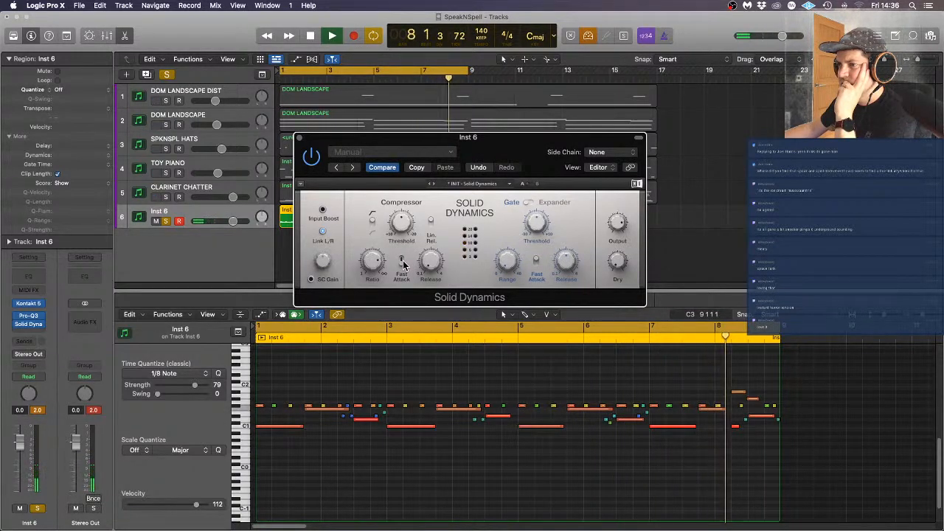
pyautogui.moveTo(372, 260); pyautogui.dragTo(373, 278)
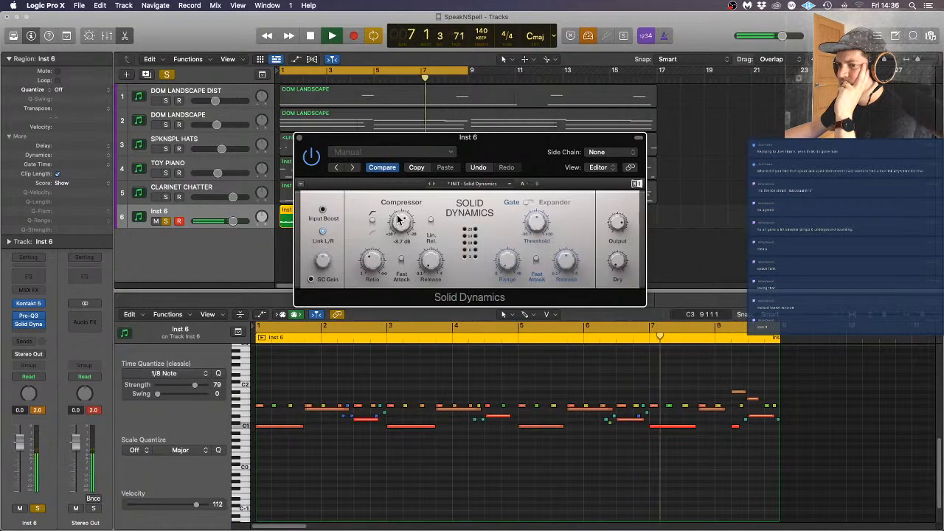
pyautogui.moveTo(399, 225); pyautogui.dragTo(398, 243)
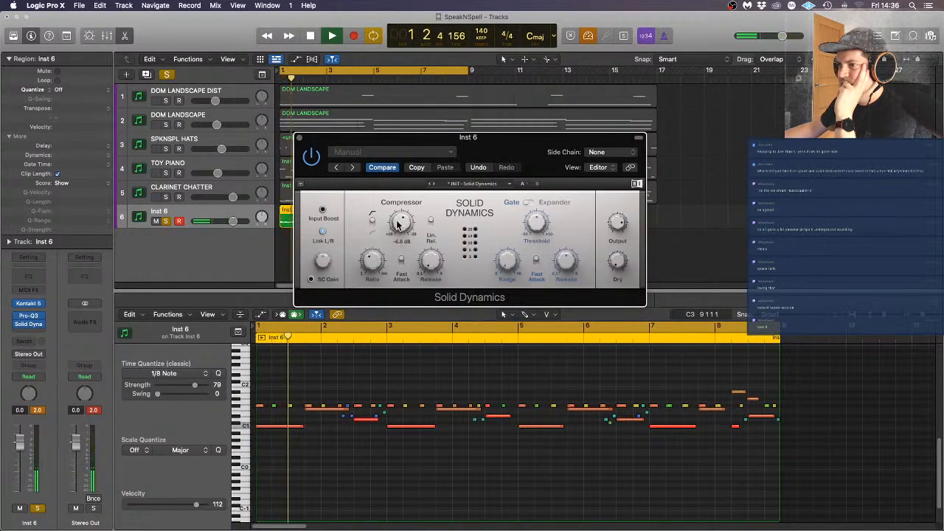
# Stop playback and replace Solid Dynamics with a stereo Vari Comp on the Inst 6 channel
pyautogui.press('space')
pyautogui.click(41, 329)
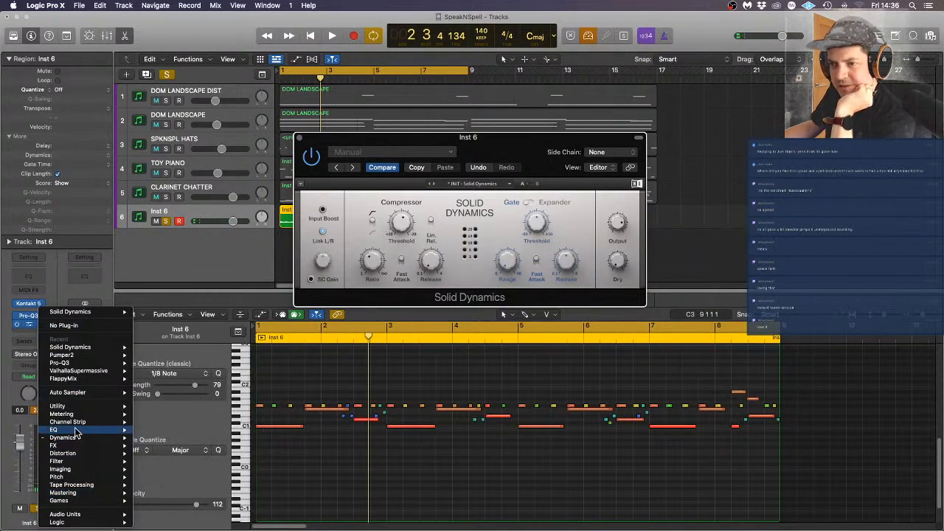
pyautogui.moveTo(77, 440)
pyautogui.moveTo(169, 441)
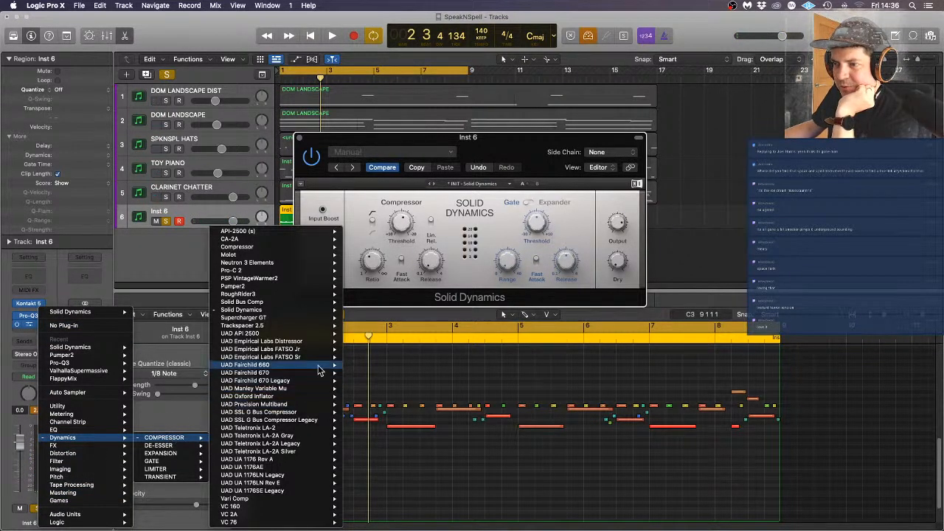
pyautogui.moveTo(285, 445)
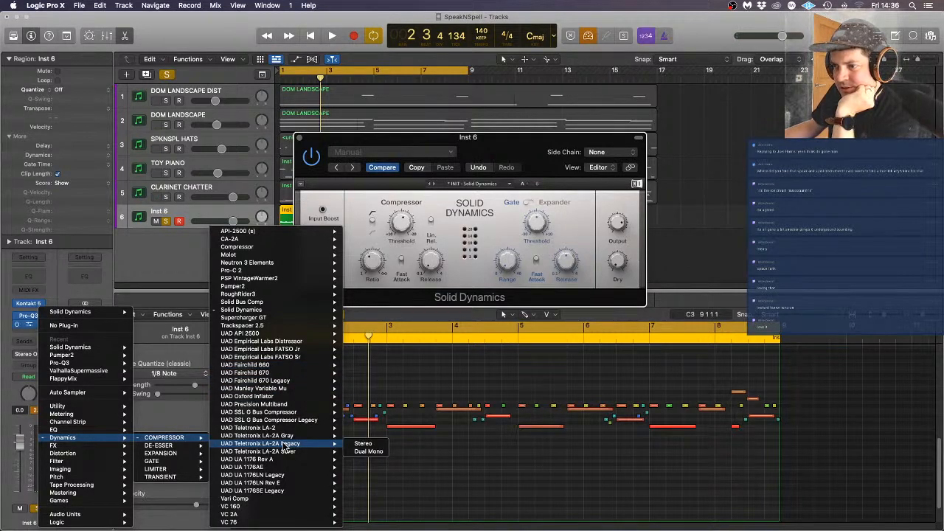
pyautogui.moveTo(288, 500)
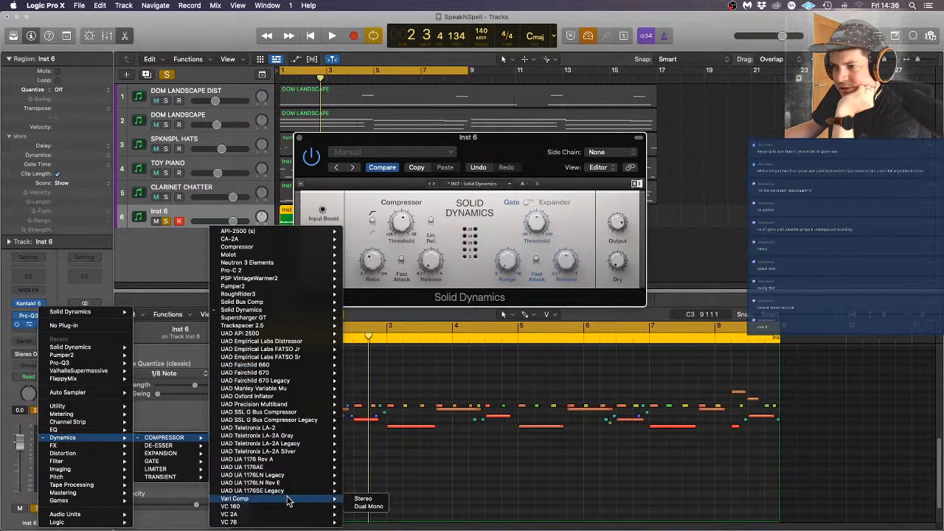
pyautogui.click(363, 500)
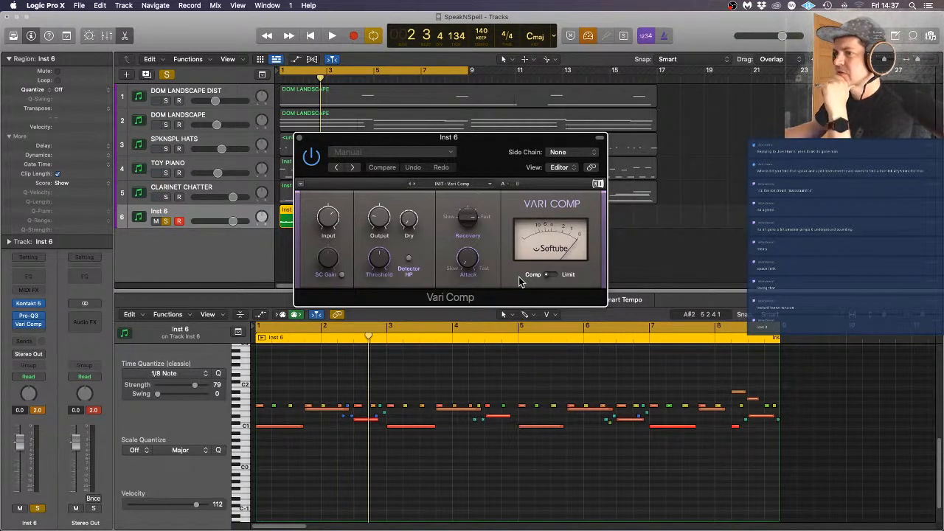
# Play the loop and replace Vari Comp with a stereo Molot compressor on the Inst 6 channel
pyautogui.press('space')
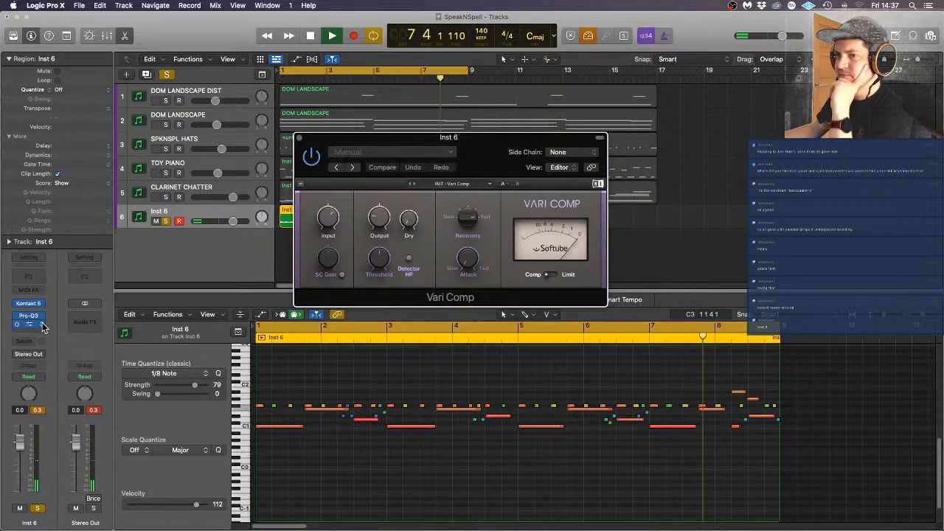
pyautogui.click(37, 324)
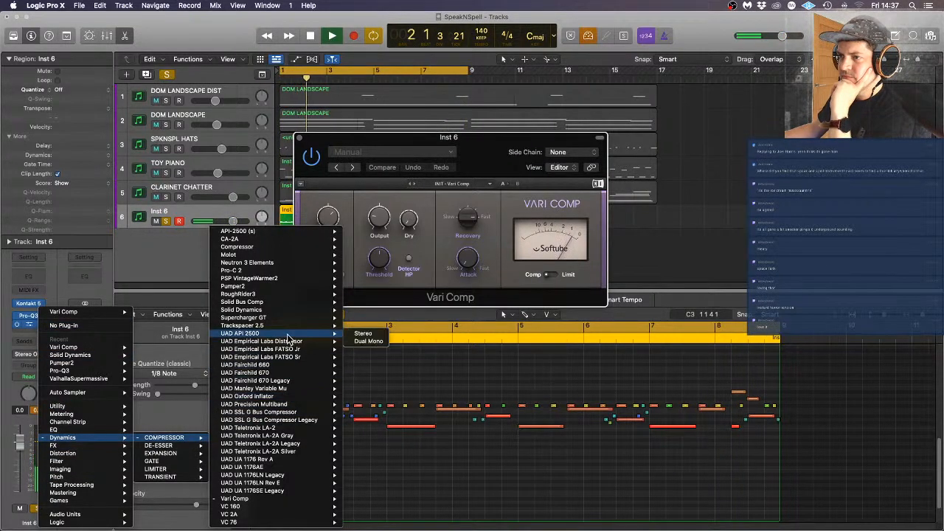
pyautogui.moveTo(288, 319)
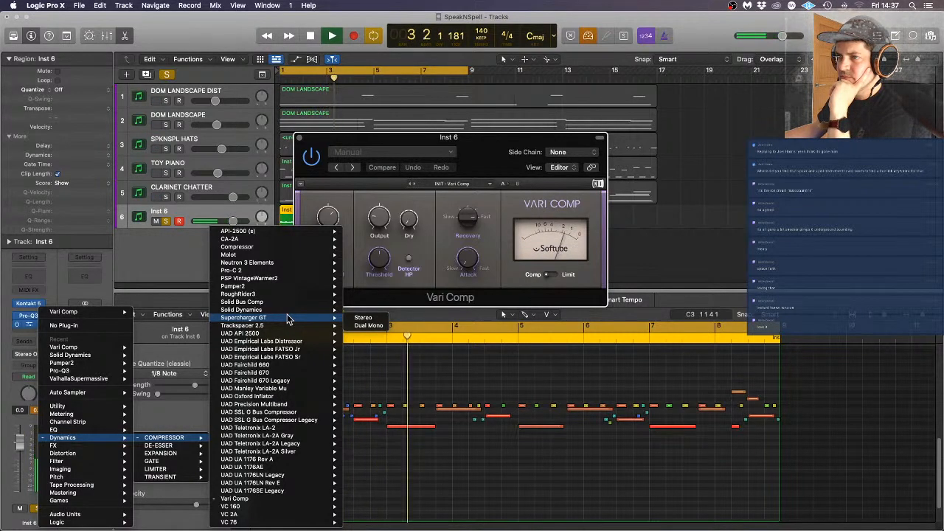
pyautogui.moveTo(281, 255)
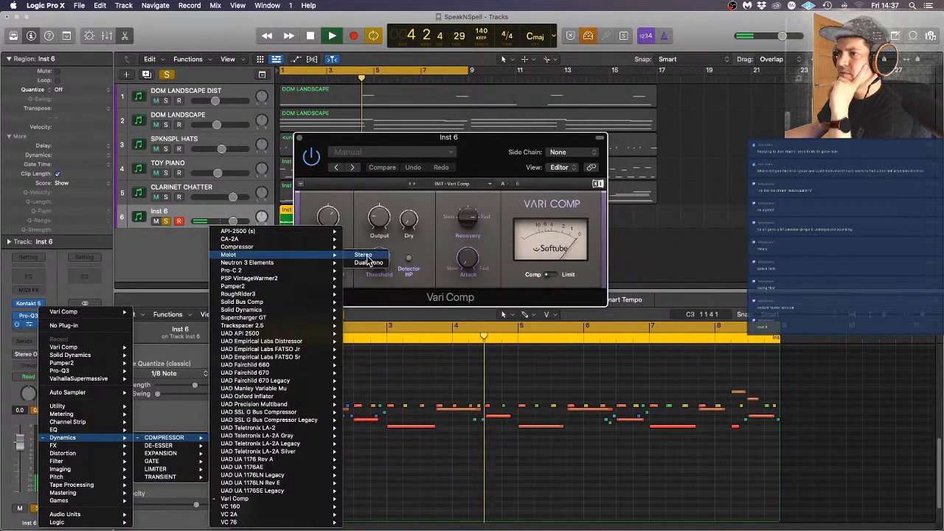
pyautogui.click(360, 254)
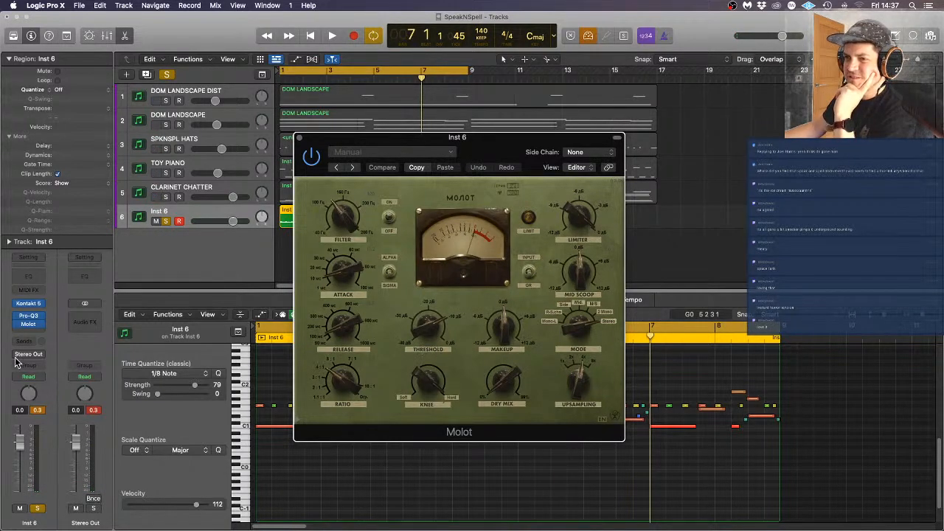
pyautogui.click(44, 334)
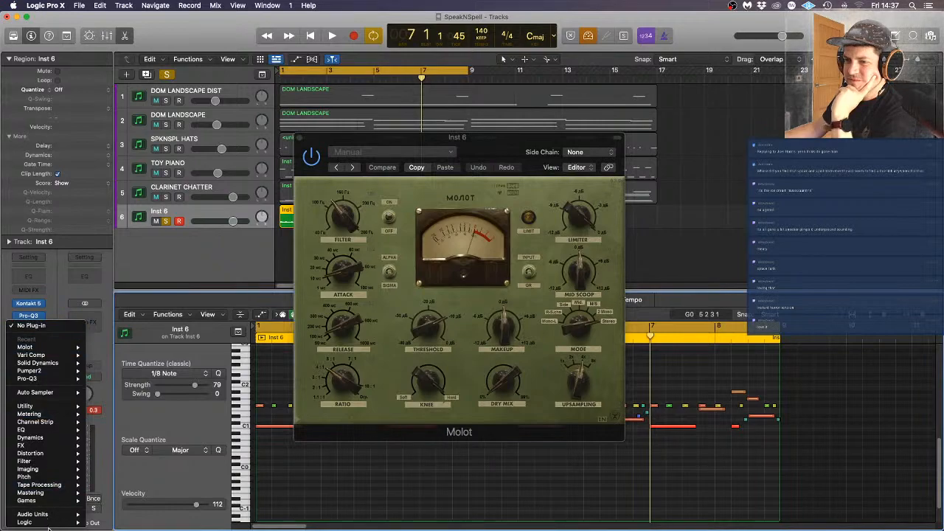
pyautogui.moveTo(50, 516)
pyautogui.moveTo(148, 492)
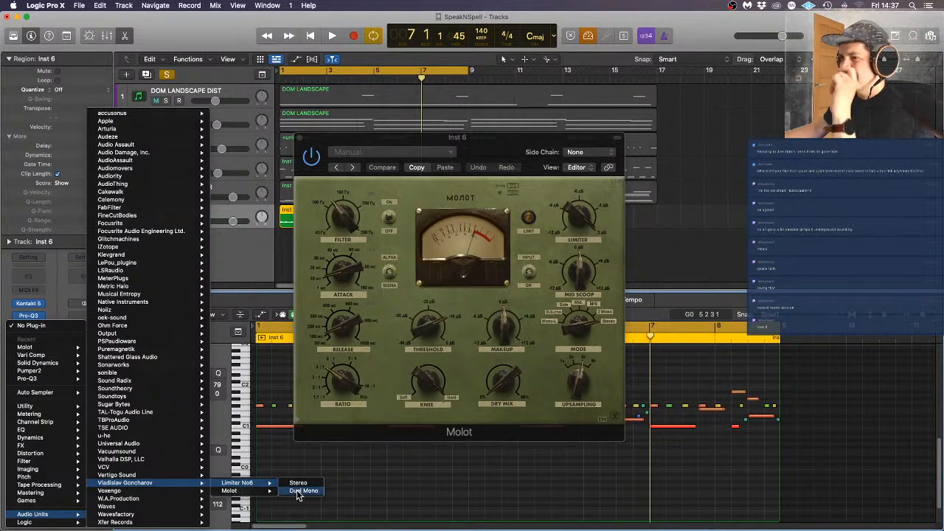
pyautogui.click(421, 506)
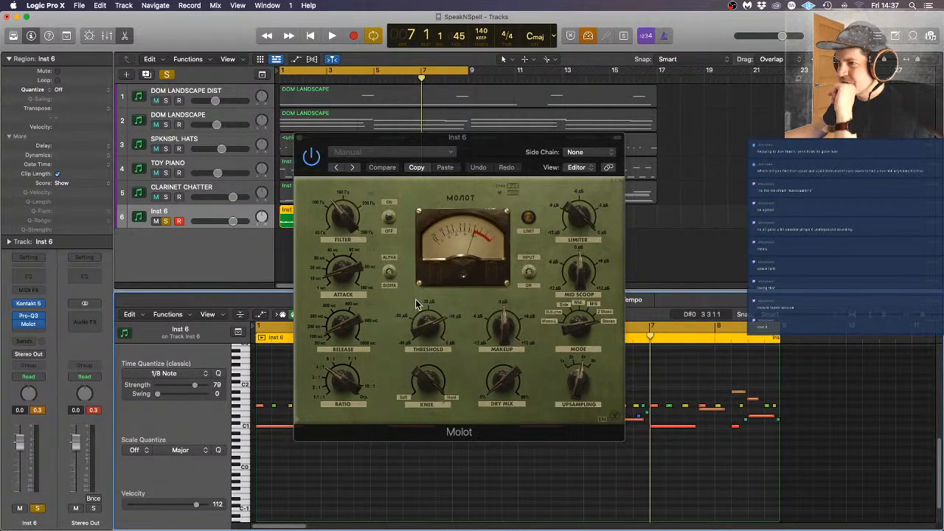
# Adjust the release amount on the Molot compressor
pyautogui.moveTo(343, 322); pyautogui.dragTo(345, 369)
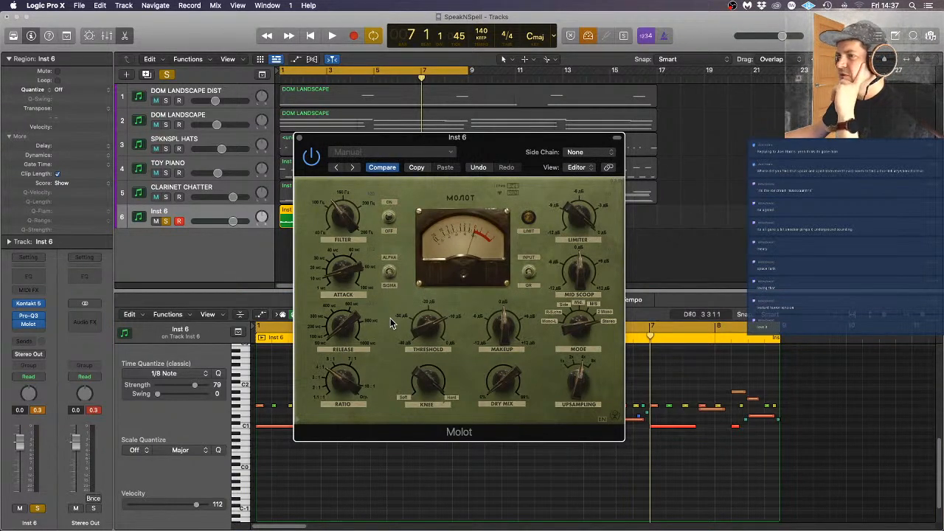
# Try a stereo Limiter No6 after Molot on the Inst 6 channel and remove it again
pyautogui.click(38, 337)
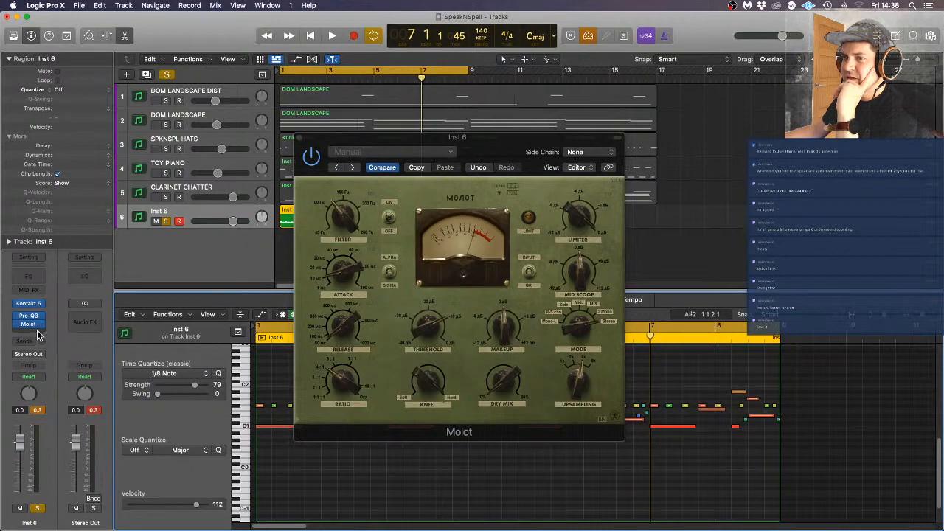
pyautogui.click(38, 337)
pyautogui.moveTo(38, 514)
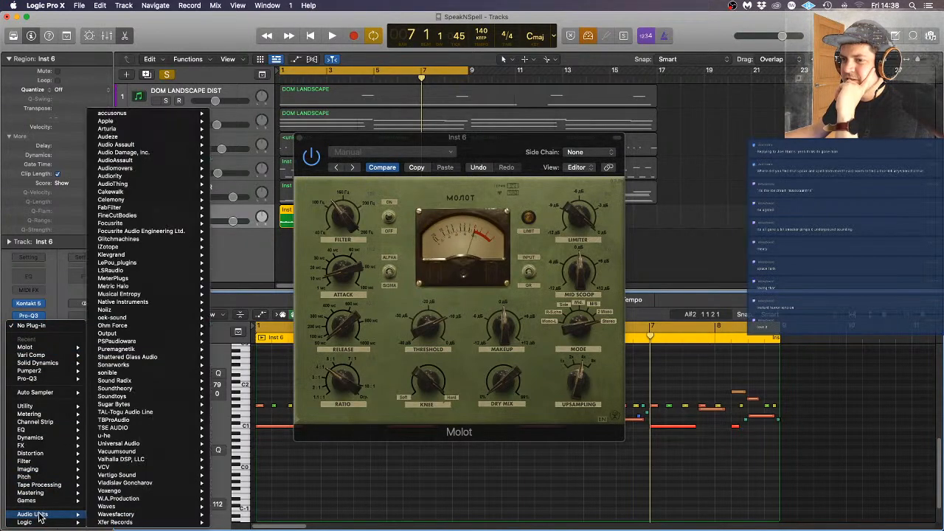
pyautogui.moveTo(167, 485)
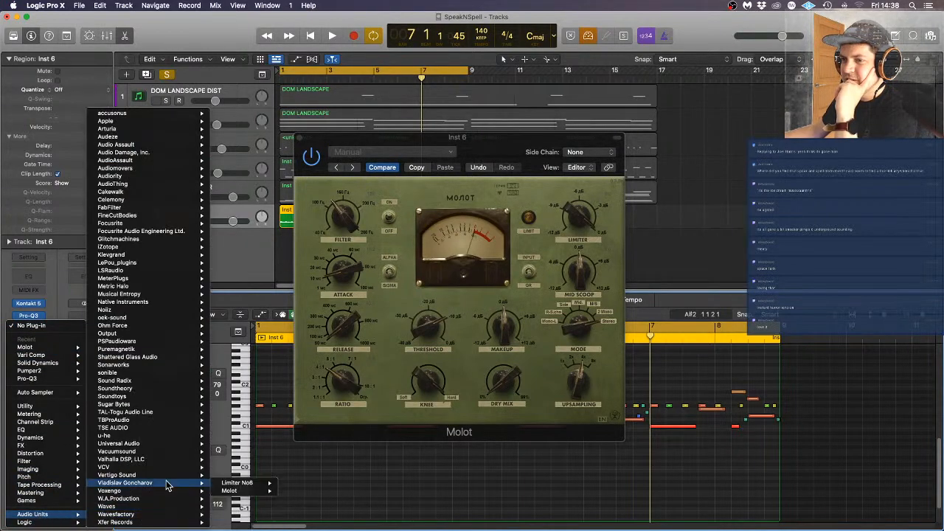
pyautogui.click(299, 485)
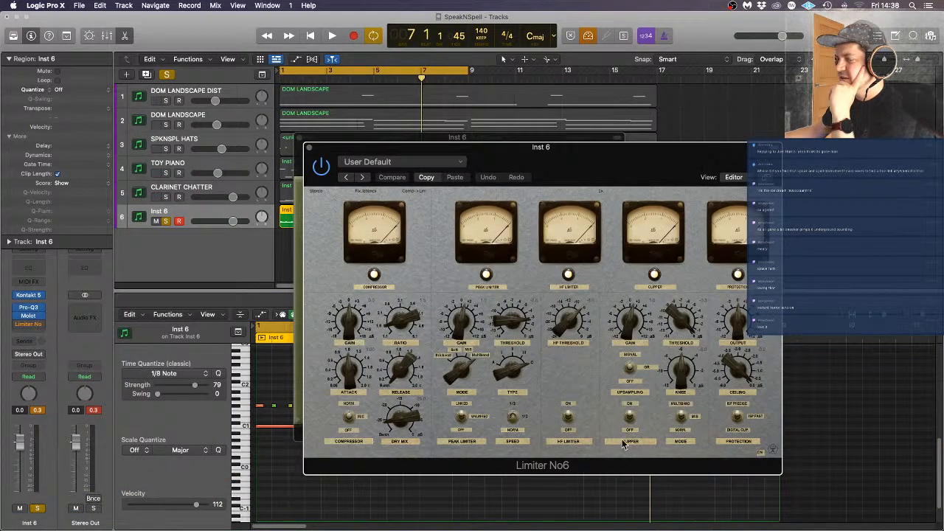
pyautogui.click(310, 152)
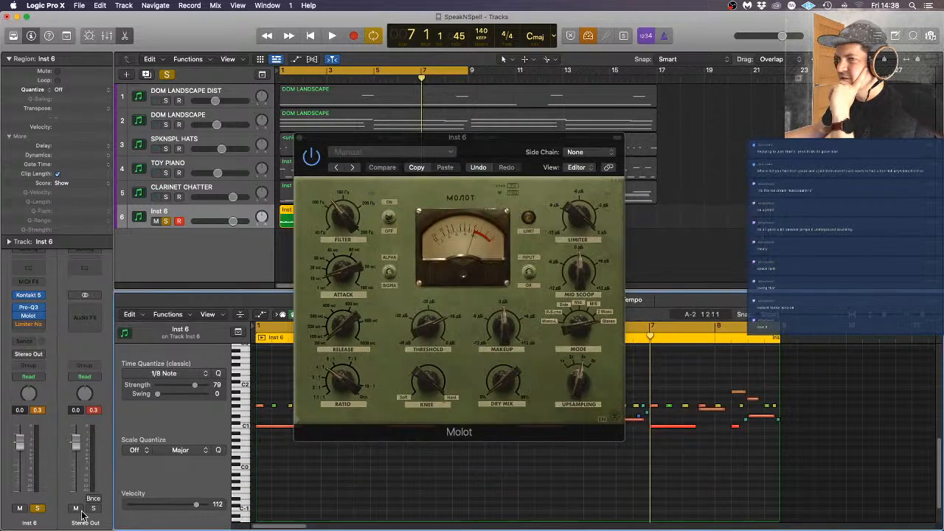
pyautogui.click(42, 329)
pyautogui.click(78, 386)
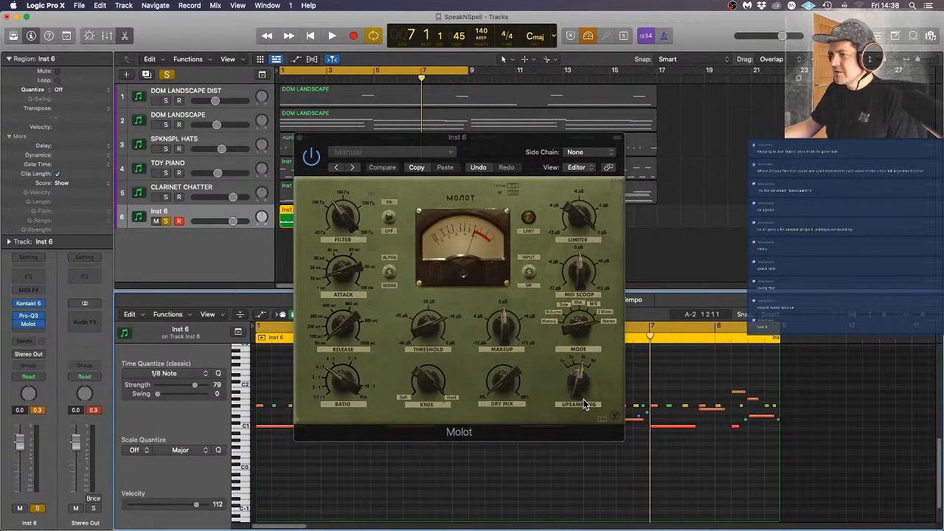
# Play the loop and adjust Molot's threshold to about -20 dB, with a medium knee and changed attack and mid scoop
pyautogui.press('space')
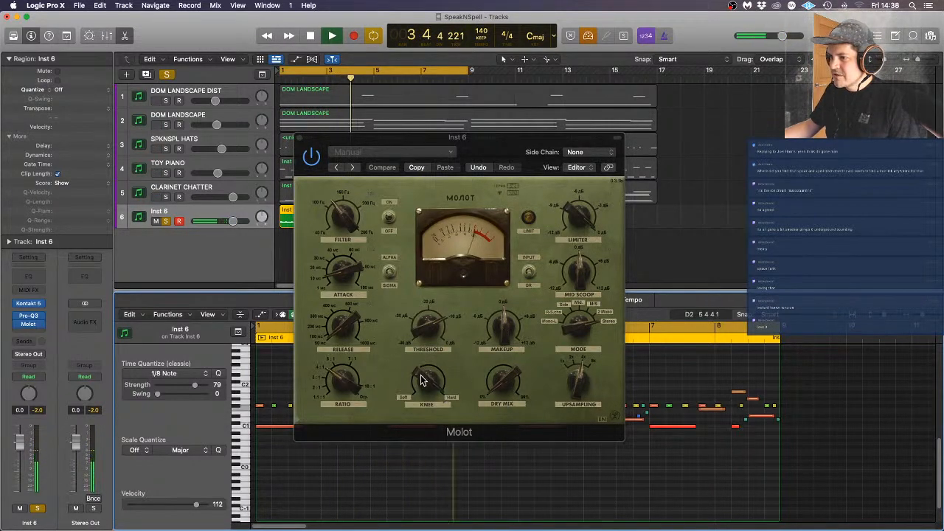
pyautogui.moveTo(422, 382); pyautogui.dragTo(424, 421)
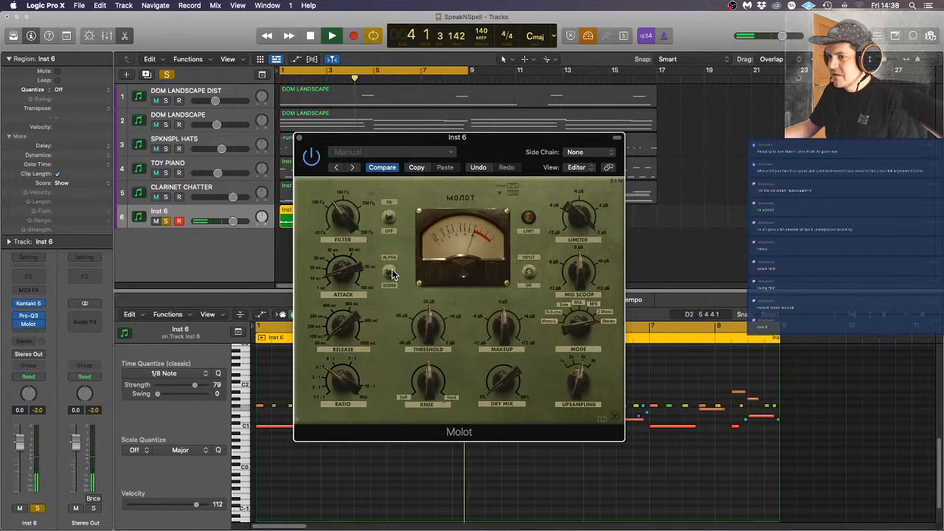
pyautogui.moveTo(348, 268); pyautogui.dragTo(350, 261)
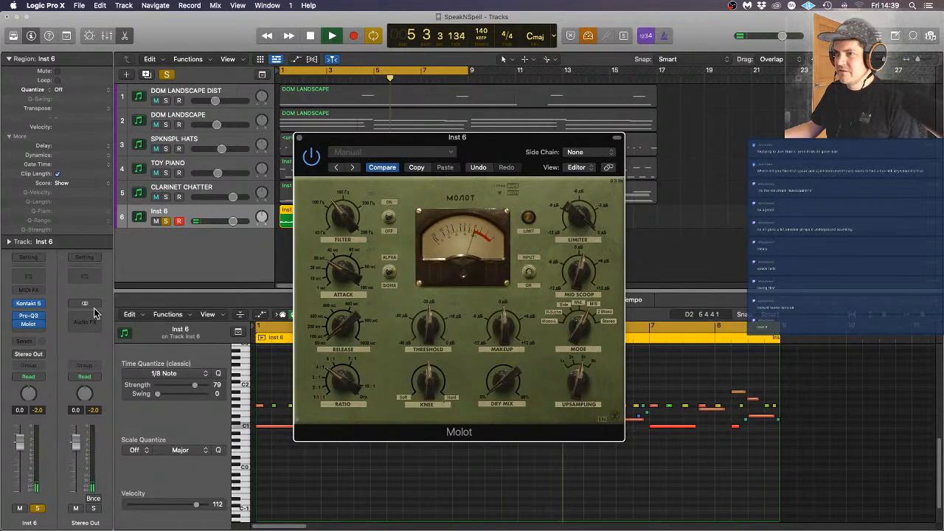
# Insert a stereo Little Plate reverb between Pro-Q3 and Molot on the Inst 6 channel
pyautogui.moveTo(30, 325); pyautogui.dragTo(33, 334)
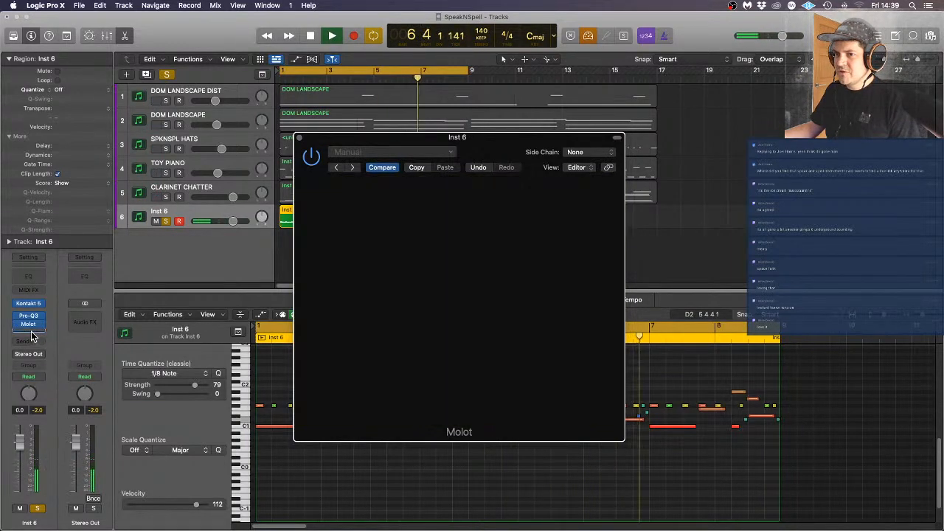
pyautogui.click(35, 317)
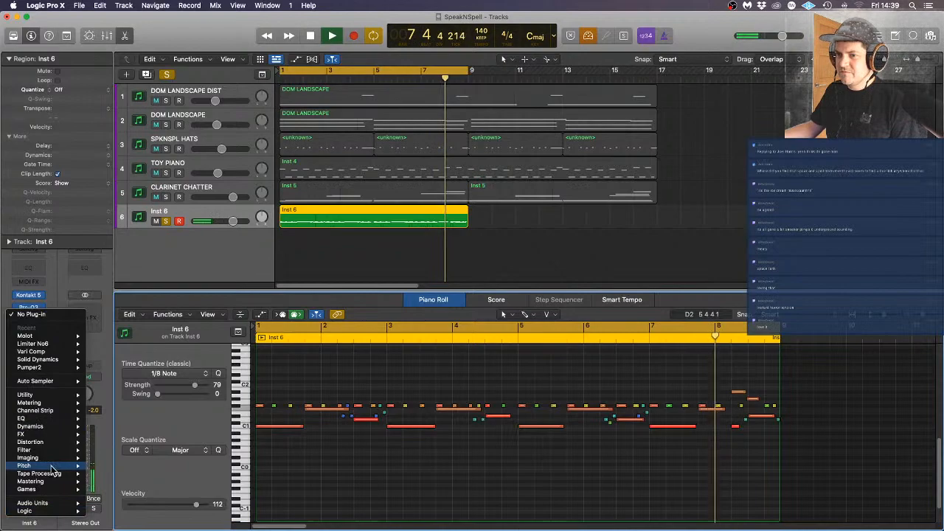
pyautogui.moveTo(50, 437)
pyautogui.moveTo(107, 459)
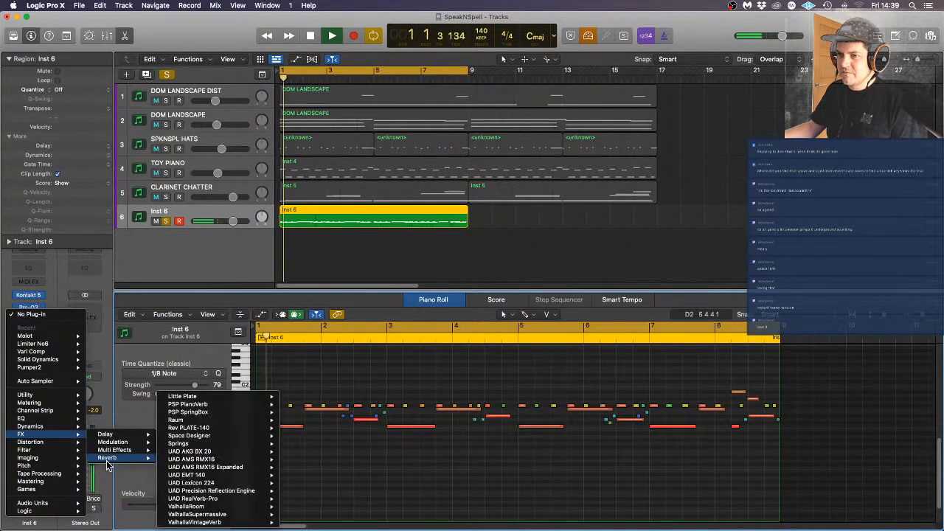
pyautogui.moveTo(184, 476)
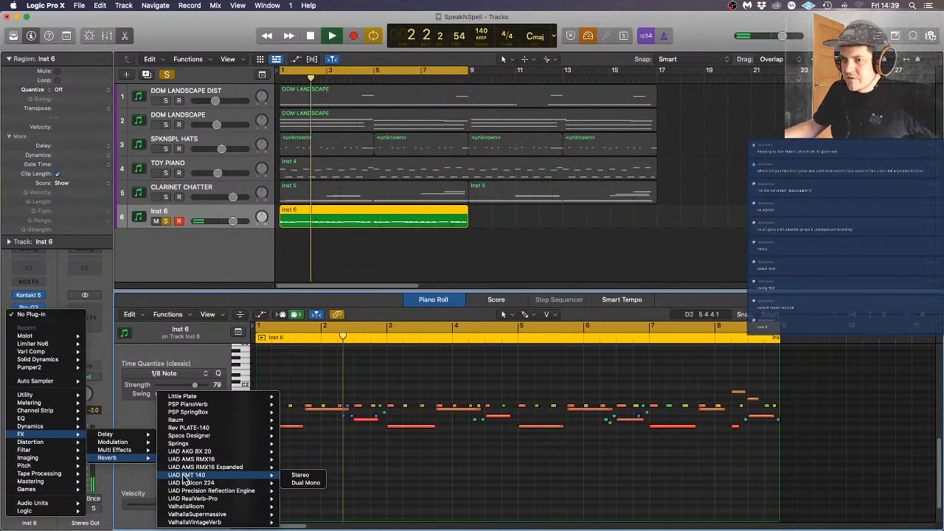
pyautogui.moveTo(194, 507)
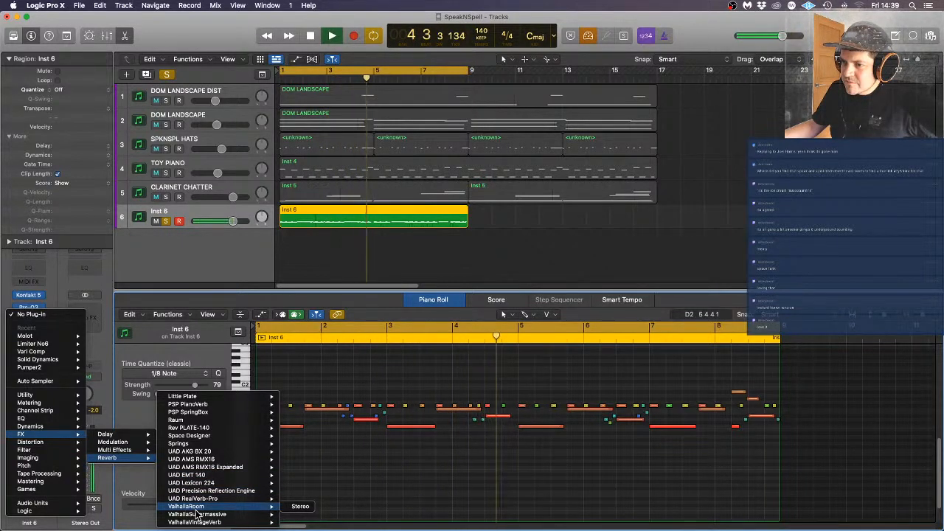
pyautogui.moveTo(218, 397)
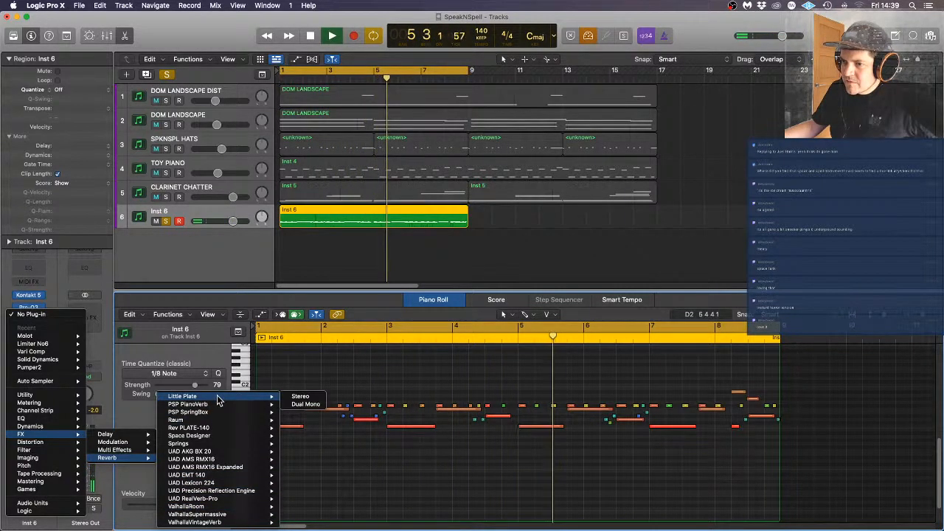
pyautogui.click(303, 396)
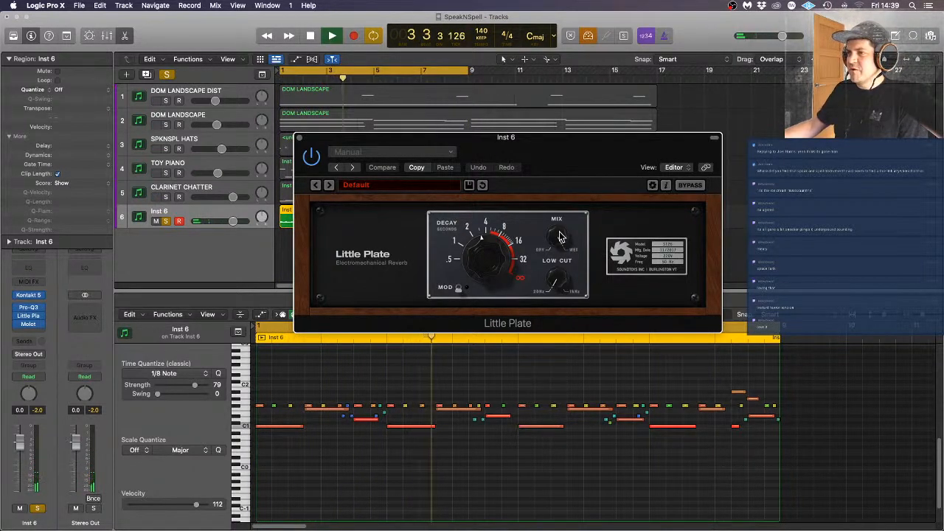
# Reduce the Little Plate mix, raise its low cut and shorten the decay to about 1 second
pyautogui.moveTo(559, 236); pyautogui.dragTo(569, 304)
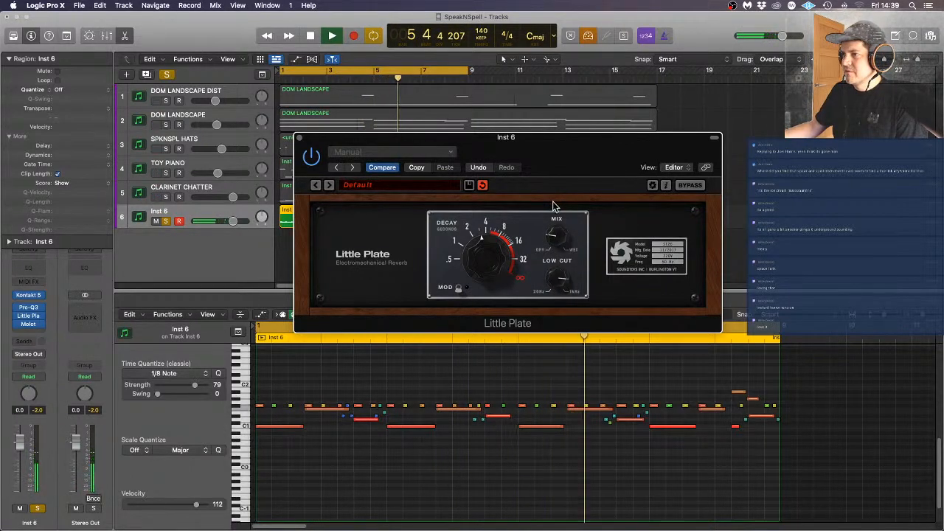
pyautogui.moveTo(495, 257); pyautogui.dragTo(499, 282)
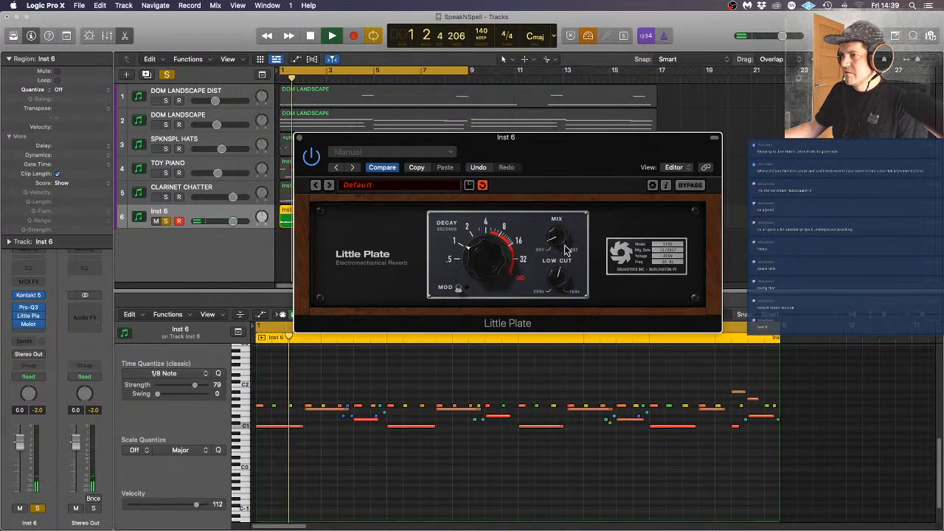
# Select all notes in the row of long hits just under the short hat notes and set their quantize strength to 100
pyautogui.click(414, 357)
pyautogui.press('super+Right')
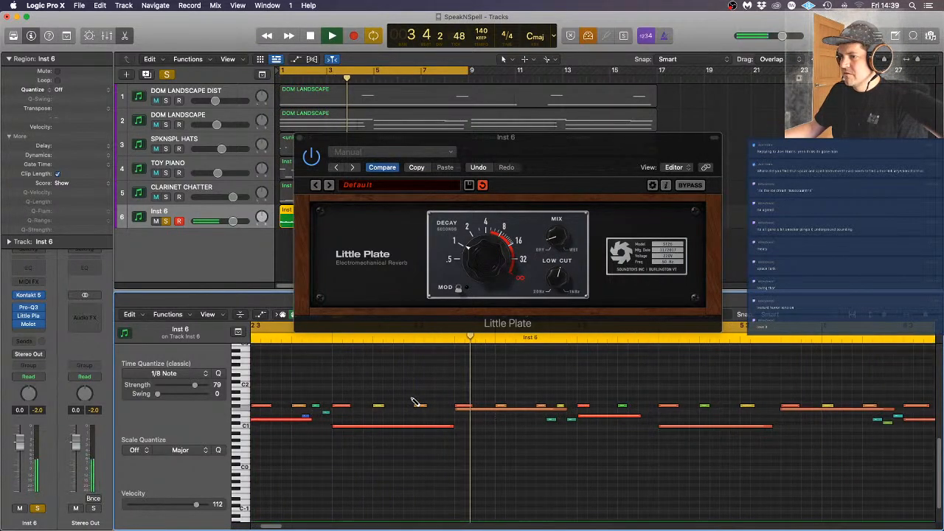
pyautogui.click(242, 412)
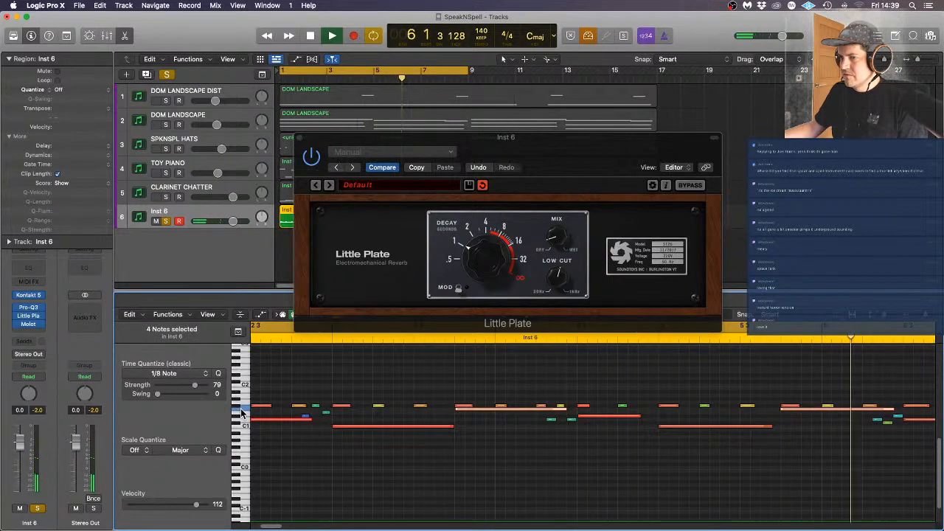
pyautogui.moveTo(194, 385); pyautogui.dragTo(229, 383)
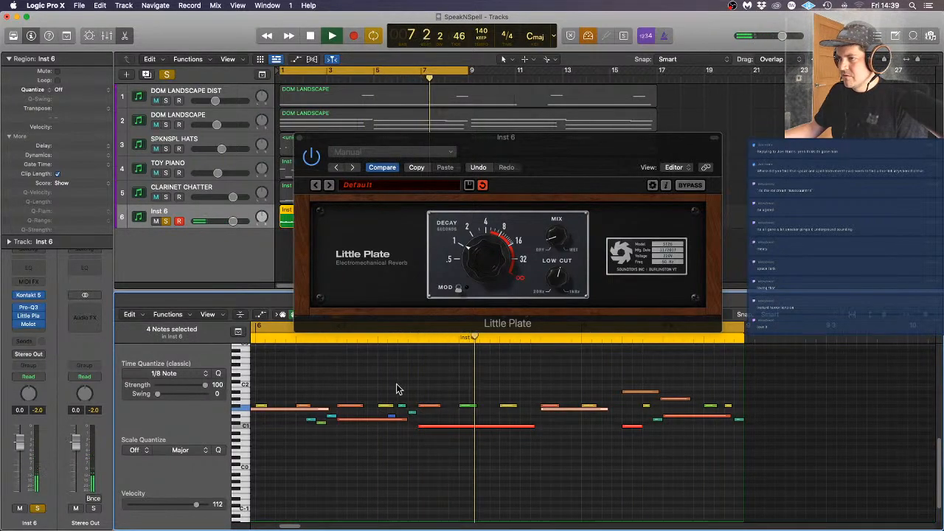
pyautogui.click(428, 366)
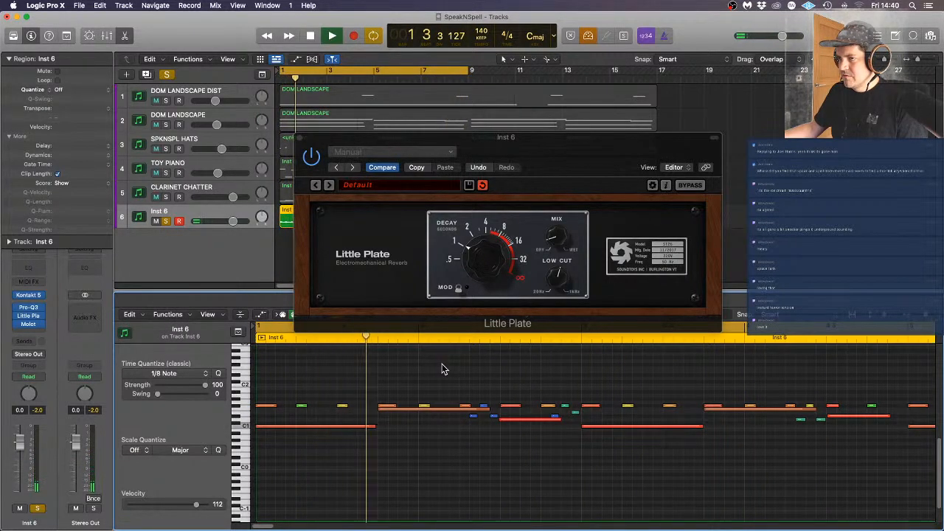
# Lower the velocities of the short notes coinciding with the long hits to values such as 76, 73 and 90, and close Little Plate
pyautogui.click(387, 408)
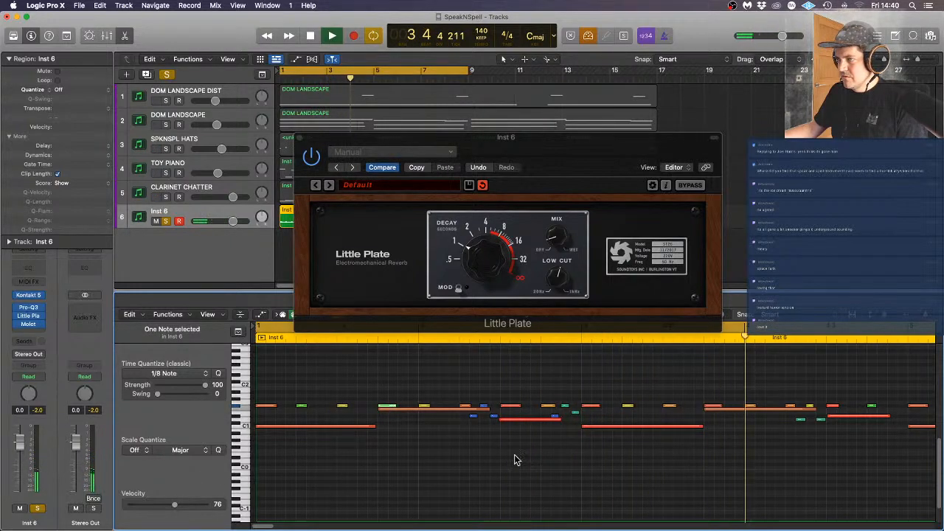
pyautogui.click(713, 406)
pyautogui.moveTo(201, 505); pyautogui.dragTo(183, 507)
pyautogui.click(387, 408)
pyautogui.click(175, 506)
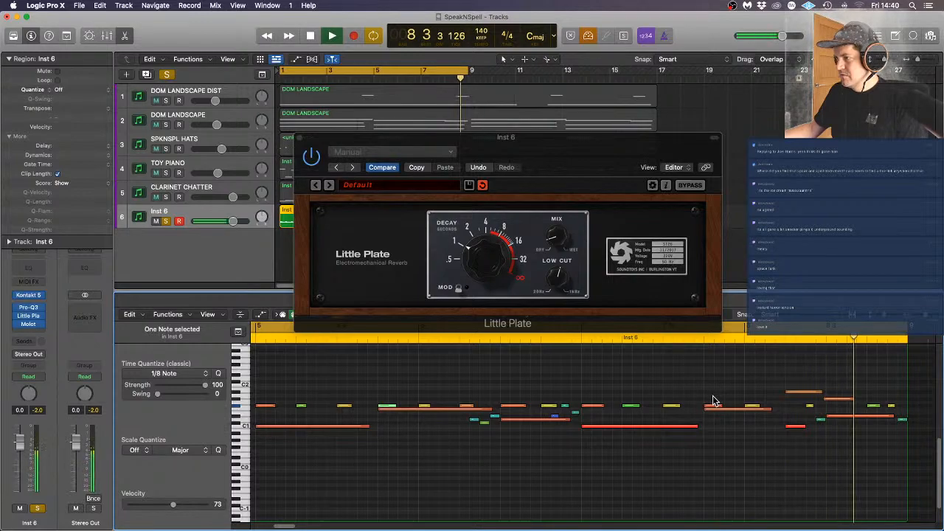
pyautogui.click(509, 420)
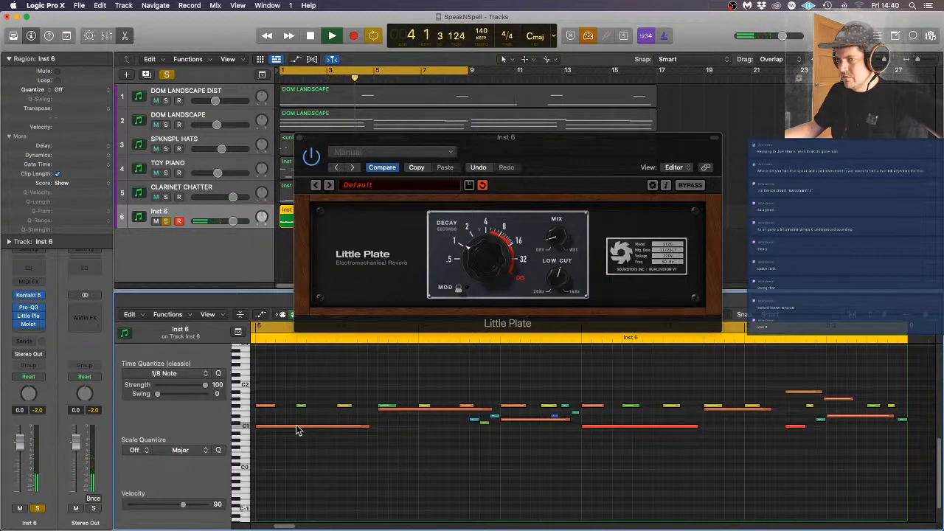
pyautogui.click(300, 138)
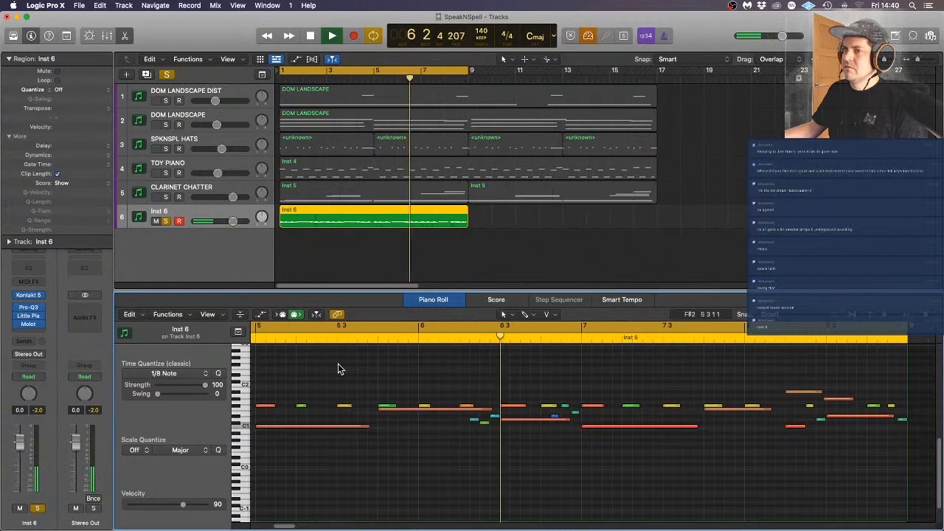
# Rename the Inst 6 track as TAPE DRUMS
pyautogui.doubleClick(158, 212)
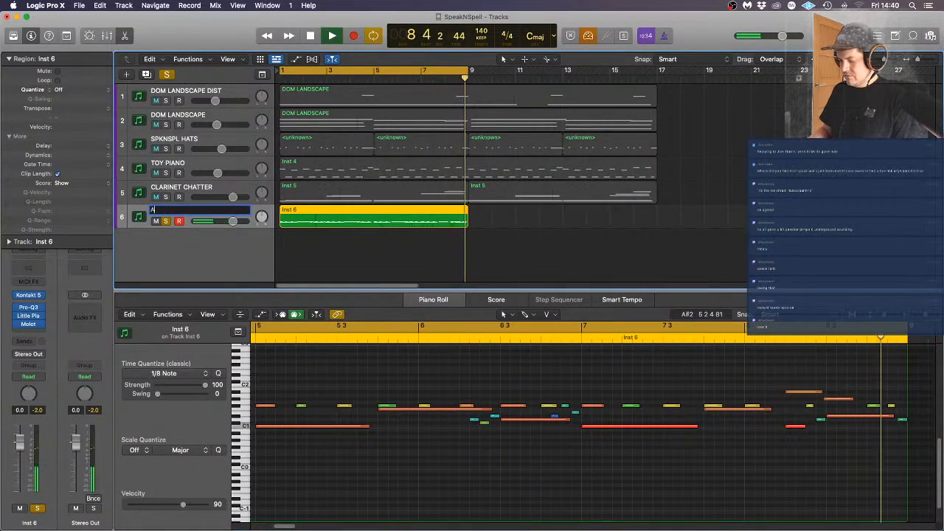
pyautogui.write('A')
pyautogui.write('AP')
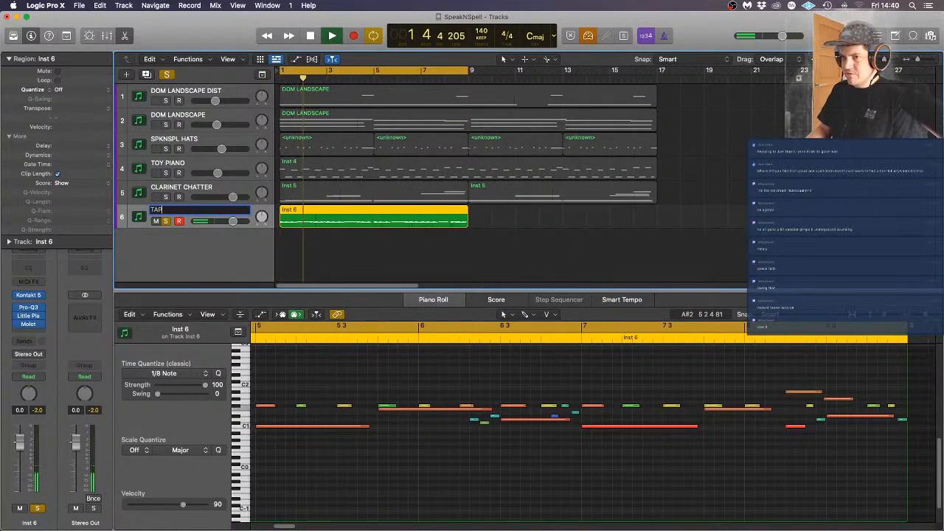
pyautogui.write('E DRUMS')
pyautogui.press('Return')
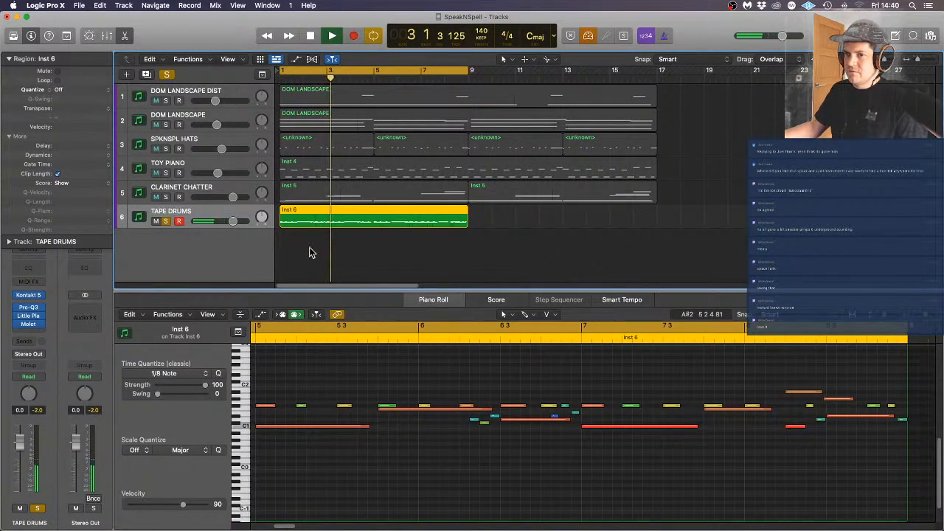
# In the TAPE DRUMS Kontakt volume envelope, lengthen the decay to about 3.0k ms and set the hold just under 100 ms
pyautogui.moveTo(29, 296)
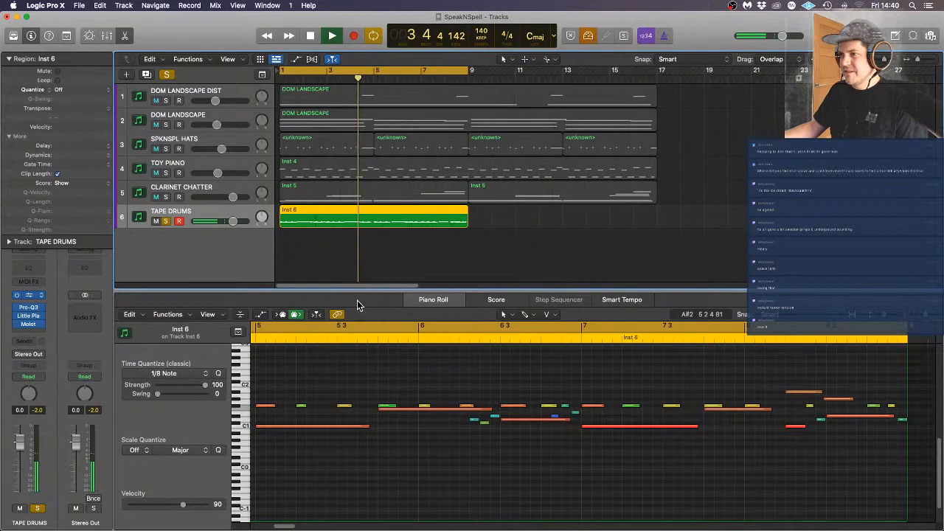
pyautogui.scroll(-5, 668, 476)
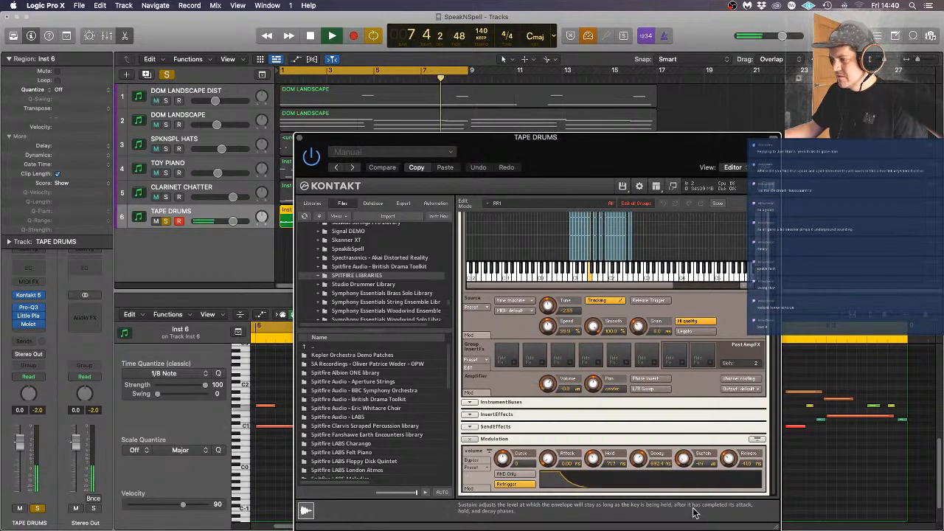
pyautogui.moveTo(640, 459); pyautogui.dragTo(643, 447)
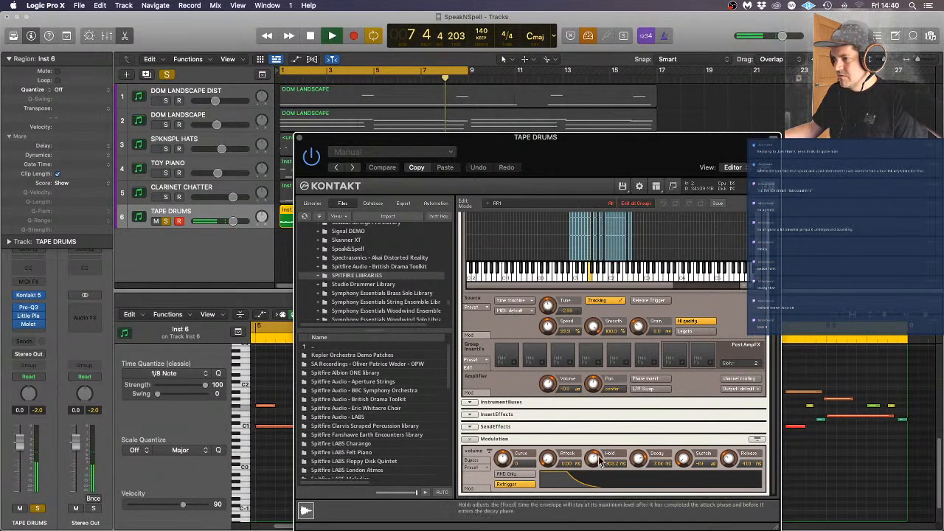
pyautogui.moveTo(592, 461); pyautogui.dragTo(596, 476)
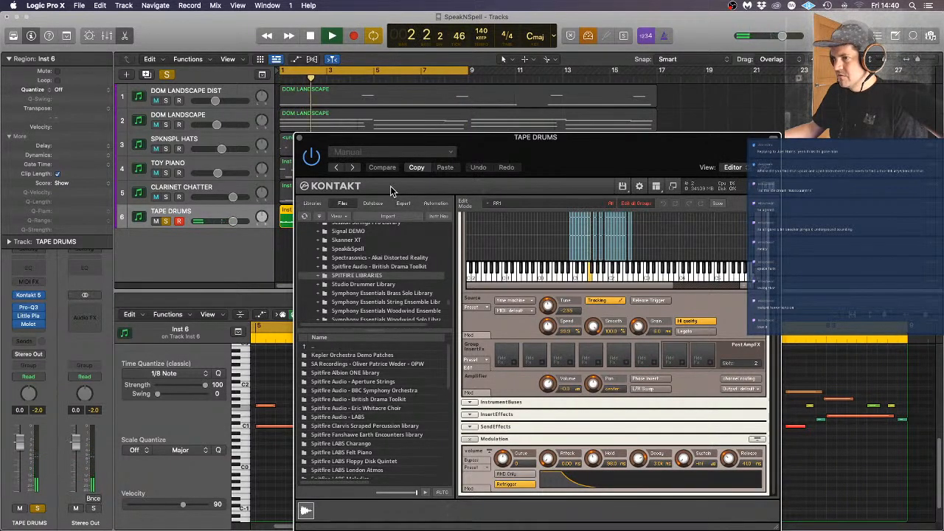
pyautogui.click(299, 138)
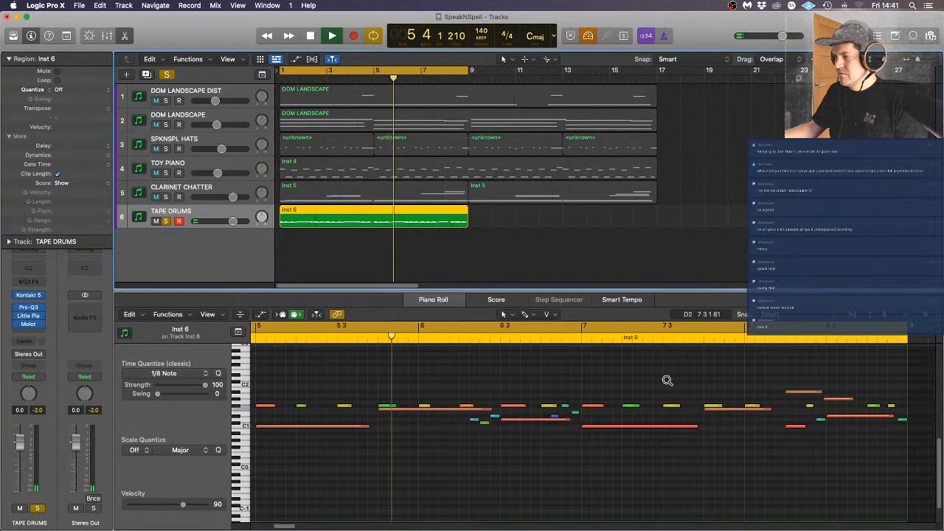
# Unsolo the TAPE DRUMS track, turn off cycling and record arming, and copy its region to start at bar 9
pyautogui.hscroll(-3, 486, 402)
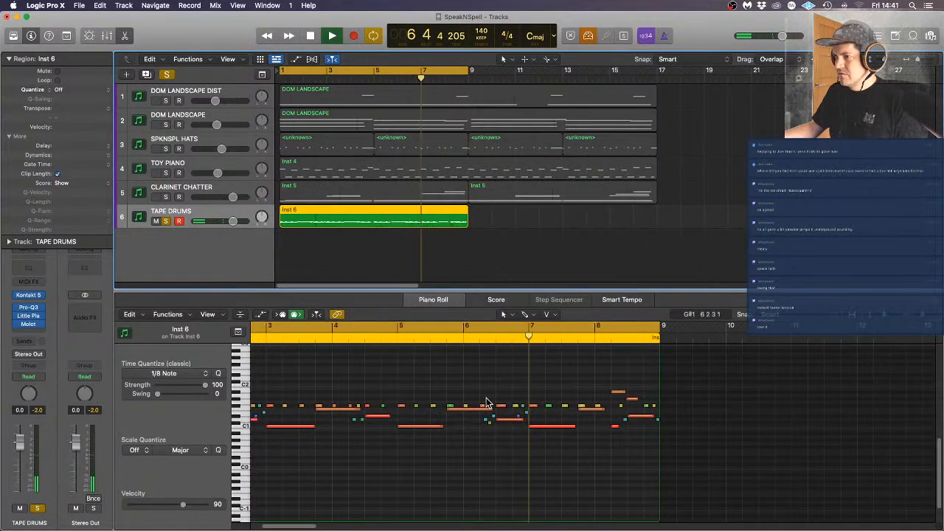
pyautogui.hscroll(-2, 485, 402)
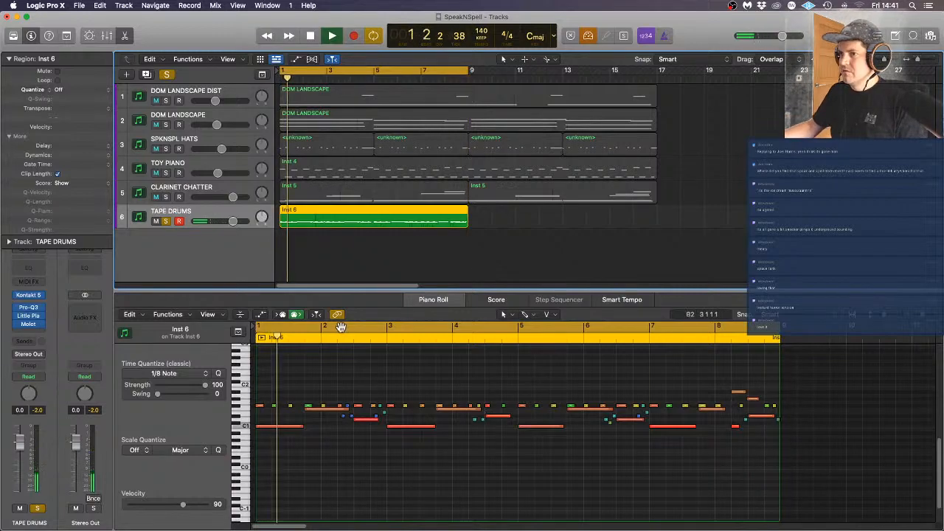
pyautogui.click(166, 221)
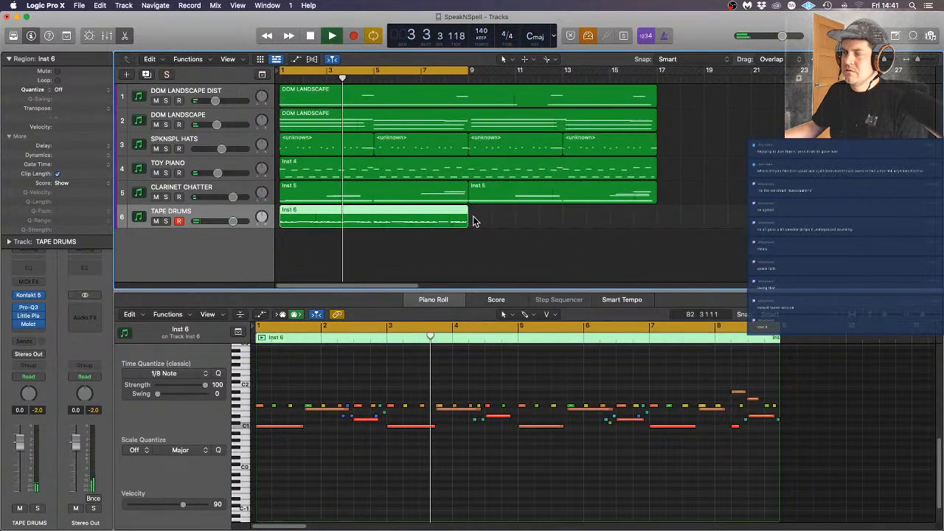
pyautogui.click(524, 252)
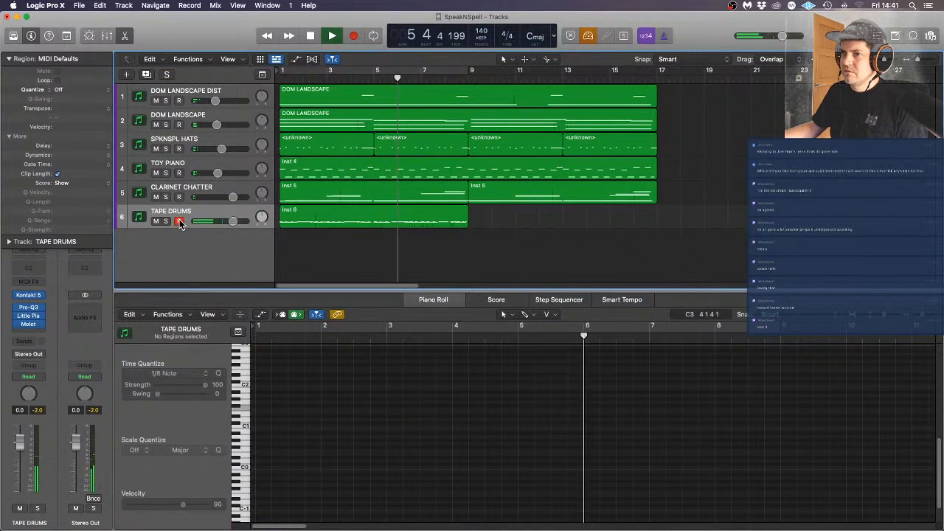
pyautogui.moveTo(353, 223); pyautogui.dragTo(543, 220)
pyautogui.click(557, 251)
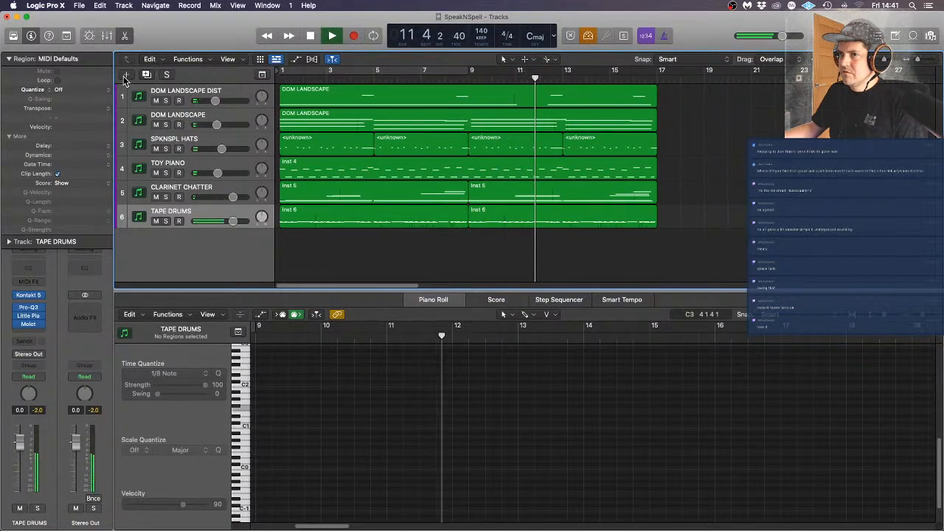
# Create one software instrument track with an empty channel strip and load Spitfire Audio's LABS on it
pyautogui.press('alt+super+n')
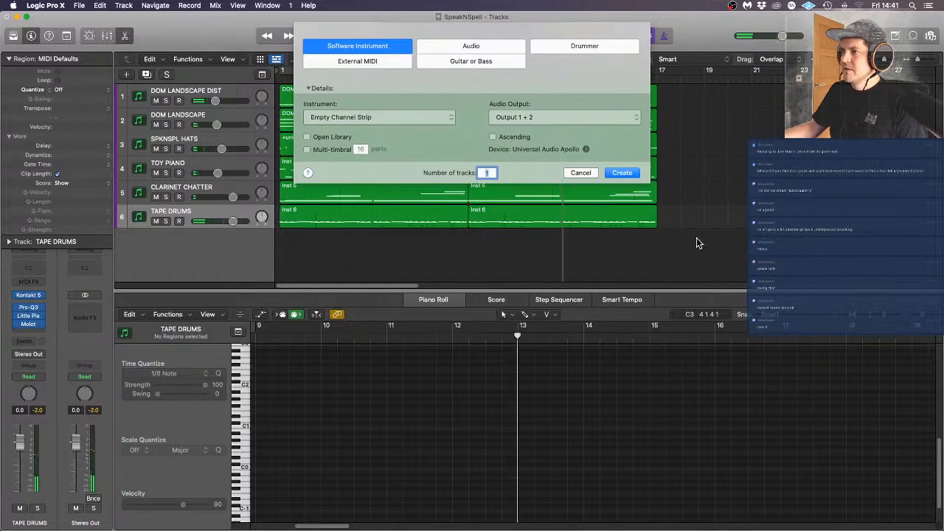
pyautogui.click(622, 172)
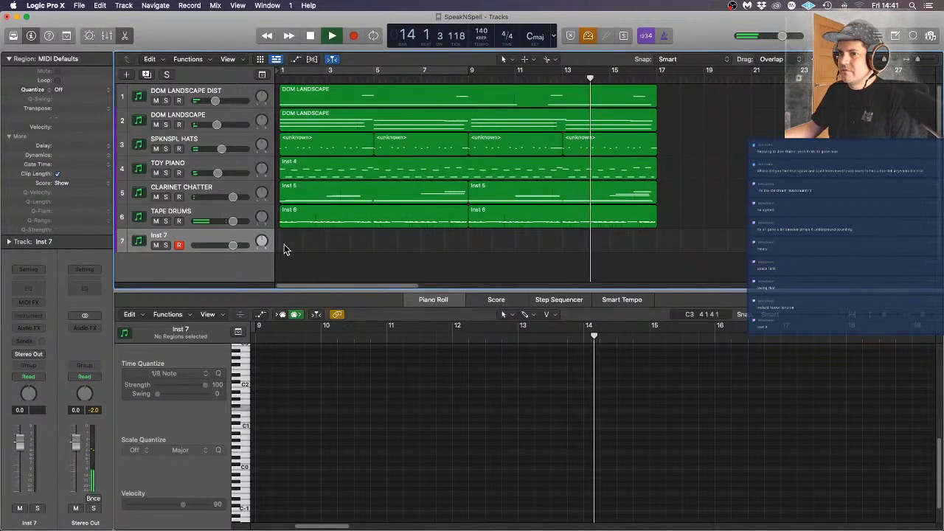
pyautogui.click(37, 315)
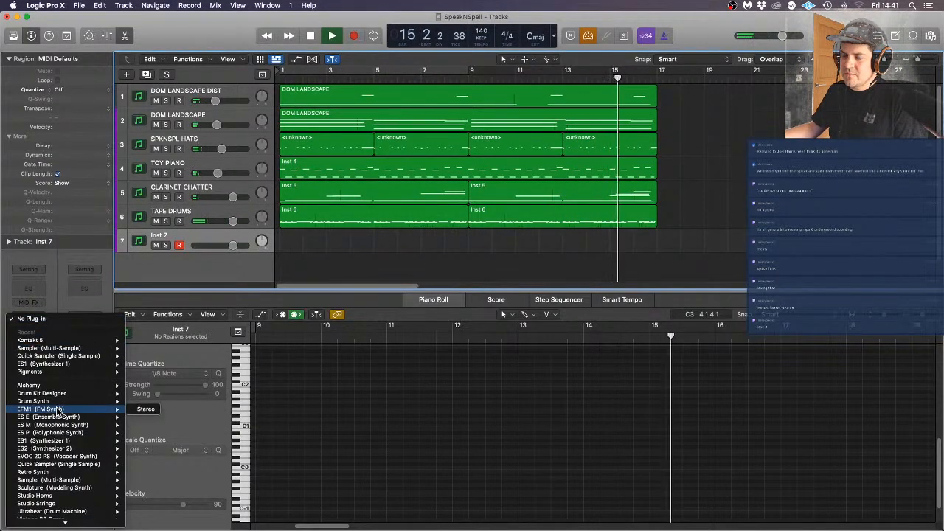
pyautogui.moveTo(82, 528)
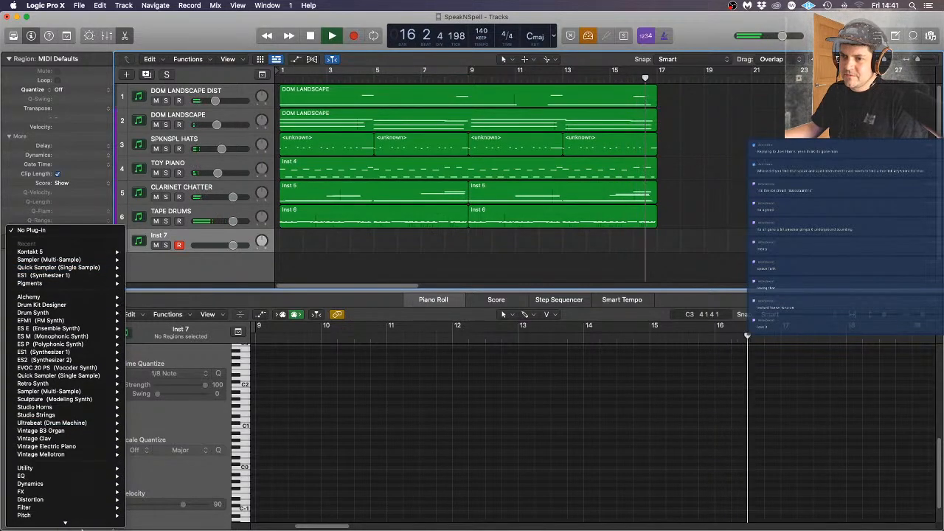
pyautogui.moveTo(74, 506)
pyautogui.moveTo(155, 460)
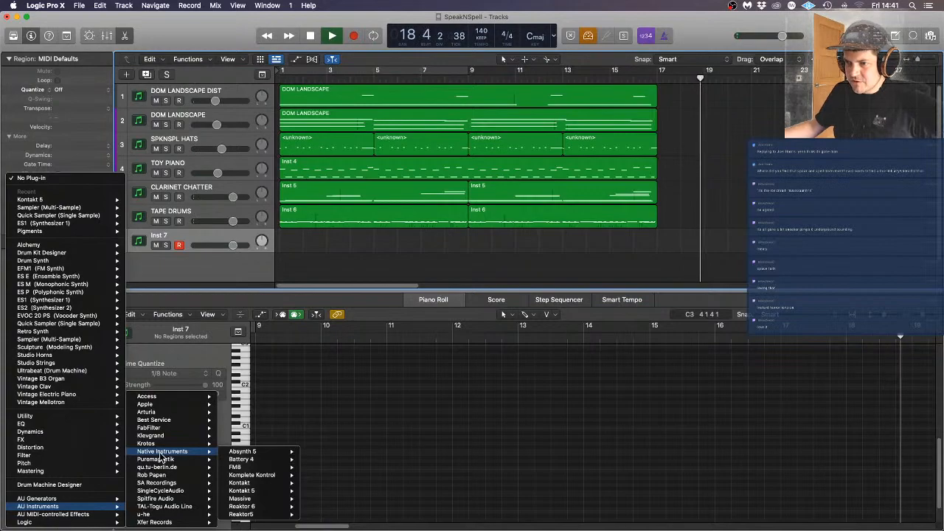
pyautogui.moveTo(170, 492)
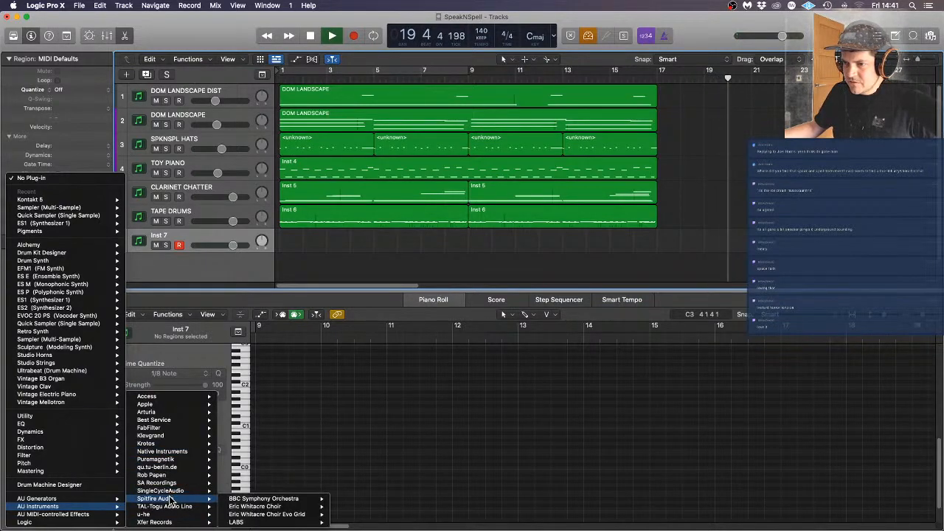
pyautogui.moveTo(243, 522)
pyautogui.click(350, 522)
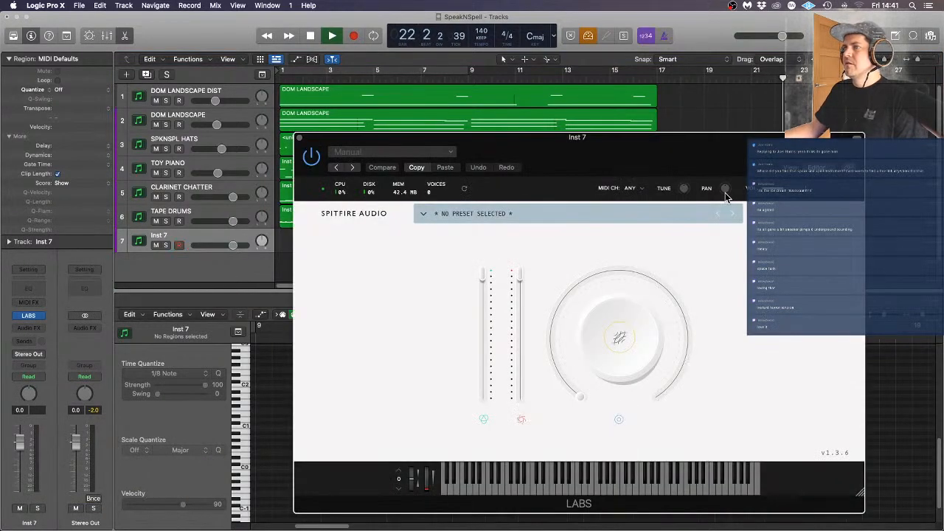
# Load the Drums preset from the Drums category in LABS and close the plug-in
pyautogui.click(527, 217)
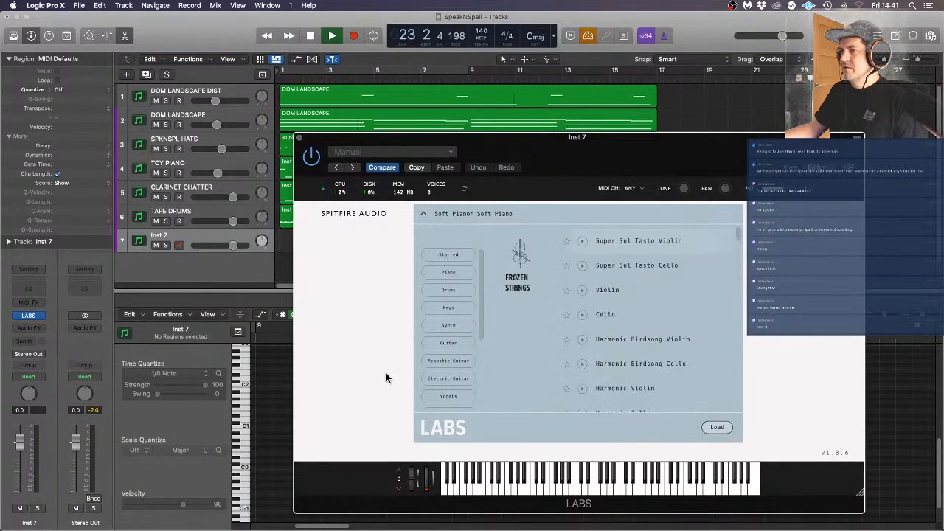
pyautogui.click(453, 291)
pyautogui.click(626, 250)
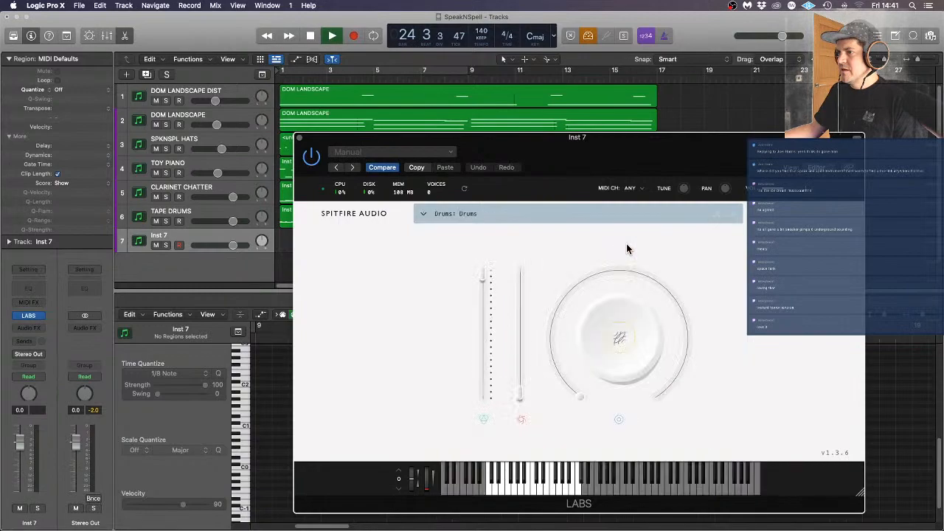
pyautogui.click(300, 139)
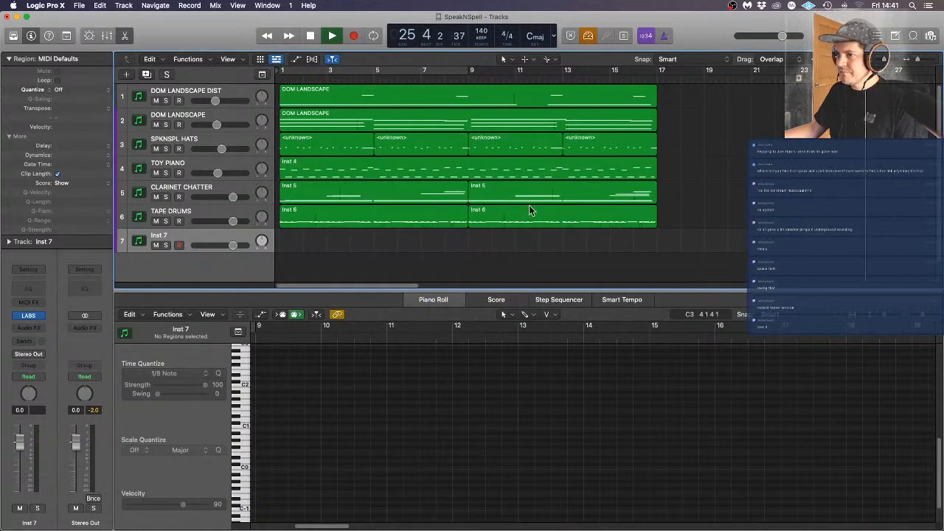
# Move both TAPE DRUMS regions onto the Inst 7 track and, during playback, lower that track's volume to -4.5 dB
pyautogui.press('space')
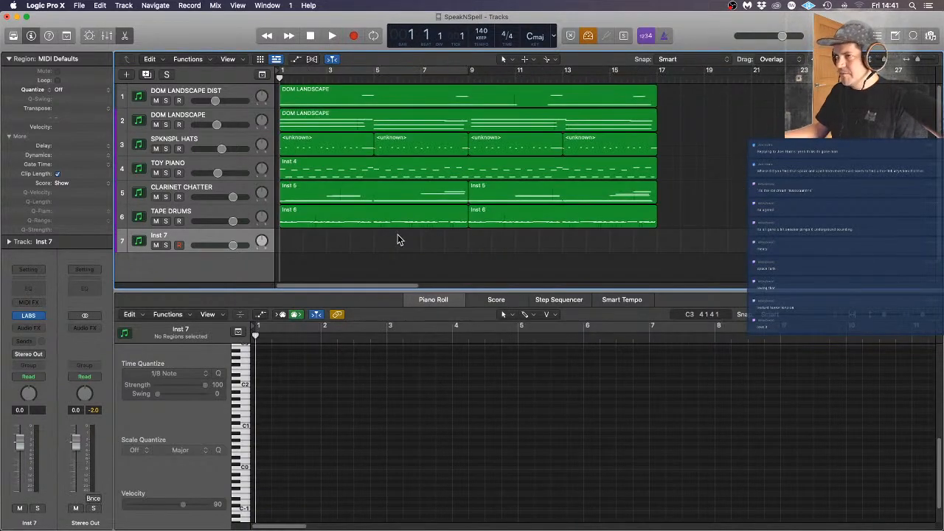
pyautogui.click(442, 221)
pyautogui.keyDown('shift'); pyautogui.click(483, 221); pyautogui.keyUp('shift')
pyautogui.moveTo(428, 220); pyautogui.dragTo(428, 243)
pyautogui.press('space')
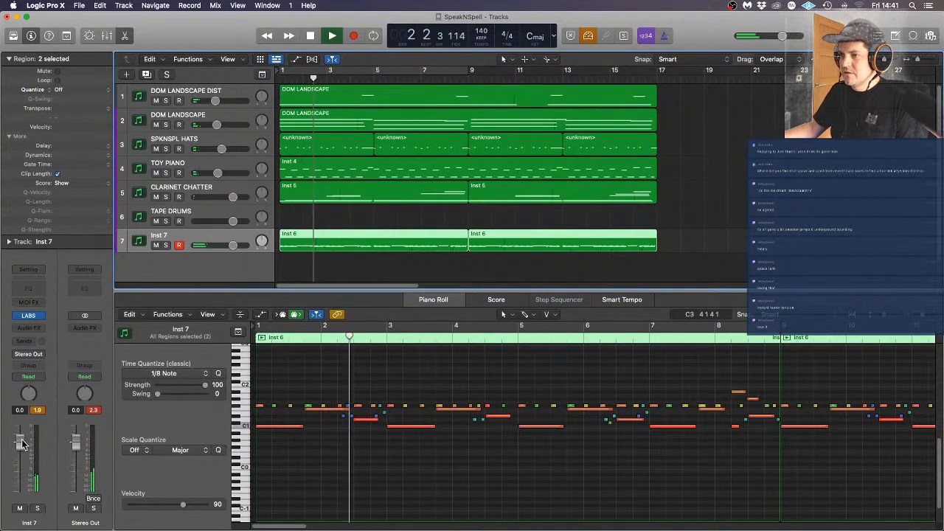
pyautogui.moveTo(20, 444); pyautogui.dragTo(20, 455)
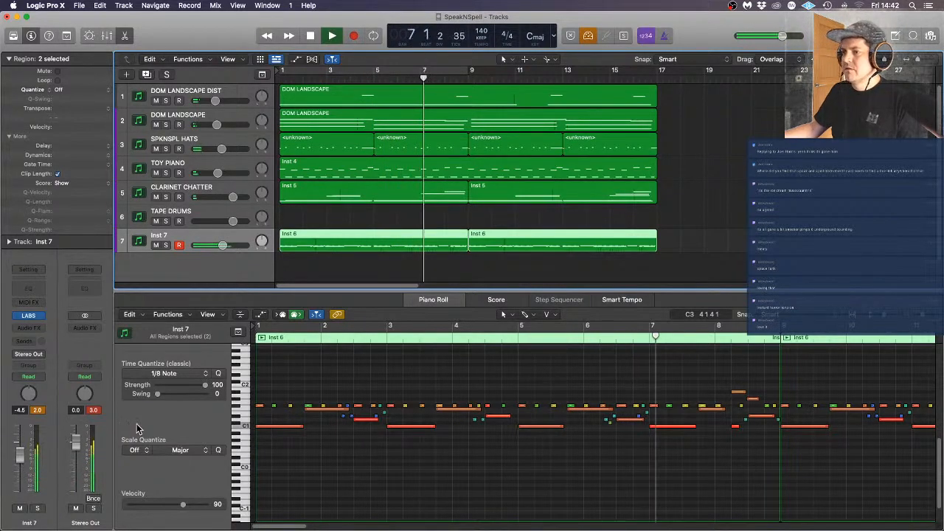
# Copy both Inst 7 regions onto the TAPE DRUMS track at bars 1 and 9
pyautogui.click(402, 439)
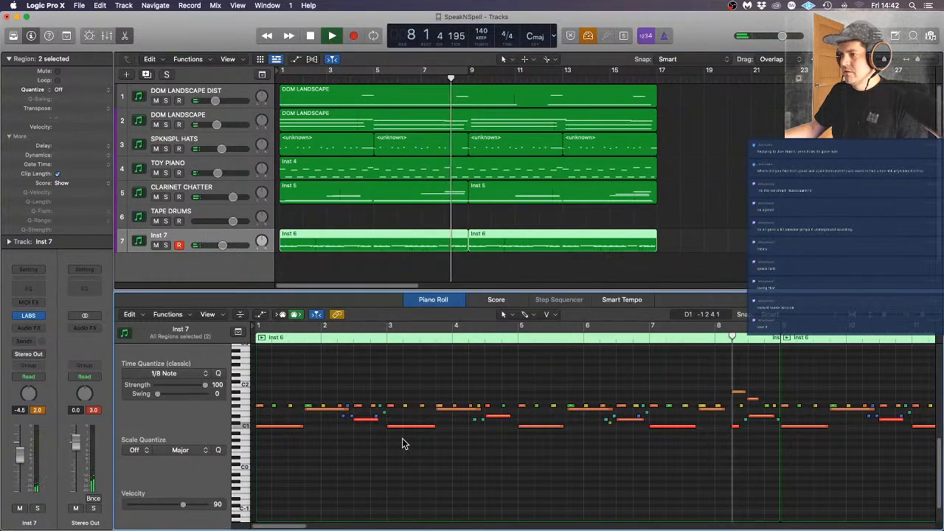
pyautogui.moveTo(420, 234); pyautogui.dragTo(420, 216)
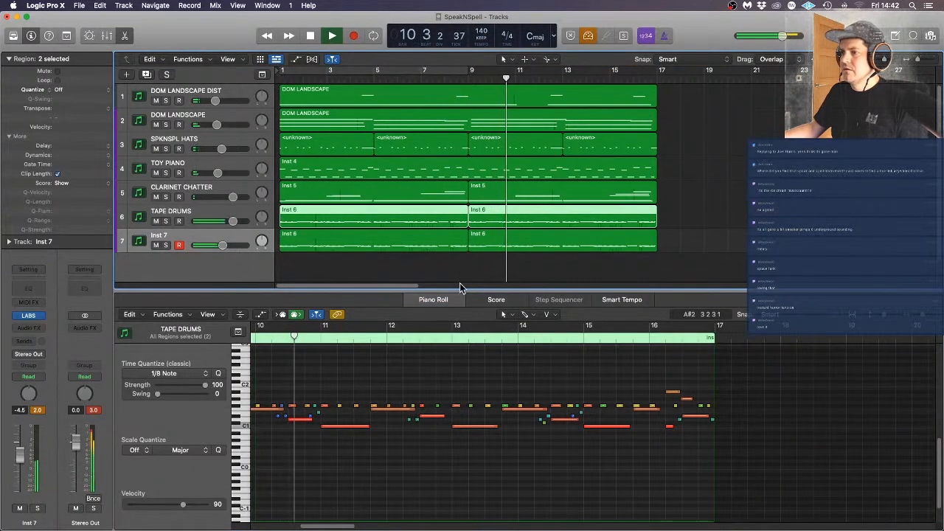
pyautogui.click(458, 257)
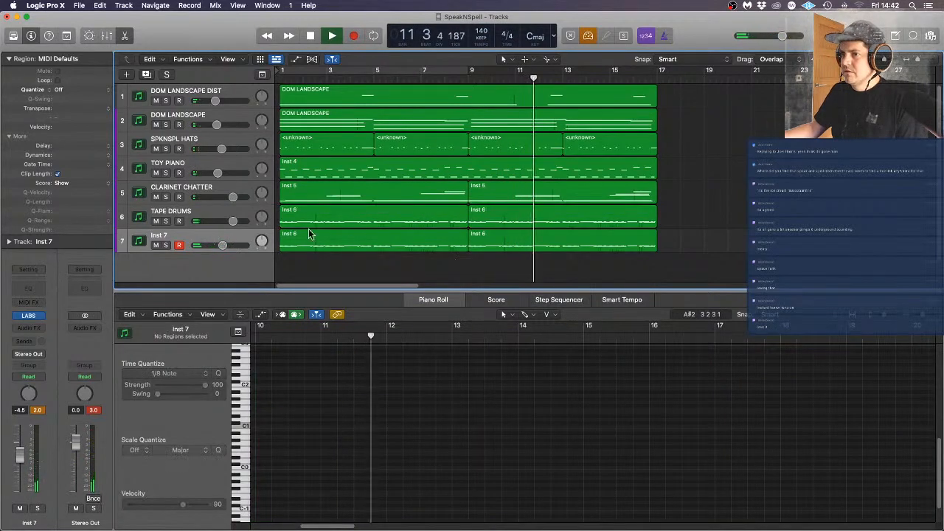
# Lower the Inst 7 track's volume to -5.9 dB, listen to its regions and stop playback
pyautogui.moveTo(220, 246); pyautogui.dragTo(218, 246)
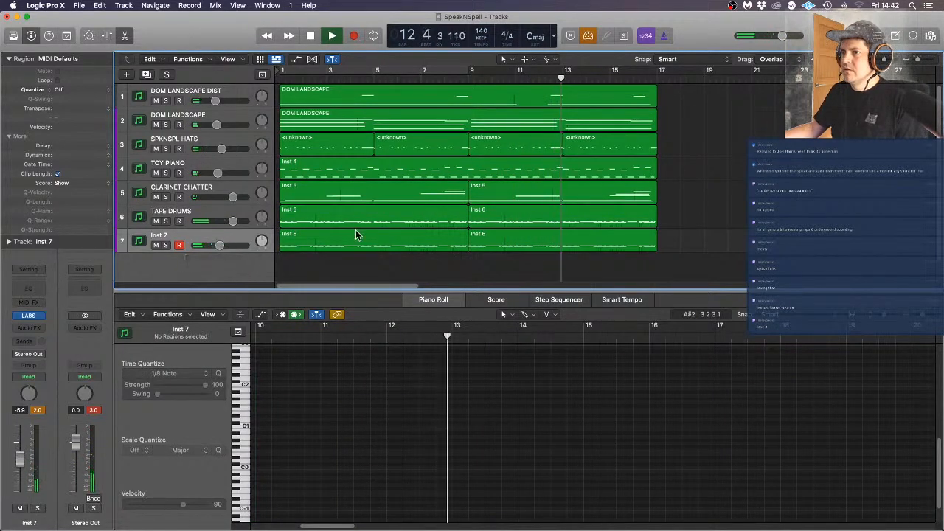
pyautogui.click(247, 233)
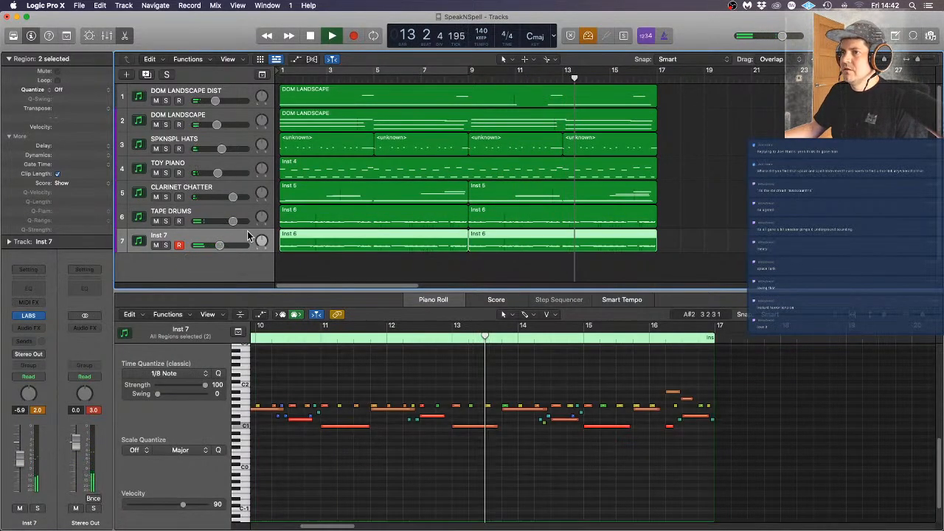
pyautogui.click(423, 382)
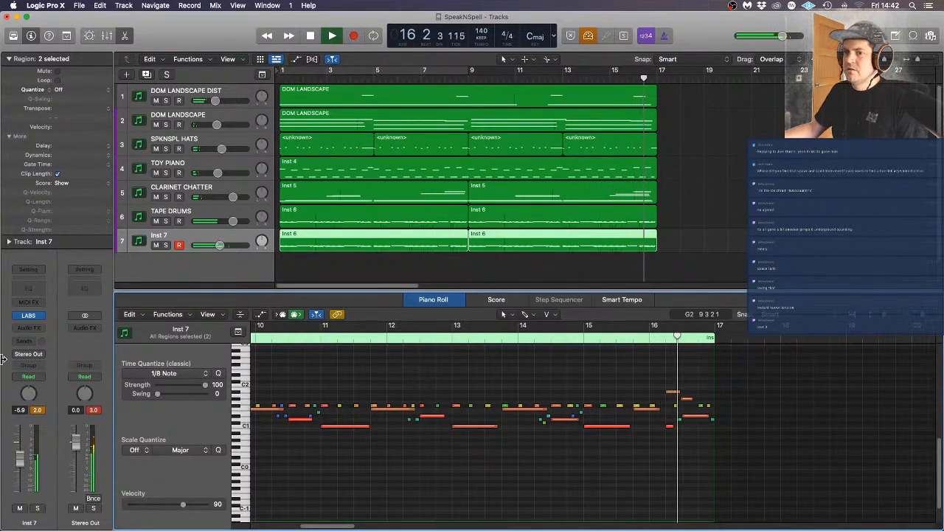
pyautogui.press('space')
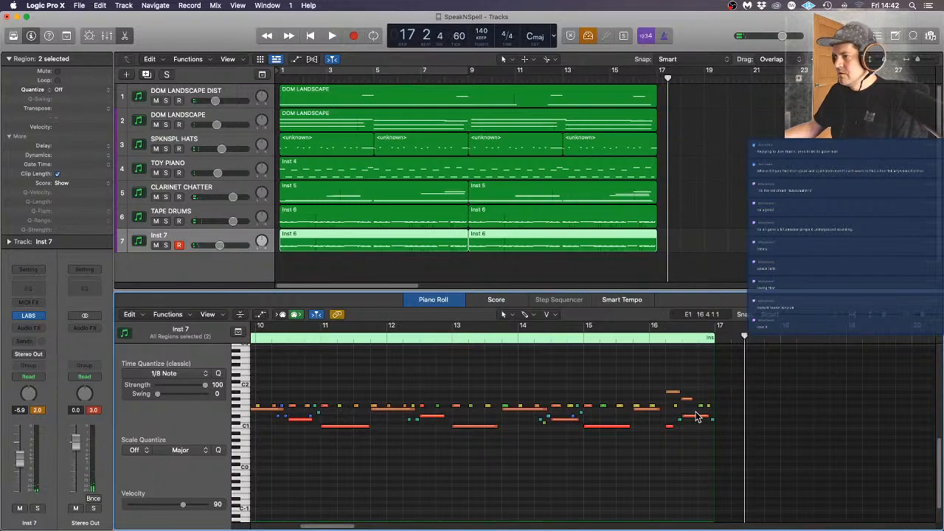
# Adjust the start of the short G#1 note at bar 16 beat 3 in the second TAPE DRUMS region
pyautogui.moveTo(681, 399); pyautogui.dragTo(685, 398)
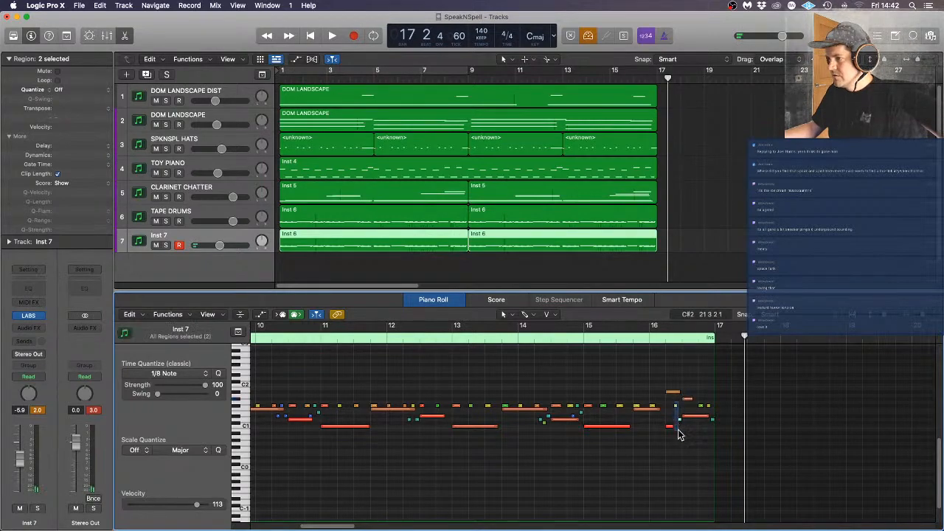
pyautogui.click(609, 214)
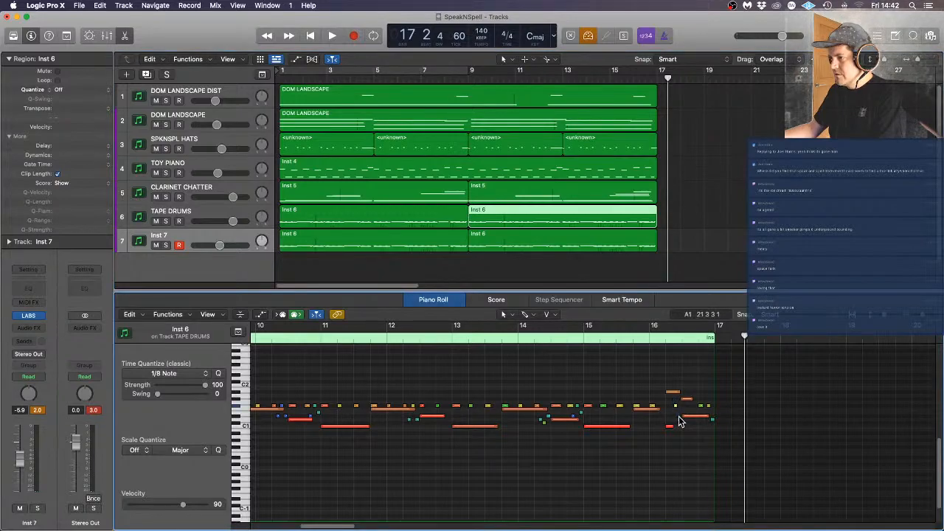
pyautogui.moveTo(681, 398); pyautogui.dragTo(684, 398)
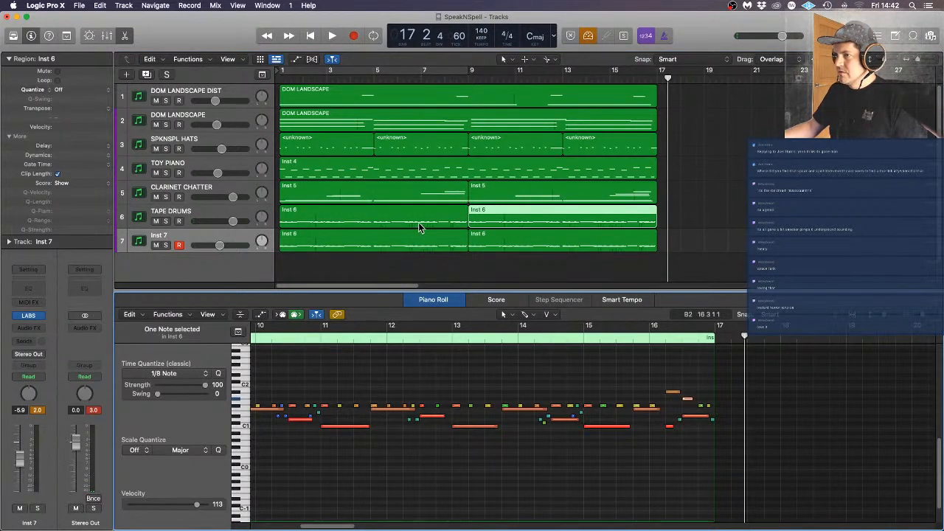
# Play the song from the beginning and set the cycle range from bar 1 to bar 17
pyautogui.press('space')
pyautogui.press('Return')
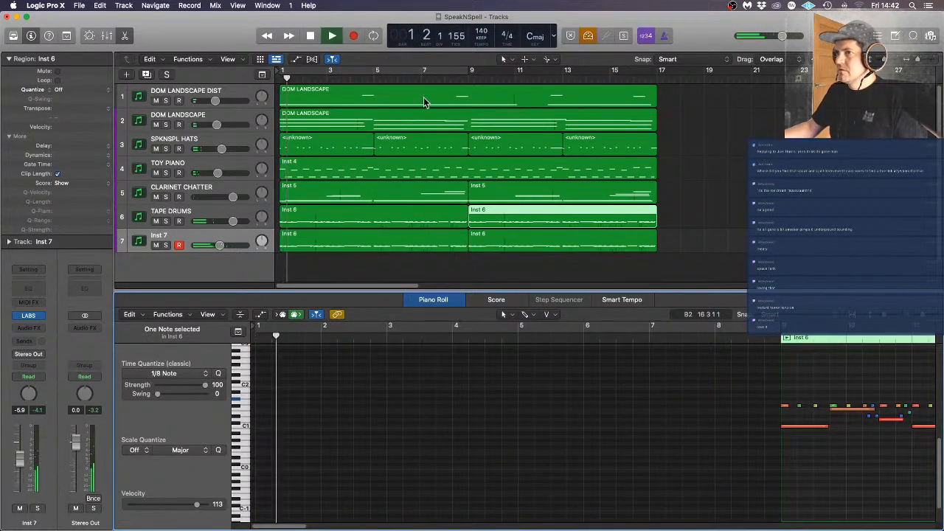
pyautogui.click(434, 72)
pyautogui.moveTo(465, 72); pyautogui.dragTo(655, 80)
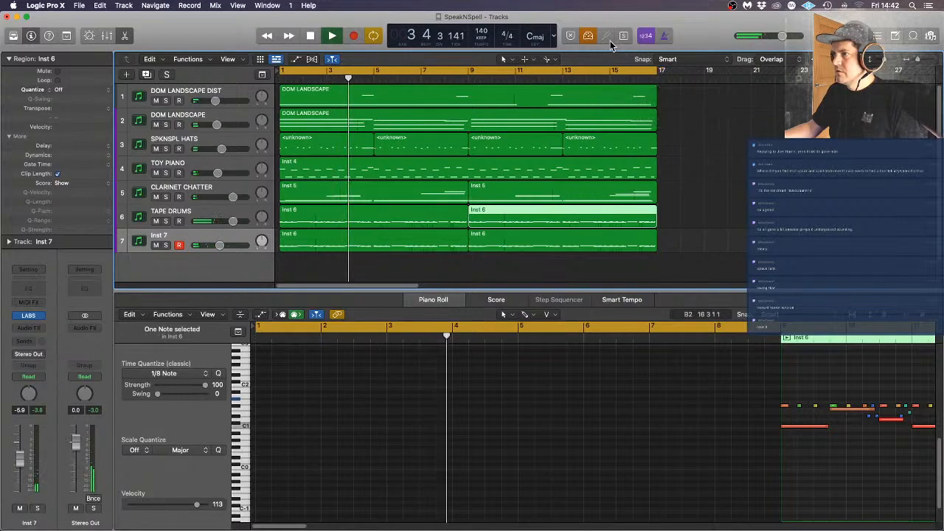
# Adjust the start of the G#1 note at bar 8 beat 3 in the first Inst 7 region
pyautogui.click(459, 218)
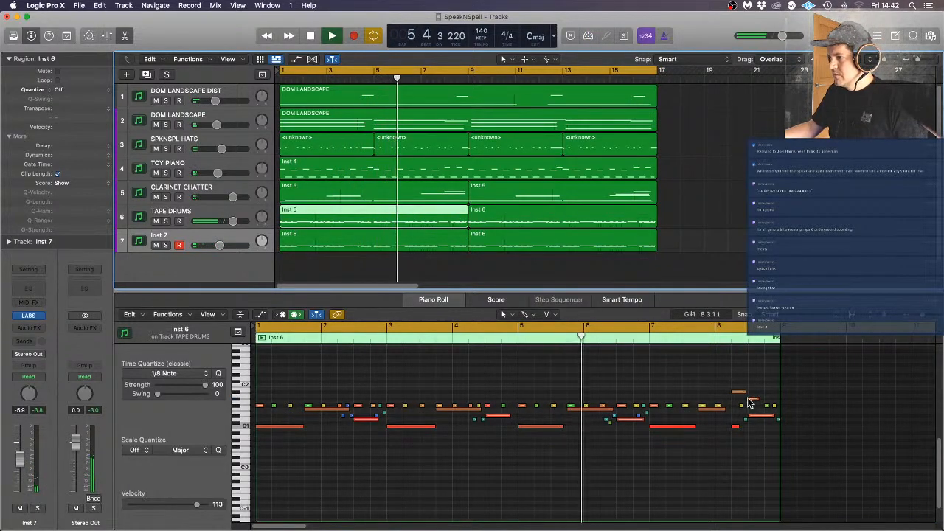
pyautogui.click(453, 243)
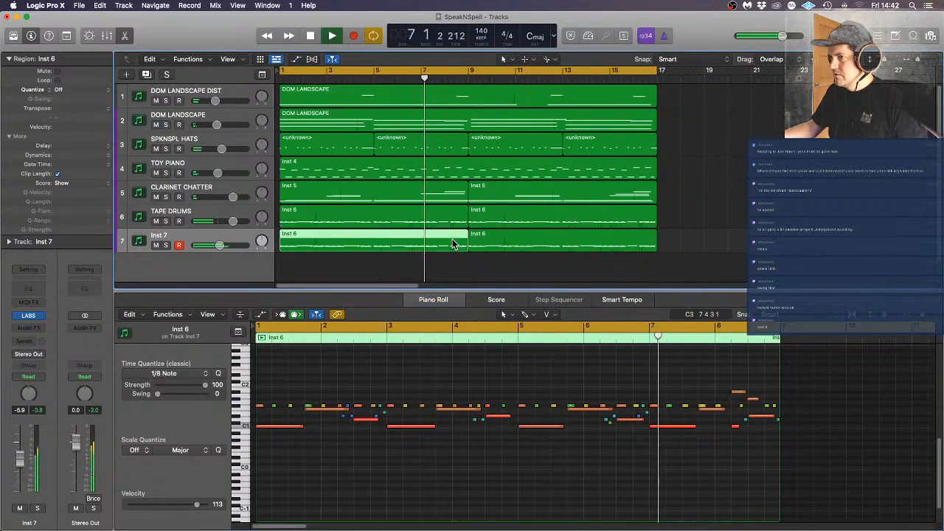
pyautogui.moveTo(748, 399); pyautogui.dragTo(752, 401)
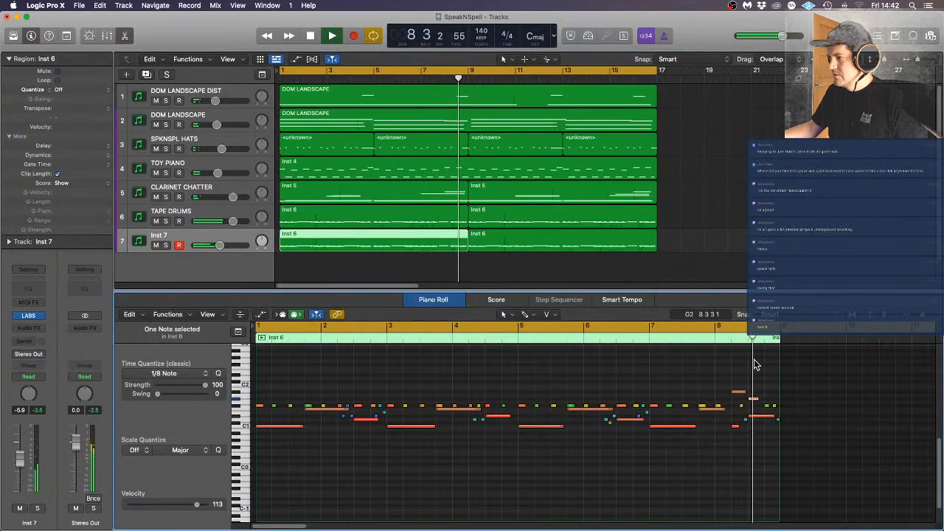
# Delete the short F#1 note just before bar 8 beat 3 in the first Inst 7 and TAPE DRUMS regions
pyautogui.click(739, 403)
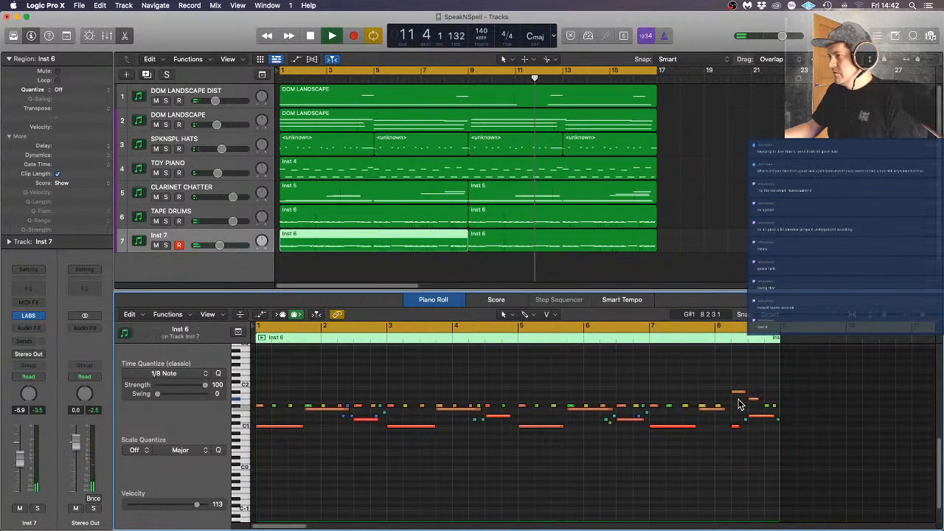
pyautogui.moveTo(739, 400); pyautogui.dragTo(747, 422)
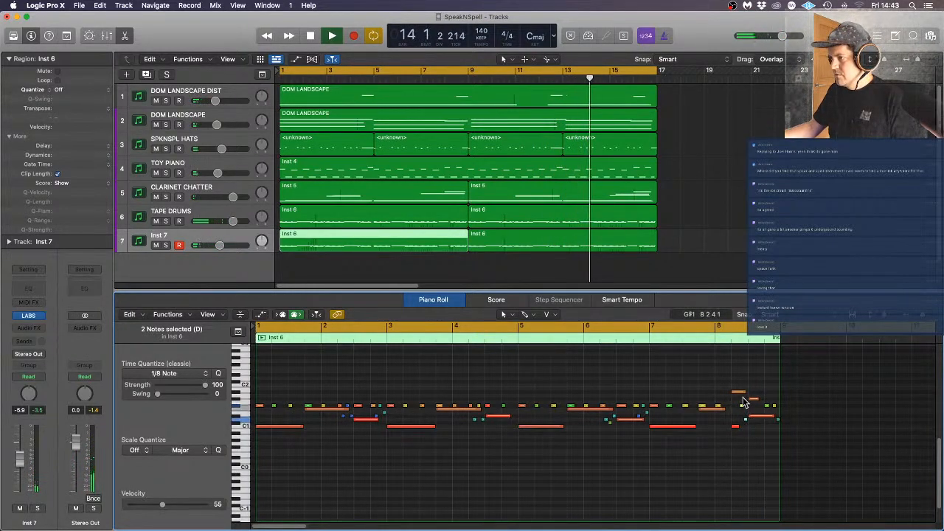
pyautogui.click(742, 410)
pyautogui.click(449, 218)
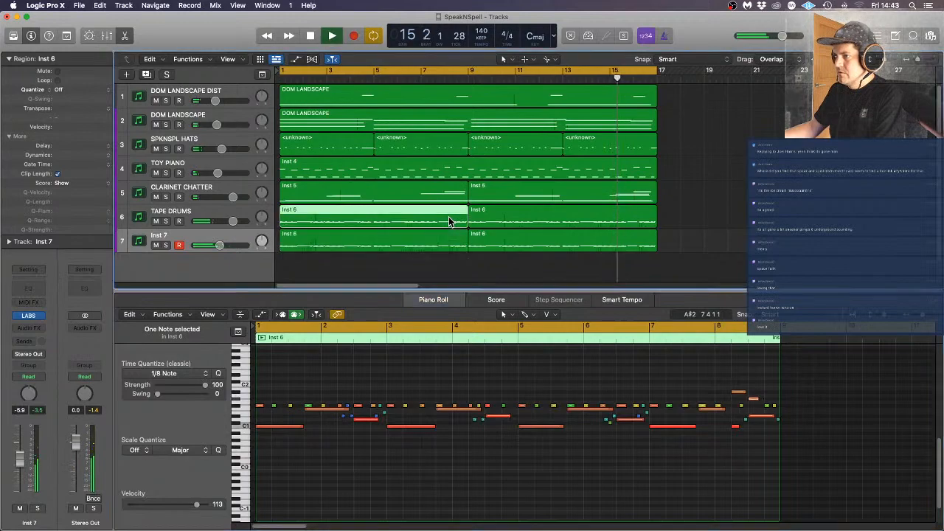
pyautogui.click(741, 412)
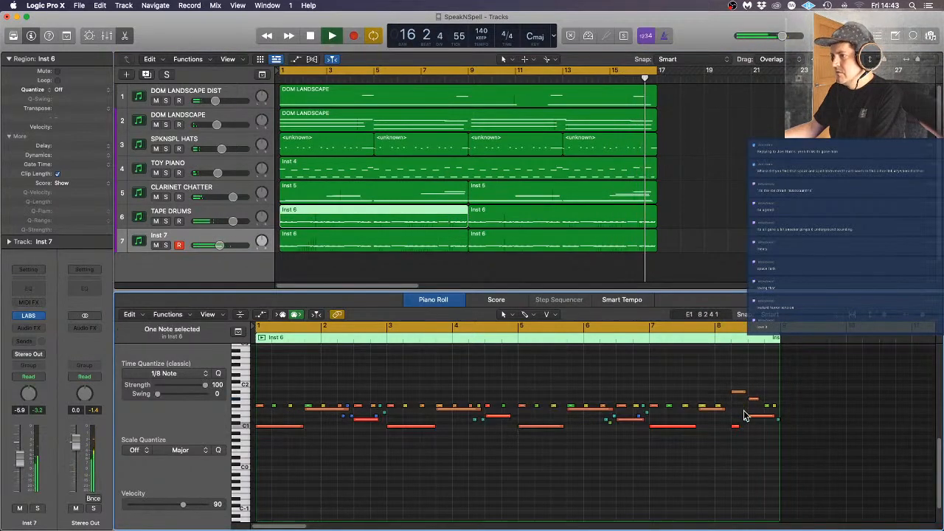
pyautogui.click(685, 220)
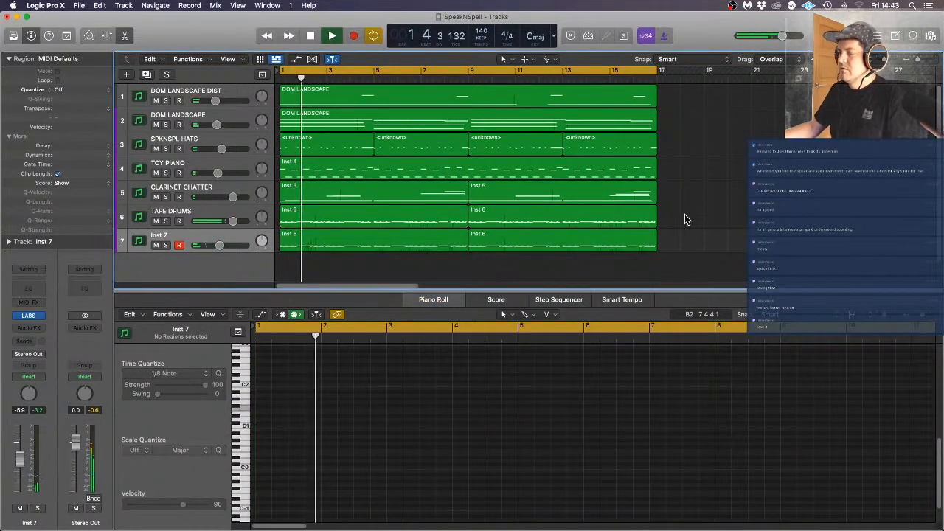
# In the first TAPE DRUMS region, raise the F#1 notes at bar 2 beat 4, bar 4 beat 3 and bar 6 beat 3 to G#1
pyautogui.click(330, 217)
pyautogui.moveTo(372, 410); pyautogui.dragTo(374, 405)
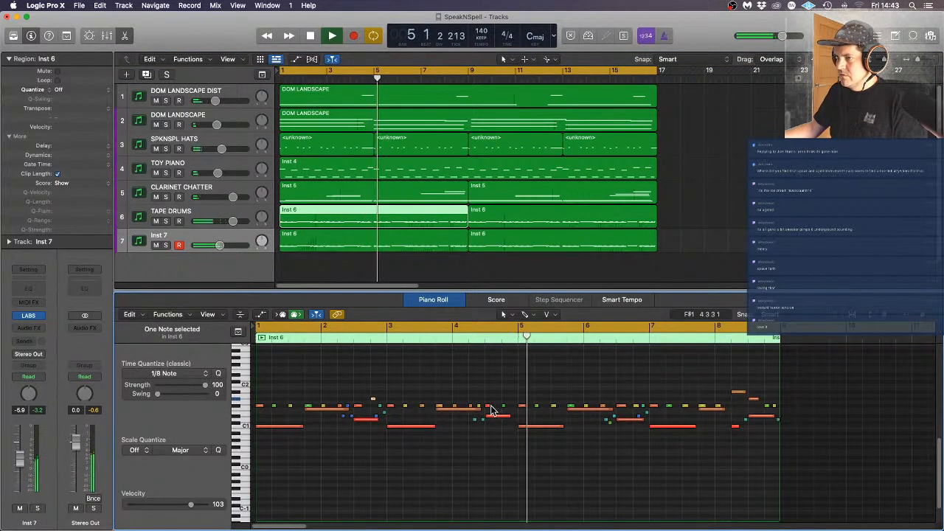
pyautogui.moveTo(488, 406); pyautogui.dragTo(488, 400)
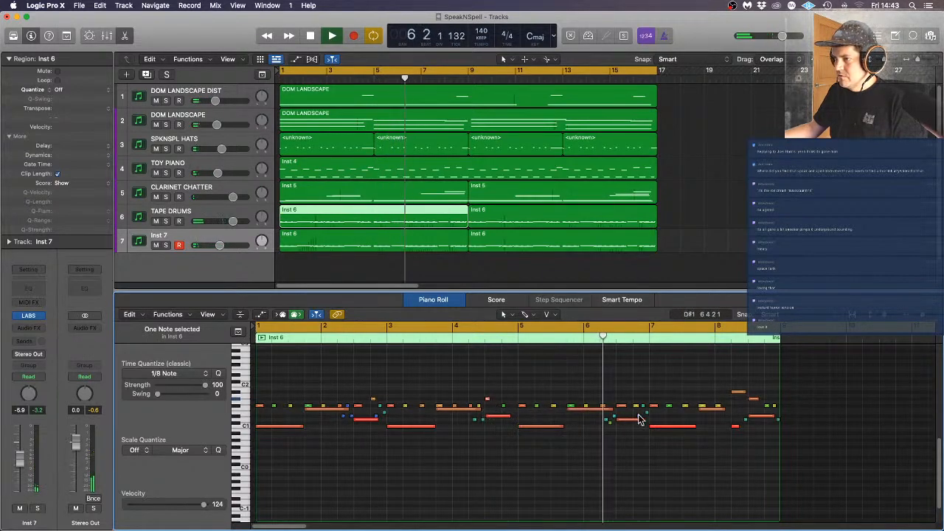
pyautogui.moveTo(622, 406); pyautogui.dragTo(622, 402)
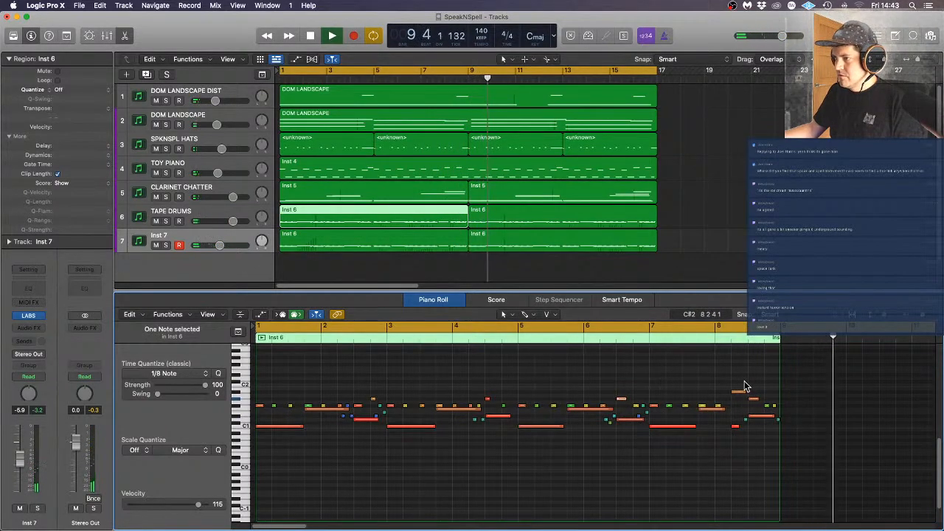
# In the second TAPE DRUMS region, raise the F#1 notes on beat 3 of bars 10, 12 and 14 to G#1
pyautogui.click(546, 218)
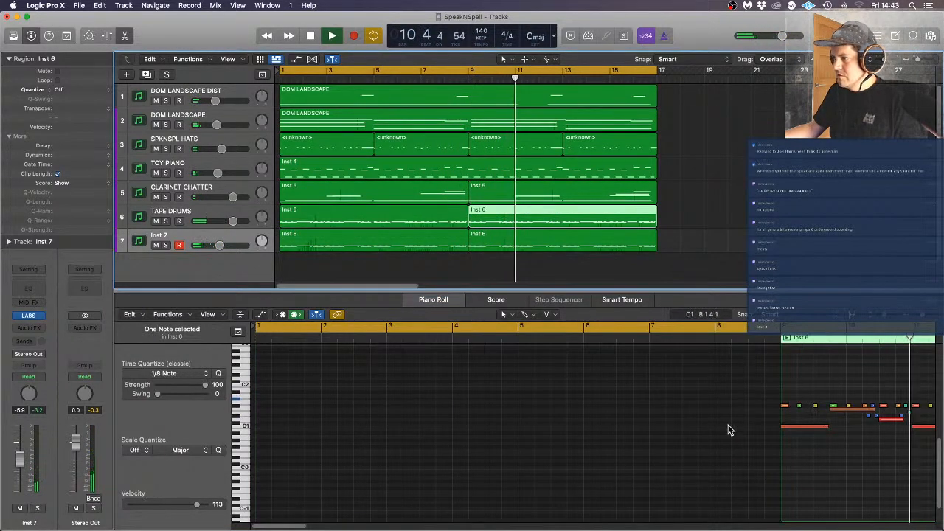
pyautogui.hscroll(8, 763, 404)
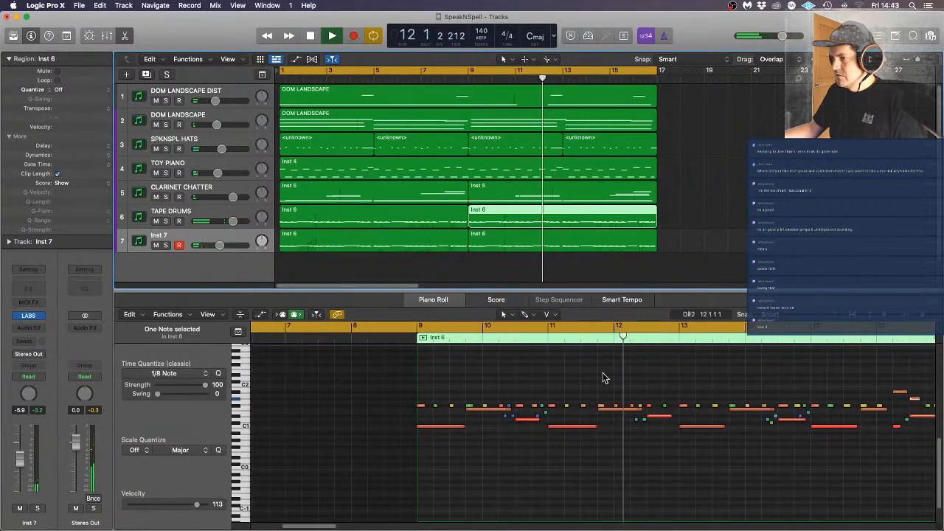
pyautogui.moveTo(515, 412); pyautogui.dragTo(520, 402)
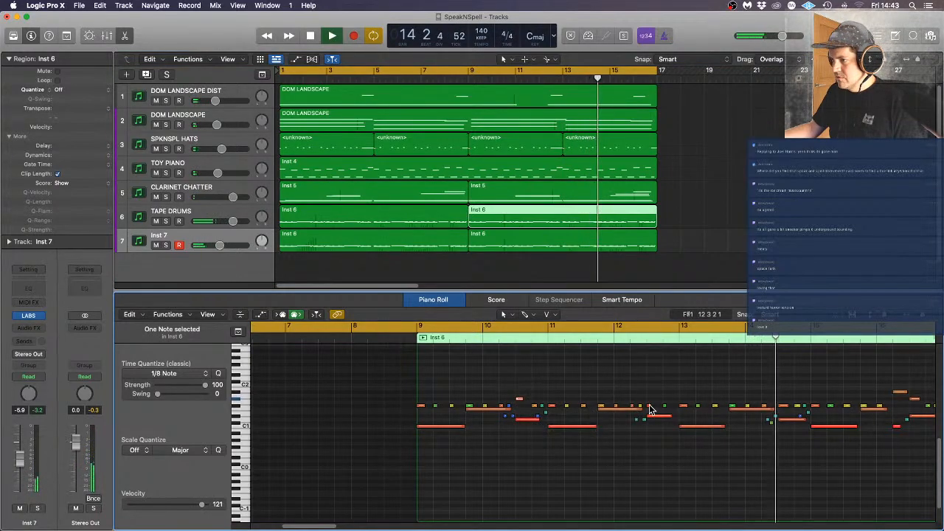
pyautogui.moveTo(650, 410); pyautogui.dragTo(650, 403)
pyautogui.moveTo(784, 408); pyautogui.dragTo(783, 401)
pyautogui.hscroll(3, 877, 380)
pyautogui.hscroll(3, 877, 379)
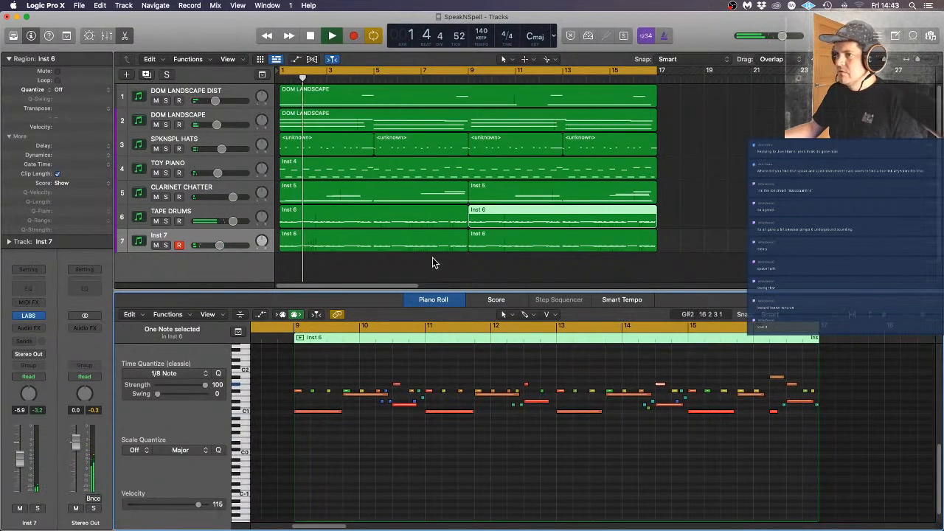
# In the first Inst 7 region, raise the bar 4 beat 3 note to G#1, and shorten the bar 8 beat 3 note and lower it to F#1
pyautogui.click(417, 246)
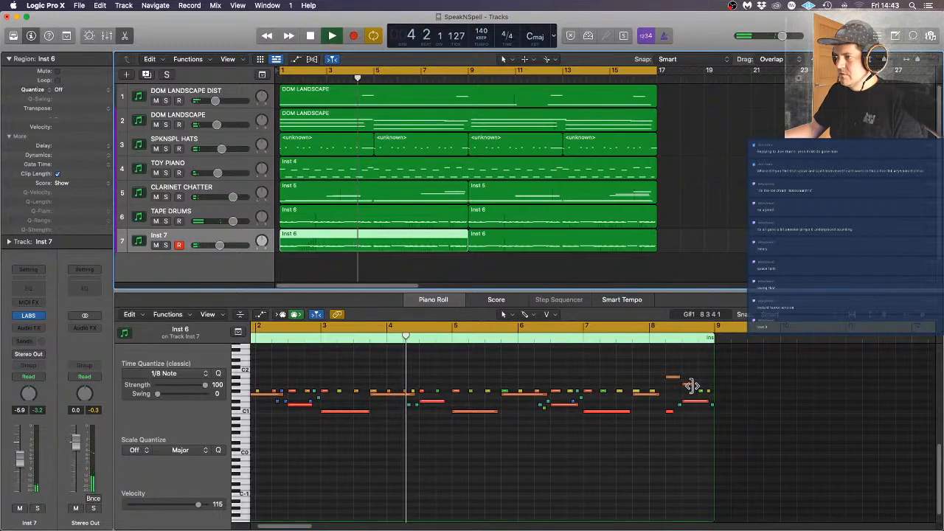
pyautogui.moveTo(421, 396); pyautogui.dragTo(421, 385)
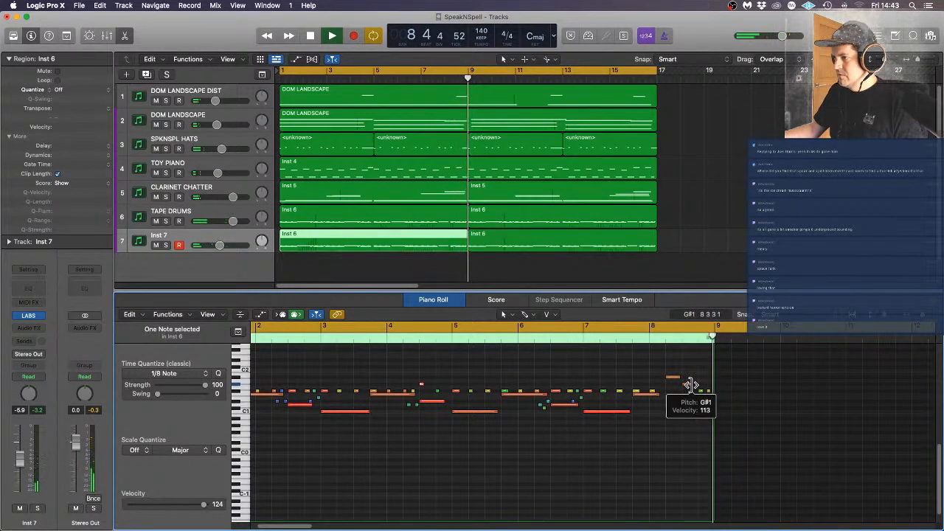
pyautogui.moveTo(690, 385); pyautogui.dragTo(687, 391)
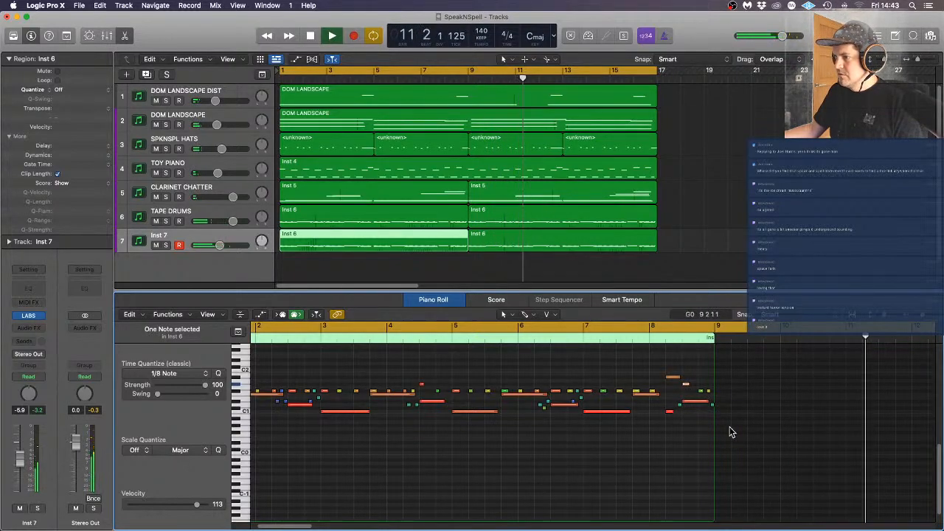
pyautogui.moveTo(685, 385); pyautogui.dragTo(685, 391)
pyautogui.click(642, 336)
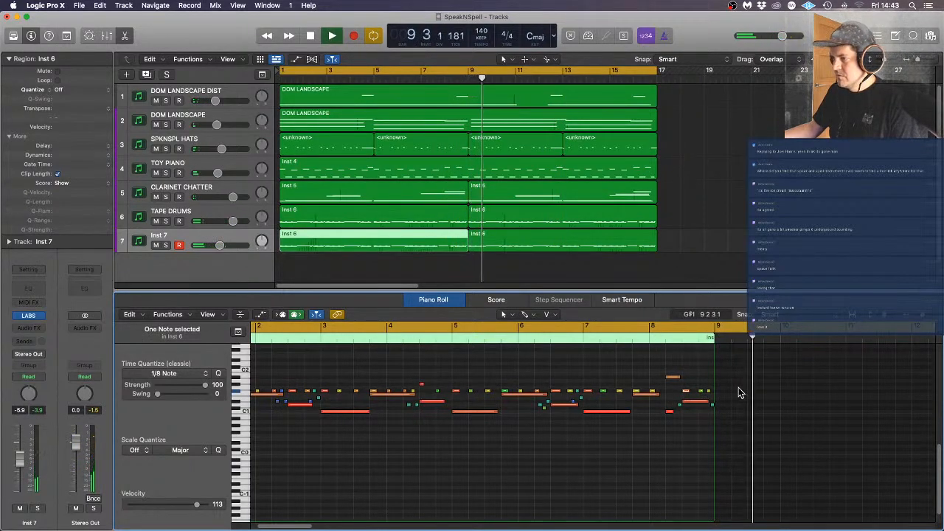
pyautogui.click(380, 424)
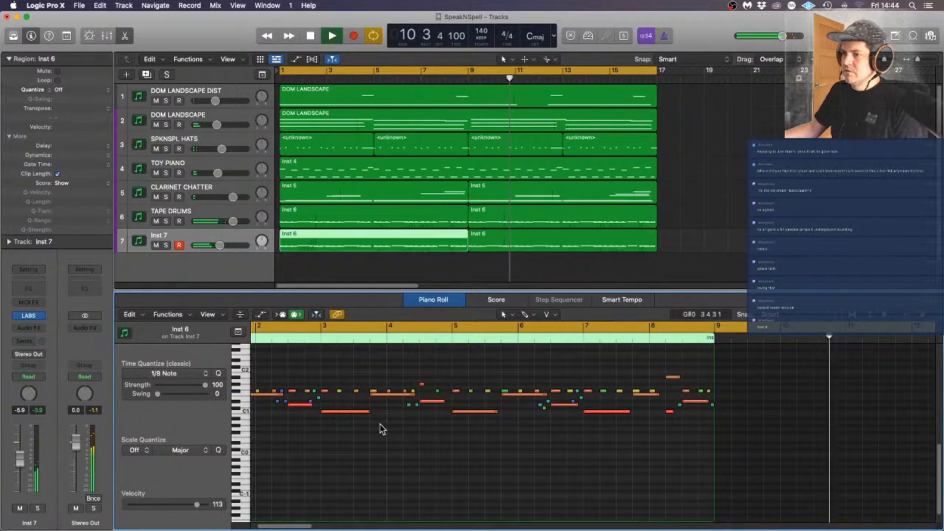
# Select all notes in the first Inst 7 region
pyautogui.press('super+a')
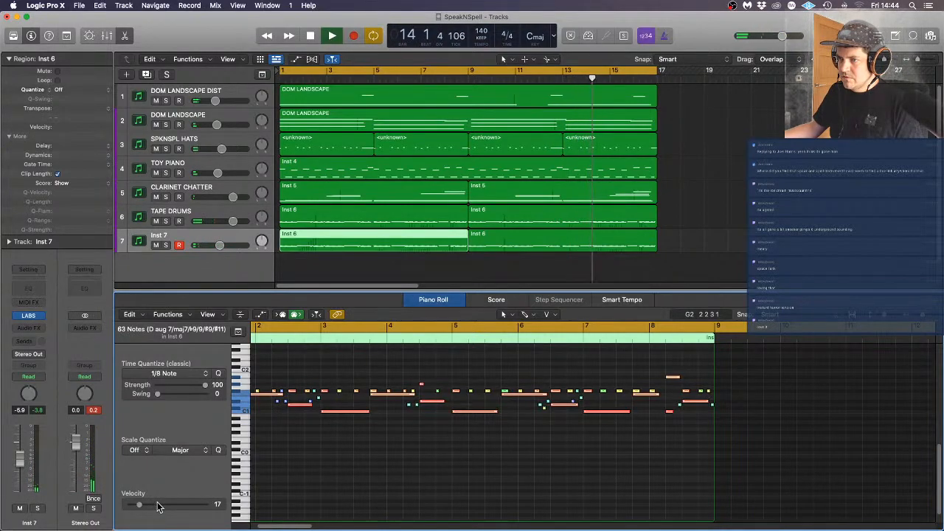
pyautogui.click(177, 315)
pyautogui.moveTo(222, 405)
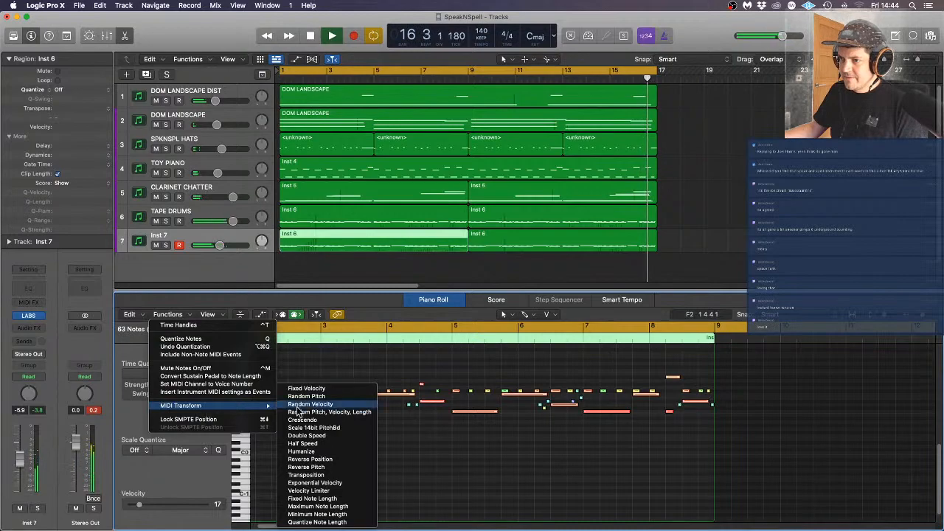
pyautogui.click(340, 483)
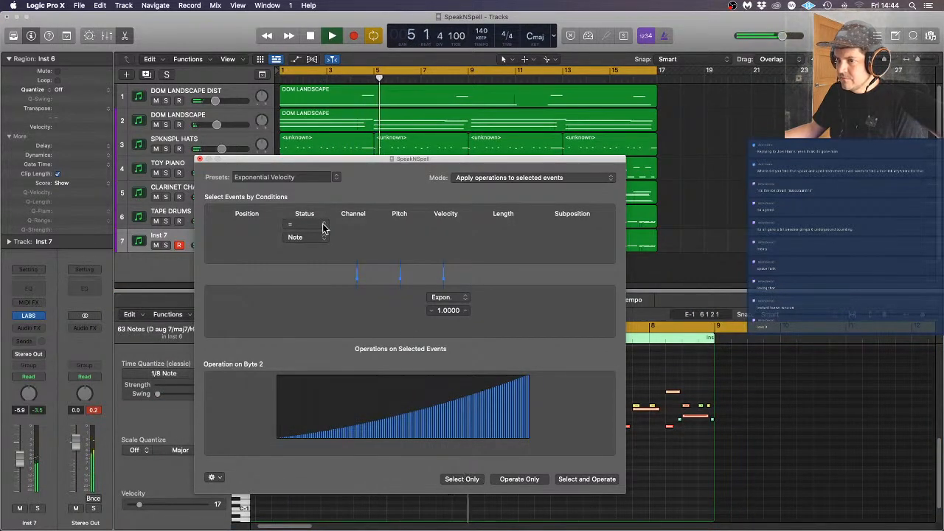
pyautogui.click(200, 160)
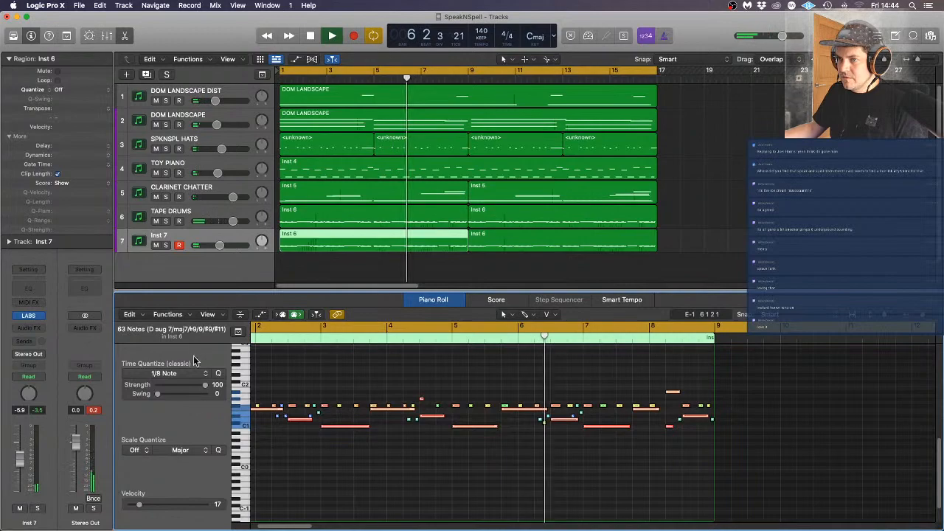
# Apply the Velocity Limiter transform to all notes of the first Inst 7 region with the velocity operation set to Min 60
pyautogui.click(168, 314)
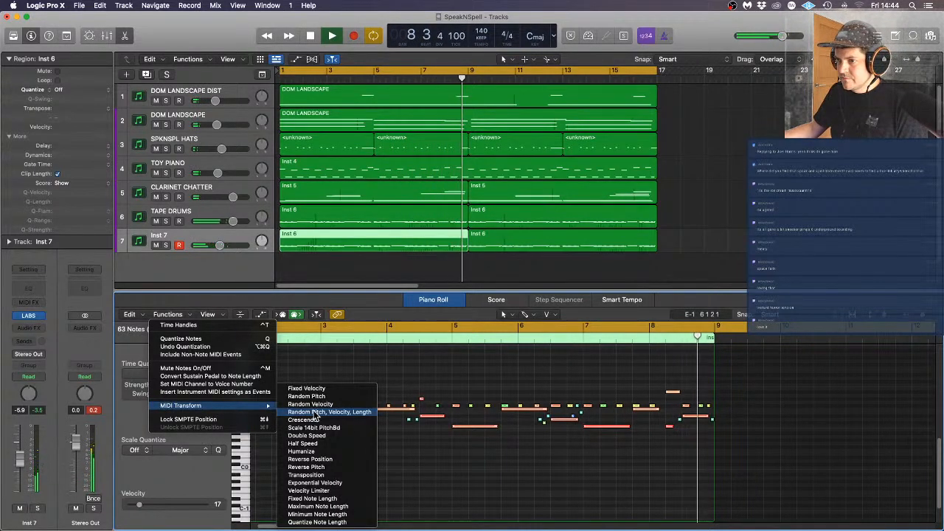
pyautogui.click(351, 491)
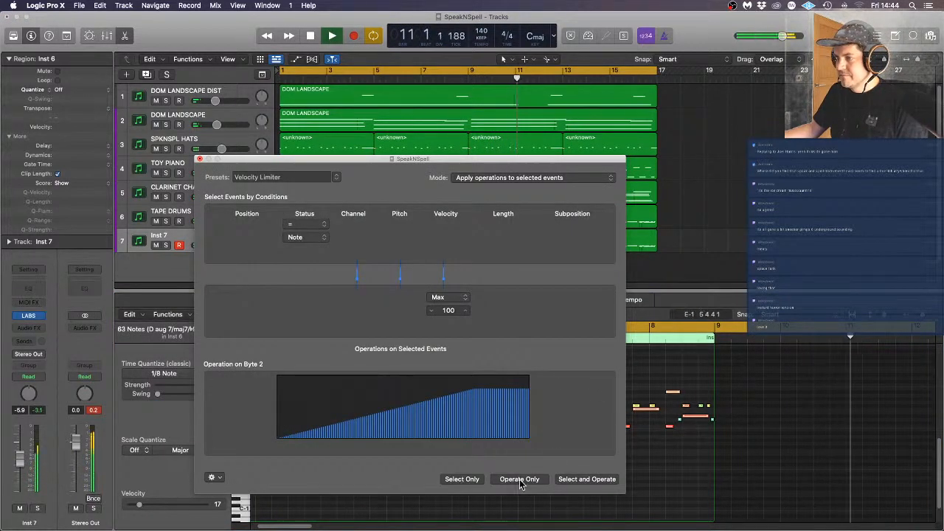
pyautogui.click(452, 297)
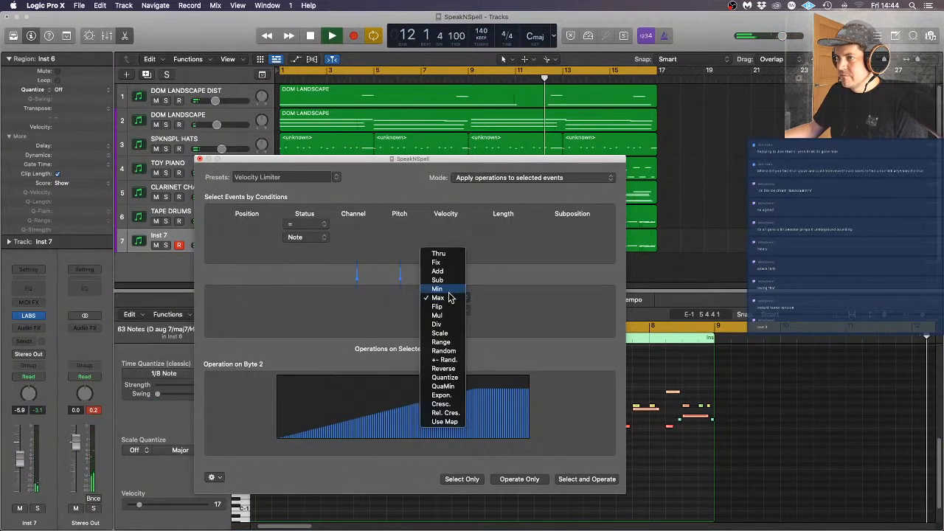
pyautogui.click(443, 289)
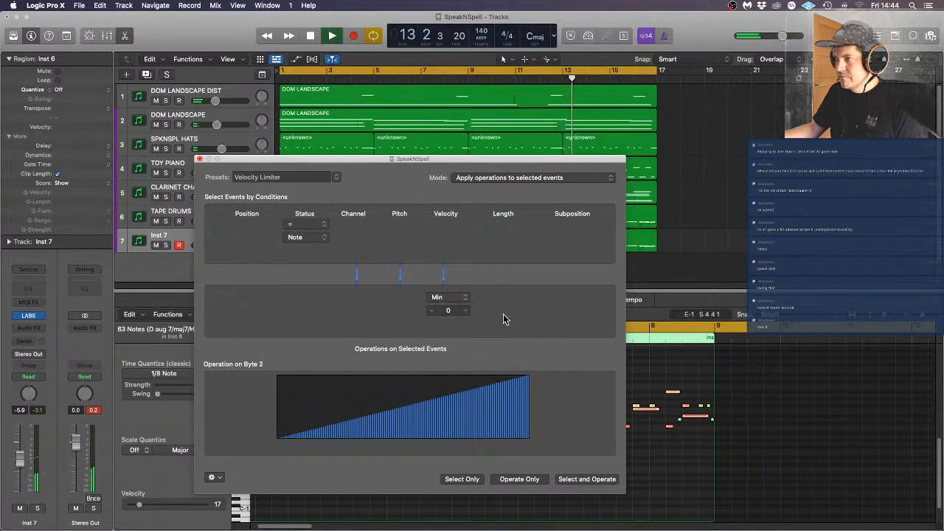
pyautogui.click(318, 434)
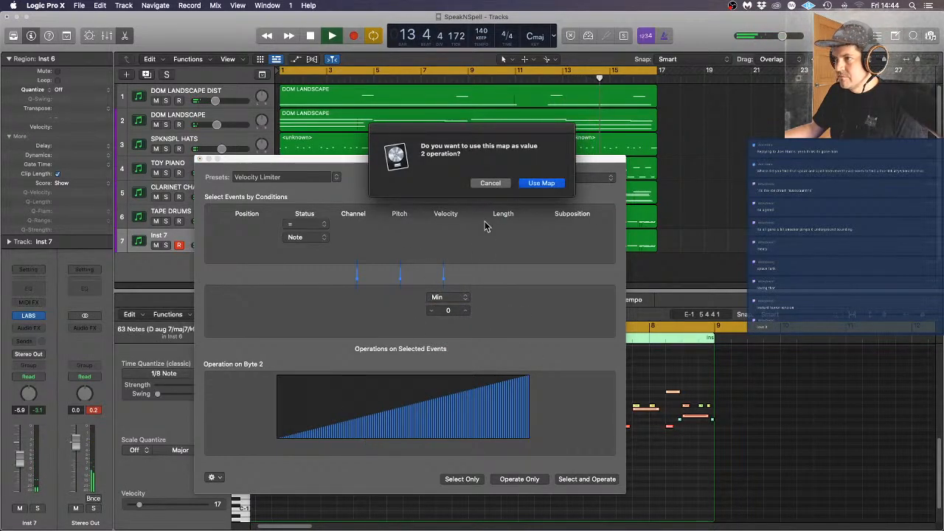
pyautogui.click(500, 187)
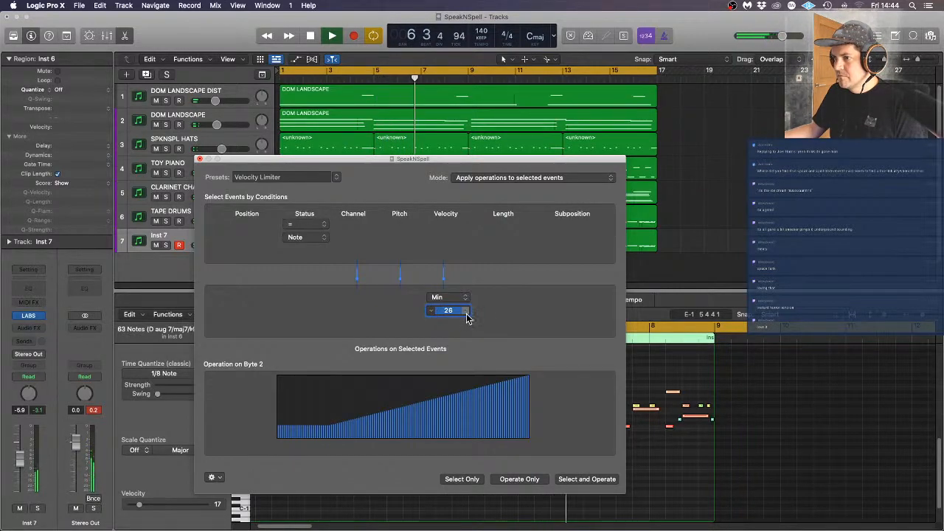
pyautogui.write('40')
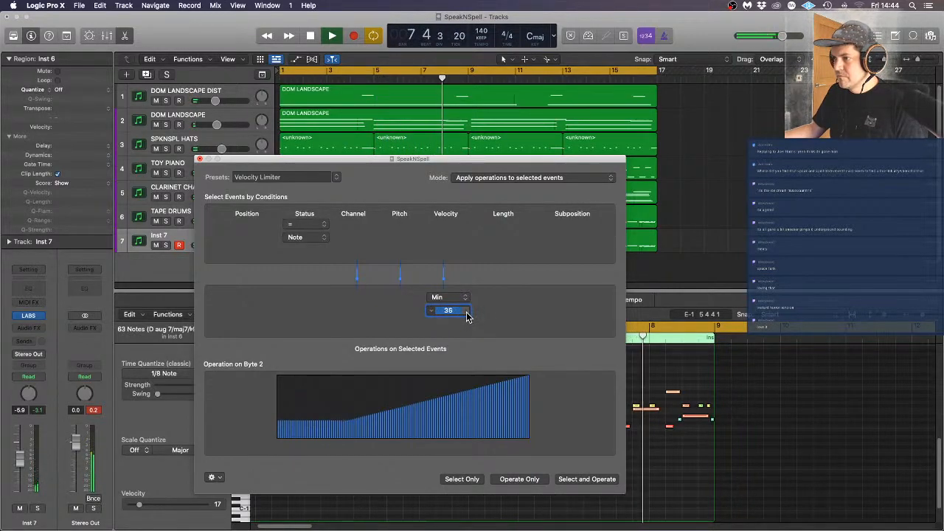
pyautogui.write('57')
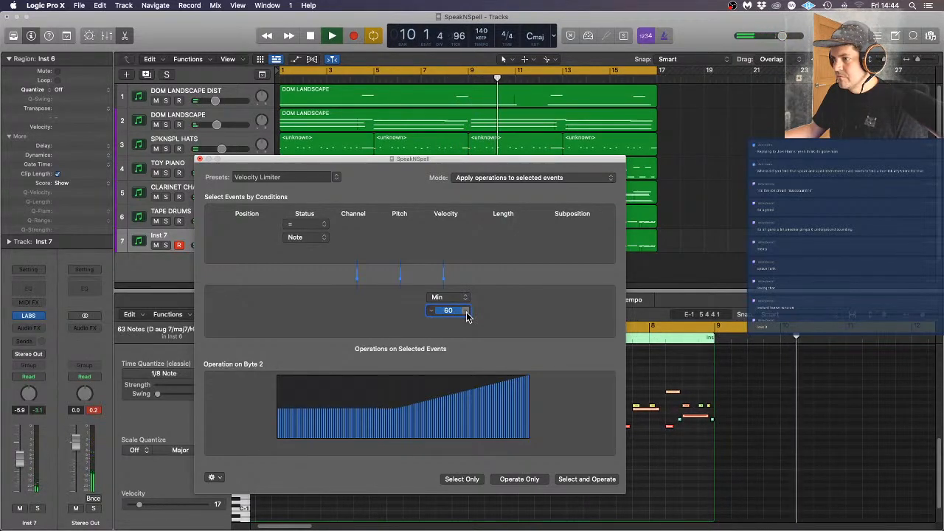
pyautogui.write('60')
pyautogui.click(514, 480)
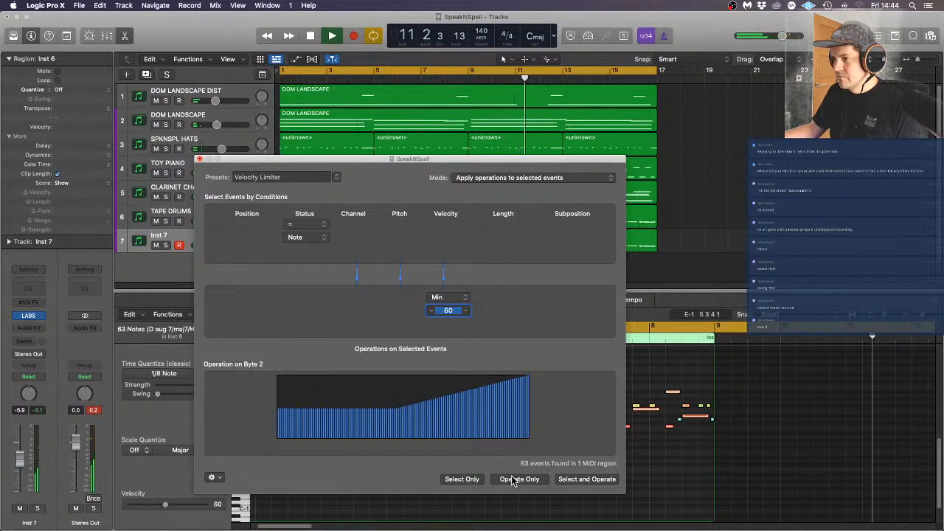
pyautogui.click(199, 159)
# Limit all note velocities in the second Inst 7 region to a minimum of 60 with the Velocity Limiter transform
pyautogui.click(567, 247)
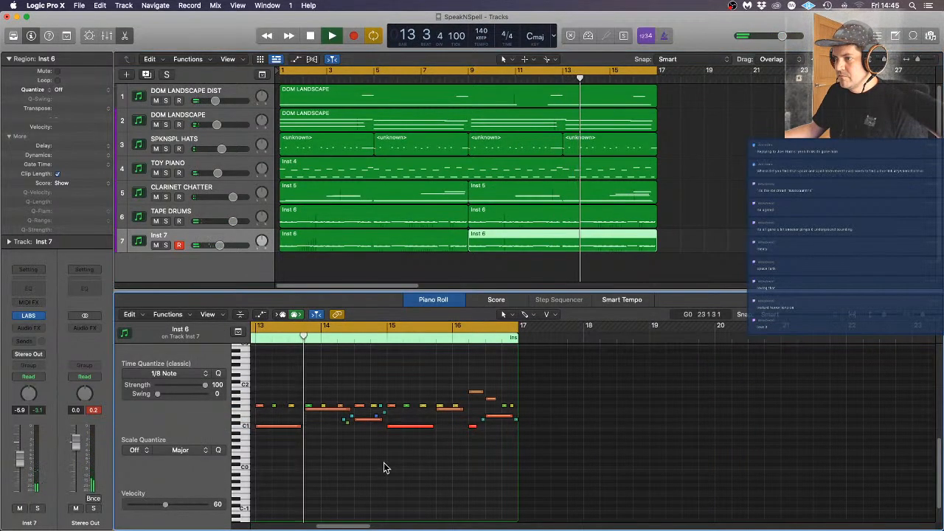
pyautogui.click(167, 314)
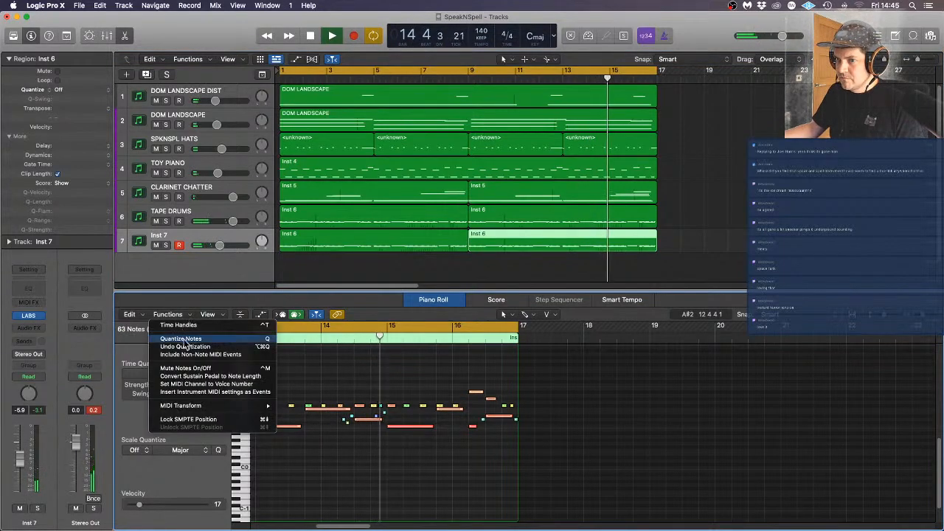
pyautogui.moveTo(221, 406)
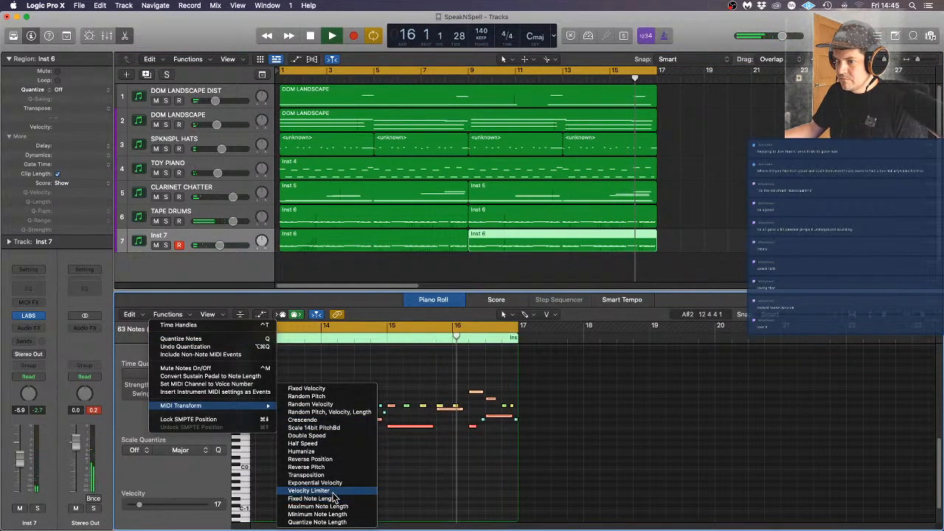
pyautogui.click(308, 491)
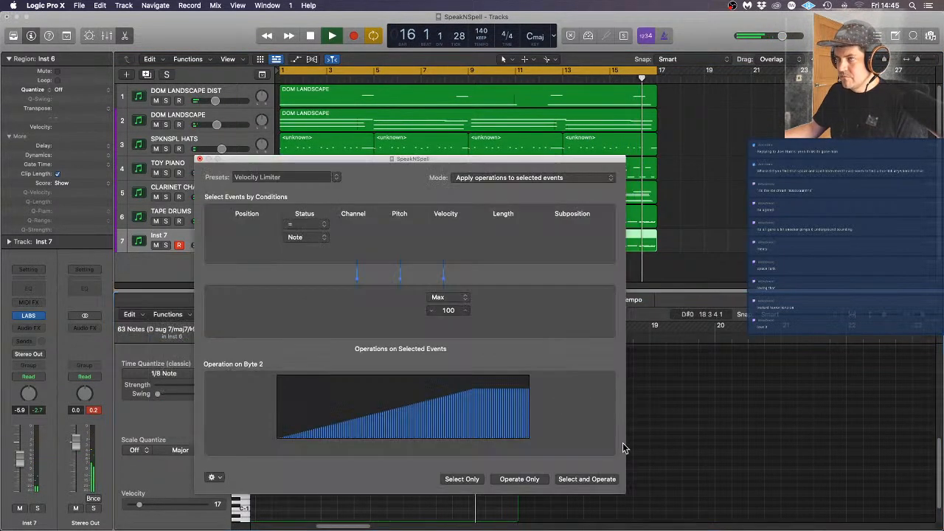
pyautogui.click(460, 301)
pyautogui.click(451, 286)
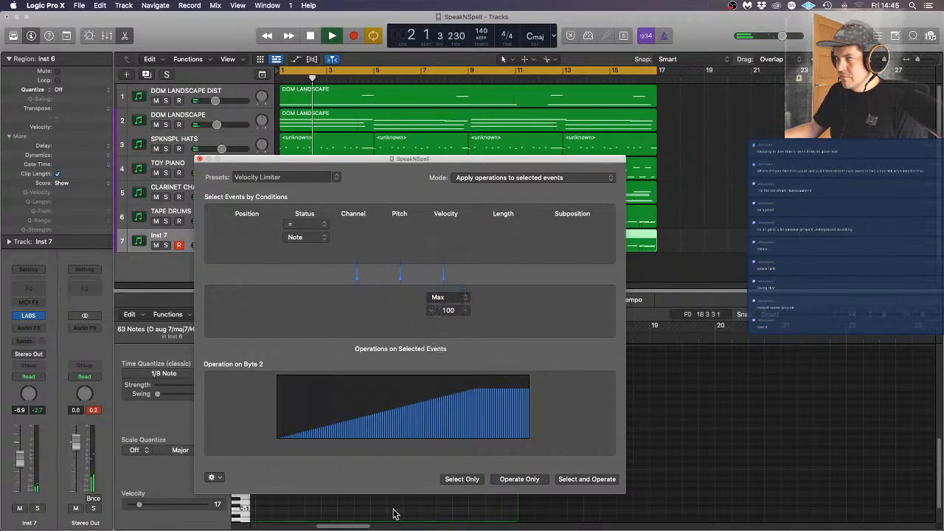
pyautogui.moveTo(453, 311); pyautogui.dragTo(453, 281)
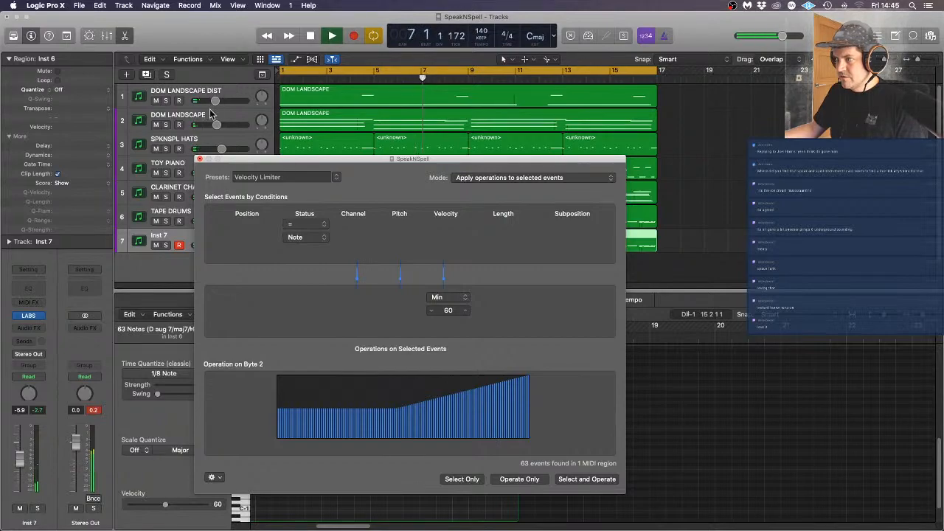
pyautogui.click(200, 159)
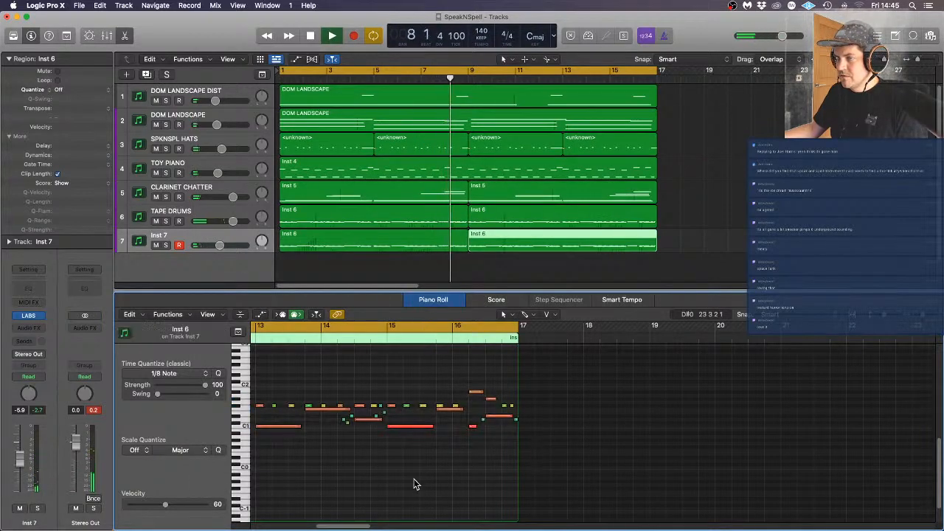
# Show both Inst 7 regions together in the piano roll and select all their notes
pyautogui.scroll(-5, 415, 479)
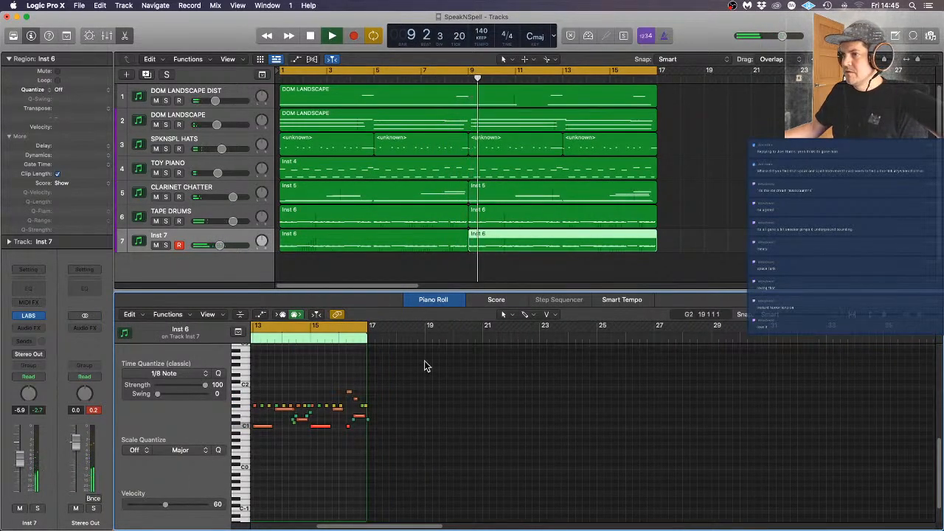
pyautogui.hscroll(-5, 421, 355)
pyautogui.hscroll(-3, 416, 411)
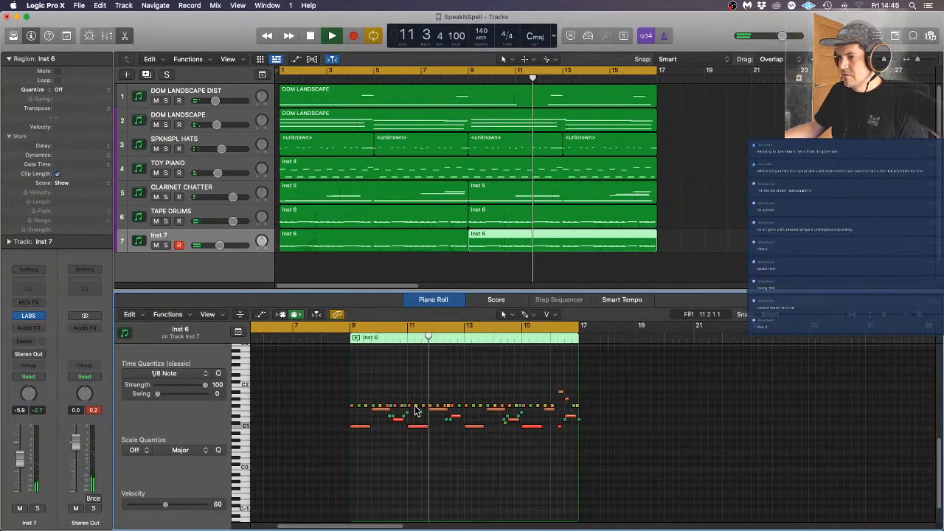
pyautogui.scroll(4, 415, 411)
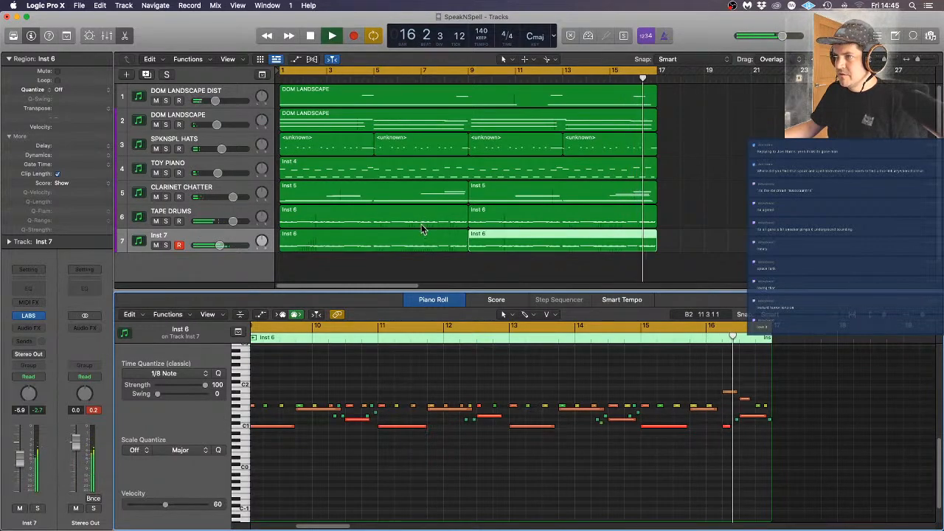
pyautogui.keyDown('shift'); pyautogui.click(421, 238); pyautogui.keyUp('shift')
pyautogui.click(408, 475)
pyautogui.press('super+a')
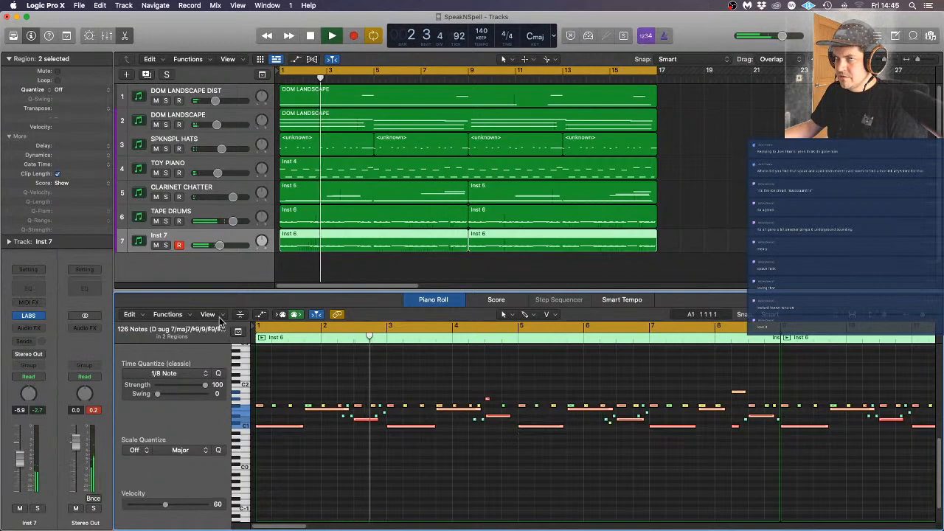
# Pause to examine the low notes just above C1 in both Inst 7 regions, and restart playback
pyautogui.press('space')
pyautogui.click(330, 462)
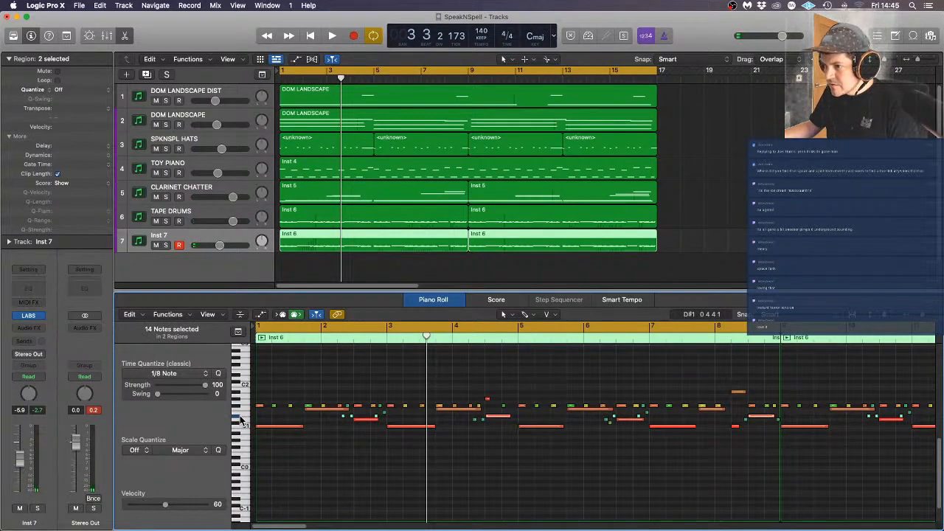
pyautogui.moveTo(342, 420)
pyautogui.mouseDown()
pyautogui.moveTo(343, 428)
pyautogui.moveTo(343, 419)
pyautogui.mouseUp()
pyautogui.click(349, 454)
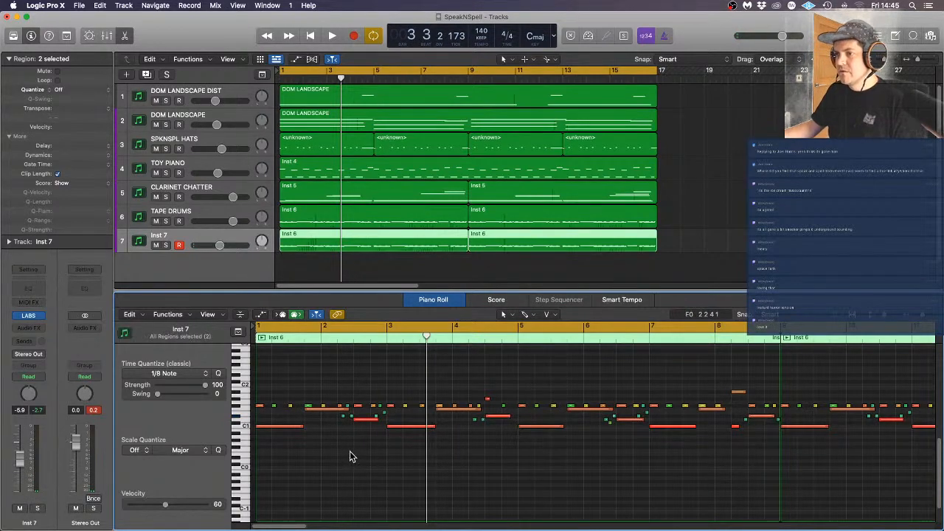
pyautogui.press('space')
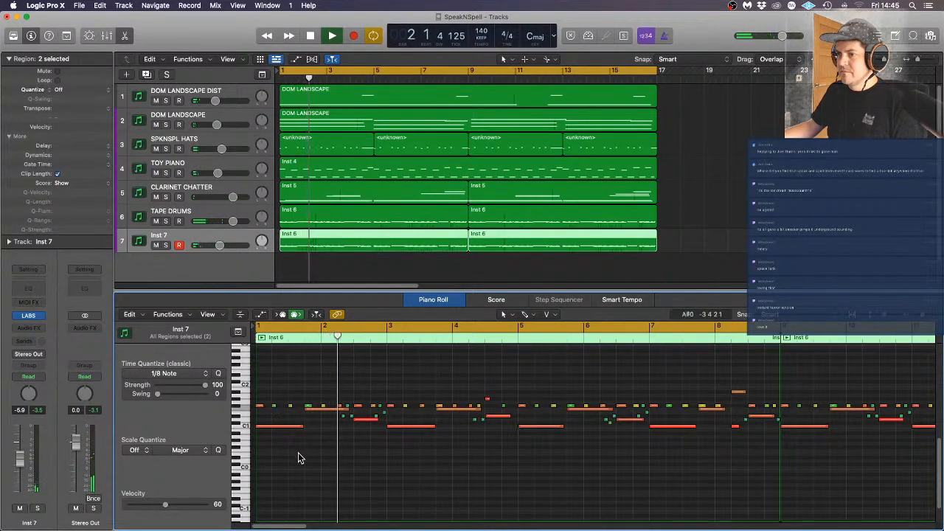
# Select the low notes just above C1 in both Inst 7 regions and apply the Velocity Limiter transform with Min 80
pyautogui.click(243, 421)
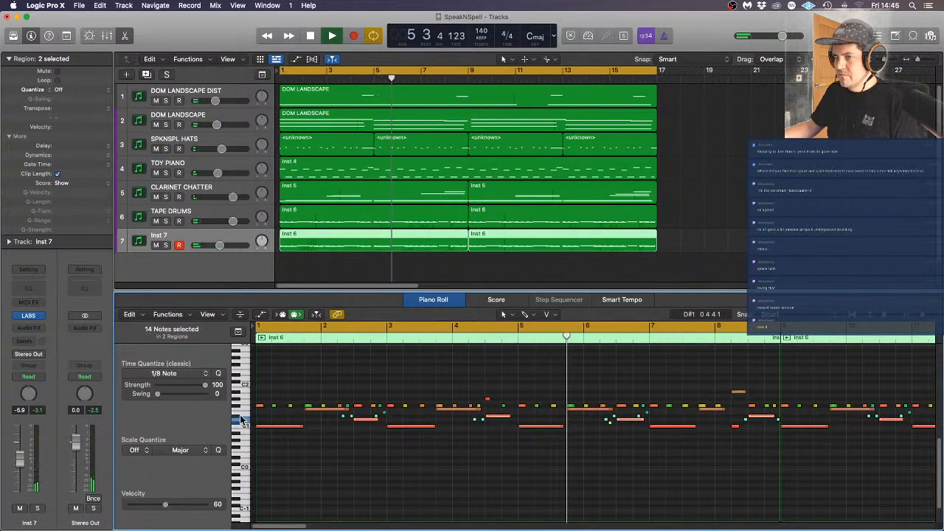
pyautogui.keyDown('shift'); pyautogui.click(241, 415); pyautogui.keyUp('shift')
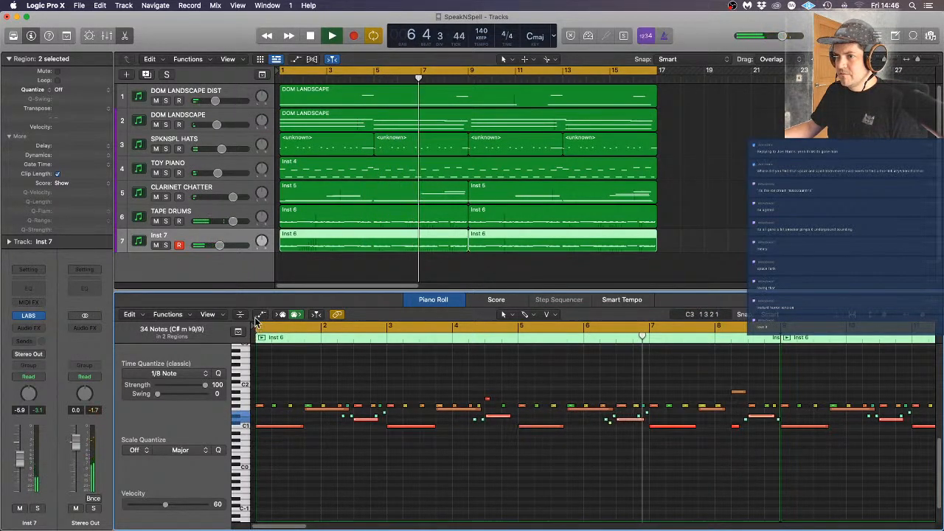
pyautogui.click(171, 314)
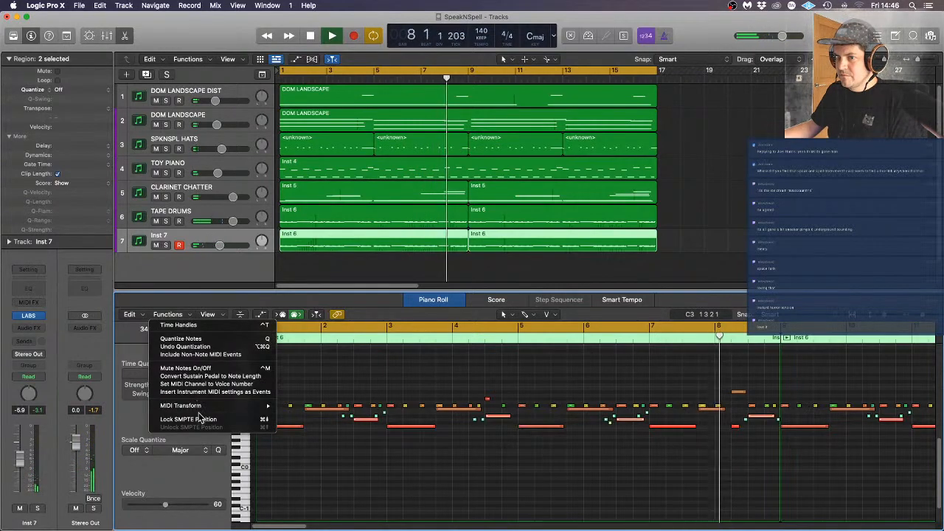
pyautogui.moveTo(204, 405)
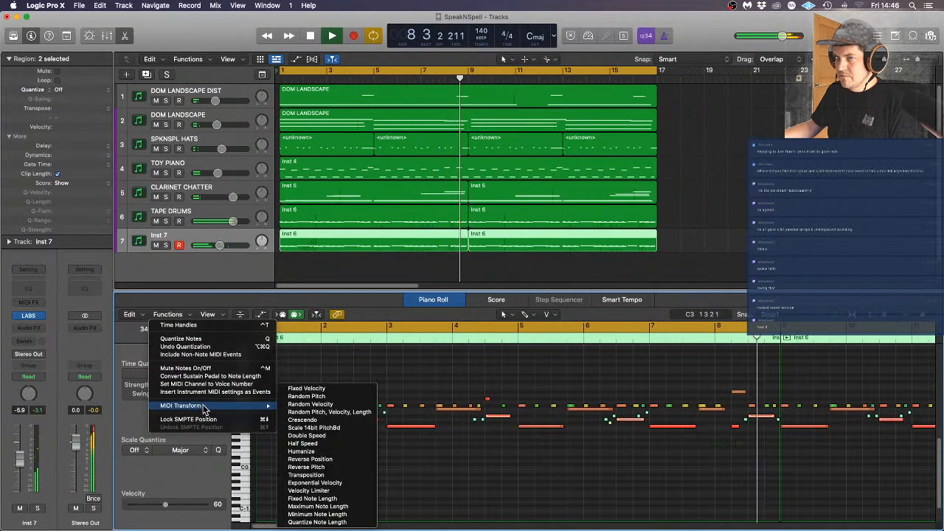
pyautogui.click(328, 492)
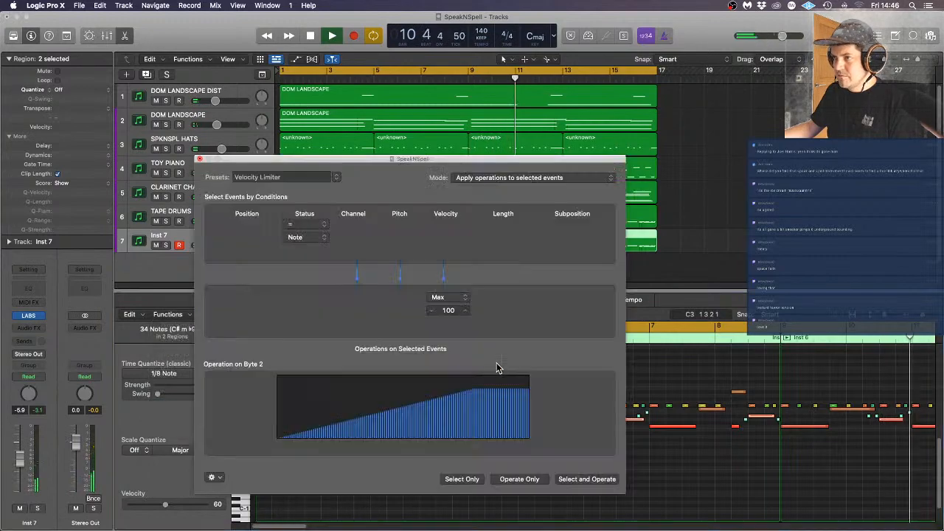
pyautogui.click(447, 299)
pyautogui.click(441, 288)
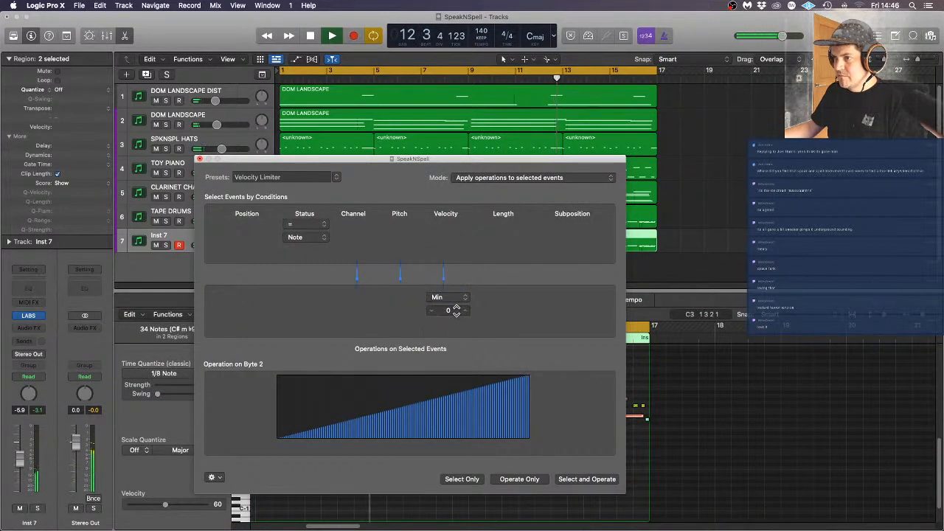
pyautogui.moveTo(454, 310); pyautogui.dragTo(454, 273)
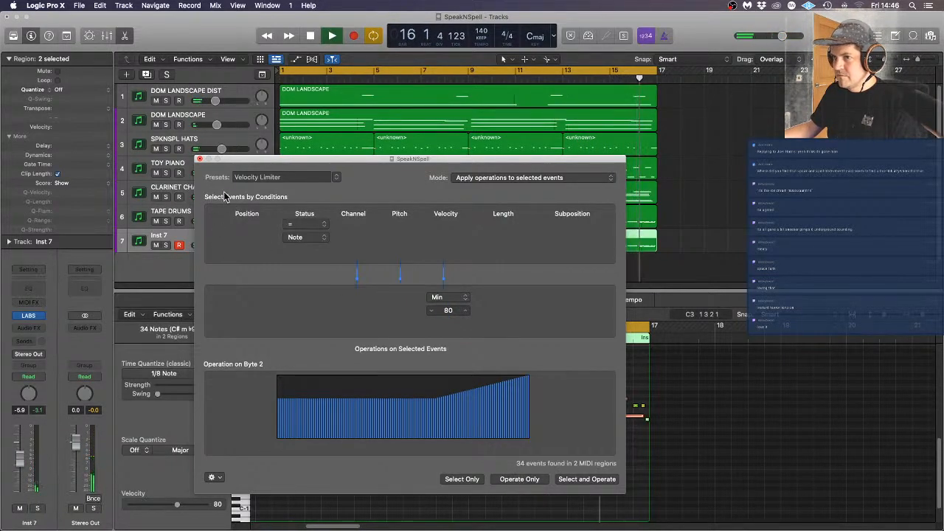
pyautogui.click(200, 160)
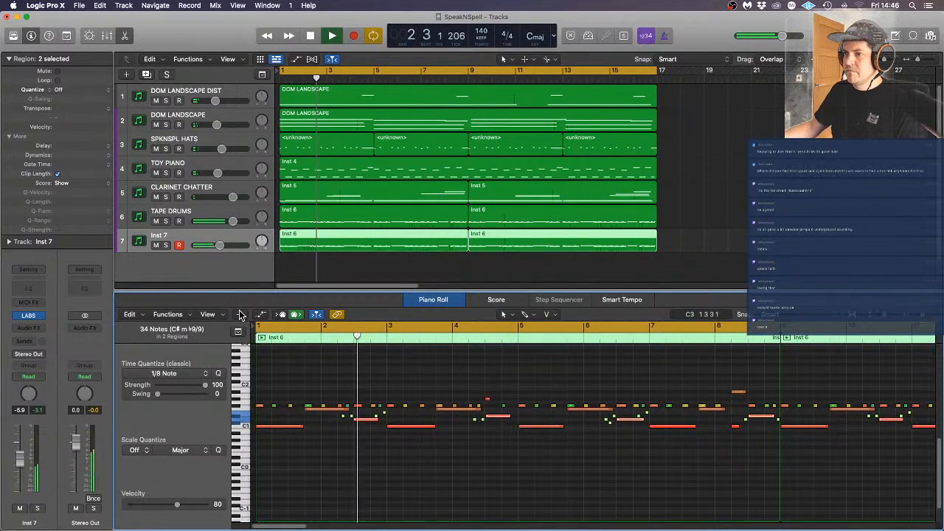
# Deselect the notes and insert the Molot compressor as an audio effect on the Inst 7 track
pyautogui.click(370, 482)
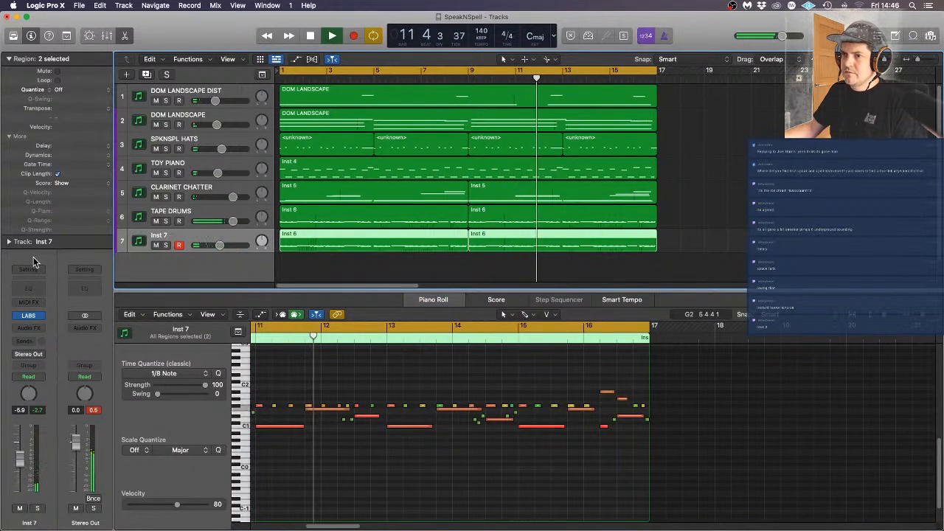
pyautogui.click(42, 329)
pyautogui.moveTo(51, 355)
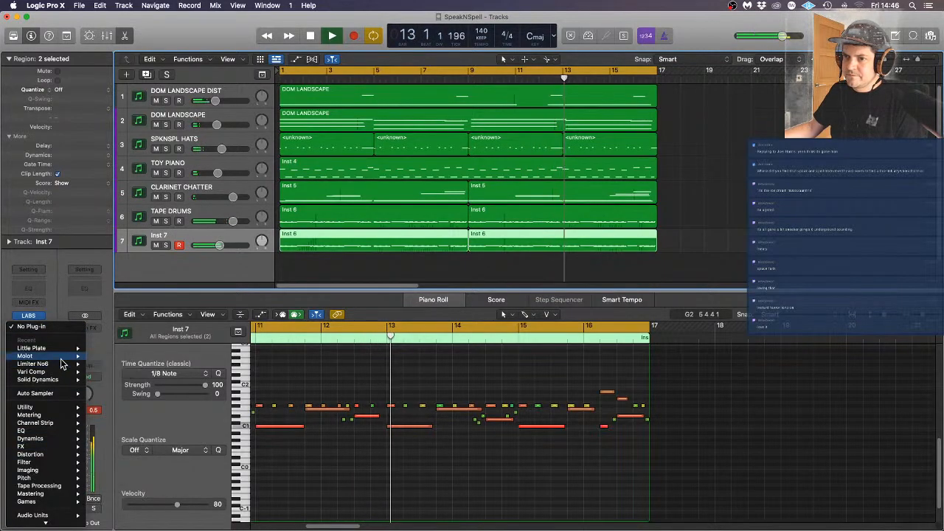
pyautogui.click(104, 364)
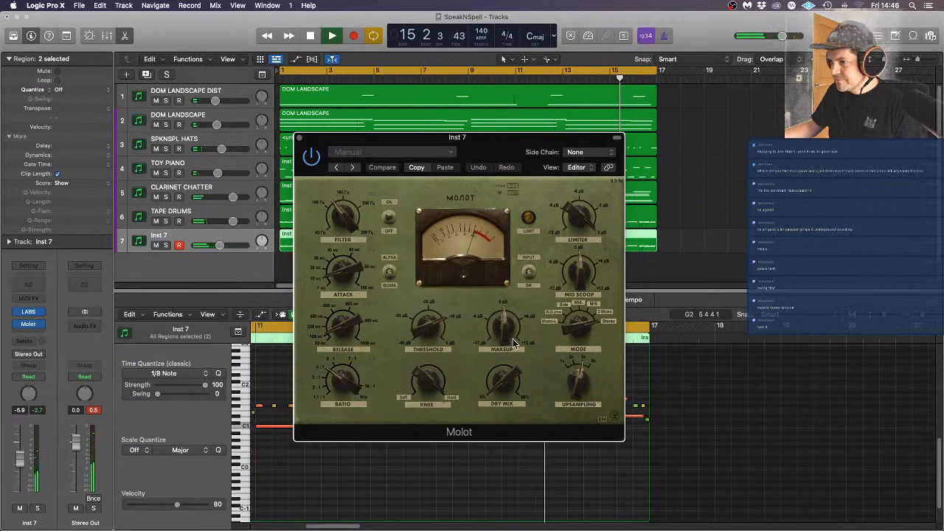
# Adjust Molot's attack, threshold and knee, raise the Inst 7 volume to -3.8 dB, and close the plug-in
pyautogui.moveTo(419, 377); pyautogui.dragTo(444, 357)
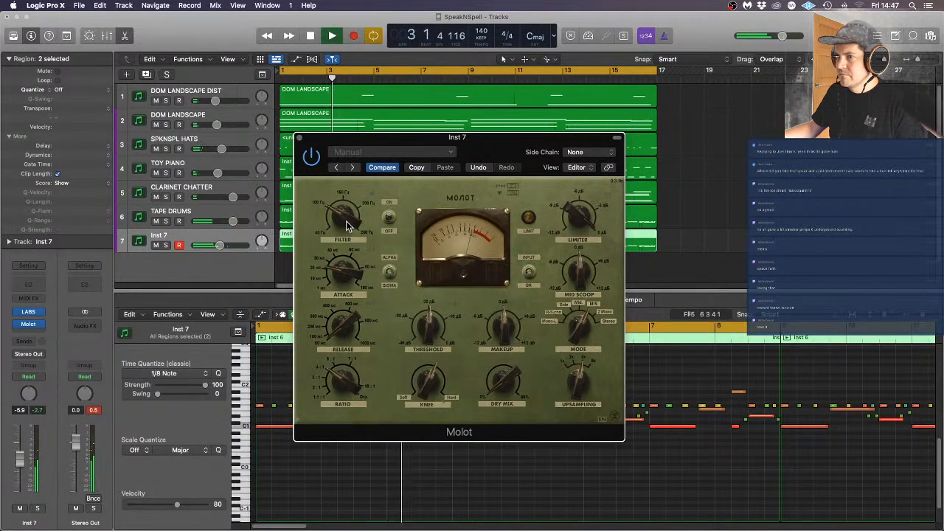
pyautogui.click(20, 453)
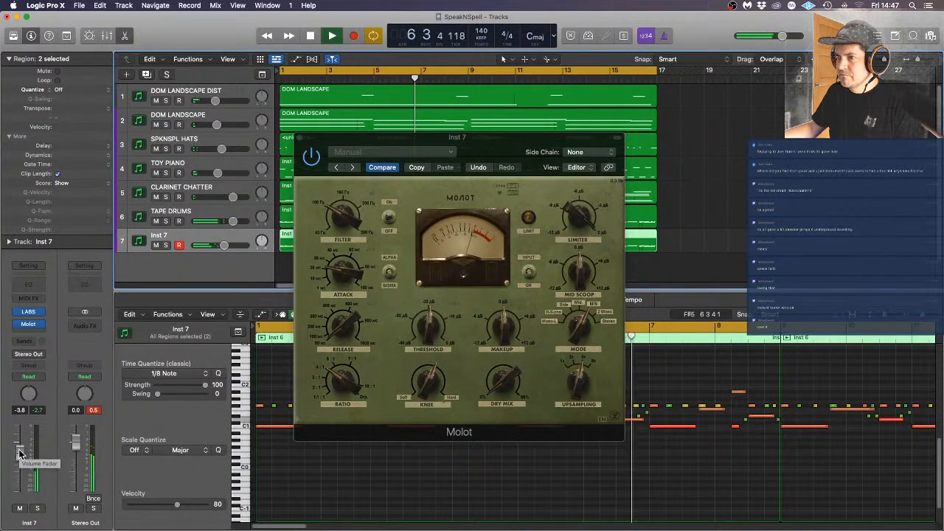
pyautogui.click(435, 327)
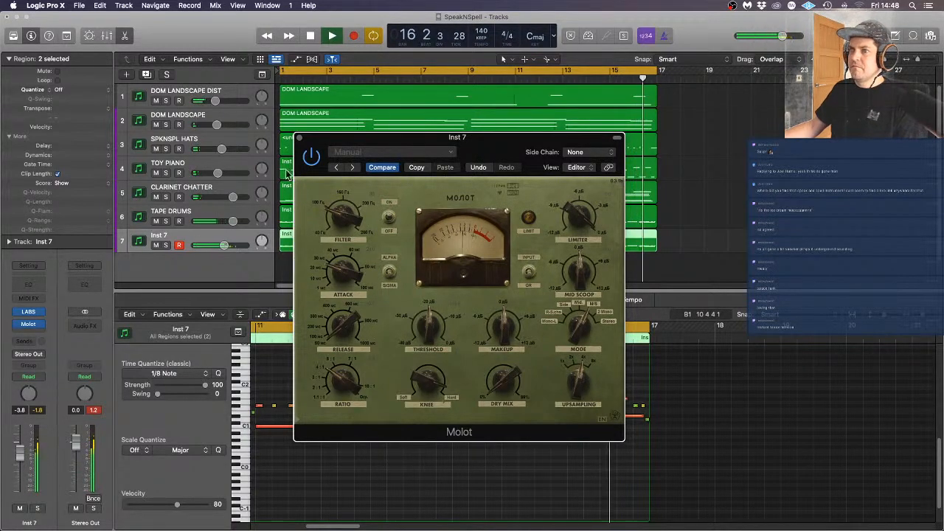
pyautogui.click(300, 138)
# Rebalance the drum levels by setting Inst 7 to -6.0 dB and TAPE DRUMS to -2.4 dB, resetting the output peak reading
pyautogui.moveTo(20, 450); pyautogui.dragTo(22, 466)
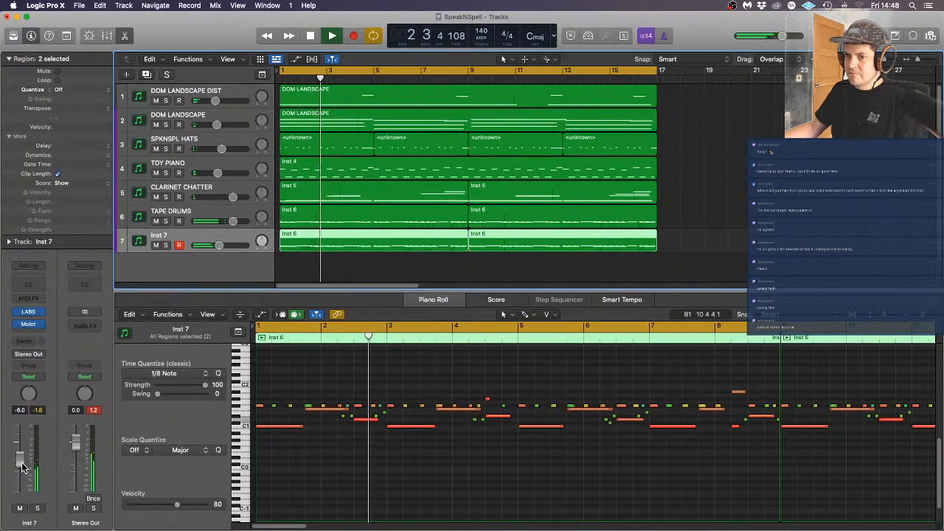
pyautogui.click(96, 412)
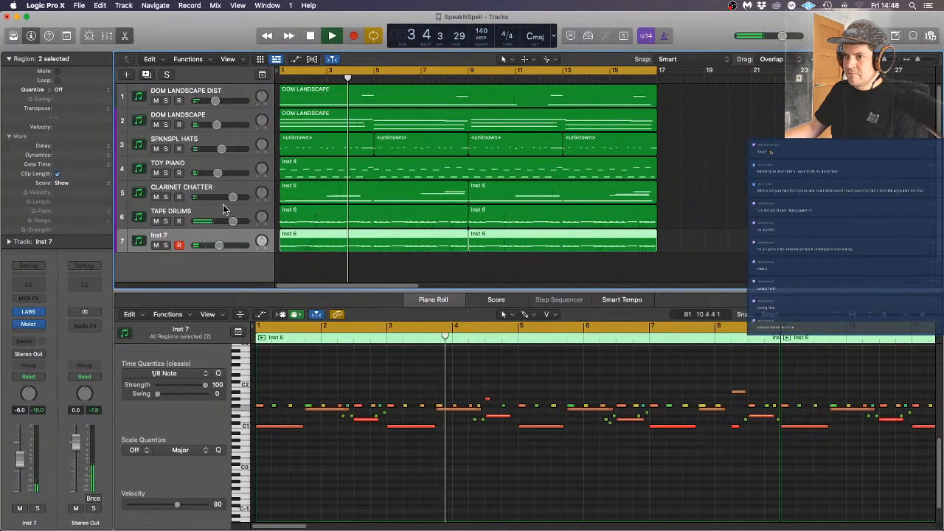
pyautogui.moveTo(233, 221); pyautogui.dragTo(227, 222)
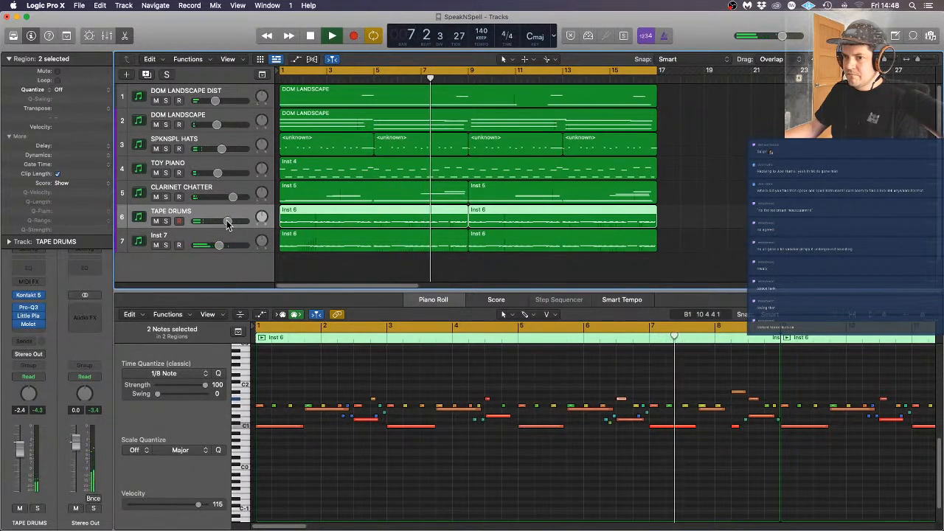
# Delete the first Inst 7 region, keeping the one from bar 9, and switch cycle mode off
pyautogui.click(387, 274)
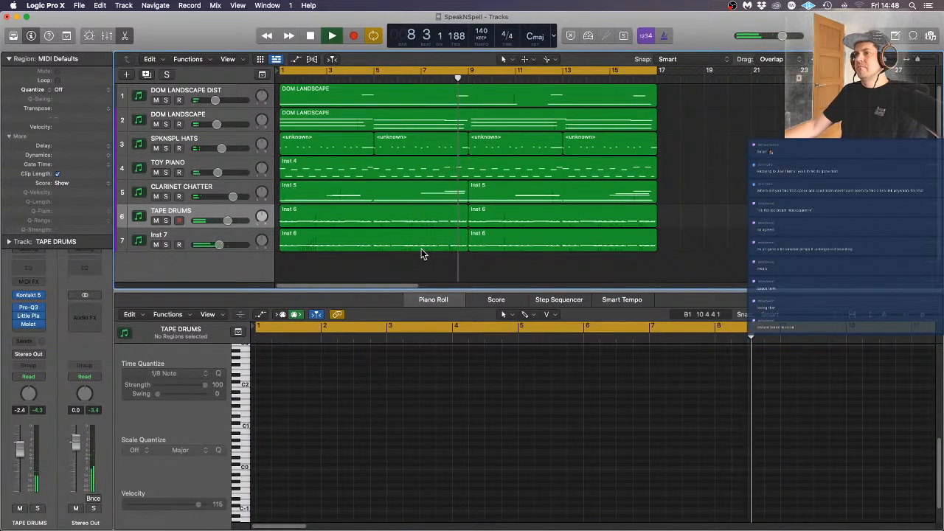
pyautogui.scroll(-5, 420, 252)
pyautogui.scroll(-2, 442, 245)
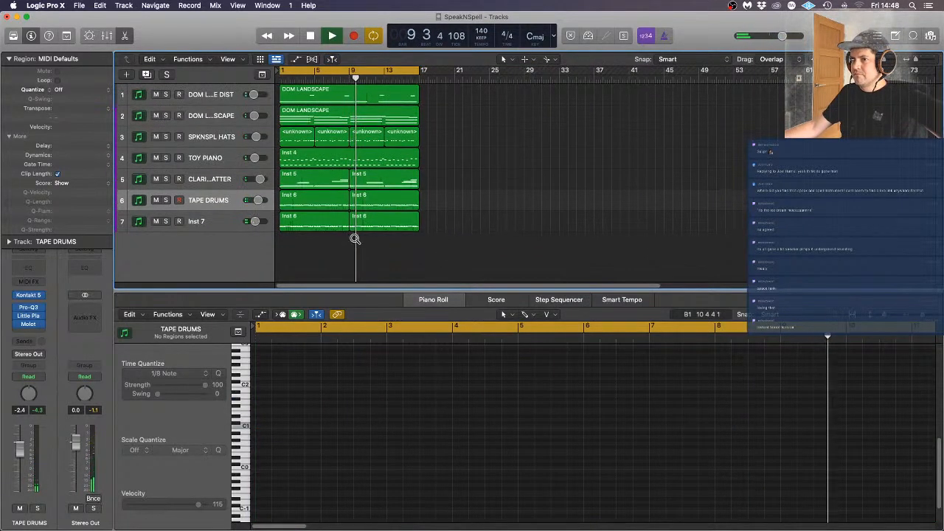
pyautogui.click(318, 220)
pyautogui.press('Delete')
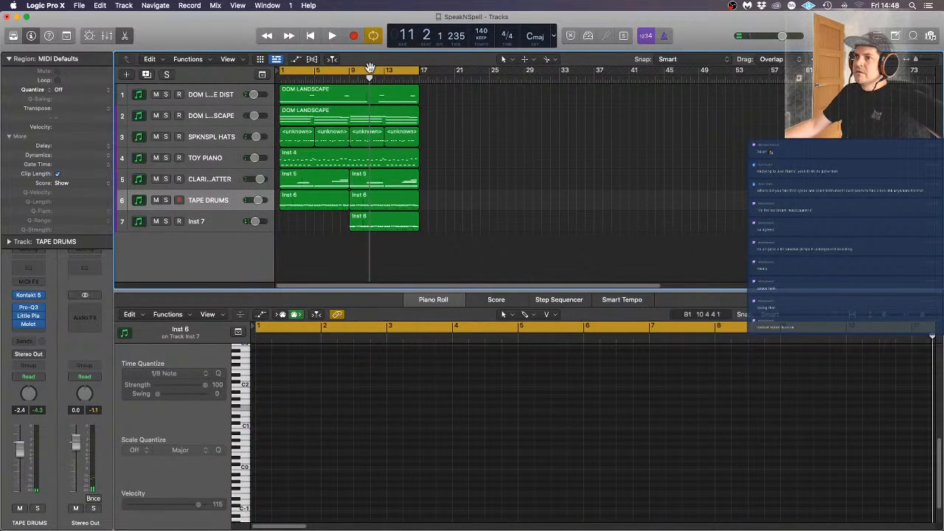
pyautogui.click(370, 69)
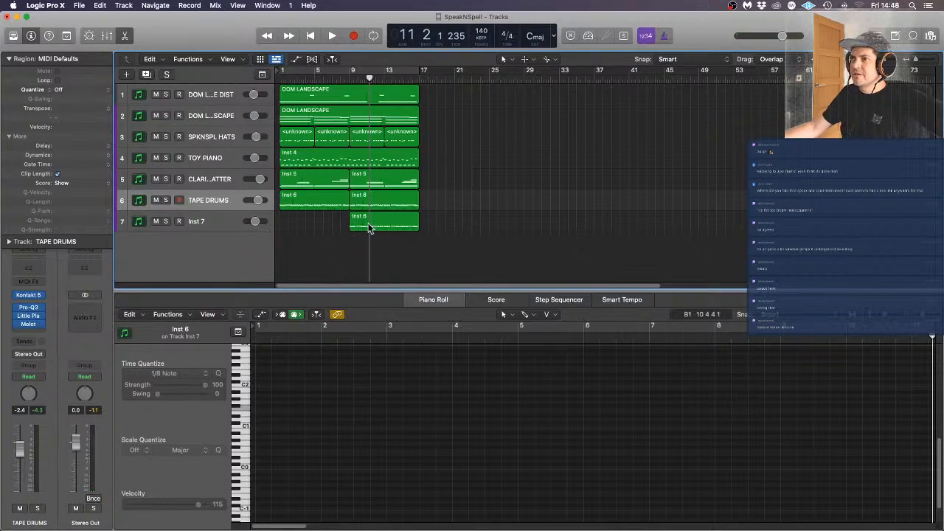
# Create one new software instrument track below Inst 7 and load Kontakt 5 on it
pyautogui.click(211, 220)
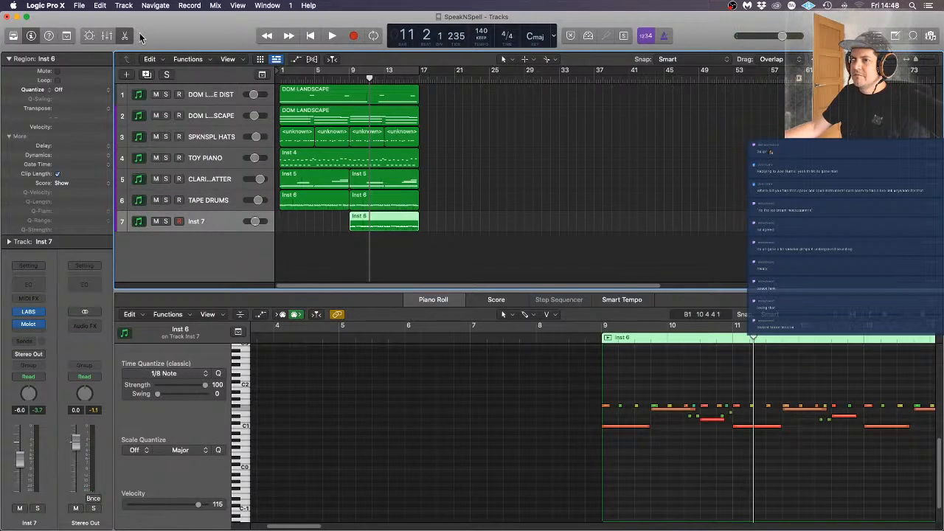
pyautogui.click(126, 75)
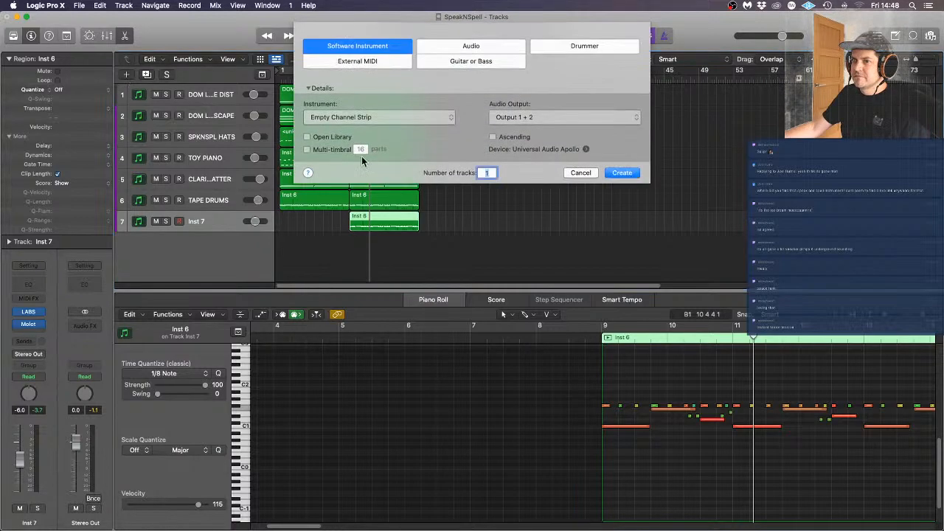
pyautogui.click(624, 172)
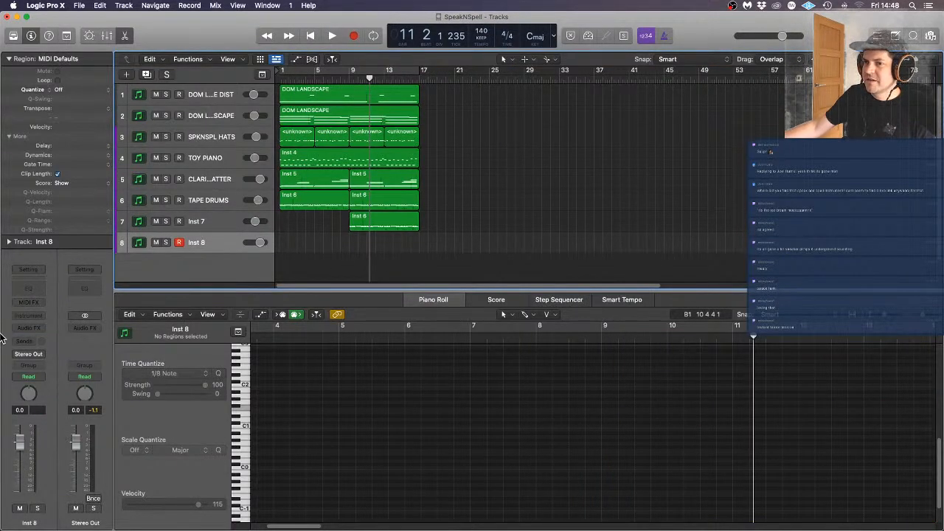
pyautogui.click(38, 314)
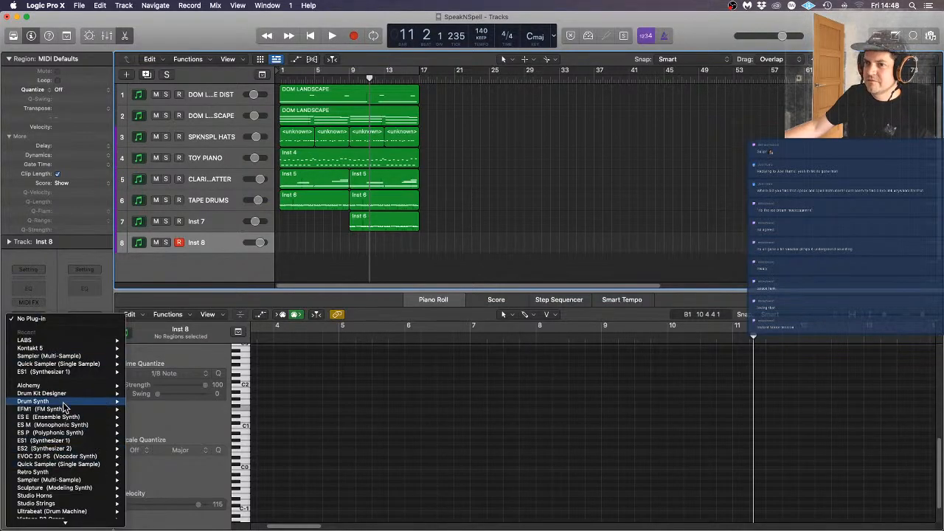
pyautogui.moveTo(63, 351)
pyautogui.click(148, 356)
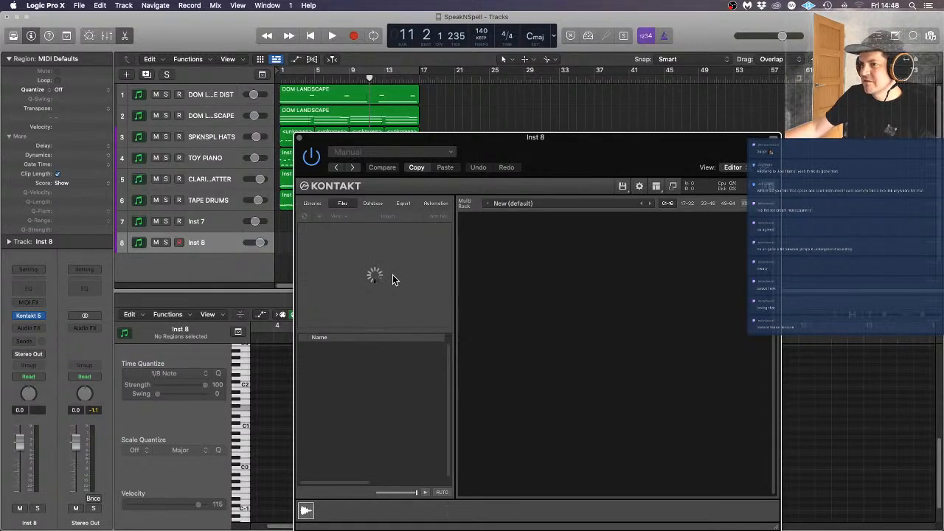
# Load the Basses Doppler instrument from the Kepler Orchestra Demo Patches folder into Kontakt
pyautogui.click(341, 204)
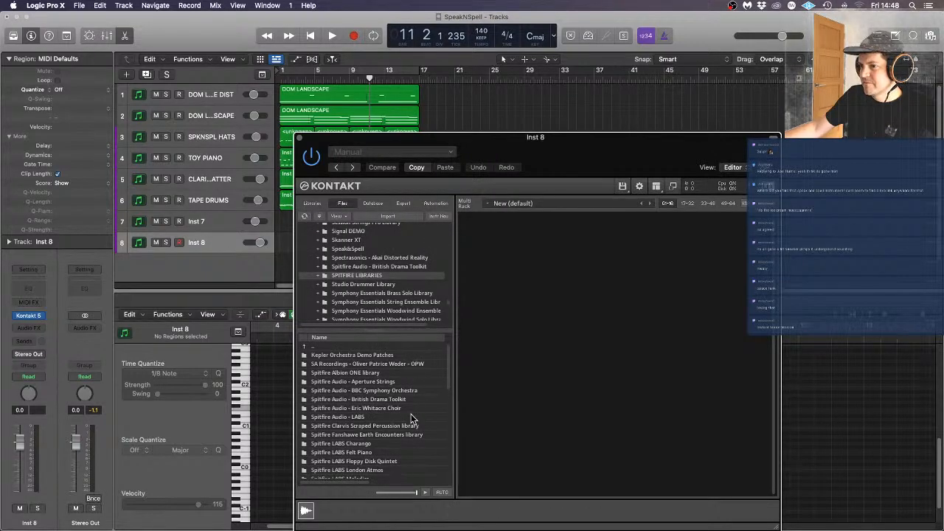
pyautogui.scroll(10, 435, 303)
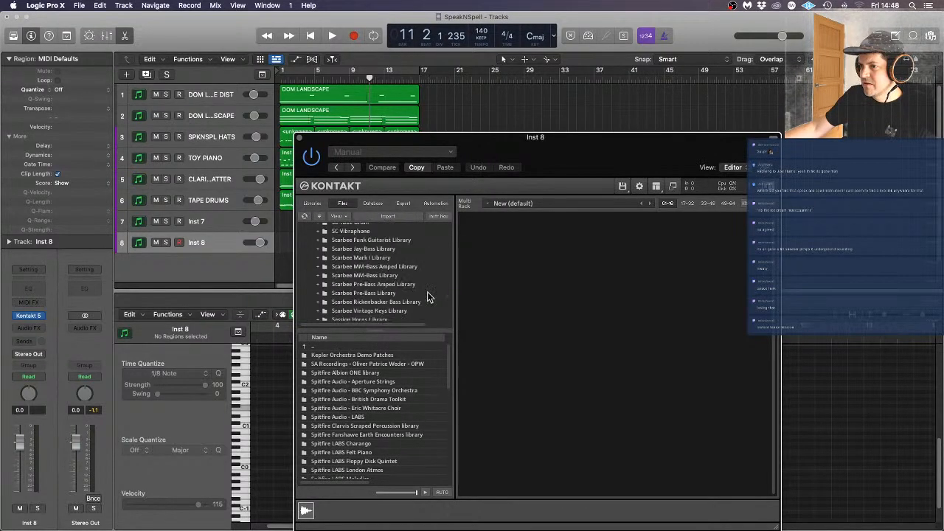
pyautogui.click(380, 355)
pyautogui.doubleClick(361, 356)
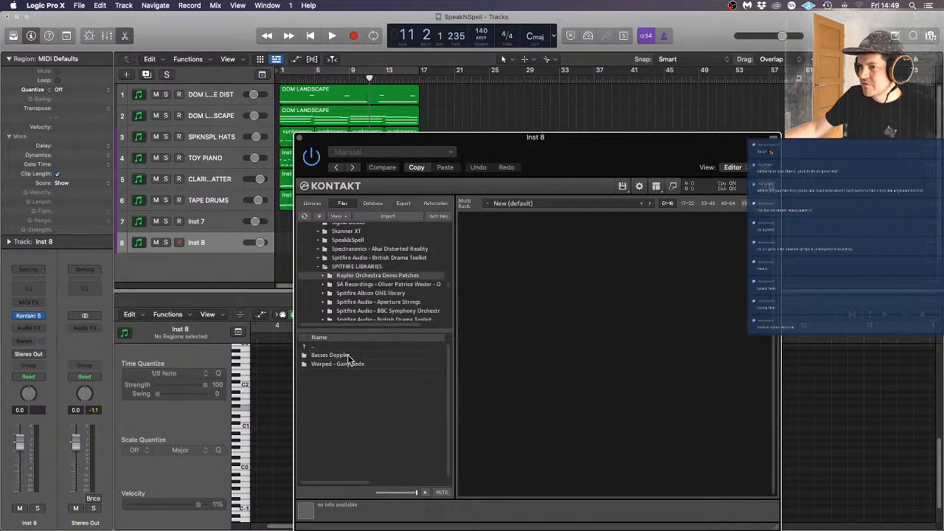
pyautogui.doubleClick(334, 355)
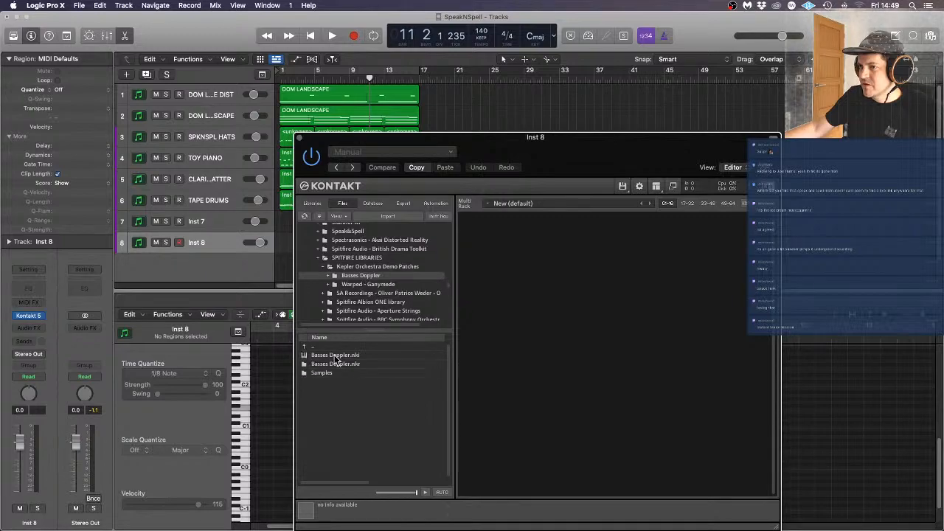
pyautogui.moveTo(335, 359); pyautogui.dragTo(543, 299)
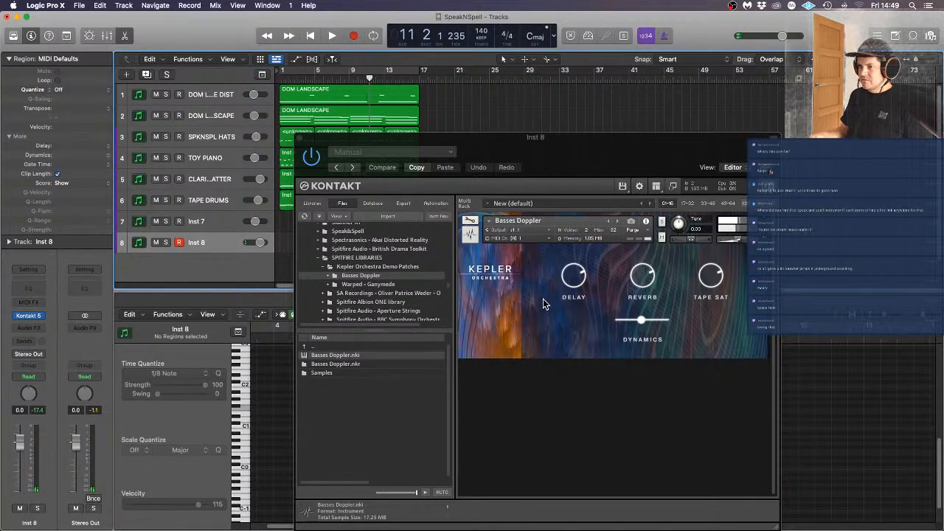
# Switch cycle mode back on and record a sustained Basses Doppler part on the Inst 8 track from the song start, closing Kontakt during recording
pyautogui.press('space')
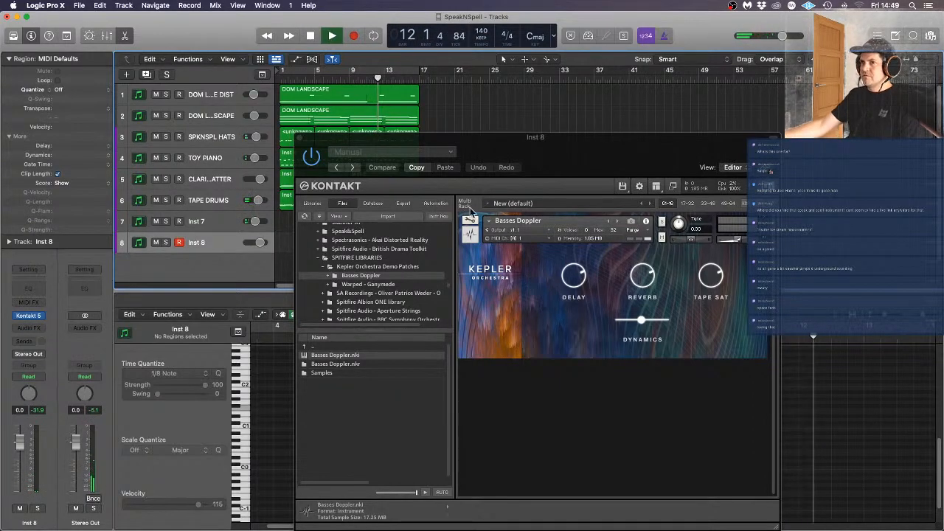
pyautogui.click(326, 68)
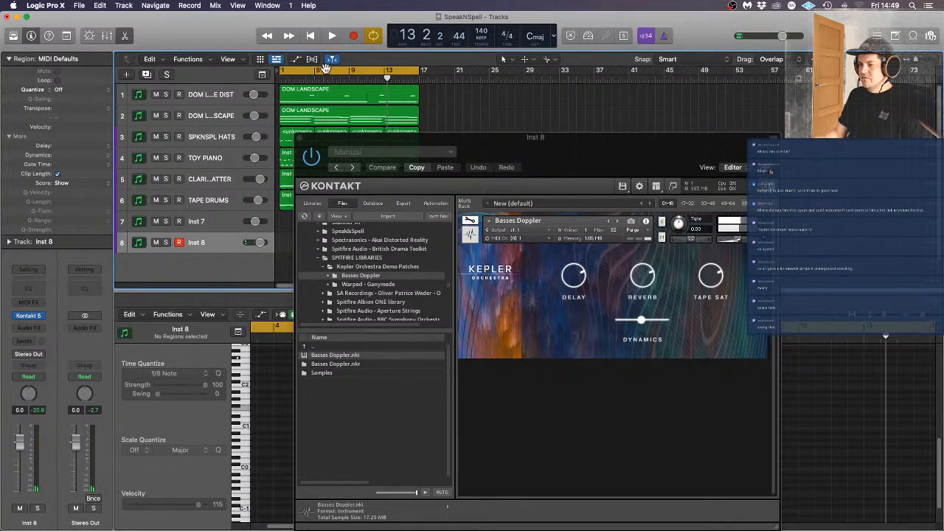
pyautogui.press('Return')
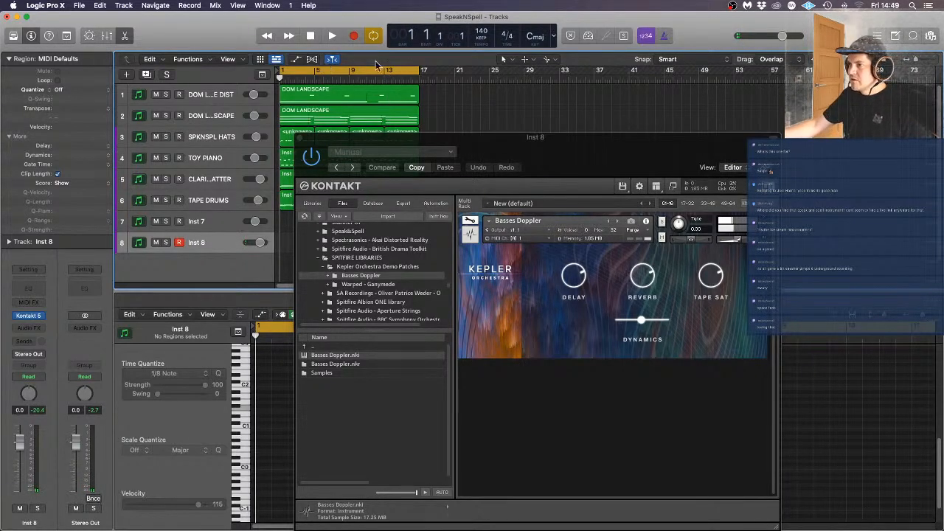
pyautogui.moveTo(741, 240); pyautogui.dragTo(746, 243)
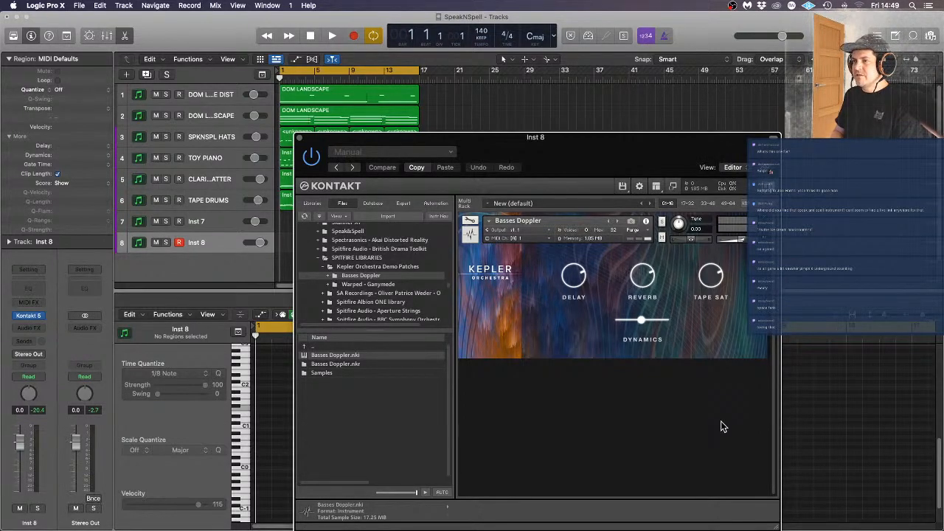
pyautogui.press('space')
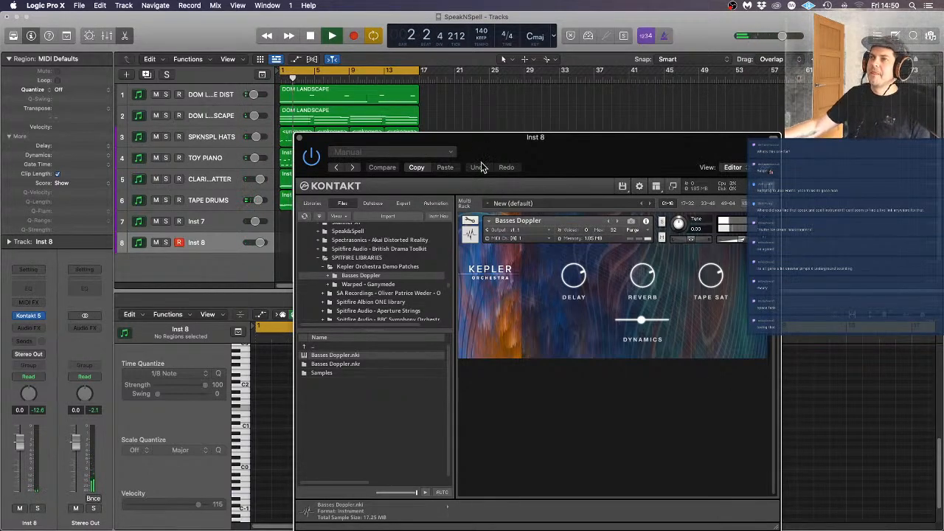
pyautogui.click(358, 39)
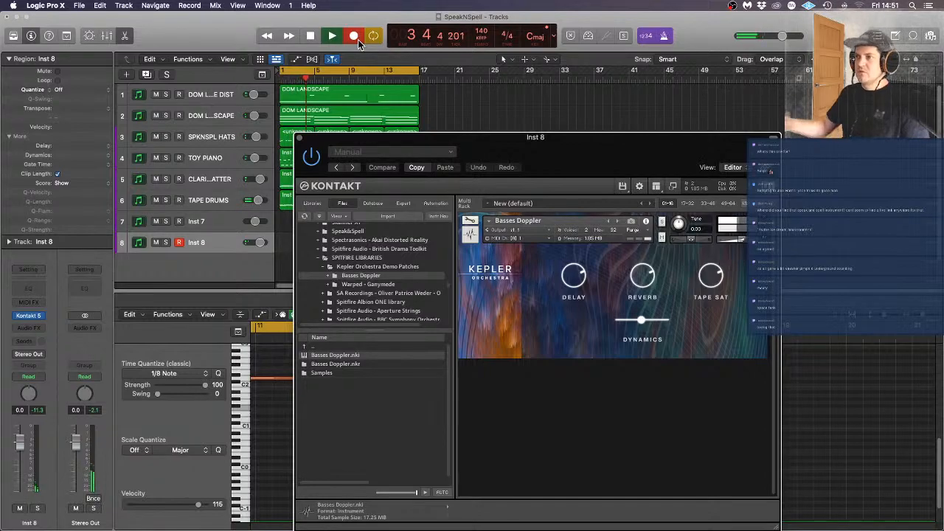
pyautogui.click(301, 140)
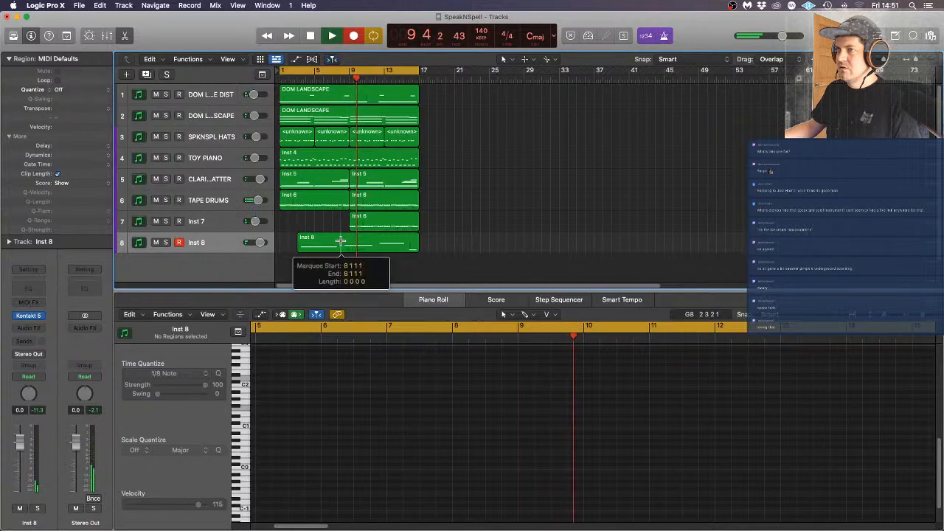
# Delete the recorded Inst 8 part after bar 8 and copy the remaining region to bar 11
pyautogui.press('Delete')
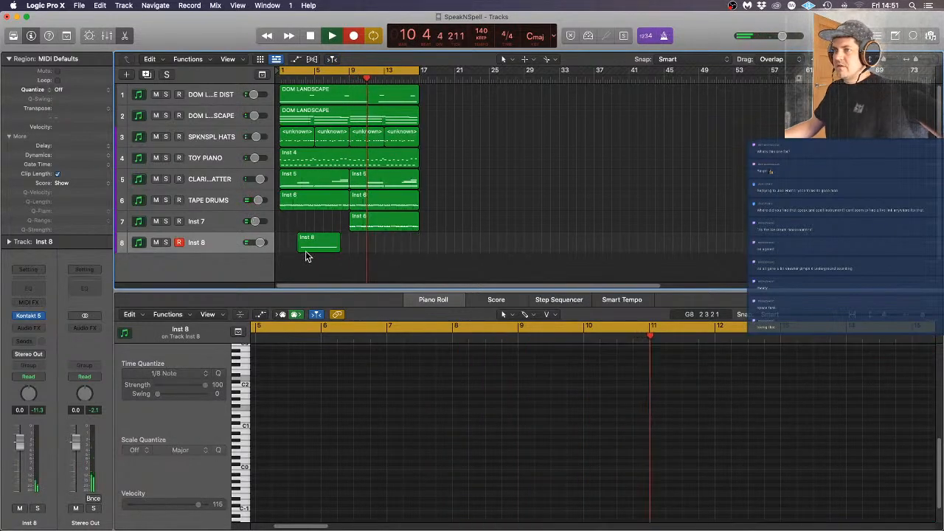
pyautogui.moveTo(306, 249); pyautogui.dragTo(377, 241)
pyautogui.click(470, 216)
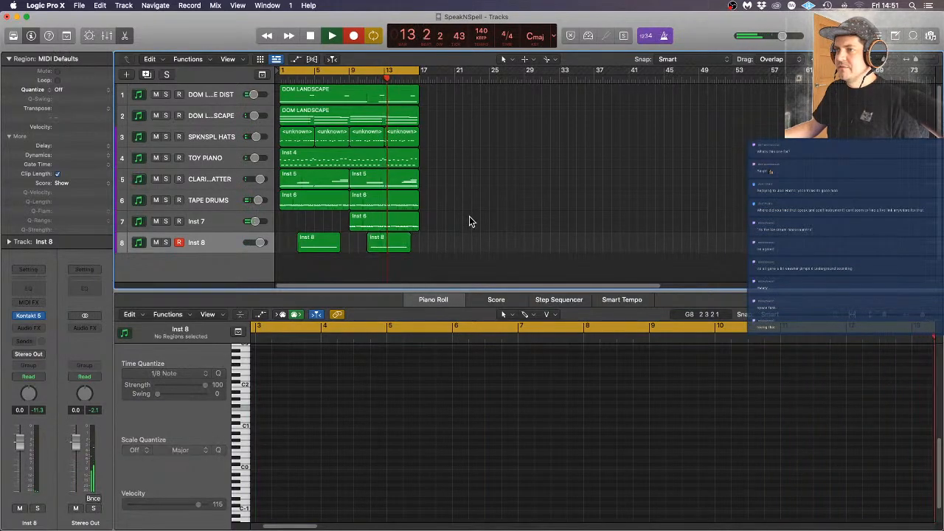
# Rename the Inst 8 track to KEPLER BASS
pyautogui.doubleClick(197, 244)
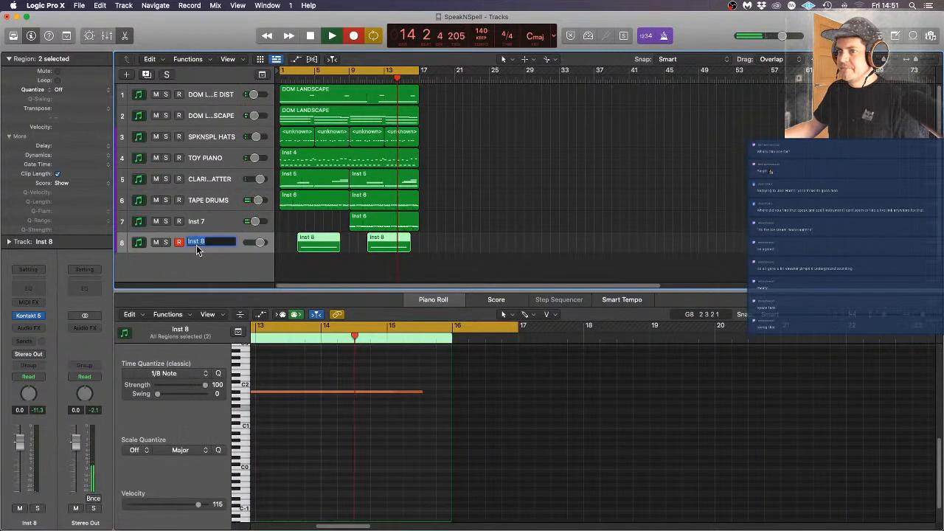
pyautogui.write('KEPL')
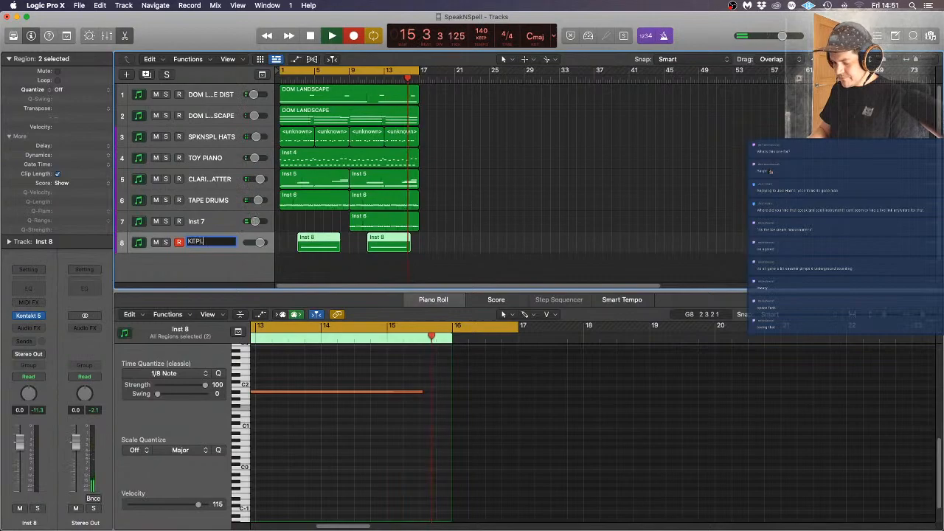
pyautogui.write('ER BASS')
pyautogui.press('Return')
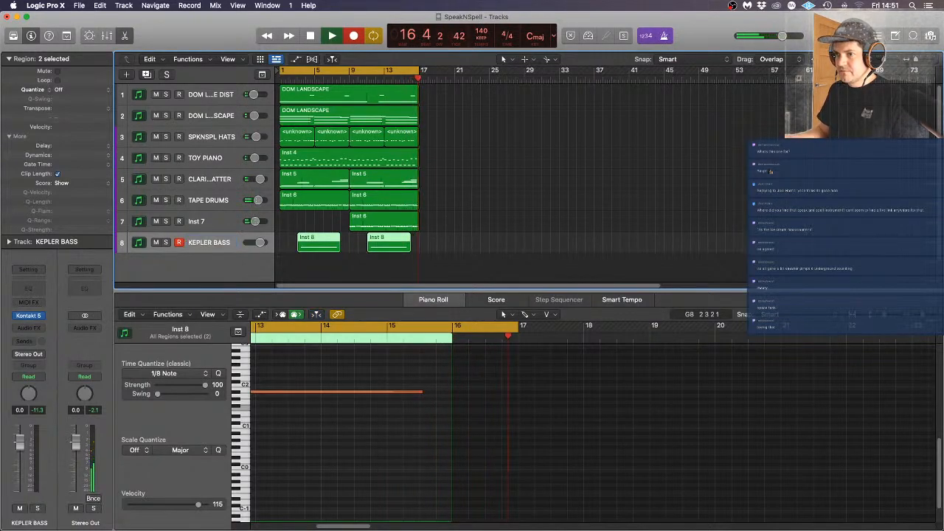
# Move the four SPKNSPL HATS regions out of the cycled section so they start at bar 17
pyautogui.click(383, 221)
pyautogui.click(383, 219)
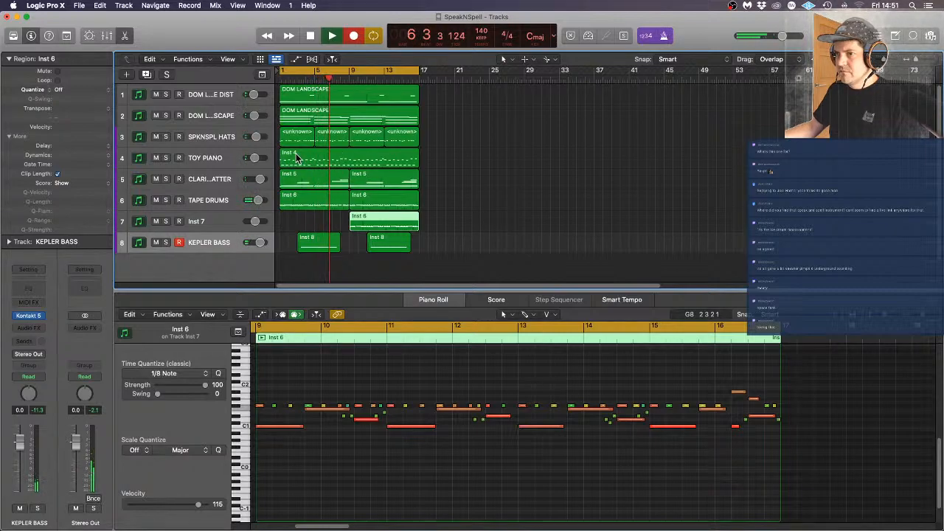
pyautogui.moveTo(463, 137); pyautogui.dragTo(433, 139)
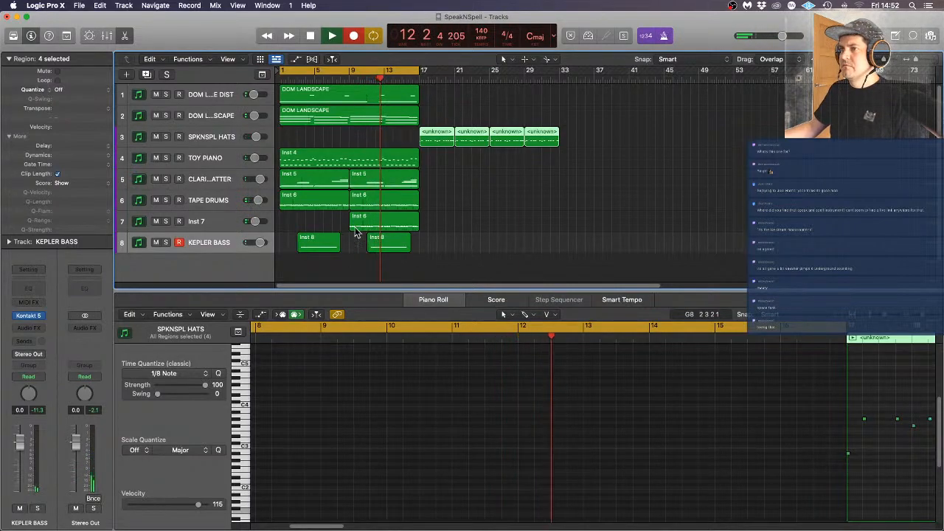
# Lower the velocity of the repeated short notes on one pitch in the Inst 7 track's region to 35, and close the Piano Roll
pyautogui.click(391, 223)
pyautogui.scroll(-3, 421, 469)
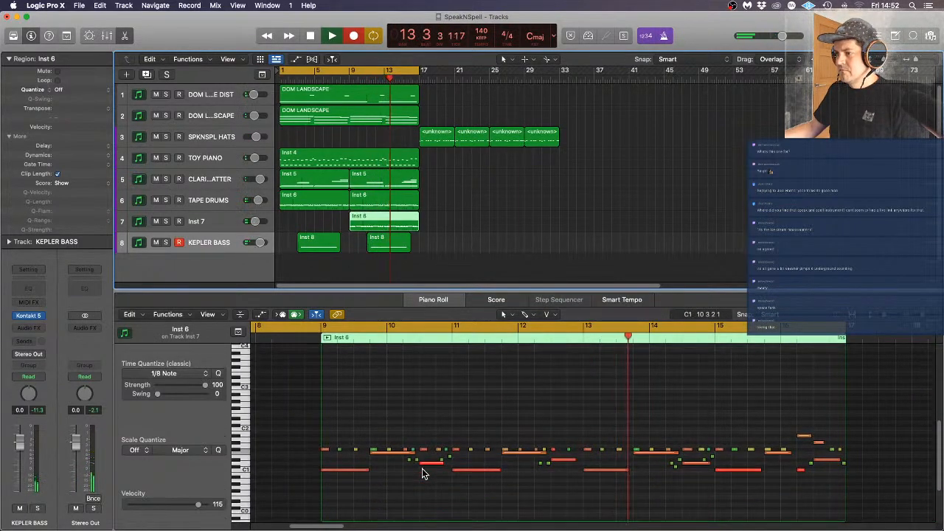
pyautogui.press('super+a')
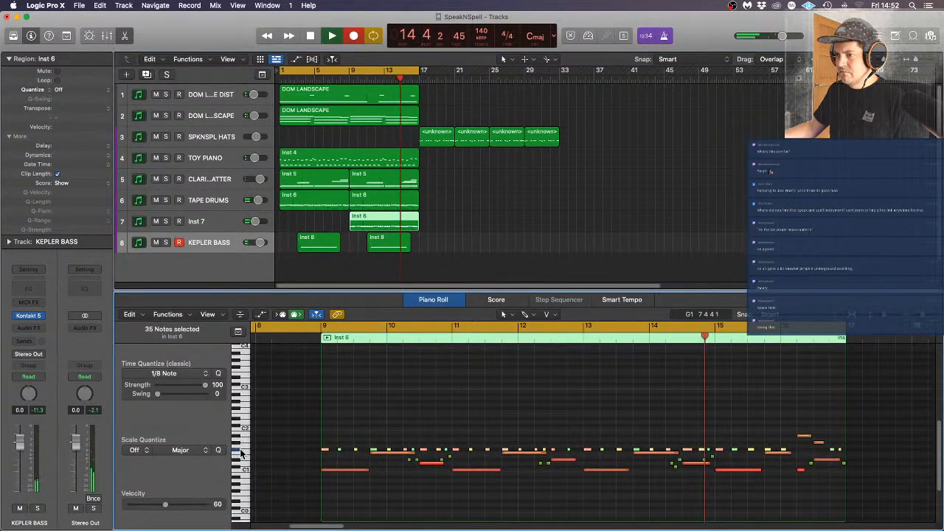
pyautogui.moveTo(198, 504); pyautogui.dragTo(150, 514)
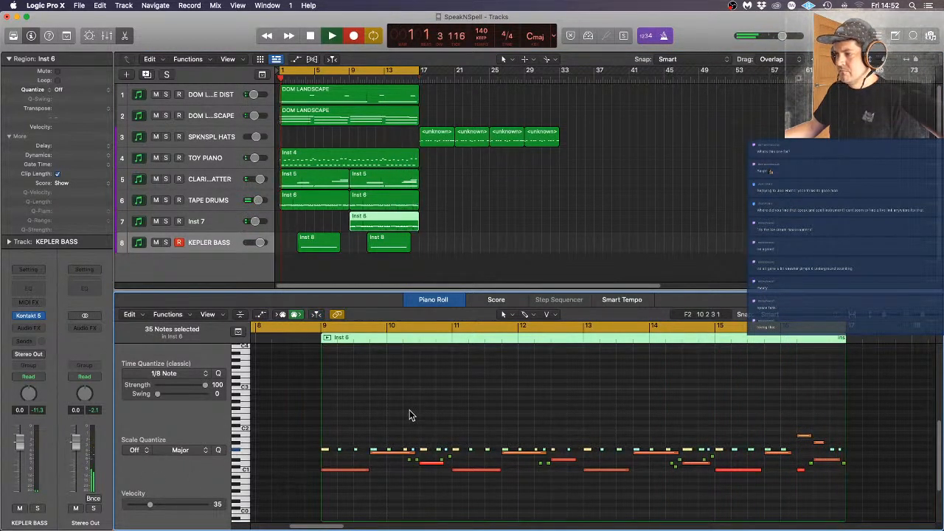
pyautogui.press('p')
pyautogui.click(485, 312)
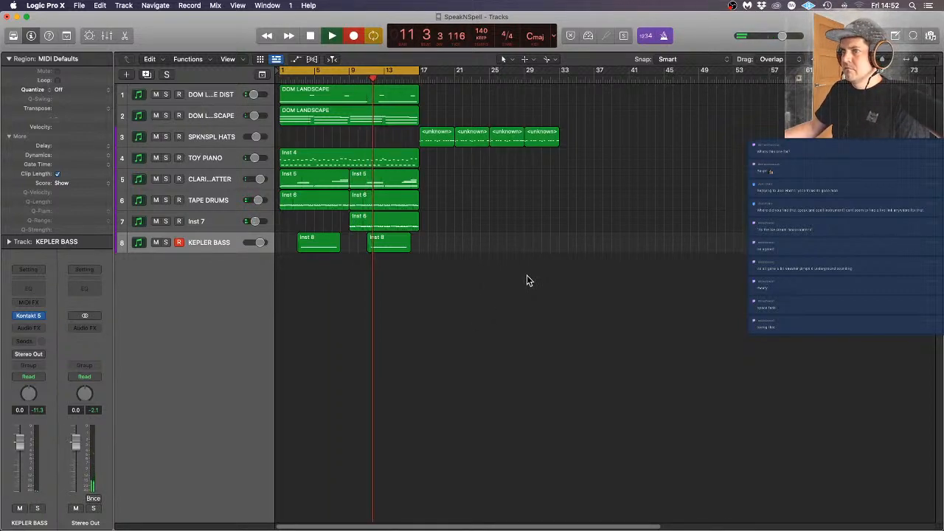
# Leave record mode and create a duplicate of the KEPLER BASS track below it with the same settings
pyautogui.click(331, 35)
pyautogui.click(330, 35)
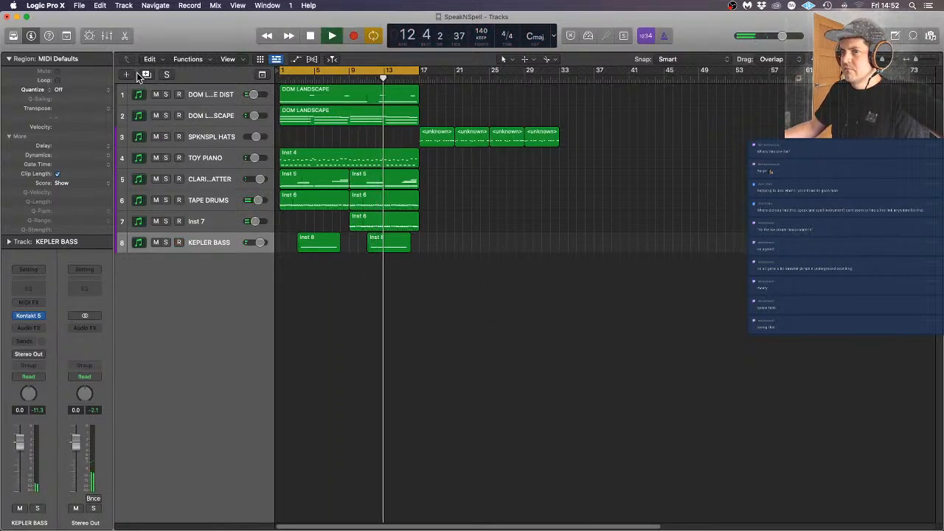
pyautogui.click(146, 75)
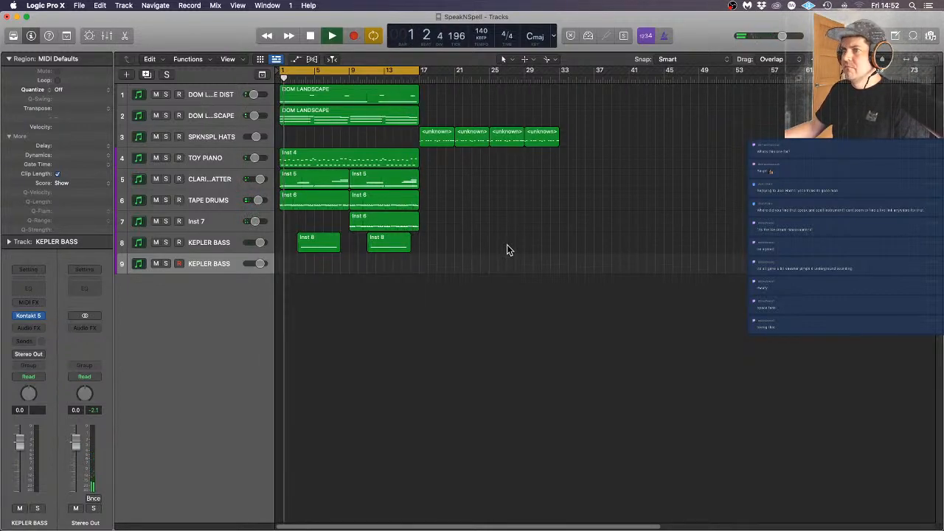
# Rename the Inst 7 track to LABS DRUMS
pyautogui.doubleClick(201, 221)
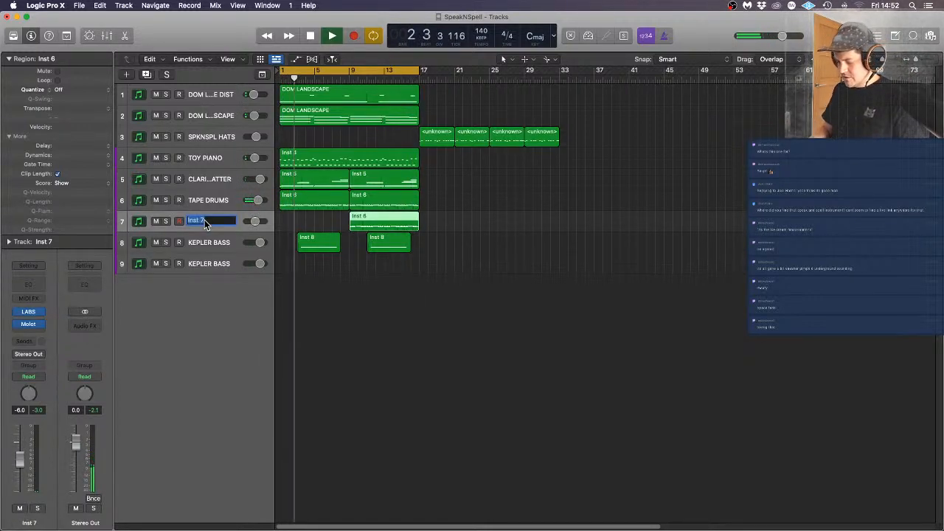
pyautogui.write('LABS')
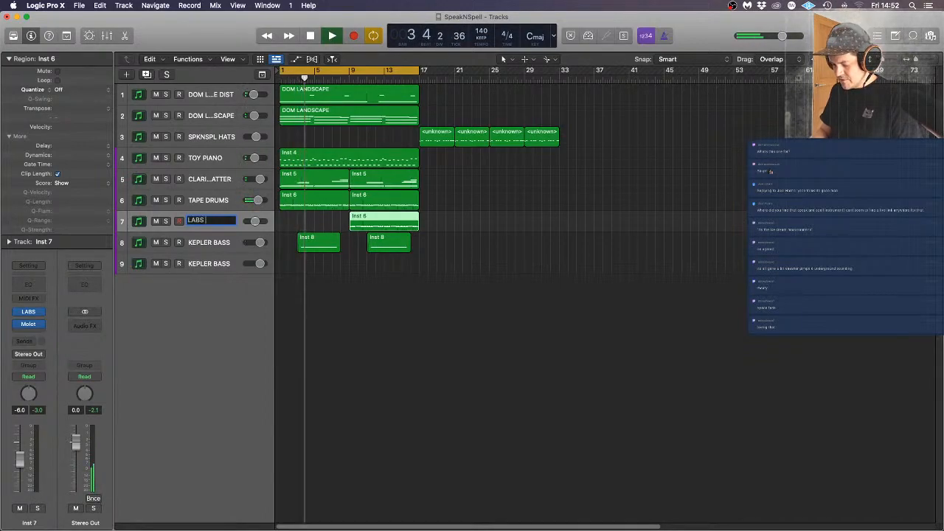
pyautogui.write(' DRUMS')
pyautogui.press('Return')
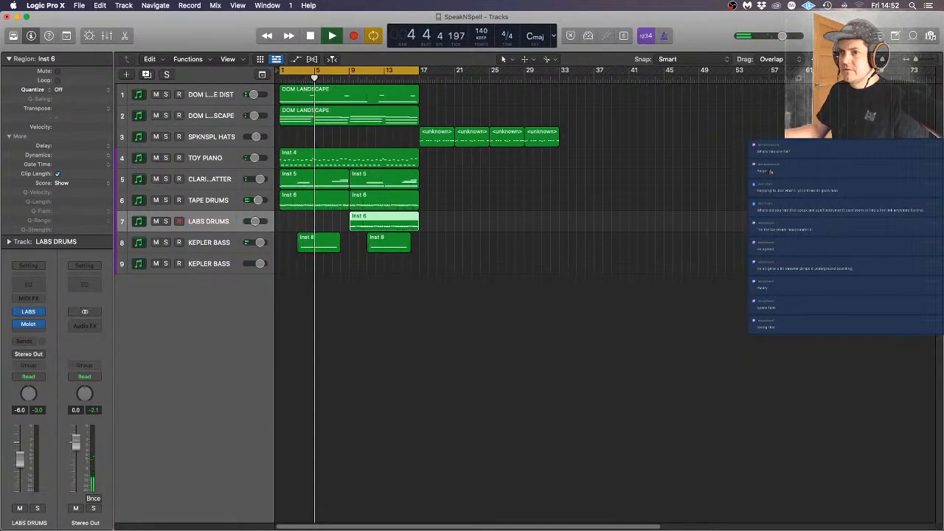
pyautogui.click(361, 301)
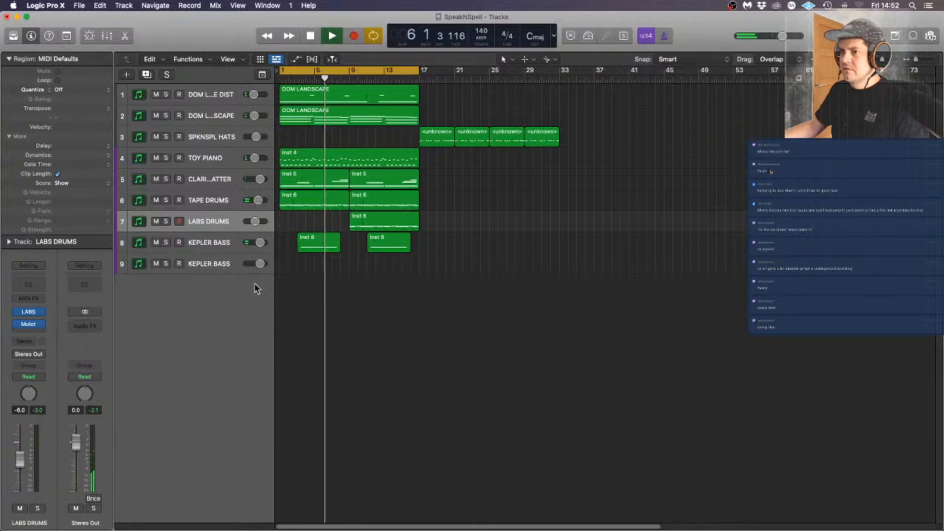
# Load Warped - Ganymede from the Kepler Orchestra Demo Patches into track 9's Kontakt, raise its volume slightly, and close the plug-in
pyautogui.click(222, 267)
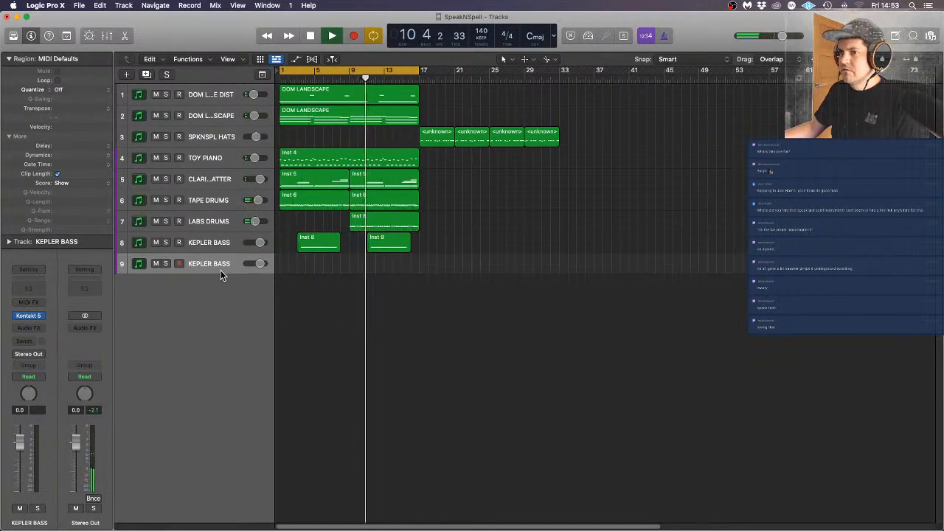
pyautogui.click(26, 319)
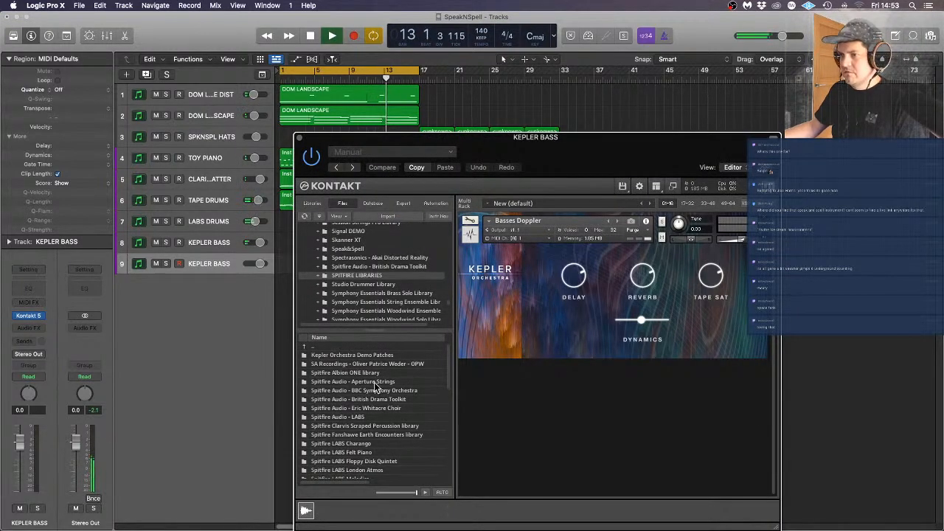
pyautogui.doubleClick(339, 356)
pyautogui.doubleClick(337, 364)
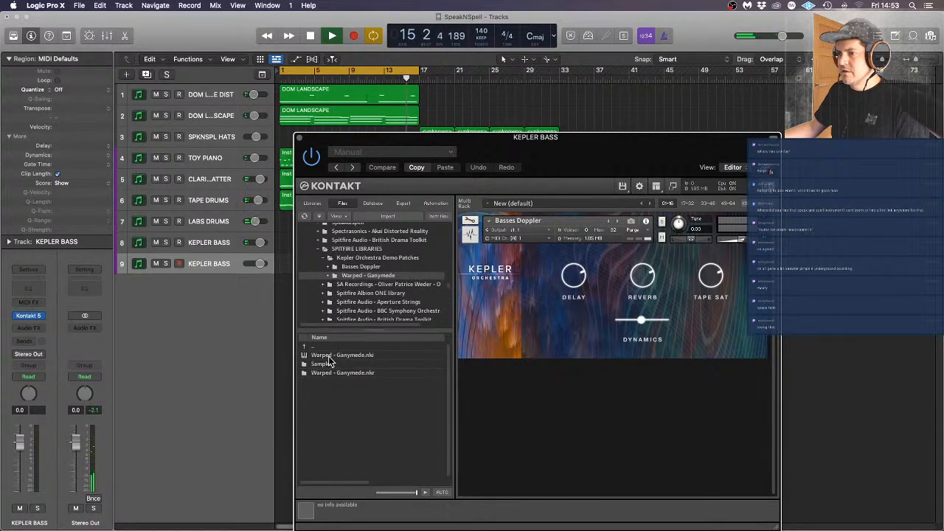
pyautogui.click(332, 358)
pyautogui.moveTo(521, 298); pyautogui.dragTo(521, 298)
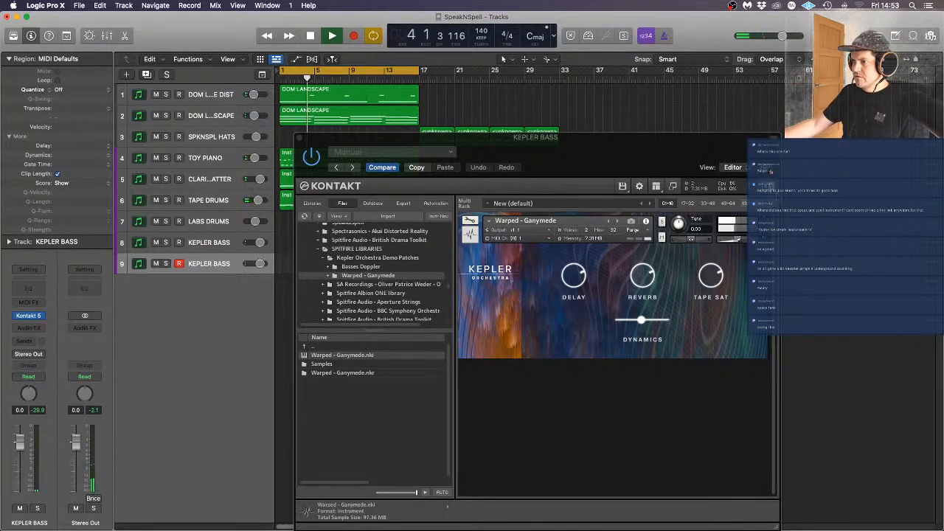
pyautogui.moveTo(740, 240); pyautogui.dragTo(743, 240)
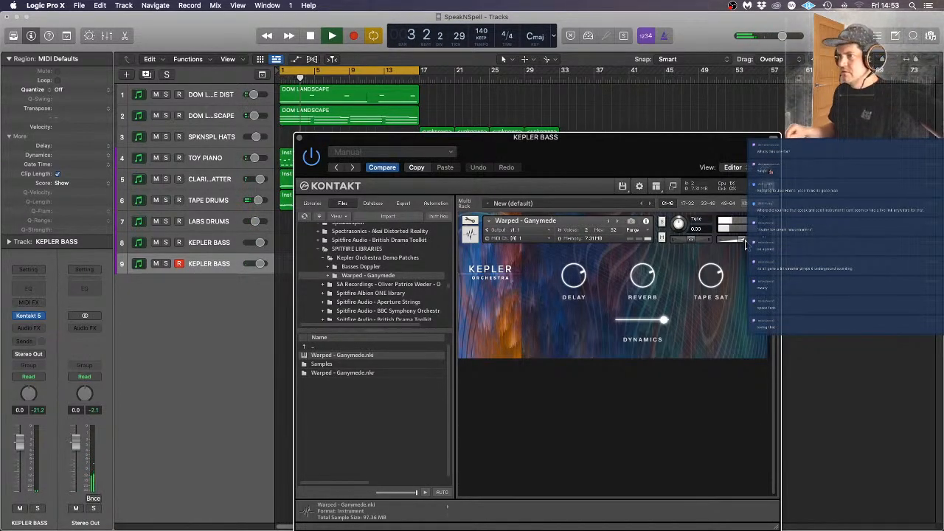
pyautogui.click(300, 139)
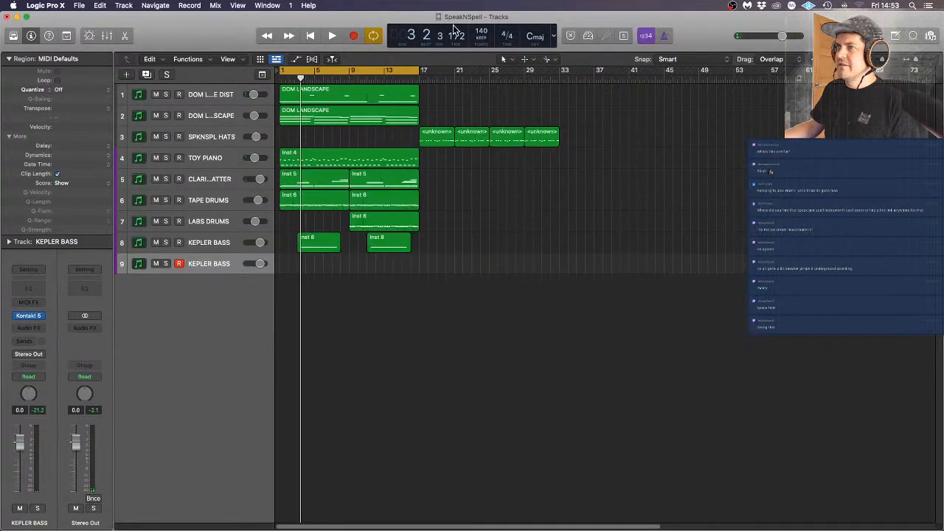
# Record a sustained Warped - Ganymede part on track 9 from bar 8 to the cycle end, and delete the stray short region at bar 1
pyautogui.click(355, 36)
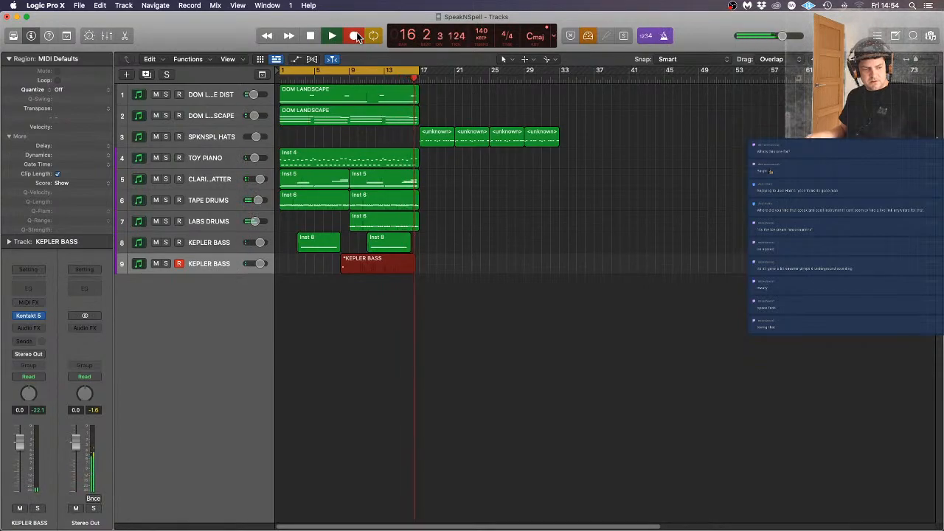
pyautogui.press('space')
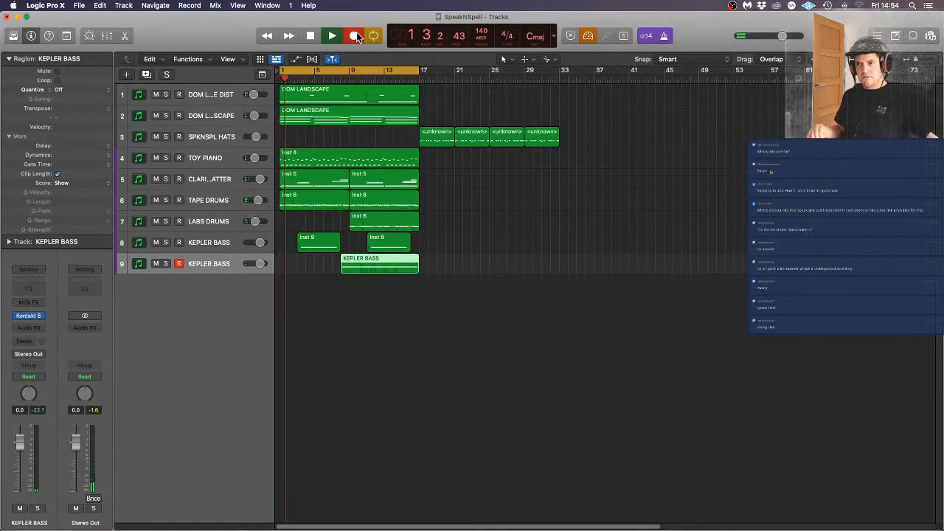
pyautogui.click(355, 35)
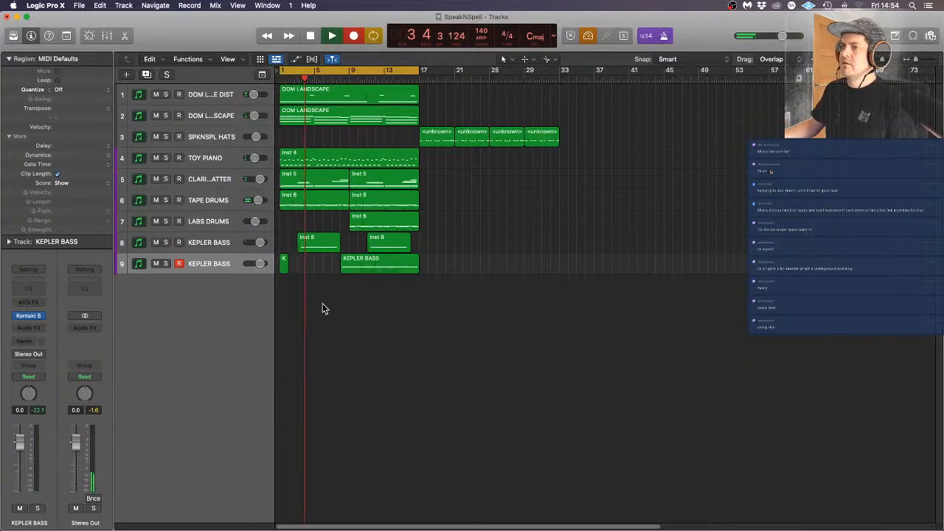
pyautogui.click(284, 266)
pyautogui.press('Delete')
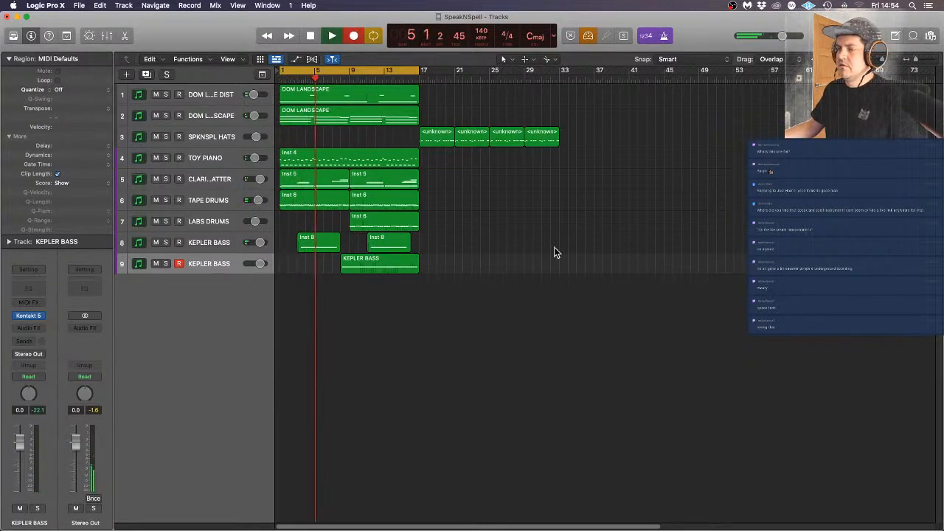
# Extend the start of the long note in track 9's recorded region back to bar 8
pyautogui.click(384, 266)
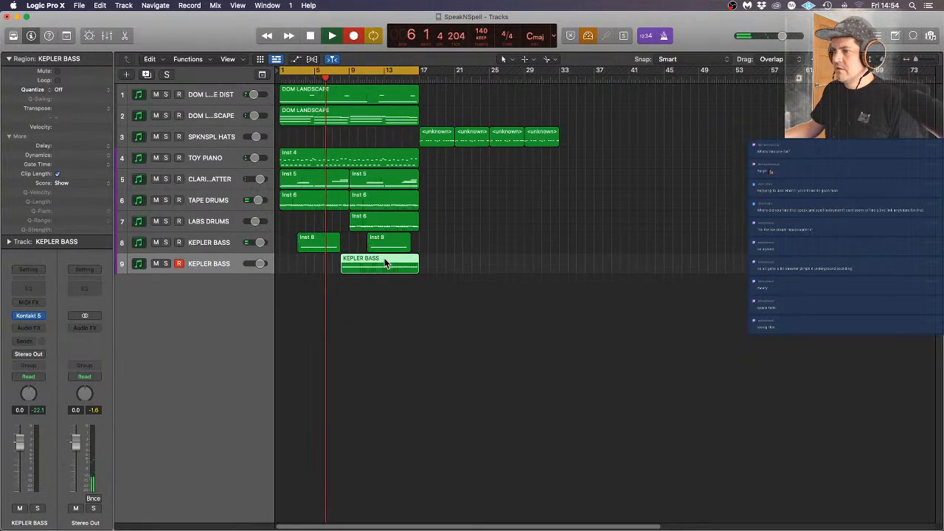
pyautogui.doubleClick(384, 263)
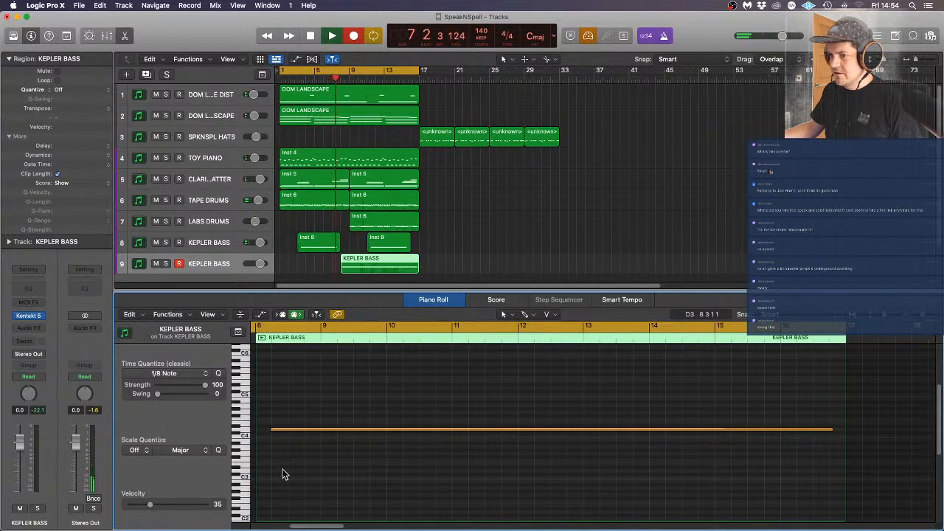
pyautogui.moveTo(271, 430); pyautogui.dragTo(258, 429)
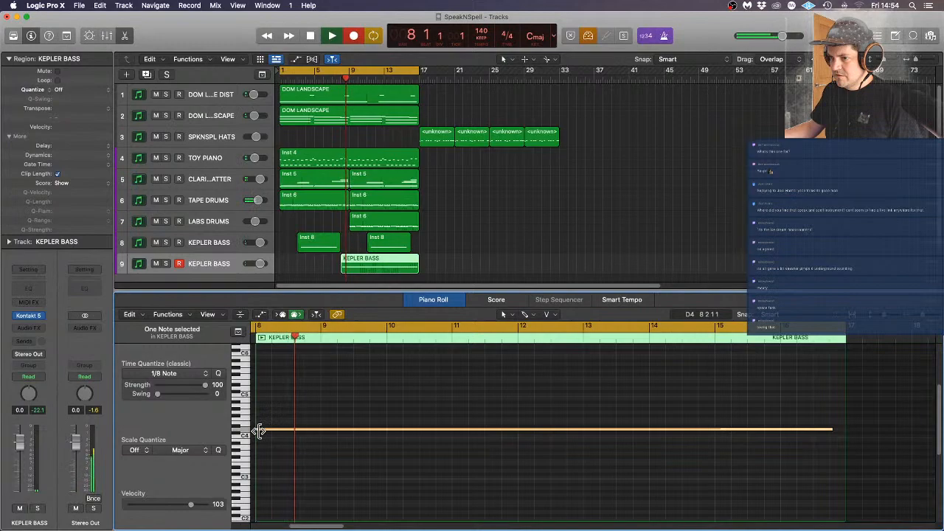
pyautogui.click(368, 459)
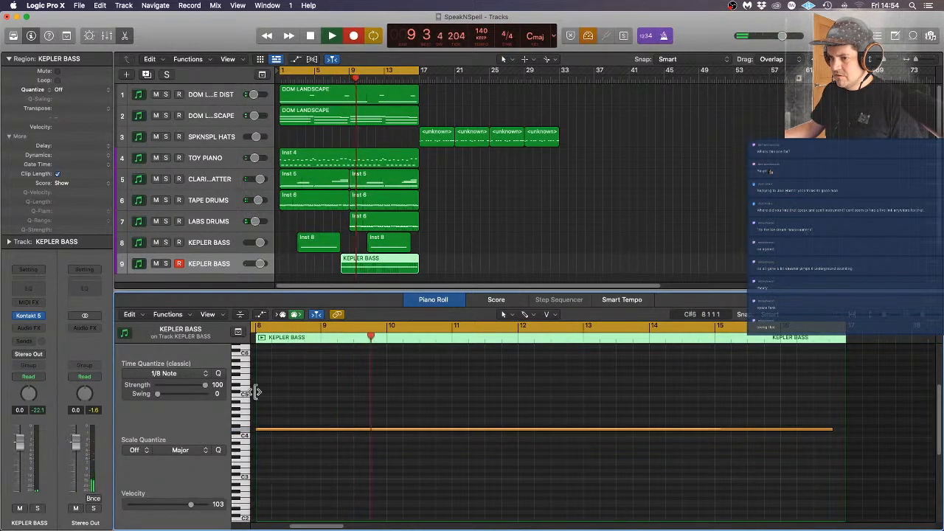
# Display the region's Modulation automation, remove the points before about bar 13, and start the curve at 0 from bar 8
pyautogui.press('a')
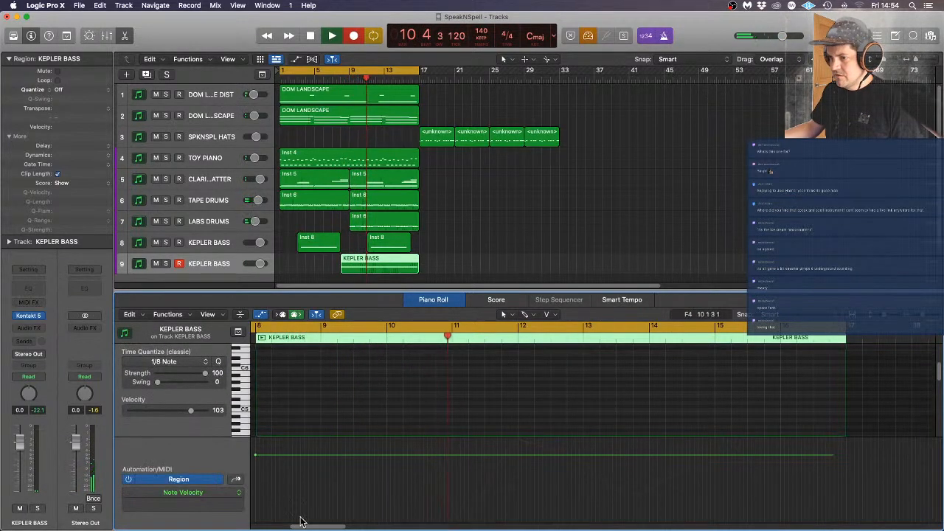
pyautogui.click(235, 481)
pyautogui.click(235, 481)
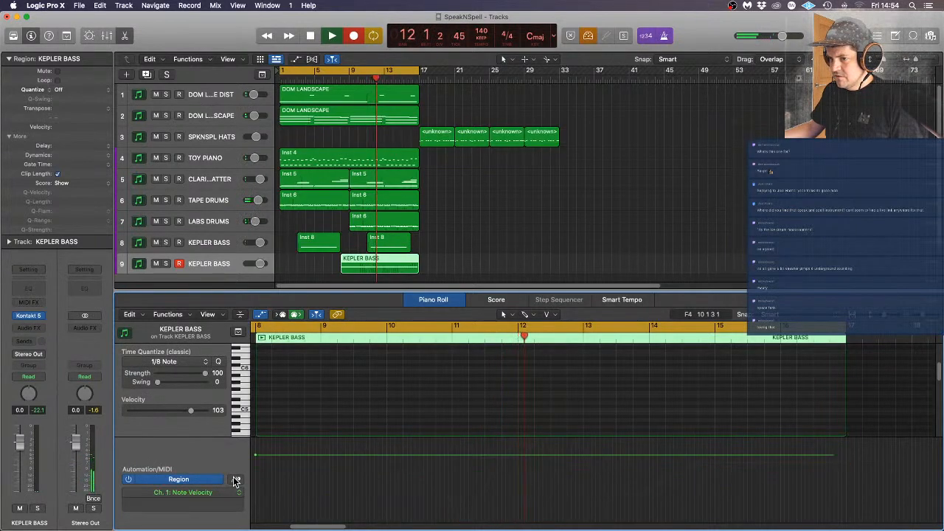
pyautogui.click(235, 481)
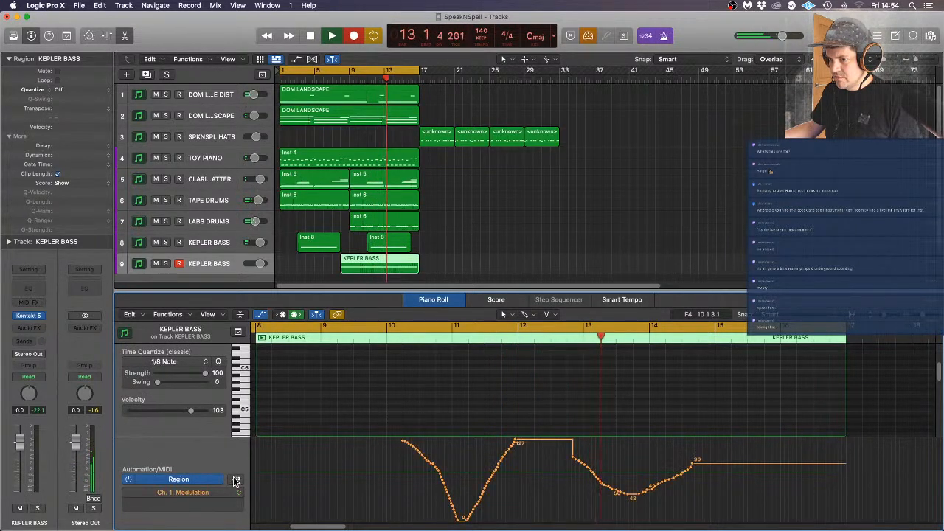
pyautogui.moveTo(574, 461); pyautogui.dragTo(378, 515)
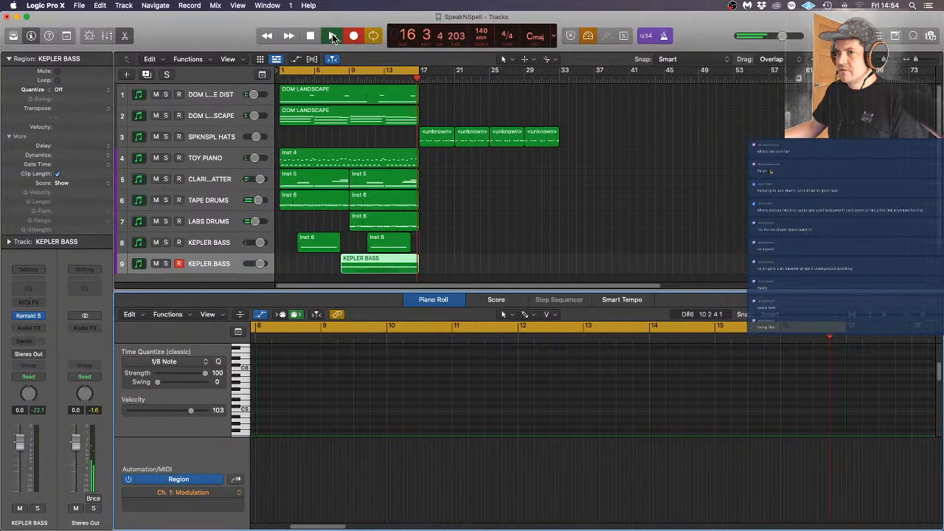
pyautogui.moveTo(377, 514); pyautogui.dragTo(295, 519)
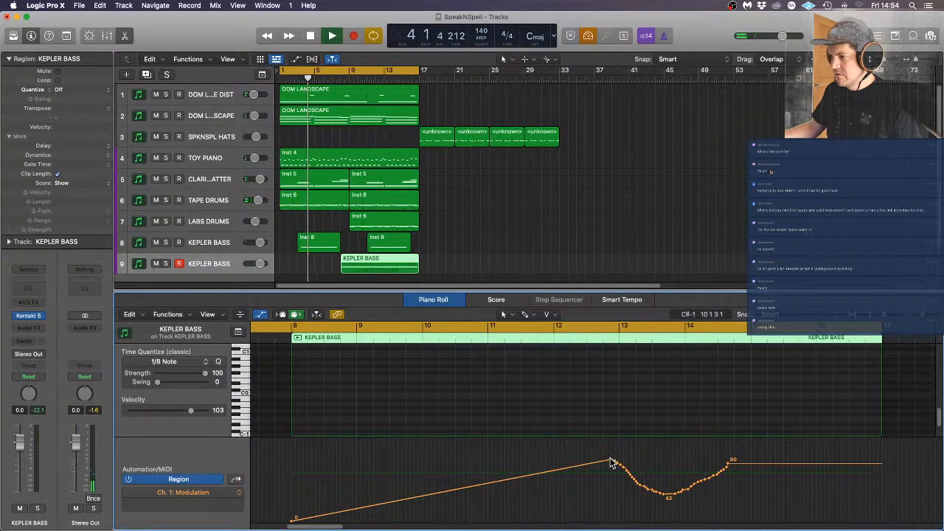
# Reshape the modulation curve to hold at 0 until early in bar 12 and reach 127 just before bar 15
pyautogui.moveTo(612, 462); pyautogui.dragTo(538, 459)
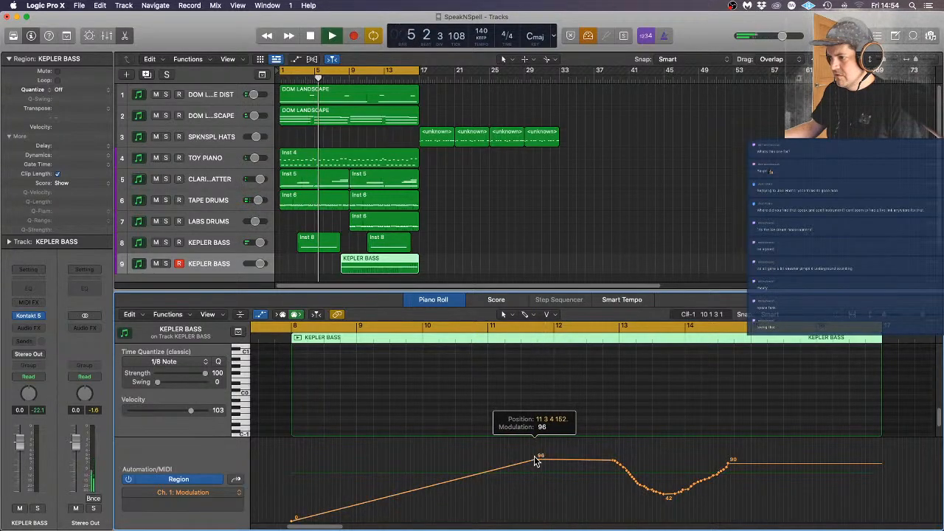
pyautogui.moveTo(765, 462); pyautogui.dragTo(752, 441)
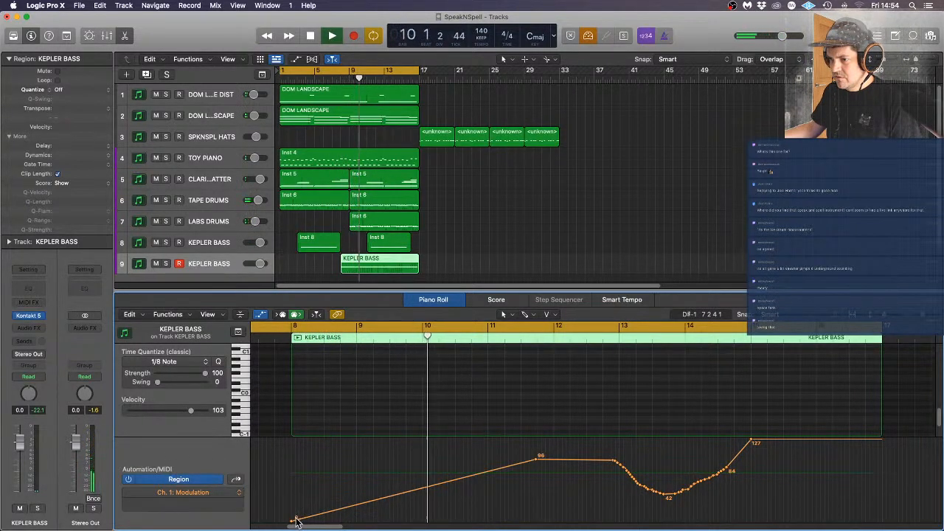
pyautogui.moveTo(347, 509); pyautogui.dragTo(573, 516)
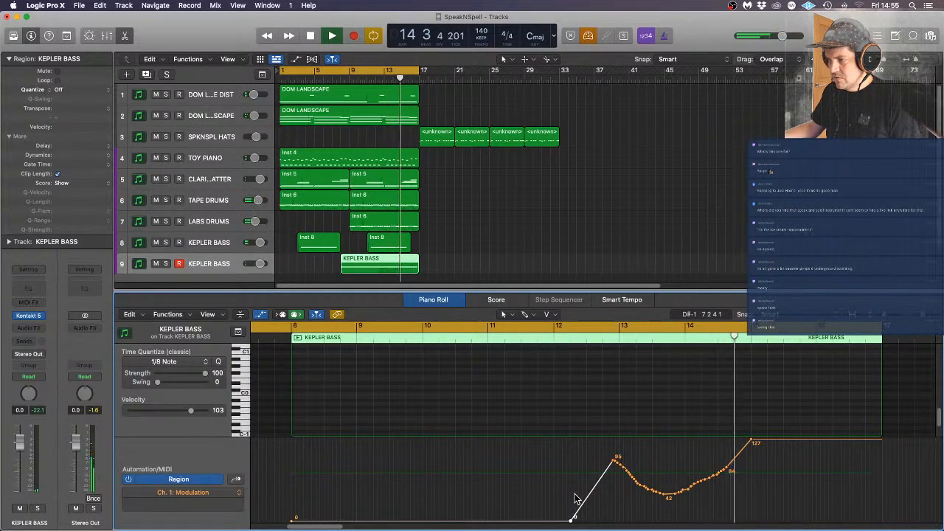
# Display the region's Pitch Bend automation and flatten it to 0 from bar 8, with the final rise starting at 0 just after bar 15
pyautogui.click(235, 480)
pyautogui.click(236, 480)
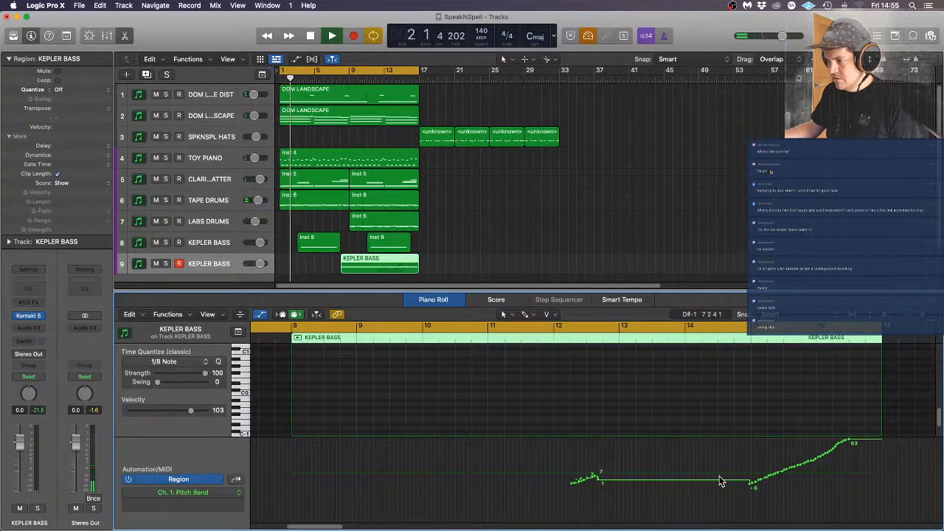
pyautogui.moveTo(706, 483)
pyautogui.mouseDown()
pyautogui.moveTo(350, 492)
pyautogui.moveTo(293, 490)
pyautogui.moveTo(292, 477)
pyautogui.mouseUp()
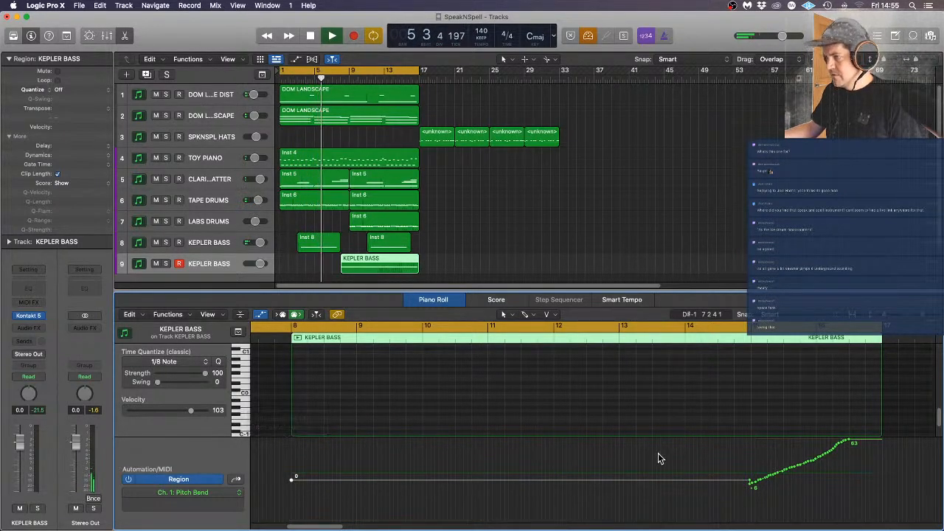
pyautogui.moveTo(751, 484); pyautogui.dragTo(759, 481)
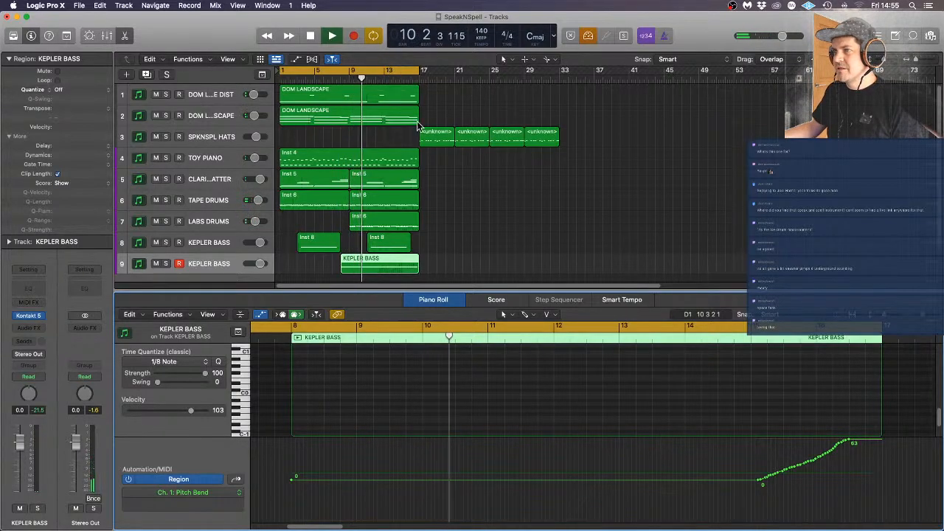
# Copy the DOM LANDSCAPE regions on tracks 1 and 2 to bar 17 and turn off the cycle
pyautogui.moveTo(331, 95); pyautogui.dragTo(472, 99)
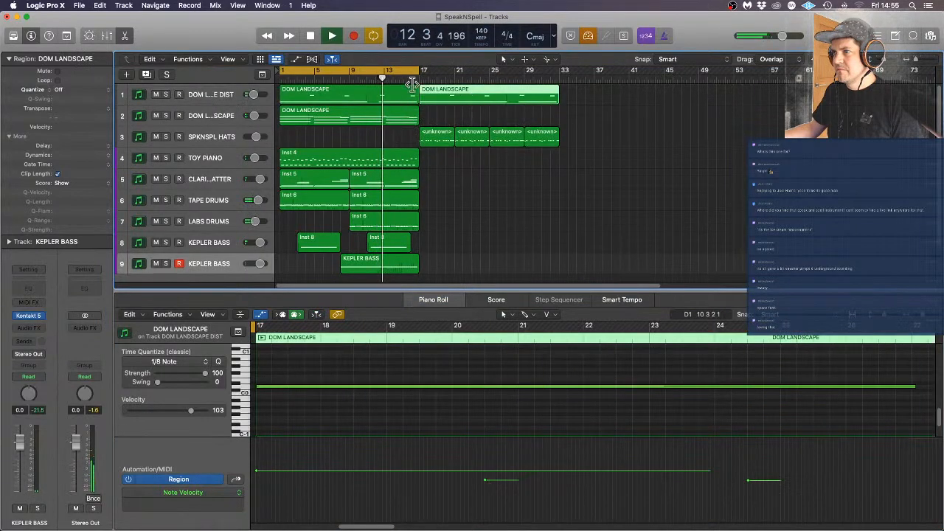
pyautogui.moveTo(404, 117); pyautogui.dragTo(476, 126)
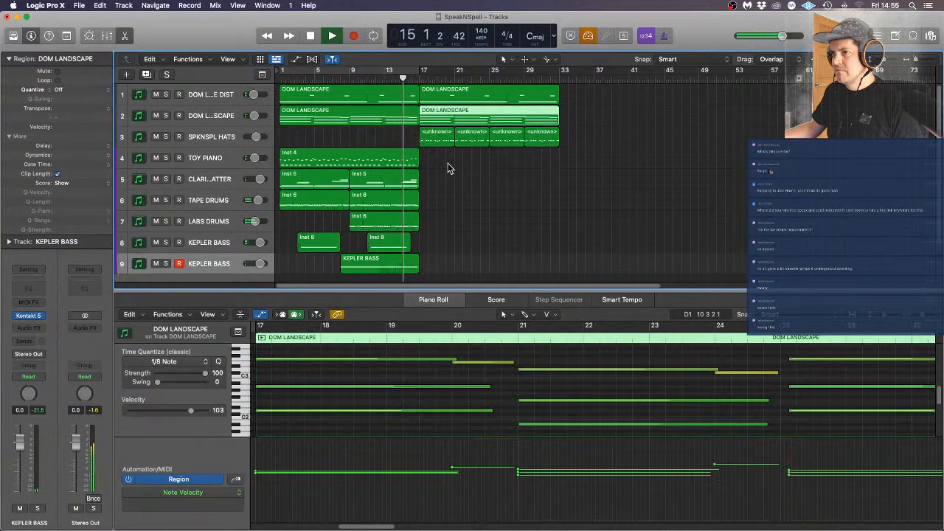
pyautogui.moveTo(451, 157); pyautogui.dragTo(436, 200)
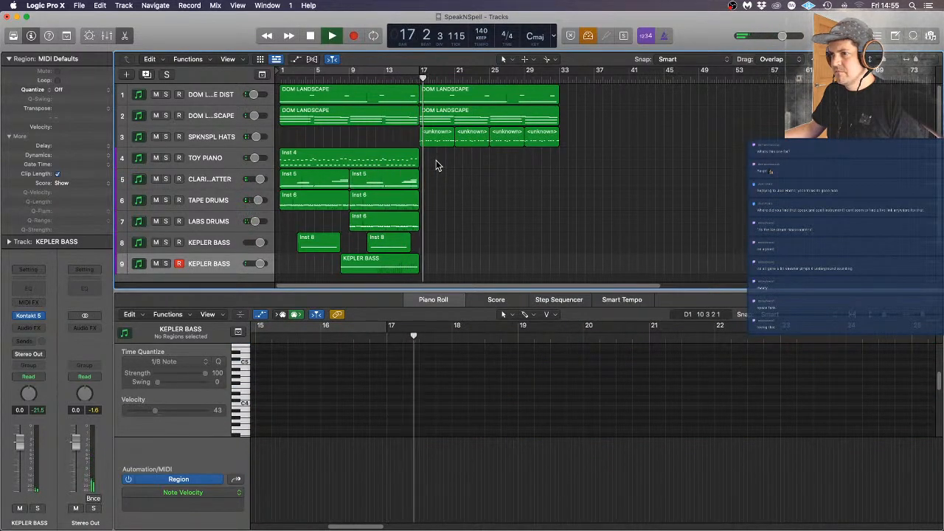
# Extend track 9's KEPLER BASS region to about bar 22 and ramp its pitch bend from 63 at bar 19 to 0 at bar 21
pyautogui.moveTo(417, 267); pyautogui.dragTo(465, 265)
pyautogui.press('space')
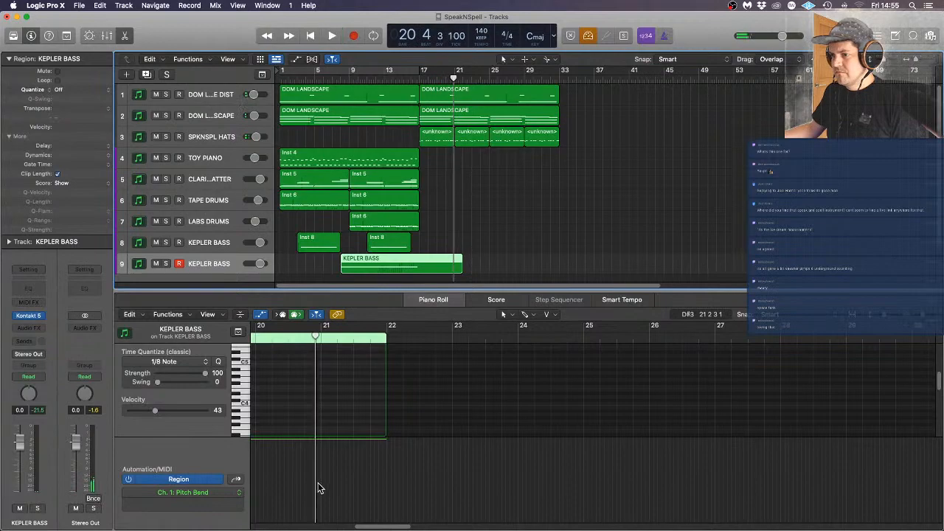
pyautogui.hscroll(-5, 270, 452)
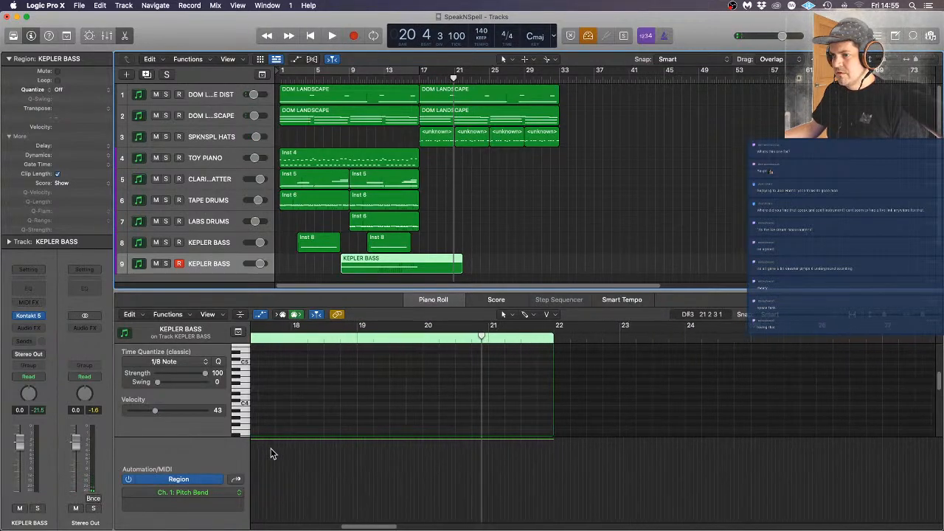
pyautogui.click(346, 440)
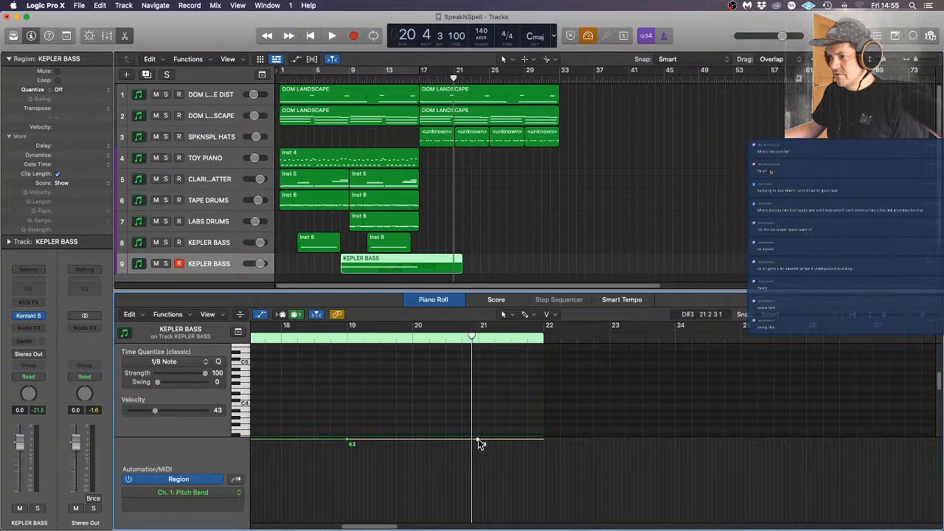
pyautogui.moveTo(479, 440); pyautogui.dragTo(481, 485)
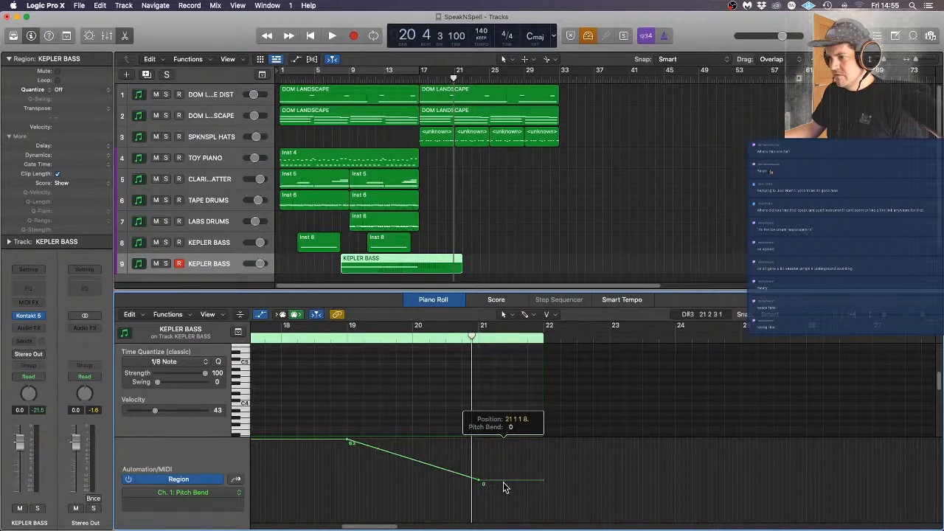
pyautogui.click(541, 191)
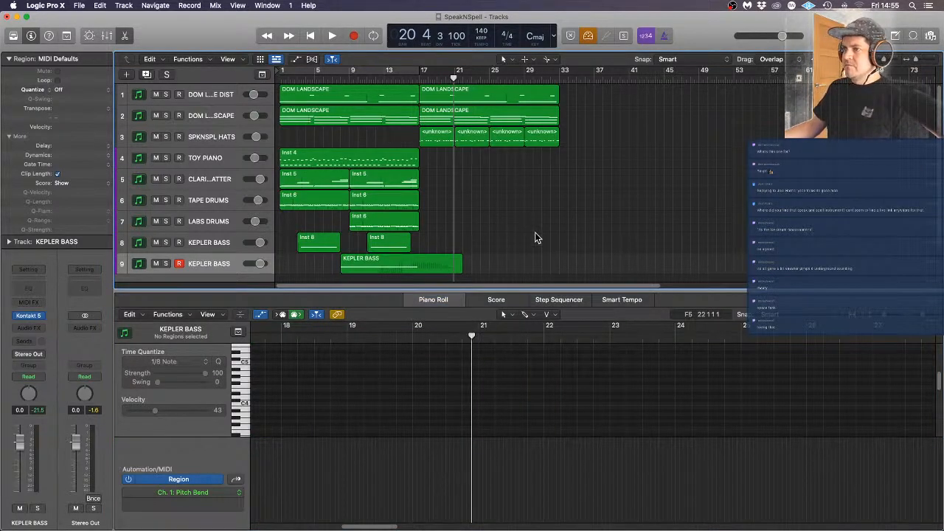
pyautogui.press('Return')
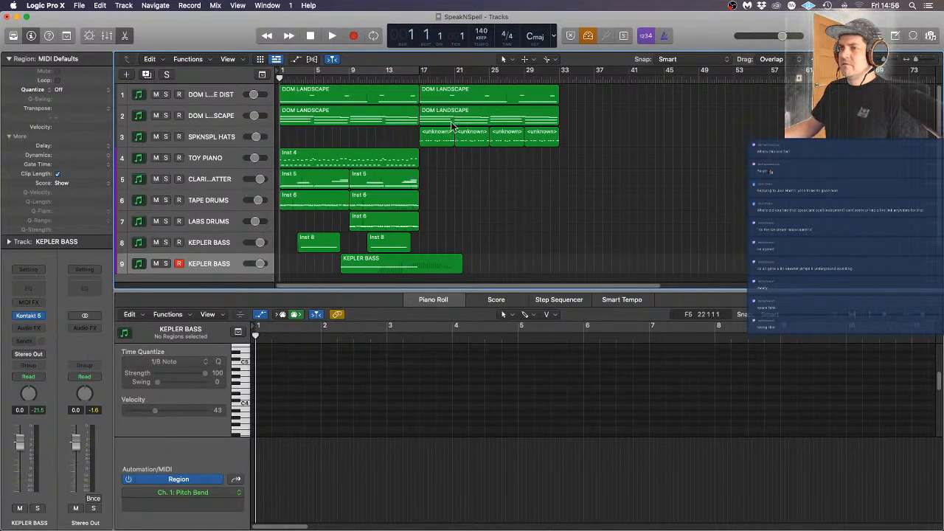
# Rename track 9 as KEPLER GANYMEDE
pyautogui.doubleClick(200, 264)
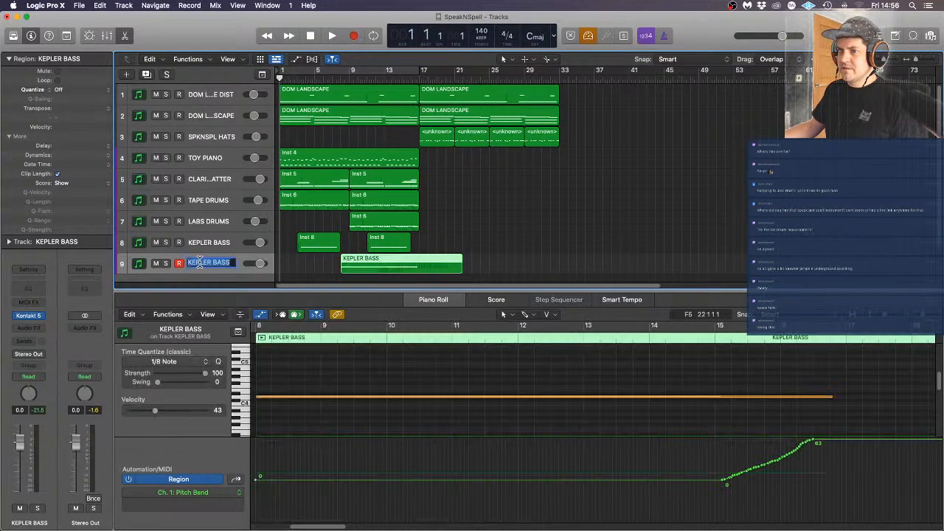
pyautogui.write('GANYMEDE')
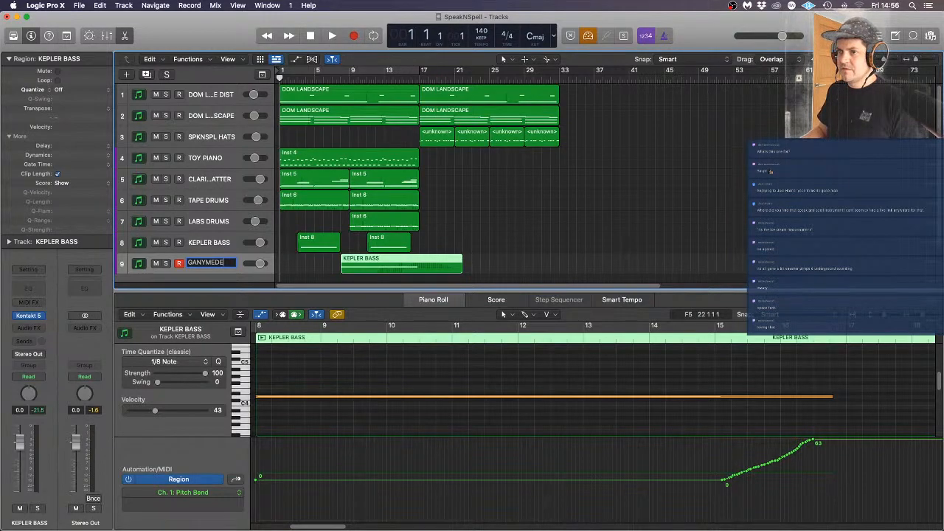
pyautogui.press('Return')
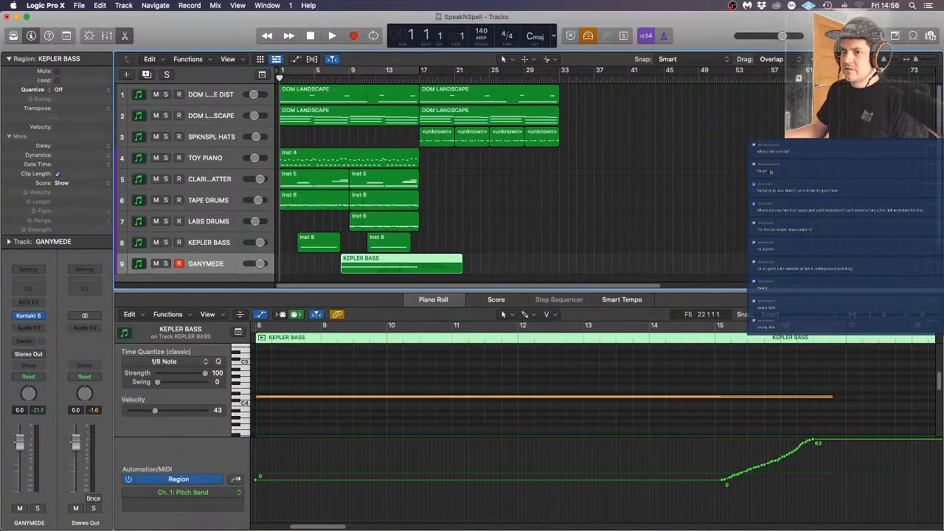
pyautogui.doubleClick(193, 264)
pyautogui.write('KEPLER')
pyautogui.press('Return')
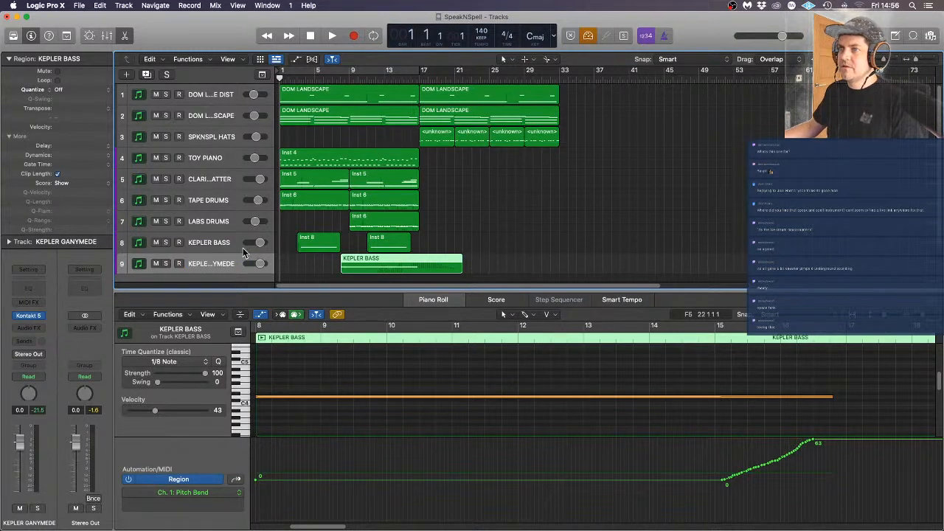
# Create one software instrument track with an empty channel strip and load Kontakt 5 in stereo on it
pyautogui.click(128, 75)
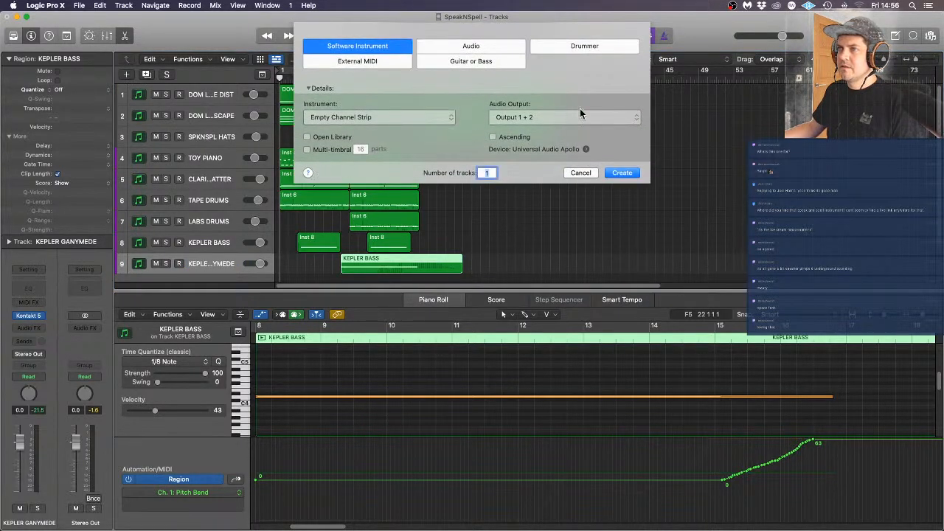
pyautogui.click(622, 172)
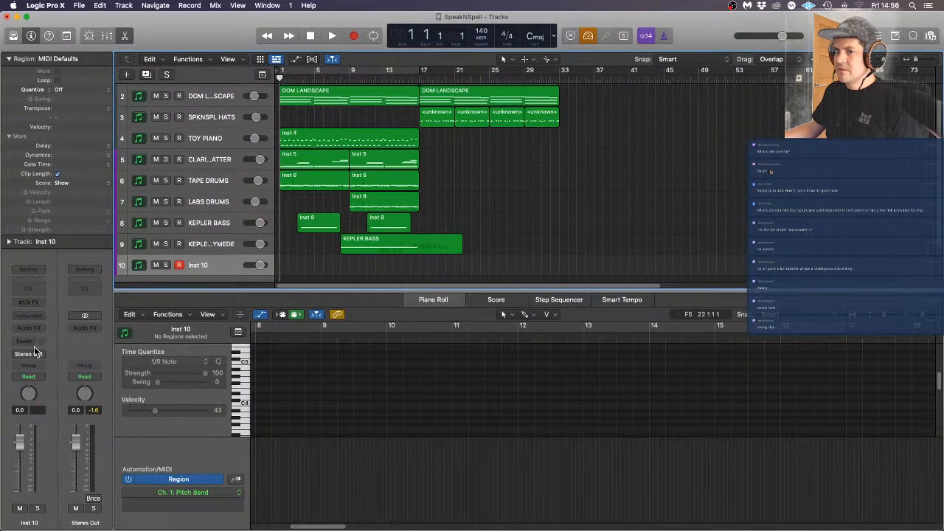
pyautogui.click(30, 316)
pyautogui.moveTo(55, 341)
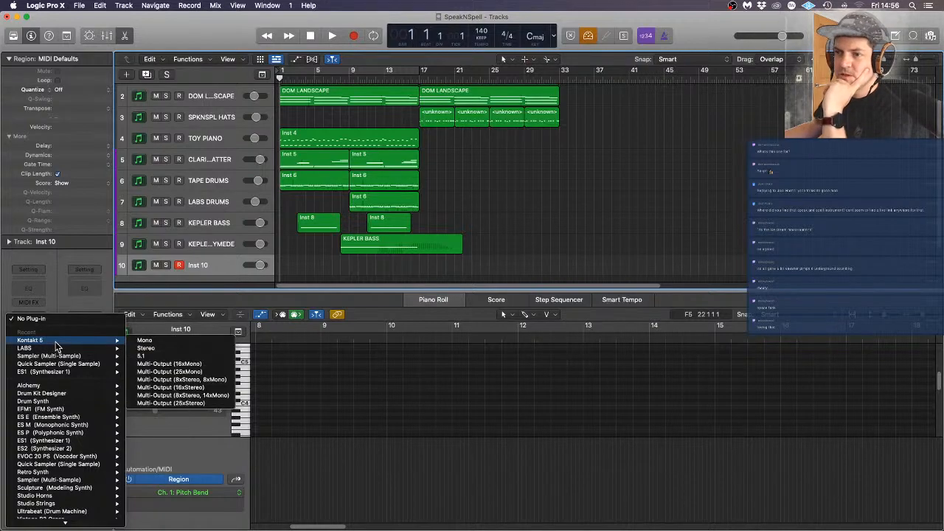
pyautogui.click(194, 349)
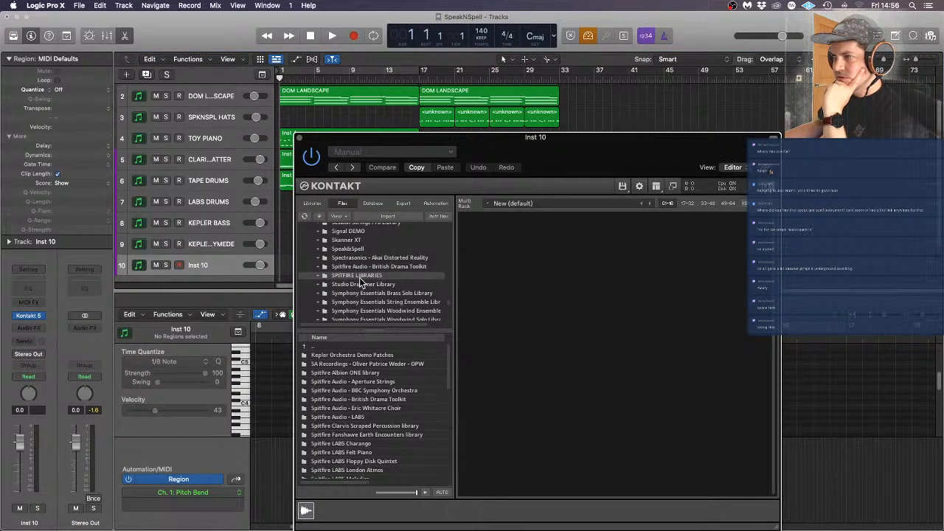
# Load Snaps Claps Slaps Stomps & Shouts.nki from the RRA-SnapsClapsSnapsStompsShouts library's Instruments folder into Kontakt
pyautogui.scroll(3, 360, 283)
pyautogui.scroll(3, 360, 282)
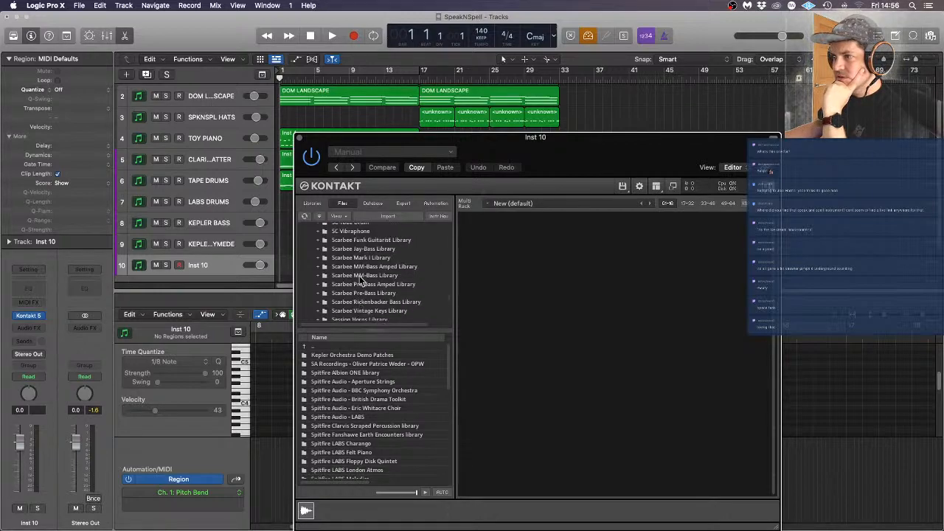
pyautogui.scroll(6, 360, 279)
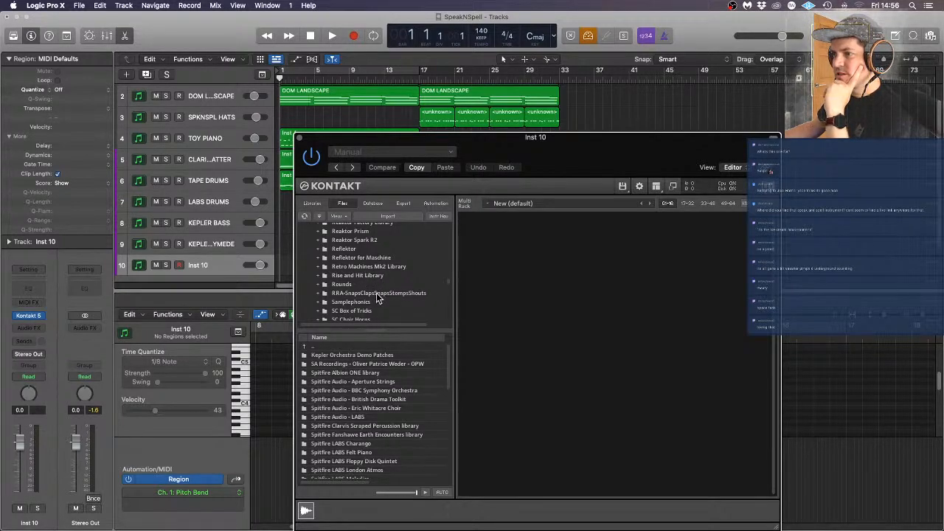
pyautogui.click(378, 293)
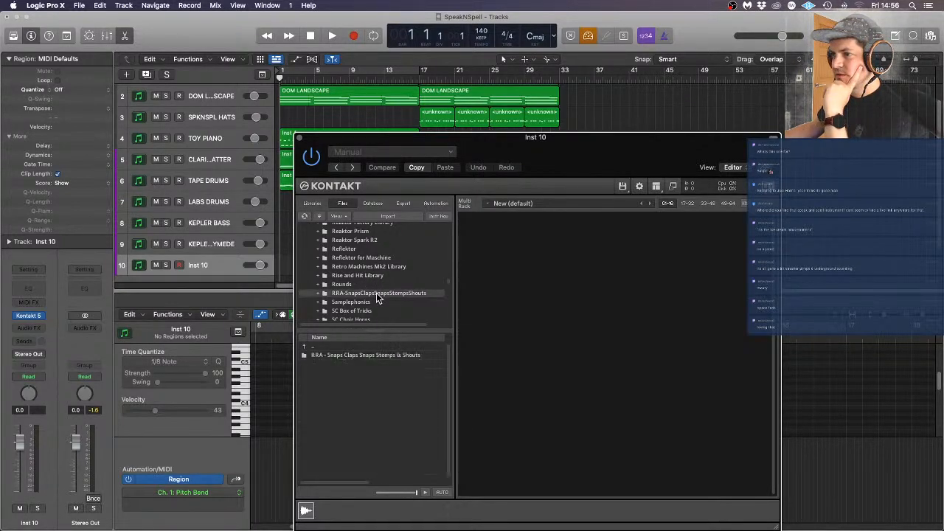
pyautogui.doubleClick(361, 355)
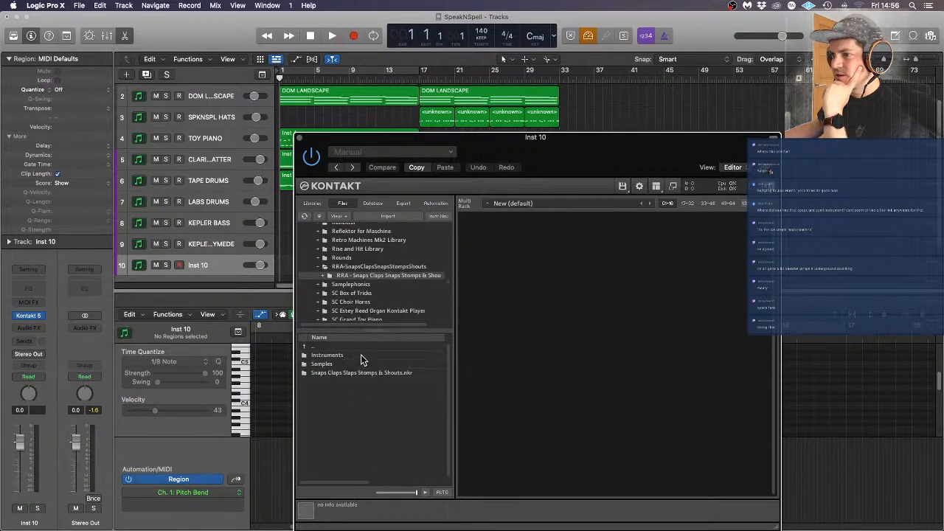
pyautogui.doubleClick(332, 358)
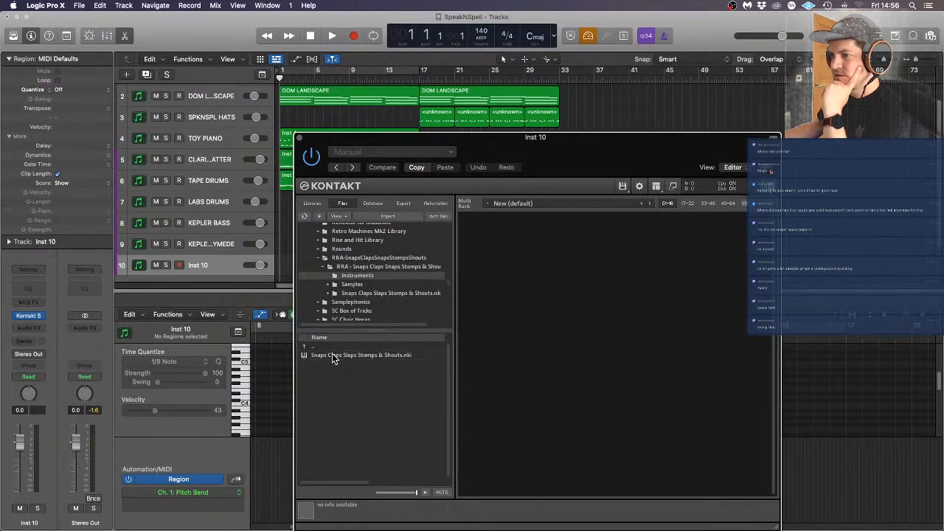
pyautogui.moveTo(343, 360); pyautogui.dragTo(599, 302)
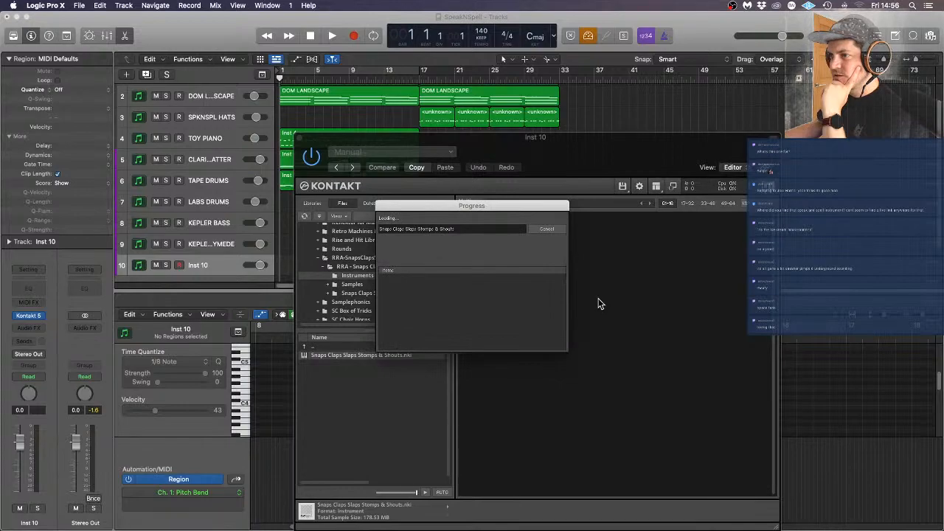
# Search the web in Safari for "RRA stomps claps snaps shouts", look over the Red Room Audio product page, and return to Logic Pro X
pyautogui.moveTo(1, 169)
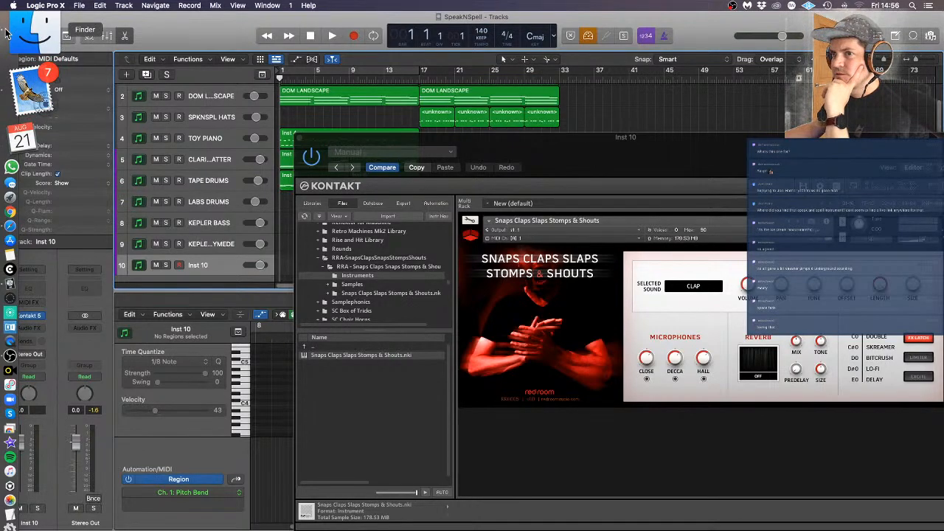
pyautogui.click(28, 127)
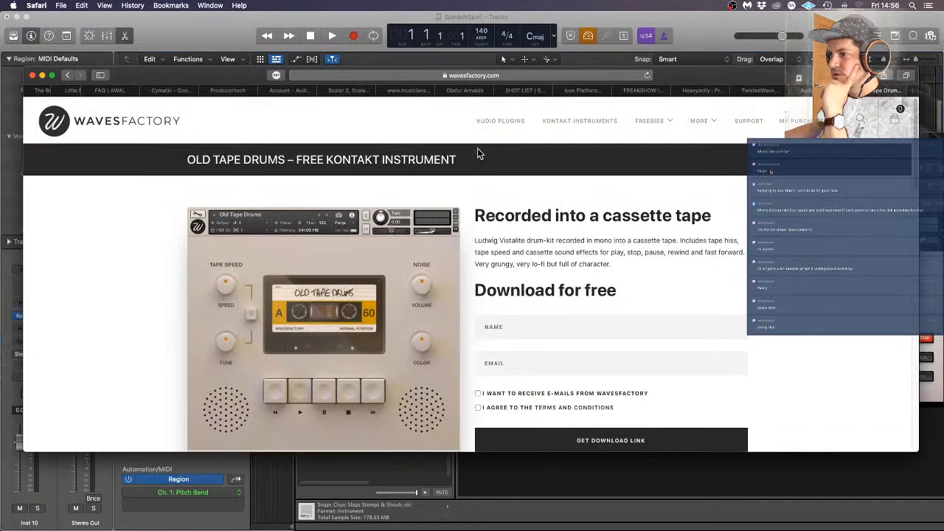
pyautogui.click(573, 76)
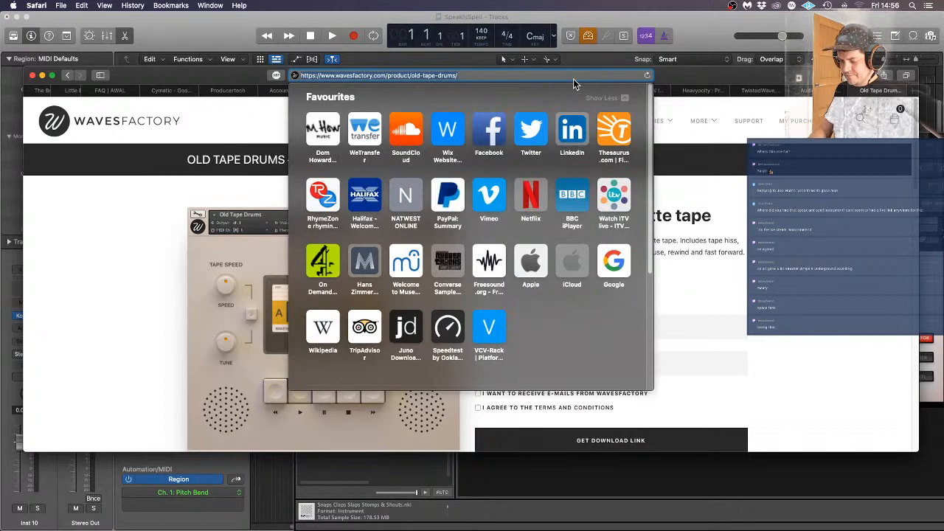
pyautogui.write('RRA stom')
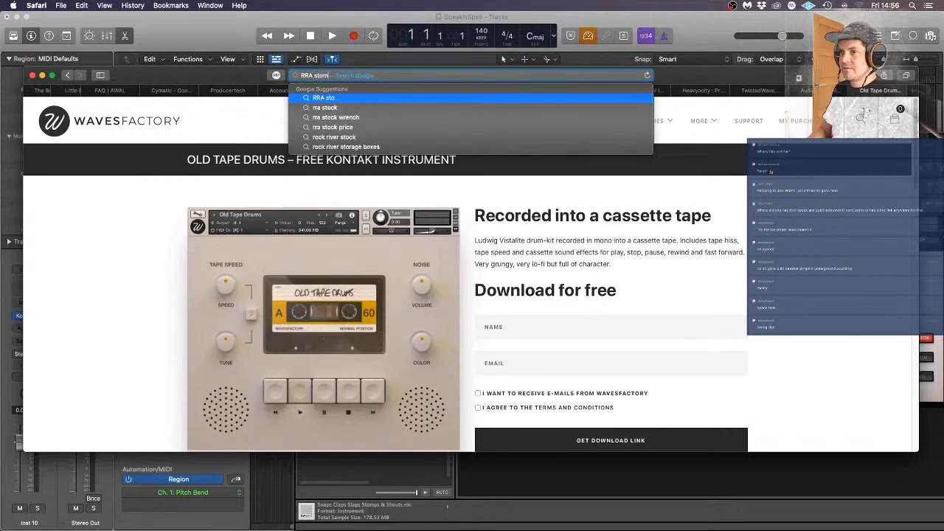
pyautogui.write('pa')
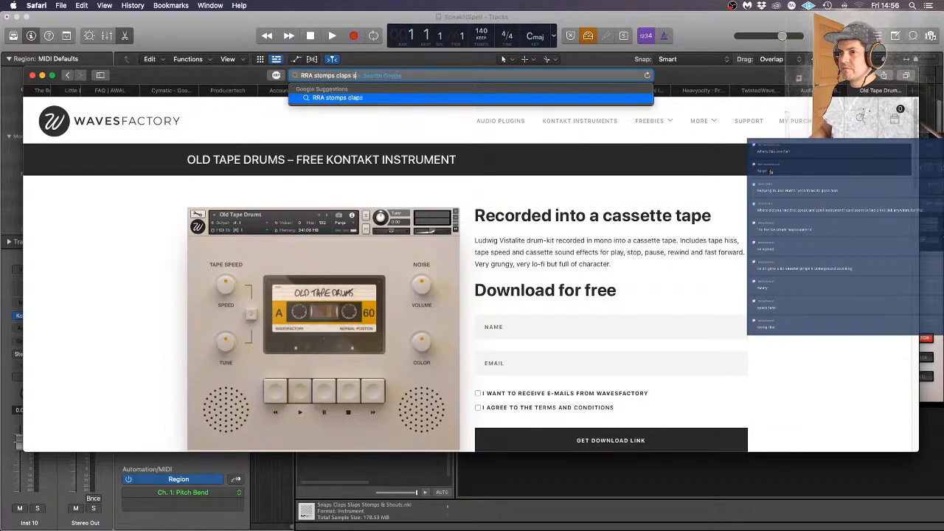
pyautogui.press('BackSpace')
pyautogui.write('snap')
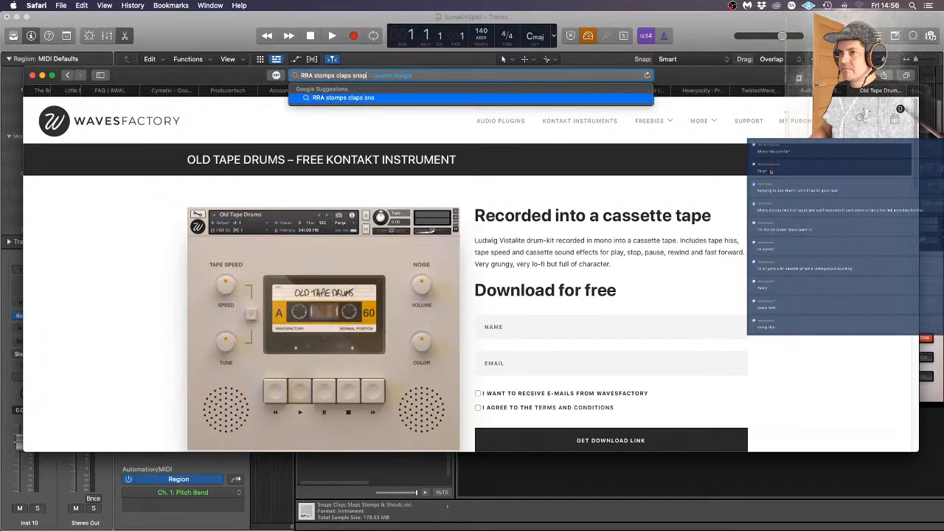
pyautogui.write('s shouts')
pyautogui.press('Return')
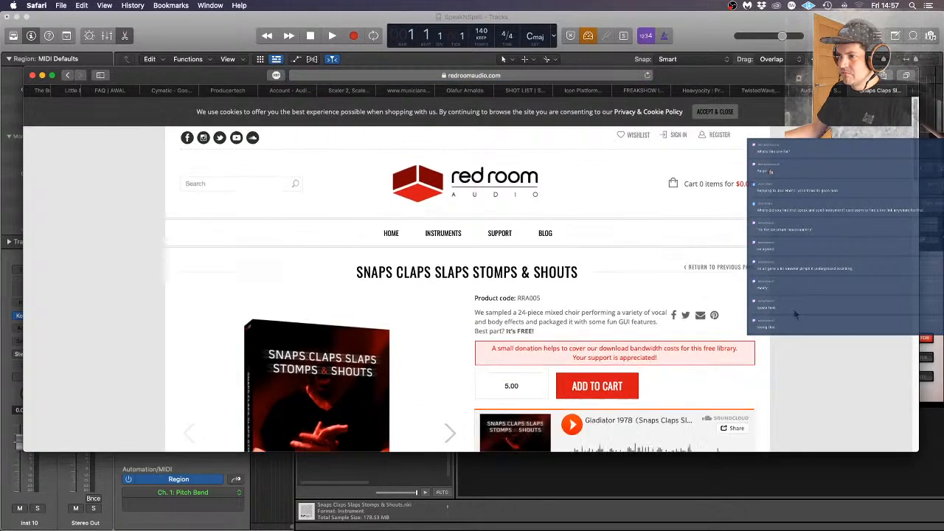
pyautogui.scroll(-3, 794, 313)
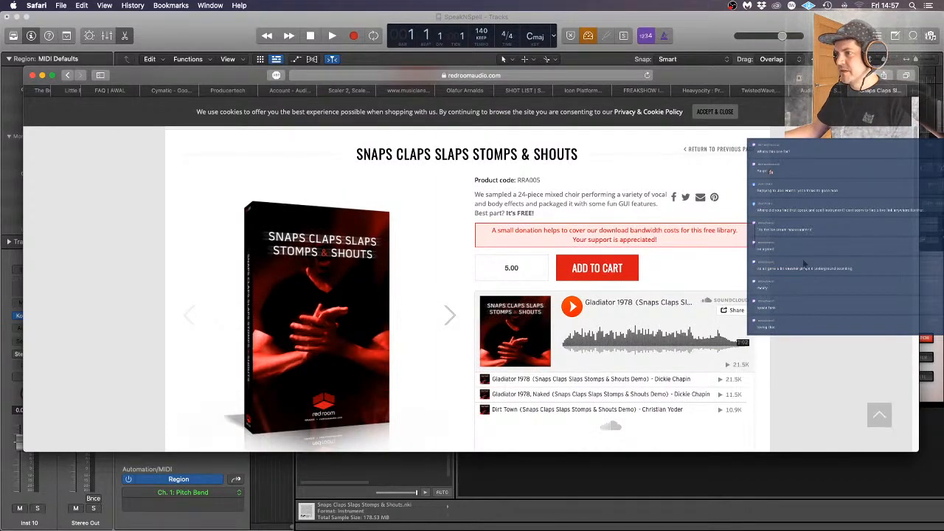
pyautogui.click(42, 76)
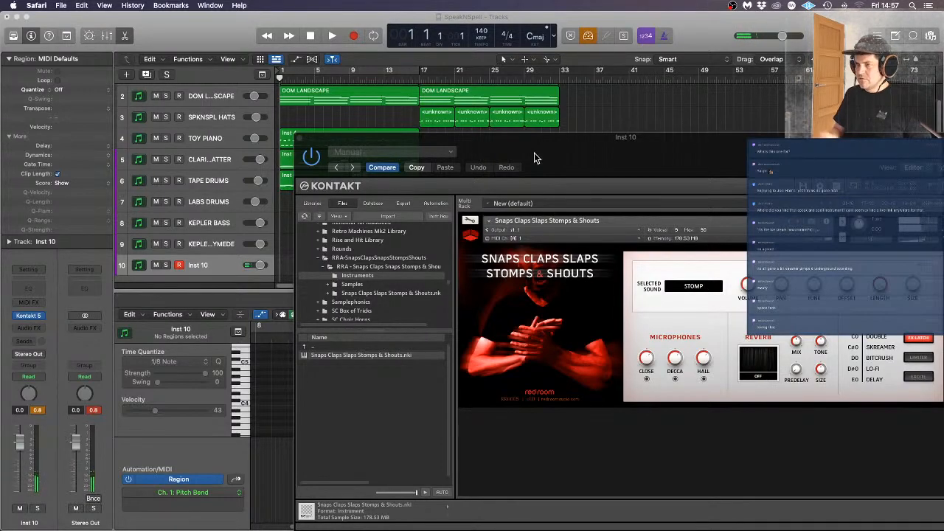
# Close the Kontakt window and play the arrangement from bar 1 through the section after bar 17
pyautogui.click(300, 143)
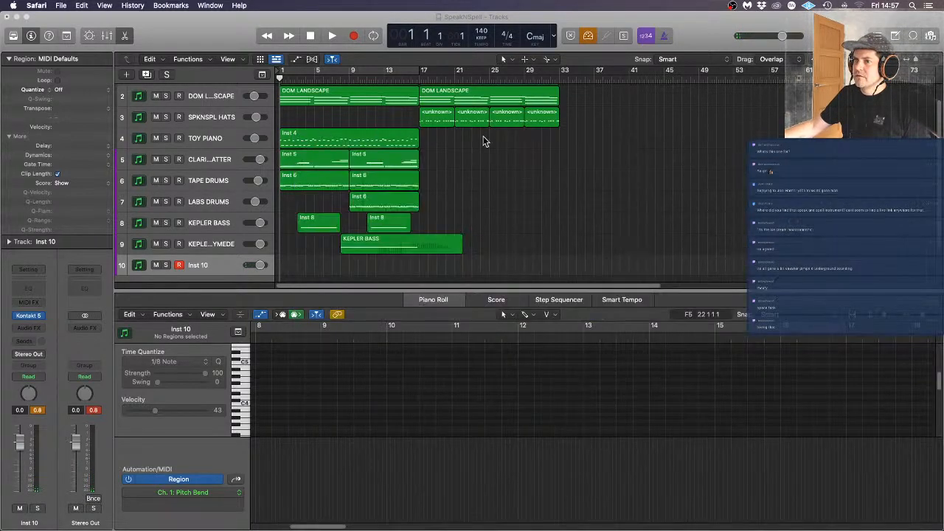
pyautogui.click(544, 177)
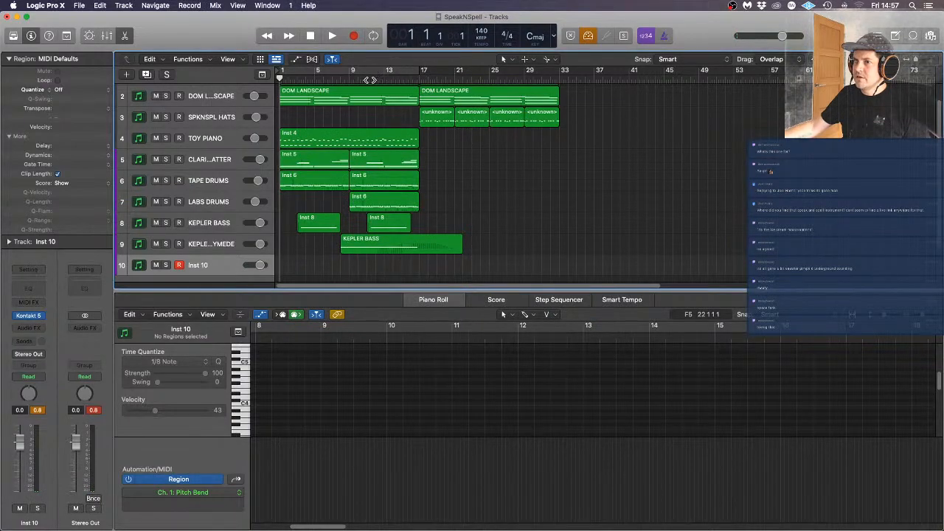
pyautogui.press('space')
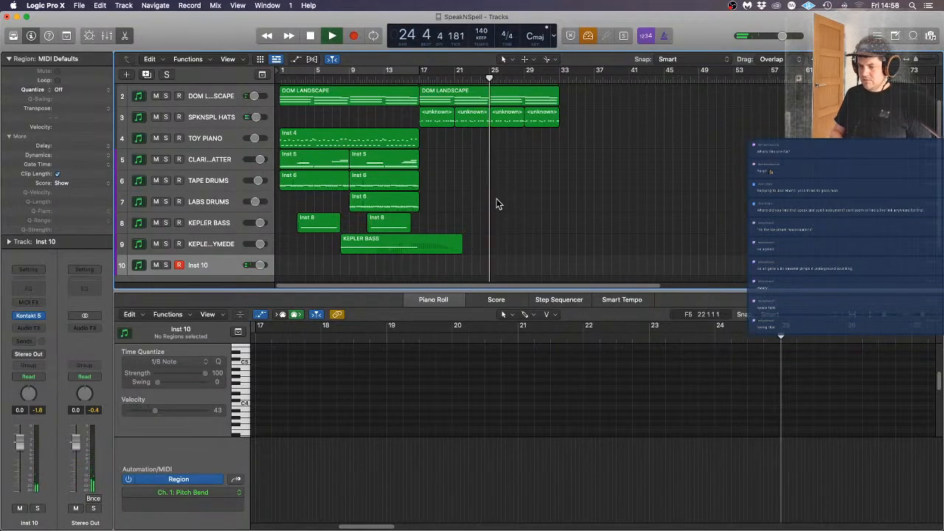
pyautogui.press('space')
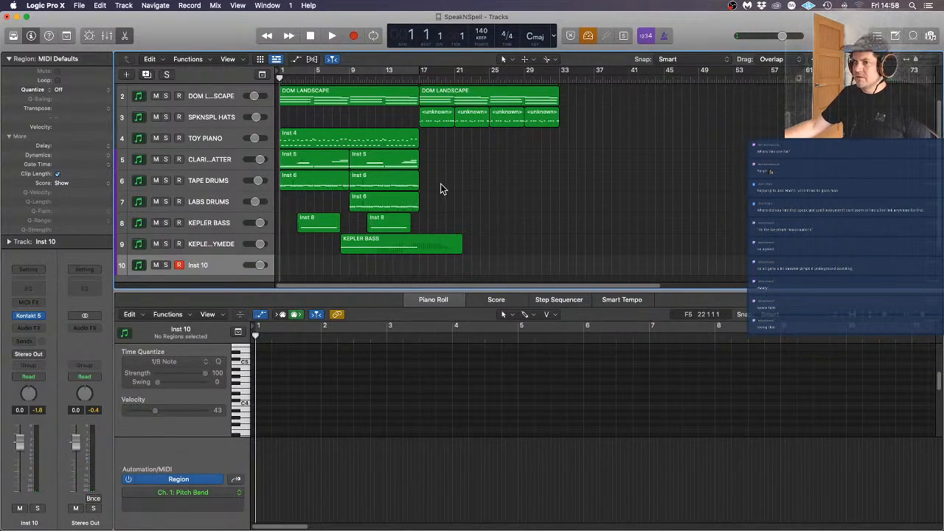
# Record a stomps and claps part on track 10 from bar 17 to bar 25 and select the recorded region
pyautogui.click(419, 72)
pyautogui.click(354, 35)
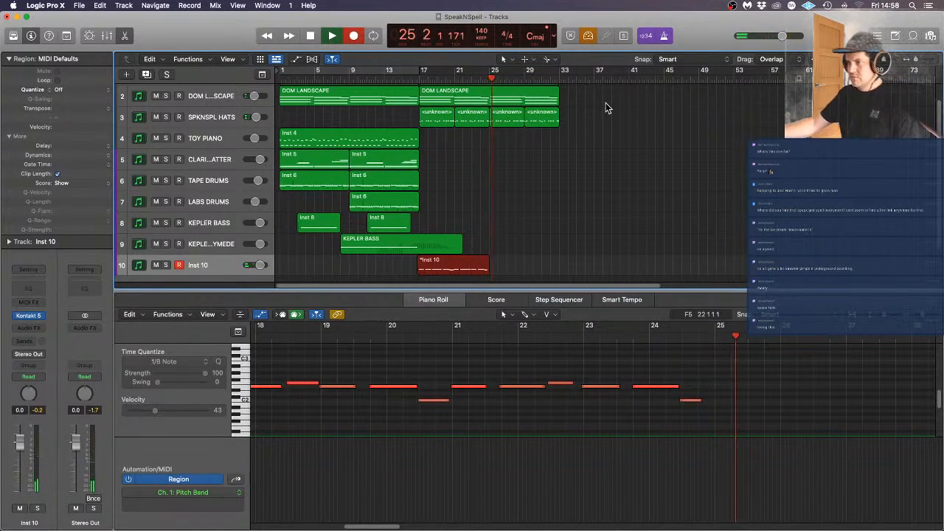
pyautogui.press('space')
pyautogui.click(548, 249)
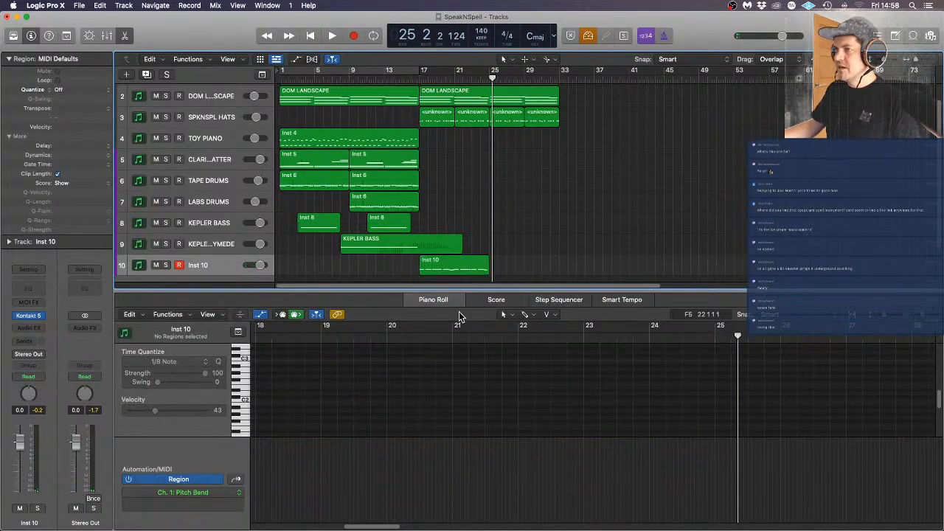
pyautogui.click(443, 264)
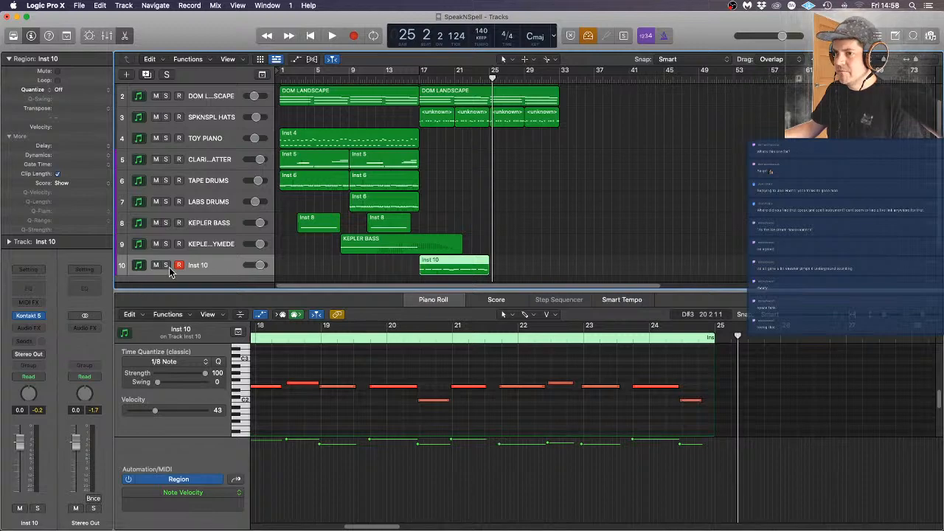
# Rename track 10 as STOMPS N CLAPS
pyautogui.doubleClick(194, 266)
pyautogui.write('STOMPS')
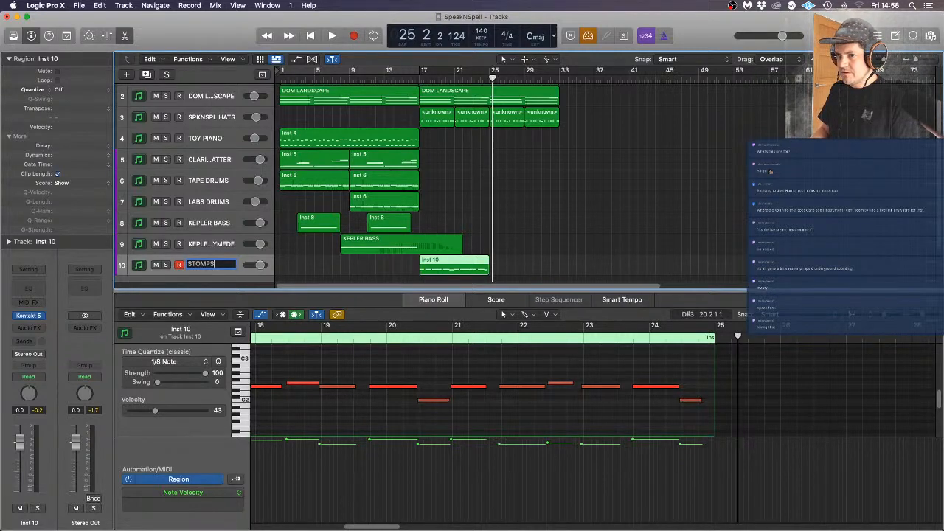
pyautogui.write(' N CLAPS')
pyautogui.press('Return')
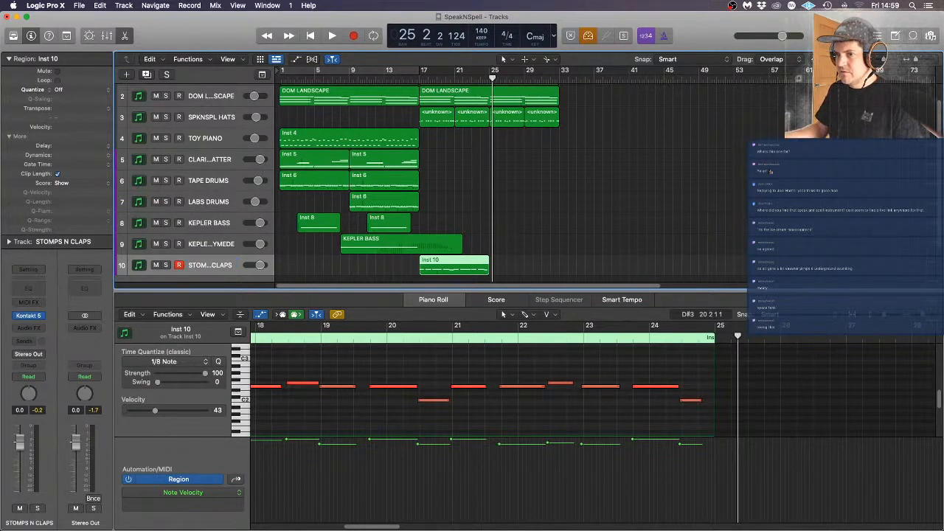
# Copy the LABS DRUMS region at bar 9 to bar 17 on the same track
pyautogui.click(468, 215)
pyautogui.moveTo(451, 182); pyautogui.dragTo(428, 199)
pyautogui.click(458, 199)
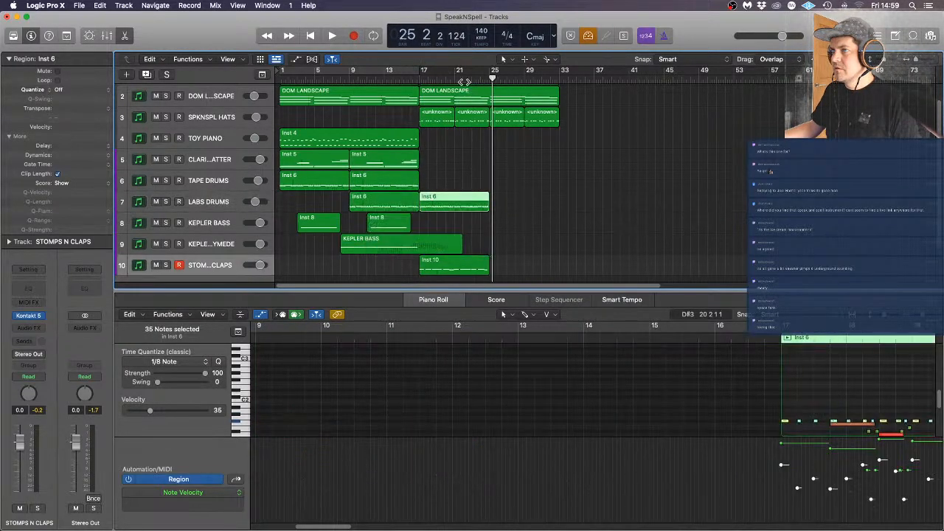
# Set the cycle range to bars 17 to 25 and play back the looped section
pyautogui.moveTo(420, 74); pyautogui.dragTo(491, 73)
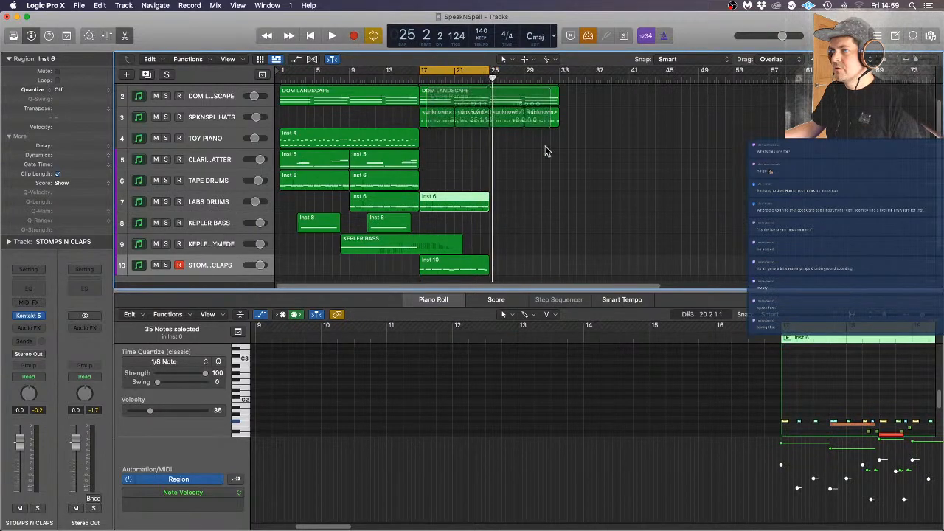
pyautogui.press('space')
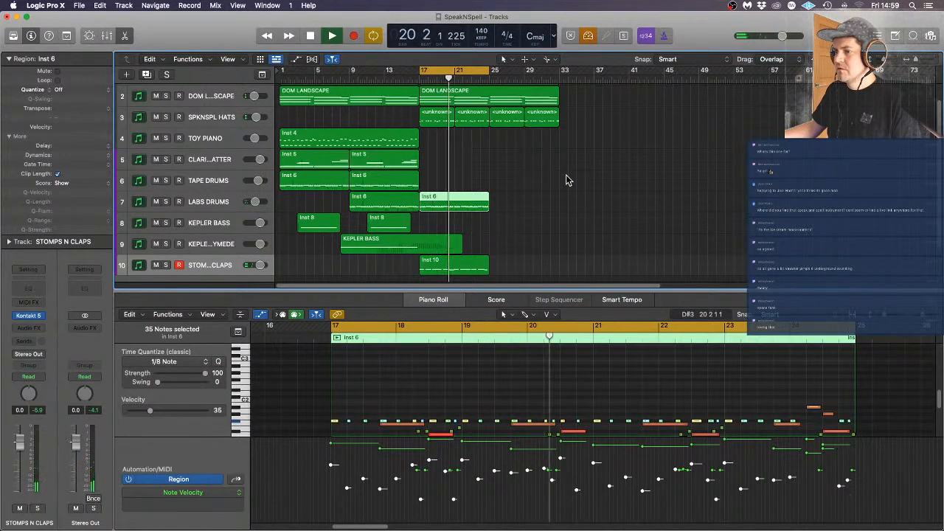
pyautogui.scroll(-2, 565, 175)
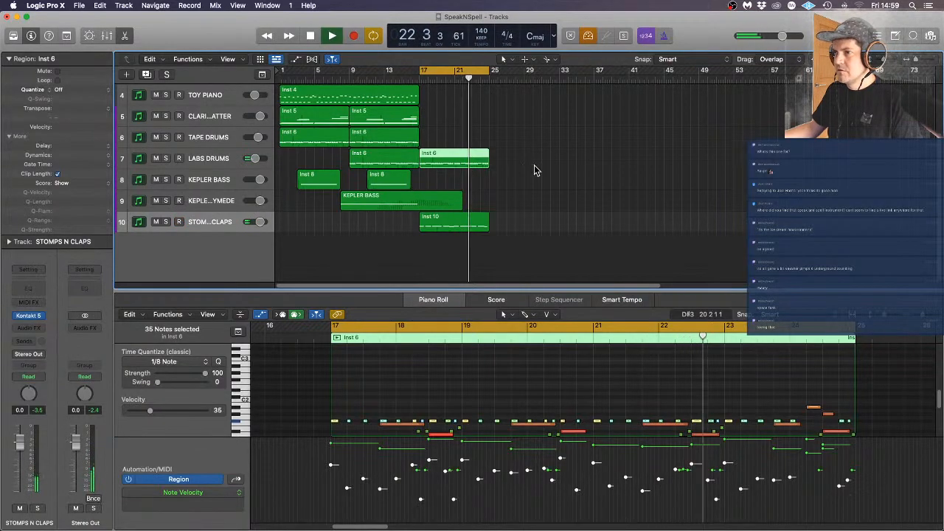
pyautogui.click(539, 213)
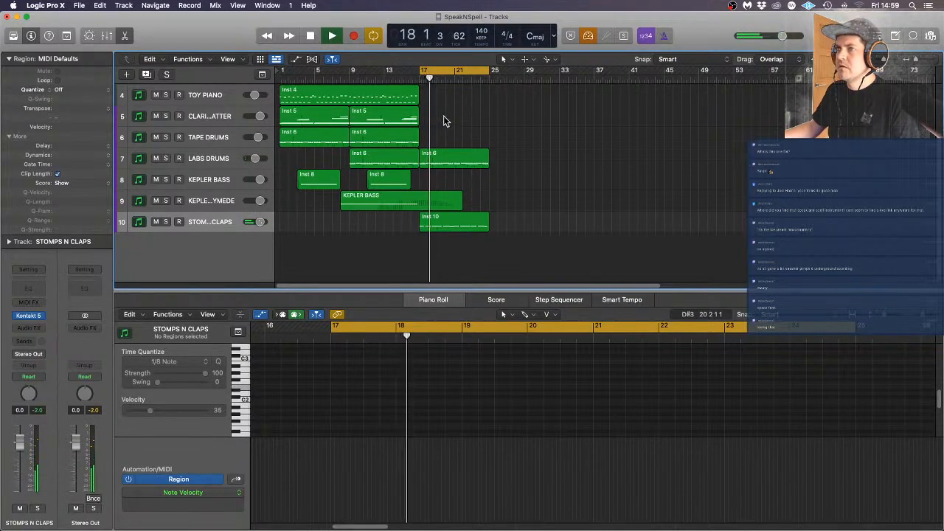
pyautogui.press('space')
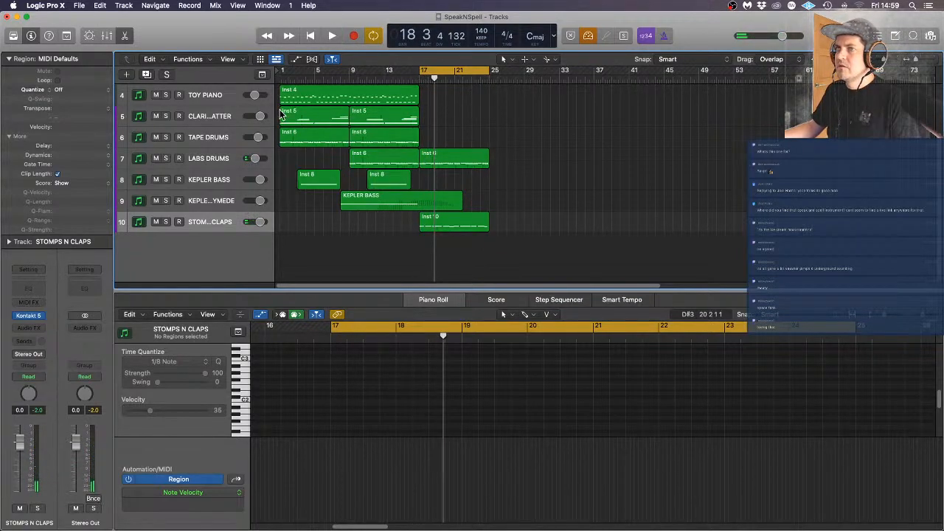
# Create one software instrument track with an empty channel strip and load Native Instruments Battery 4 in stereo on it
pyautogui.click(126, 75)
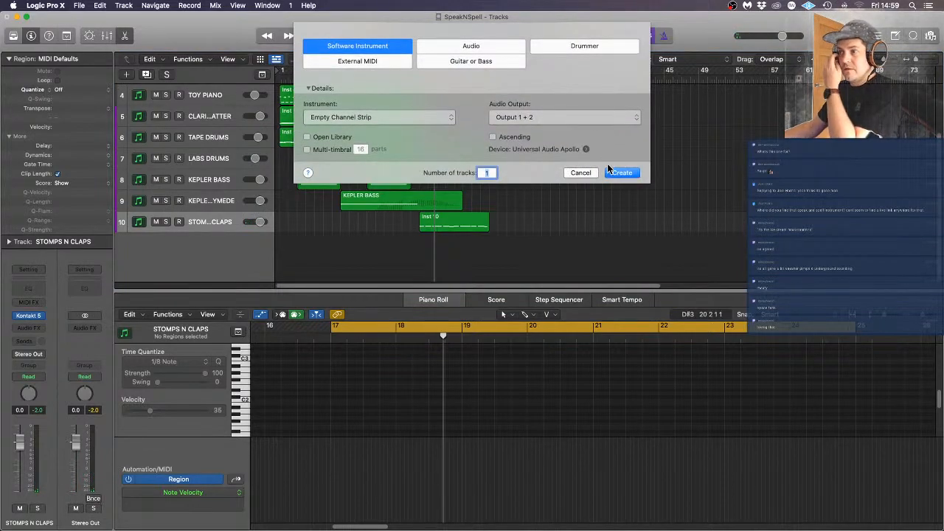
pyautogui.click(620, 172)
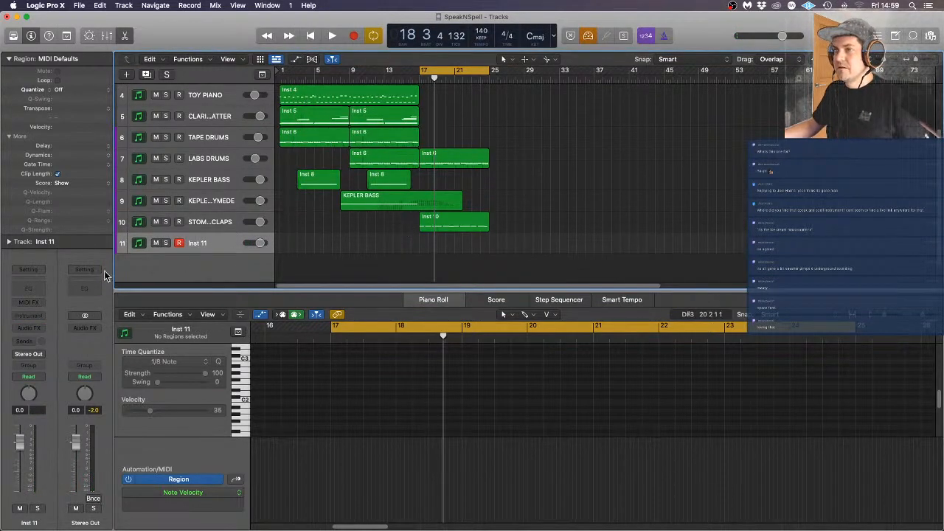
pyautogui.click(30, 316)
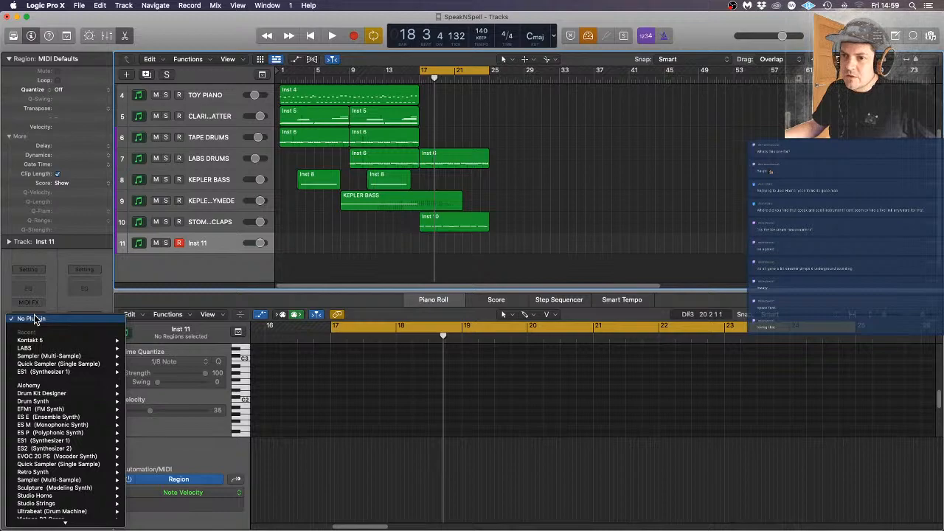
pyautogui.scroll(-5, 66, 354)
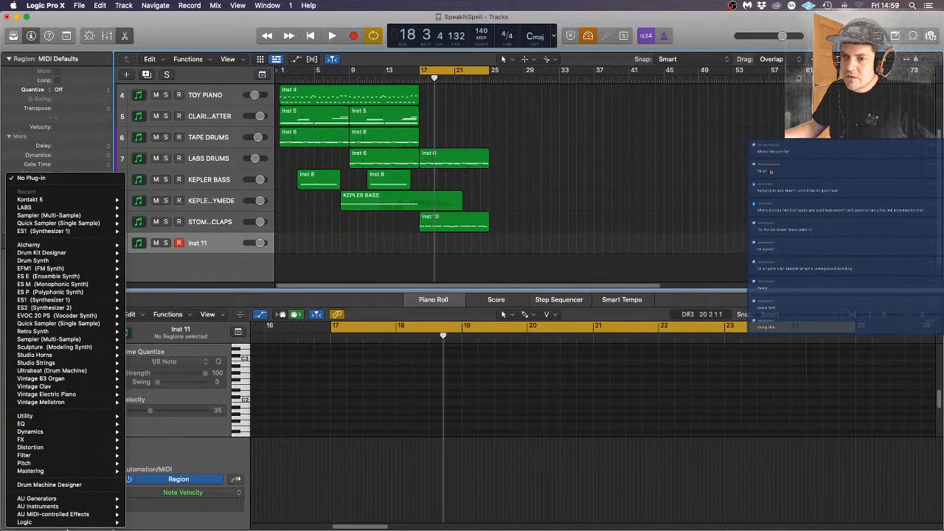
pyautogui.moveTo(81, 367)
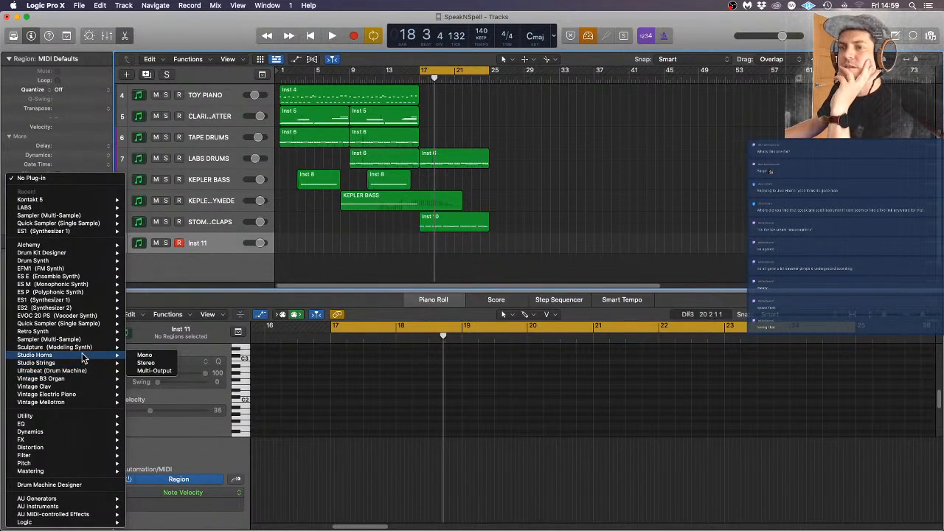
pyautogui.moveTo(70, 407)
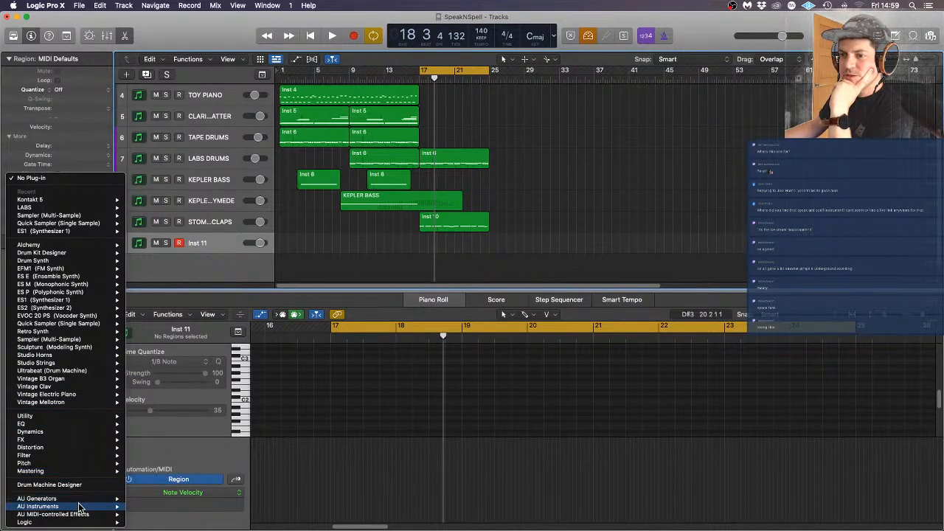
pyautogui.moveTo(81, 508)
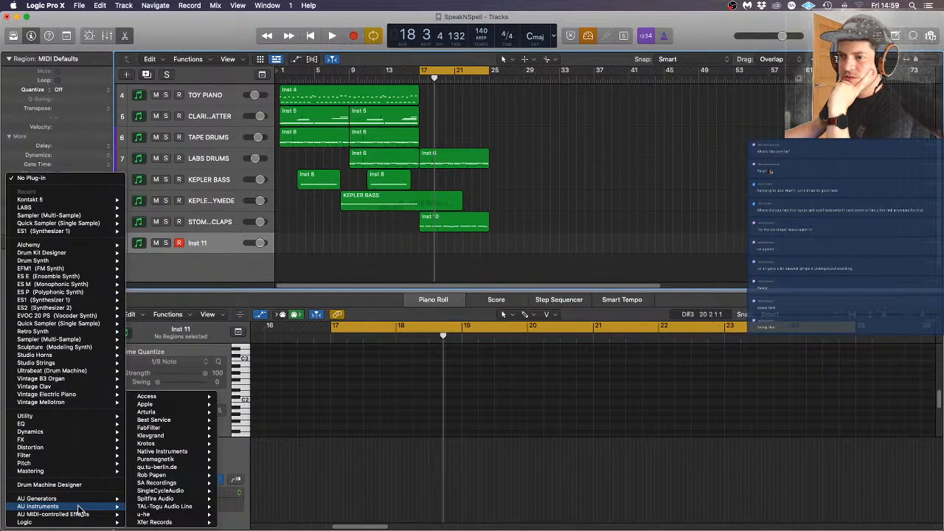
pyautogui.moveTo(161, 451)
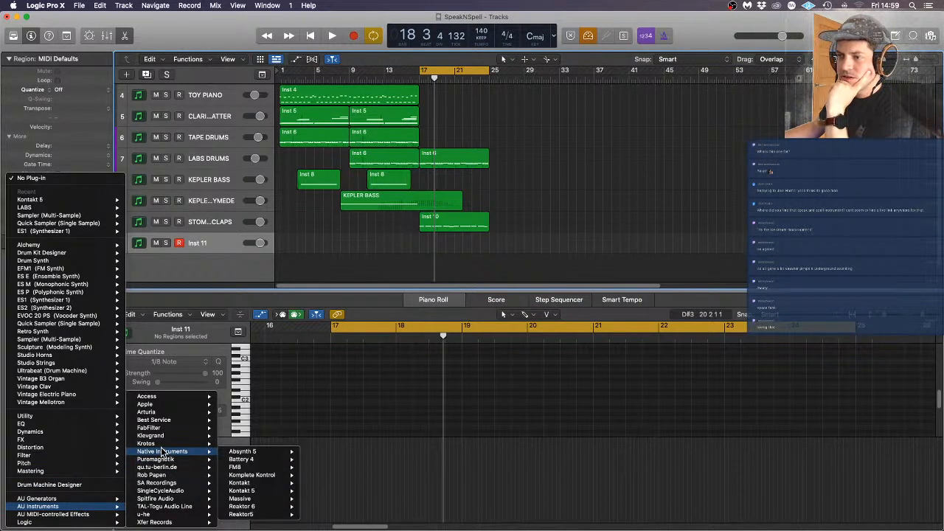
pyautogui.moveTo(264, 516)
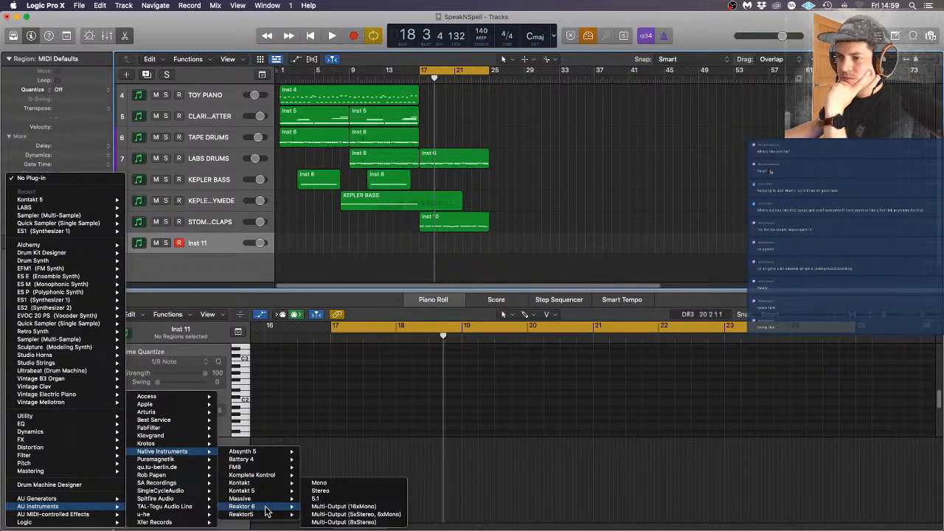
pyautogui.moveTo(277, 459)
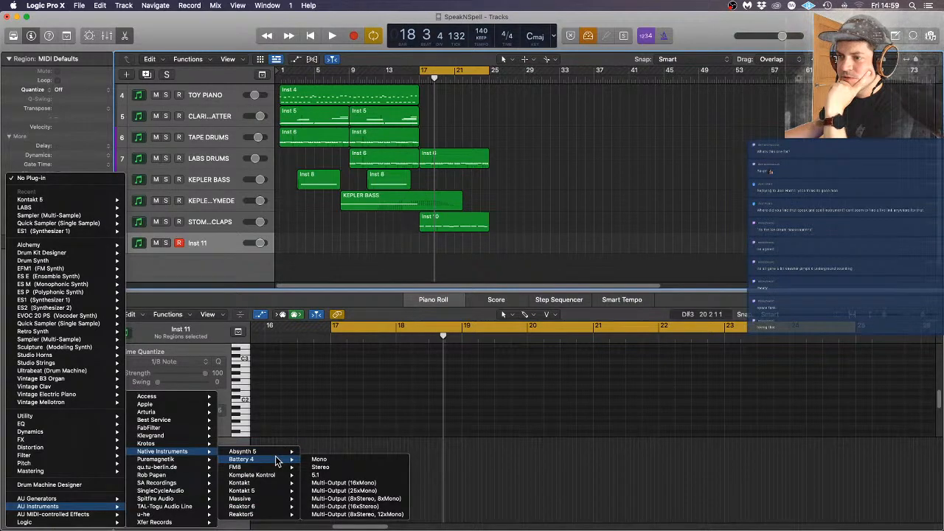
pyautogui.click(343, 468)
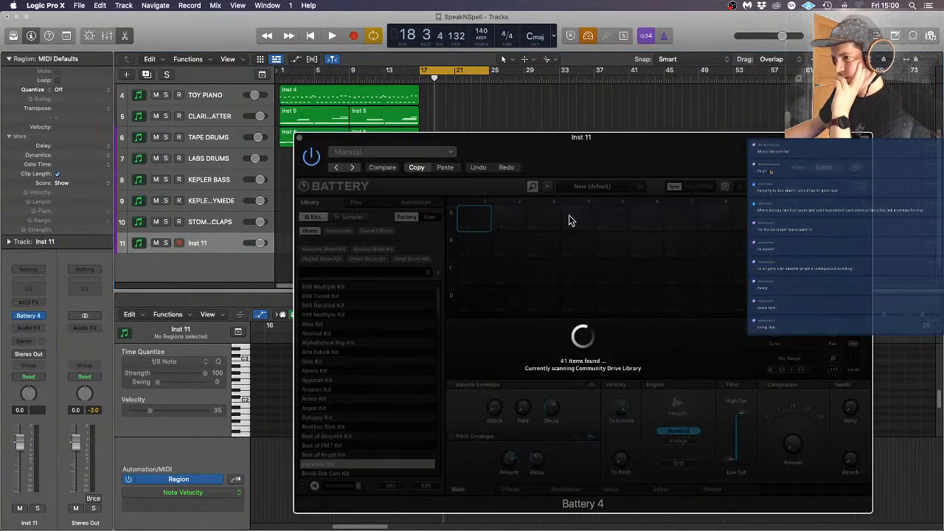
# Browse the Factory drum kits and samples in Battery's library for a suitable kit
pyautogui.scroll(-3, 381, 367)
pyautogui.scroll(-5, 381, 369)
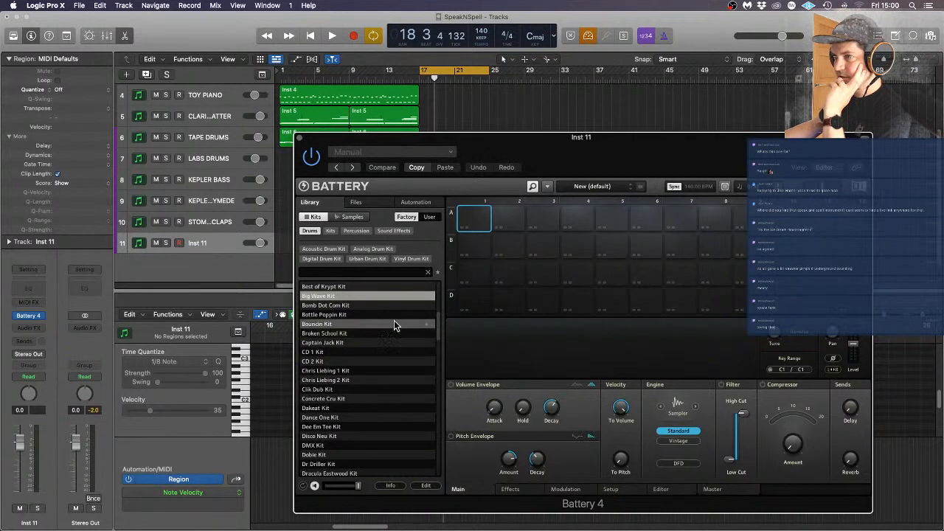
pyautogui.click(351, 218)
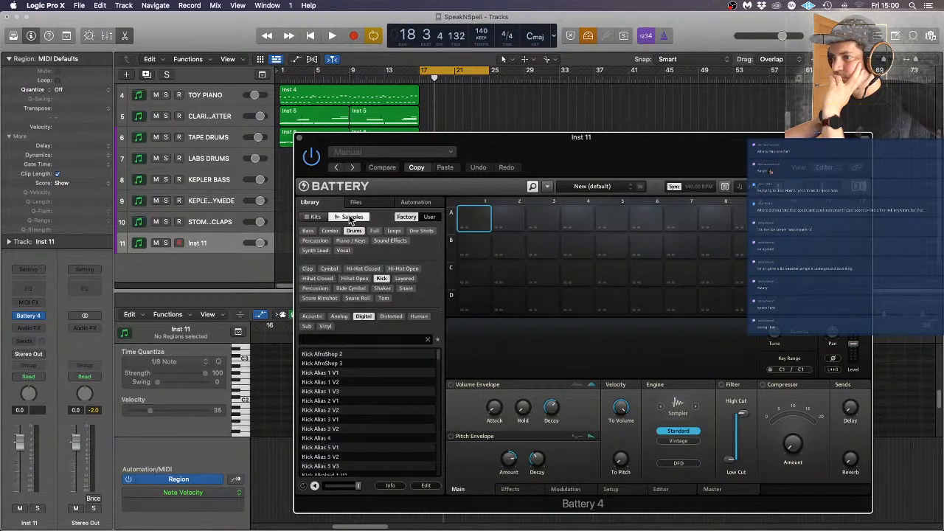
pyautogui.click(310, 216)
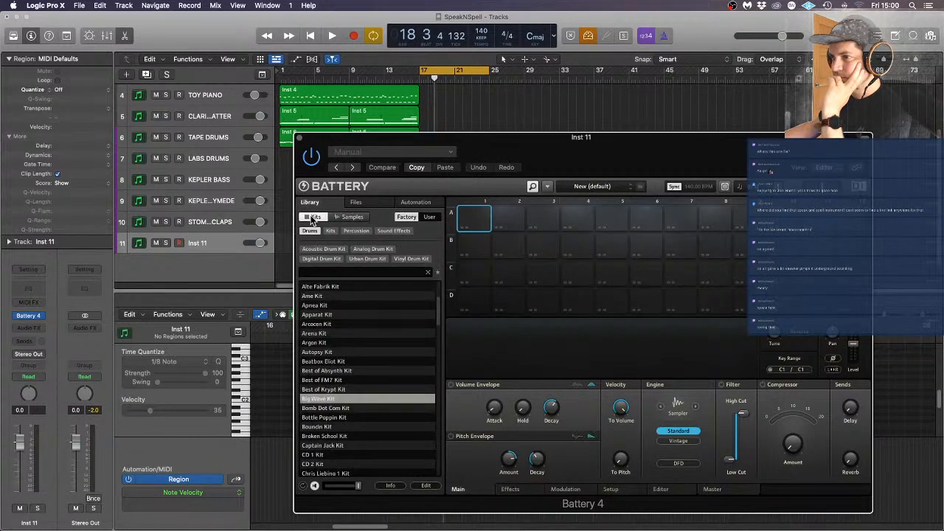
pyautogui.scroll(-4, 378, 402)
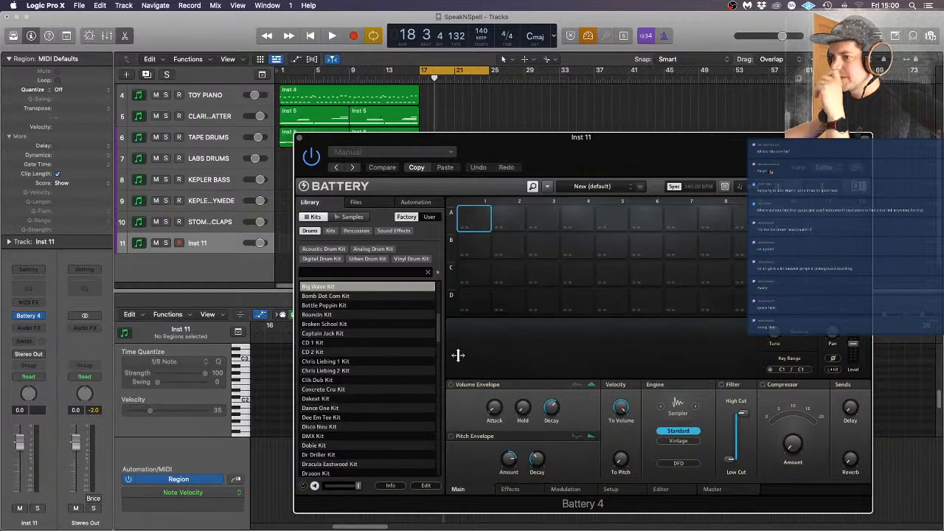
pyautogui.moveTo(437, 330); pyautogui.dragTo(431, 458)
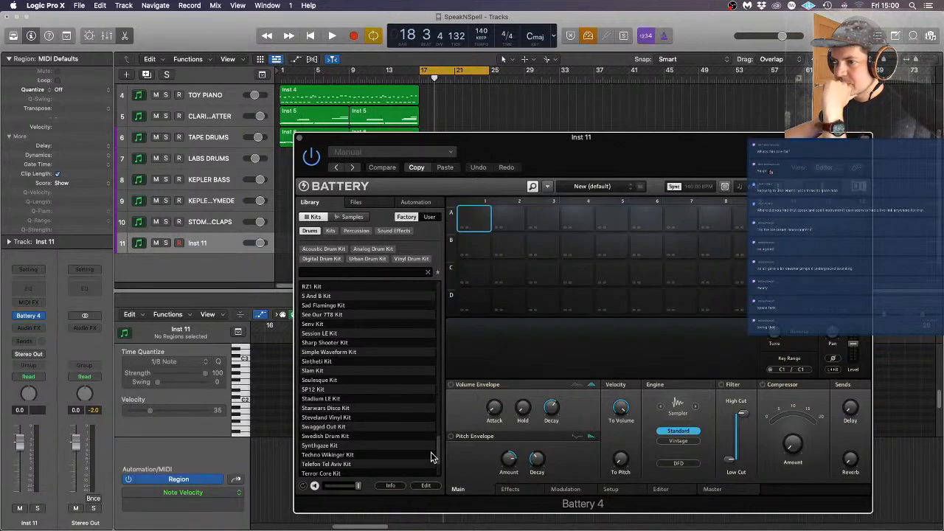
pyautogui.moveTo(431, 452); pyautogui.dragTo(438, 321)
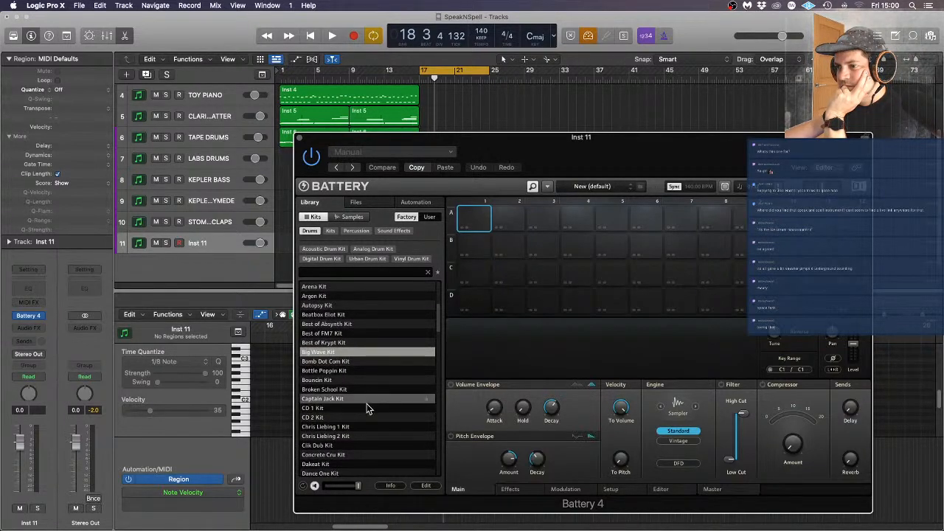
pyautogui.scroll(-3, 410, 399)
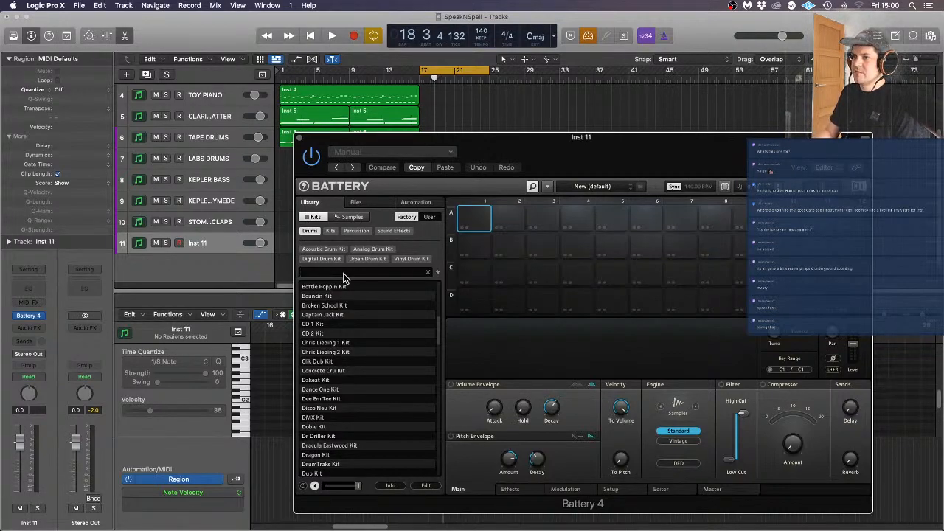
# Clear the category filter from the Factory kits and search them for "community"
pyautogui.click(428, 217)
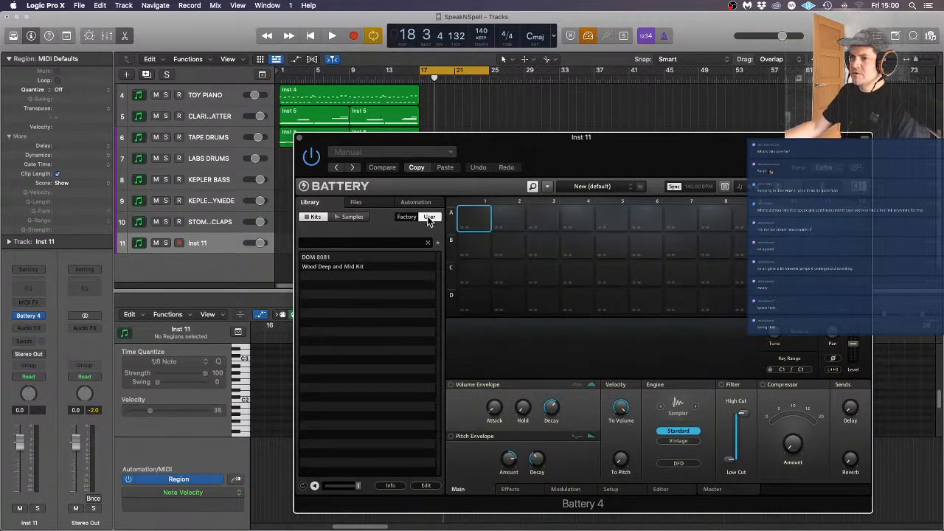
pyautogui.click(412, 218)
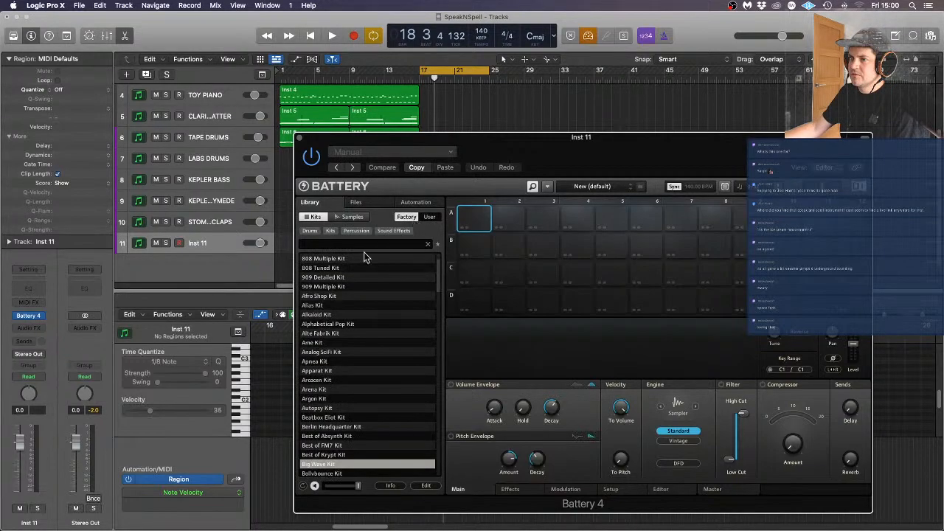
pyautogui.write('commun')
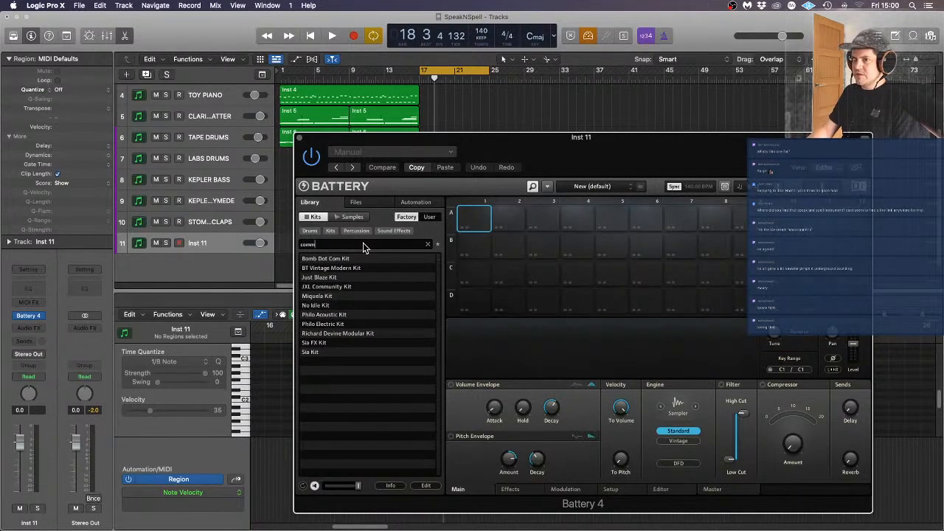
pyautogui.write('ity')
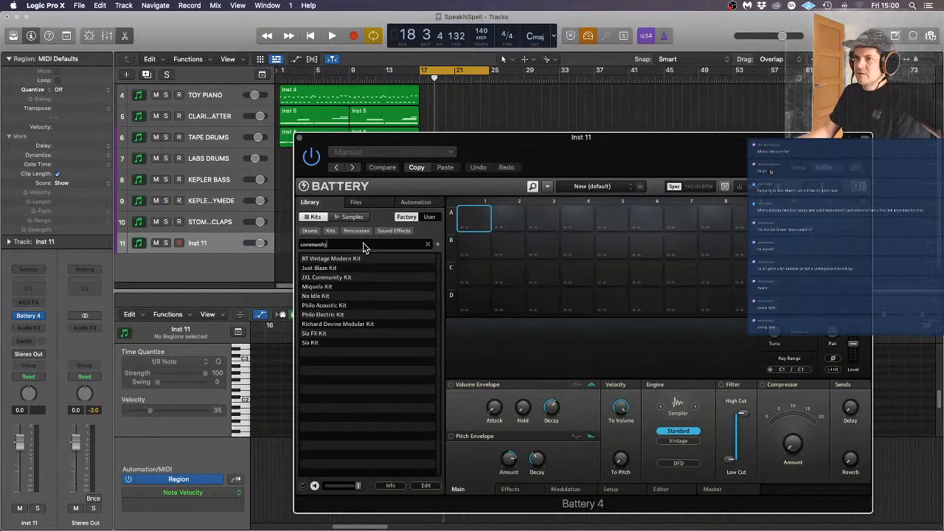
# Load the Sia Kit, audition its first vocal cell, and replace it with the Sia FX Kit
pyautogui.click(332, 343)
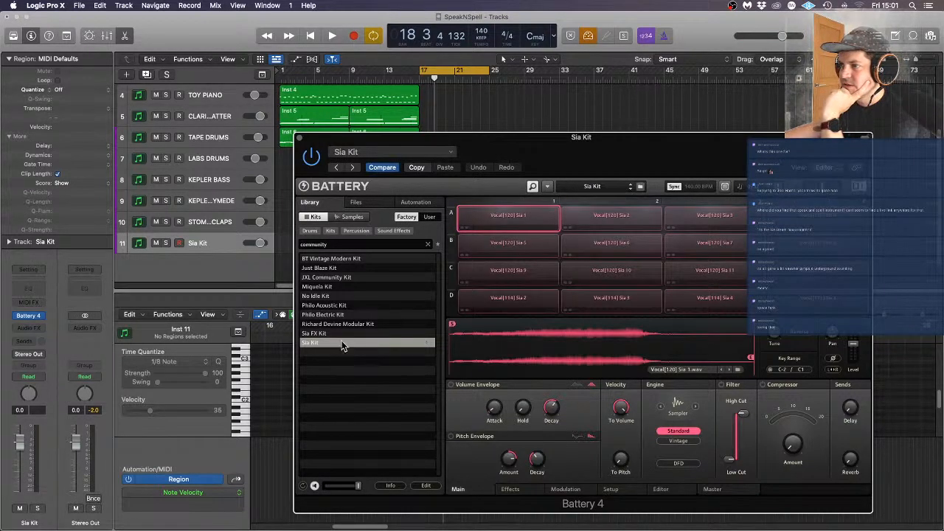
pyautogui.click(508, 234)
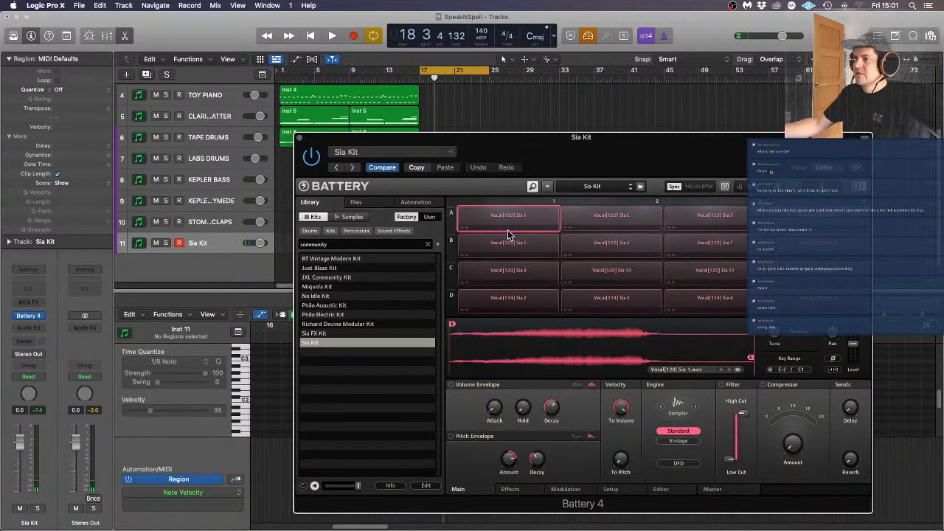
pyautogui.click(348, 333)
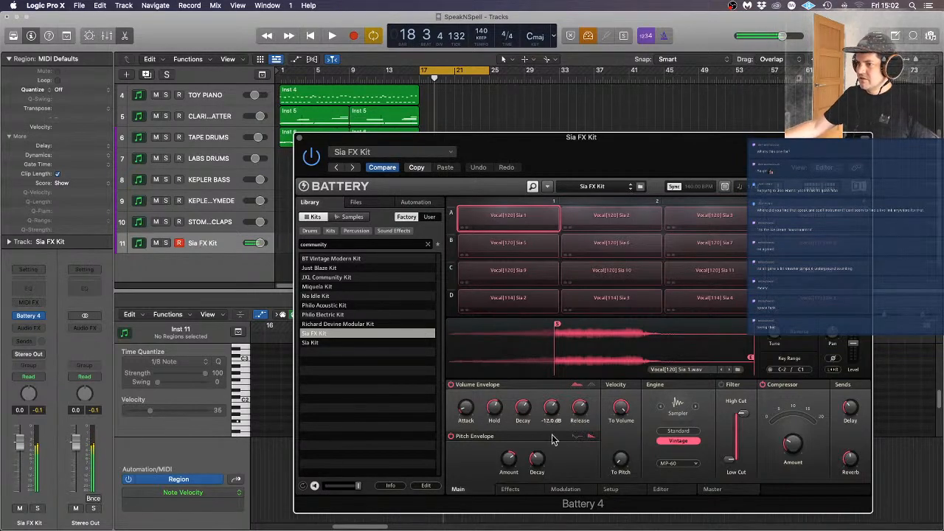
# Examine the Sia FX Kit's effects, modulation, setup, sample editor and master settings
pyautogui.click(521, 492)
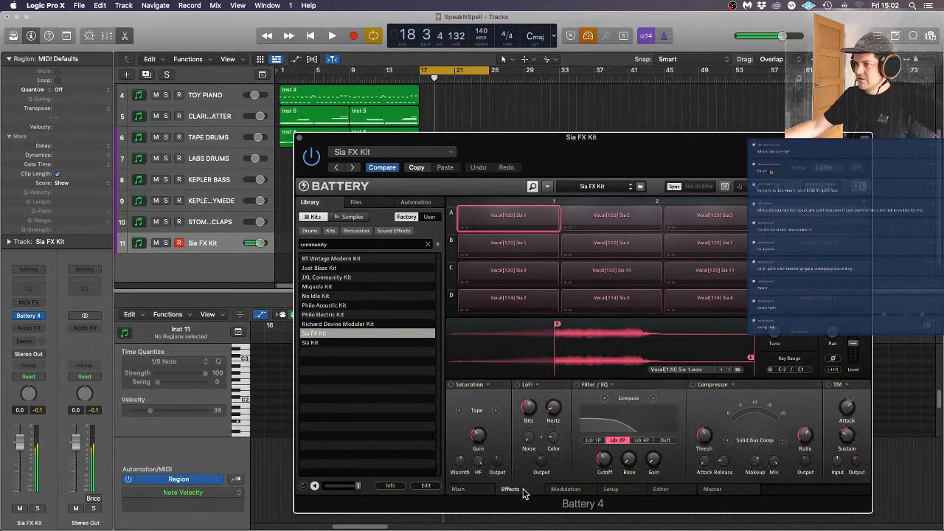
pyautogui.click(577, 491)
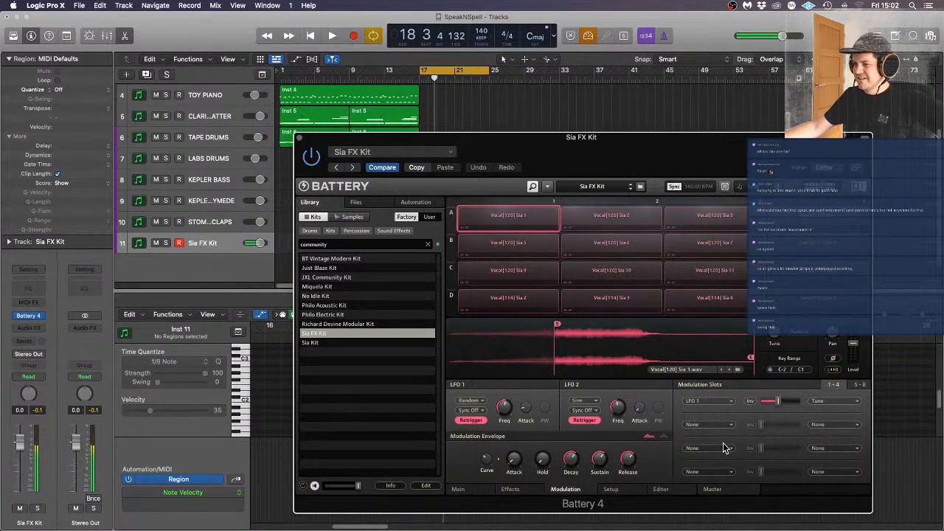
pyautogui.click(611, 489)
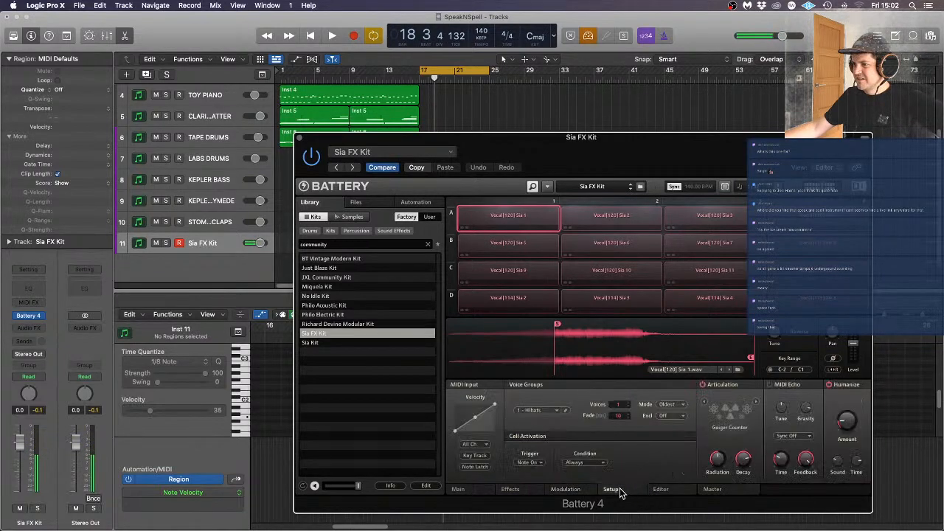
pyautogui.click(661, 490)
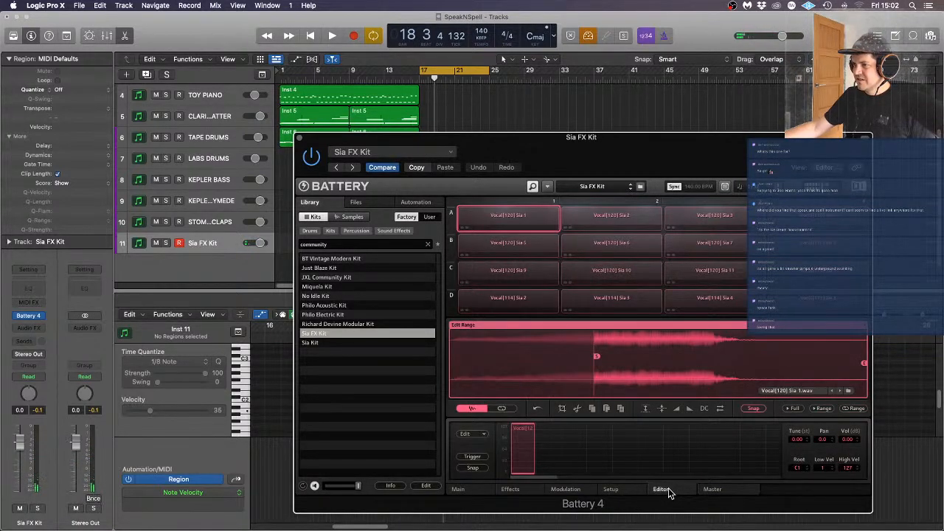
pyautogui.click(720, 490)
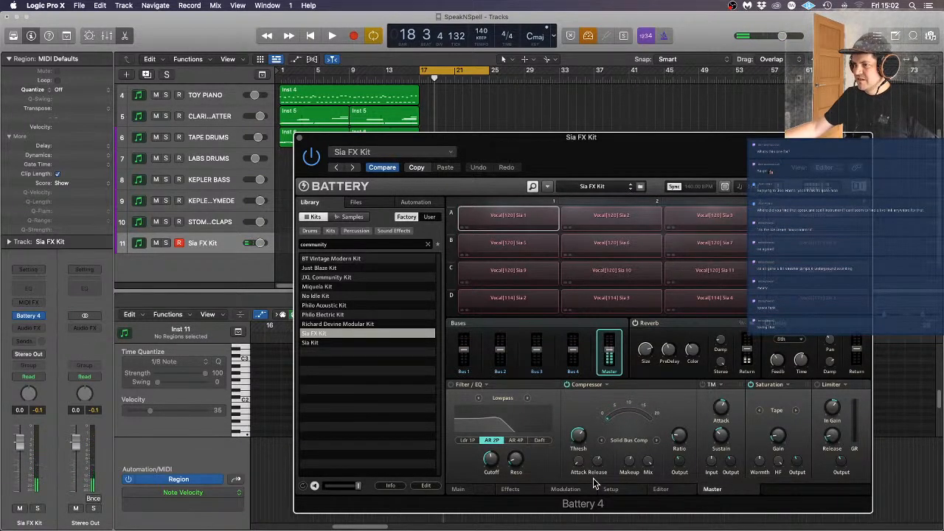
# Try out the Just Blaze Kit, the BT Vintage Modern Kit and the Miquela Kit in turn
pyautogui.click(363, 268)
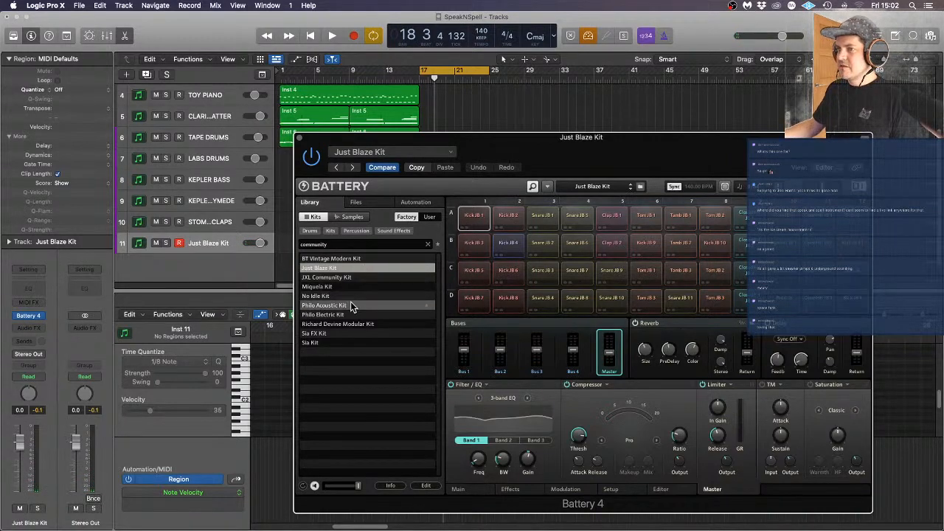
pyautogui.click(352, 259)
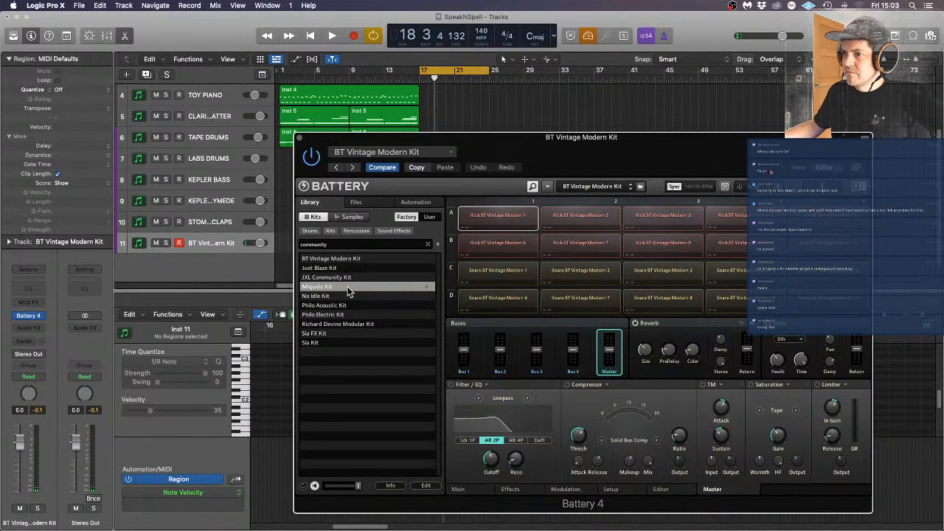
pyautogui.click(348, 287)
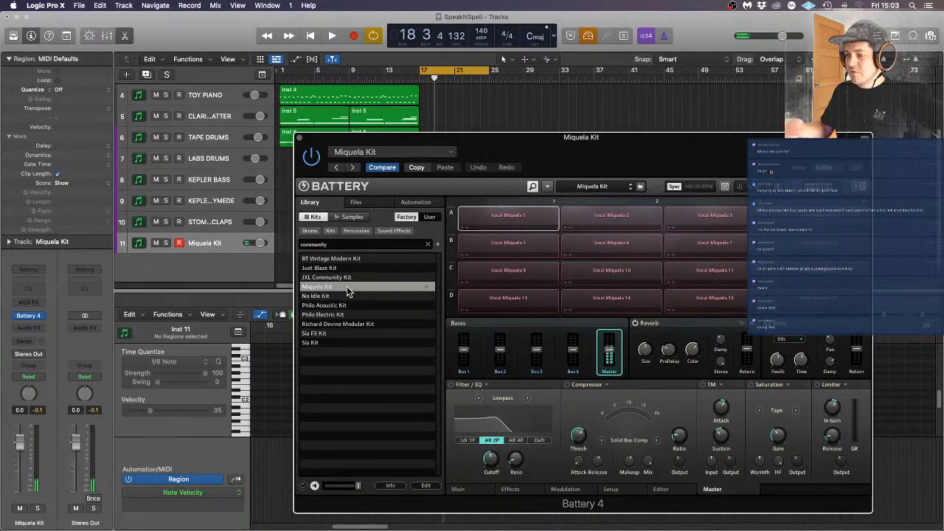
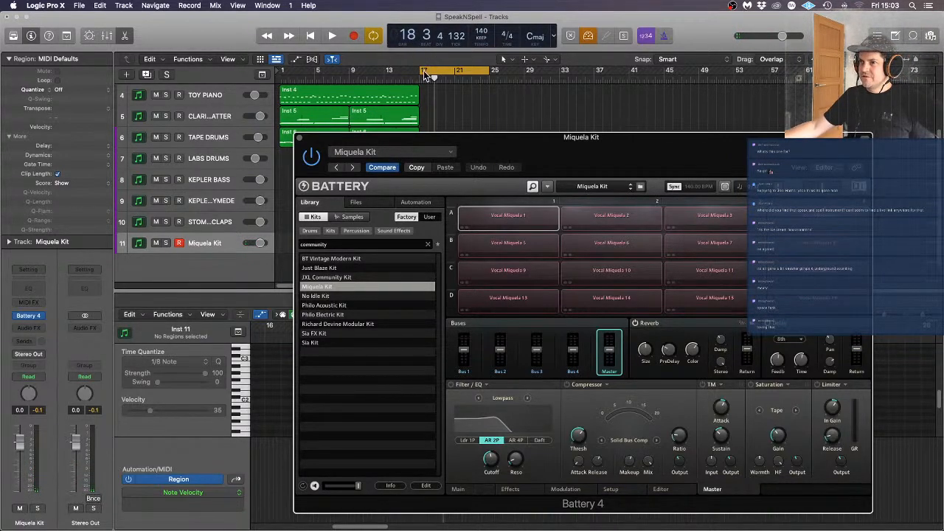
# Play the looped section while examining the Miquela Kit's cells 10 and 5 and their settings, and stop playback with the plug-in window closed
pyautogui.press('space')
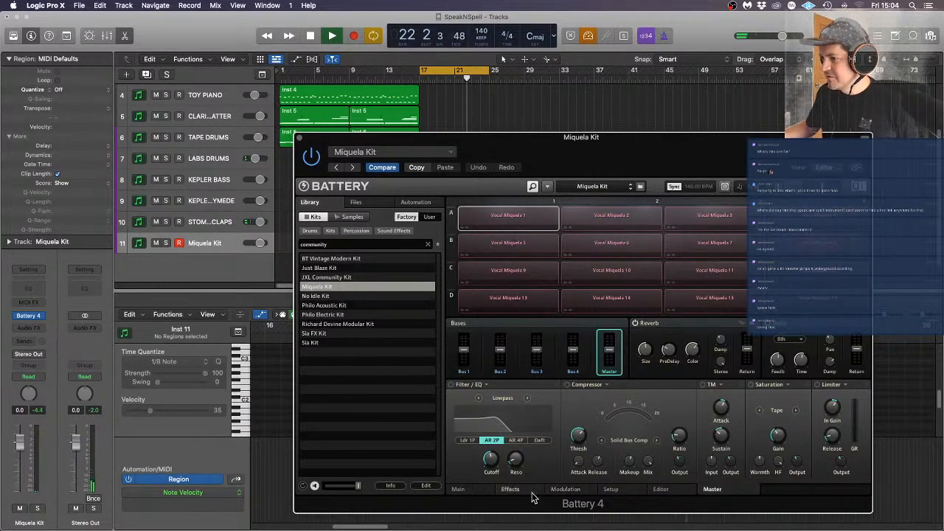
pyautogui.click(477, 493)
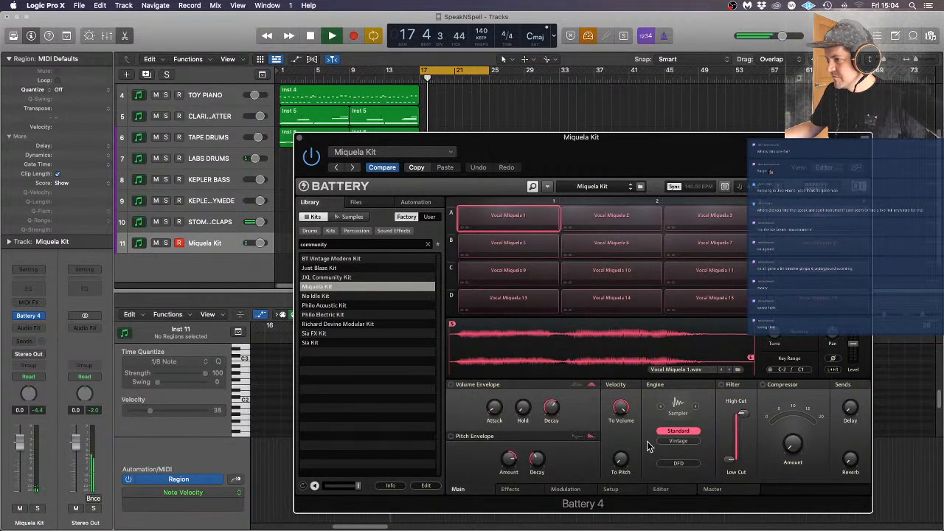
pyautogui.click(627, 270)
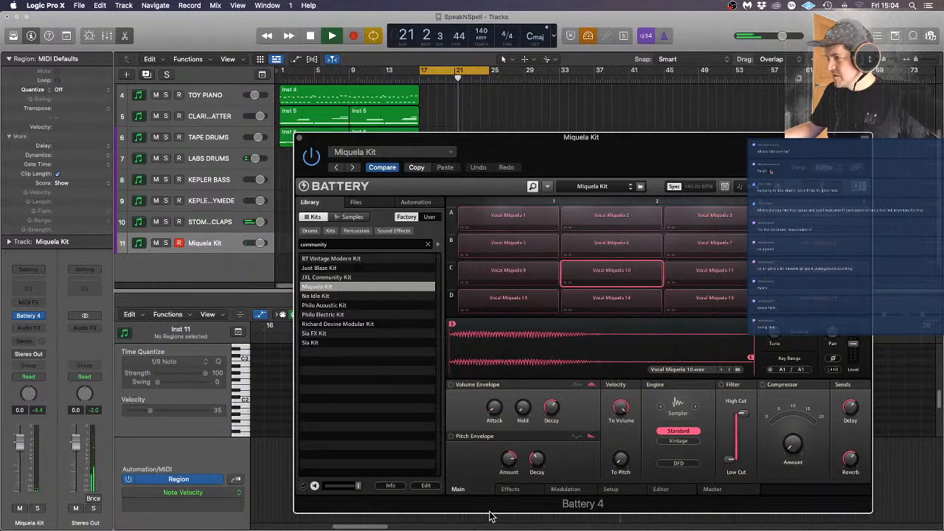
pyautogui.click(709, 490)
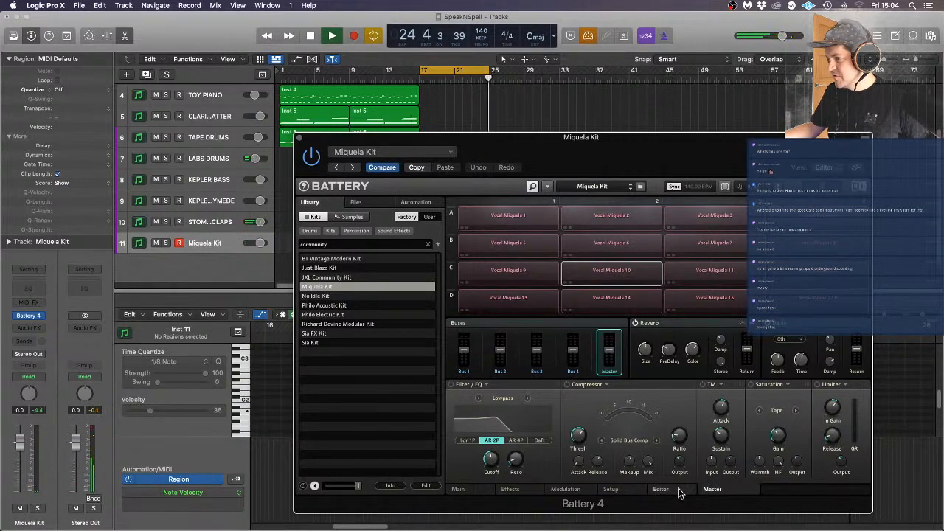
pyautogui.click(677, 492)
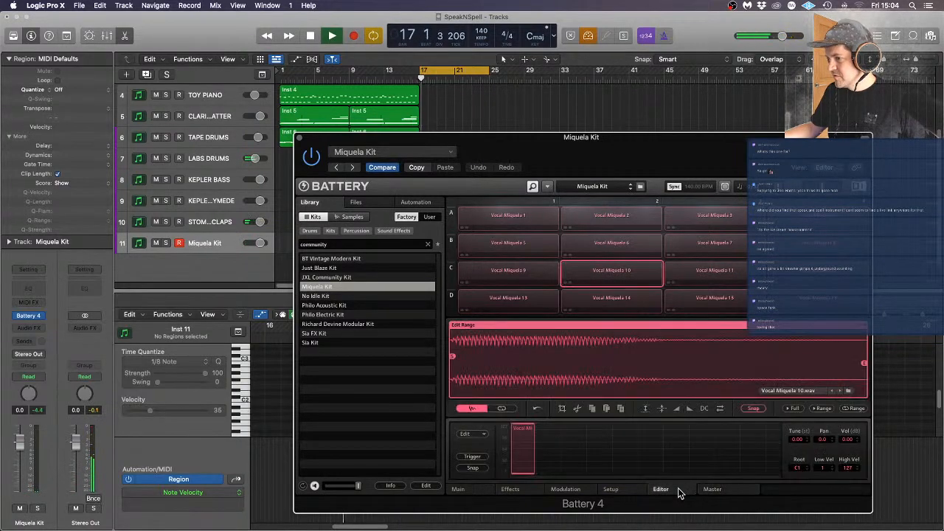
pyautogui.click(616, 490)
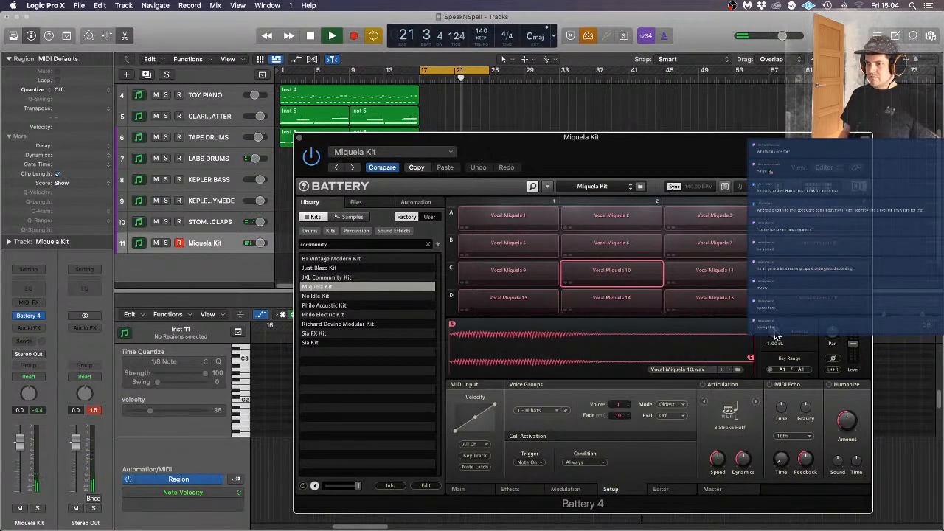
pyautogui.click(534, 252)
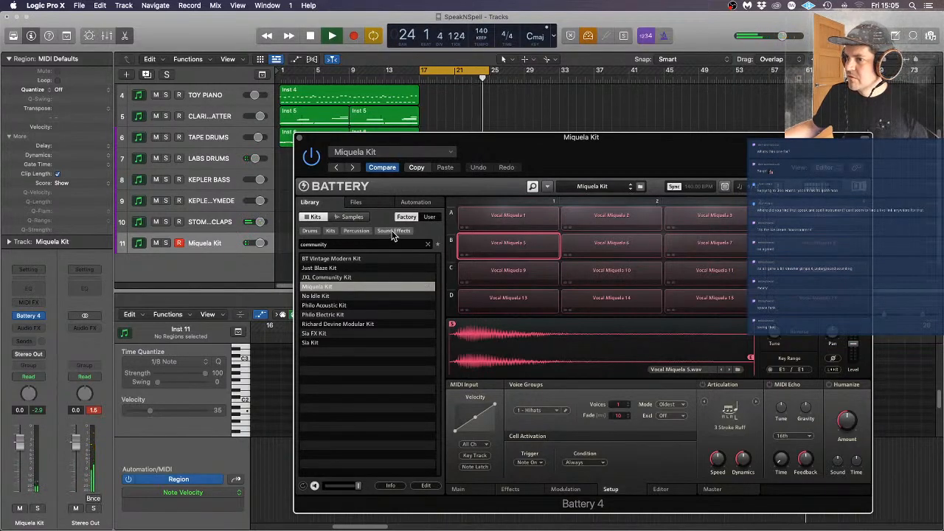
pyautogui.click(300, 137)
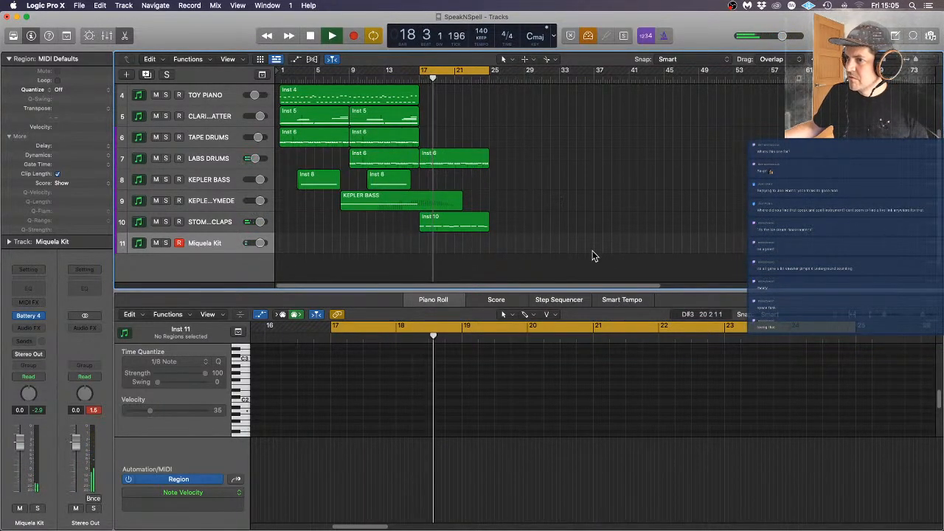
pyautogui.press('space')
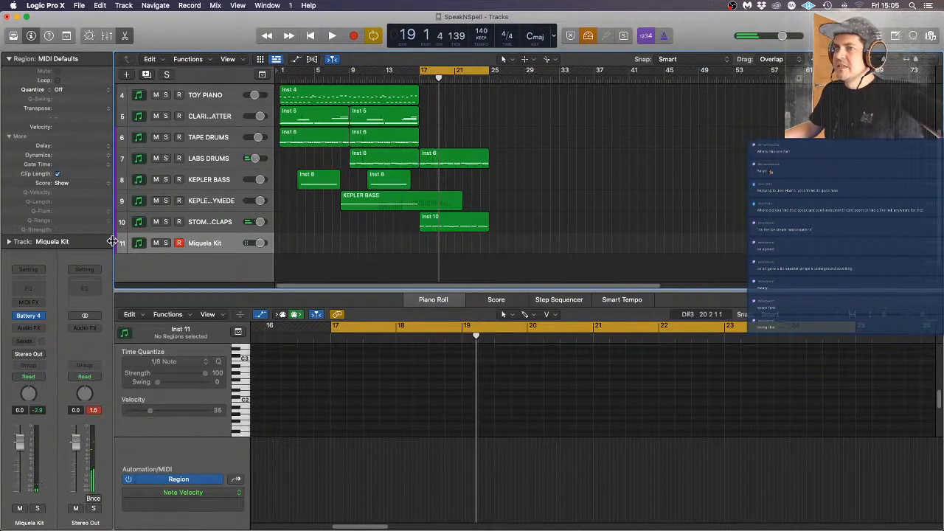
# Reopen Battery 4 on track 11, try the JXL Community Kit and load the Philo Acoustic Kit instead
pyautogui.click(30, 317)
pyautogui.scroll(-3, 369, 310)
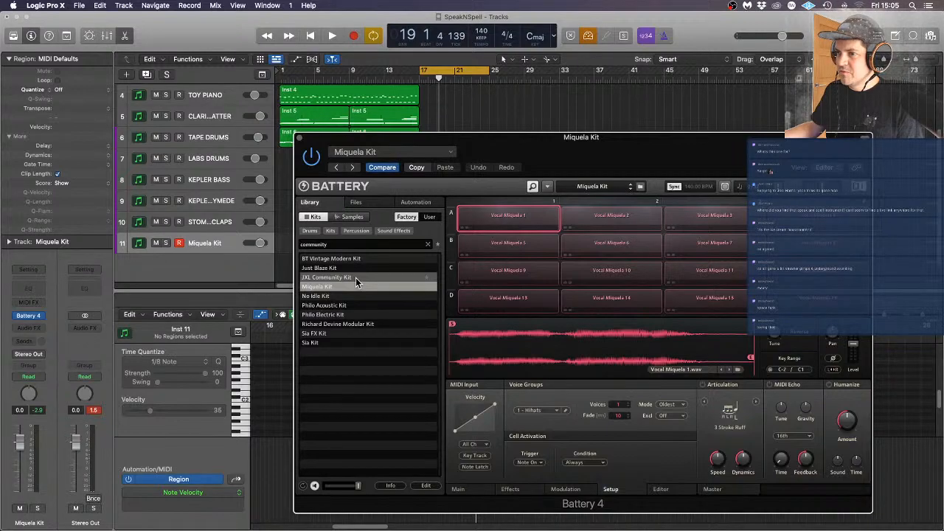
pyautogui.doubleClick(356, 278)
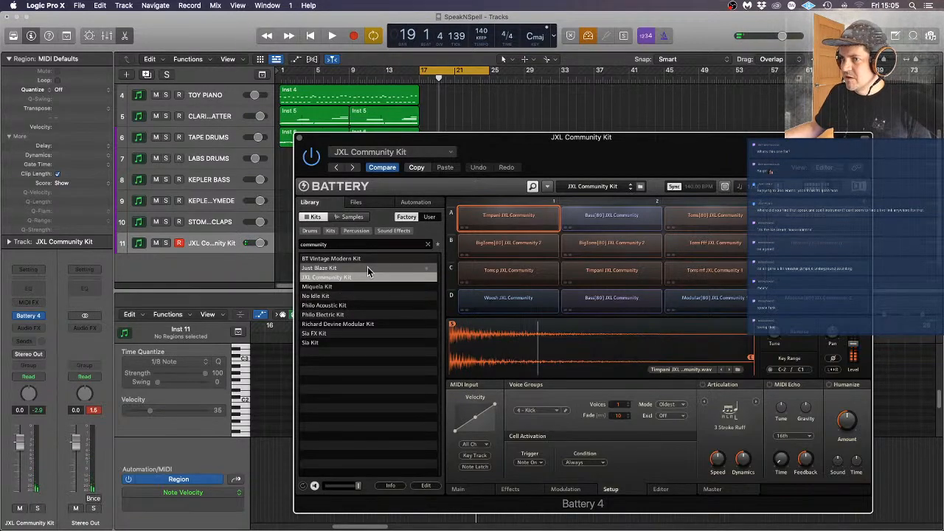
pyautogui.doubleClick(361, 306)
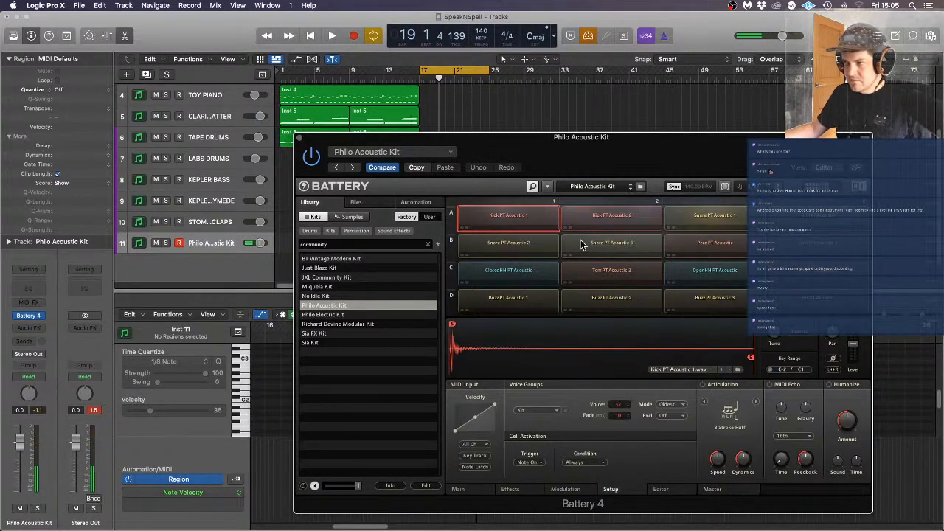
# Try the Philo Electric Kit and the Richard Devine Modular Kit, load the Just Blaze Kit instead and close the plug-in window
pyautogui.click(331, 315)
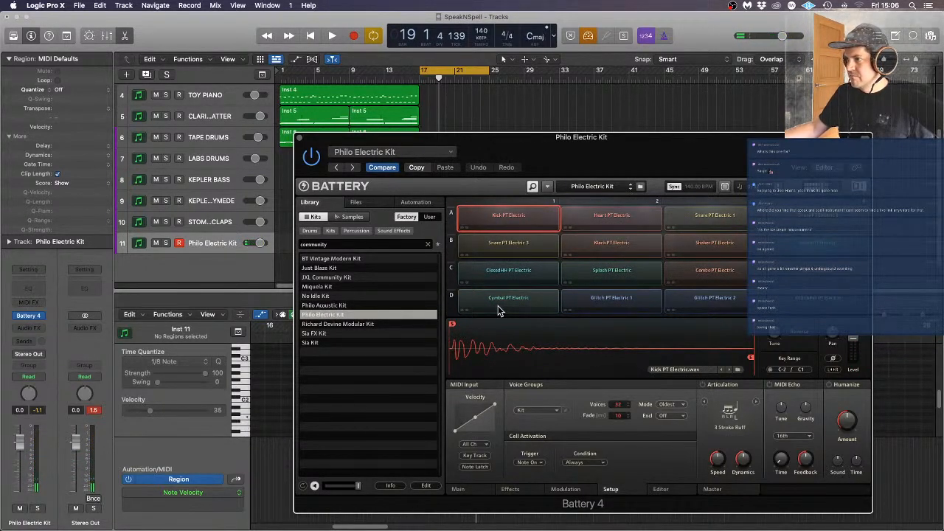
pyautogui.click(354, 324)
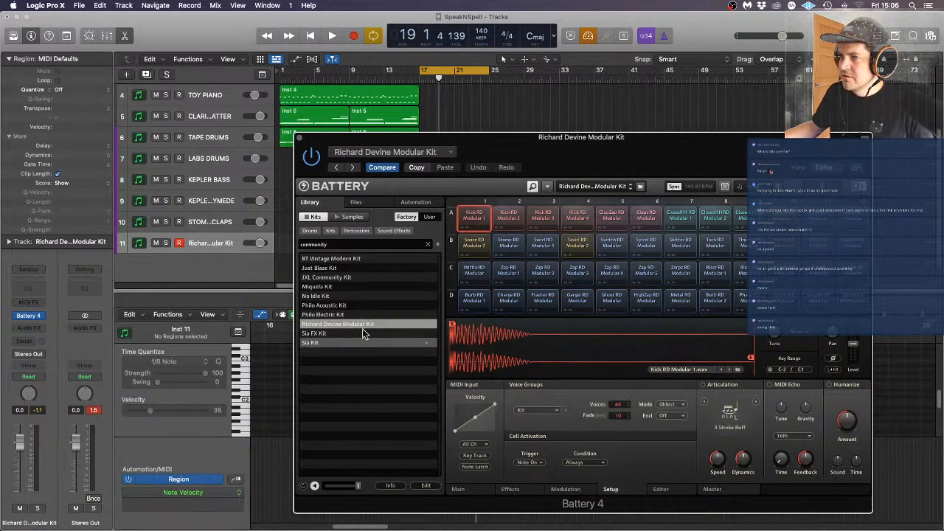
pyautogui.doubleClick(357, 269)
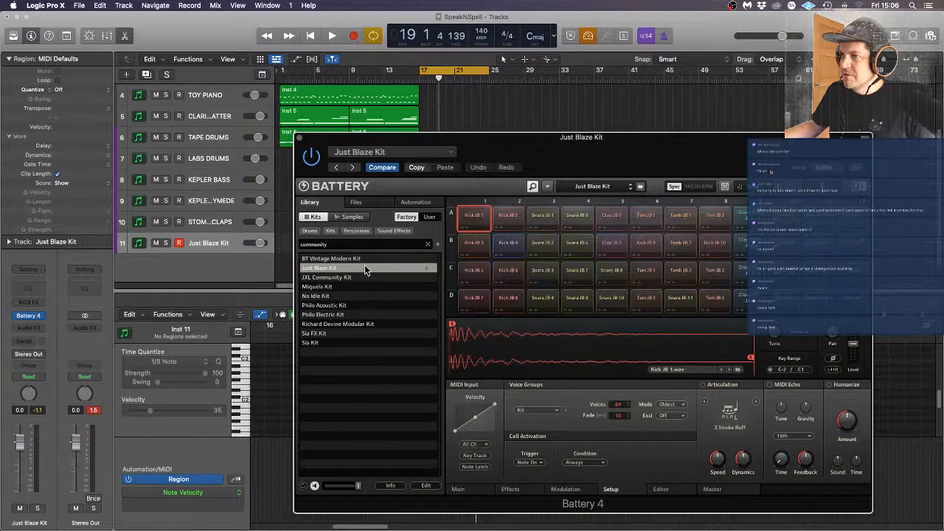
pyautogui.click(304, 140)
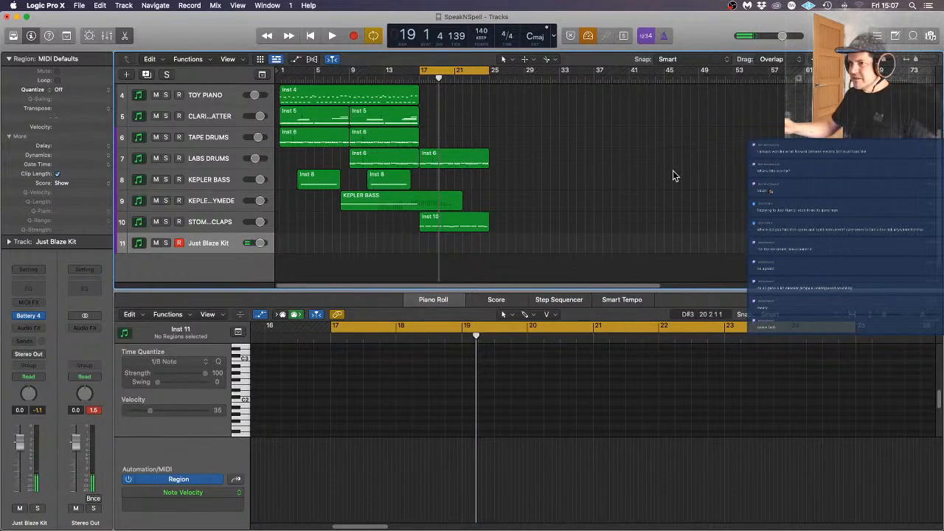
# Reopen Battery 4 on track 11, clear the kit search and filter the library to acoustic drum kits
pyautogui.click(30, 316)
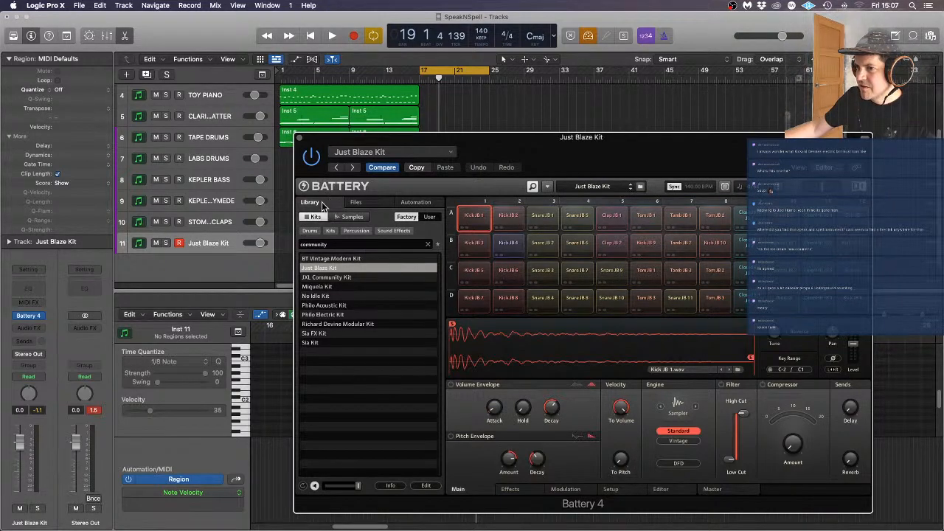
pyautogui.click(428, 244)
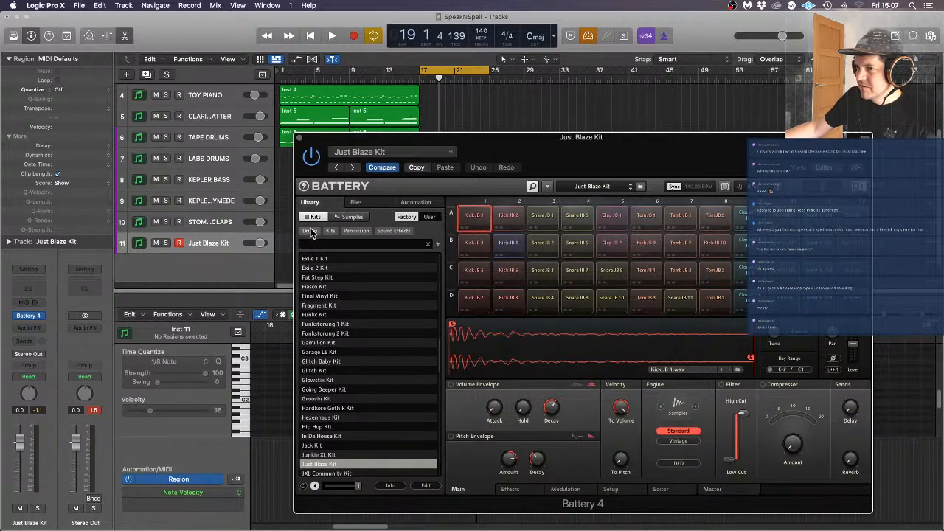
pyautogui.click(310, 231)
pyautogui.click(330, 249)
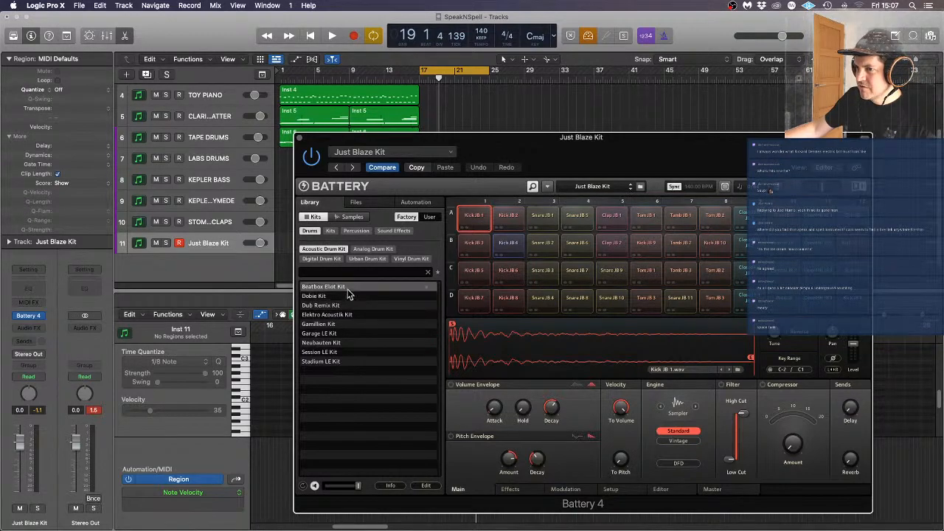
# Try out the Neubauten Kit and the Session LE Kit
pyautogui.doubleClick(350, 343)
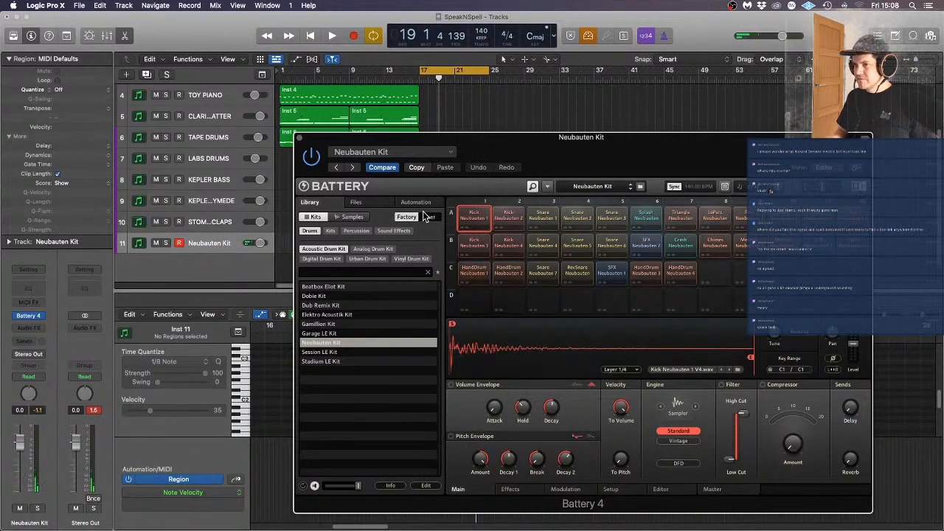
pyautogui.click(320, 325)
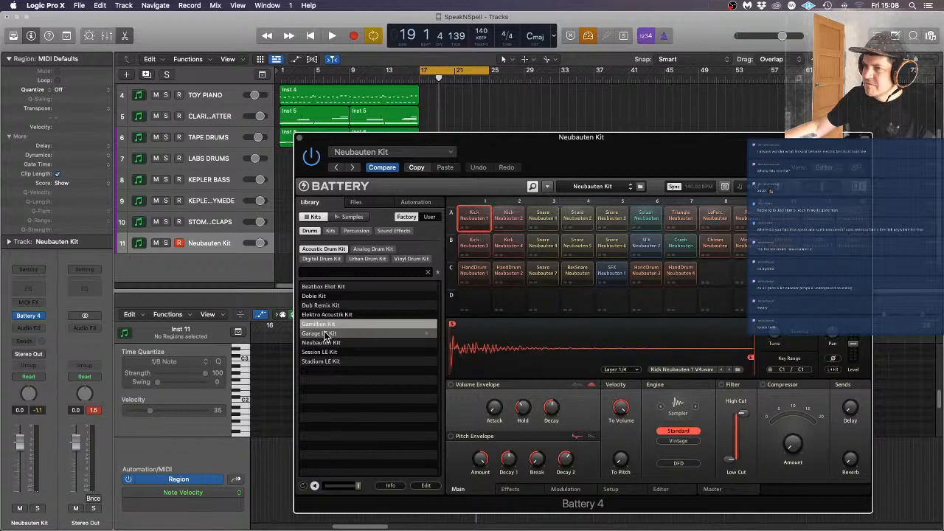
pyautogui.click(333, 354)
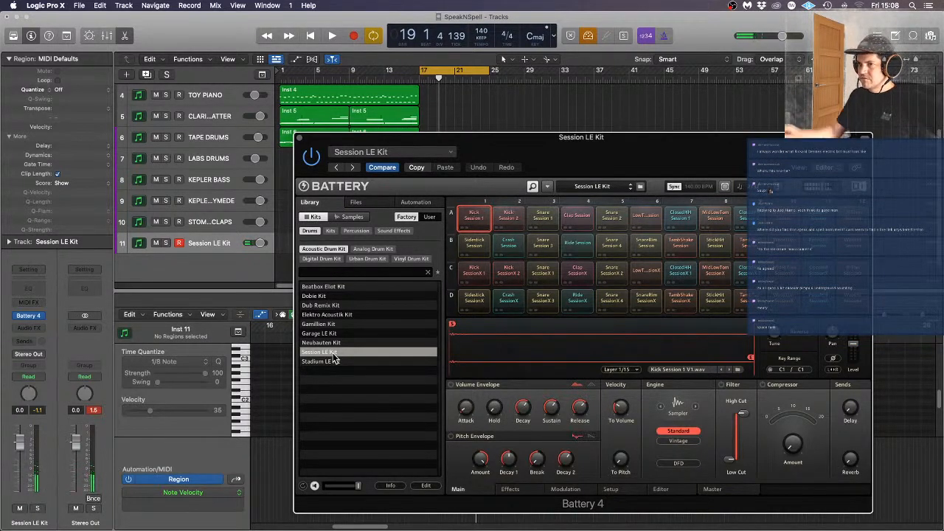
# Filter the kits to analog drum kits, try the 808 Tuned Kit and load the DMX Kit instead
pyautogui.click(338, 249)
pyautogui.click(372, 249)
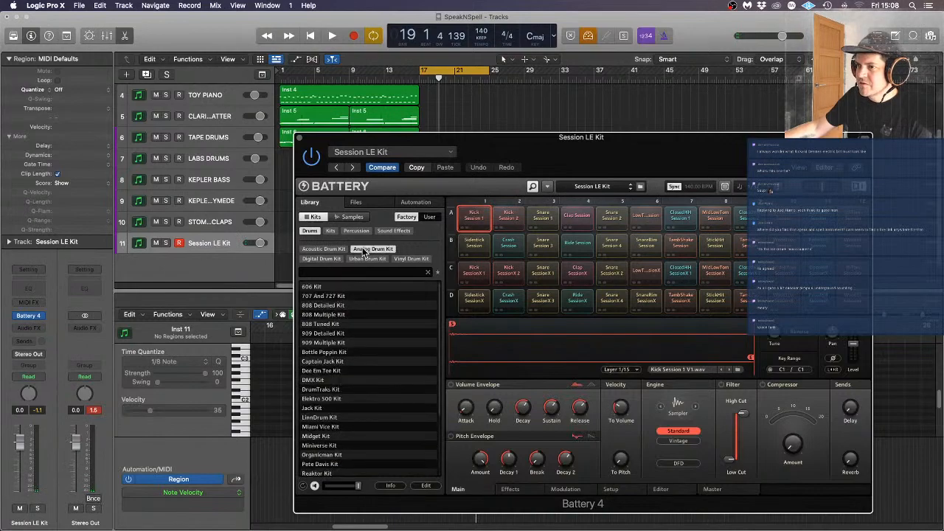
pyautogui.doubleClick(360, 324)
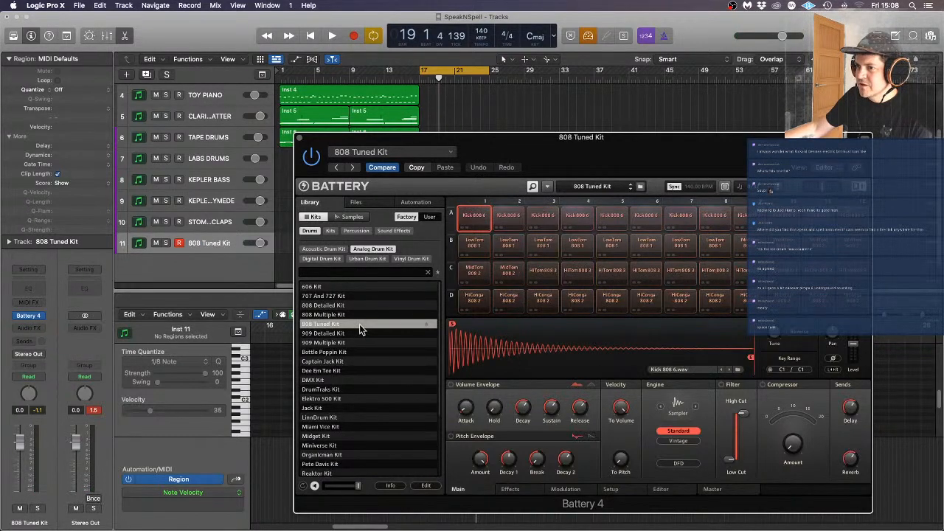
pyautogui.doubleClick(367, 382)
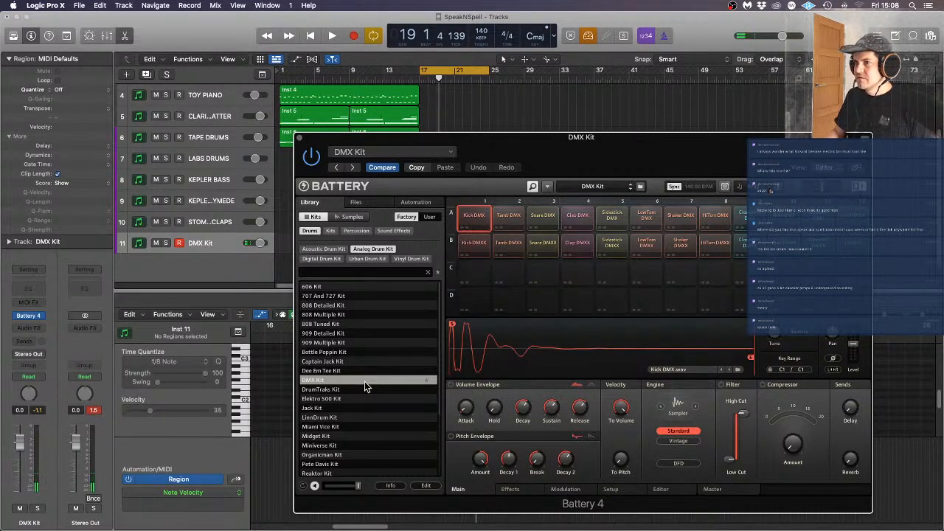
# Record a DMX Kit pattern on track 11 over the looped section from bar 17 and close the plug-in window
pyautogui.press('space')
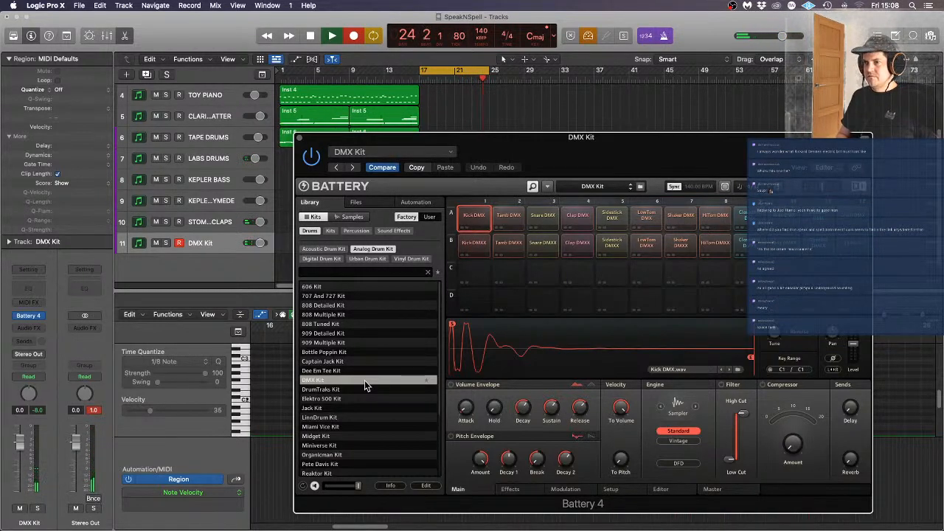
pyautogui.press('space')
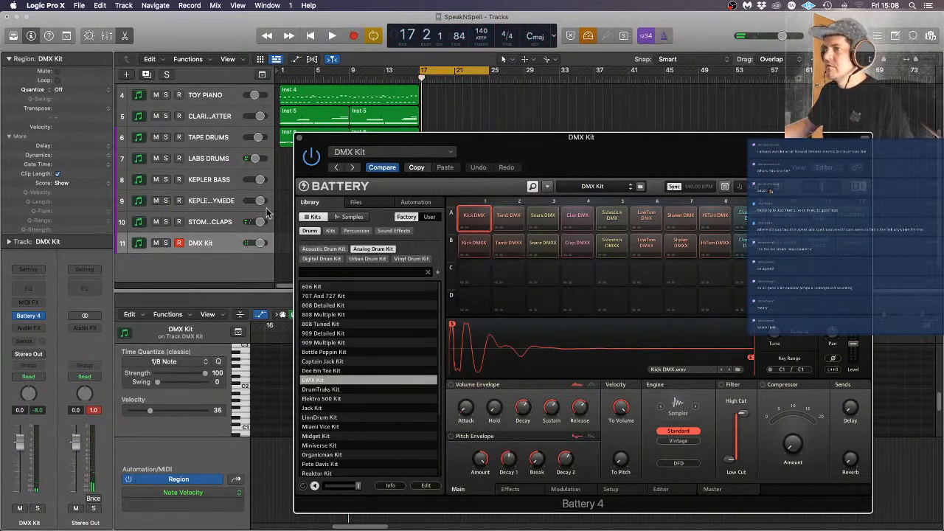
pyautogui.click(300, 138)
pyautogui.click(567, 216)
# Quantize all notes of the recorded DMX Kit region to 1/8 notes
pyautogui.click(454, 249)
pyautogui.click(446, 350)
pyautogui.press('super+a')
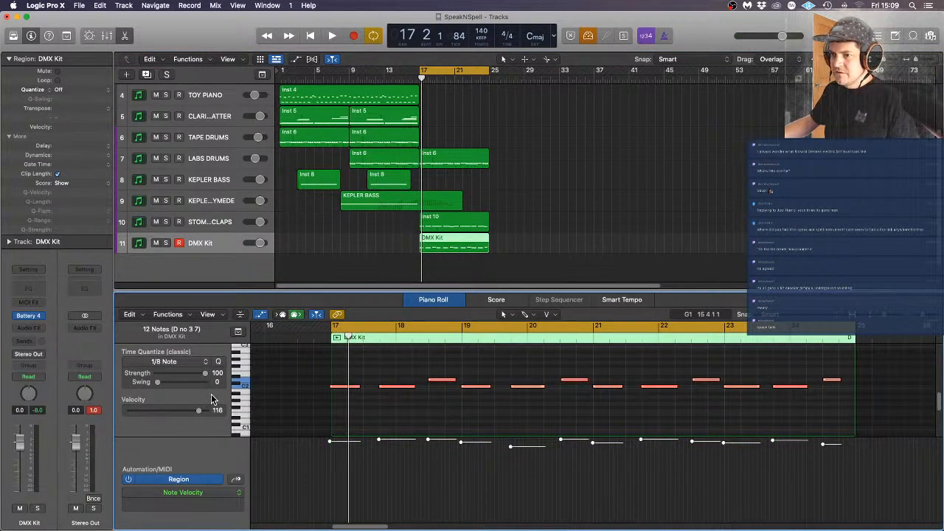
pyautogui.click(365, 363)
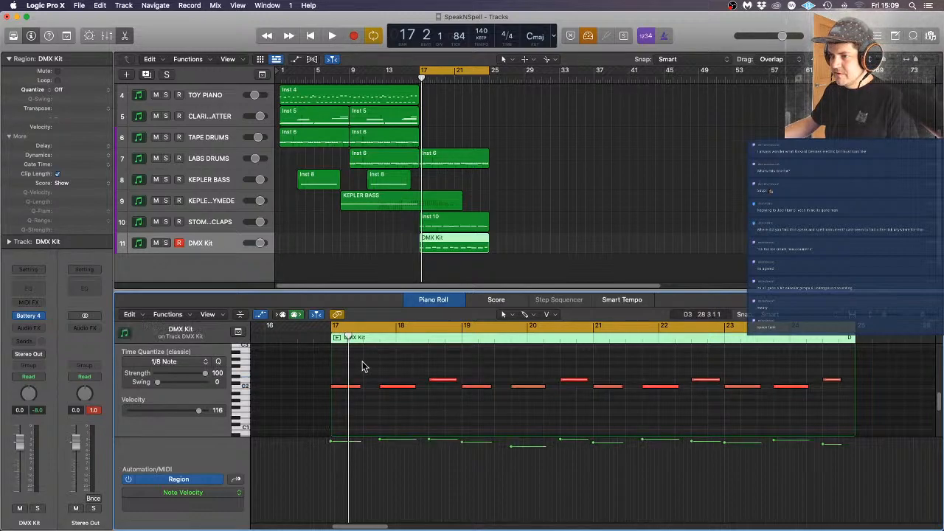
# With the loop playing, set all notes of the DMX Kit region to a fixed velocity of 100 using MIDI Transform
pyautogui.press('space')
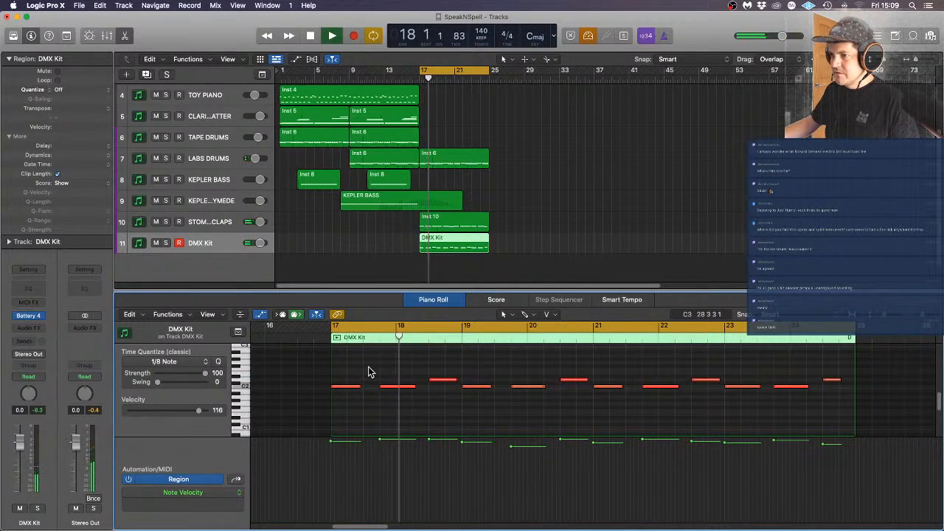
pyautogui.press('super+a')
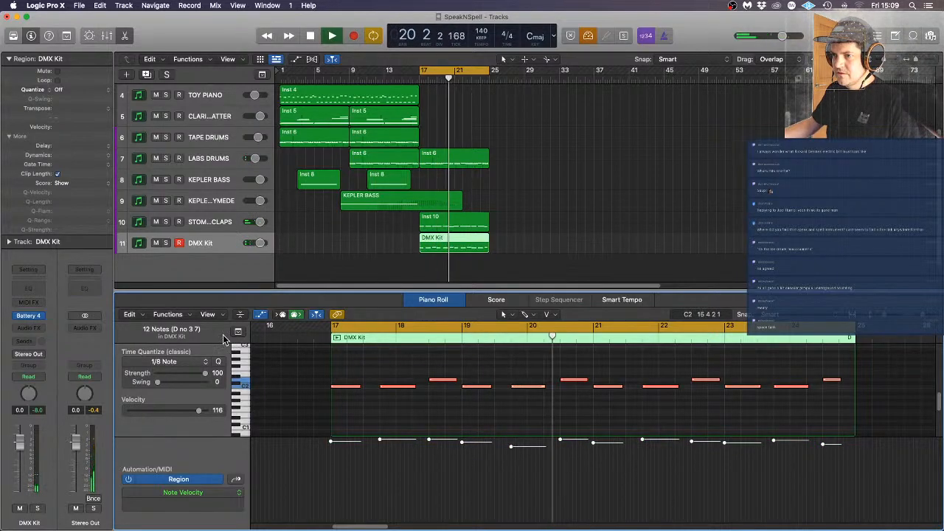
pyautogui.click(168, 314)
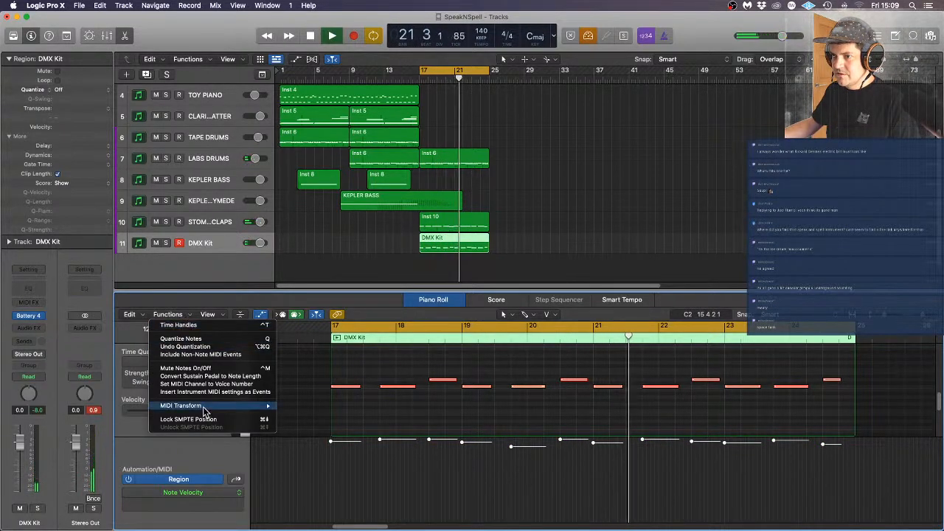
pyautogui.moveTo(199, 406)
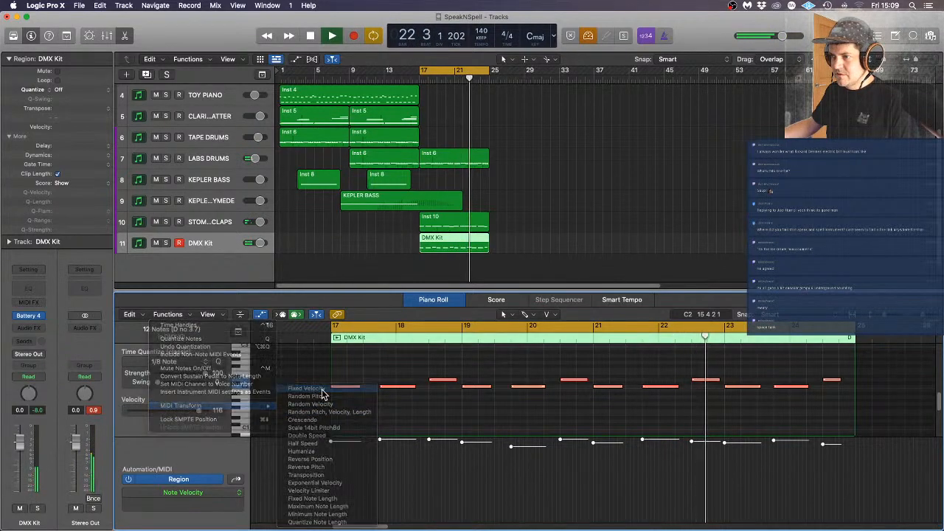
pyautogui.click(318, 389)
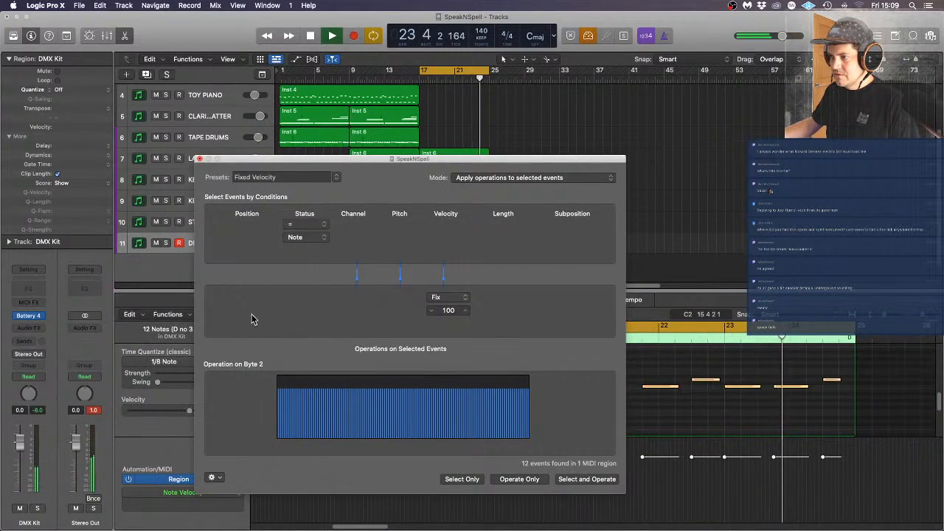
pyautogui.click(200, 158)
pyautogui.click(520, 247)
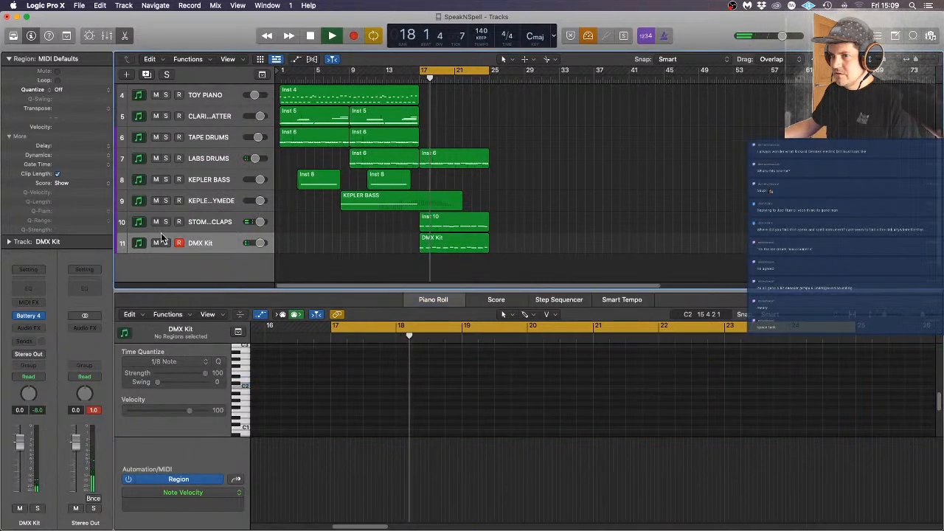
# Set all notes of the Inst 10 region on the STOMPS N CLAPS track to a fixed velocity of 100 using MIDI Transform
pyautogui.click(215, 221)
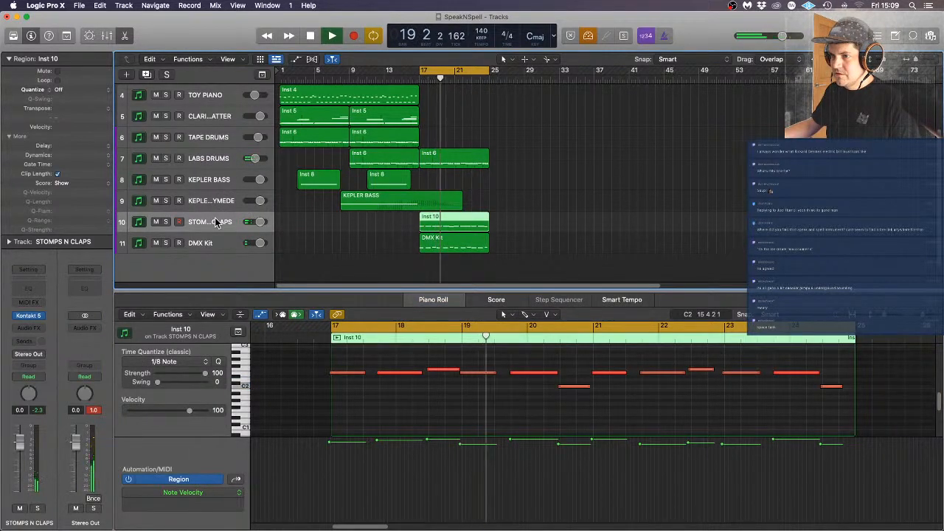
pyautogui.click(447, 419)
pyautogui.press('super+a')
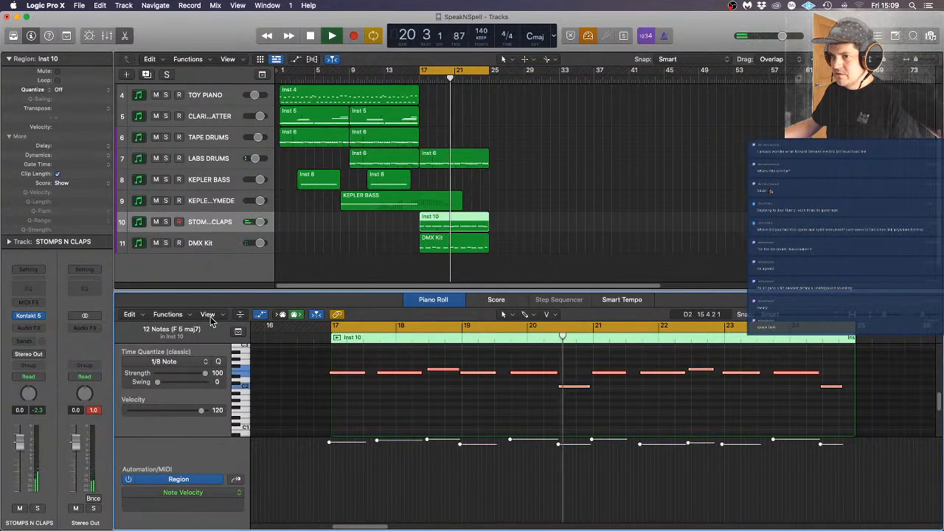
pyautogui.click(168, 314)
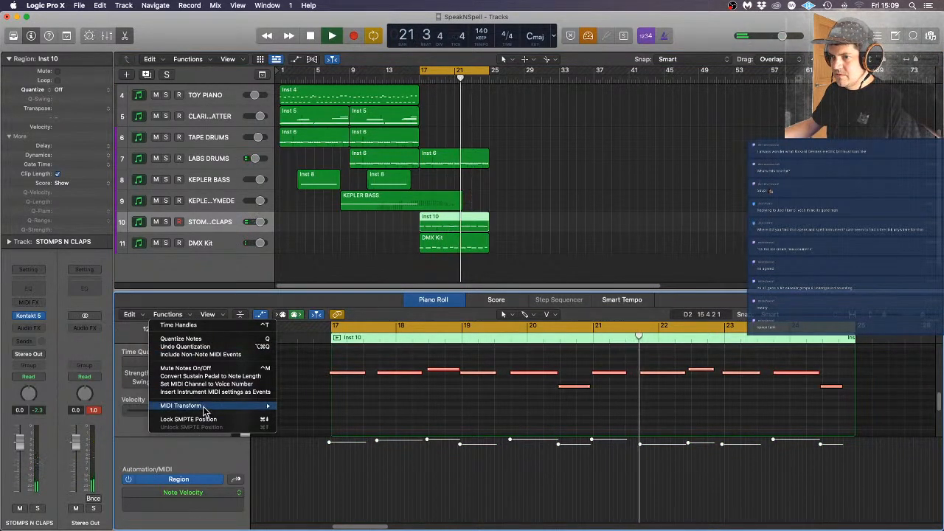
pyautogui.moveTo(205, 411)
pyautogui.click(306, 389)
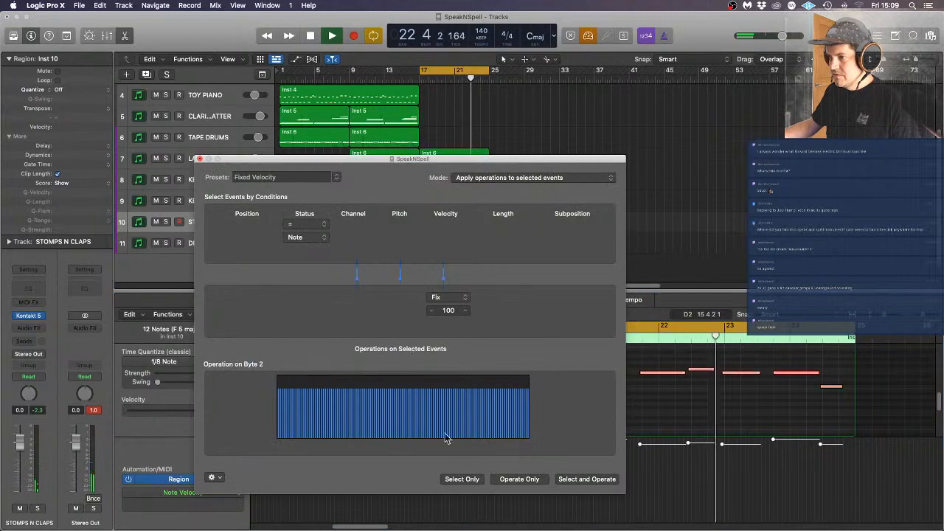
pyautogui.click(518, 480)
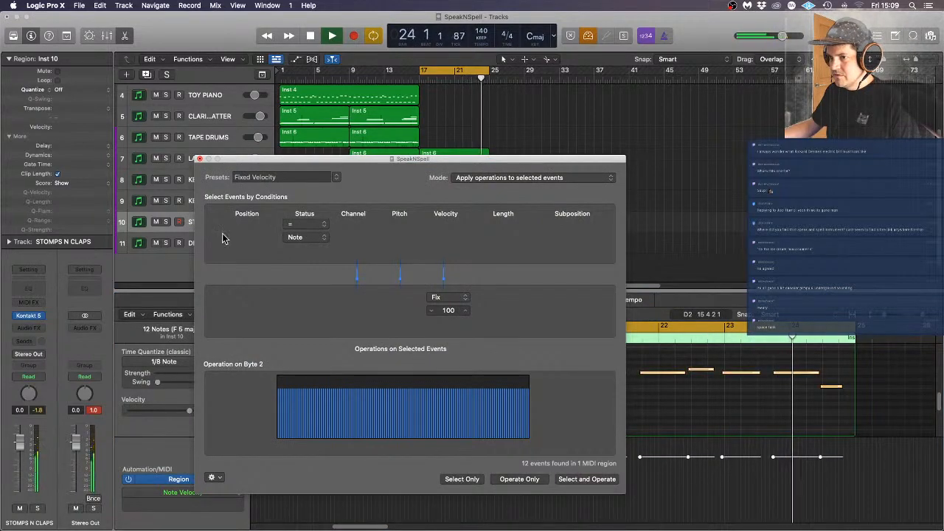
pyautogui.click(199, 159)
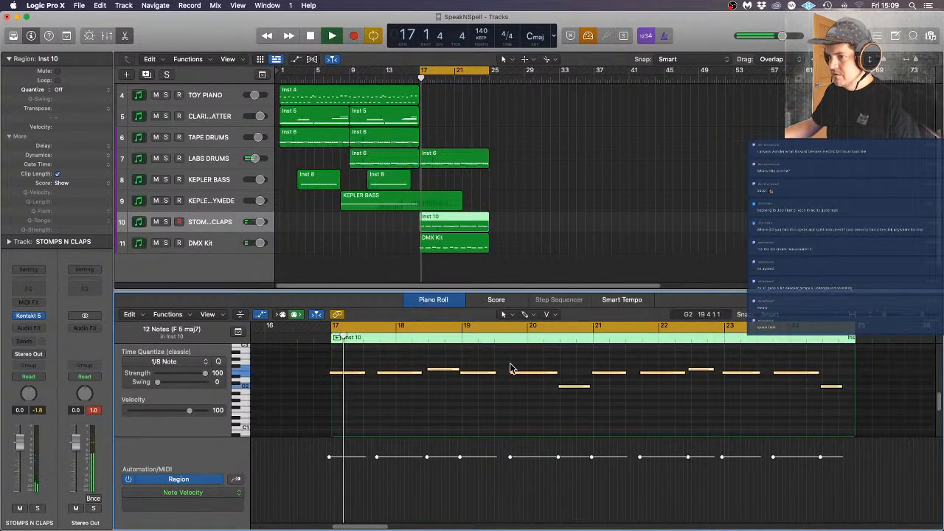
pyautogui.click(504, 402)
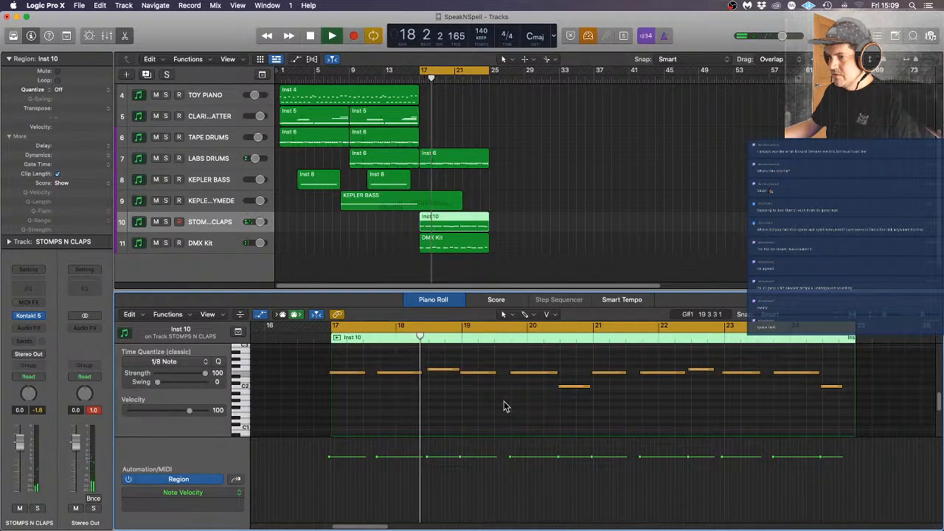
# Move the start of the Inst 10 note just before bar 18 slightly later
pyautogui.press('super+Right')
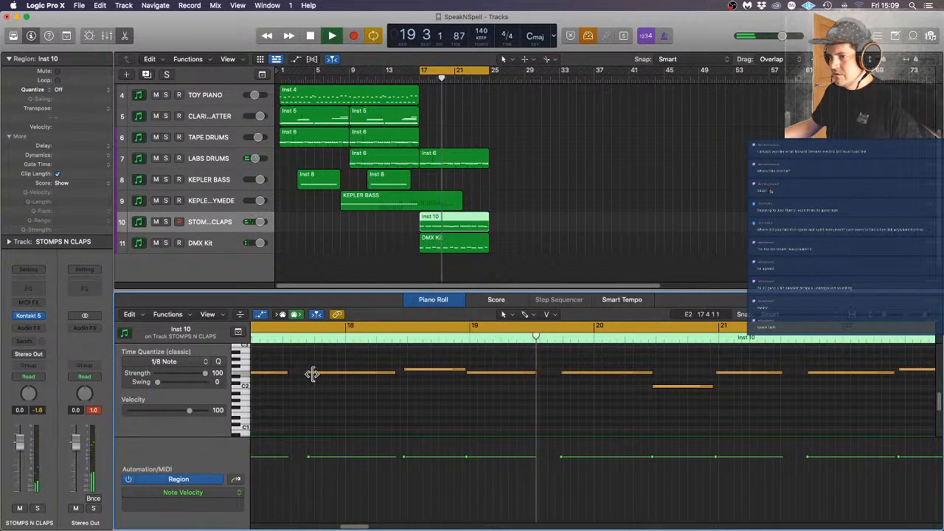
pyautogui.moveTo(312, 374); pyautogui.dragTo(311, 375)
pyautogui.click(355, 391)
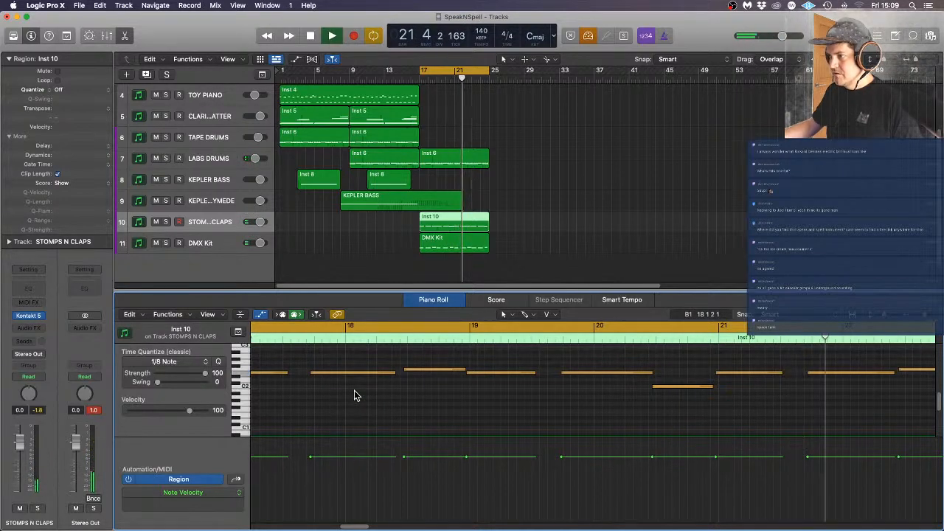
pyautogui.press('super+Left')
pyautogui.press('super+Left')
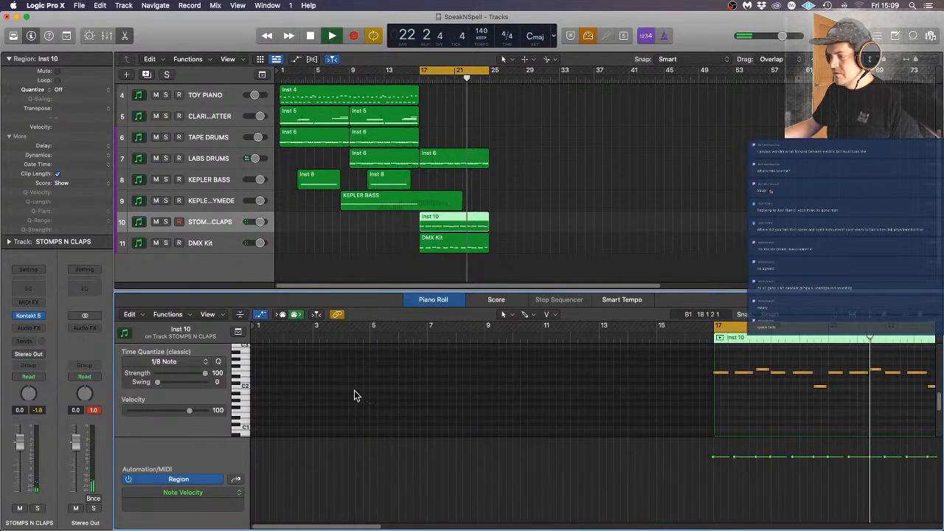
# Set the velocity of all notes in the DMX Kit region to 110 and close the Piano Roll
pyautogui.click(569, 223)
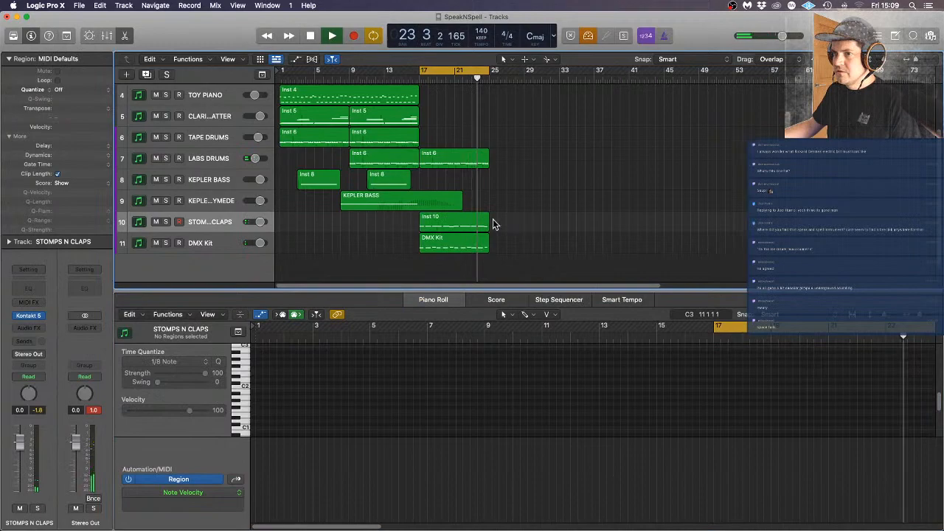
pyautogui.click(204, 245)
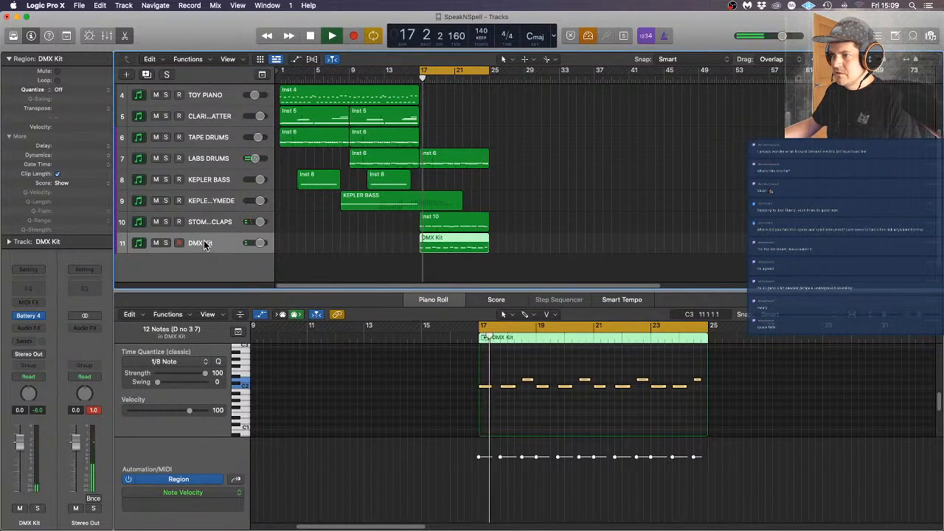
pyautogui.click(512, 426)
pyautogui.press('super+a')
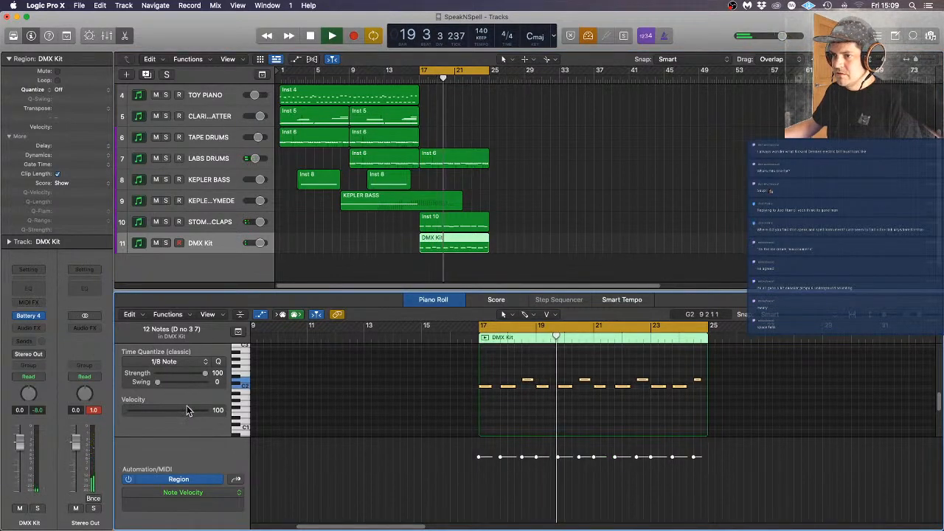
pyautogui.moveTo(186, 410); pyautogui.dragTo(192, 407)
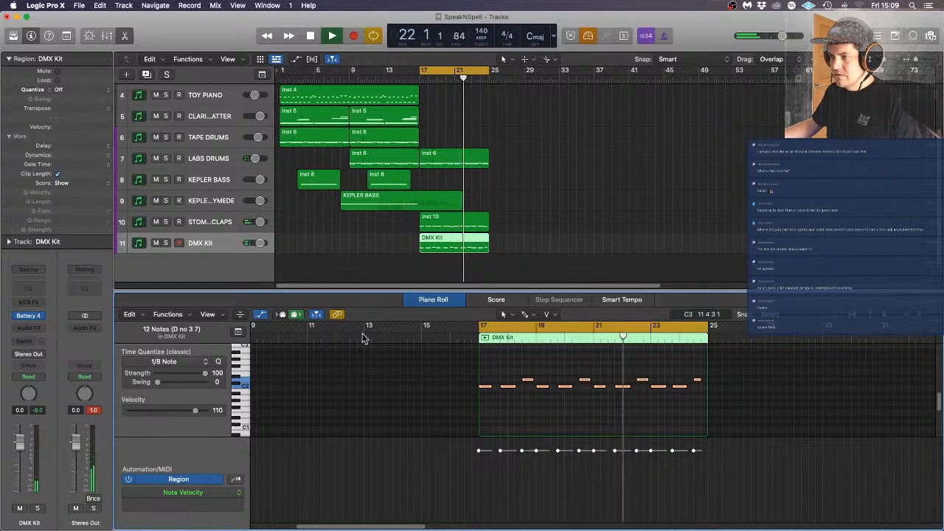
pyautogui.press('p')
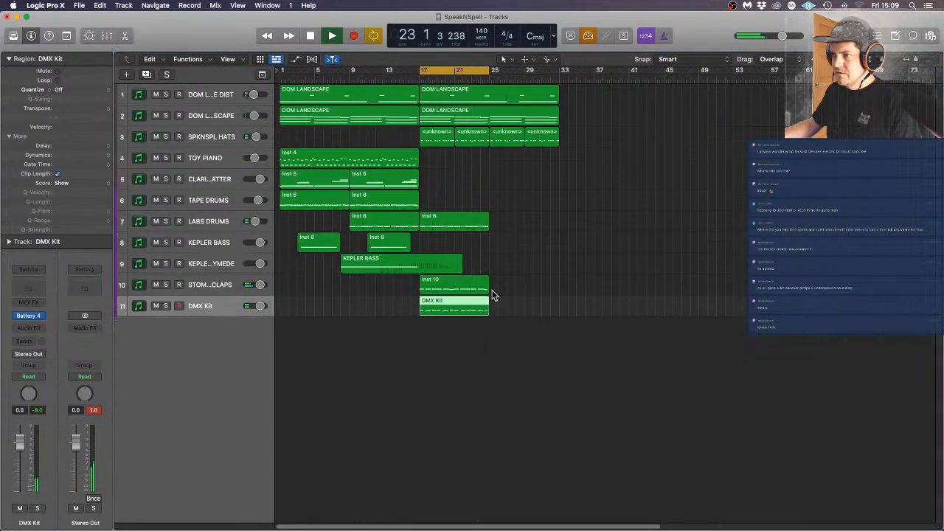
pyautogui.click(494, 371)
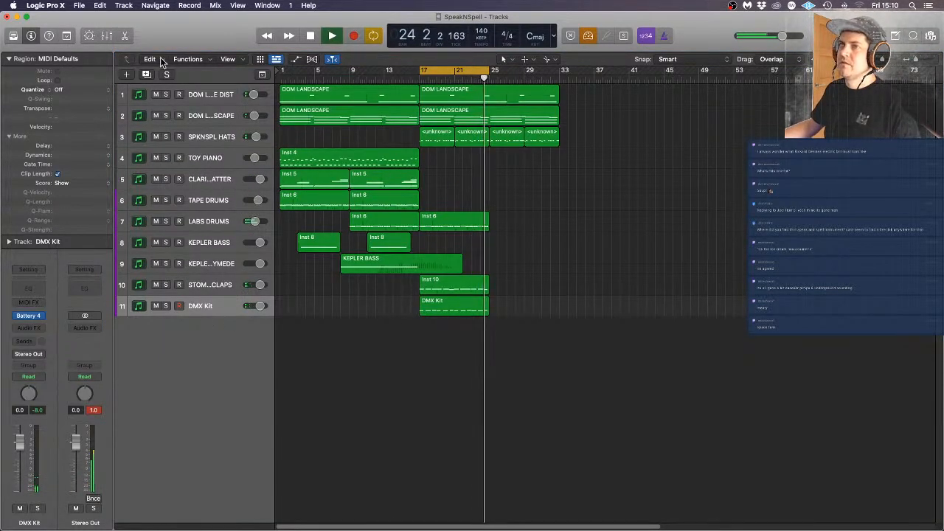
pyautogui.click(127, 75)
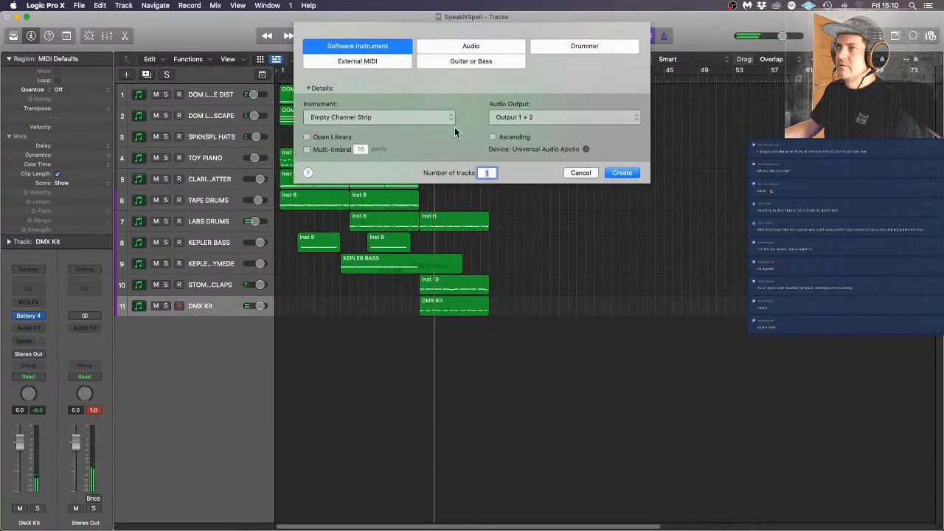
pyautogui.click(622, 172)
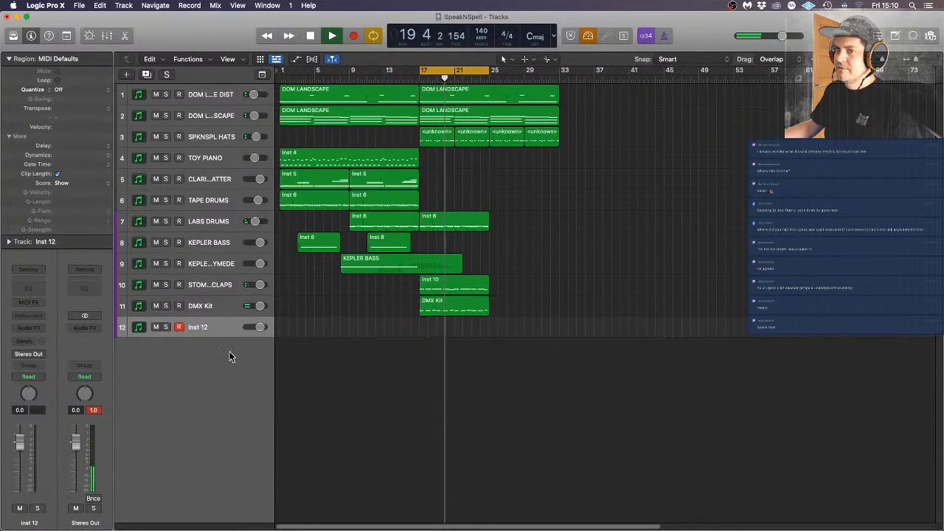
pyautogui.click(29, 316)
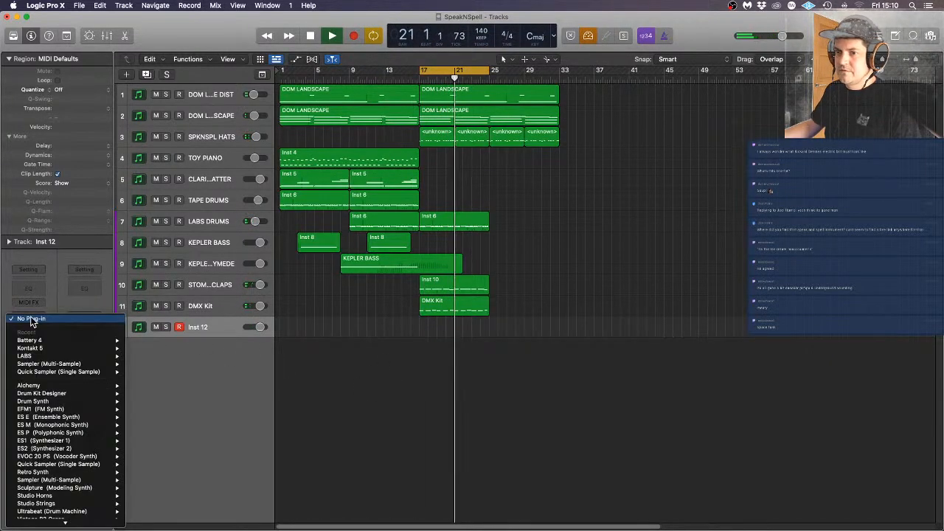
pyautogui.moveTo(74, 529)
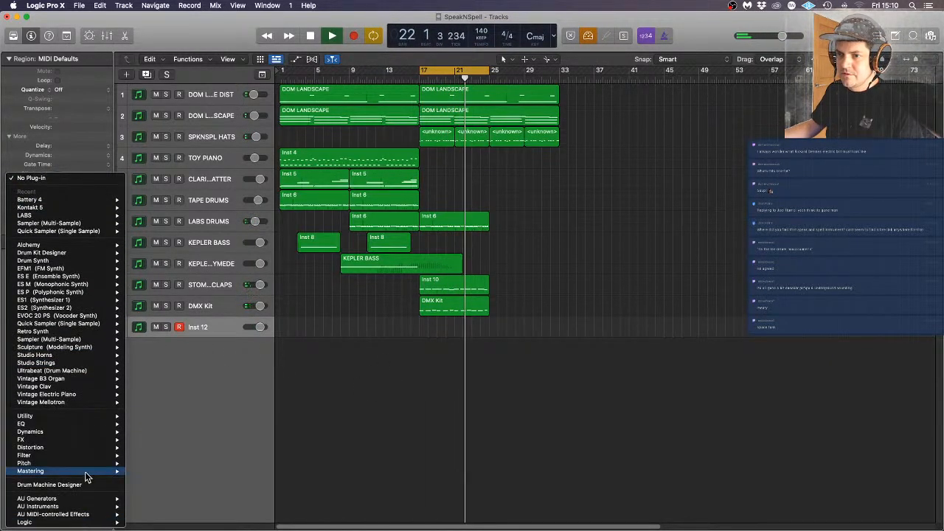
pyautogui.click(353, 456)
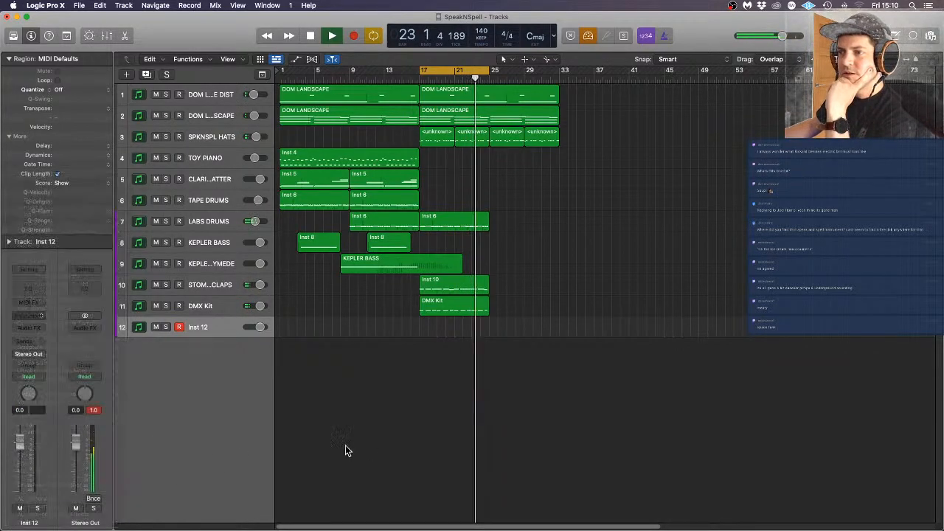
pyautogui.press('super+BackSpace')
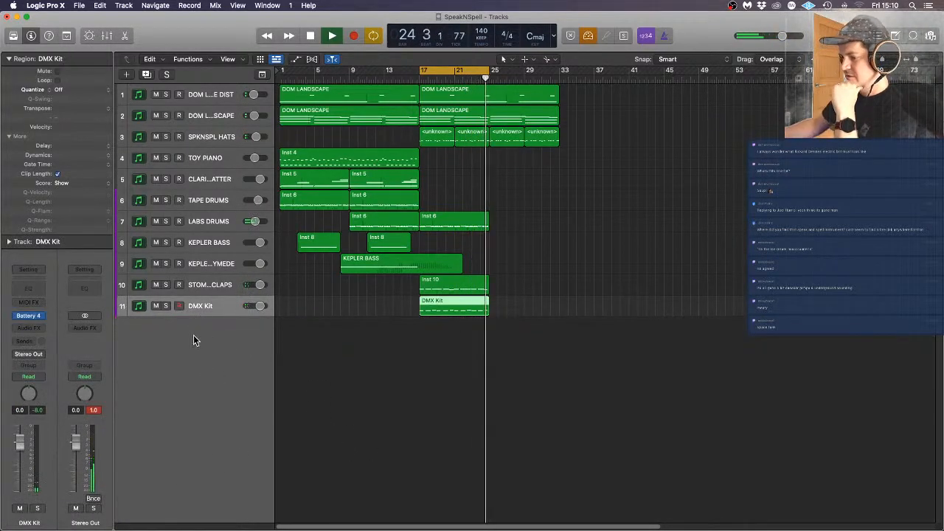
# Stop the playback, switch to Finder and open the Samples folder
pyautogui.moveTo(1, 267)
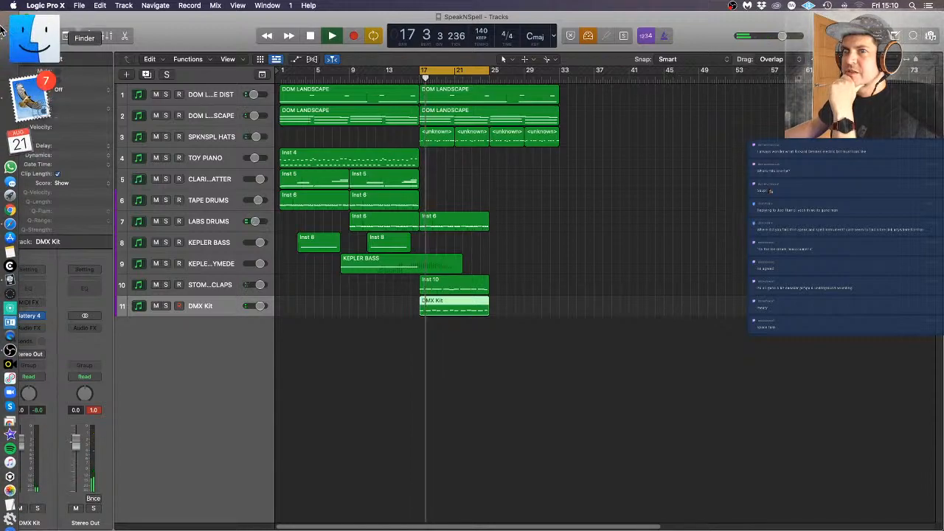
pyautogui.click(24, 51)
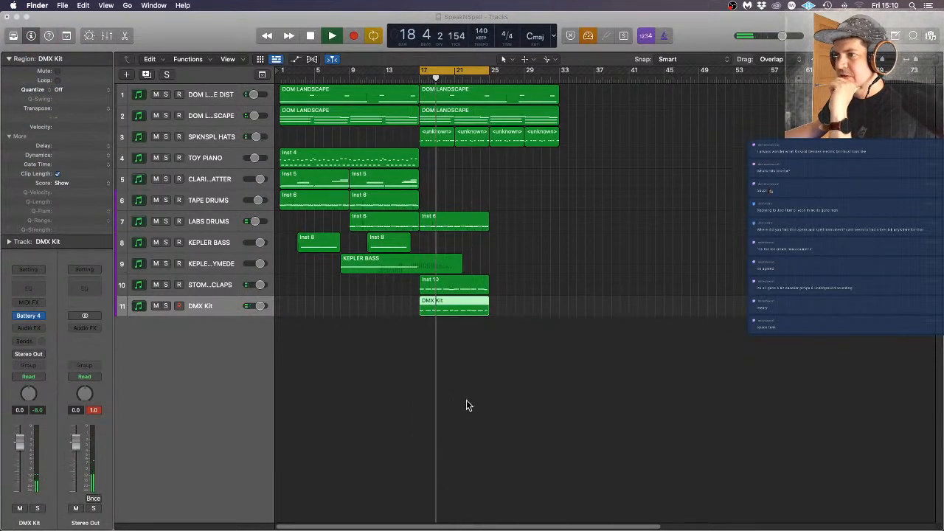
pyautogui.moveTo(1, 151)
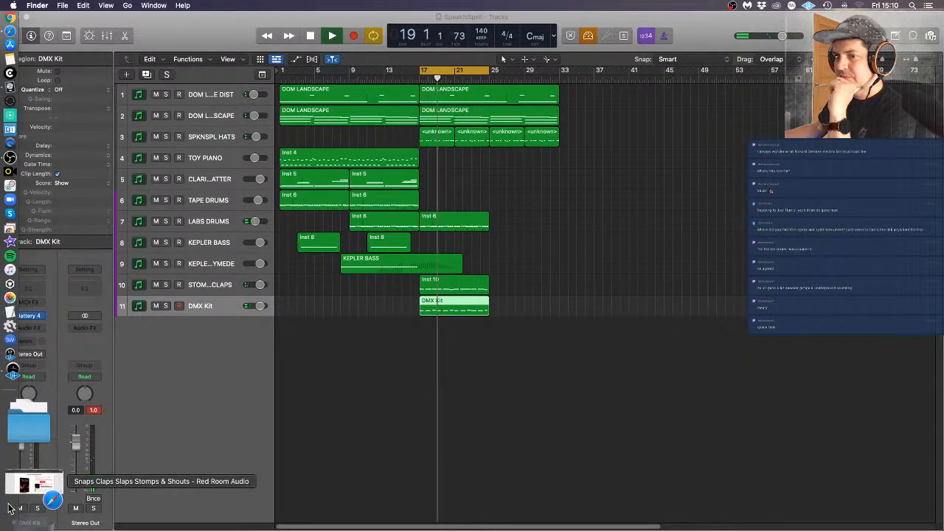
pyautogui.click(431, 395)
pyautogui.press('space')
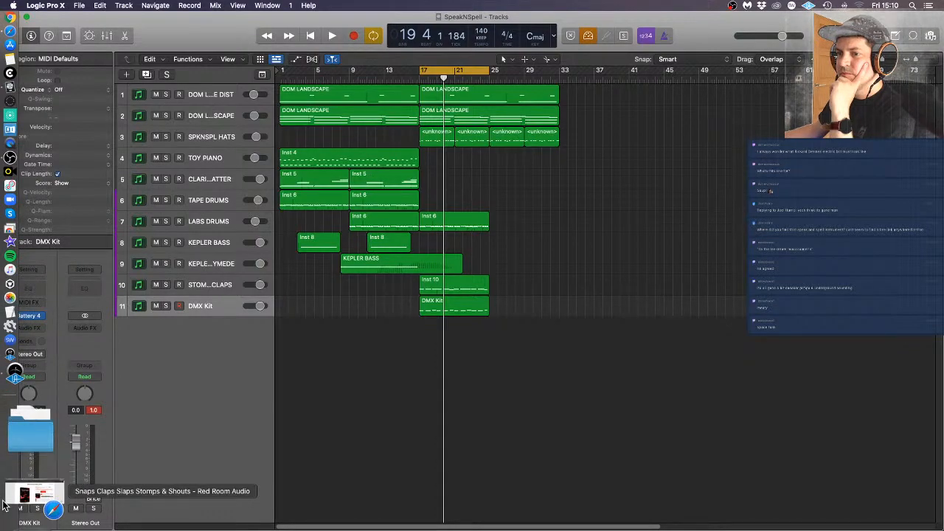
pyautogui.click(4, 34)
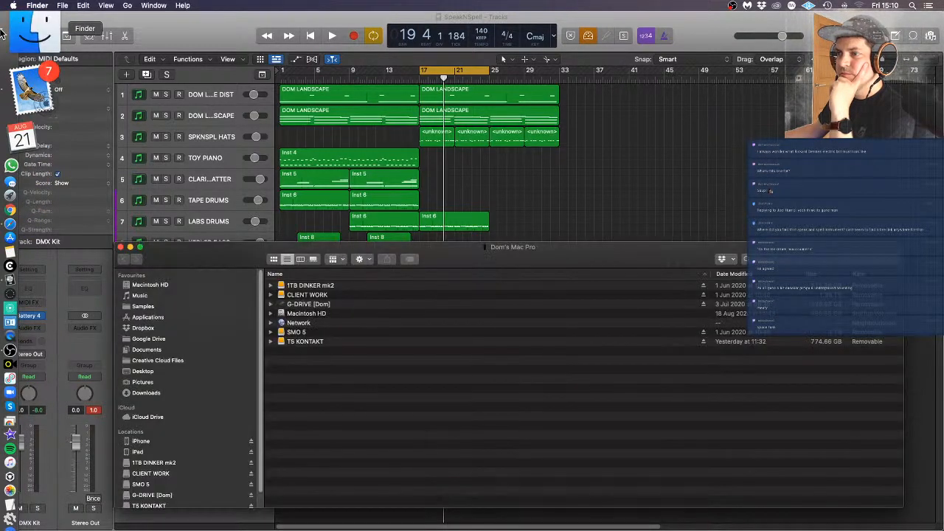
pyautogui.scroll(-2, 191, 461)
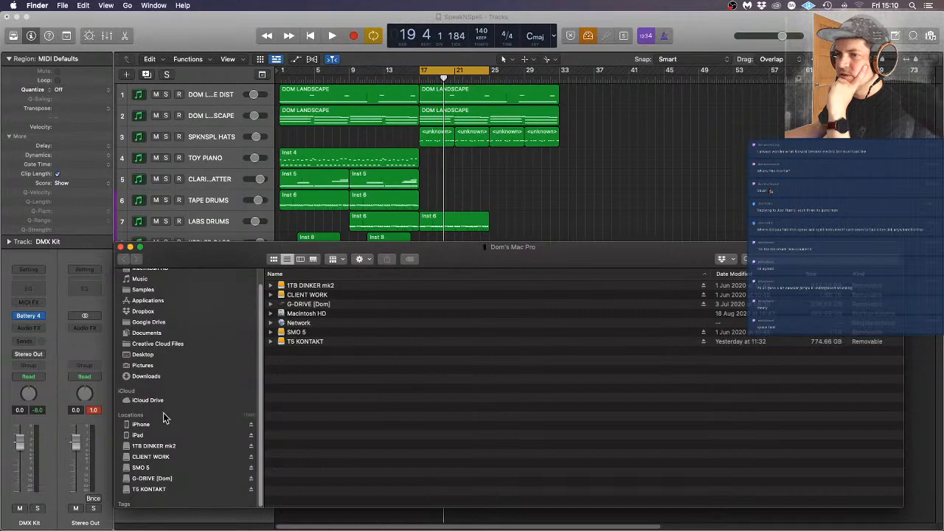
pyautogui.scroll(2, 163, 403)
pyautogui.click(147, 307)
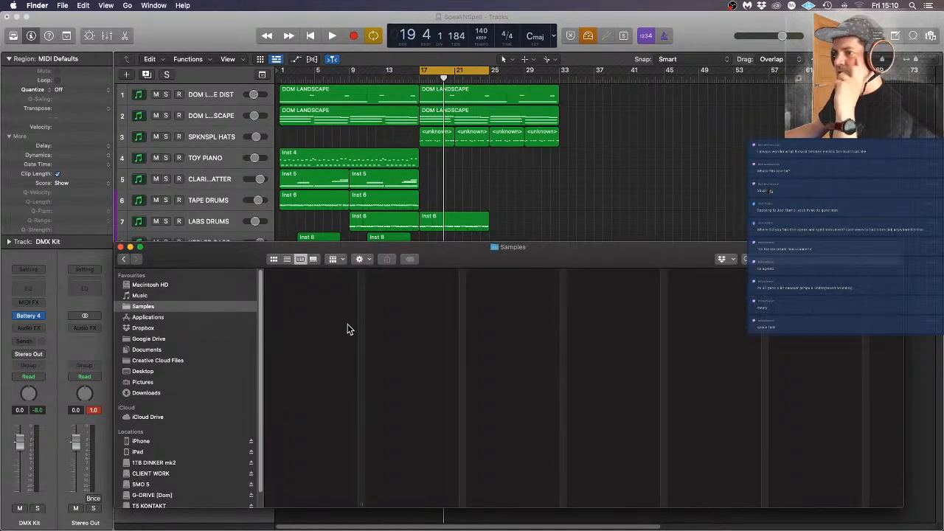
# Open the wavparty-busted-fake-oh-8 sample folder and widen the file columns so full names fit
pyautogui.scroll(-15, 322, 359)
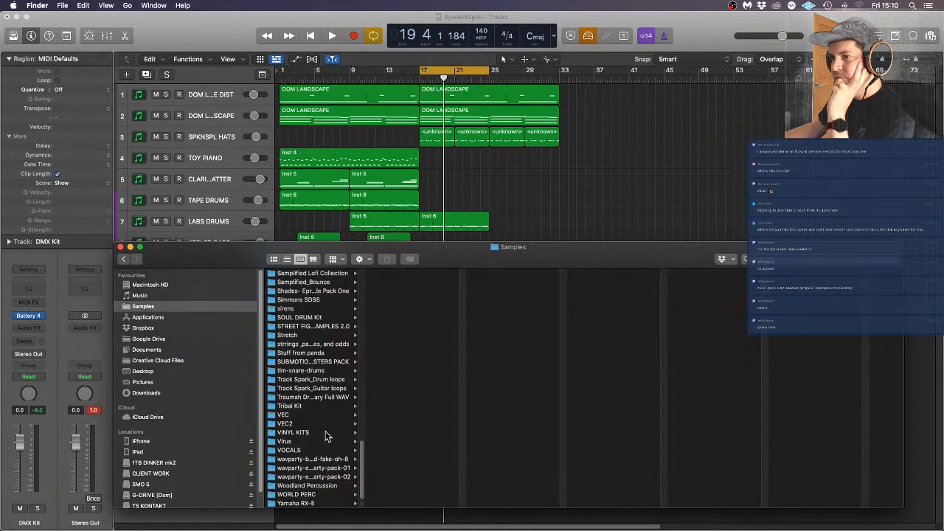
pyautogui.click(327, 459)
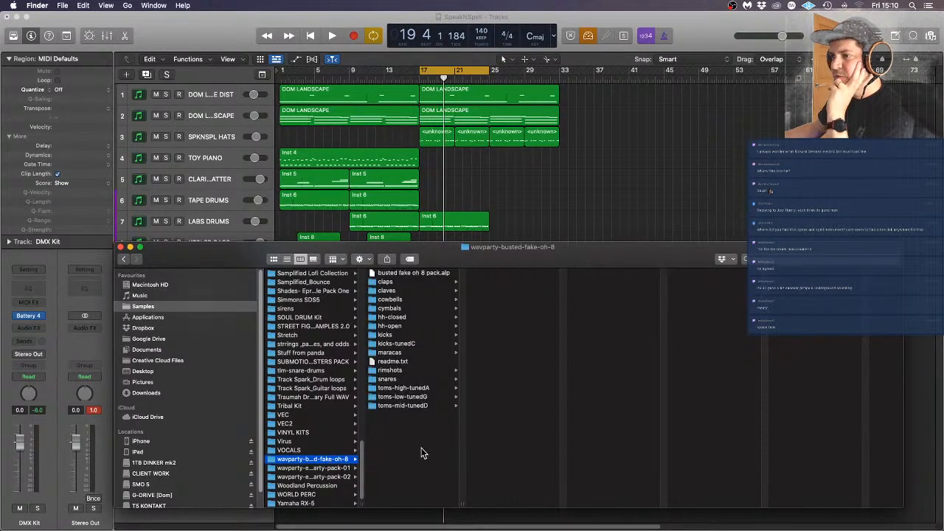
pyautogui.moveTo(463, 503); pyautogui.dragTo(503, 502)
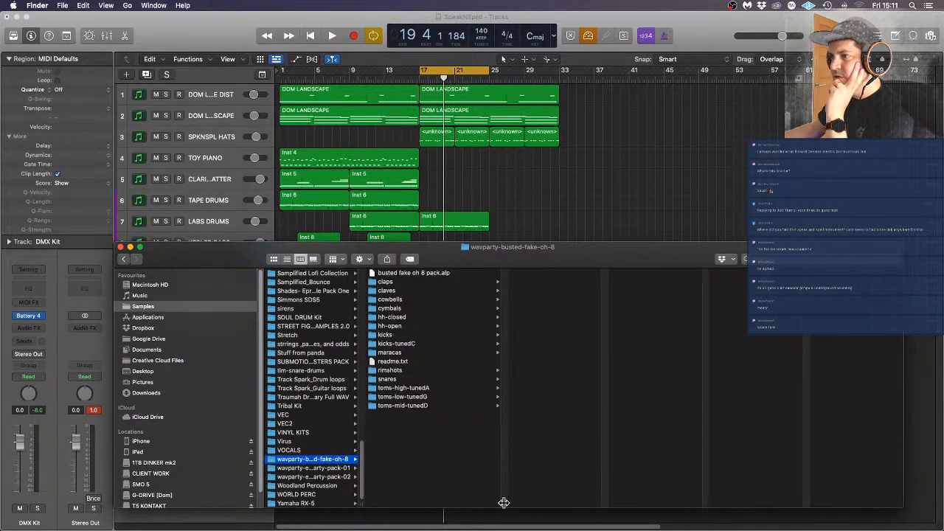
pyautogui.moveTo(360, 504); pyautogui.dragTo(399, 496)
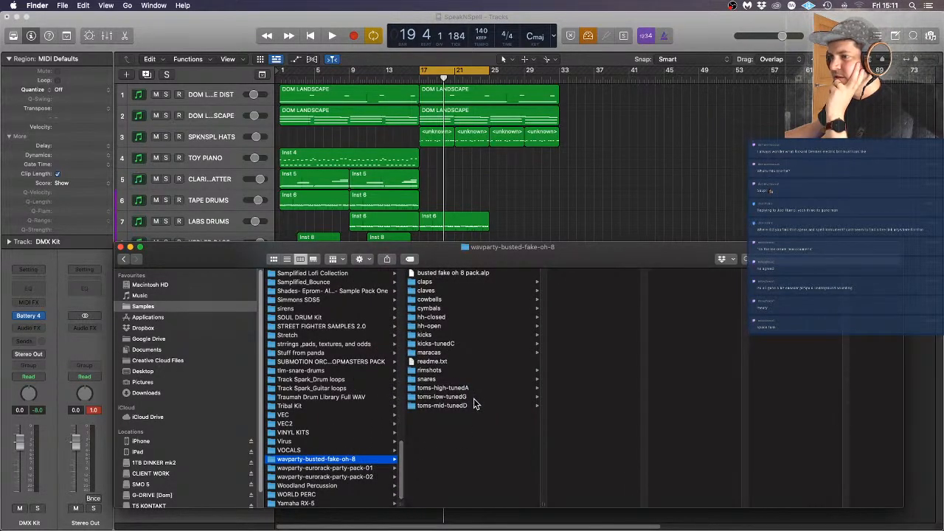
# Audition the closed hi-hat samples in the hh-closed folder one after another, from hh-closed01.wav to hh-closed24.wav
pyautogui.click(441, 317)
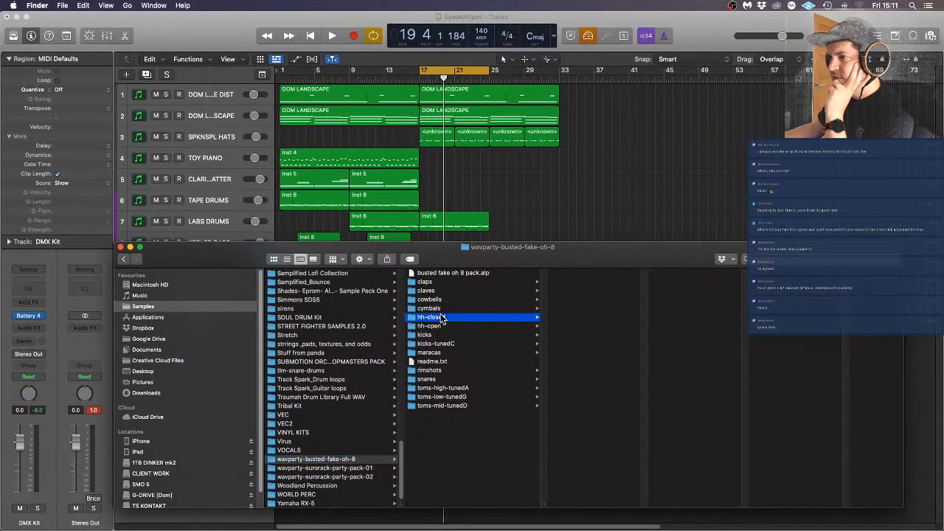
pyautogui.click(600, 274)
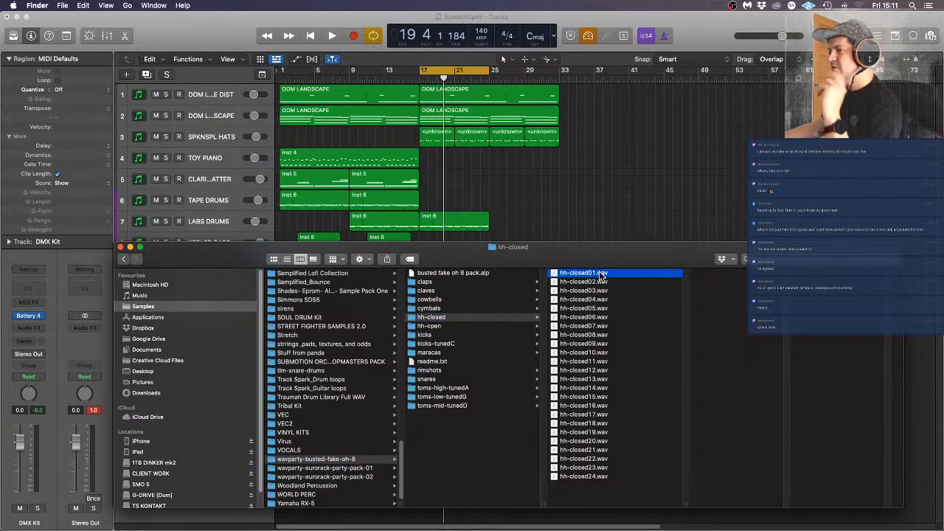
pyautogui.press('space')
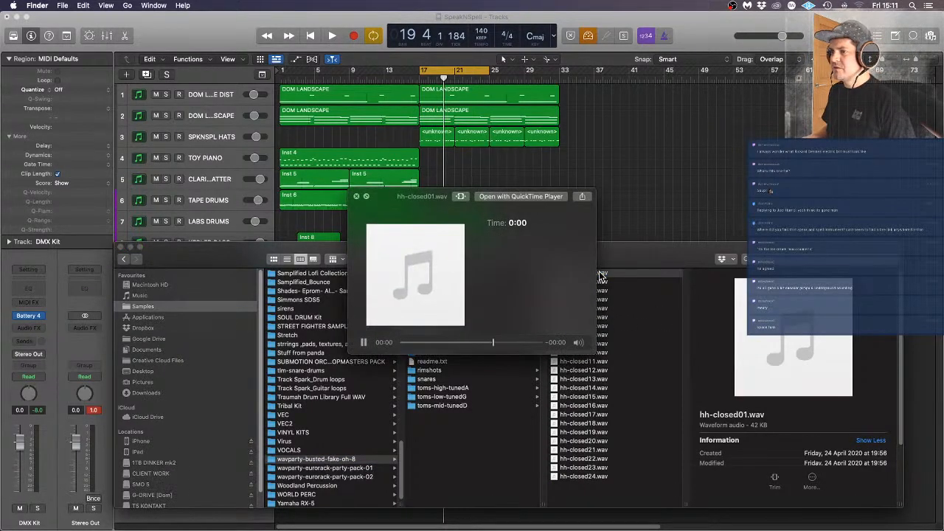
pyautogui.press('Down')
pyautogui.press('Down')
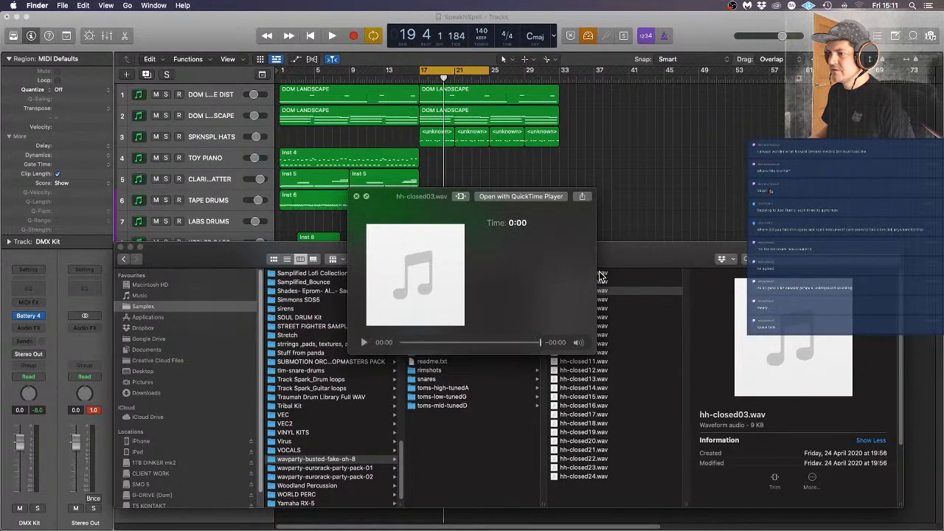
pyautogui.press('Down')
pyautogui.press('Down')
pyautogui.press('Down')
pyautogui.press('Down')
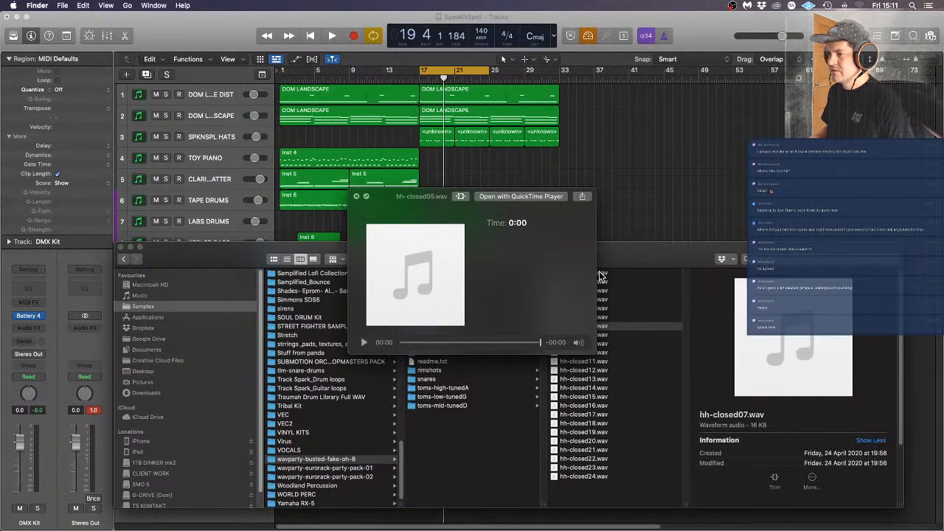
pyautogui.press('Down')
pyautogui.press('Down')
pyautogui.press('Down')
pyautogui.press('Down')
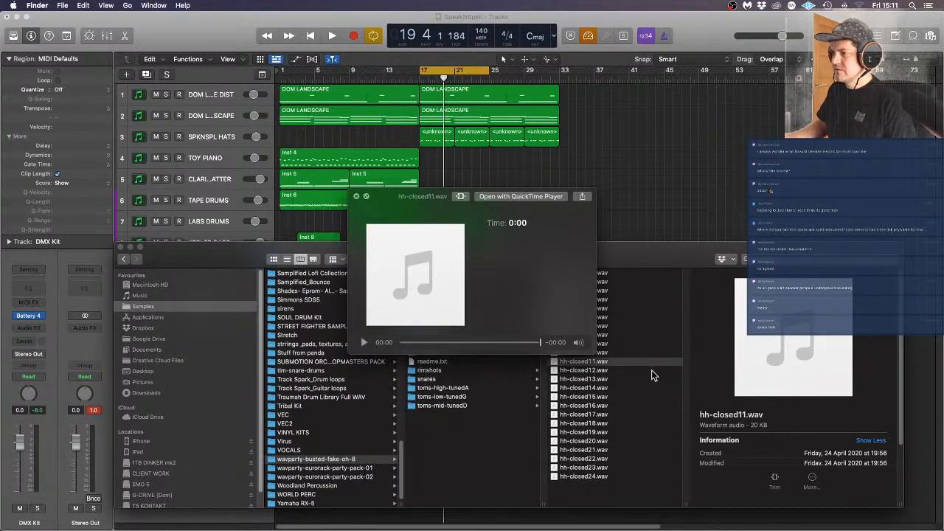
pyautogui.press('Down')
pyautogui.press('Down')
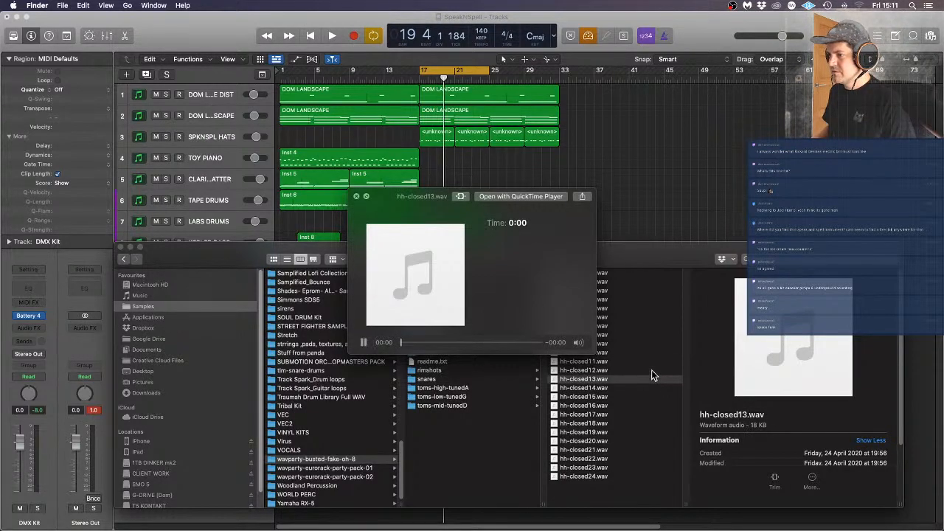
pyautogui.press('Down')
pyautogui.press('Down')
pyautogui.press('Down')
pyautogui.press('Down')
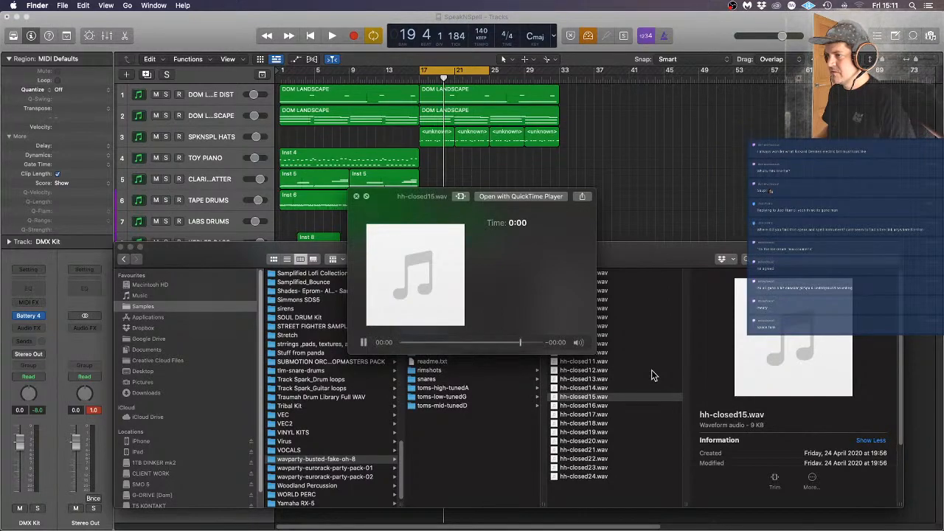
pyautogui.press('Down')
pyautogui.press('Down')
pyautogui.press('Down')
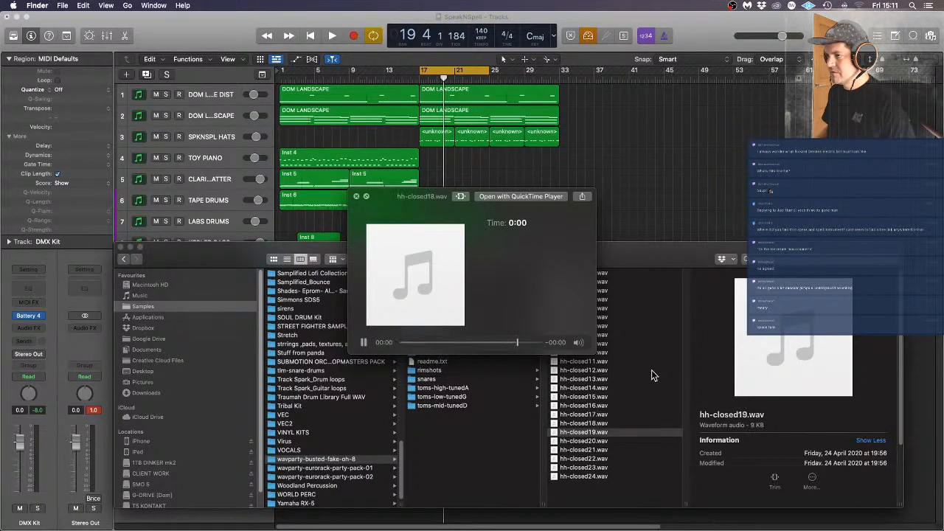
pyautogui.press('Down')
pyautogui.press('Down')
pyautogui.press('Down')
pyautogui.press('Down')
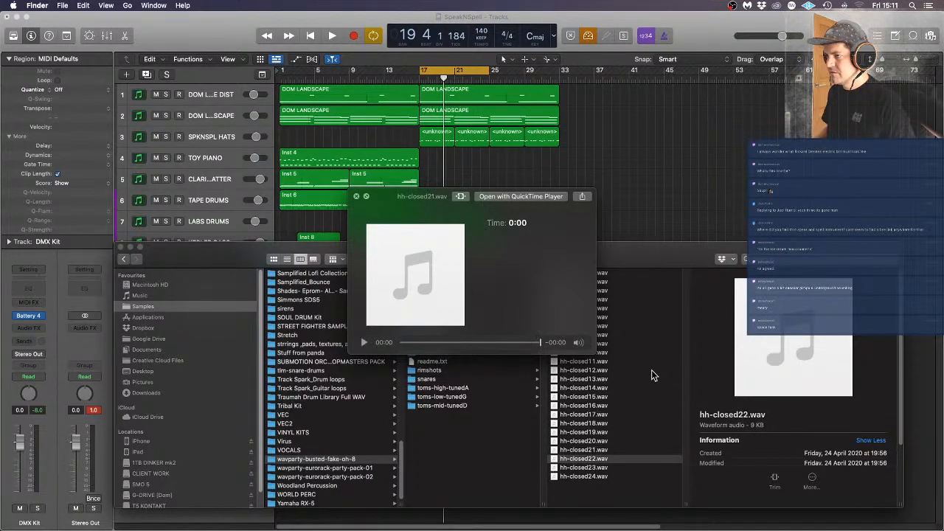
pyautogui.press('space')
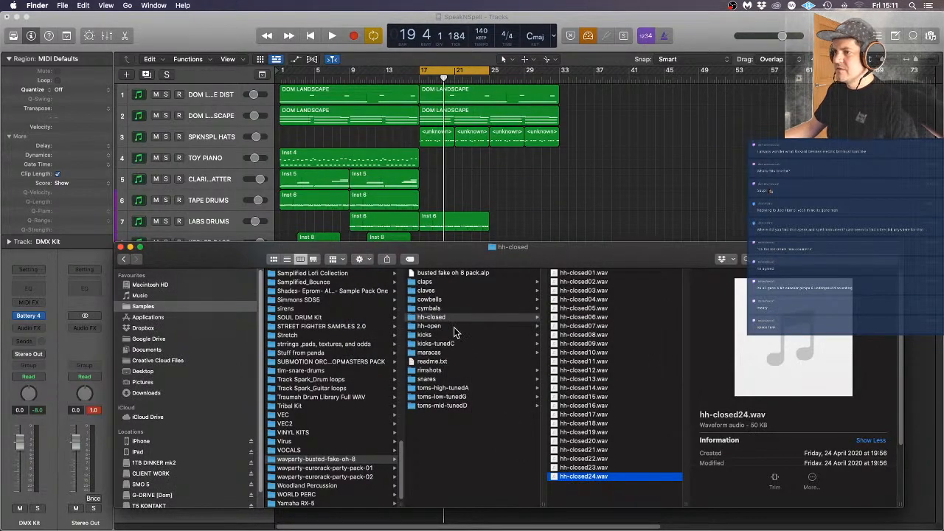
# Open the perc folder in wavparty-eurorack-party-pack-01 and audition percussion samples starting with perc02.wav
pyautogui.click(338, 469)
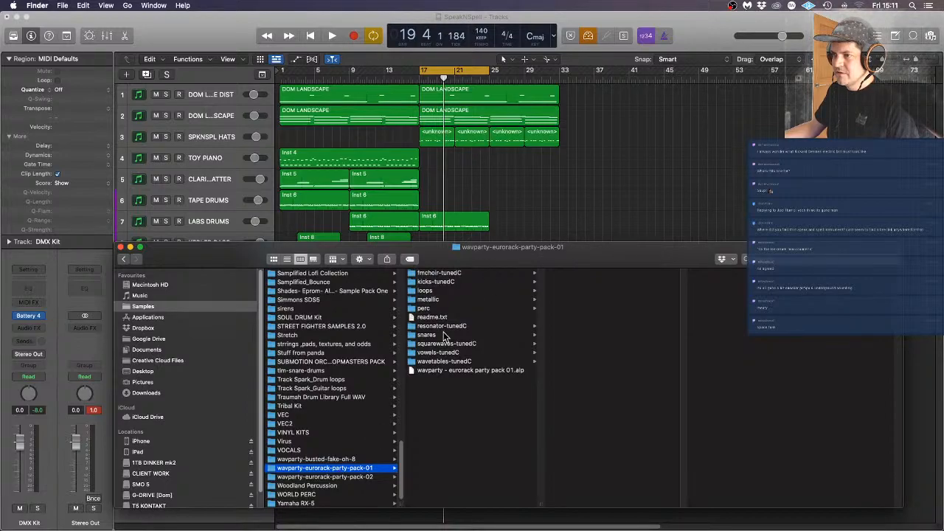
pyautogui.click(447, 308)
pyautogui.click(583, 283)
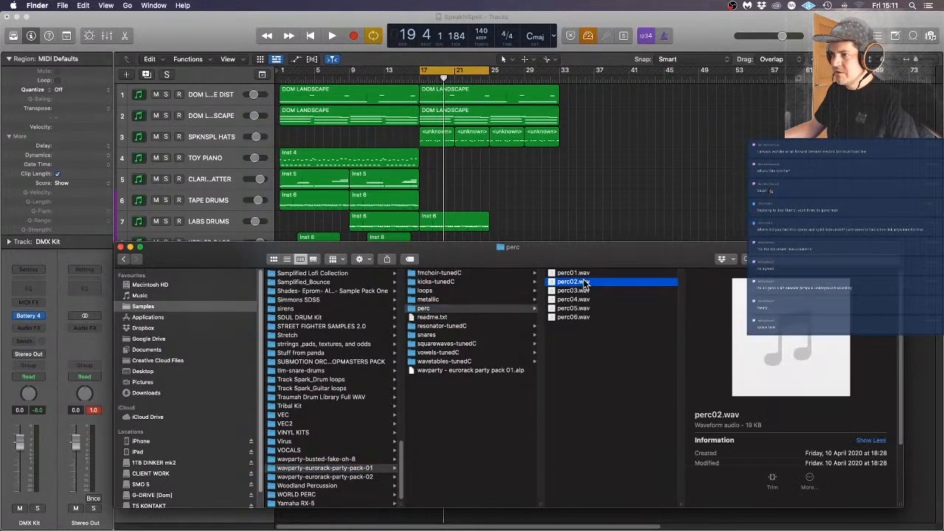
pyautogui.press('space')
pyautogui.press('Down')
pyautogui.press('Down')
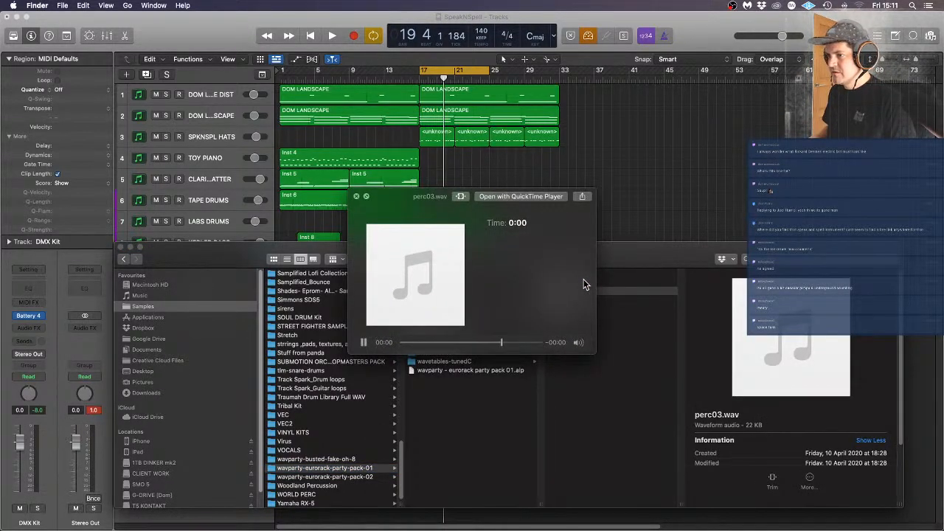
pyautogui.press('space')
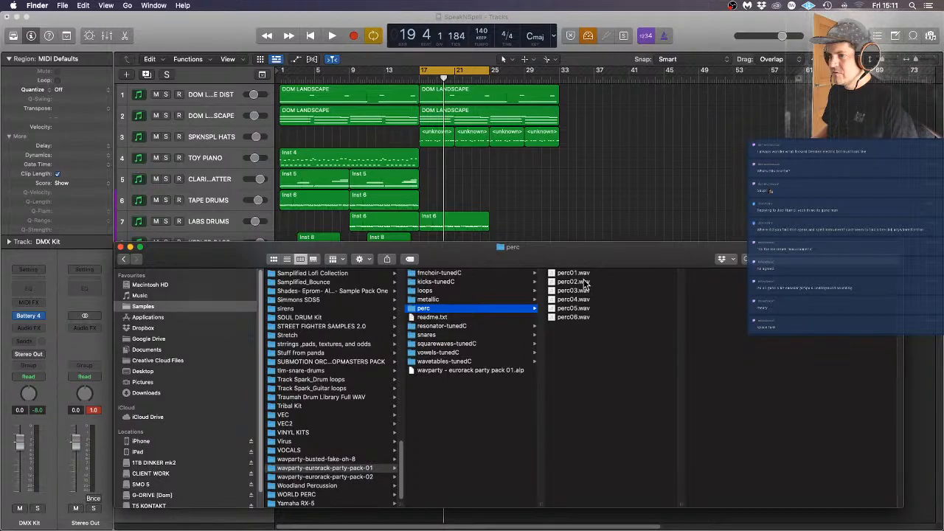
# Go to the hats folder in wavparty-eurorack-party-pack-02 and select its first sample
pyautogui.press('Left')
pyautogui.press('Left')
pyautogui.press('Down')
pyautogui.press('Right')
pyautogui.press('Down')
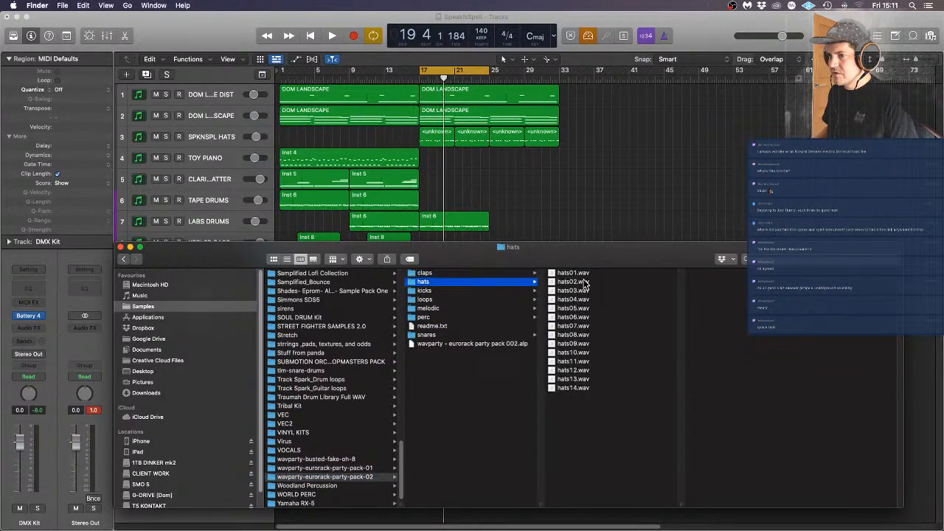
pyautogui.press('Right')
# Audition the hi-hat samples in the hats folder one after another, from hats01.wav to hats14.wav
pyautogui.press('space')
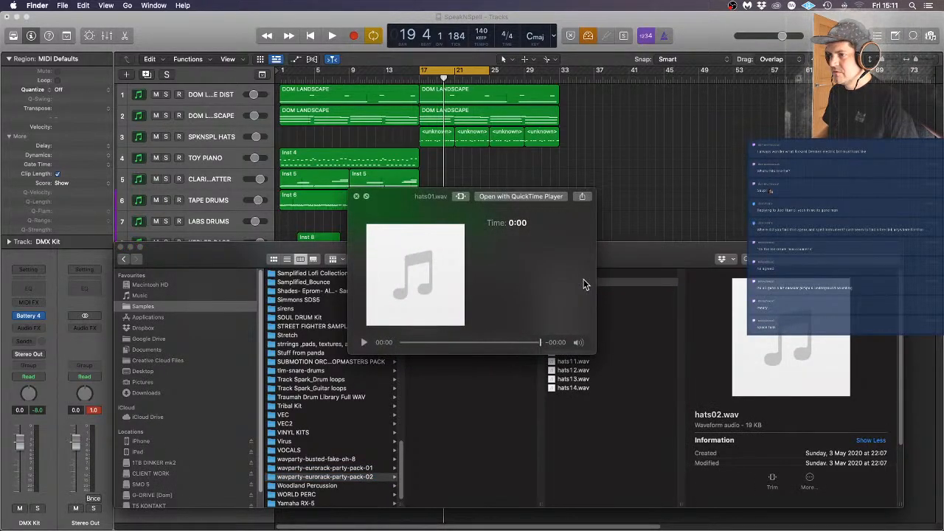
pyautogui.press('Down')
pyautogui.press('Down')
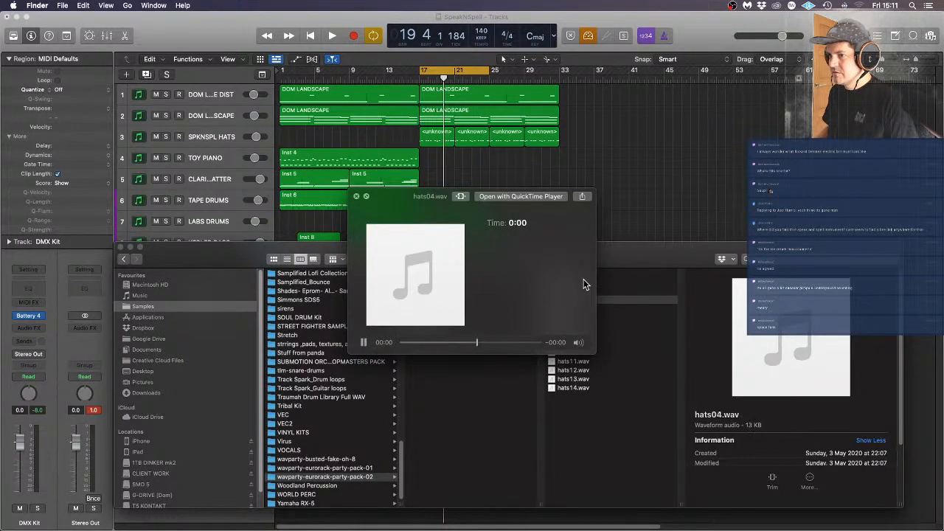
pyautogui.press('Down')
pyautogui.press('Down')
pyautogui.press('Down')
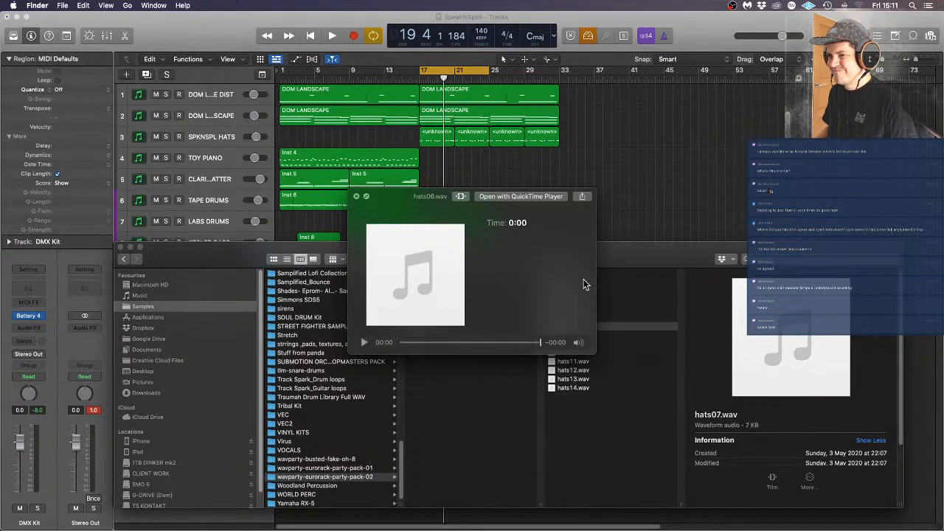
pyautogui.press('Down')
pyautogui.press('Down')
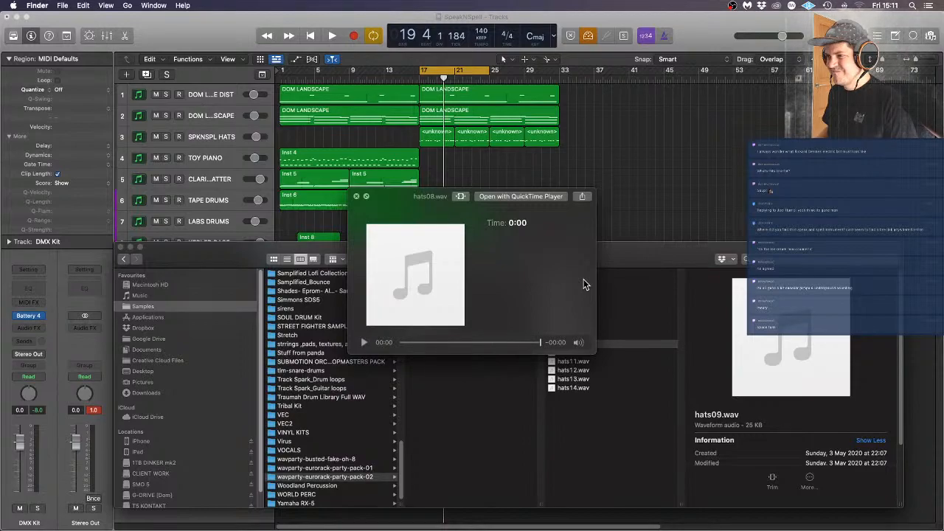
pyautogui.press('Down')
pyautogui.press('Down')
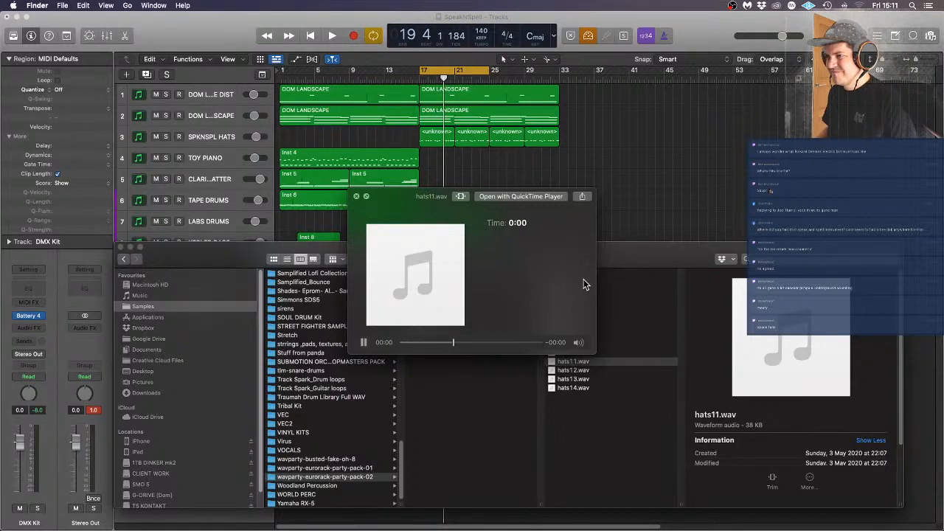
pyautogui.press('Down')
pyautogui.press('Down')
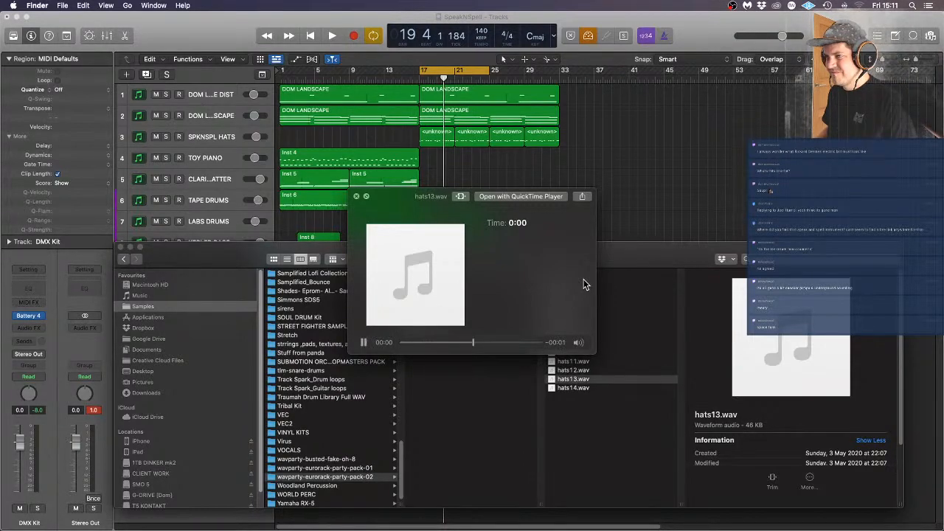
pyautogui.press('Down')
pyautogui.press('space')
# Look through the contents of the sample pack folders from wavparty-eurorack-party-pack-02 up to Track Spark_Guitar loops
pyautogui.press('Left')
pyautogui.press('Left')
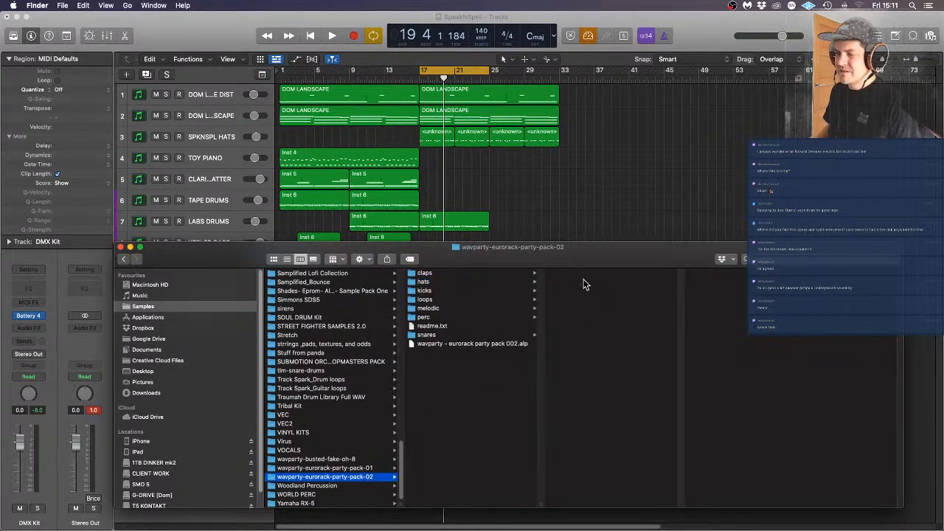
pyautogui.press('Up')
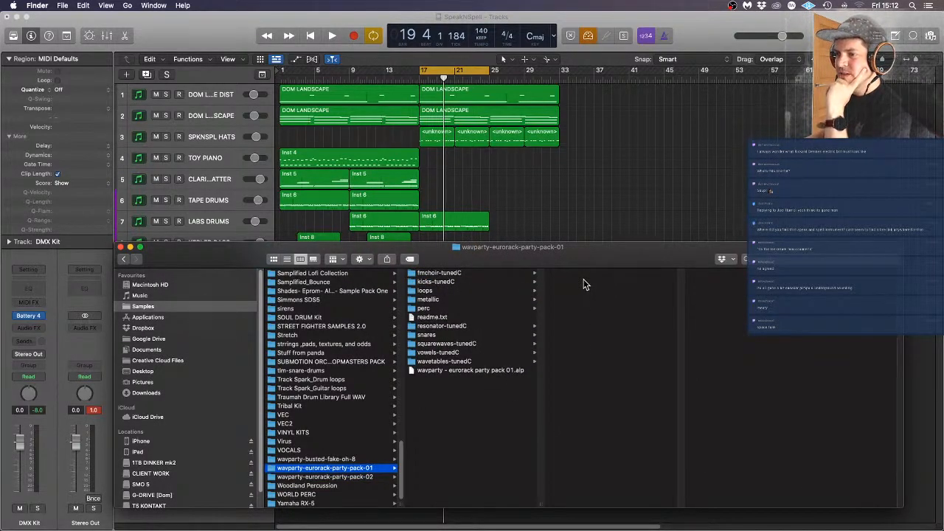
pyautogui.press('Up')
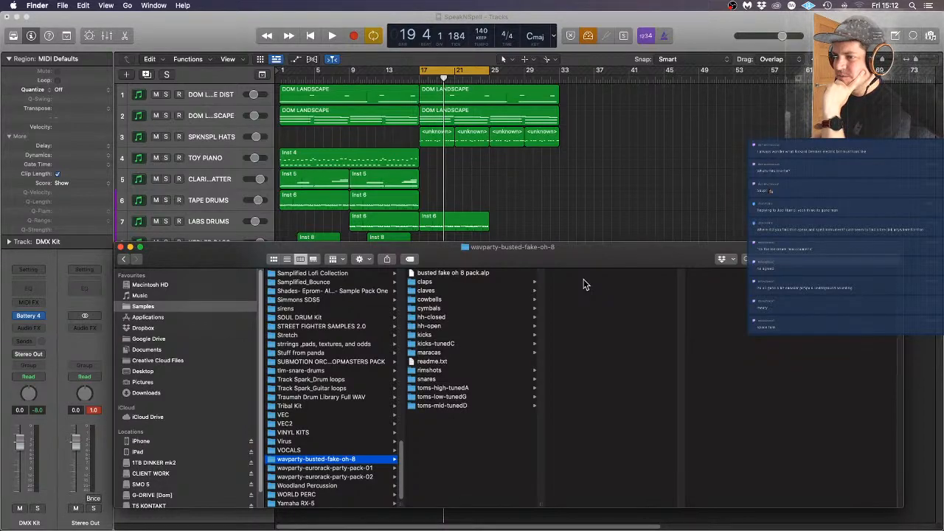
pyautogui.press('Up')
pyautogui.press('Up')
pyautogui.press('Up')
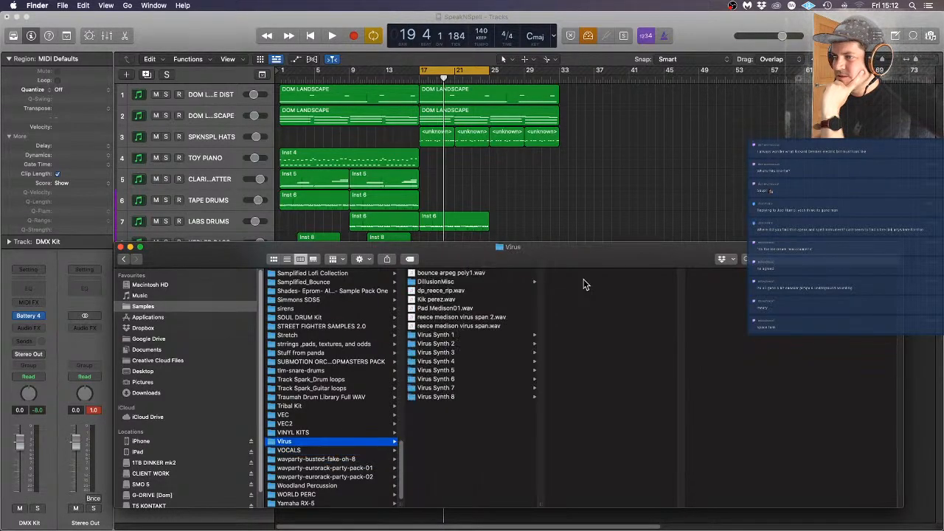
pyautogui.press('Up')
pyautogui.press('Up')
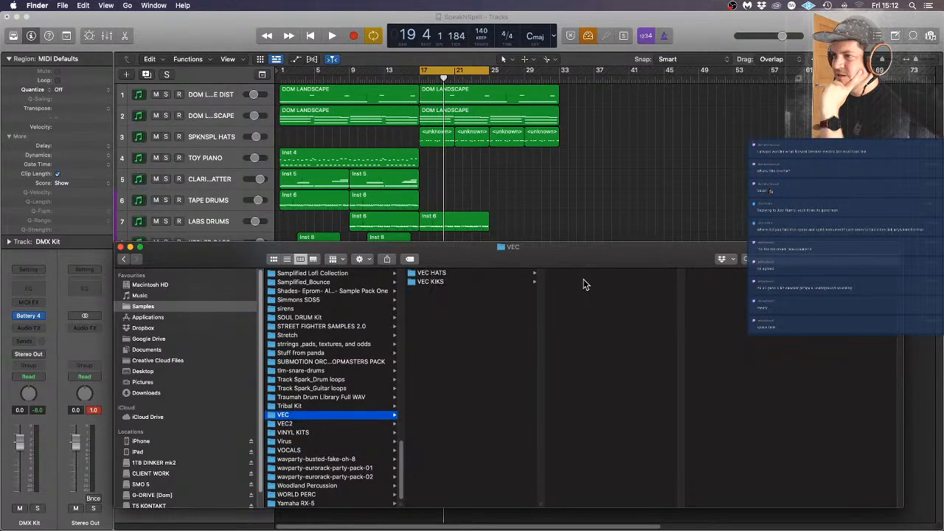
pyautogui.press('Up')
pyautogui.press('Up')
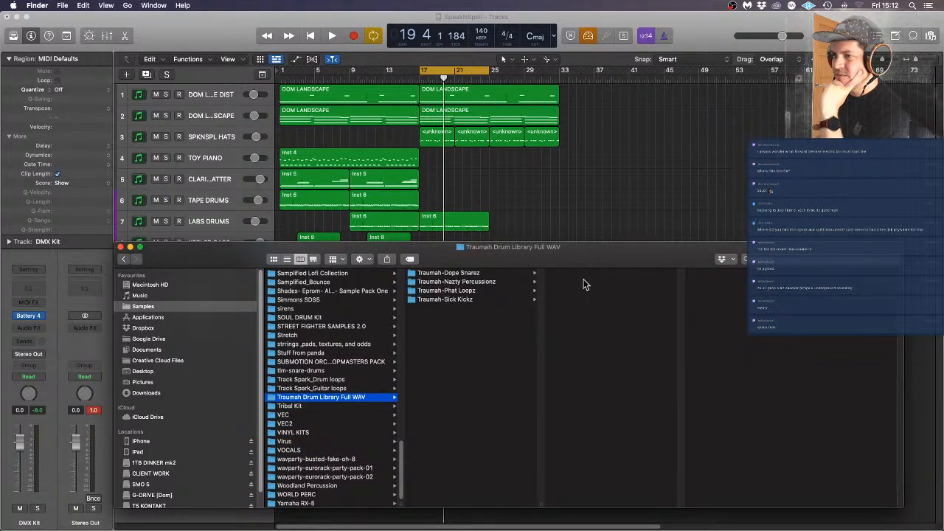
pyautogui.press('Down')
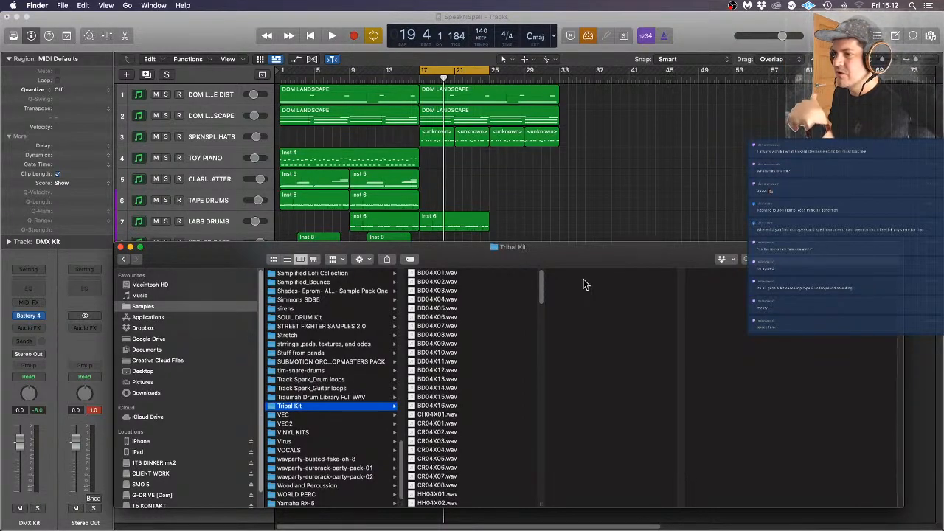
pyautogui.press('Up')
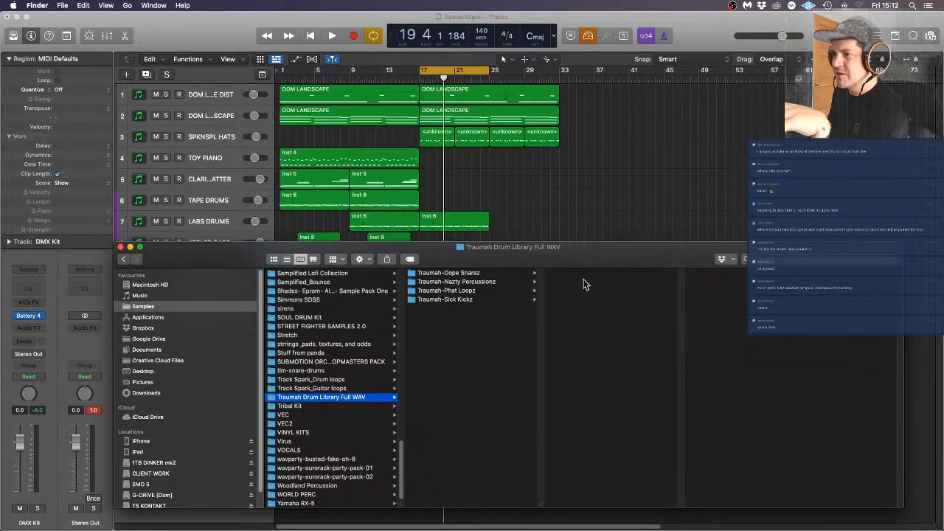
pyautogui.press('Up')
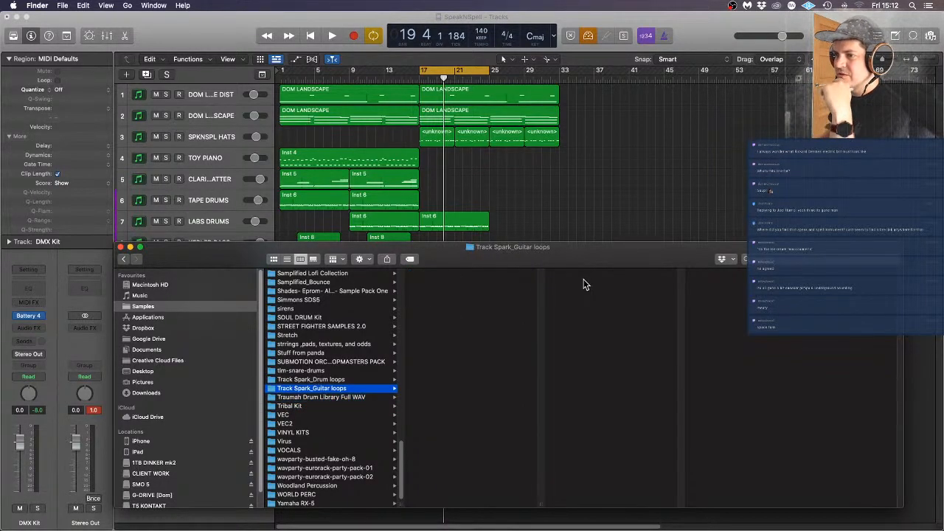
# Open the Traumah-Nazty Percussionz folder in Traumah Drum Library Full WAV and select its first shaker sample
pyautogui.press('Down')
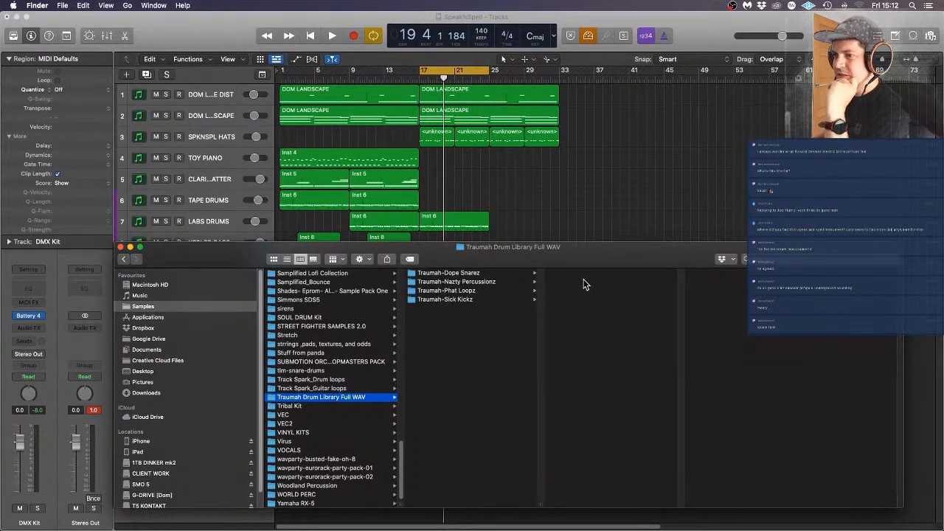
pyautogui.press('Right')
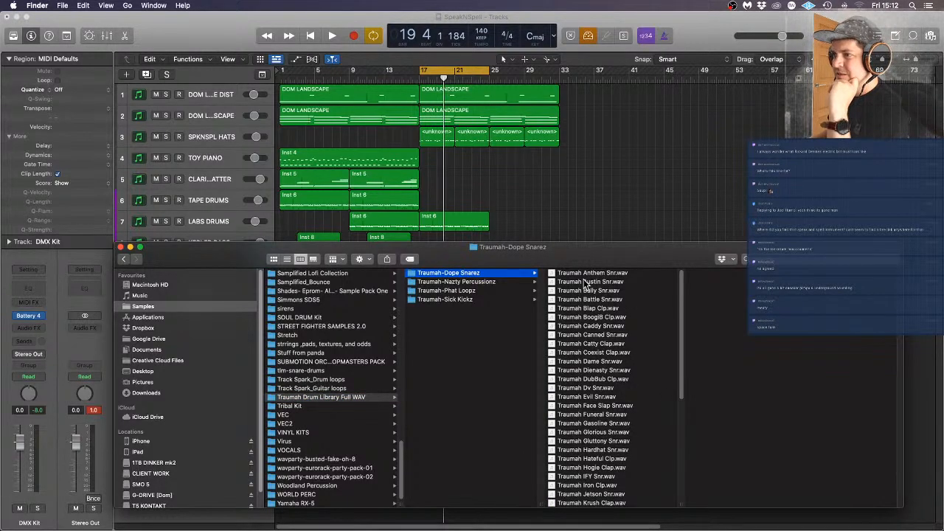
pyautogui.press('Down')
pyautogui.press('Right')
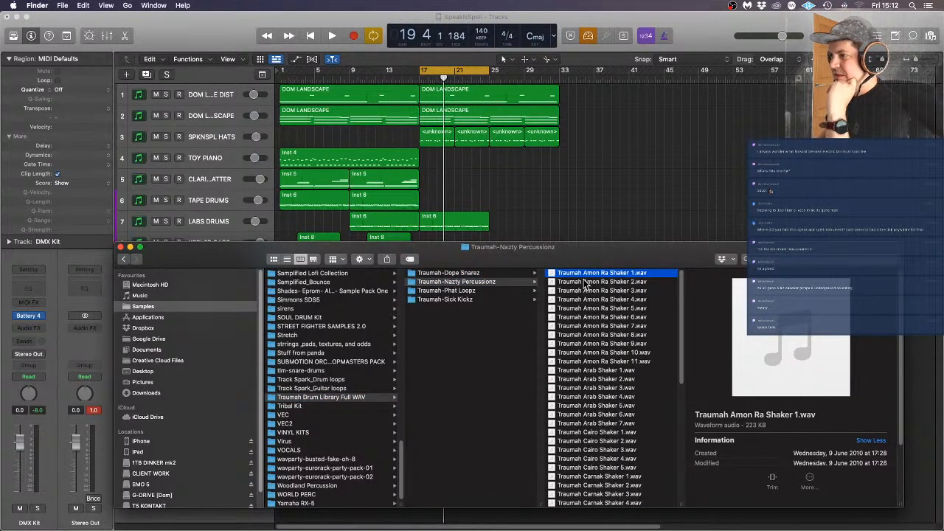
# Audition the first Traumah Amon Ra Shaker samples, plus Traumah Cairo Shaker 1 and 4
pyautogui.press('space')
pyautogui.press('Down')
pyautogui.press('Down')
pyautogui.press('Down')
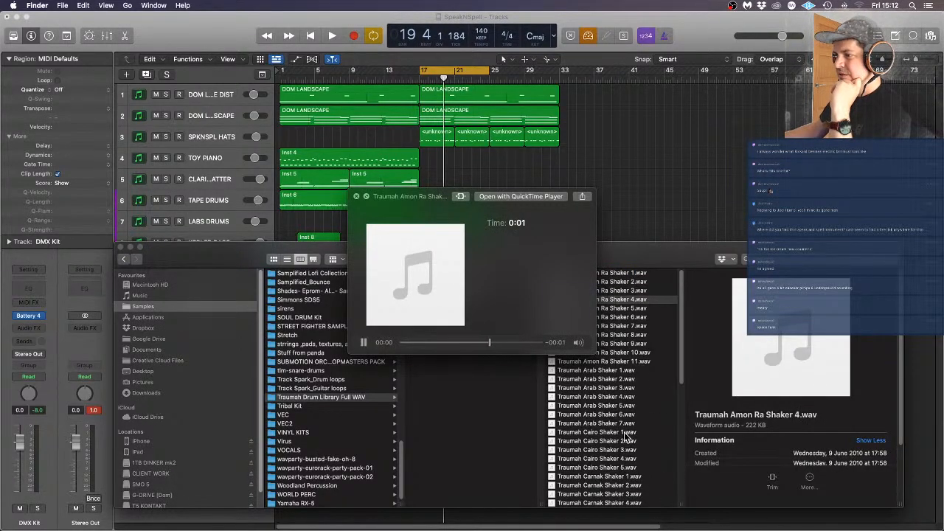
pyautogui.click(625, 433)
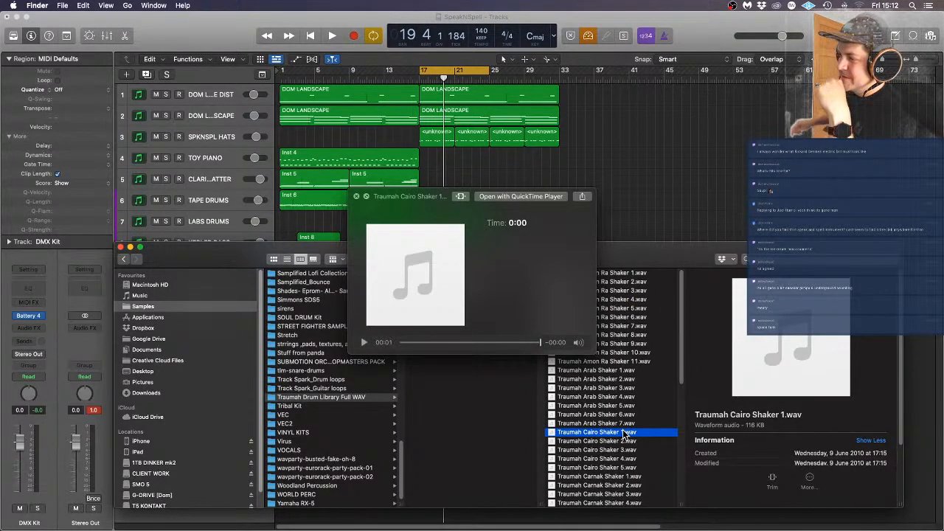
pyautogui.click(613, 460)
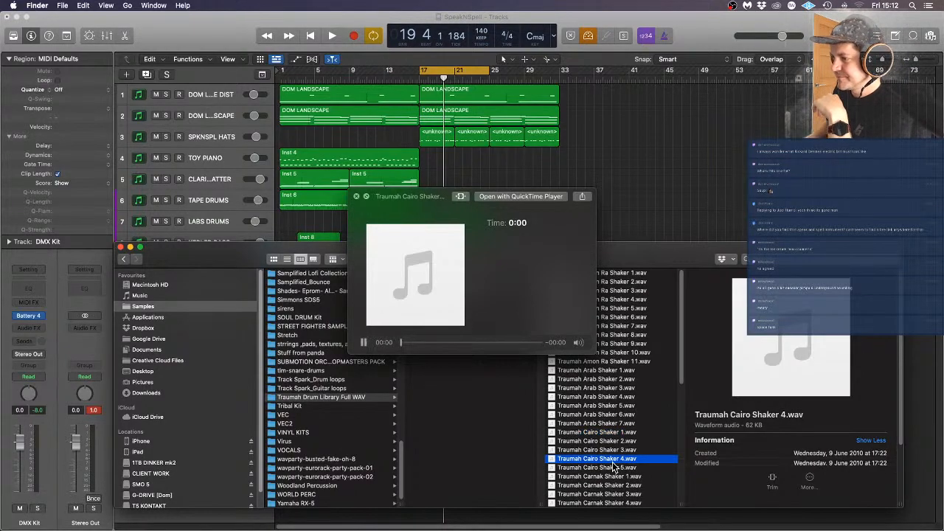
# Audition the Traumah Carnak Shaker samples from 2 to 4 and leave Traumah Carnak Shaker 4.wav selected
pyautogui.press('space')
pyautogui.press('Down')
pyautogui.press('Down')
pyautogui.press('Down')
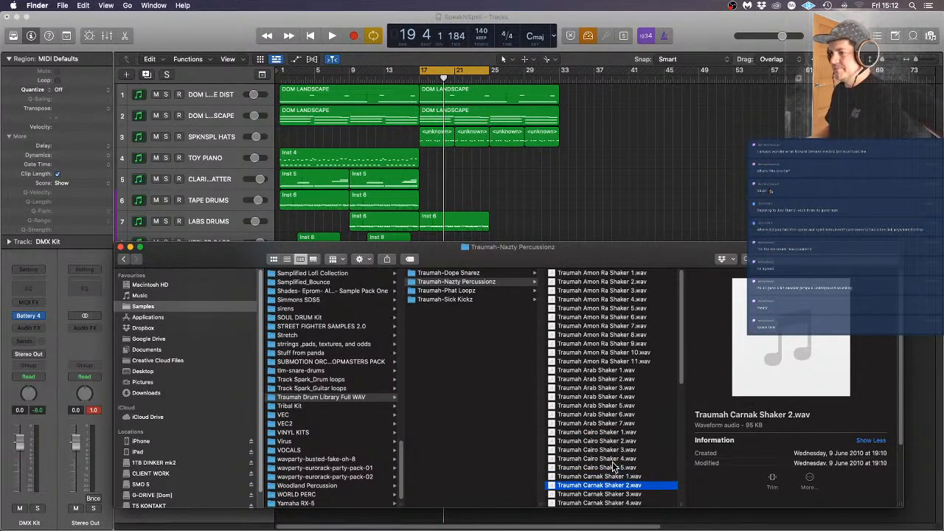
pyautogui.press('space')
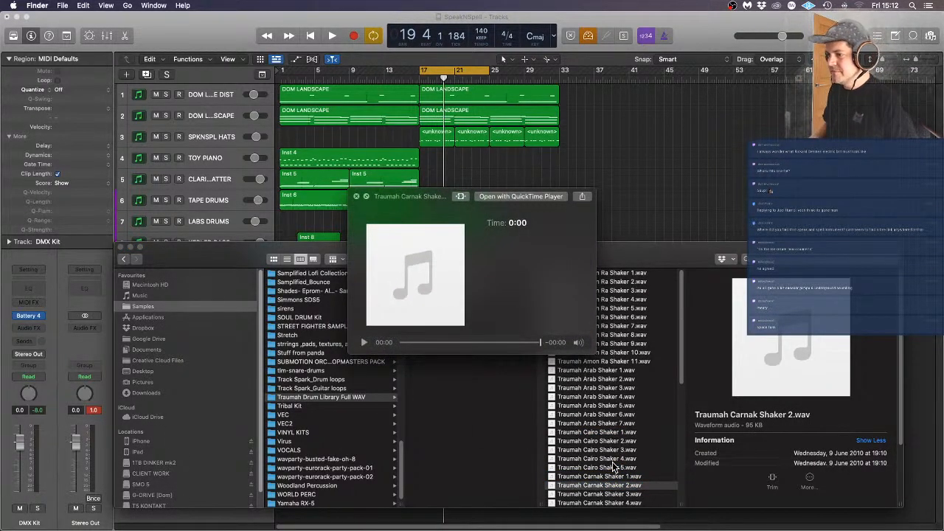
pyautogui.press('Down')
pyautogui.press('Down')
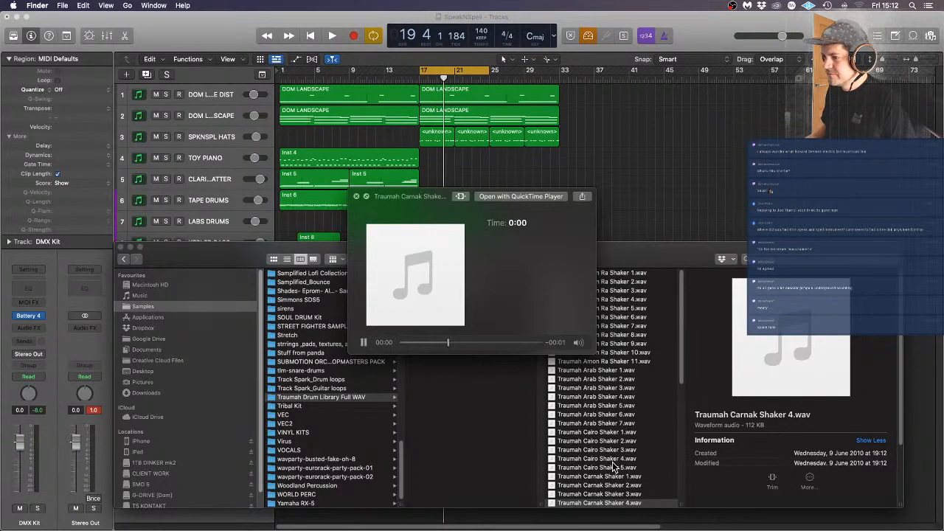
pyautogui.press('space')
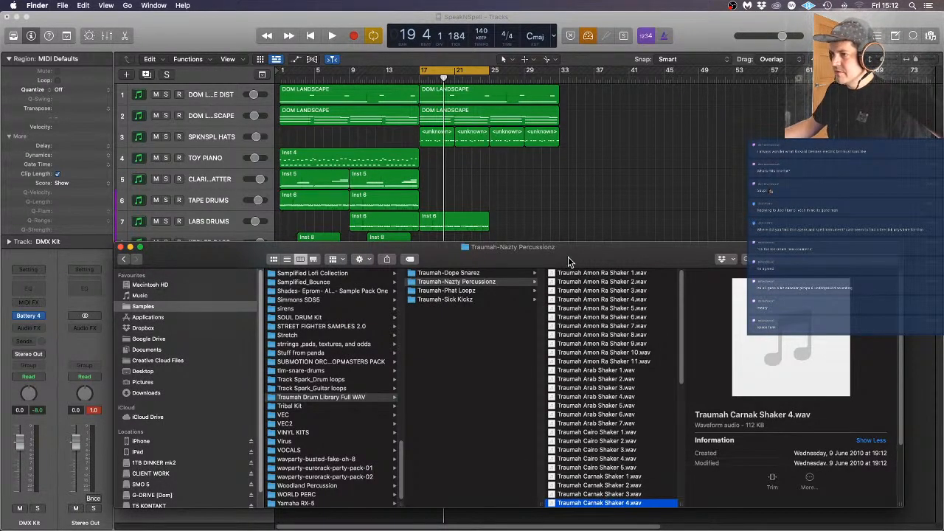
# Add Traumah Carnak Shaker 4.wav to the Logic project on a new audio track below DMX Kit, near the start of bar 17
pyautogui.moveTo(569, 255); pyautogui.dragTo(580, 42)
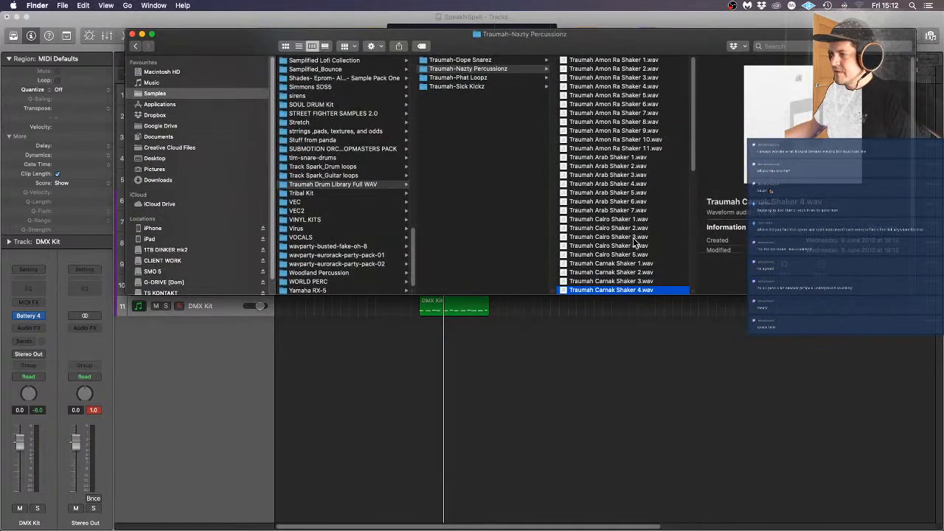
pyautogui.moveTo(611, 290); pyautogui.dragTo(422, 362)
pyautogui.click(490, 353)
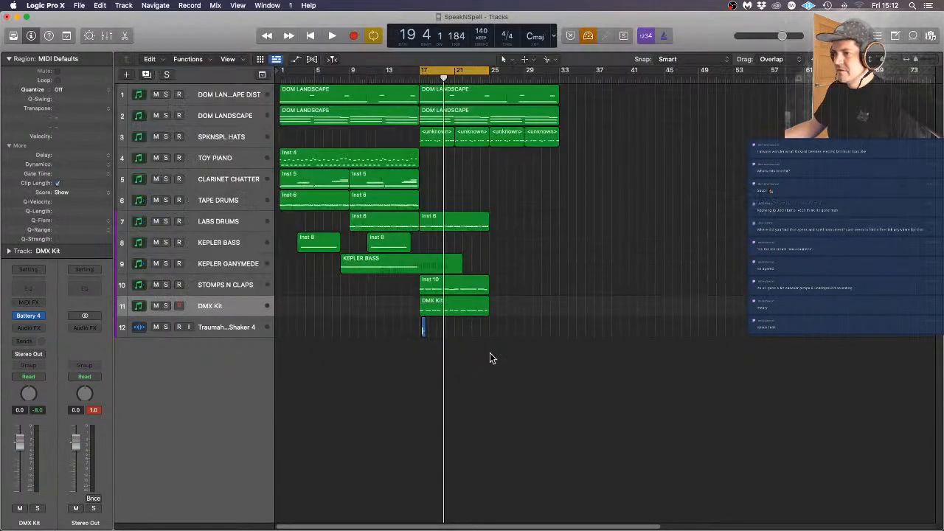
# Move the Traumah Carnak Shaker 4 region later within bar 17 so it starts between beats 2 and 3
pyautogui.scroll(4, 490, 354)
pyautogui.scroll(-2, 469, 356)
pyautogui.hscroll(-2, 471, 354)
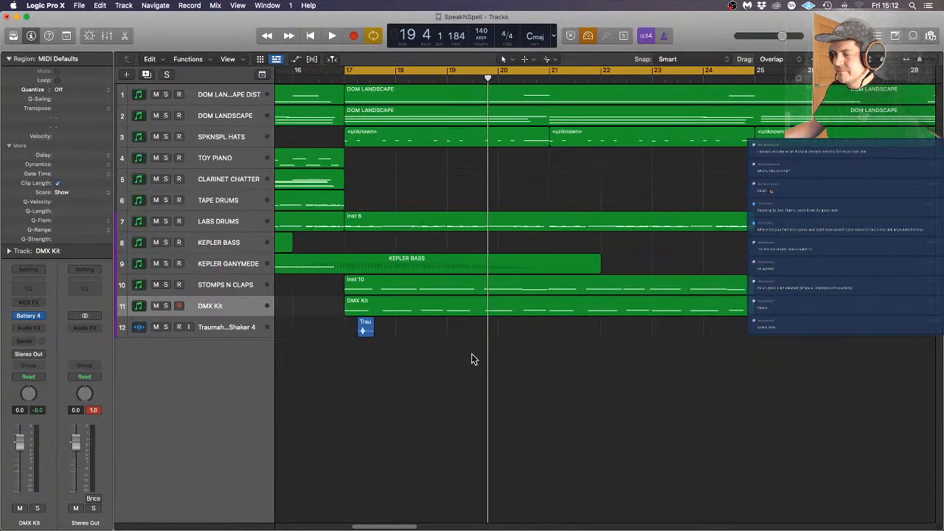
pyautogui.scroll(4, 471, 354)
pyautogui.scroll(4, 473, 354)
pyautogui.hscroll(-5, 471, 354)
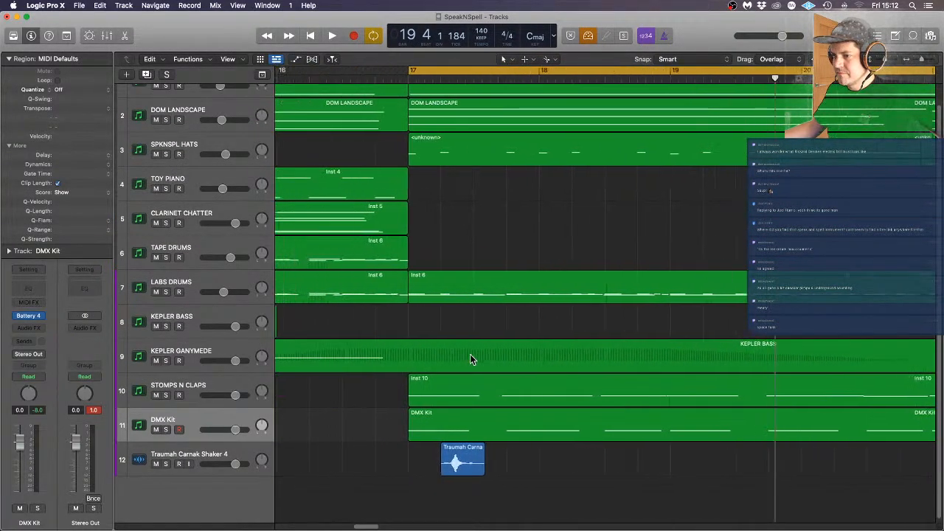
pyautogui.moveTo(458, 465); pyautogui.dragTo(487, 464)
pyautogui.press('super+Down')
pyautogui.press('super+Right')
pyautogui.press('super+Right')
pyautogui.press('super+Right')
pyautogui.press('super+Right')
pyautogui.press('super+Right')
pyautogui.press('super+Right')
pyautogui.press('super+Left')
pyautogui.press('super+Left')
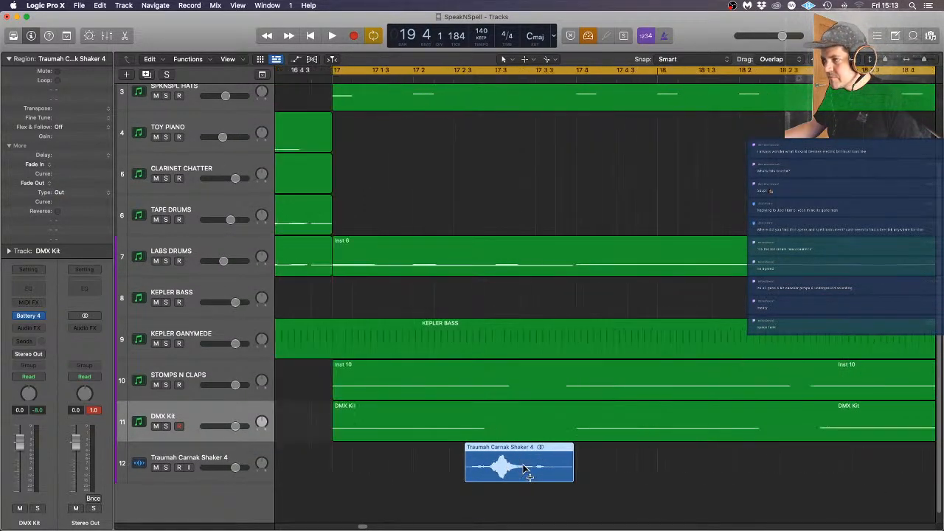
# Nudge the Traumah Carnak Shaker 4 region slightly earlier within bar 17 and play back the groove
pyautogui.moveTo(529, 470); pyautogui.dragTo(525, 469)
pyautogui.press('space')
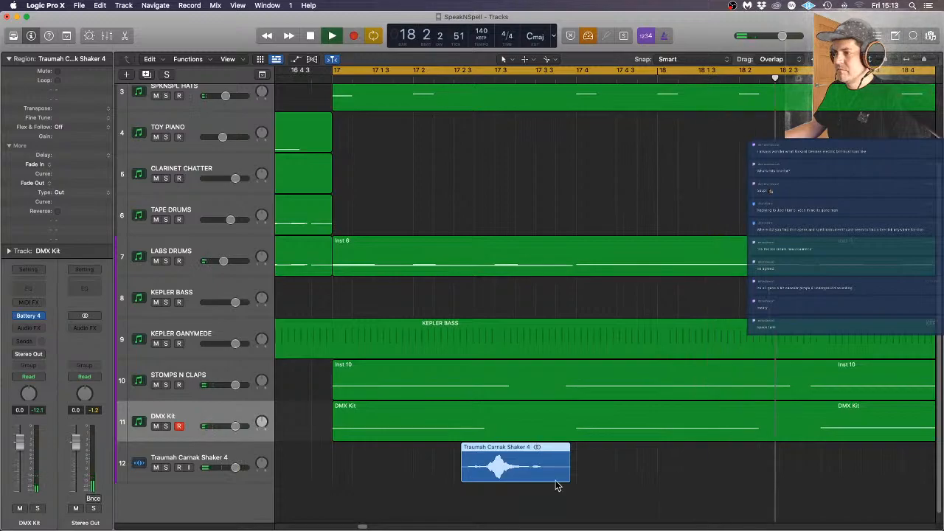
pyautogui.press('space')
# Move the Traumah Carnak Shaker 4 region about one beat earlier so it starts between beats 1 and 2 of bar 17
pyautogui.press('super+Up')
pyautogui.press('super+Up')
pyautogui.press('super+Up')
pyautogui.press('super+Up')
pyautogui.press('super+Left')
pyautogui.press('super+Left')
pyautogui.press('super+Left')
pyautogui.press('super+Left')
pyautogui.press('super+Left')
pyautogui.press('super+Left')
pyautogui.press('super+Left')
pyautogui.press('super+Left')
pyautogui.press('super+Left')
pyautogui.press('super+Left')
pyautogui.press('super+Left')
pyautogui.press('super+Left')
pyautogui.press('super+Left')
pyautogui.press('super+Left')
pyautogui.press('super+Left')
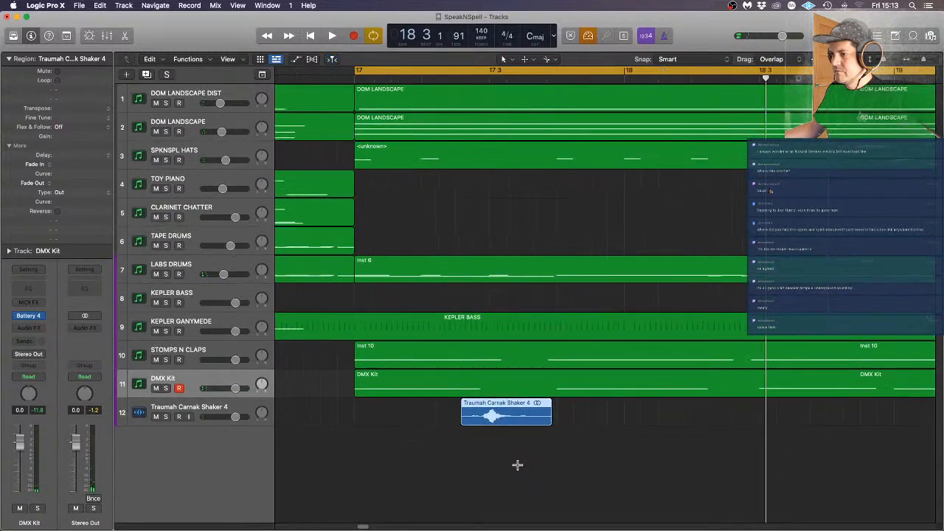
pyautogui.press('super+Right')
pyautogui.press('super+Right')
pyautogui.press('super+Right')
pyautogui.press('super+Right')
pyautogui.press('super+Right')
pyautogui.press('super+Right')
pyautogui.press('super+Right')
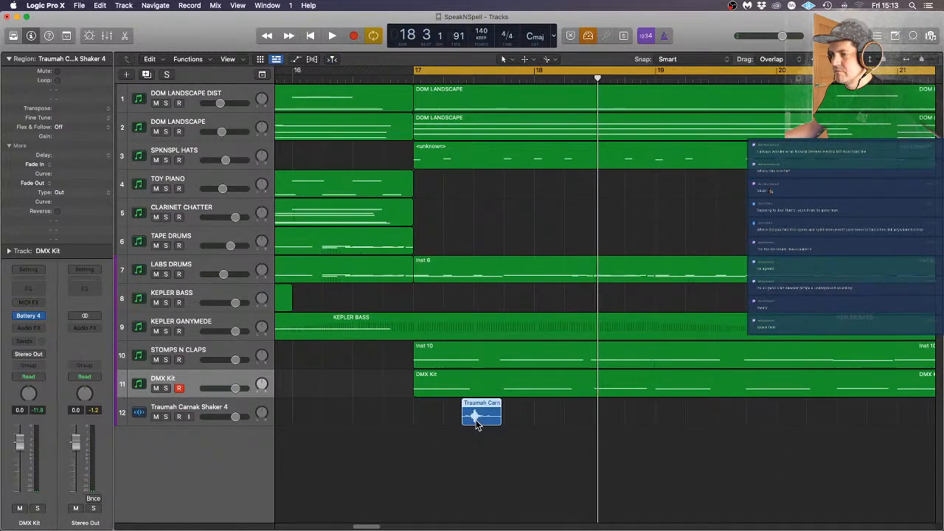
pyautogui.moveTo(476, 408); pyautogui.dragTo(446, 409)
# Lower the Traumah Carnak Shaker 4 track's volume to -6.0 dB and play back the section
pyautogui.moveTo(236, 422); pyautogui.dragTo(206, 421)
pyautogui.click(203, 401)
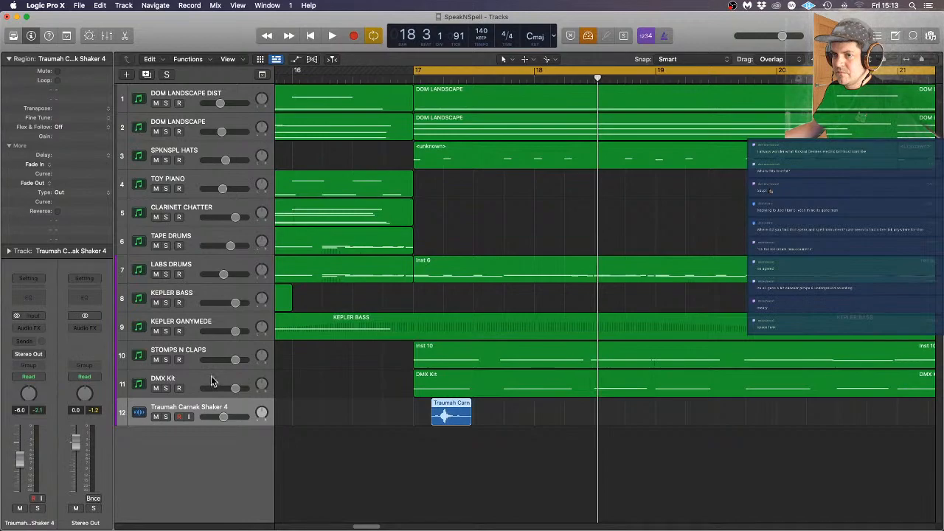
pyautogui.press('space')
pyautogui.click(453, 417)
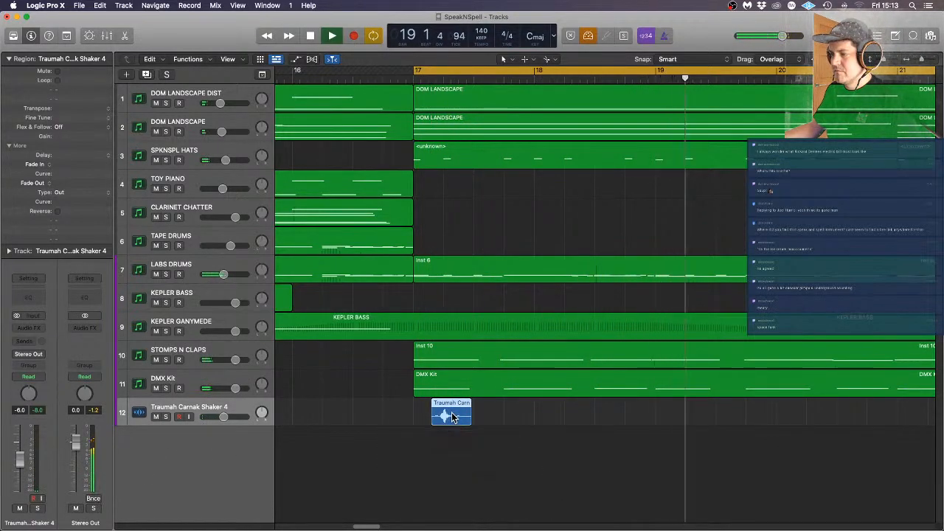
# Move the Traumah Carnak Shaker 4 region about one beat later so it starts between beats 2 and 3 of bar 17
pyautogui.press('space')
pyautogui.moveTo(453, 412); pyautogui.dragTo(497, 422)
pyautogui.press('space')
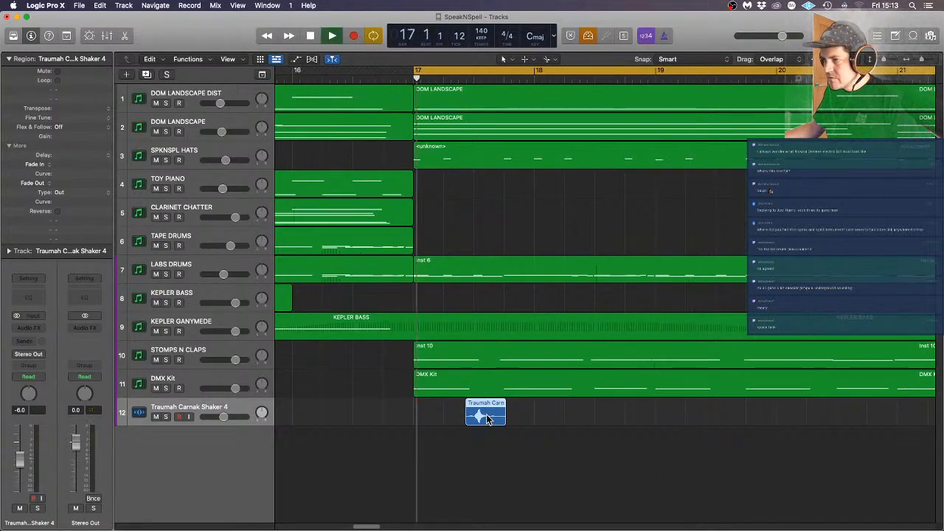
pyautogui.moveTo(493, 417); pyautogui.dragTo(488, 418)
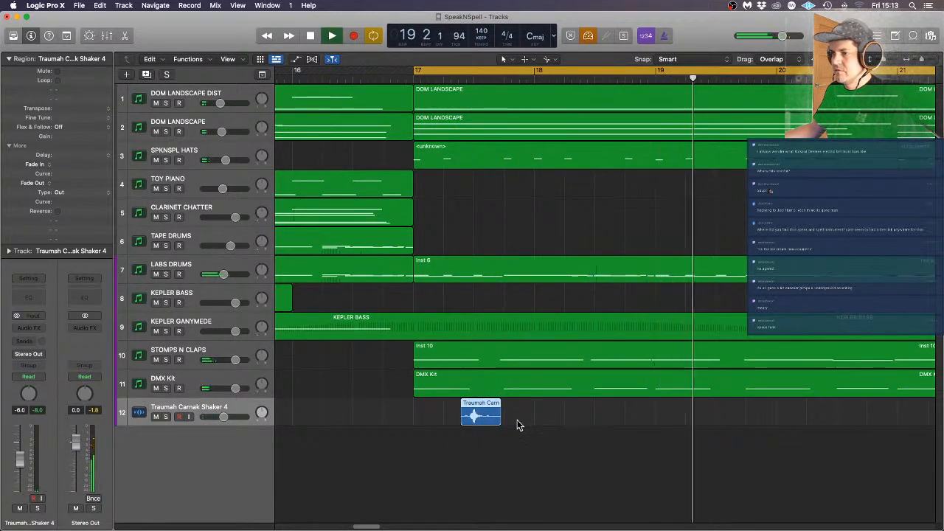
# Copy the Traumah Carnak Shaker 4 region from bar 17 to the same beat position in bar 19, leaving both regions selected
pyautogui.moveTo(481, 417); pyautogui.dragTo(447, 436)
pyautogui.press('super+Up')
pyautogui.press('super+Up')
pyautogui.press('super+Left')
pyautogui.press('super+Left')
pyautogui.press('super+Left')
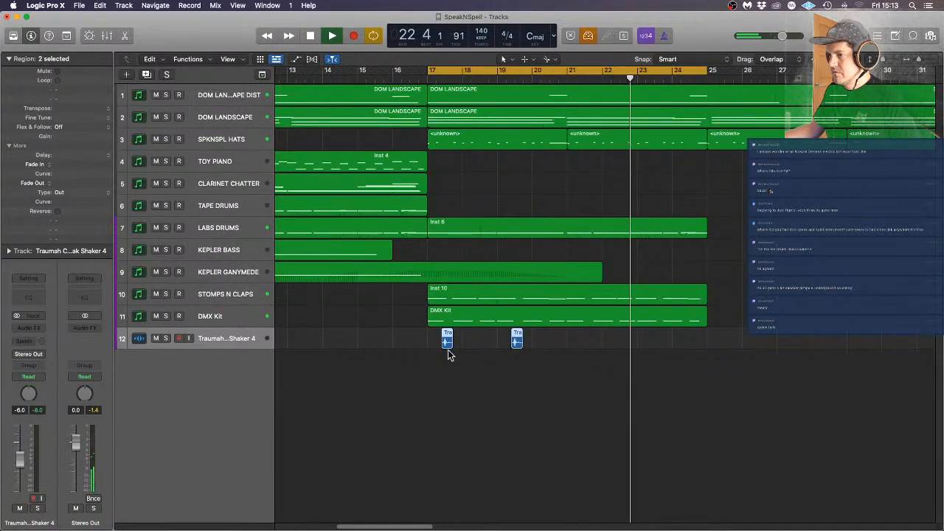
# Copy both Traumah Carnak Shaker 4 regions to the matching beat positions in bars 21 and 23
pyautogui.moveTo(448, 340); pyautogui.dragTo(603, 342)
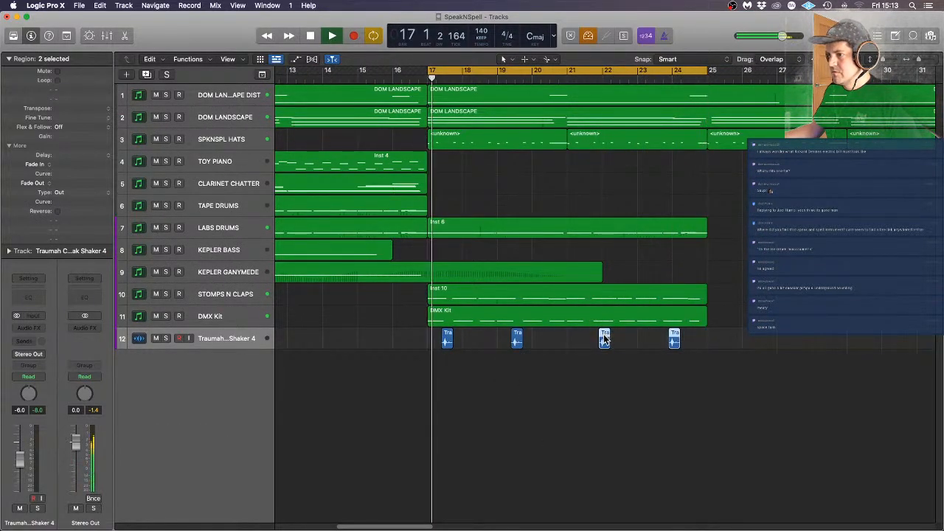
pyautogui.moveTo(603, 344); pyautogui.dragTo(586, 344)
pyautogui.click(593, 366)
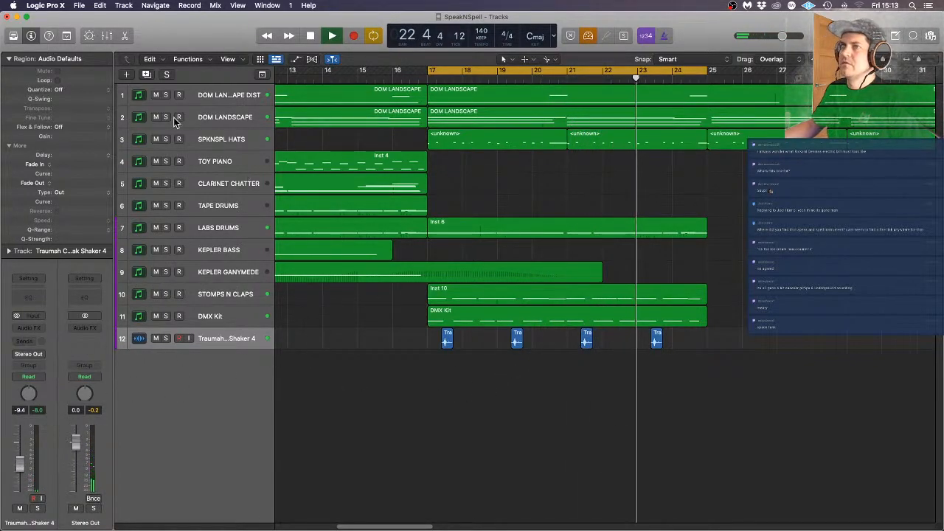
# Switch to Finder and audition Traumah Face Slap, Dv and Evil Snr in Traumah-Dope Snarez, leaving Traumah Evil Snr.wav selected
pyautogui.click(14, 40)
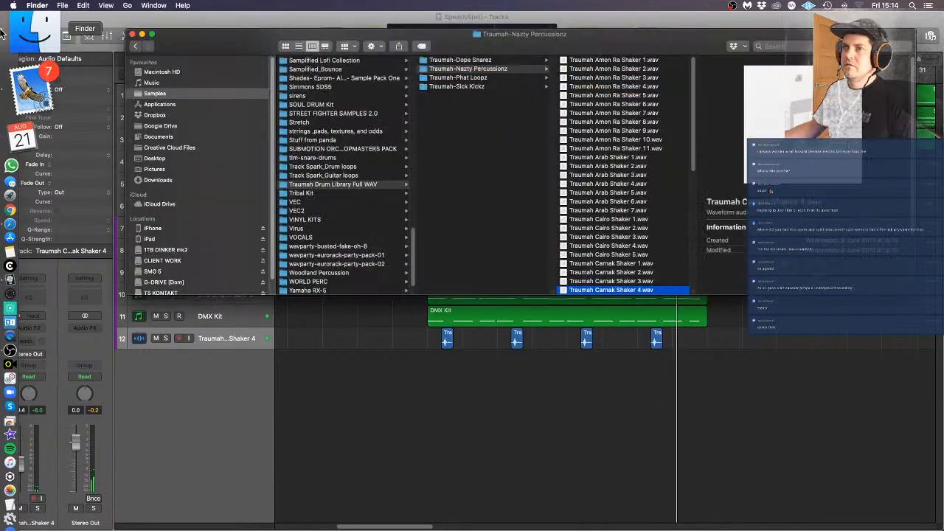
pyautogui.click(477, 77)
pyautogui.click(481, 60)
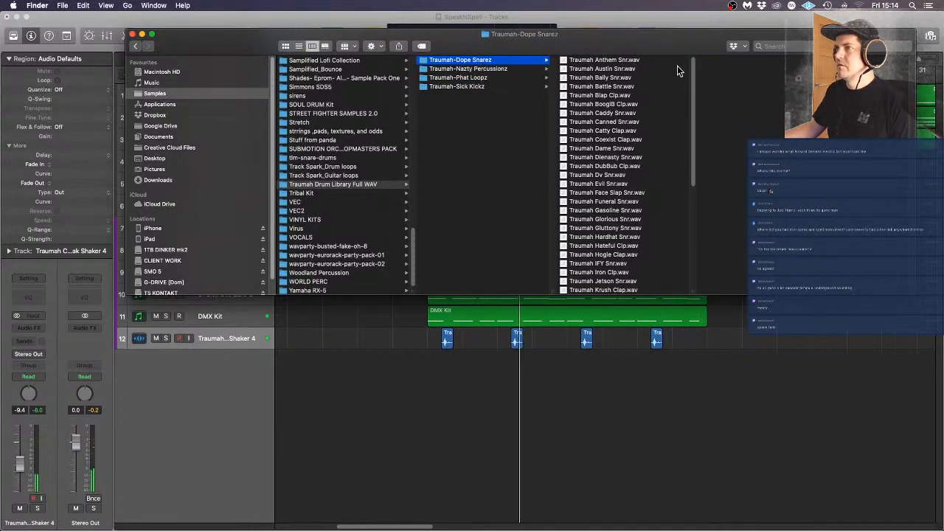
pyautogui.click(646, 184)
pyautogui.press('space')
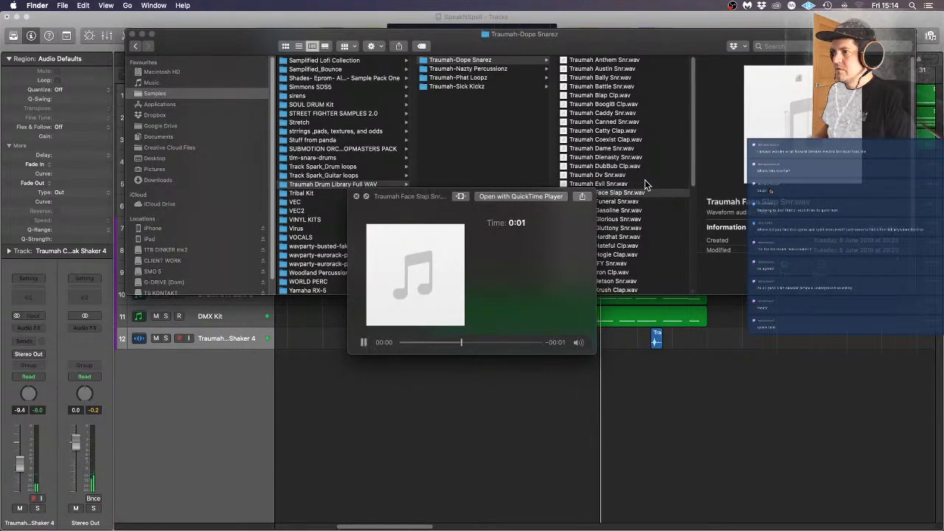
pyautogui.press('Up')
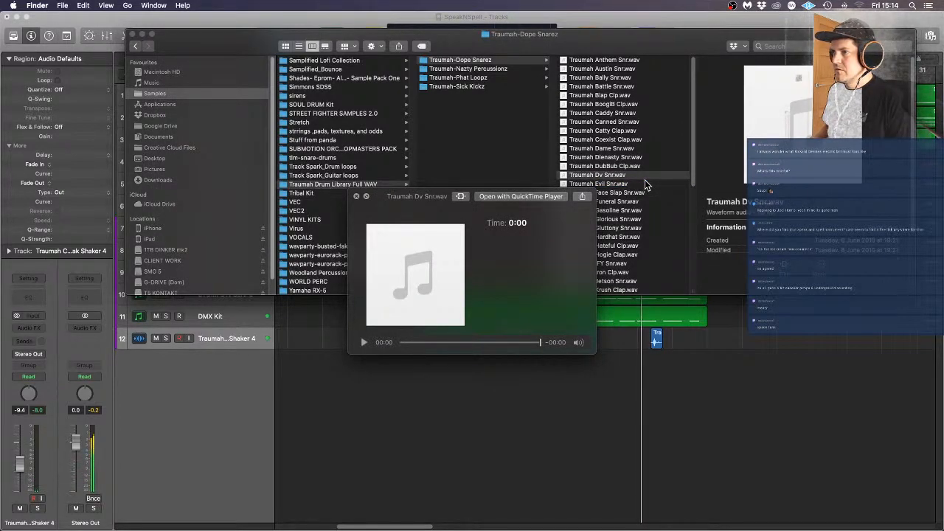
pyautogui.press('Down')
pyautogui.press('space')
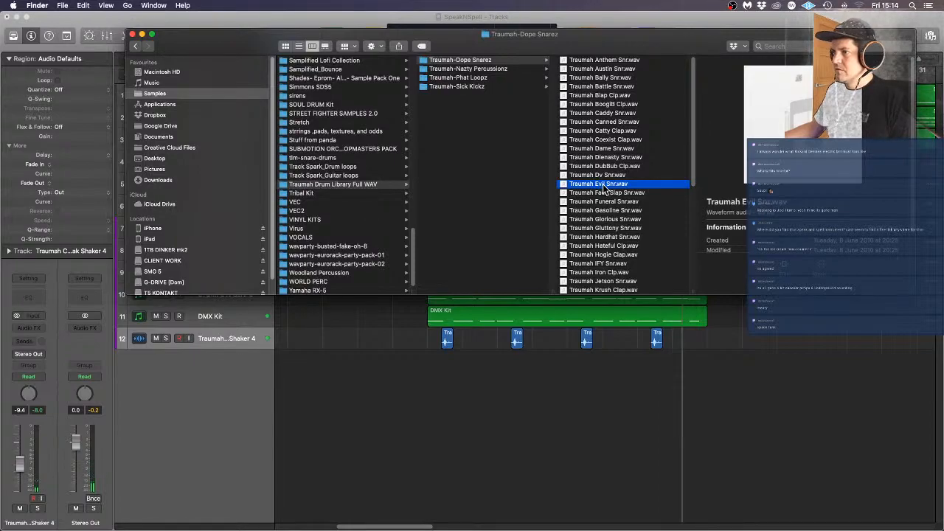
# Add Traumah Evil Snr.wav to the Logic project on a new audio track below the shaker, starting shortly before beat 4 of bar 24
pyautogui.moveTo(605, 191); pyautogui.dragTo(696, 360)
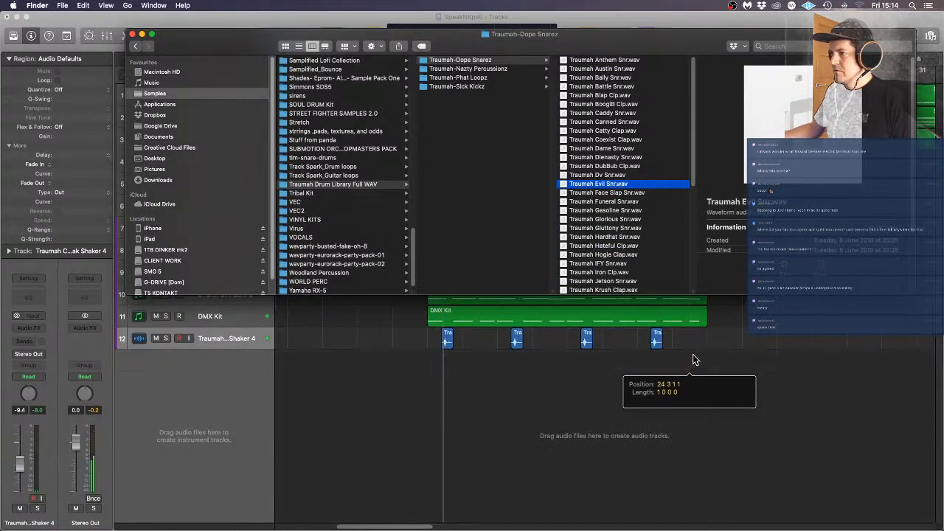
pyautogui.click(779, 356)
pyautogui.press('super+Right')
pyautogui.press('super+Right')
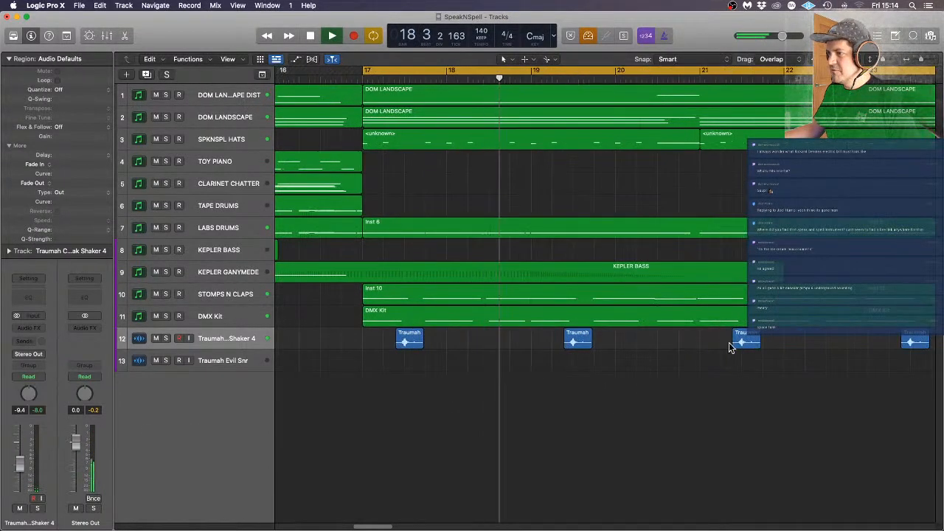
pyautogui.hscroll(4, 729, 345)
pyautogui.hscroll(3, 723, 342)
pyautogui.moveTo(723, 361); pyautogui.dragTo(742, 360)
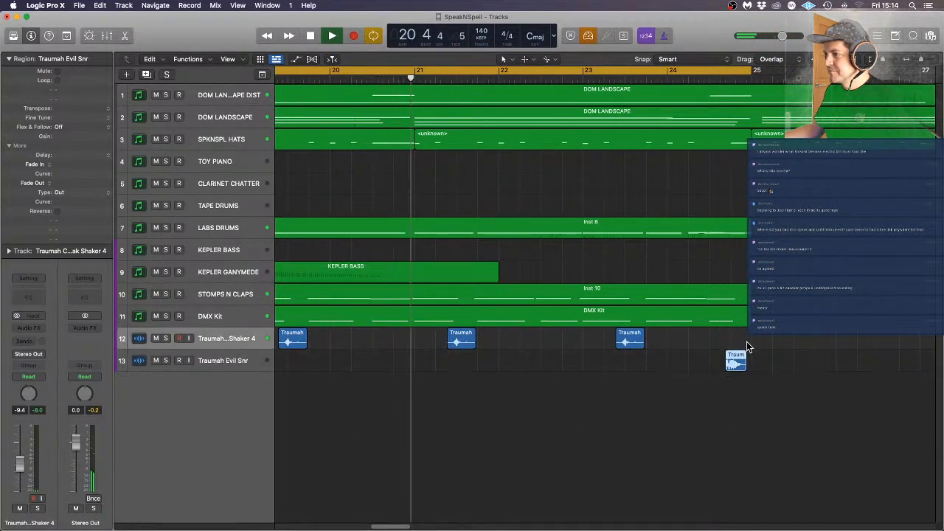
# Browse the remaining snare and clap samples in Traumah-Dope Snarez in Finder and return to Logic
pyautogui.press('super+Left')
pyautogui.press('super+Left')
pyautogui.press('super+Left')
pyautogui.press('super+Left')
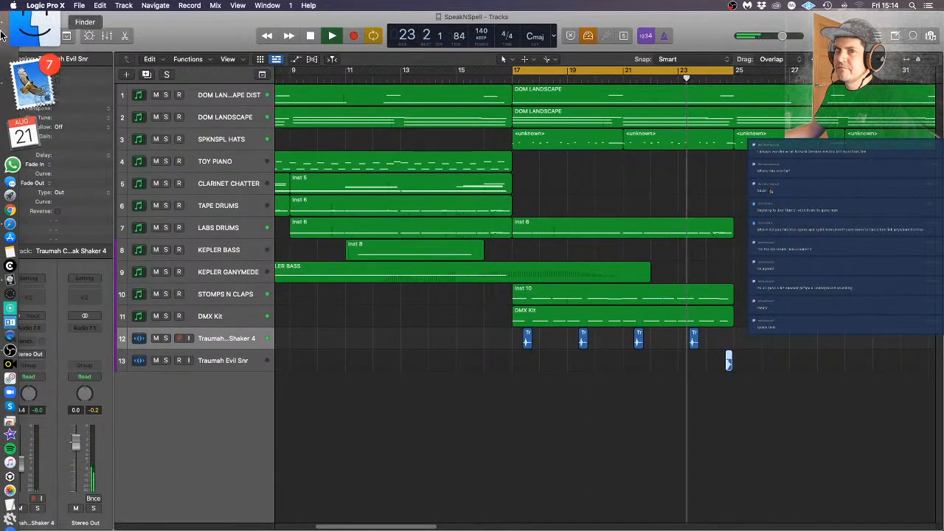
pyautogui.click(2, 35)
pyautogui.scroll(-5, 596, 232)
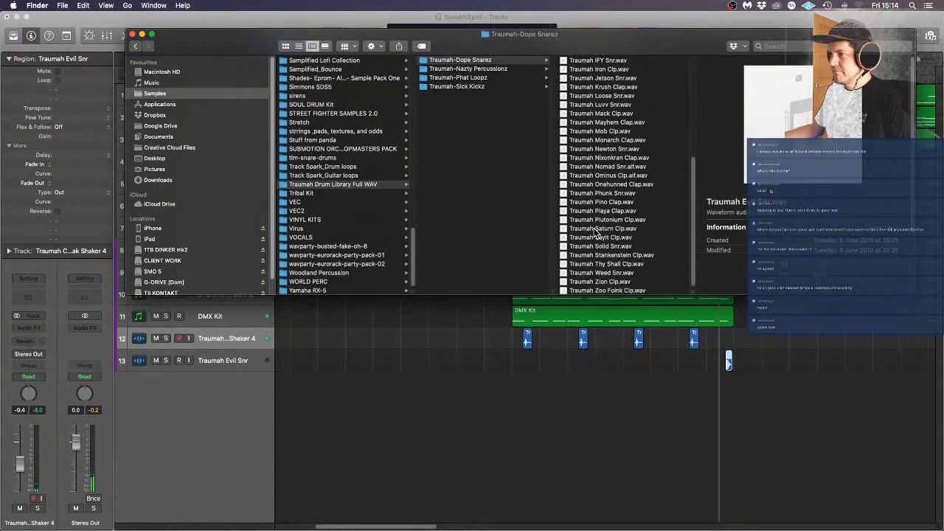
pyautogui.click(706, 411)
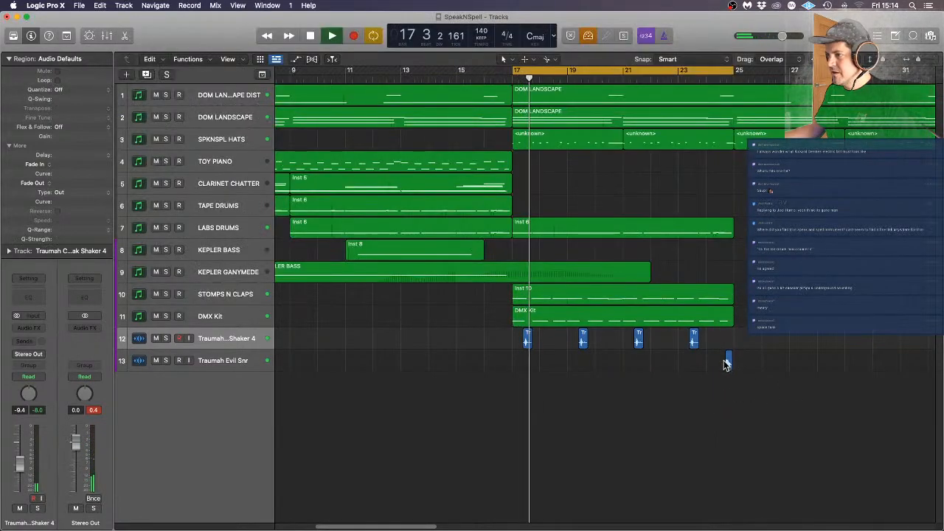
# Move the Traumah Evil Snr region about one beat earlier, to around beat 3 of bar 24, and select its track
pyautogui.moveTo(728, 361); pyautogui.dragTo(722, 360)
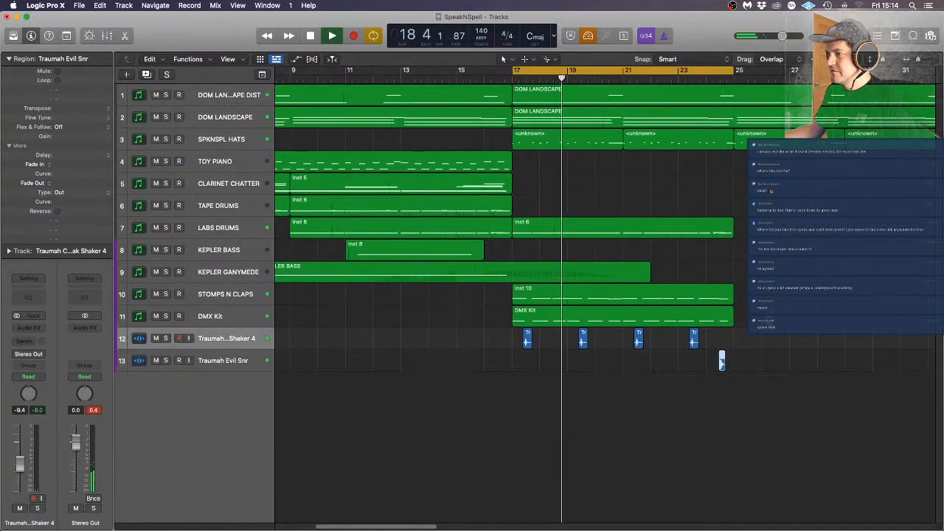
pyautogui.moveTo(4, 79)
pyautogui.click(219, 360)
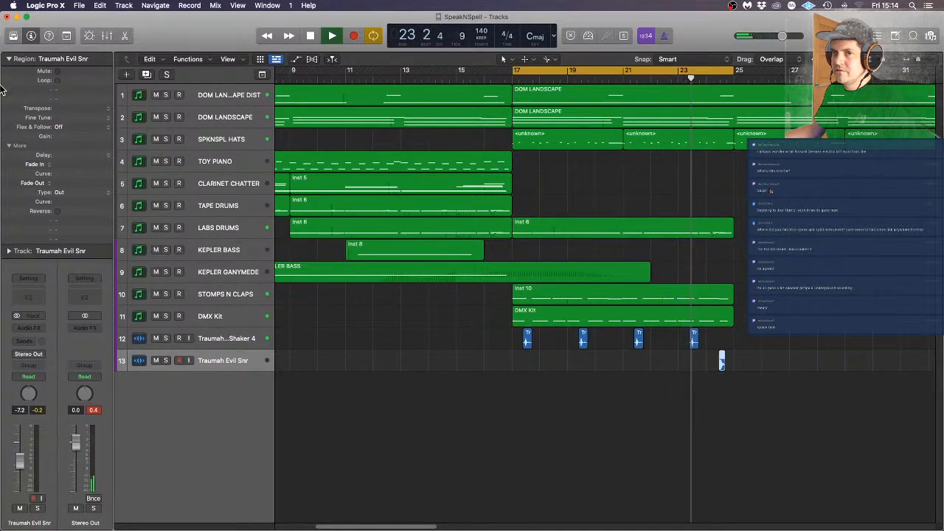
# Switch to Finder and audition the Traumah-Dope Snarez samples from Traumah Zion Clp up to Traumah Playa Clap, leaving Traumah Playa Clap.wav selected
pyautogui.click(3, 32)
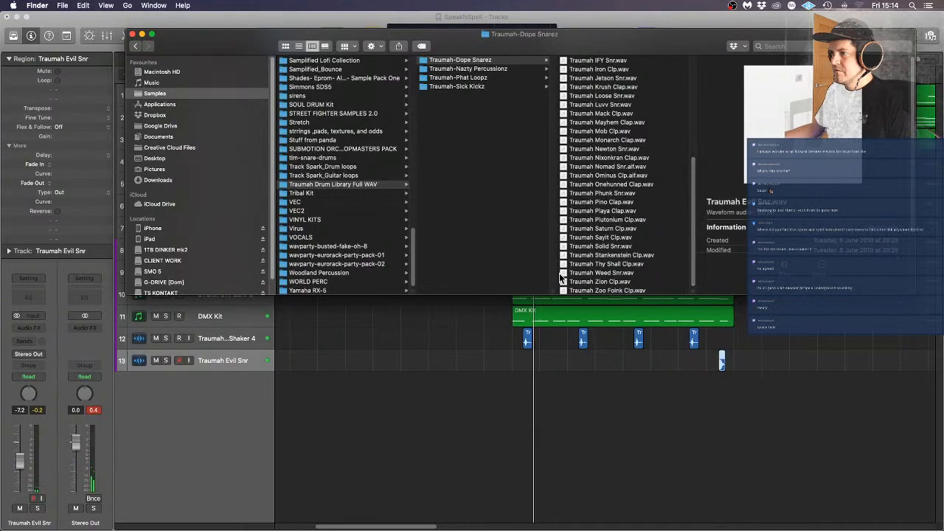
pyautogui.click(638, 281)
pyautogui.press('space')
pyautogui.press('Up')
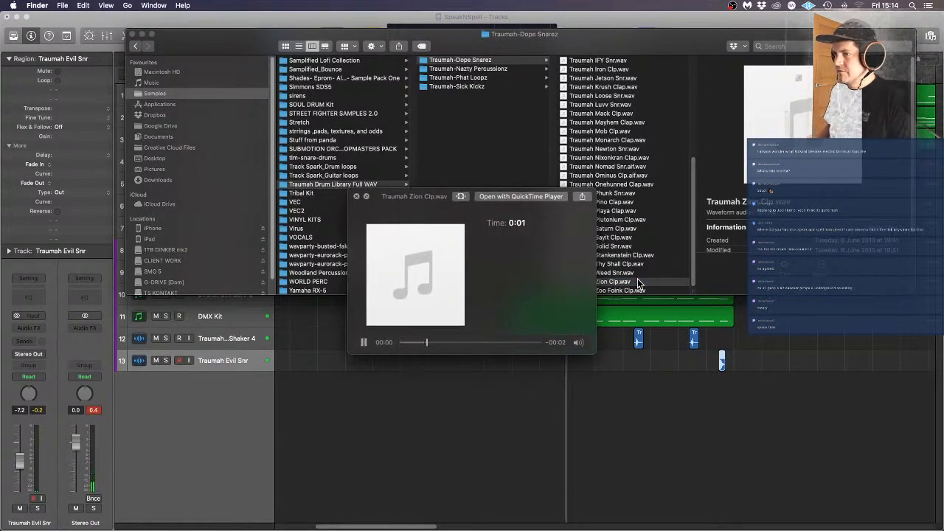
pyautogui.press('Up')
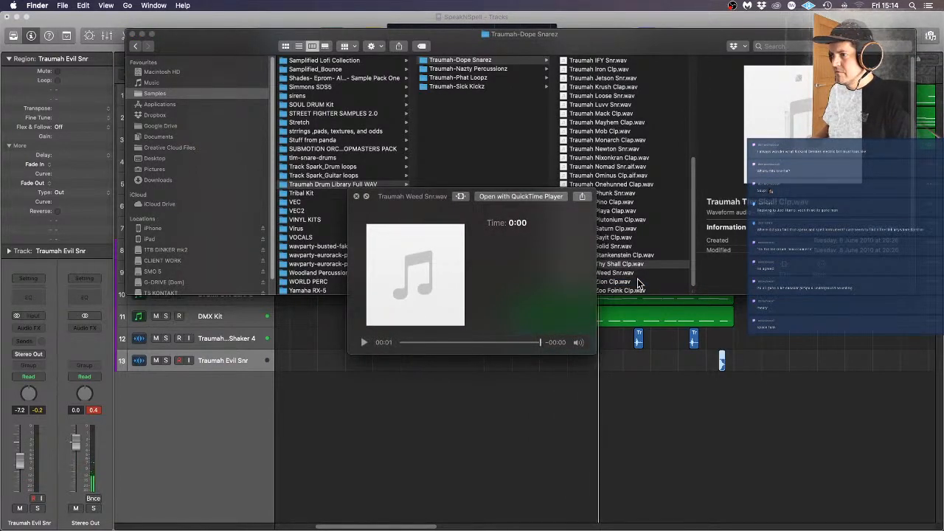
pyautogui.press('Up')
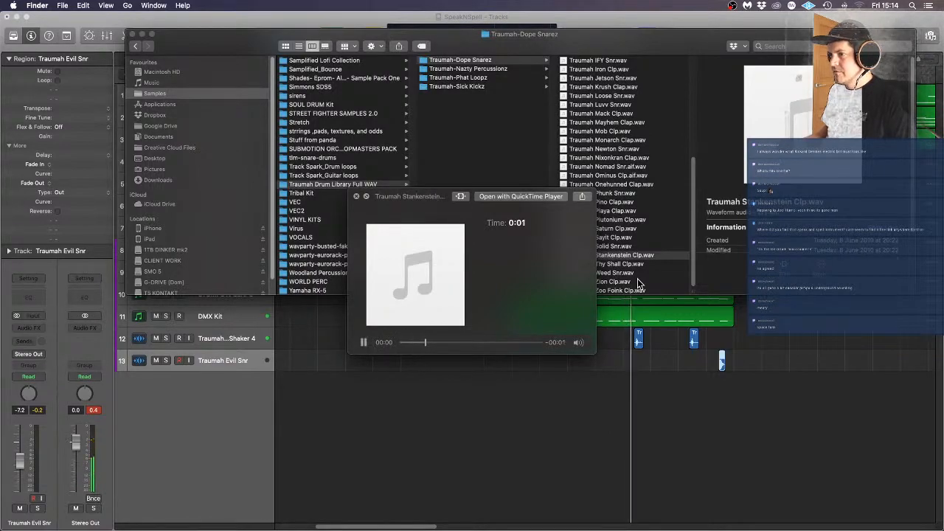
pyautogui.press('Up')
pyautogui.press('Up')
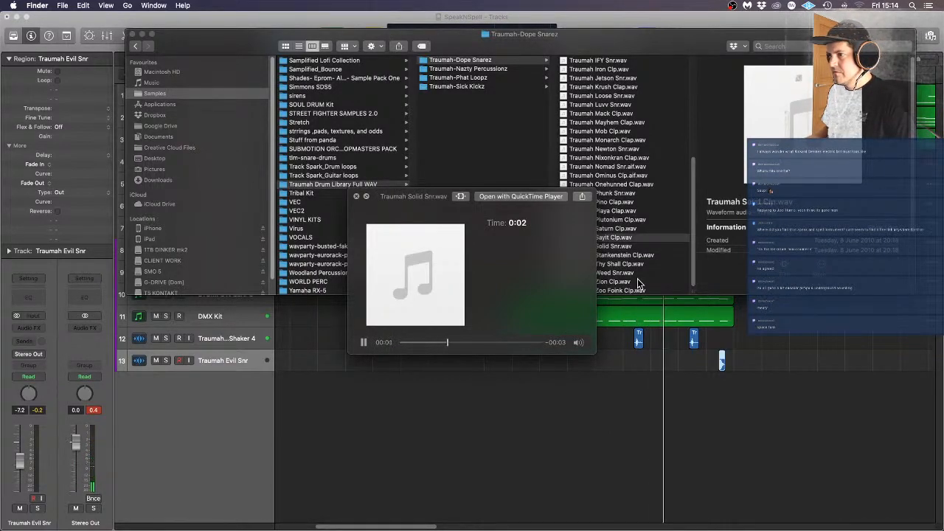
pyautogui.press('Up')
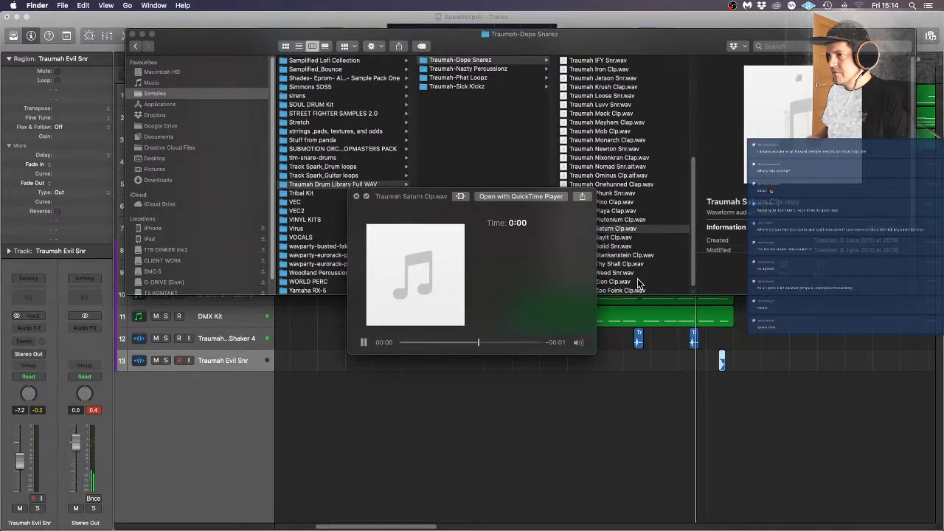
pyautogui.press('Up')
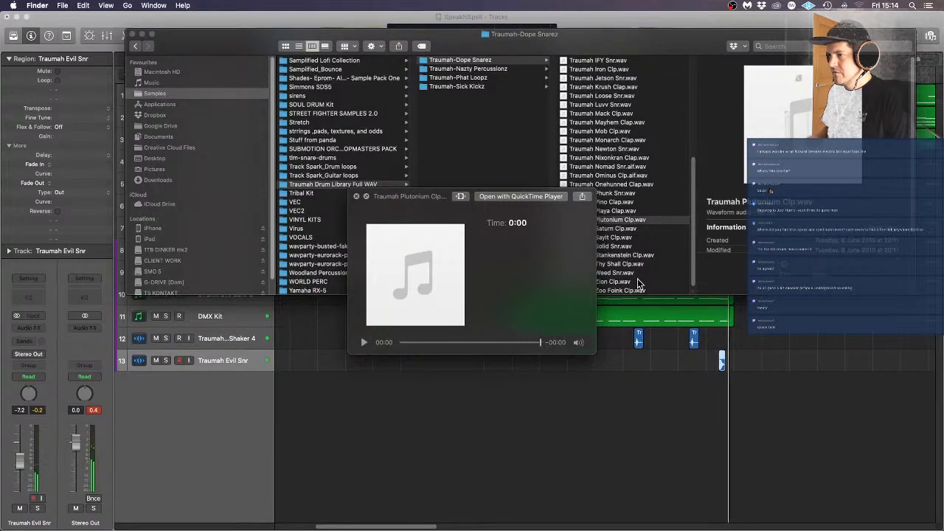
pyautogui.press('Up')
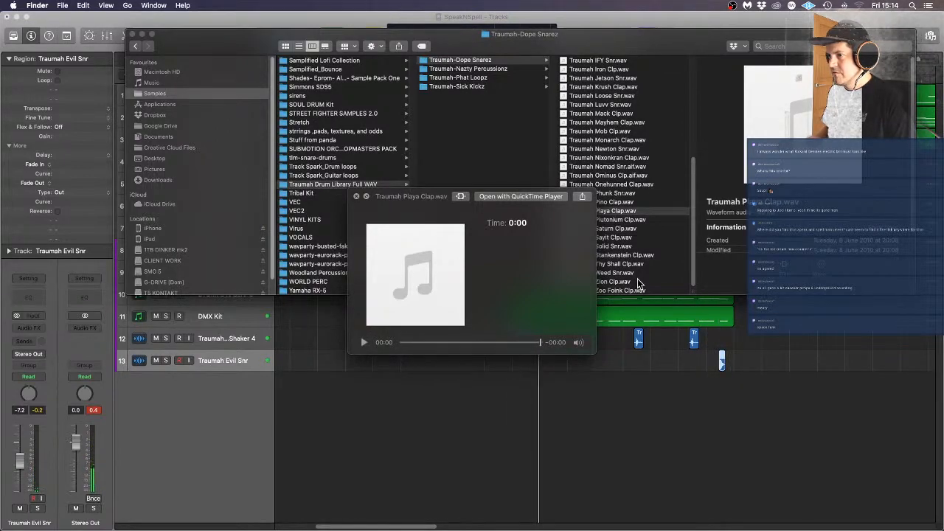
pyautogui.press('space')
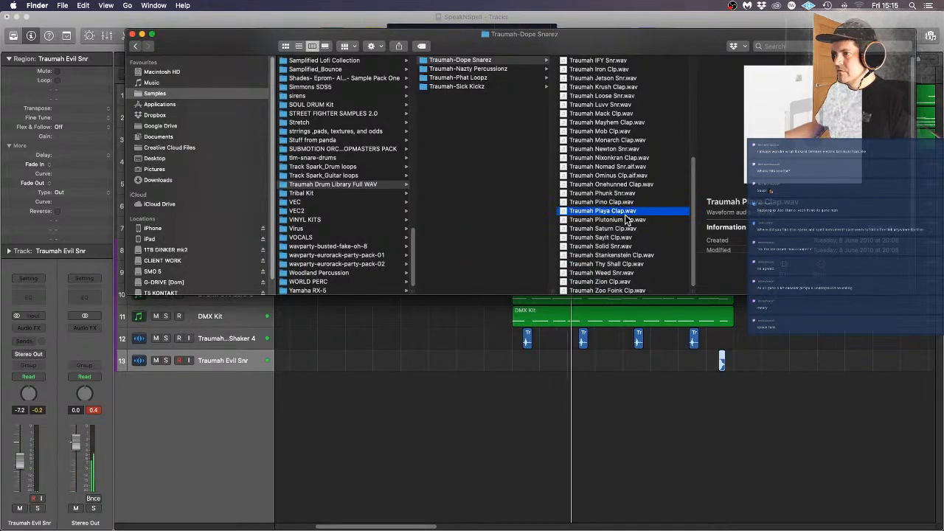
# Place Traumah Playa Clap.wav on the Traumah Evil Snr track in Logic, around beat 3 of bar 18
pyautogui.moveTo(616, 212); pyautogui.dragTo(561, 364)
pyautogui.scroll(3, 578, 361)
pyautogui.click(711, 366)
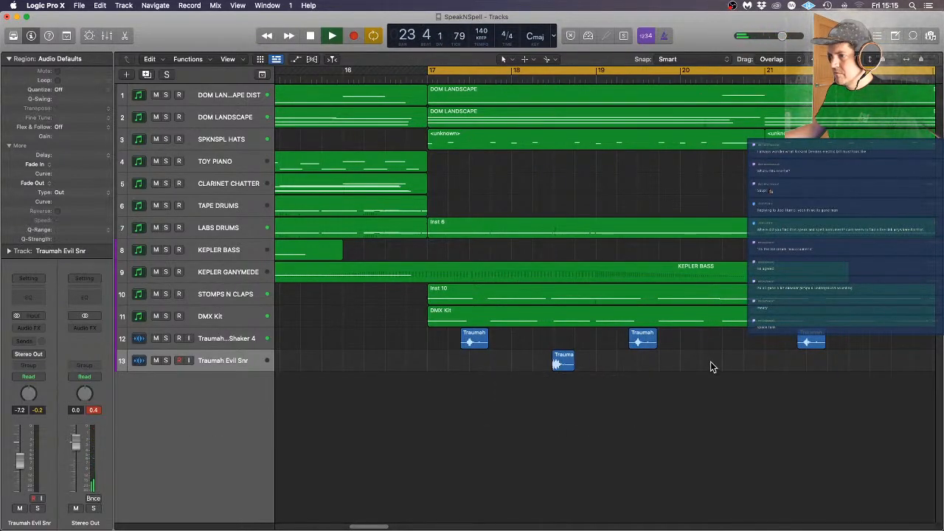
pyautogui.scroll(-3, 711, 363)
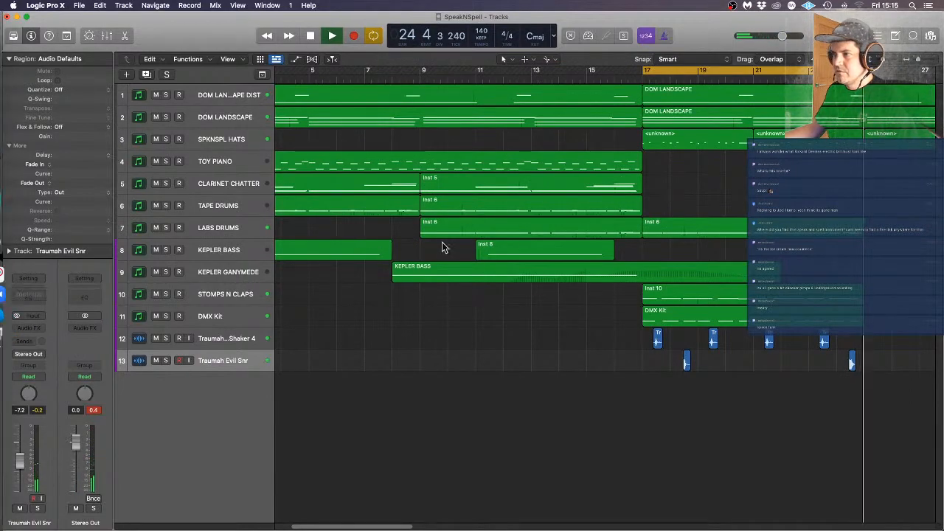
pyautogui.moveTo(2, 86)
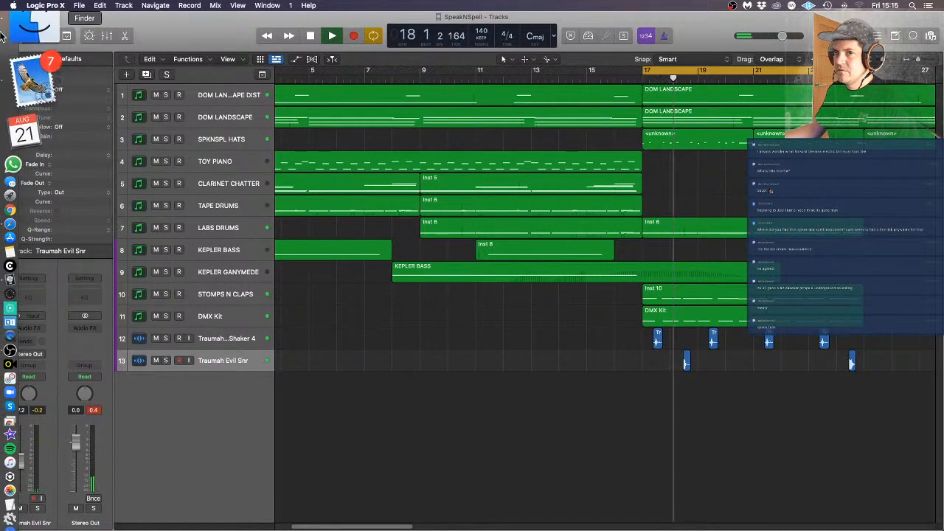
# Switch to Finder and audition the Traumah-Dope Snarez samples from Traumah Mack Clp to Traumah Newton Snr, leaving Traumah Monarch Clap.wav selected
pyautogui.click(16, 13)
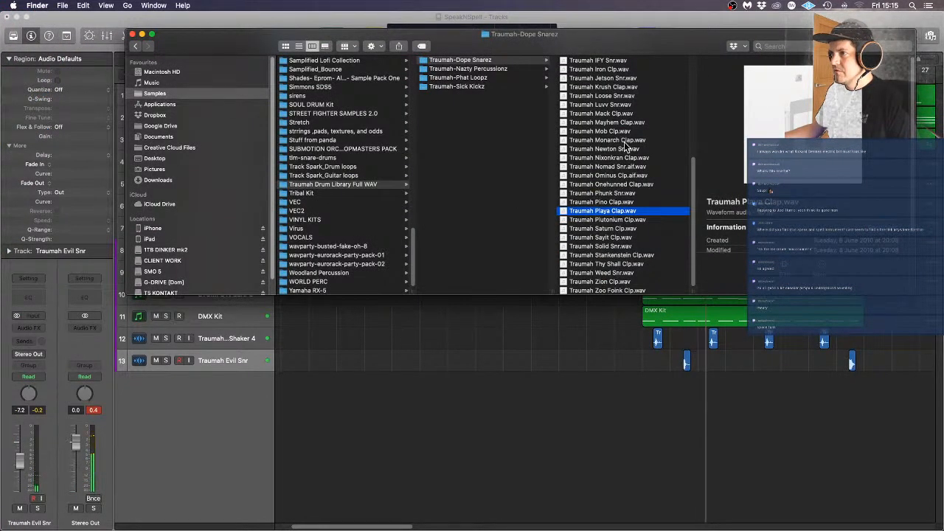
pyautogui.click(612, 114)
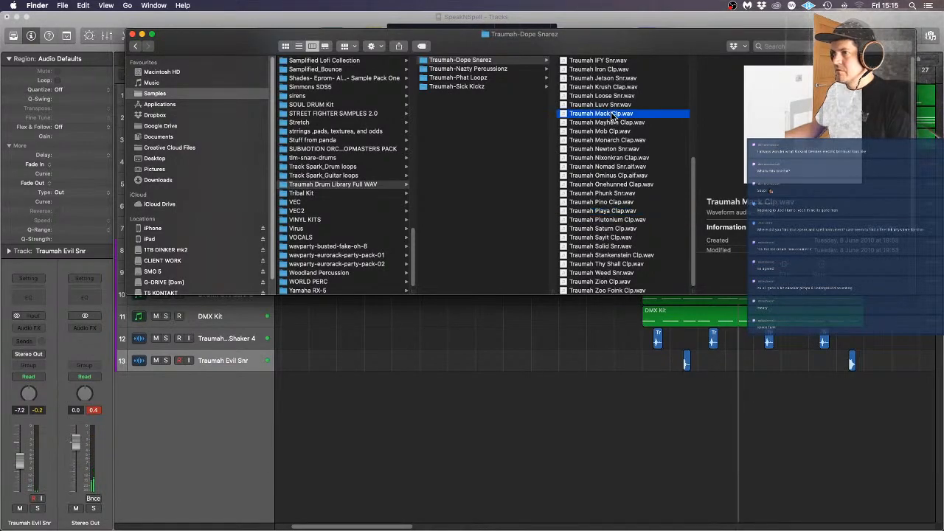
pyautogui.press('space')
pyautogui.press('Down')
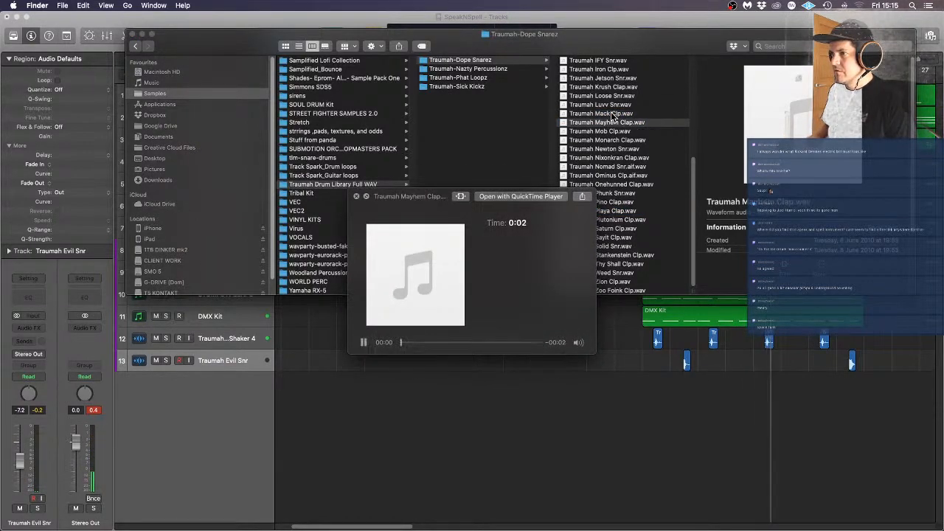
pyautogui.press('Down')
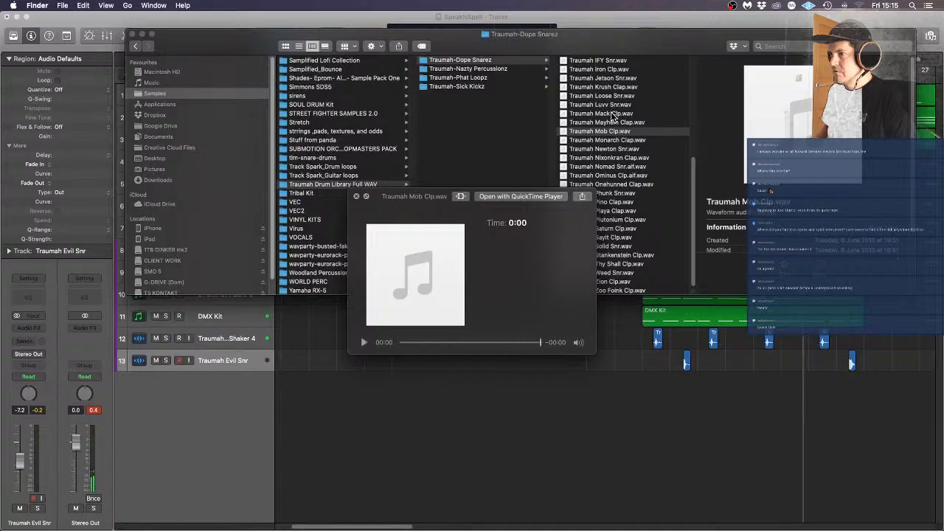
pyautogui.press('Down')
pyautogui.press('Down')
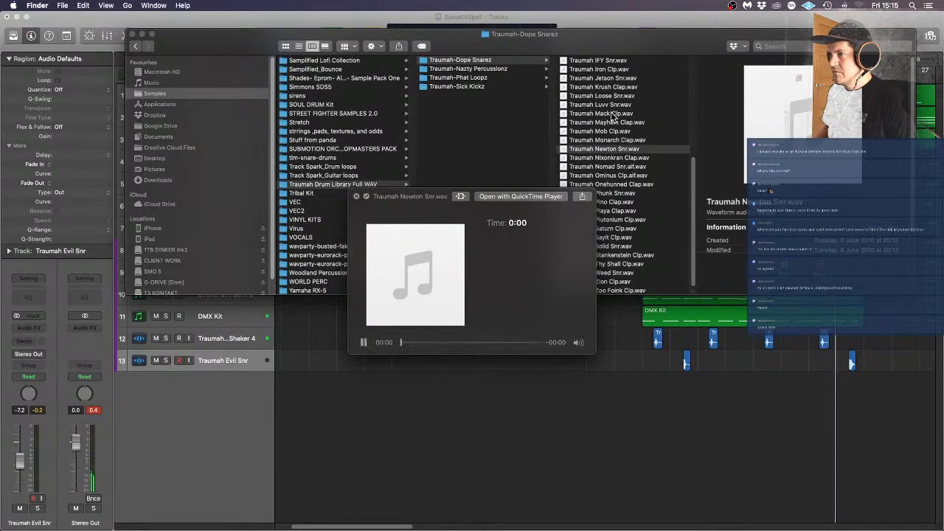
pyautogui.press('Up')
pyautogui.press('space')
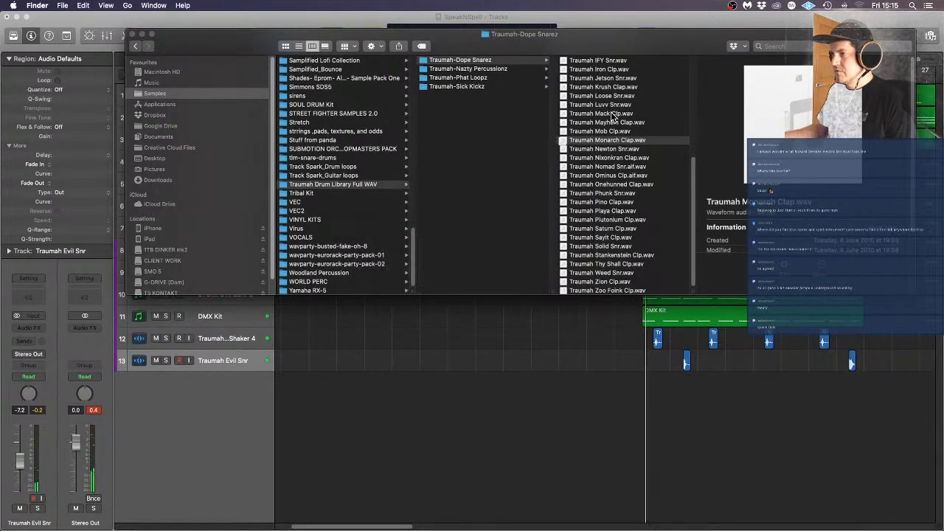
# Place Traumah Monarch Clap.wav on the Traumah Evil Snr track in Logic, around beat 3 of bar 22
pyautogui.moveTo(612, 143); pyautogui.dragTo(825, 366)
pyautogui.scroll(10, 797, 364)
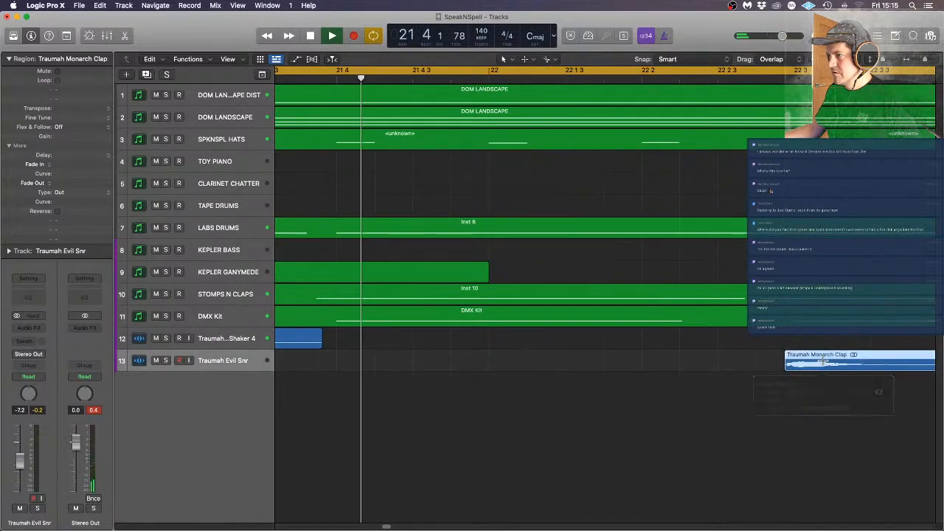
pyautogui.scroll(-10, 827, 369)
pyautogui.scroll(-8, 823, 365)
pyautogui.scroll(10, 768, 358)
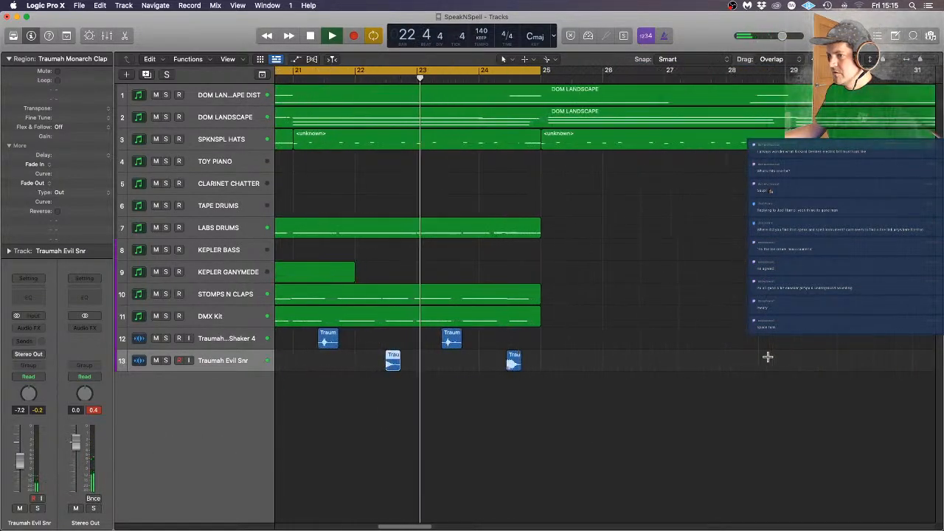
pyautogui.scroll(-10, 770, 362)
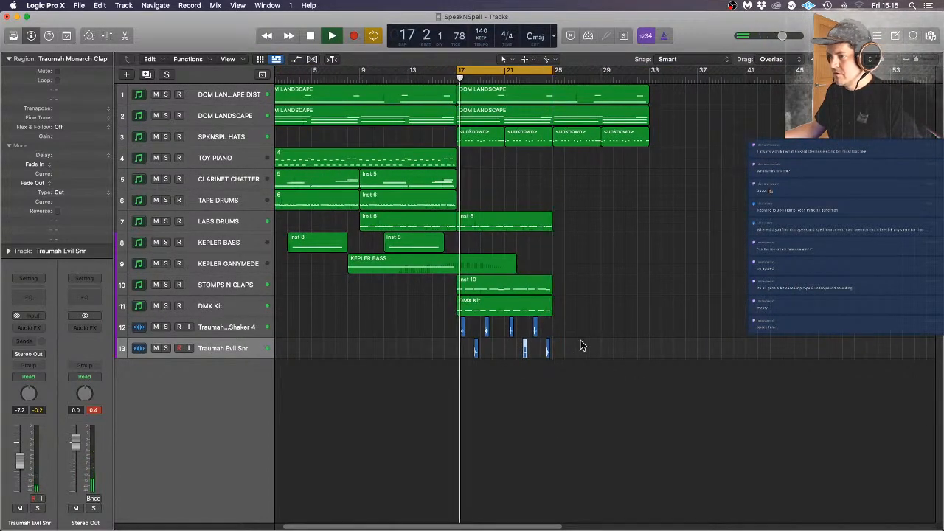
# Nudge the Traumah Monarch Clap region slightly earlier, just ahead of beat 3 of bar 22
pyautogui.scroll(5, 580, 342)
pyautogui.scroll(10, 580, 342)
pyautogui.click(562, 412)
pyautogui.moveTo(561, 381); pyautogui.dragTo(554, 382)
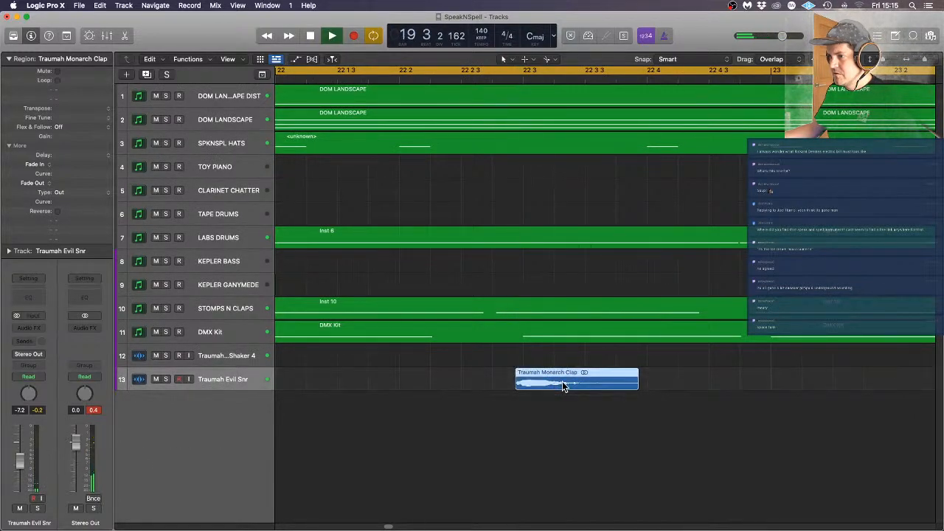
# Nudge the Traumah Evil Snr region in bar 24 slightly later, keeping it just ahead of beat 3
pyautogui.scroll(-2, 563, 385)
pyautogui.scroll(-2, 563, 385)
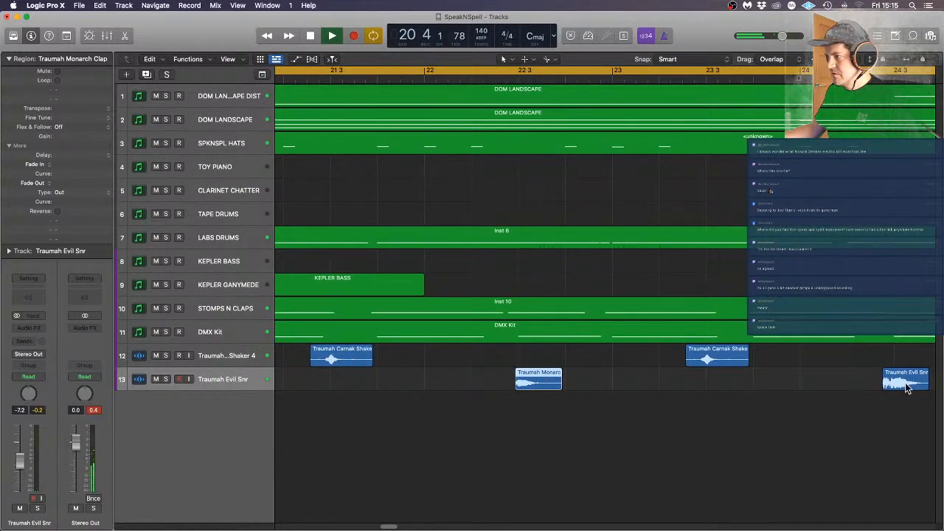
pyautogui.moveTo(902, 385); pyautogui.dragTo(907, 387)
pyautogui.scroll(-3, 686, 380)
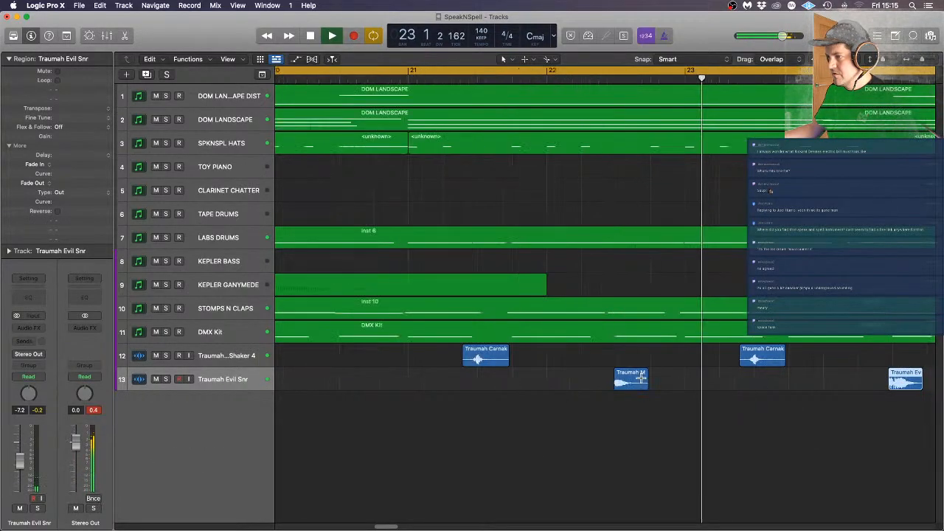
pyautogui.scroll(-2, 641, 379)
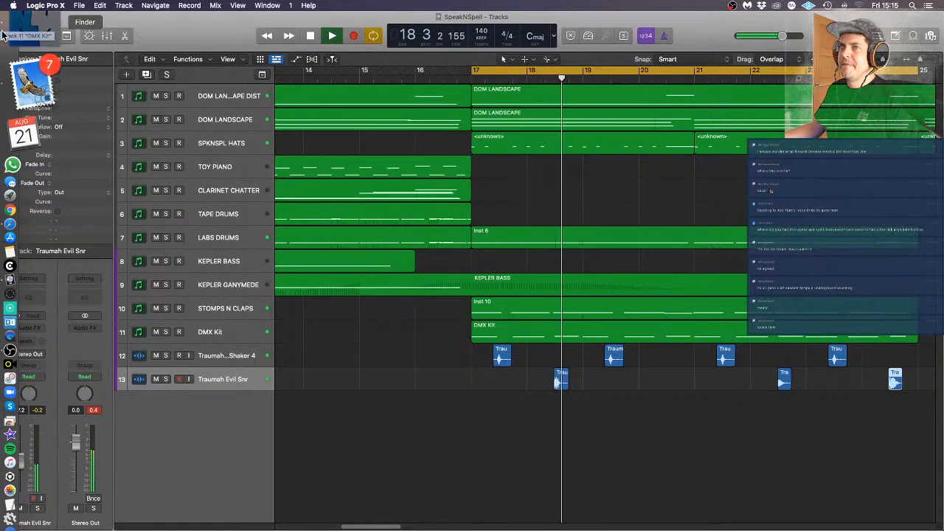
# Audition Traumah Loose Snr.wav in Finder and place it on the Traumah Evil Snr track in Logic, around beat 3 of bar 20
pyautogui.click(36, 35)
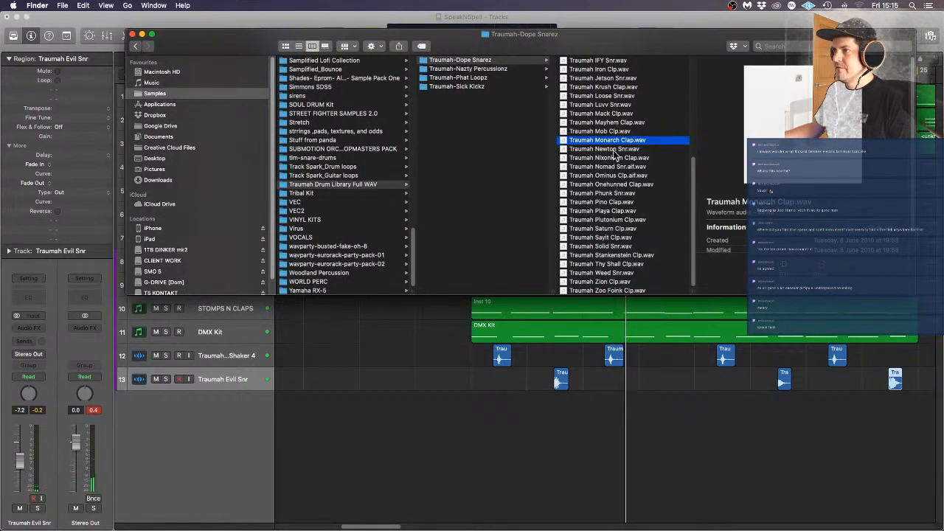
pyautogui.click(612, 96)
pyautogui.press('space')
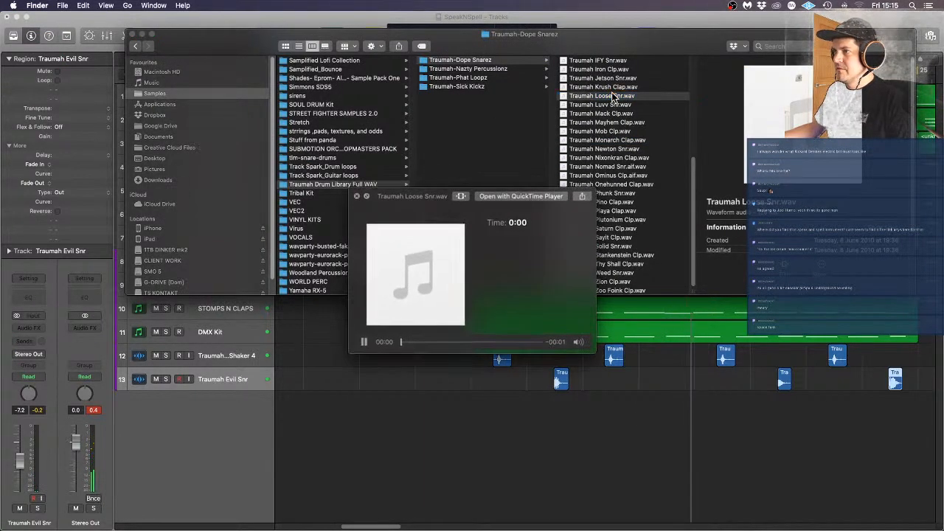
pyautogui.press('space')
pyautogui.moveTo(612, 100); pyautogui.dragTo(664, 382)
pyautogui.click(730, 404)
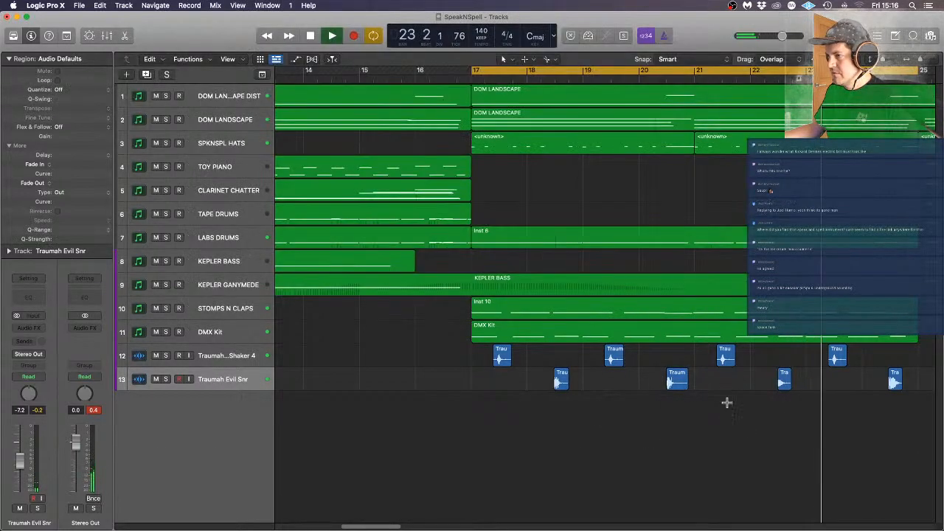
# Fine-tune the Traumah Loose Snr region's position so it starts just ahead of beat 3 of bar 20
pyautogui.moveTo(442, 381); pyautogui.dragTo(440, 382)
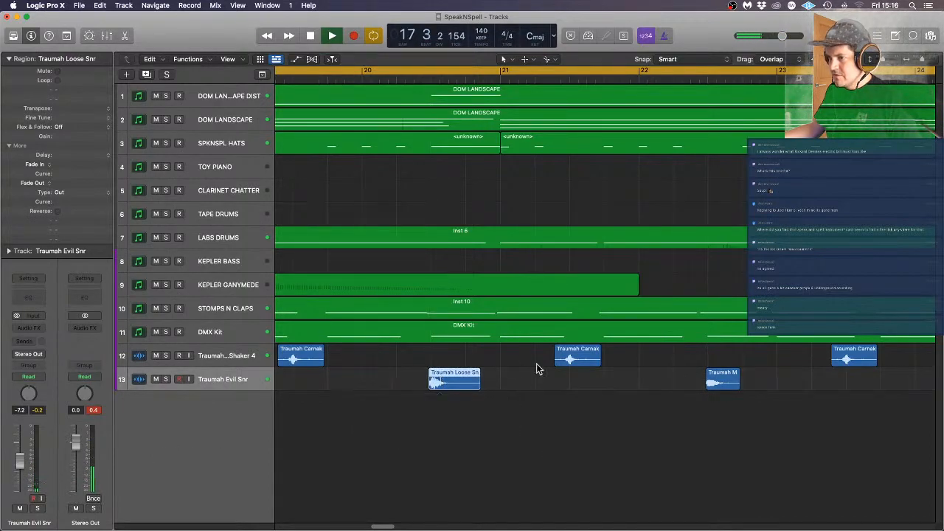
pyautogui.press('super+Down')
pyautogui.press('super+Down')
pyautogui.press('super+Down')
pyautogui.press('super+Down')
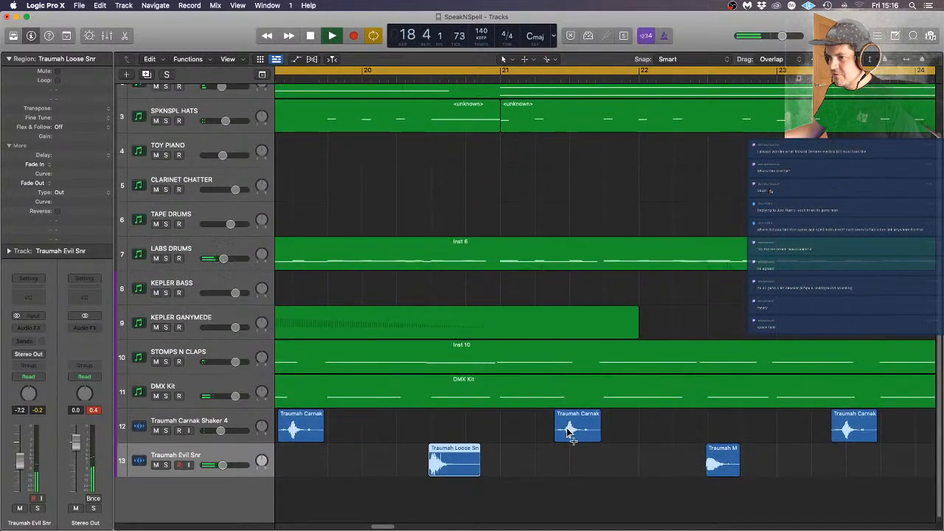
pyautogui.press('super+Right')
pyautogui.press('super+Right')
pyautogui.press('super+Right')
pyautogui.moveTo(500, 462); pyautogui.dragTo(504, 462)
pyautogui.press('super+Left')
pyautogui.press('super+Left')
pyautogui.press('super+Left')
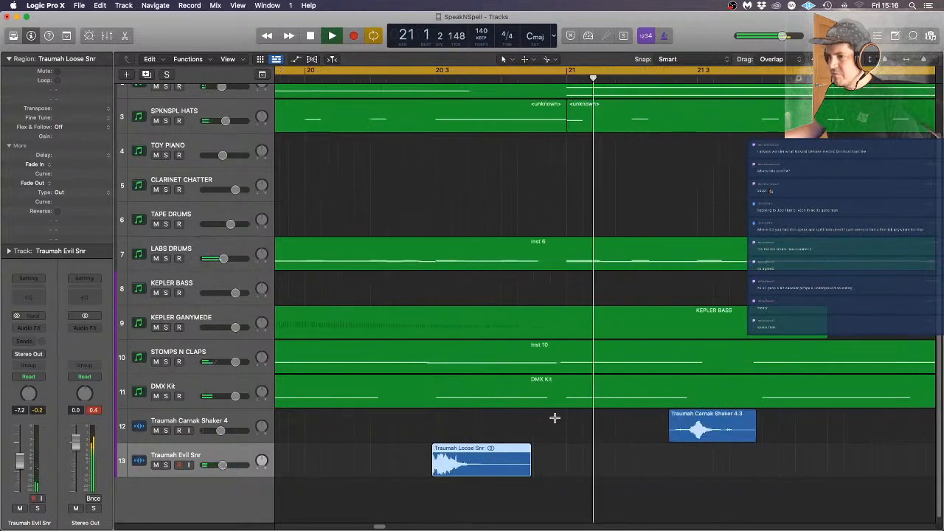
# Lower the Traumah Evil Snr track's volume to -9.2 dB and deselect all regions
pyautogui.press('super+Up')
pyautogui.press('super+Up')
pyautogui.press('super+Left')
pyautogui.press('super+Left')
pyautogui.press('super+Left')
pyautogui.press('super+Left')
pyautogui.press('super+Left')
pyautogui.press('super+Left')
pyautogui.press('super+Left')
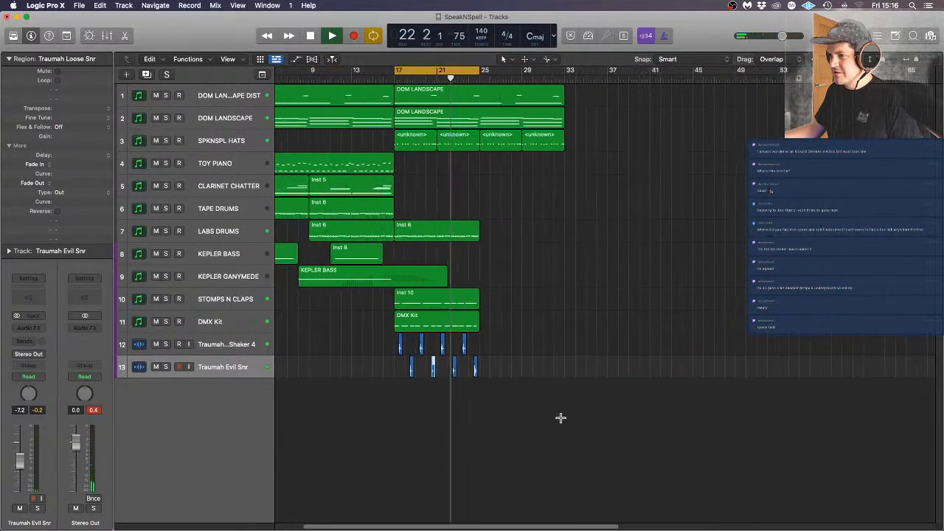
pyautogui.press('super+Right')
pyautogui.press('super+Right')
pyautogui.press('super+Right')
pyautogui.press('super+Right')
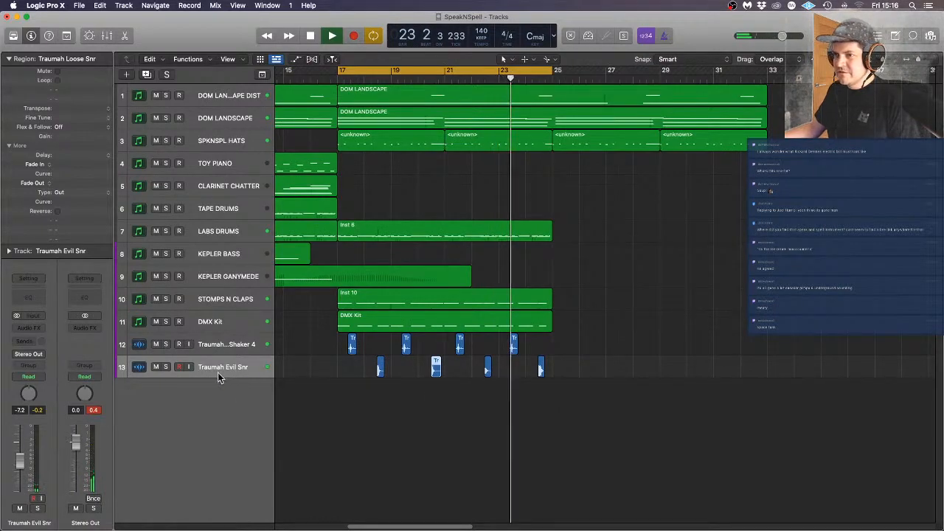
pyautogui.moveTo(20, 463); pyautogui.dragTo(20, 475)
pyautogui.click(516, 421)
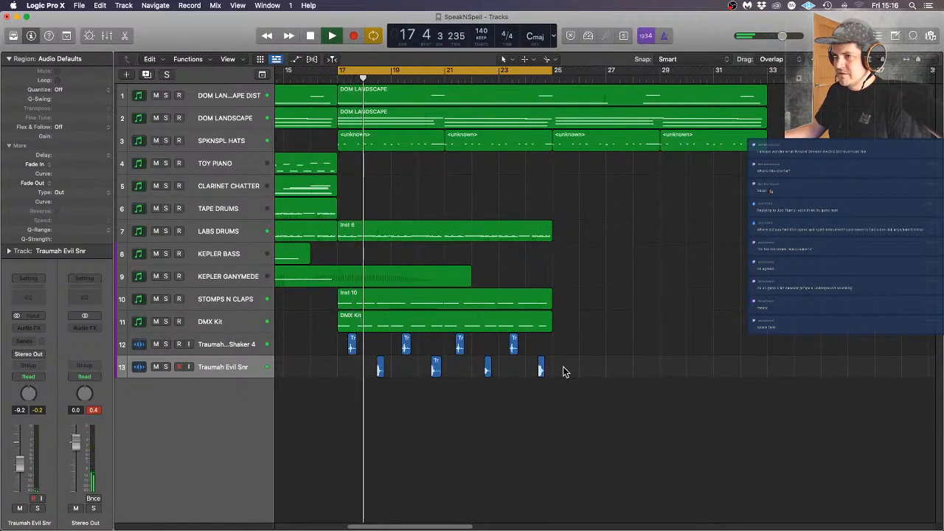
# Switch to Finder, open the Traumah-Sick Kickz folder and audition the kicks from Traumah Animal Kick to Traumah BamBam Kick
pyautogui.moveTo(2, 59)
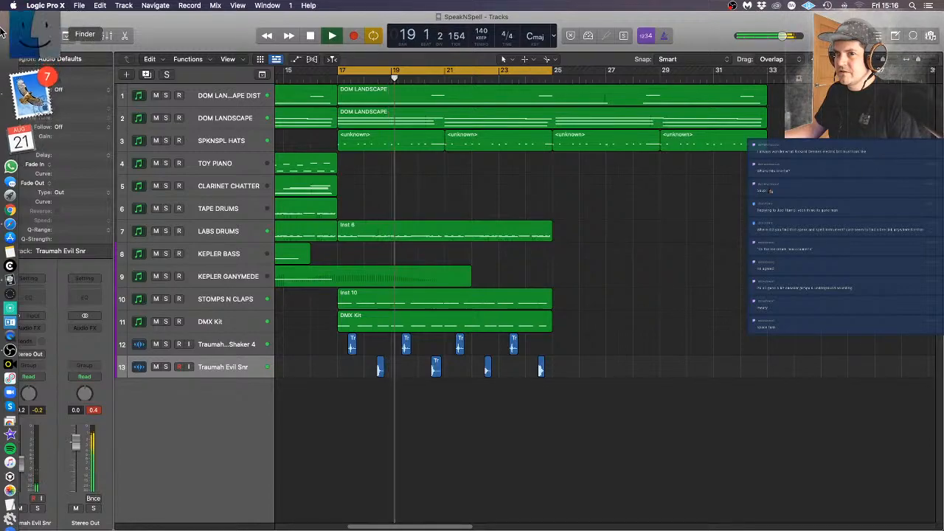
pyautogui.click(24, 28)
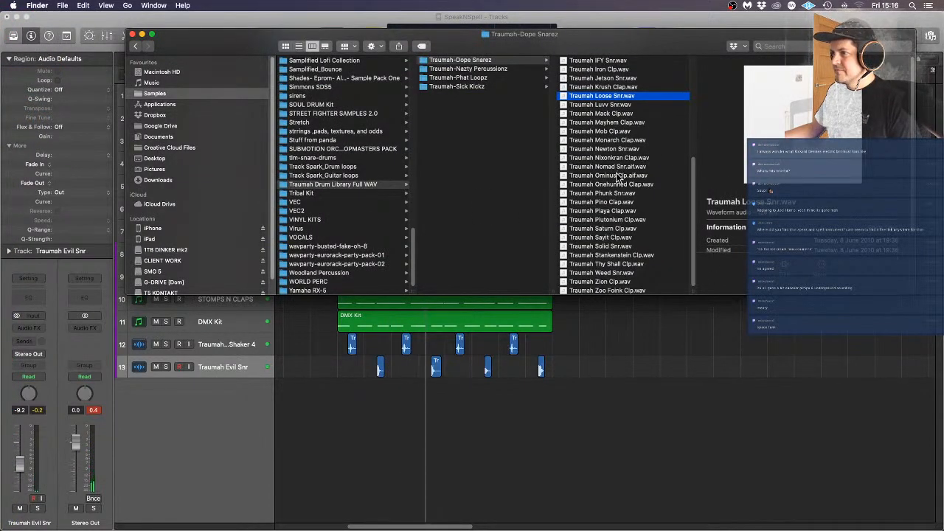
pyautogui.click(473, 87)
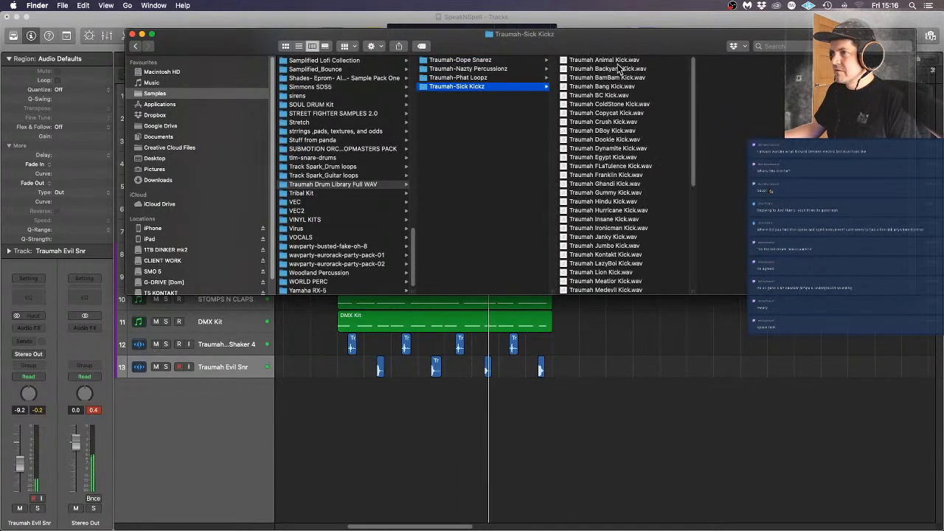
pyautogui.click(614, 60)
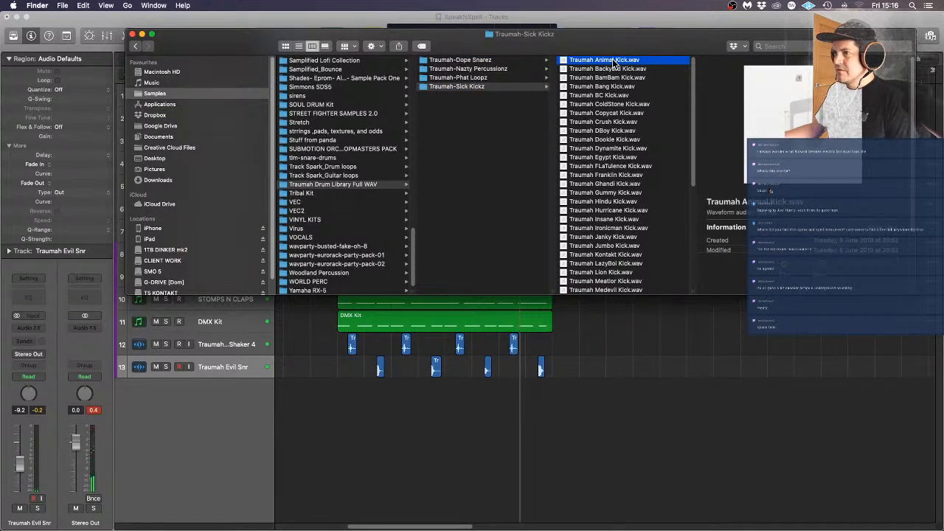
pyautogui.press('space')
pyautogui.press('Down')
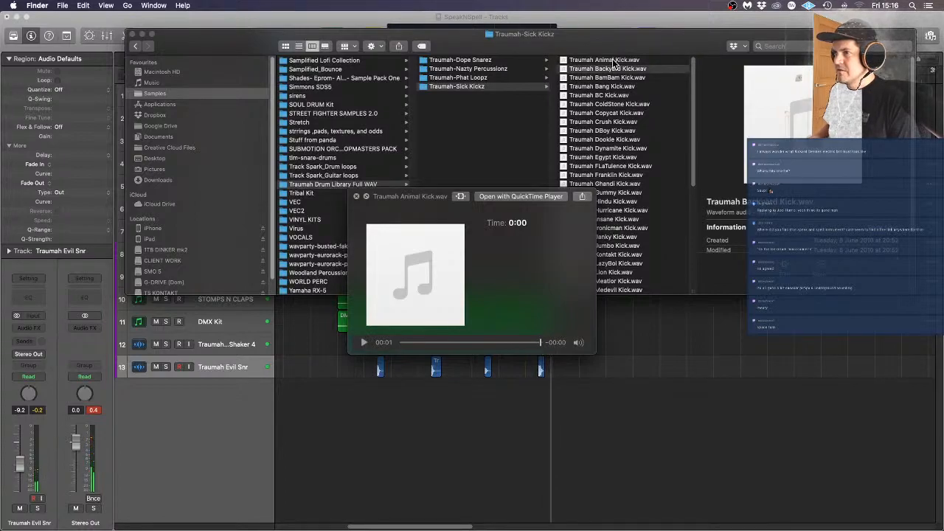
pyautogui.press('Down')
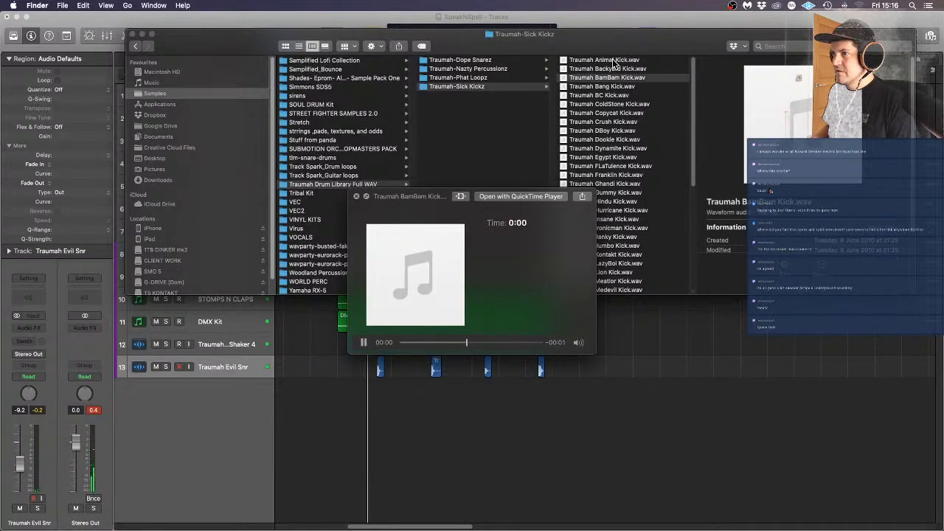
# Audition the Traumah kick samples one after another from Bang Kick through Ghandi Kick
pyautogui.press('Down')
pyautogui.press('Down')
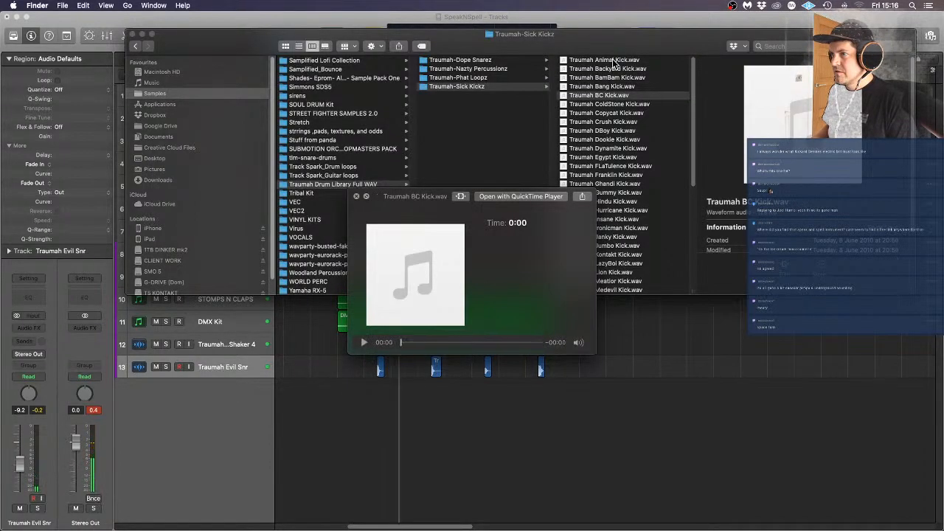
pyautogui.press('Down')
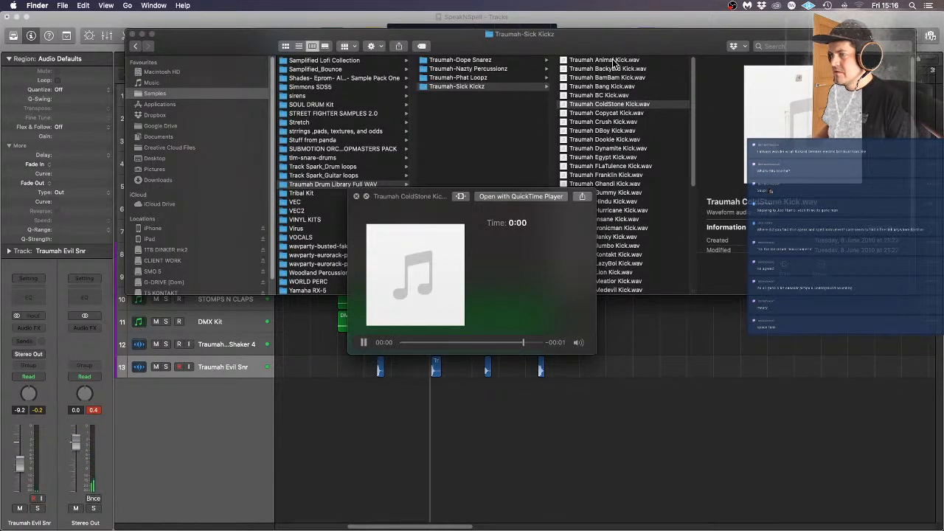
pyautogui.press('Down')
pyautogui.press('Down')
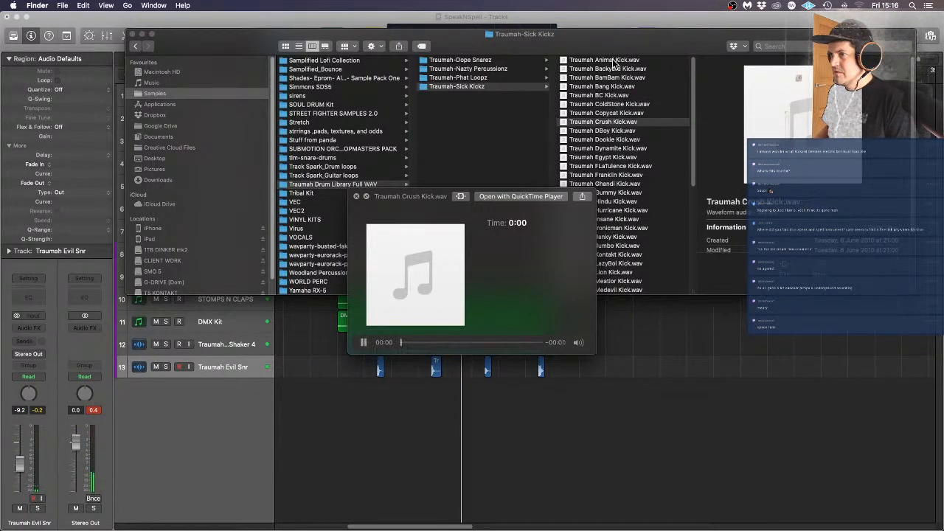
pyautogui.press('Down')
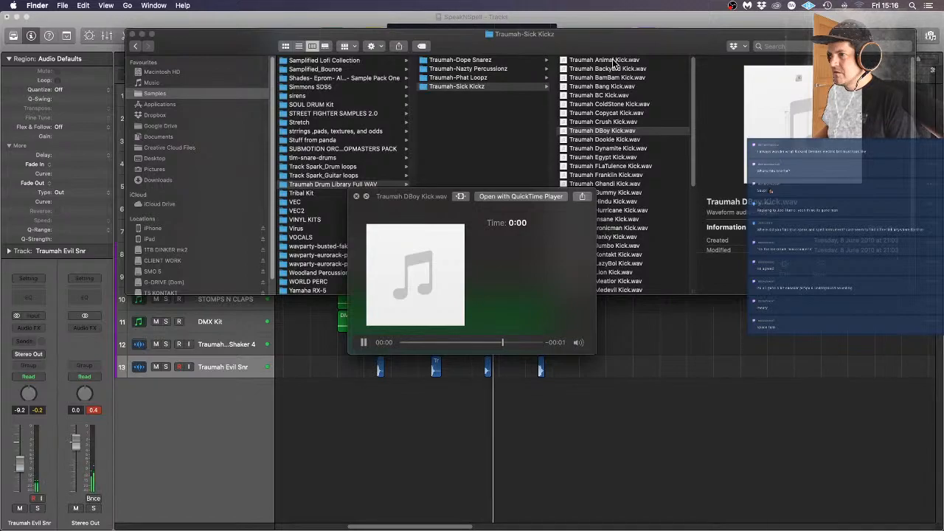
pyautogui.press('Down')
pyautogui.press('Down')
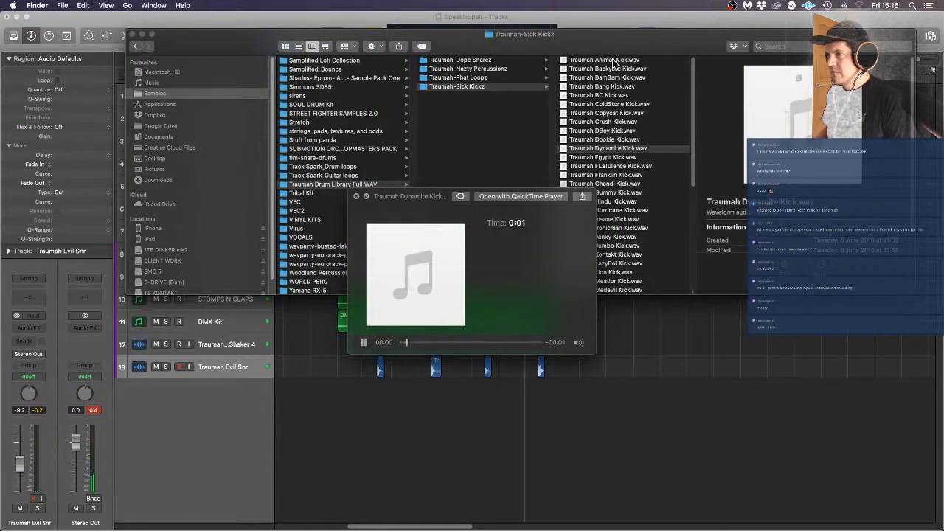
pyautogui.press('Down')
pyautogui.press('Down')
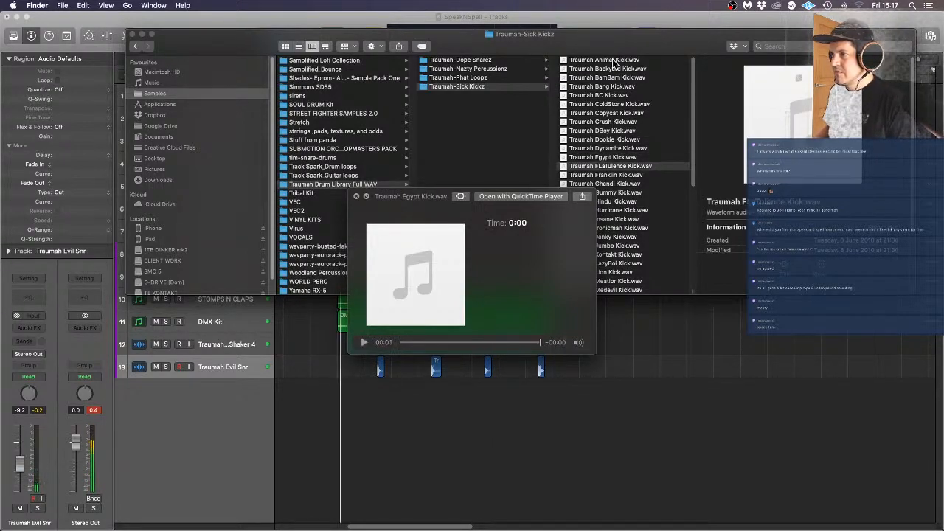
pyautogui.press('Down')
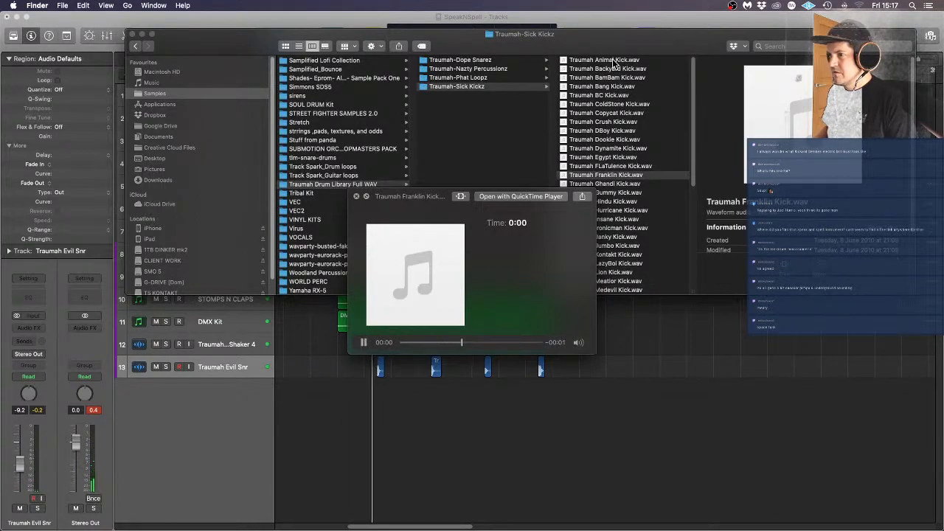
pyautogui.press('Down')
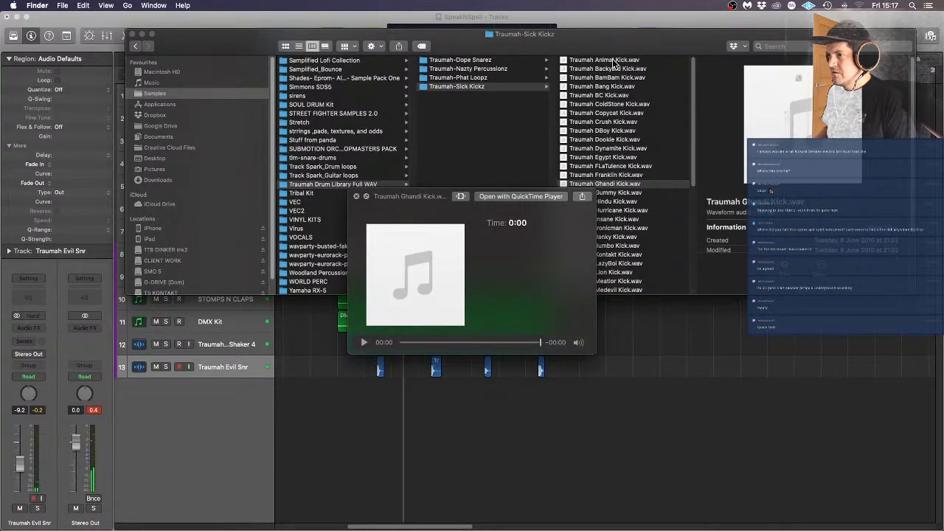
# Compare the Franklin, Ghandi and Gummy kick samples by replaying them back and forth
pyautogui.press('Down')
pyautogui.press('Up')
pyautogui.press('Up')
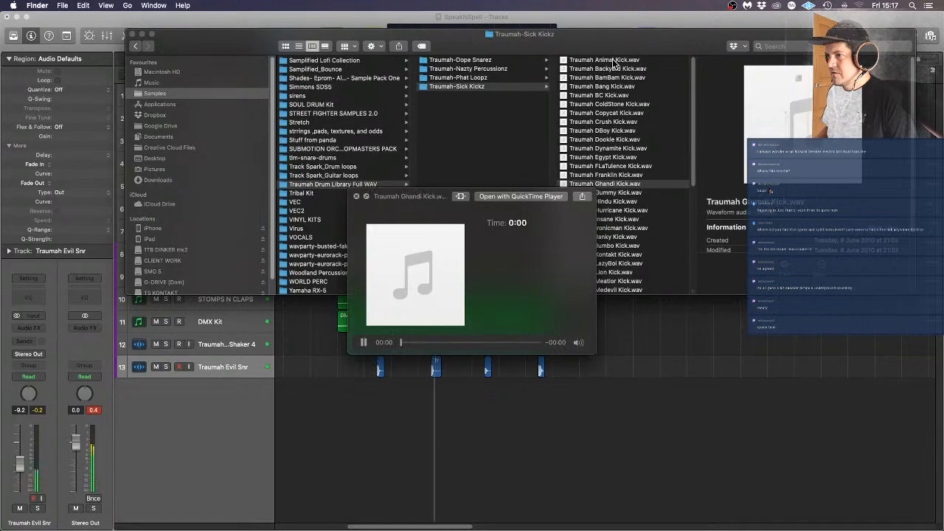
pyautogui.press('Down')
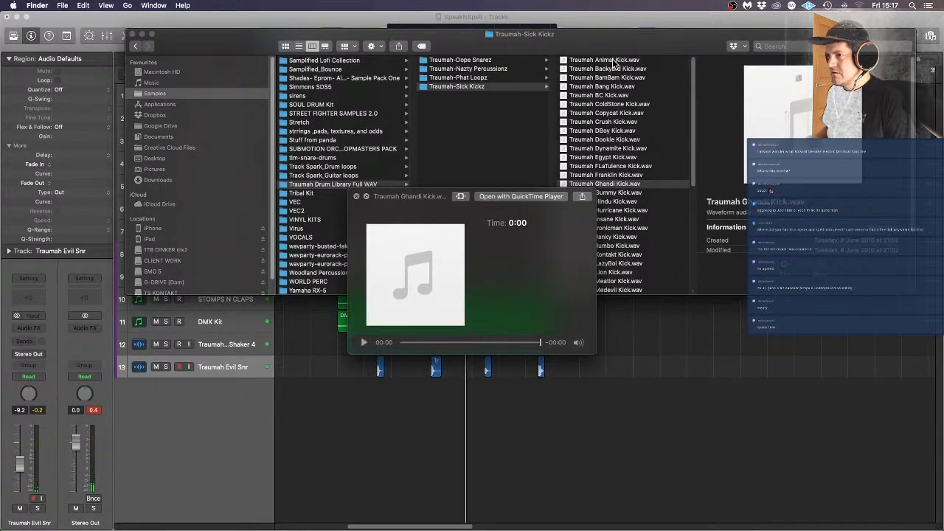
pyautogui.press('Up')
pyautogui.press('Down')
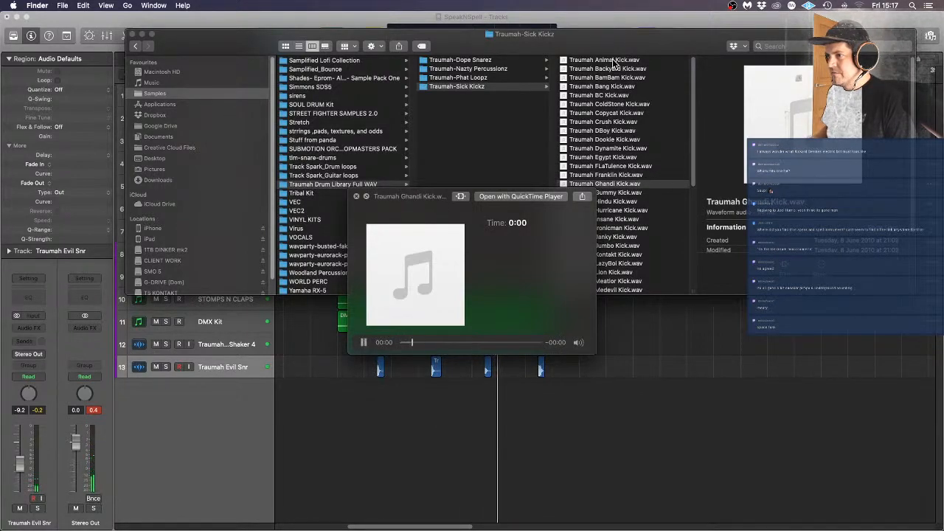
pyautogui.press('Up')
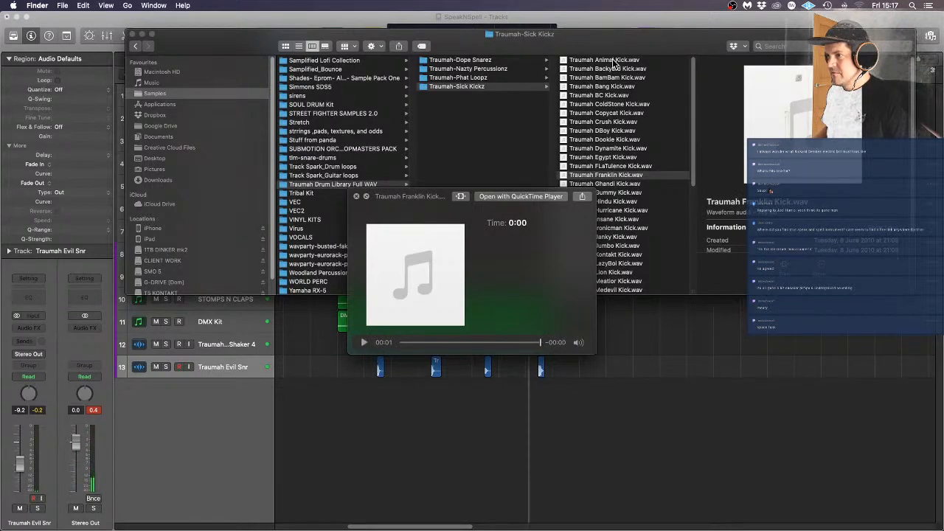
# Audition the remaining Traumah kick samples down the folder as far as Ironicman Kick
pyautogui.press('Down')
pyautogui.press('Down')
pyautogui.press('Down')
pyautogui.press('Down')
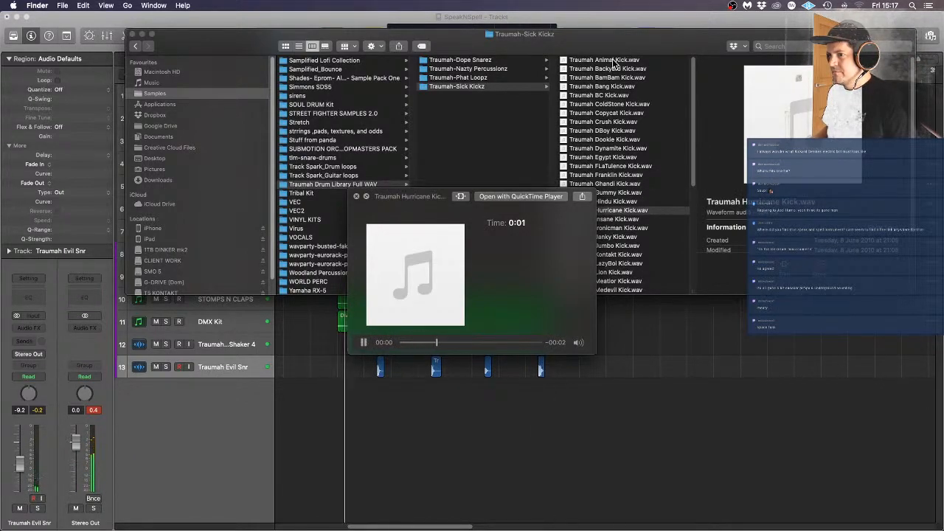
pyautogui.press('Down')
pyautogui.press('Down')
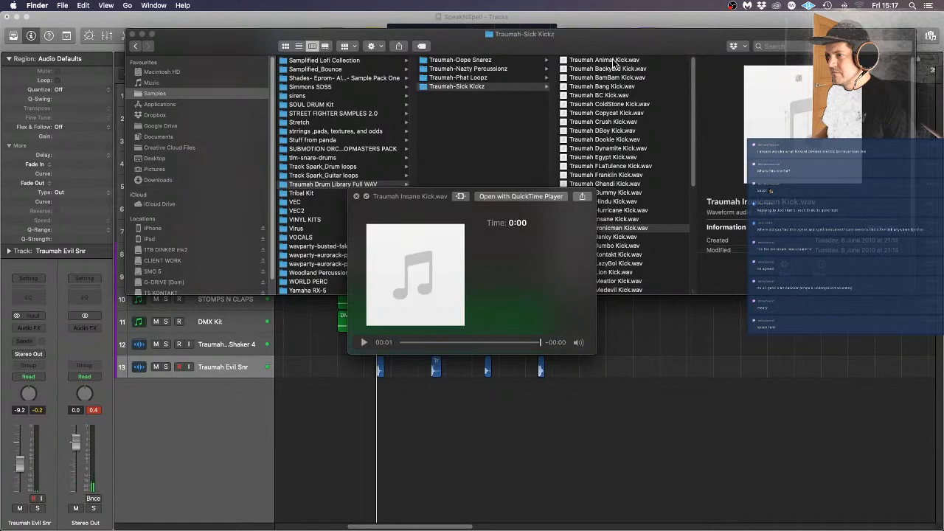
# Add Traumah Ironicman Kick.wav to the Logic Pro arrangement at bar 17 on a new track below Traumah Evil Snr
pyautogui.press('space')
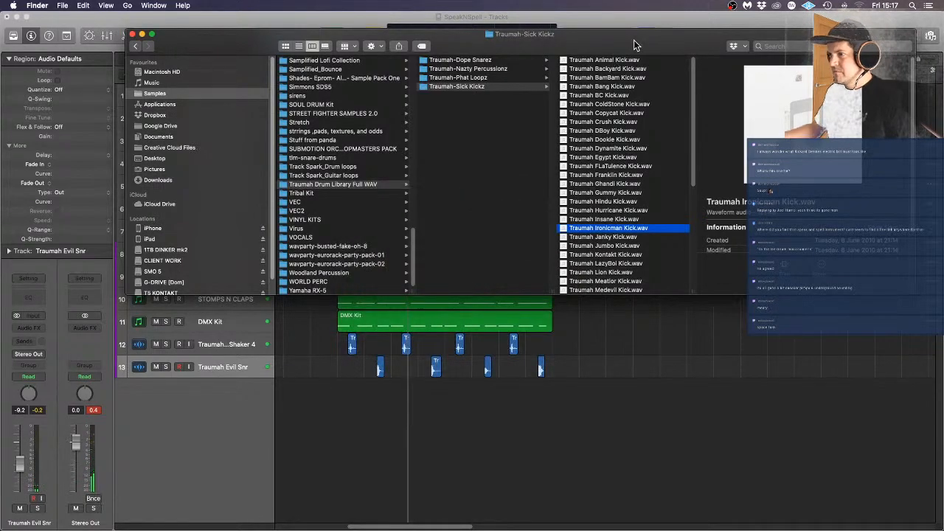
pyautogui.moveTo(619, 227); pyautogui.dragTo(344, 390)
pyautogui.click(379, 411)
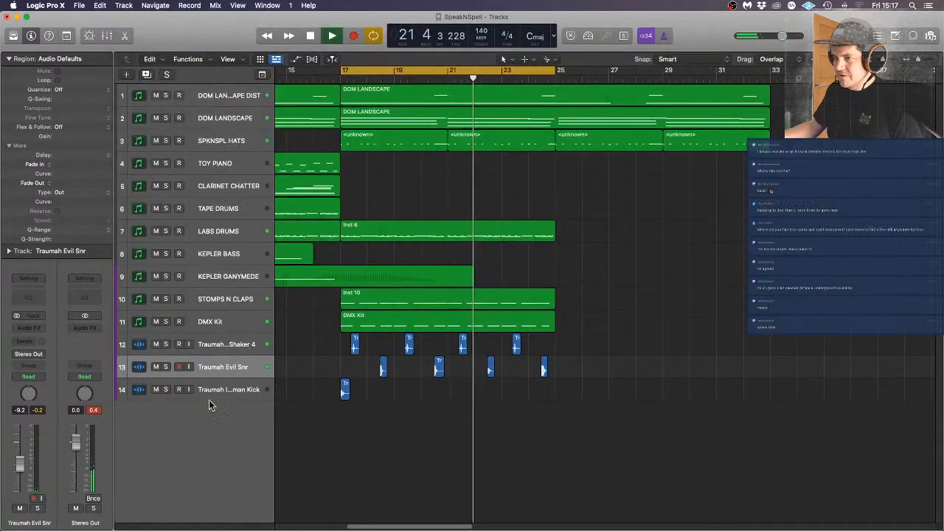
# Copy the Ironicman kick region onto beats 1 and 4 of bars 17, 19, 21 and 23
pyautogui.click(233, 323)
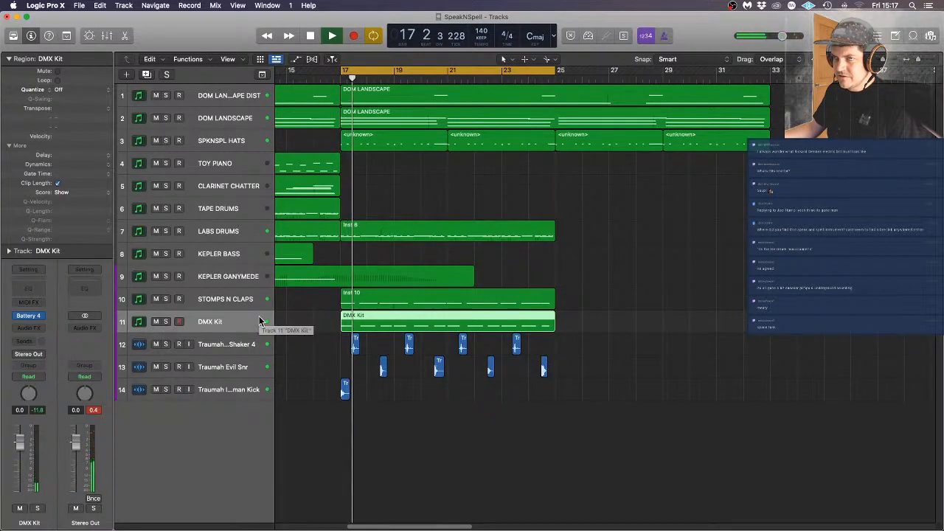
pyautogui.press('z')
pyautogui.moveTo(300, 390); pyautogui.dragTo(341, 389)
pyautogui.moveTo(445, 392)
pyautogui.mouseDown()
pyautogui.moveTo(281, 398)
pyautogui.moveTo(538, 381)
pyautogui.moveTo(458, 396)
pyautogui.mouseUp()
pyautogui.moveTo(580, 395); pyautogui.dragTo(652, 388)
pyautogui.hscroll(5, 642, 381)
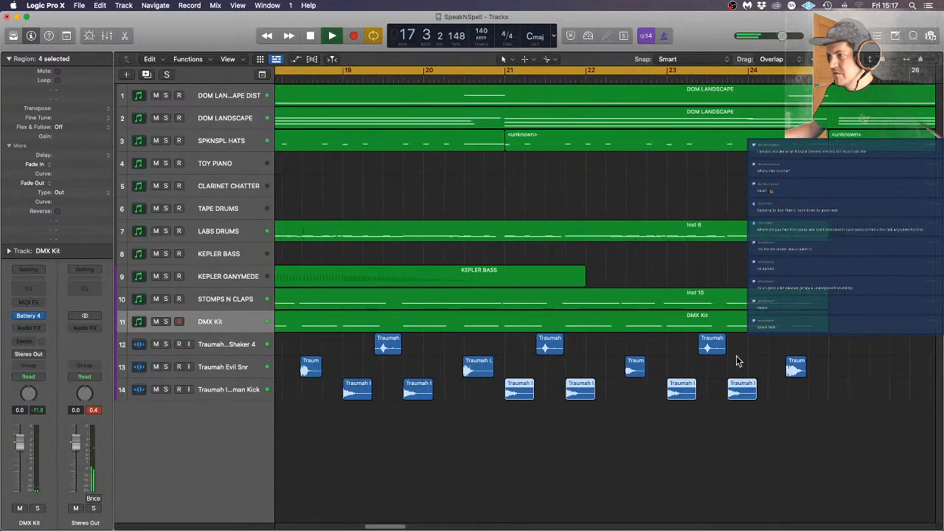
# Copy the last Ironicman kick region to beat 2 of bar 24 and lower the kick track's volume
pyautogui.click(761, 395)
pyautogui.moveTo(738, 395); pyautogui.dragTo(781, 386)
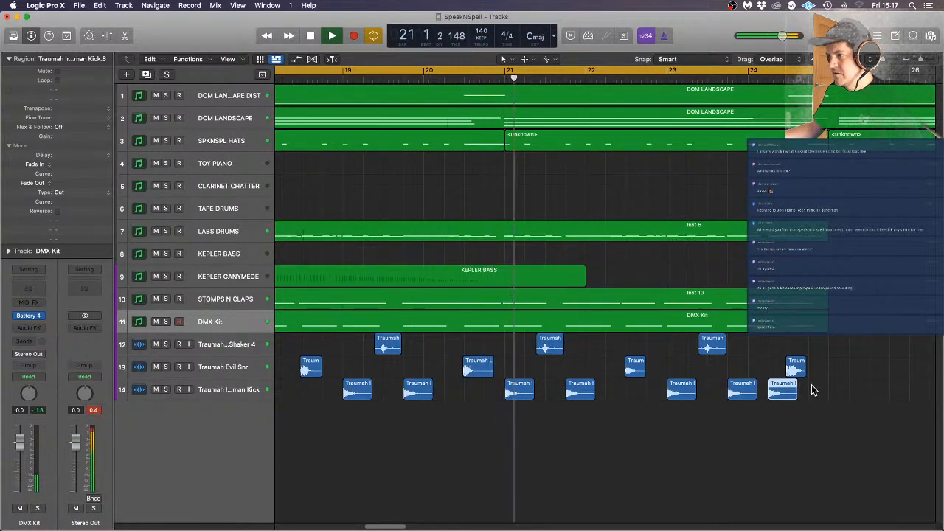
pyautogui.click(246, 390)
pyautogui.moveTo(16, 453); pyautogui.dragTo(23, 461)
# Delete all the lower-pitched notes from the DMX Kit region in the Piano Roll and resume playback in the arrangement
pyautogui.click(210, 323)
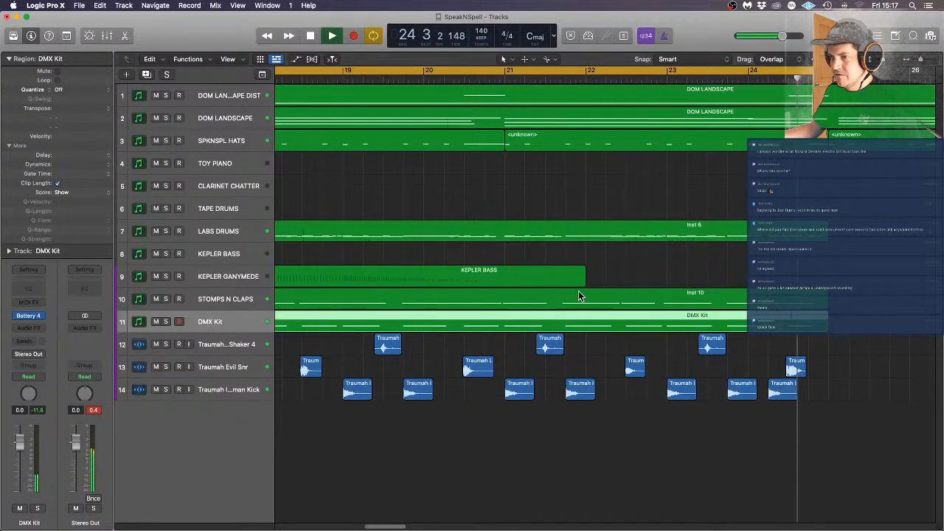
pyautogui.doubleClick(563, 319)
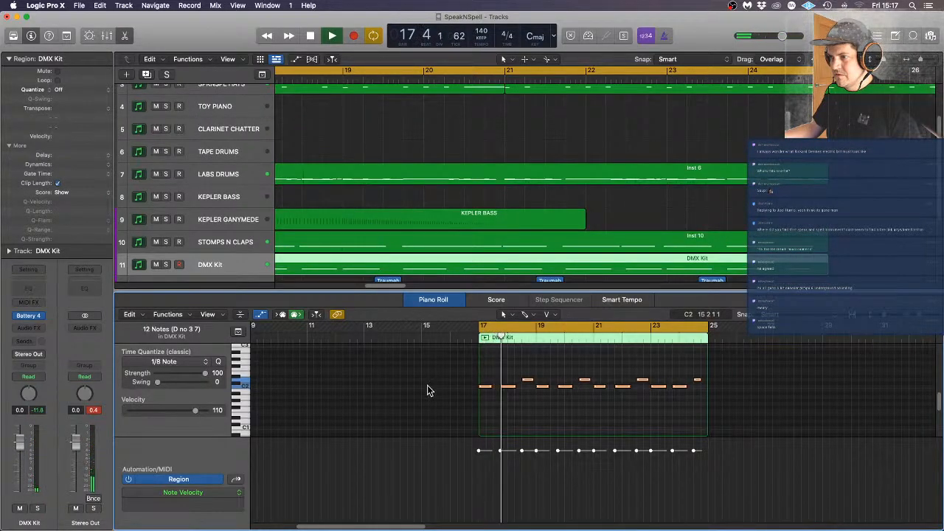
pyautogui.click(244, 385)
pyautogui.press('Delete')
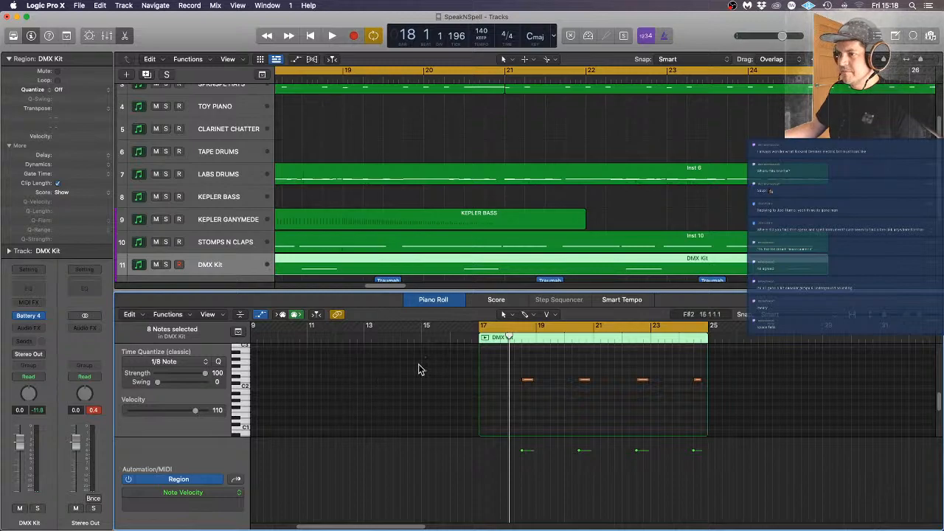
pyautogui.press('e')
pyautogui.press('space')
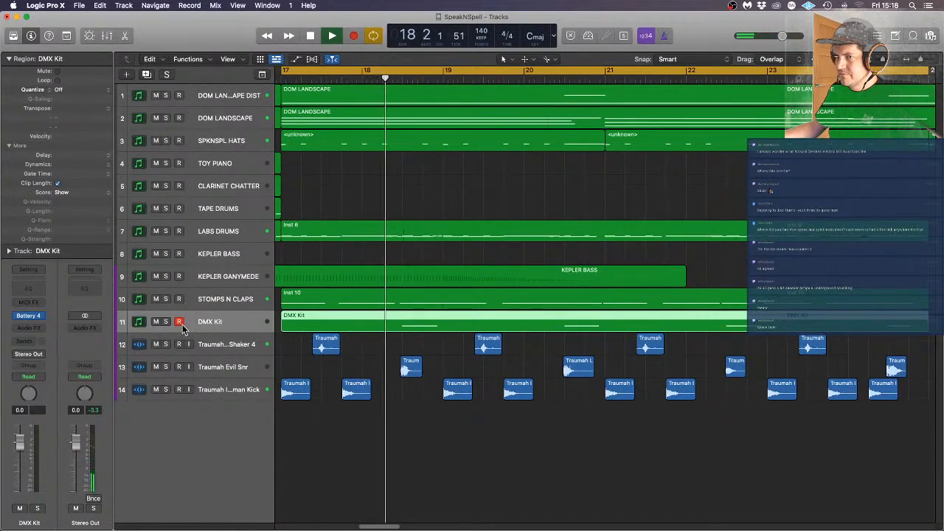
# Insert a Pro-Q3 EQ on the Traumah Carnak Shaker 4 track with a 12 dB/oct low cut at about 744 Hz
pyautogui.click(229, 347)
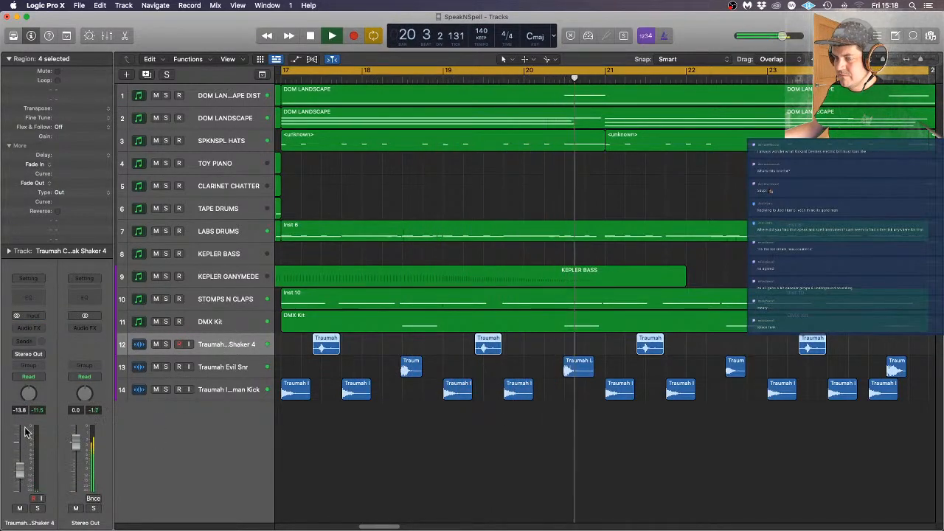
pyautogui.click(29, 328)
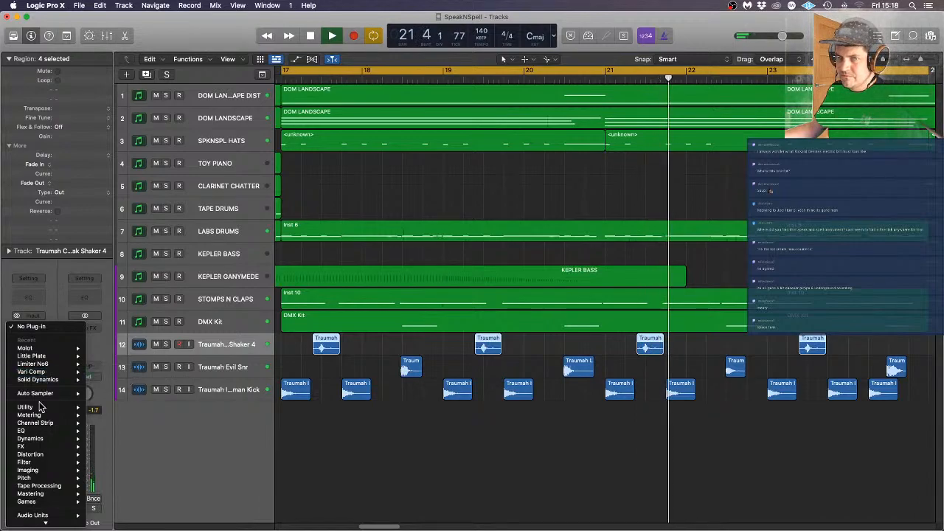
pyautogui.moveTo(52, 431)
pyautogui.moveTo(111, 431)
pyautogui.moveTo(222, 446)
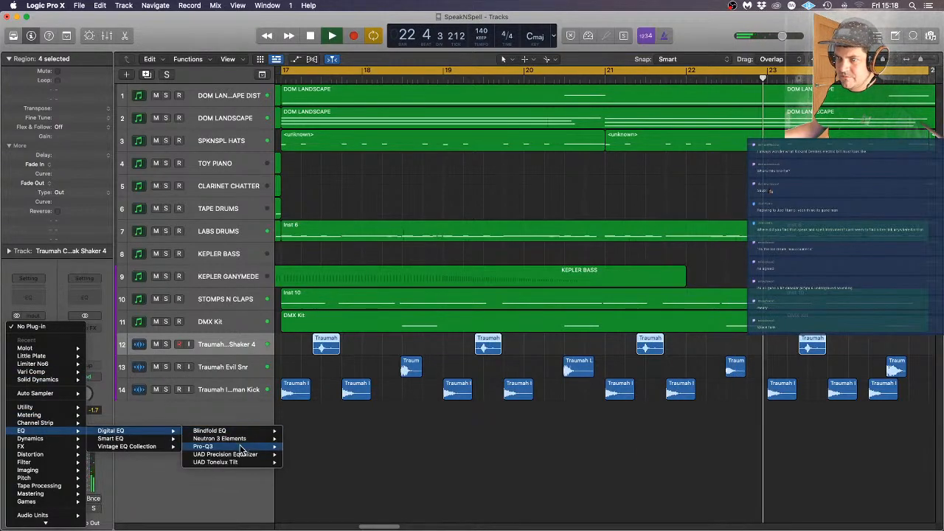
pyautogui.click(319, 448)
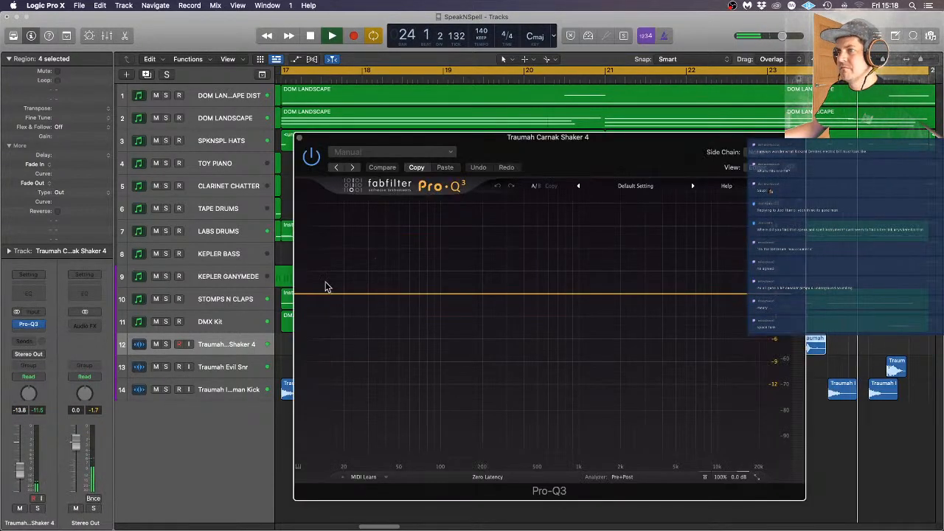
pyautogui.moveTo(325, 297); pyautogui.dragTo(561, 298)
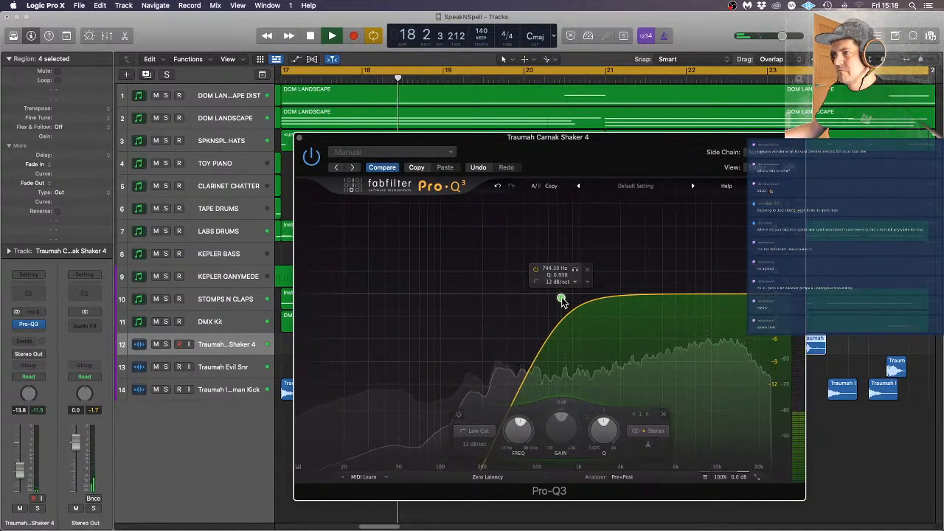
pyautogui.click(300, 138)
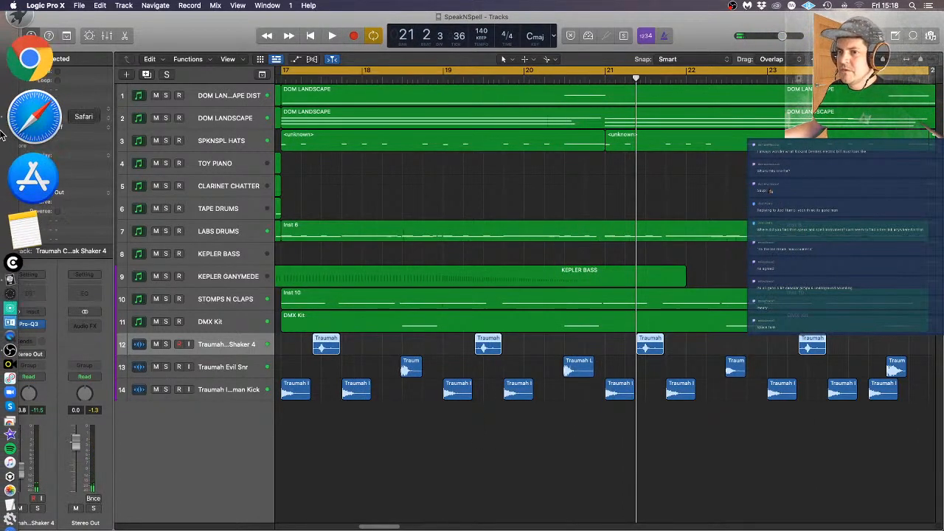
# Switch to Finder, open the Traumah-Nazty Percussionz folder and audition the shaker and percussion samples from Tut Shaker up to Nefertiti Perc
pyautogui.click(6, 31)
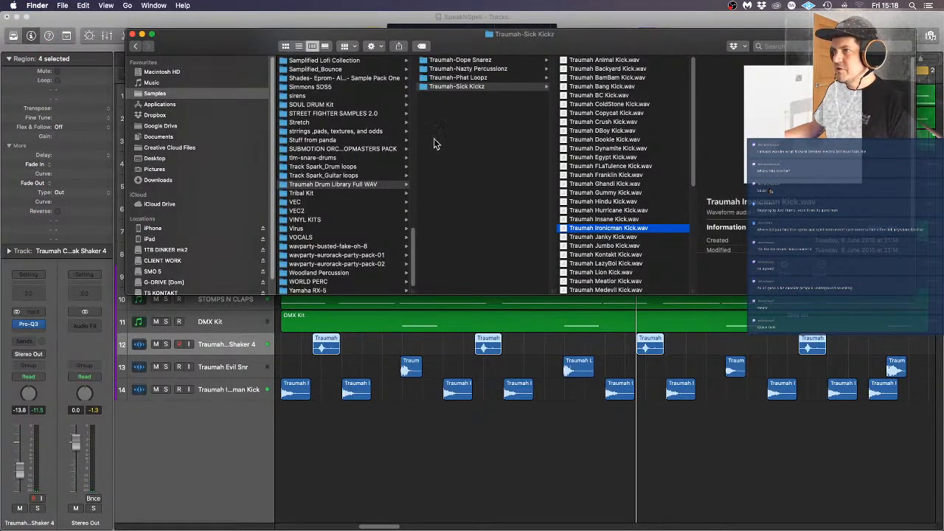
pyautogui.click(479, 69)
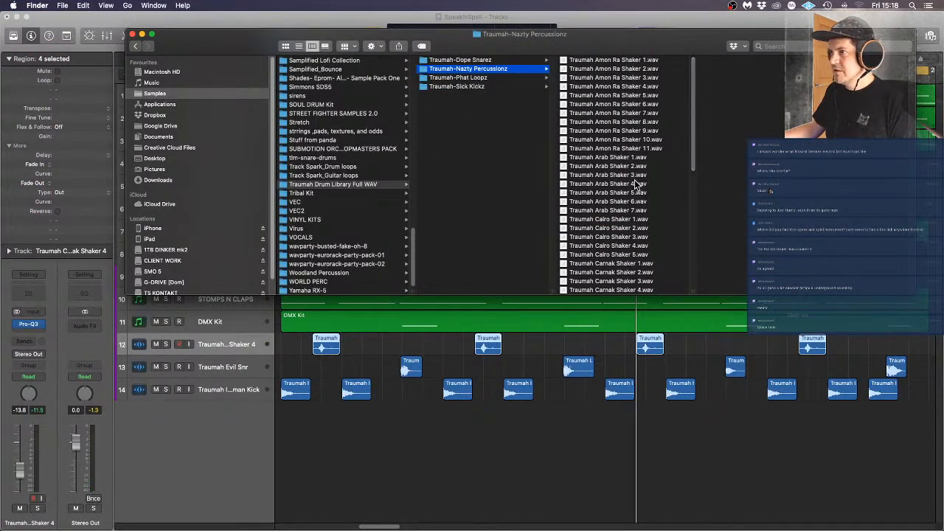
pyautogui.scroll(-10, 636, 184)
pyautogui.click(635, 282)
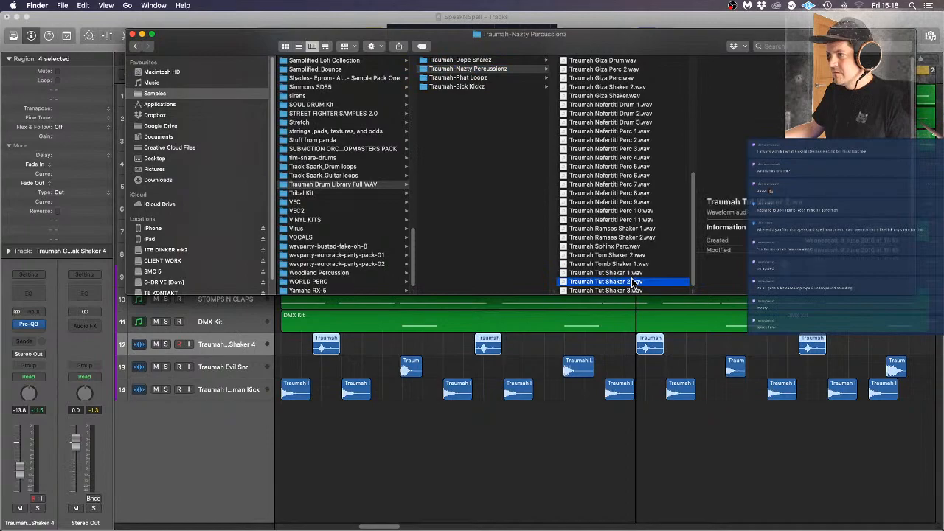
pyautogui.press('space')
pyautogui.press('Up')
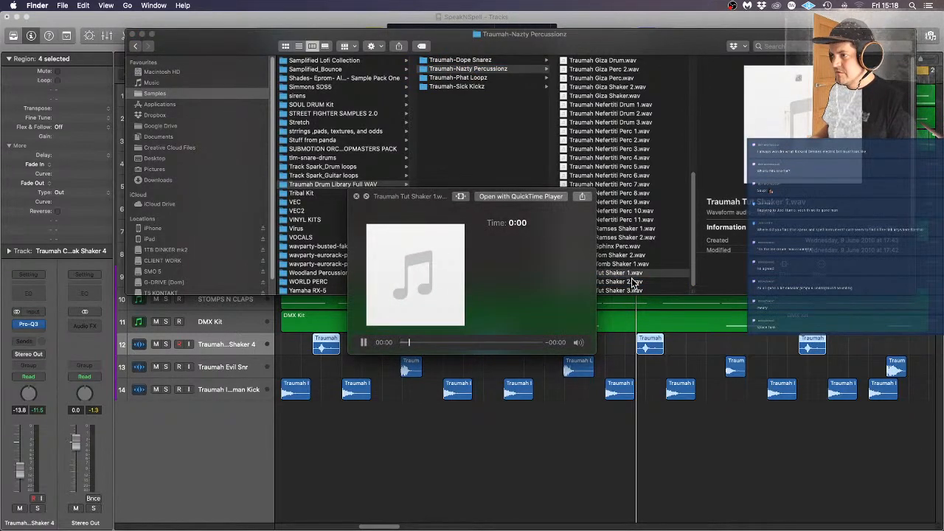
pyautogui.press('Up')
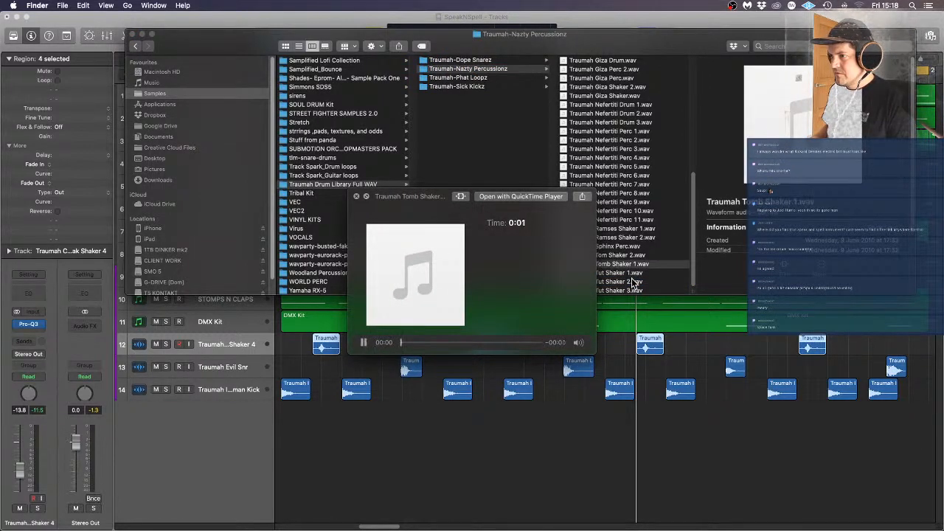
pyautogui.press('Up')
pyautogui.press('Up')
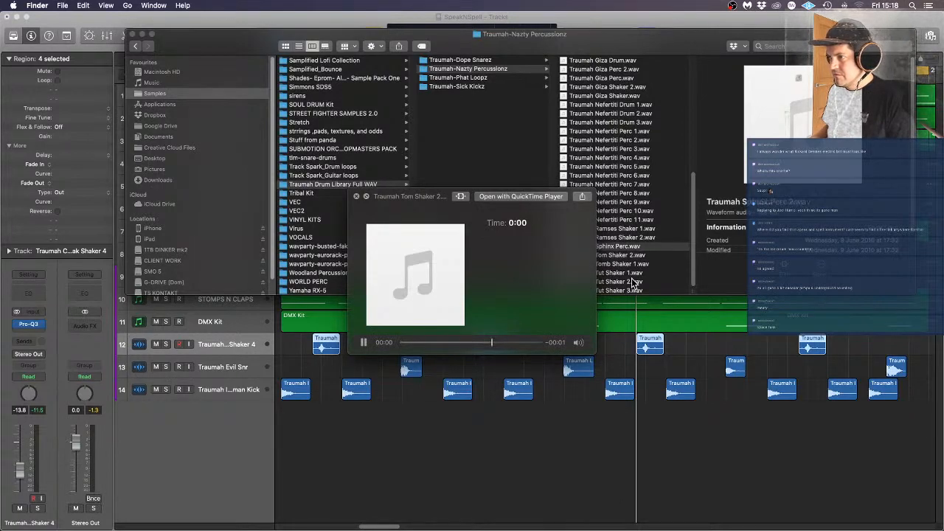
pyautogui.press('Up')
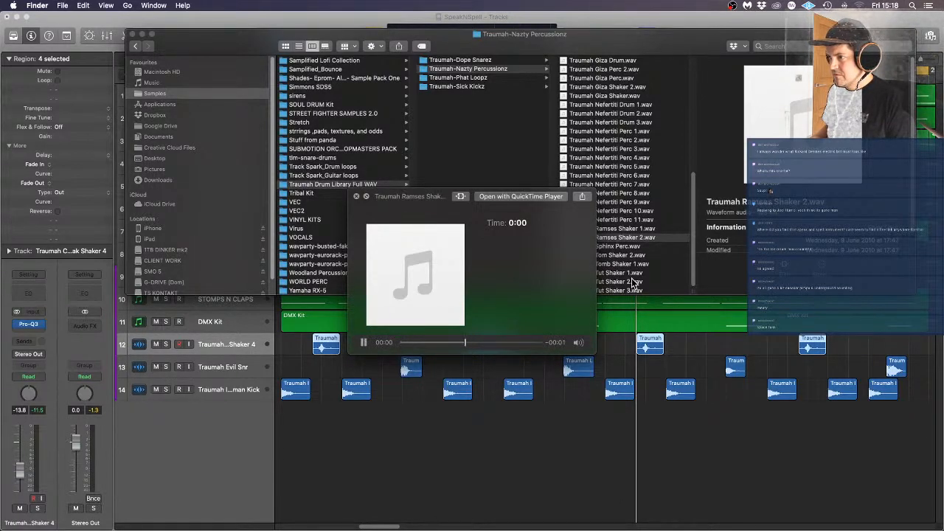
pyautogui.press('Up')
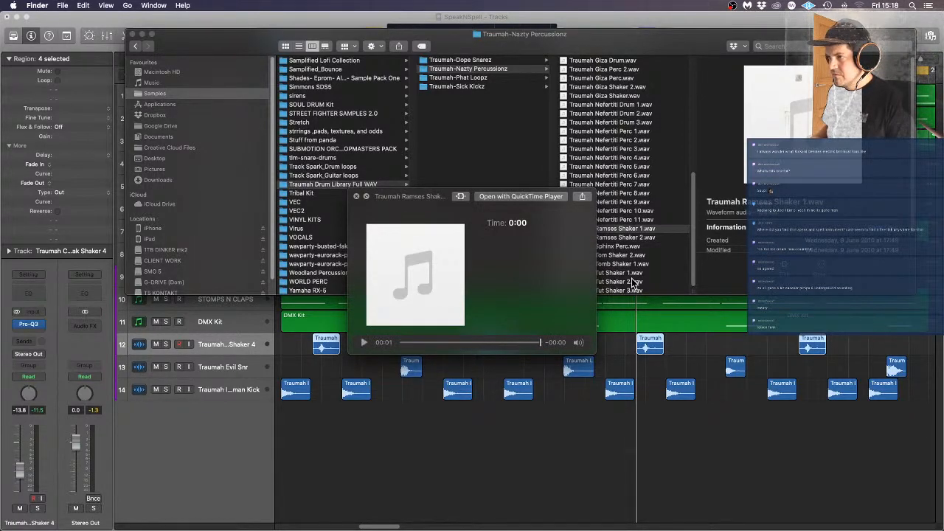
pyautogui.press('Up')
pyautogui.press('Up')
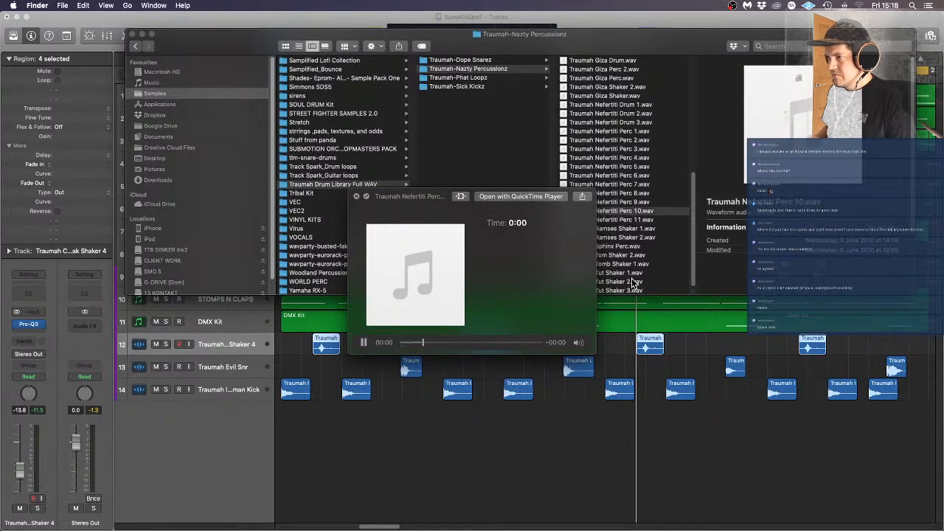
pyautogui.press('space')
# Audition the Traumah Tut Shaker samples again and add Tut Shaker 1 to the arrangement on a new track below the kick at bar 18
pyautogui.click(632, 282)
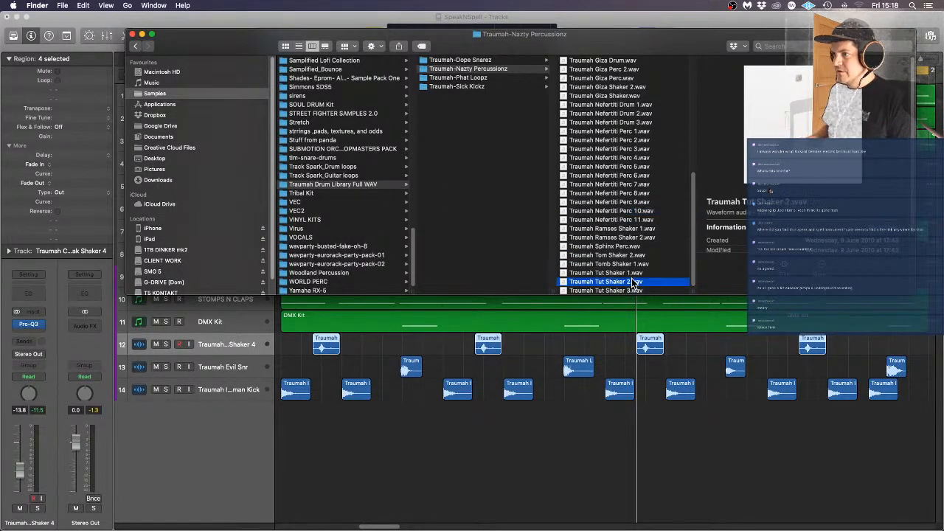
pyautogui.press('space')
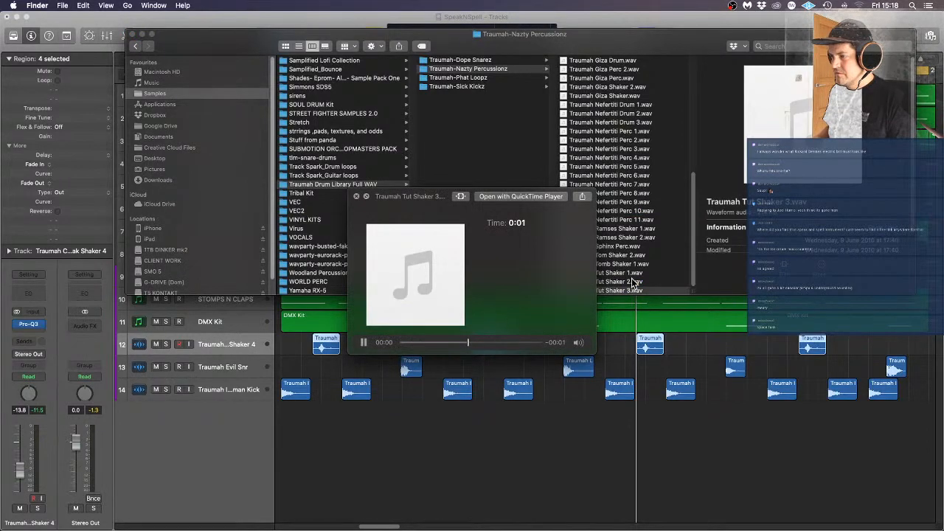
pyautogui.press('Up')
pyautogui.press('Up')
pyautogui.press('space')
pyautogui.moveTo(624, 275); pyautogui.dragTo(371, 432)
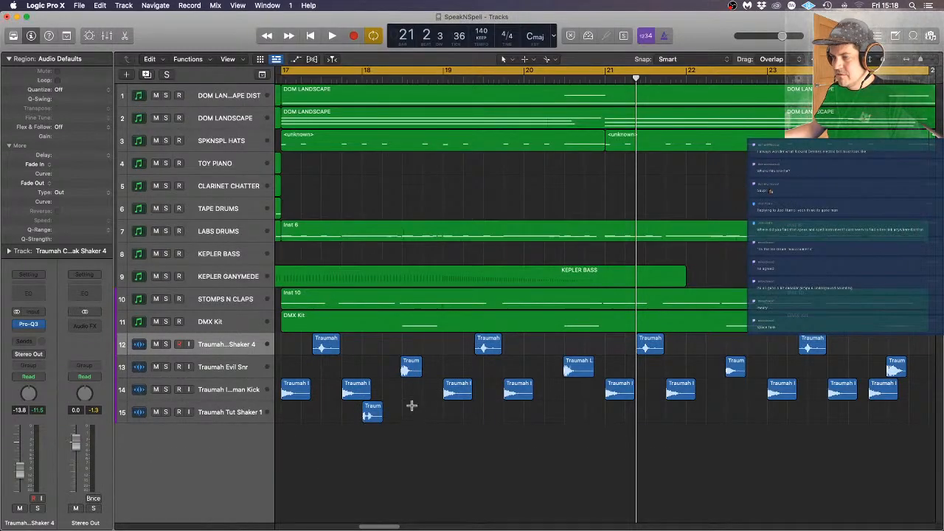
# During playback, move the Tut Shaker 1 region to just before bar 21 and copy it to beat 4 of bar 24
pyautogui.press('super+Left')
pyautogui.press('super+Left')
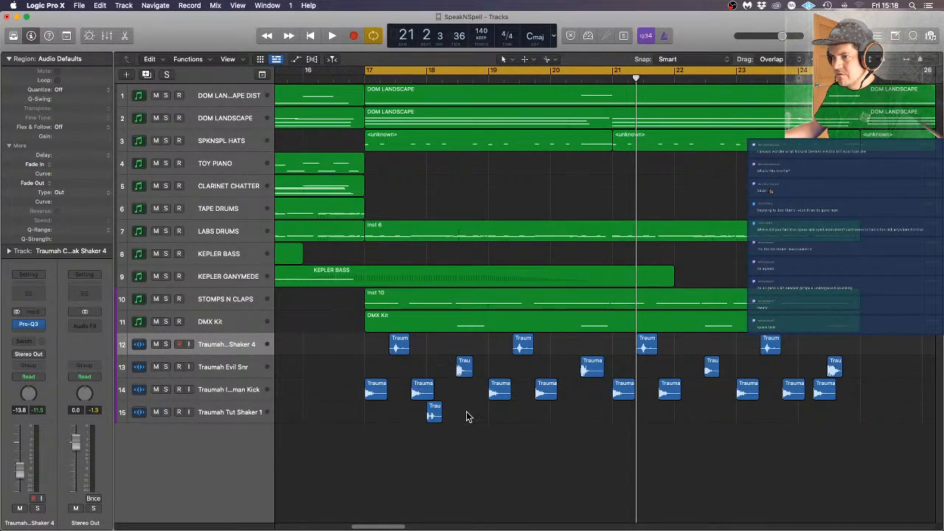
pyautogui.press('space')
pyautogui.moveTo(434, 415); pyautogui.dragTo(608, 418)
pyautogui.scroll(3, 656, 404)
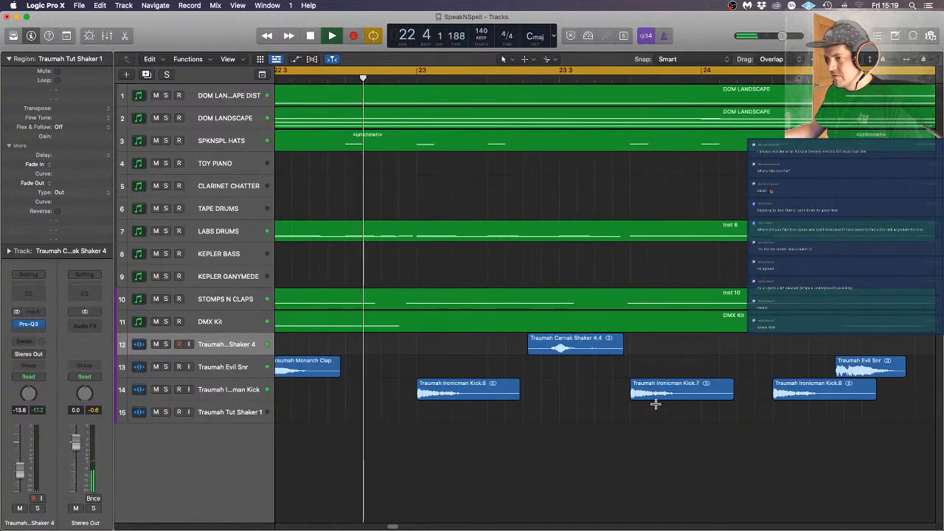
pyautogui.scroll(-5, 656, 405)
pyautogui.click(611, 423)
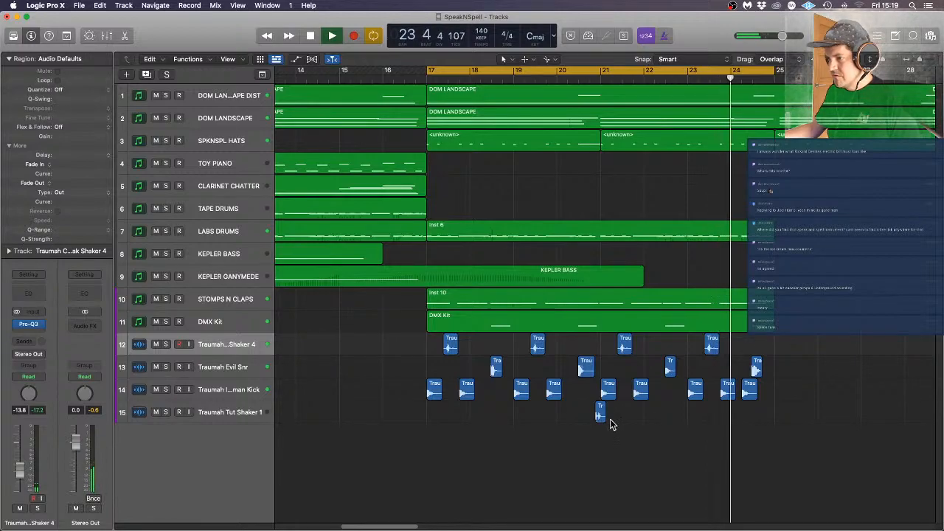
pyautogui.moveTo(600, 414); pyautogui.dragTo(772, 408)
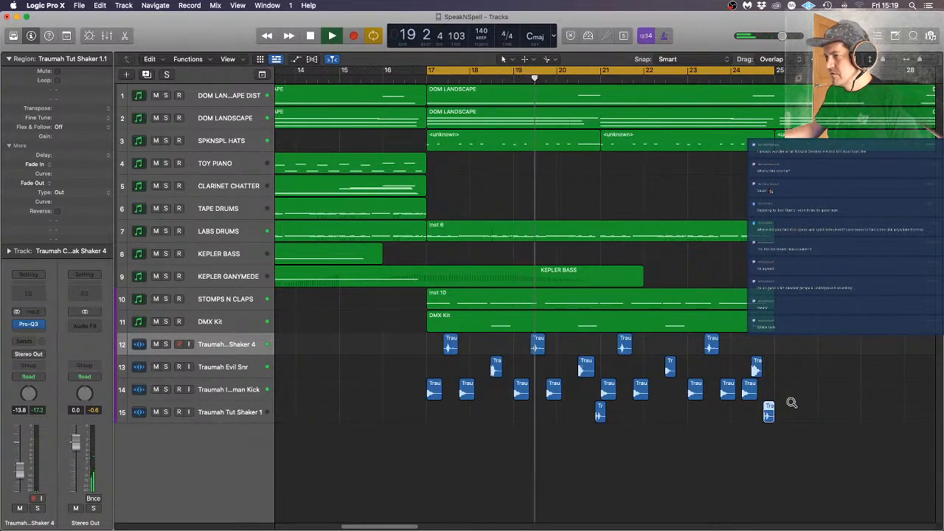
# Nudge the Tut Shaker copy in bar 24 slightly earlier, split it at about its midpoint and delete the tail
pyautogui.scroll(5, 792, 404)
pyautogui.hscroll(5, 792, 405)
pyautogui.hscroll(3, 759, 405)
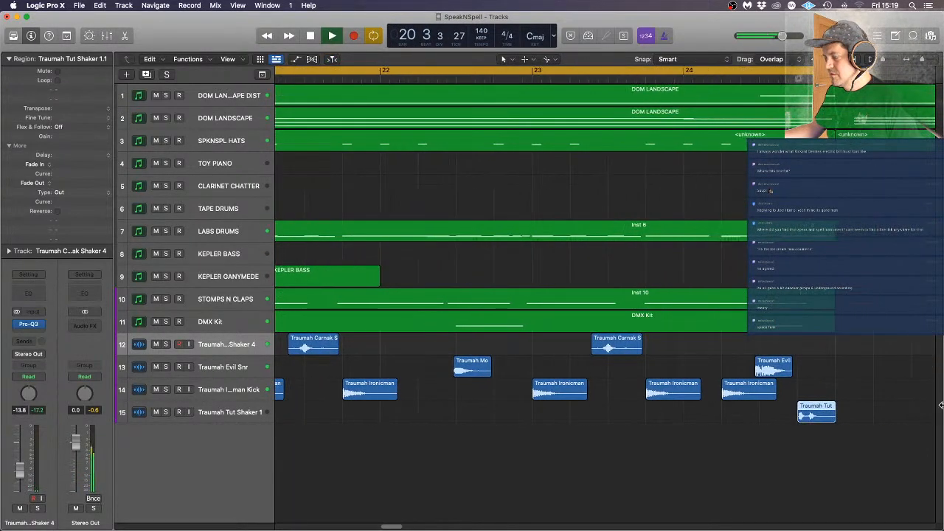
pyautogui.scroll(4, 818, 417)
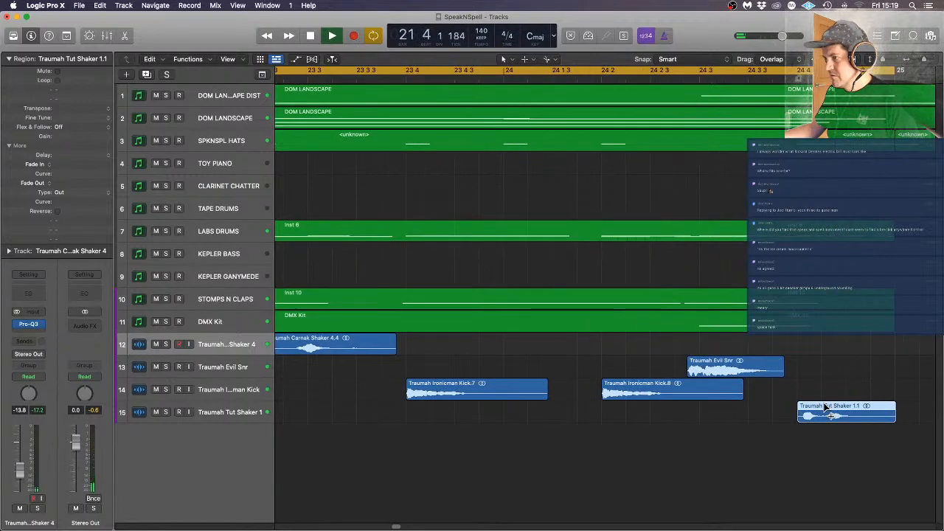
pyautogui.moveTo(832, 417); pyautogui.dragTo(828, 417)
pyautogui.rightClick(847, 416)
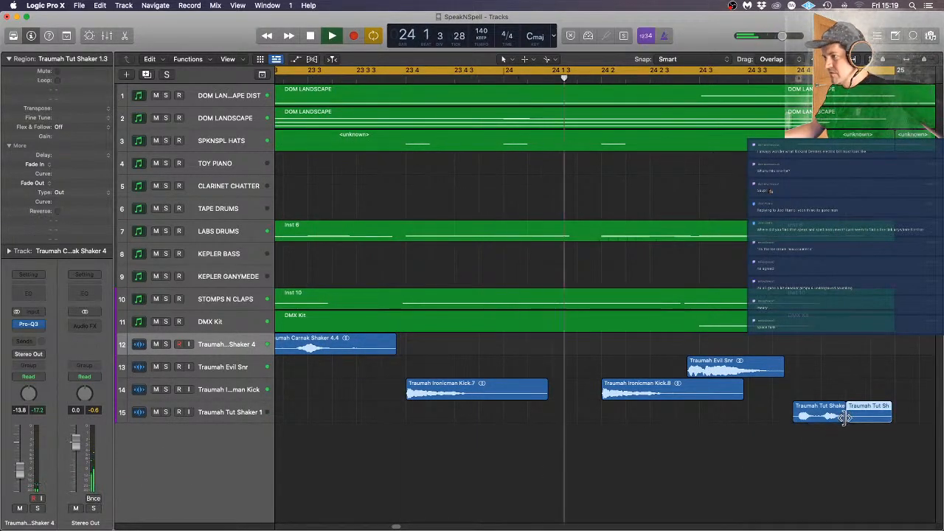
pyautogui.press('Delete')
# Tighten the start of the shortened Tut Shaker region and duplicate it right behind itself to fill the last half beat before bar 25
pyautogui.press('super+Right')
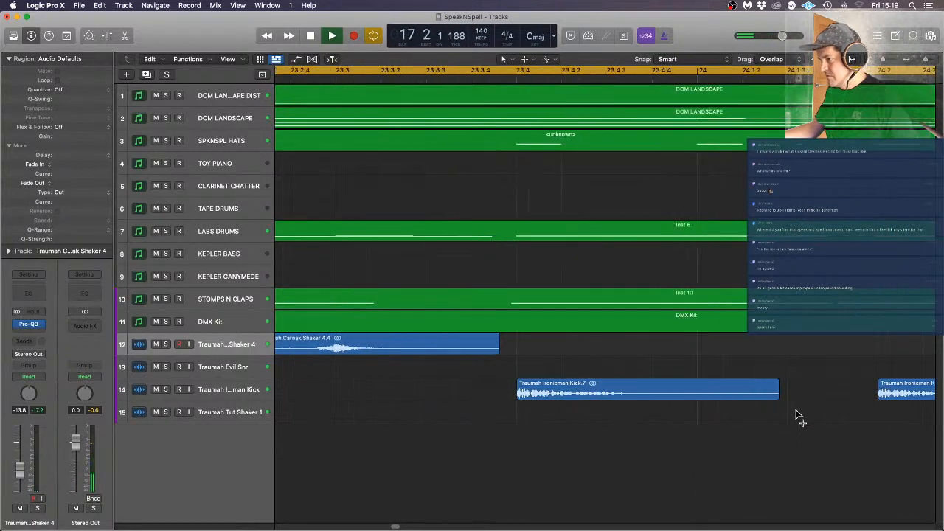
pyautogui.press('super+Left')
pyautogui.press('super+Left')
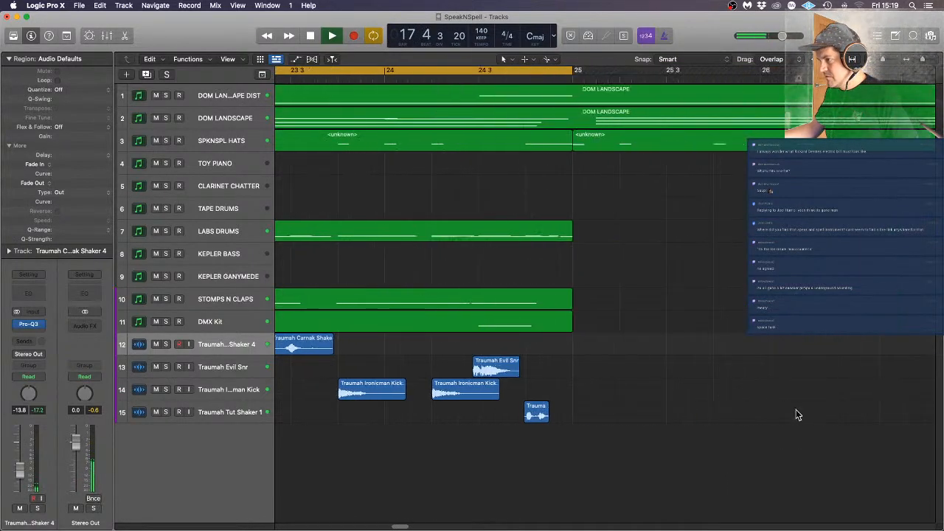
pyautogui.click(524, 410)
pyautogui.moveTo(524, 416); pyautogui.dragTo(563, 412)
pyautogui.click(598, 411)
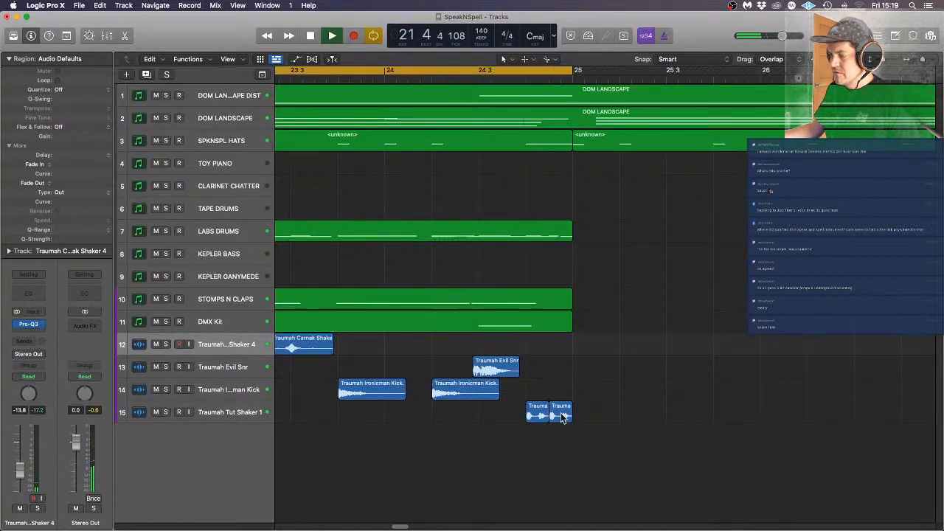
# Lower the Traumah Tut Shaker 1 track to -13.0 dB and insert a Pro-Q3 with a 12 dB/oct low cut at about 384 Hz
pyautogui.click(233, 413)
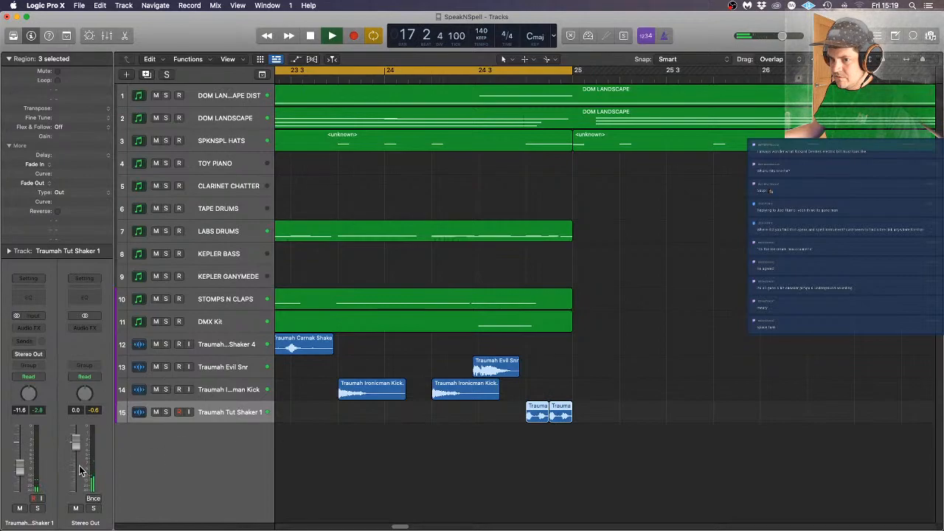
pyautogui.click(33, 331)
pyautogui.moveTo(88, 348)
pyautogui.click(120, 349)
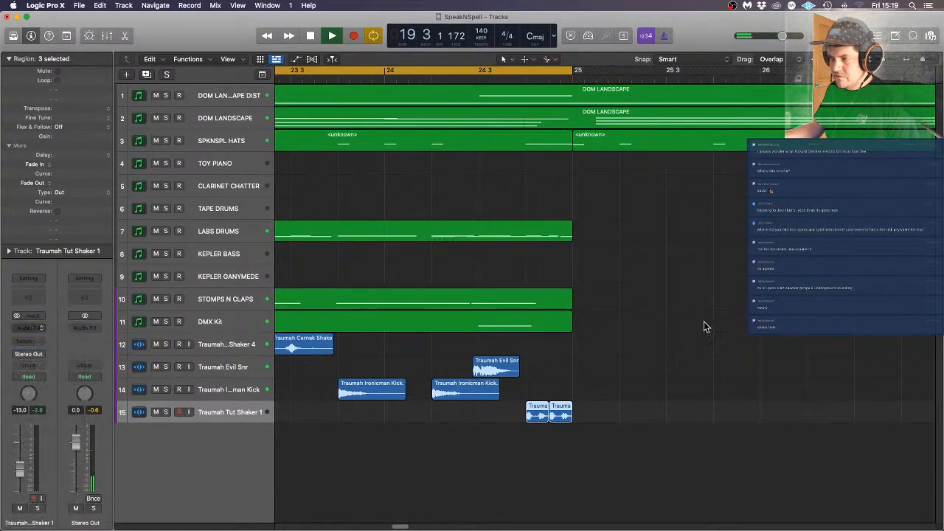
pyautogui.moveTo(316, 292); pyautogui.dragTo(521, 298)
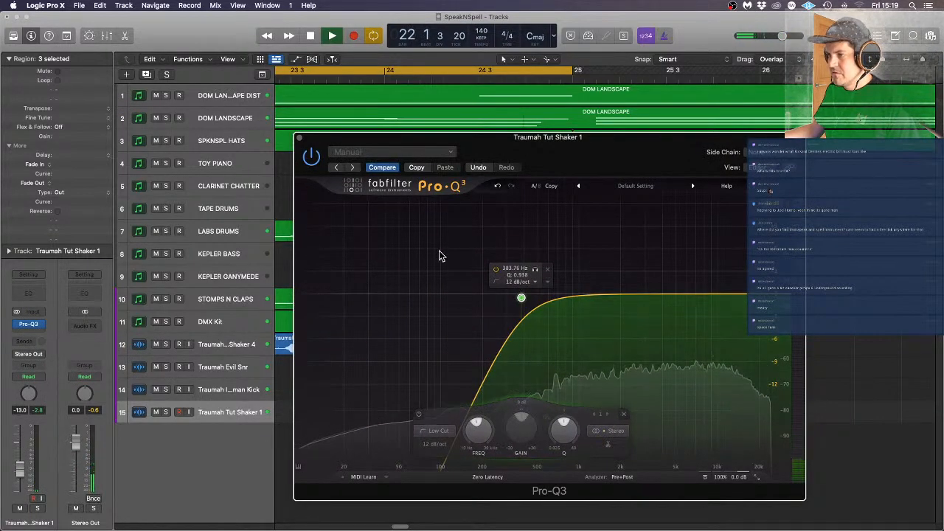
pyautogui.click(299, 138)
# Listen to the looped drum section while viewing the whole arrangement from bar 1, and stop playback
pyautogui.click(672, 343)
pyautogui.press('super+Up')
pyautogui.press('super+Left')
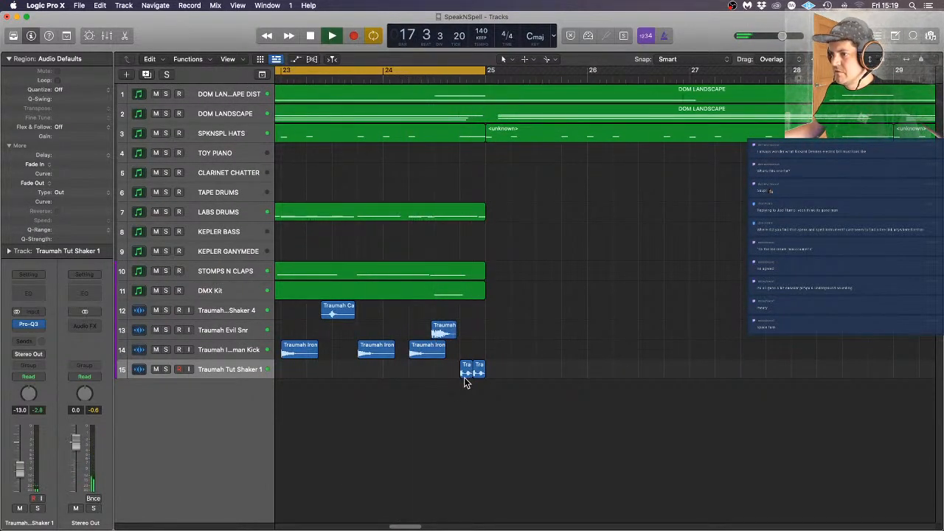
pyautogui.press('super+Left')
pyautogui.click(380, 373)
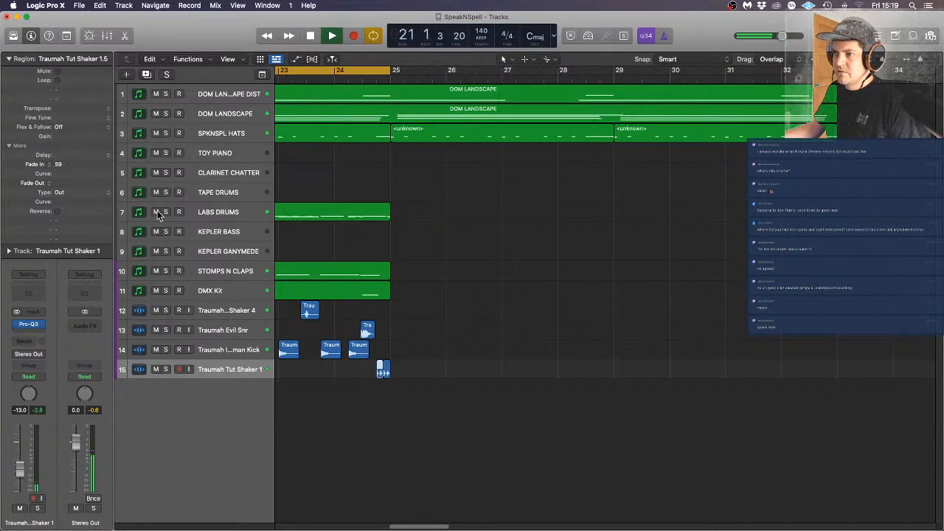
pyautogui.click(566, 283)
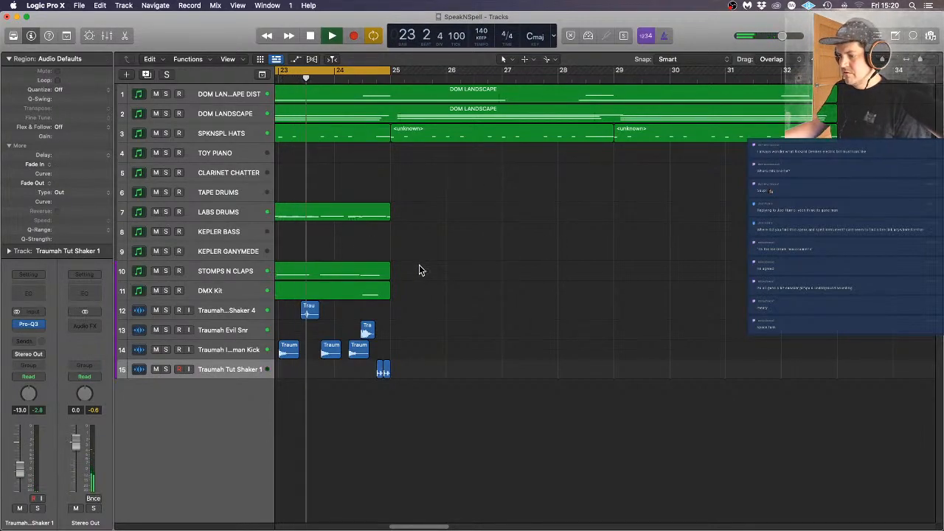
pyautogui.press('super+Left')
pyautogui.press('super+Left')
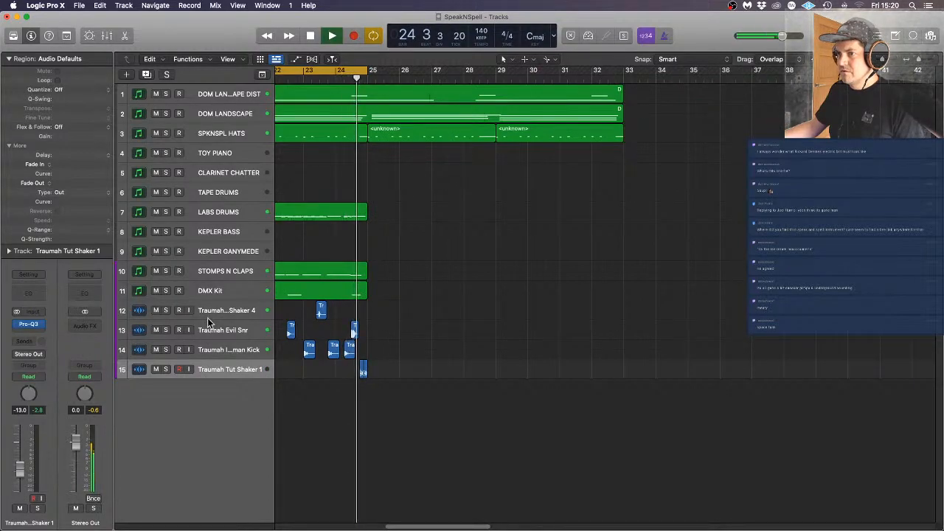
pyautogui.press('super+Left')
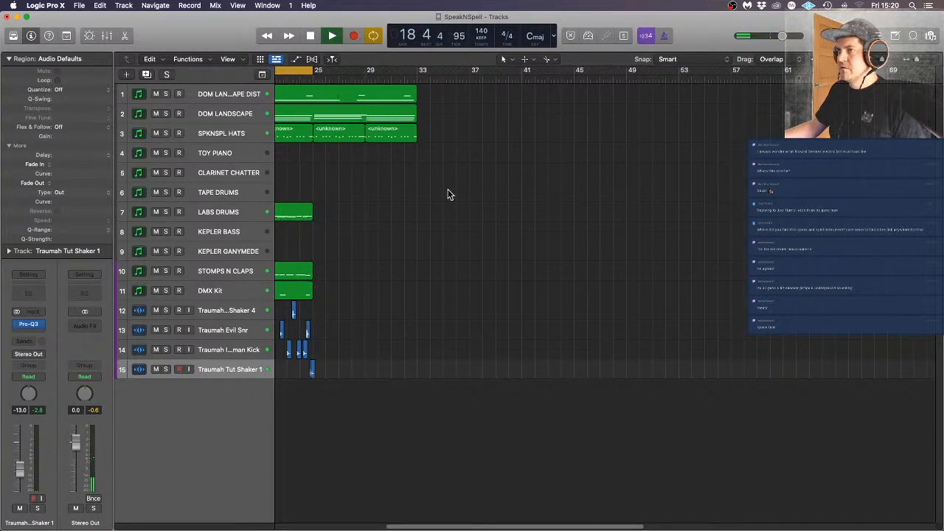
pyautogui.hscroll(-10, 448, 189)
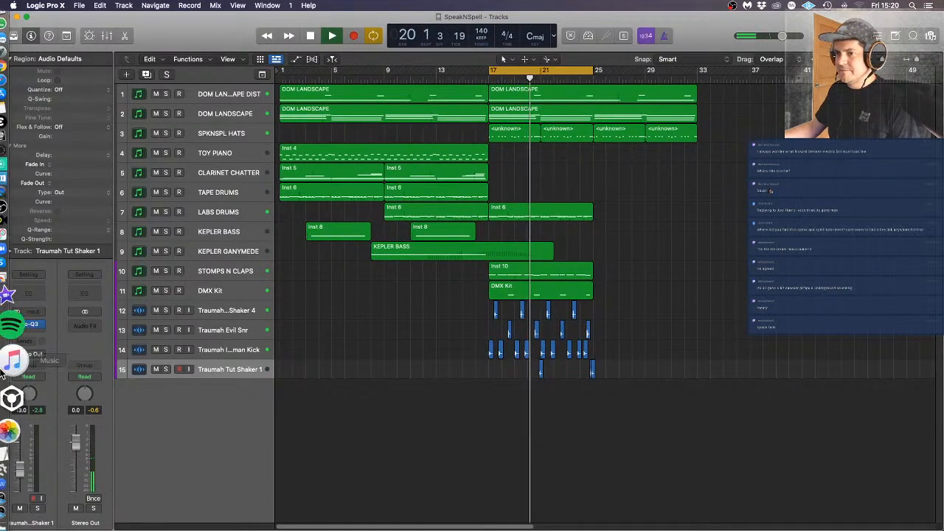
pyautogui.press('space')
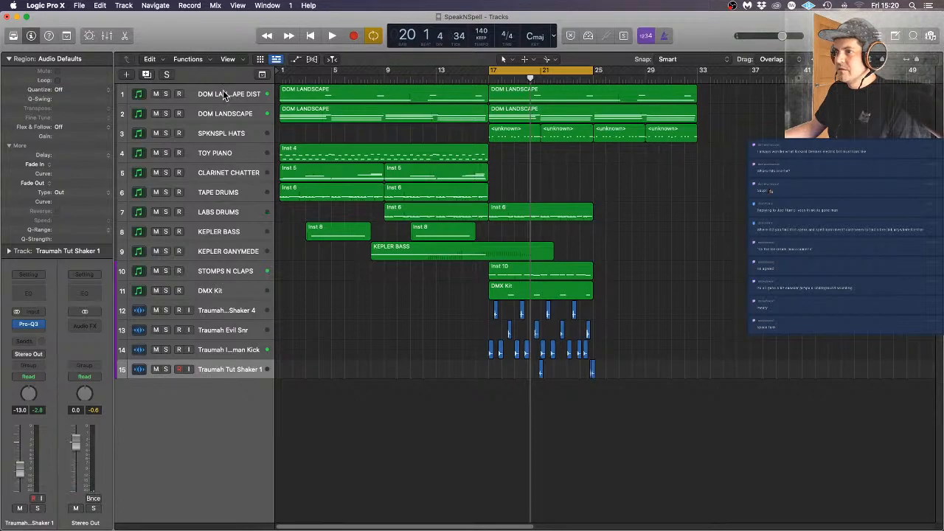
# Solo the DOM LANDSCAPE DIST track and listen to its region starting at bar 17
pyautogui.click(566, 98)
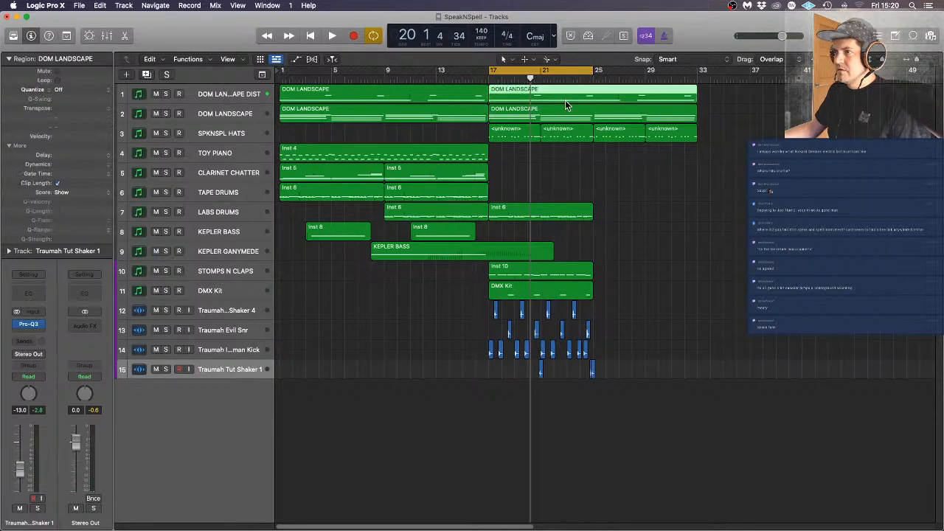
pyautogui.click(166, 95)
pyautogui.press('space')
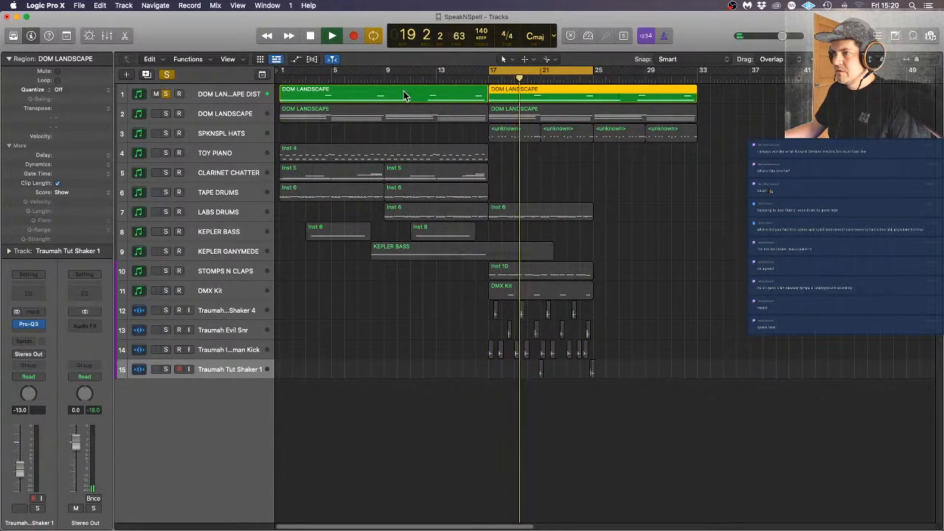
pyautogui.press('space')
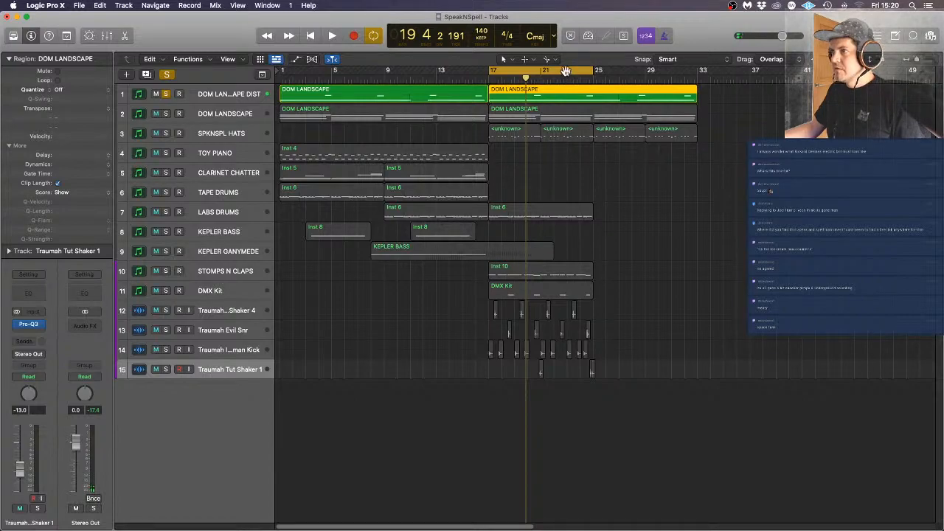
# Unsolo the track and copy the drum regions of bars 17–25, from LABS DRUMS and STOMPS N CLAPS down to Traumah Tut Shaker 1, to bar 25
pyautogui.click(168, 76)
pyautogui.moveTo(621, 192); pyautogui.dragTo(489, 391)
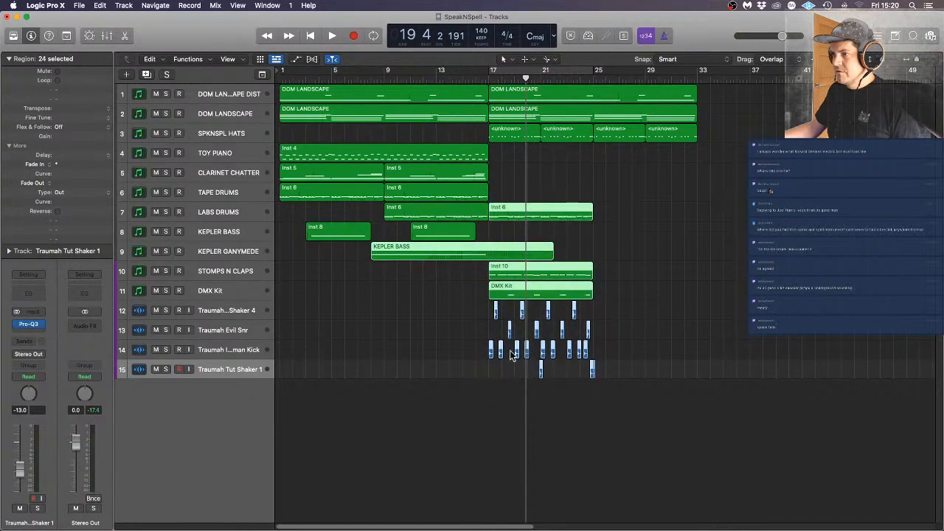
pyautogui.keyDown('shift'); pyautogui.click(522, 257); pyautogui.keyUp('shift')
pyautogui.moveTo(501, 211); pyautogui.dragTo(609, 222)
pyautogui.click(715, 249)
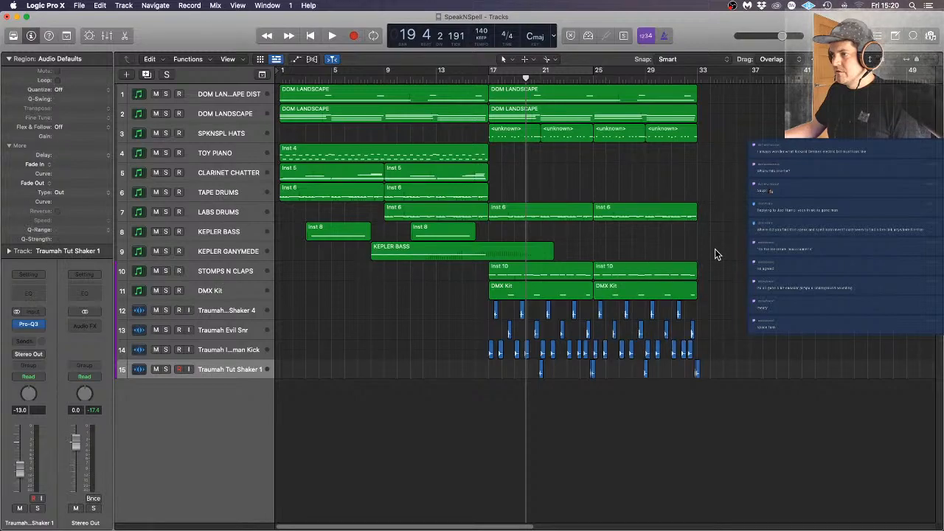
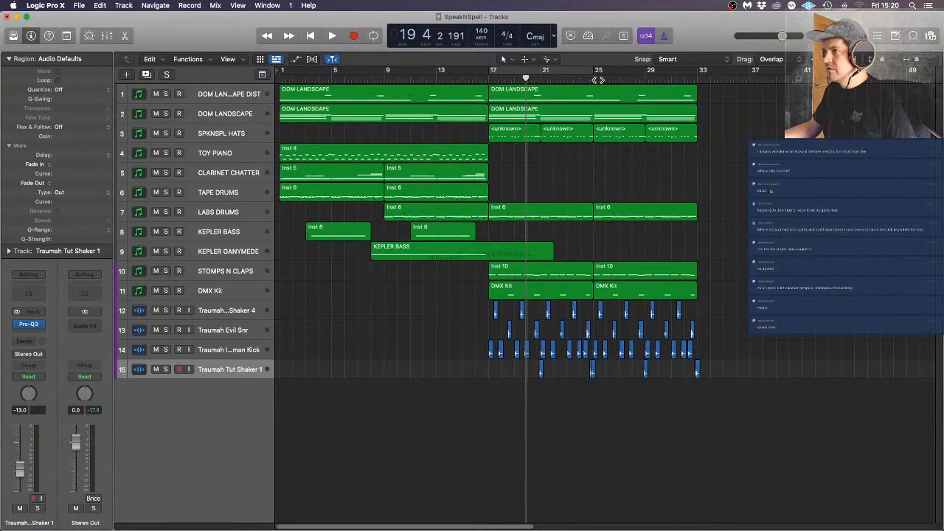
# During playback, insert a stereo ValhallaSupermassive after the Pro-Q3 on the Traumah Carnak Shaker 4 track, and stop playback
pyautogui.press('space')
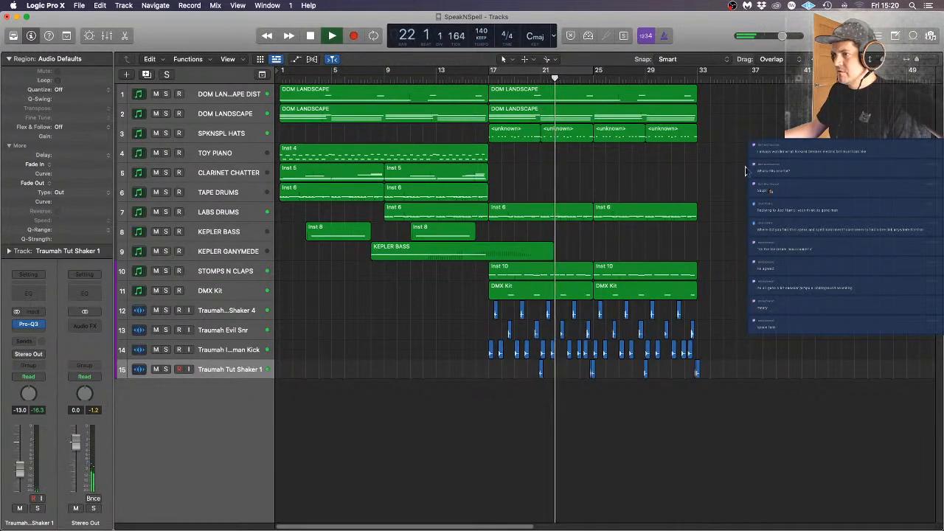
pyautogui.click(244, 311)
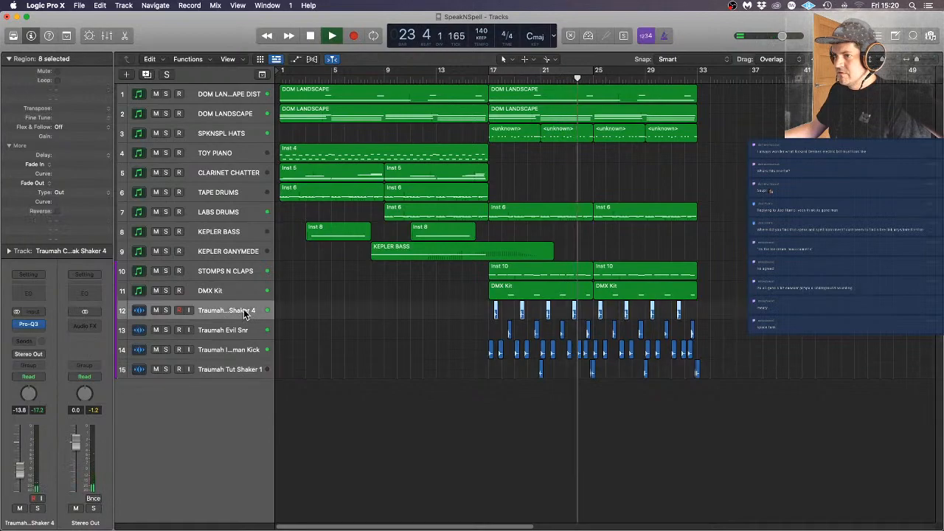
pyautogui.click(28, 333)
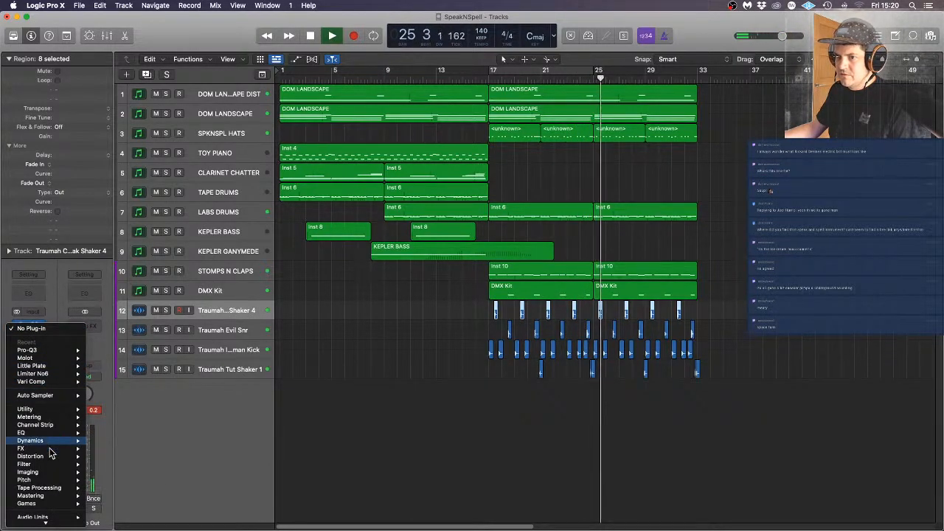
pyautogui.moveTo(66, 448)
pyautogui.moveTo(133, 449)
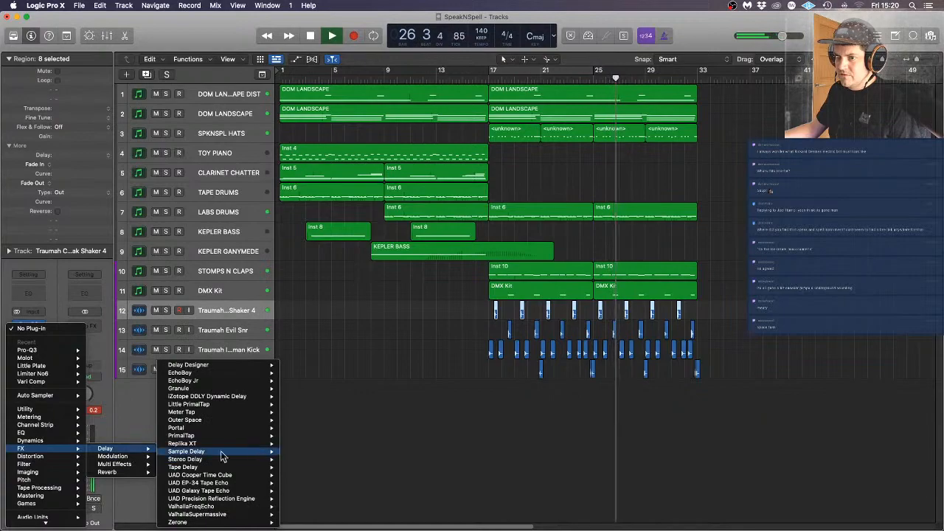
pyautogui.moveTo(240, 516)
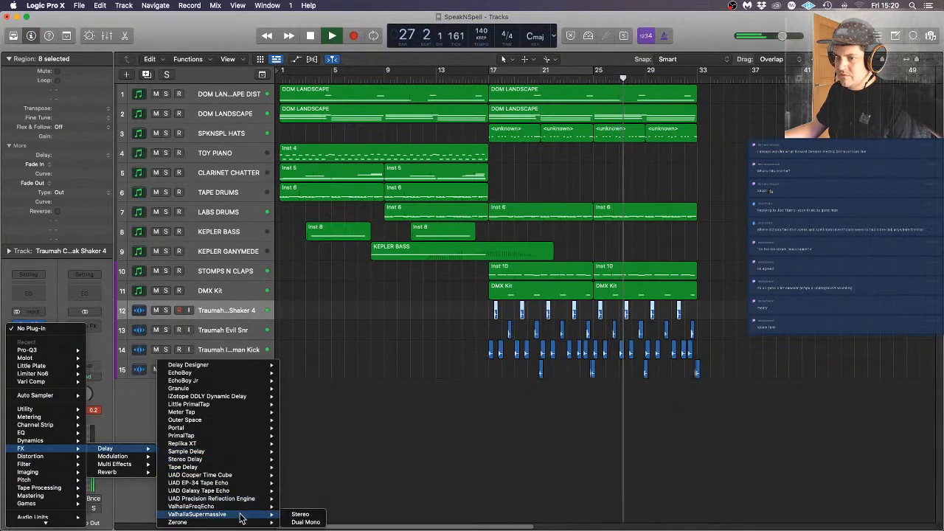
pyautogui.click(299, 515)
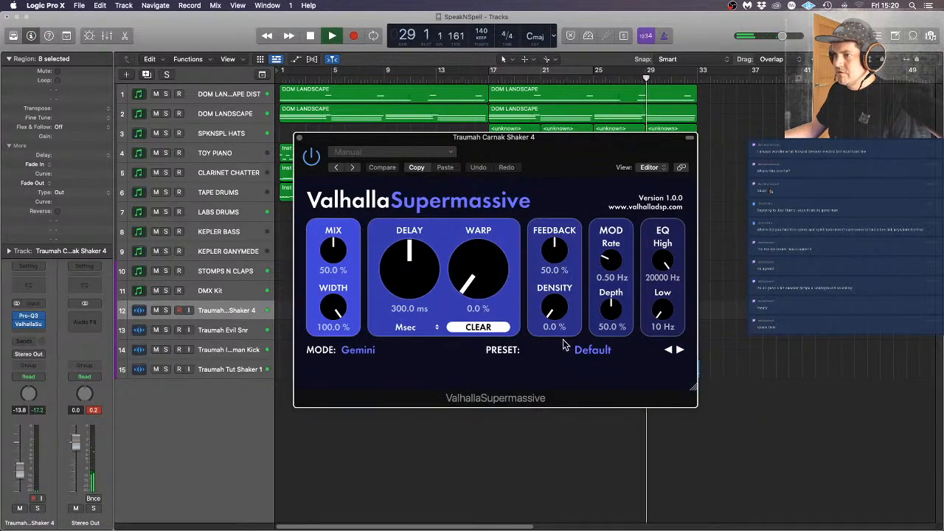
pyautogui.click(300, 139)
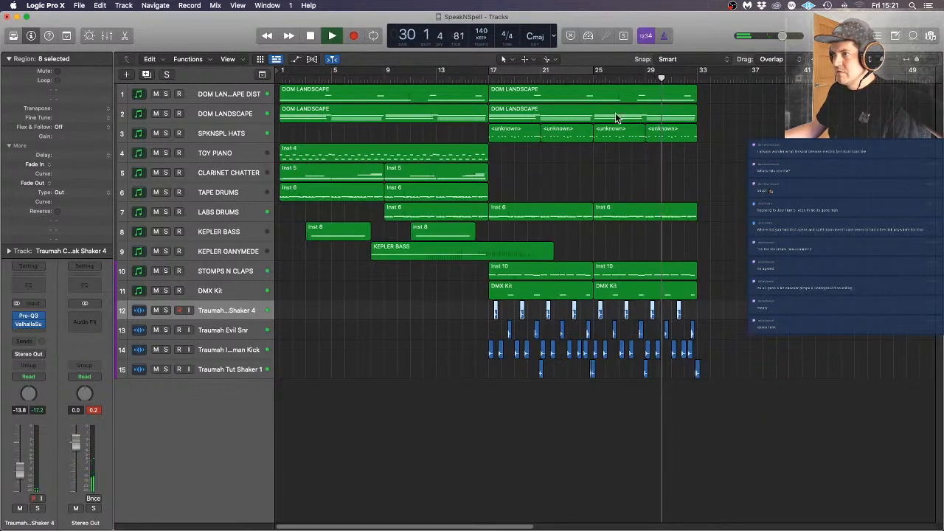
pyautogui.press('space')
# Delete the second long sustained note from the DOM LANDSCAPE DIST region that starts at bar 17
pyautogui.click(649, 98)
pyautogui.doubleClick(659, 96)
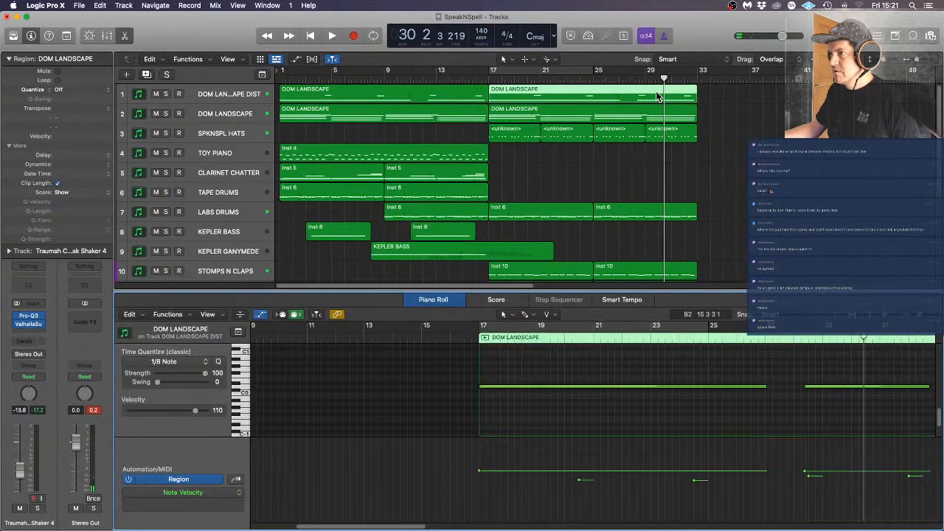
pyautogui.click(838, 386)
pyautogui.press('Delete')
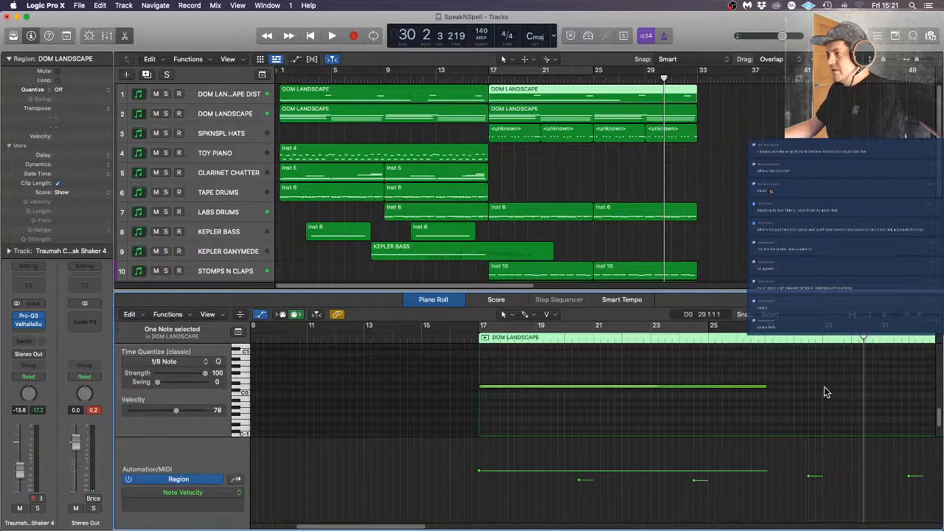
pyautogui.hscroll(5, 847, 349)
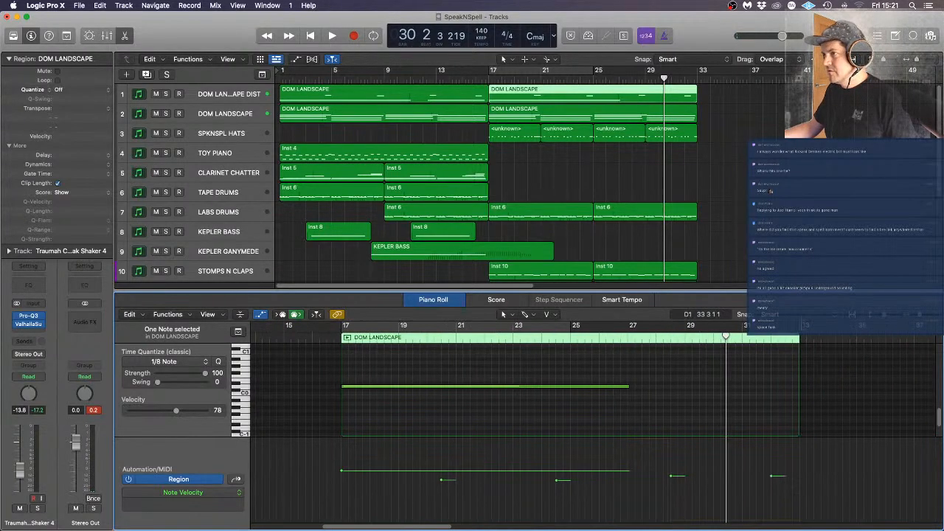
pyautogui.scroll(-1, 721, 221)
pyautogui.moveTo(724, 290); pyautogui.dragTo(732, 400)
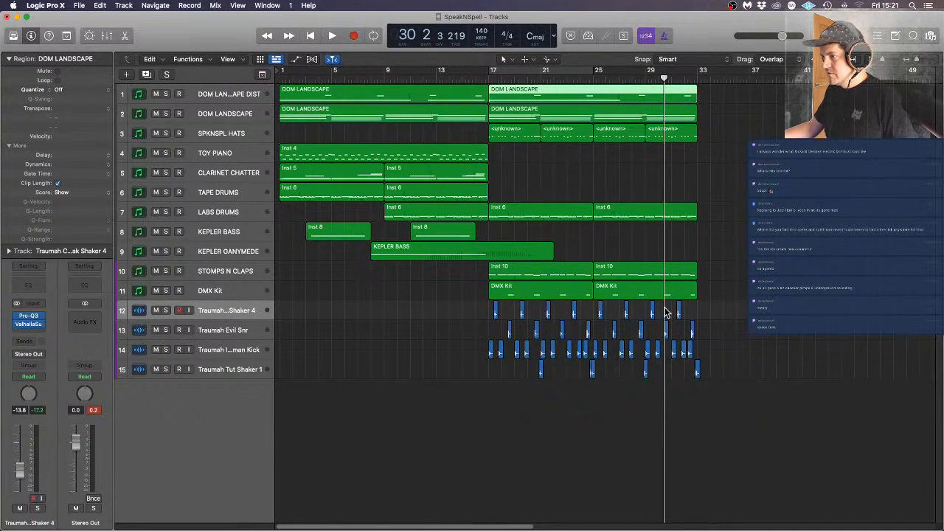
# Delete the Traumah shaker, snare, kick and Tut Shaker regions after the first hits of bar 29, up to bar 33
pyautogui.scroll(5, 664, 310)
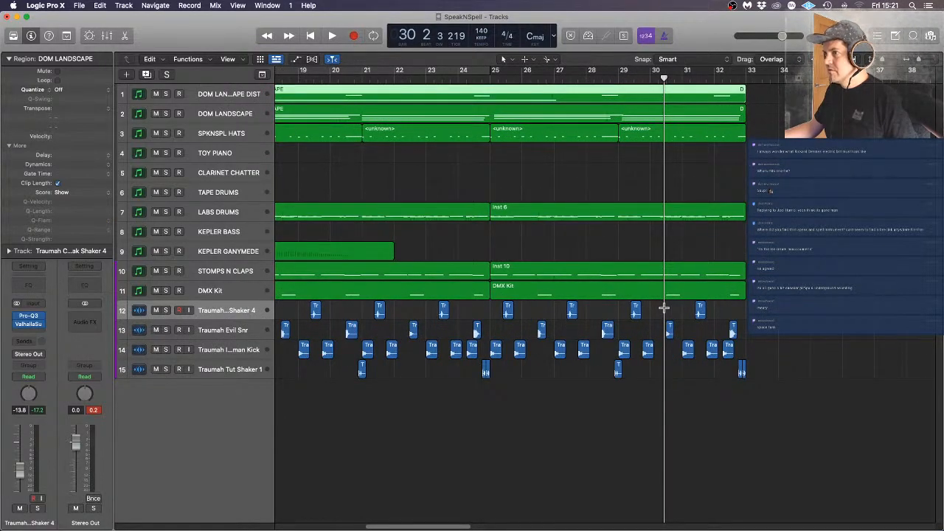
pyautogui.click(631, 310)
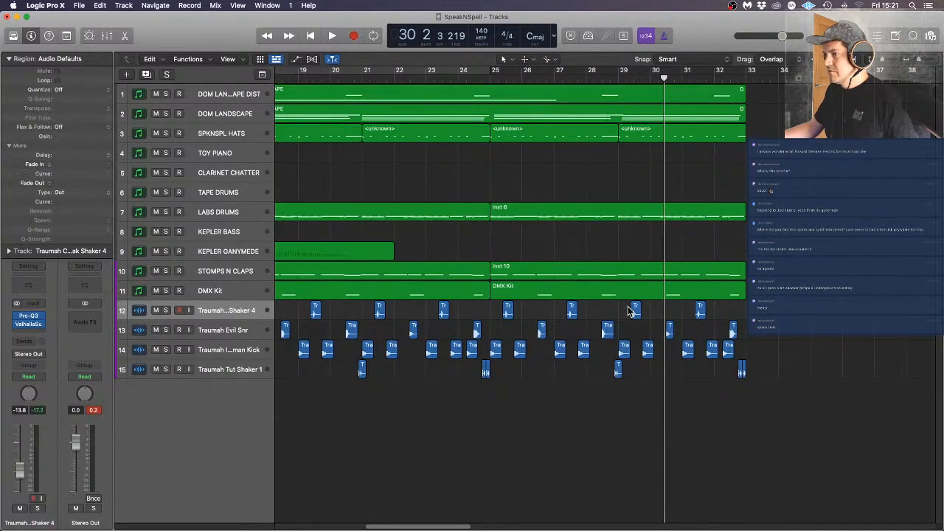
pyautogui.click(635, 311)
pyautogui.press('Delete')
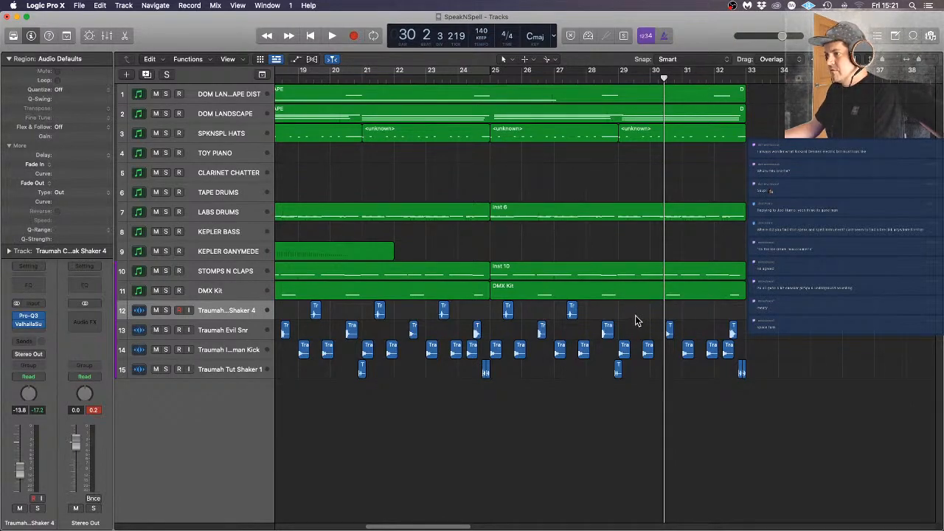
pyautogui.moveTo(643, 313); pyautogui.dragTo(733, 394)
pyautogui.moveTo(756, 385); pyautogui.dragTo(756, 385)
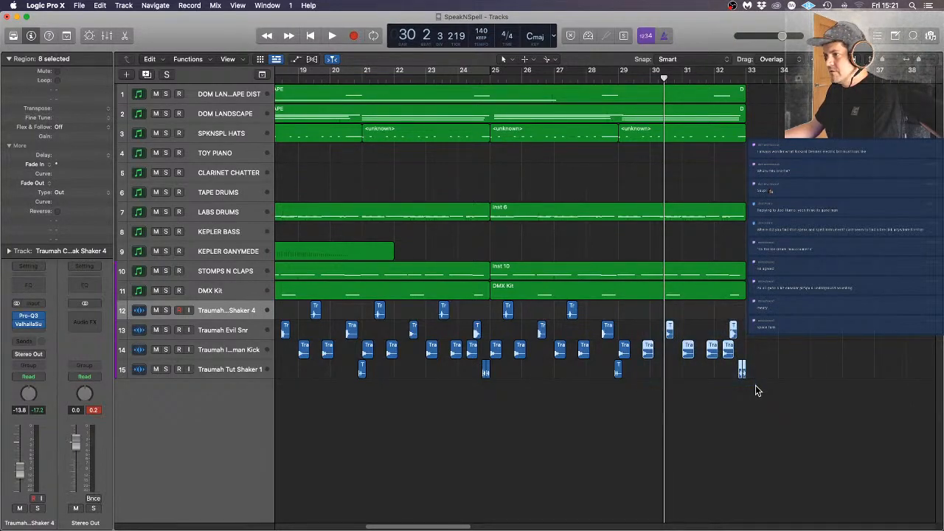
pyautogui.press('Delete')
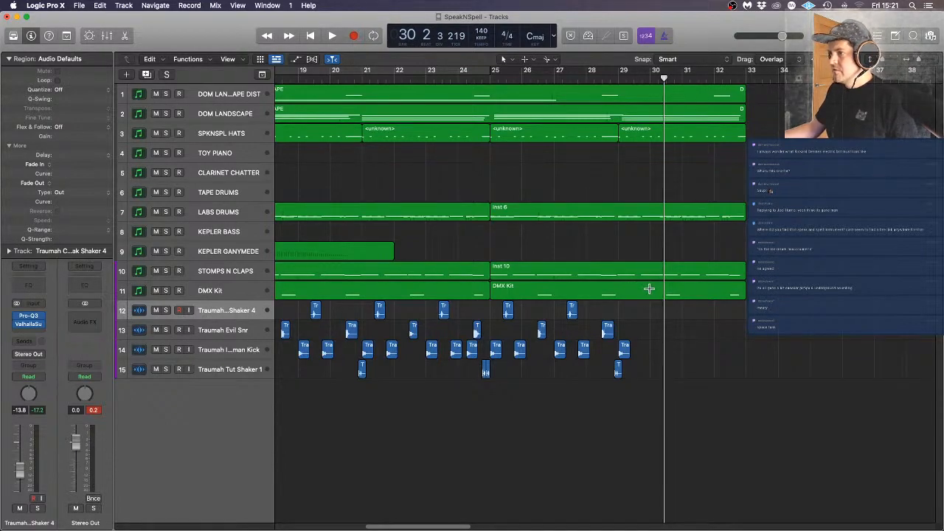
# Remove the end of the DMX Kit region from bar 30 and of the STOMPS N CLAPS region from about the middle of bar 29
pyautogui.moveTo(650, 289); pyautogui.dragTo(747, 294)
pyautogui.press('Delete')
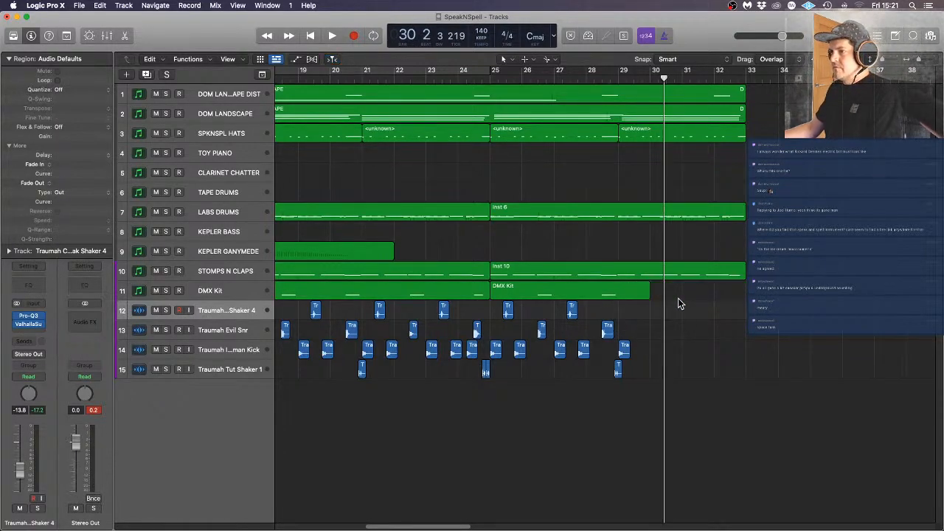
pyautogui.doubleClick(639, 267)
pyautogui.click(499, 198)
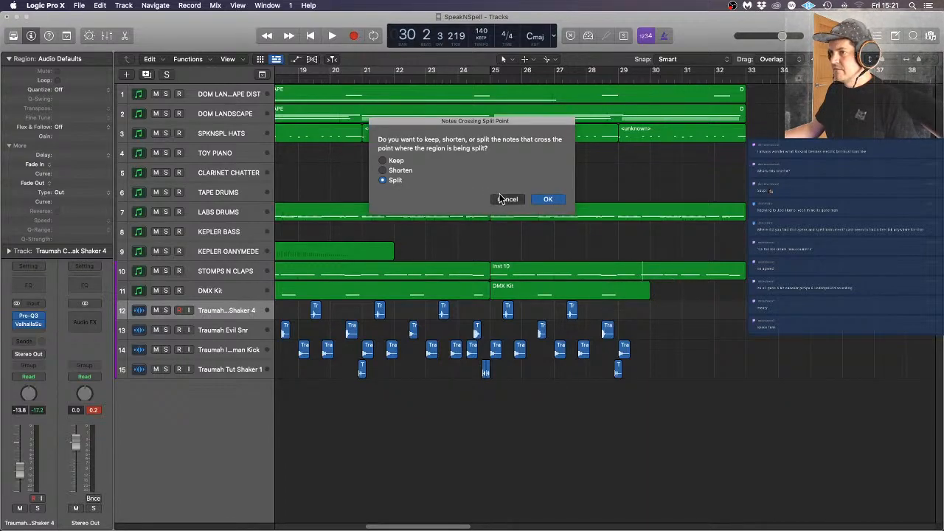
pyautogui.moveTo(626, 273); pyautogui.dragTo(636, 274)
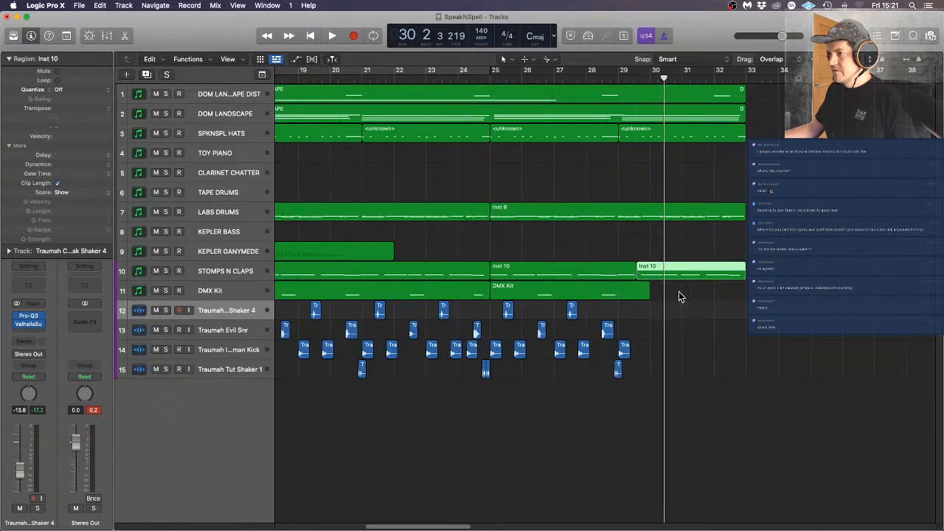
pyautogui.press('Delete')
# Delete the notes after the bar 29 downbeat in the last LABS DRUMS region, and delete the SPKNSPL HATS region starting at bar 29
pyautogui.doubleClick(634, 211)
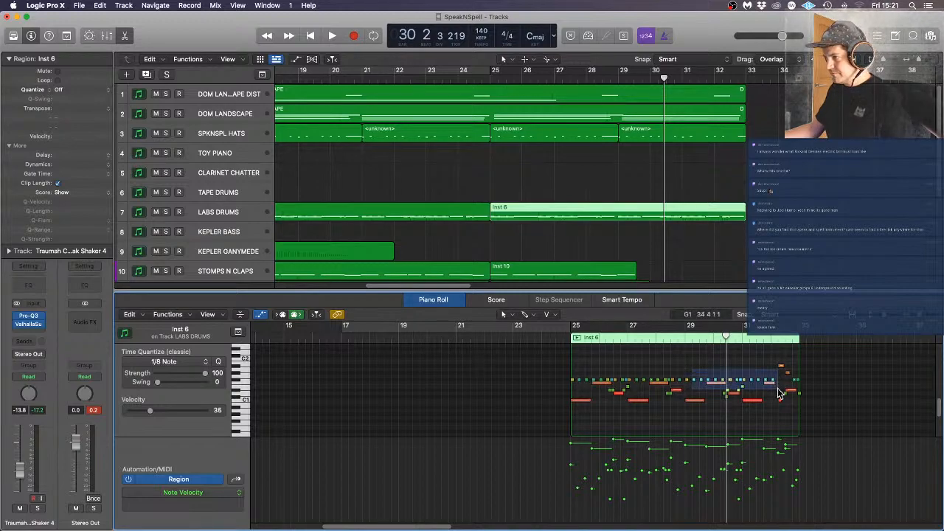
pyautogui.moveTo(817, 398); pyautogui.dragTo(817, 399)
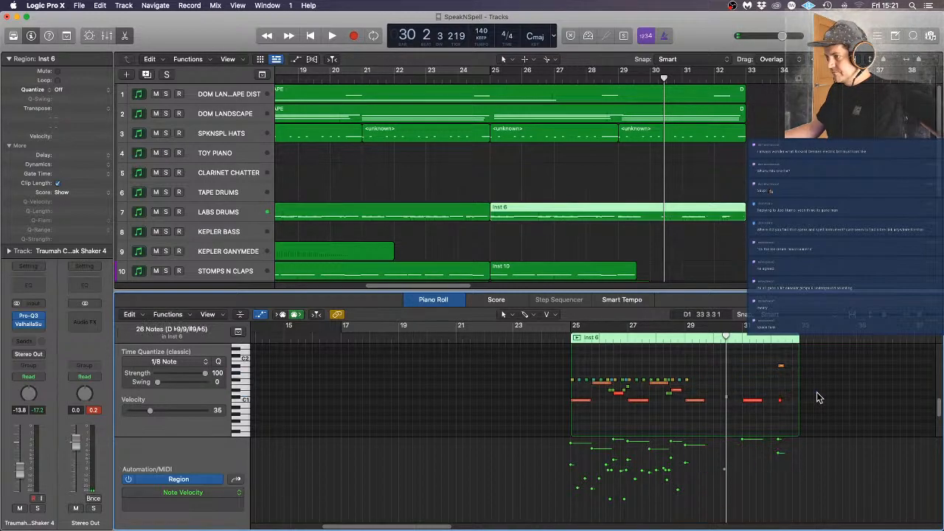
pyautogui.moveTo(714, 365); pyautogui.dragTo(833, 423)
pyautogui.press('Delete')
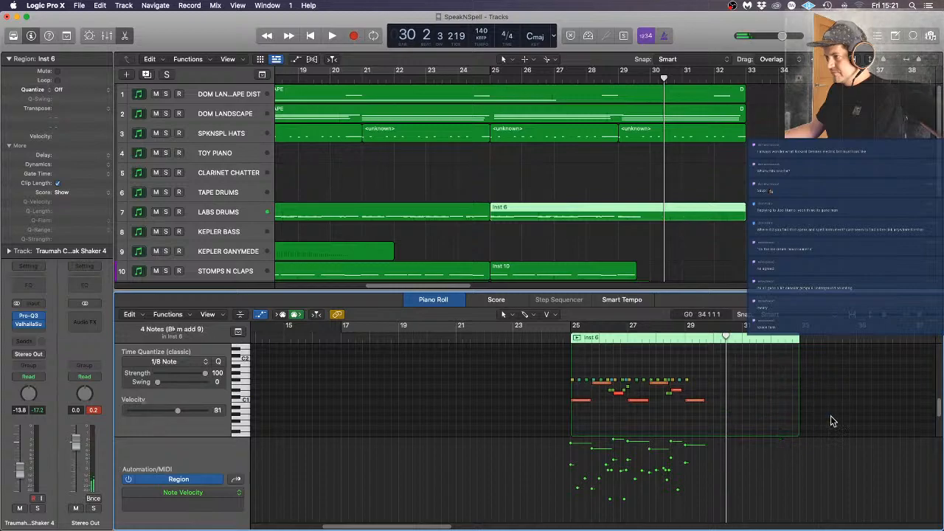
pyautogui.press('p')
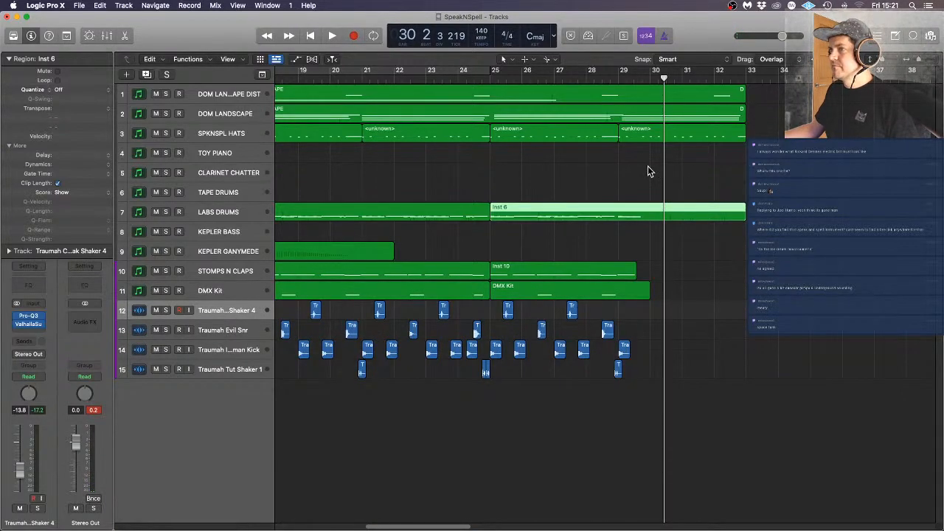
pyautogui.click(650, 135)
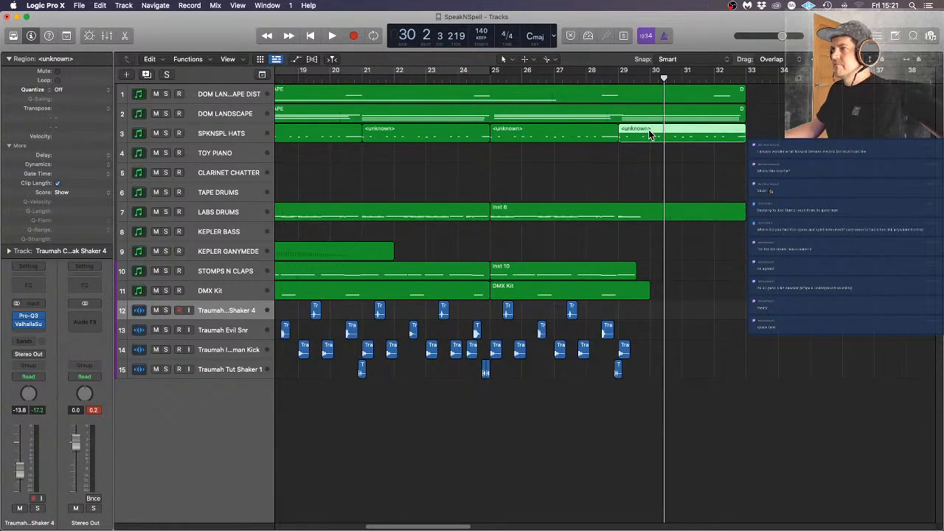
pyautogui.press('Delete')
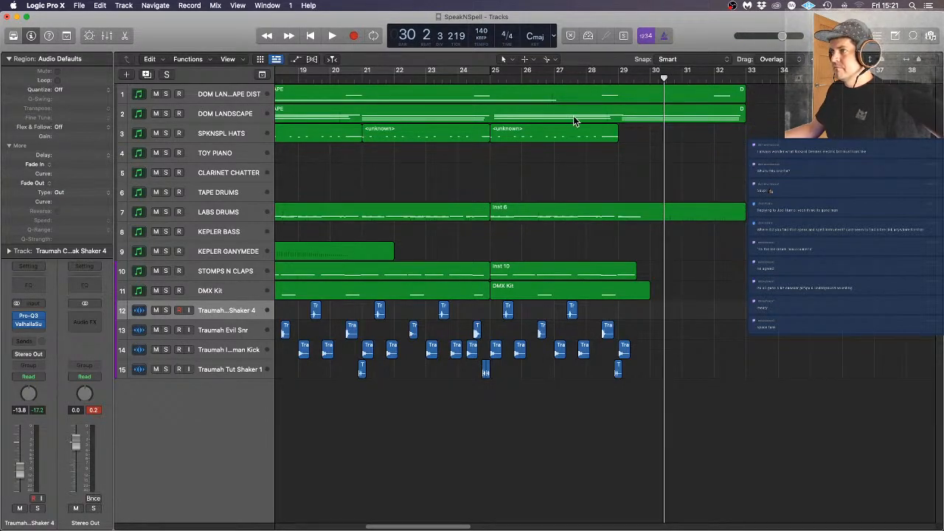
# Copy the regions of bars 17–25 on the four Traumah tracks to start at bar 33
pyautogui.press('super+Up')
pyautogui.press('super+Up')
pyautogui.press('super+Left')
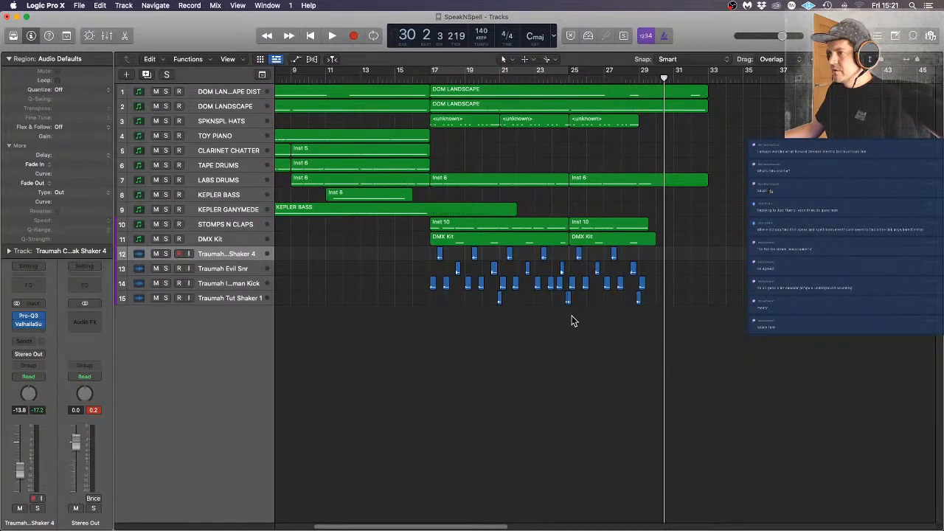
pyautogui.moveTo(546, 301); pyautogui.dragTo(526, 286)
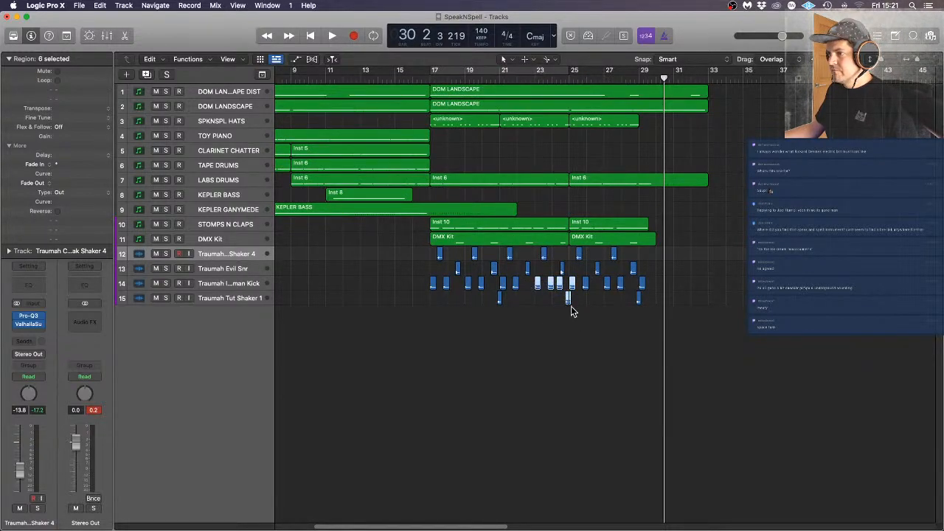
pyautogui.moveTo(568, 314); pyautogui.dragTo(422, 251)
pyautogui.moveTo(435, 290); pyautogui.dragTo(714, 297)
pyautogui.click(770, 138)
# Play the arrangement from the start and set the velocity of the first F#1 note in the opening TAPE DRUMS region to 96
pyautogui.press('Return')
pyautogui.press('space')
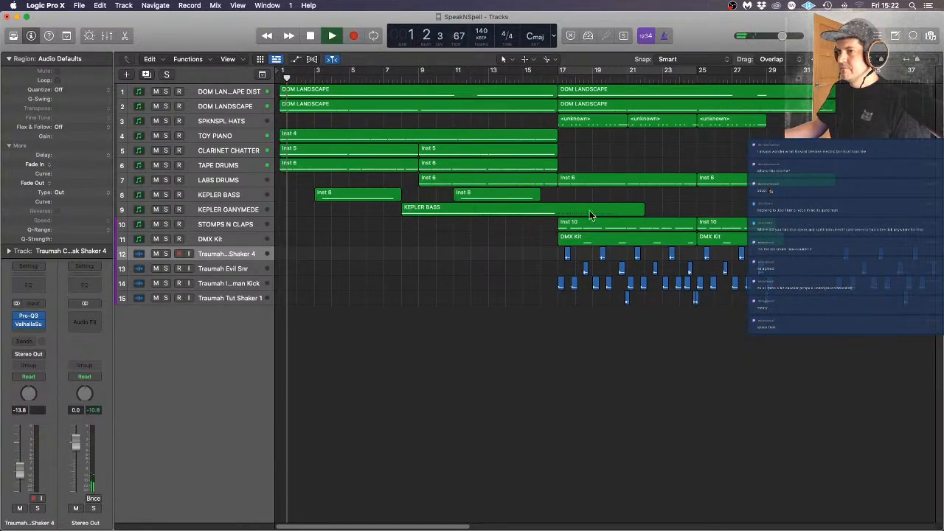
pyautogui.doubleClick(303, 164)
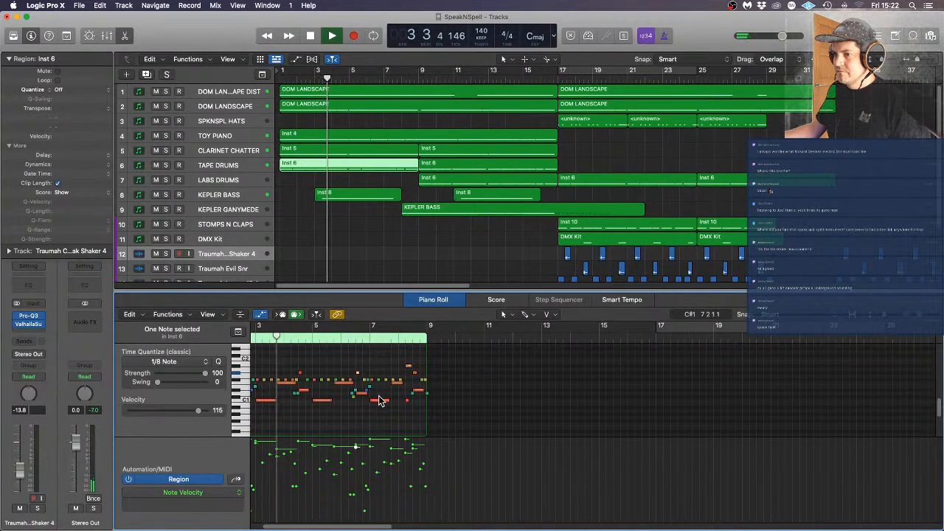
pyautogui.hscroll(-3, 384, 401)
pyautogui.scroll(4, 387, 401)
pyautogui.scroll(3, 385, 400)
pyautogui.hscroll(-3, 384, 401)
pyautogui.scroll(3, 258, 407)
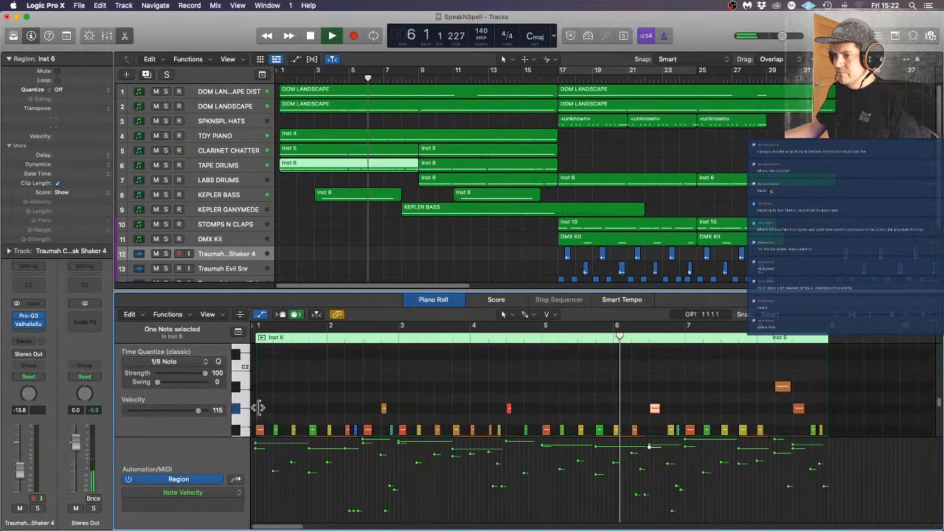
pyautogui.scroll(-6, 269, 421)
pyautogui.scroll(2, 267, 393)
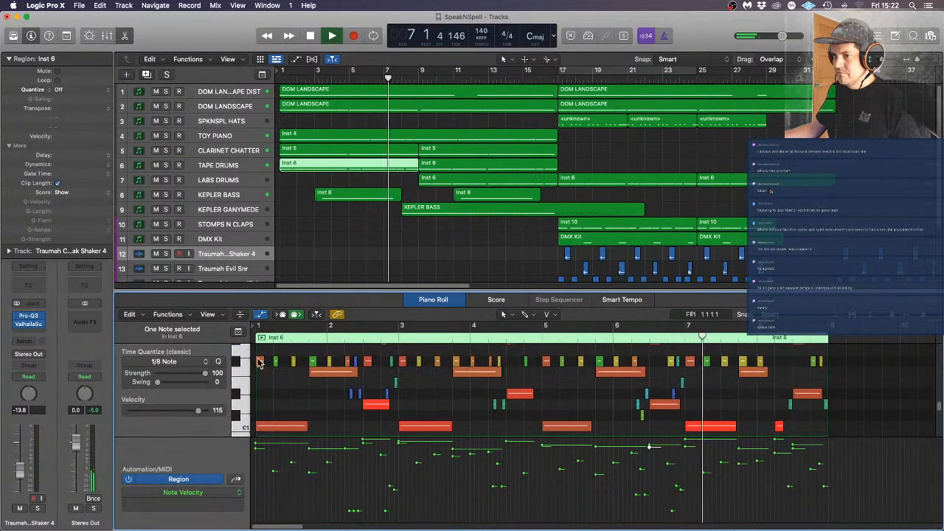
pyautogui.moveTo(197, 411); pyautogui.dragTo(185, 415)
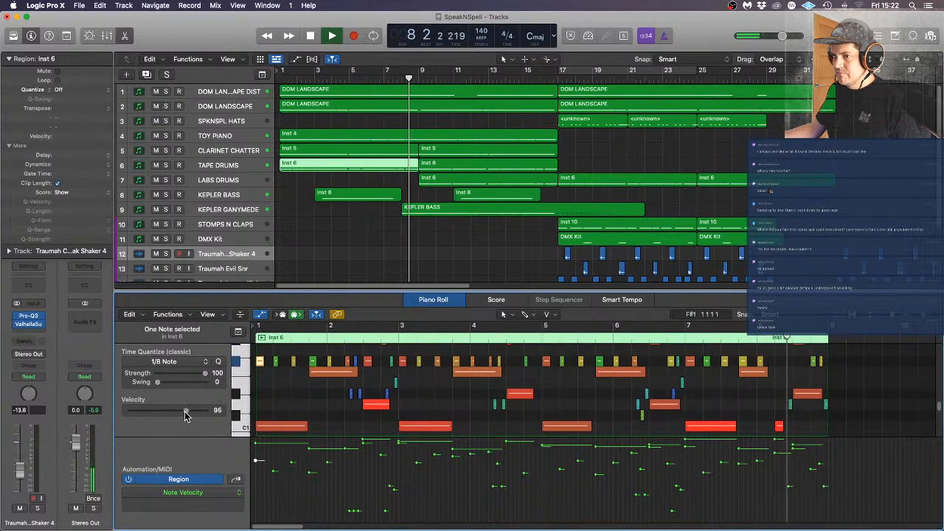
# Check the velocities of individual F#1 notes in the opening TAPE DRUMS region during playback, then close the note editor
pyautogui.click(725, 363)
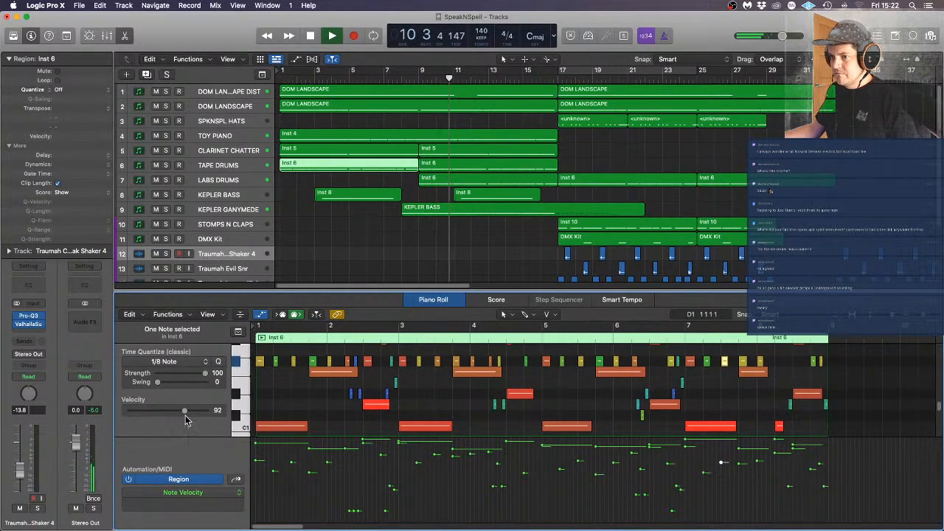
pyautogui.click(575, 405)
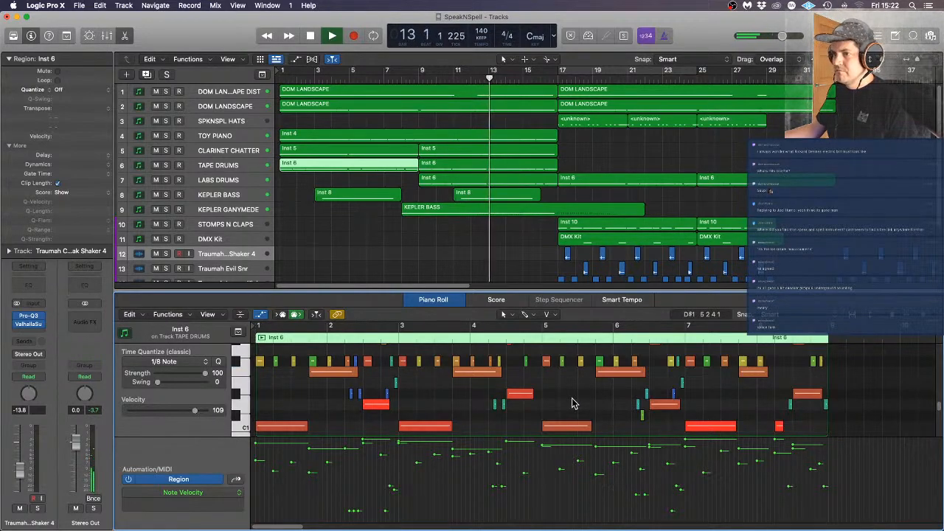
pyautogui.click(261, 362)
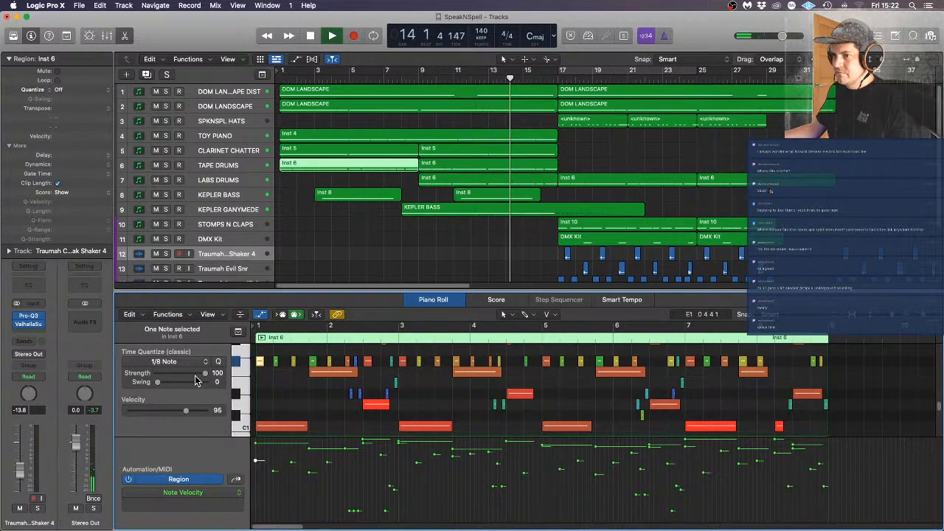
pyautogui.click(312, 404)
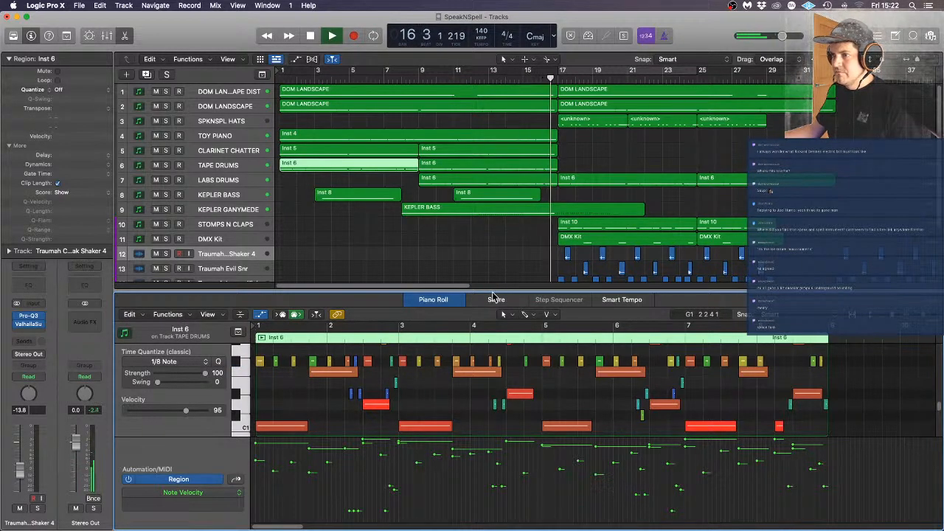
pyautogui.click(496, 300)
pyautogui.click(495, 296)
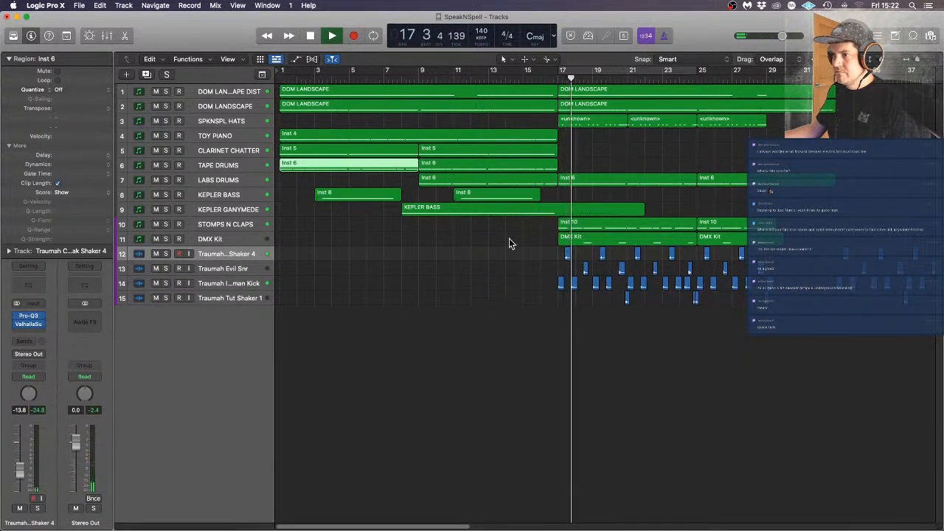
# Copy the two TAPE DRUMS regions and the TOY PIANO region to start at bar 17
pyautogui.keyDown('shift'); pyautogui.click(466, 163); pyautogui.keyUp('shift')
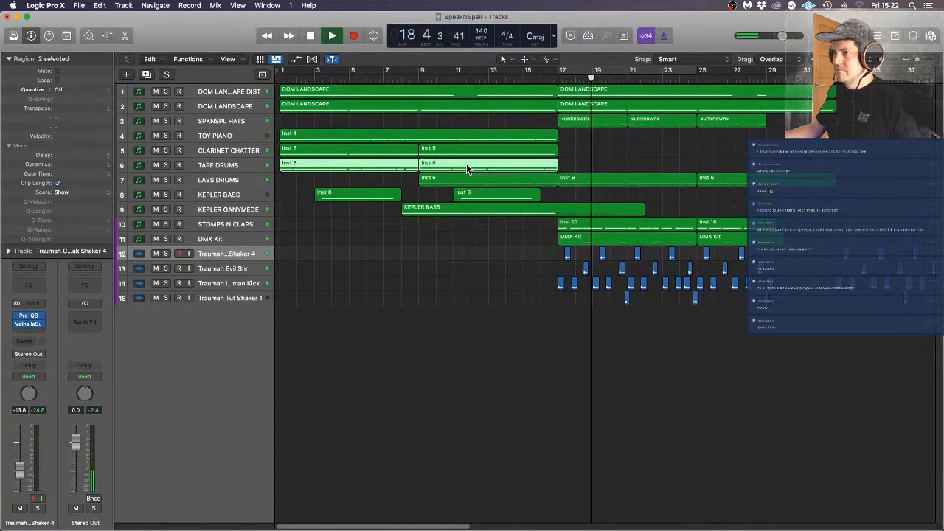
pyautogui.moveTo(340, 169); pyautogui.dragTo(624, 167)
pyautogui.click(594, 150)
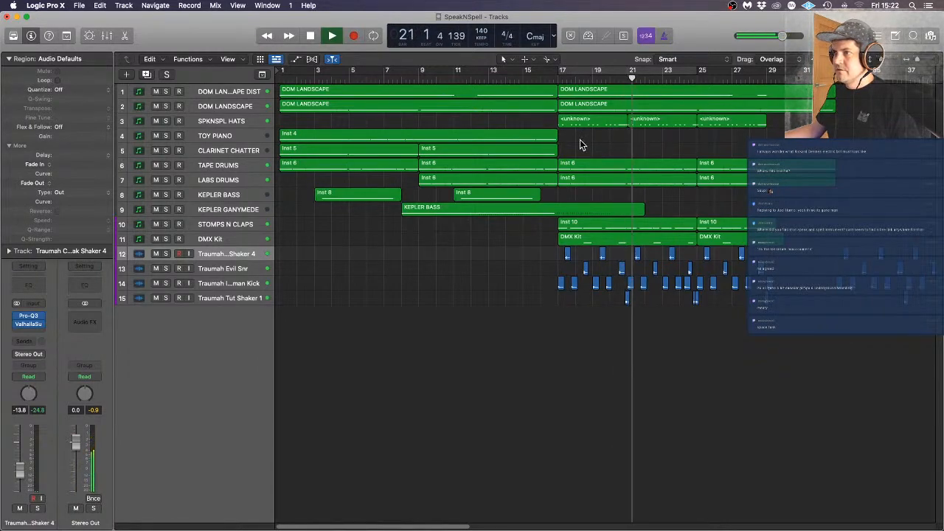
pyautogui.moveTo(469, 135); pyautogui.dragTo(746, 139)
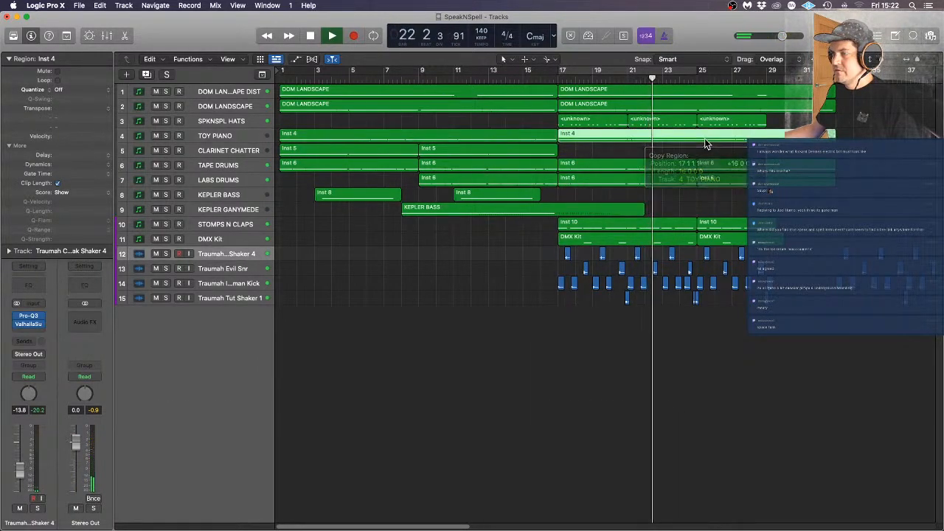
pyautogui.click(869, 146)
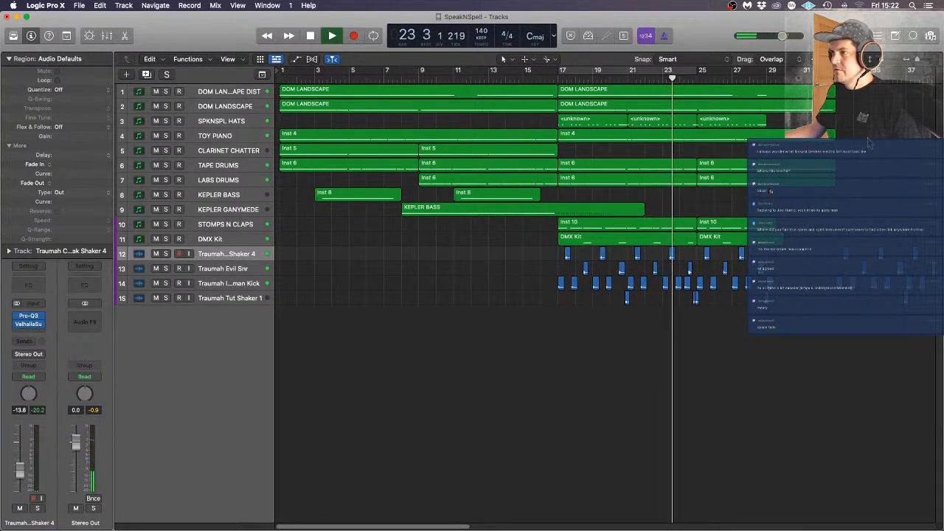
# Copy the two CLARINET CHATTER regions so they fill bars 17 to 33
pyautogui.scroll(-2, 870, 141)
pyautogui.scroll(2, 870, 140)
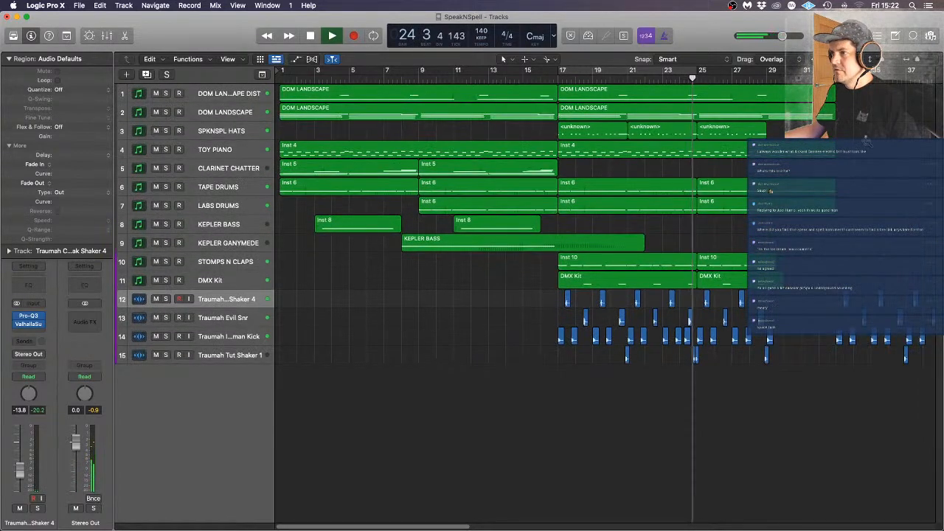
pyautogui.hscroll(-3, 867, 139)
pyautogui.moveTo(449, 162); pyautogui.dragTo(509, 172)
pyautogui.click(712, 171)
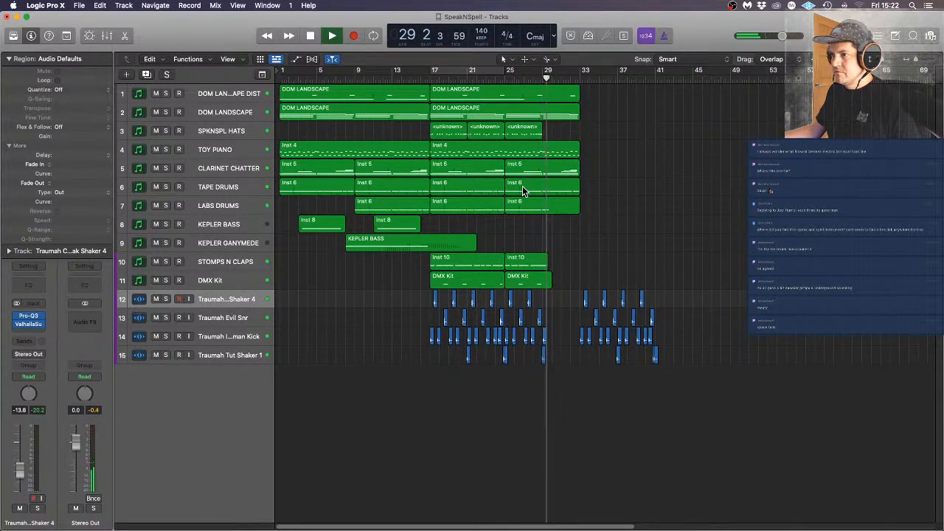
# Restart playback from the beginning and move the two KEPLER BASS regions 16 bars later, to start at bars 19 and 27
pyautogui.scroll(3, 552, 202)
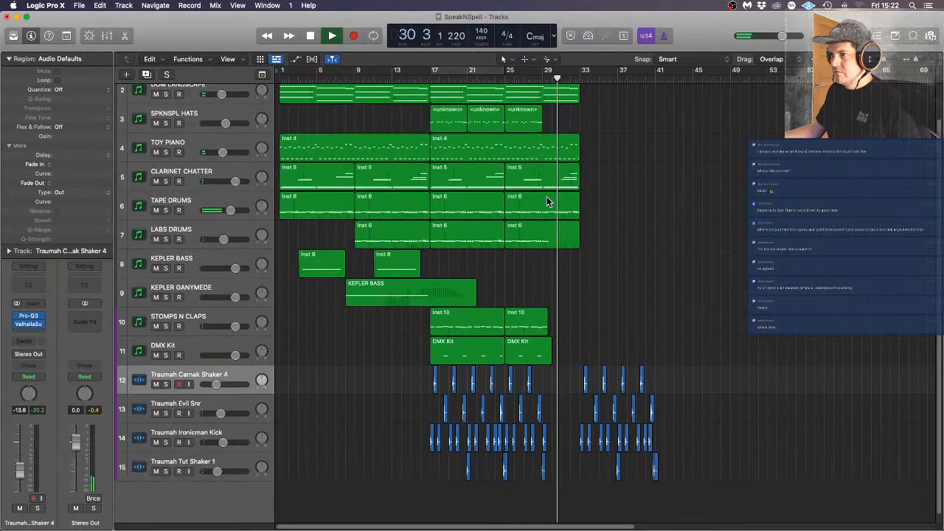
pyautogui.scroll(2, 550, 202)
pyautogui.hscroll(4, 548, 202)
pyautogui.press('space')
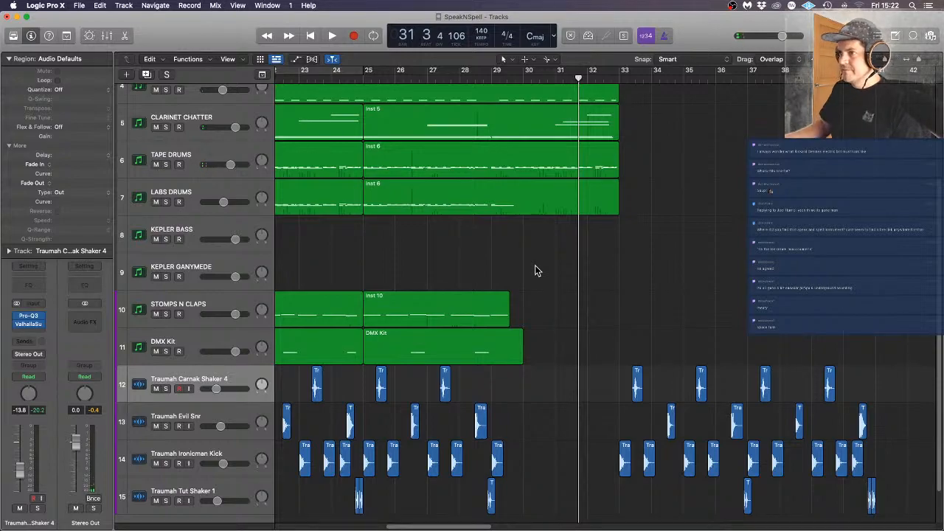
pyautogui.press('Return')
pyautogui.press('space')
pyautogui.press('super+Left')
pyautogui.press('super+Left')
pyautogui.press('super+Left')
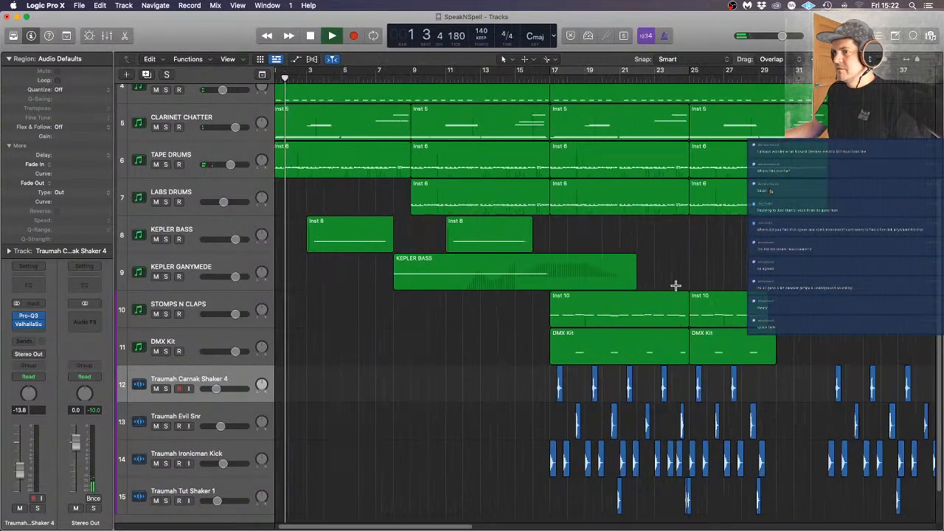
pyautogui.moveTo(498, 232); pyautogui.dragTo(546, 244)
pyautogui.press('alt')
pyautogui.click(775, 241)
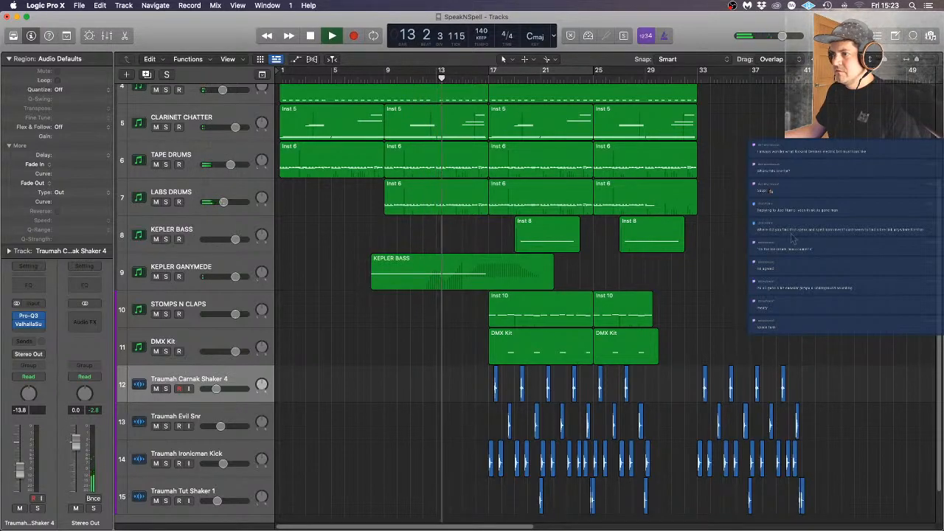
# Lower the ValhallaSupermassive mix on the Traumah Carnak Shaker 4 track to 24.4 % and close the plug-in
pyautogui.scroll(1, 793, 239)
pyautogui.scroll(3, 793, 239)
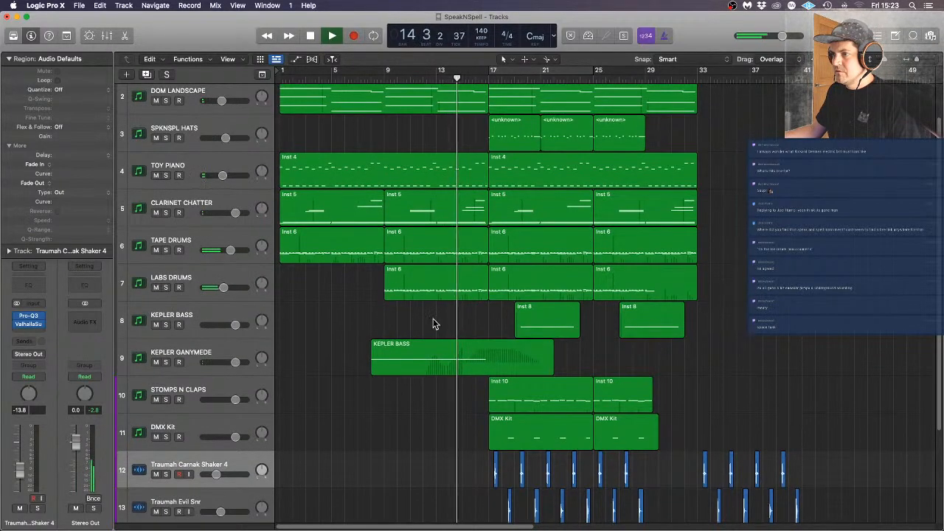
pyautogui.click(427, 281)
pyautogui.scroll(-4, 296, 346)
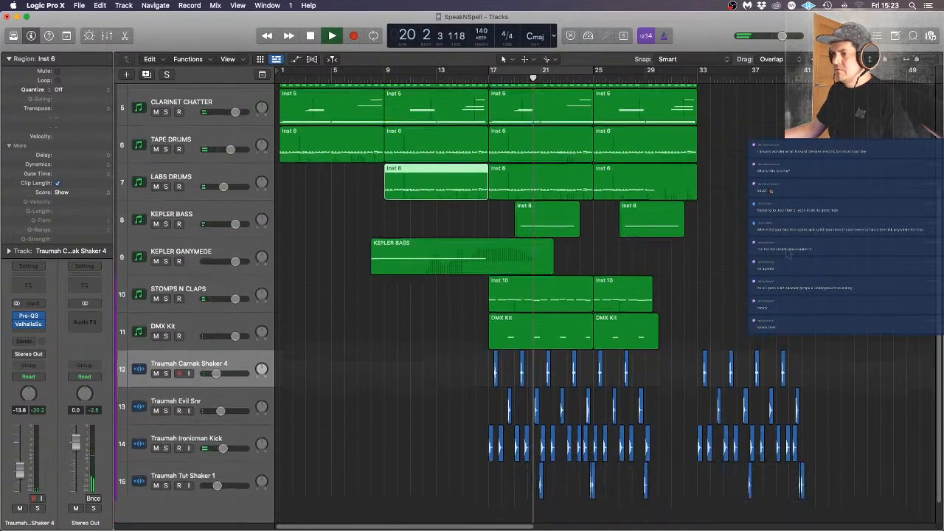
pyautogui.click(29, 324)
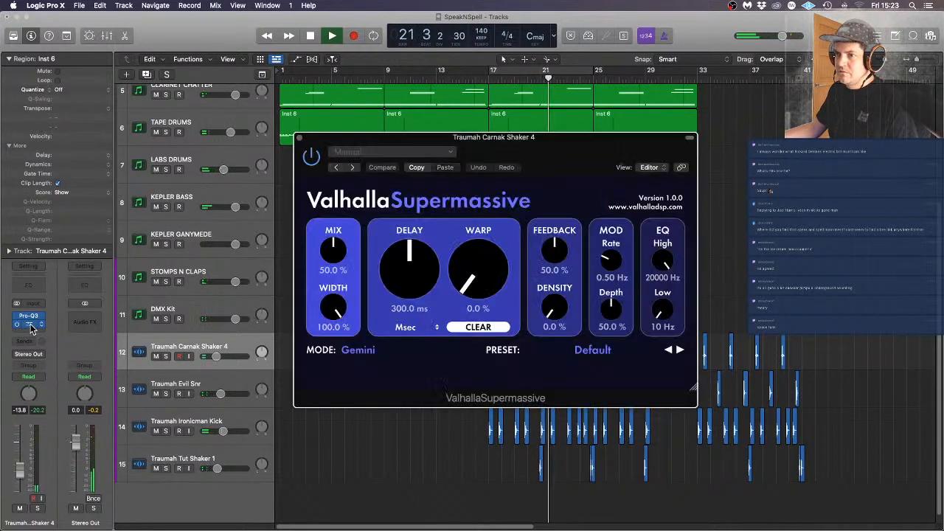
pyautogui.moveTo(336, 255); pyautogui.dragTo(343, 285)
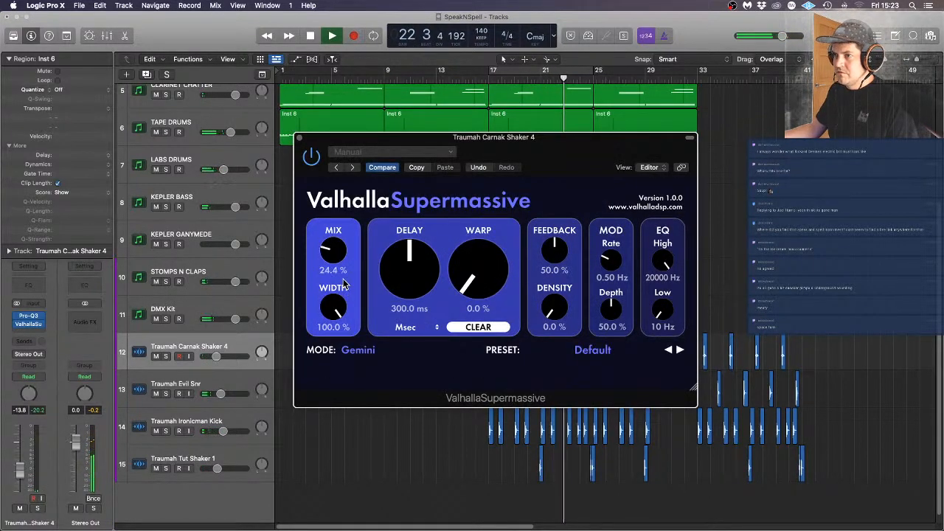
pyautogui.click(299, 138)
pyautogui.click(714, 257)
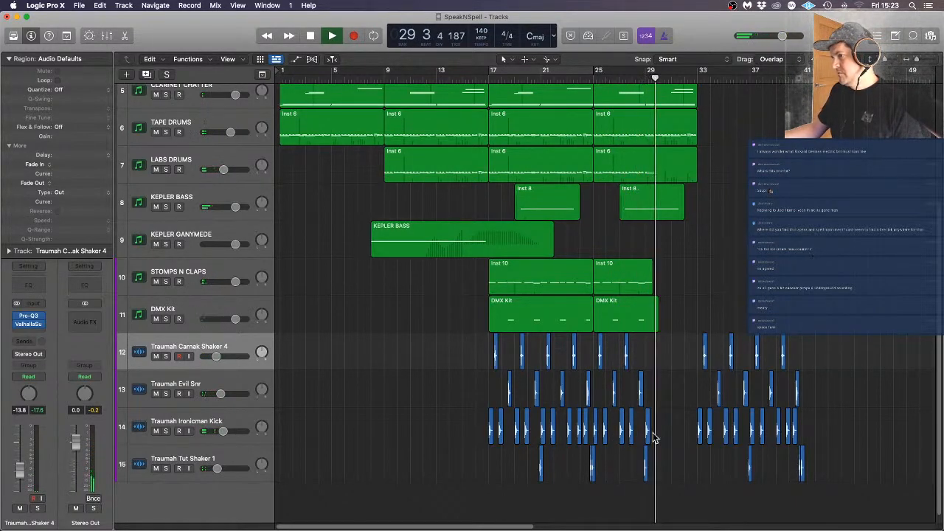
# Stop playback and delete all notes from bar 29 onward in the last TAPE DRUMS region
pyautogui.press('space')
pyautogui.click(657, 119)
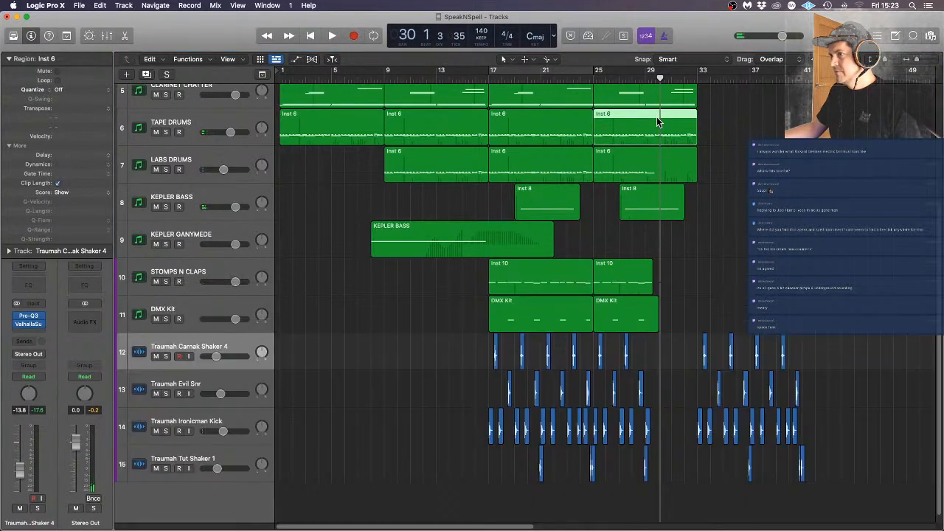
pyautogui.doubleClick(647, 140)
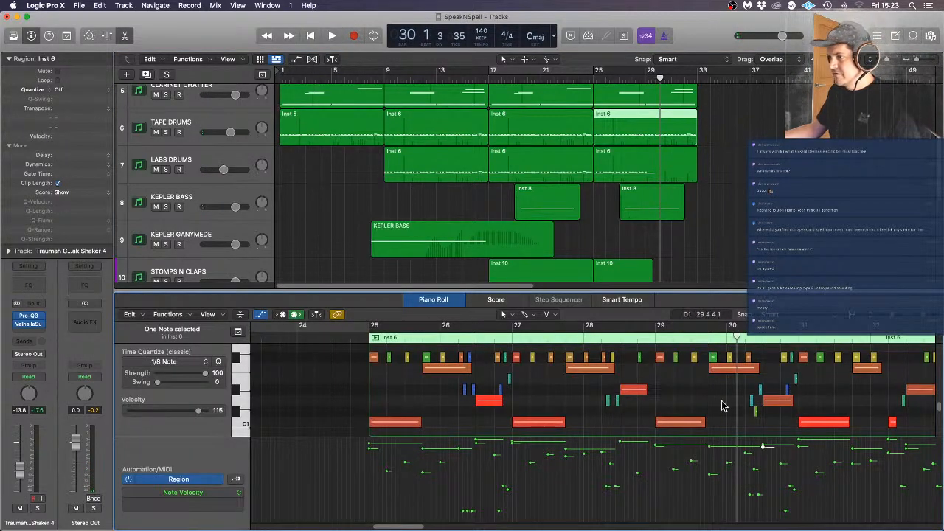
pyautogui.scroll(-6, 723, 405)
pyautogui.scroll(-5, 712, 405)
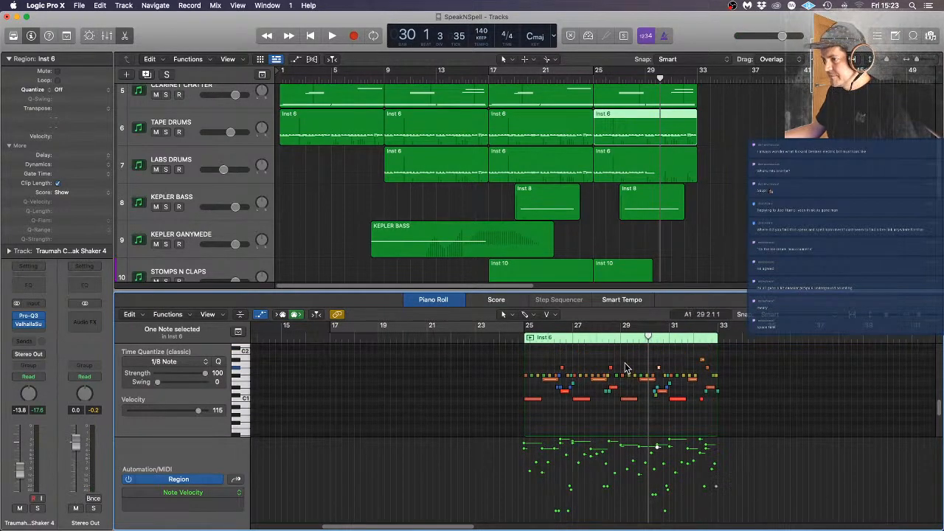
pyautogui.moveTo(620, 360); pyautogui.dragTo(741, 413)
pyautogui.press('Delete')
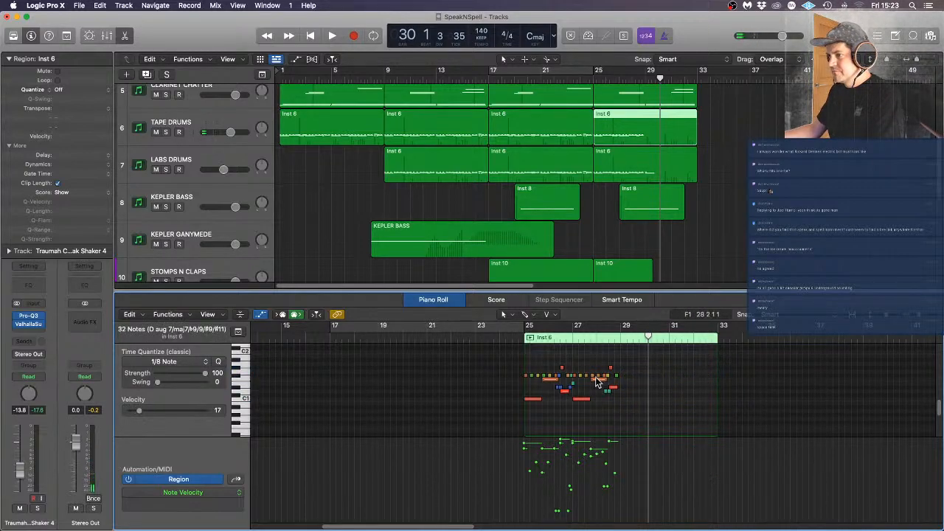
# Play from bar 25, delete the leftover note at the bar 29 downbeat in the last TAPE DRUMS region, and close the note editor
pyautogui.click(512, 338)
pyautogui.press('space')
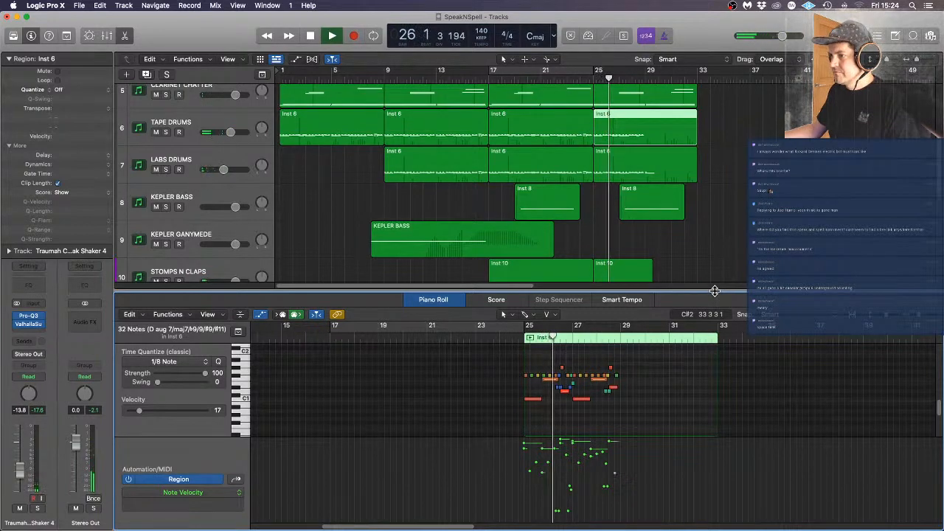
pyautogui.click(617, 377)
pyautogui.press('Delete')
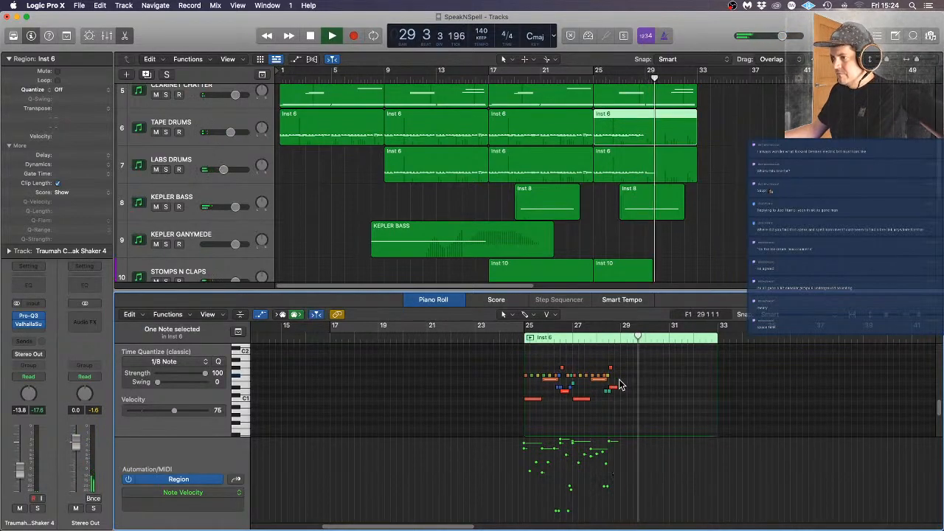
pyautogui.press('e')
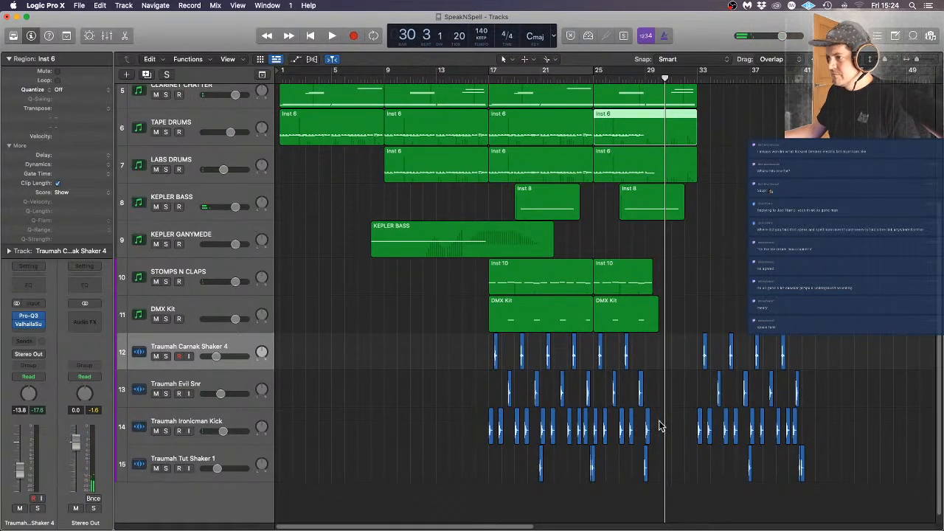
# Delete the Traumah Ironicman Kick and Traumah Tut Shaker 1 regions around bar 29, then play from bar 24
pyautogui.moveTo(654, 414); pyautogui.dragTo(646, 458)
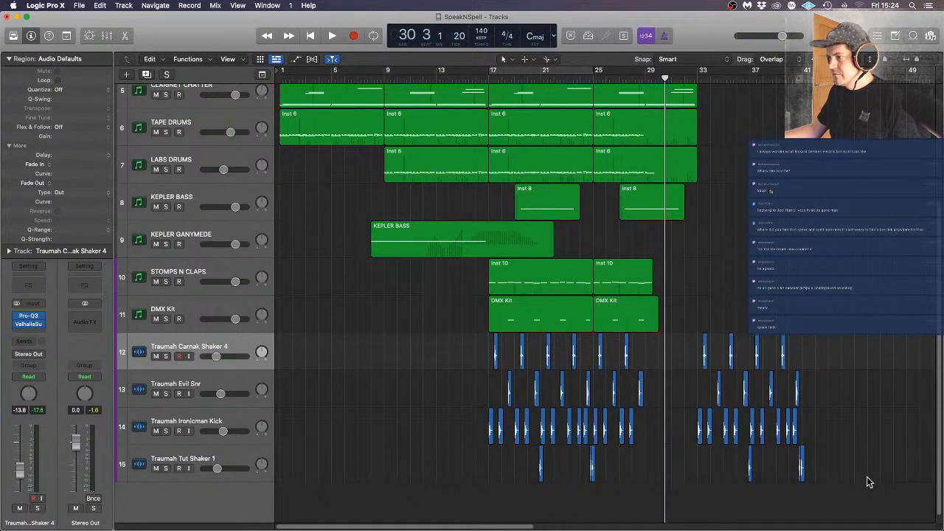
pyautogui.doubleClick(578, 74)
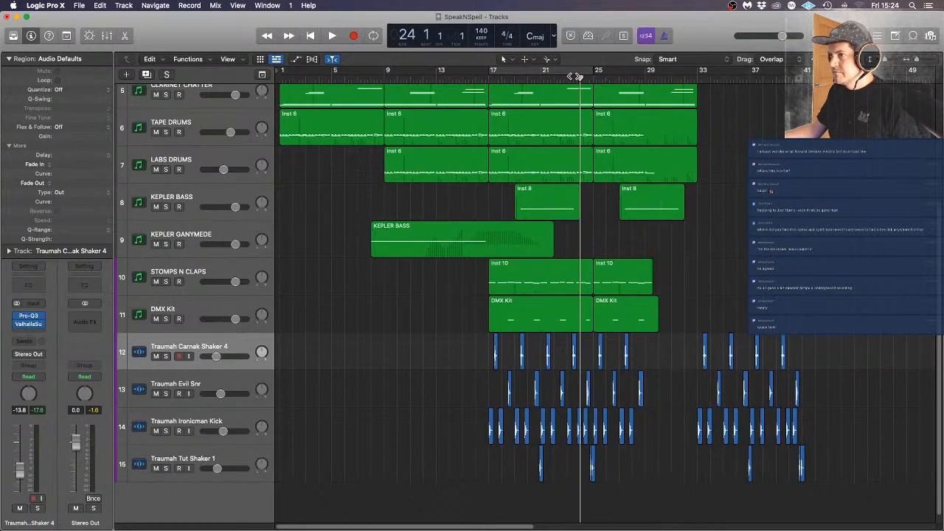
pyautogui.press('super+Right')
pyautogui.press('super+Right')
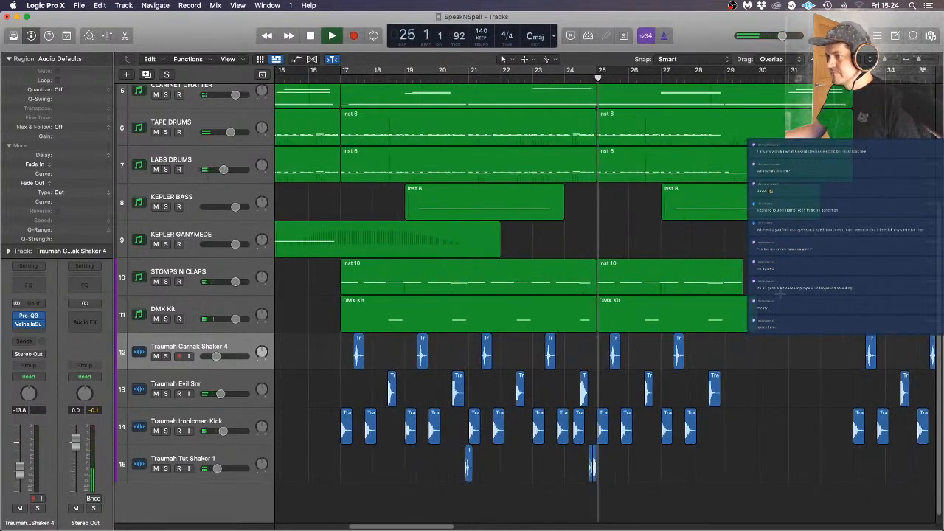
pyautogui.hscroll(3, 783, 298)
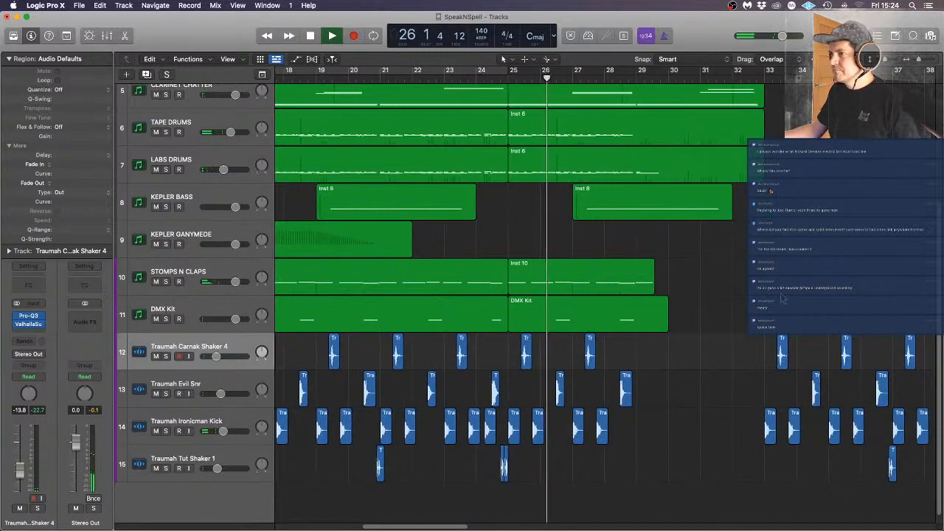
# Delete the remaining notes at the bar 29 downbeat in the last LABS DRUMS region and close the note editor
pyautogui.scroll(5, 723, 299)
pyautogui.click(672, 301)
pyautogui.doubleClick(672, 296)
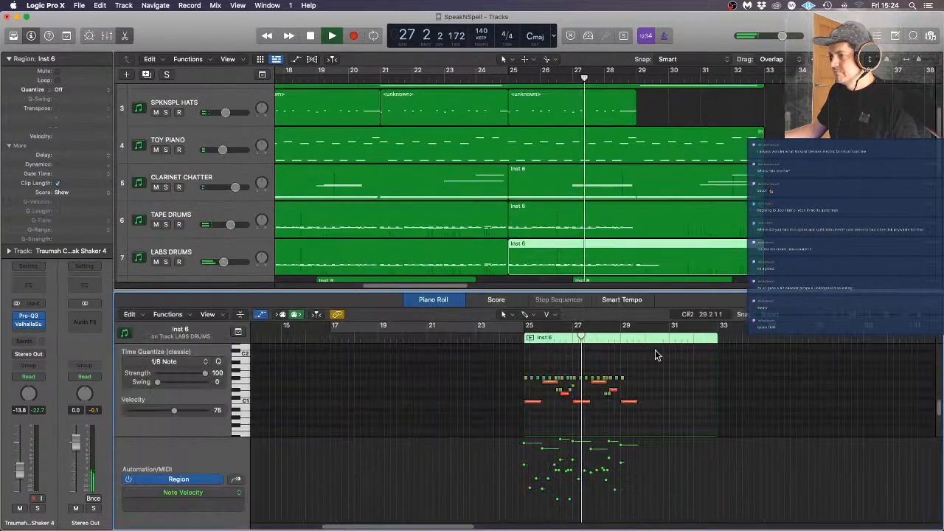
pyautogui.press('Delete')
pyautogui.moveTo(626, 374); pyautogui.dragTo(616, 380)
pyautogui.press('Delete')
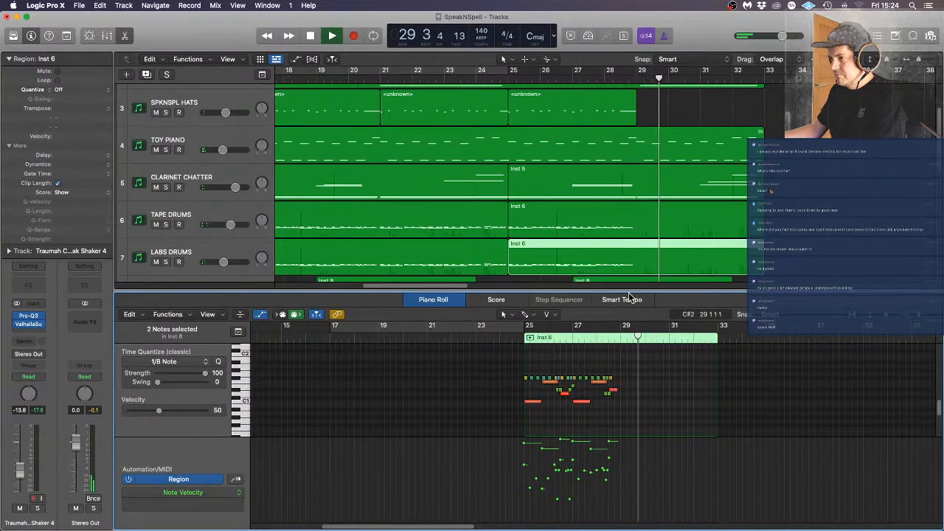
pyautogui.press('e')
# Delete the note at bar 29 in the last STOMPS N CLAPS region and close the note editor
pyautogui.click(775, 363)
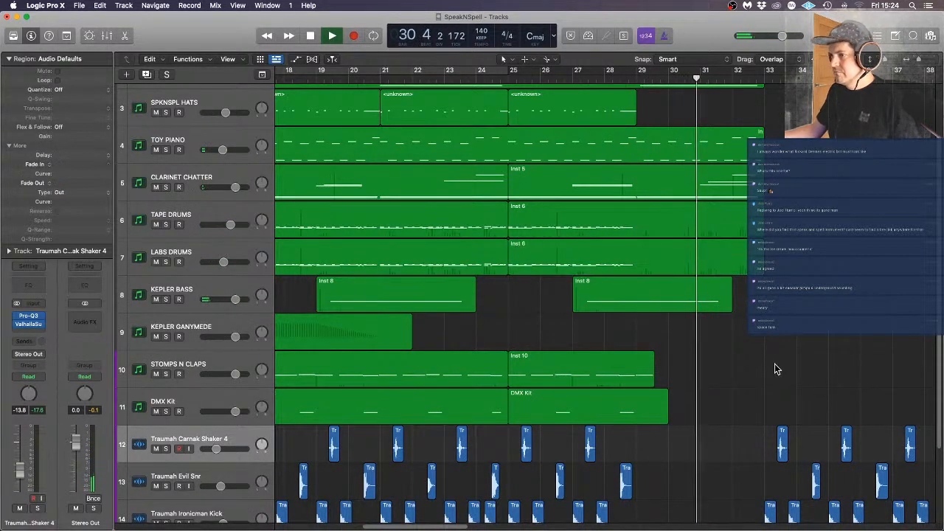
pyautogui.doubleClick(637, 369)
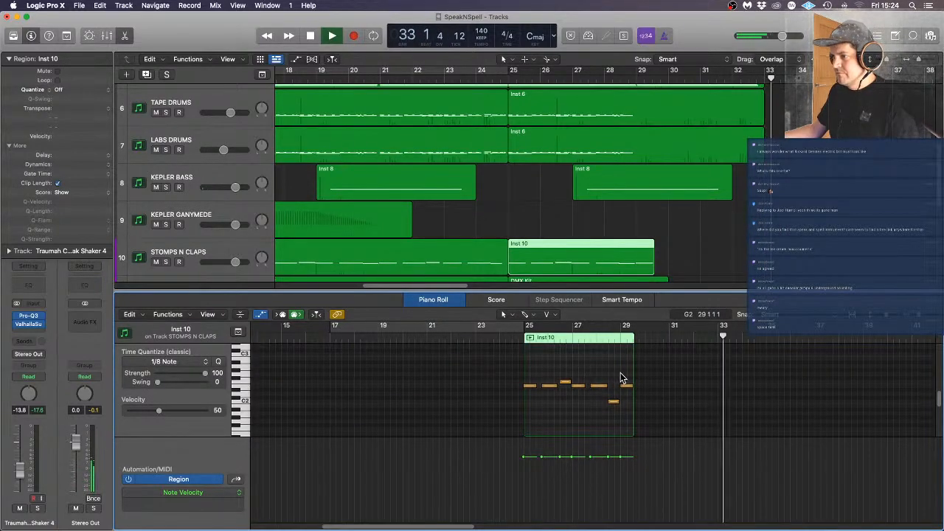
pyautogui.moveTo(631, 394); pyautogui.dragTo(631, 396)
pyautogui.press('Delete')
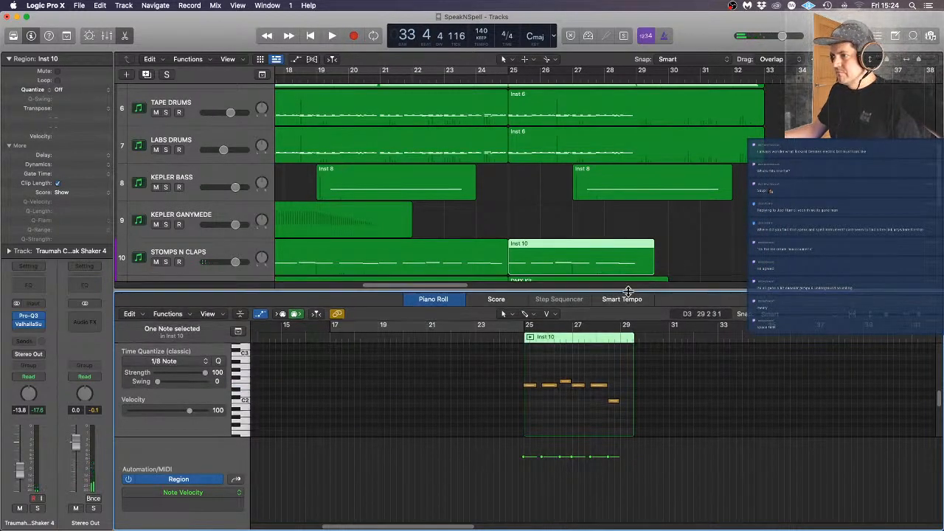
pyautogui.press('e')
pyautogui.scroll(3, 860, 314)
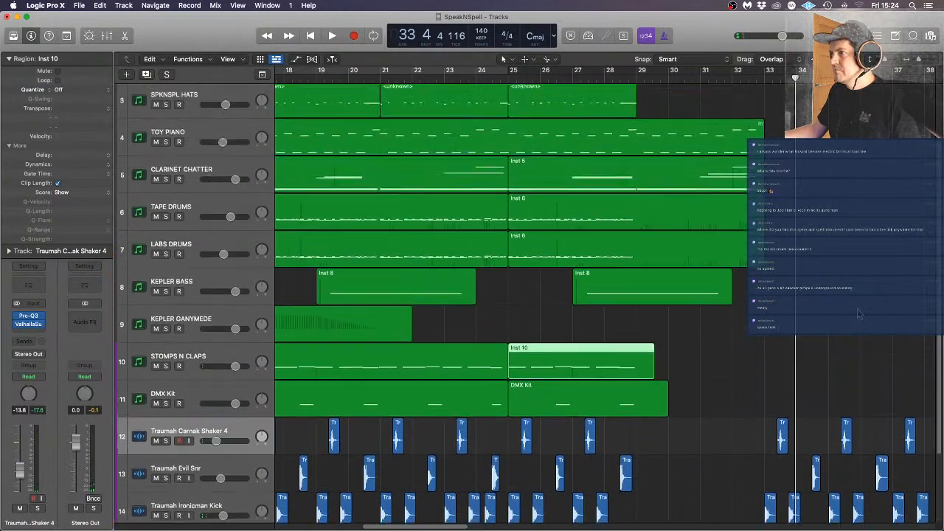
# Split the last CLARINET CHATTER region at bar 29 and mute the part from bar 29 onward
pyautogui.click(725, 257)
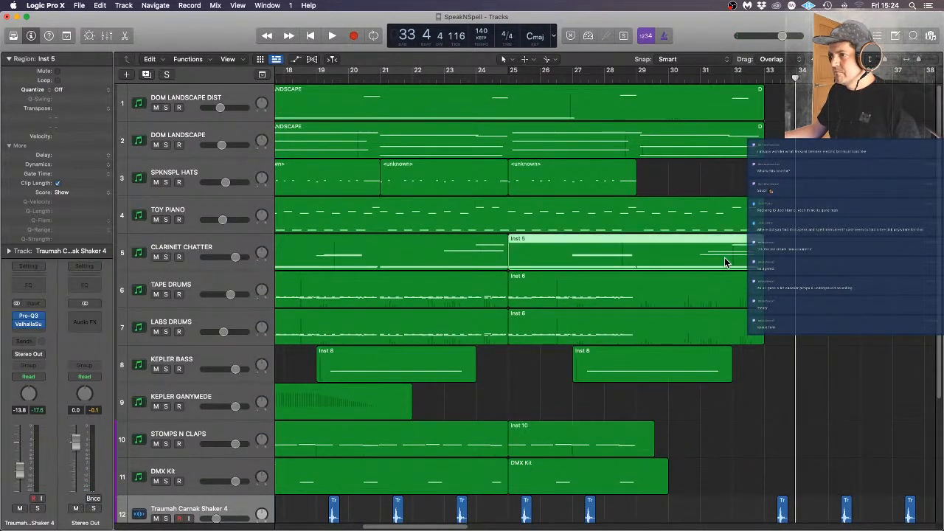
pyautogui.click(636, 258)
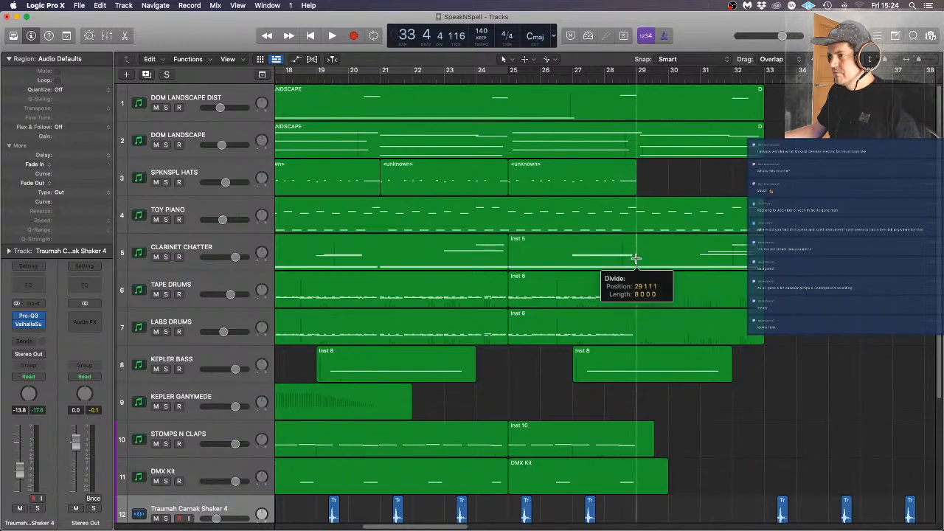
pyautogui.hotkey('ctrl', 'm')
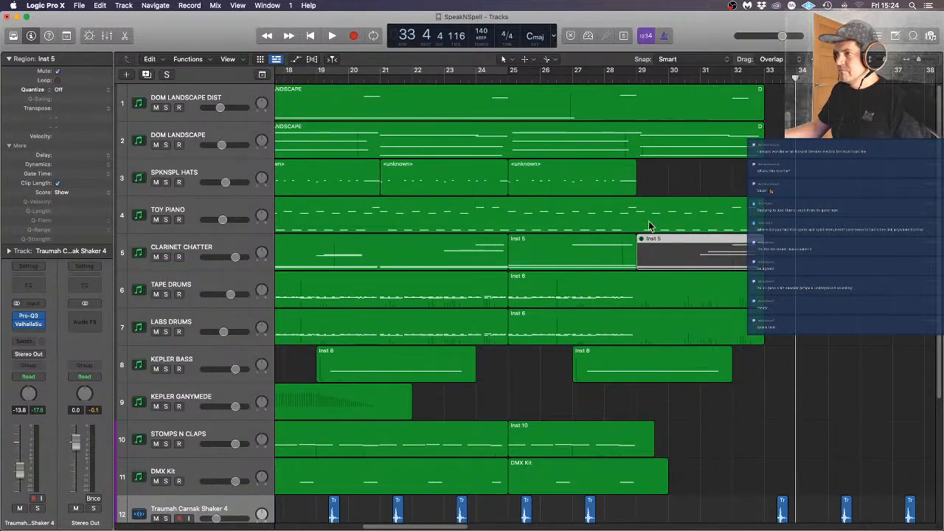
# Play from just before bar 25, split the DOM LANDSCAPE DIST region at bar 30 and delete the part after it
pyautogui.doubleClick(499, 81)
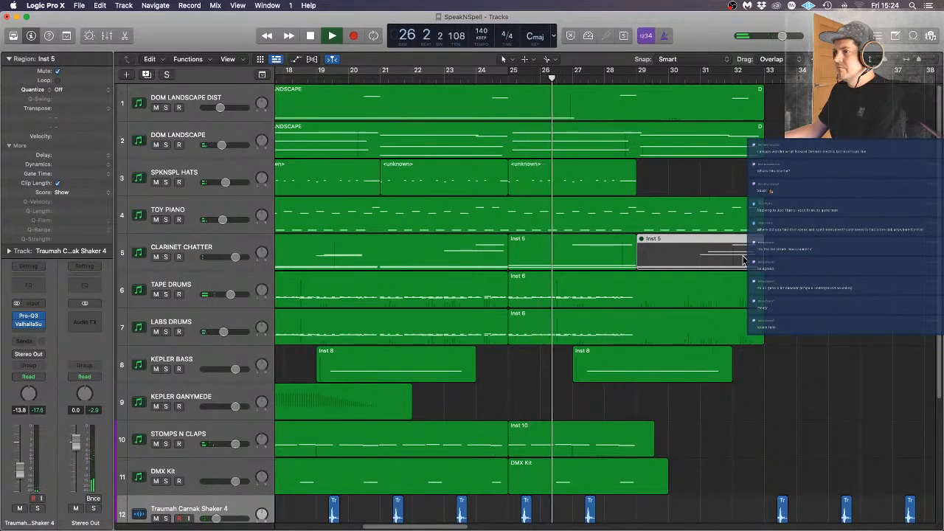
pyautogui.rightClick(669, 96)
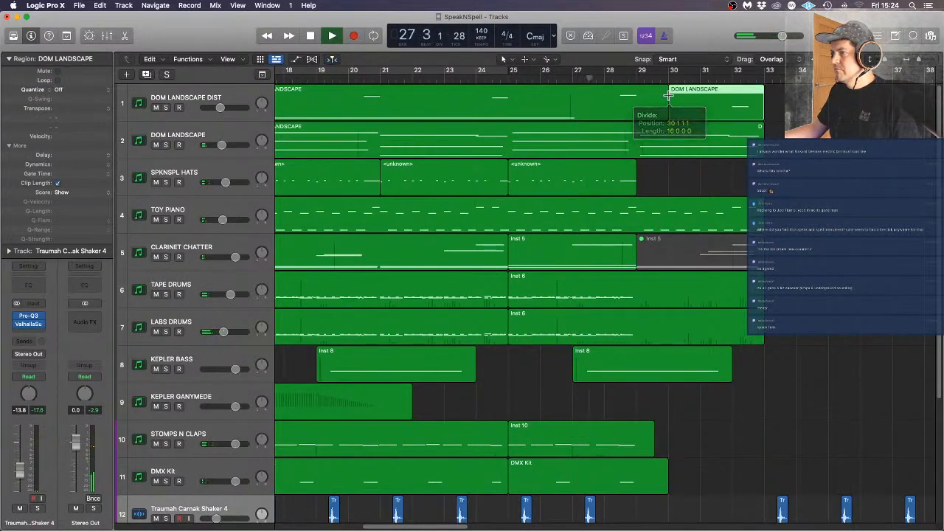
pyautogui.press('Delete')
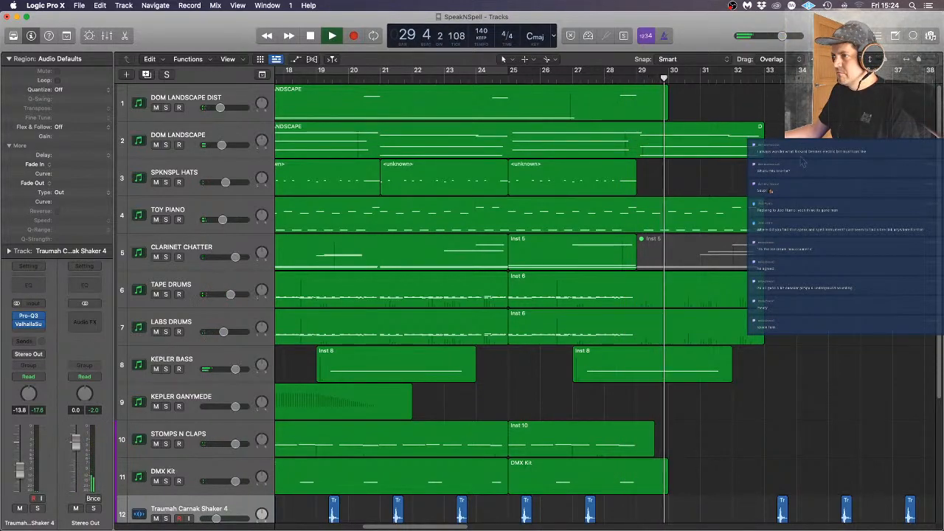
# Split the DOM LANDSCAPE region at 31 3 1 1 with the Split option for crossing notes, remove the remainder, and stop playback
pyautogui.click(715, 135)
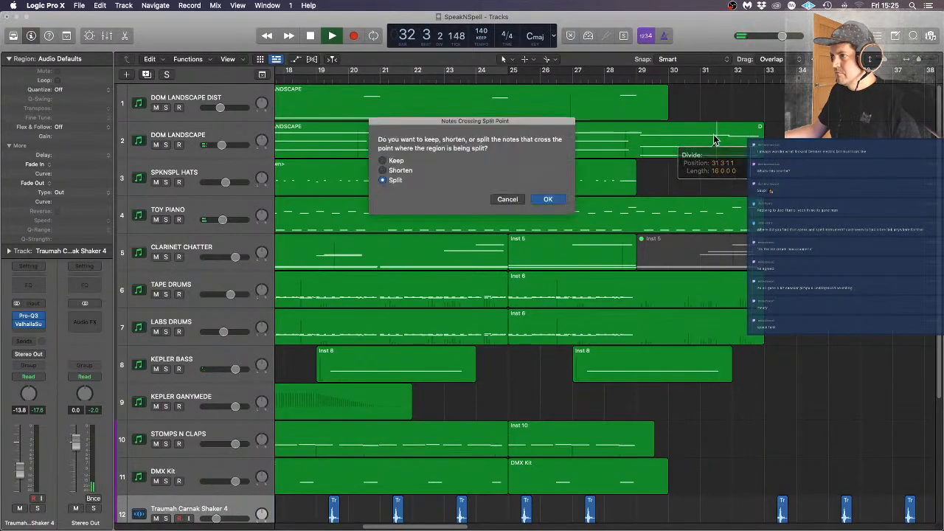
pyautogui.click(548, 199)
pyautogui.press('space')
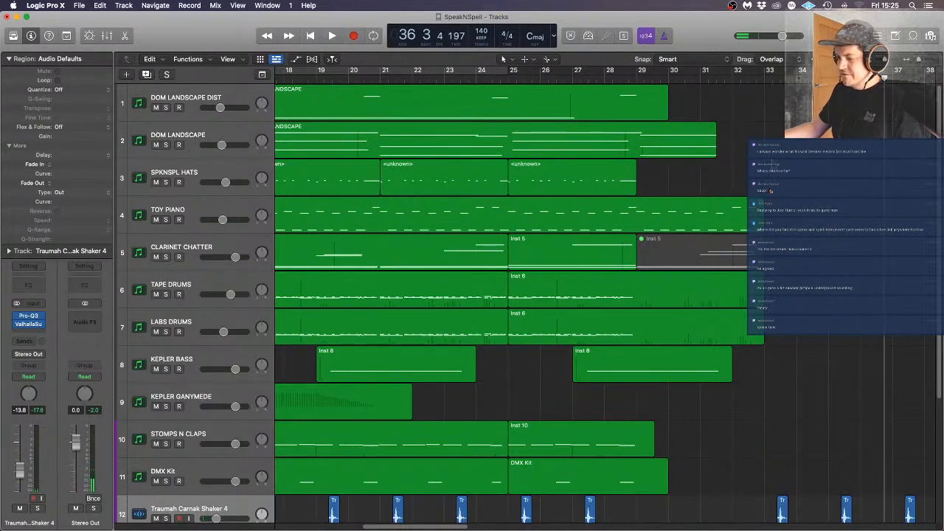
# Return to the project start, set the cycle range from bar 33 to bar 41, and delete the Traumah Ironicman Kick region at bar 33
pyautogui.press('Return')
pyautogui.press('z')
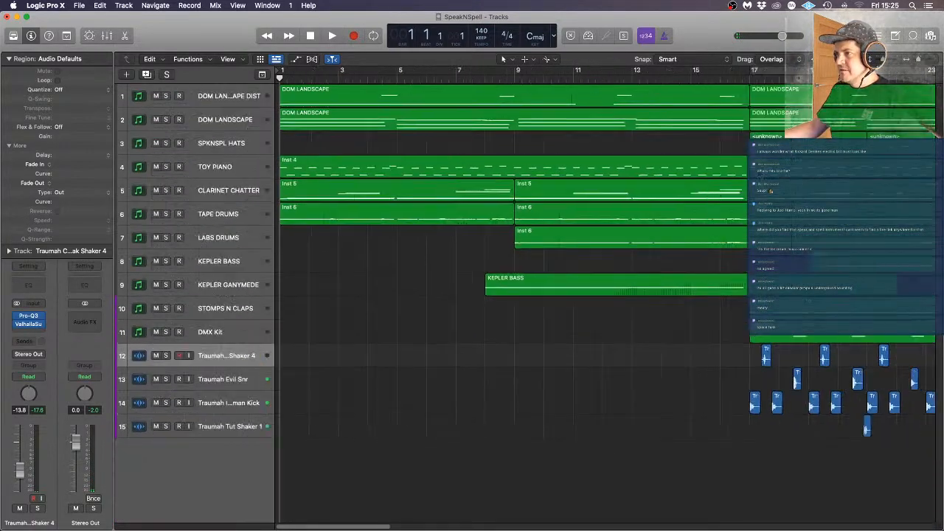
pyautogui.hscroll(5, 818, 177)
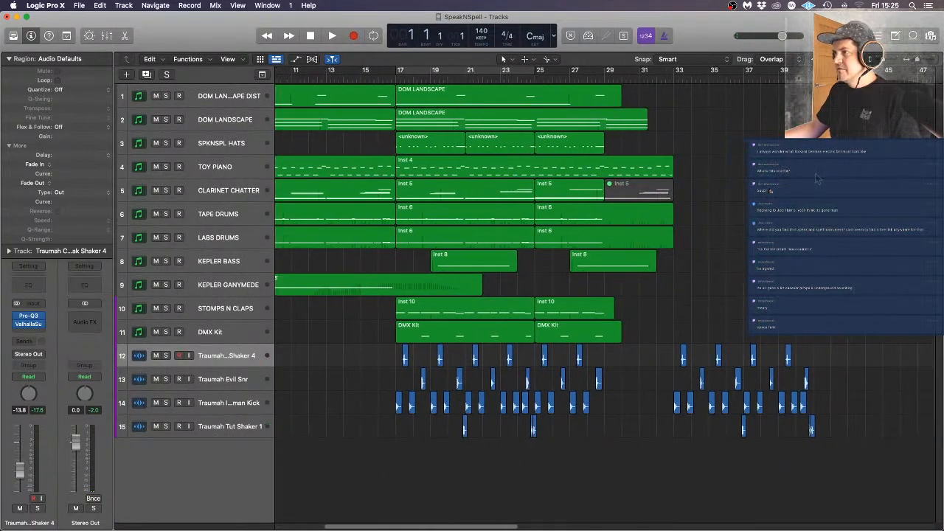
pyautogui.moveTo(674, 74); pyautogui.dragTo(814, 336)
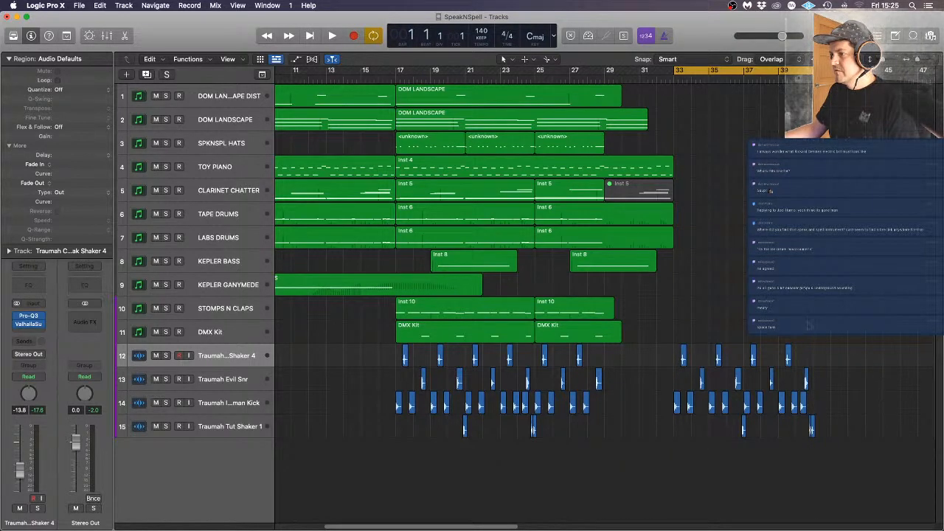
pyautogui.click(677, 404)
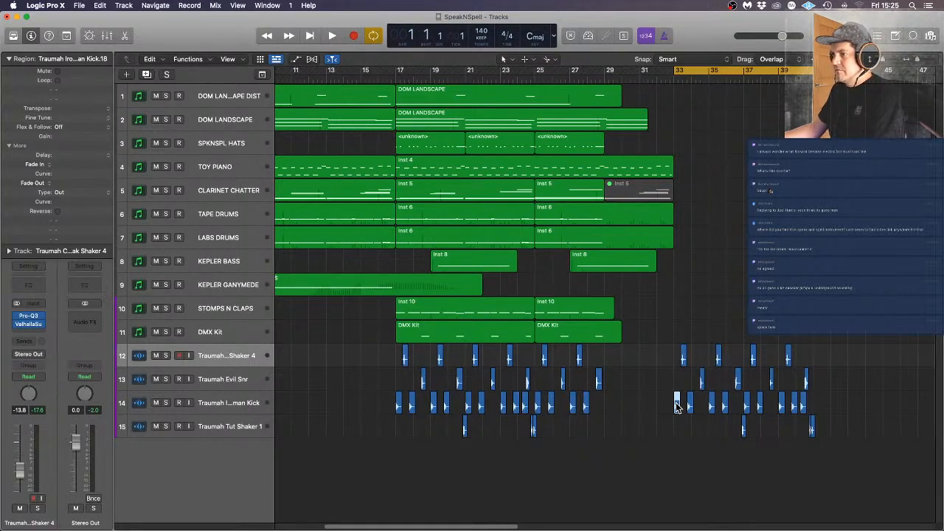
pyautogui.press('Delete')
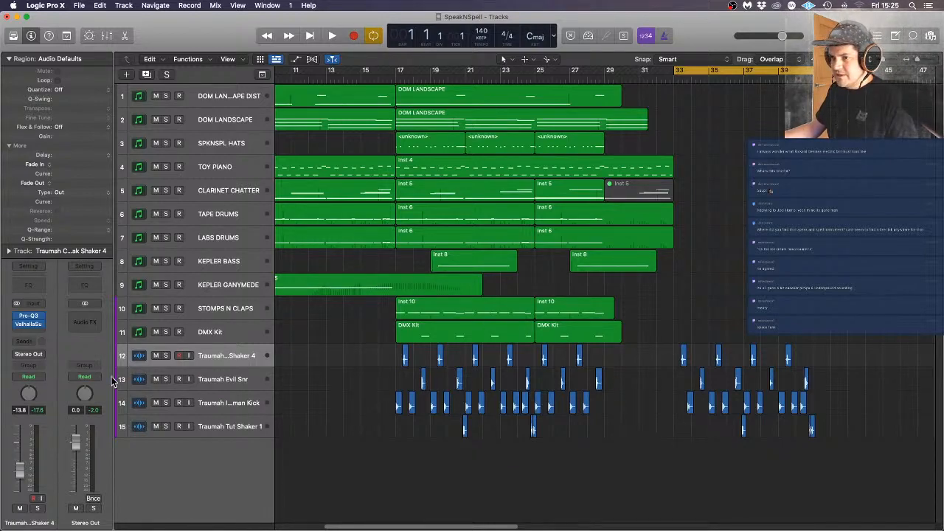
# Create one software instrument track below Traumah Tut Shaker 1 and load Kontakt 5 on it in stereo
pyautogui.click(237, 430)
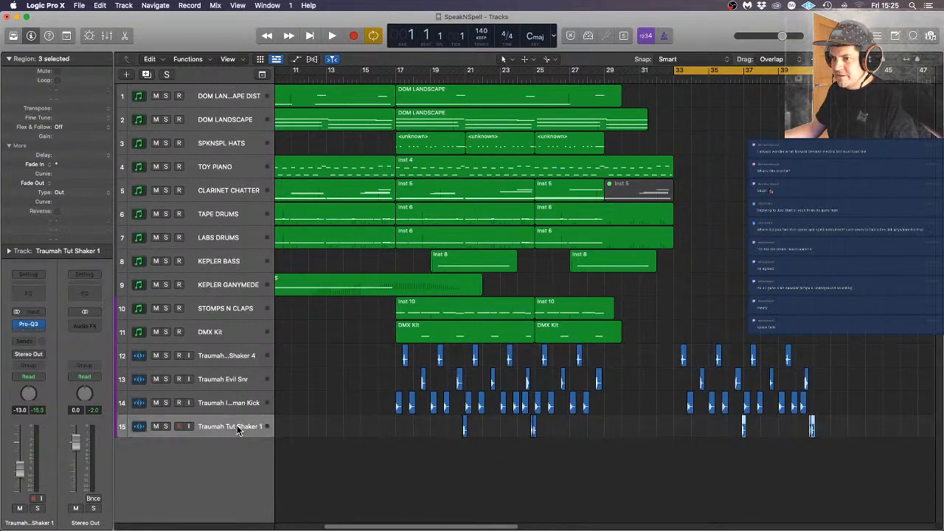
pyautogui.click(126, 75)
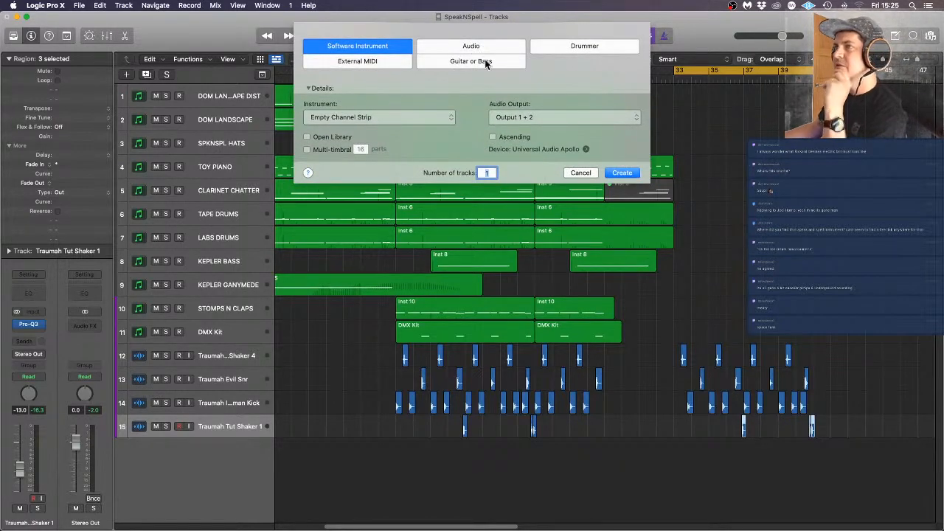
pyautogui.click(631, 173)
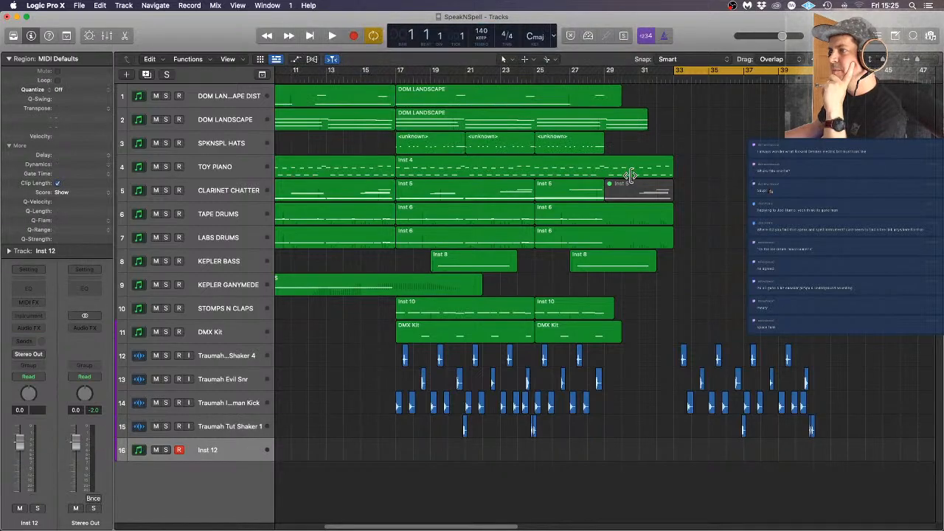
pyautogui.moveTo(2, 323)
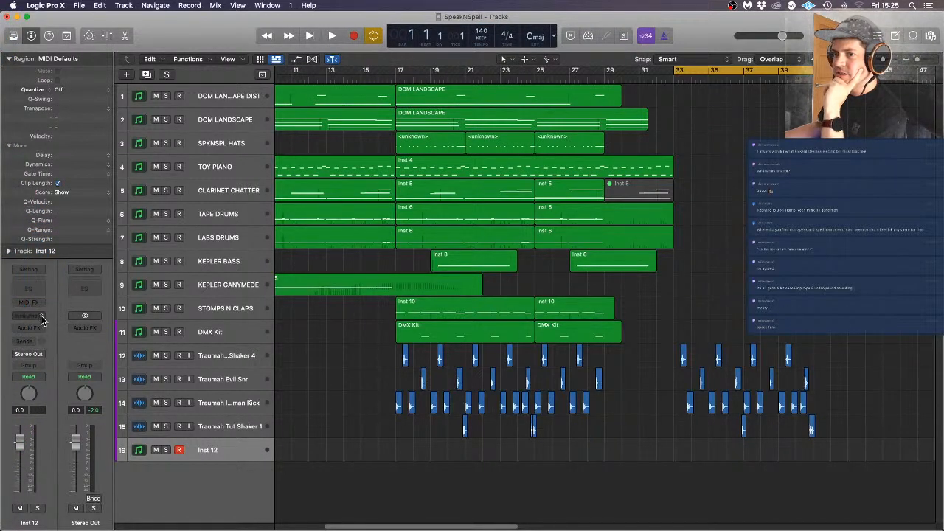
pyautogui.click(43, 317)
pyautogui.moveTo(53, 353)
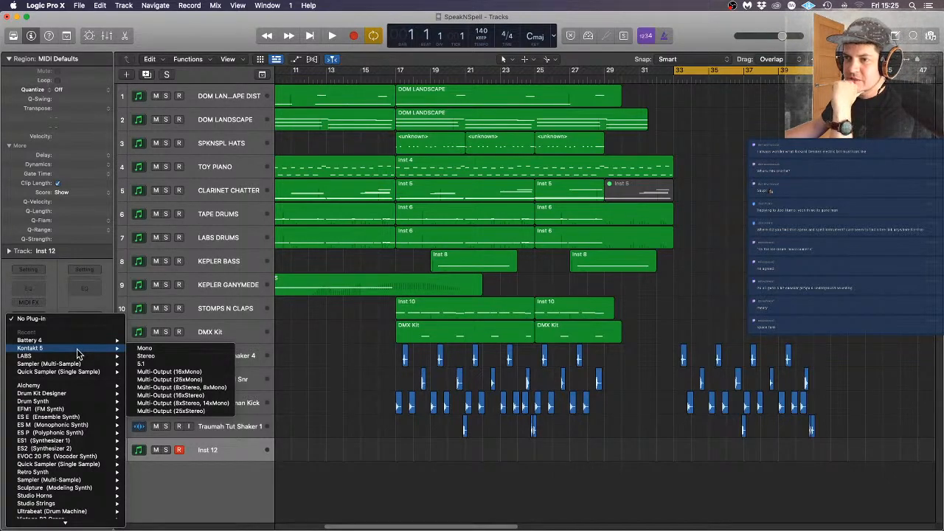
pyautogui.click(163, 358)
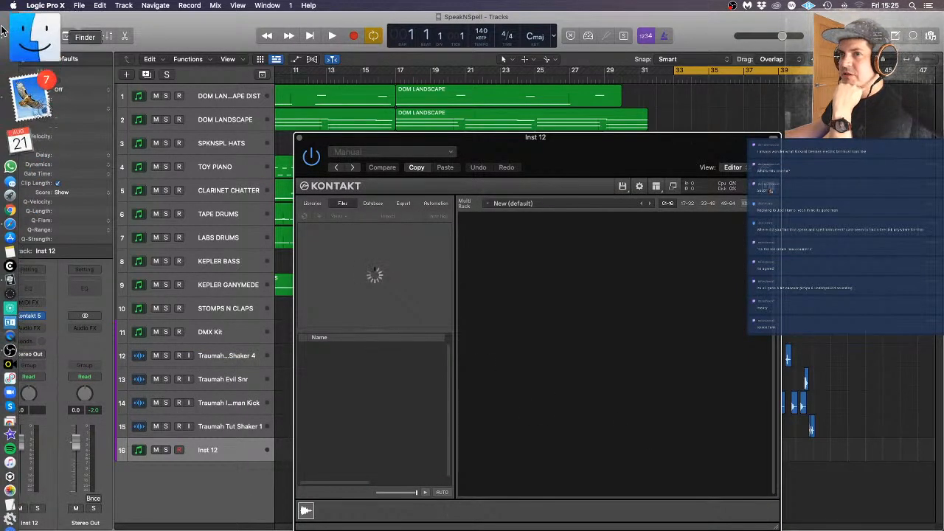
# Switch to Finder, open the Shades- Eprom- Alix Perez - Sample Pack One folder, widen its file column and select 02 Bass-Death Donk.wav
pyautogui.click(3, 29)
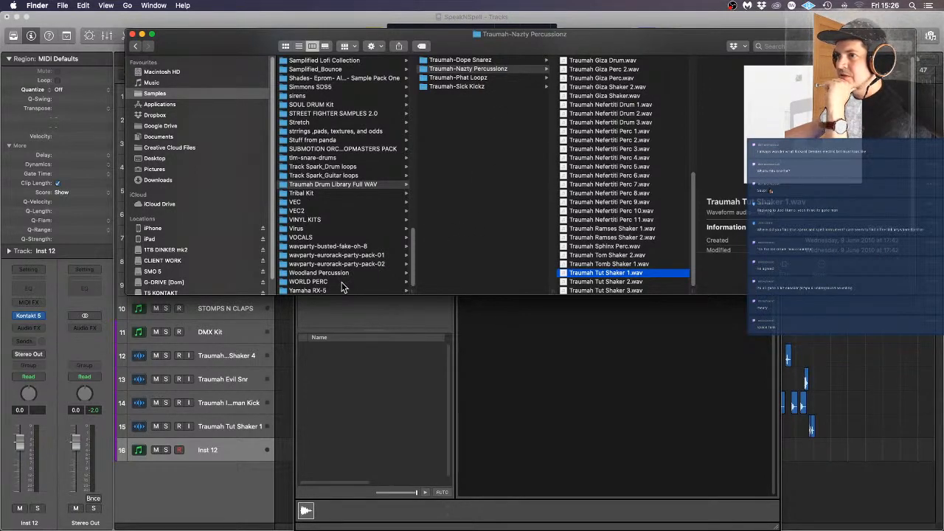
pyautogui.click(362, 80)
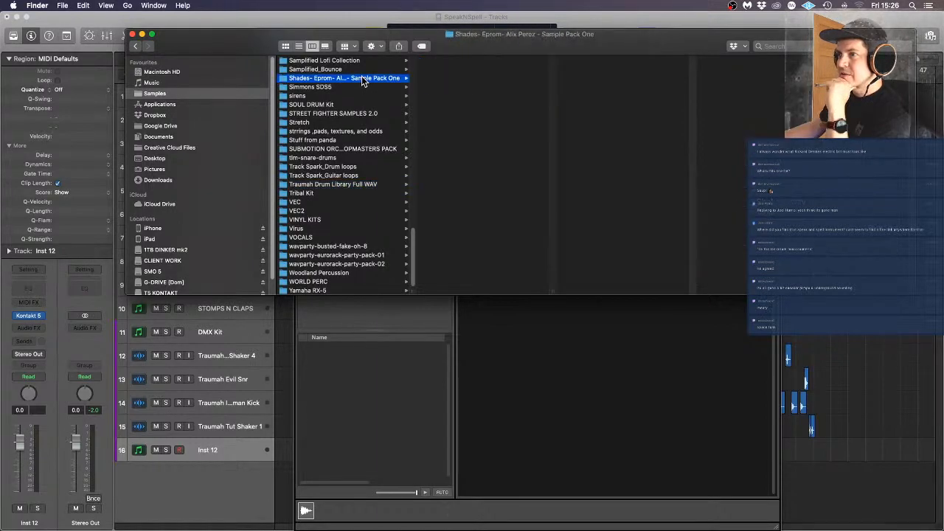
pyautogui.moveTo(554, 293); pyautogui.dragTo(714, 269)
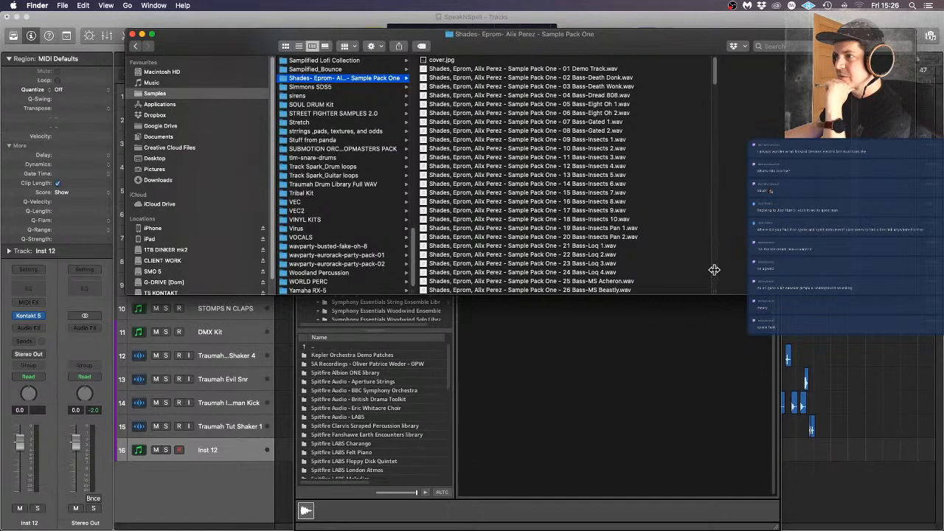
pyautogui.click(543, 79)
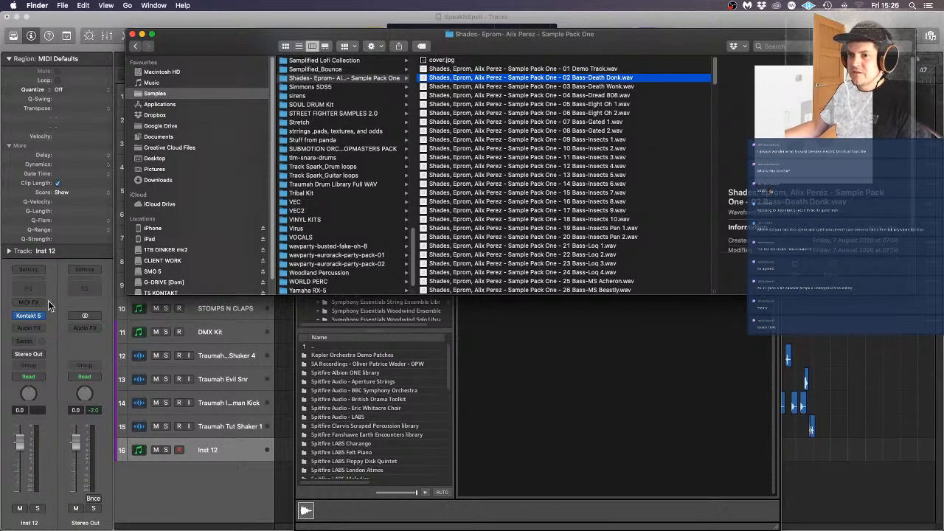
# Switch back to Logic Pro X and delete the Kontakt instrument track Inst 12
pyautogui.click(251, 486)
pyautogui.press('super+BackSpace')
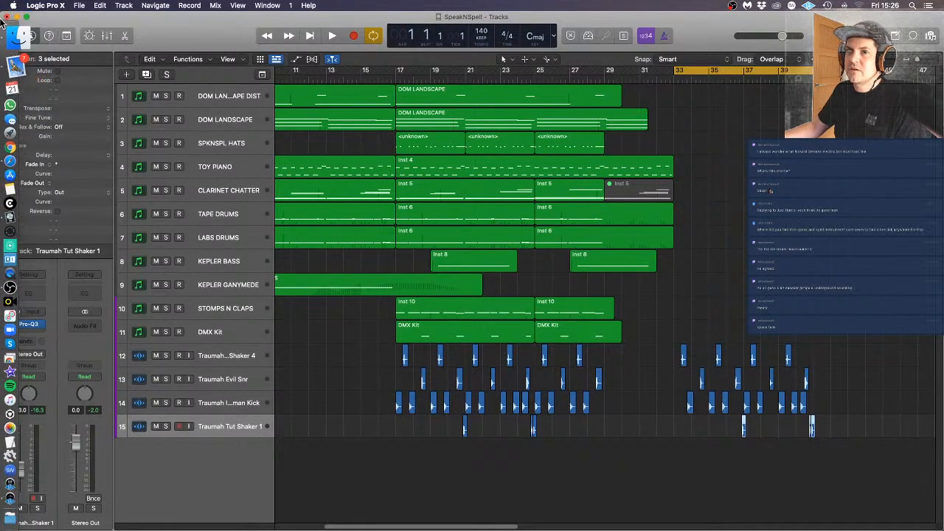
# Switch to Finder and audition the bass samples from 02 Bass-Death Donk.wav through 12 Bass-Insects 4.wav in the Shades sample pack
pyautogui.click(22, 26)
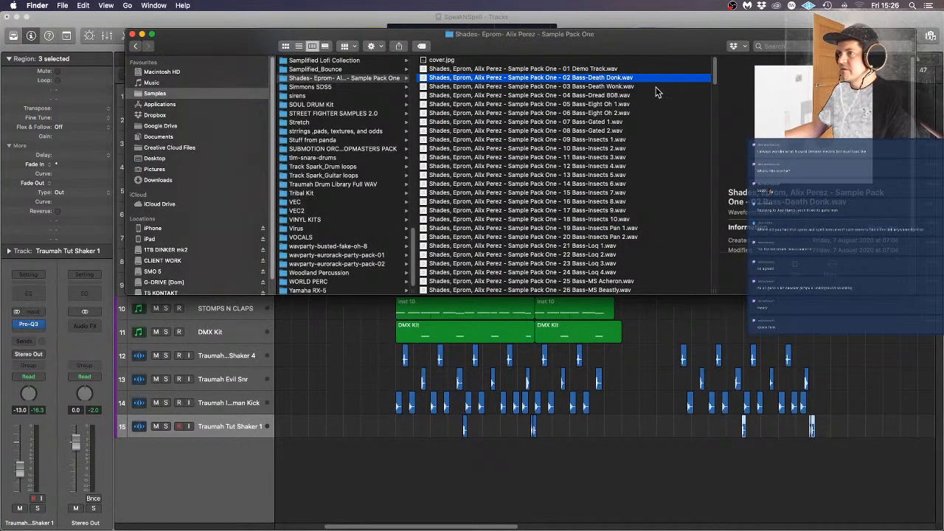
pyautogui.press('space')
pyautogui.press('Down')
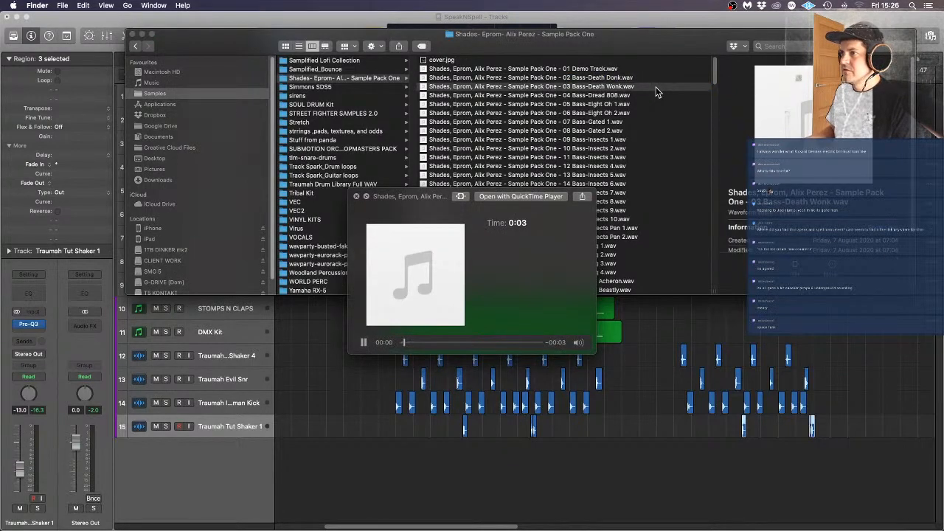
pyautogui.press('Down')
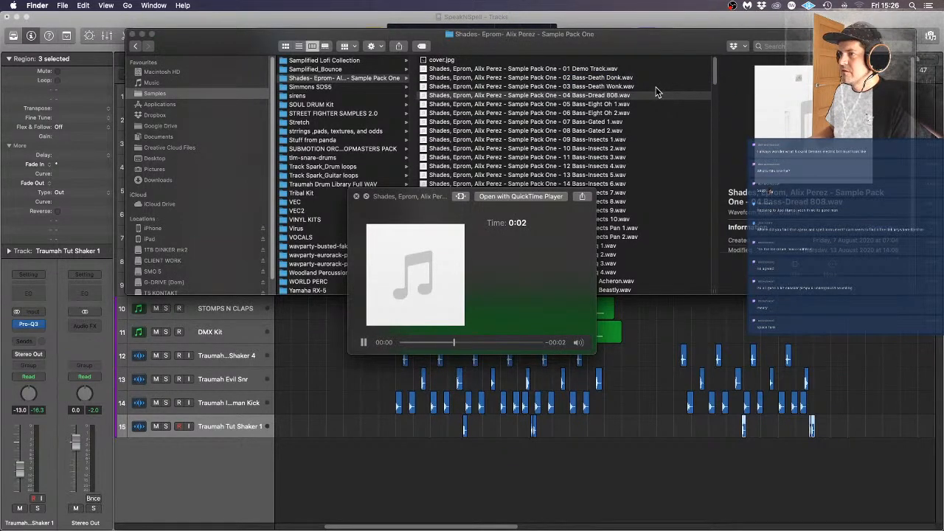
pyautogui.press('Down')
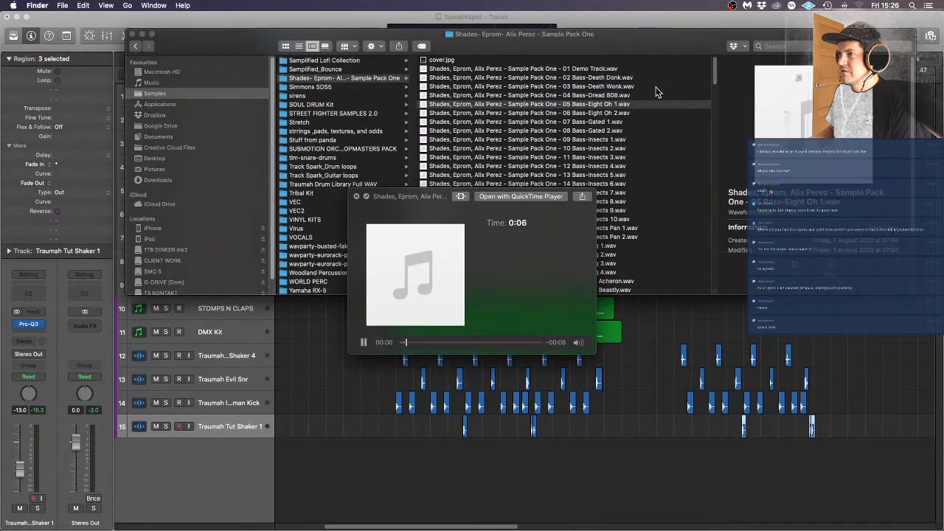
pyautogui.press('Down')
pyautogui.press('Down')
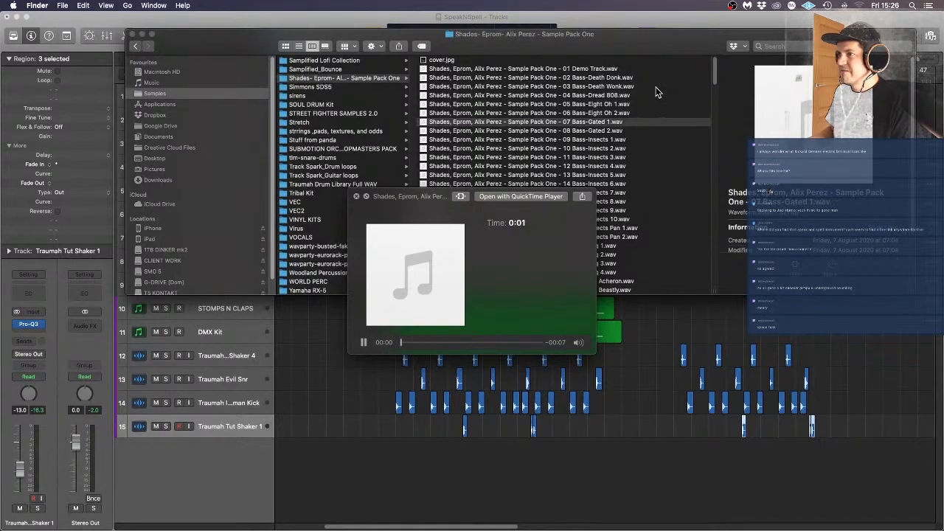
pyautogui.press('Down')
pyautogui.press('Down')
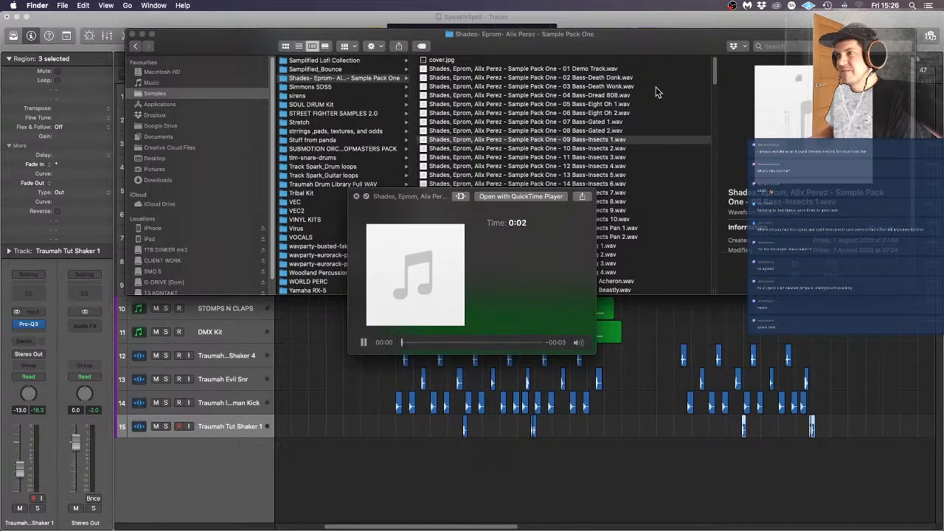
pyautogui.press('Down')
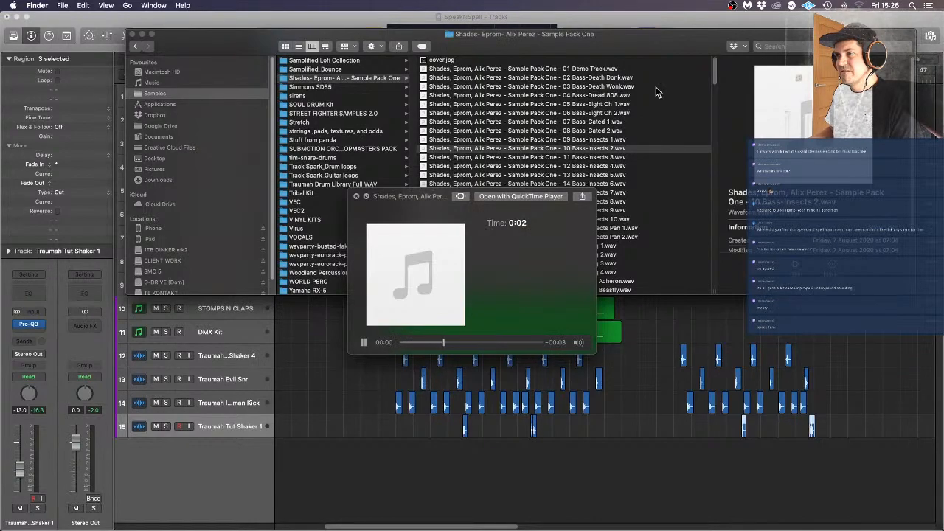
pyautogui.press('Down')
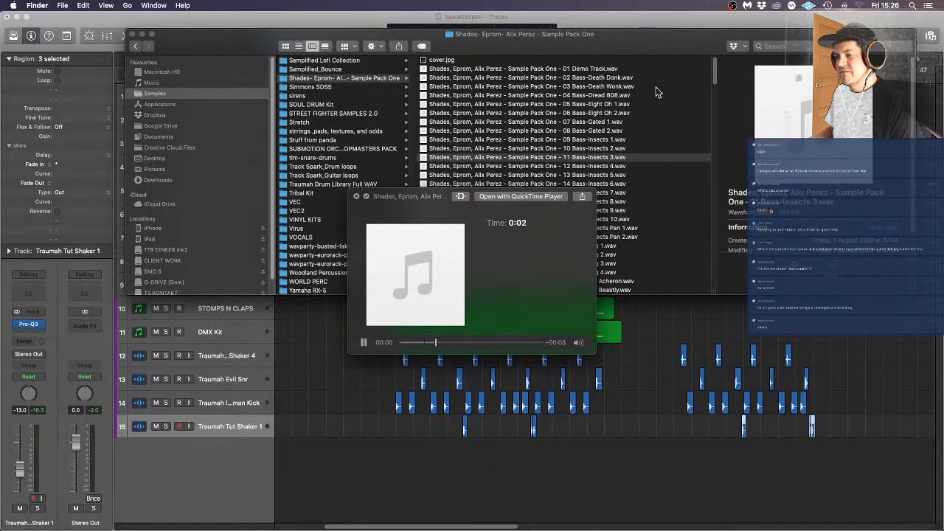
pyautogui.press('Down')
pyautogui.press('space')
# Audition the bass samples from 40 Bass-NTRN 3.wav through 47 Bass-Poly 6.wav, plus 35 Bass-MS Torn.wav
pyautogui.scroll(-10, 660, 120)
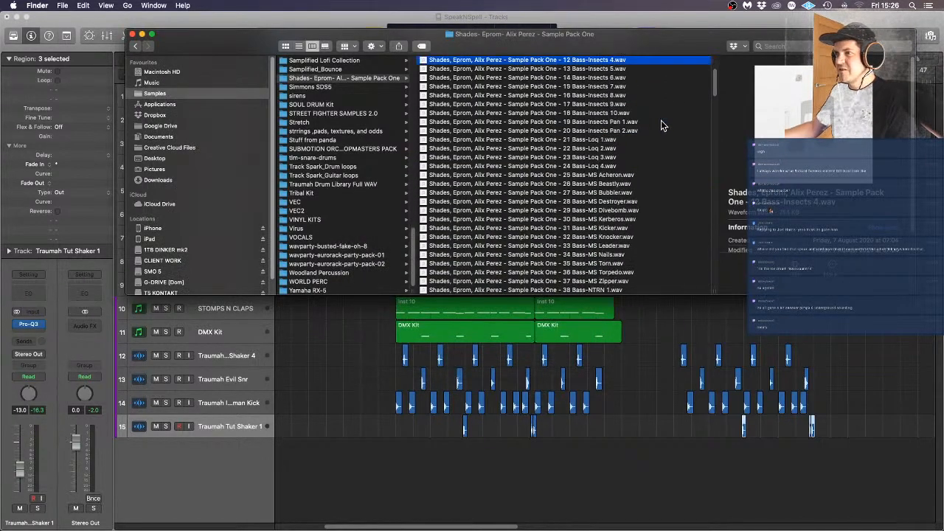
pyautogui.click(651, 148)
pyautogui.press('space')
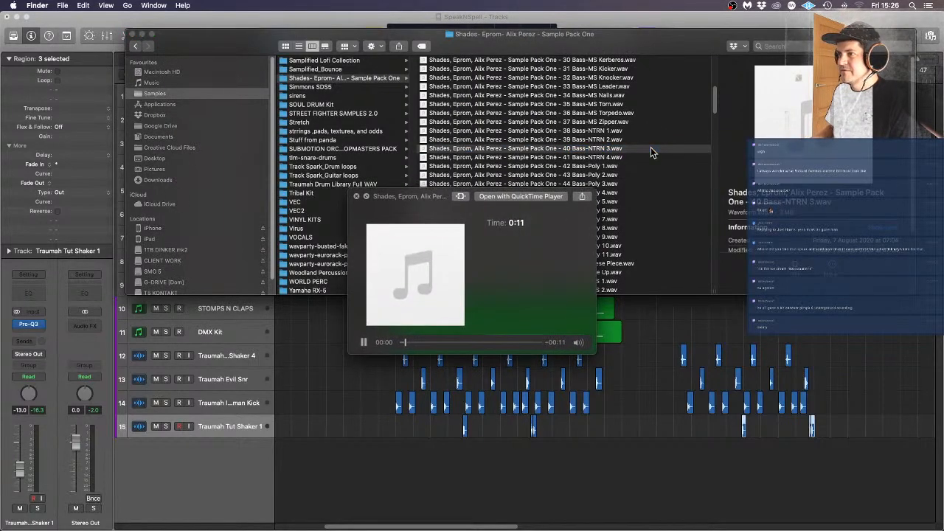
pyautogui.press('Down')
pyautogui.press('Down')
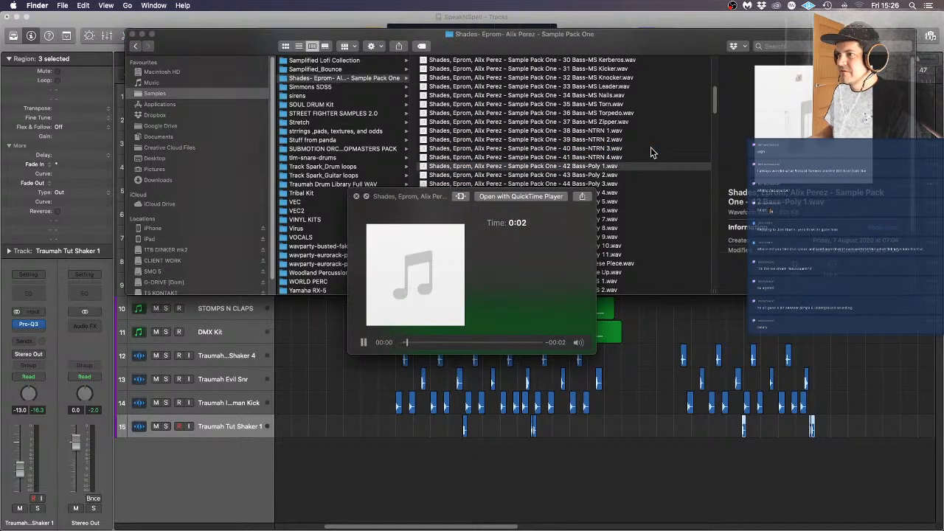
pyautogui.press('Down')
pyautogui.press('Down')
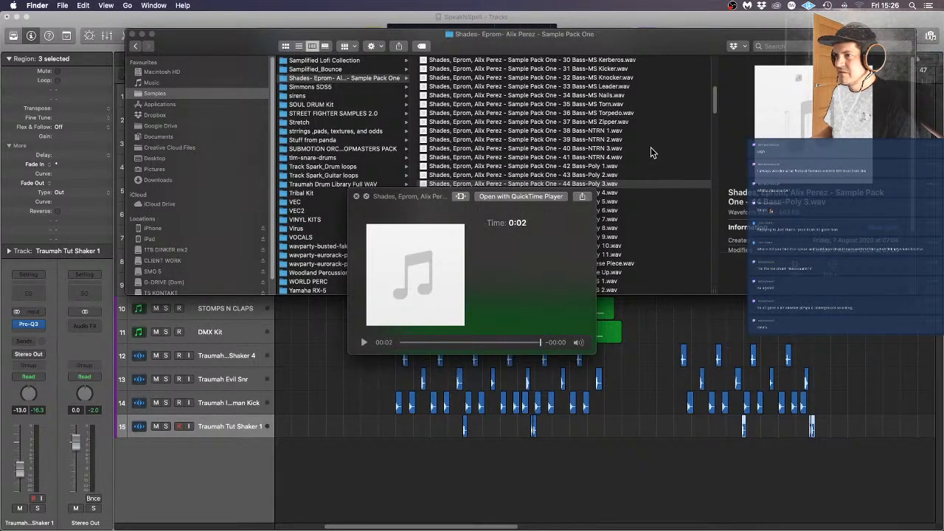
pyautogui.press('Down')
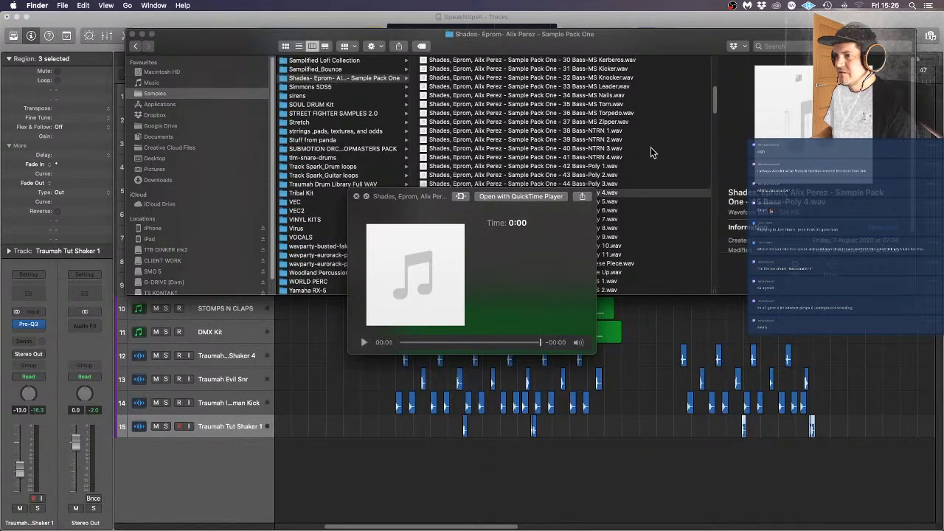
pyautogui.press('Down')
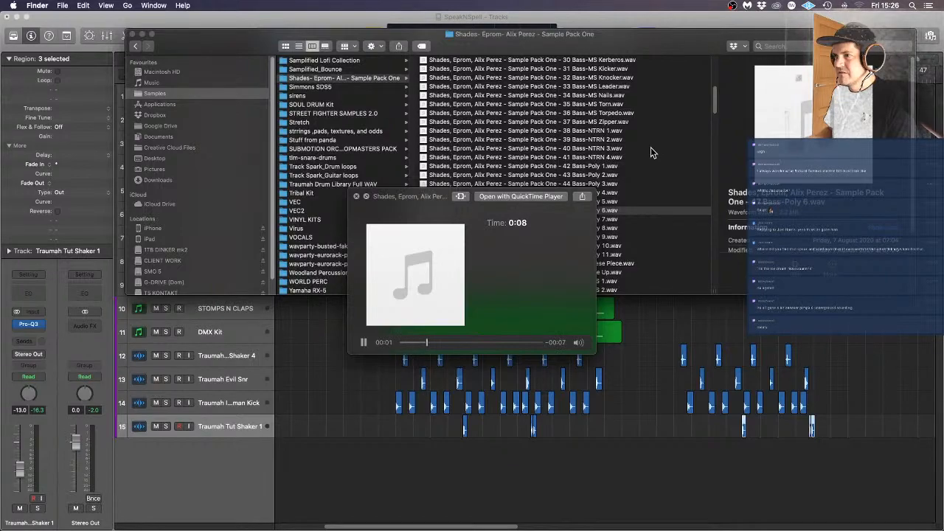
pyautogui.click(628, 104)
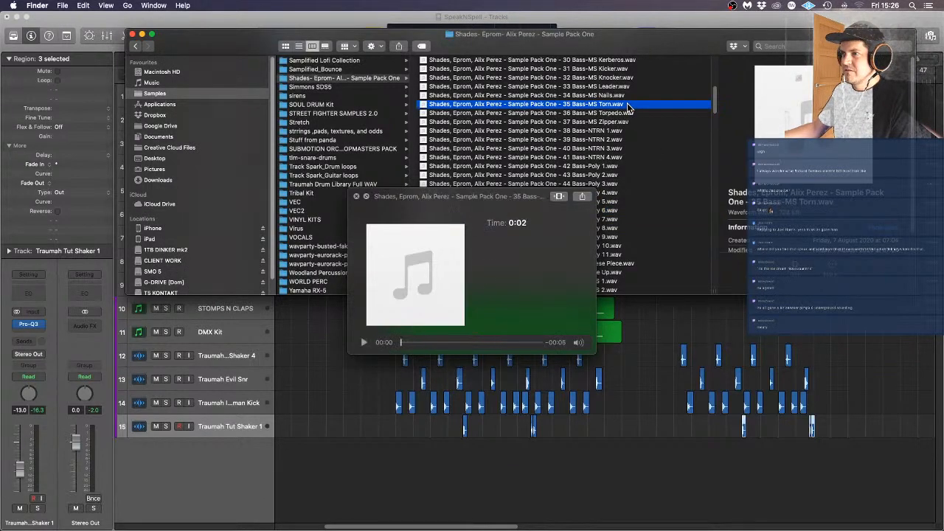
pyautogui.press('space')
# Audition and compare the x0x bass samples 62 Killa, 61 Crucifix and 60 Creep
pyautogui.scroll(-6, 612, 192)
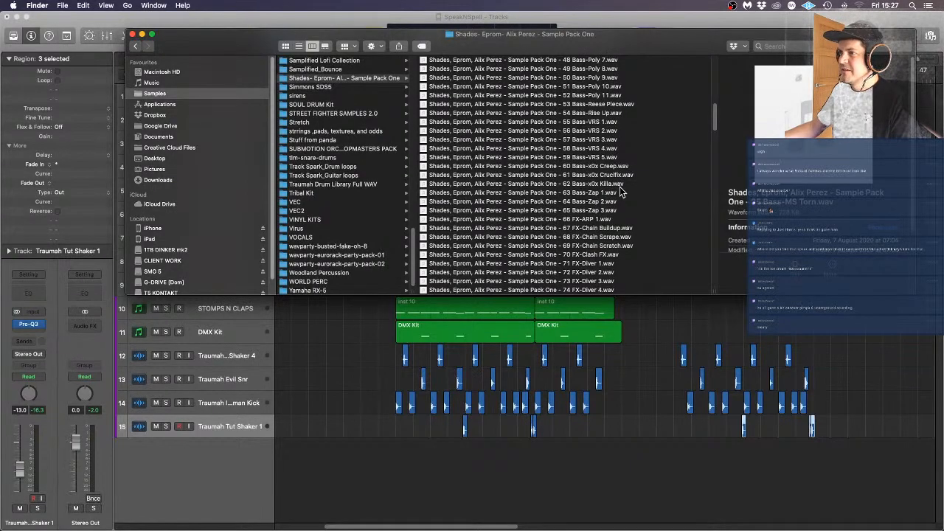
pyautogui.click(620, 185)
pyautogui.press('space')
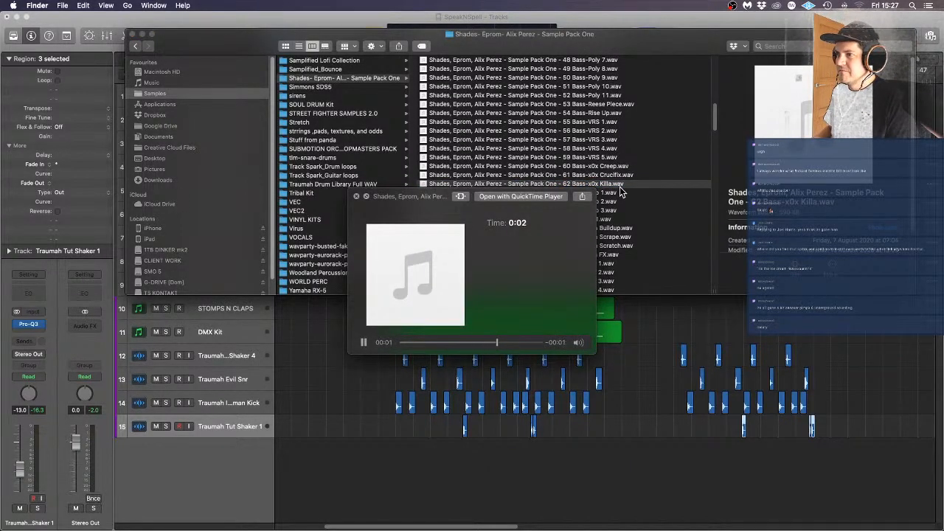
pyautogui.press('Up')
pyautogui.press('Up')
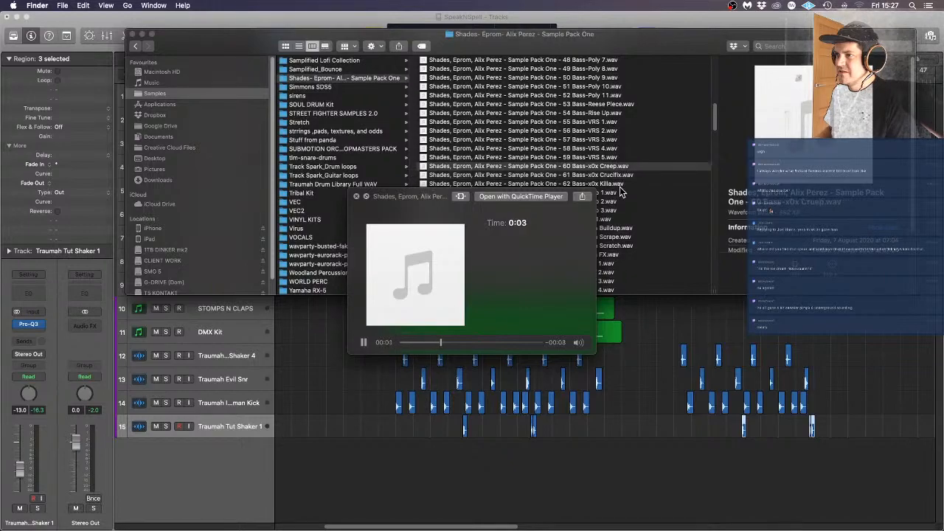
pyautogui.press('Down')
pyautogui.press('Down')
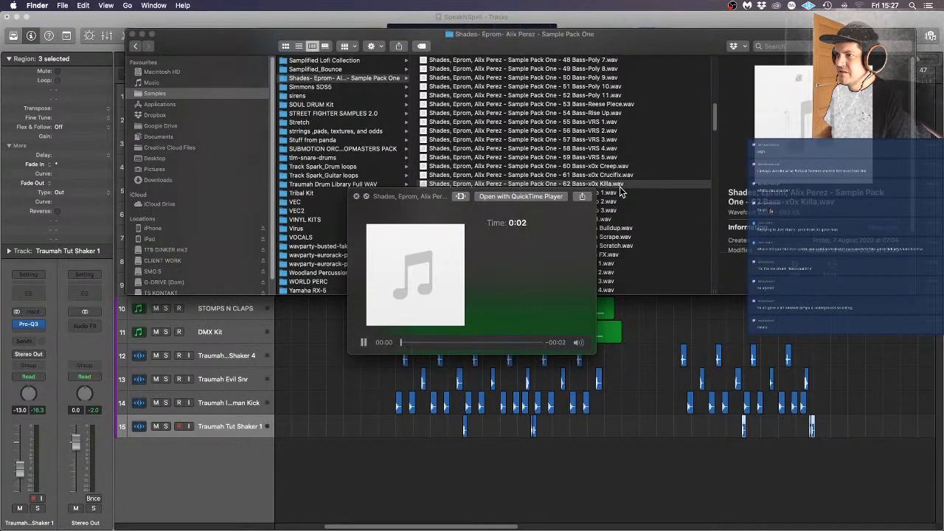
pyautogui.press('space')
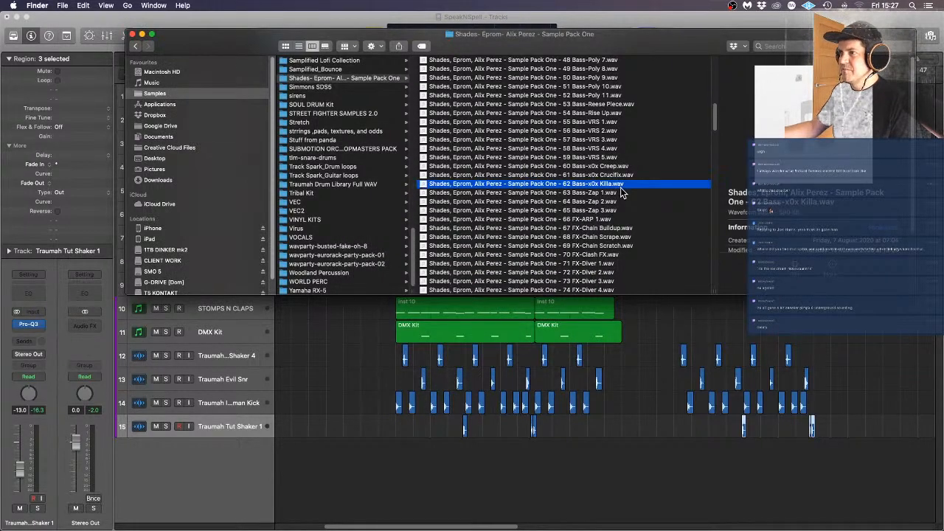
# Audition 04 Bass-Dread 808.wav and load it into Quick Sampler on a new Logic Pro X track below Traumah Tut Shaker 1
pyautogui.scroll(15, 622, 191)
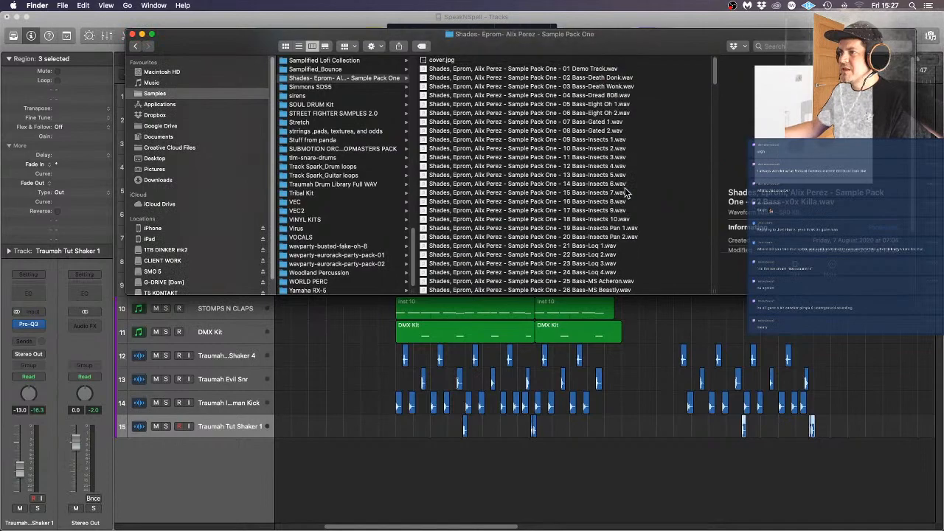
pyautogui.click(605, 97)
pyautogui.press('space')
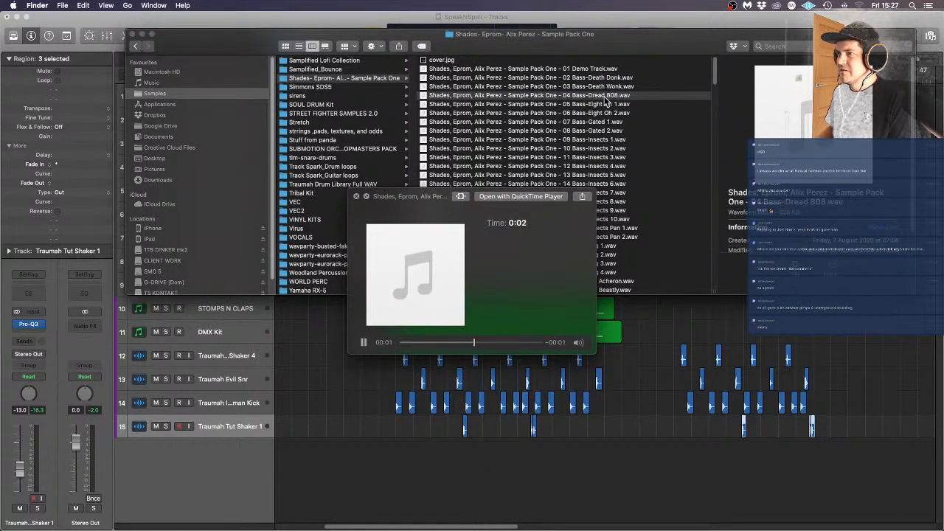
pyautogui.press('space')
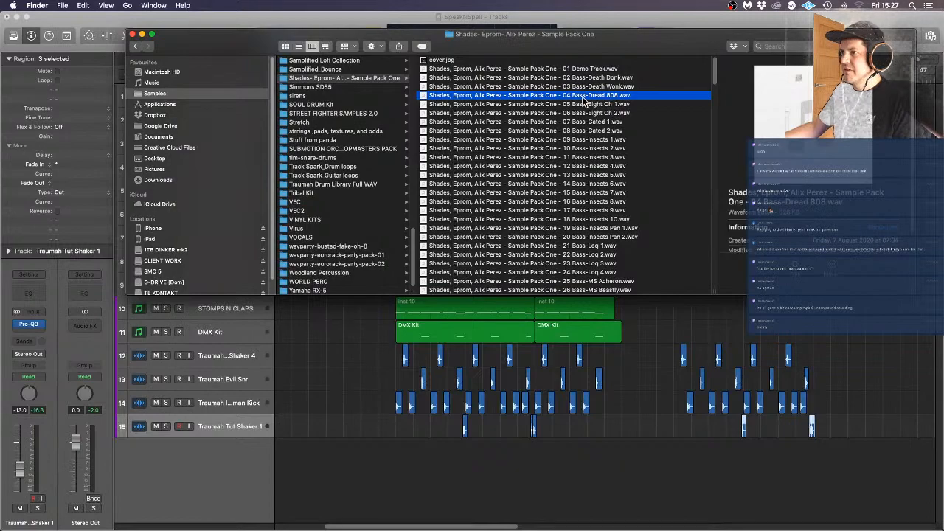
pyautogui.moveTo(583, 99); pyautogui.dragTo(194, 465)
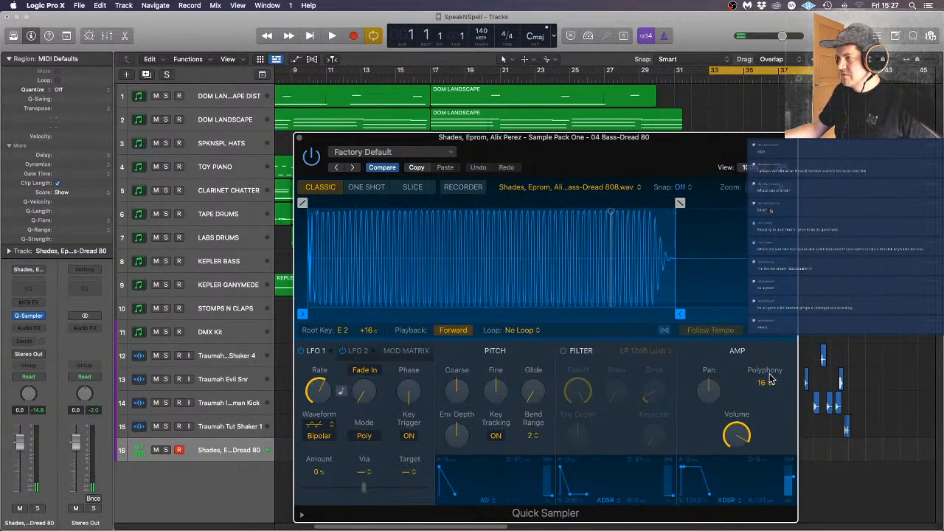
# Replace Quick Sampler with Sampler (Multi-Sample) on the new Dread 808 track
pyautogui.click(43, 316)
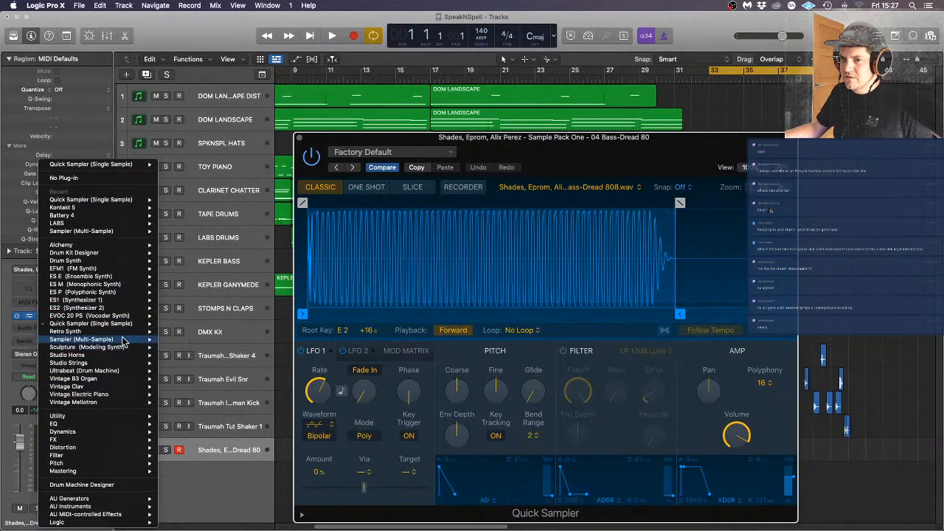
pyautogui.moveTo(124, 343)
pyautogui.click(192, 347)
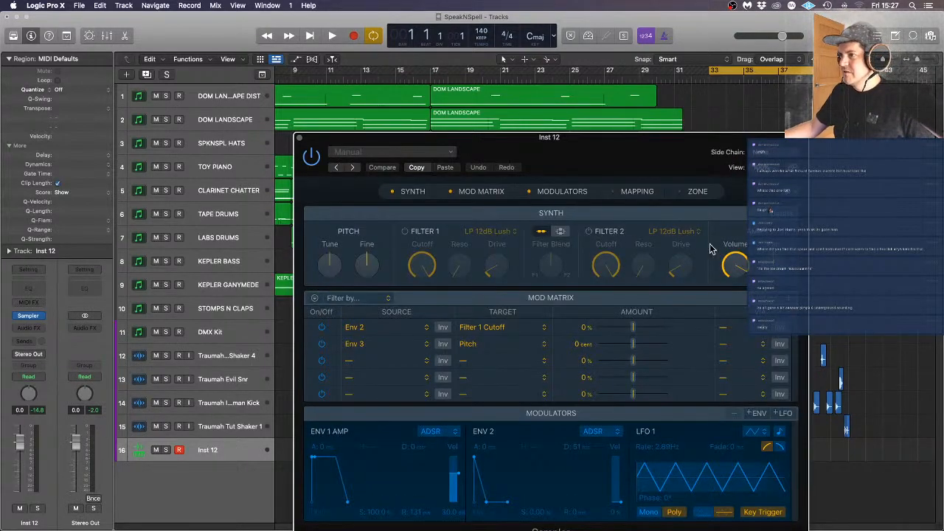
# Show Sampler's detailed synth settings and set the Velocity Offset to +127
pyautogui.click(781, 214)
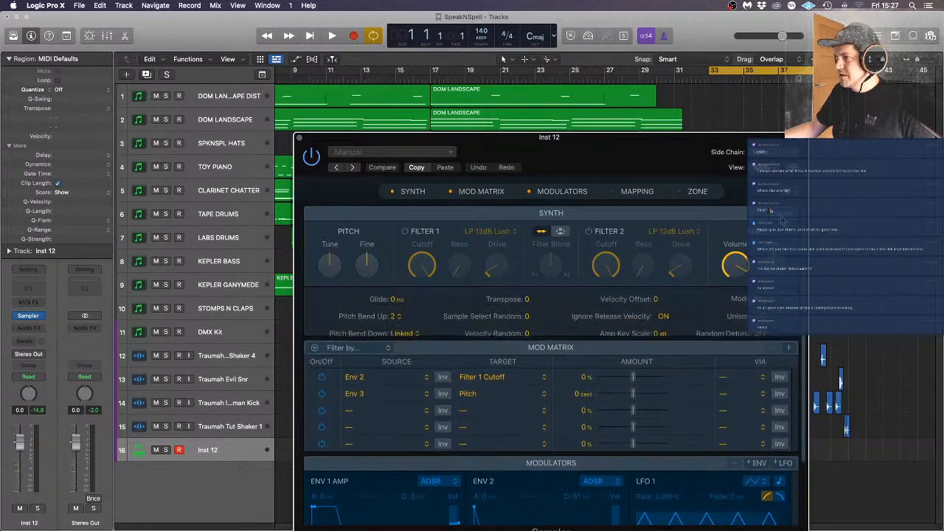
pyautogui.moveTo(656, 300); pyautogui.dragTo(656, 236)
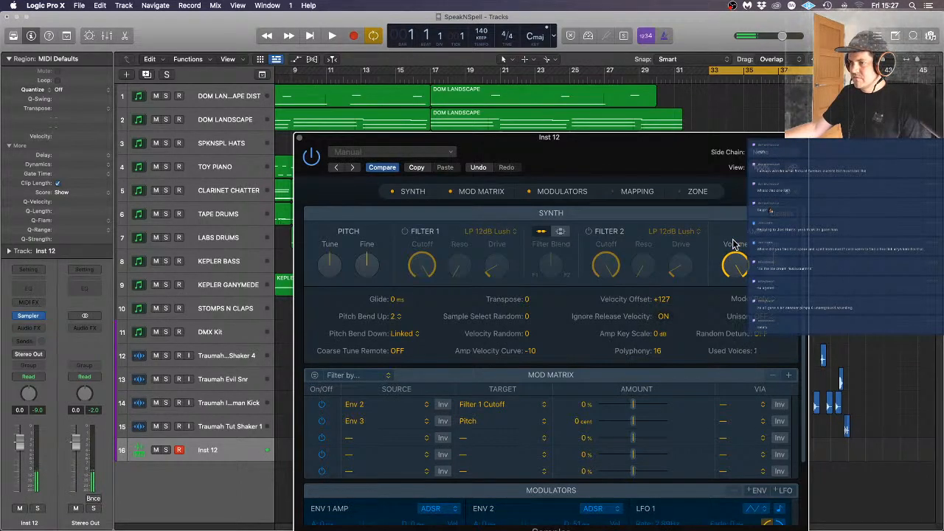
pyautogui.moveTo(734, 244)
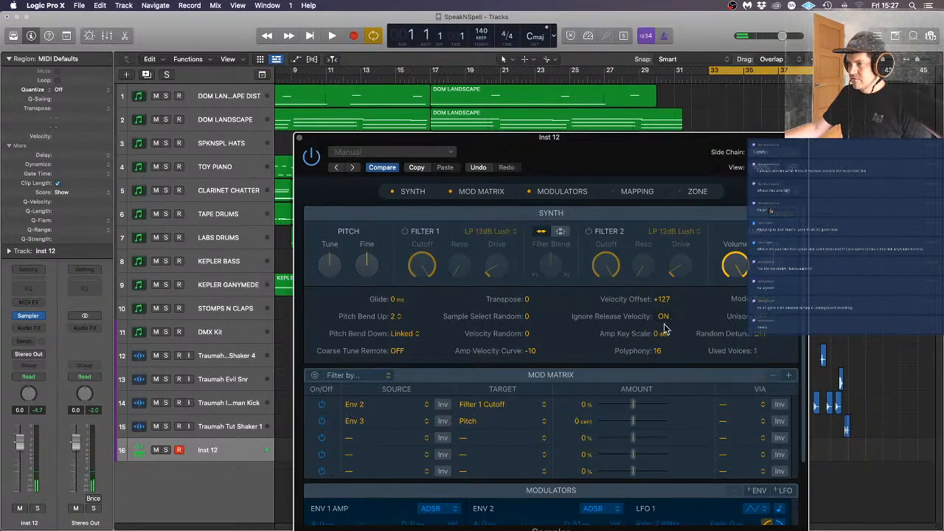
# Set Sampler to Legato mode with a 108 ms glide, 3-voice unison and a random detune of +/- 3 cent
pyautogui.click(762, 317)
pyautogui.click(770, 345)
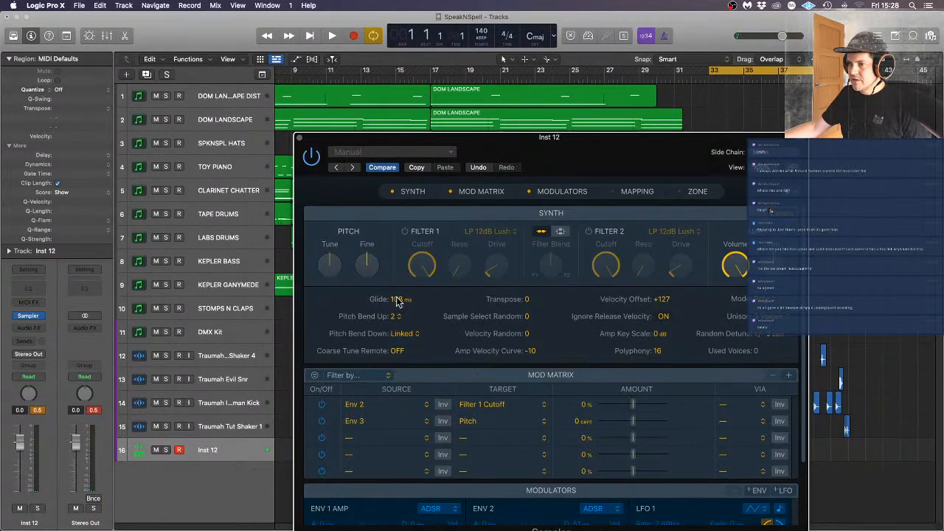
pyautogui.click(769, 323)
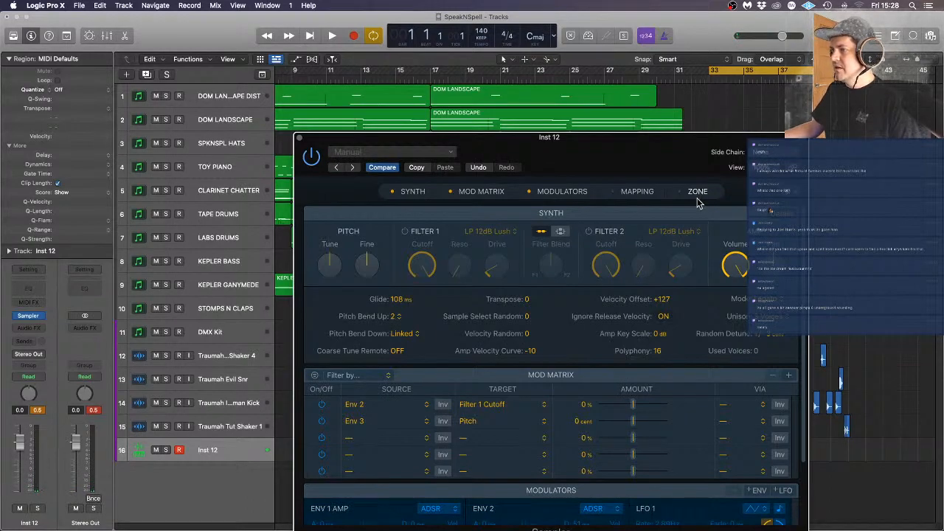
# Show the Dread 808 sample's zone in Sampler and set its loop mode to Forward
pyautogui.moveTo(601, 141); pyautogui.dragTo(468, 38)
pyautogui.scroll(-3, 583, 245)
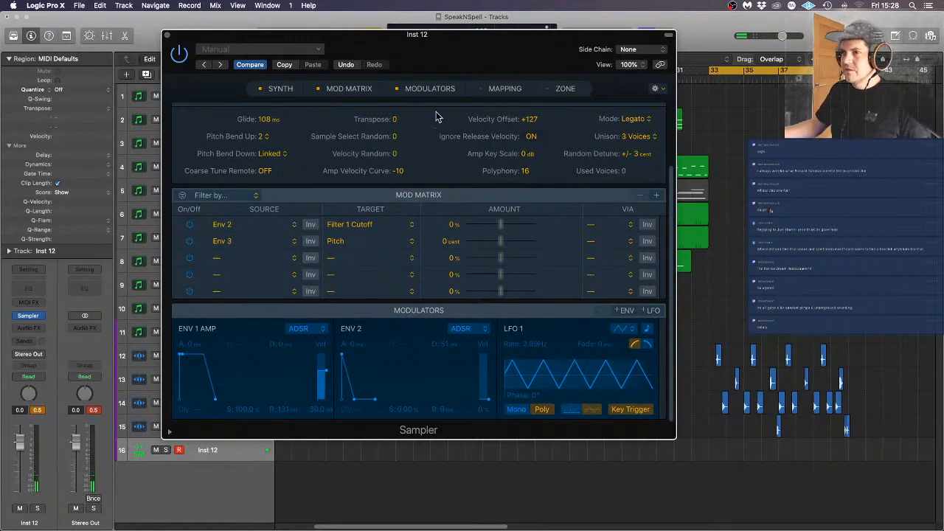
pyautogui.click(586, 88)
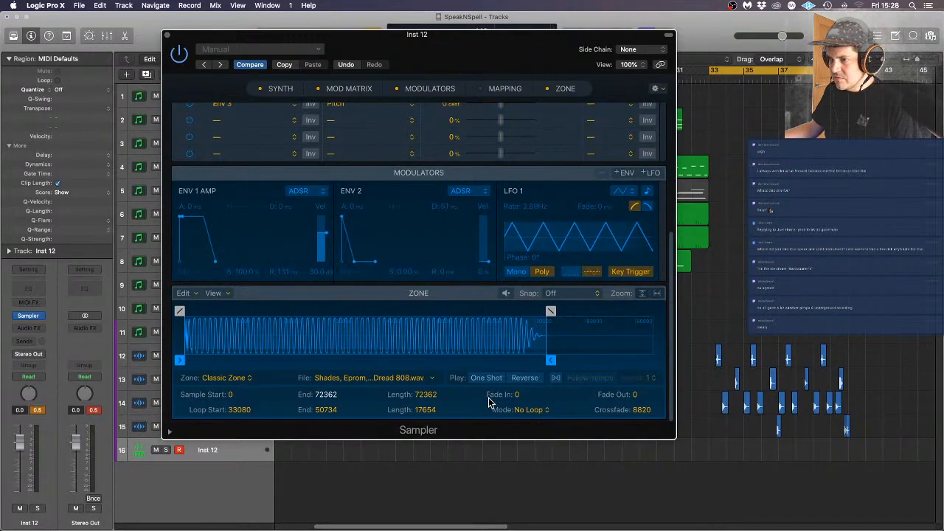
pyautogui.click(532, 410)
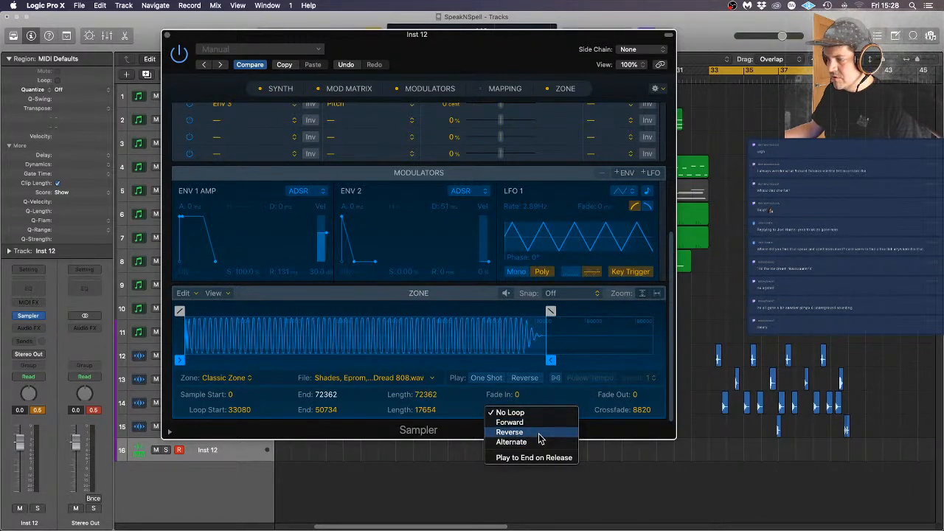
pyautogui.click(540, 444)
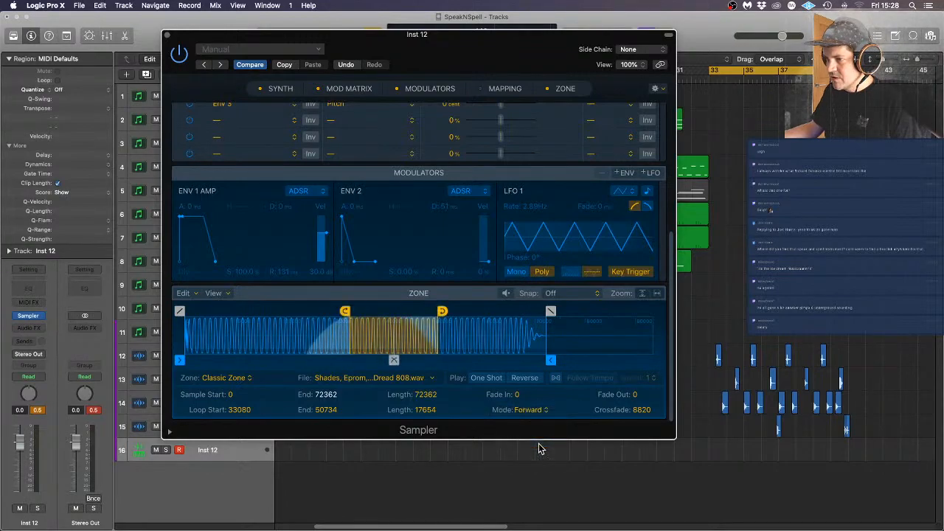
# Move the Dread 808 zone's loop towards the sample's end, with loop mode Alternate and a crossfade of 2612
pyautogui.moveTo(397, 329); pyautogui.dragTo(469, 327)
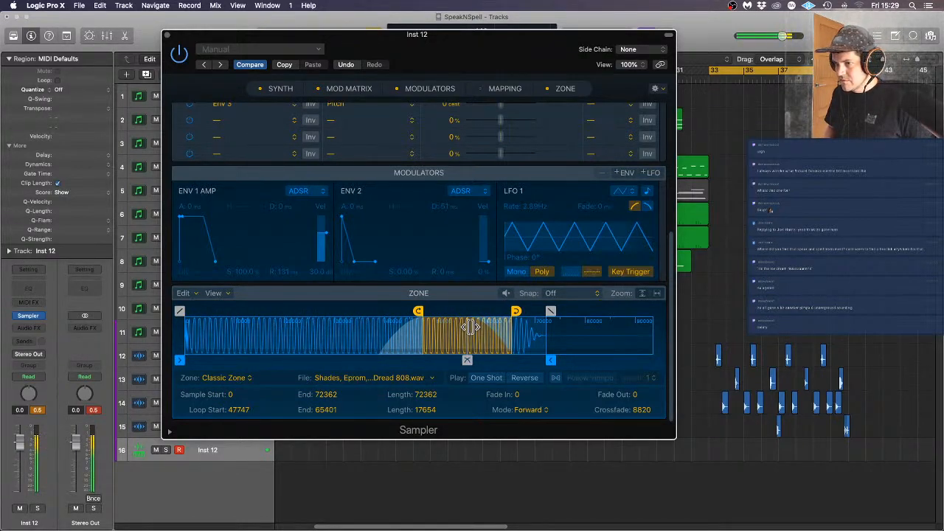
pyautogui.click(537, 409)
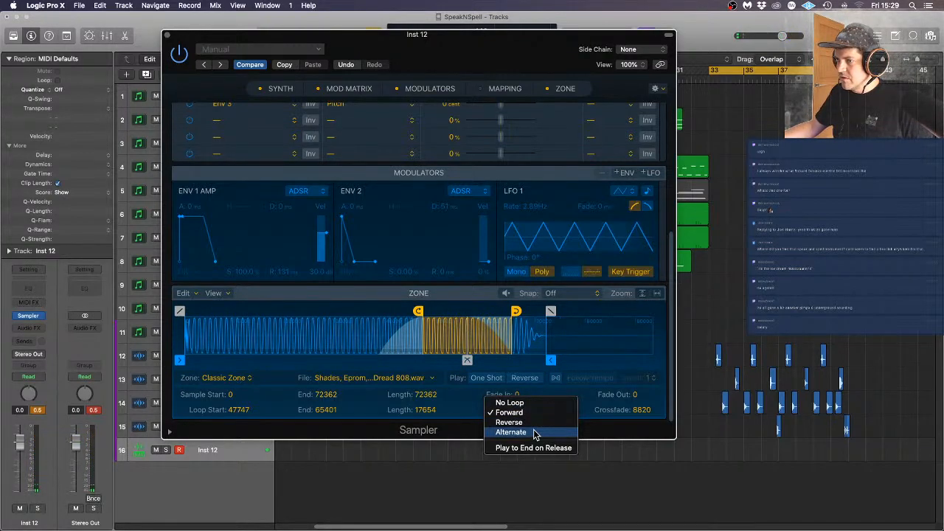
pyautogui.click(536, 433)
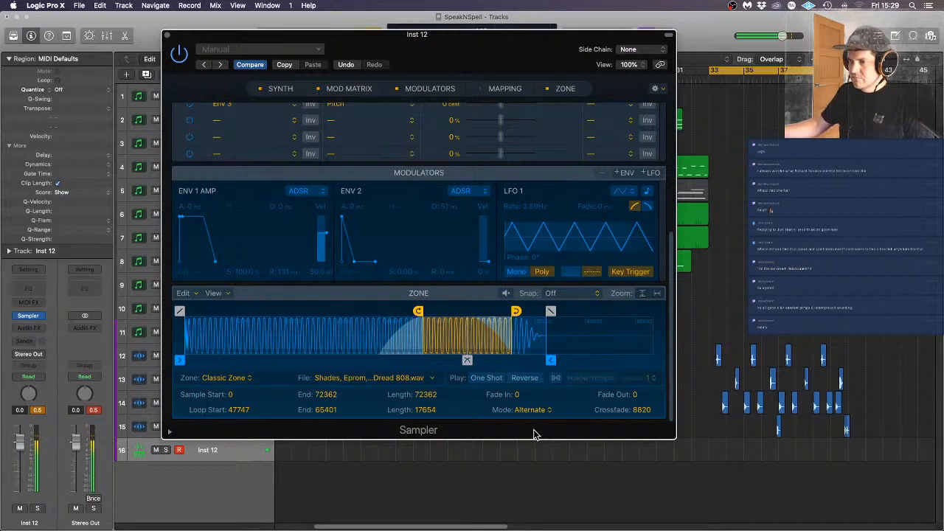
pyautogui.moveTo(470, 337); pyautogui.dragTo(501, 336)
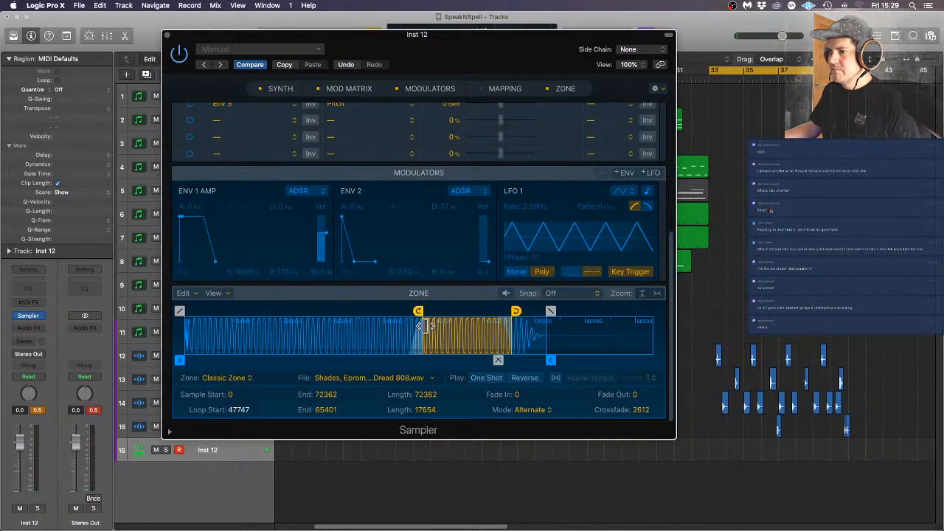
# Reposition and shorten the Dread 808 zone's loop so it starts at 35049 and ends at 48273
pyautogui.moveTo(425, 325); pyautogui.dragTo(249, 324)
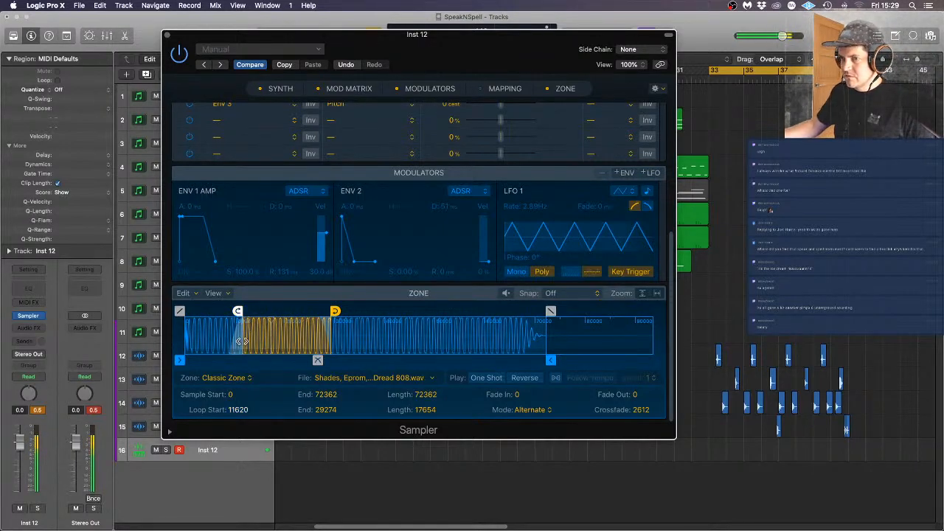
pyautogui.moveTo(273, 329); pyautogui.dragTo(386, 331)
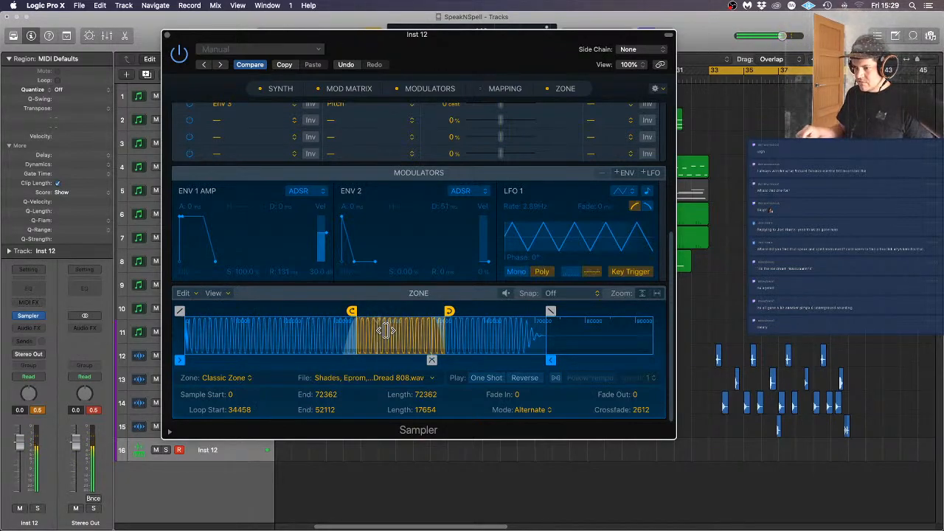
pyautogui.moveTo(360, 337)
pyautogui.mouseDown()
pyautogui.moveTo(381, 336)
pyautogui.moveTo(364, 336)
pyautogui.mouseUp()
pyautogui.moveTo(444, 332); pyautogui.dragTo(426, 334)
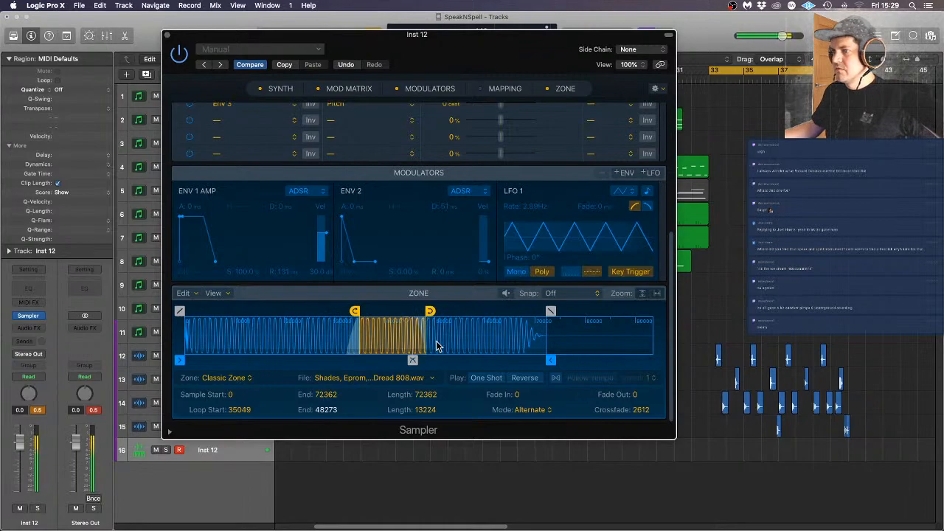
# Set Sampler's random detune to +/- 5 cent and its unison to 5 voices, comparing the sound with unison off
pyautogui.scroll(10, 495, 216)
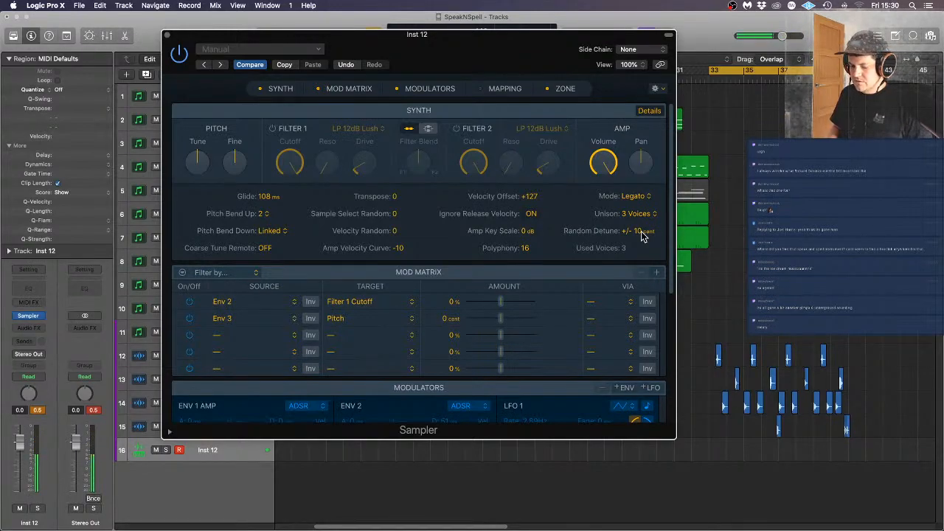
pyautogui.moveTo(642, 234); pyautogui.dragTo(642, 238)
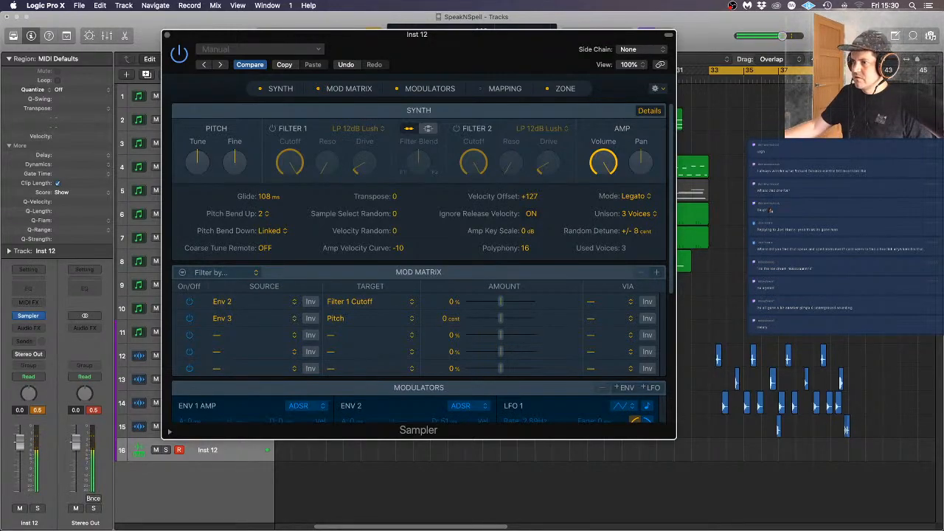
pyautogui.click(650, 215)
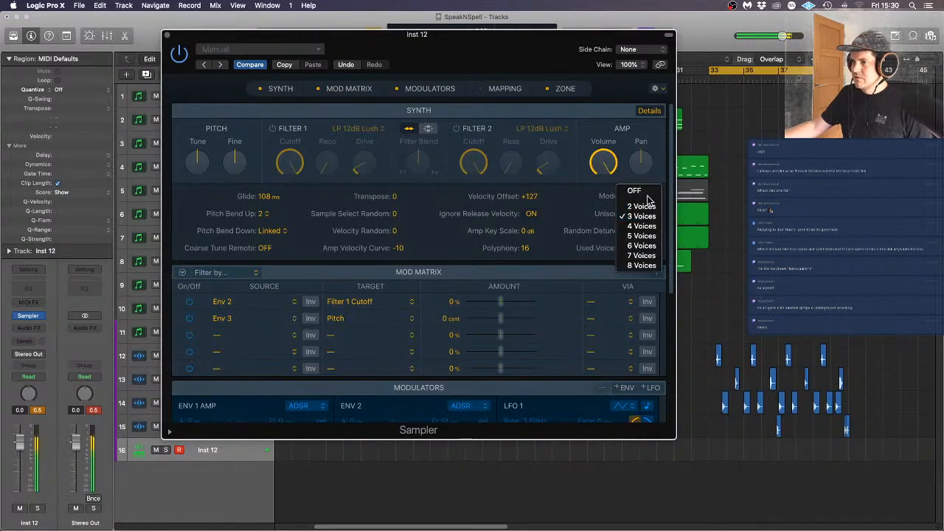
pyautogui.click(648, 196)
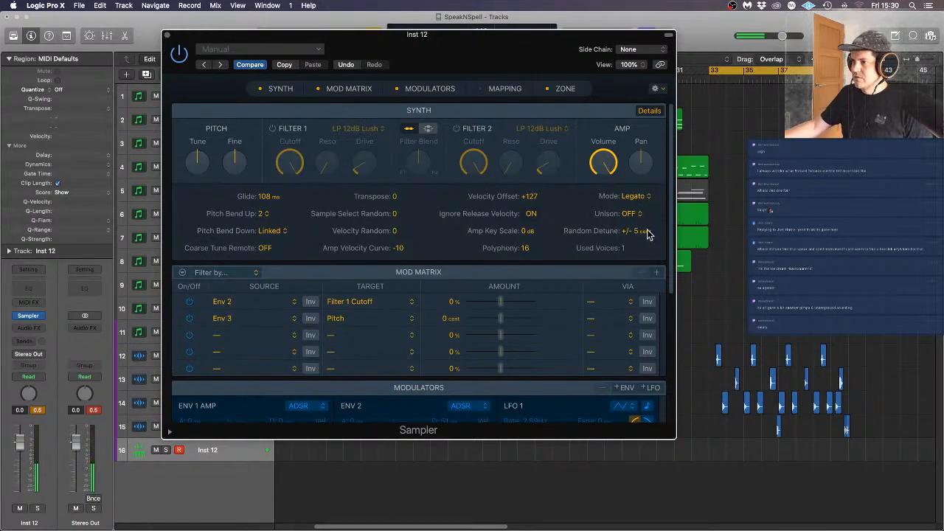
pyautogui.click(632, 215)
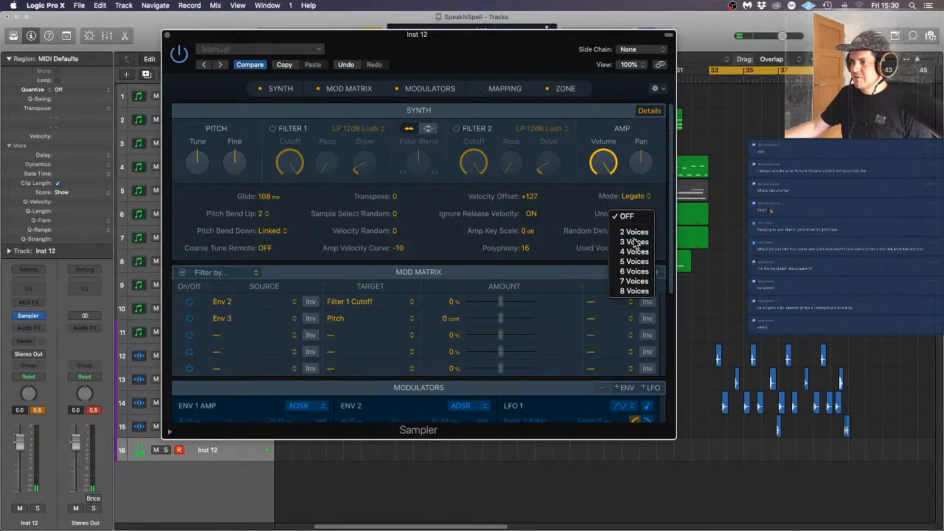
pyautogui.click(634, 242)
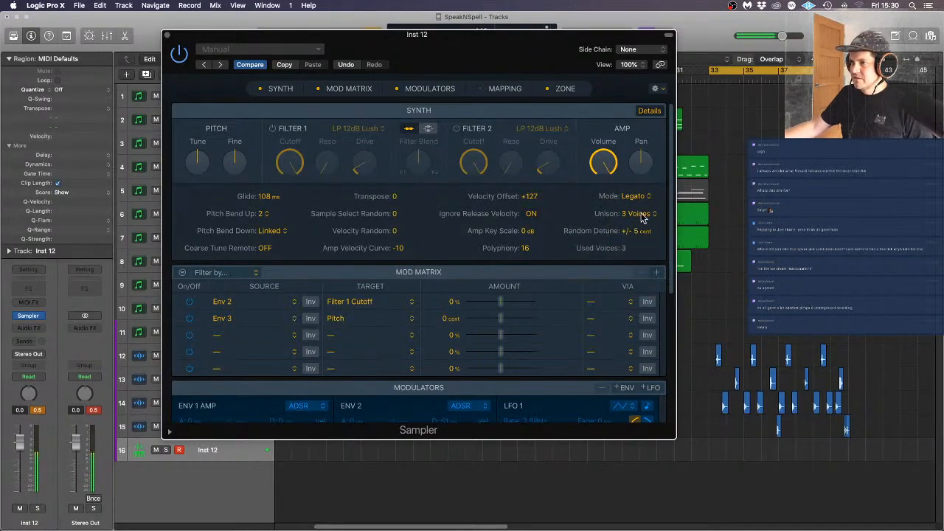
pyautogui.click(639, 214)
pyautogui.click(641, 235)
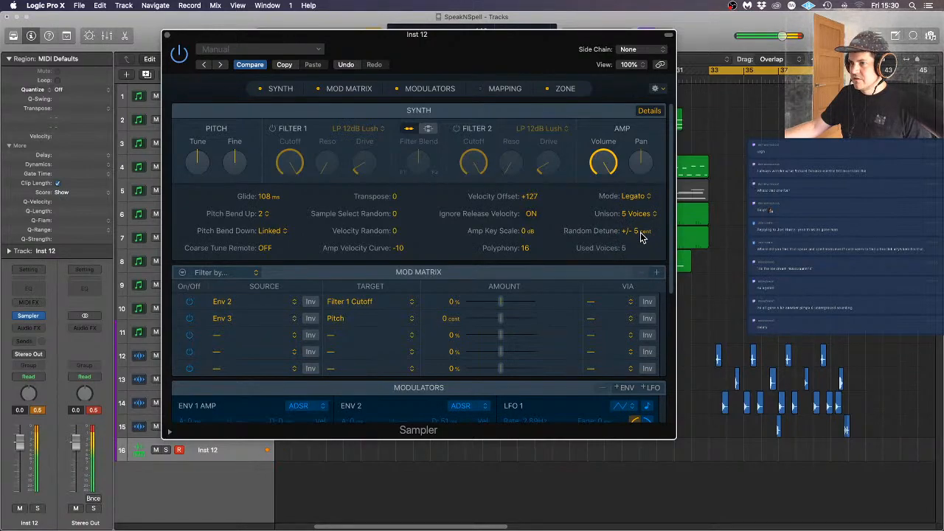
# Lower the Inst 12 channel fader to -5.7 dB and try a Devil-Loc Deluxe distortion with an adjusted mix on the track
pyautogui.moveTo(20, 441); pyautogui.dragTo(21, 461)
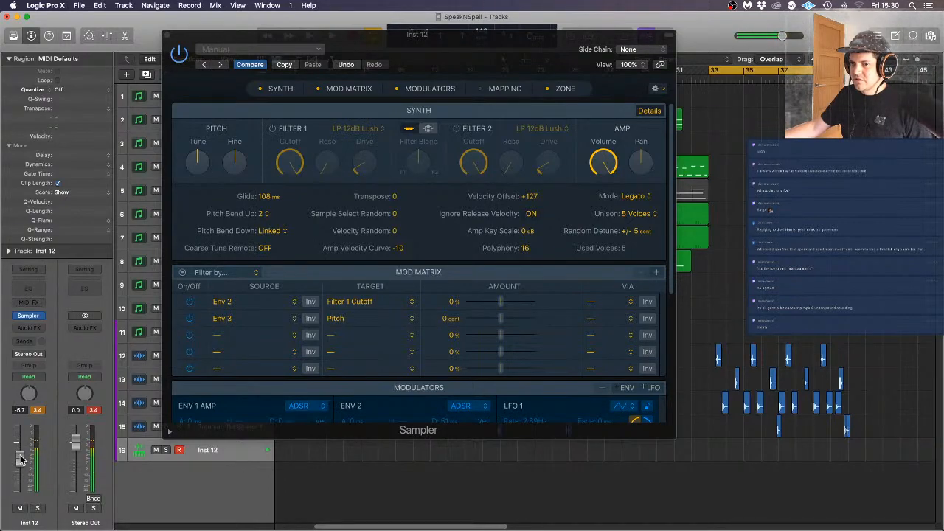
pyautogui.click(28, 328)
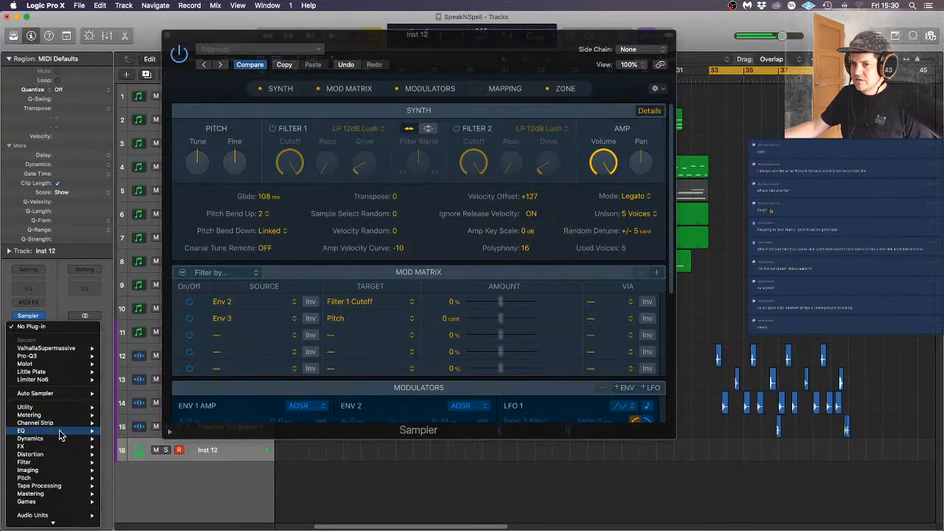
pyautogui.moveTo(62, 454)
pyautogui.moveTo(144, 470)
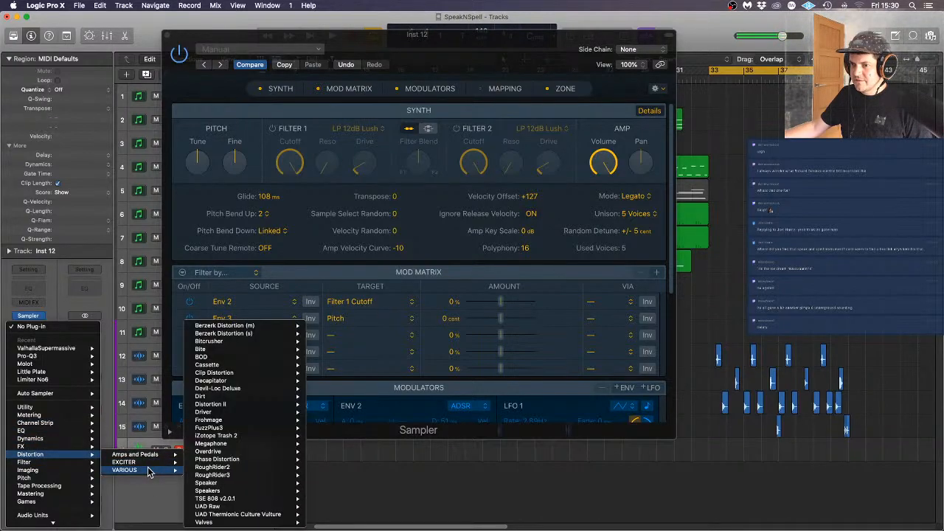
pyautogui.moveTo(292, 389)
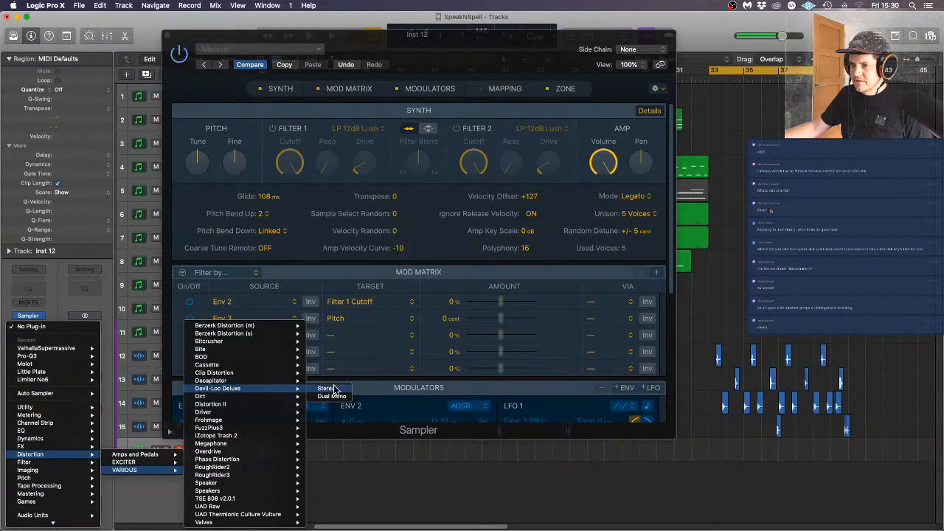
pyautogui.click(333, 389)
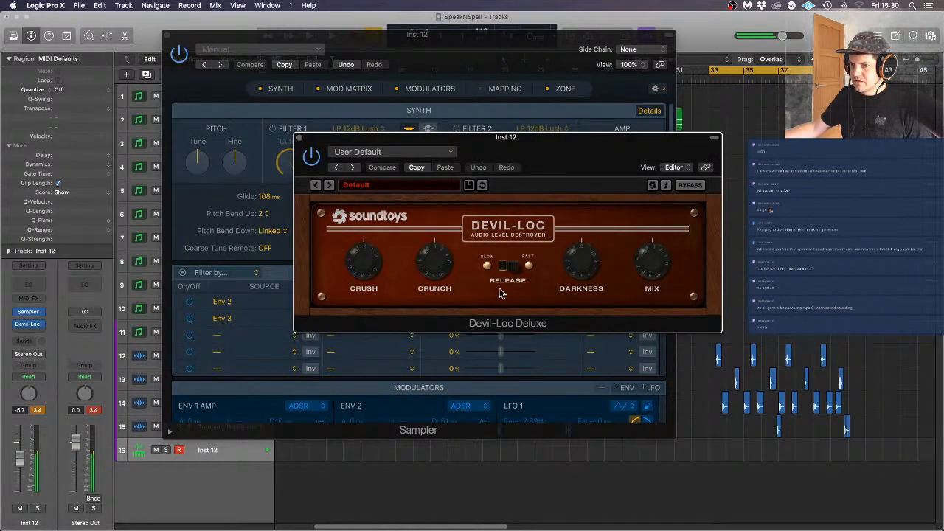
pyautogui.moveTo(665, 257); pyautogui.dragTo(647, 272)
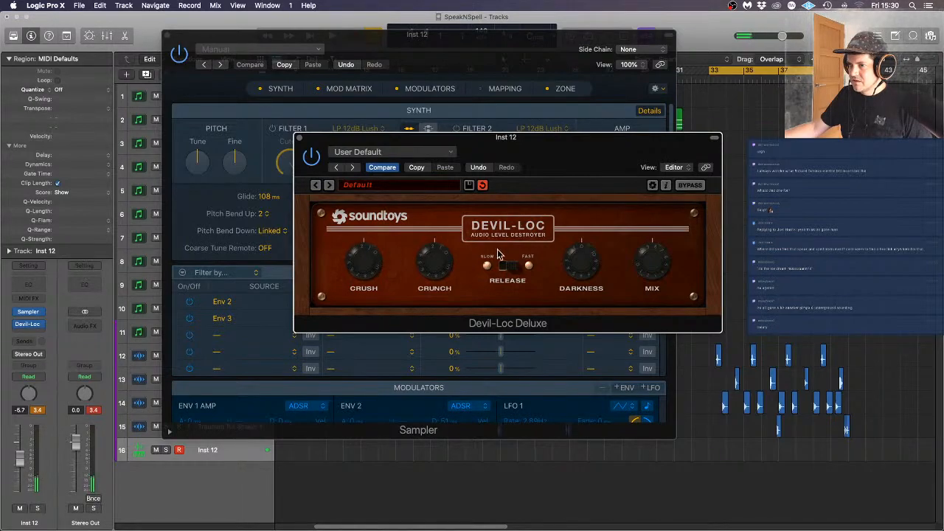
# Replace Devil-Loc Deluxe with Decapitator on the Inst 12 track, adjusting its drive and choosing style T
pyautogui.click(37, 325)
pyautogui.moveTo(74, 453)
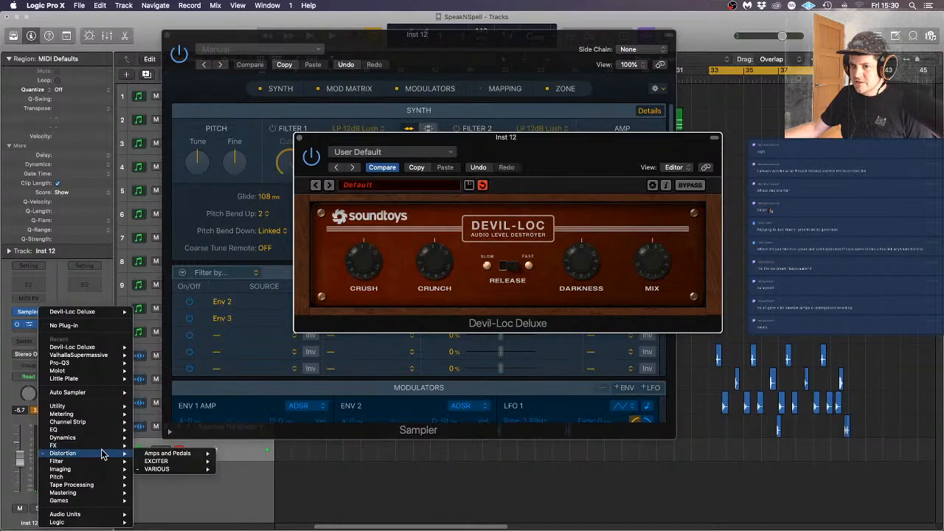
pyautogui.moveTo(184, 470)
pyautogui.moveTo(307, 388)
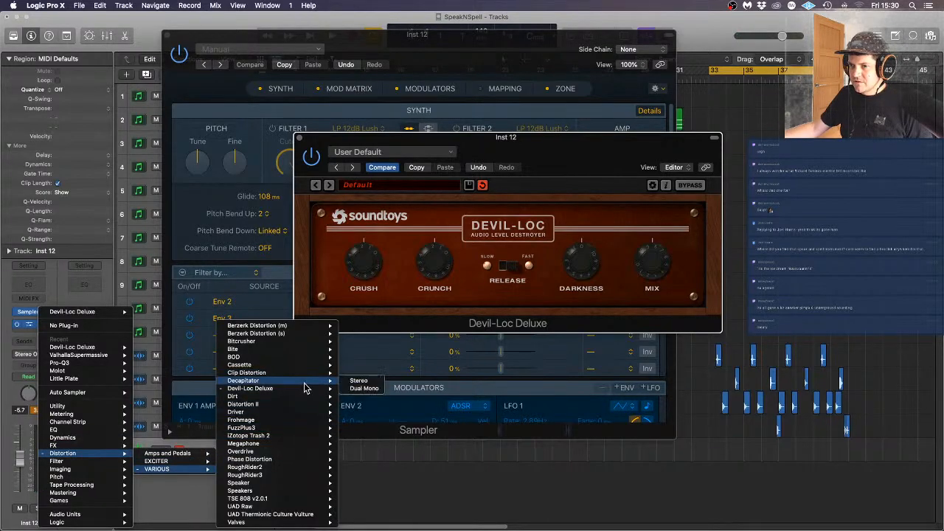
pyautogui.click(358, 389)
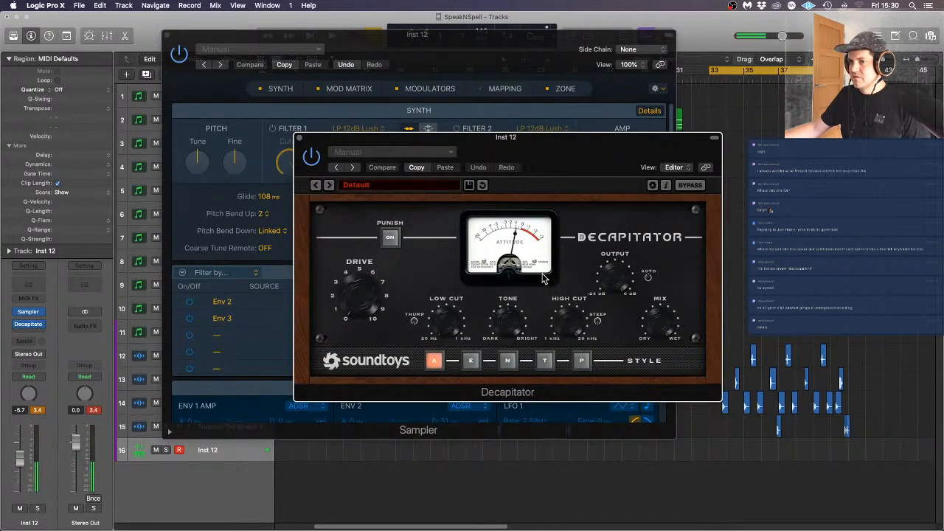
pyautogui.moveTo(369, 296)
pyautogui.mouseDown()
pyautogui.moveTo(375, 277)
pyautogui.moveTo(370, 293)
pyautogui.mouseUp()
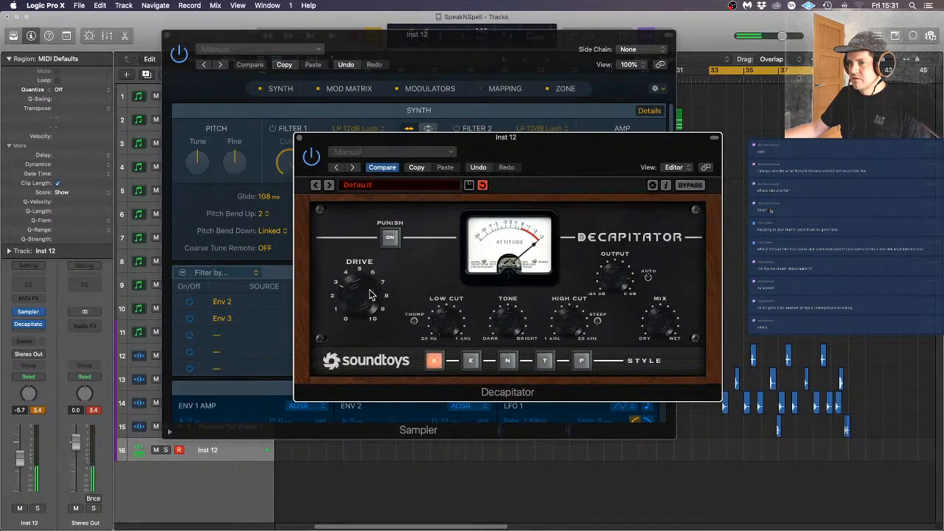
pyautogui.click(545, 359)
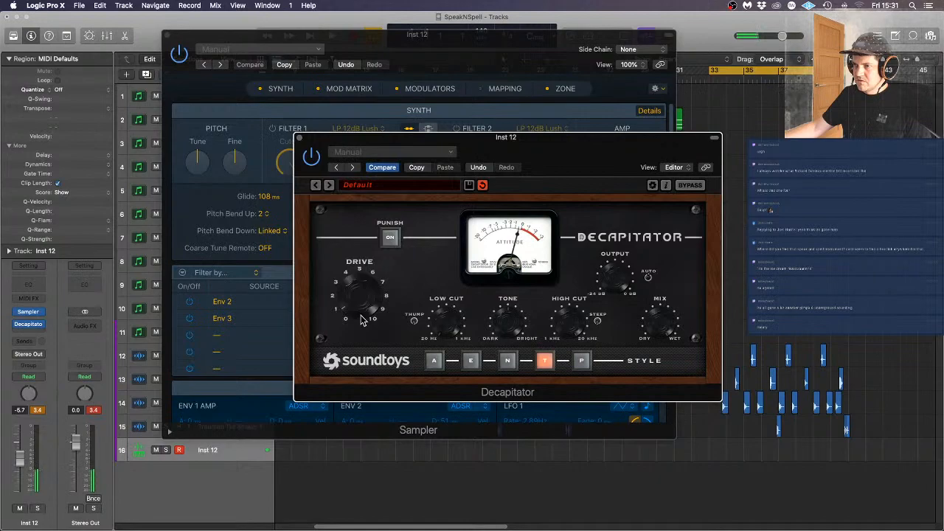
# Lower Sampler's amp volume and set the Inst 12 channel fader to 0.0 dB, comparing the sound with Decapitator bypassed
pyautogui.click(584, 111)
pyautogui.moveTo(603, 165); pyautogui.dragTo(602, 170)
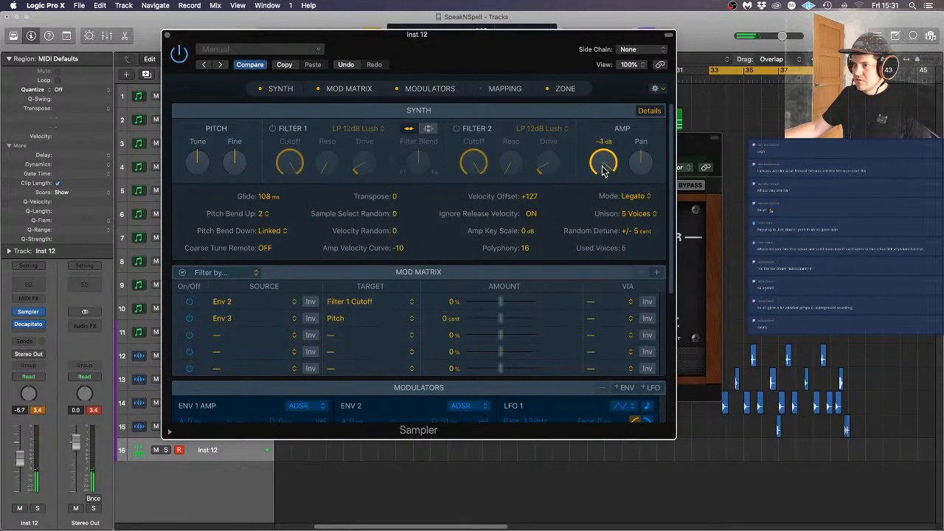
pyautogui.click(693, 289)
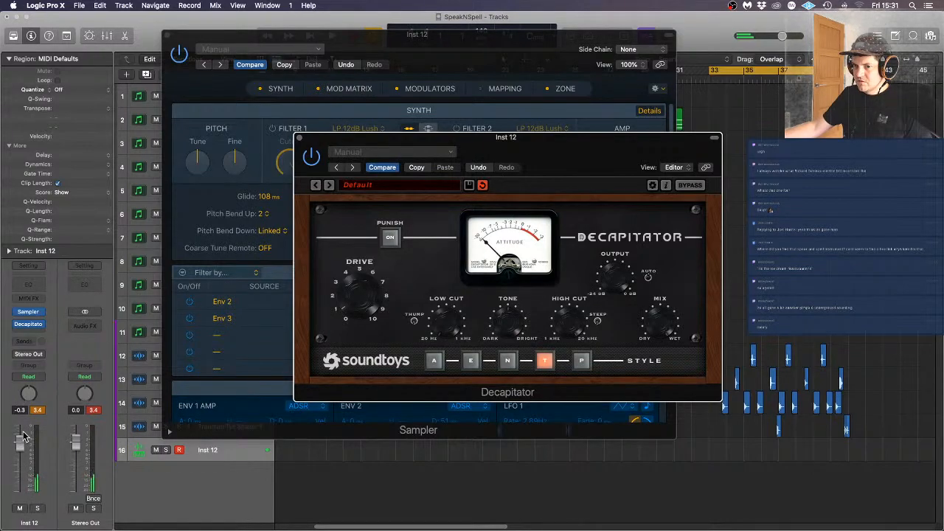
pyautogui.click(23, 431)
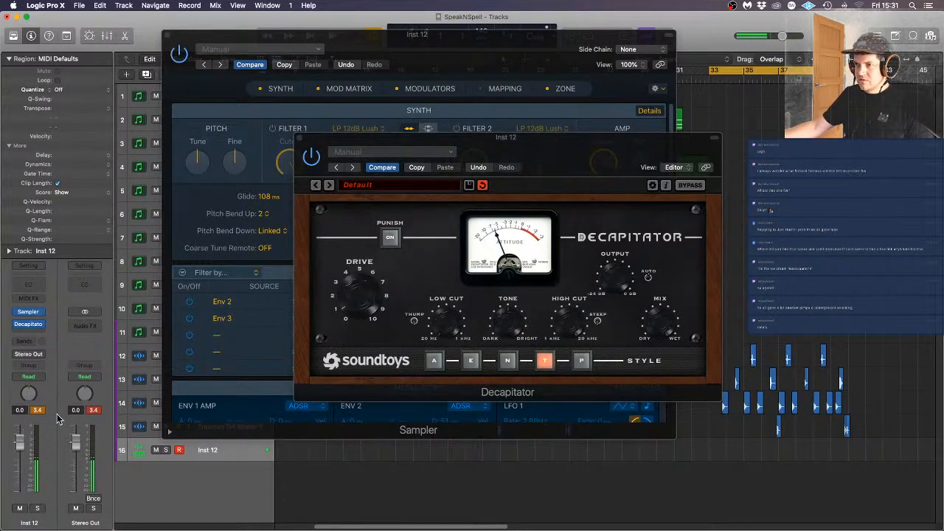
pyautogui.click(312, 158)
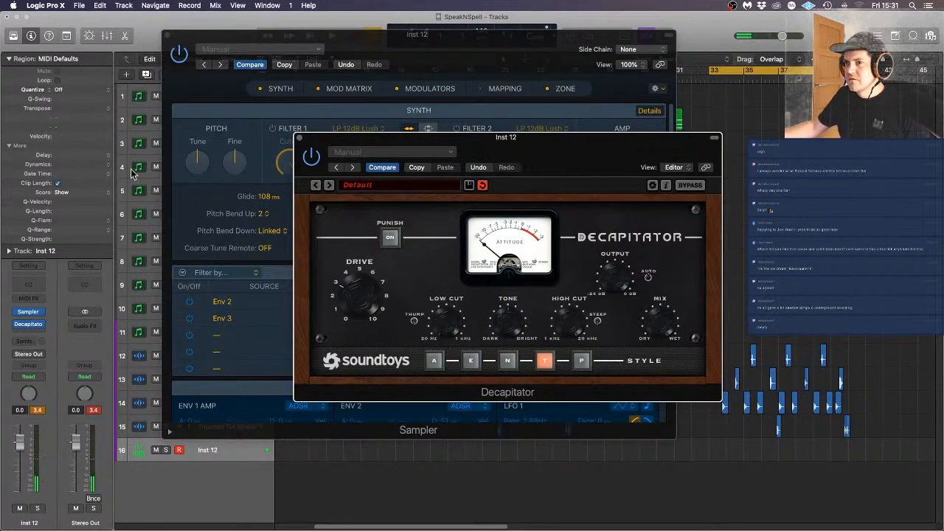
# Lengthen Sampler's glide time to about 470 ms and close the Sampler and Decapitator windows
pyautogui.click(268, 202)
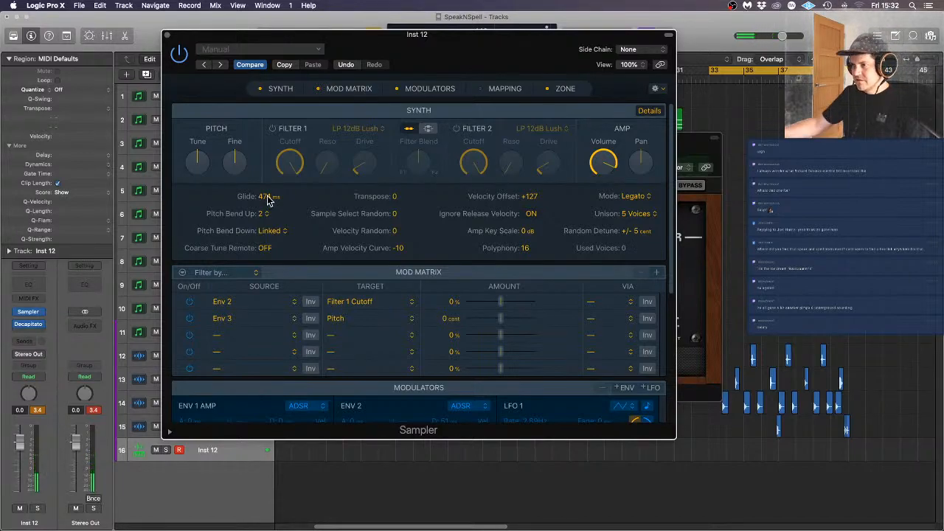
pyautogui.click(168, 35)
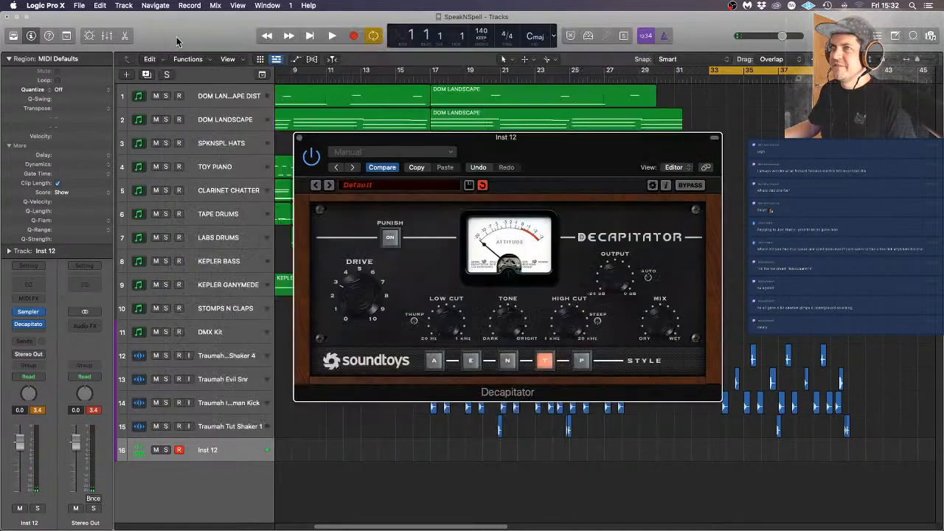
pyautogui.click(299, 138)
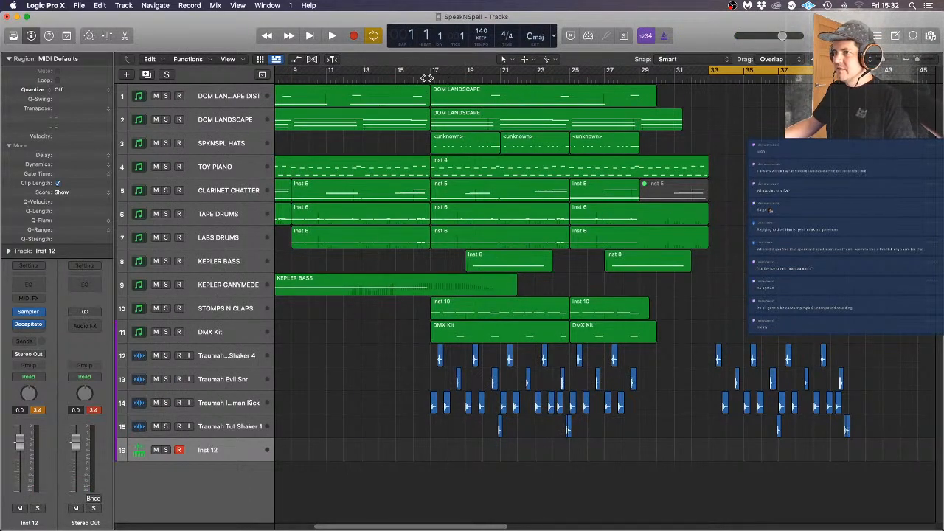
# Play the section from bar 33 to audition the bass against the drums, and reopen Decapitator on the bass track
pyautogui.press('space')
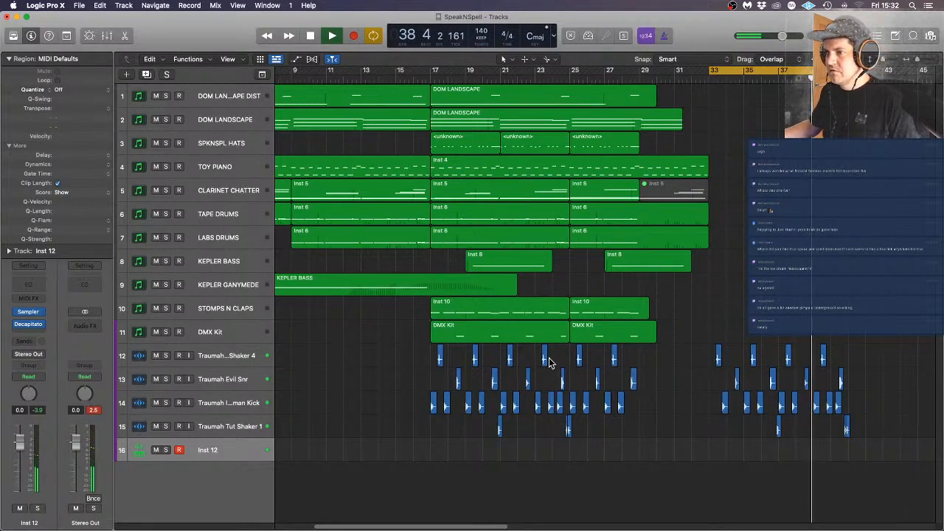
pyautogui.press('space')
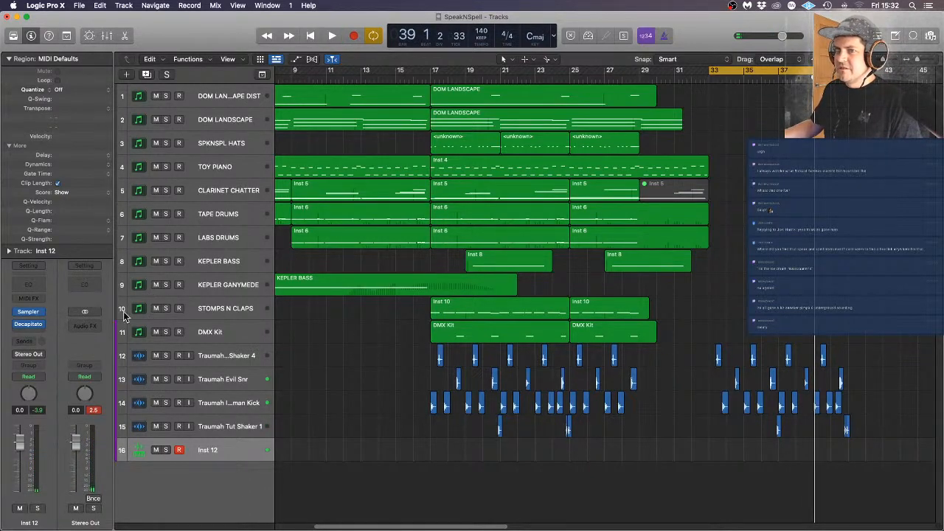
pyautogui.click(29, 326)
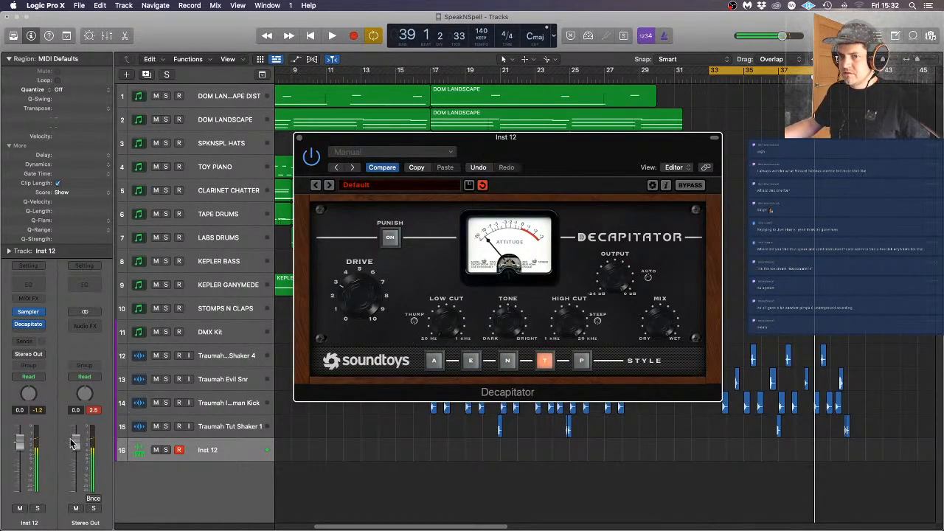
# Lower the Inst 12 channel fader to -3.2 dB and set Sampler's unison to 2 Voices with 2 cent random detune
pyautogui.click(19, 444)
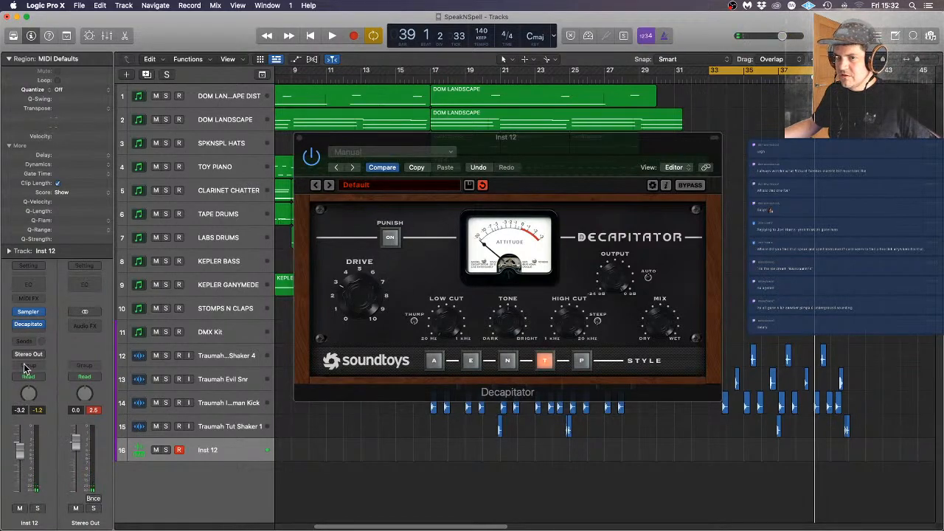
pyautogui.click(29, 325)
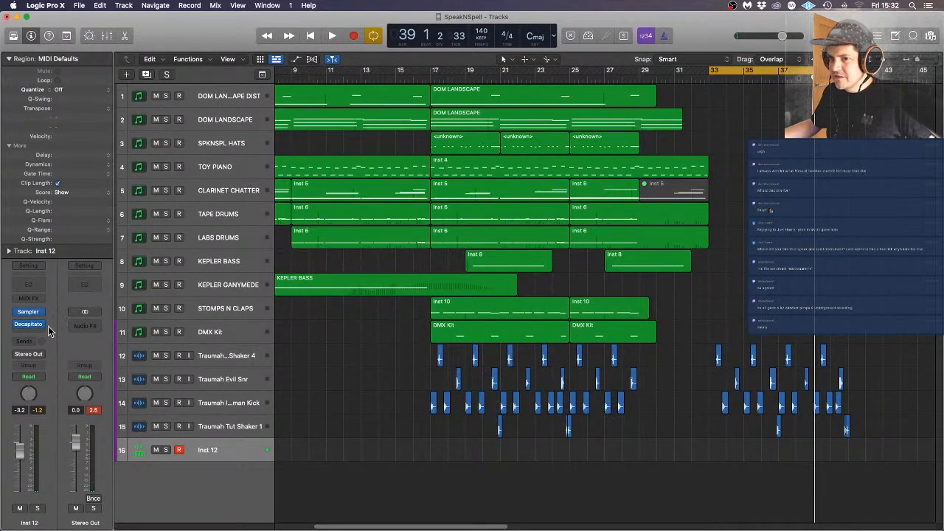
pyautogui.click(30, 325)
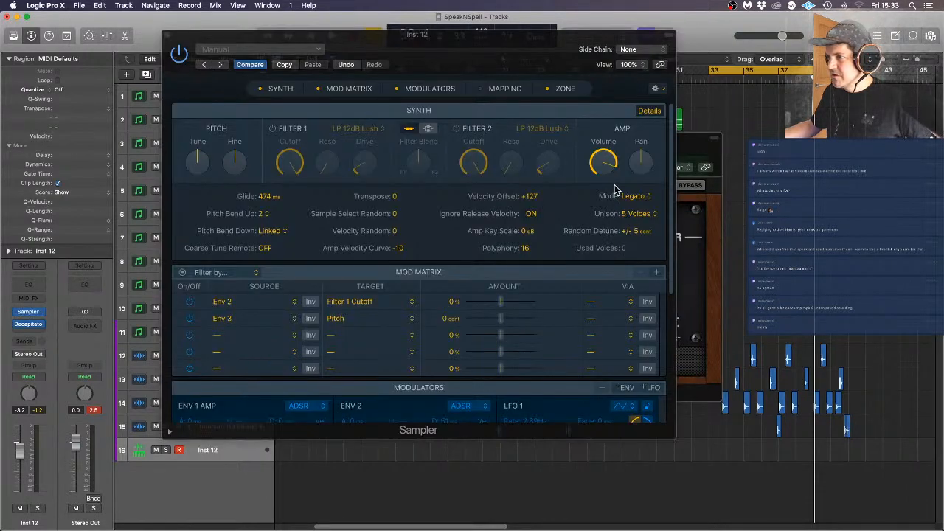
pyautogui.click(633, 214)
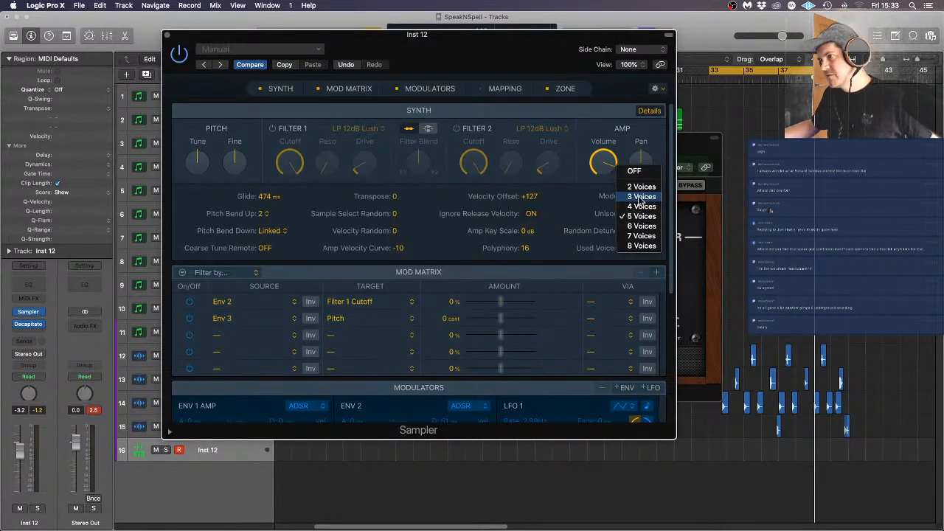
pyautogui.press('Escape')
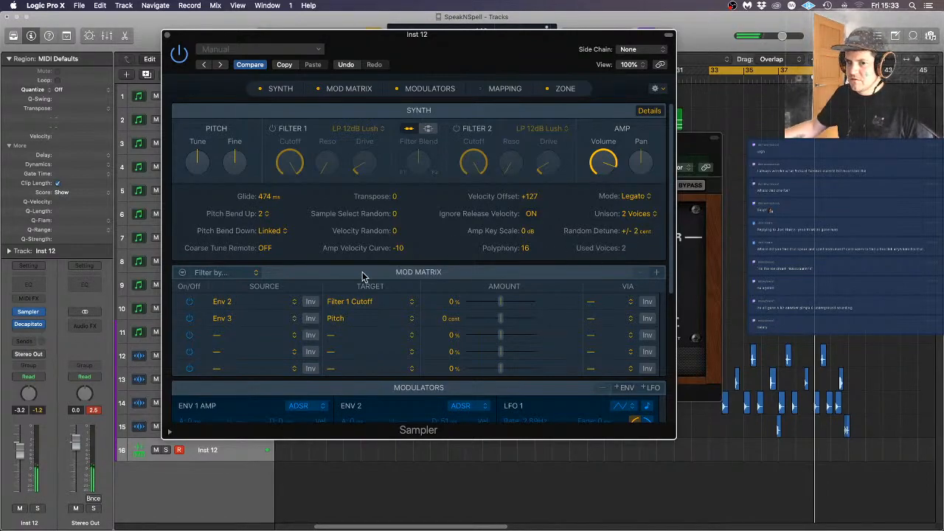
# Extend the Dread 808 sample's loop end to about 55853 and close the Sampler window
pyautogui.scroll(-8, 352, 339)
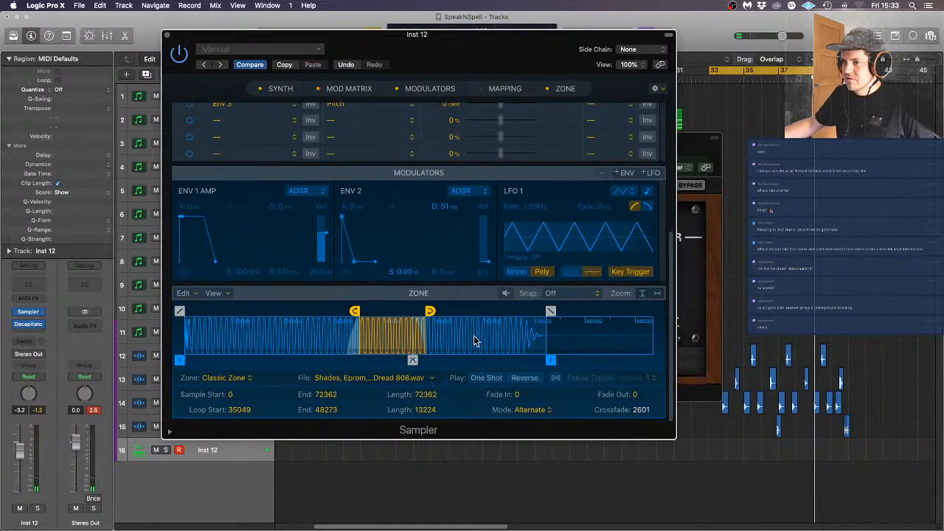
pyautogui.moveTo(426, 321); pyautogui.dragTo(465, 320)
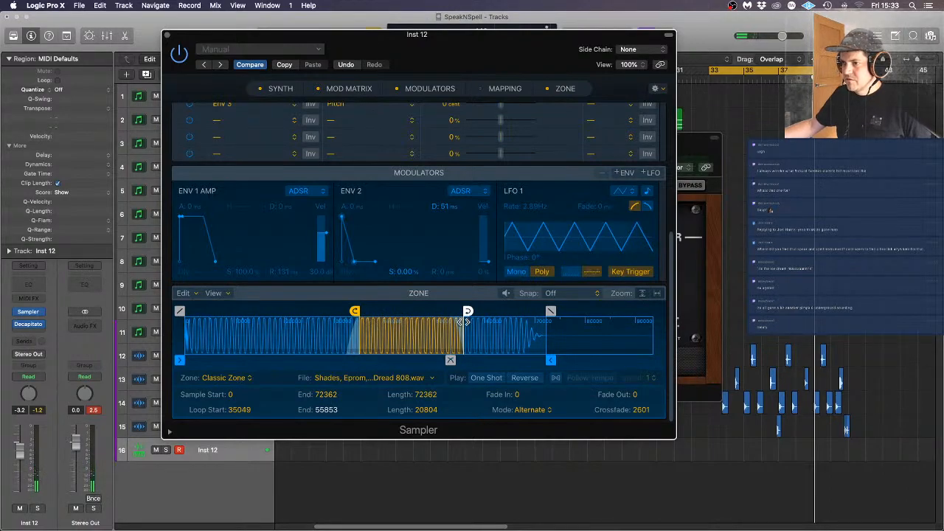
pyautogui.click(169, 37)
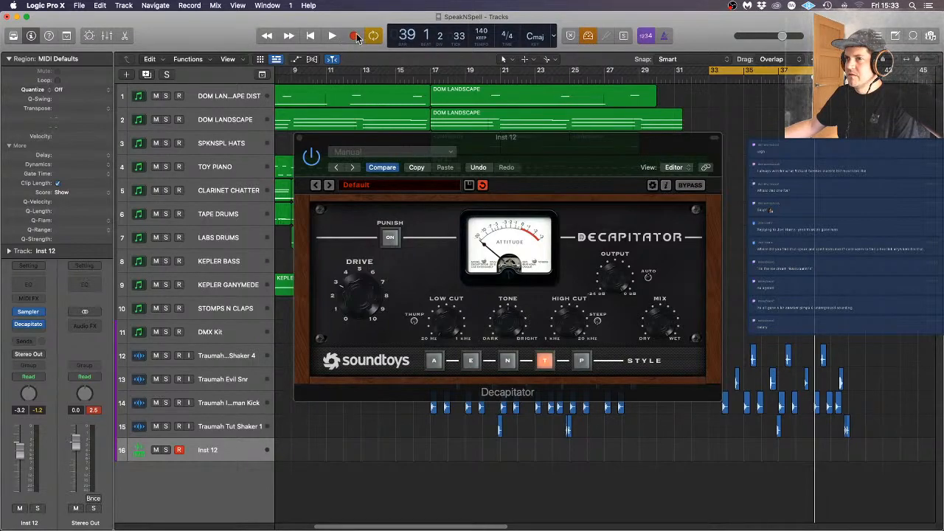
# Record a bass take on Inst 12 from bar 33, close Decapitator, and open the recorded region in the Piano Roll
pyautogui.click(354, 36)
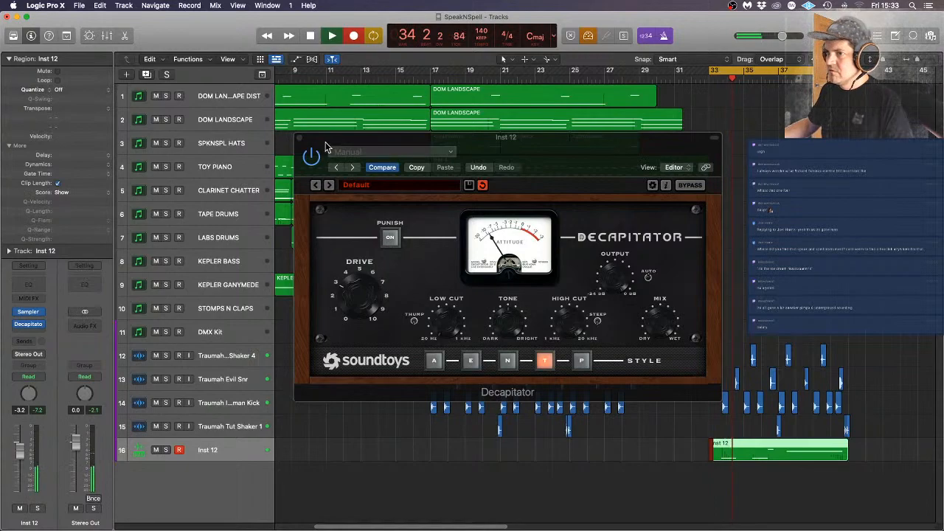
pyautogui.click(299, 138)
pyautogui.click(705, 366)
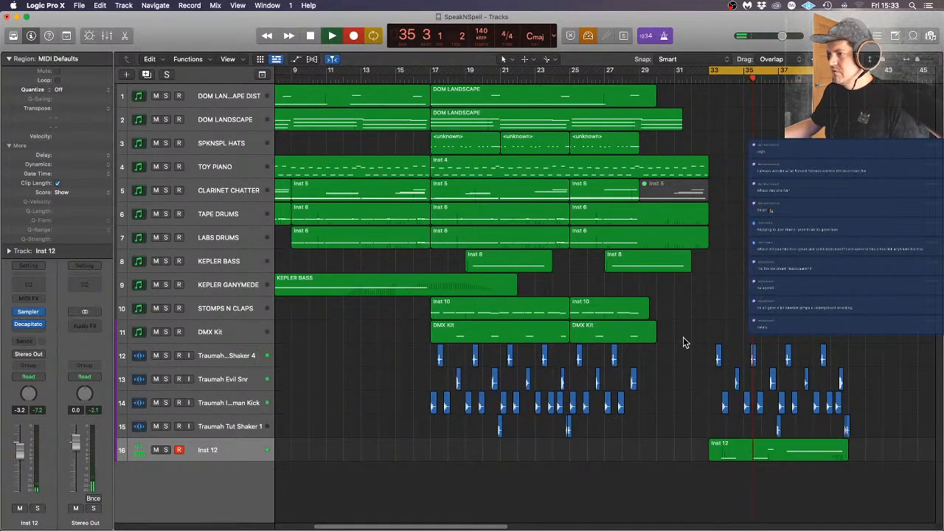
pyautogui.doubleClick(760, 464)
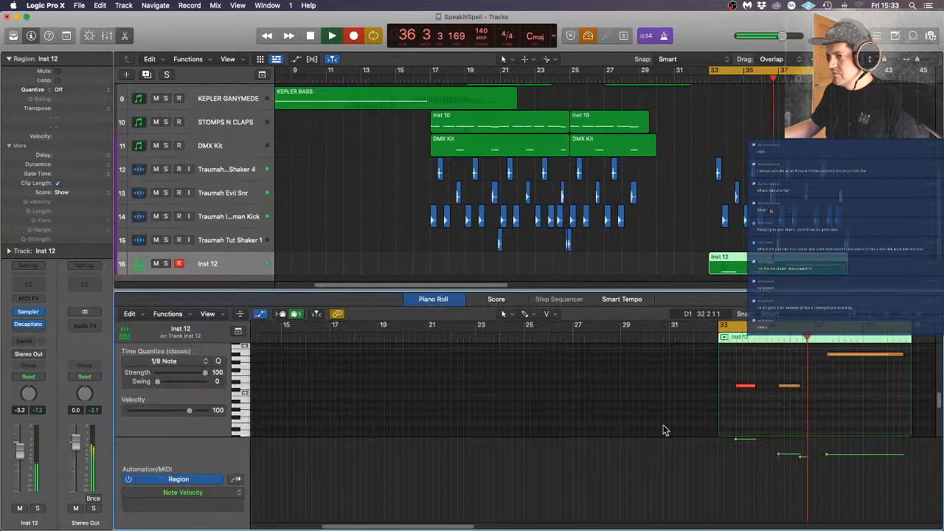
# Trim the start of the second D2 note in bar 35 slightly later
pyautogui.moveTo(780, 386); pyautogui.dragTo(786, 386)
pyautogui.click(732, 388)
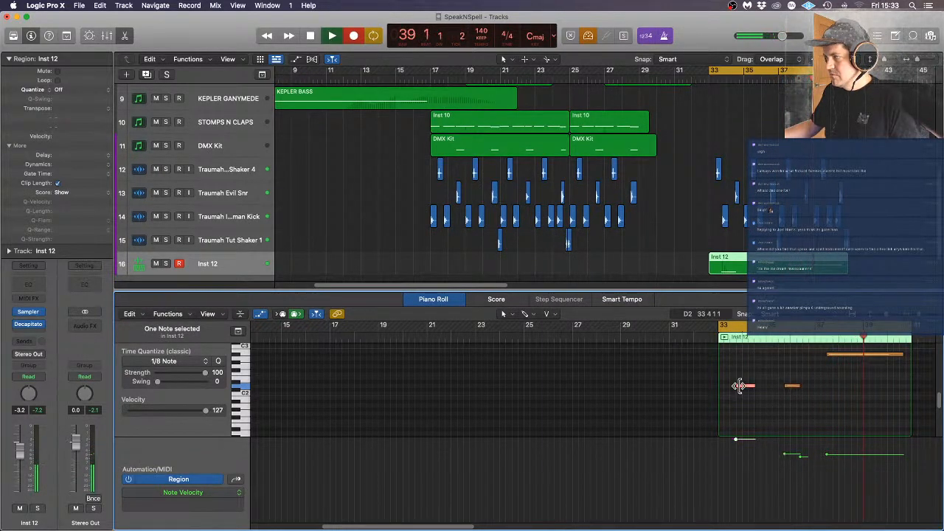
pyautogui.scroll(3, 768, 369)
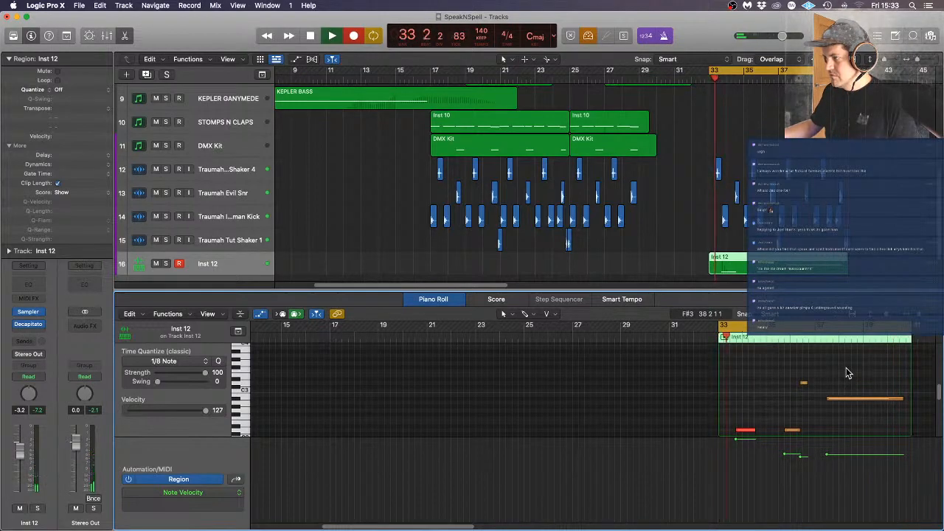
# Show the Inst 12 region's pitch bend data under the notes and switch from recording to looped playback
pyautogui.click(236, 482)
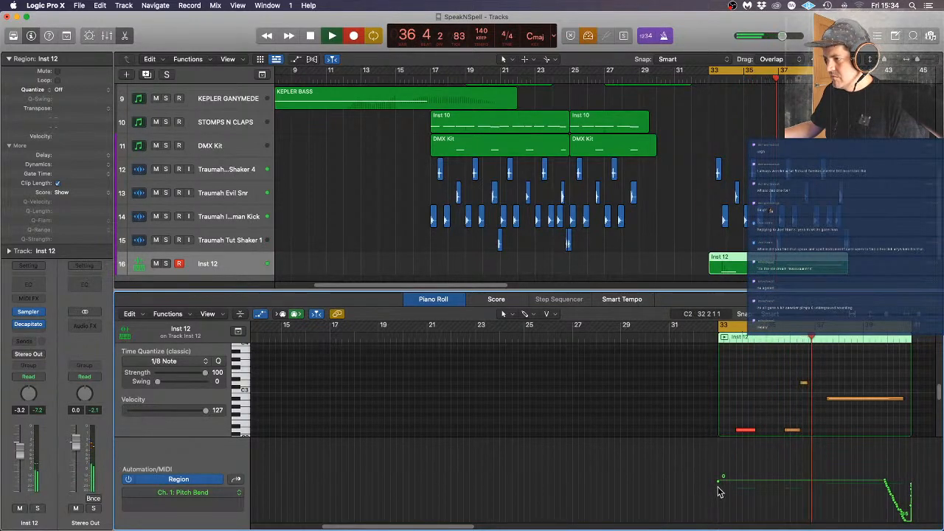
pyautogui.click(742, 482)
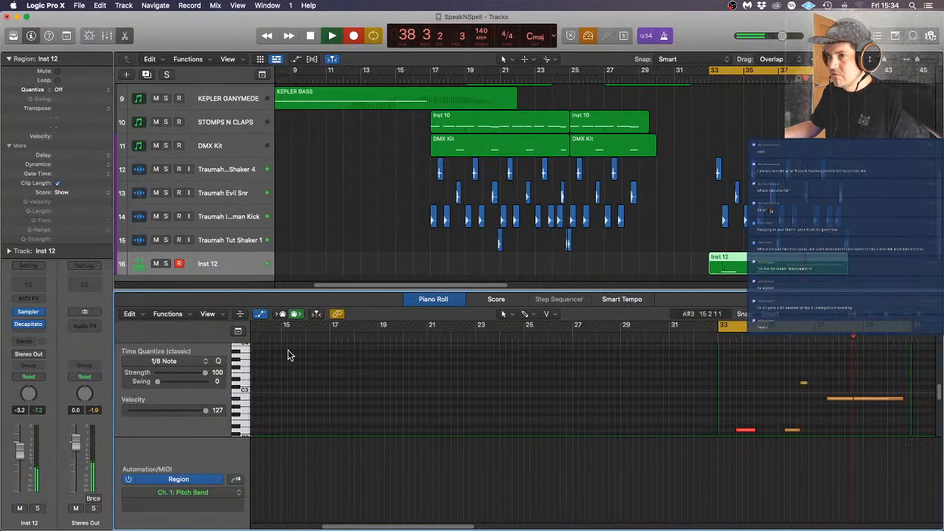
pyautogui.click(329, 36)
pyautogui.moveTo(742, 481); pyautogui.dragTo(709, 483)
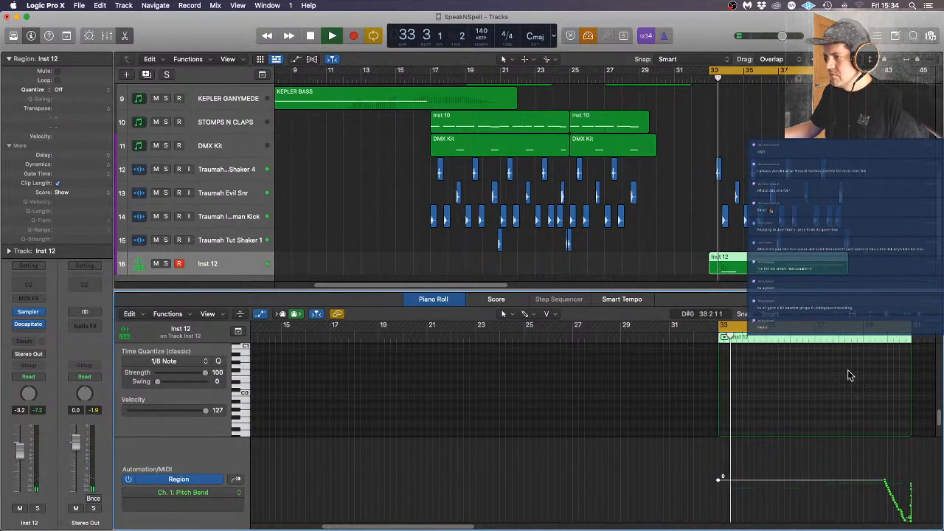
pyautogui.scroll(5, 843, 400)
pyautogui.scroll(-1, 842, 400)
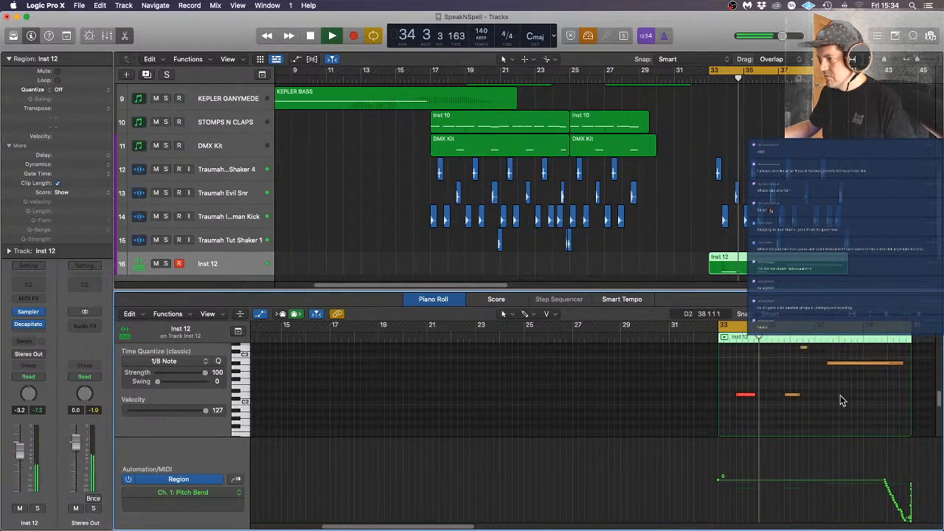
# Shorten the first D2 note and the short D3 note in bar 36 of the bass region
pyautogui.click(753, 395)
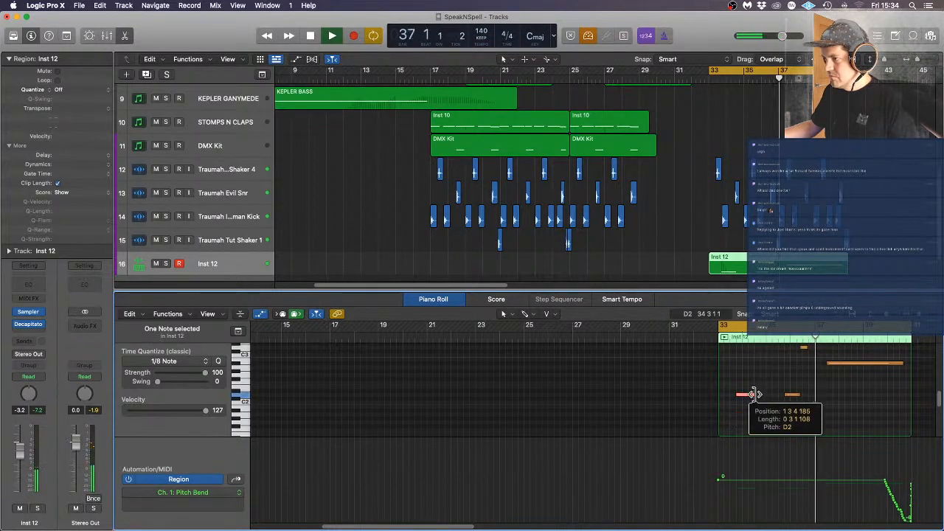
pyautogui.click(802, 348)
pyautogui.click(815, 396)
pyautogui.scroll(3, 814, 395)
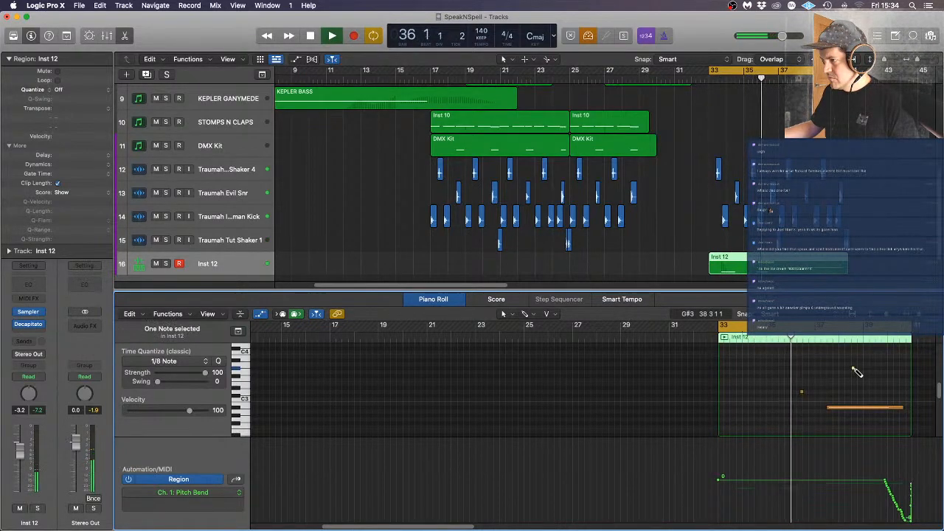
# Add two short G#3 notes to the bass region, one near the start of bar 39 and one in bar 35
pyautogui.click(854, 369)
pyautogui.scroll(-3, 788, 380)
pyautogui.scroll(-1, 788, 380)
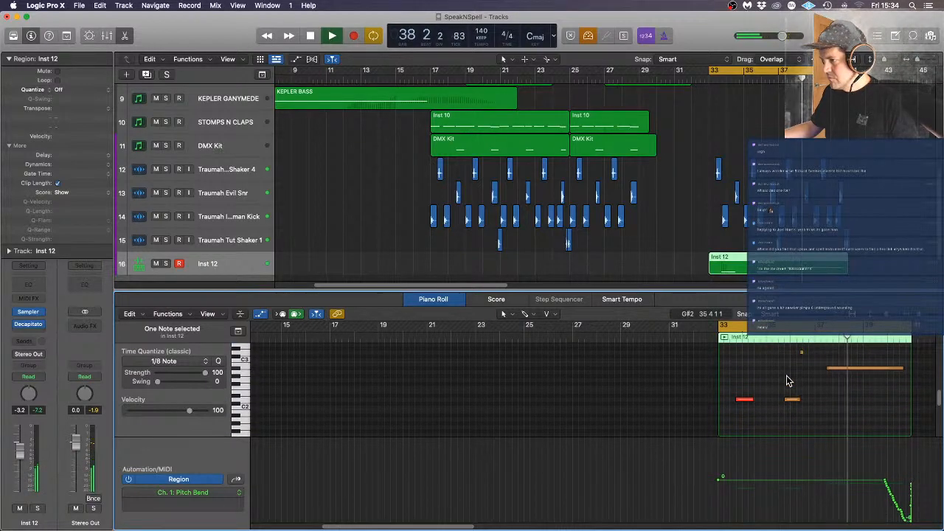
pyautogui.scroll(3, 797, 377)
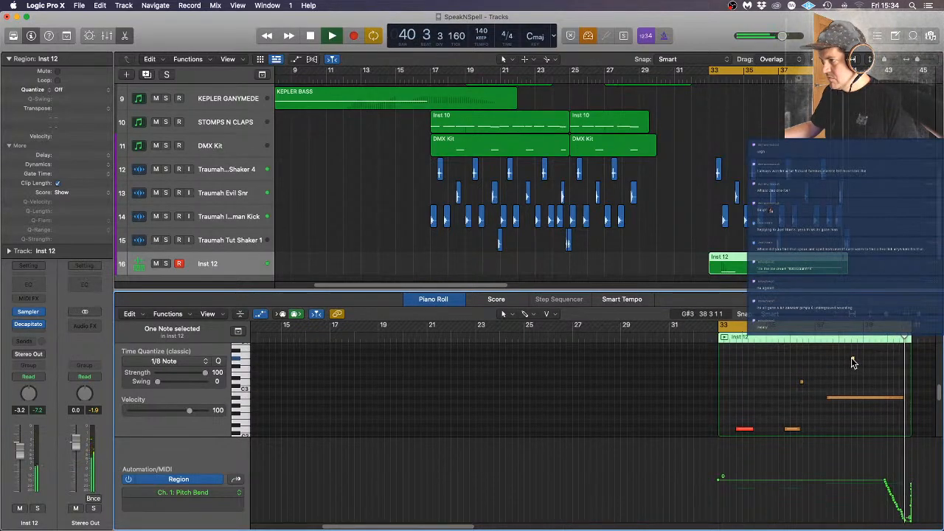
pyautogui.moveTo(854, 360); pyautogui.dragTo(867, 362)
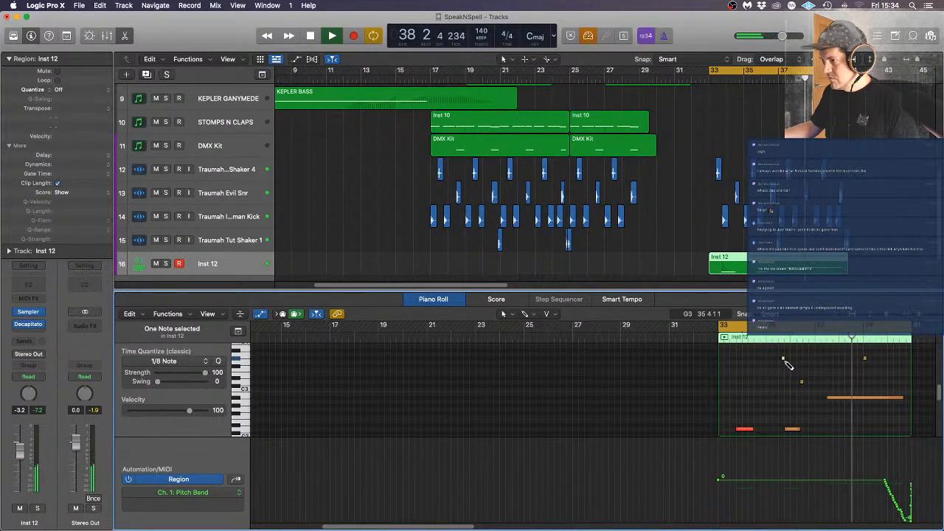
pyautogui.click(784, 359)
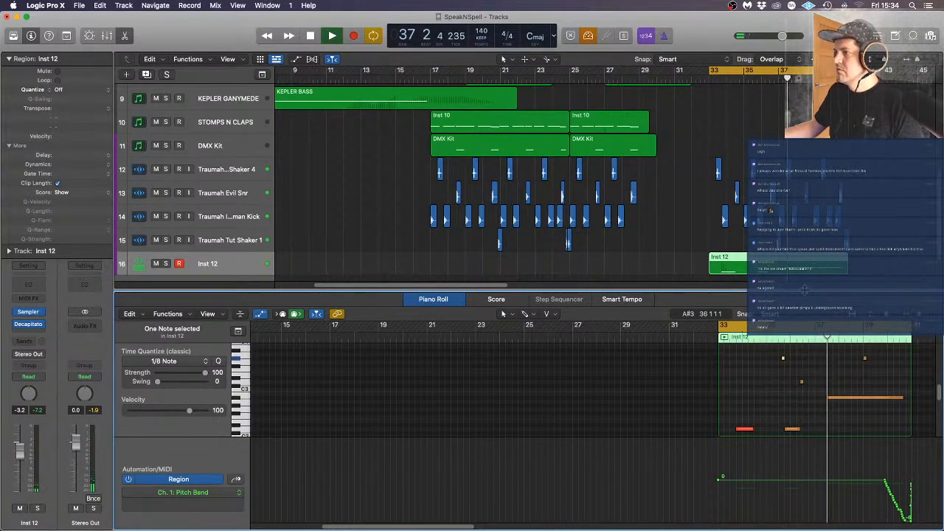
# Trim both ends of the long A#2 note and split it in bar 38, starting the second part around bar 39
pyautogui.moveTo(828, 399); pyautogui.dragTo(834, 402)
pyautogui.click(837, 388)
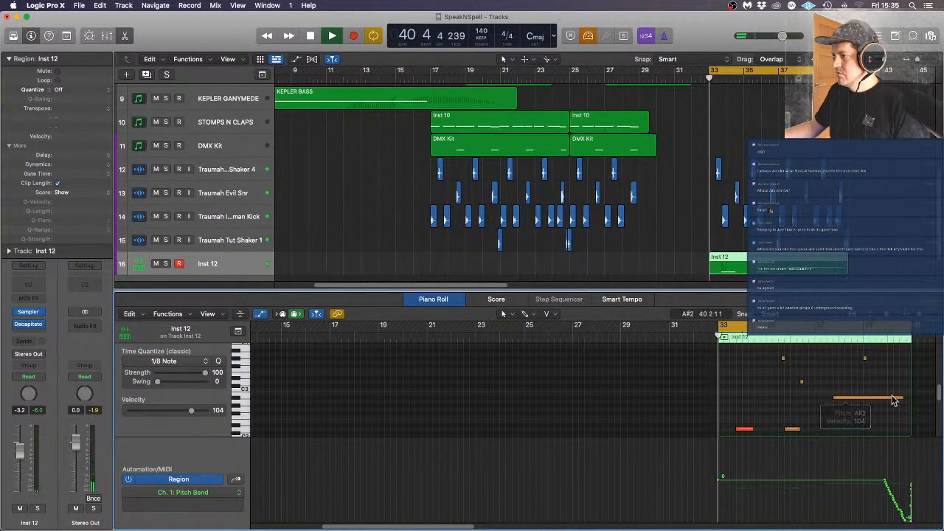
pyautogui.moveTo(902, 398)
pyautogui.mouseDown()
pyautogui.moveTo(849, 401)
pyautogui.moveTo(898, 398)
pyautogui.mouseUp()
pyautogui.keyDown('super'); pyautogui.click(861, 401); pyautogui.keyUp('super')
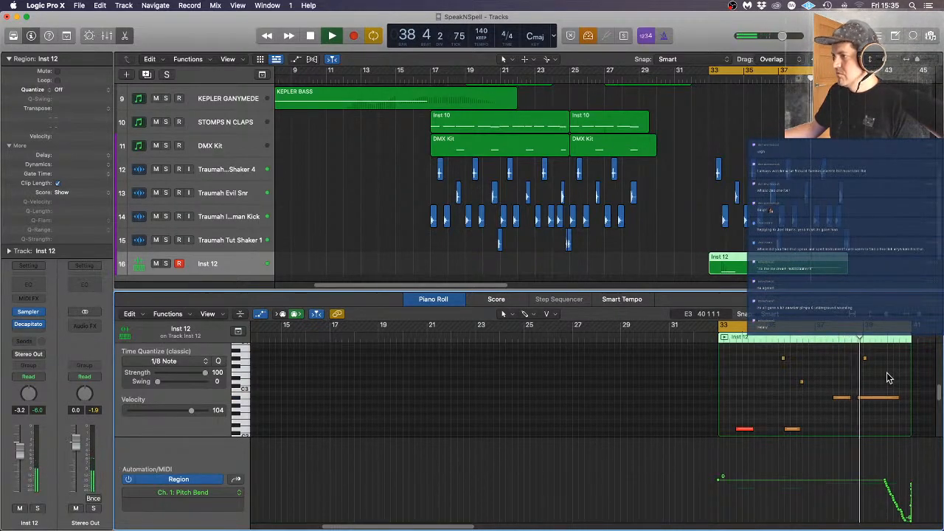
pyautogui.click(858, 398)
pyautogui.moveTo(858, 398); pyautogui.dragTo(865, 399)
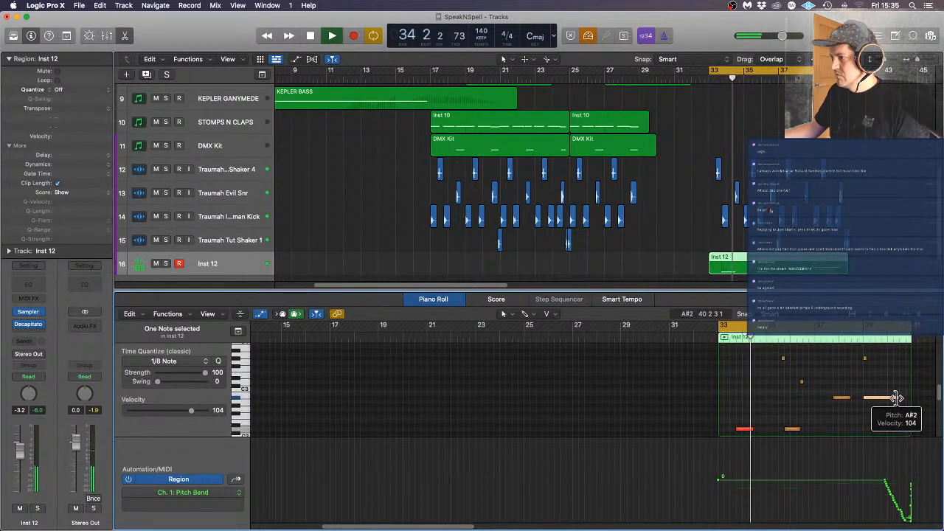
# Move the later short G#3 note to about bar 39 beat 4 at a lower pitch, and slightly lengthen the first A#2 note
pyautogui.click(867, 360)
pyautogui.moveTo(868, 362); pyautogui.dragTo(875, 361)
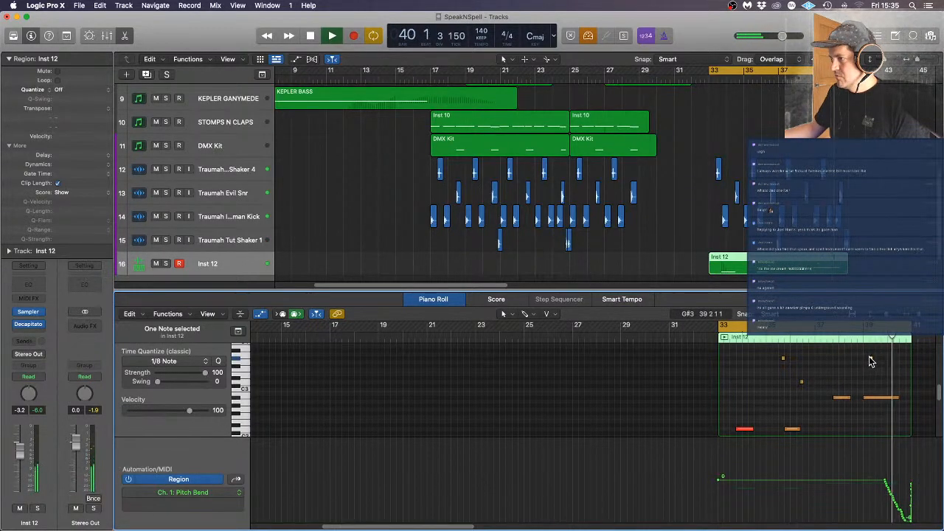
pyautogui.moveTo(871, 359); pyautogui.dragTo(885, 363)
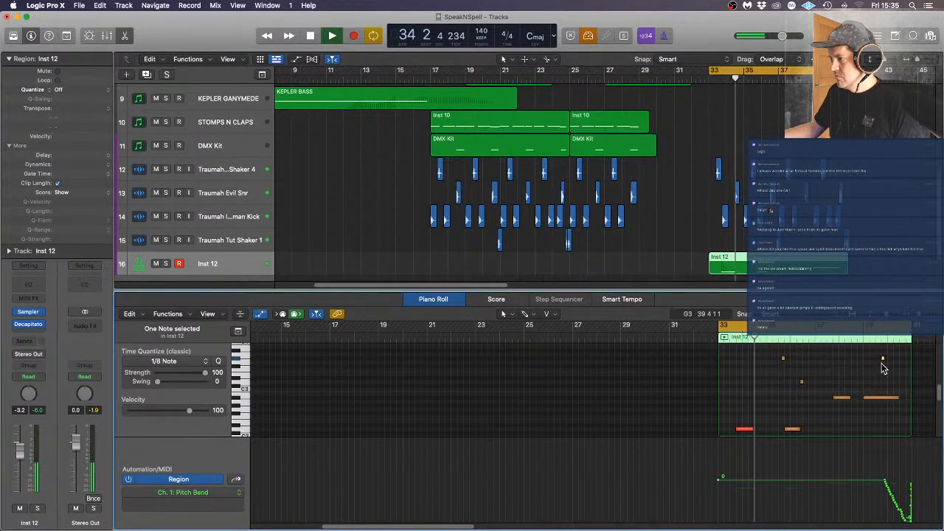
pyautogui.moveTo(882, 357); pyautogui.dragTo(856, 398)
pyautogui.click(871, 381)
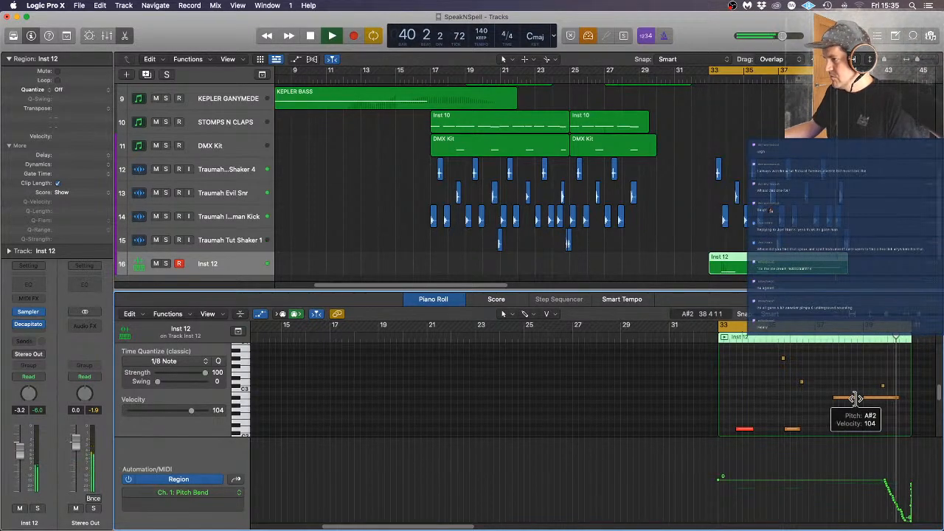
pyautogui.press('space')
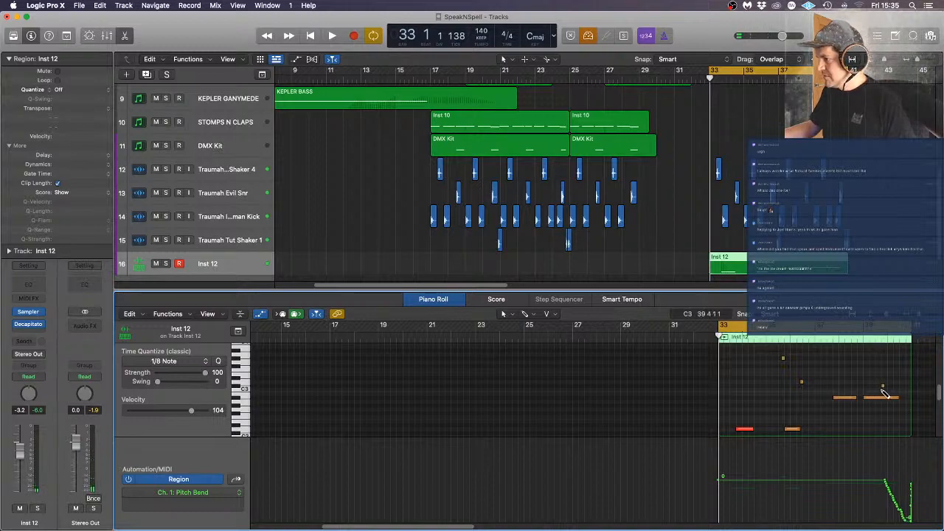
# Replay the bass part with the notes enlarged and rename the Inst 12 track as BASS1
pyautogui.press('super+Right')
pyautogui.press('super+Right')
pyautogui.hscroll(4, 884, 391)
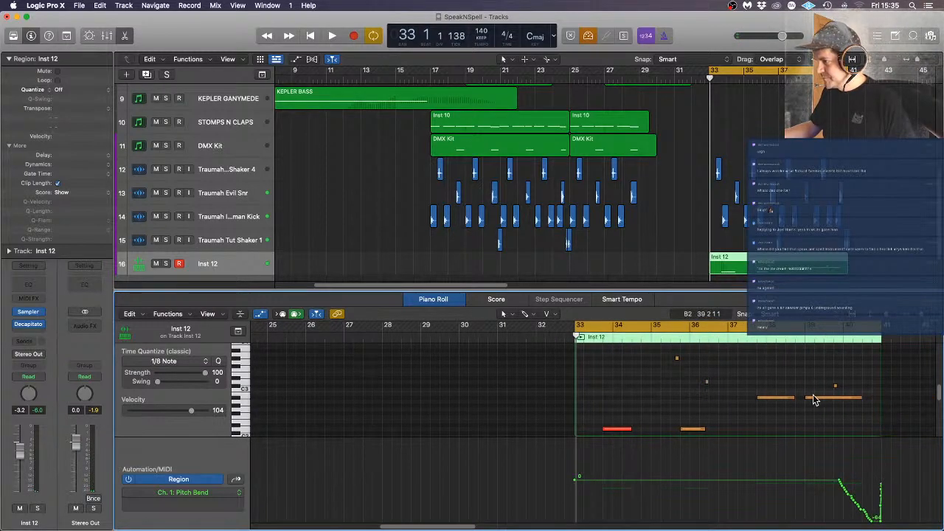
pyautogui.click(827, 397)
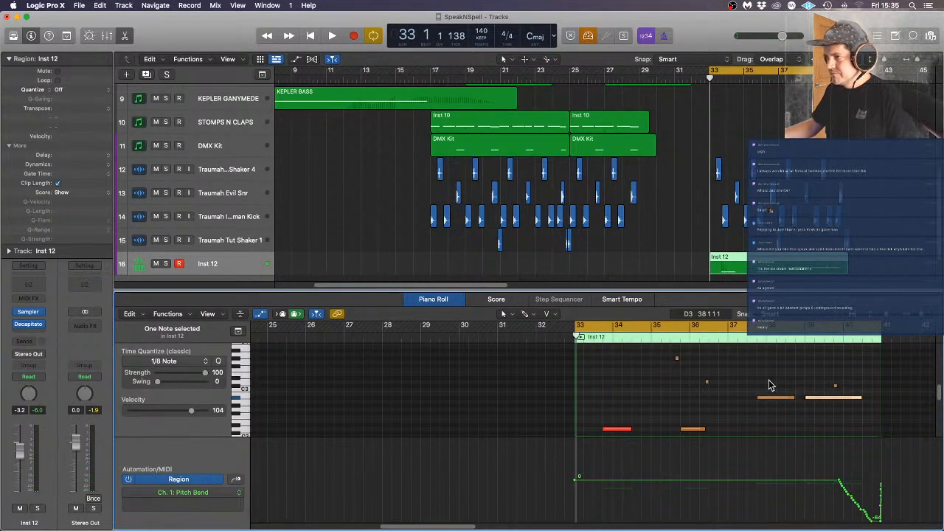
pyautogui.press('space')
pyautogui.doubleClick(207, 264)
pyautogui.write('BASS')
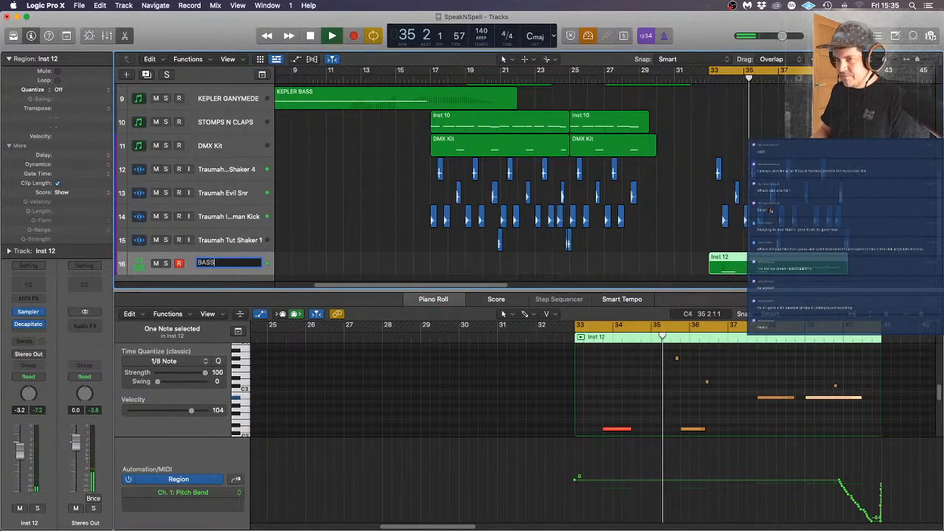
pyautogui.write('1')
pyautogui.press('Return')
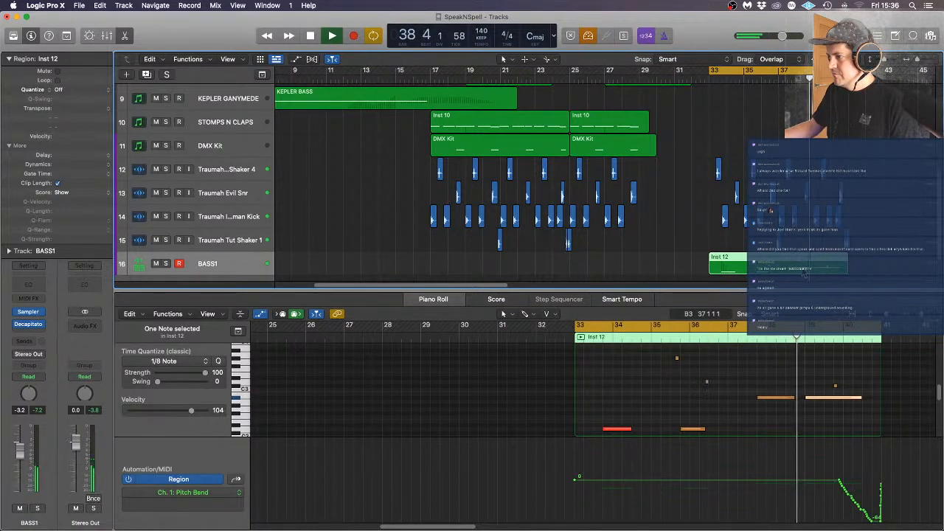
# Shorten the first A#2 note to end in bar 38 and delete the short note above the second one in bar 39
pyautogui.click(792, 402)
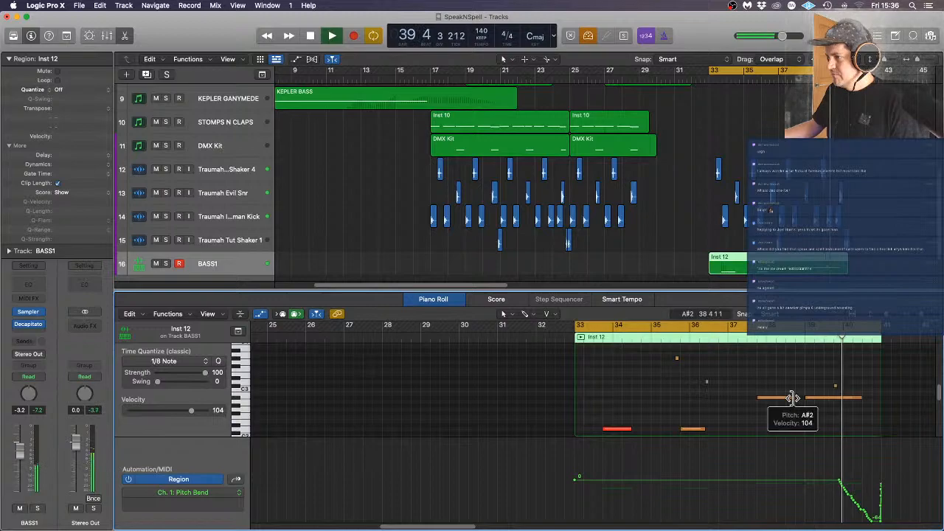
pyautogui.moveTo(792, 398)
pyautogui.mouseDown()
pyautogui.moveTo(777, 397)
pyautogui.moveTo(785, 397)
pyautogui.mouseUp()
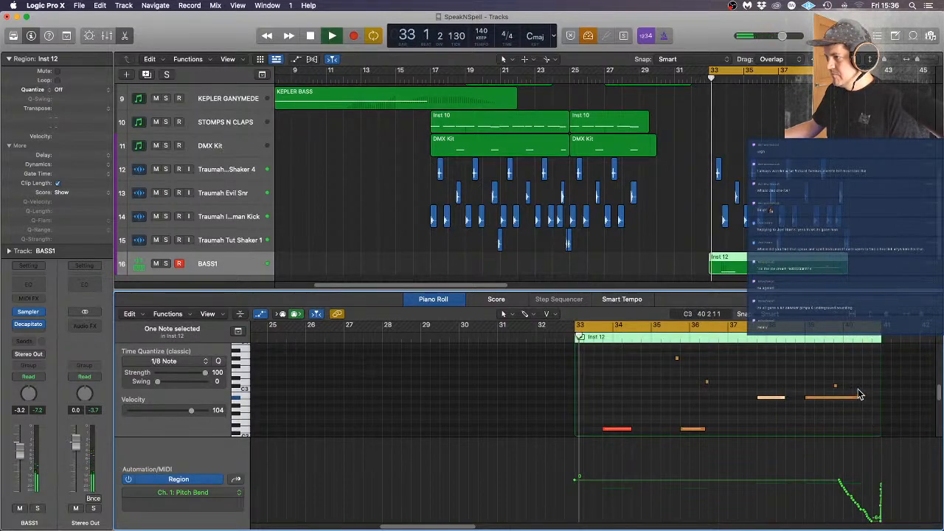
pyautogui.moveTo(864, 399)
pyautogui.mouseDown()
pyautogui.moveTo(828, 394)
pyautogui.moveTo(861, 398)
pyautogui.mouseUp()
pyautogui.click(821, 393)
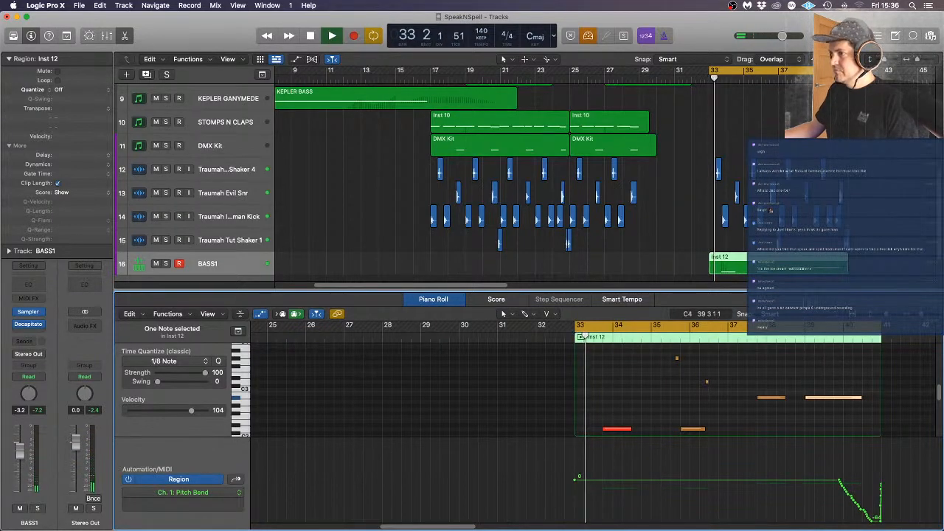
pyautogui.press('e')
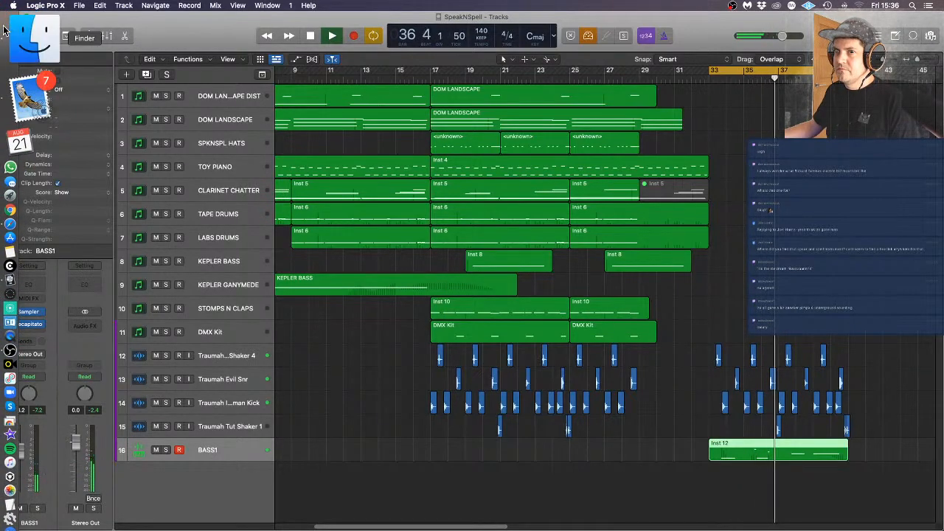
# Switch to Finder and audition the Shades pack's bass samples from 17 Bass-Insects 9 through 28 Bass-MS Destroyer against the looped section
pyautogui.click(28, 53)
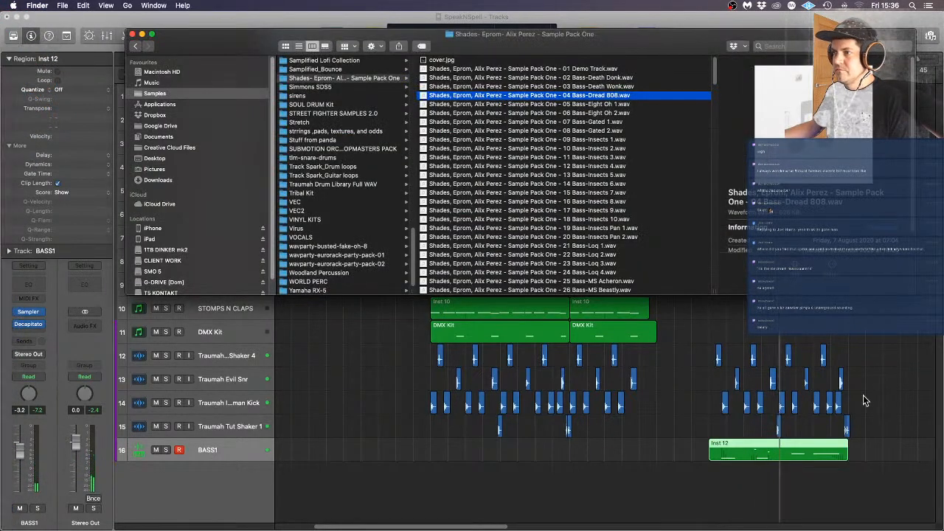
pyautogui.click(572, 210)
pyautogui.press('space')
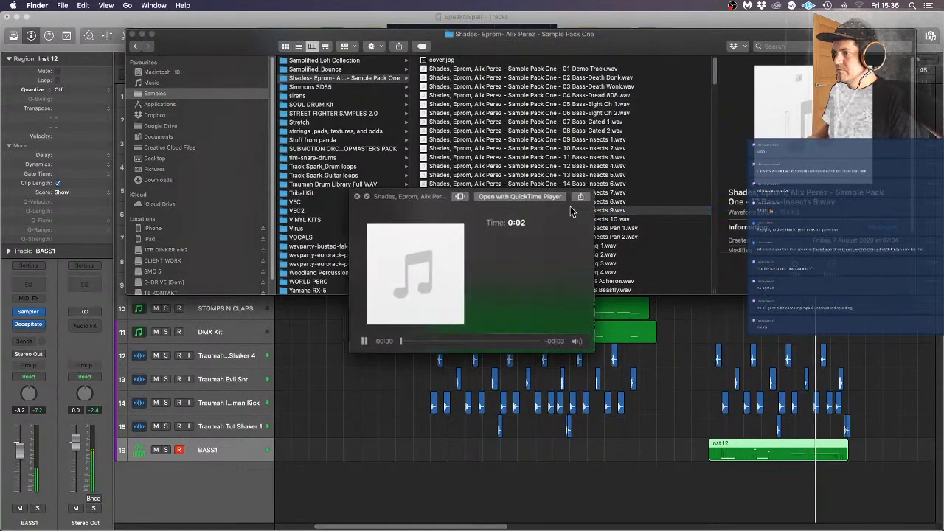
pyautogui.press('Down')
pyautogui.press('Down')
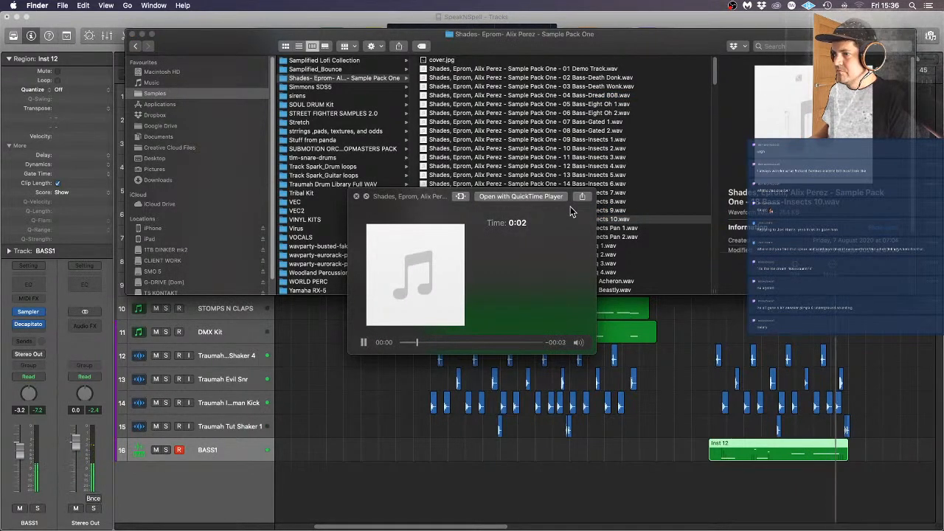
pyautogui.press('Down')
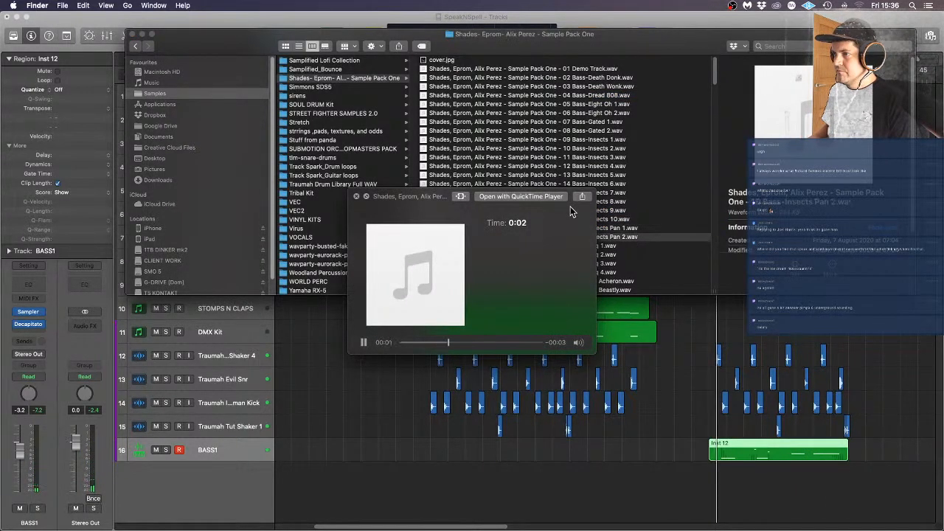
pyautogui.press('Down')
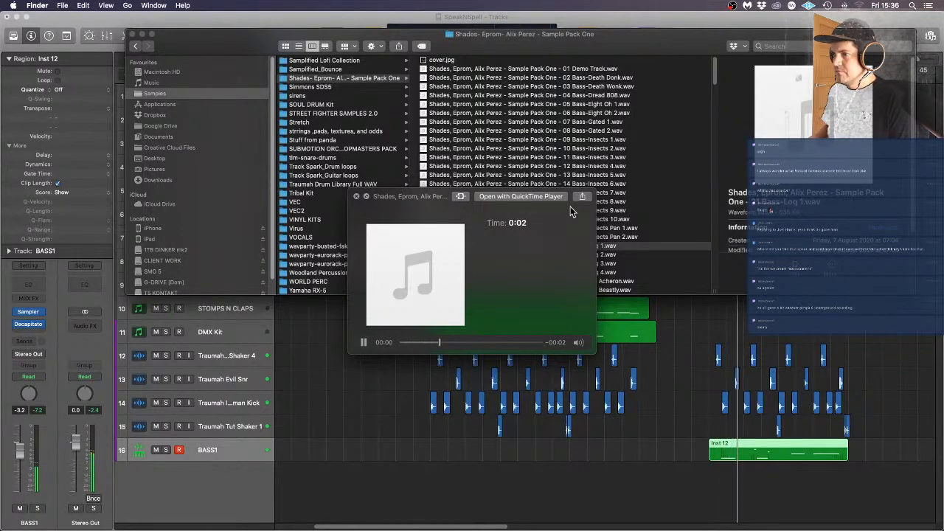
pyautogui.press('Down')
pyautogui.press('Down')
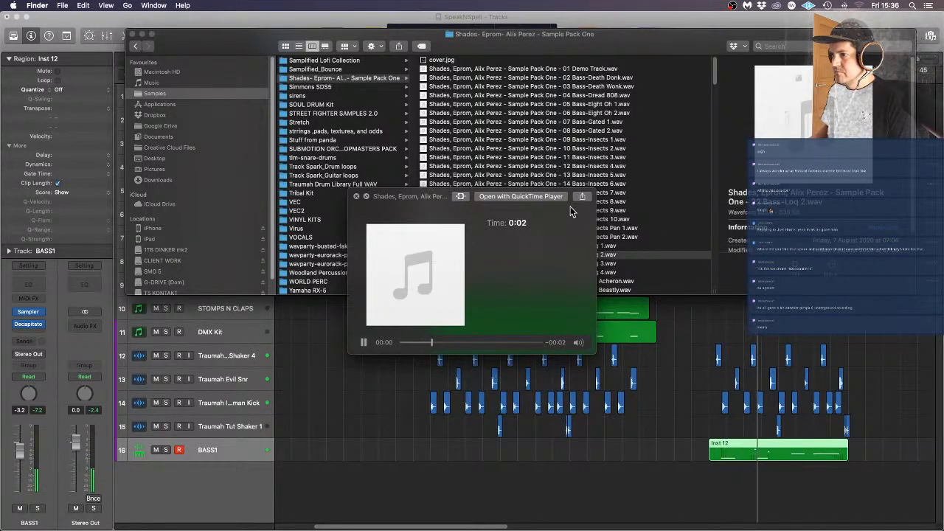
pyautogui.press('Down')
pyautogui.press('Down')
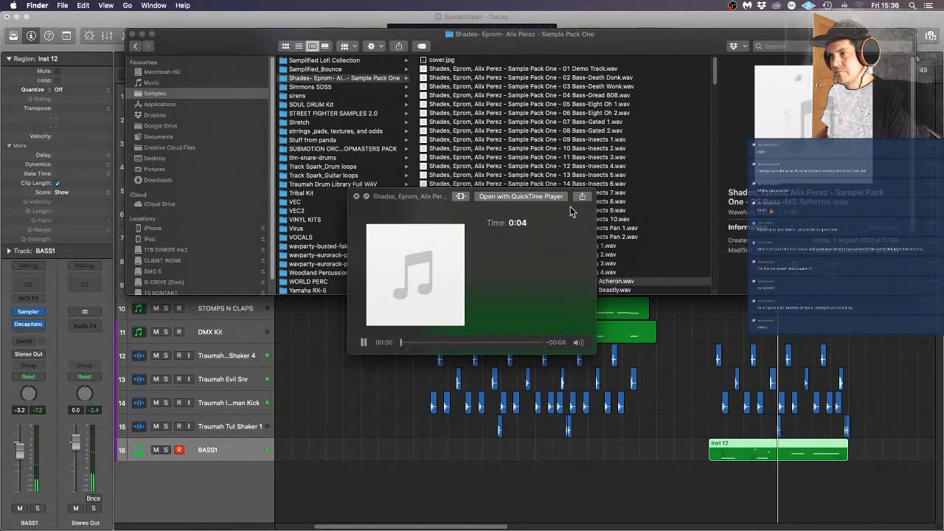
pyautogui.press('Down')
pyautogui.press('Down')
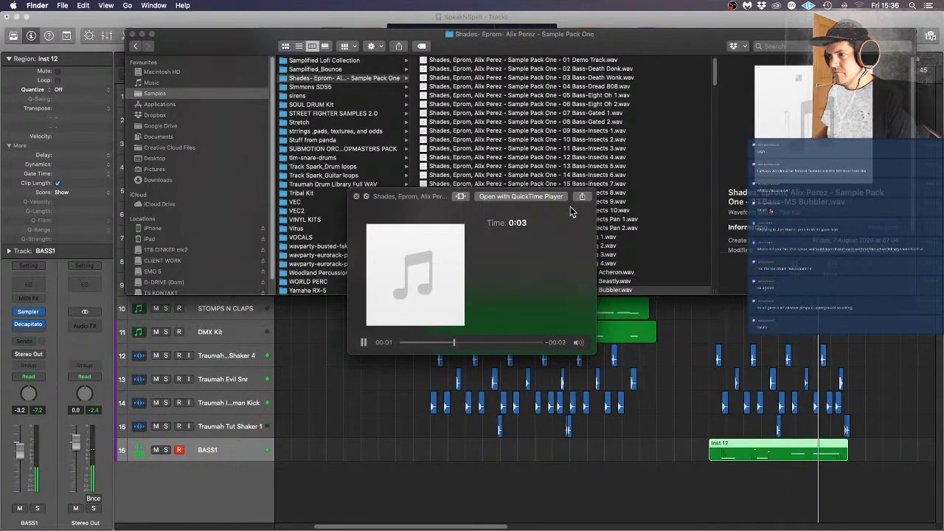
pyautogui.press('Down')
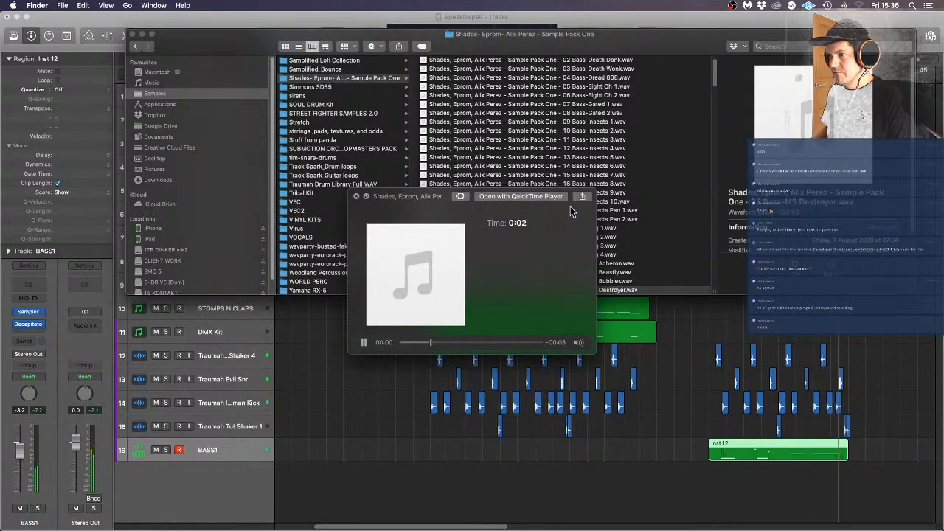
pyautogui.press('space')
# Audition samples further down the pack, from 55 Bass-VRS 1 through the Bass-x0x files to 64 Bass-Zap 2
pyautogui.scroll(-10, 571, 212)
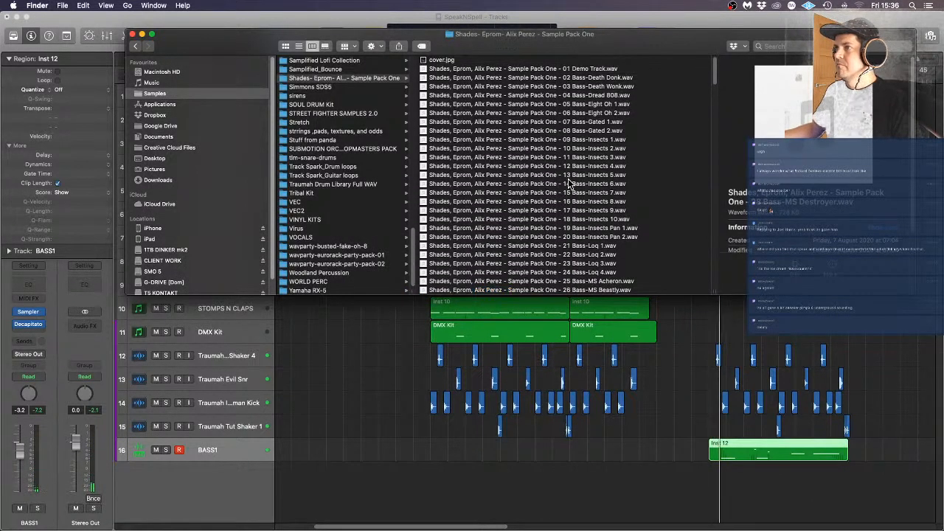
pyautogui.click(509, 176)
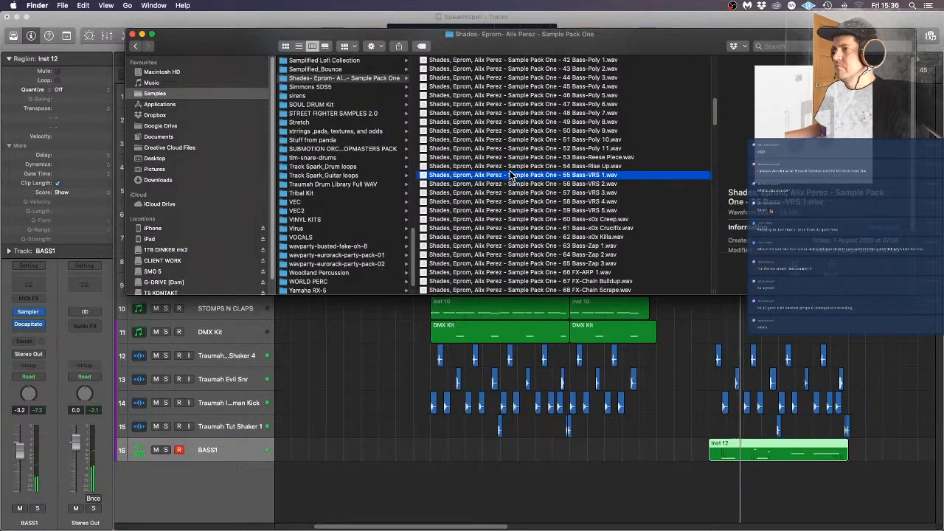
pyautogui.press('space')
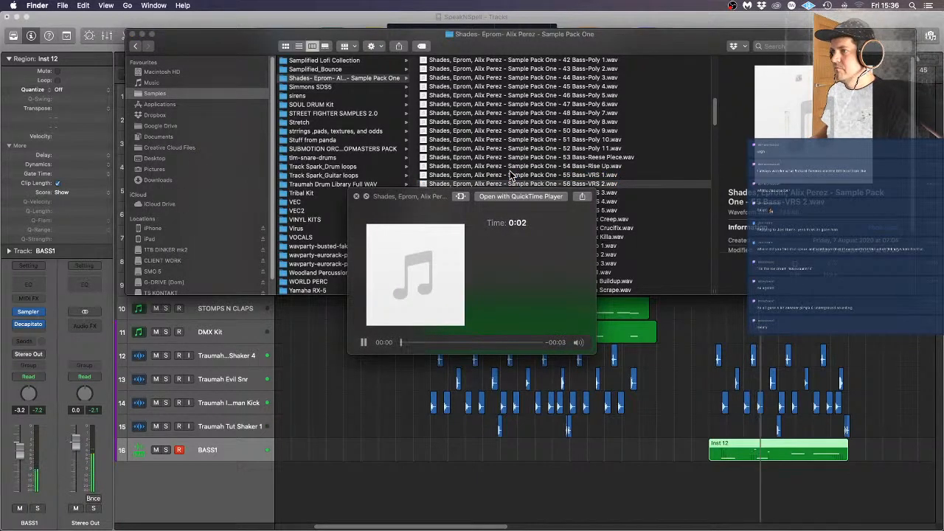
pyautogui.press('space')
pyautogui.press('Down')
pyautogui.press('Down')
pyautogui.press('Down')
pyautogui.press('Down')
pyautogui.press('Down')
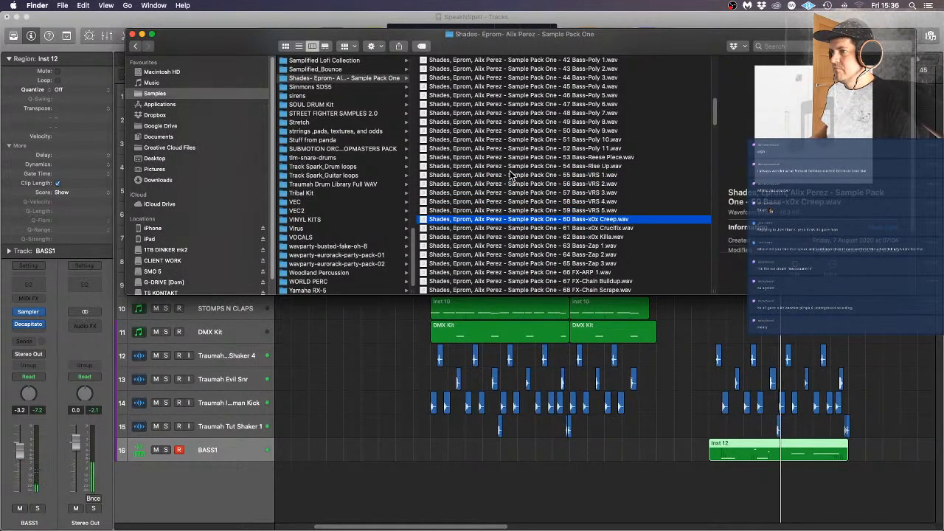
pyautogui.press('space')
pyautogui.press('space')
pyautogui.press('Down')
pyautogui.press('Down')
pyautogui.press('Down')
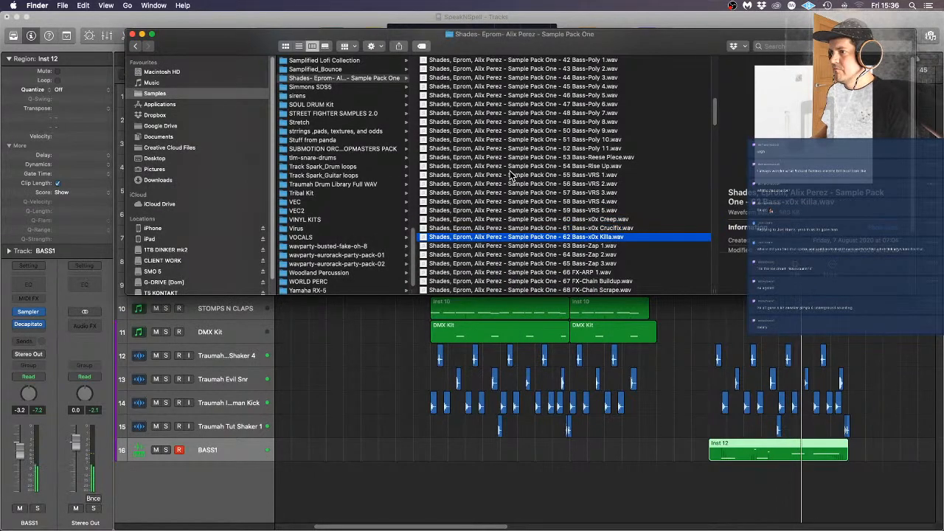
pyautogui.press('space')
pyautogui.press('space')
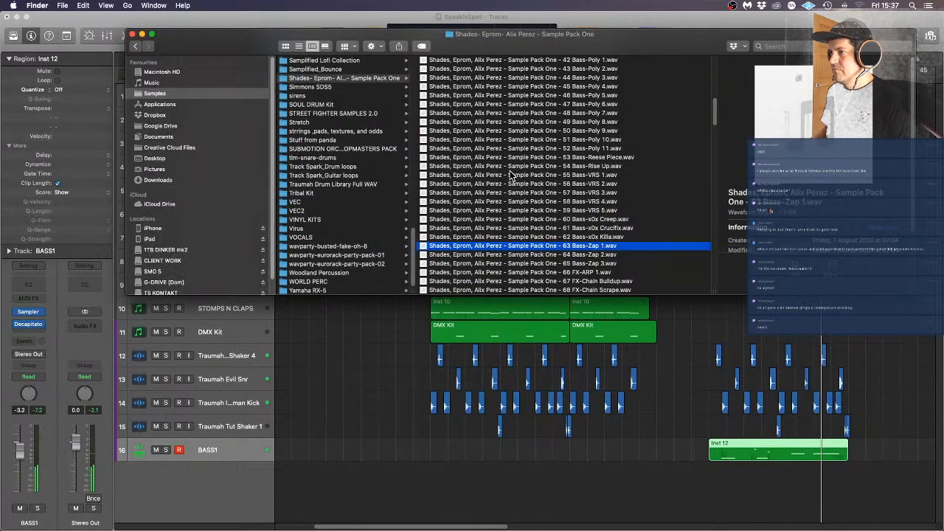
pyautogui.press('Down')
pyautogui.press('space')
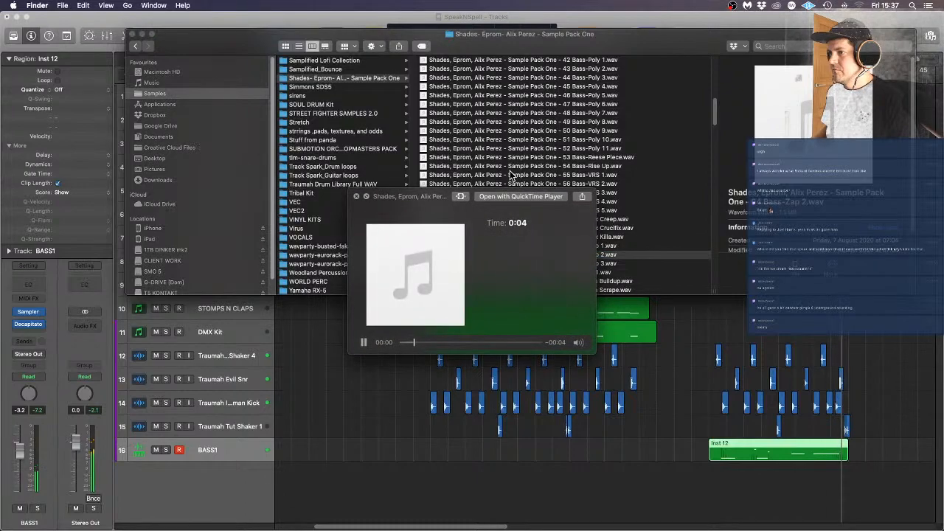
pyautogui.press('space')
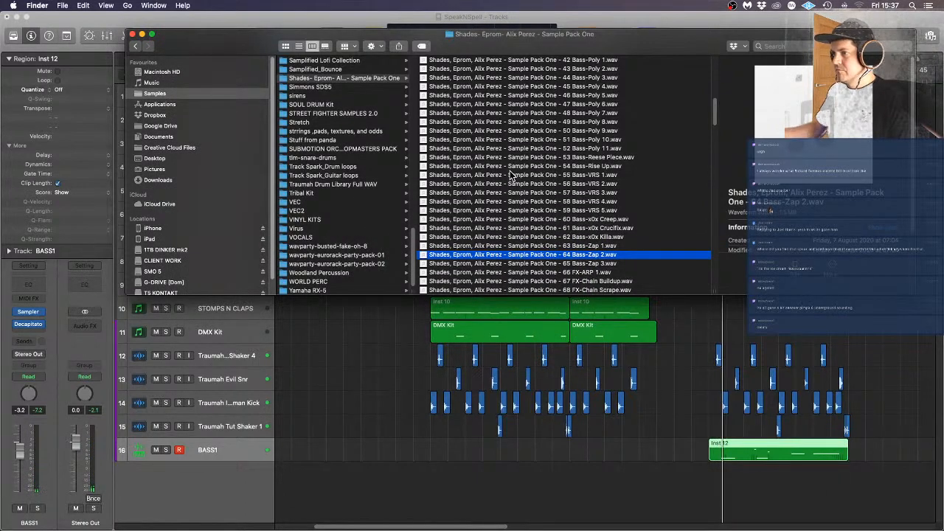
# Load 64 Bass-Zap 2.wav into Quick Sampler on a new track below BASS1 and record a short part in bar 40
pyautogui.moveTo(529, 263); pyautogui.dragTo(197, 464)
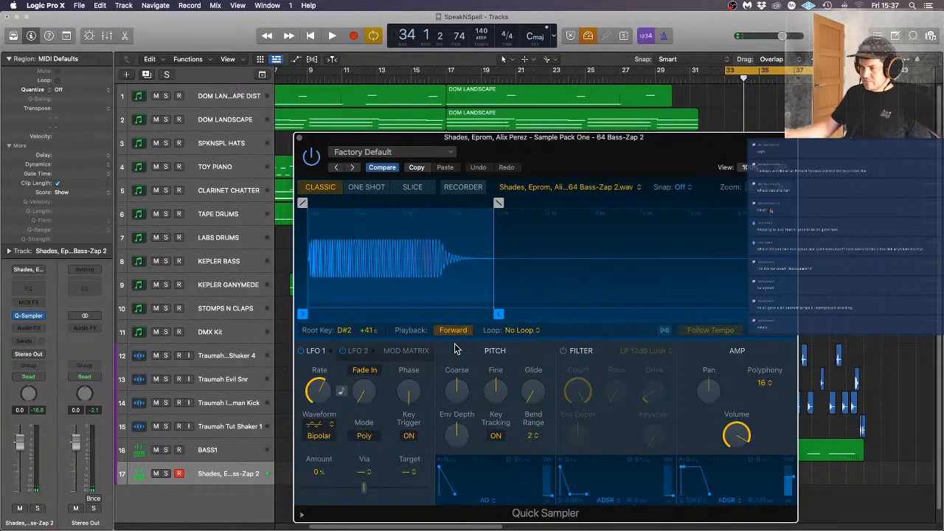
pyautogui.click(300, 138)
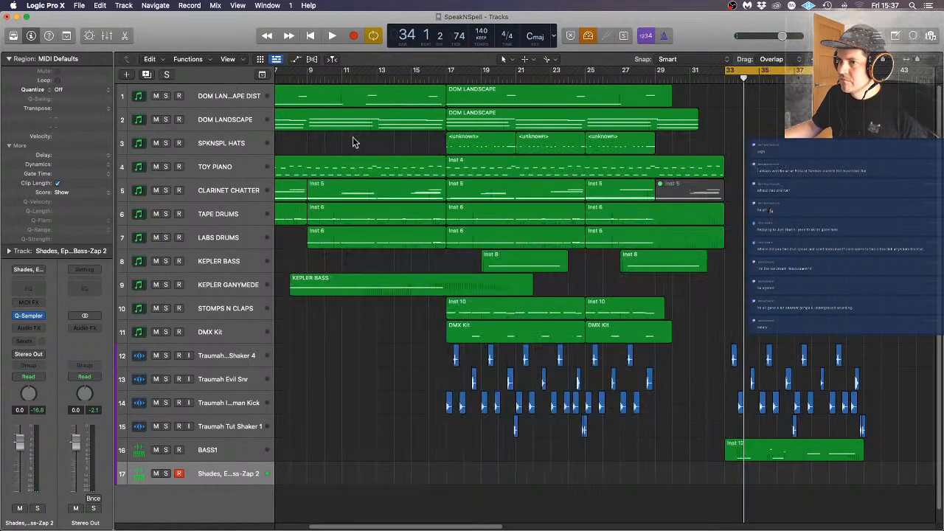
pyautogui.click(332, 35)
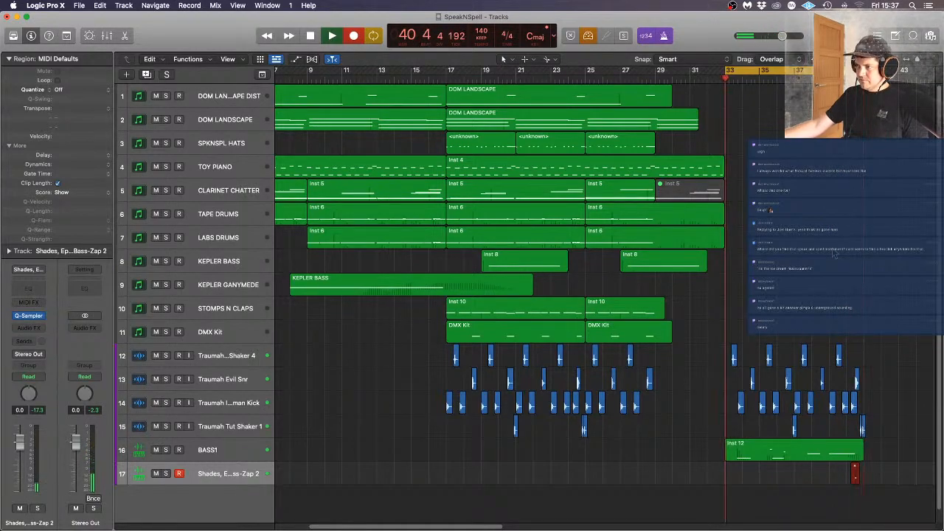
pyautogui.scroll(-1, 864, 354)
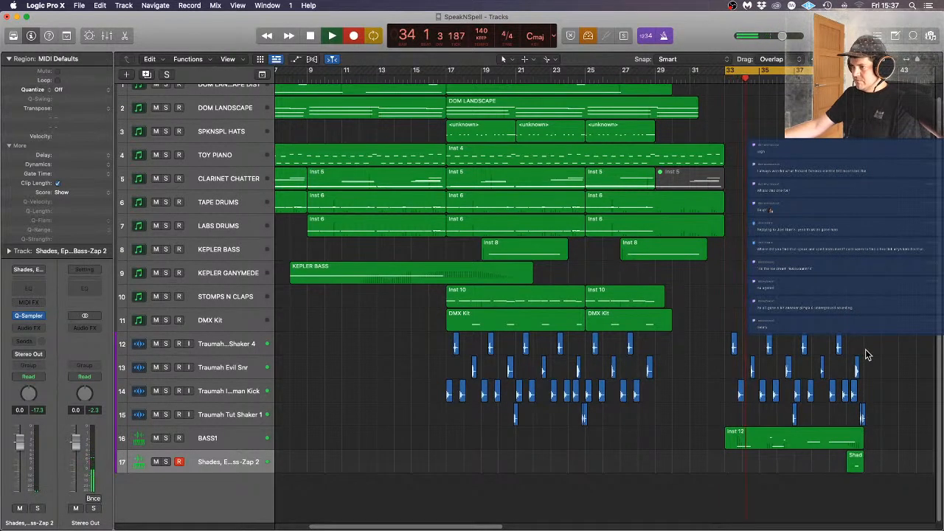
pyautogui.press('space')
# In the BASS1 region, delete the first A#2 note and extend the second one back to start in bar 37
pyautogui.doubleClick(825, 441)
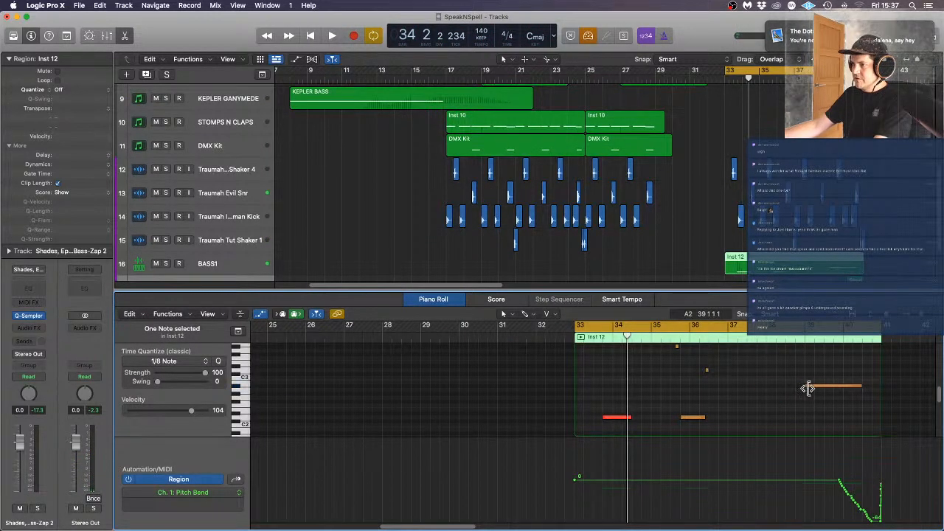
pyautogui.moveTo(806, 386); pyautogui.dragTo(757, 387)
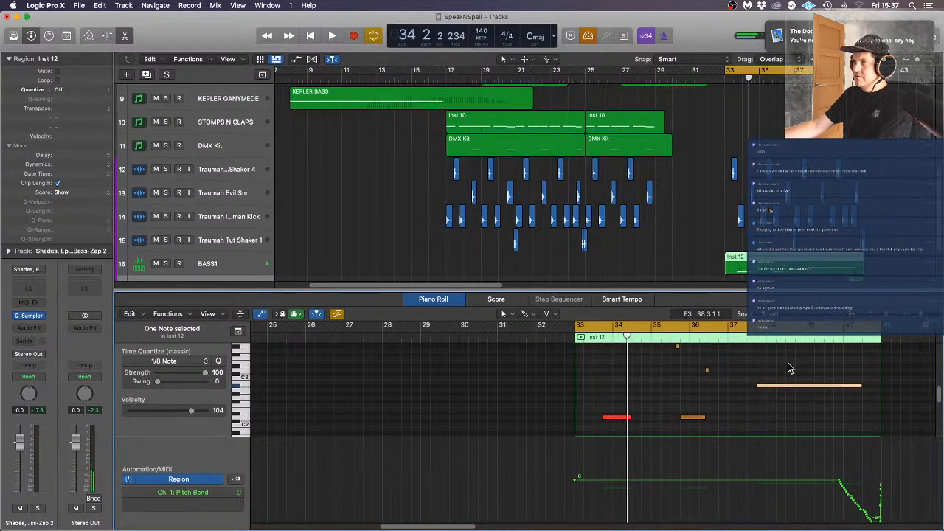
pyautogui.click(787, 362)
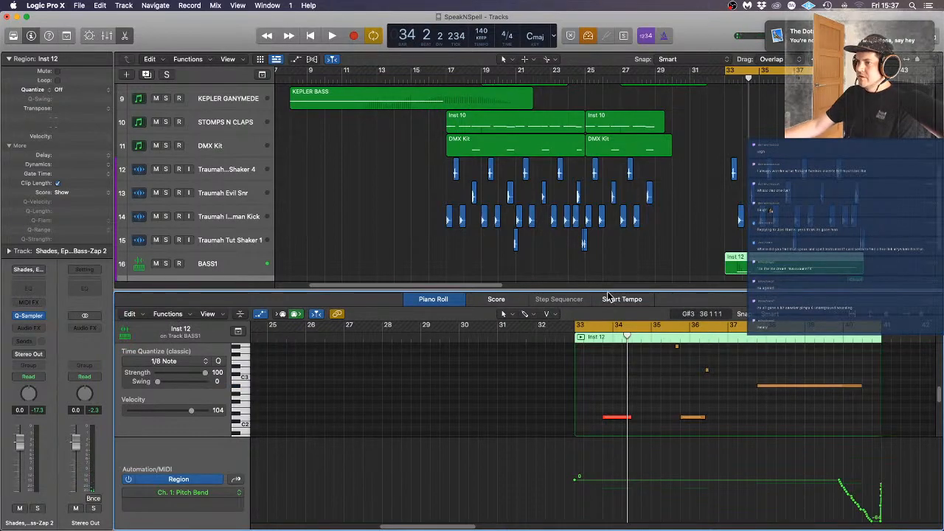
pyautogui.press('e')
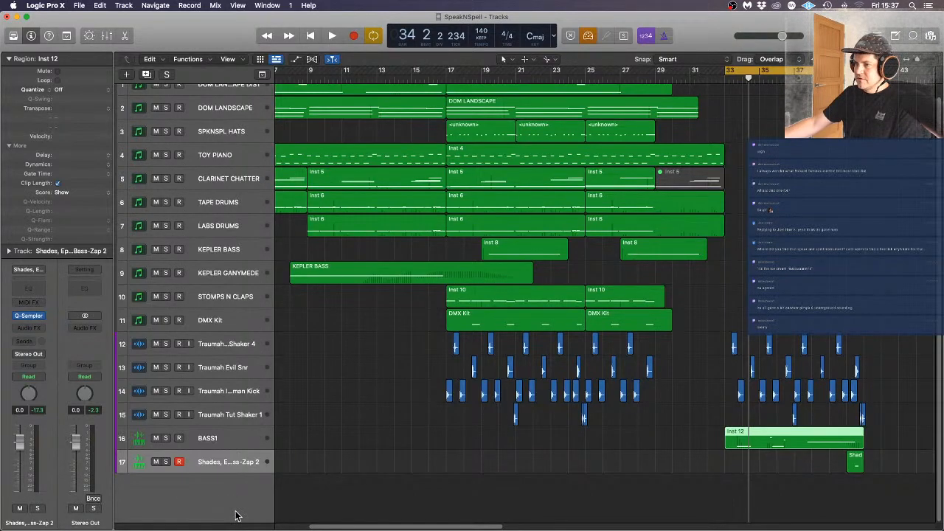
# Rename the new Bass-Zap 2 sampler track as BASS2
pyautogui.doubleClick(241, 462)
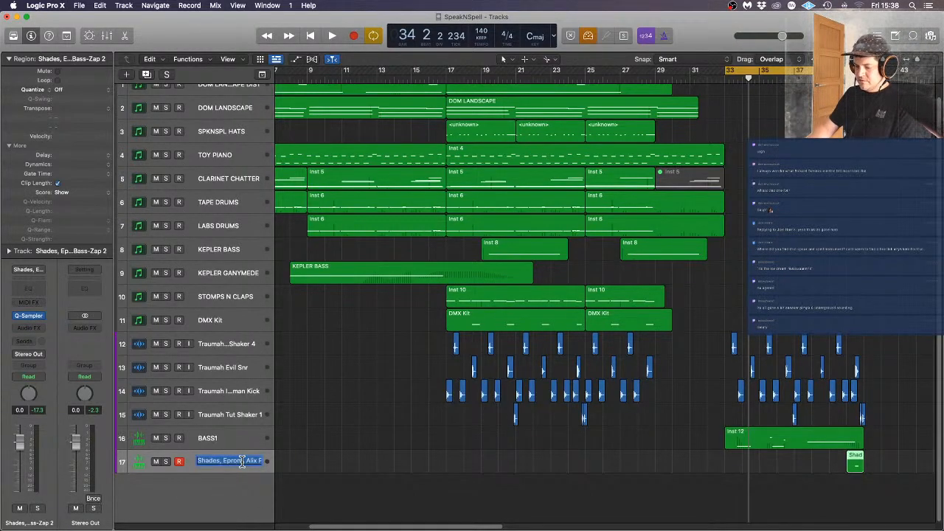
pyautogui.write('BASS2')
pyautogui.press('Return')
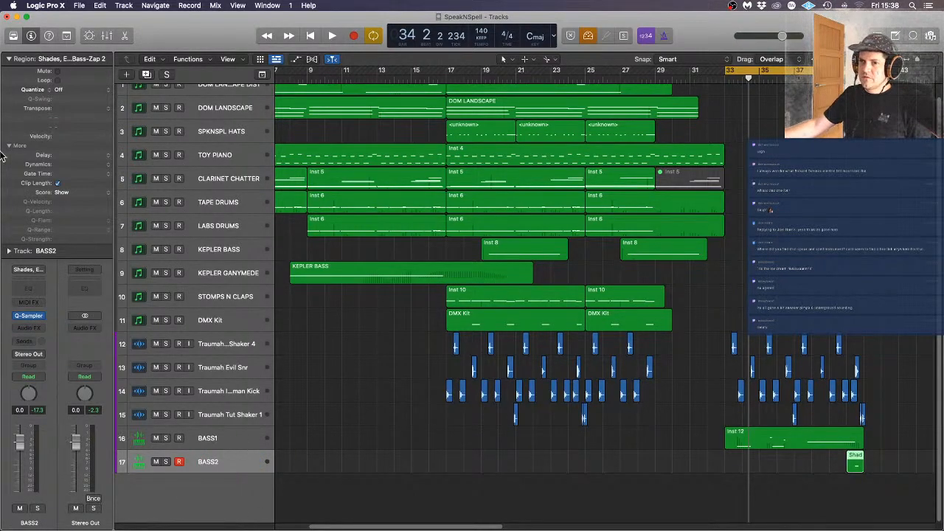
# In the Shades pack folder, audition the samples 88 FX-Fissure Riser, 82 FX-Drone 7 and 75 FX-DRIVE BY
pyautogui.click(11, 29)
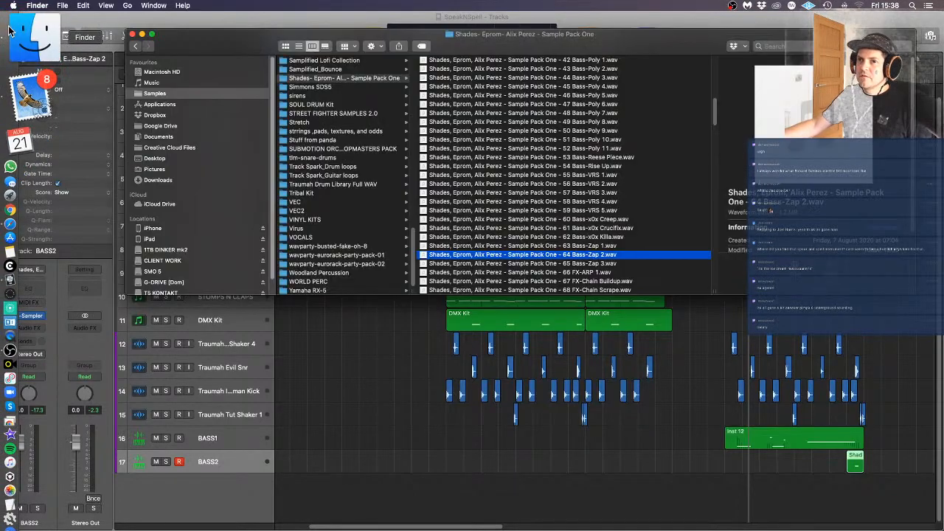
pyautogui.scroll(-8, 684, 214)
pyautogui.scroll(6, 601, 220)
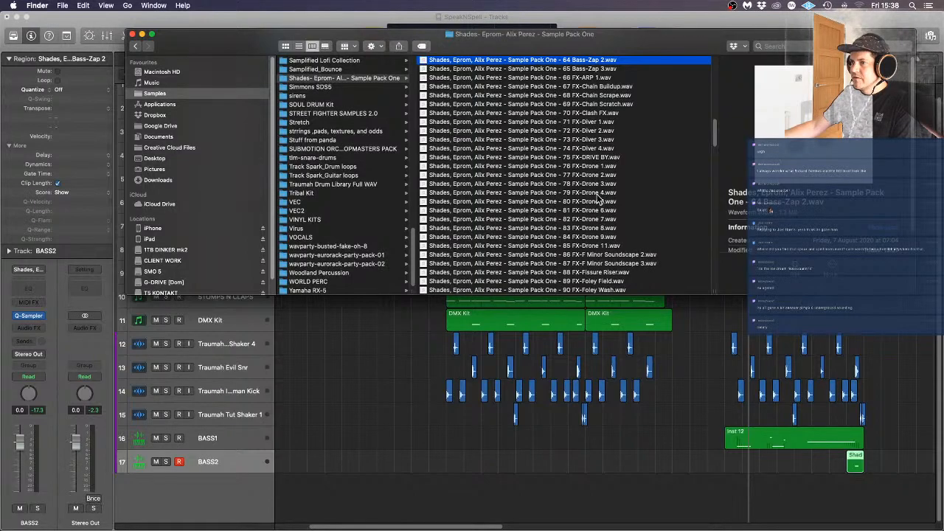
pyautogui.click(603, 273)
pyautogui.press('space')
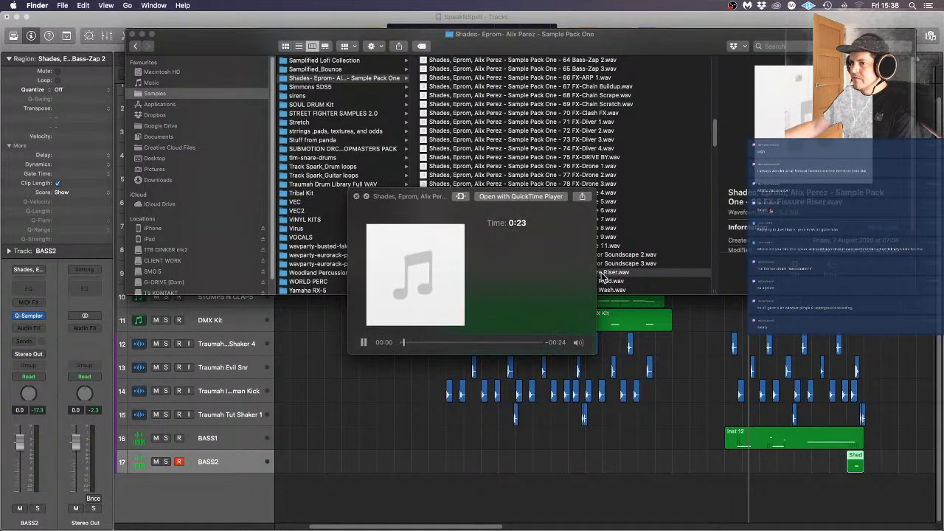
pyautogui.press('space')
pyautogui.click(599, 219)
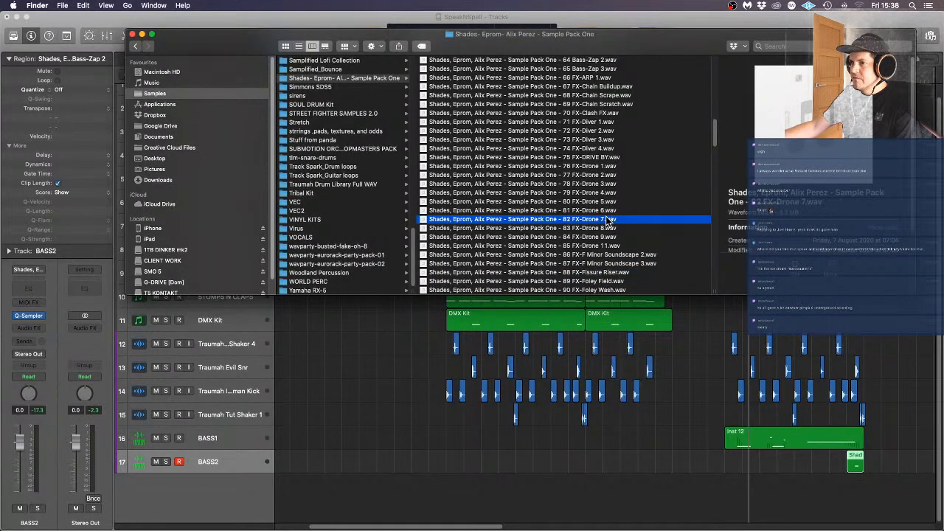
pyautogui.press('space')
pyautogui.press('space')
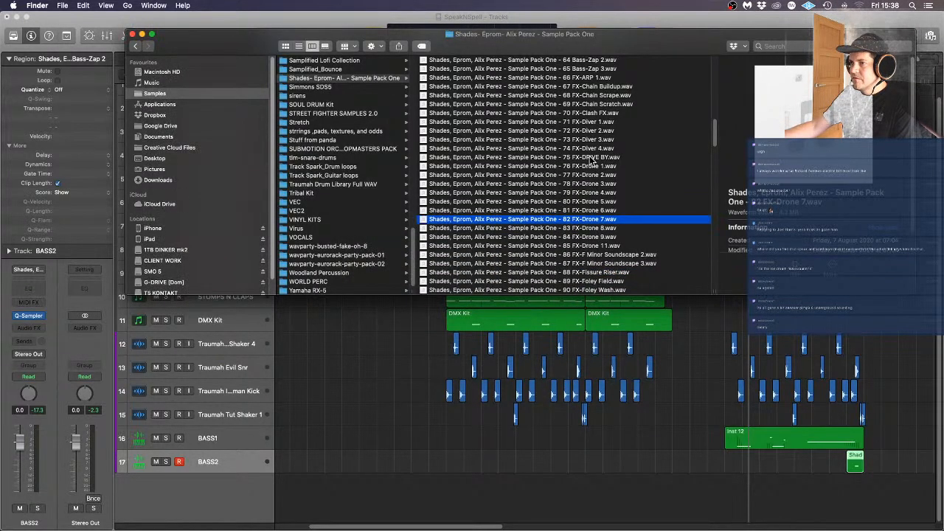
pyautogui.click(590, 157)
pyautogui.press('space')
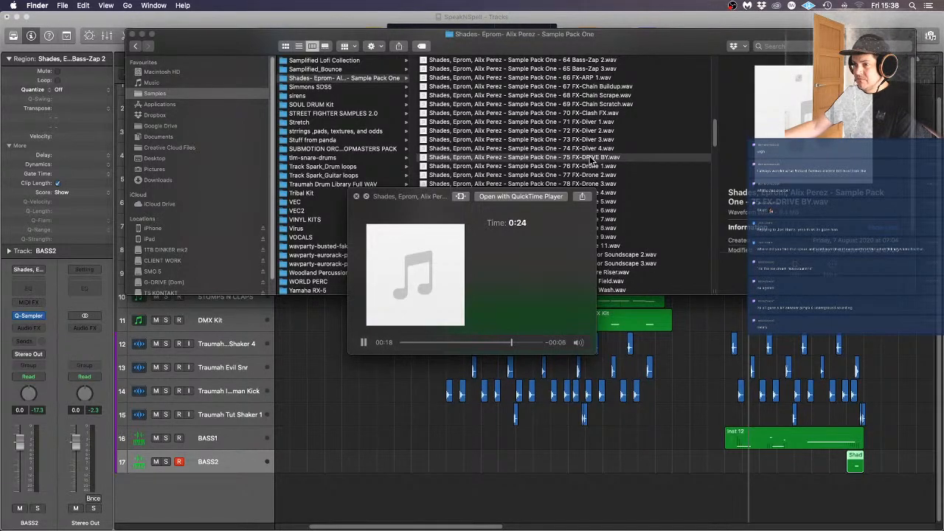
pyautogui.press('space')
# Place the 75 FX-DRIVE BY sample on a new track below BASS2 and cut off its tail after bar 33
pyautogui.moveTo(573, 156); pyautogui.dragTo(664, 484)
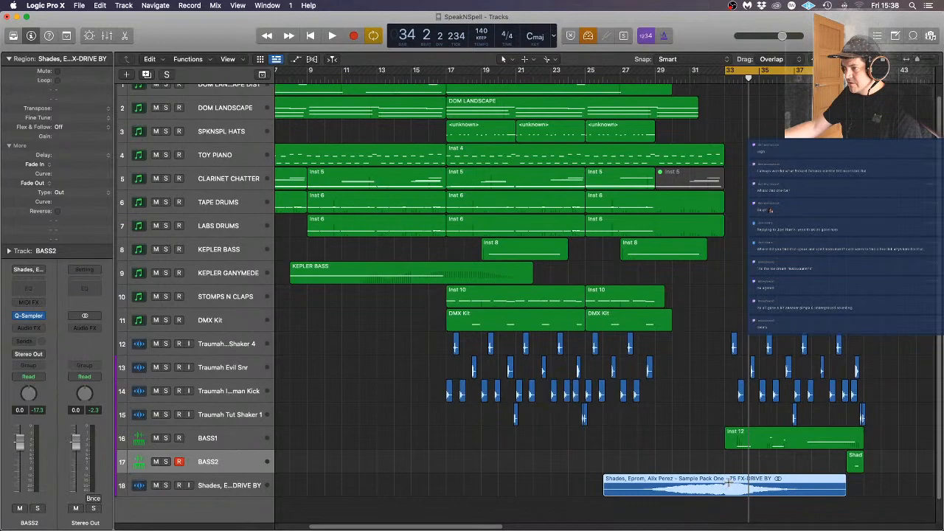
pyautogui.keyDown('super'); pyautogui.doubleClick(726, 483); pyautogui.keyUp('super')
pyautogui.press('Delete')
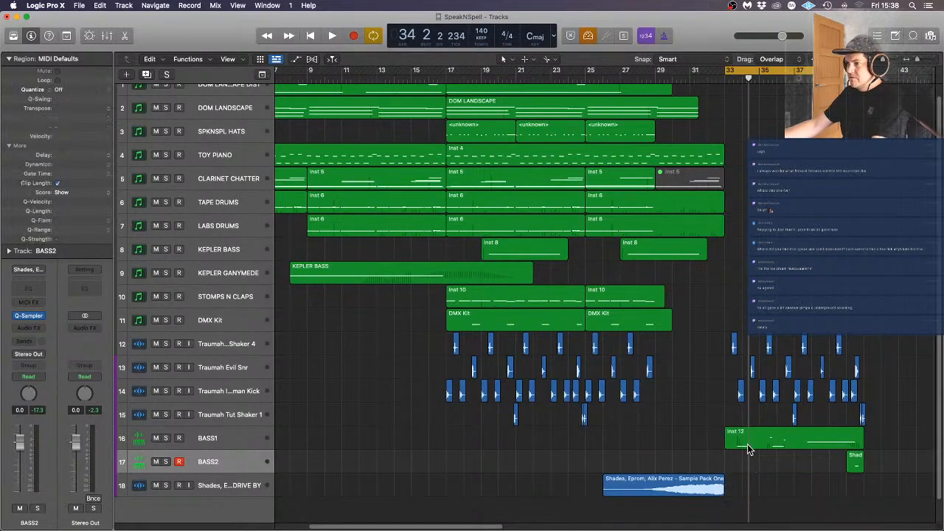
# Turn off Low Latency Mode, play from bar 16 and lower the FX-DRIVE BY track's volume to -5.2 dB
pyautogui.click(589, 33)
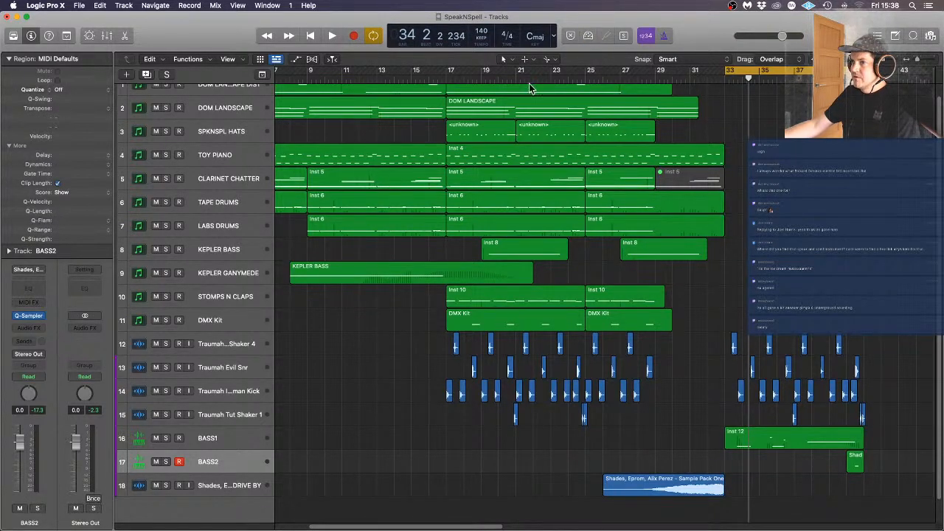
pyautogui.doubleClick(429, 77)
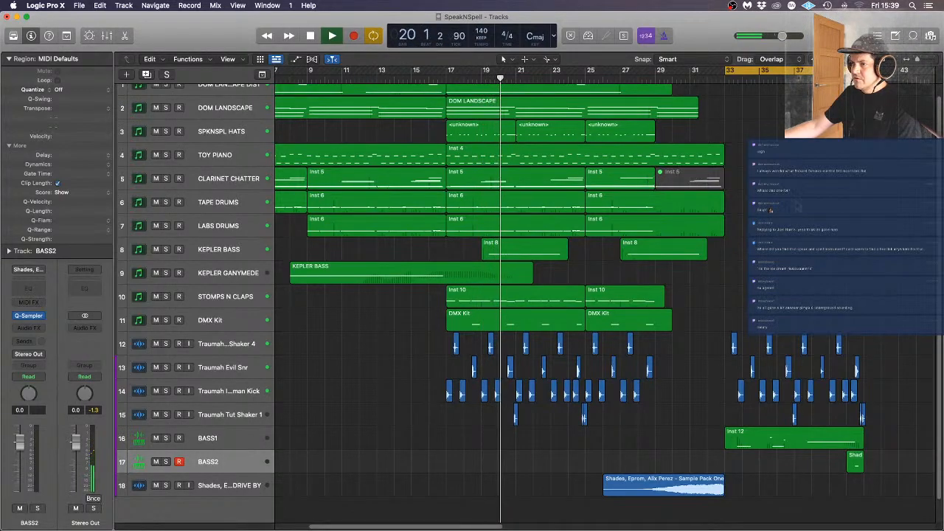
pyautogui.hscroll(-5, 579, 175)
pyautogui.scroll(1, 579, 175)
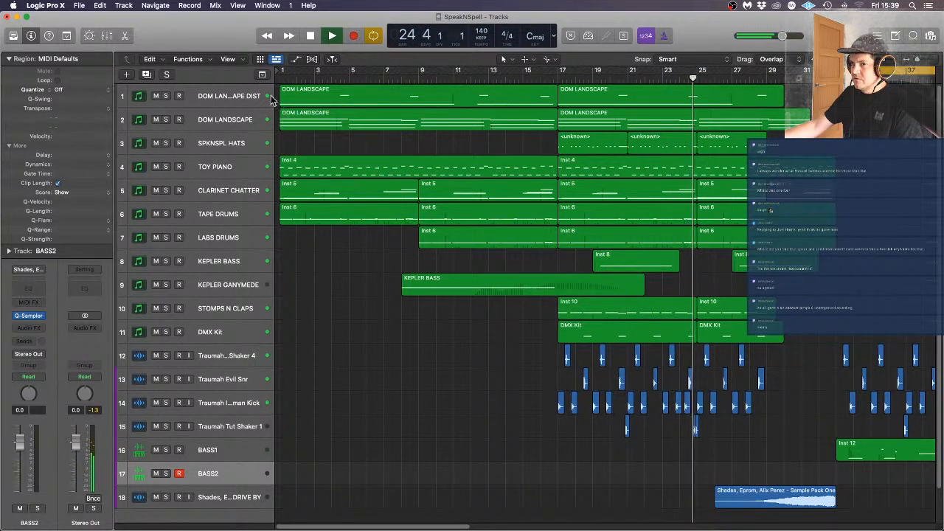
pyautogui.click(238, 91)
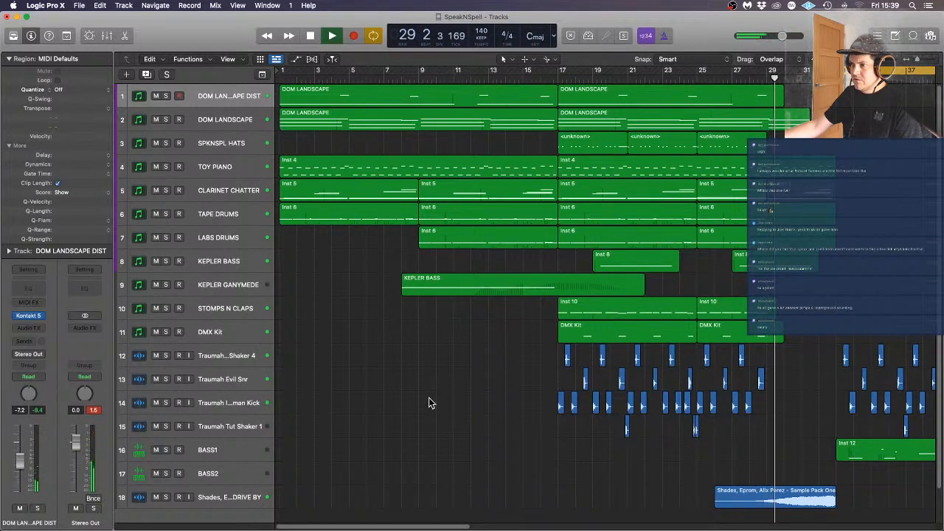
pyautogui.click(246, 505)
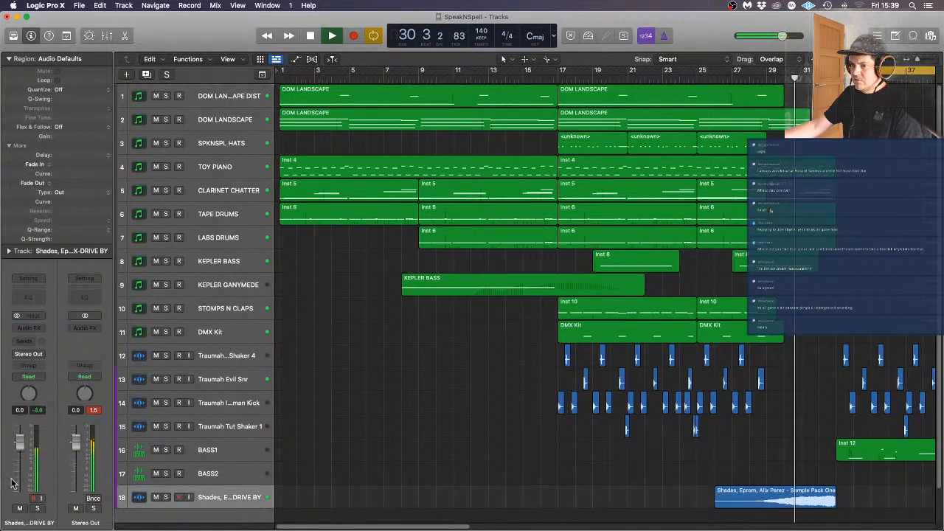
pyautogui.moveTo(18, 442); pyautogui.dragTo(18, 456)
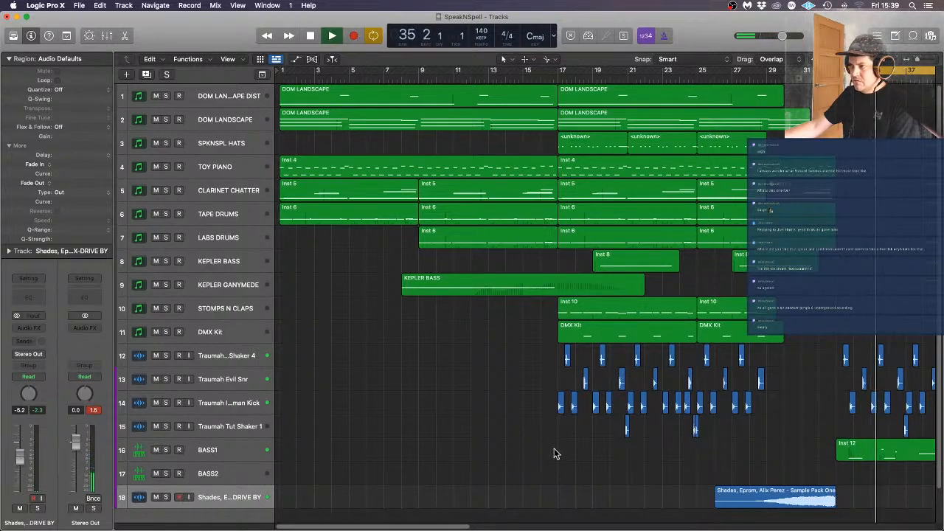
# Replace ValhallaSupermassive on Traumah Carnak Shaker 4 with a stereo Little Plate reverb, reducing its mix and raising its low cut
pyautogui.click(247, 358)
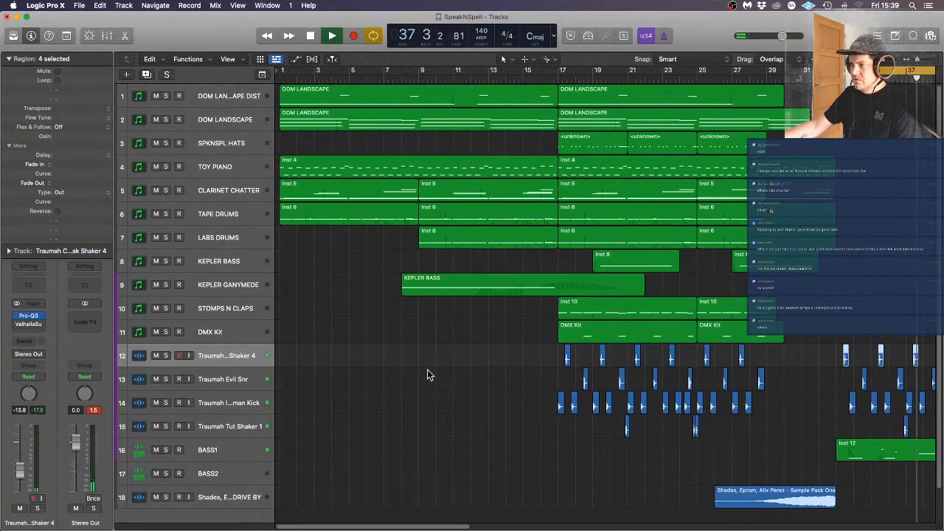
pyautogui.click(30, 323)
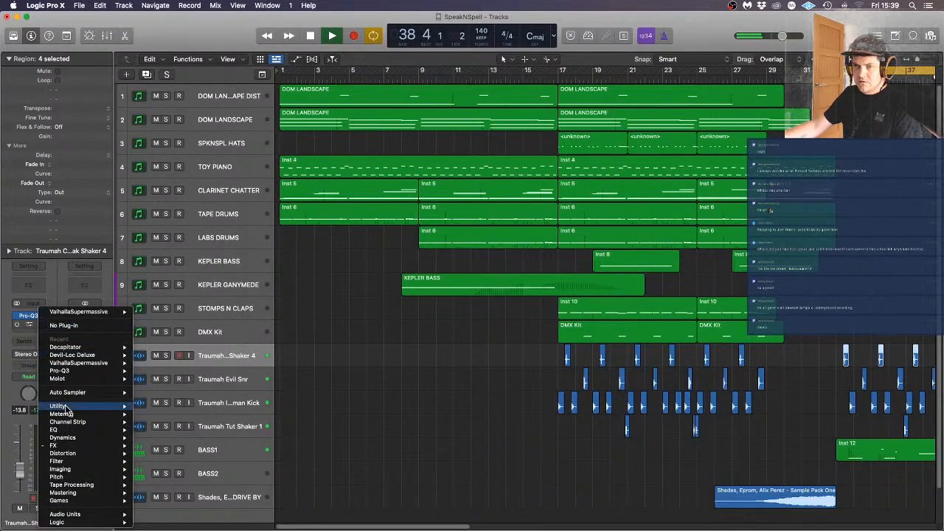
pyautogui.moveTo(81, 446)
pyautogui.moveTo(170, 469)
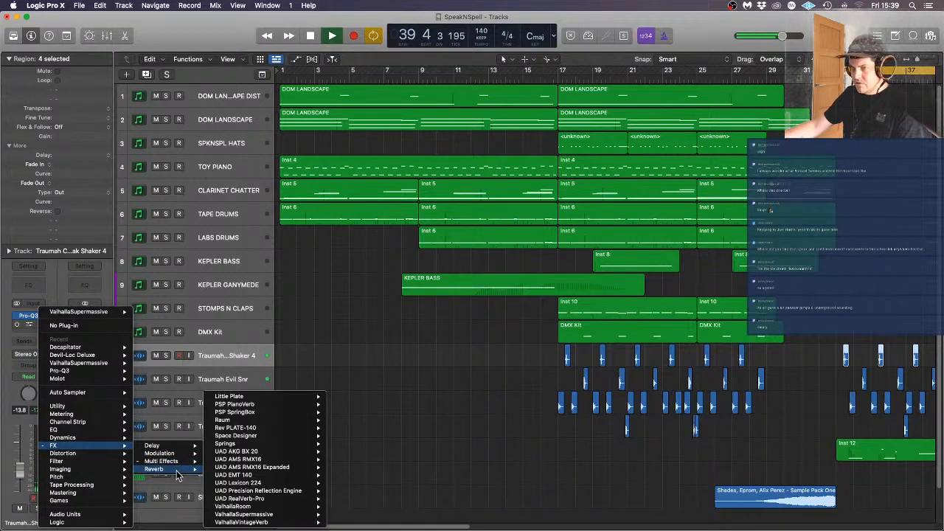
pyautogui.moveTo(280, 396)
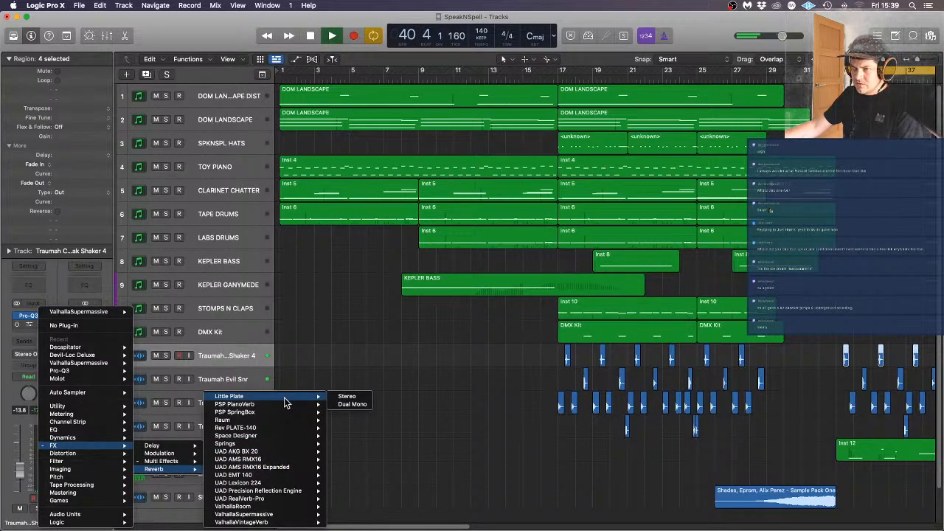
pyautogui.click(344, 400)
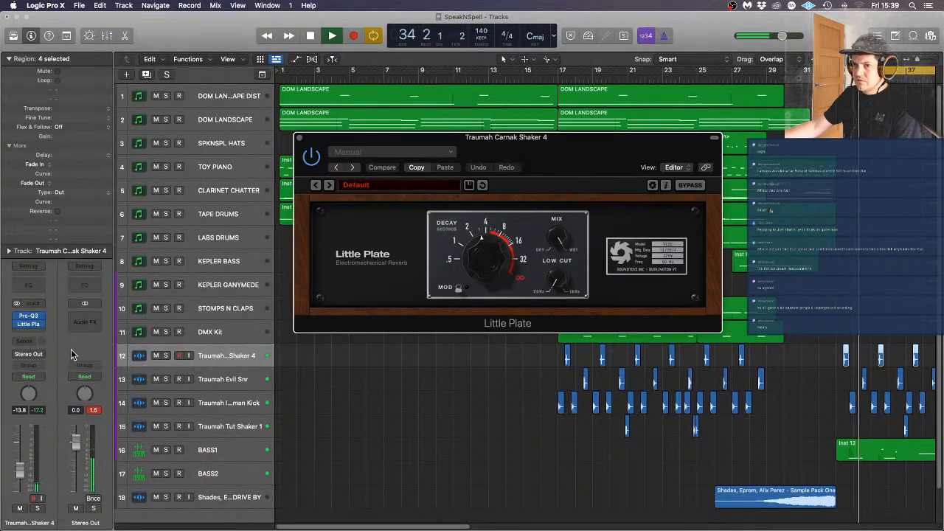
pyautogui.moveTo(559, 240); pyautogui.dragTo(550, 293)
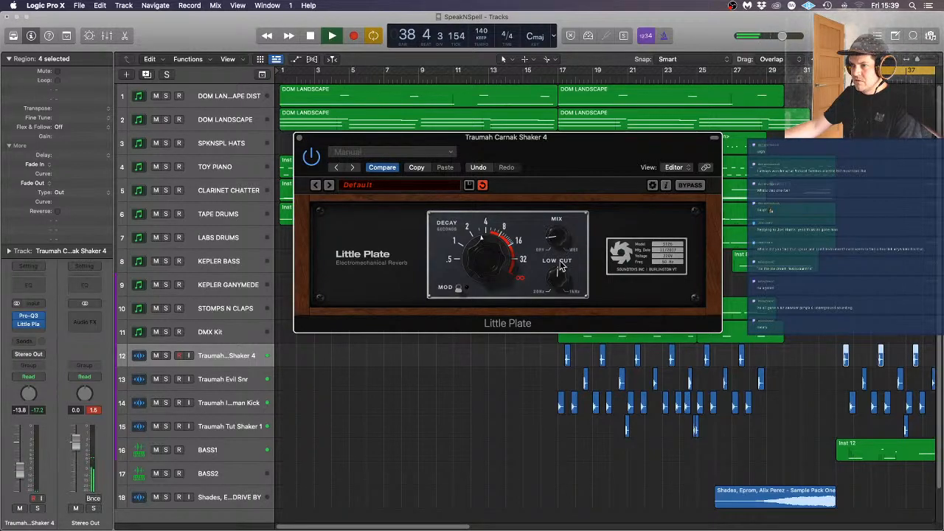
pyautogui.click(299, 138)
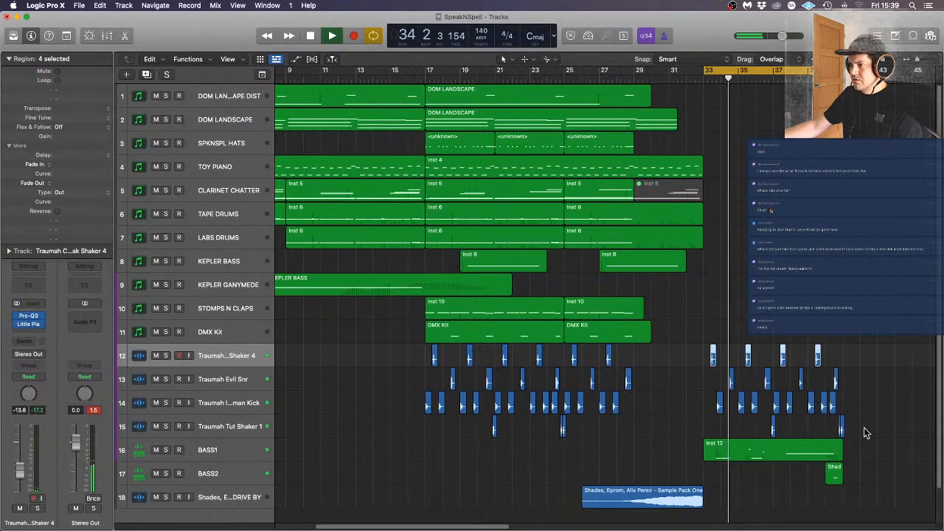
pyautogui.scroll(3, 865, 430)
pyautogui.scroll(5, 865, 430)
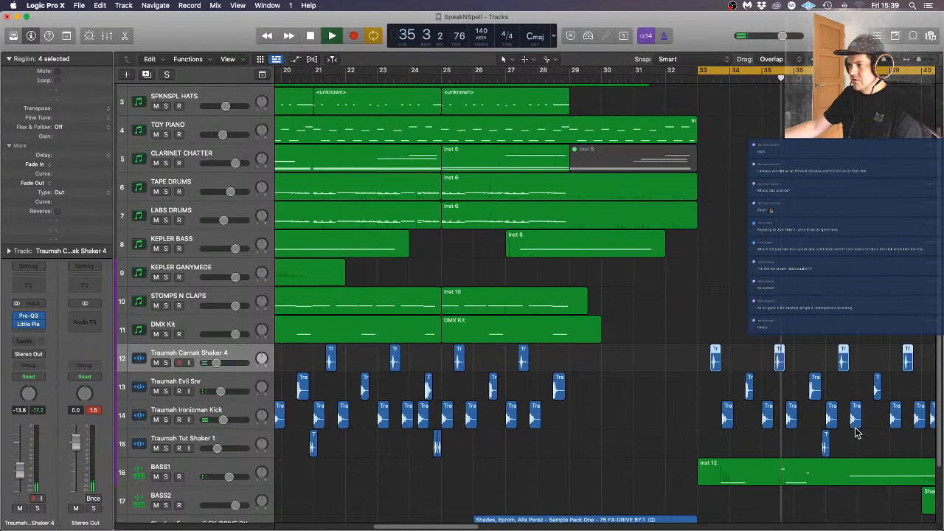
pyautogui.scroll(-3, 847, 426)
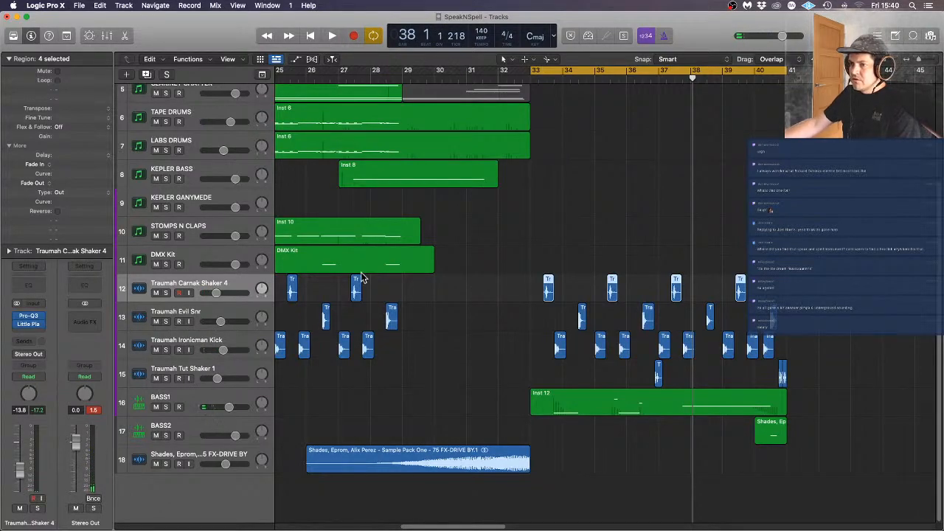
pyautogui.click(236, 340)
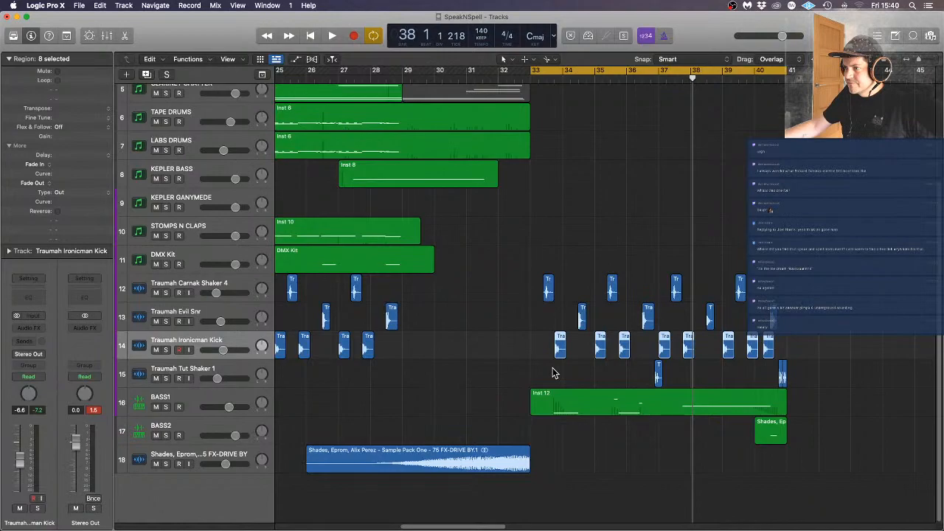
pyautogui.click(194, 398)
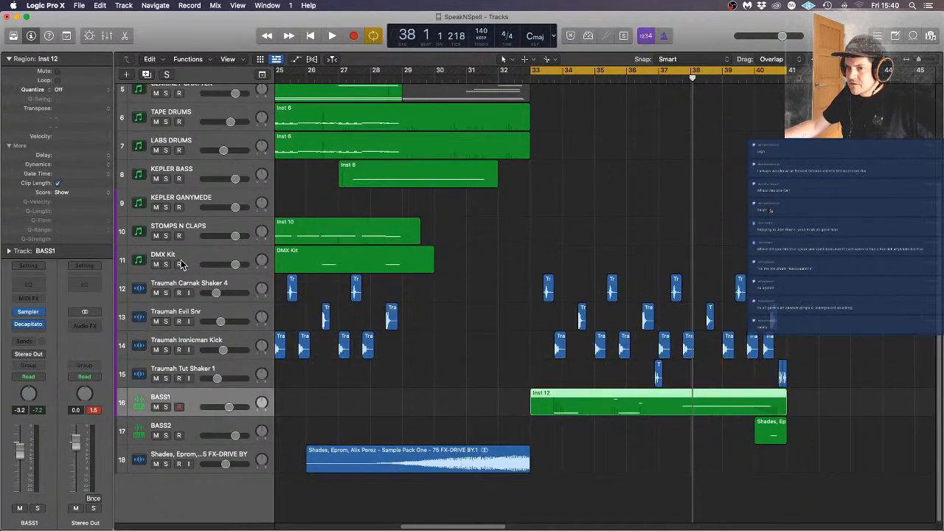
pyautogui.click(128, 74)
pyautogui.click(472, 46)
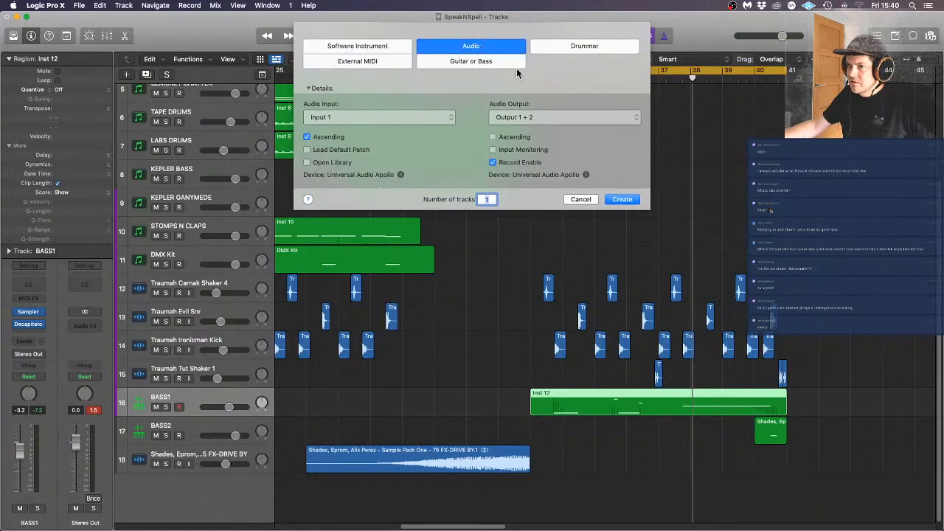
pyautogui.click(636, 200)
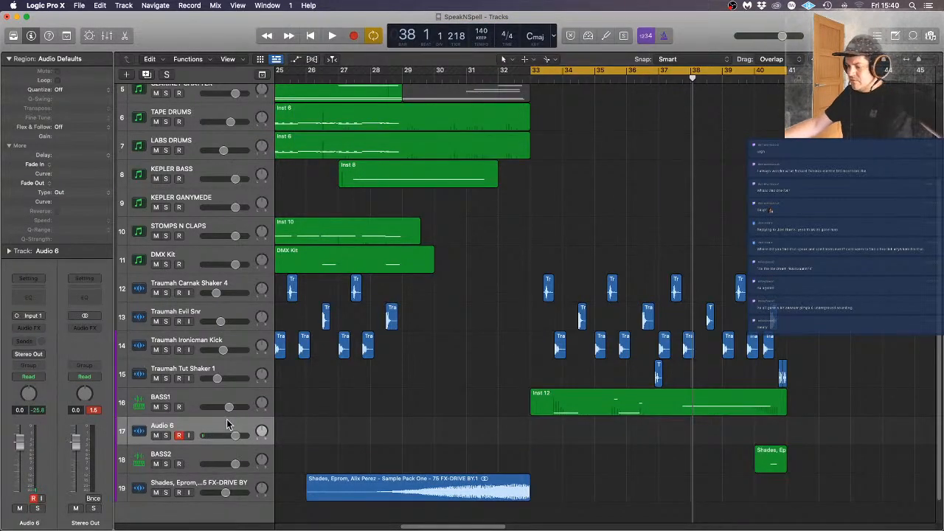
pyautogui.press('super+BackSpace')
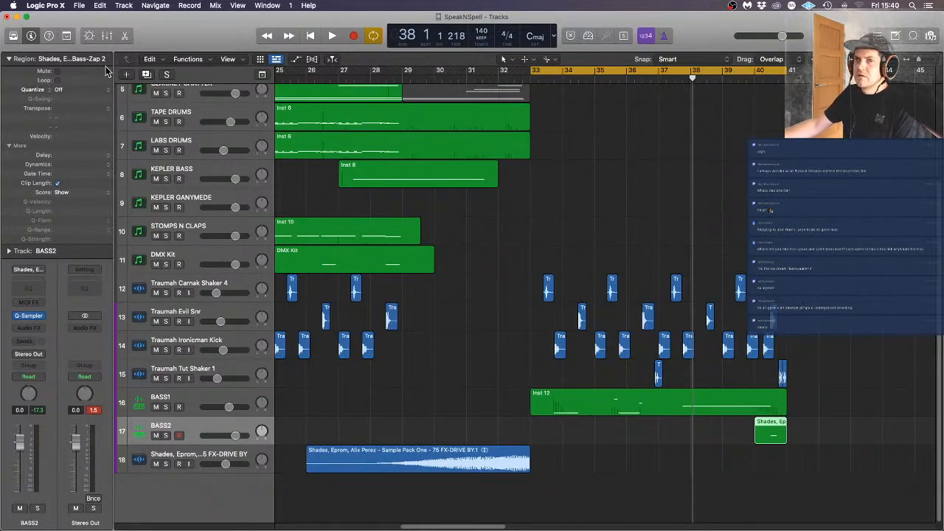
# Create one software instrument track below BASS2 and load the DOM SUB channel strip setting on it
pyautogui.click(127, 76)
pyautogui.click(402, 49)
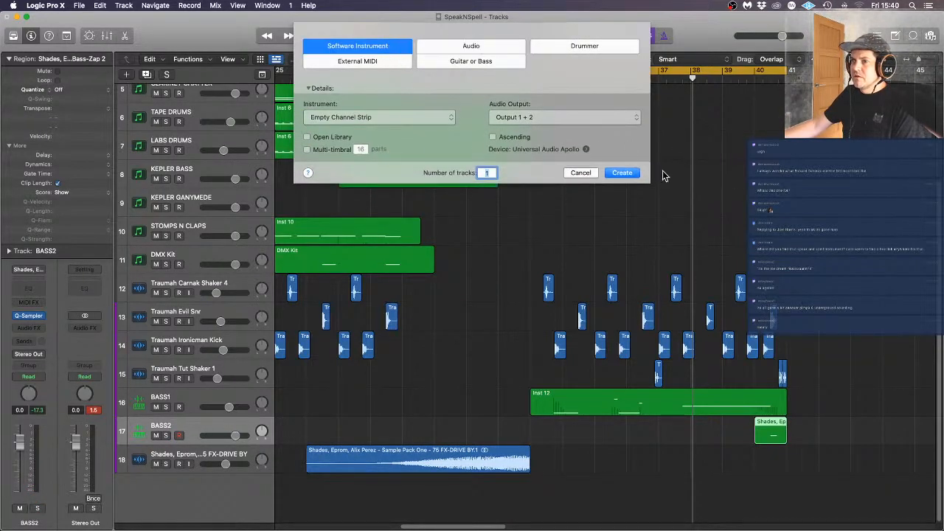
pyautogui.click(622, 173)
pyautogui.click(28, 269)
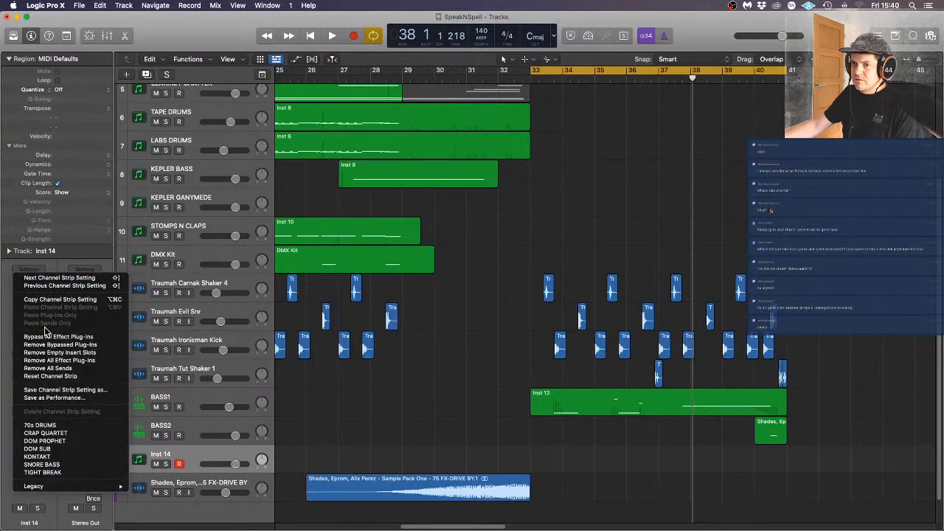
pyautogui.click(89, 448)
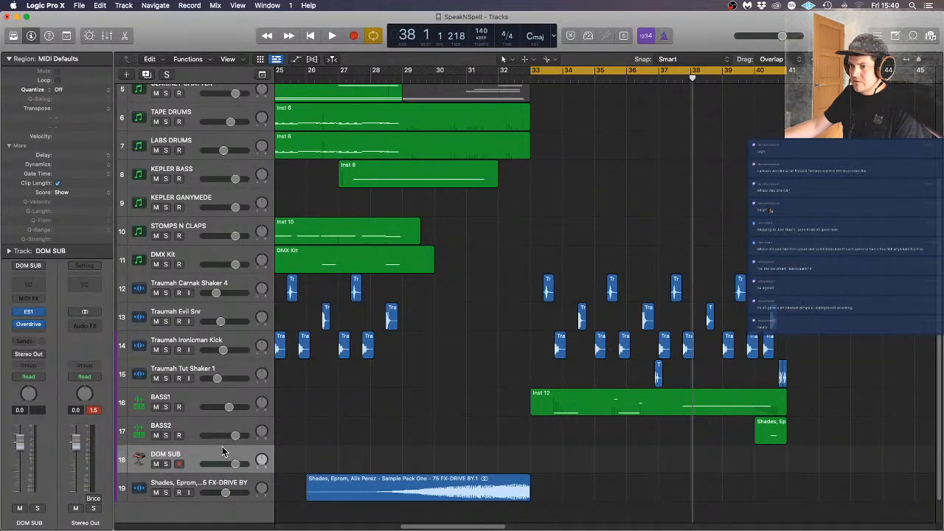
# Move the DOM SUB track above BASS1 and lower its volume to -5.8 dB
pyautogui.moveTo(220, 453); pyautogui.dragTo(222, 400)
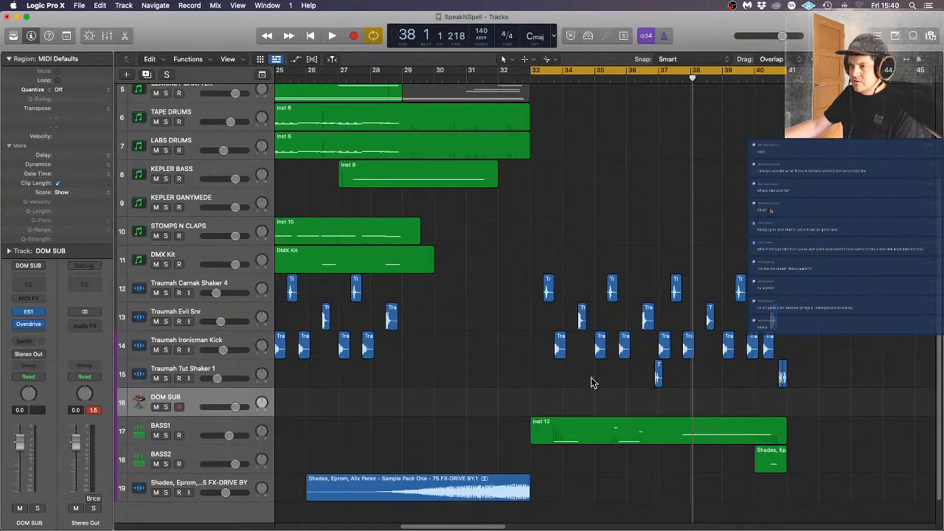
pyautogui.moveTo(29, 447); pyautogui.dragTo(27, 472)
# Turn on Low Latency Mode and record a short sub bass part on DOM SUB between bars 35 and 38
pyautogui.click(591, 37)
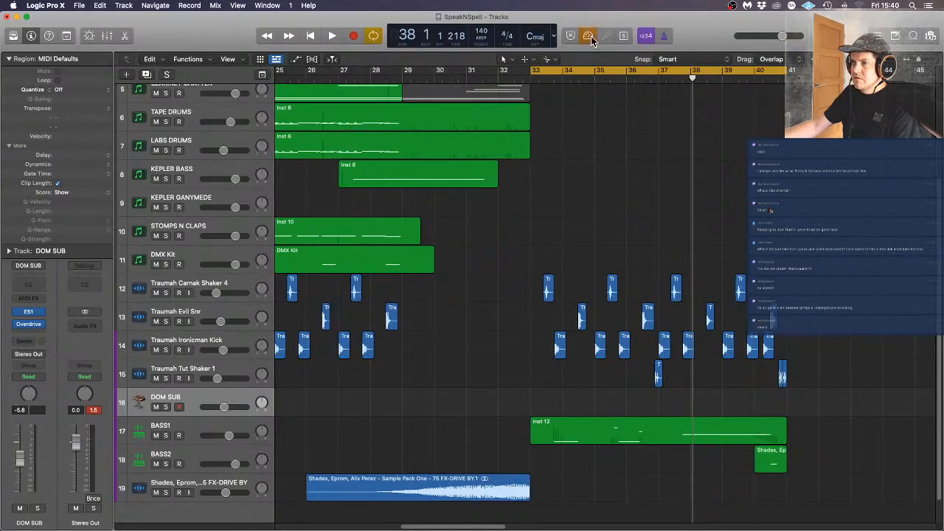
pyautogui.click(354, 37)
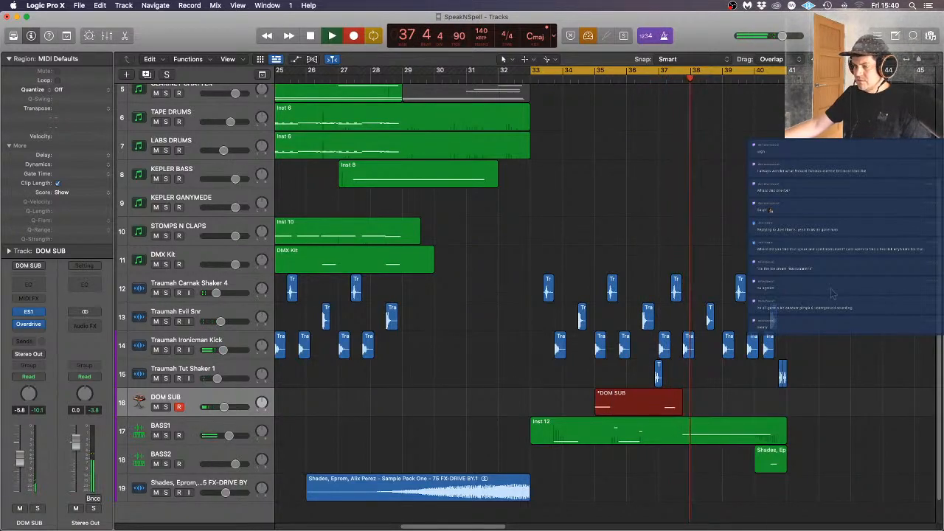
pyautogui.press('space')
pyautogui.click(701, 401)
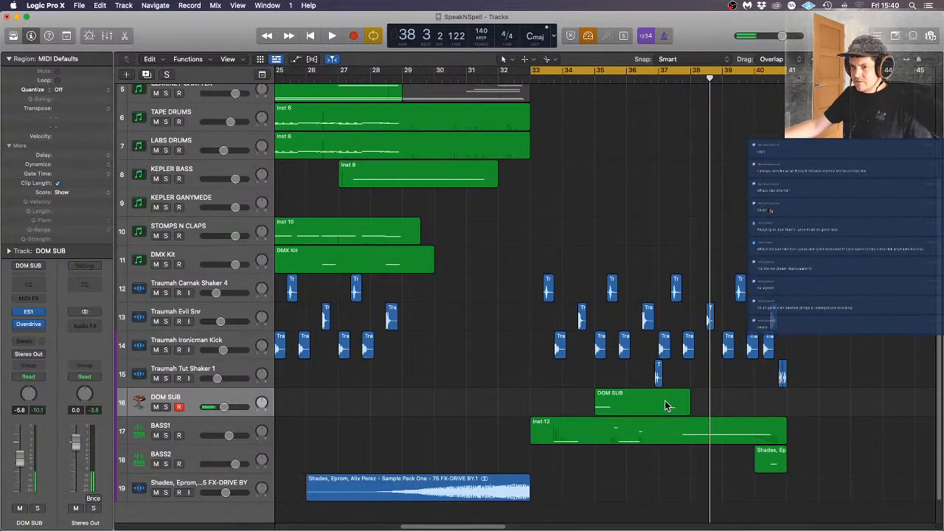
# Delete the recorded DOM SUB region between bars 35 and 38 and turn off Low Latency Mode
pyautogui.click(671, 406)
pyautogui.press('Delete')
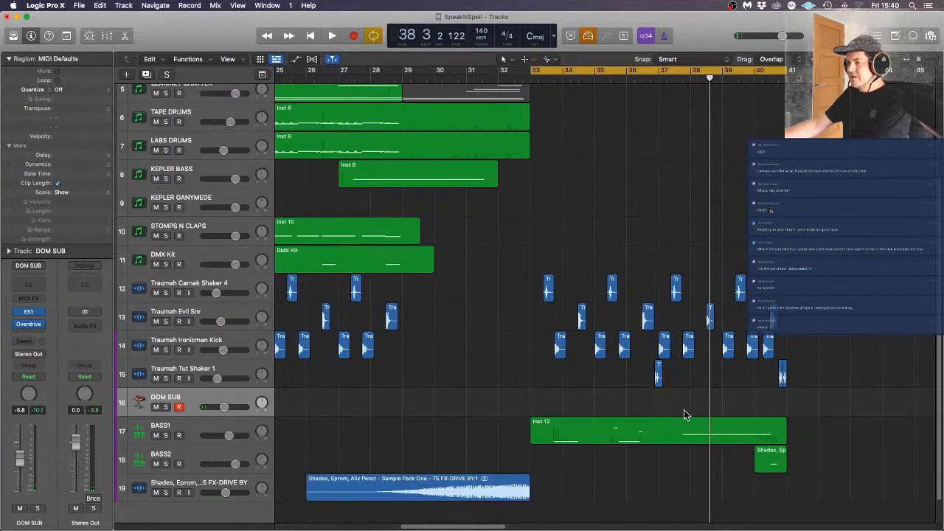
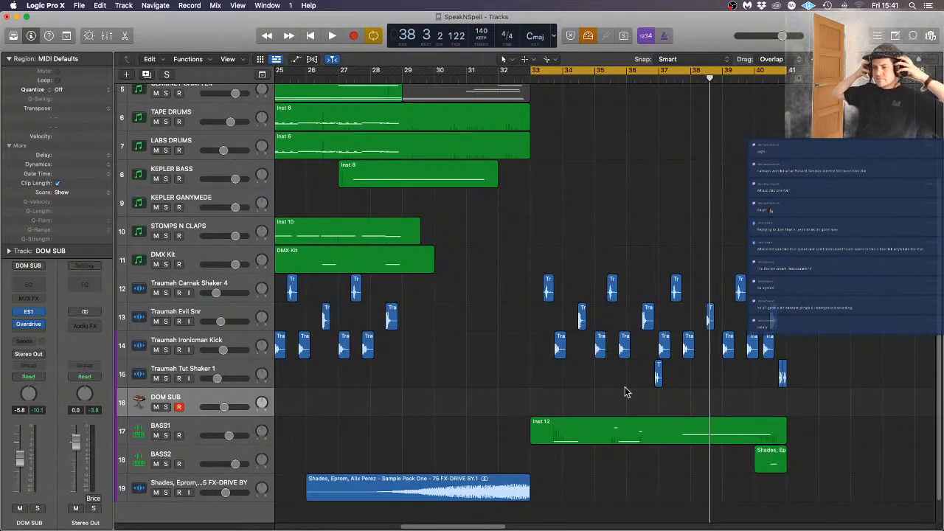
pyautogui.click(589, 37)
# Play the transition into bar 33 and lower the FX-DRIVE BY track's volume to -7.8 dB
pyautogui.click(317, 74)
pyautogui.press('space')
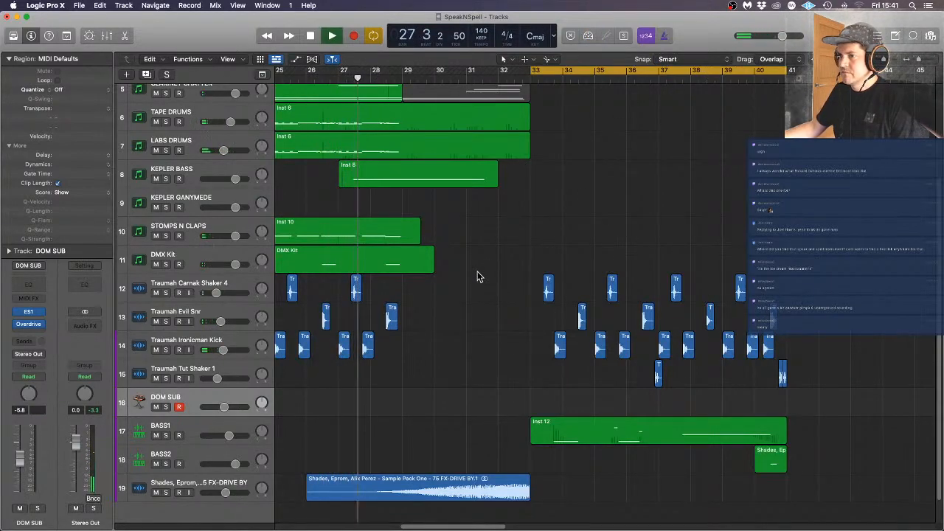
pyautogui.press('super+Left')
pyautogui.press('super+Left')
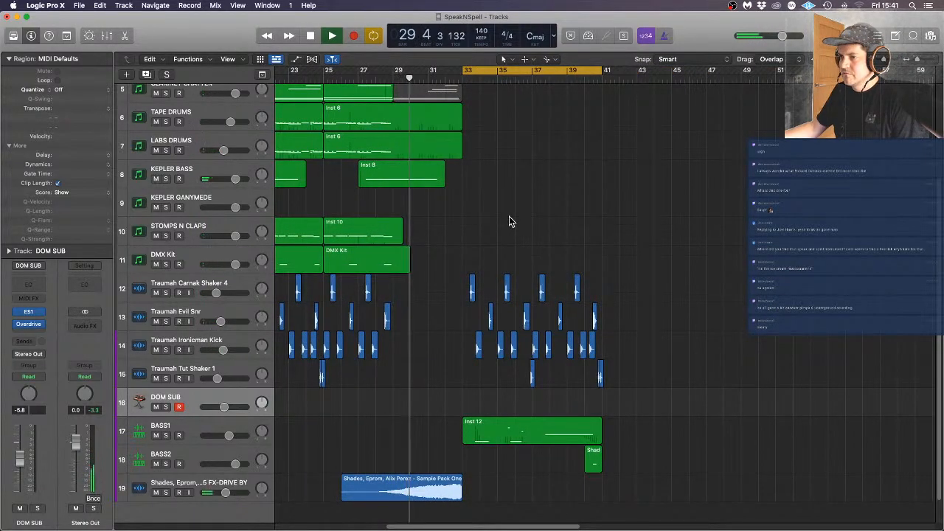
pyautogui.moveTo(226, 493); pyautogui.dragTo(222, 493)
pyautogui.click(206, 483)
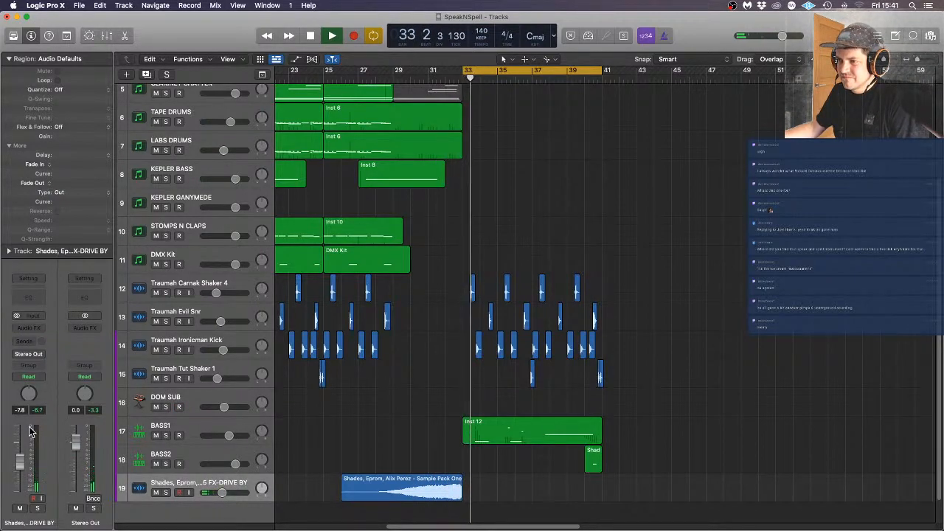
pyautogui.press('space')
# Insert ValhallaSupermassive on the FX-DRIVE BY track, load its Small Dark Room preset and play the transition into bar 33
pyautogui.click(36, 328)
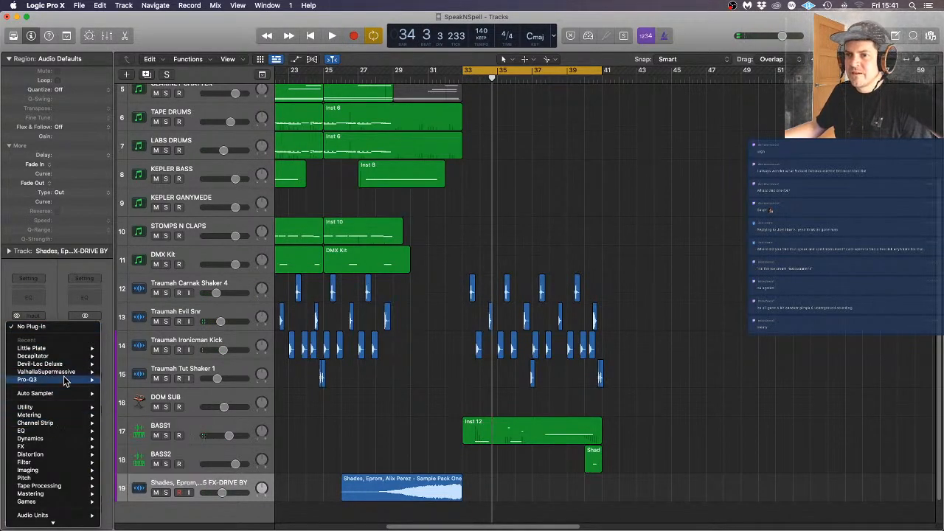
pyautogui.moveTo(68, 372)
pyautogui.click(122, 372)
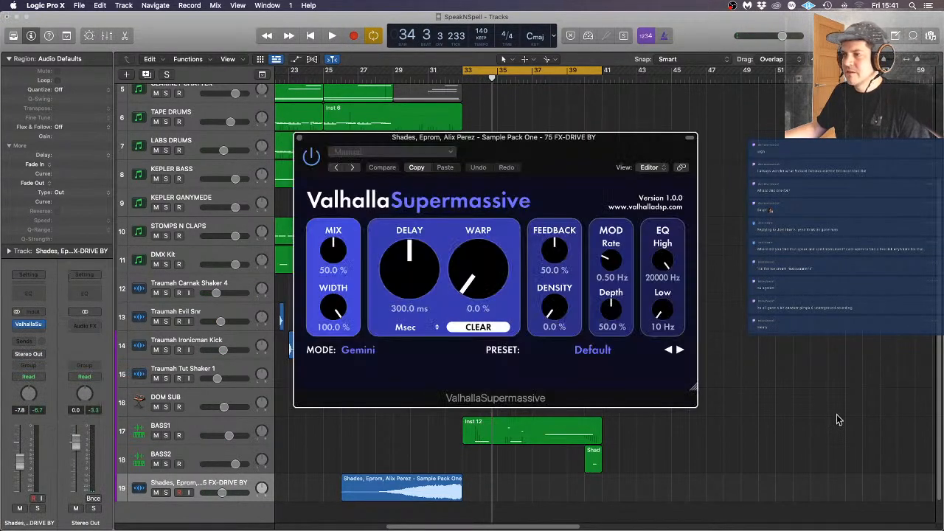
pyautogui.click(613, 354)
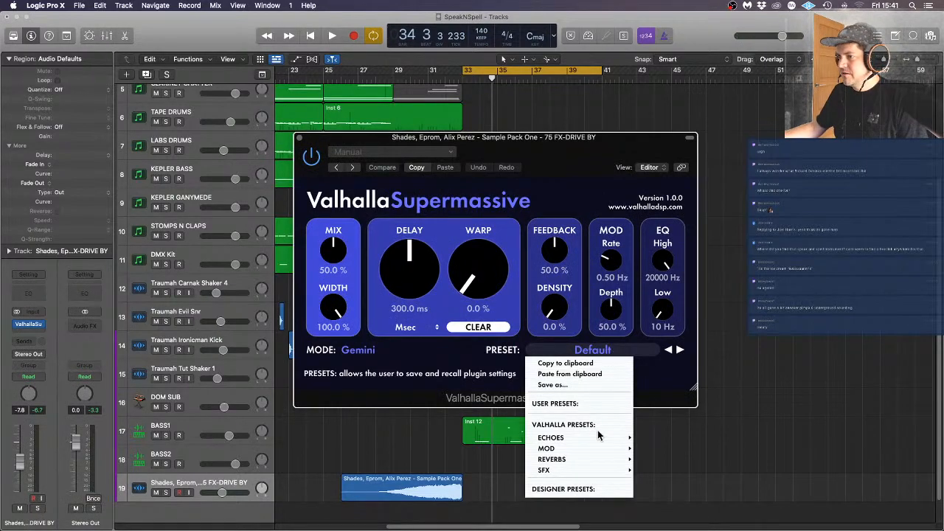
pyautogui.moveTo(591, 441)
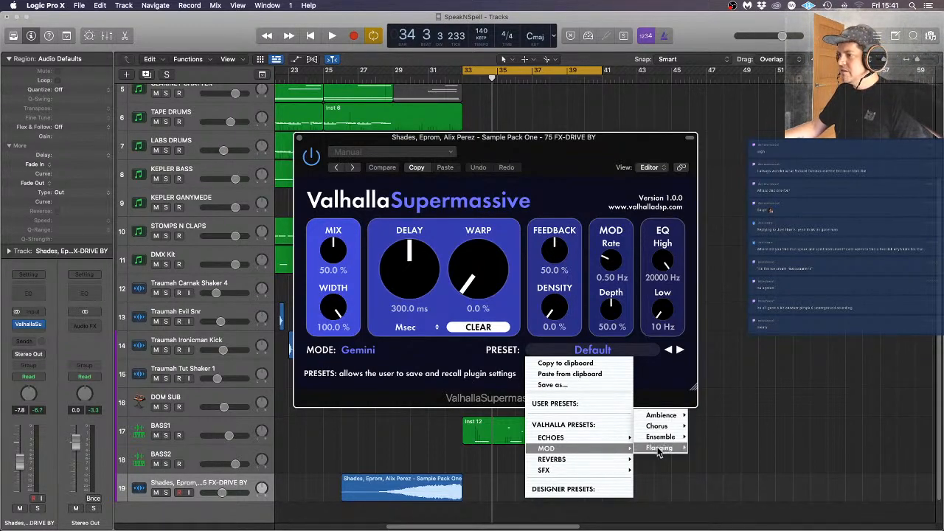
pyautogui.moveTo(659, 450)
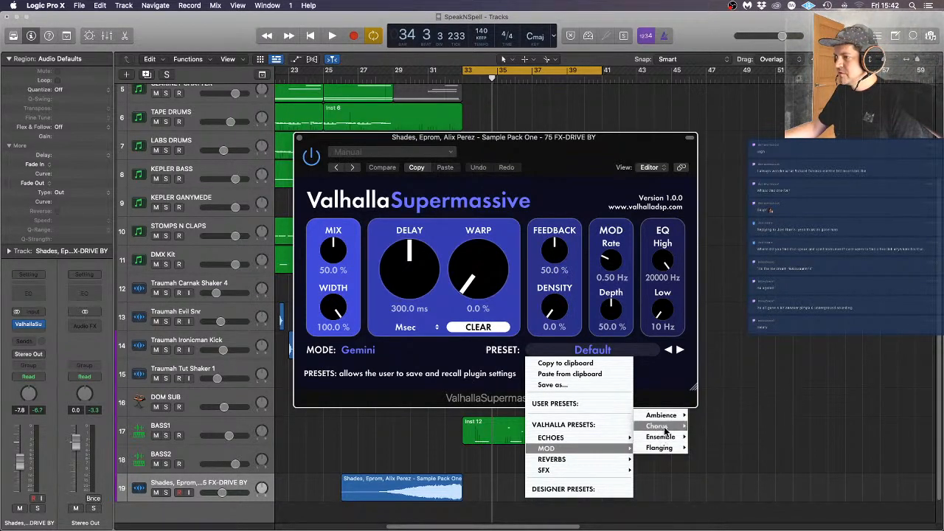
pyautogui.moveTo(669, 417)
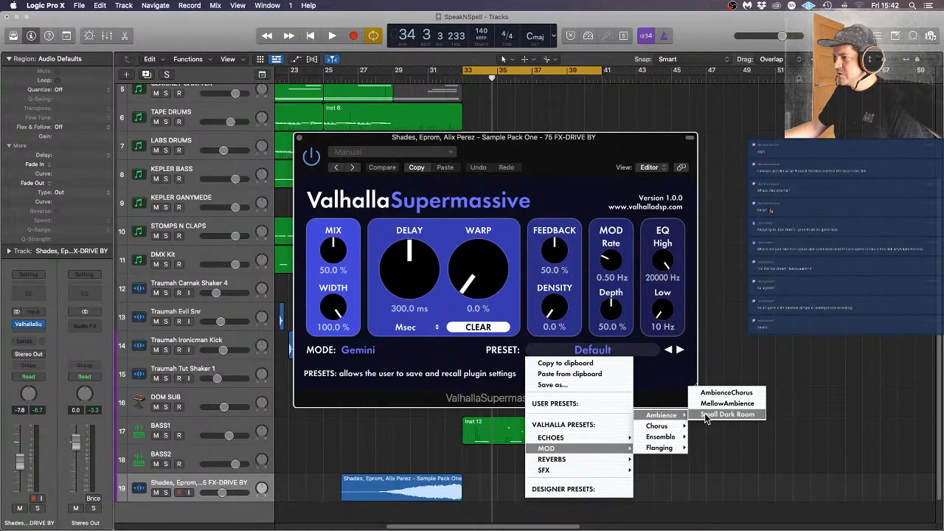
pyautogui.click(706, 415)
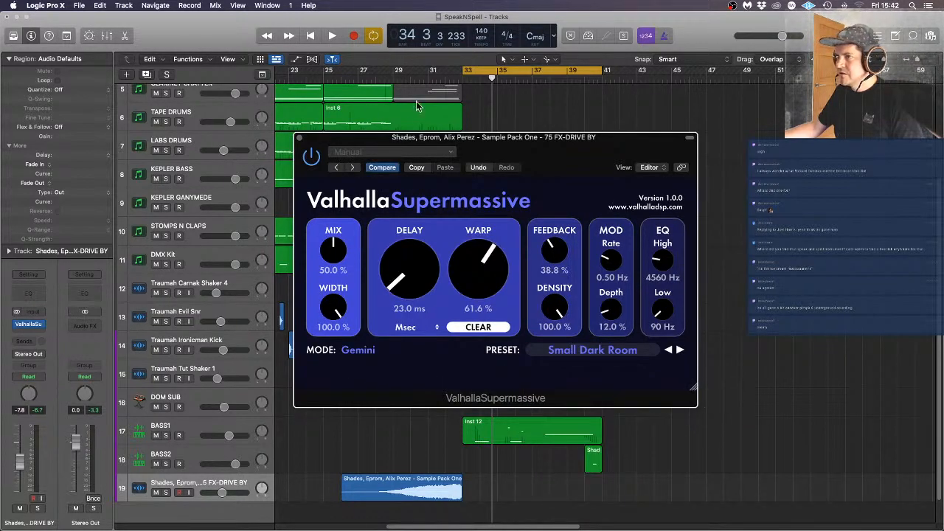
pyautogui.click(395, 80)
pyautogui.press('space')
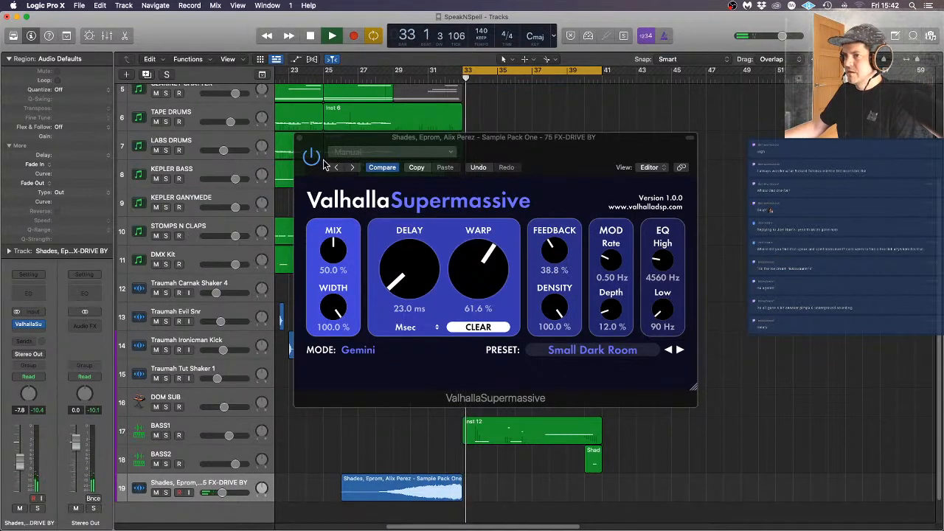
pyautogui.click(300, 138)
# Shorten the last TOY PIANO region to end at bar 32 and replay from about bar 27
pyautogui.scroll(5, 539, 194)
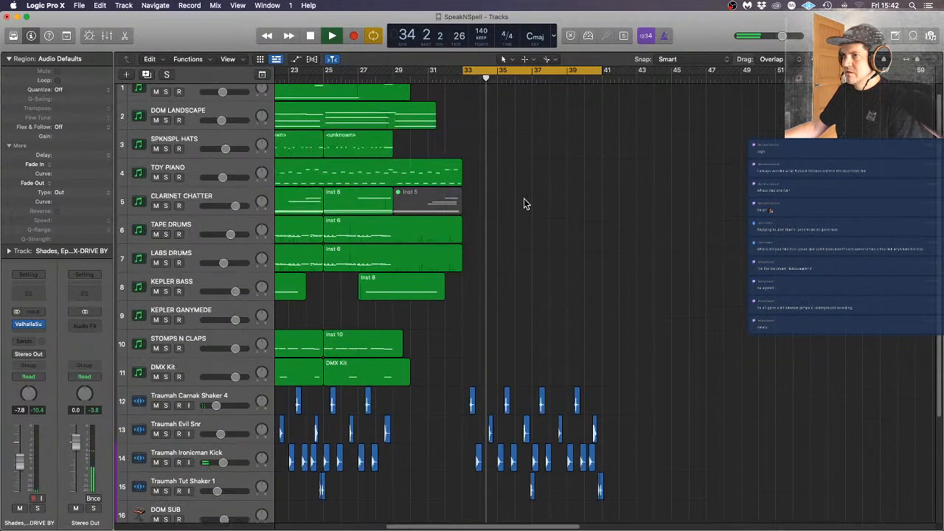
pyautogui.moveTo(458, 190); pyautogui.dragTo(444, 194)
pyautogui.click(355, 79)
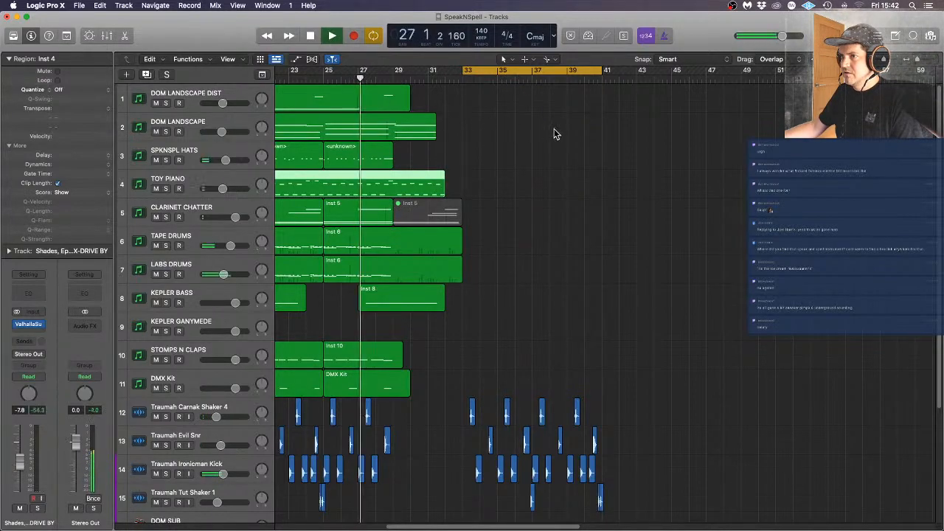
# Raise the BASS1 track's volume to 0.0 dB while the section from bar 33 plays
pyautogui.scroll(-5, 517, 246)
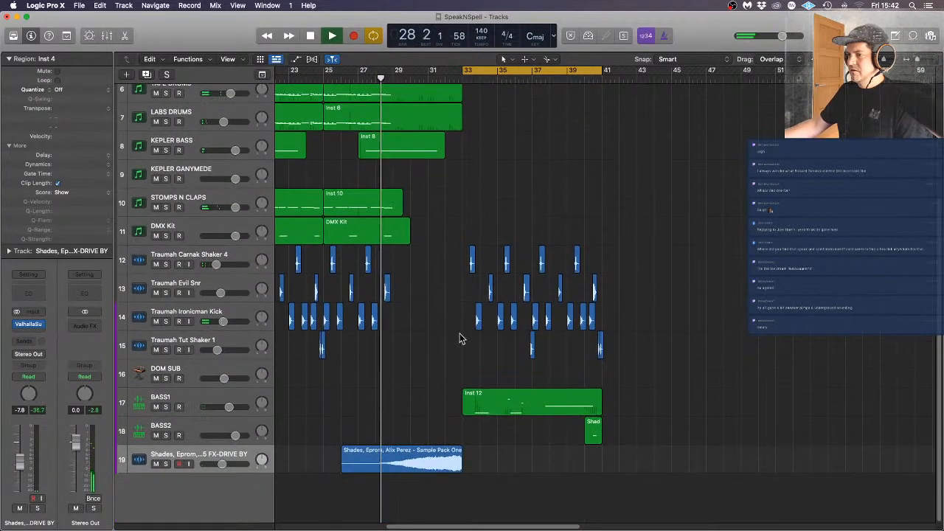
pyautogui.click(251, 405)
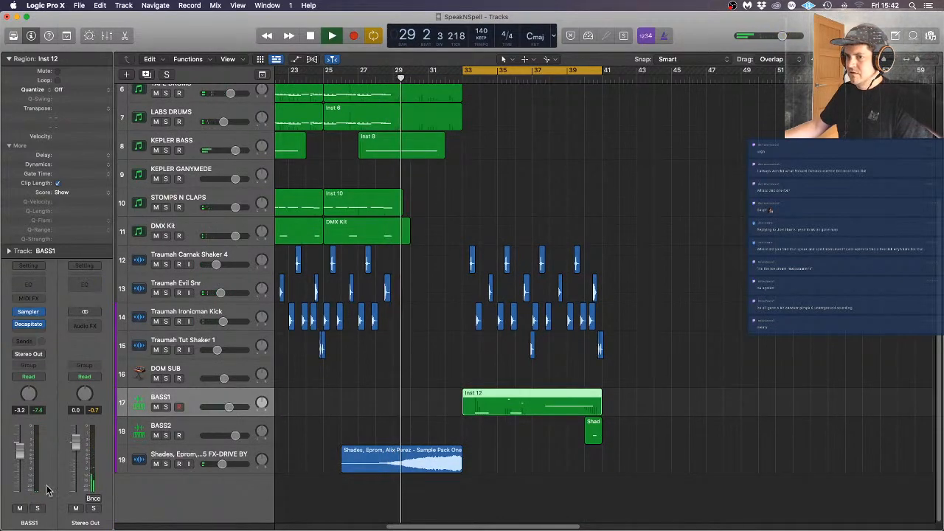
pyautogui.moveTo(18, 448); pyautogui.dragTo(18, 443)
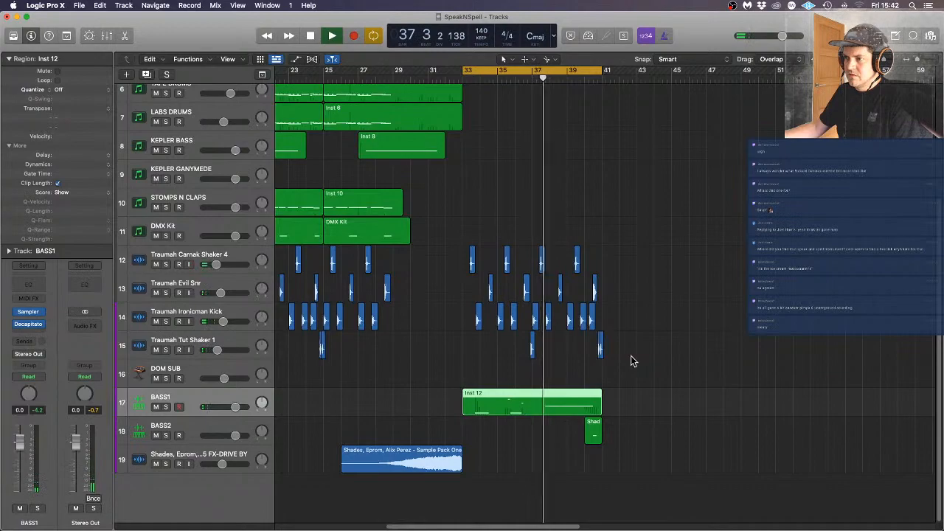
pyautogui.press('space')
pyautogui.click(663, 397)
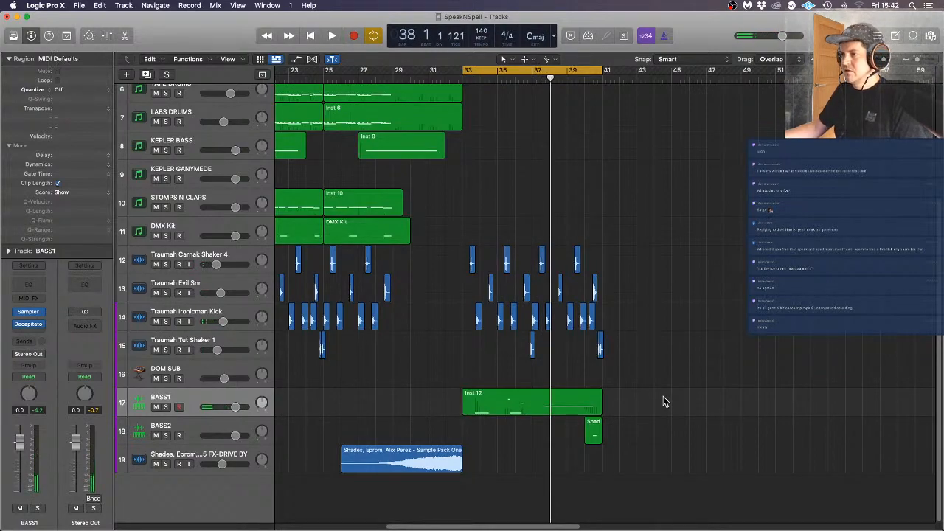
pyautogui.click(189, 426)
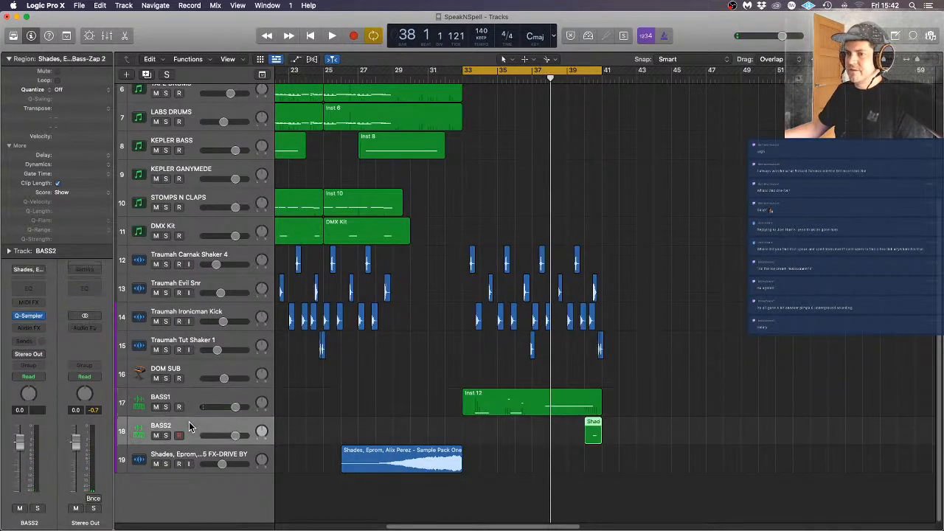
pyautogui.click(126, 75)
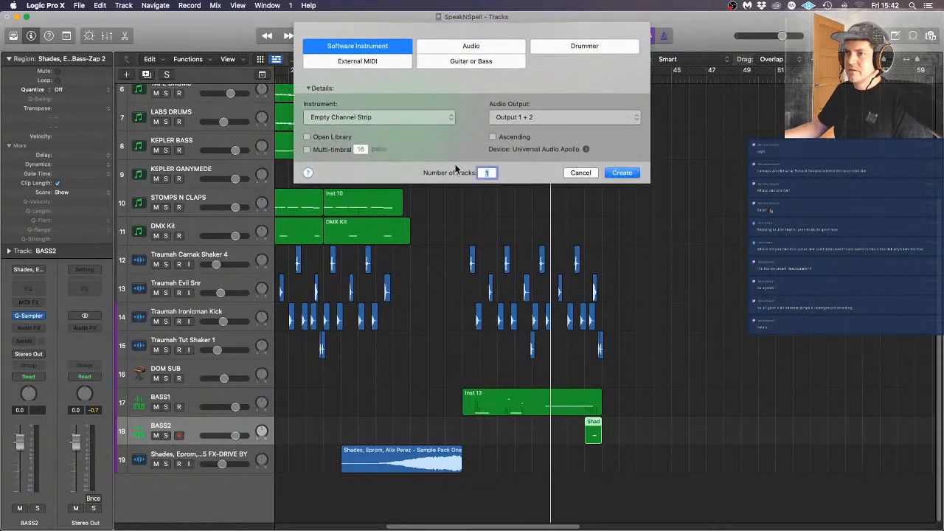
pyautogui.click(624, 173)
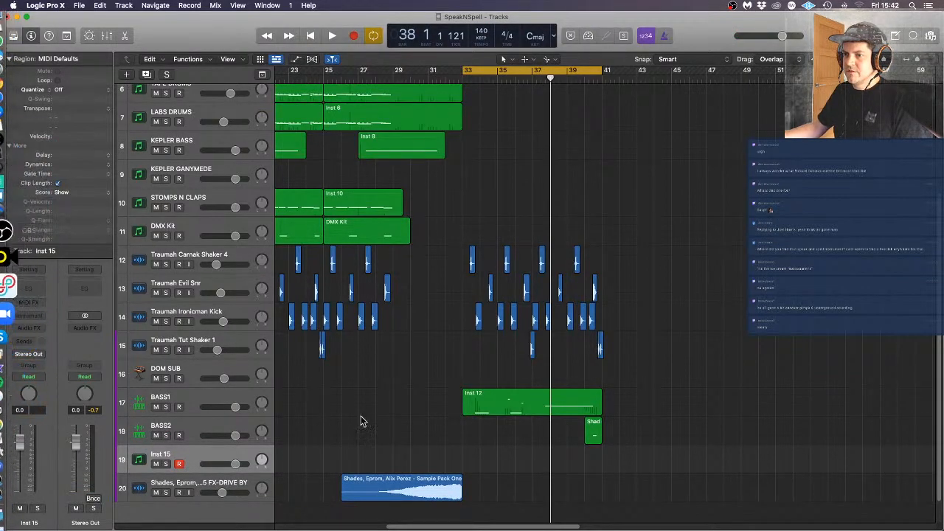
pyautogui.press('super+BackSpace')
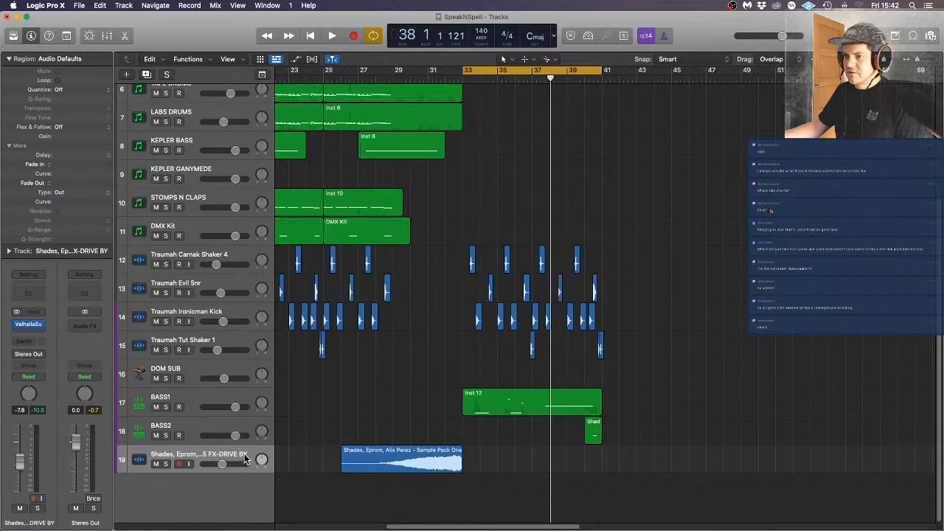
# Switch to Finder and audition the samples from Bass-Loq 1 to Bass-MS Bubbler in the Shades, Eprom, Alix Perez sample pack
pyautogui.moveTo(233, 454); pyautogui.dragTo(205, 528)
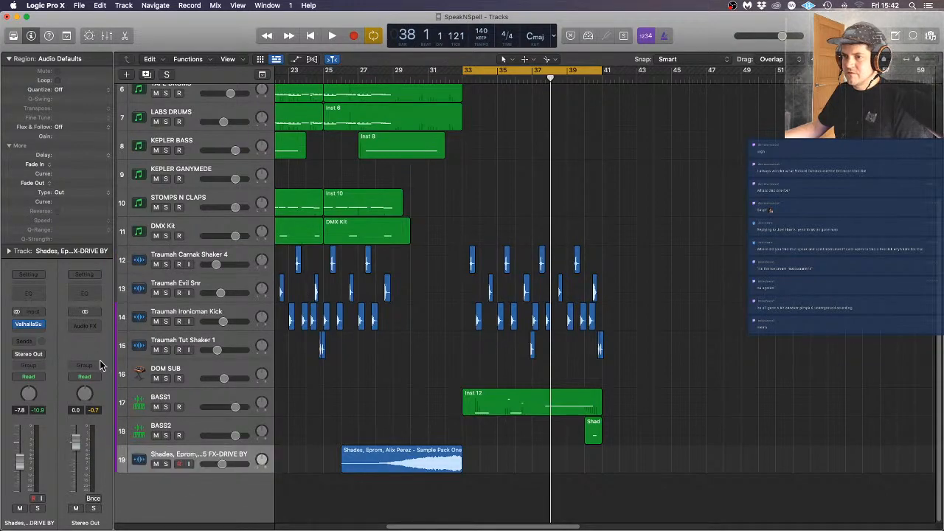
pyautogui.click(24, 26)
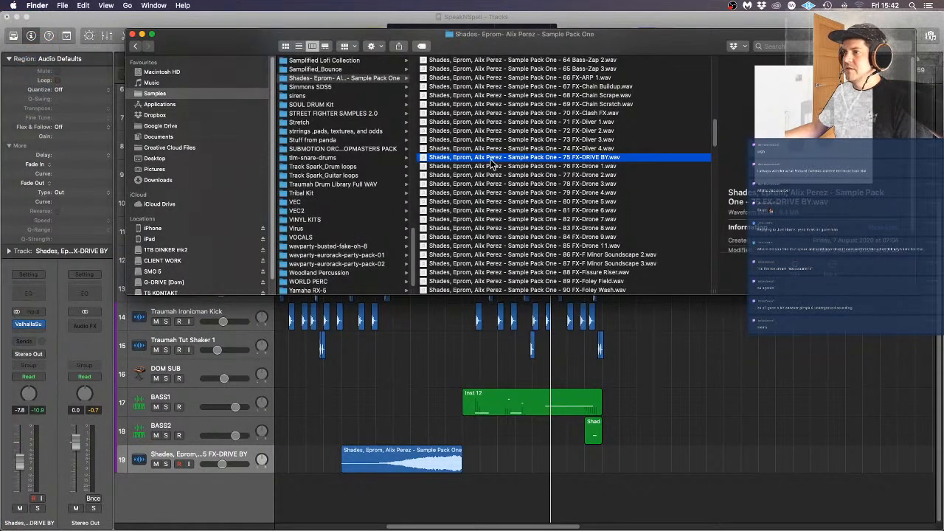
pyautogui.scroll(10, 547, 214)
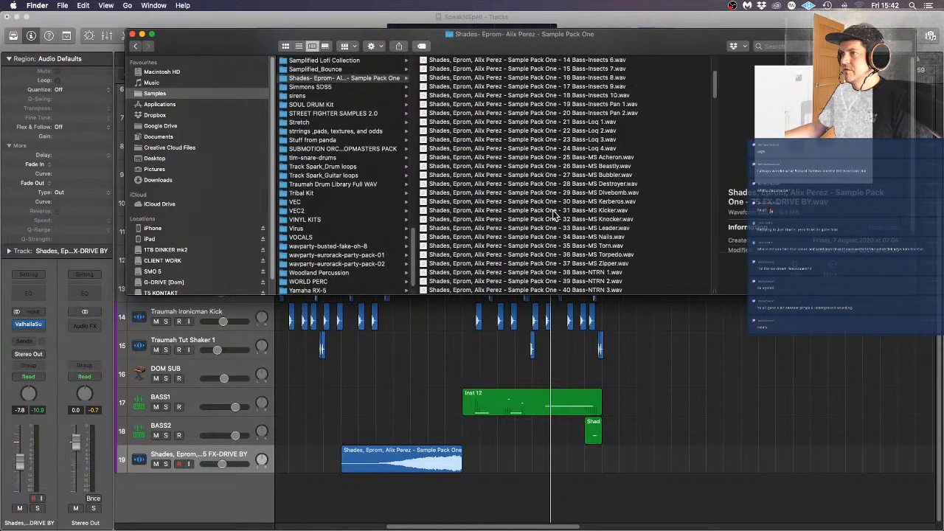
pyautogui.click(524, 156)
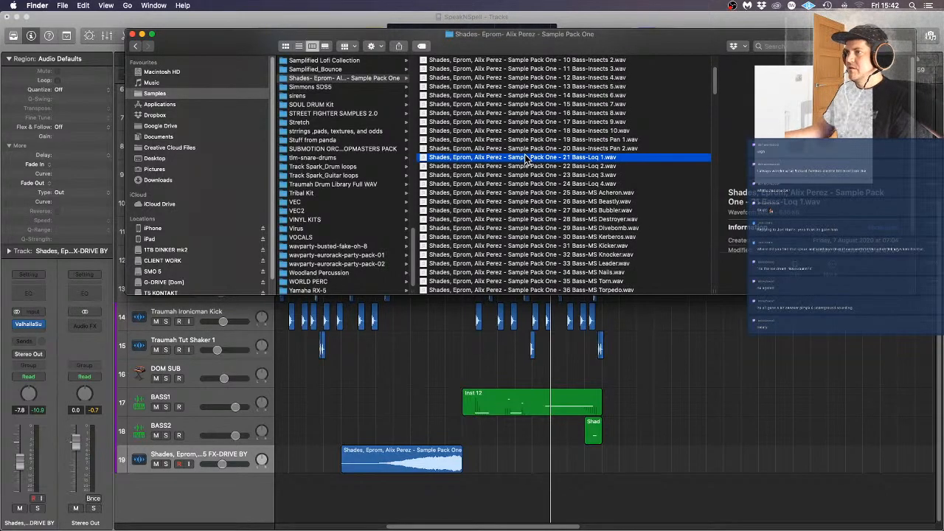
pyautogui.press('space')
pyautogui.press('Down')
pyautogui.press('Down')
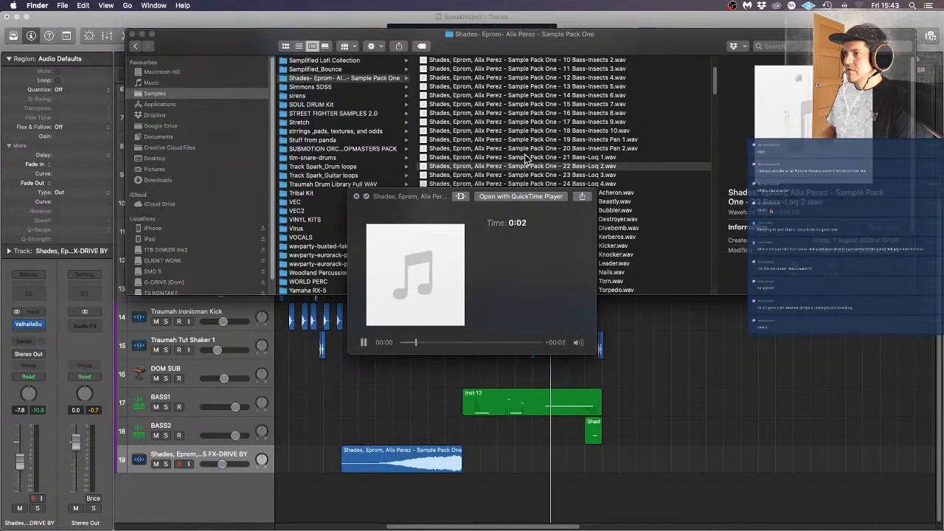
pyautogui.press('Down')
pyautogui.press('Down')
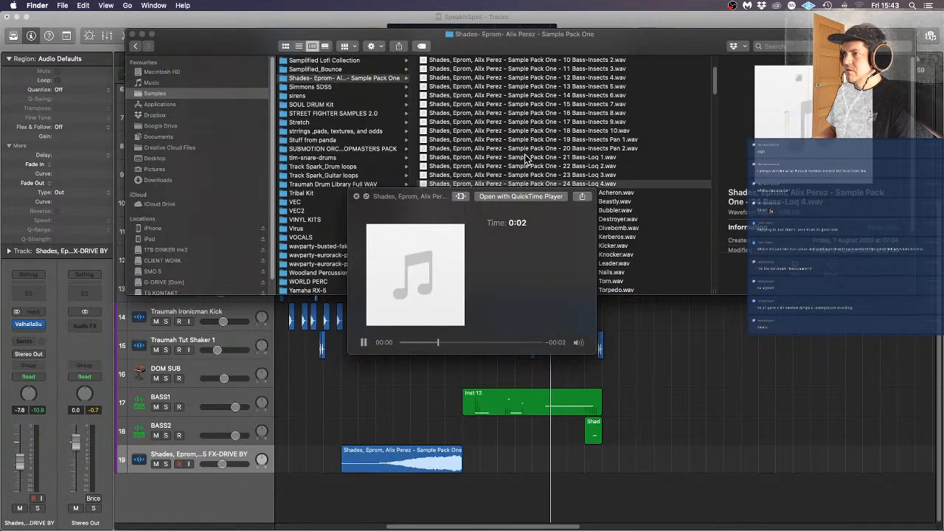
pyautogui.press('Down')
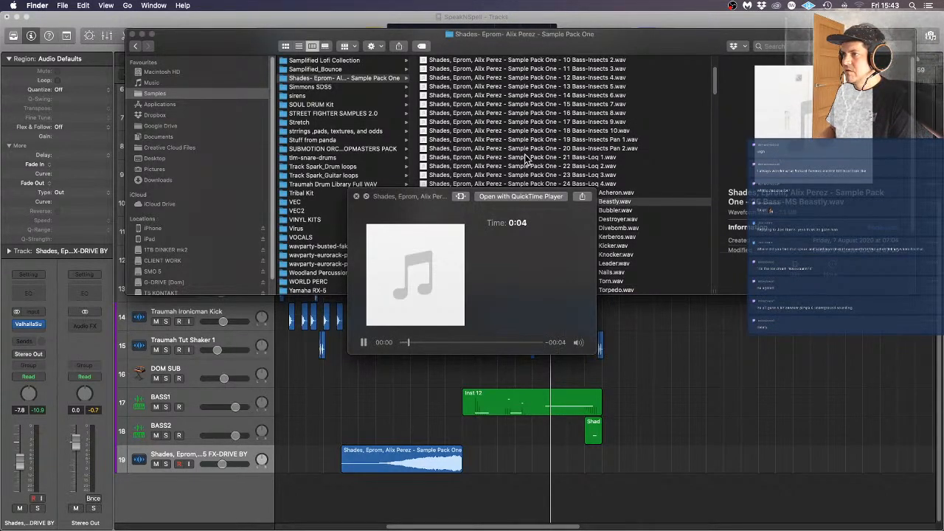
pyautogui.press('Down')
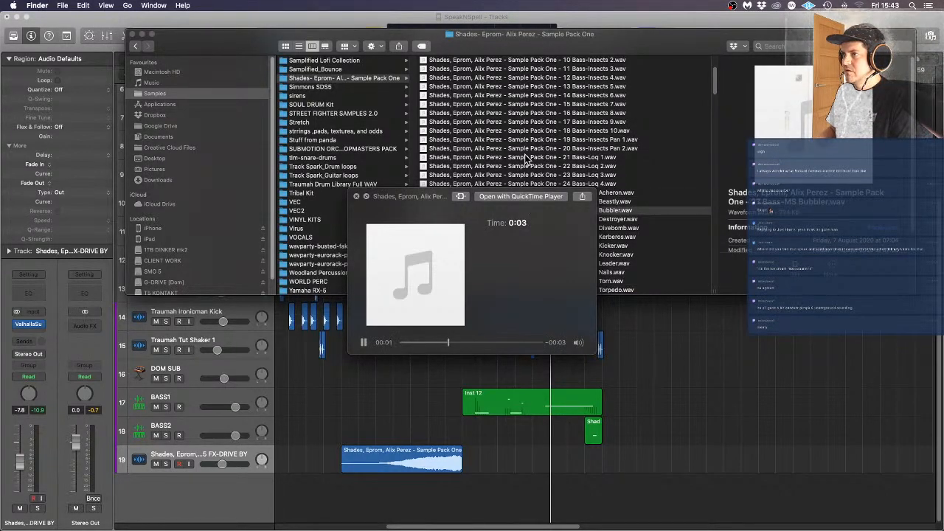
# Audition the Bass-Insects samples in reverse order, from Bass-Insects 8 back to Bass-Insects 2
pyautogui.click(515, 116)
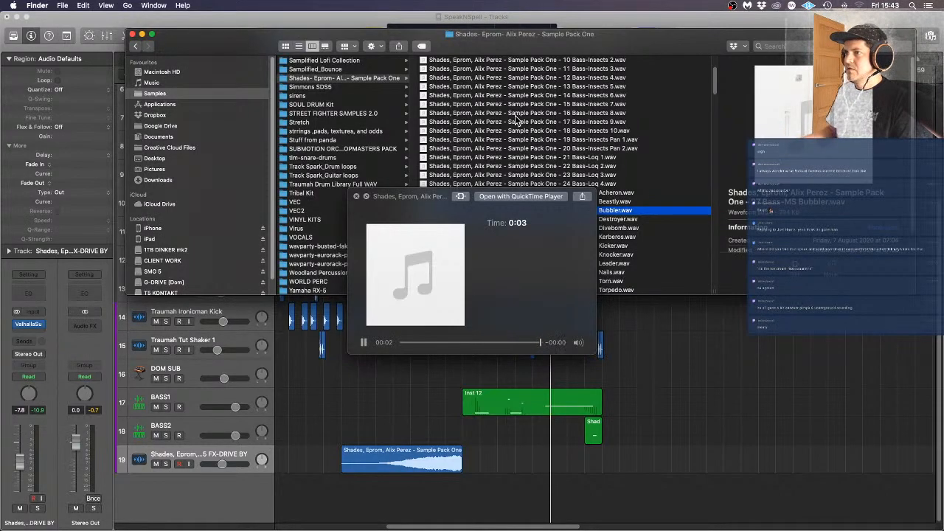
pyautogui.click(515, 115)
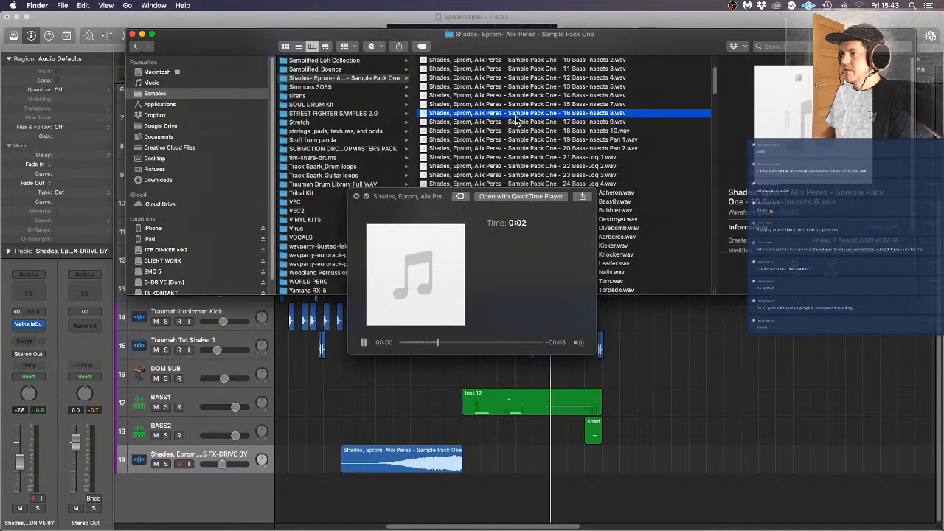
pyautogui.press('Up')
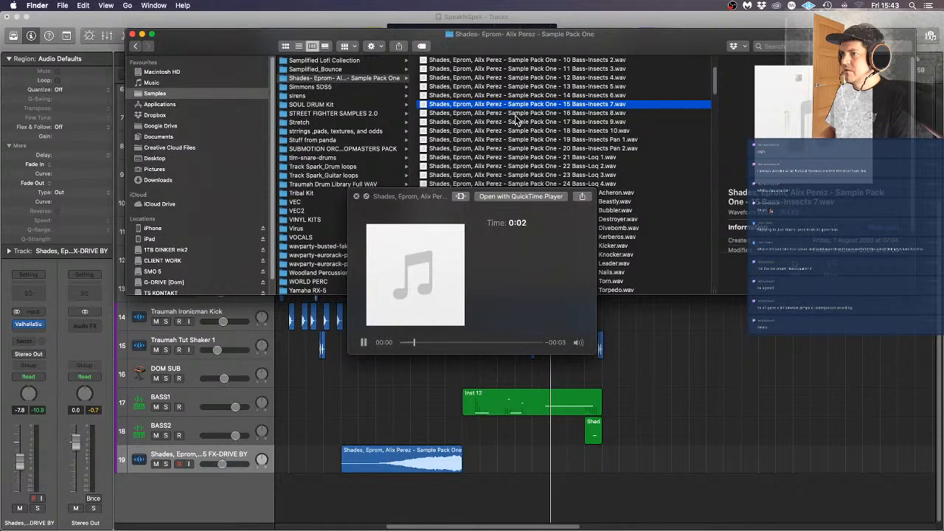
pyautogui.press('Up')
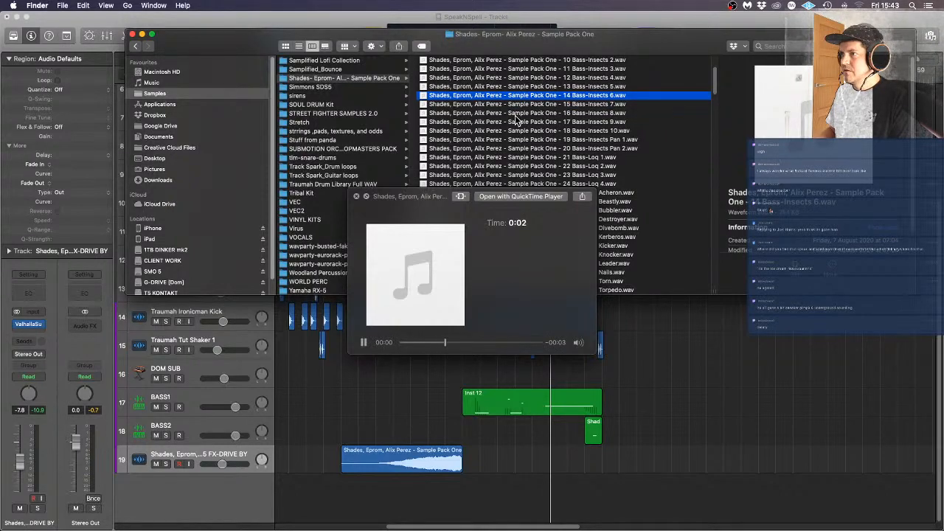
pyautogui.press('Up')
pyautogui.press('Up')
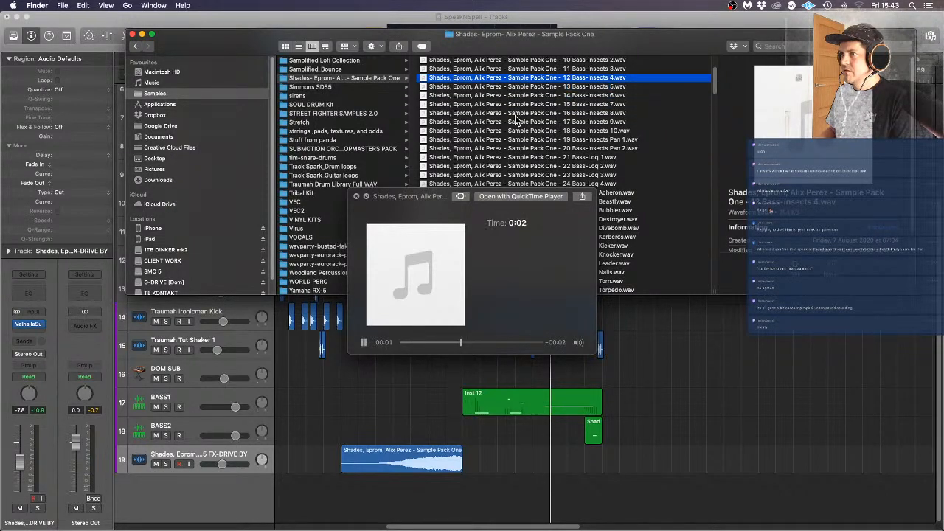
pyautogui.press('Up')
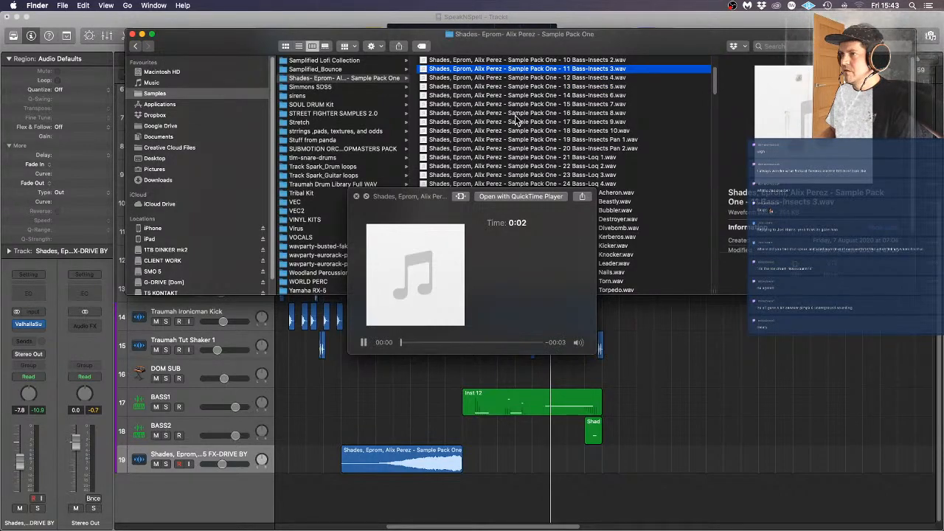
pyautogui.press('Up')
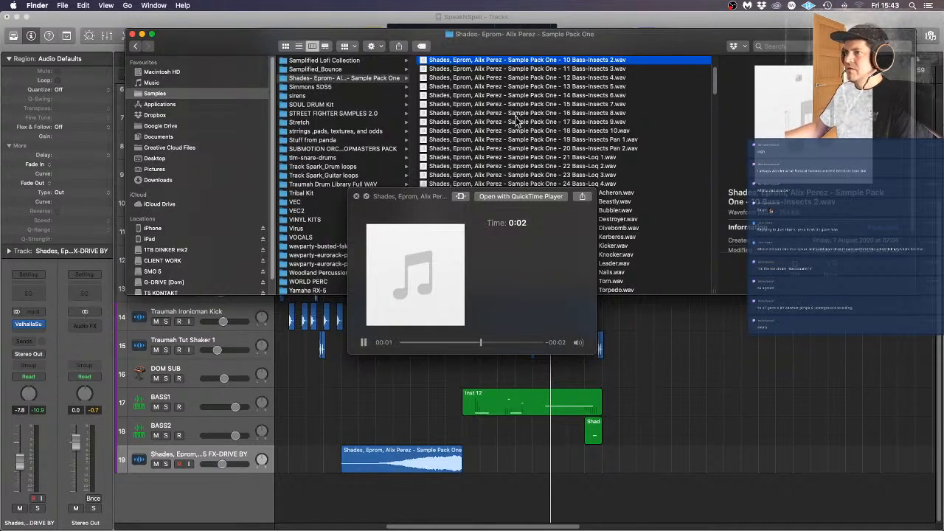
# Compare Bass-Insects 6 to 10 again and audition the Bass-Insects Pan 1 and Pan 2 samples
pyautogui.click(516, 115)
pyautogui.press('Down')
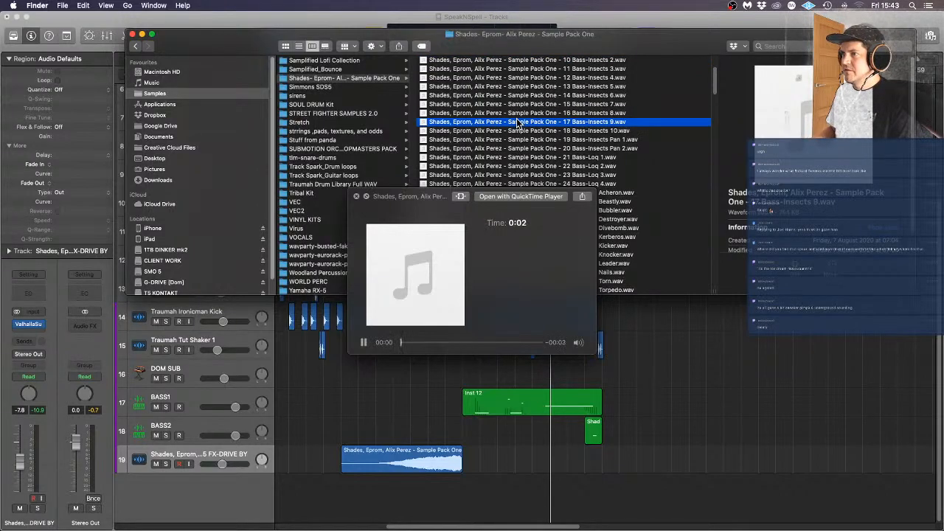
pyautogui.press('Down')
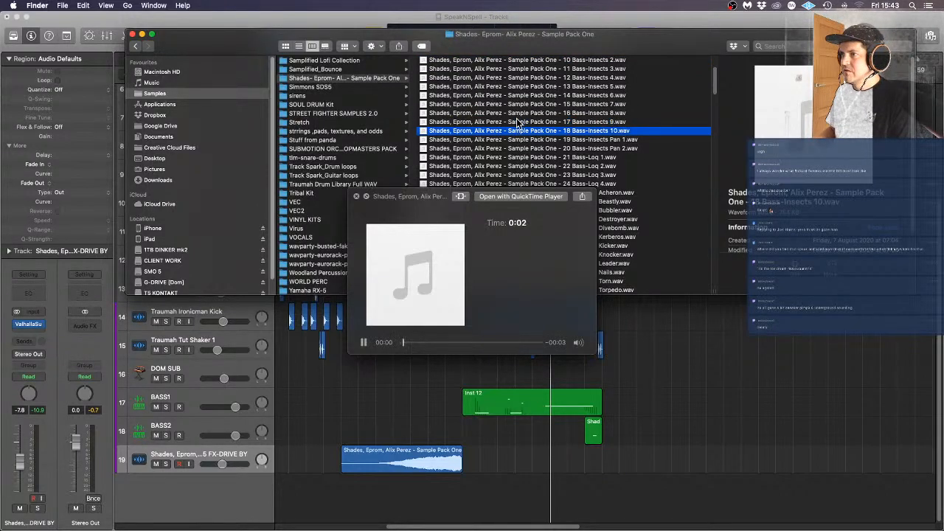
pyautogui.press('Up')
pyautogui.press('Up')
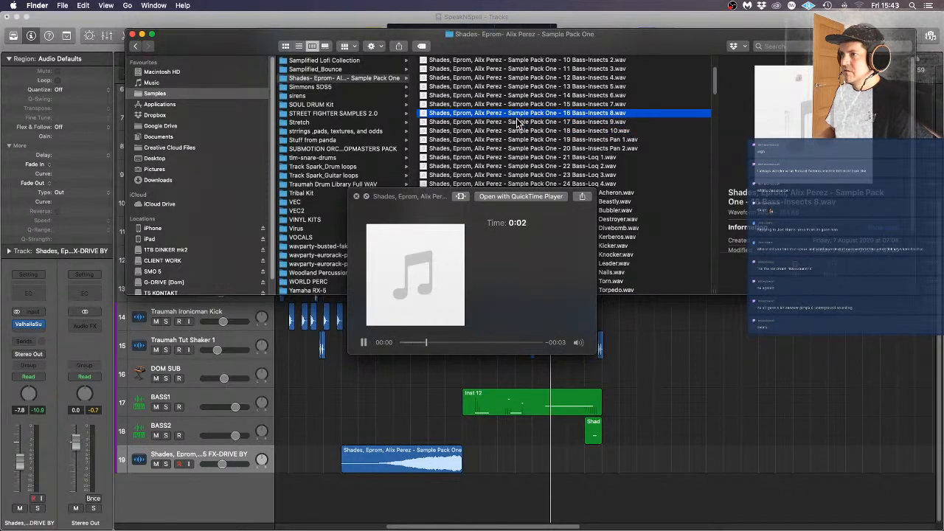
pyautogui.press('Up')
pyautogui.press('Up')
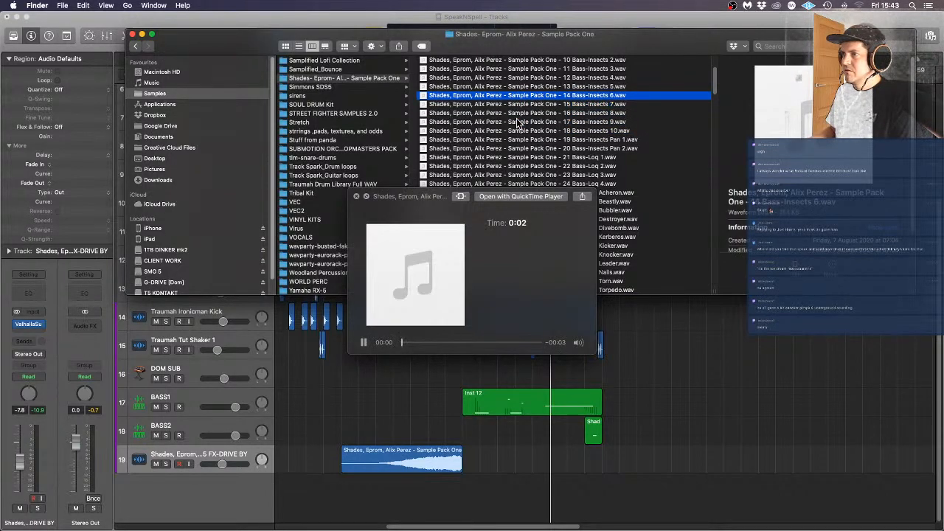
pyautogui.click(515, 130)
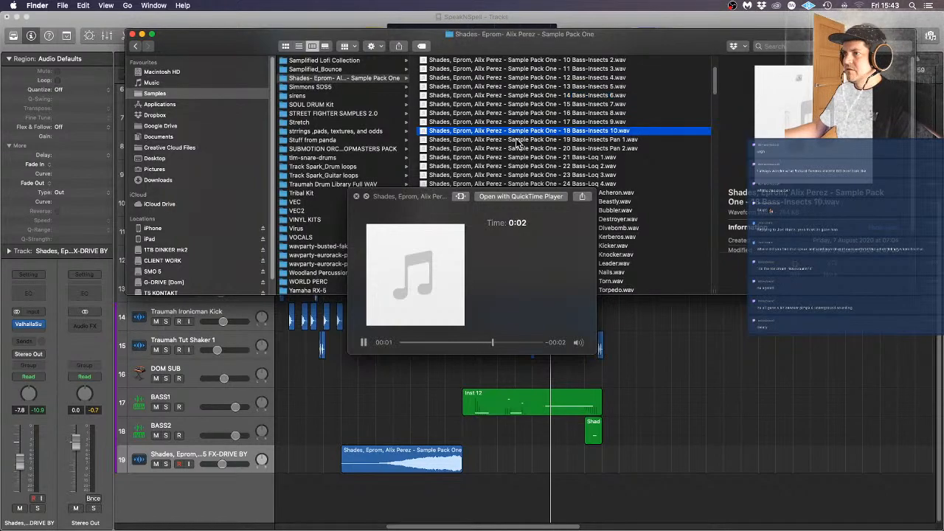
pyautogui.keyDown('shift'); pyautogui.click(515, 139); pyautogui.keyUp('shift')
pyautogui.click(512, 148)
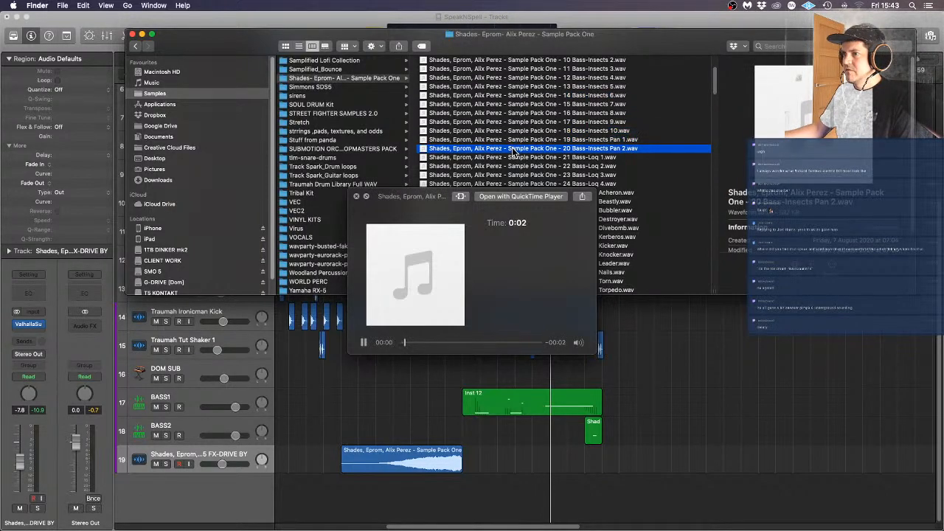
# Audition the bass samples between Bass-Death Donk and Bass-Eight Oh 1, ending on Bass-Death Wonk
pyautogui.scroll(5, 516, 141)
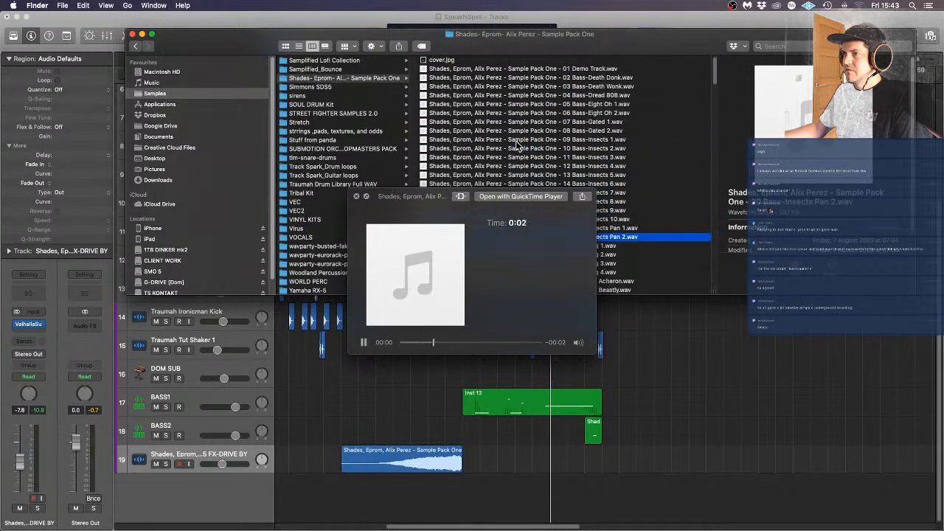
pyautogui.click(534, 86)
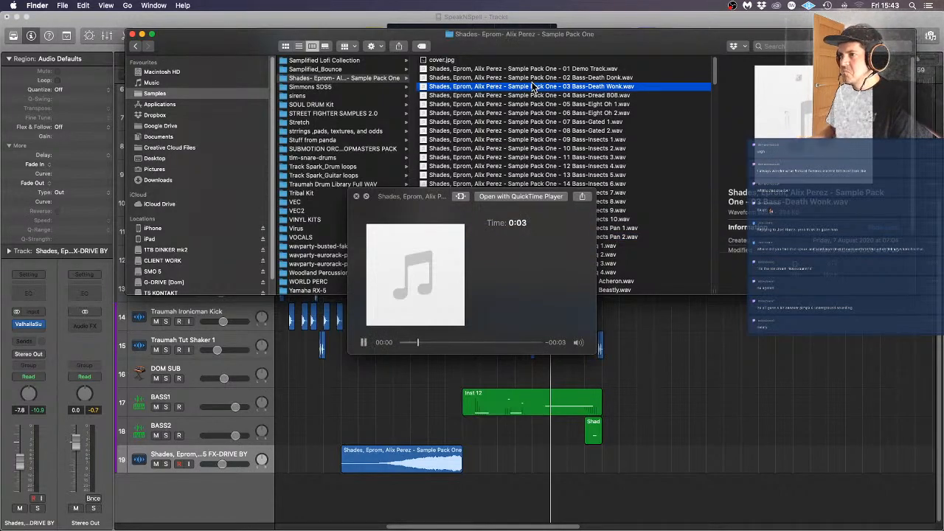
pyautogui.press('Down')
pyautogui.press('Down')
pyautogui.press('Up')
pyautogui.press('Up')
pyautogui.press('Up')
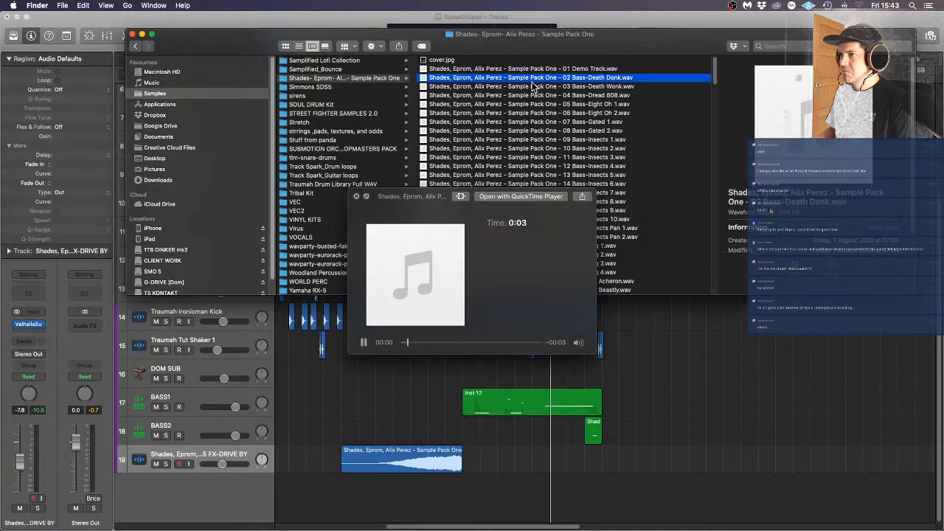
pyautogui.press('Down')
pyautogui.press('space')
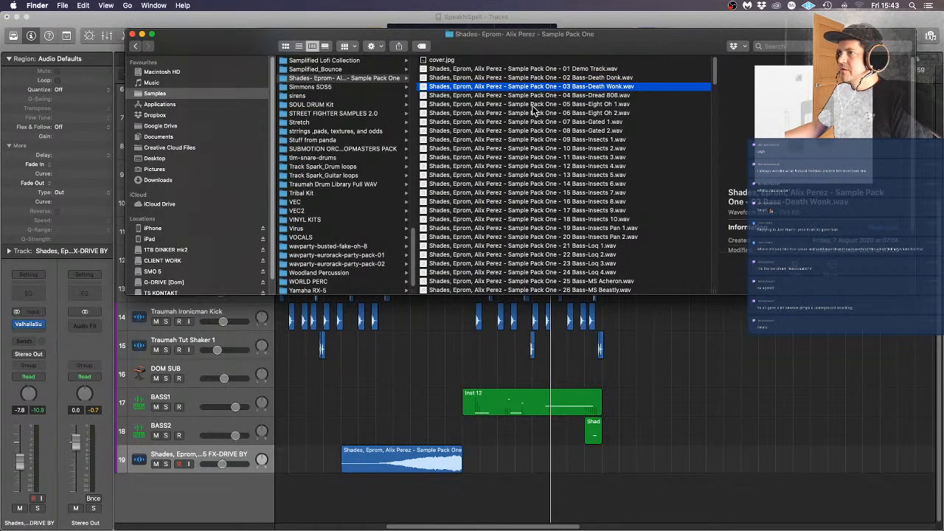
# Audition the samples from Bass-Gated 1 to Bass-Insects 4
pyautogui.click(535, 114)
pyautogui.click(531, 123)
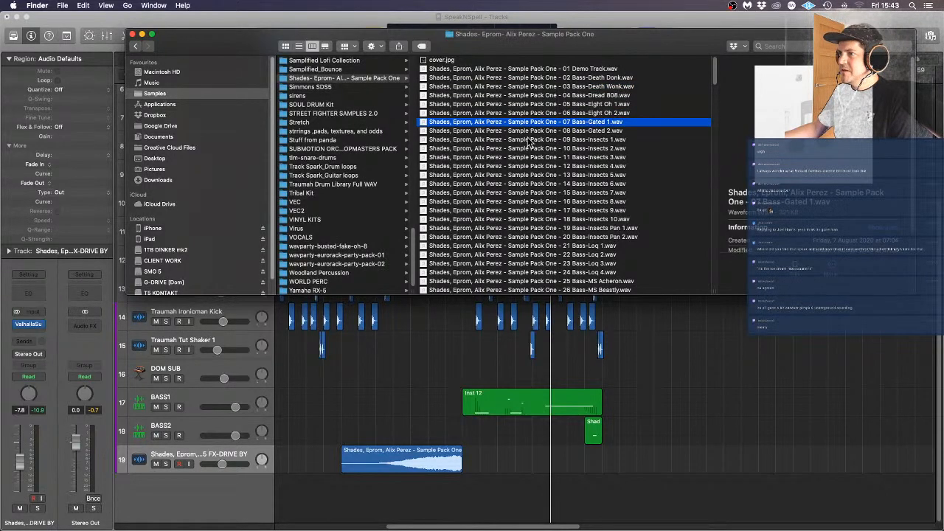
pyautogui.press('space')
pyautogui.press('Down')
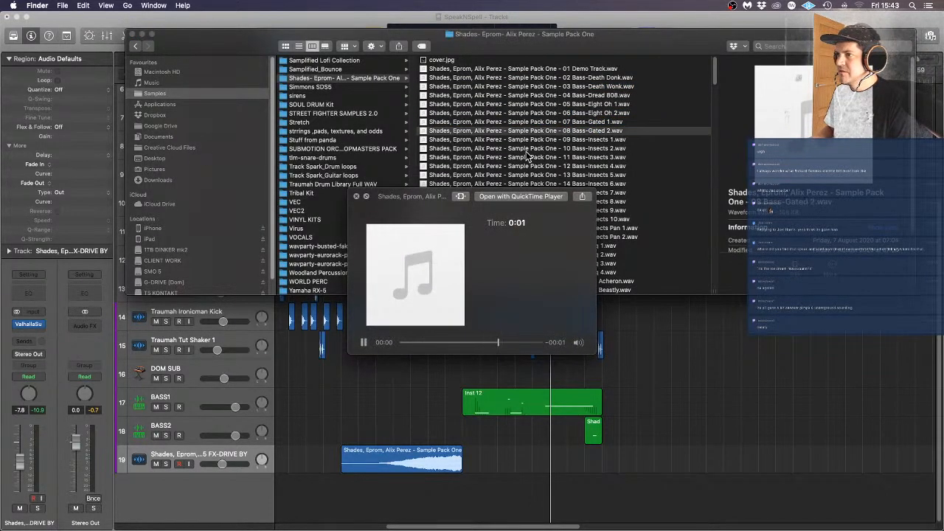
pyautogui.press('Down')
pyautogui.press('Down')
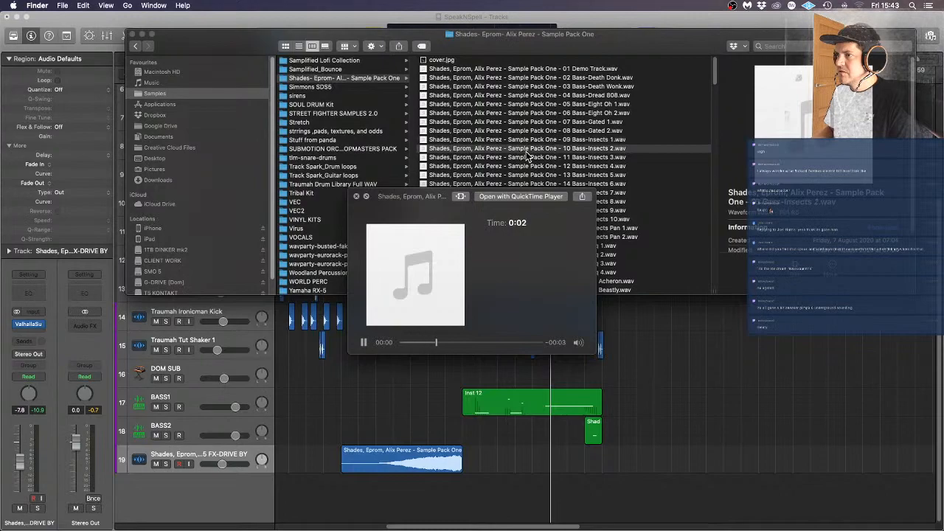
pyautogui.press('Down')
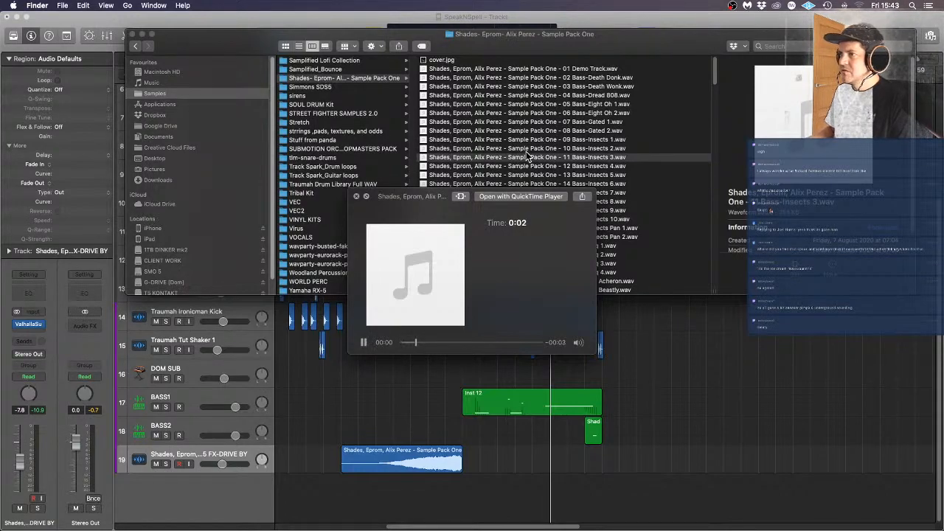
pyautogui.press('Down')
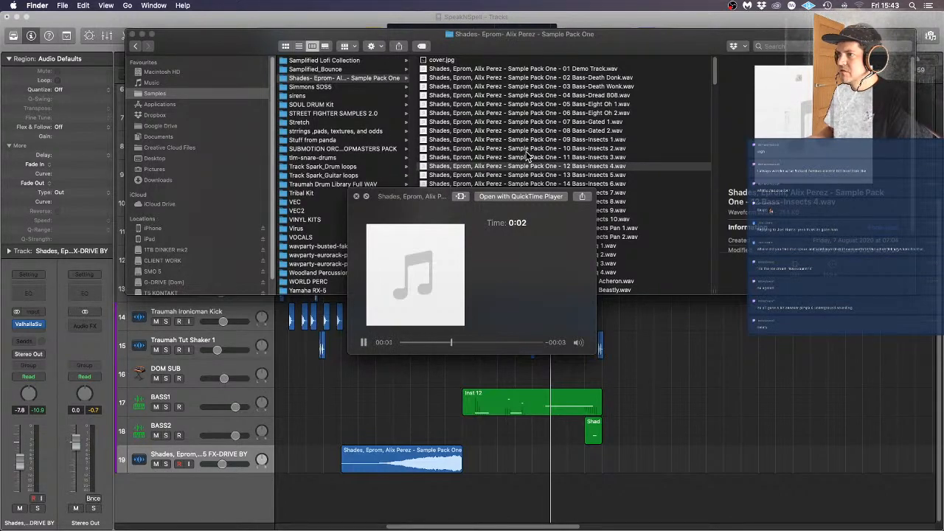
pyautogui.press('space')
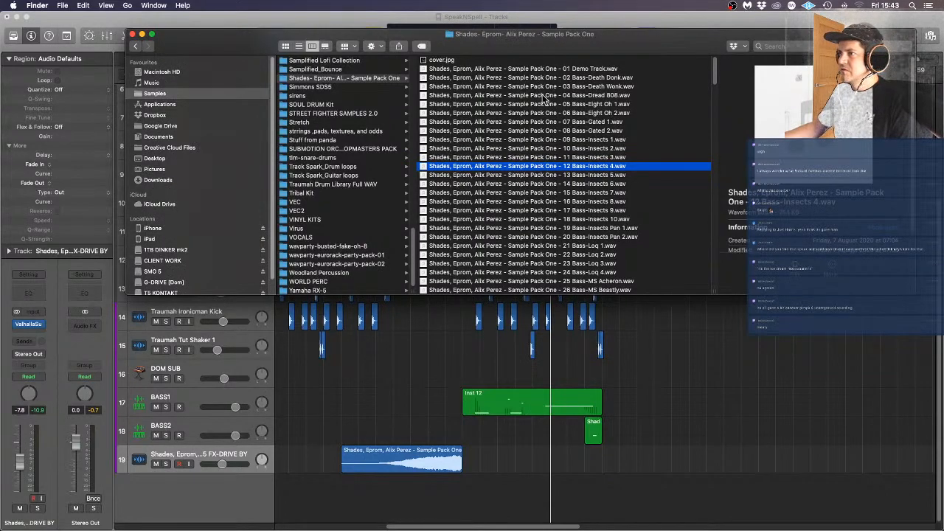
# Load 03 Bass-Death Wonk.wav into a Quick Sampler on a new track below BASS2 in Logic Pro X and name the track BASS3
pyautogui.click(524, 87)
pyautogui.moveTo(522, 85); pyautogui.dragTo(219, 458)
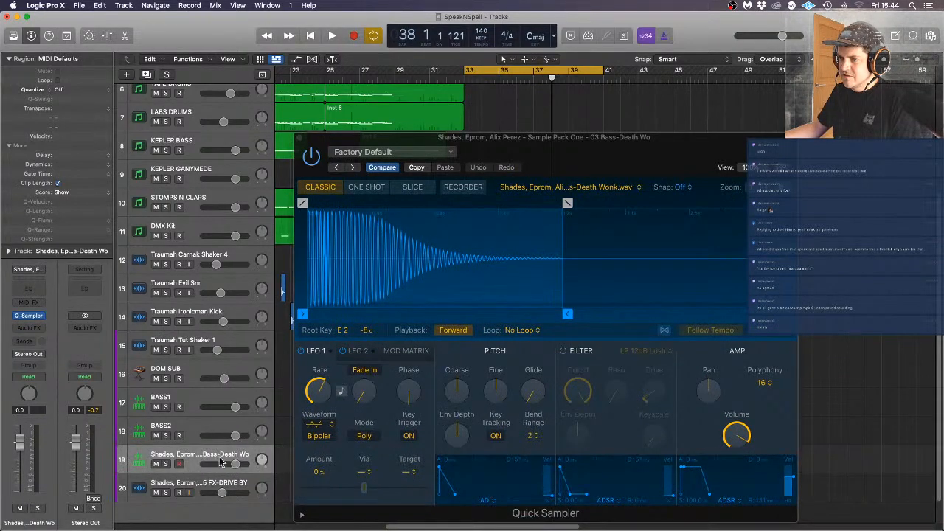
pyautogui.doubleClick(190, 455)
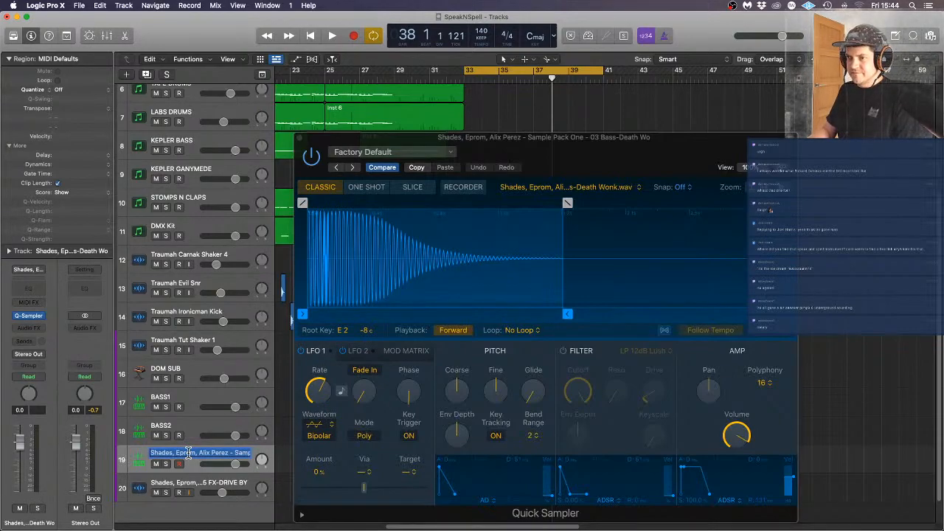
pyautogui.write('BASS3')
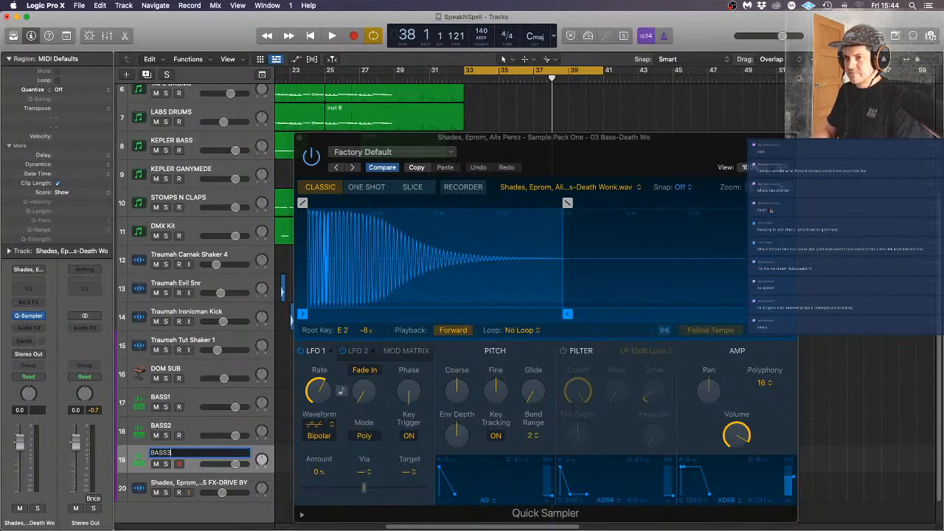
pyautogui.press('Return')
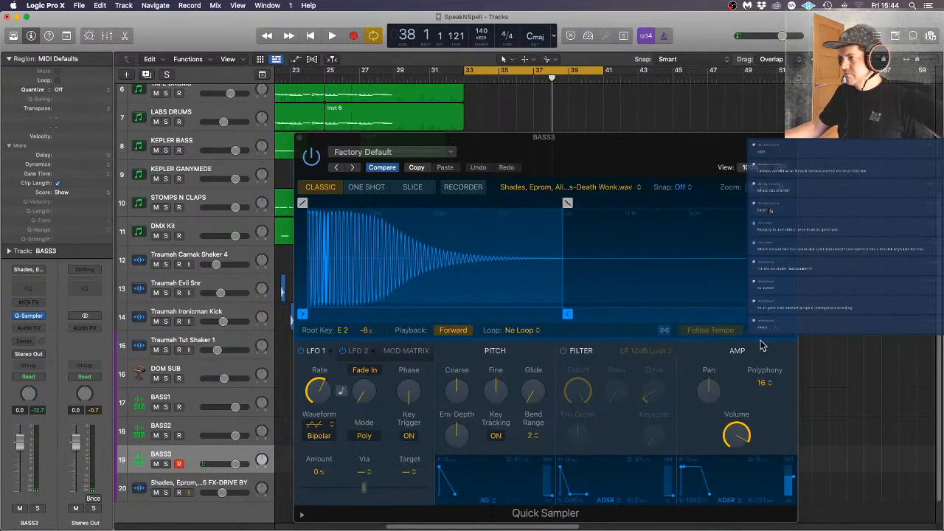
# Replace the Quick Sampler on the BASS3 track with the stereo Sampler (Multi-Sample) instrument
pyautogui.click(41, 315)
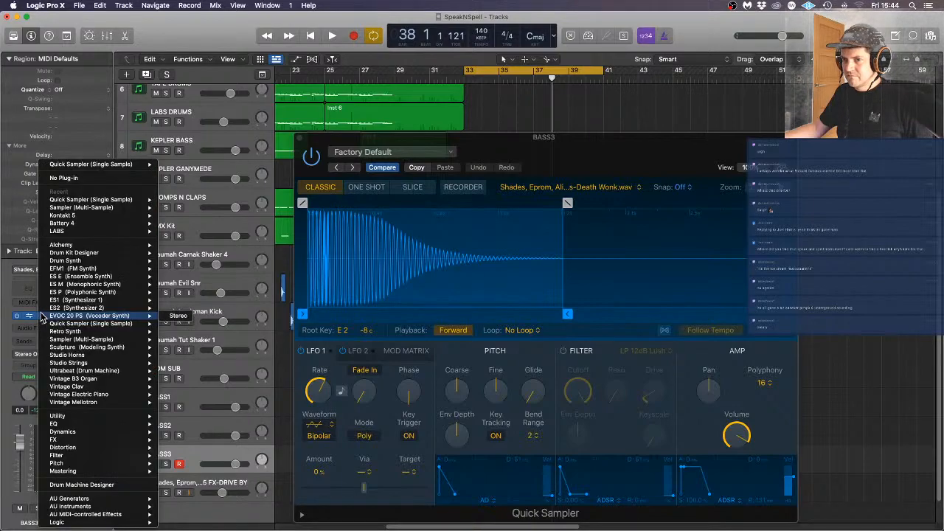
pyautogui.moveTo(94, 230)
pyautogui.moveTo(103, 207)
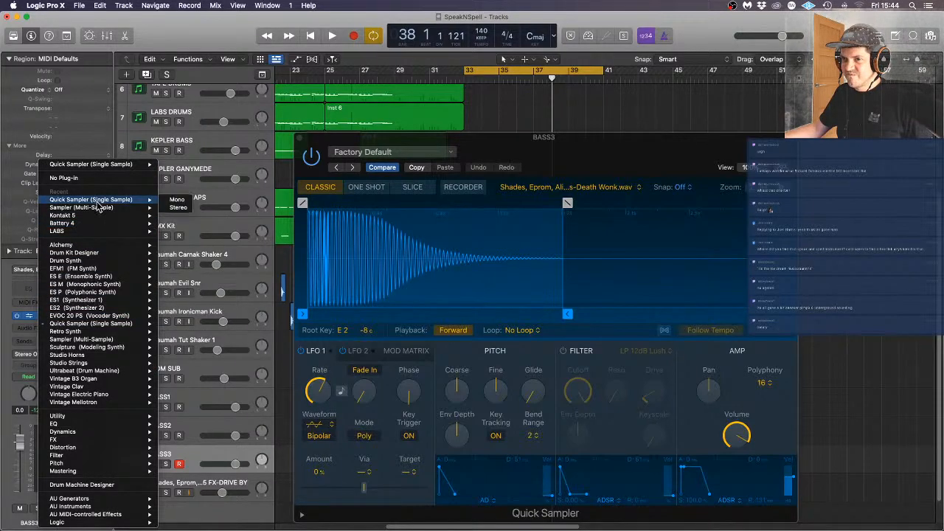
pyautogui.click(174, 216)
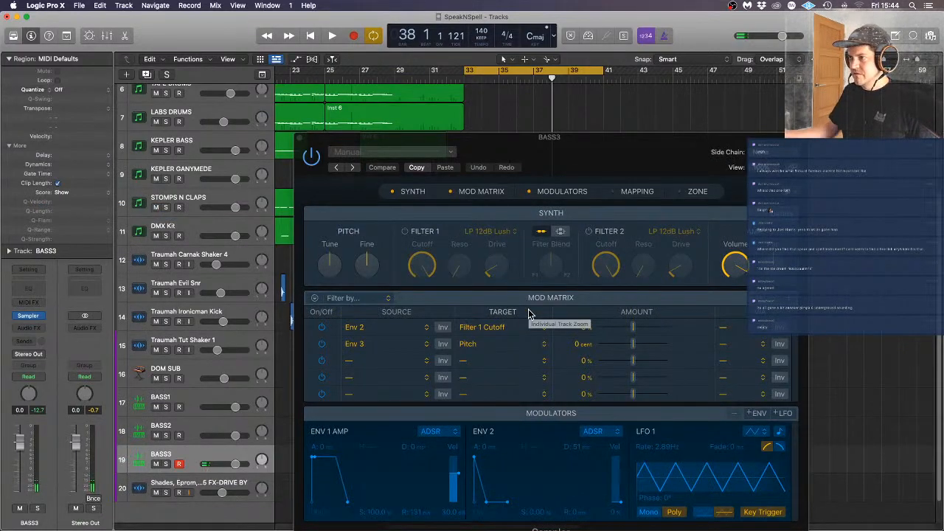
# Show the Sampler's detailed synth settings, raise its velocity offset and close the BASS3 instrument window
pyautogui.moveTo(745, 264); pyautogui.dragTo(746, 235)
pyautogui.click(792, 214)
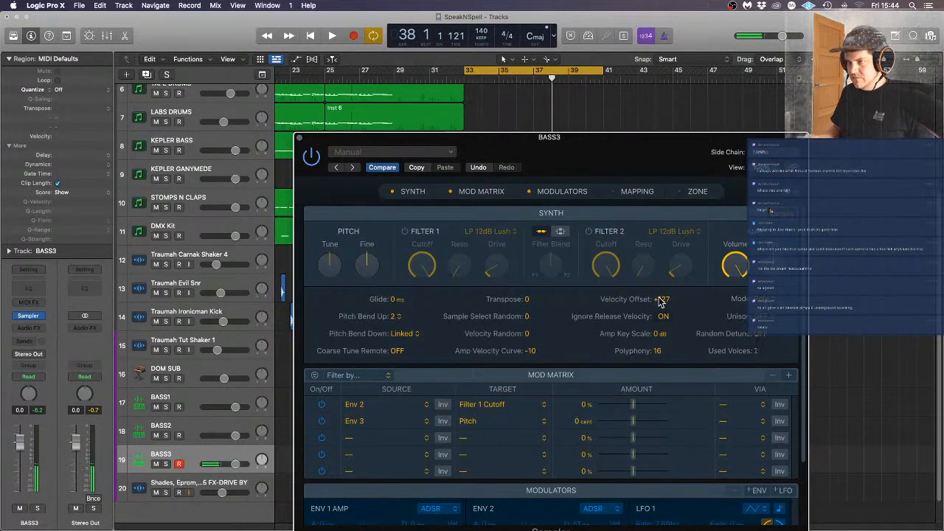
pyautogui.click(299, 139)
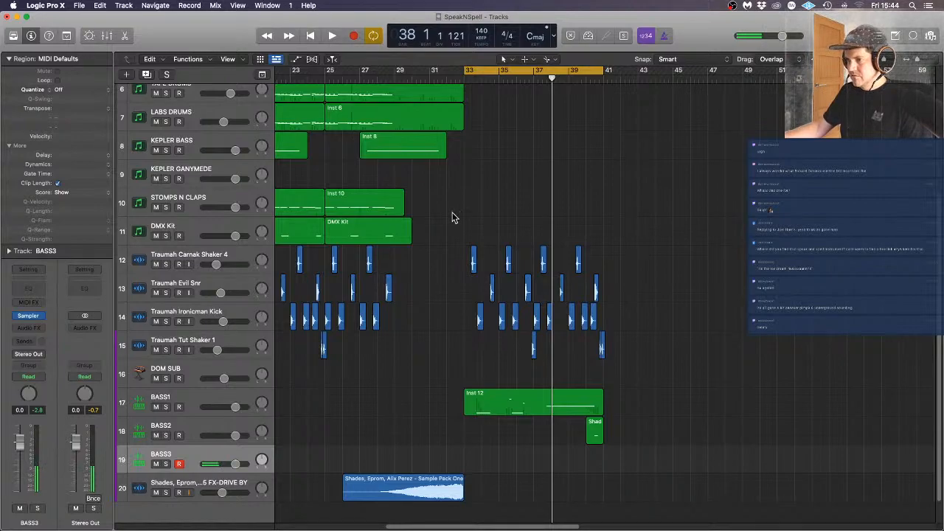
# Record a short BASS3 part at bar 37 while the loop from bar 33 to 41 plays, and select the BASS1 track
pyautogui.press('space')
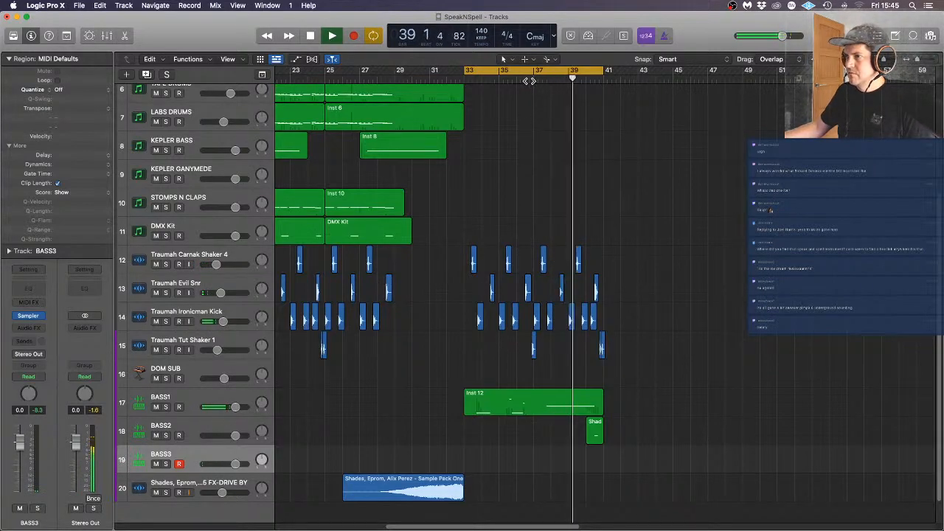
pyautogui.click(355, 35)
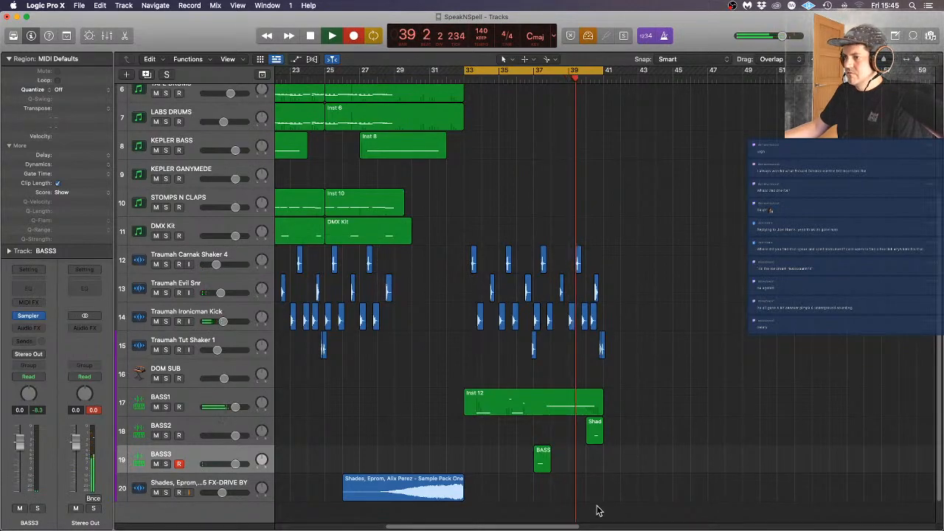
pyautogui.click(208, 401)
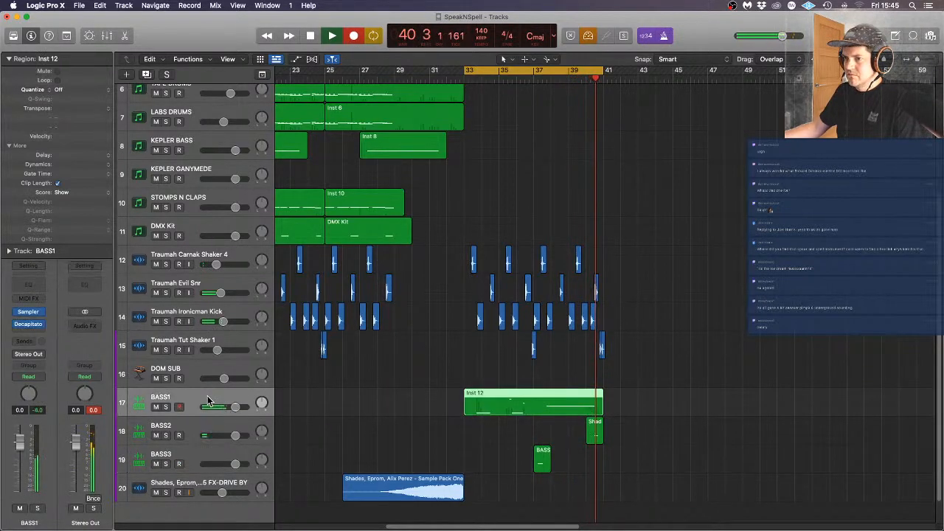
# Turn off Unison and Random Detune in the synth settings of the BASS1 track's Sampler
pyautogui.click(28, 312)
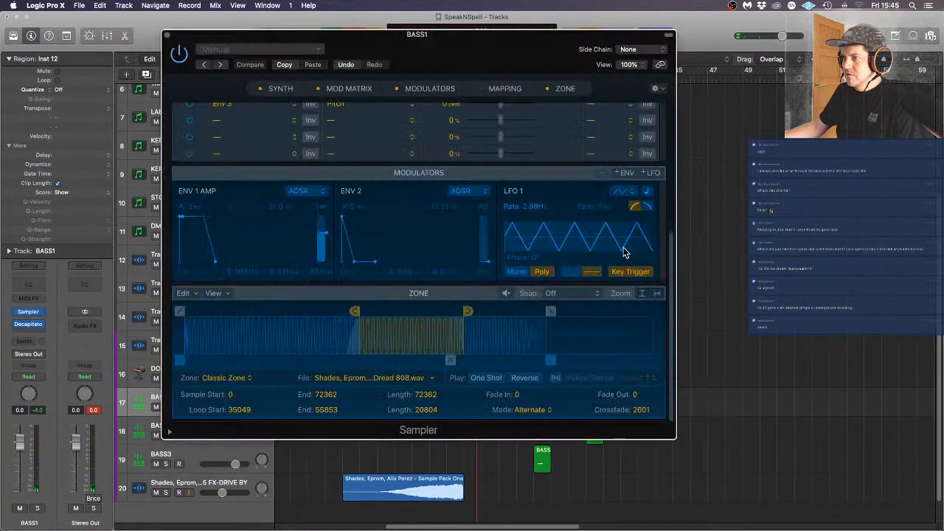
pyautogui.scroll(3, 662, 145)
pyautogui.scroll(5, 680, 175)
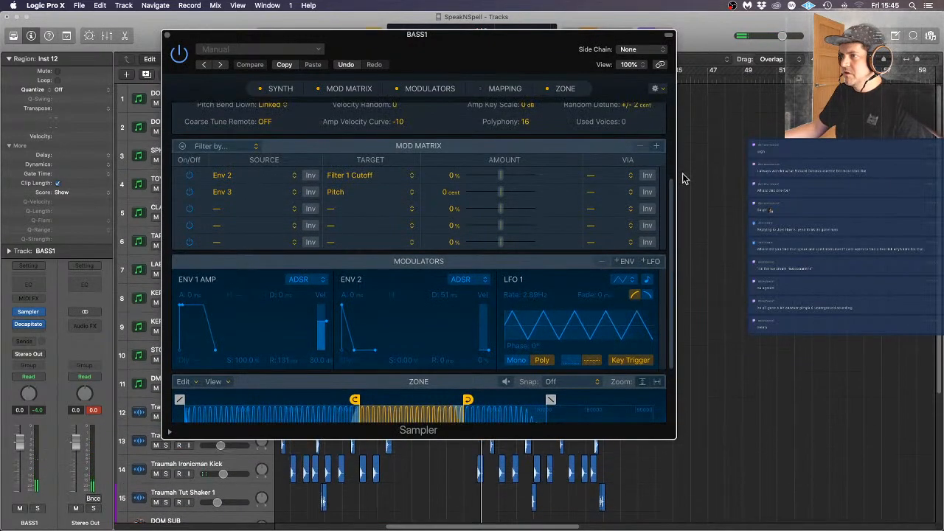
pyautogui.scroll(6, 635, 203)
pyautogui.click(639, 214)
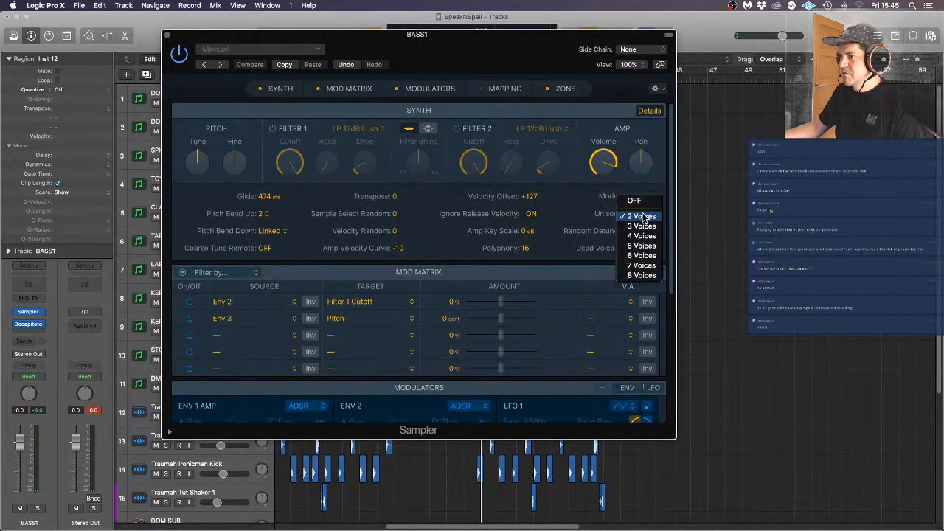
pyautogui.click(636, 201)
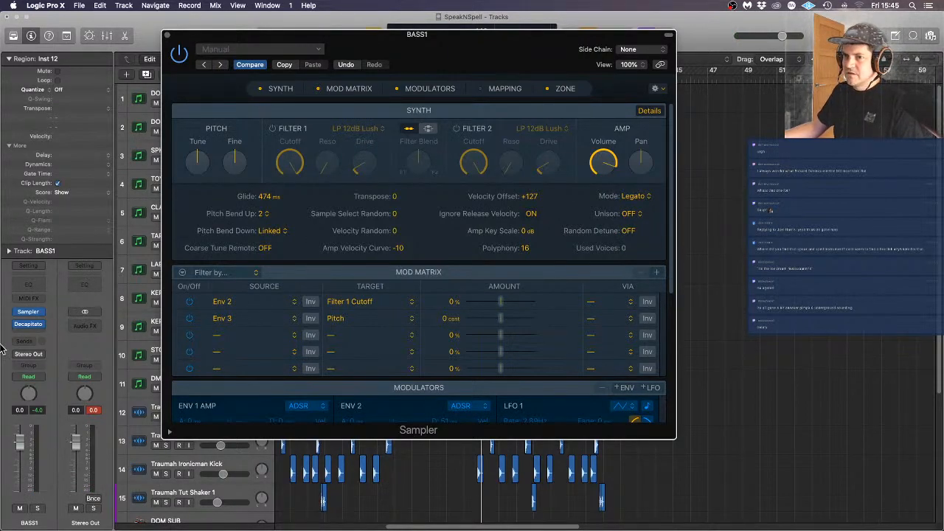
# Insert the TAL Chorus LX modulation effect after Decapitator on BASS1 and close the Sampler window
pyautogui.click(38, 334)
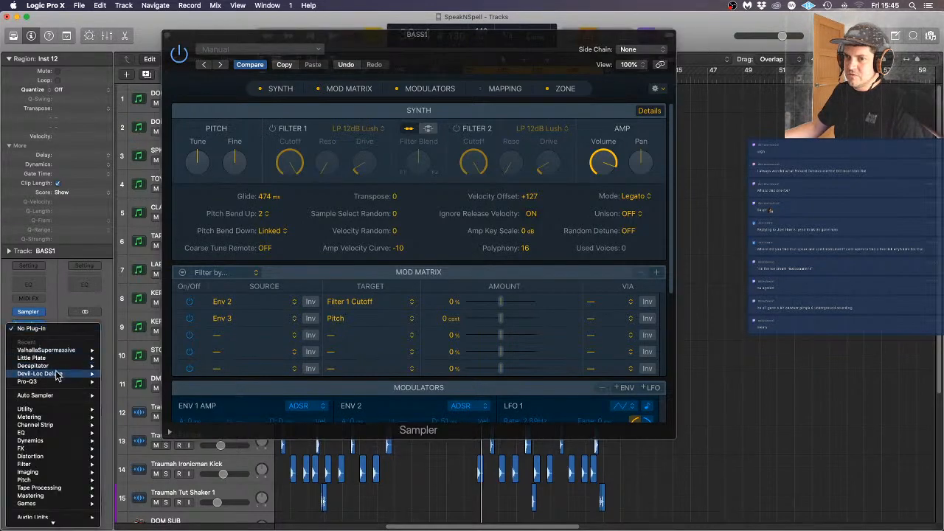
pyautogui.moveTo(67, 470)
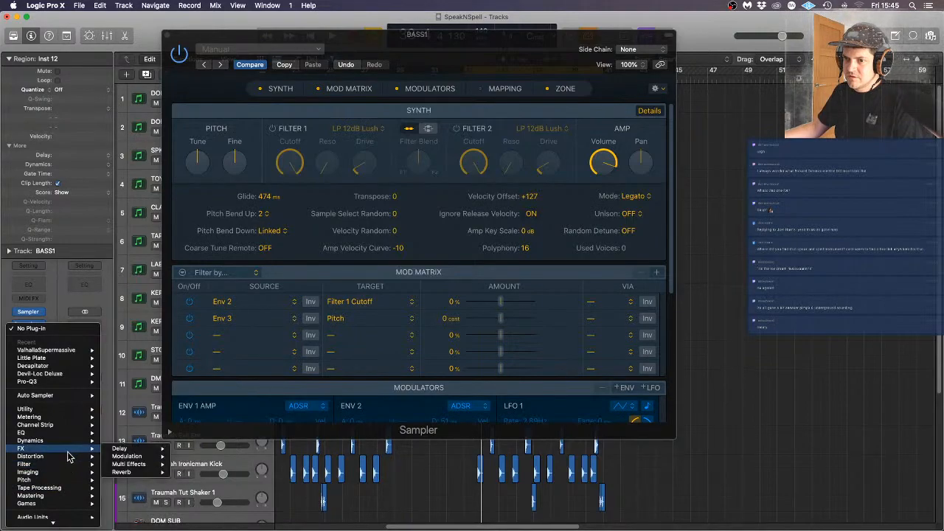
pyautogui.moveTo(127, 459)
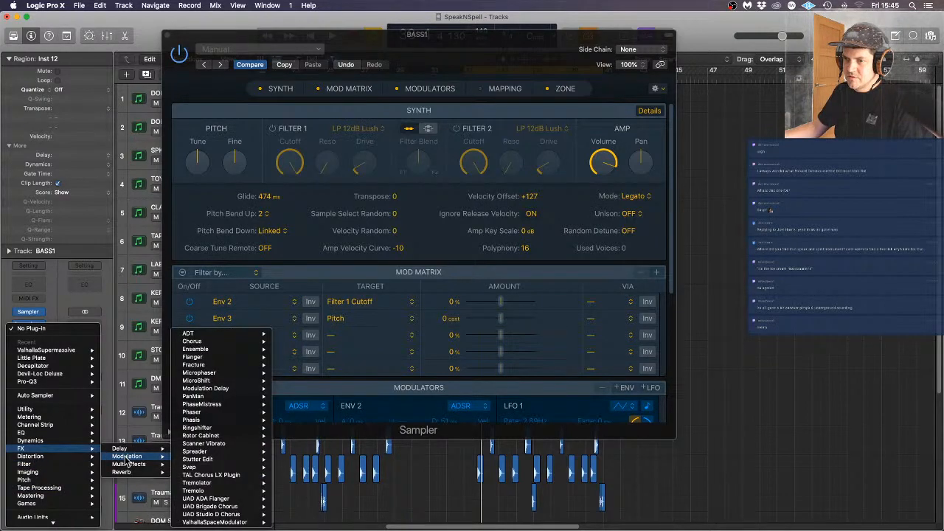
pyautogui.click(283, 477)
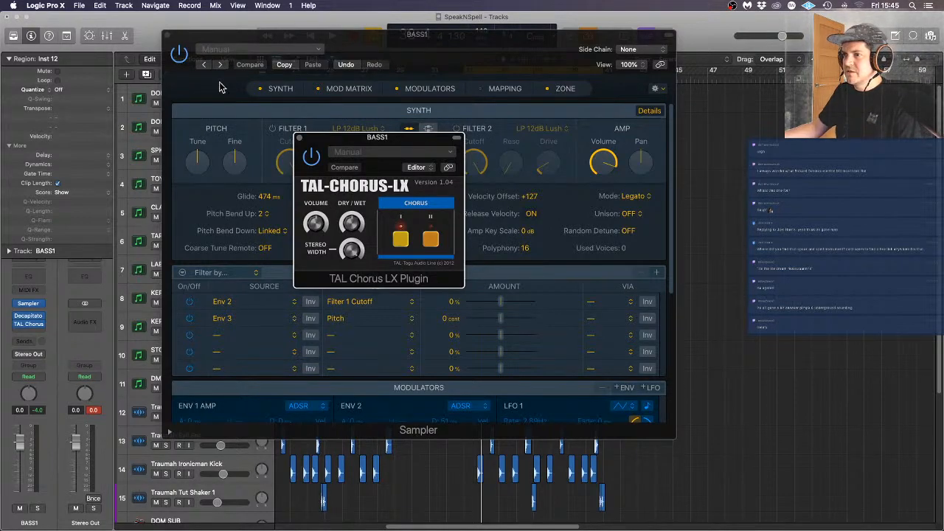
pyautogui.click(169, 37)
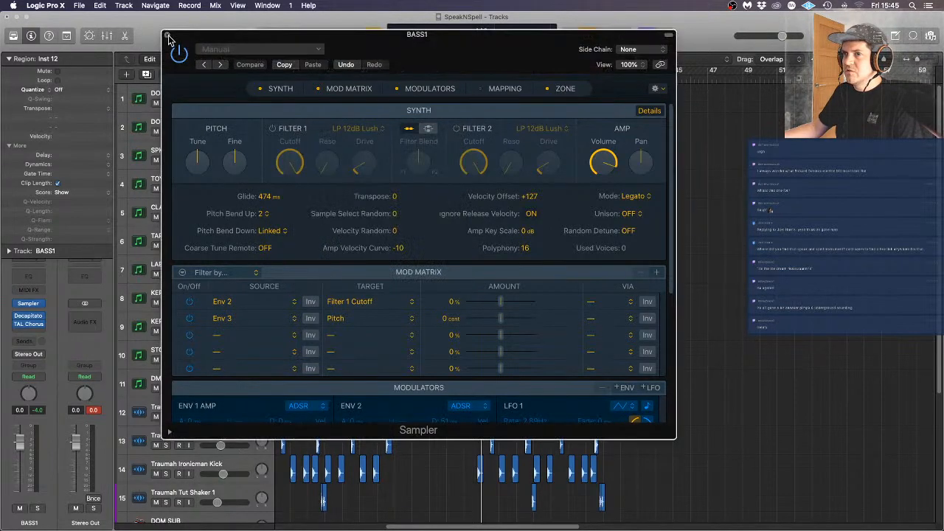
pyautogui.click(169, 37)
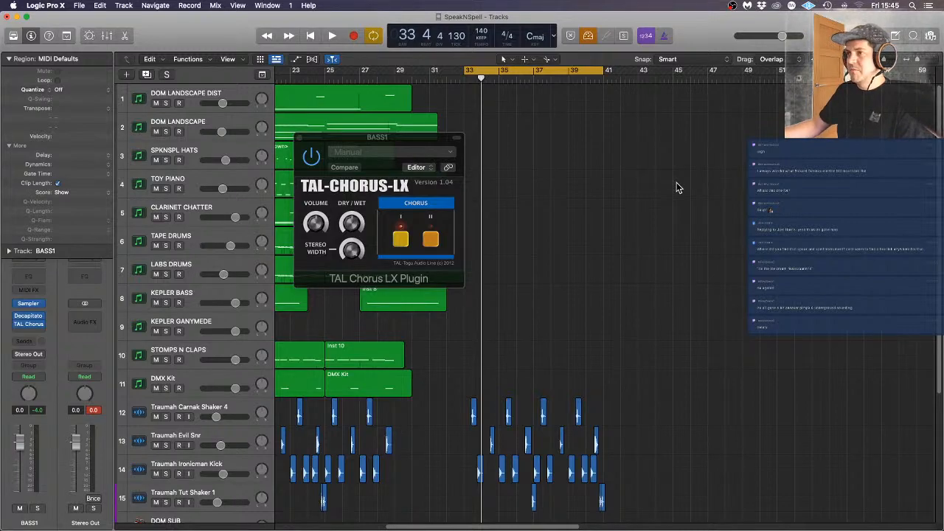
# Play the looped section and lower the BASS1 track's volume to -4.0 dB
pyautogui.scroll(-3, 621, 264)
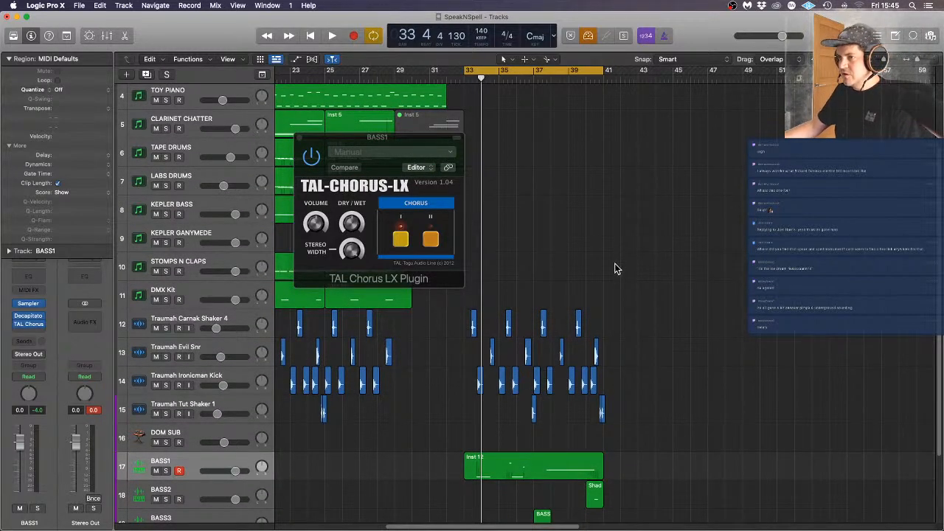
pyautogui.press('space')
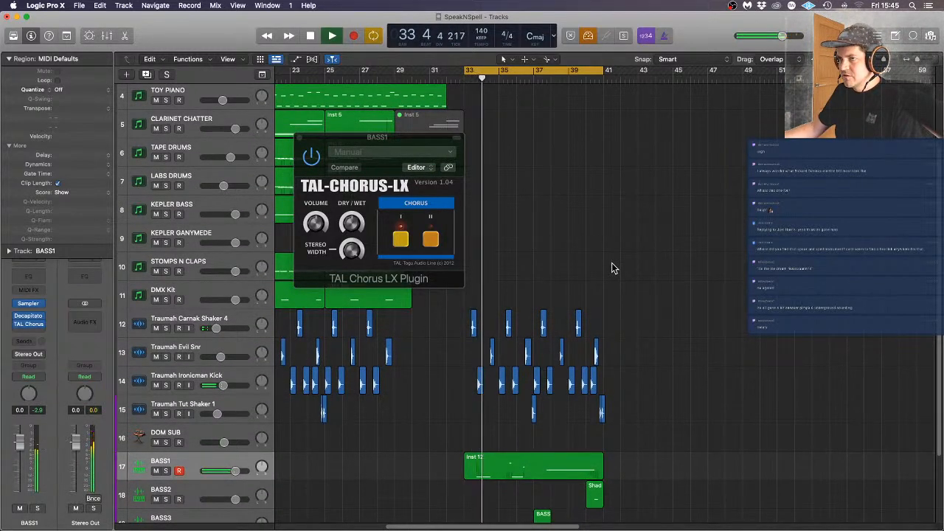
pyautogui.moveTo(20, 441); pyautogui.dragTo(20, 466)
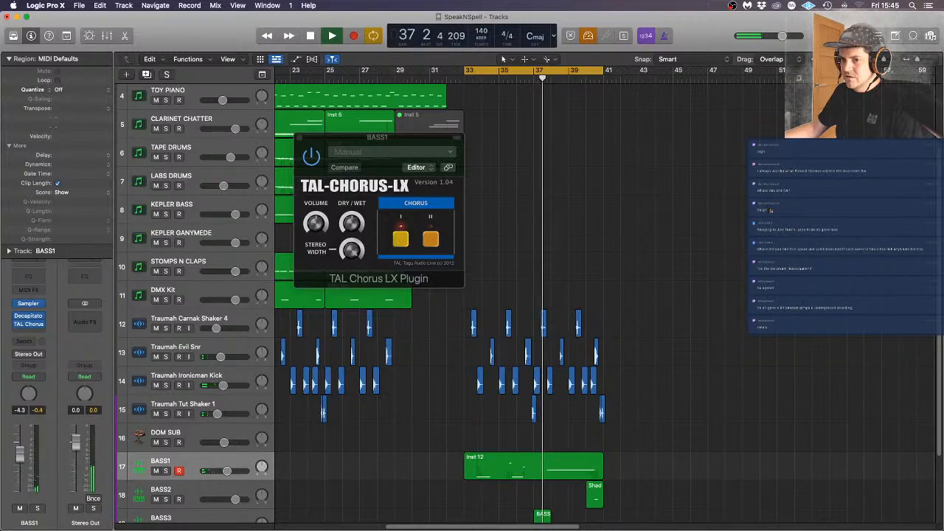
# Try a second note at the start of the BASS3 region at bar 37, at the existing note's pitch
pyautogui.scroll(-5, 472, 446)
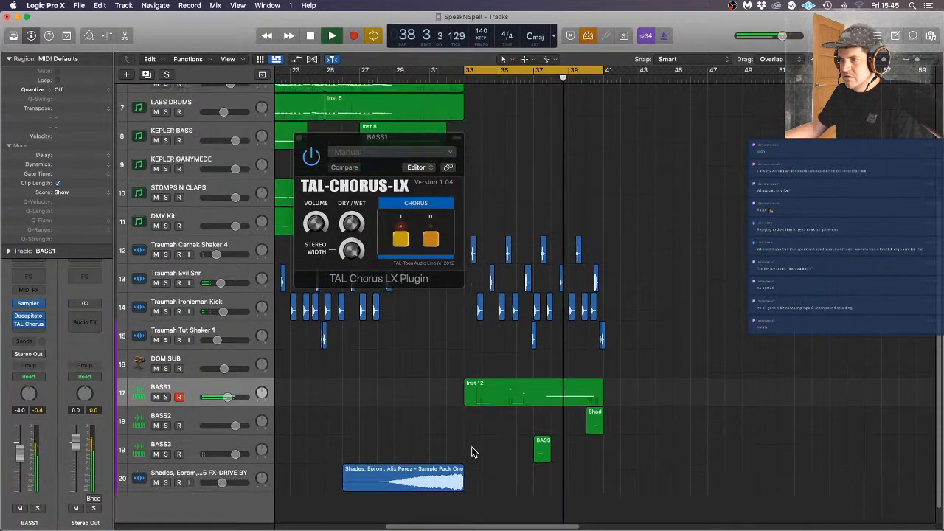
pyautogui.doubleClick(543, 448)
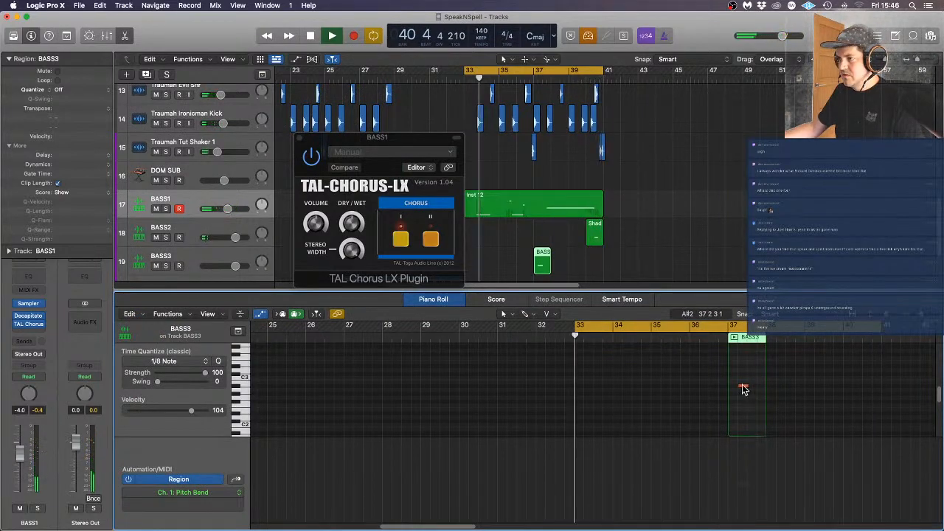
pyautogui.moveTo(743, 389)
pyautogui.mouseDown()
pyautogui.moveTo(735, 378)
pyautogui.moveTo(742, 399)
pyautogui.mouseUp()
pyautogui.click(740, 408)
pyautogui.press('super+a')
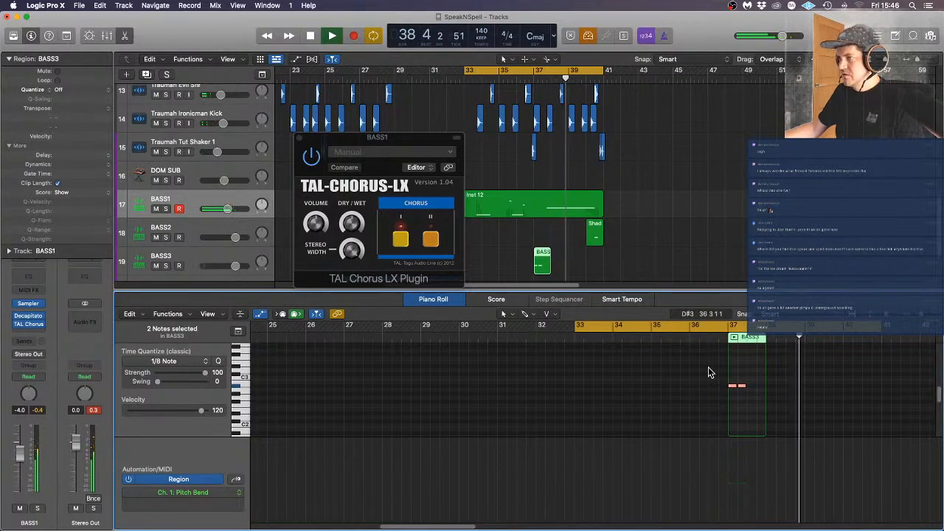
pyautogui.scroll(-1, 708, 368)
pyautogui.press('space')
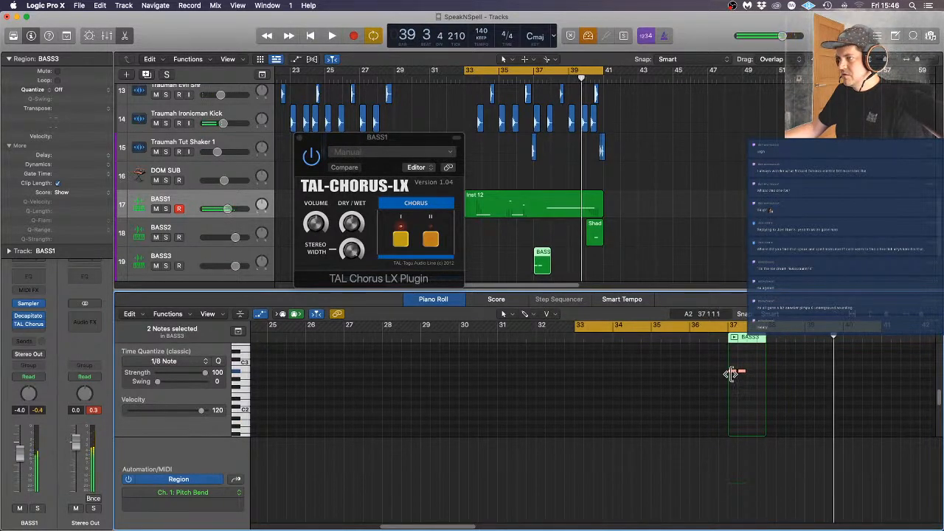
pyautogui.moveTo(734, 375); pyautogui.dragTo(733, 399)
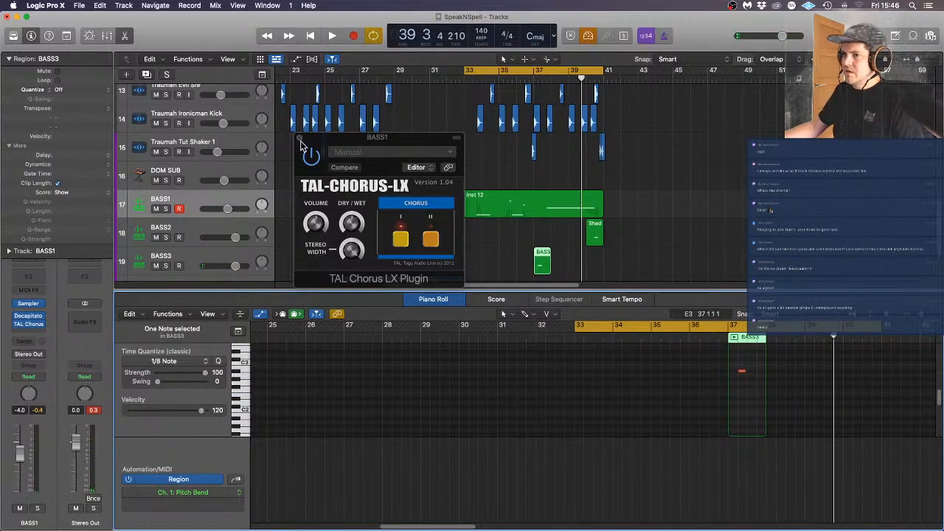
# Close the chorus window, duplicate the BASS1 track with its settings, and name the copy BASS1 MID and the original BASS1 SUB
pyautogui.click(300, 138)
pyautogui.click(671, 205)
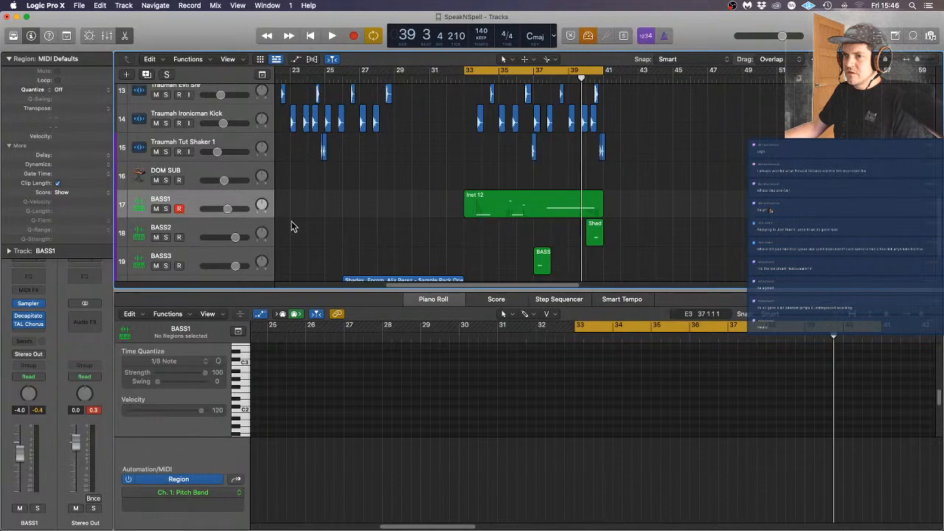
pyautogui.click(127, 75)
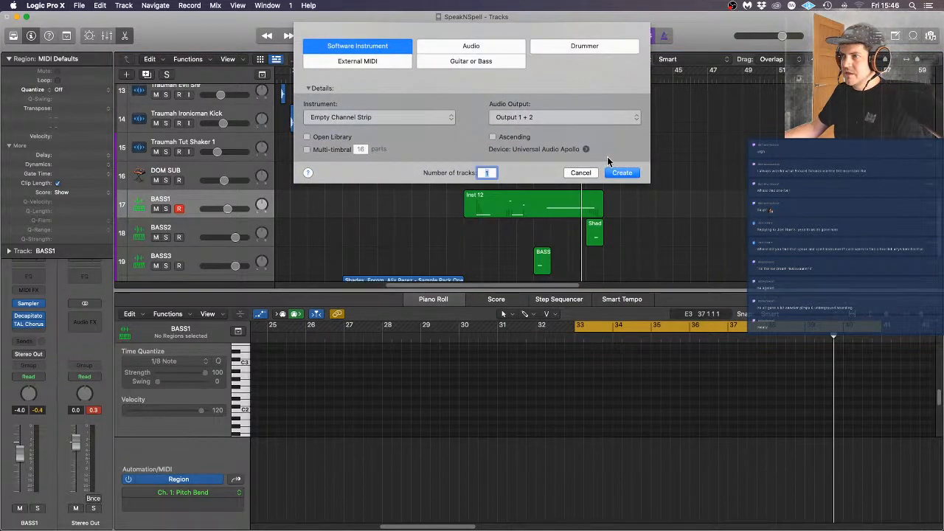
pyautogui.click(577, 173)
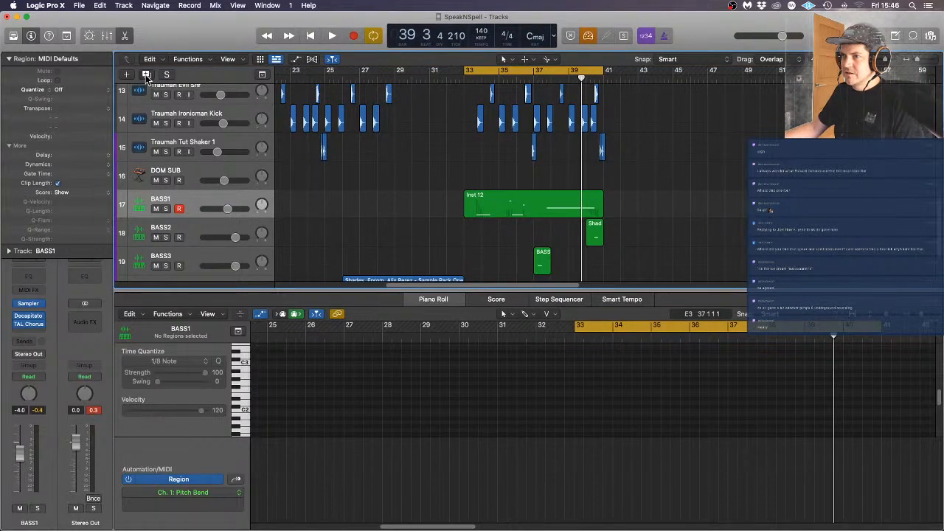
pyautogui.press('super+d')
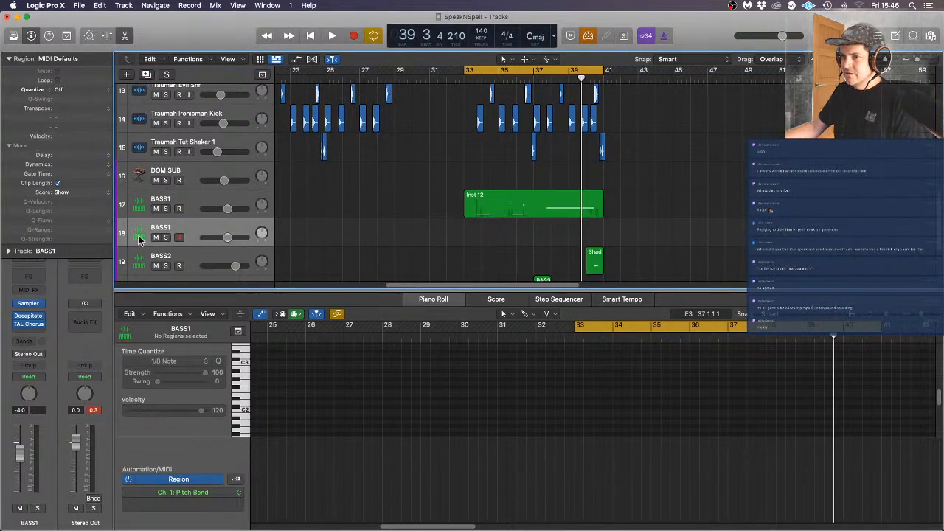
pyautogui.click(182, 221)
pyautogui.doubleClick(181, 226)
pyautogui.click(185, 226)
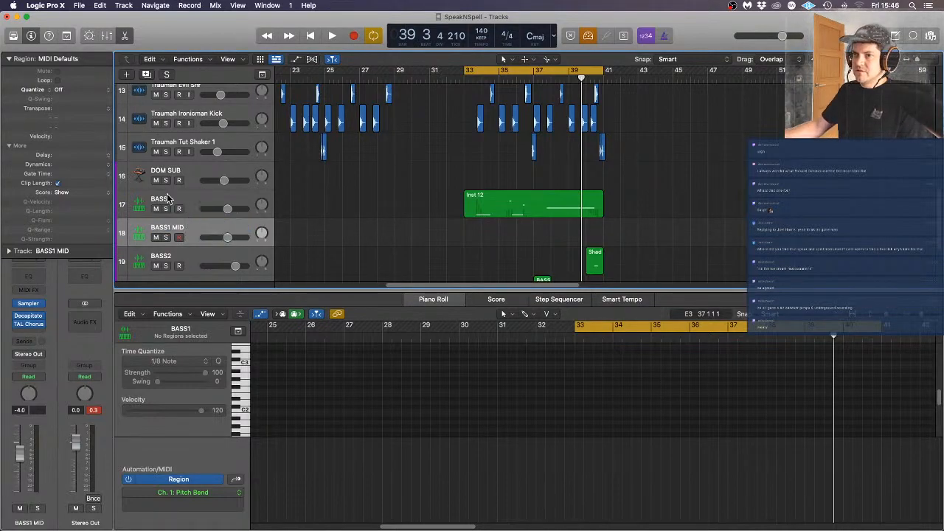
pyautogui.click(174, 202)
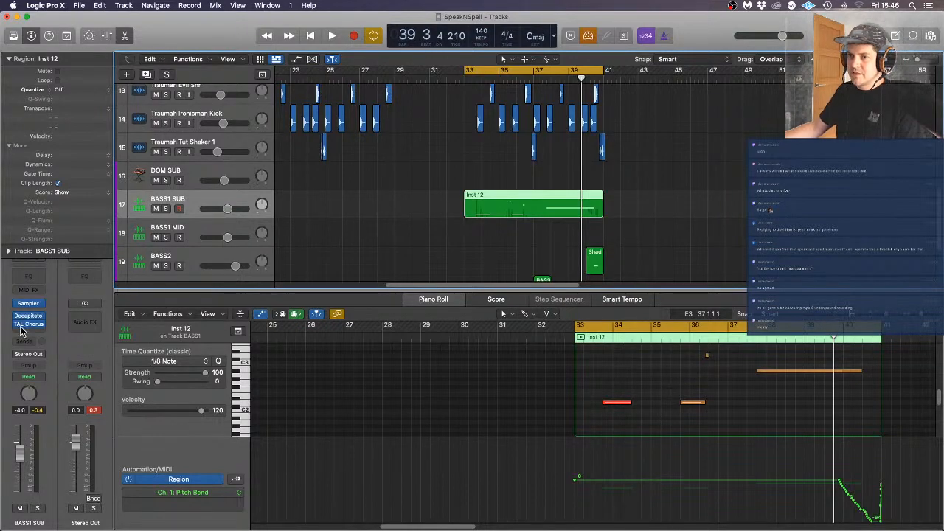
# Replace TAL Chorus on BASS1 SUB with a stereo Pro-Q3 using a high cut at about 155 Hz, 18 dB/oct
pyautogui.click(42, 329)
pyautogui.click(70, 327)
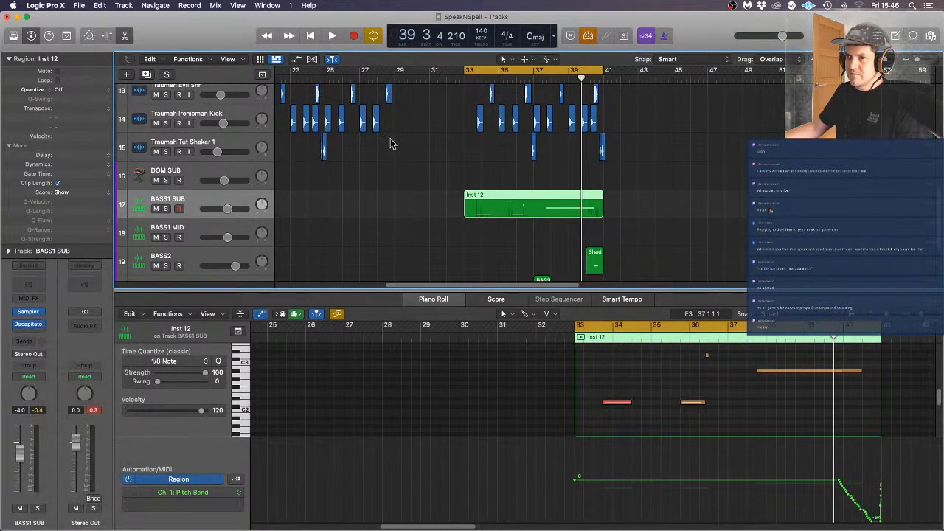
pyautogui.click(31, 327)
pyautogui.moveTo(70, 434)
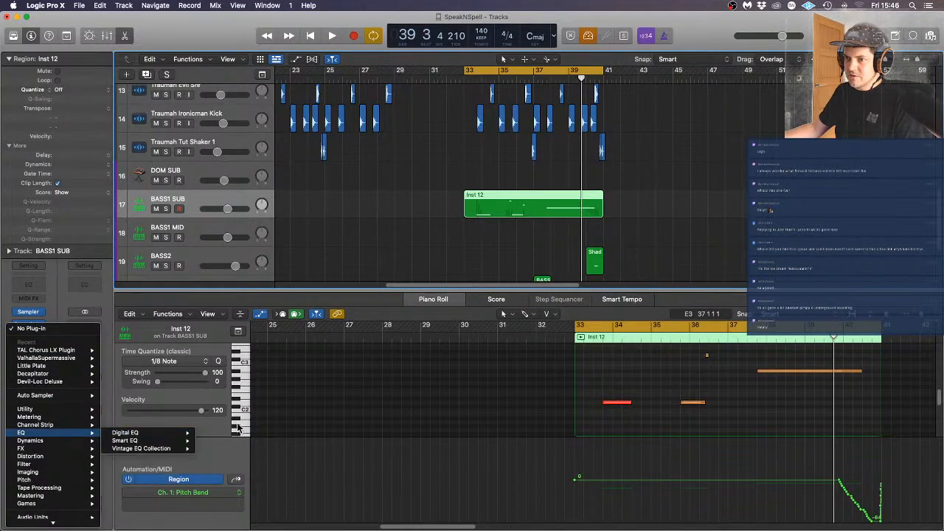
pyautogui.moveTo(186, 435)
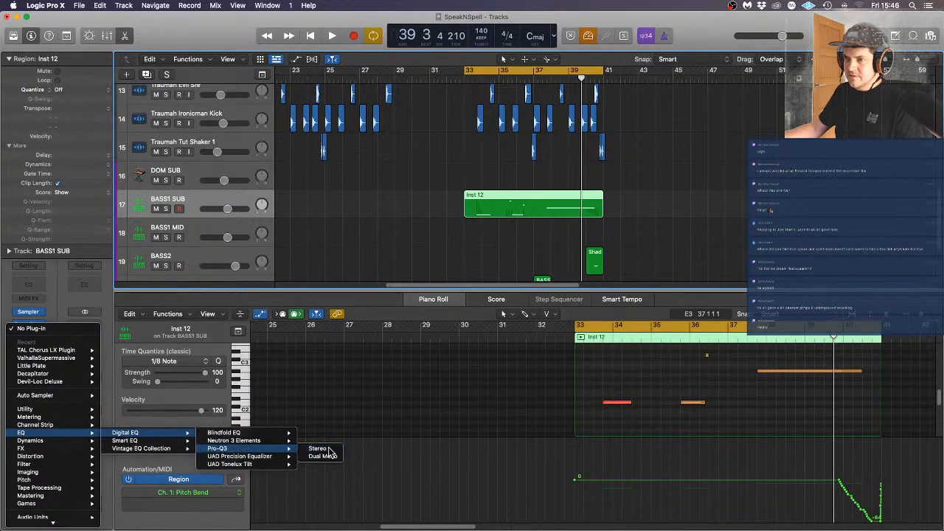
pyautogui.click(329, 450)
pyautogui.moveTo(730, 295); pyautogui.dragTo(467, 302)
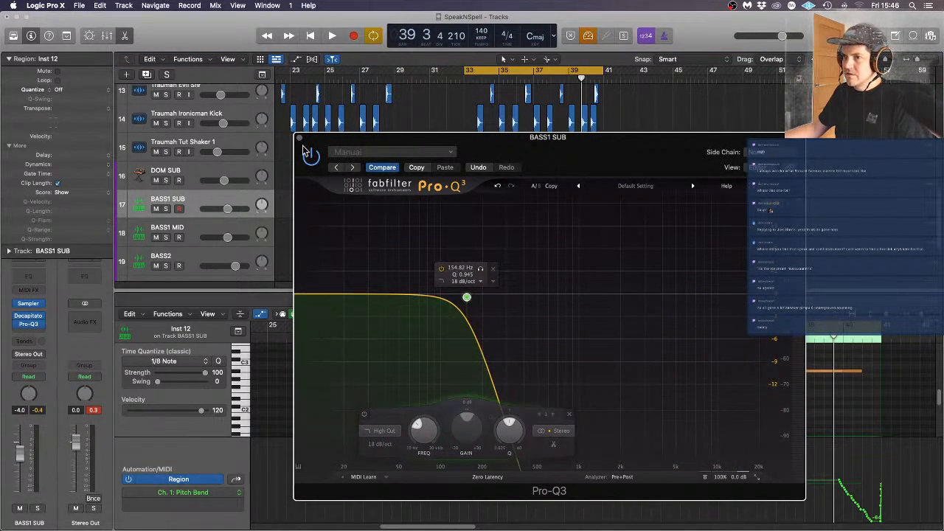
pyautogui.click(300, 141)
# Add a stereo Pro-Q3 to BASS1 MID with a low cut at about 135 Hz, 12 dB/oct
pyautogui.click(217, 230)
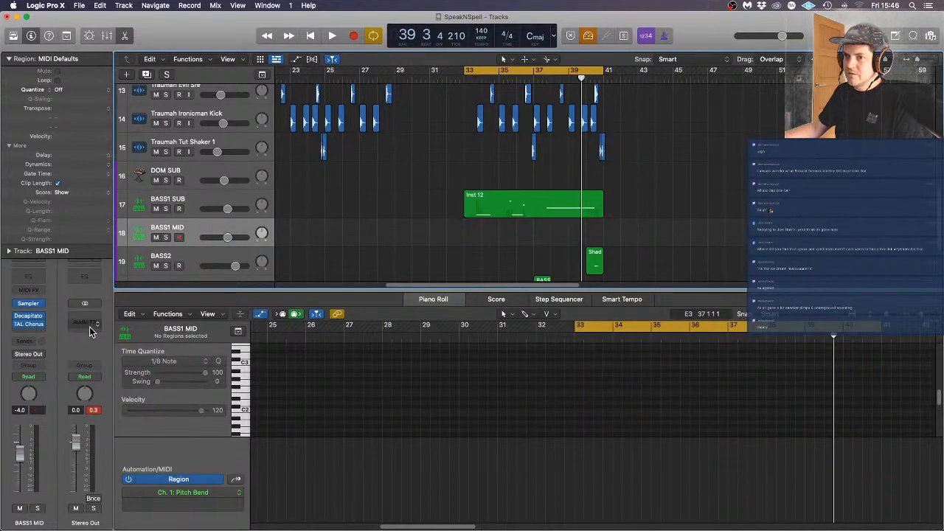
pyautogui.click(20, 337)
pyautogui.moveTo(52, 349)
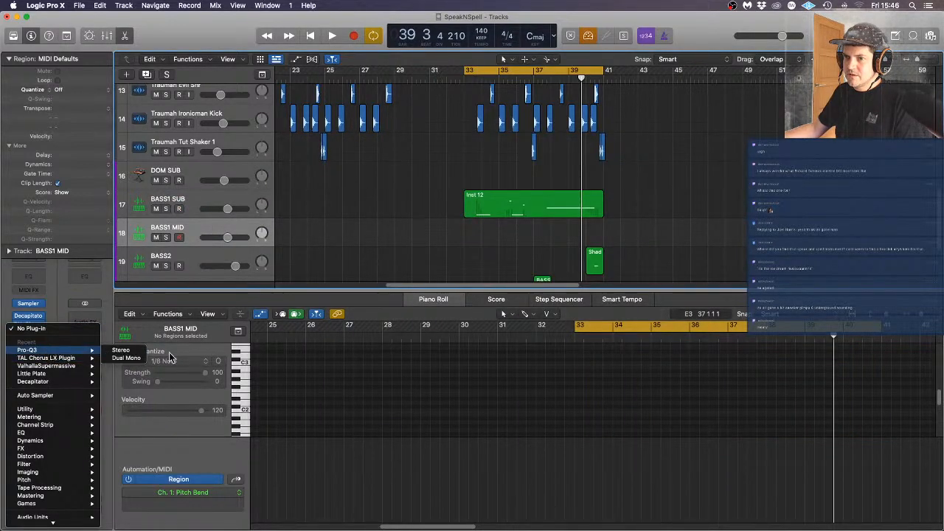
pyautogui.click(126, 351)
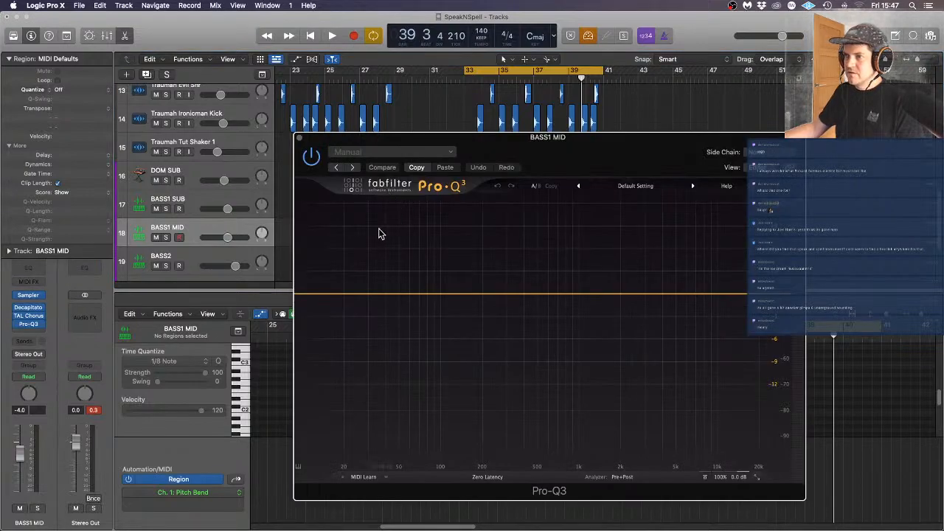
pyautogui.moveTo(310, 295); pyautogui.dragTo(458, 299)
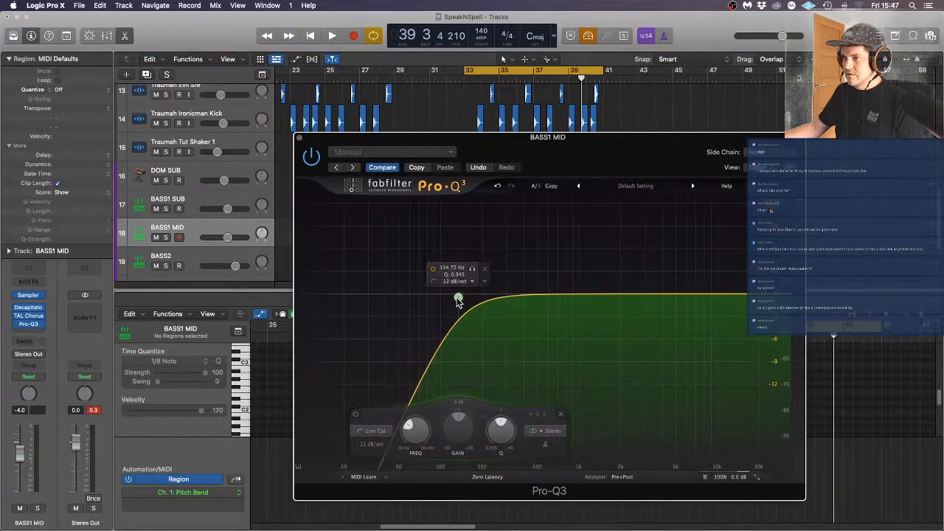
pyautogui.click(300, 140)
# Copy the Inst 12 region from BASS1 SUB onto BASS1 MID and lower BASS1 MID's volume to -2.8 dB during playback
pyautogui.moveTo(525, 192); pyautogui.dragTo(529, 223)
pyautogui.press('space')
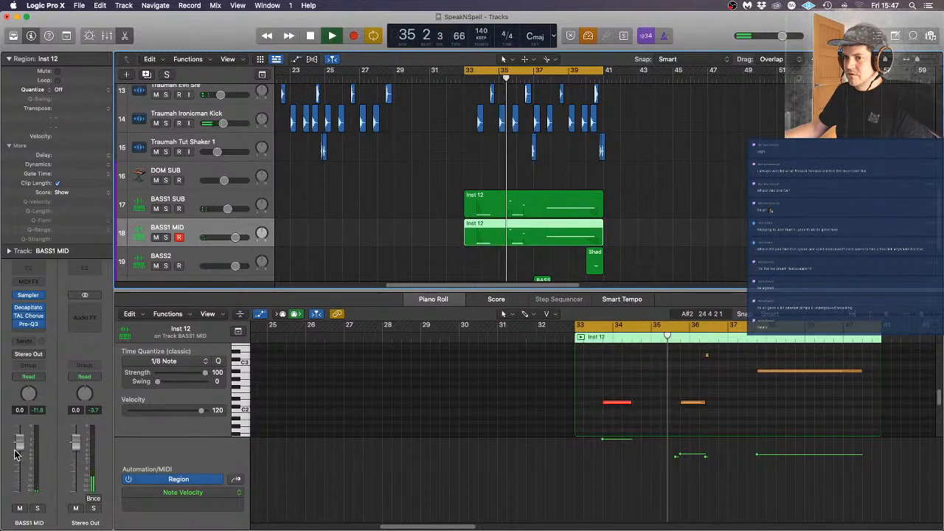
pyautogui.moveTo(22, 448); pyautogui.dragTo(22, 454)
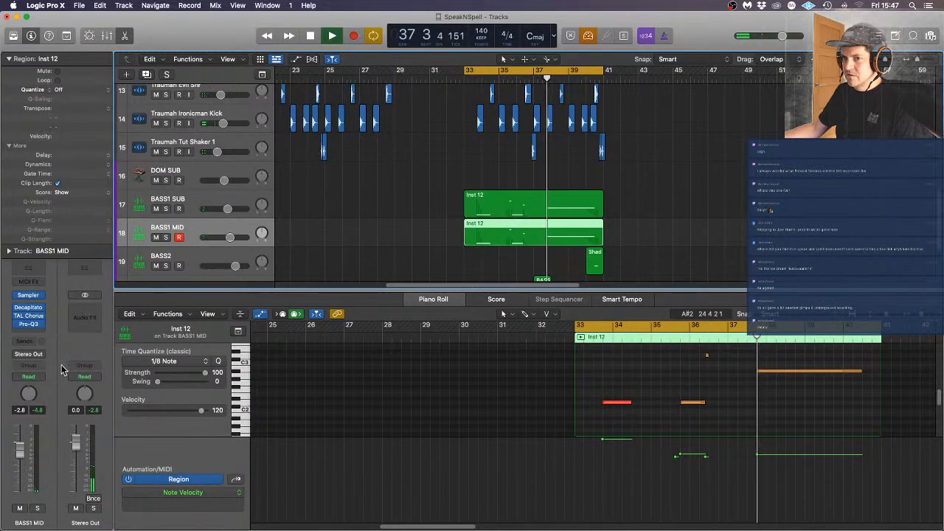
pyautogui.click(227, 199)
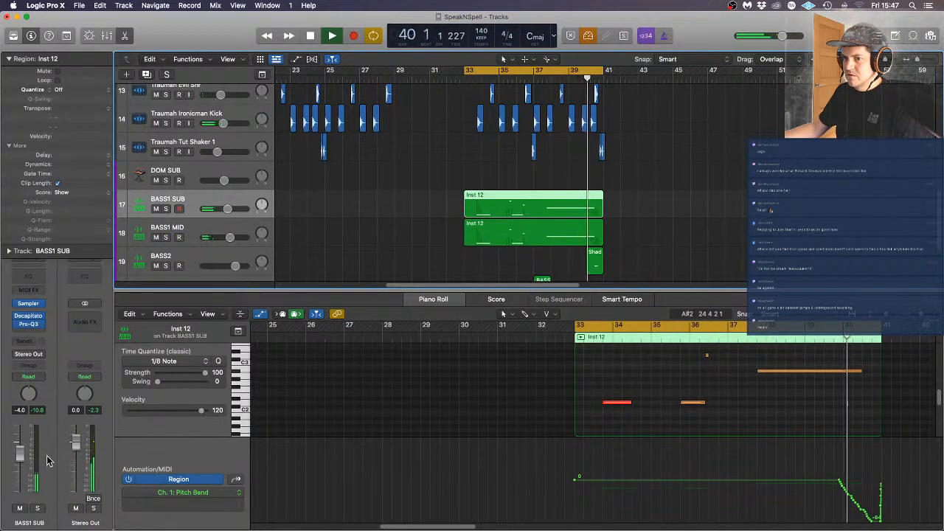
# Raise BASS1 SUB's volume to -1.8 dB and set the Pro-Q3 low cut on BASS1 MID to about 115 Hz, 24 dB/oct
pyautogui.moveTo(21, 455); pyautogui.dragTo(21, 448)
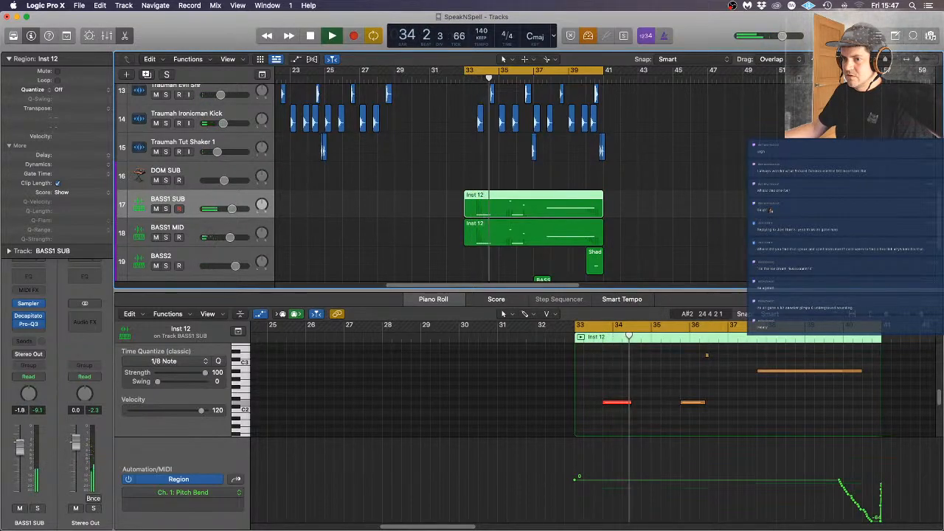
pyautogui.click(219, 230)
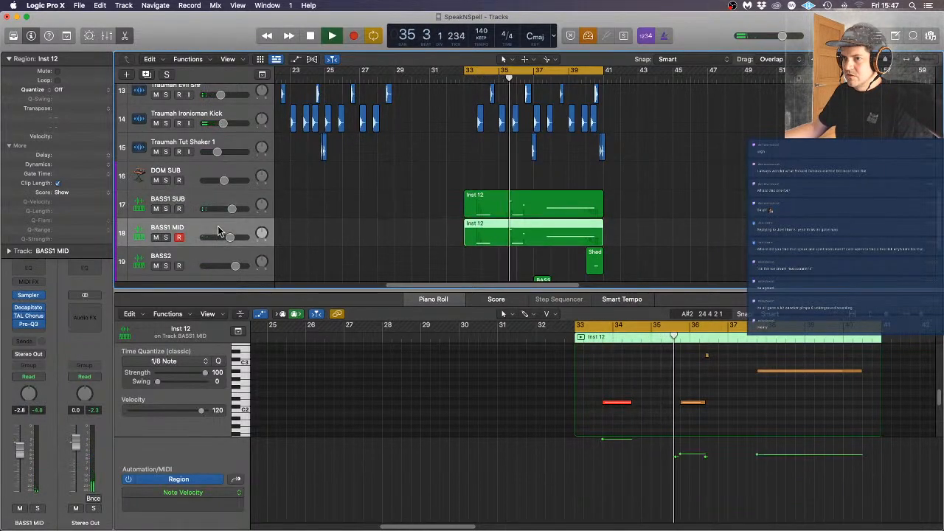
pyautogui.click(31, 324)
pyautogui.moveTo(456, 296); pyautogui.dragTo(438, 301)
pyautogui.keyDown('alt'); pyautogui.keyDown('shift'); pyautogui.click(439, 299); pyautogui.keyUp('shift'); pyautogui.keyUp('alt')
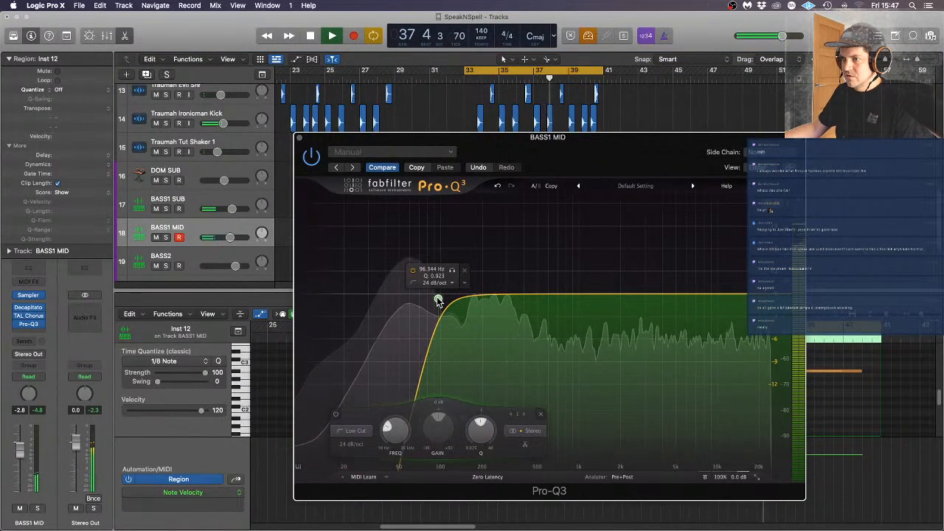
pyautogui.doubleClick(438, 300)
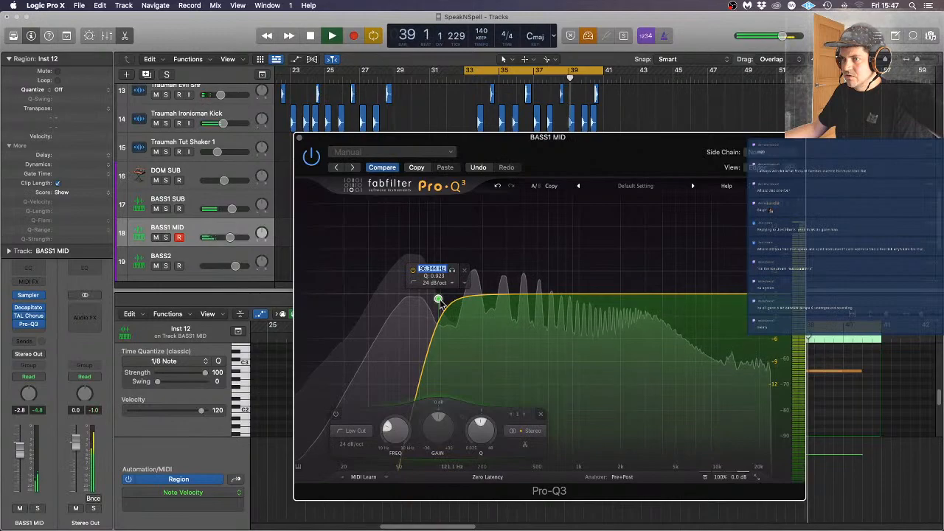
pyautogui.moveTo(439, 299); pyautogui.dragTo(448, 298)
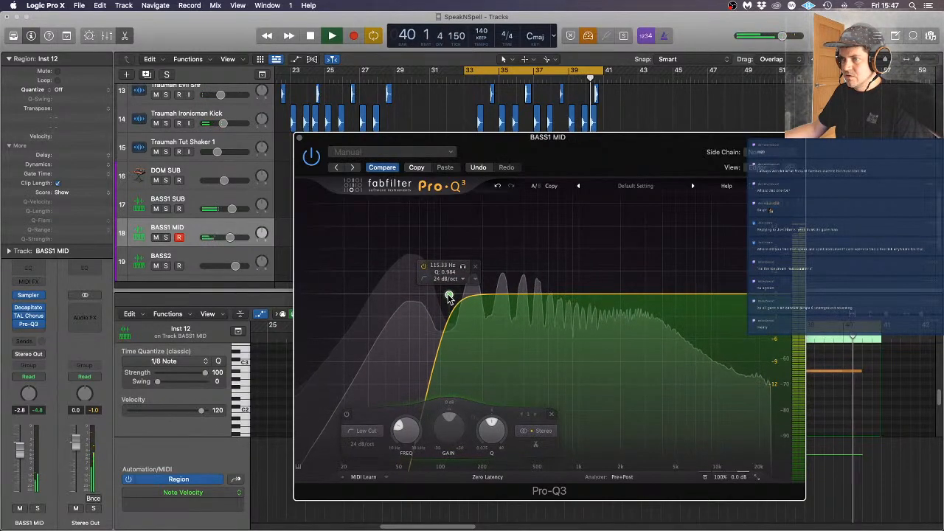
pyautogui.click(300, 138)
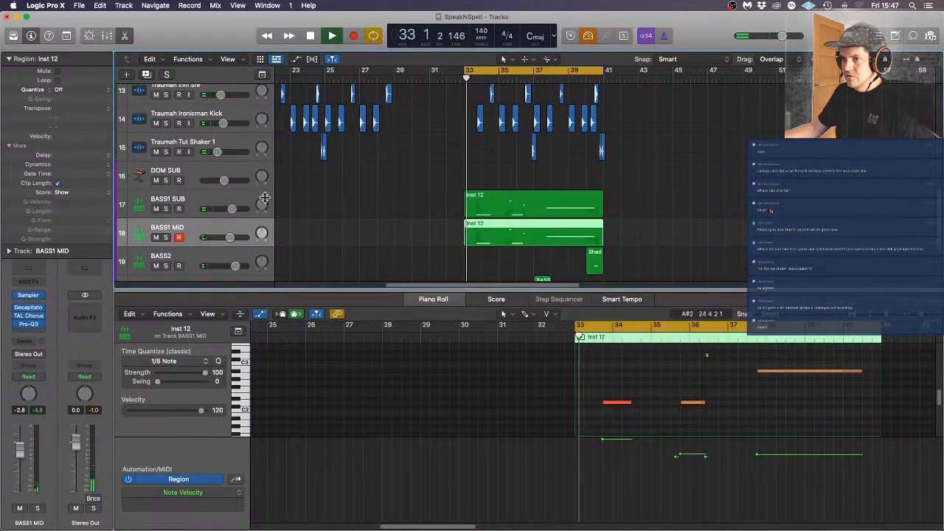
# Set the Pro-Q3 high cut on BASS1 SUB to about 116 Hz with a 24 dB/oct slope and close the plug-in window
pyautogui.click(221, 207)
pyautogui.moveTo(31, 327)
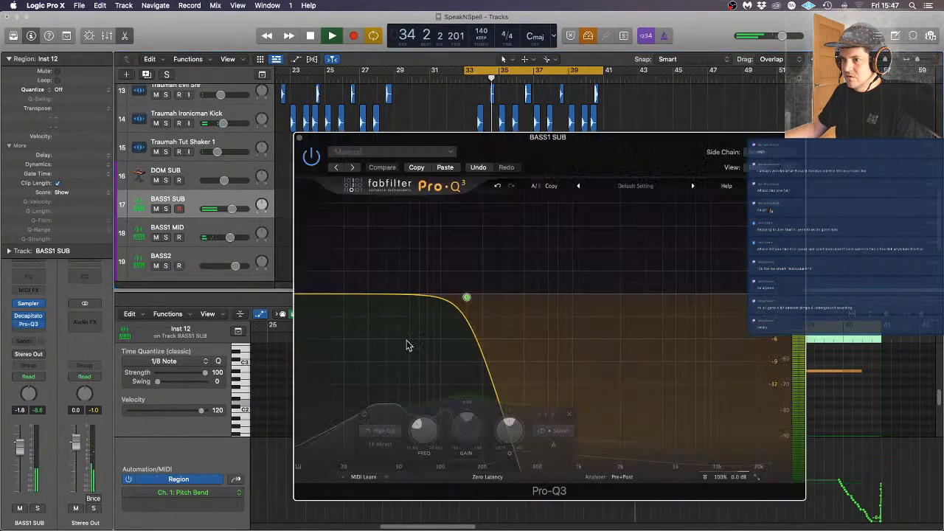
pyautogui.click(466, 298)
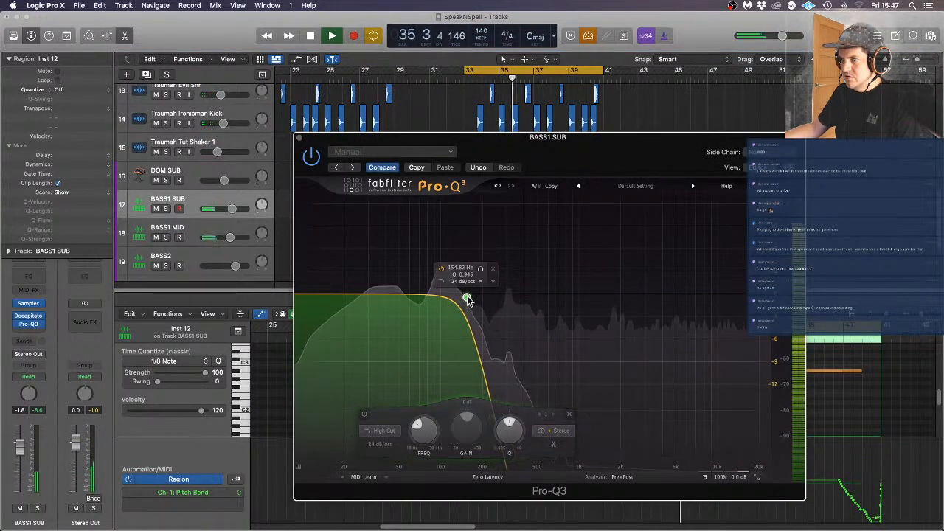
pyautogui.doubleClick(466, 298)
pyautogui.click(449, 302)
pyautogui.moveTo(467, 297); pyautogui.dragTo(452, 301)
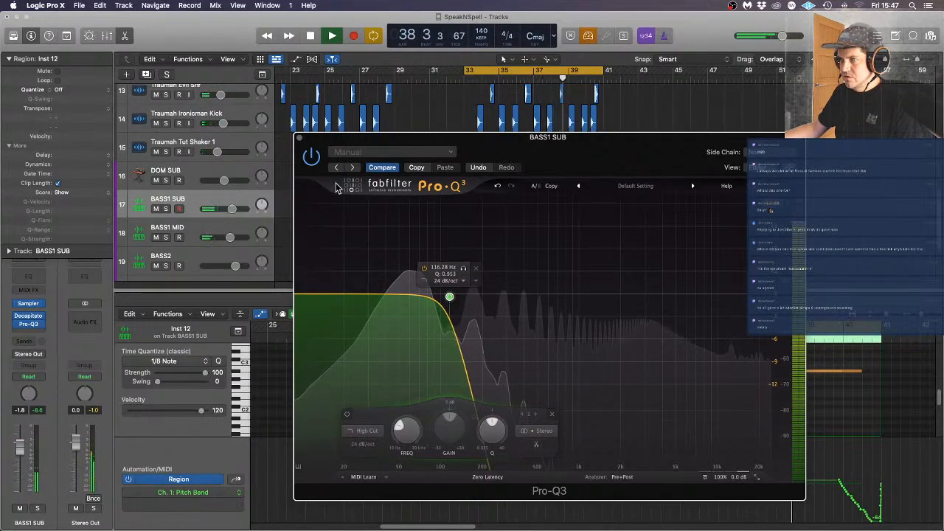
pyautogui.click(300, 138)
# Raise the Traumah Ironicman Kick volume to -4.5 dB and the Traumah Evil Snr volume to -3.9 dB during playback
pyautogui.scroll(-1, 539, 259)
pyautogui.scroll(-2, 533, 259)
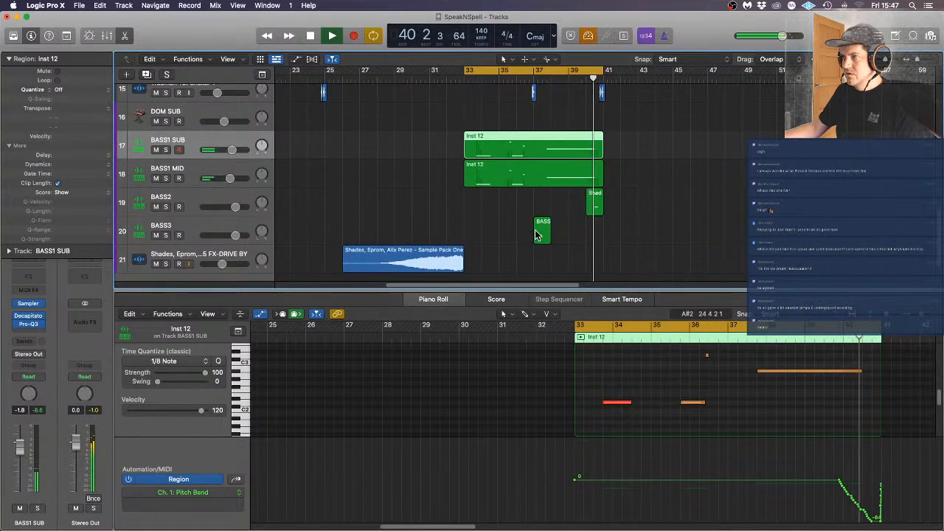
pyautogui.click(578, 237)
pyautogui.scroll(3, 580, 242)
pyautogui.scroll(1, 581, 242)
pyautogui.scroll(-1, 580, 241)
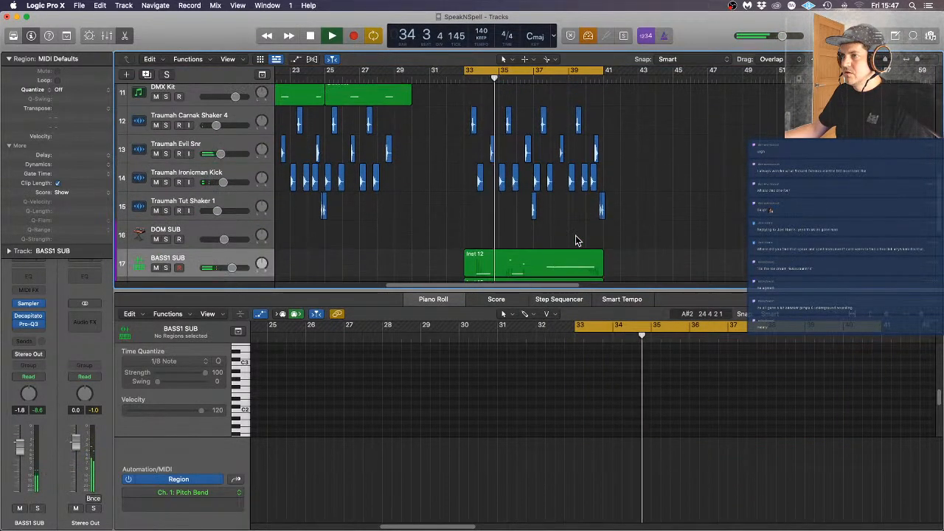
pyautogui.scroll(-2, 680, 221)
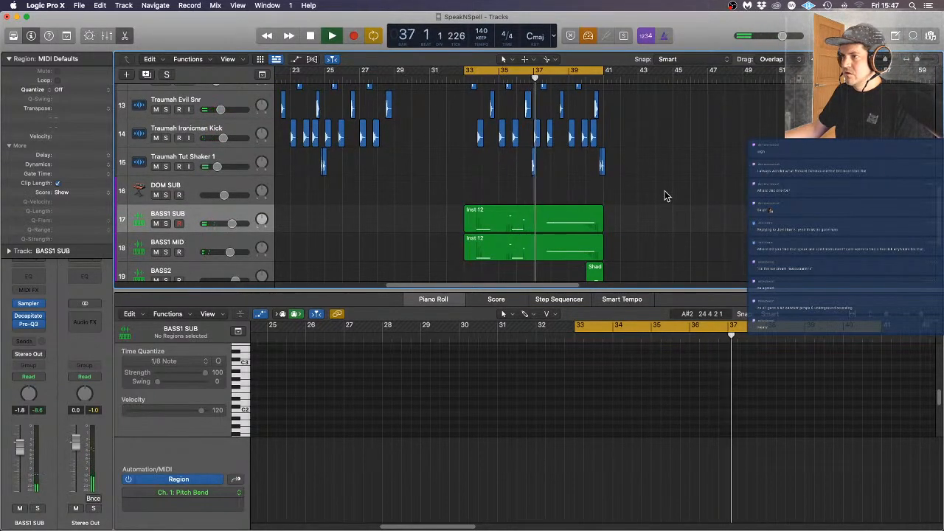
pyautogui.press('super+Right')
pyautogui.press('super+Right')
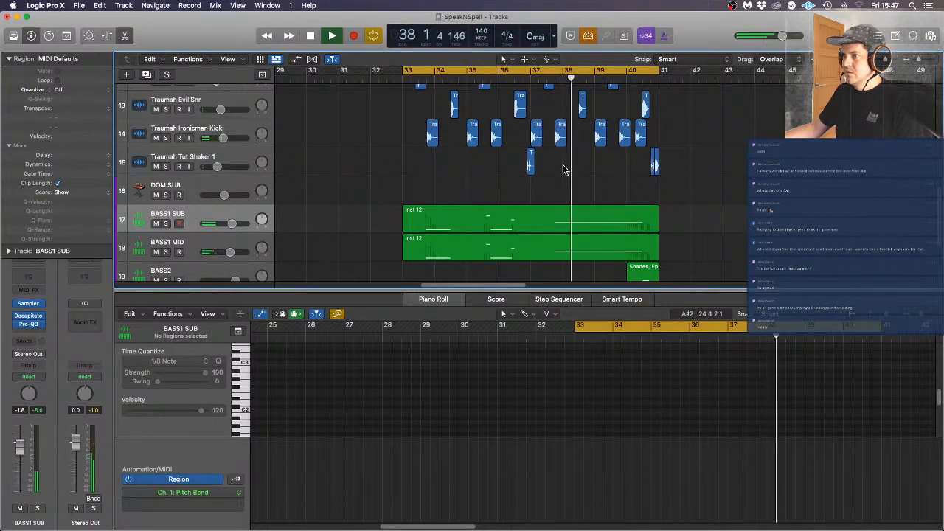
pyautogui.scroll(-2, 563, 169)
pyautogui.scroll(1, 561, 172)
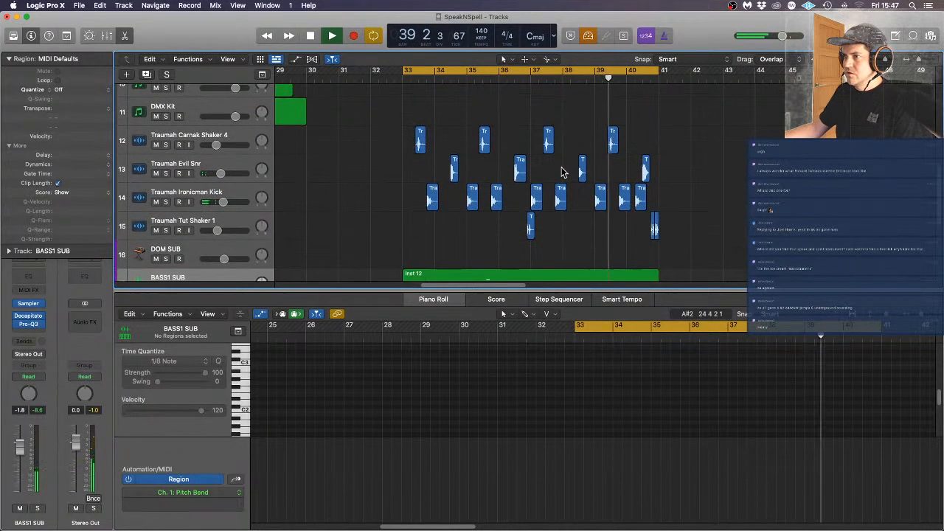
pyautogui.click(243, 192)
pyautogui.moveTo(224, 202); pyautogui.dragTo(227, 201)
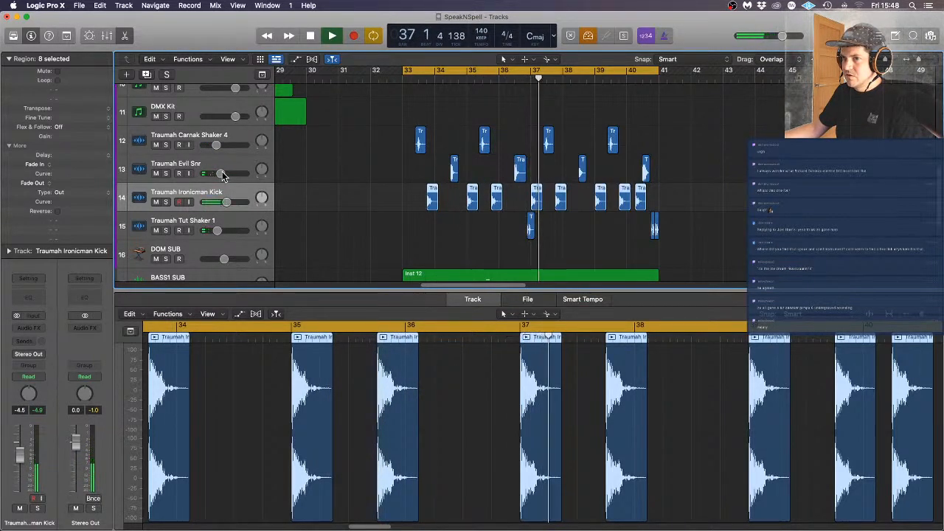
pyautogui.moveTo(220, 174); pyautogui.dragTo(228, 174)
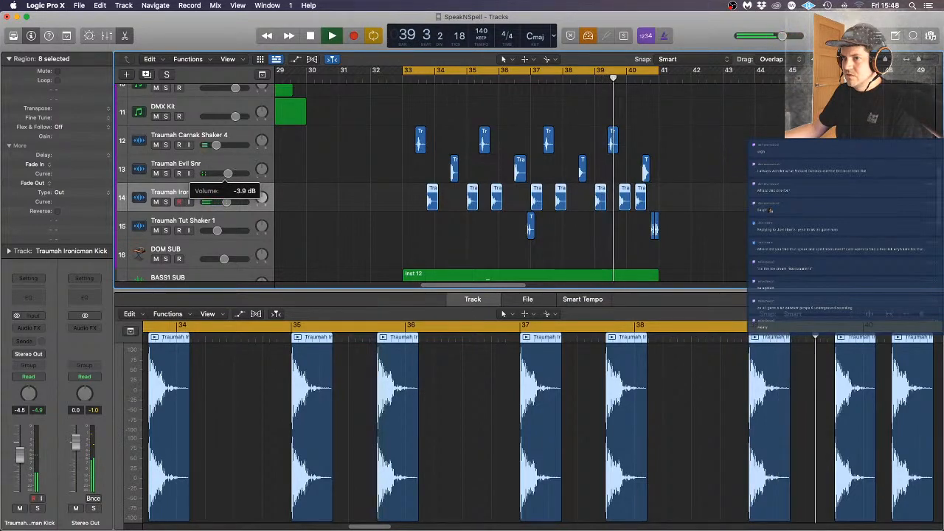
# Copy the two DMX Kit regions from bar 17 to bar 33 on the same track and stop playback
pyautogui.scroll(-5, 414, 175)
pyautogui.scroll(2, 416, 169)
pyautogui.click(416, 134)
pyautogui.keyDown('shift'); pyautogui.click(371, 137); pyautogui.keyUp('shift')
pyautogui.moveTo(371, 137); pyautogui.dragTo(456, 130)
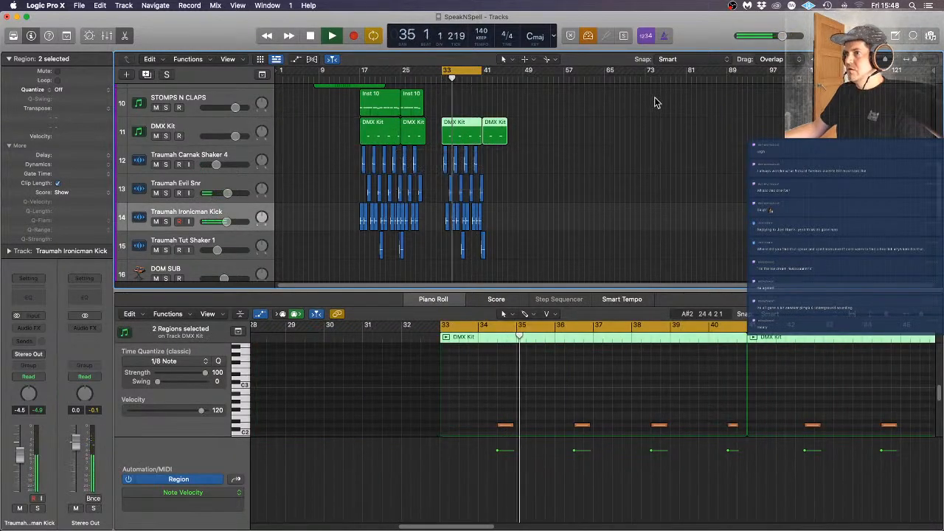
pyautogui.press('space')
pyautogui.click(650, 122)
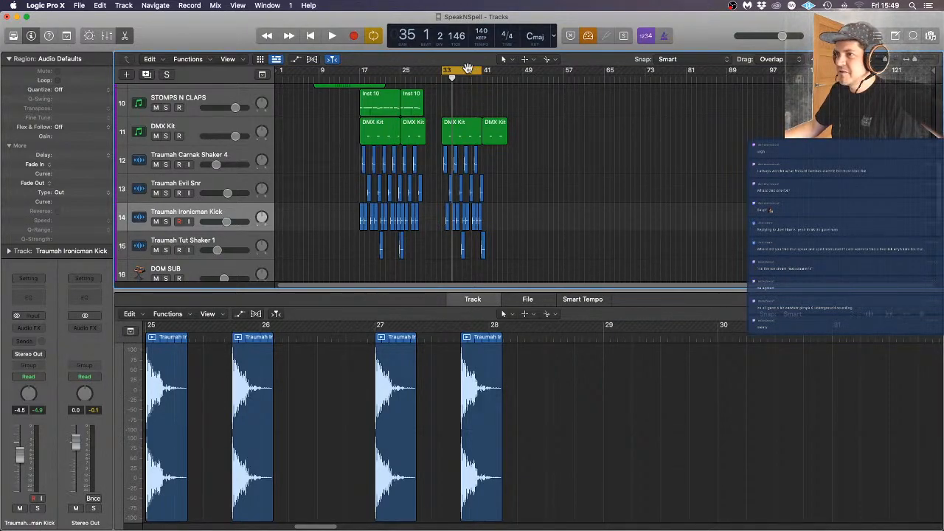
# Play the song from the beginning with cycling off and lower the TAPE DRUMS volume to -3.1 dB
pyautogui.press('Return')
pyautogui.press('space')
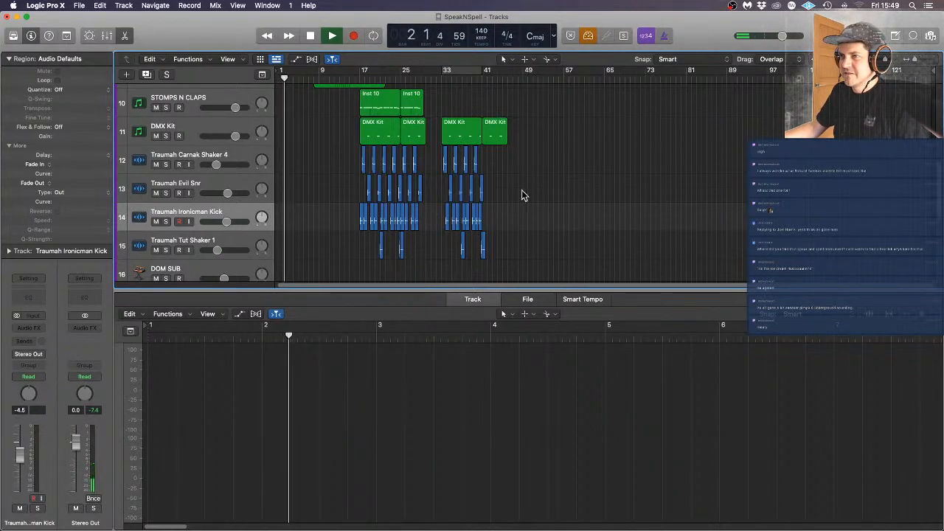
pyautogui.scroll(5, 522, 196)
pyautogui.scroll(2, 522, 196)
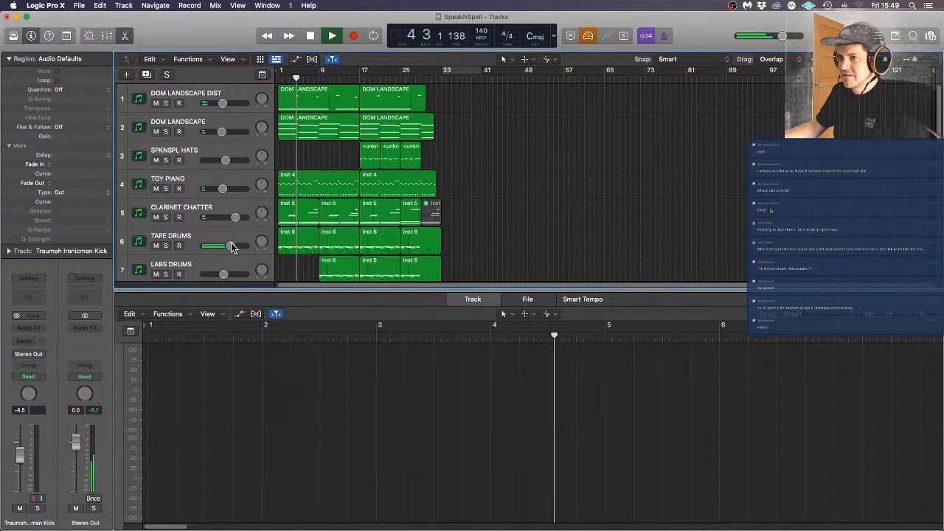
pyautogui.moveTo(231, 246); pyautogui.dragTo(230, 246)
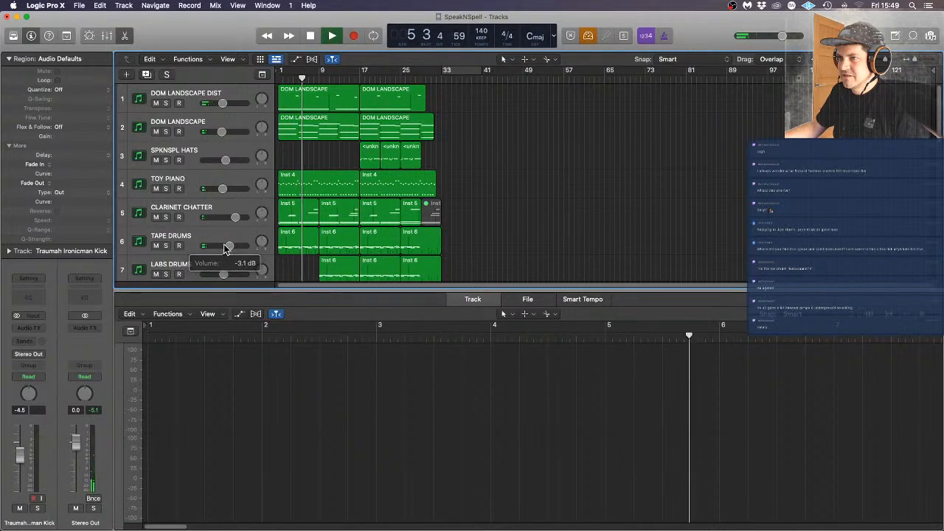
# Look through the arrangement's tracks during playback and browse the folders in the Samples location in Finder
pyautogui.scroll(-5, 533, 242)
pyautogui.scroll(-10, 531, 239)
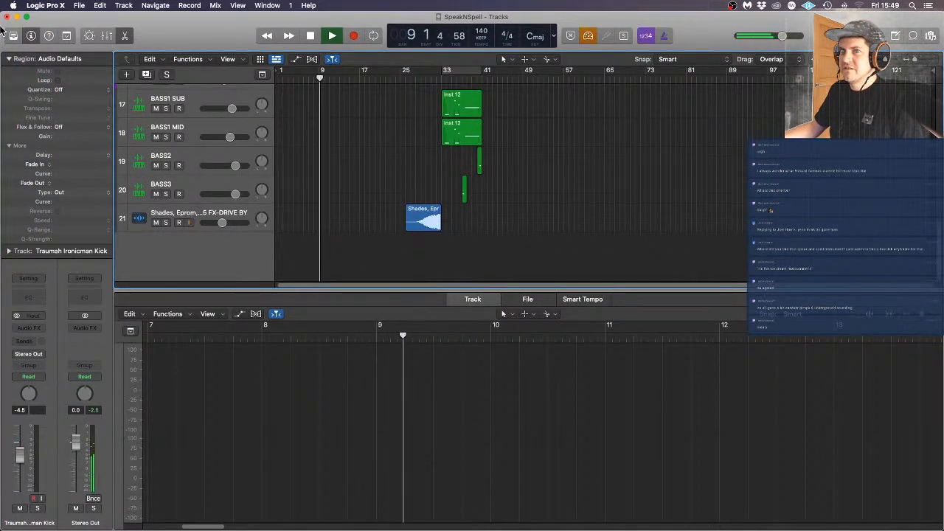
pyautogui.moveTo(4, 33)
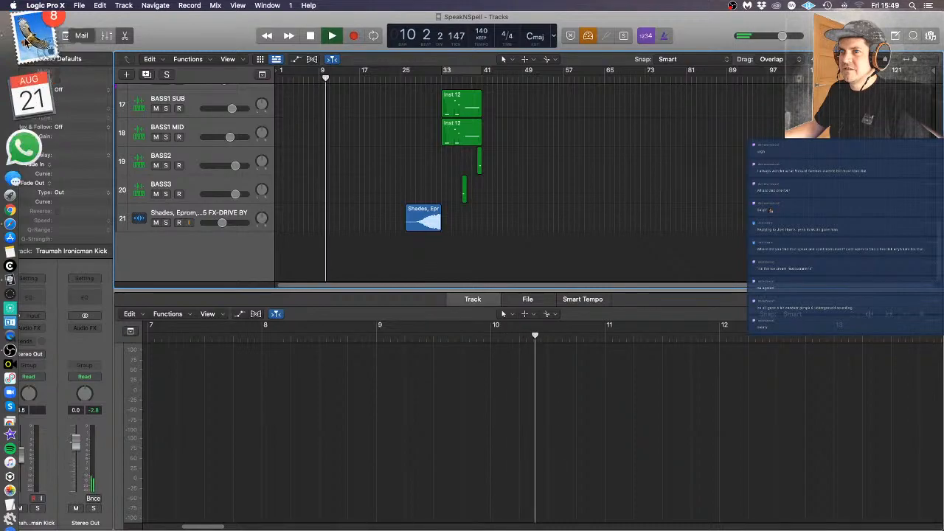
pyautogui.scroll(5, 426, 147)
pyautogui.scroll(5, 426, 142)
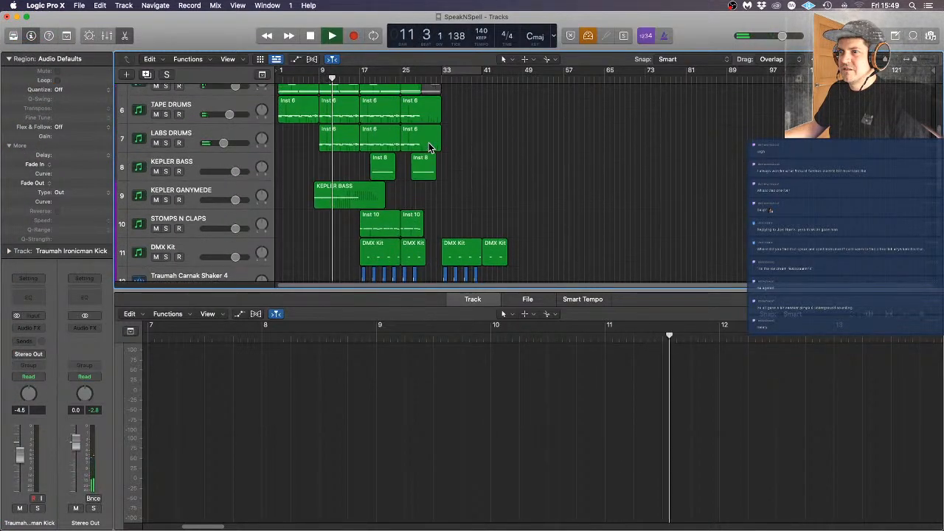
pyautogui.scroll(-10, 429, 144)
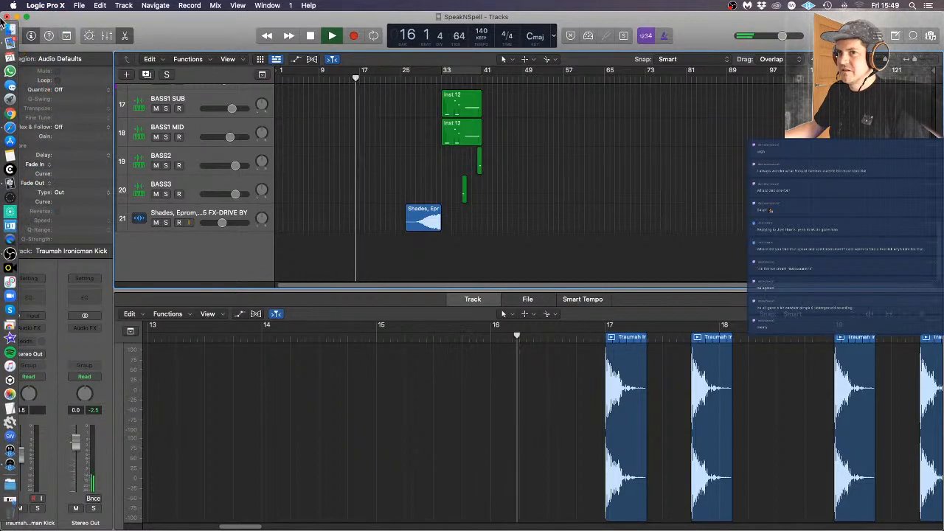
pyautogui.click(34, 46)
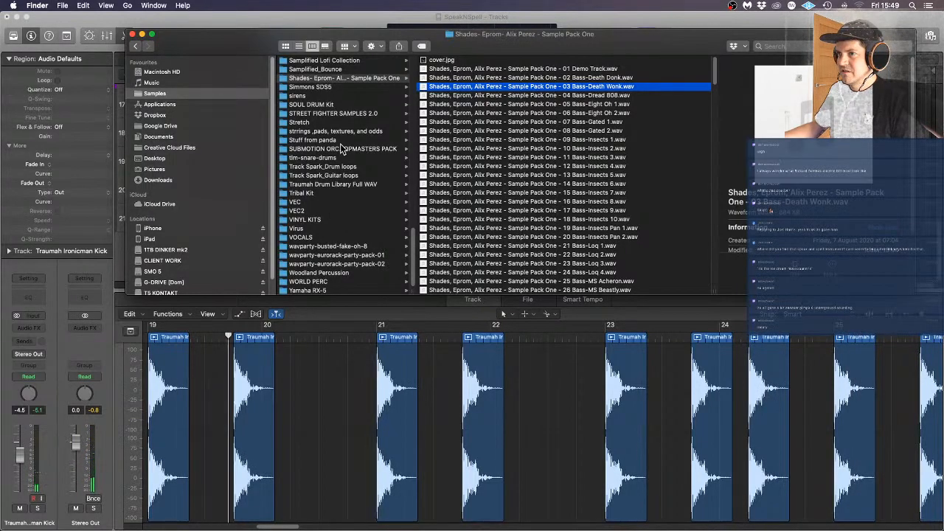
pyautogui.scroll(5, 329, 205)
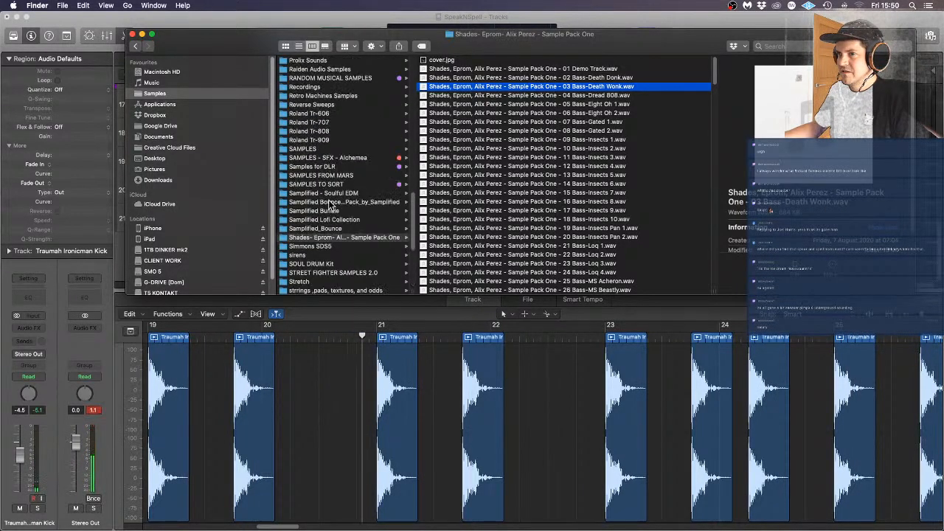
# Return to Logic Pro X, insert a stereo Pro-L 2 limiter on the Stereo Out channel, and close its window
pyautogui.click(89, 328)
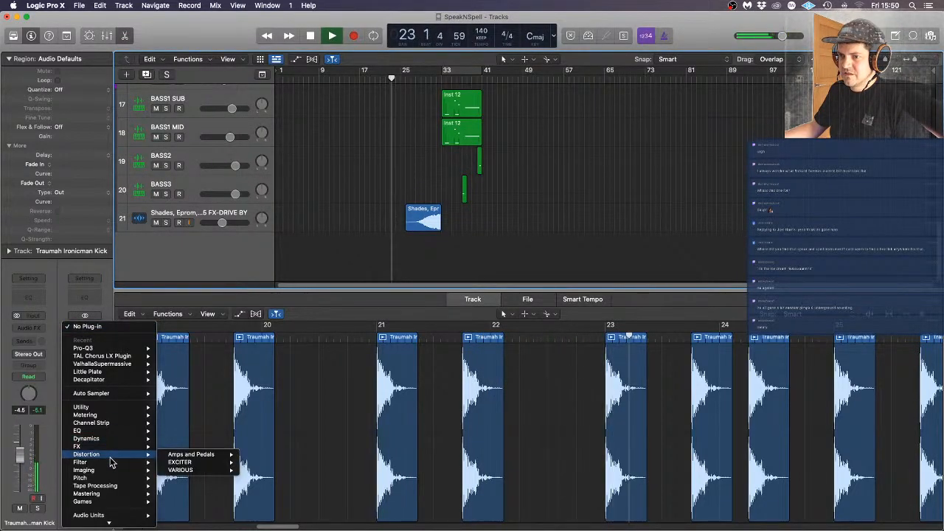
pyautogui.moveTo(111, 438)
pyautogui.moveTo(183, 447)
pyautogui.moveTo(179, 470)
pyautogui.moveTo(254, 470)
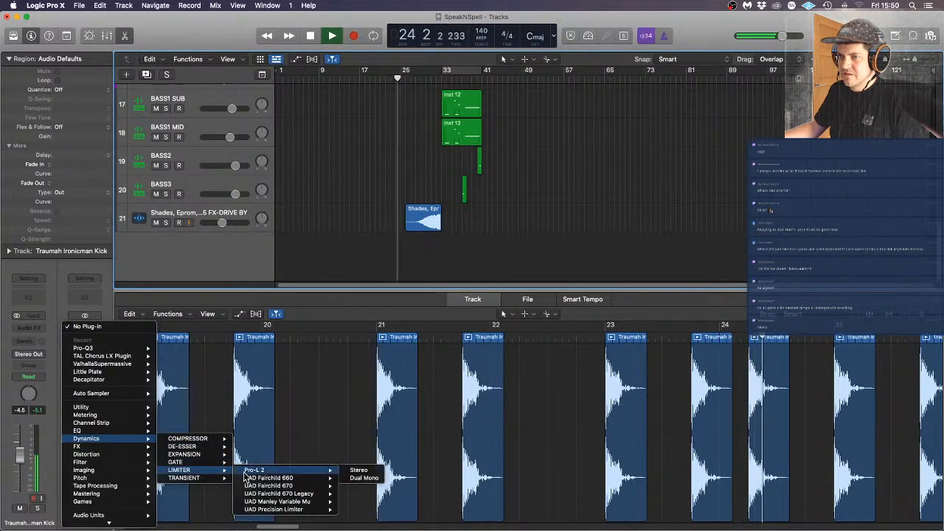
pyautogui.click(361, 472)
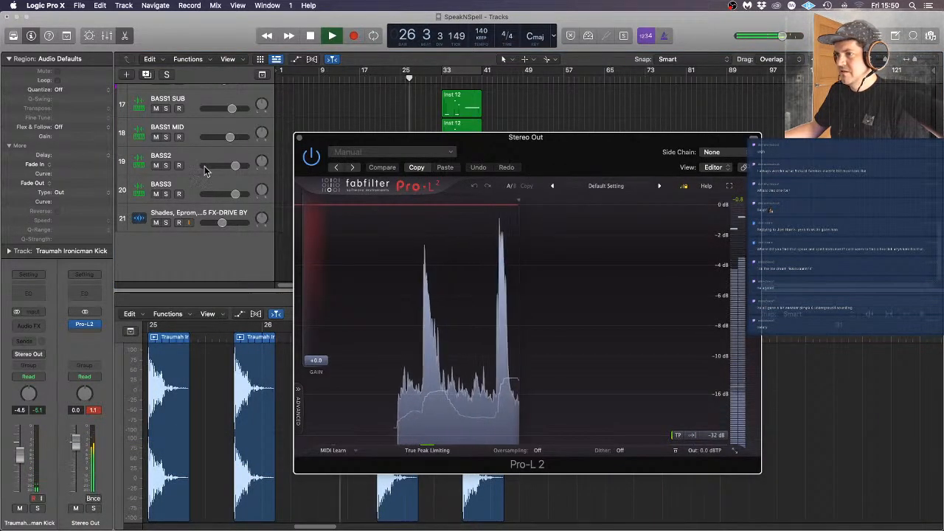
pyautogui.click(298, 140)
# Switch to Finder, open the Roland Tr-808 sample folder, and audition the HT00 72 and HT10 73 samples
pyautogui.moveTo(2, 147)
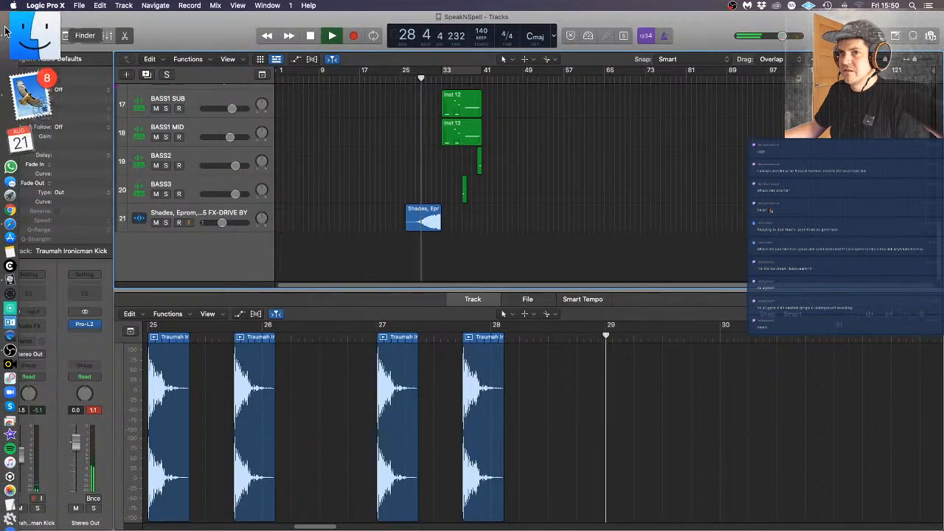
pyautogui.click(15, 22)
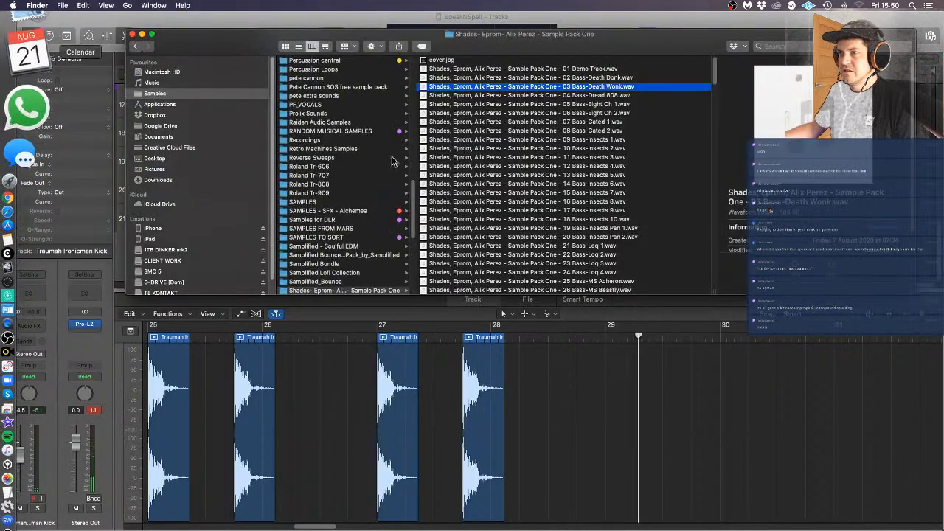
pyautogui.click(336, 184)
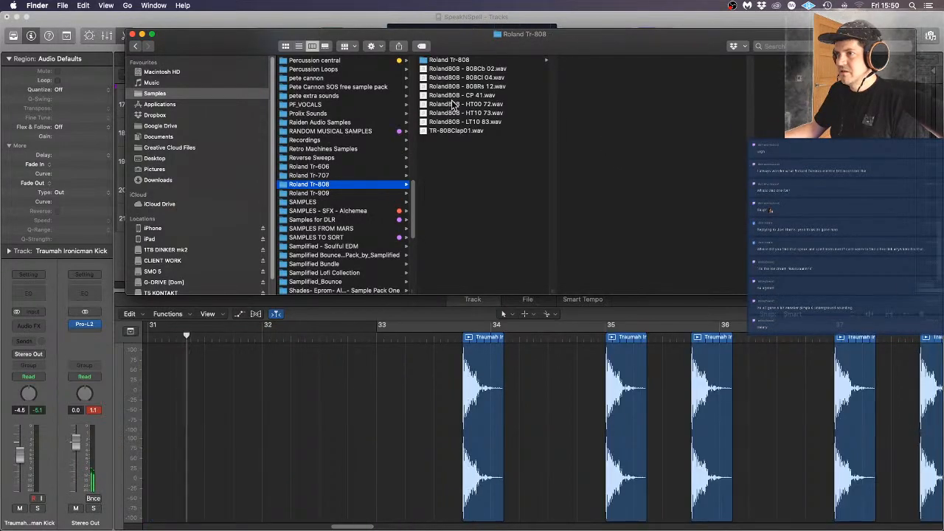
pyautogui.click(478, 104)
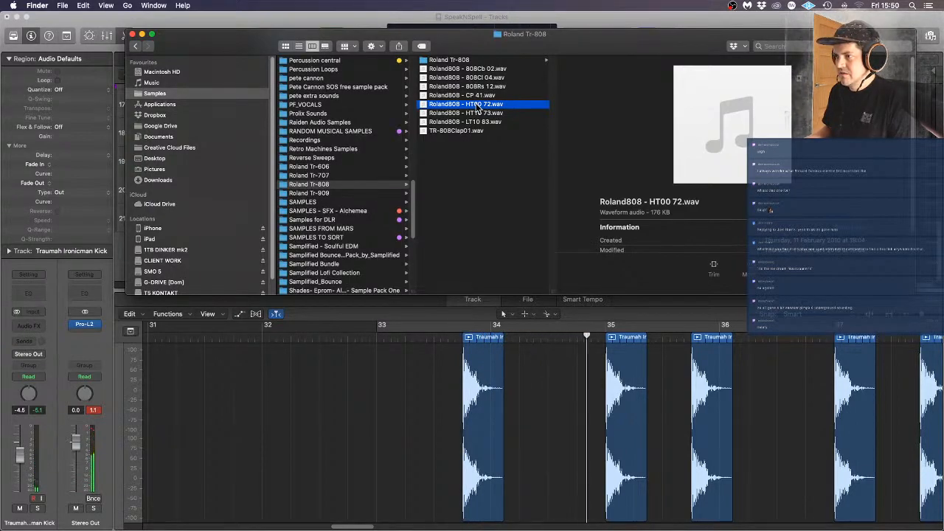
pyautogui.press('space')
pyautogui.press('Up')
pyautogui.press('Down')
pyautogui.press('Down')
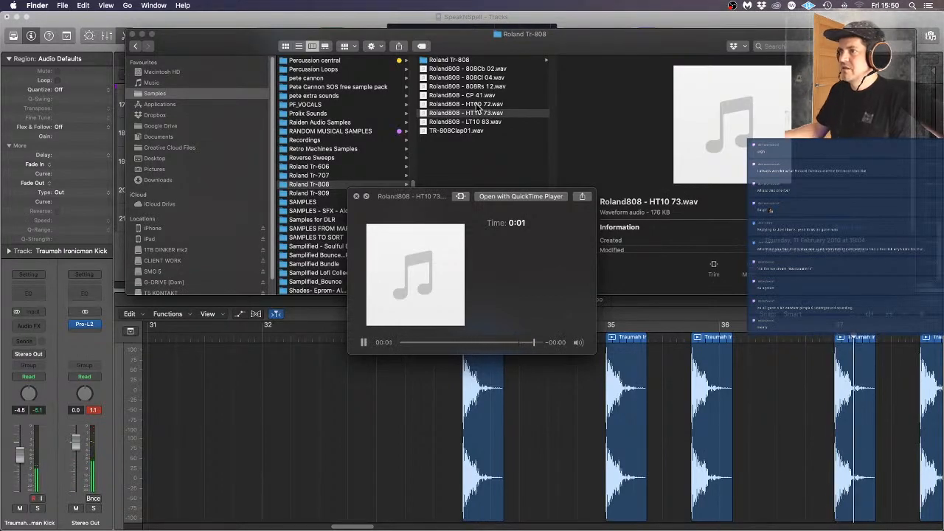
pyautogui.press('space')
# Browse the nested Roland Tr-808 folder and audition the 808HH 06 and 808Ht00 07 samples
pyautogui.click(492, 78)
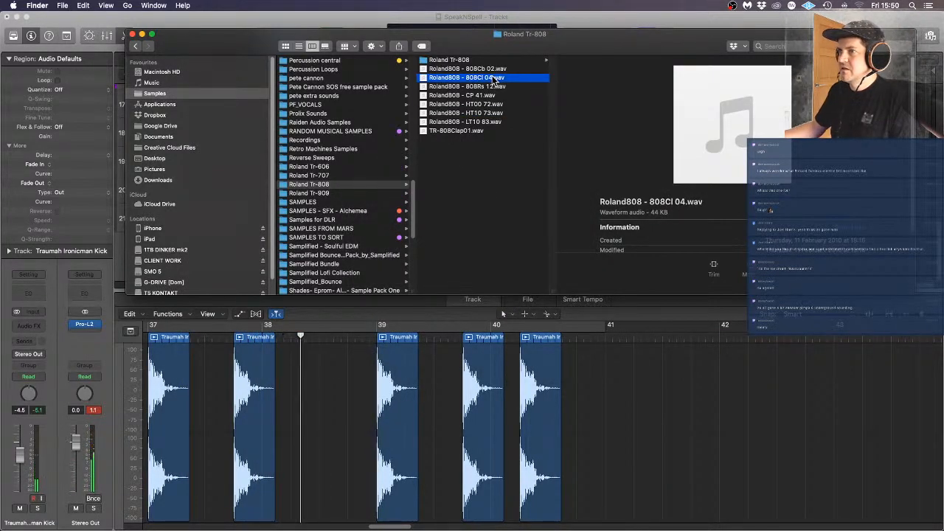
pyautogui.press('Up')
pyautogui.press('Up')
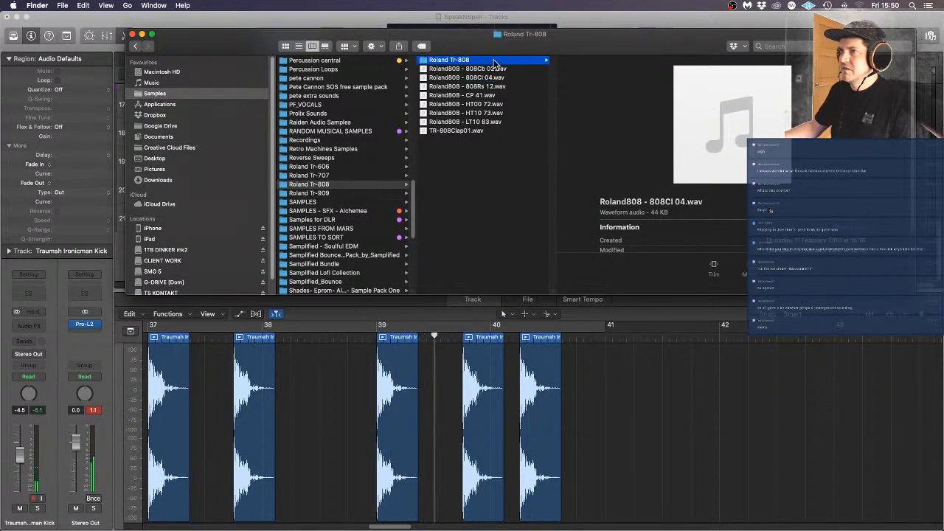
pyautogui.scroll(-5, 616, 155)
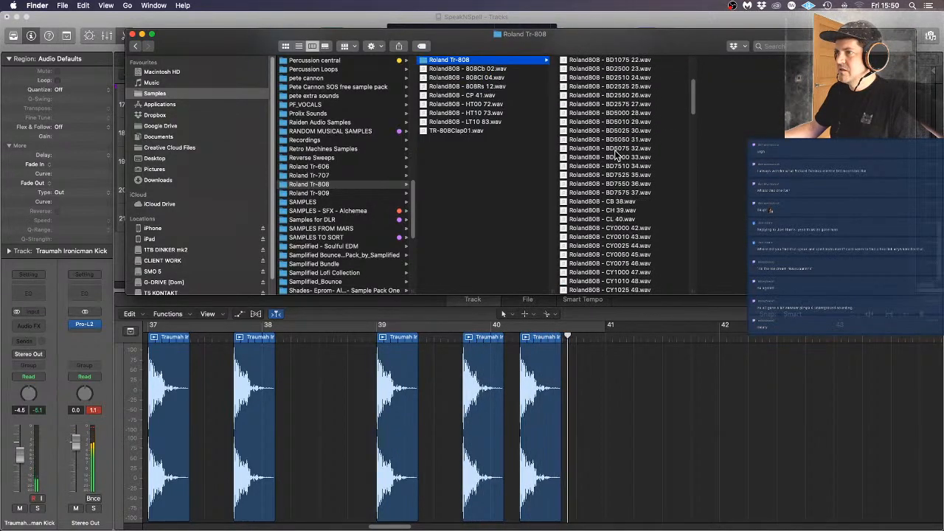
pyautogui.scroll(5, 616, 155)
pyautogui.click(631, 87)
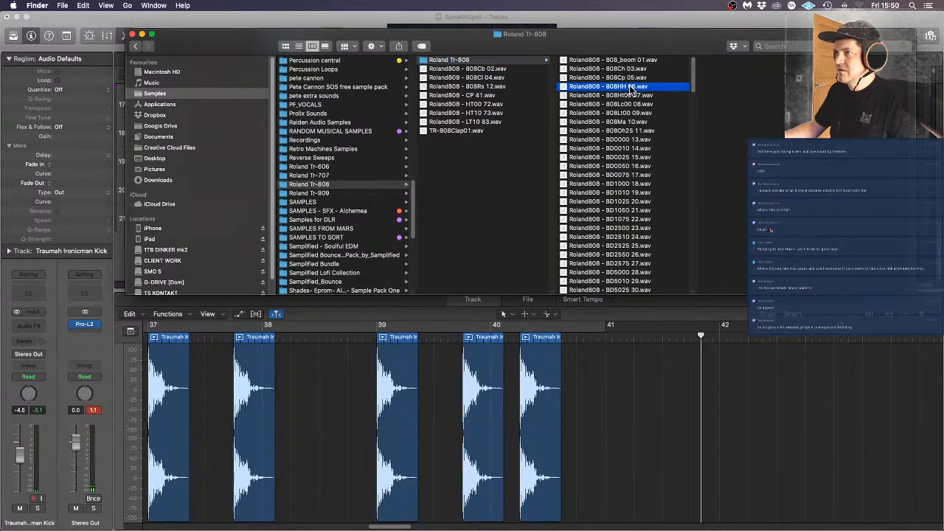
pyautogui.press('space')
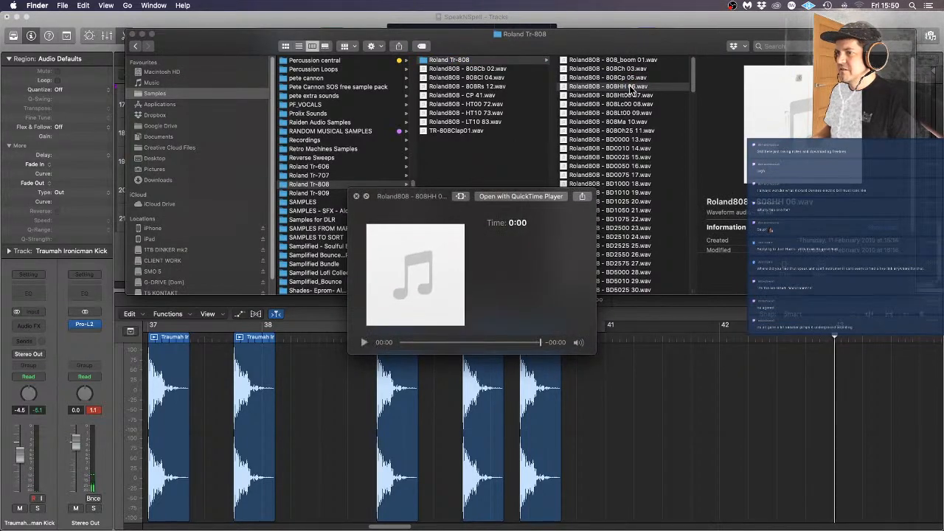
pyautogui.press('Down')
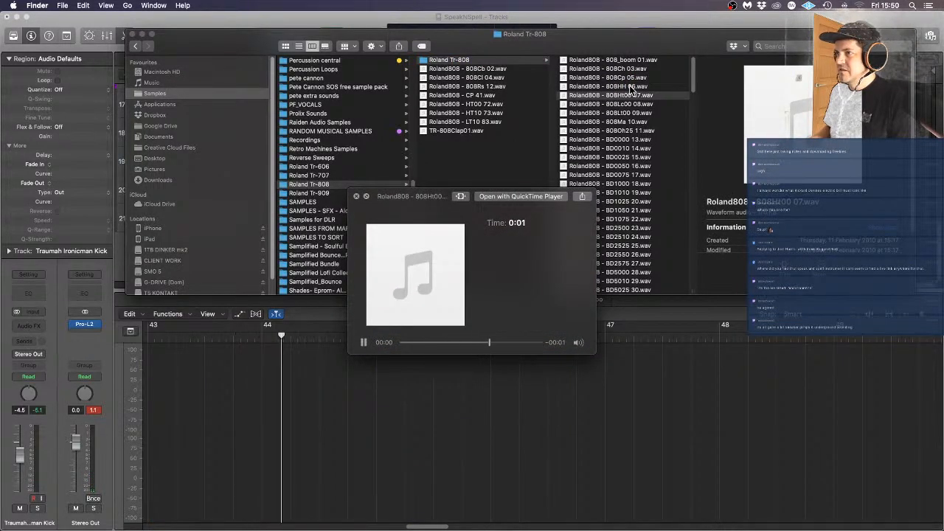
pyautogui.press('Up')
pyautogui.press('space')
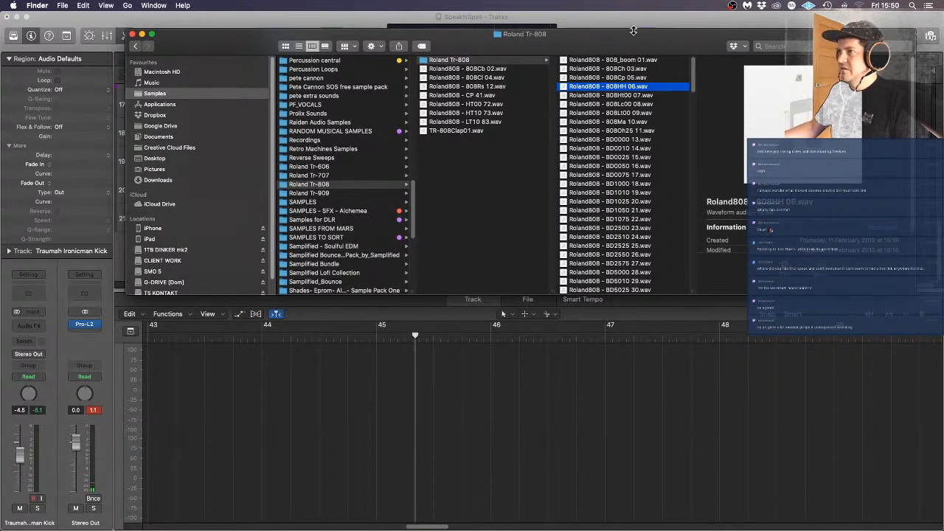
# Import Roland808 - 808HH 06.wav at bar 33 onto a new track and move that track directly above Traumah Carnak Shaker 4
pyautogui.moveTo(634, 29); pyautogui.dragTo(634, 424)
pyautogui.click(601, 186)
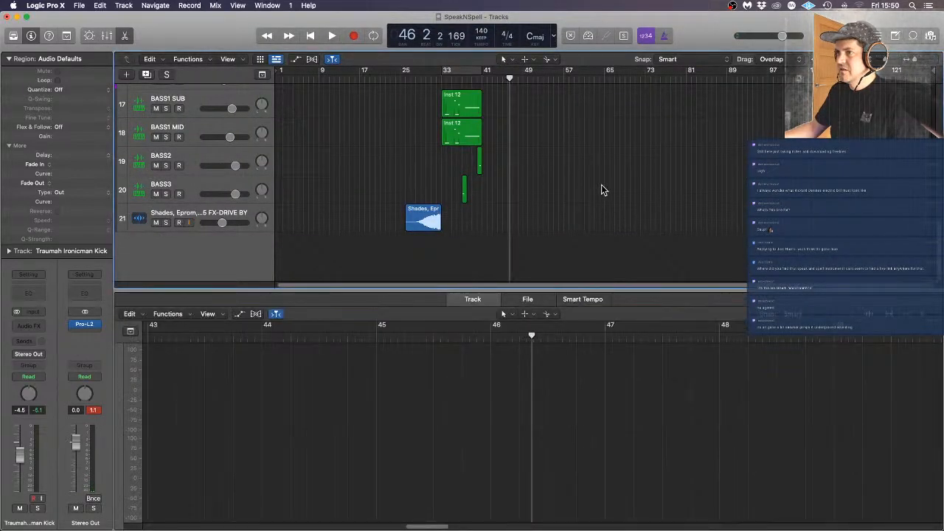
pyautogui.click(31, 27)
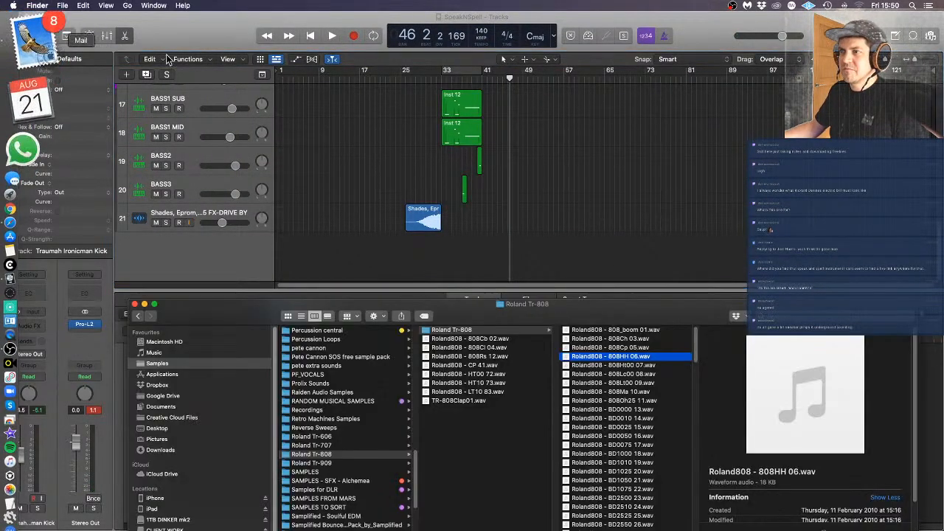
pyautogui.press('space')
pyautogui.press('space')
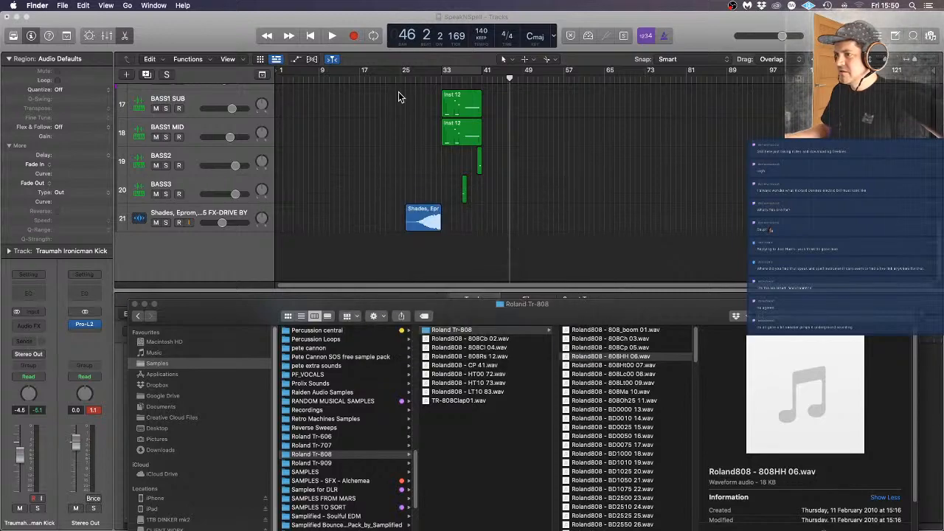
pyautogui.moveTo(624, 361); pyautogui.dragTo(441, 247)
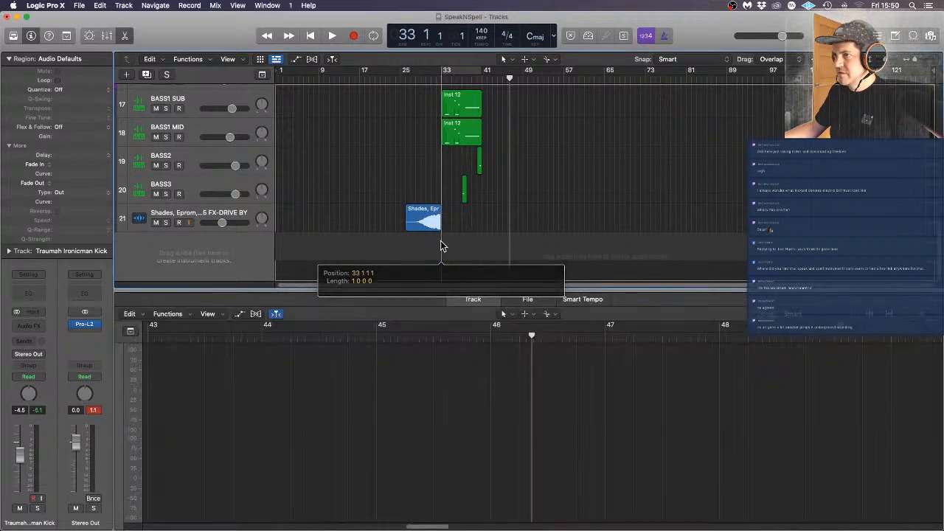
pyautogui.moveTo(205, 236); pyautogui.dragTo(178, 138)
pyautogui.moveTo(204, 103); pyautogui.dragTo(323, 223)
# Arrange three 808HH 06 hits at bar 33 beat 3, bar 34 beat 2, and half a beat after that
pyautogui.click(524, 193)
pyautogui.press('super+Right')
pyautogui.press('super+Right')
pyautogui.press('super+Right')
pyautogui.press('super+Right')
pyautogui.press('super+Right')
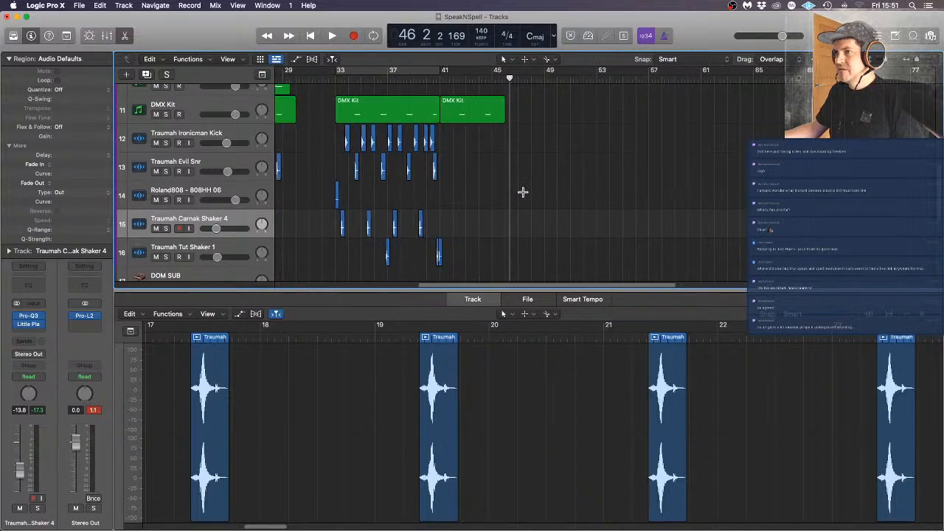
pyautogui.hscroll(-10, 414, 193)
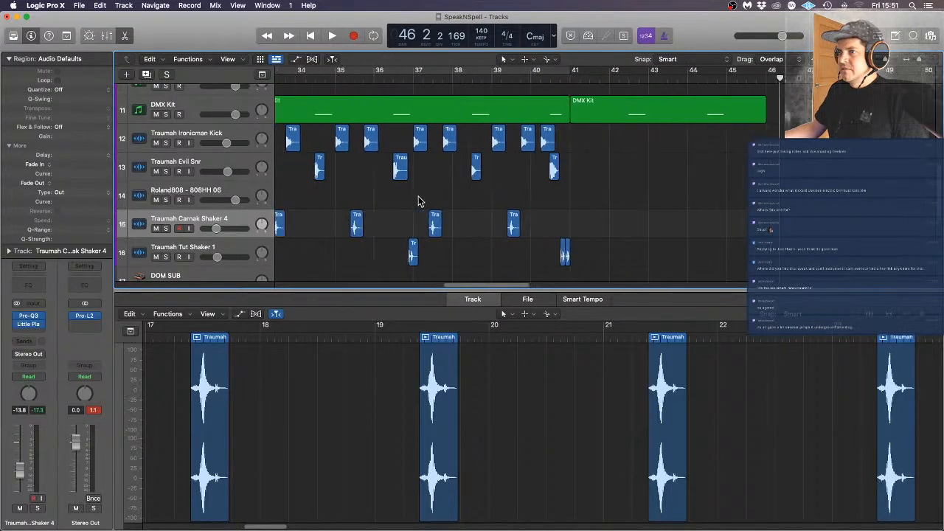
pyautogui.scroll(1, 399, 198)
pyautogui.moveTo(364, 218); pyautogui.dragTo(404, 214)
pyautogui.press('space')
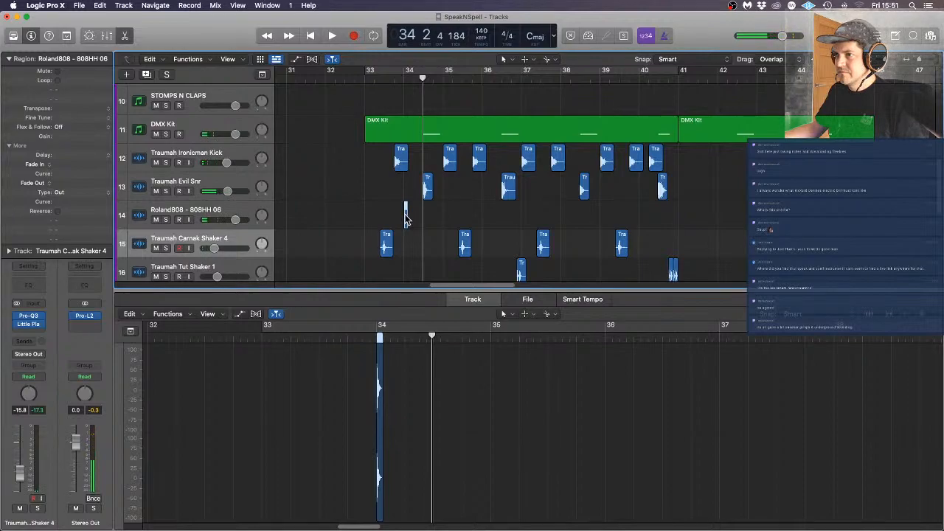
pyautogui.moveTo(405, 219); pyautogui.dragTo(436, 218)
# Lower the Roland808 - 808HH 06 track's volume and play the song from just before bar 33
pyautogui.scroll(5, 415, 215)
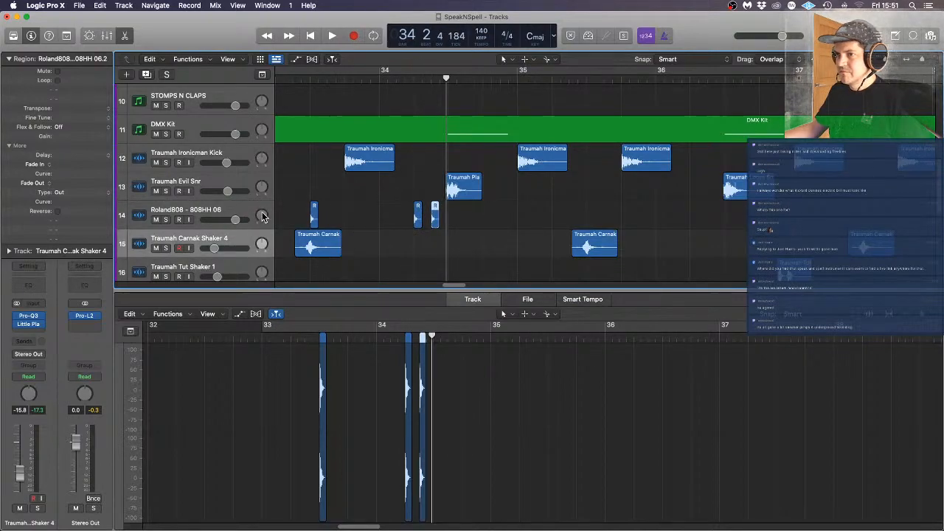
pyautogui.scroll(-5, 373, 130)
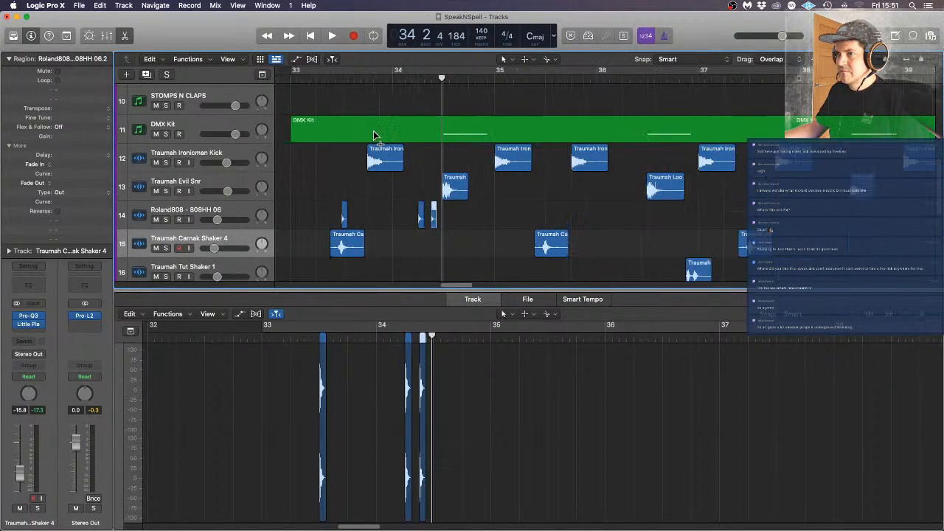
pyautogui.click(327, 77)
pyautogui.press('space')
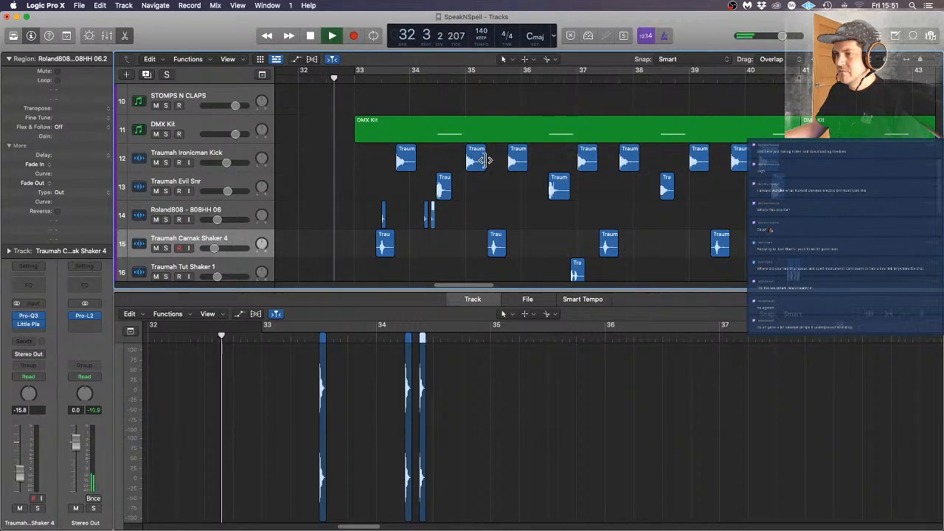
# Copy the two 808HH 06 hits near bar 34 beat 2 to the start of bar 36
pyautogui.click(495, 213)
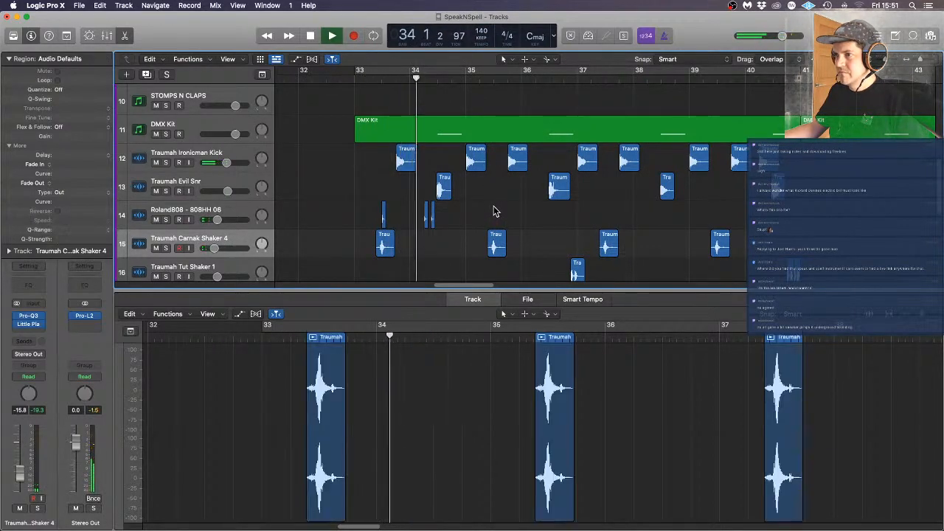
pyautogui.click(428, 216)
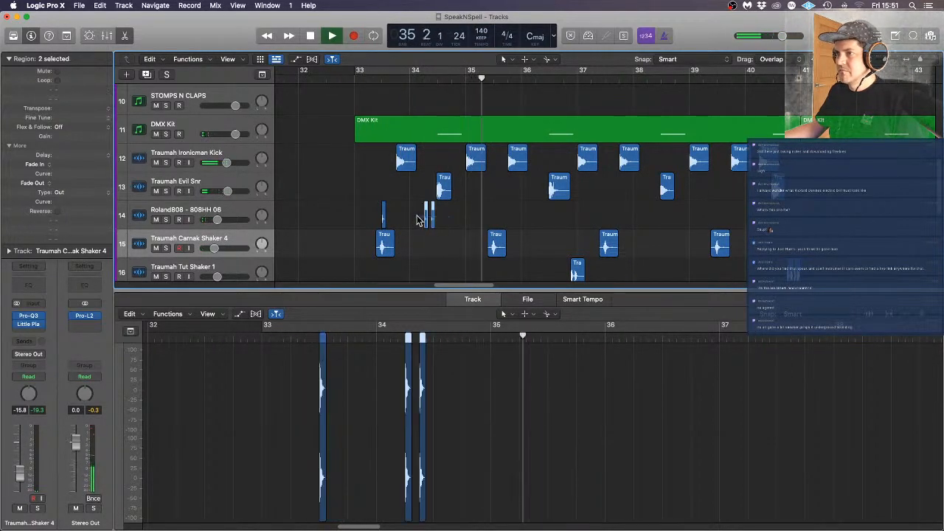
pyautogui.moveTo(427, 215); pyautogui.dragTo(527, 218)
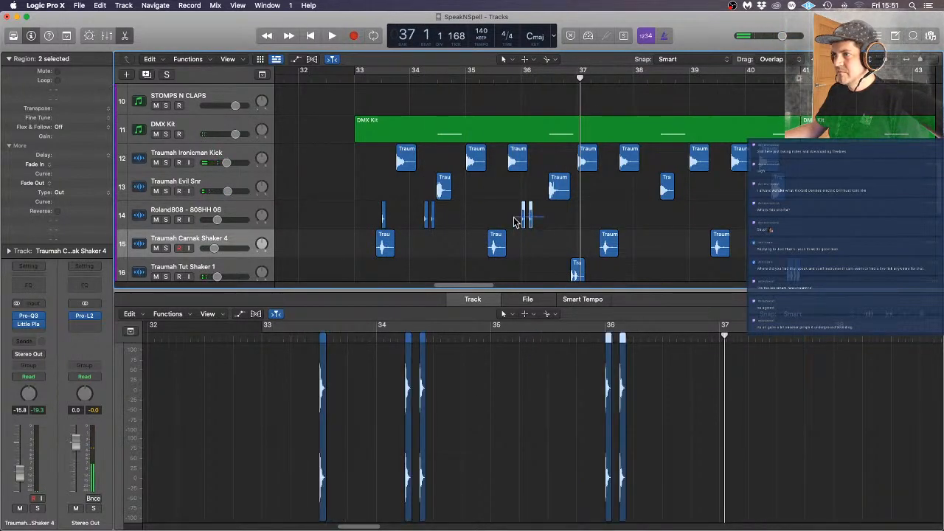
# Move the second bar 36 hi-hat hit to beat 2, loop it as a rapid roll up to the snare, and play it back
pyautogui.click(532, 220)
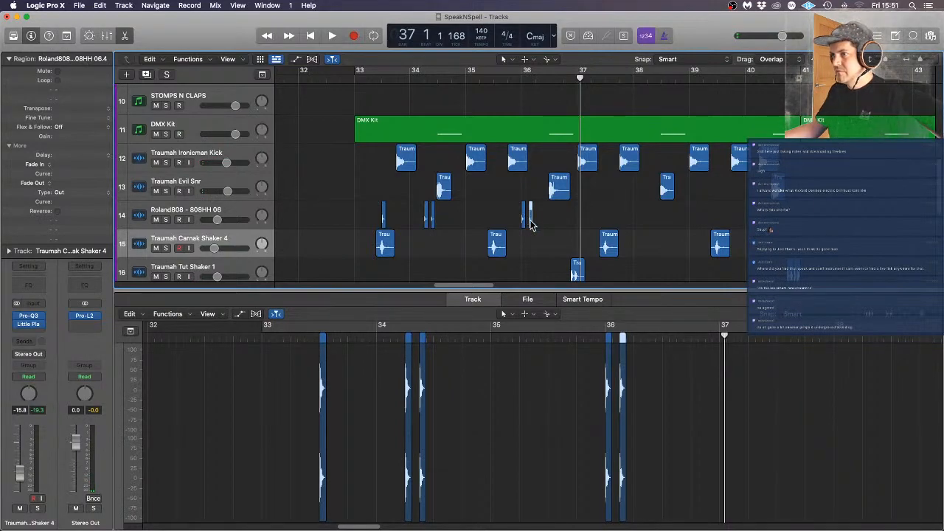
pyautogui.press('super+Right')
pyautogui.press('super+Right')
pyautogui.press('super+Right')
pyautogui.press('super+Right')
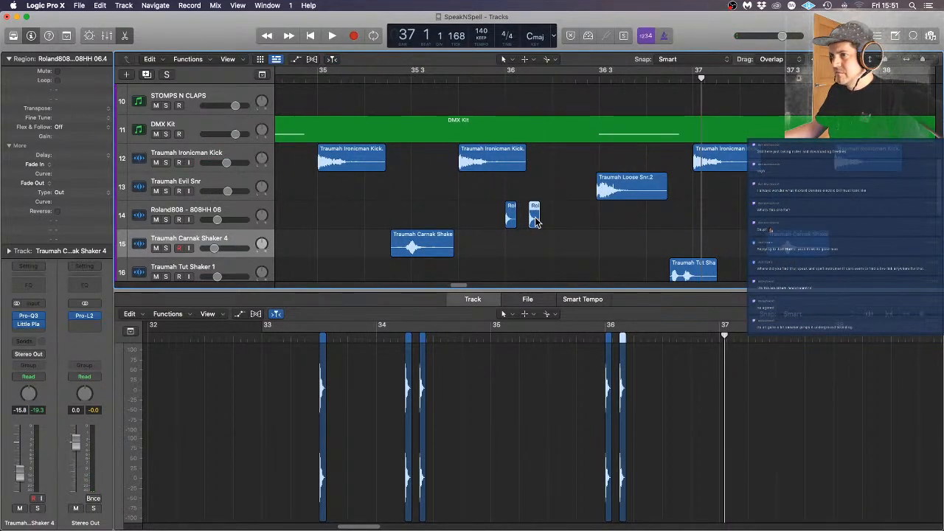
pyautogui.moveTo(536, 221)
pyautogui.mouseDown()
pyautogui.moveTo(614, 213)
pyautogui.moveTo(555, 224)
pyautogui.mouseUp()
pyautogui.click(654, 225)
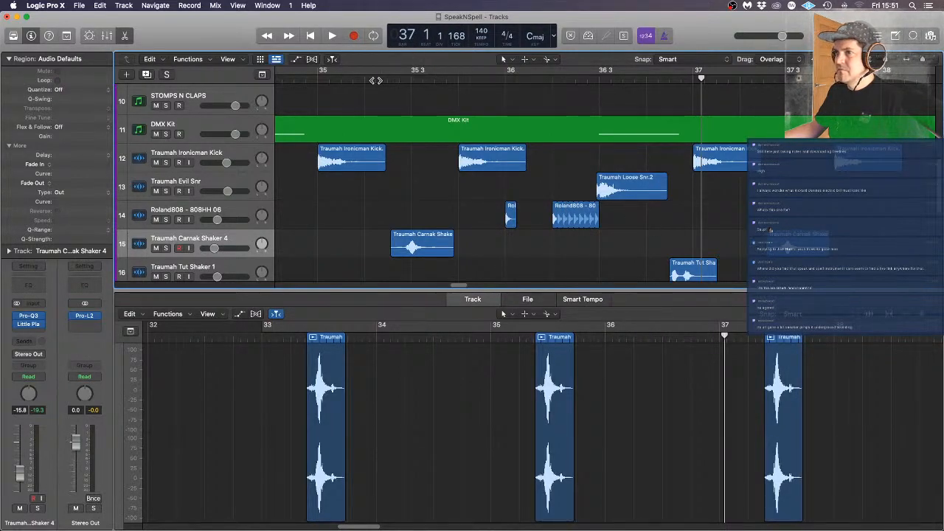
pyautogui.press('space')
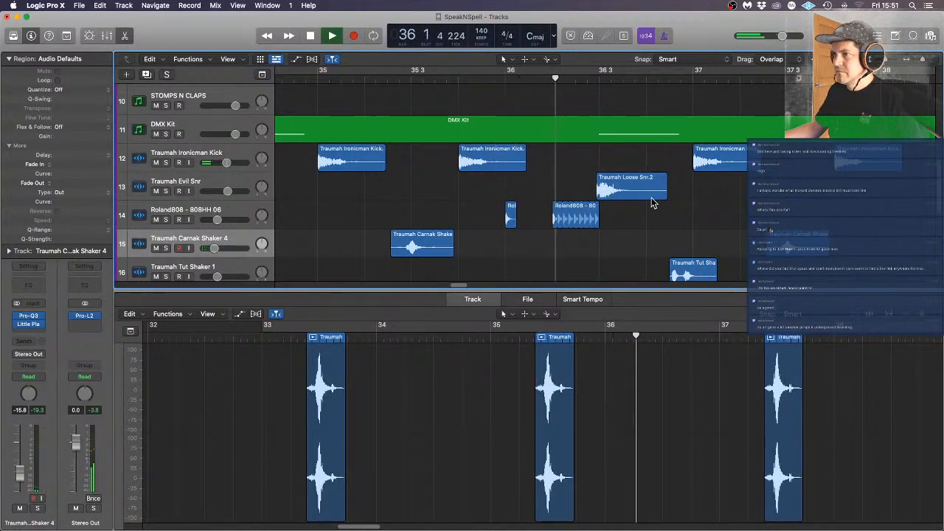
pyautogui.press('space')
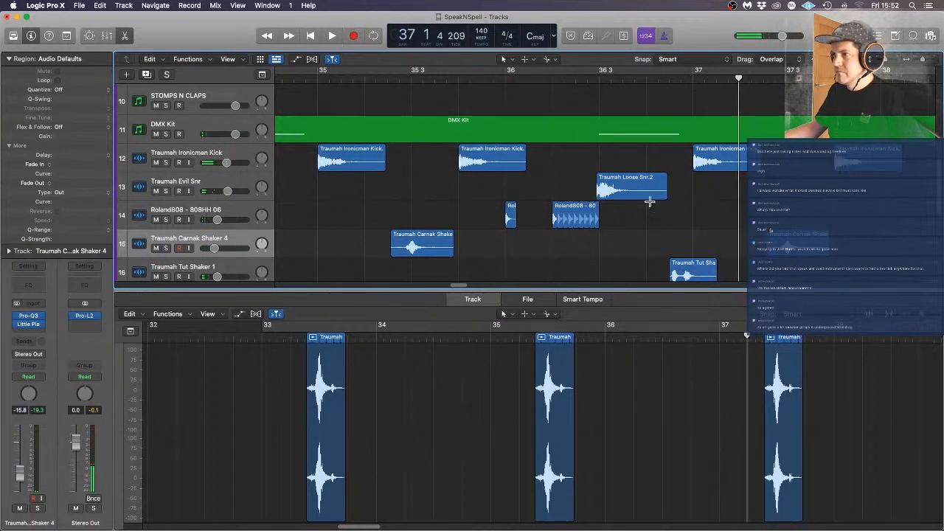
# Play from just before bar 33 and copy the bar 33 hi-hat hit to the start of bar 34
pyautogui.press('super+Left')
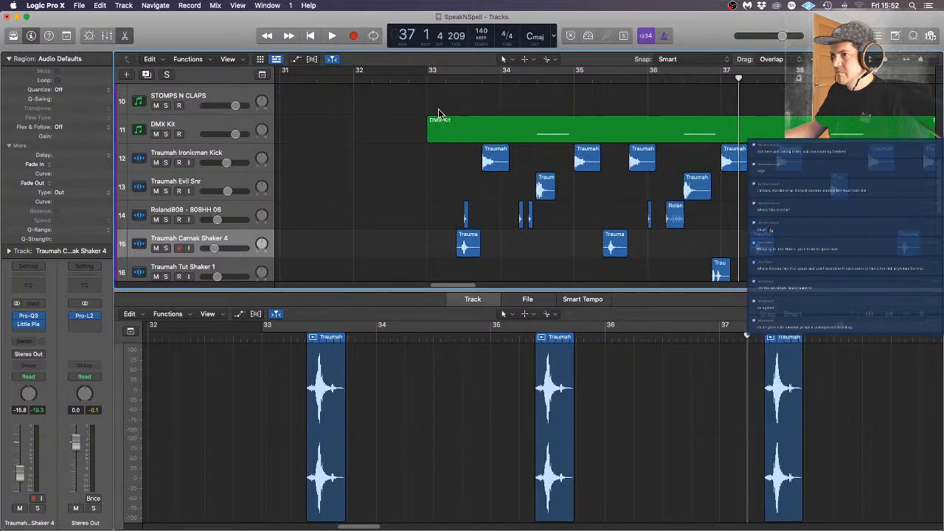
pyautogui.click(415, 80)
pyautogui.press('space')
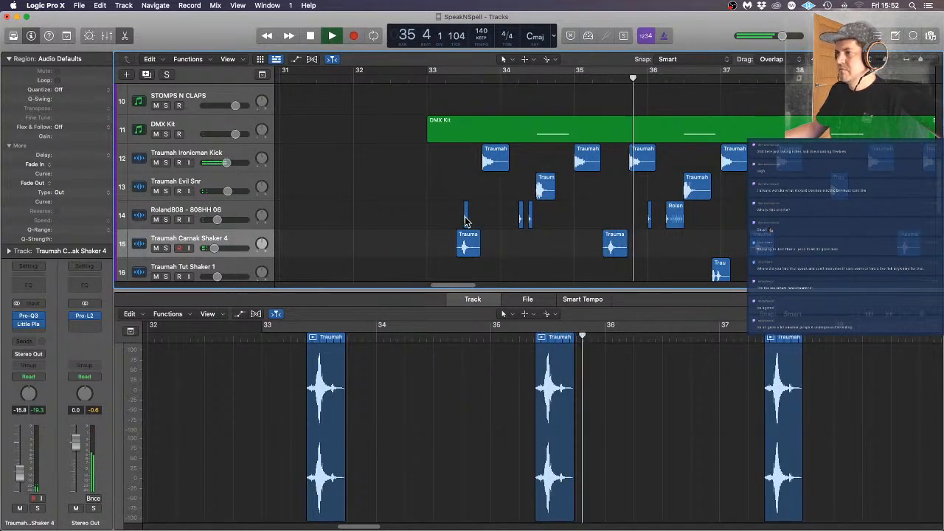
pyautogui.moveTo(464, 220); pyautogui.dragTo(503, 217)
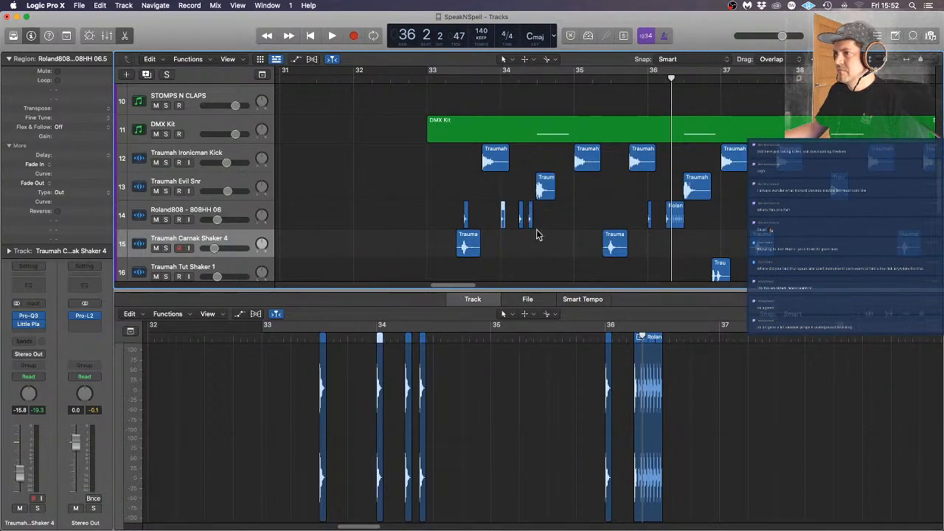
# Loop the last bar 34 hi-hat hit into a short roll up to the snare and play from bar 34
pyautogui.press('super+Right')
pyautogui.moveTo(557, 224); pyautogui.dragTo(566, 206)
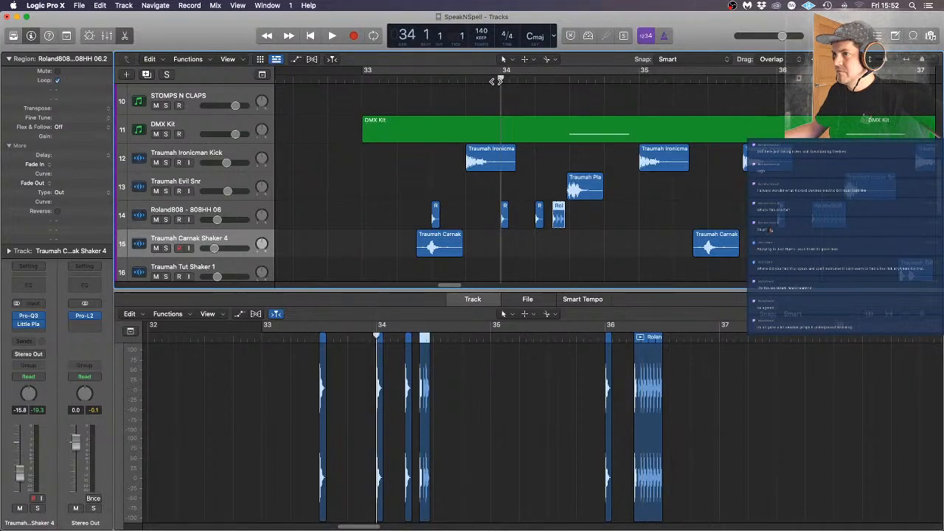
pyautogui.press('space')
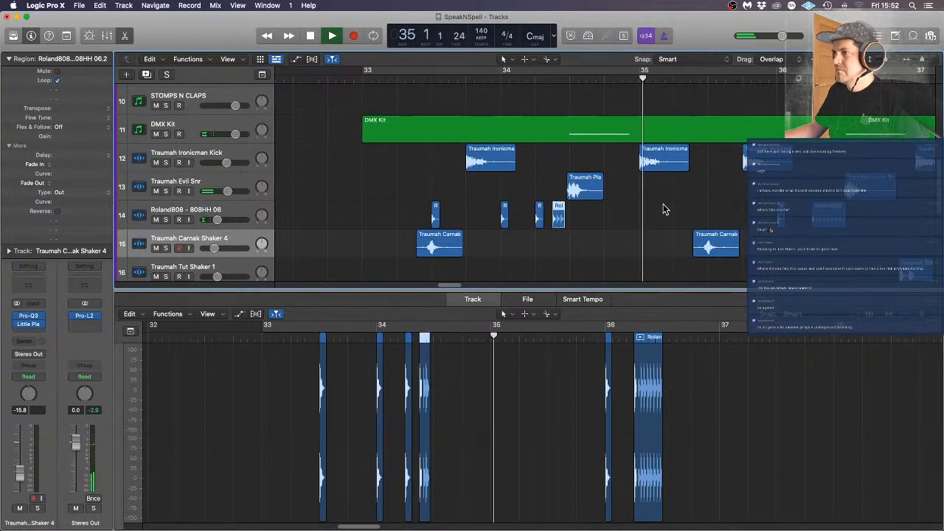
# Copy single 808HH 06 hi-hat hits to bar 36 beat 4 and bar 35 beat 3
pyautogui.press('super+Left')
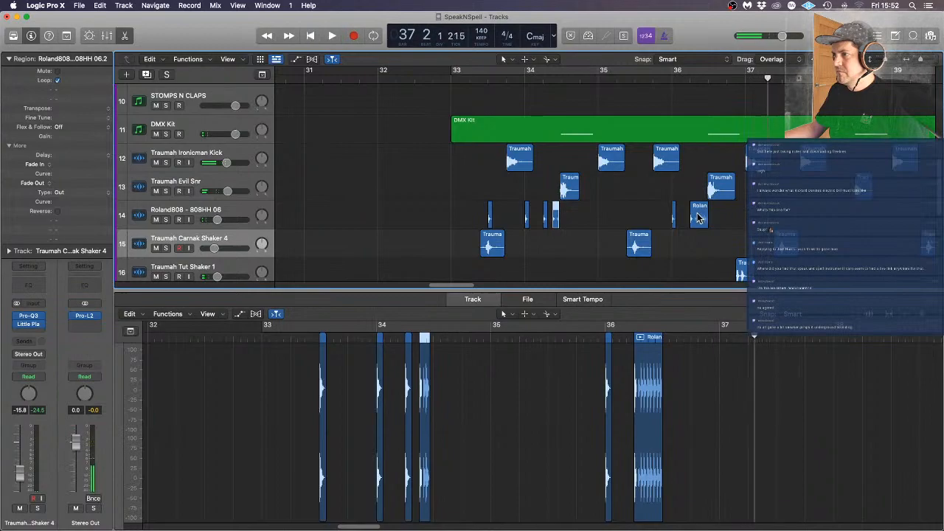
pyautogui.moveTo(673, 218); pyautogui.dragTo(729, 220)
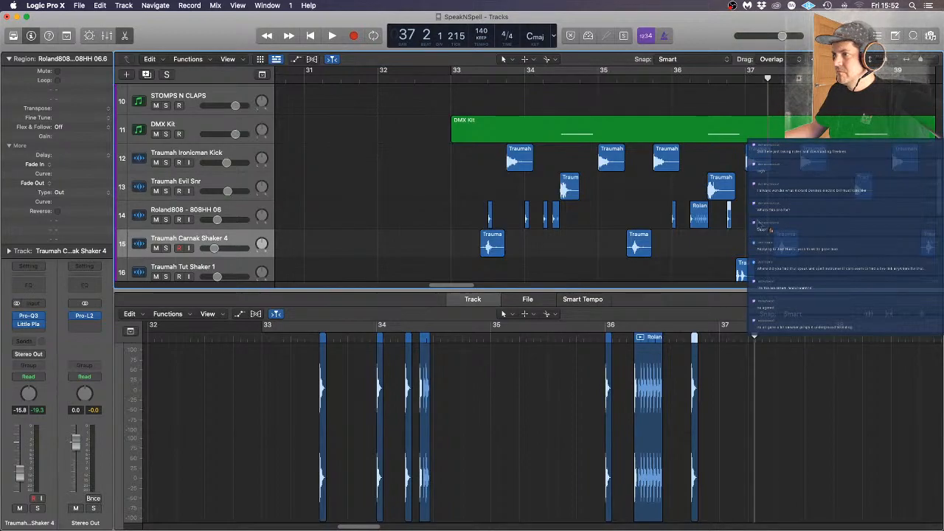
pyautogui.moveTo(527, 219); pyautogui.dragTo(639, 215)
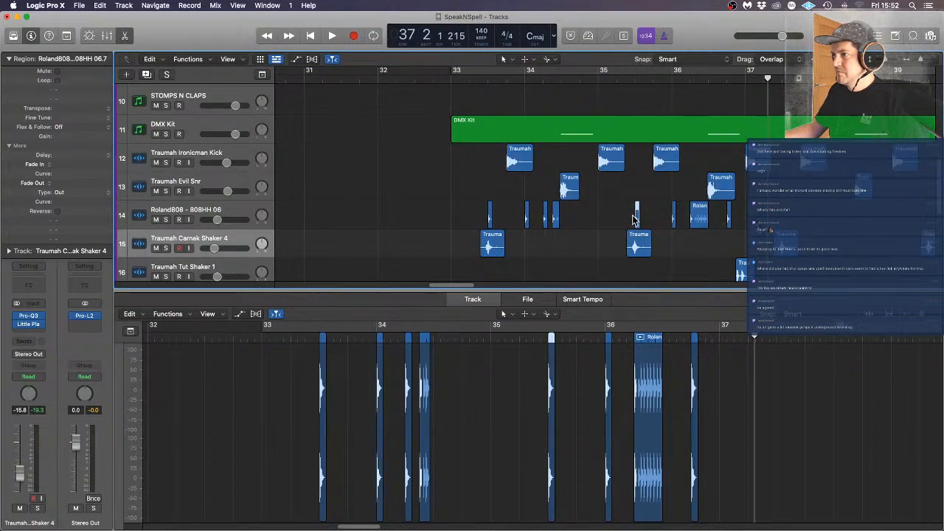
# Duplicate the bars 33 to 36 hi-hat pattern into the four bars from bar 37 and cycle playback over bars 33 to 41
pyautogui.moveTo(746, 215); pyautogui.dragTo(777, 226)
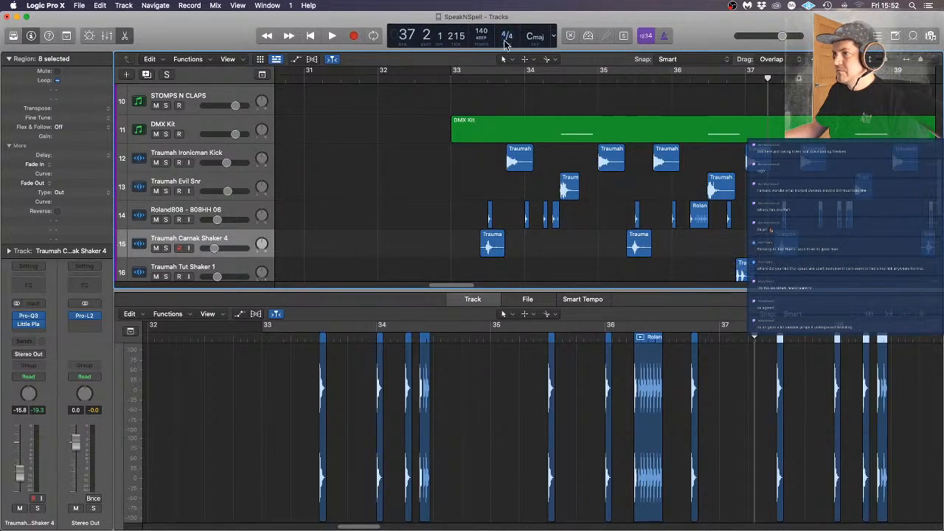
pyautogui.click(440, 79)
pyautogui.press('space')
pyautogui.scroll(-8, 909, 123)
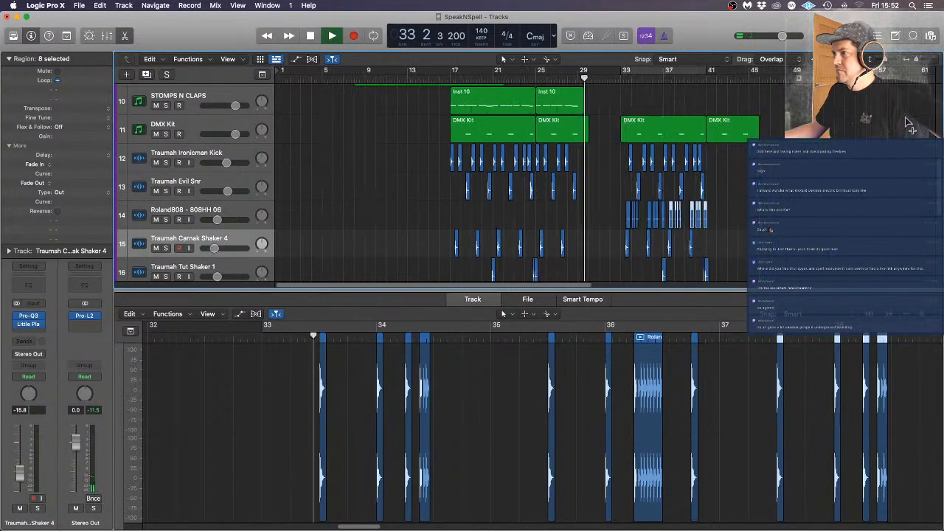
pyautogui.scroll(4, 909, 125)
pyautogui.click(634, 70)
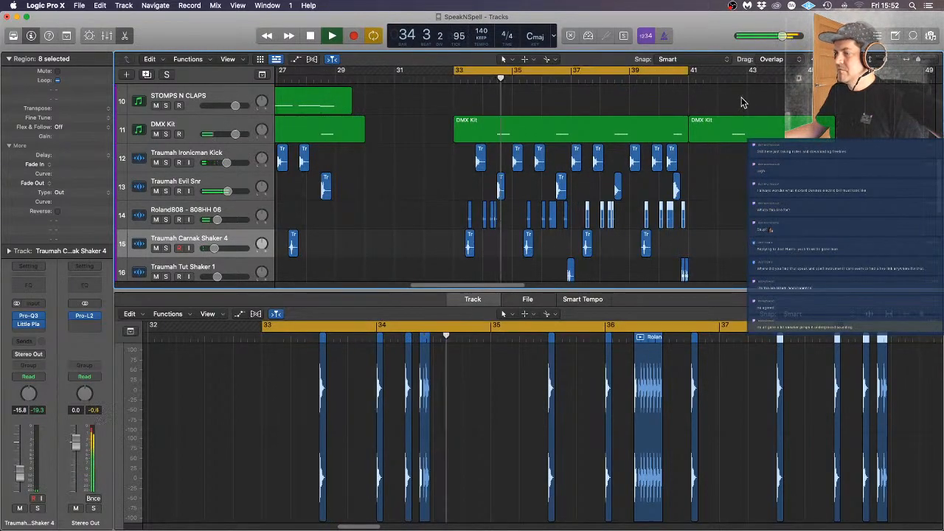
# Copy the bar 36 beat 4 hi-hat hit to beat 4 of bars 34 and 38
pyautogui.click(744, 211)
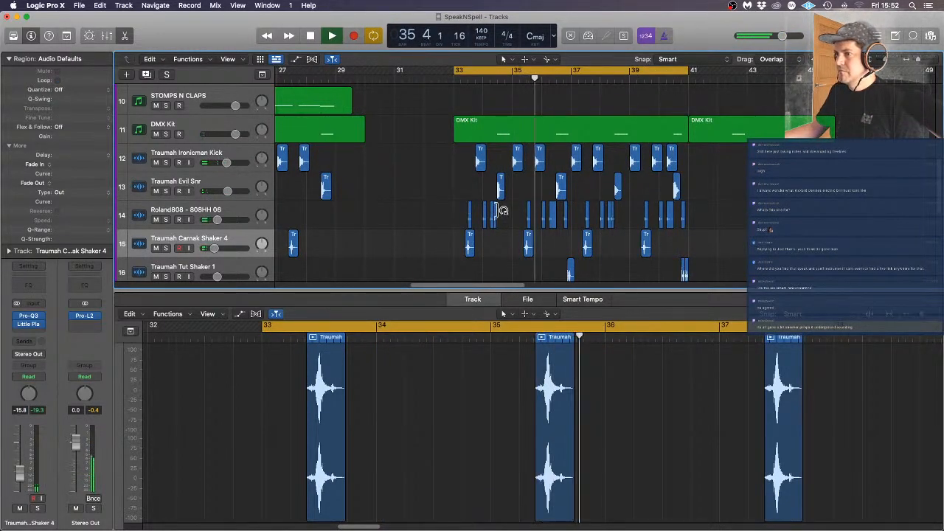
pyautogui.press('super+Right')
pyautogui.press('super+Right')
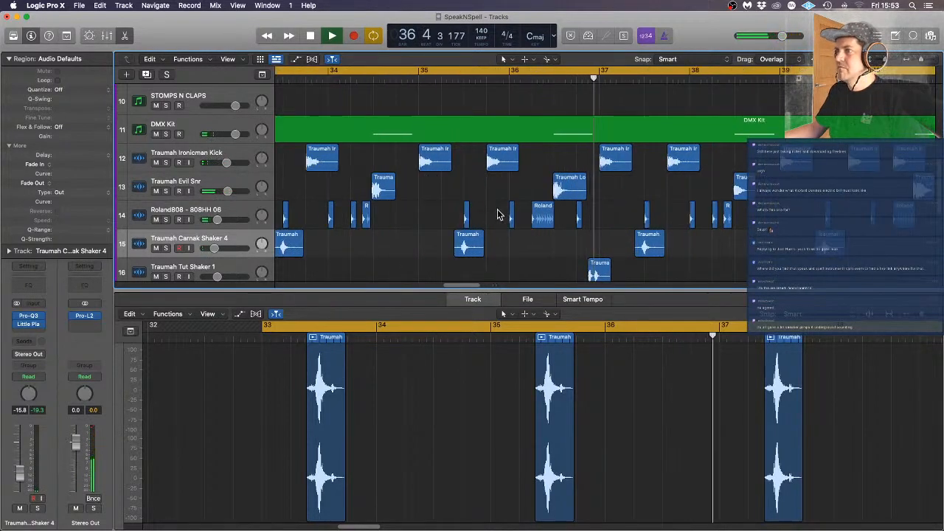
pyautogui.moveTo(579, 216); pyautogui.dragTo(409, 217)
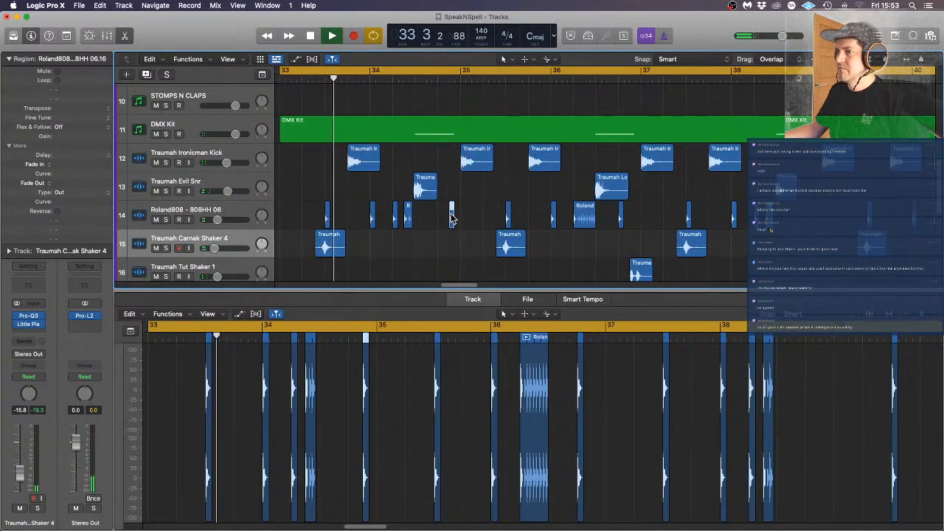
pyautogui.moveTo(453, 218); pyautogui.dragTo(812, 219)
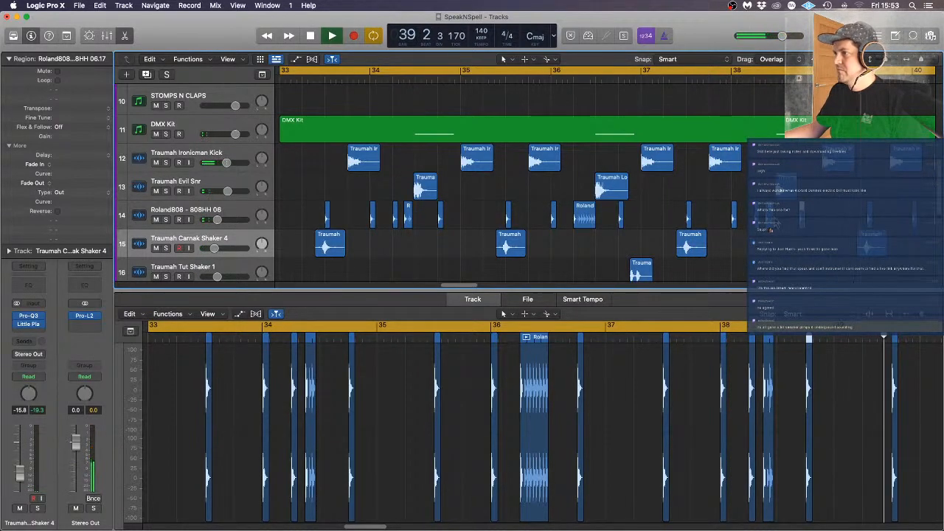
# Extend the bar 34 and bar 38 hi-hat rolls up to their snares and shorten the bar 34 source hit for faster repeats
pyautogui.moveTo(778, 220); pyautogui.dragTo(783, 220)
pyautogui.hscroll(-4, 542, 222)
pyautogui.moveTo(540, 218); pyautogui.dragTo(544, 220)
pyautogui.press('super+Right')
pyautogui.press('super+Right')
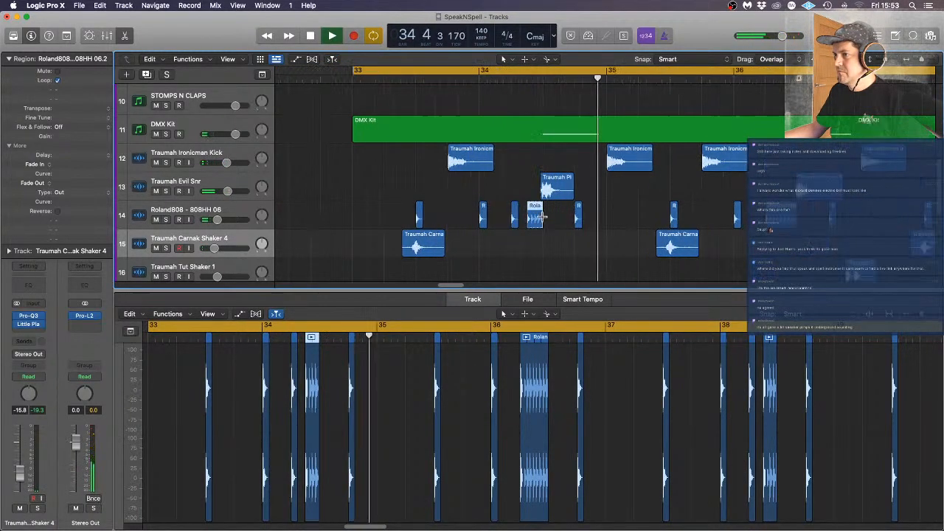
pyautogui.press('super+Right')
pyautogui.press('super+Right')
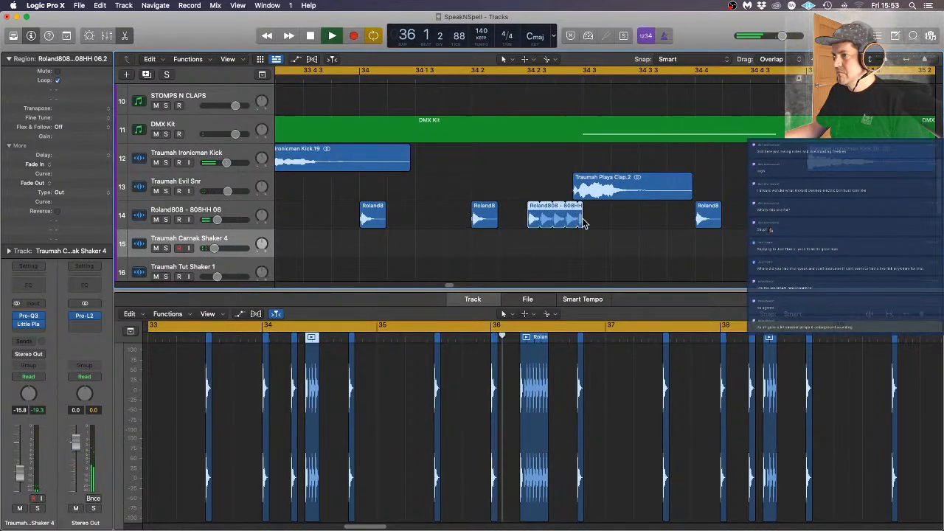
pyautogui.moveTo(537, 221); pyautogui.dragTo(533, 221)
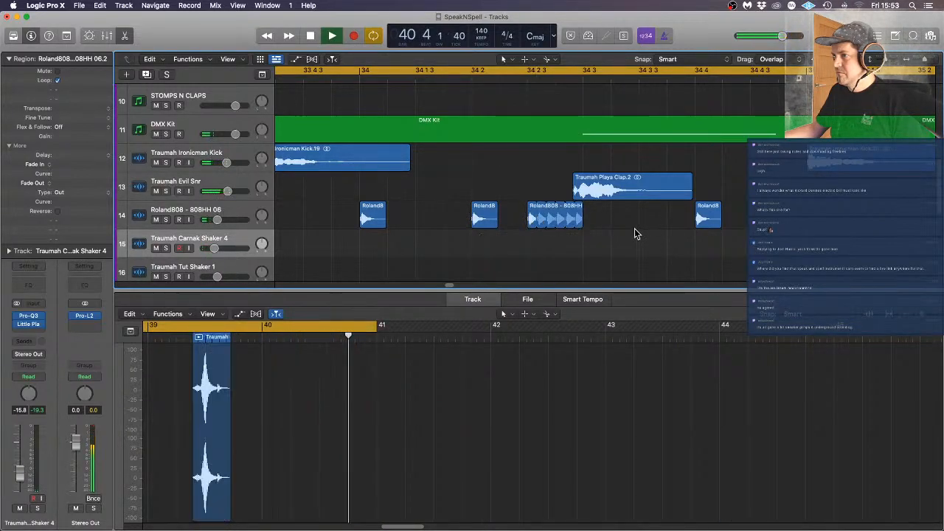
# Delete the looped hi-hat roll just before the bar 38 snare
pyautogui.click(635, 231)
pyautogui.press('super+Left')
pyautogui.press('super+Left')
pyautogui.press('super+Left')
pyautogui.press('super+Left')
pyautogui.press('super+Left')
pyautogui.press('super+Left')
pyautogui.press('super+Left')
pyautogui.press('super+Left')
pyautogui.press('super+Left')
pyautogui.press('super+Right')
pyautogui.press('super+Right')
pyautogui.press('super+Right')
pyautogui.press('super+Right')
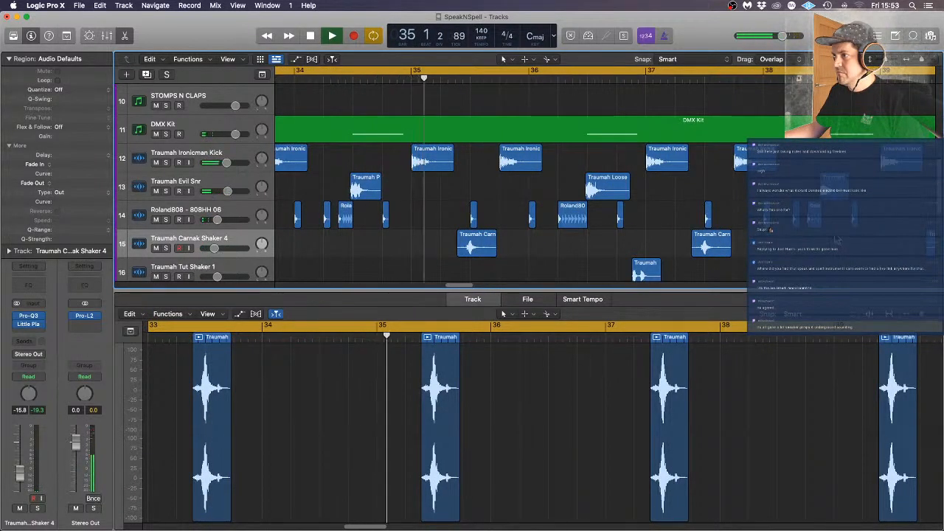
pyautogui.click(814, 217)
pyautogui.press('Delete')
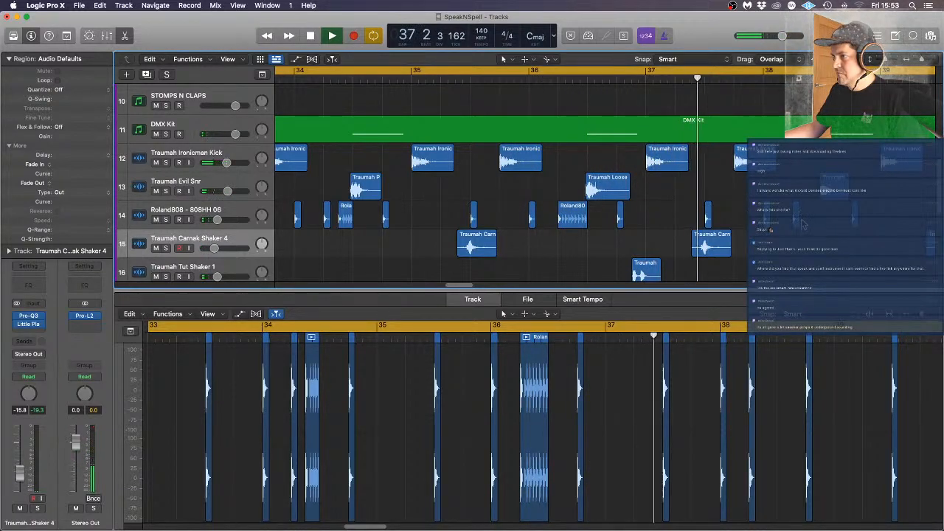
# Try looping the bar 38 beat 2 hi-hat hit up to the snare with shortened repeats, and take the loop off again
pyautogui.moveTo(797, 222)
pyautogui.mouseDown()
pyautogui.moveTo(825, 206)
pyautogui.moveTo(797, 224)
pyautogui.mouseUp()
pyautogui.click(829, 222)
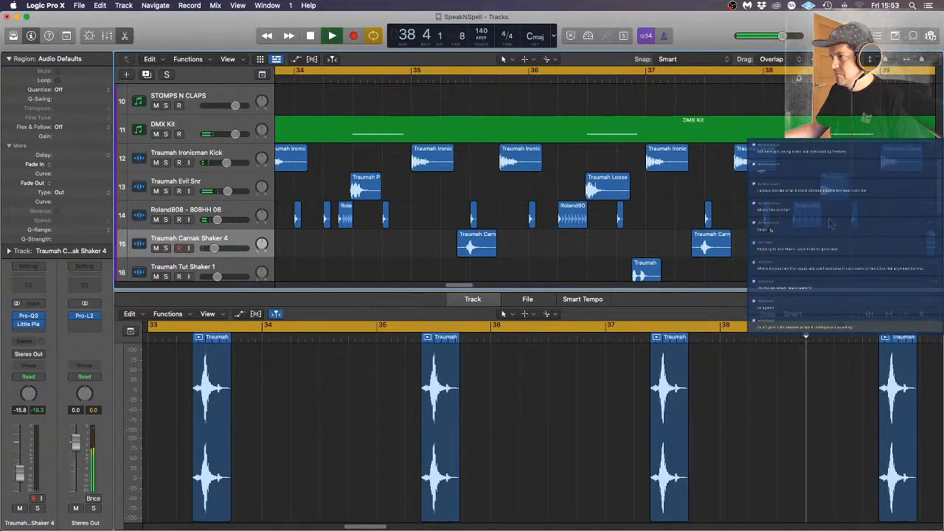
pyautogui.press('super+Right')
pyautogui.press('super+Right')
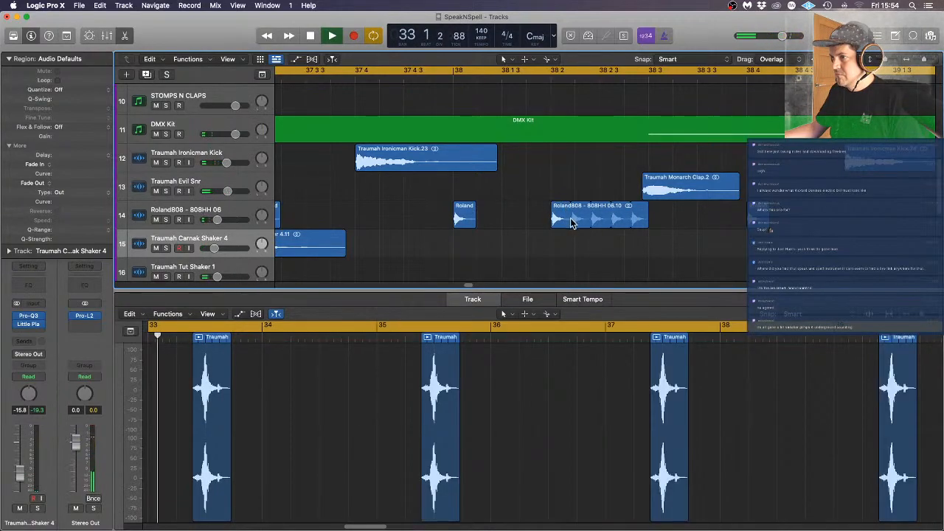
pyautogui.moveTo(566, 223); pyautogui.dragTo(561, 221)
pyautogui.click(616, 247)
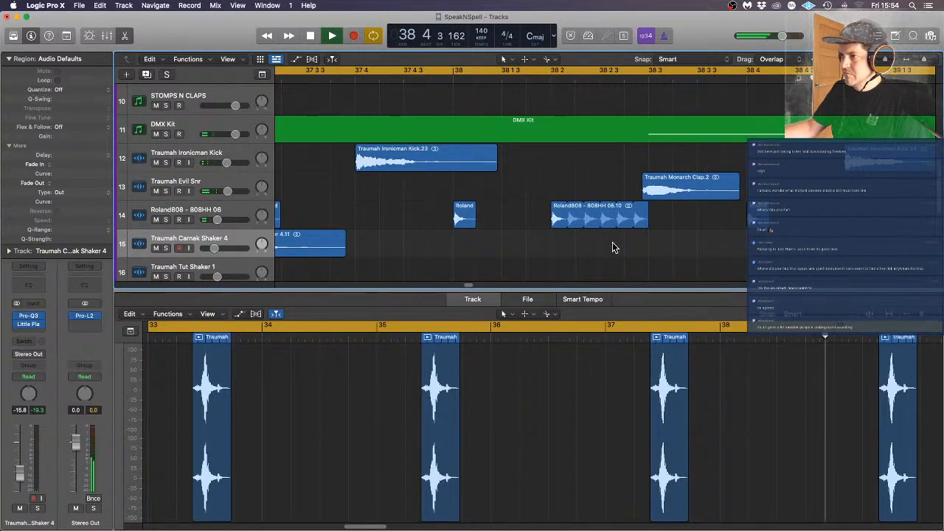
pyautogui.moveTo(562, 223); pyautogui.dragTo(625, 239)
pyautogui.moveTo(653, 208); pyautogui.dragTo(574, 212)
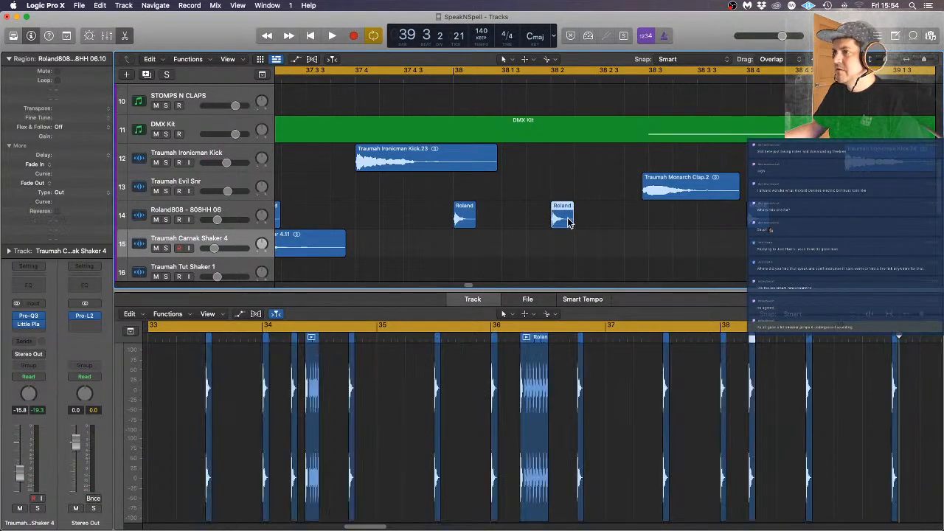
# Switch the control bar display to Custom and set the grid division to /12
pyautogui.click(554, 39)
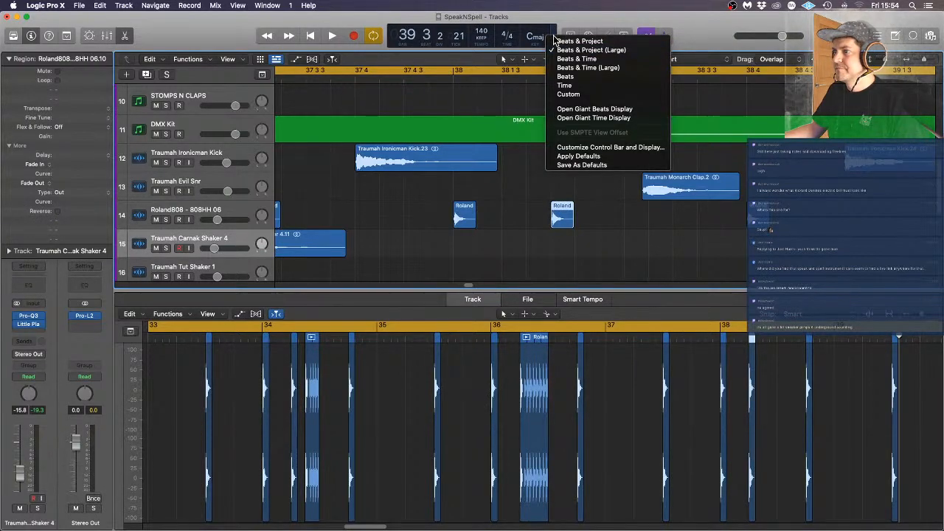
pyautogui.click(569, 94)
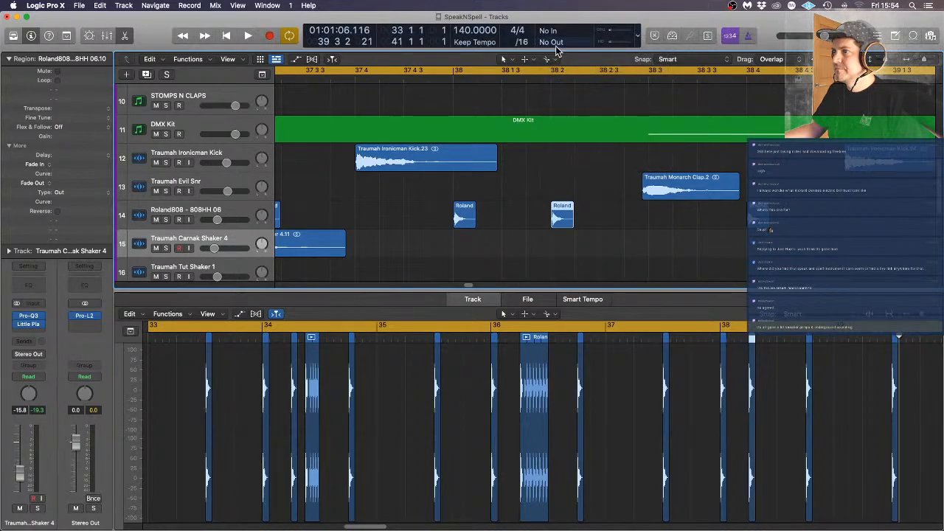
pyautogui.click(526, 43)
pyautogui.click(527, 35)
pyautogui.click(612, 224)
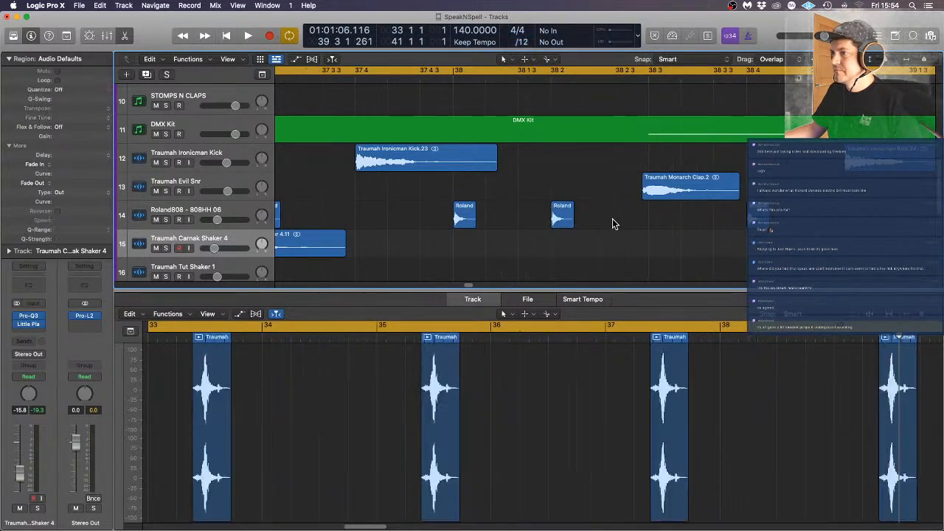
# Copy the bar 38 beat 2 hi-hat hit onto the two following triplet divisions before the snare and play the section
pyautogui.moveTo(566, 220); pyautogui.dragTo(625, 214)
pyautogui.press('super+z')
pyautogui.keyDown('ctrl'); pyautogui.keyDown('alt'); pyautogui.click(583, 182); pyautogui.keyUp('alt'); pyautogui.keyUp('ctrl')
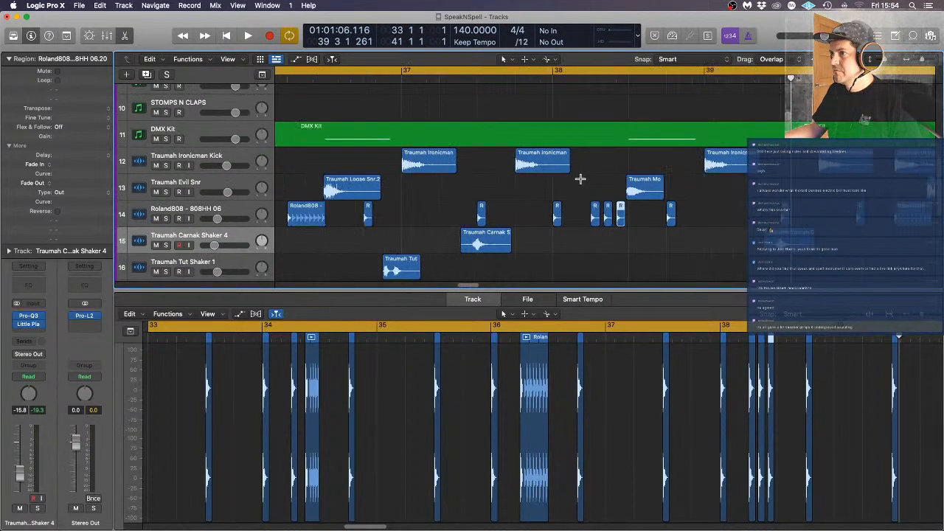
pyautogui.press('space')
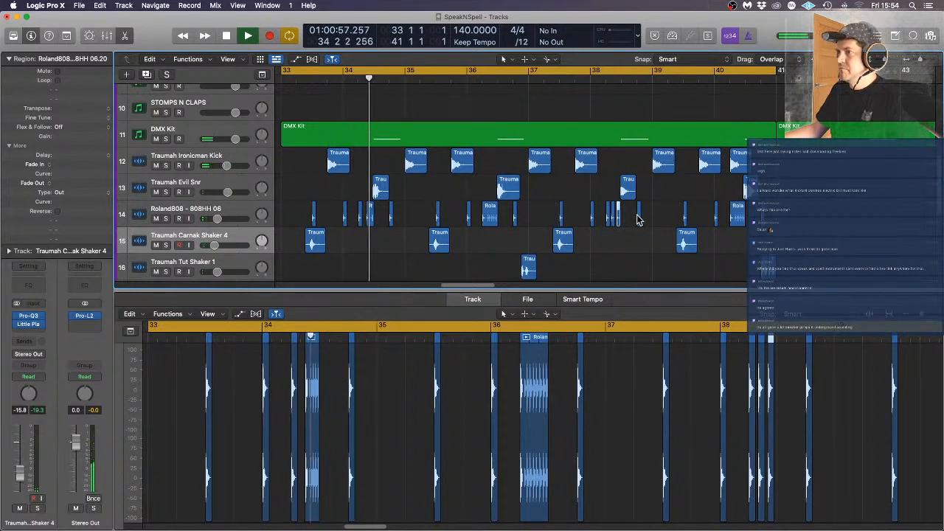
# Continue the triplet hi-hat hits through bar 38 into bar 39 and delete the single hit at bar 39 beat 3
pyautogui.moveTo(639, 220)
pyautogui.mouseDown()
pyautogui.moveTo(599, 225)
pyautogui.moveTo(614, 211)
pyautogui.moveTo(641, 217)
pyautogui.mouseUp()
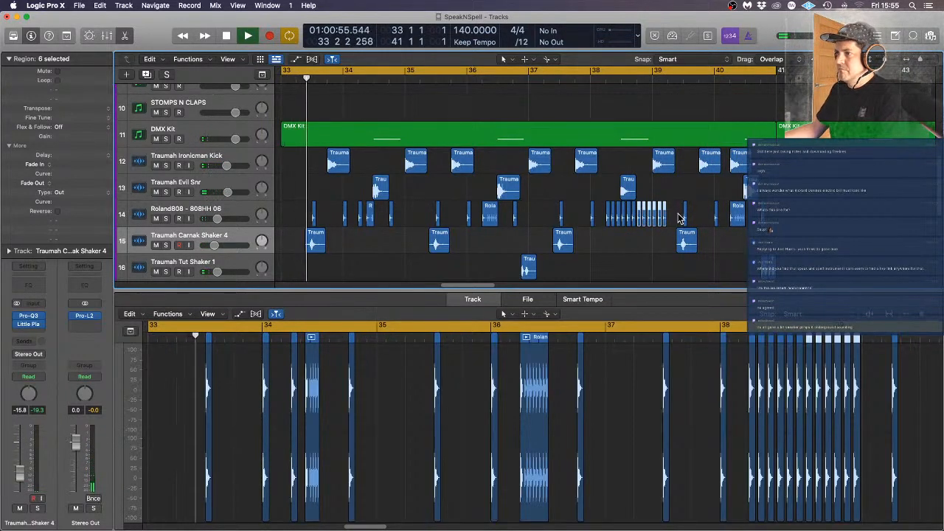
pyautogui.click(686, 211)
pyautogui.press('Delete')
# Remove the single bar 40 hit and duplicate the twelve triplet hi-hat hits up to the bar 40 roll
pyautogui.moveTo(686, 214); pyautogui.dragTo(609, 219)
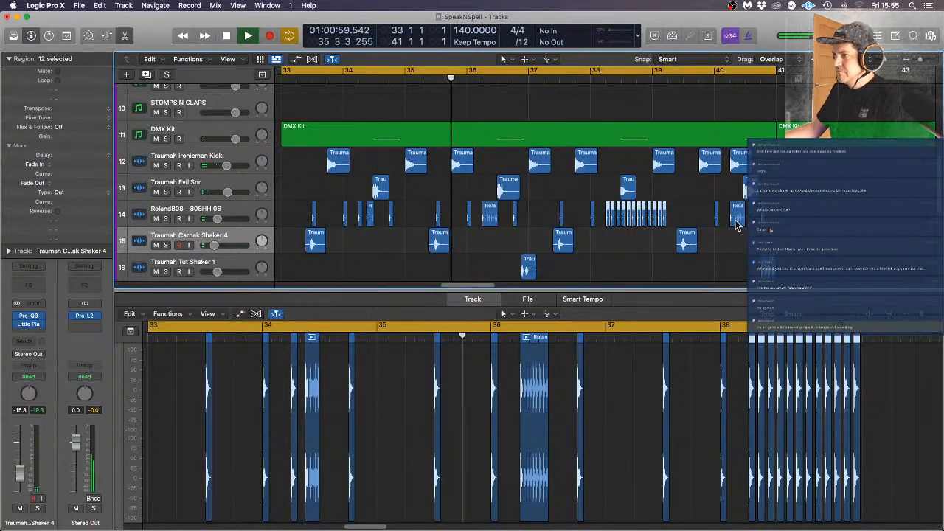
pyautogui.click(702, 217)
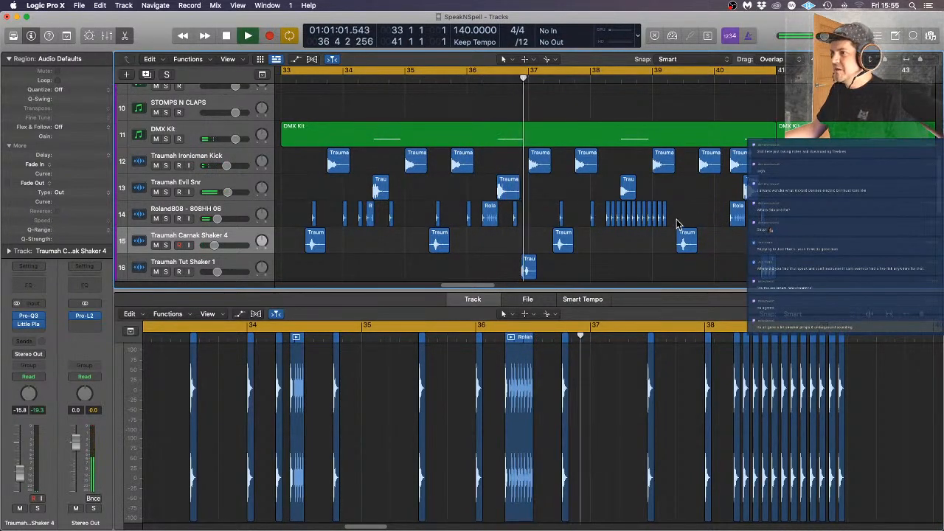
pyautogui.moveTo(616, 220); pyautogui.dragTo(667, 221)
pyautogui.click(684, 187)
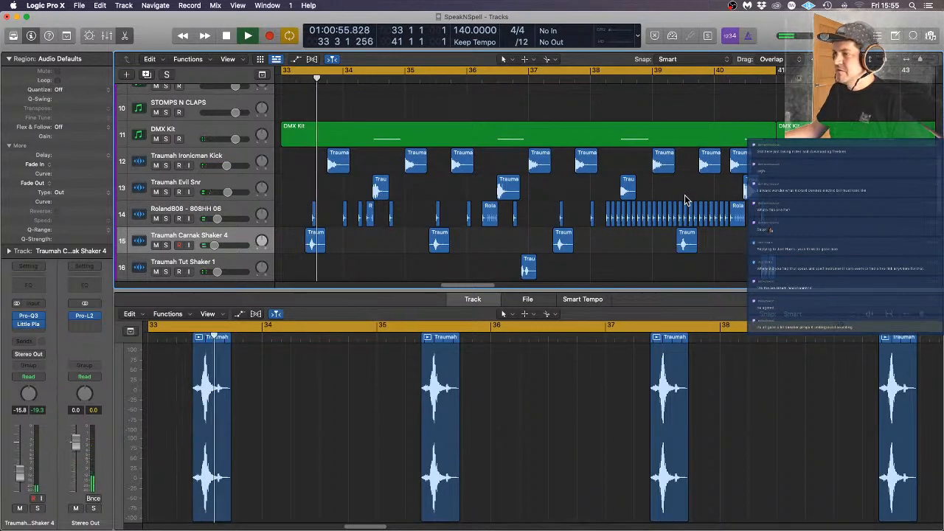
# Delete the single hi-hat hits on beat 4 of bars 34 and 36
pyautogui.click(391, 215)
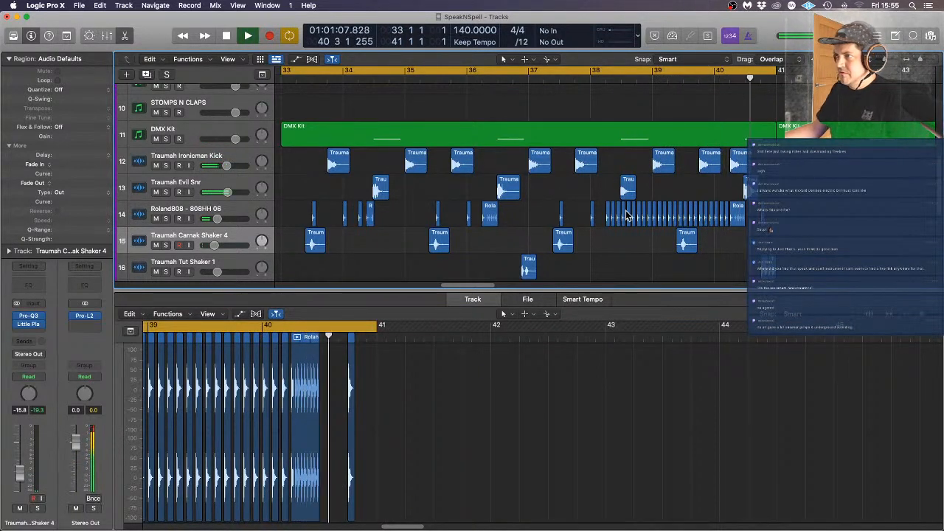
pyautogui.scroll(5, 726, 214)
pyautogui.hscroll(5, 726, 214)
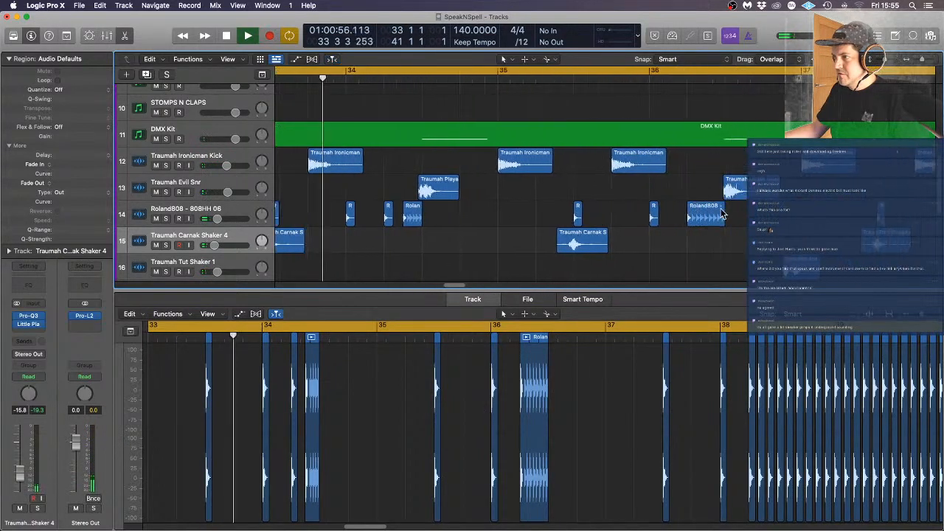
# Loop the three triplet hi-hat hits at the start of bar 40 as short rapid rolls leading into the existing roll
pyautogui.hscroll(4, 714, 212)
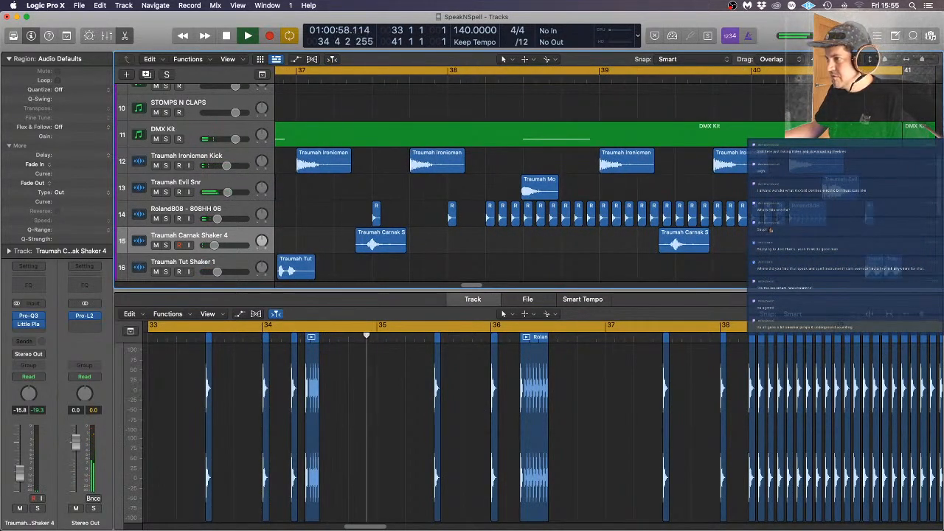
pyautogui.moveTo(786, 235); pyautogui.dragTo(754, 220)
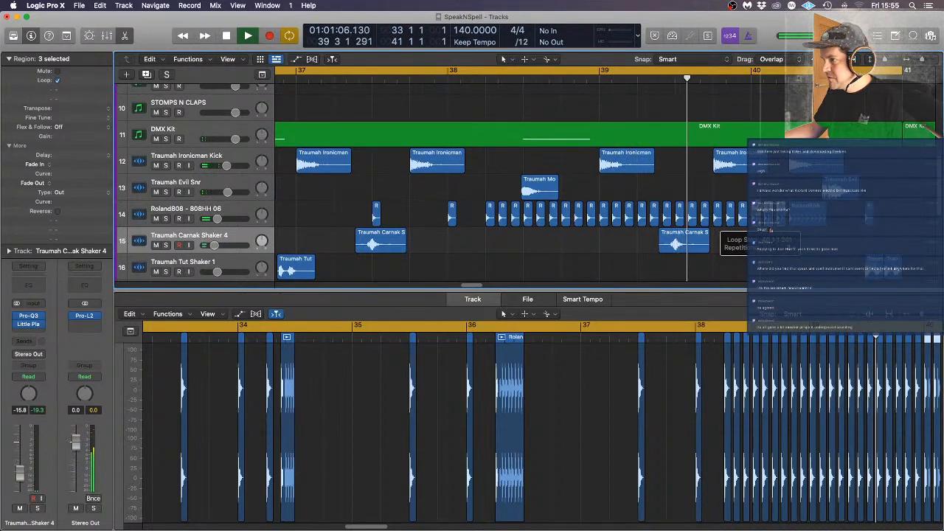
pyautogui.click(764, 252)
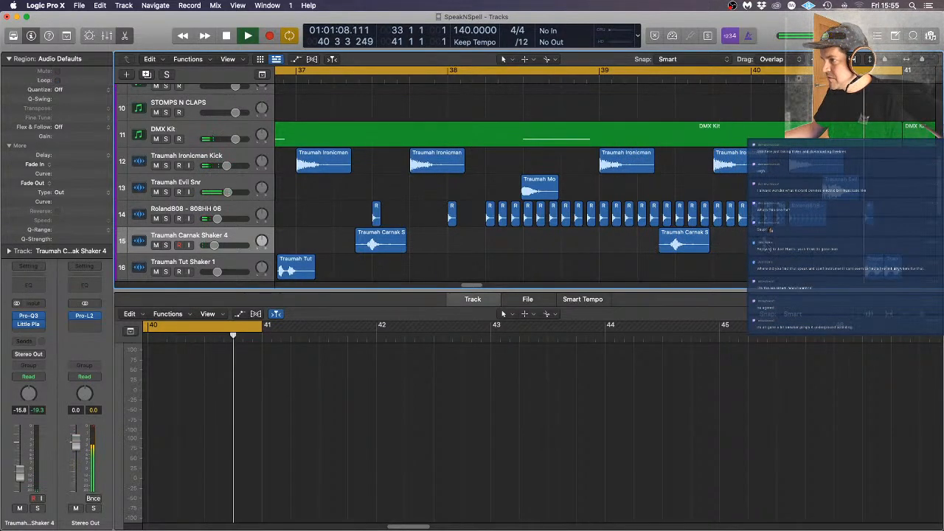
pyautogui.press('super+Right')
pyautogui.press('super+Right')
pyautogui.moveTo(573, 221); pyautogui.dragTo(638, 220)
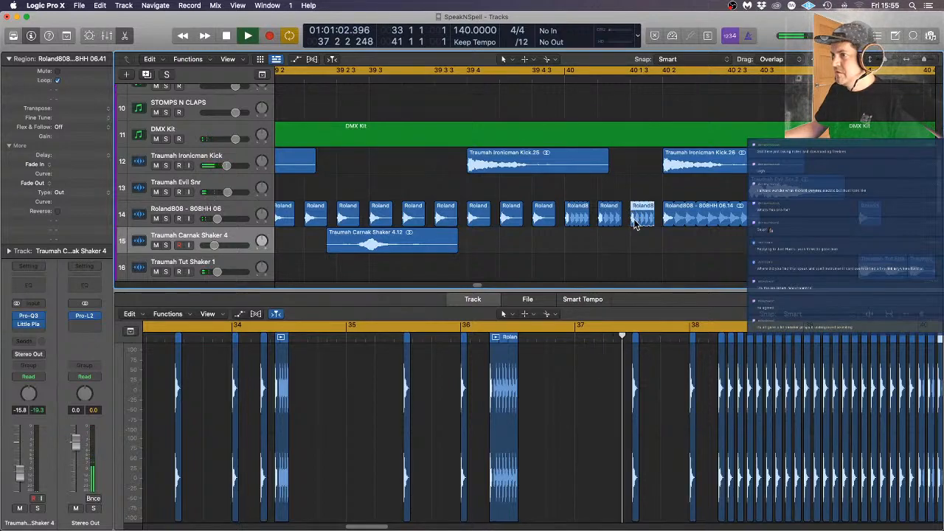
pyautogui.click(629, 221)
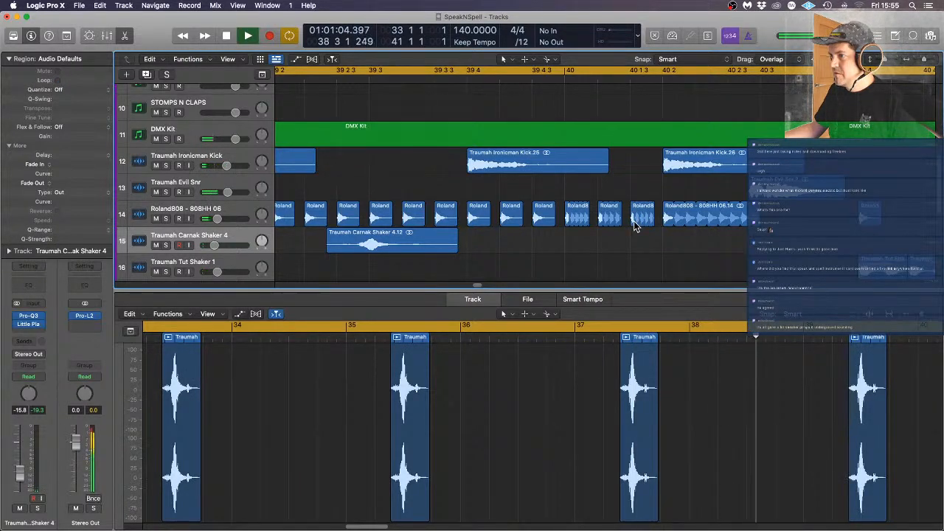
# Adjust the length of the third short looped hi-hat roll in bar 40 and audition the passage around it
pyautogui.moveTo(633, 223); pyautogui.dragTo(631, 223)
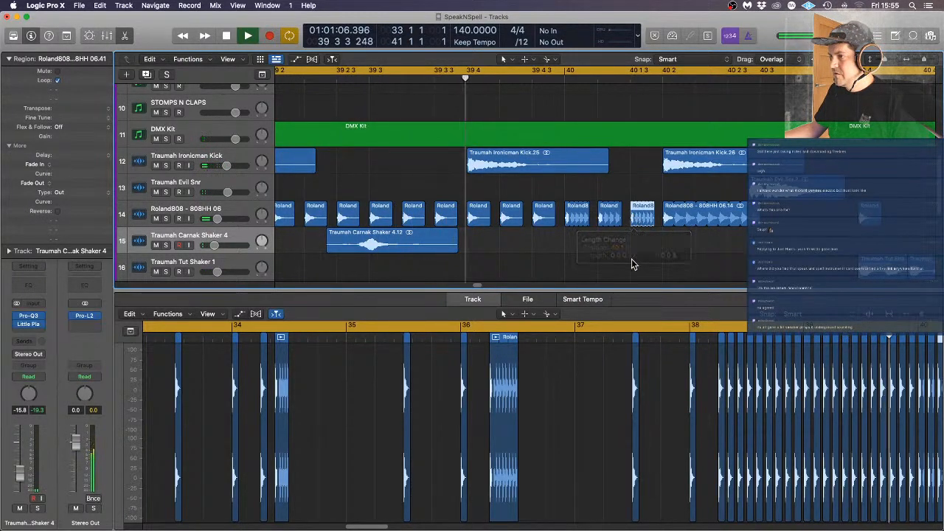
pyautogui.click(635, 253)
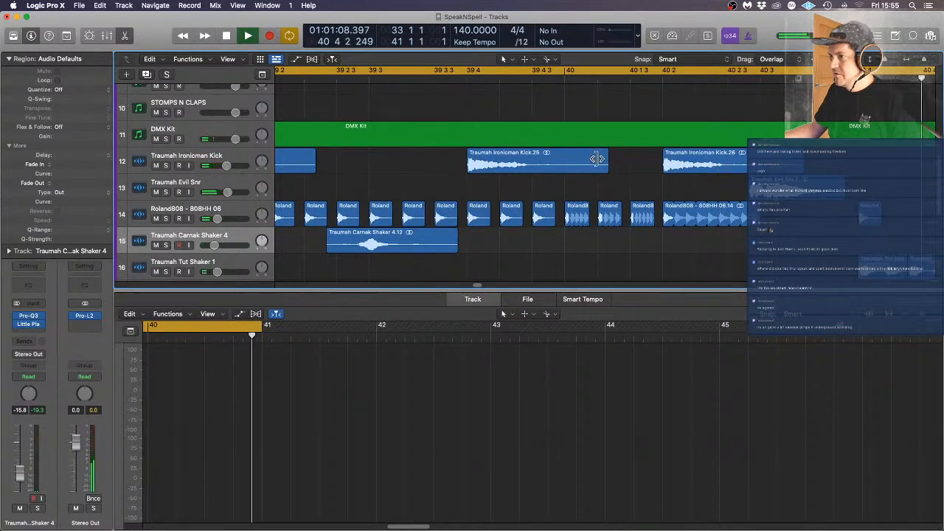
pyautogui.press('space')
pyautogui.click(533, 78)
pyautogui.press('space')
pyautogui.press('space')
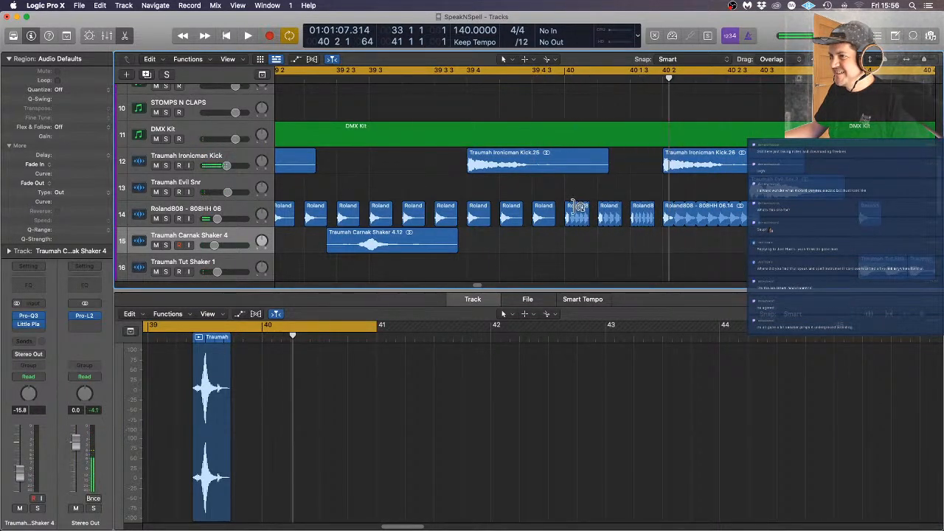
# Fine-tune the repeat lengths of the first and third short hi-hat rolls at the start of bar 40
pyautogui.press('super+Right')
pyautogui.press('super+Right')
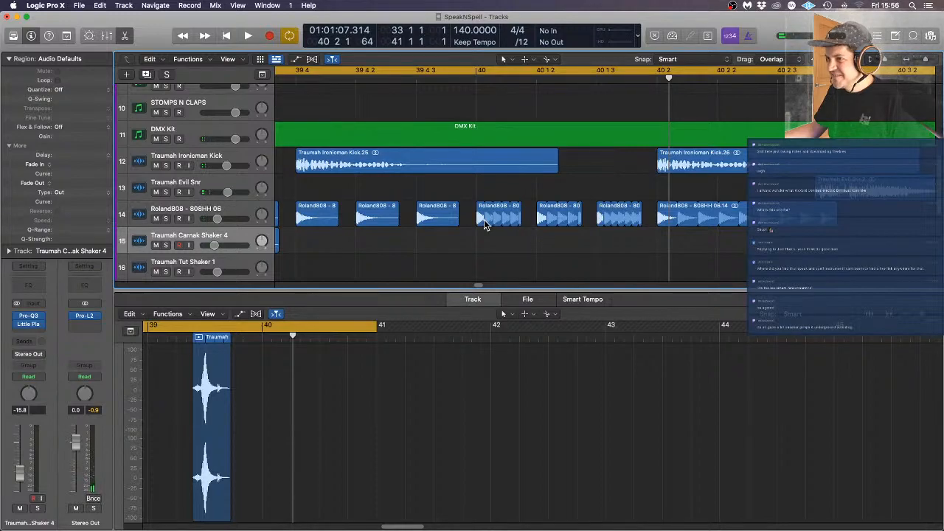
pyautogui.moveTo(484, 222); pyautogui.dragTo(484, 221)
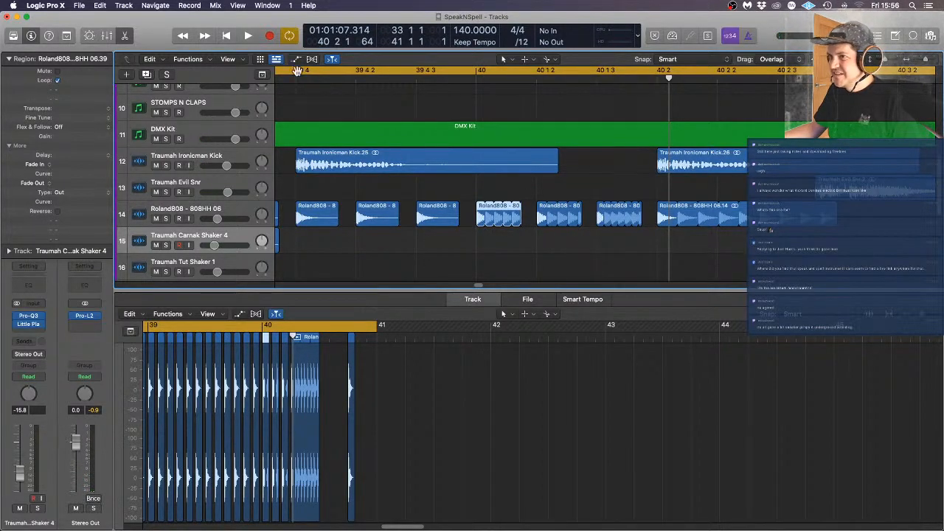
pyautogui.press('space')
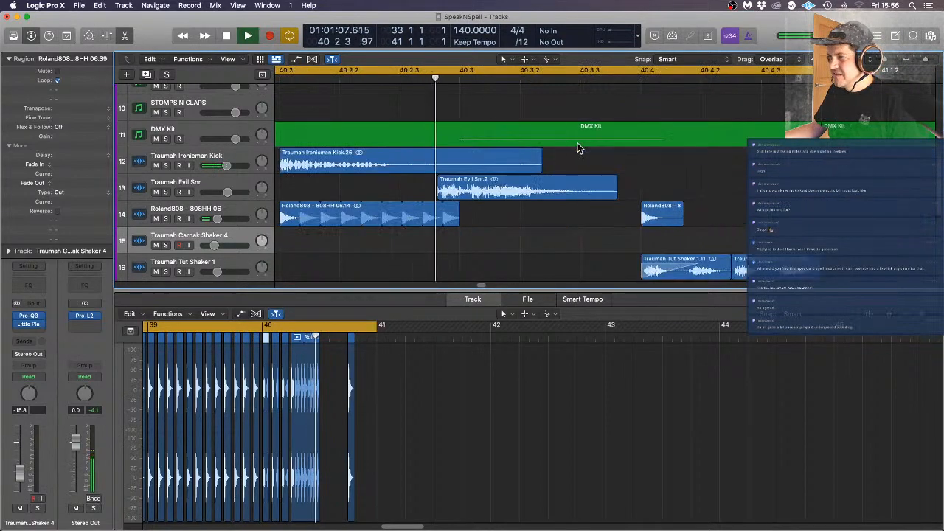
pyautogui.hscroll(-5, 458, 199)
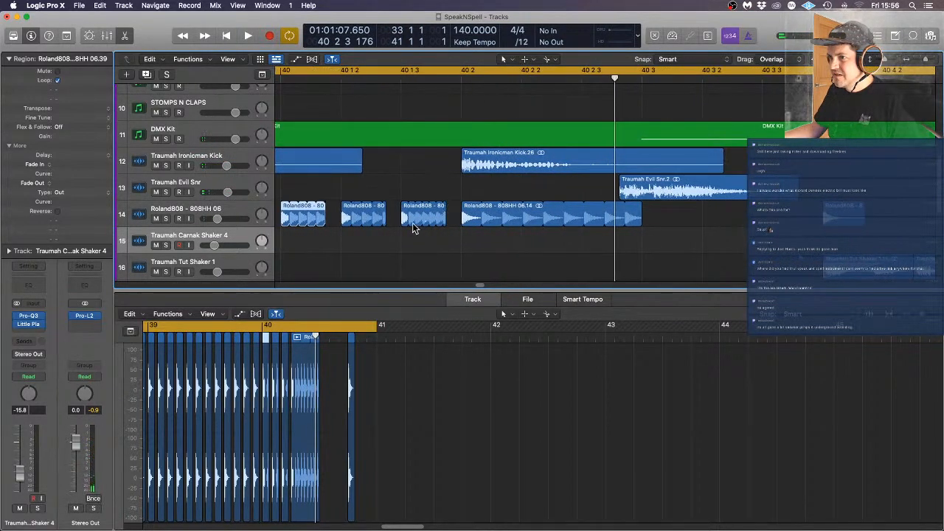
pyautogui.moveTo(404, 221); pyautogui.dragTo(408, 221)
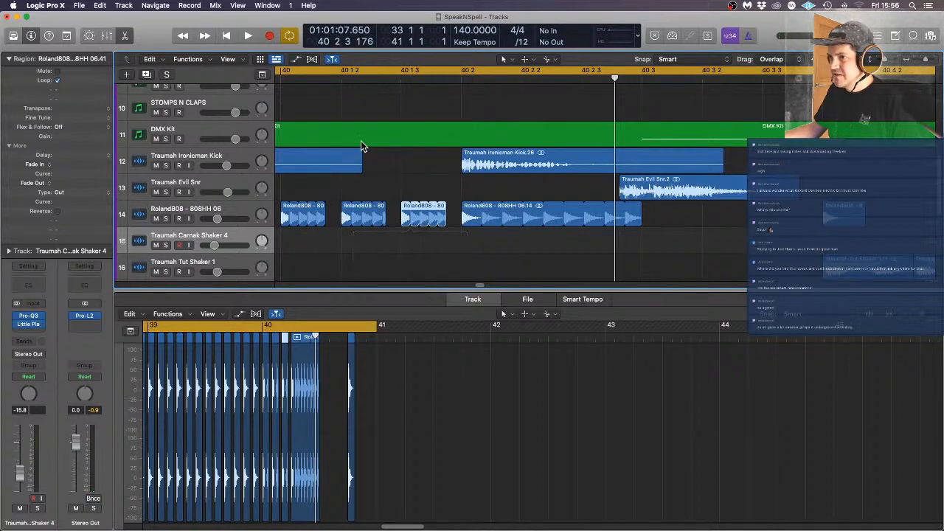
# Play from bar 40 around the cycle and review the hi-hat pattern from bar 33 onward
pyautogui.hscroll(-2, 360, 146)
pyautogui.press('space')
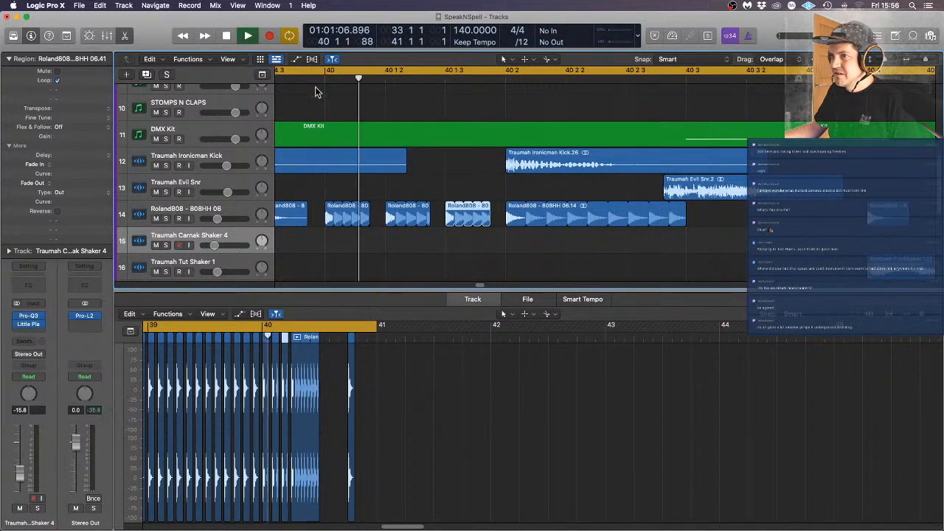
pyautogui.scroll(-5, 499, 157)
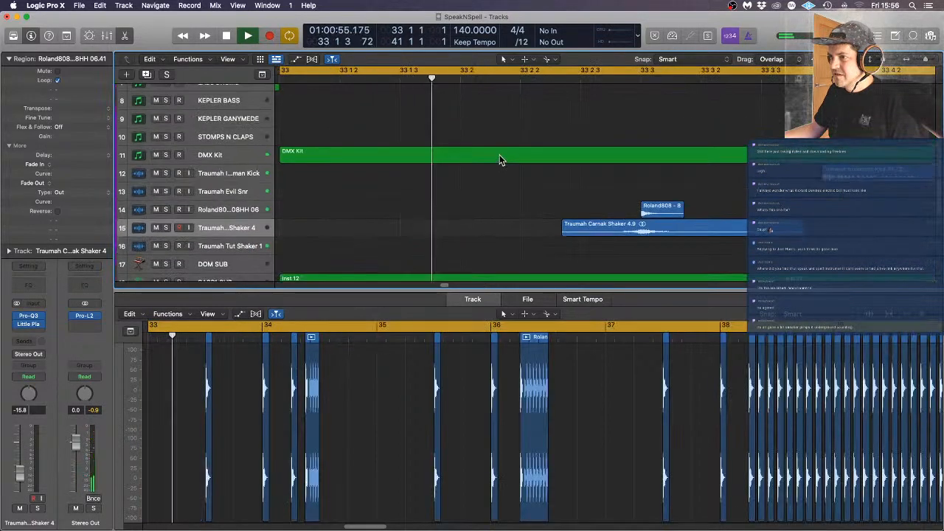
pyautogui.scroll(5, 493, 156)
pyautogui.scroll(-5, 492, 155)
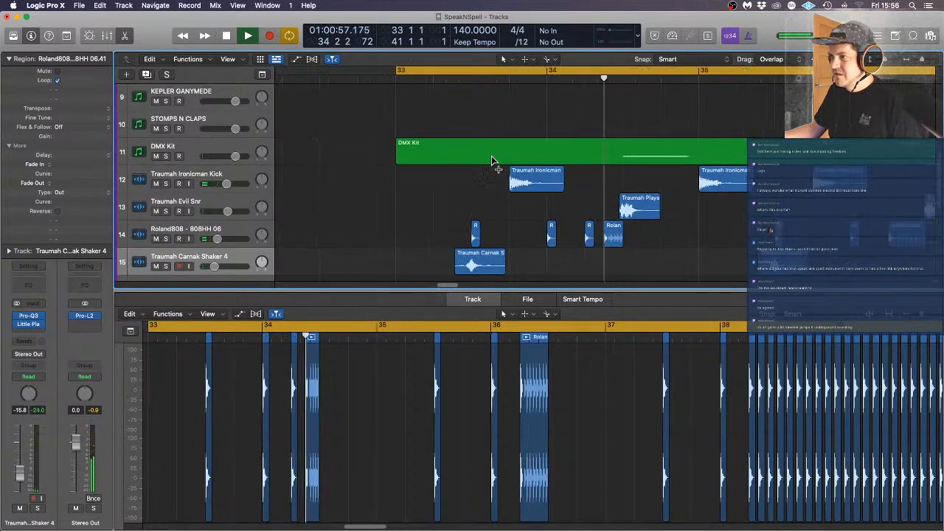
pyautogui.hscroll(10, 622, 150)
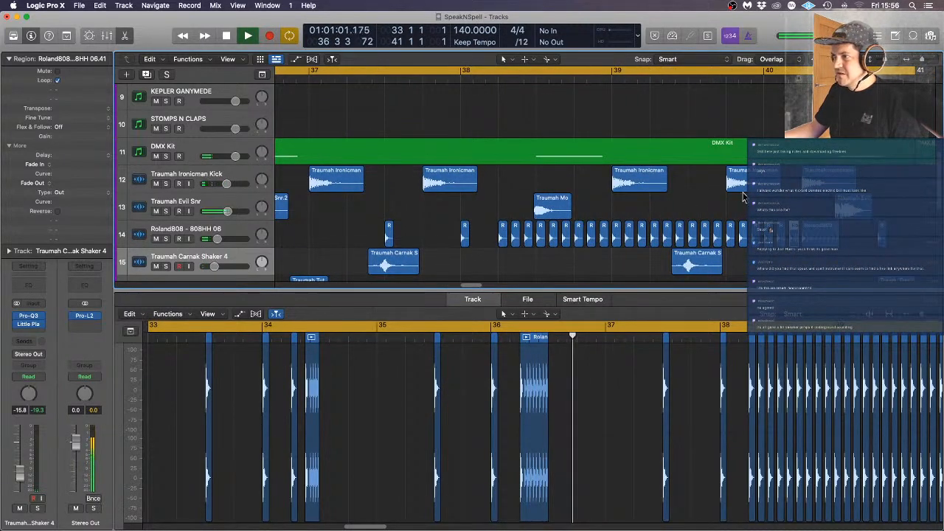
pyautogui.click(678, 208)
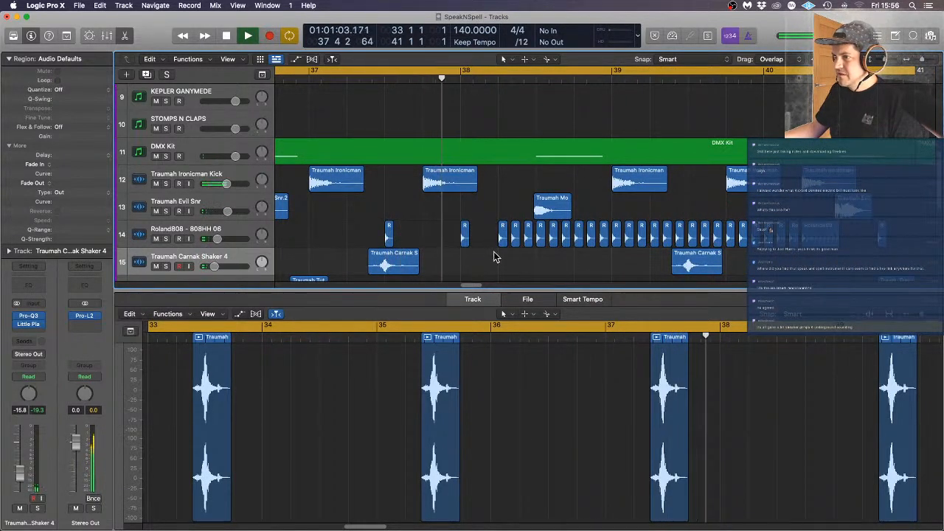
# Replace the three triplet hi-hat hits on beat 3 of bar 38 with one looped roll and play it back
pyautogui.press('space')
pyautogui.click(541, 246)
pyautogui.moveTo(555, 252); pyautogui.dragTo(562, 229)
pyautogui.press('Delete')
pyautogui.doubleClick(495, 74)
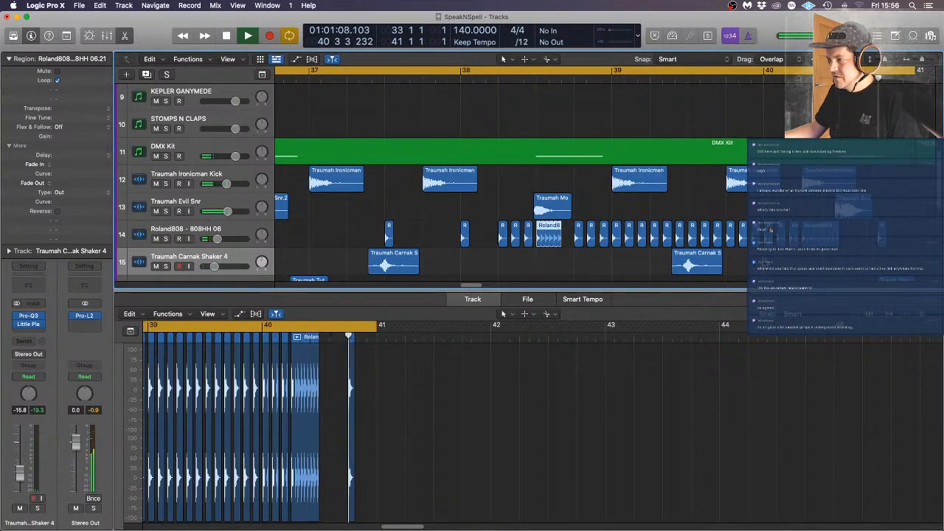
pyautogui.press('space')
# Turn on Flex & Follow for the three hi-hat hits on bar 38 beat 2, transpose them -8, and transpose the adjacent roll -3
pyautogui.hscroll(10, 791, 208)
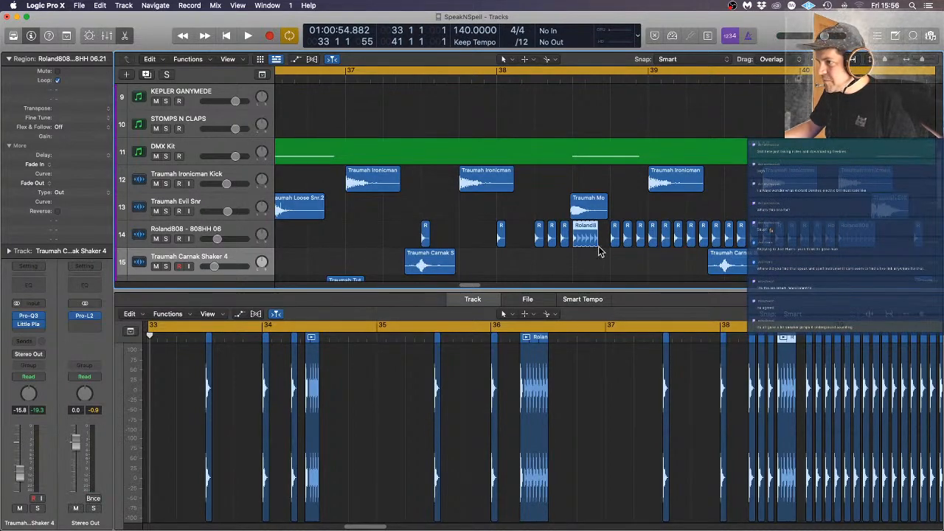
pyautogui.click(533, 251)
pyautogui.moveTo(533, 251); pyautogui.dragTo(565, 242)
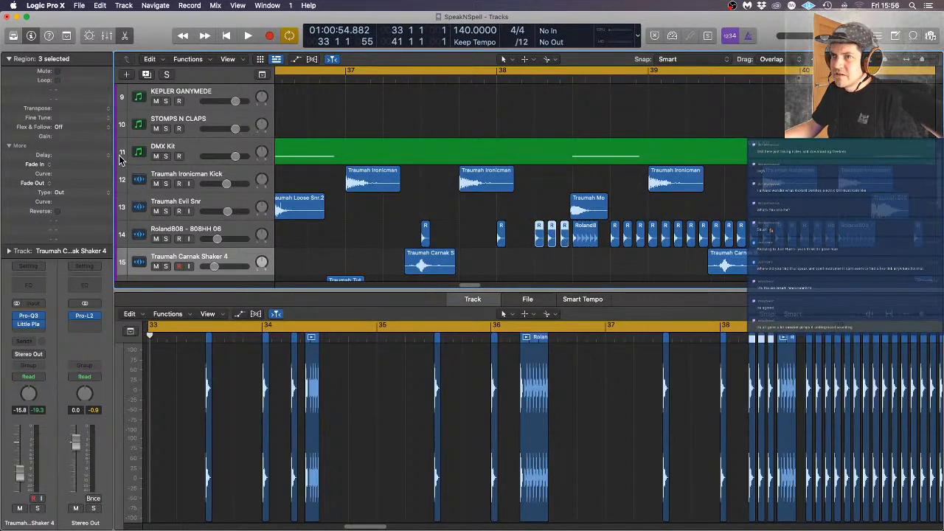
pyautogui.click(68, 127)
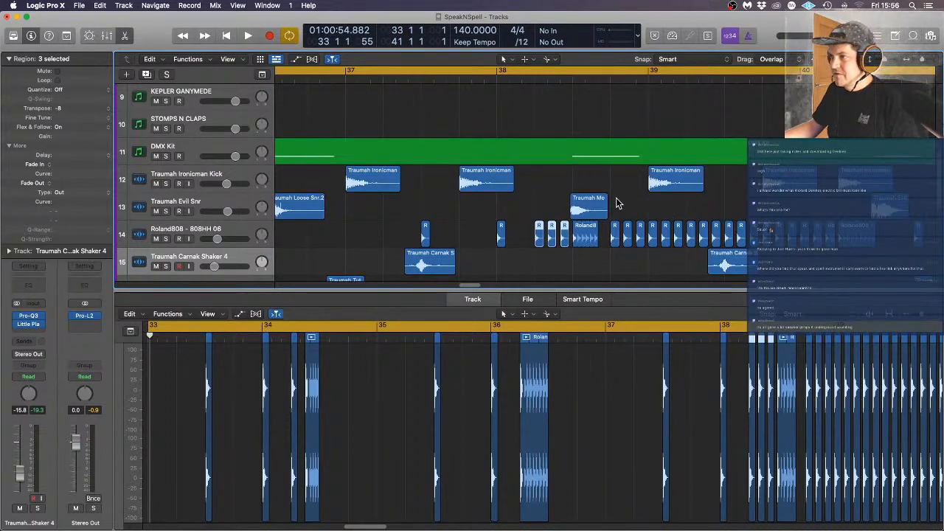
pyautogui.click(577, 241)
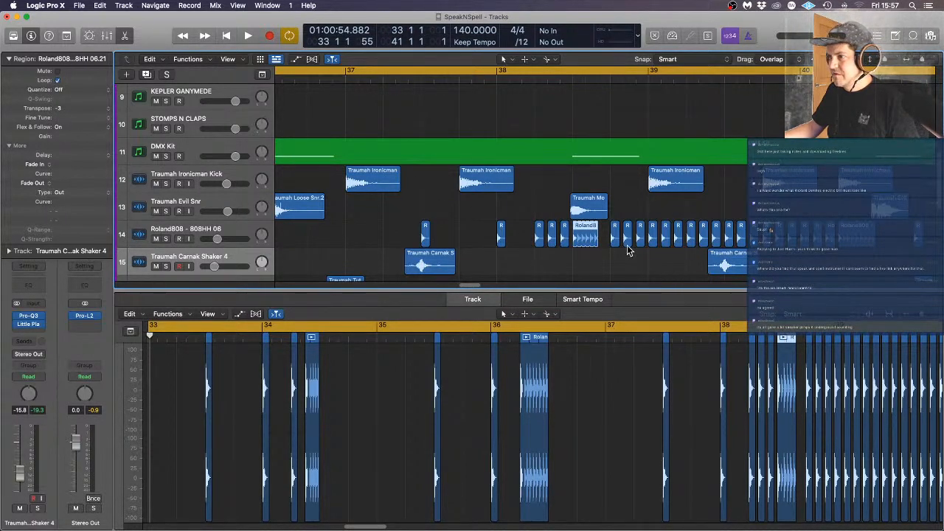
# Transpose the bar 39 hi-hat triplets, setting beat 2 to -3 and beat 3 to -8, and play them back
pyautogui.moveTo(609, 241); pyautogui.dragTo(669, 236)
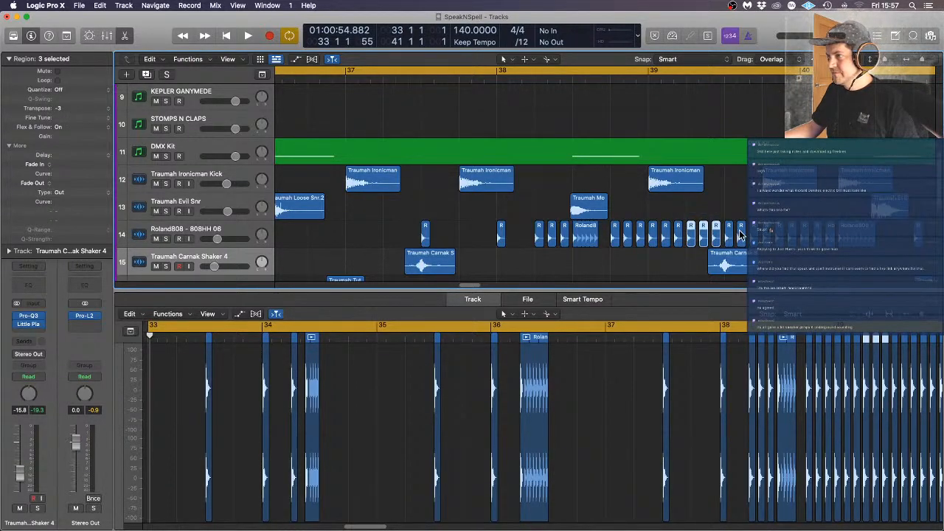
pyautogui.moveTo(765, 212); pyautogui.dragTo(795, 245)
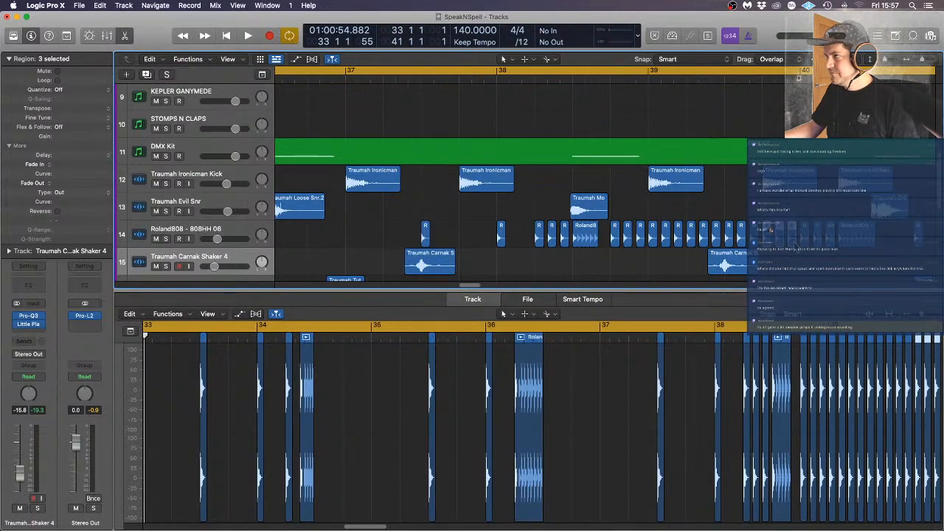
pyautogui.moveTo(722, 212); pyautogui.dragTo(759, 235)
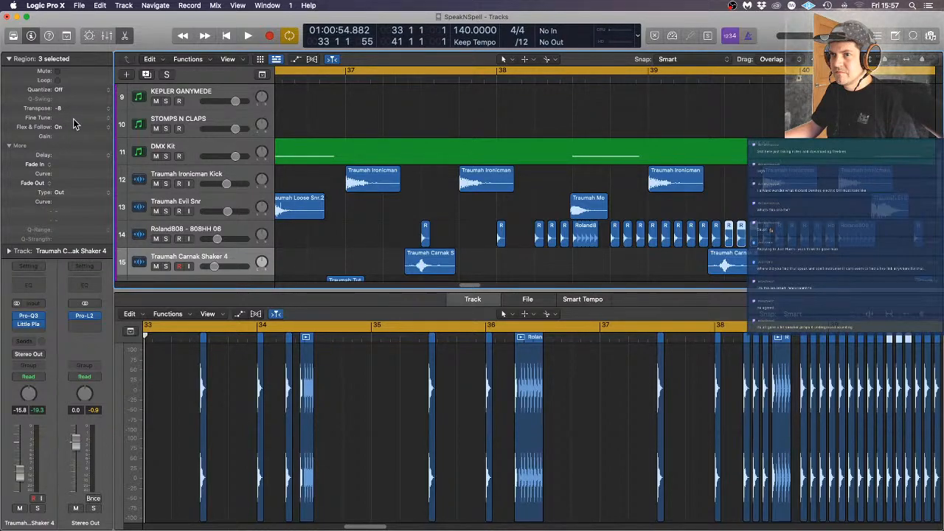
pyautogui.doubleClick(471, 78)
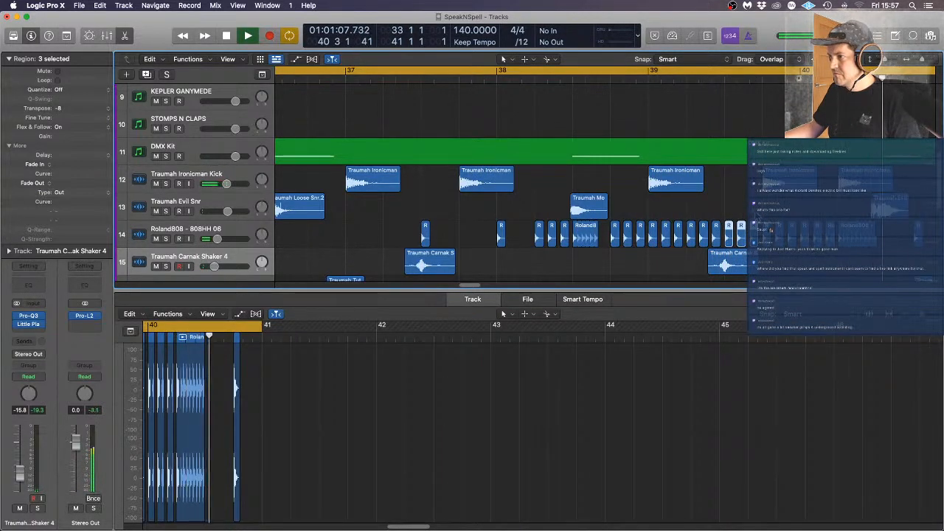
# Transpose the three hi-hat hits on beat 4 of bar 39 to -10 and listen to the result
pyautogui.moveTo(763, 216); pyautogui.dragTo(791, 242)
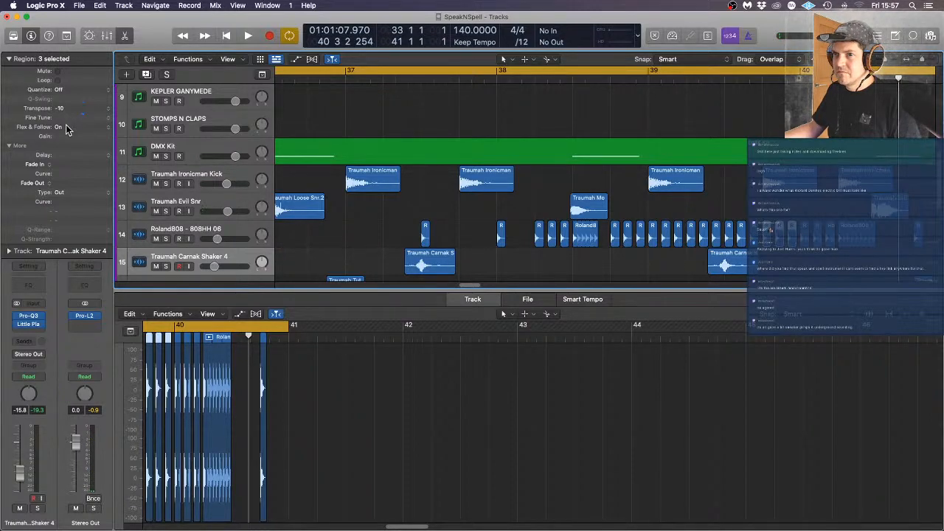
pyautogui.doubleClick(346, 73)
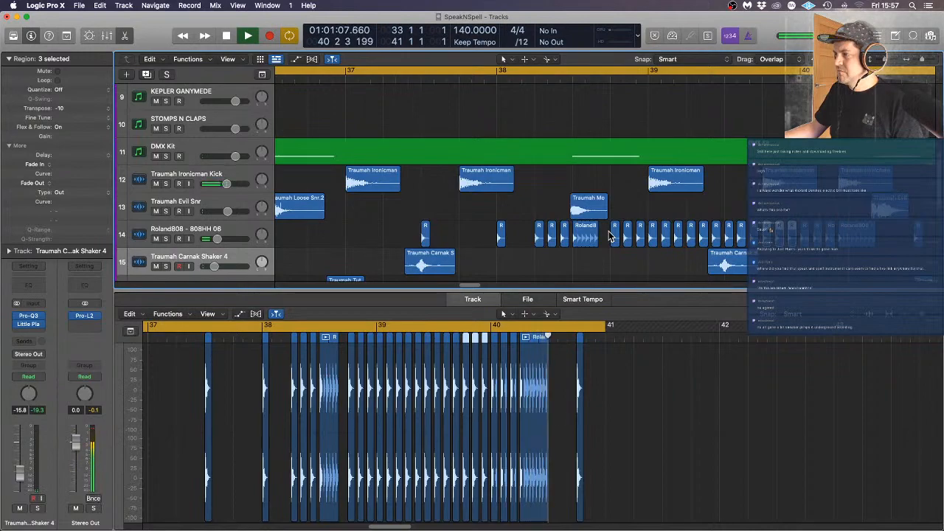
pyautogui.press('space')
# Transpose the three short rolls at the start of bar 40 to -2 and audition from bar 38
pyautogui.moveTo(605, 233); pyautogui.dragTo(636, 238)
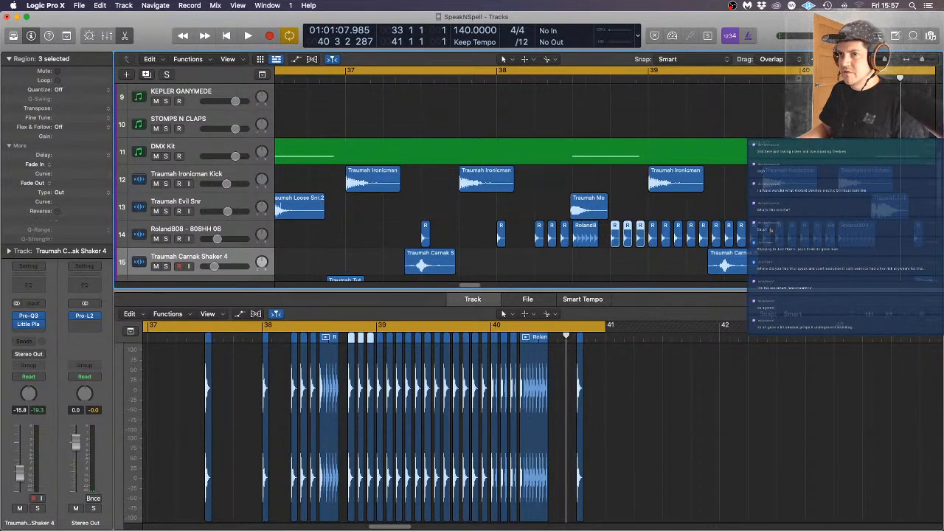
pyautogui.moveTo(804, 214); pyautogui.dragTo(821, 234)
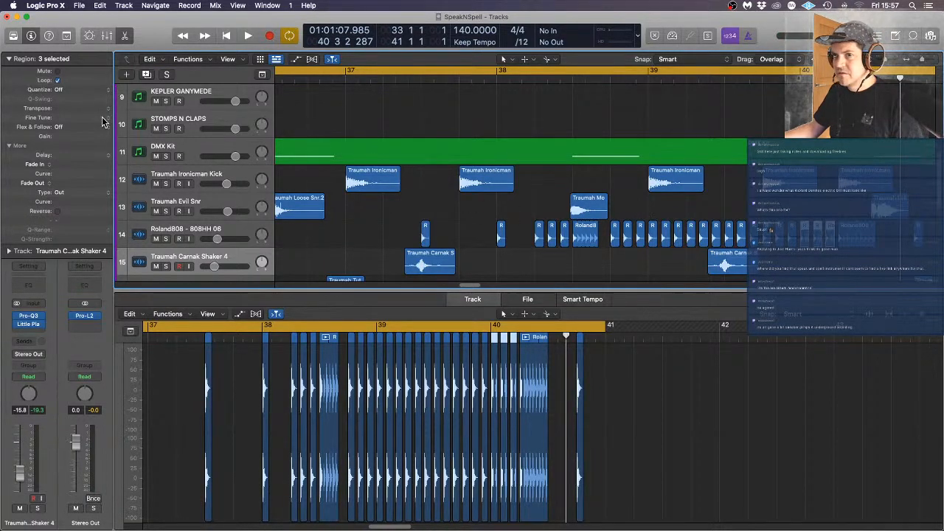
pyautogui.moveTo(84, 107); pyautogui.dragTo(84, 110)
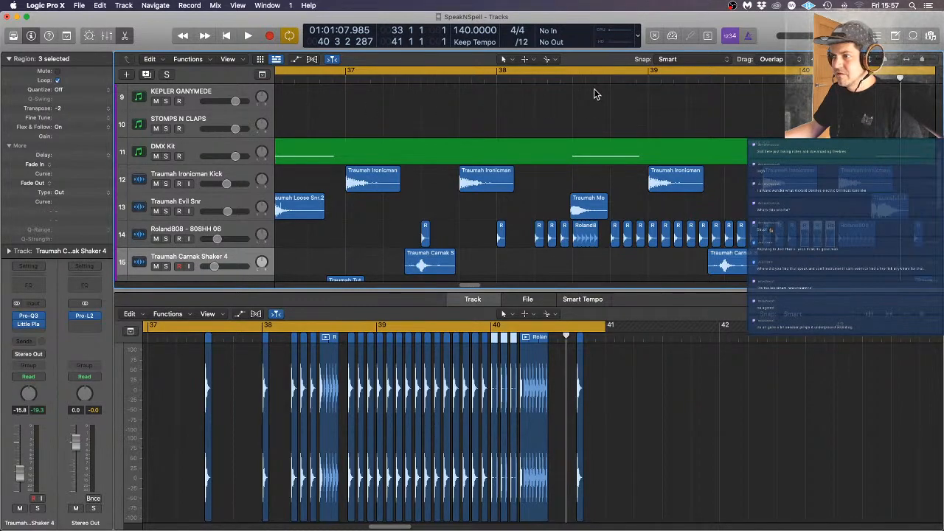
pyautogui.click(546, 83)
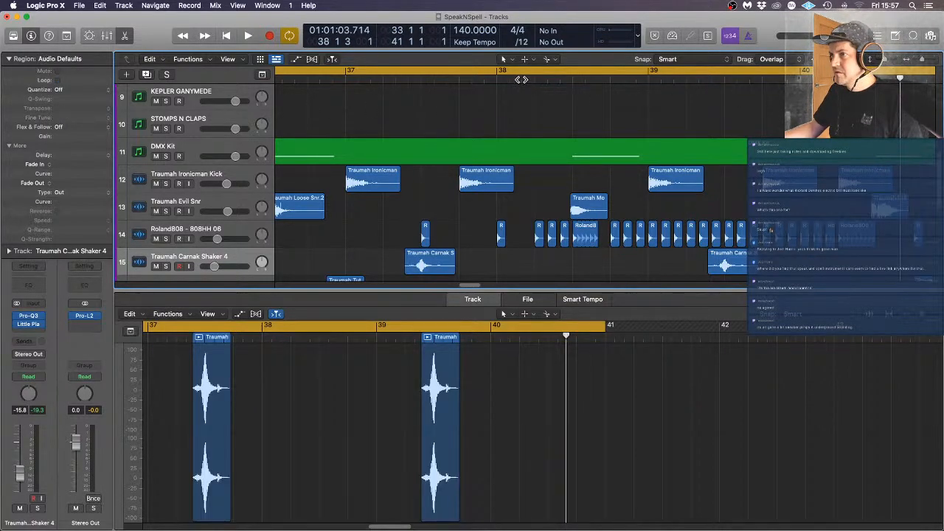
pyautogui.press('space')
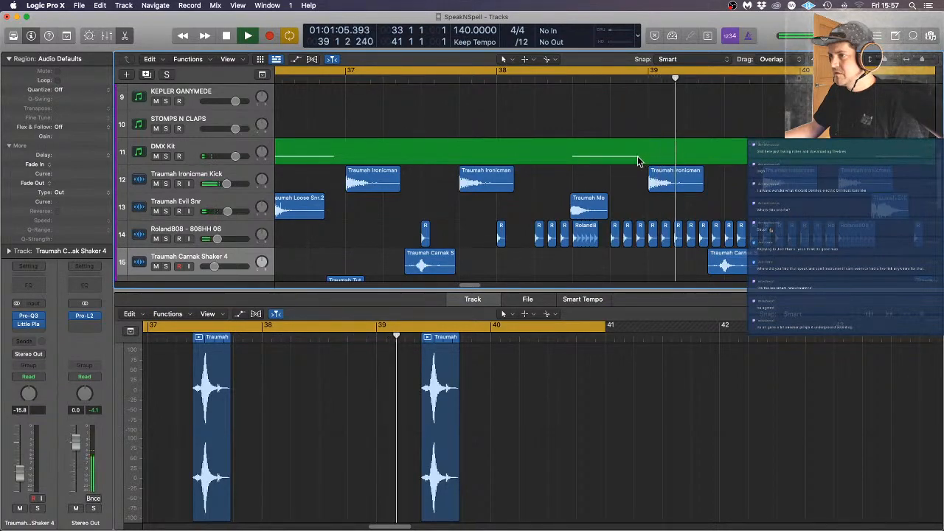
# Transpose the three hi-hat hits on beat 4 of bar 38 to -1 and play the whole pattern
pyautogui.click(624, 233)
pyautogui.press('space')
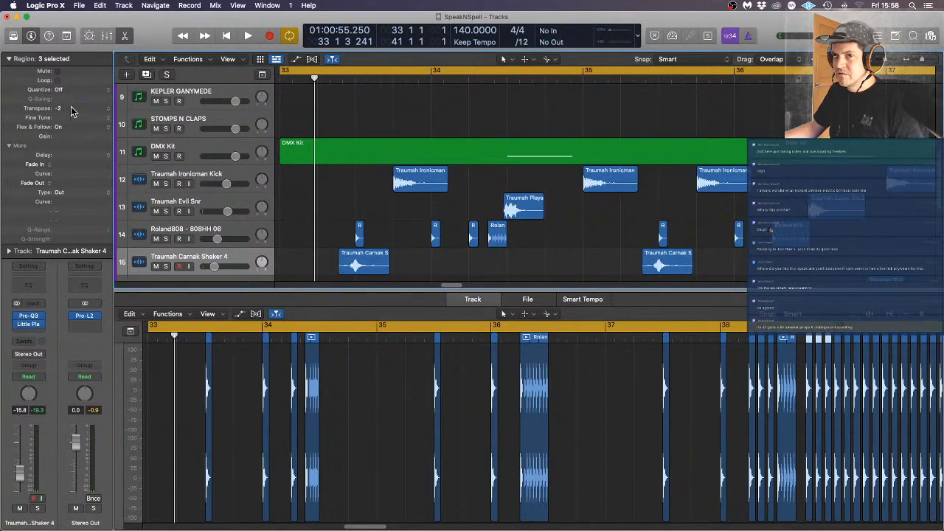
pyautogui.hscroll(-5, 420, 209)
pyautogui.scroll(-1, 419, 203)
pyautogui.press('space')
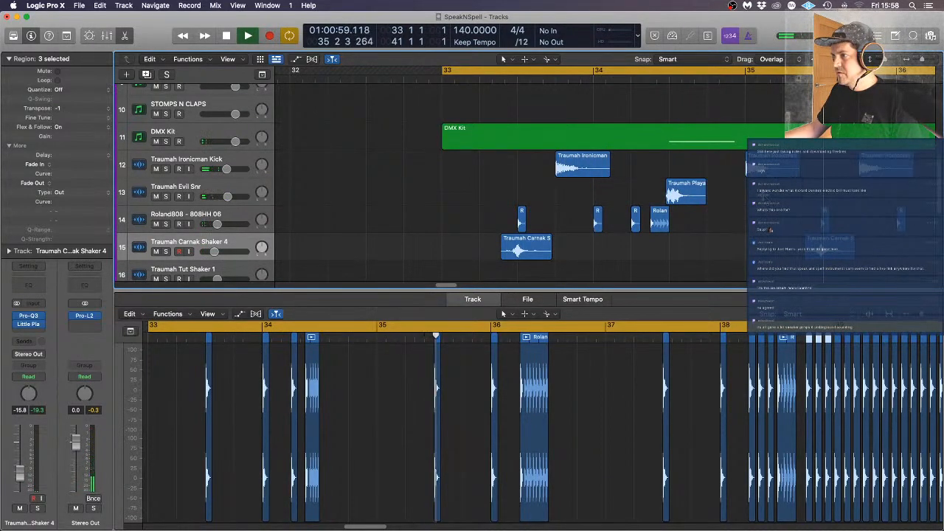
pyautogui.press('z')
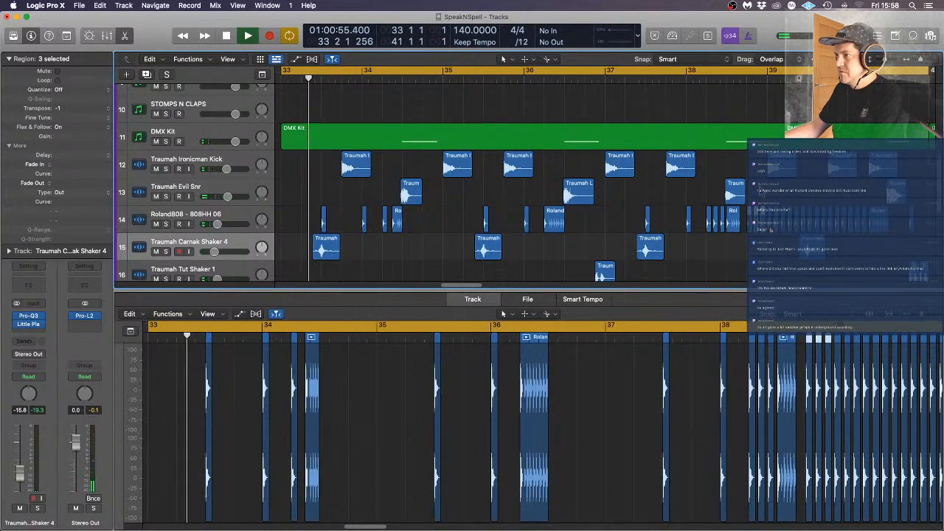
# Delete the looped hi-hat roll on beat 3 of bar 38 and select the triplet hits following the gap
pyautogui.click(733, 225)
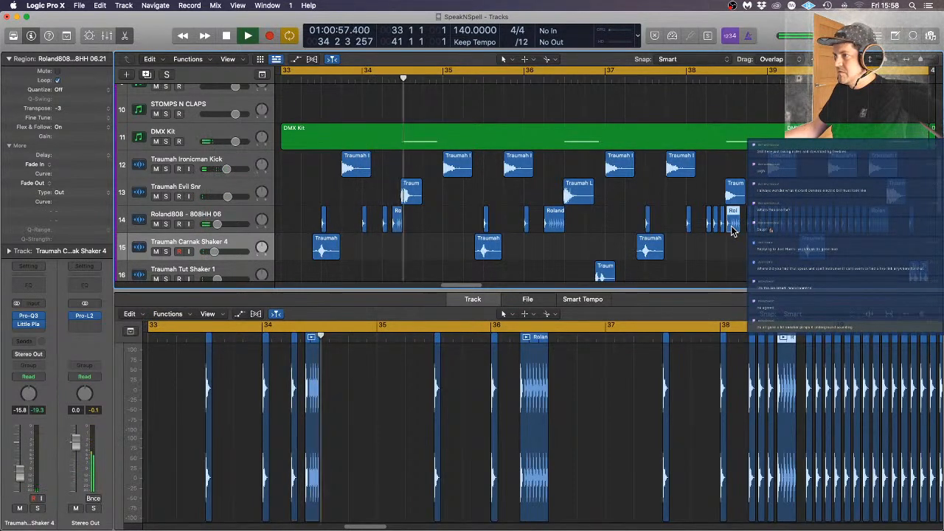
pyautogui.press('Delete')
pyautogui.moveTo(729, 221); pyautogui.dragTo(764, 222)
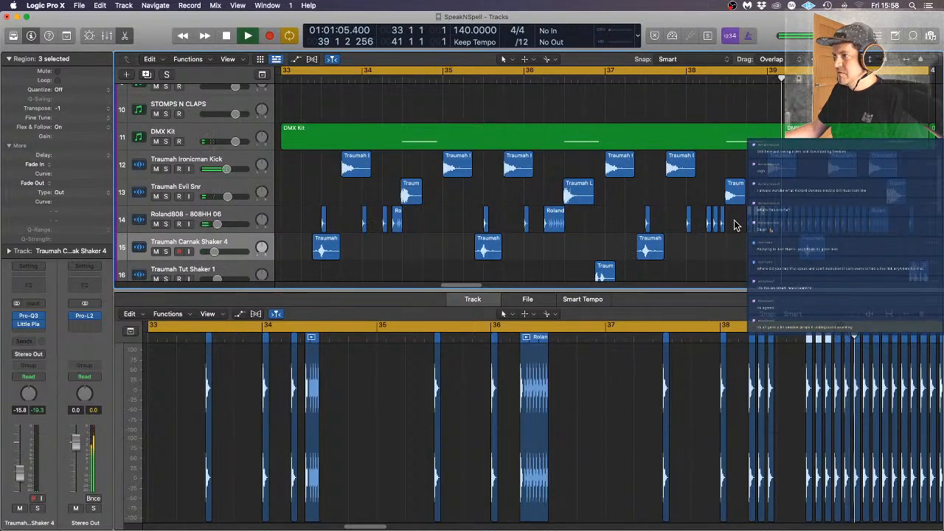
# Transpose the three hi-hat hits on beat 1 of bar 39 to -6
pyautogui.click(770, 214)
pyautogui.keyDown('shift'); pyautogui.click(778, 212); pyautogui.keyUp('shift')
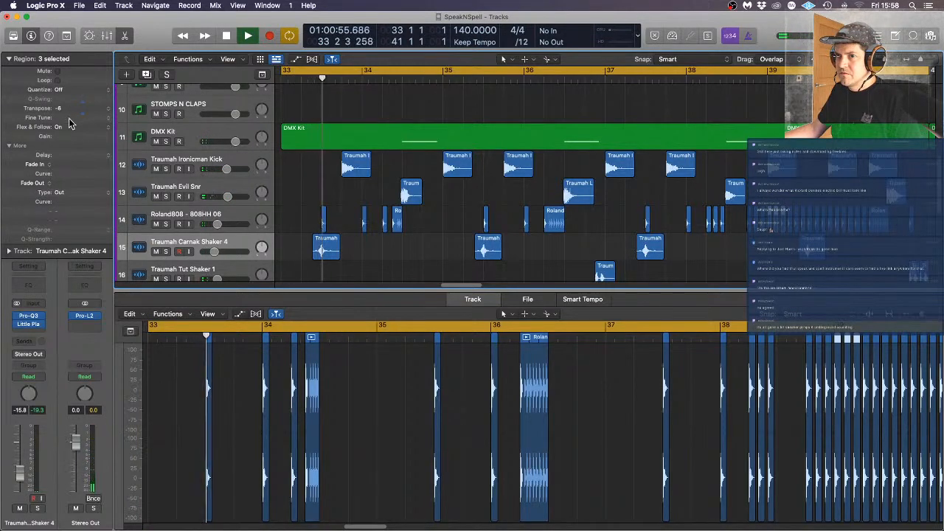
# Transpose the three hi-hat hits on beat 2 of bar 39 to -7
pyautogui.moveTo(784, 200); pyautogui.dragTo(808, 225)
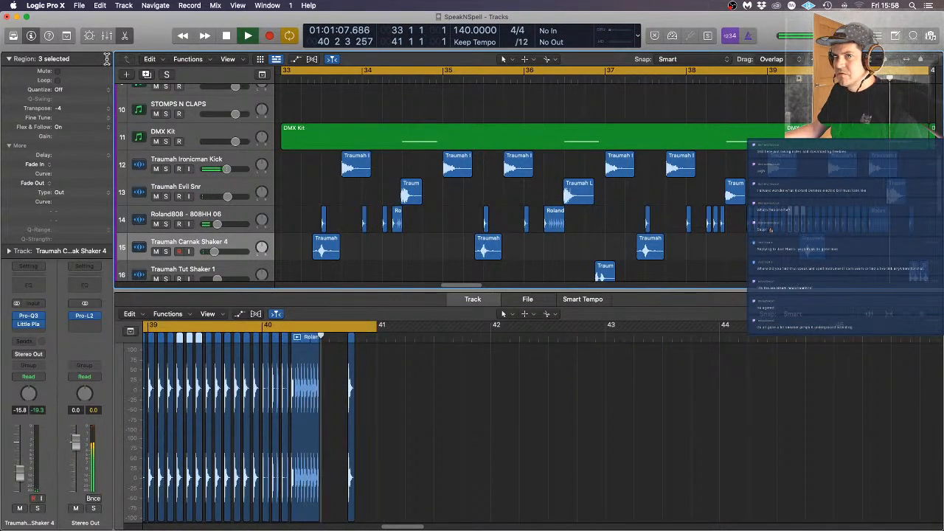
pyautogui.moveTo(68, 109); pyautogui.dragTo(69, 116)
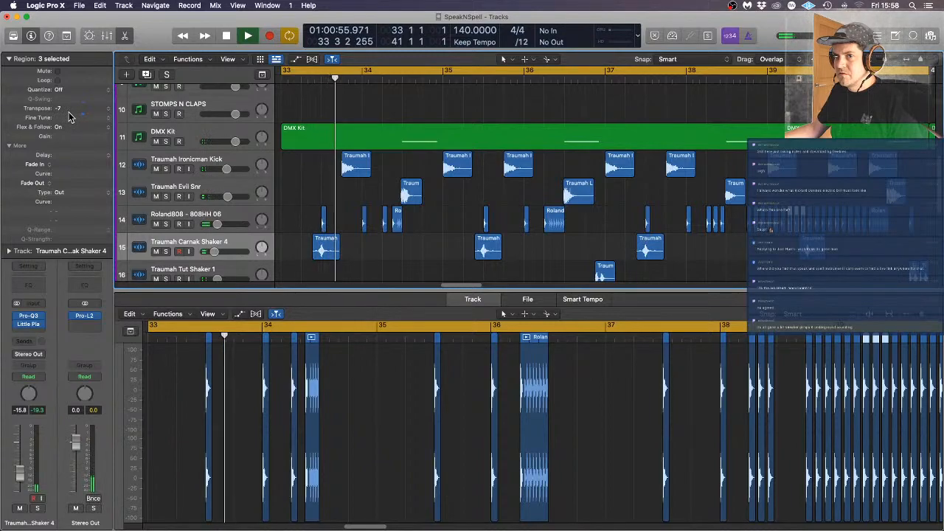
pyautogui.click(762, 196)
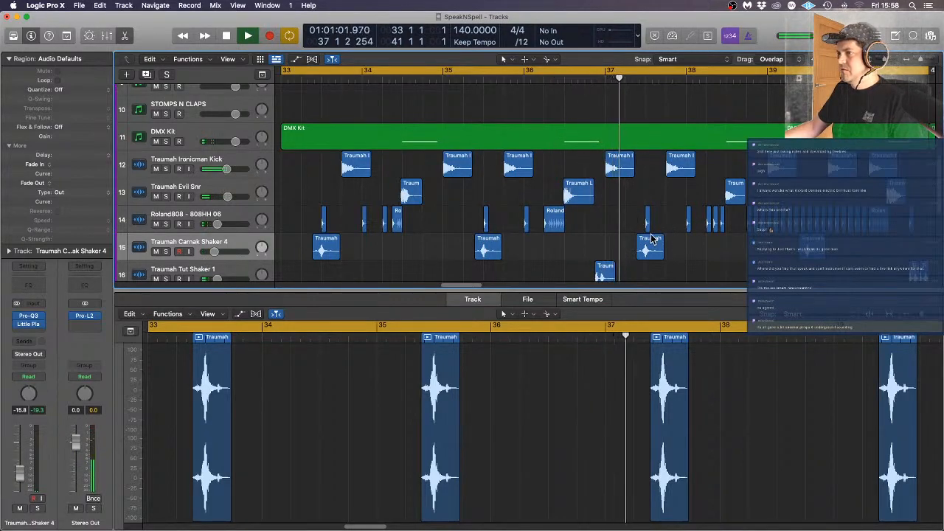
# Shorten the three hi-hat hits on beat 2 of bar 38 and give them a fade-out of 33
pyautogui.press('super+Right')
pyautogui.hscroll(3, 744, 241)
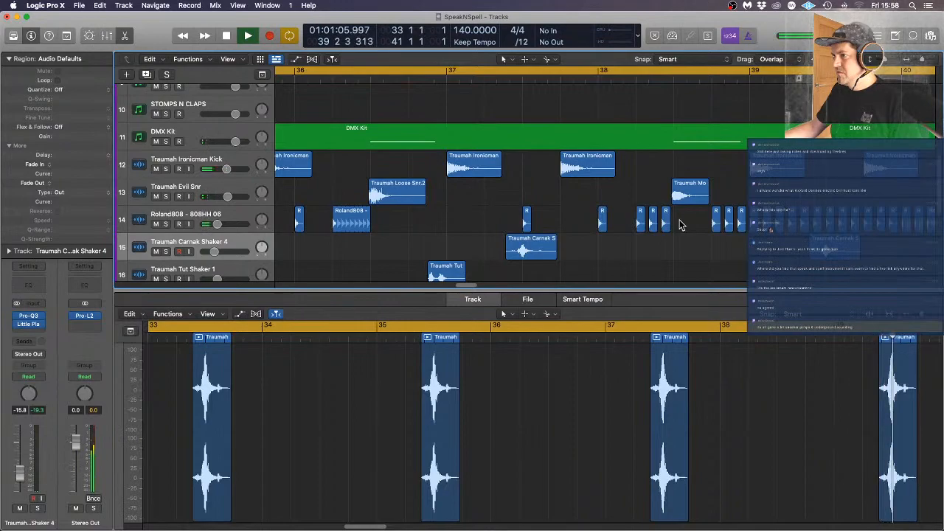
pyautogui.hscroll(2, 681, 225)
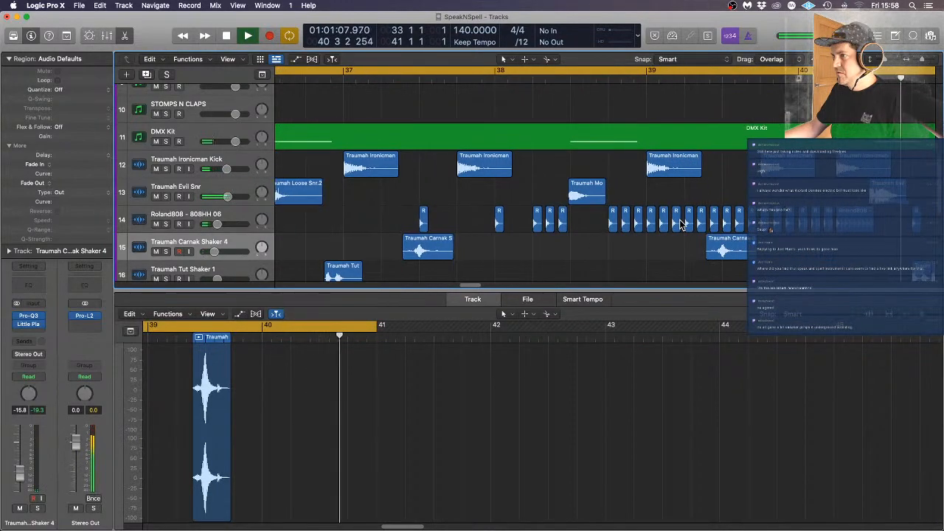
pyautogui.moveTo(572, 229); pyautogui.dragTo(535, 222)
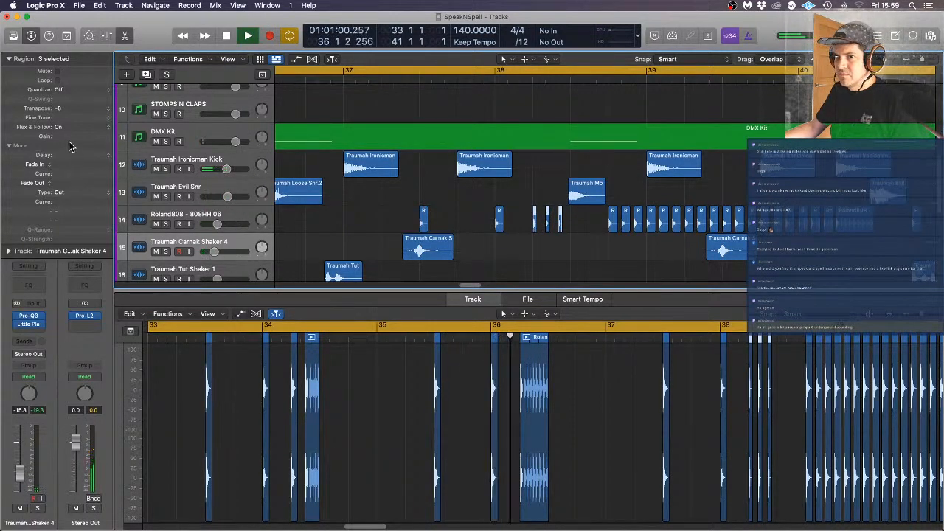
pyautogui.moveTo(63, 182); pyautogui.dragTo(78, 142)
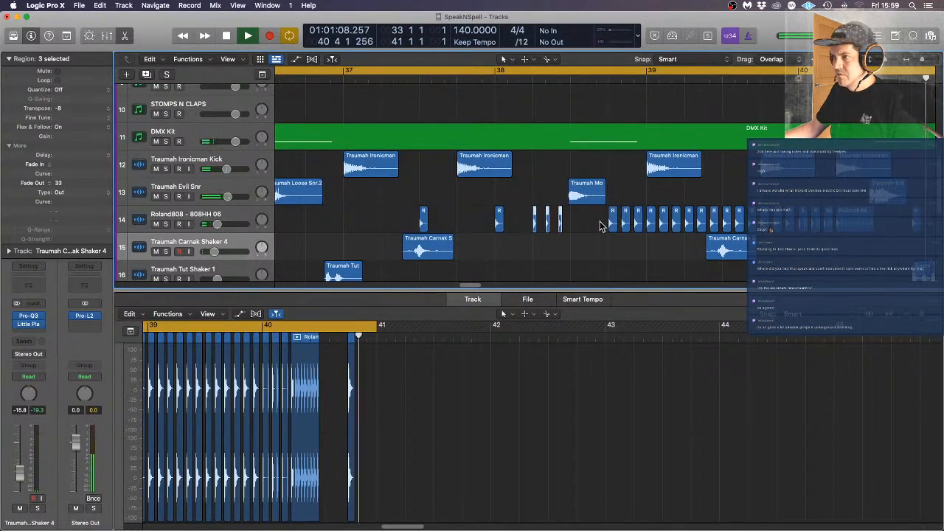
# Shorten the 15 triplet hi-hat hits from beat 4 of bar 38 through bar 39 and set their fade-out to 26
pyautogui.moveTo(597, 219); pyautogui.dragTo(789, 224)
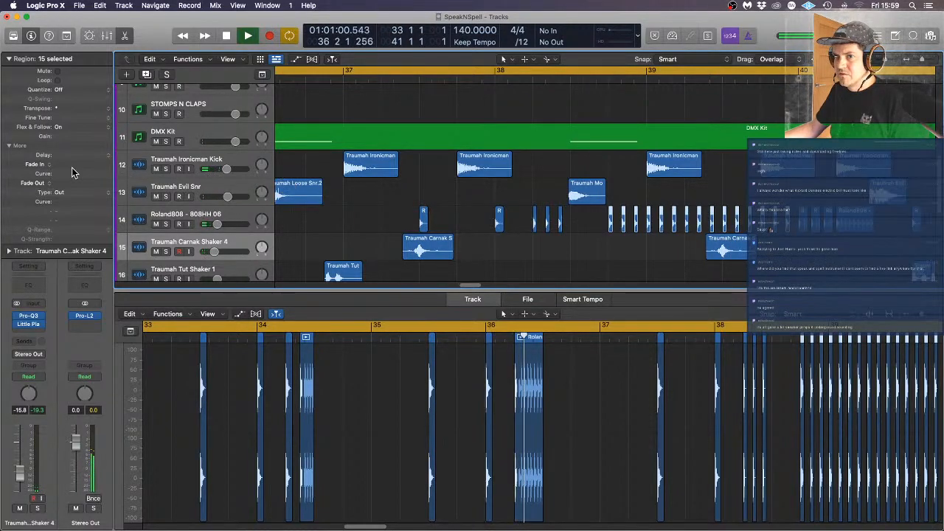
pyautogui.moveTo(70, 180); pyautogui.dragTo(80, 150)
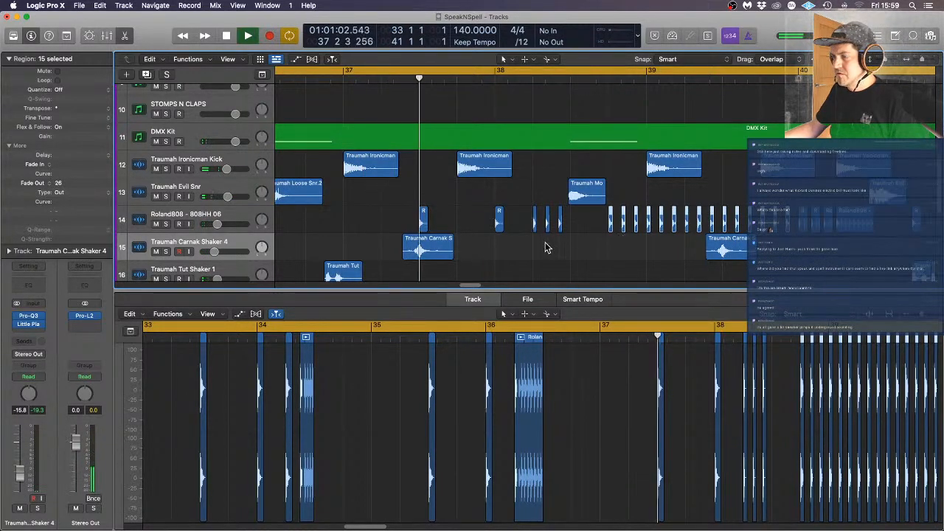
pyautogui.click(573, 248)
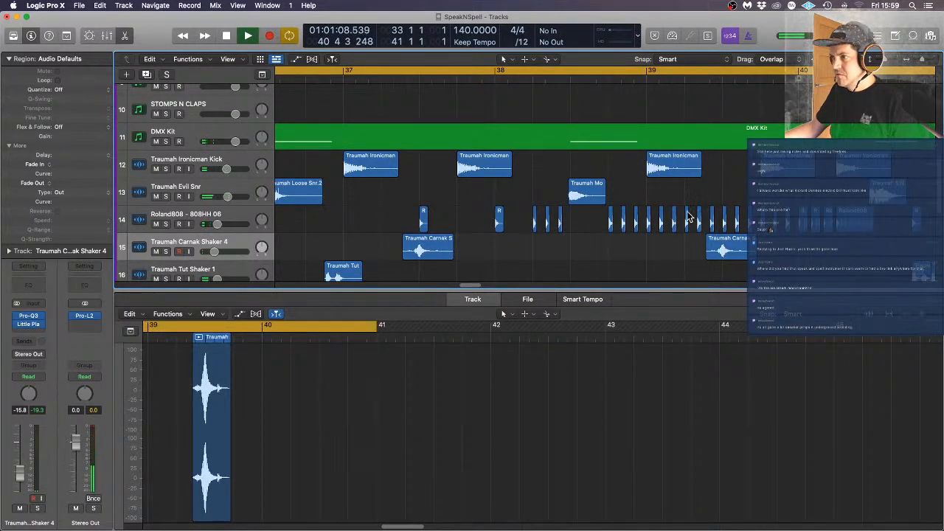
# Slightly lengthen the three trimmed hi-hat hits on beat 2 of bar 38
pyautogui.moveTo(639, 200); pyautogui.dragTo(542, 229)
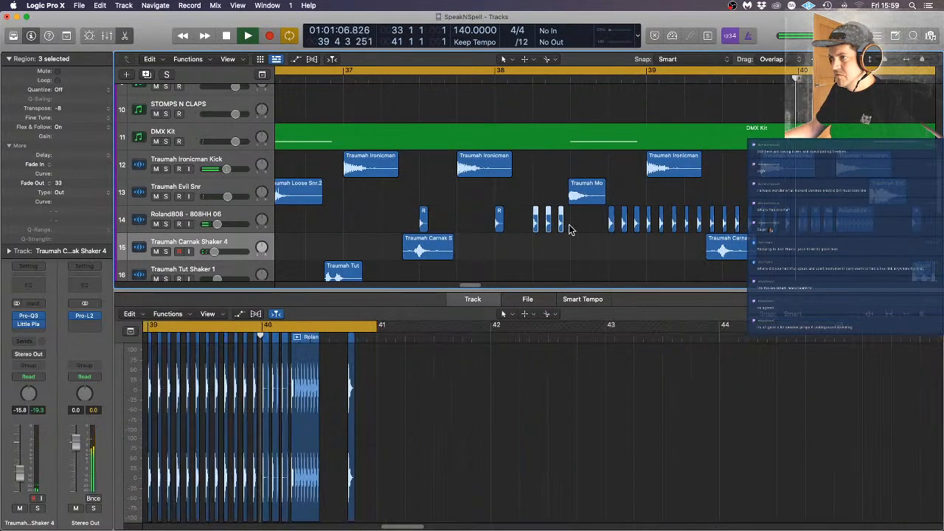
pyautogui.press('super+Left')
pyautogui.press('super+Left')
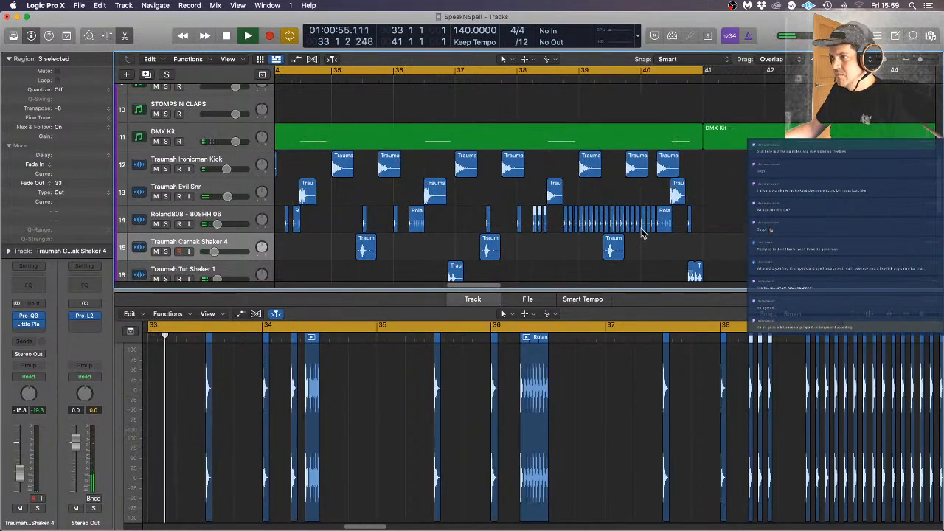
# Transpose the looped hi-hat roll on beat 2 of bar 40 to -13
pyautogui.click(661, 225)
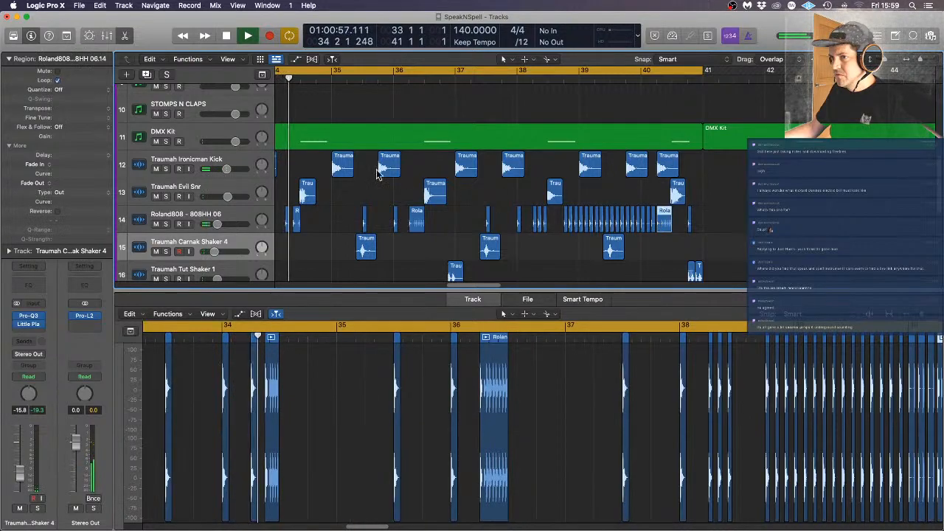
pyautogui.moveTo(74, 119)
pyautogui.mouseDown()
pyautogui.moveTo(74, 135)
pyautogui.moveTo(78, 126)
pyautogui.mouseUp()
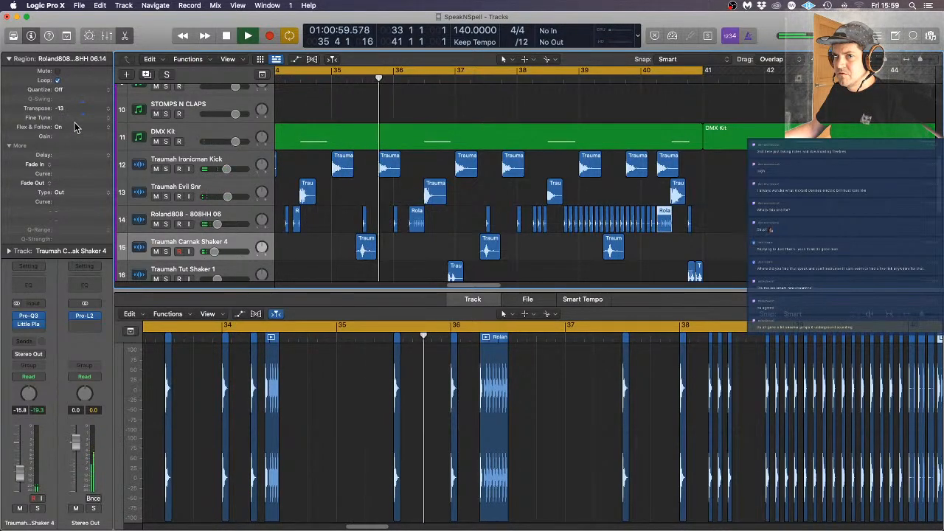
pyautogui.click(726, 226)
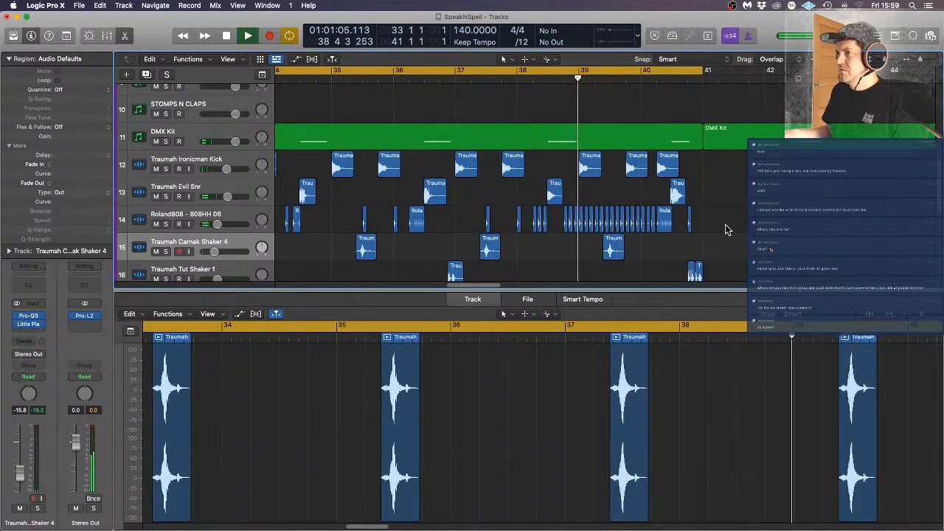
# Try copying the three hi-hat hits from beat 2 to beat 3 of bar 38, and delete the copies
pyautogui.click(545, 224)
pyautogui.moveTo(545, 222)
pyautogui.mouseDown()
pyautogui.moveTo(534, 221)
pyautogui.moveTo(551, 225)
pyautogui.mouseUp()
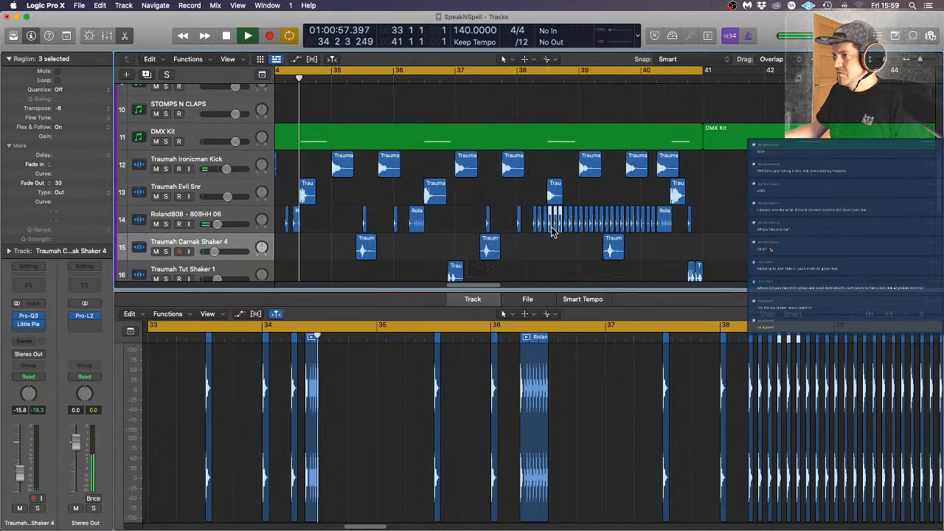
pyautogui.click(548, 249)
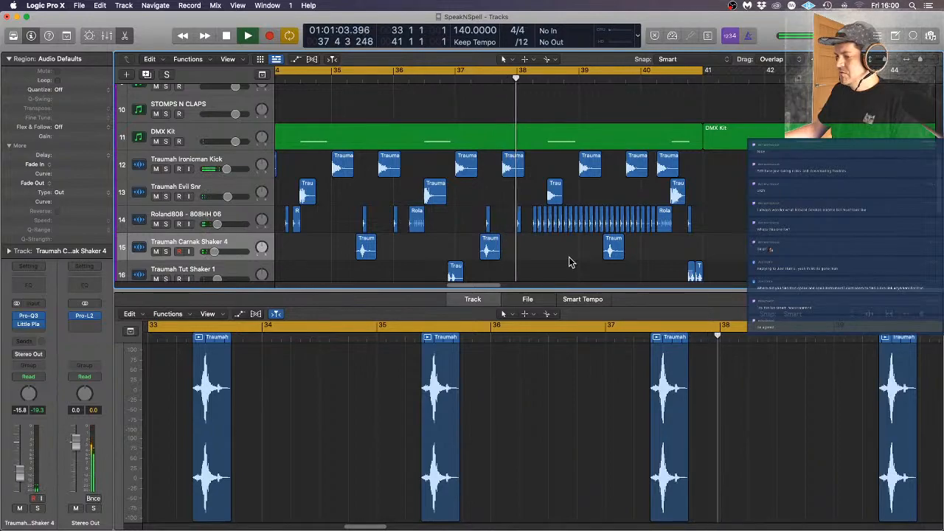
pyautogui.keyDown('ctrl'); pyautogui.keyDown('alt'); pyautogui.click(572, 259); pyautogui.keyUp('alt'); pyautogui.keyUp('ctrl')
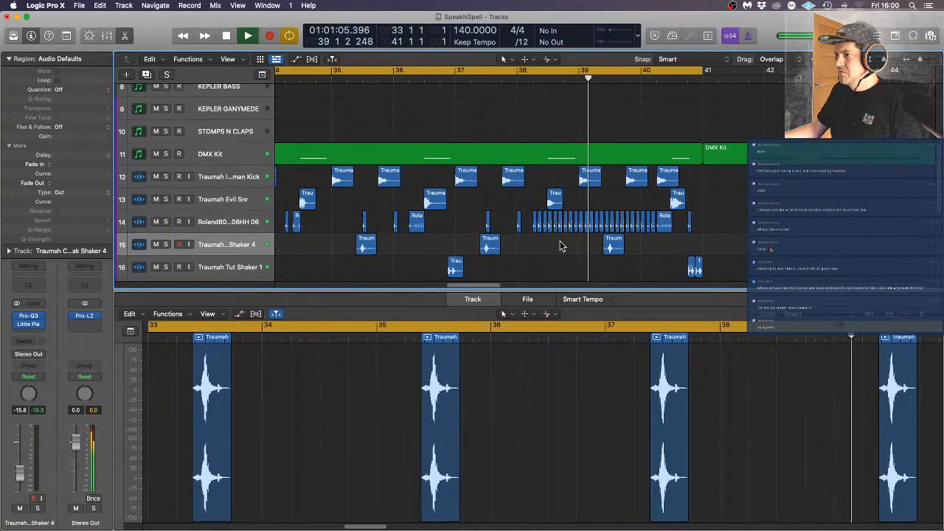
pyautogui.click(554, 228)
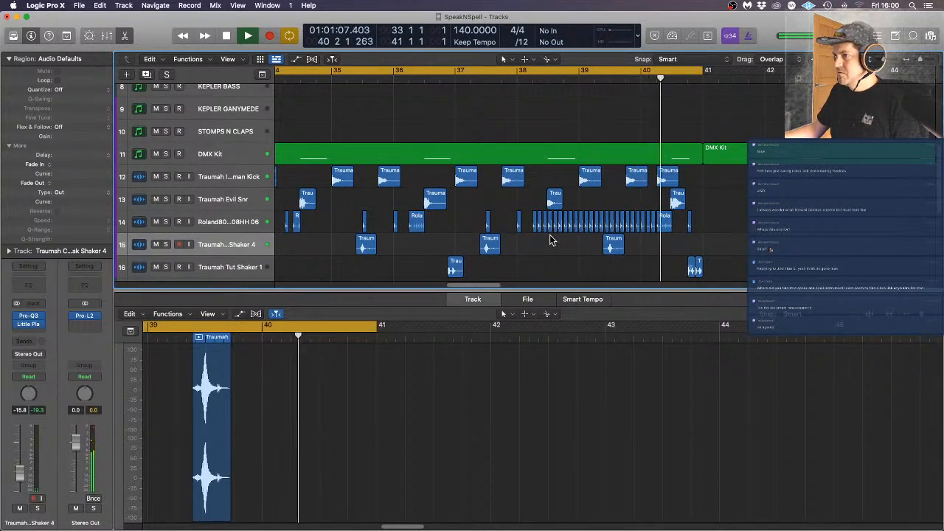
pyautogui.press('BackSpace')
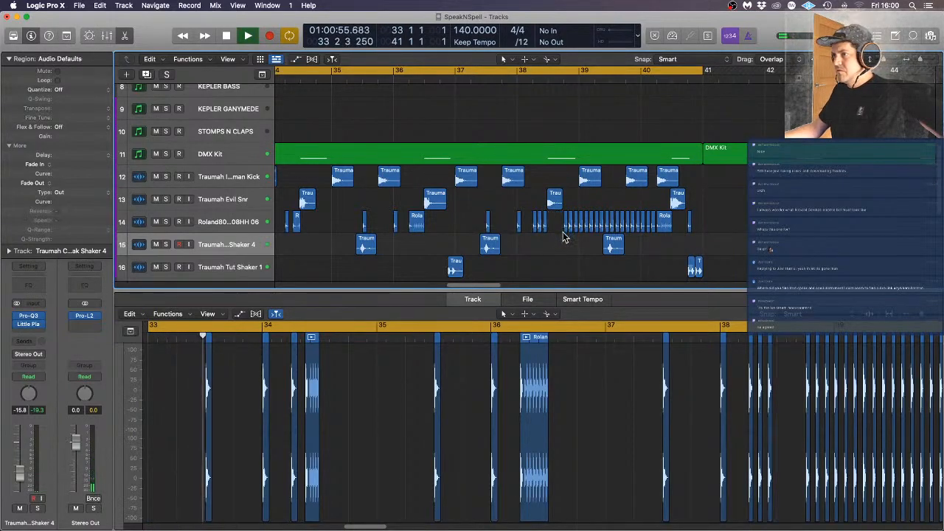
# Delete the second and third triplet hi-hat hits on beat 4 of bar 38 and change the grid division to /16
pyautogui.scroll(4, 563, 228)
pyautogui.hscroll(5, 565, 228)
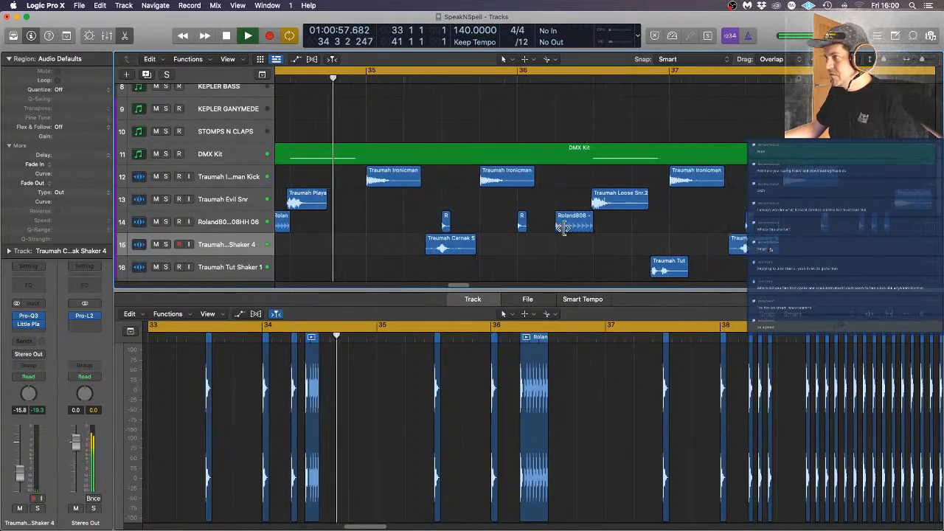
pyautogui.click(685, 225)
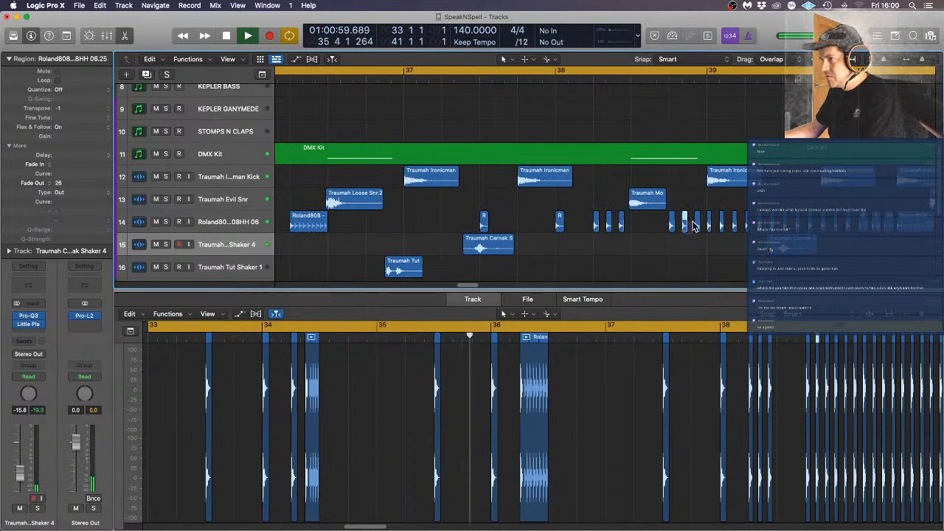
pyautogui.press('BackSpace')
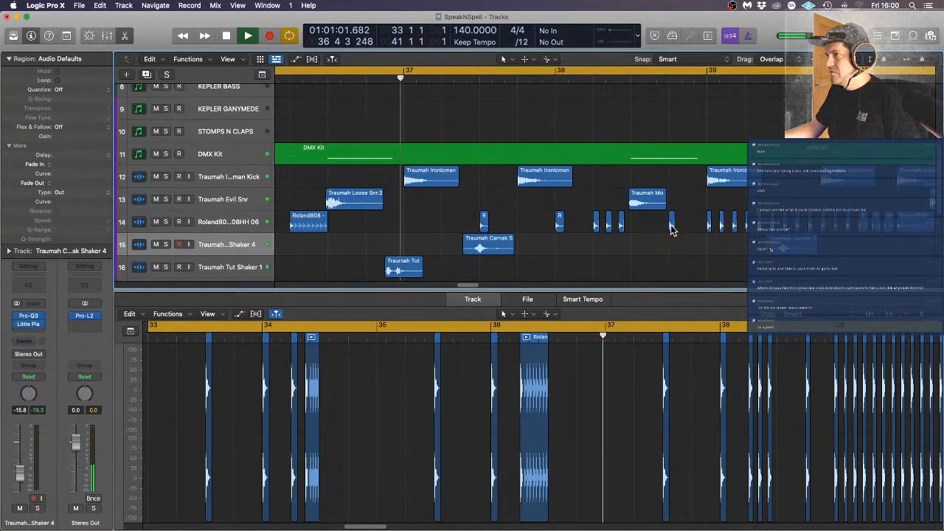
pyautogui.click(522, 42)
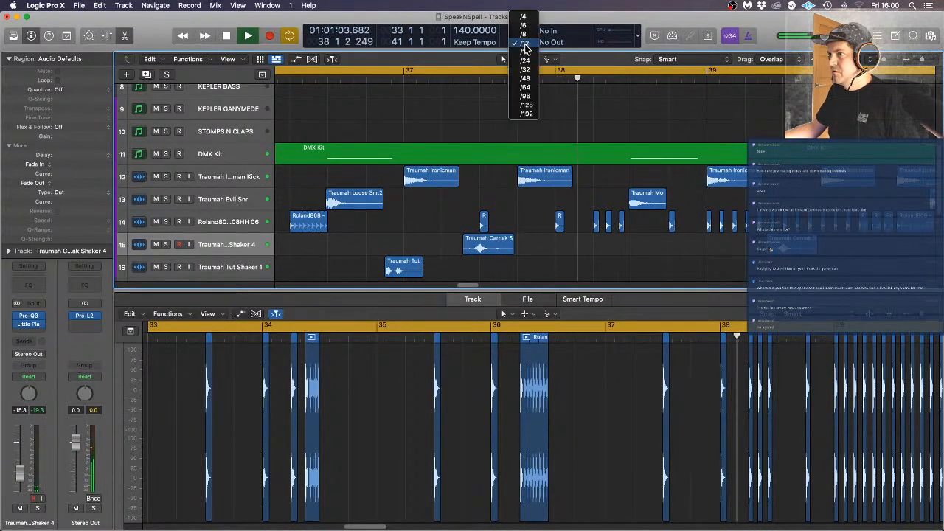
pyautogui.click(536, 68)
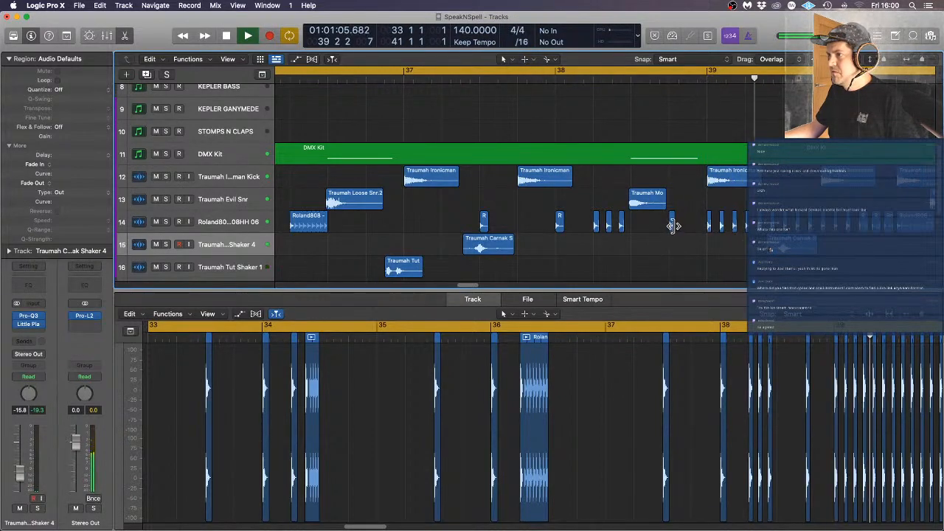
# Copy the hi-hat hit on beat 4 of bar 38 to the other three sixteenths, clearing the second and fourth hits' transposition
pyautogui.moveTo(672, 228)
pyautogui.mouseDown()
pyautogui.moveTo(686, 234)
pyautogui.moveTo(696, 220)
pyautogui.moveTo(662, 224)
pyautogui.moveTo(681, 225)
pyautogui.mouseUp()
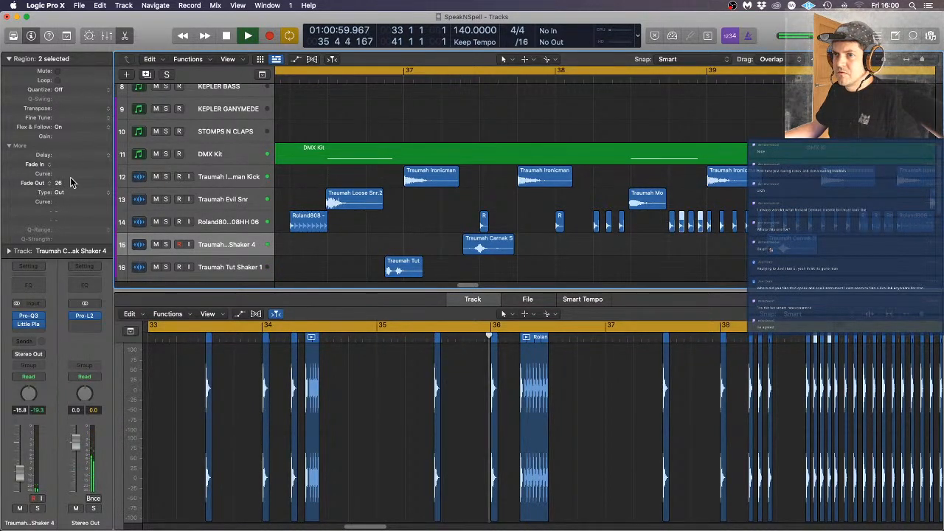
pyautogui.click(689, 246)
pyautogui.click(693, 229)
pyautogui.keyDown('shift'); pyautogui.click(700, 223); pyautogui.keyUp('shift')
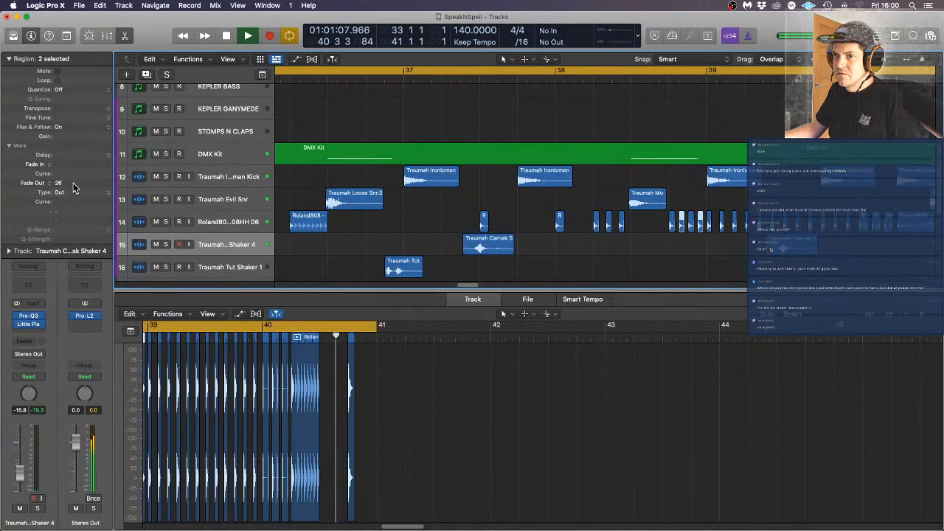
# Check the region settings of the first two sixteenth hits on beat 4 of bar 38, and delete the three copies
pyautogui.click(11, 251)
pyautogui.click(11, 250)
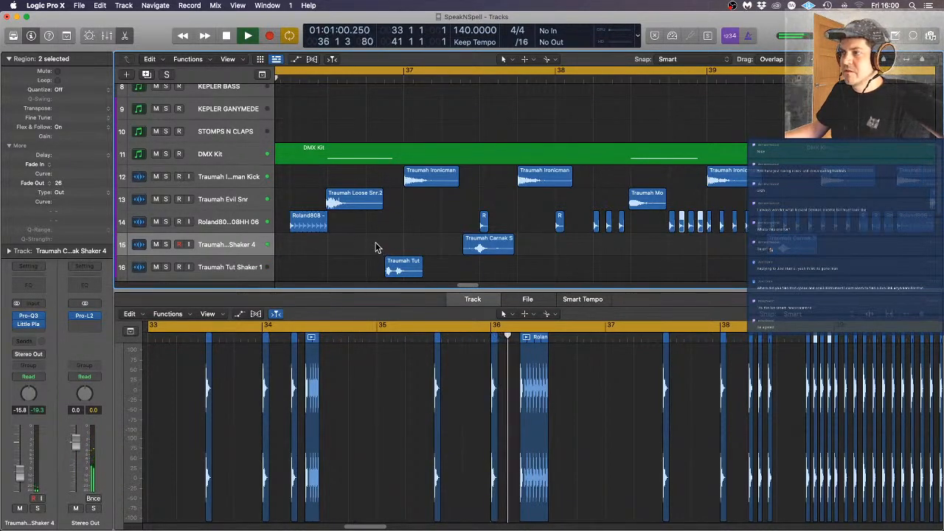
pyautogui.click(689, 272)
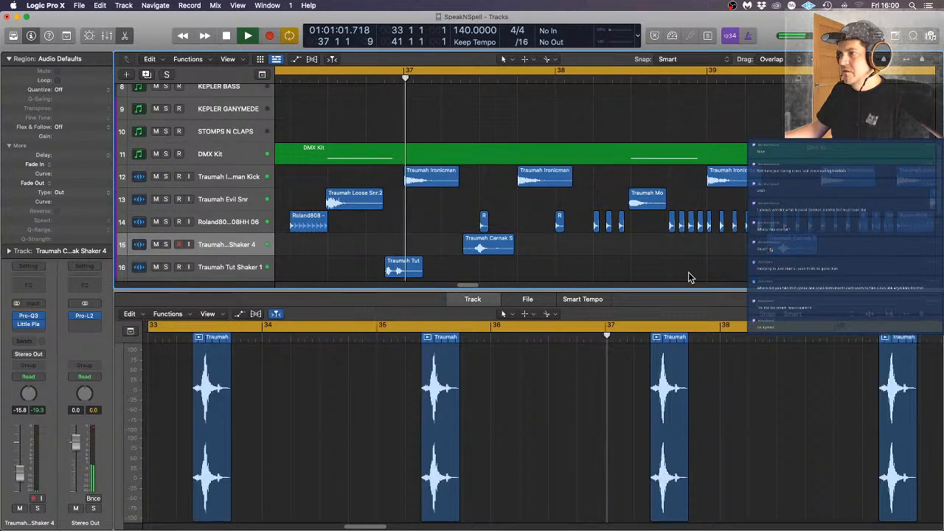
pyautogui.click(682, 231)
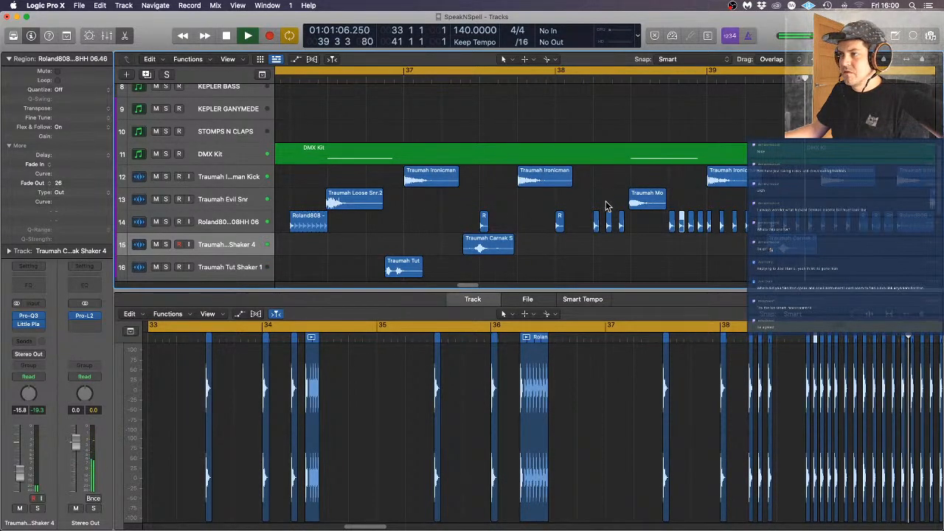
pyautogui.click(673, 225)
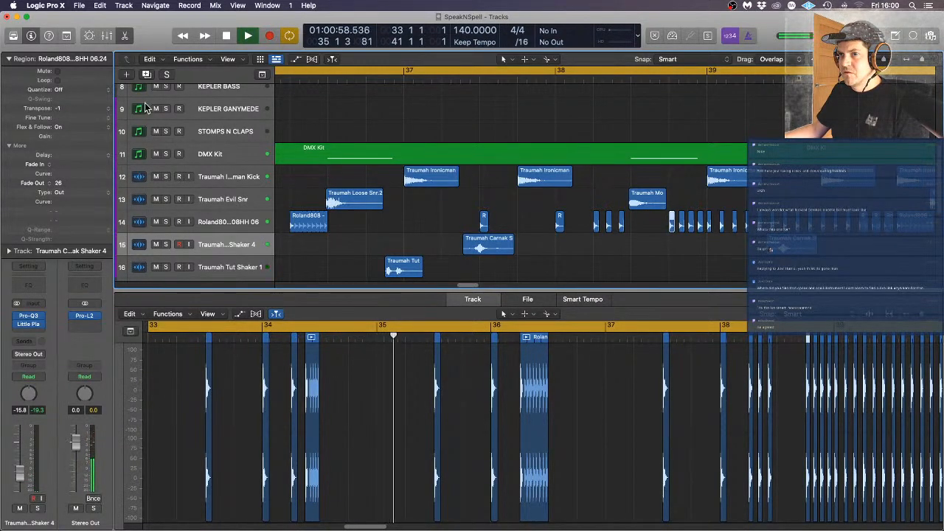
pyautogui.click(648, 236)
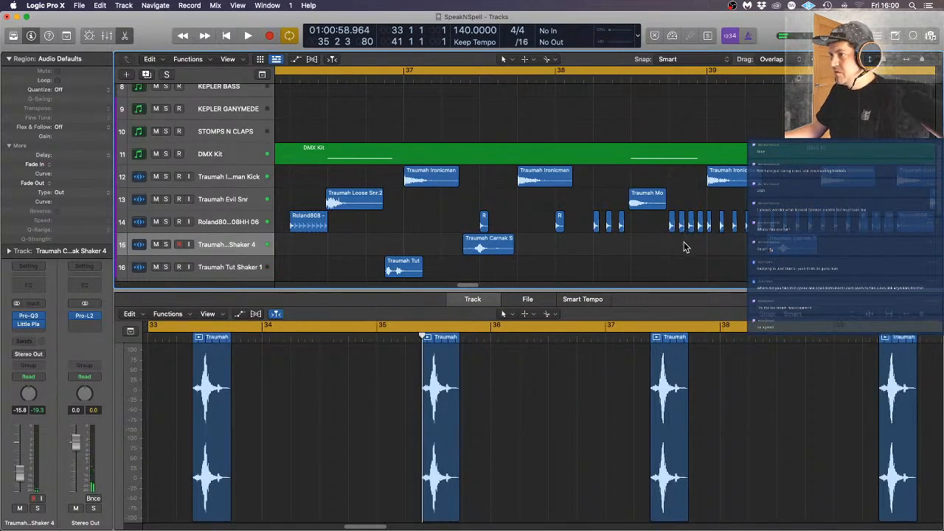
pyautogui.click(685, 227)
pyautogui.press('Delete')
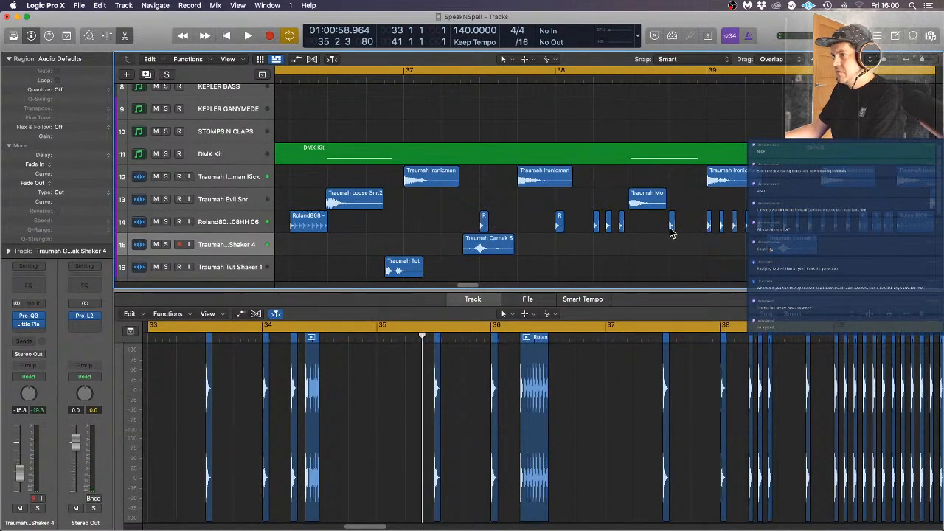
# Lengthen the hi-hat hit on beat 4 of bar 38 with its transposition cleared, and copy it an eighth note on
pyautogui.moveTo(674, 226); pyautogui.dragTo(677, 226)
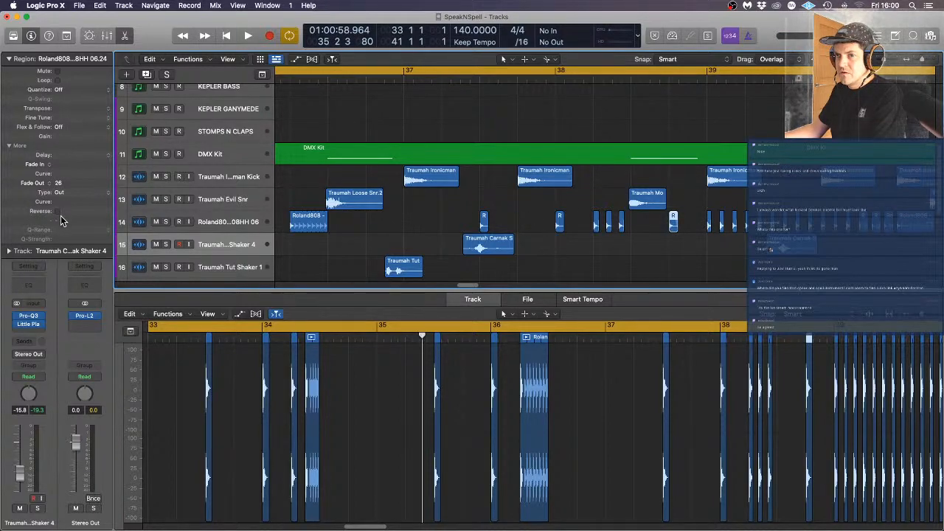
pyautogui.click(705, 251)
pyautogui.moveTo(673, 226); pyautogui.dragTo(691, 222)
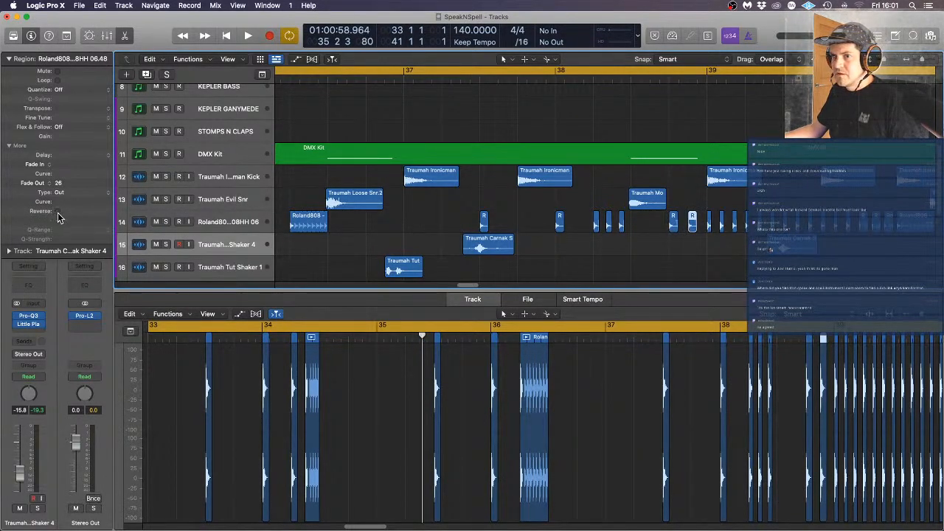
# Reverse the hi-hat hit on the second eighth note of beat 4 in bar 38 and play the section back
pyautogui.press('space')
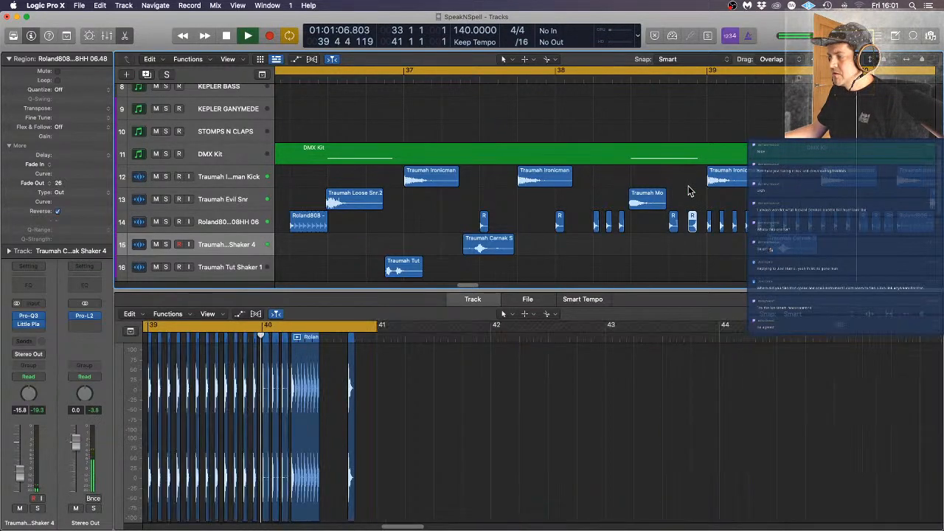
pyautogui.keyDown('ctrl'); pyautogui.keyDown('alt'); pyautogui.click(687, 189); pyautogui.keyUp('alt'); pyautogui.keyUp('ctrl')
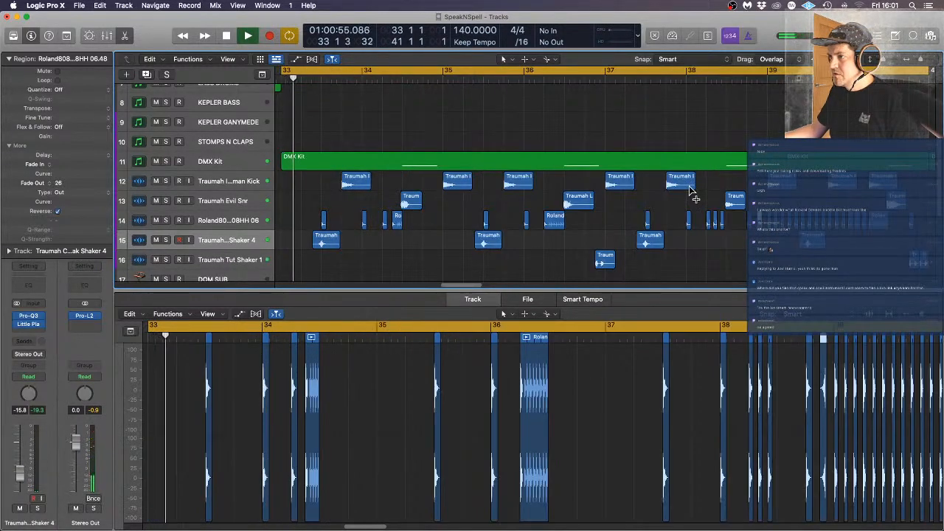
pyautogui.press('super+Right')
pyautogui.press('super+Right')
pyautogui.press('super+Left')
pyautogui.scroll(-3, 687, 187)
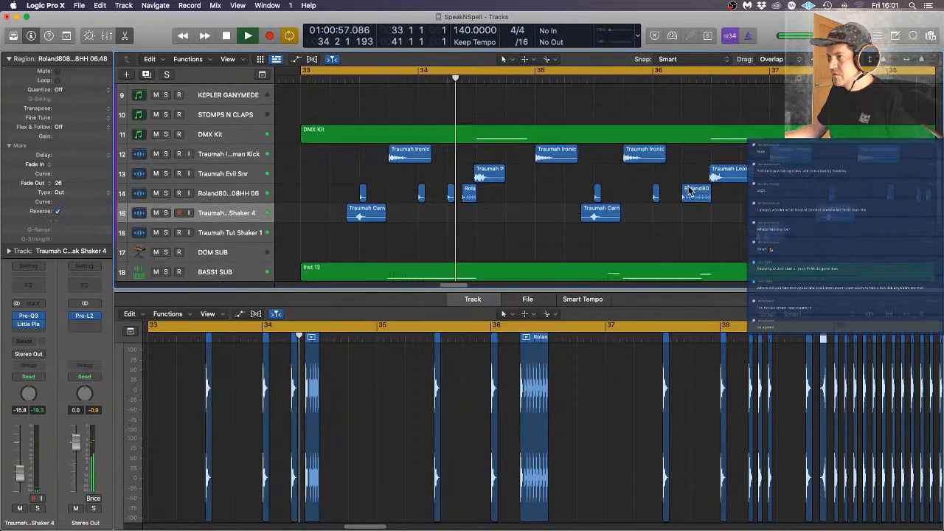
# Move the BASS3 region one beat earlier to start on beat 4 of bar 36, and listen to it against BASS1
pyautogui.hscroll(8, 684, 180)
pyautogui.scroll(-1, 688, 181)
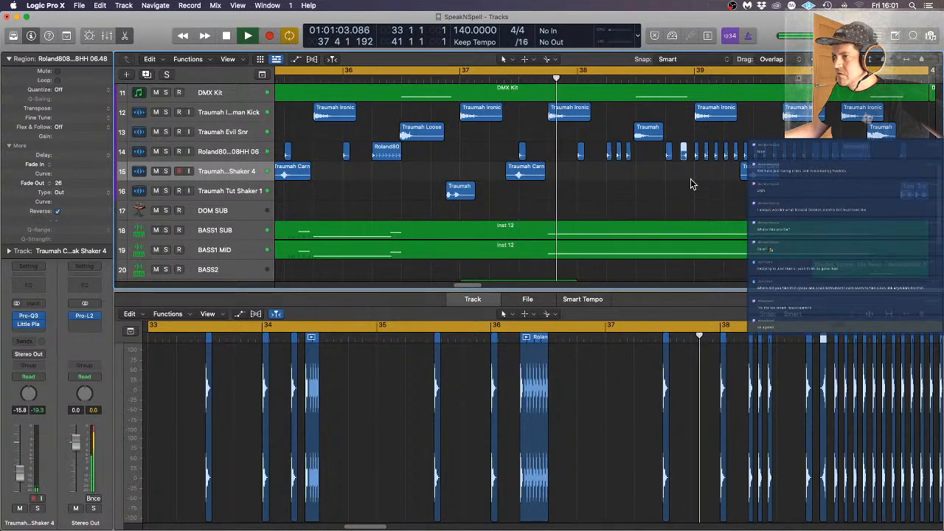
pyautogui.scroll(-3, 527, 182)
pyautogui.scroll(-2, 527, 183)
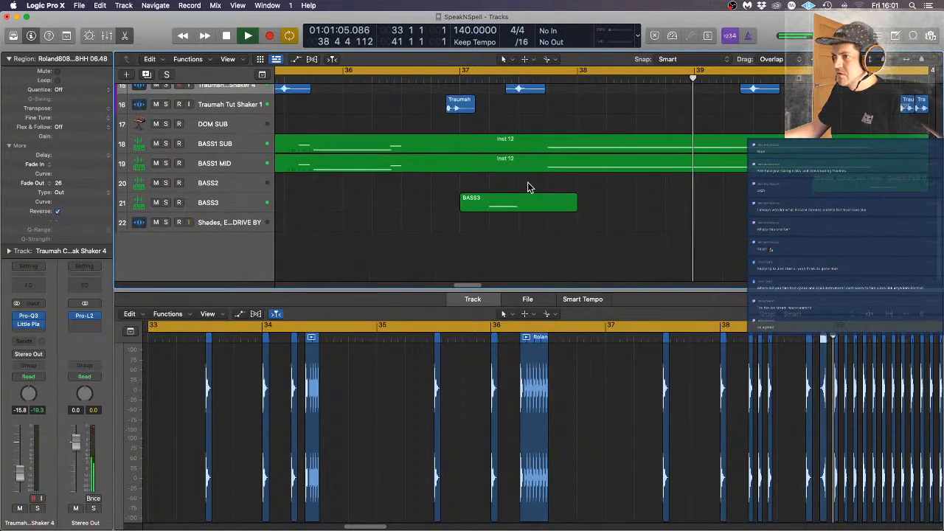
pyautogui.scroll(5, 514, 184)
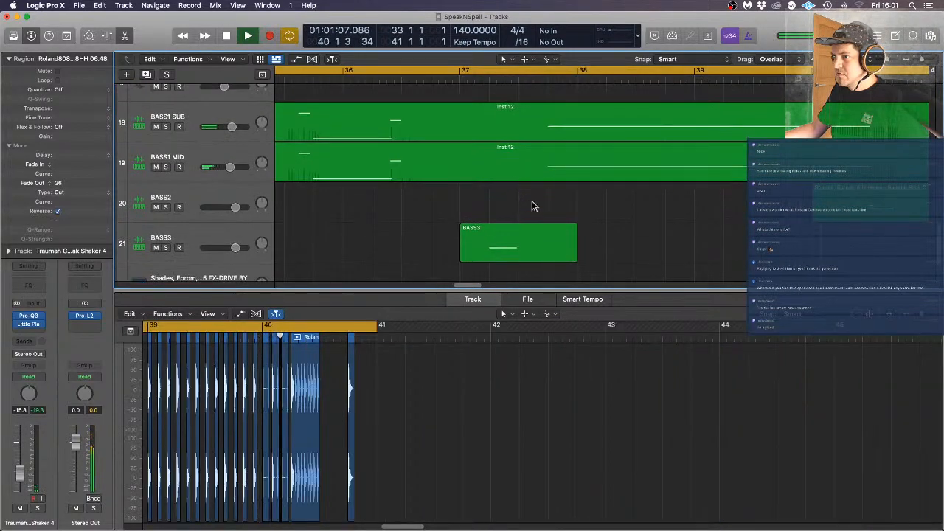
pyautogui.moveTo(519, 252); pyautogui.dragTo(487, 251)
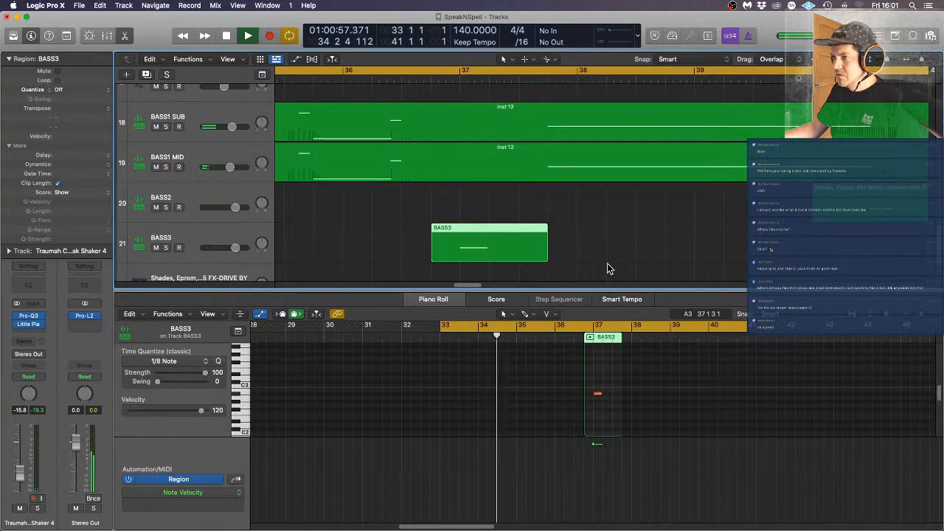
pyautogui.click(607, 379)
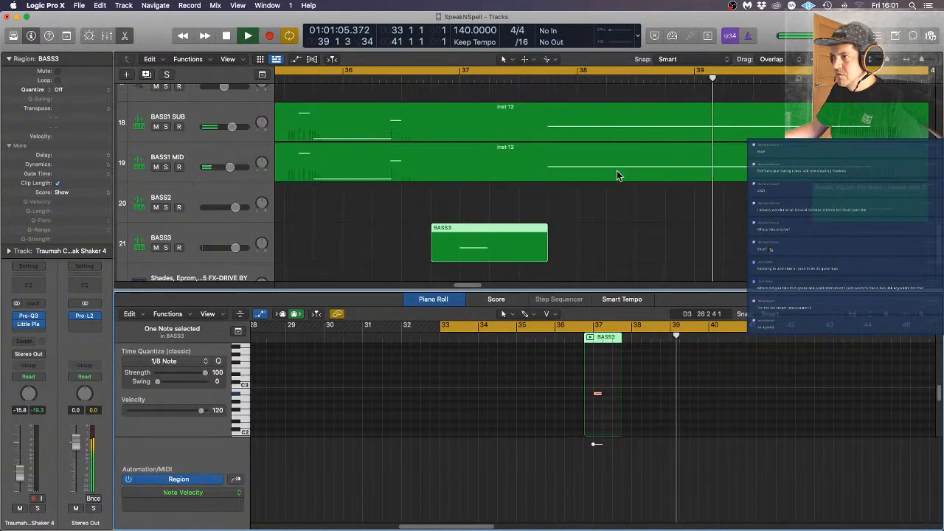
pyautogui.moveTo(631, 235); pyautogui.dragTo(618, 111)
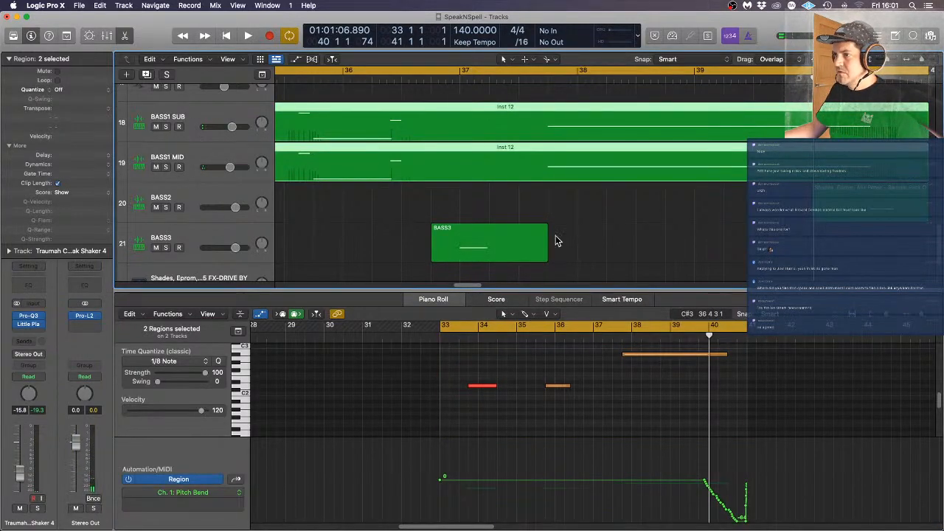
pyautogui.click(582, 228)
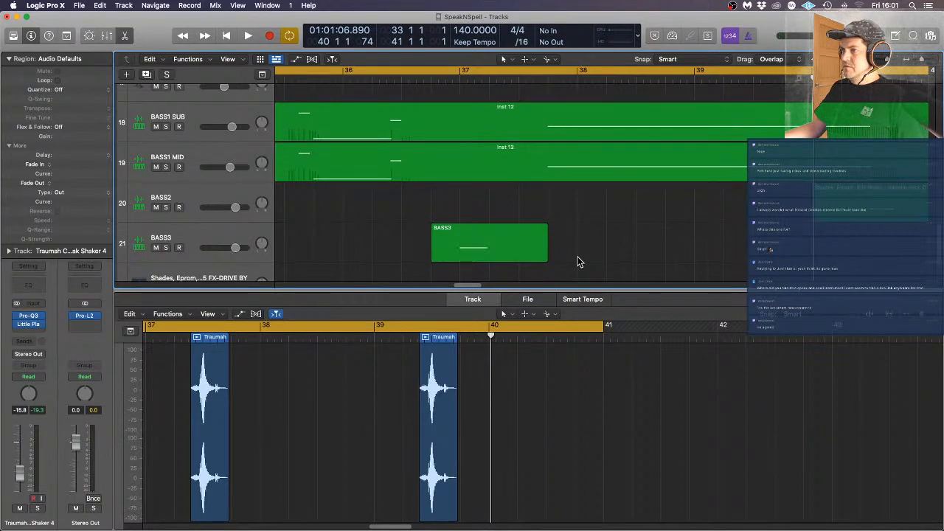
pyautogui.press('space')
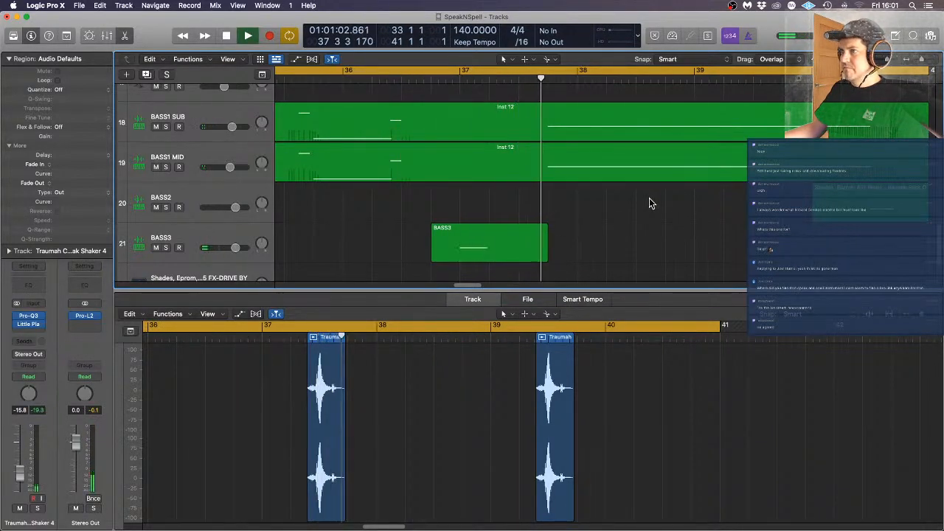
# Trim the start of the long held note in both BASS1 SUB and BASS1 MID regions to beat 3 of bar 38
pyautogui.press('super+Up')
pyautogui.press('super+Up')
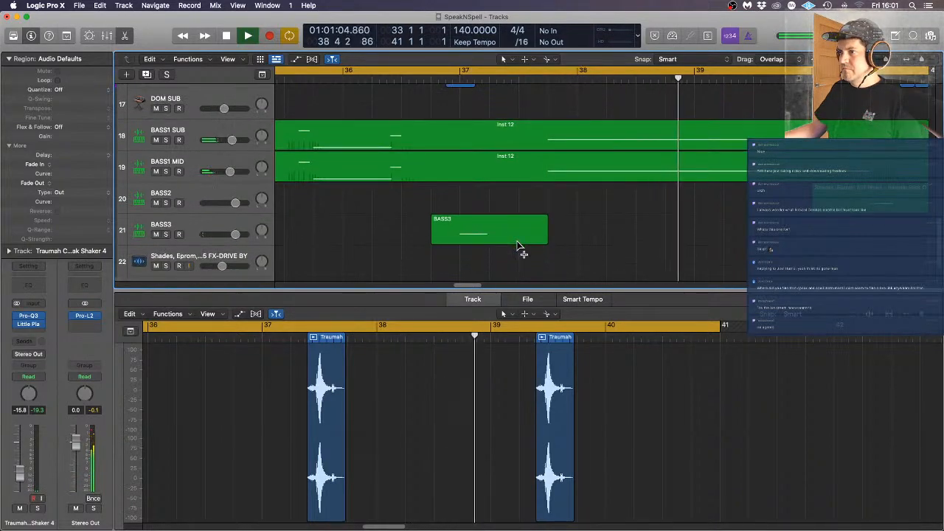
pyautogui.press('super+Left')
pyautogui.press('super+Left')
pyautogui.click(678, 234)
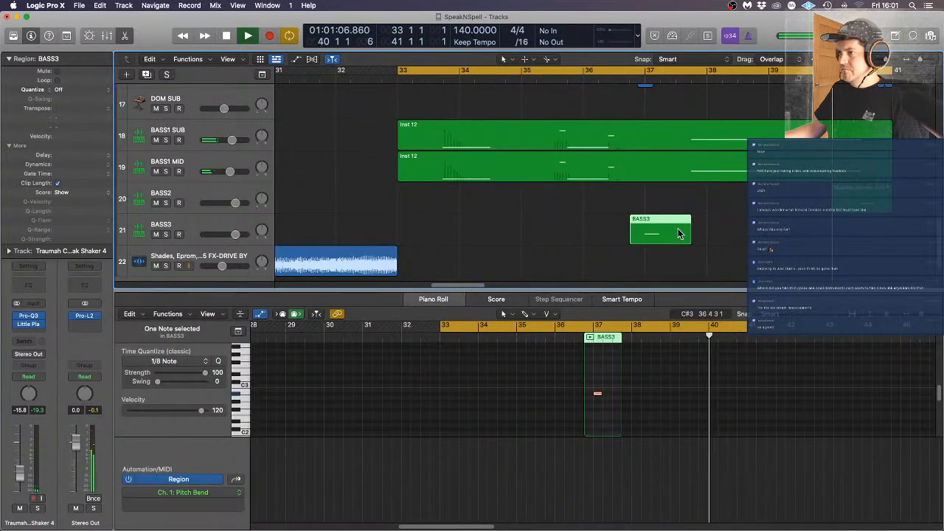
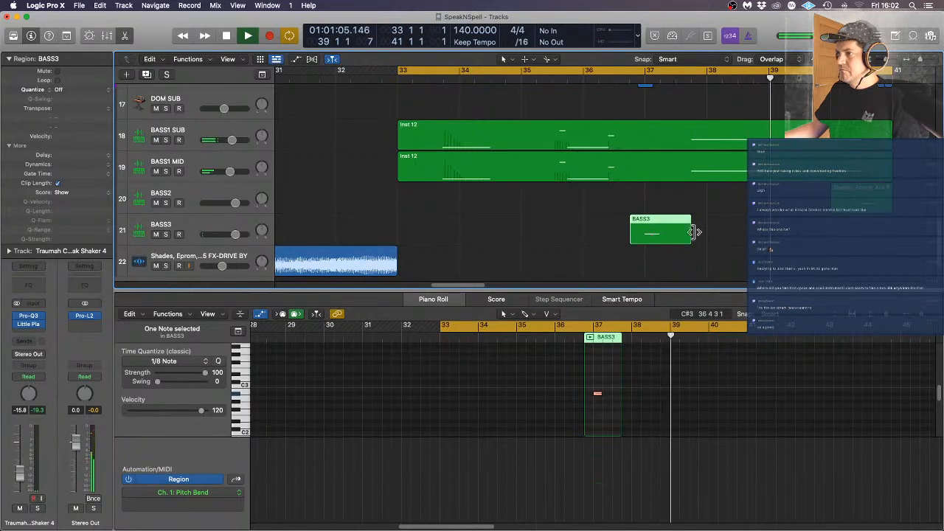
pyautogui.click(704, 136)
pyautogui.keyDown('shift'); pyautogui.click(690, 160); pyautogui.keyUp('shift')
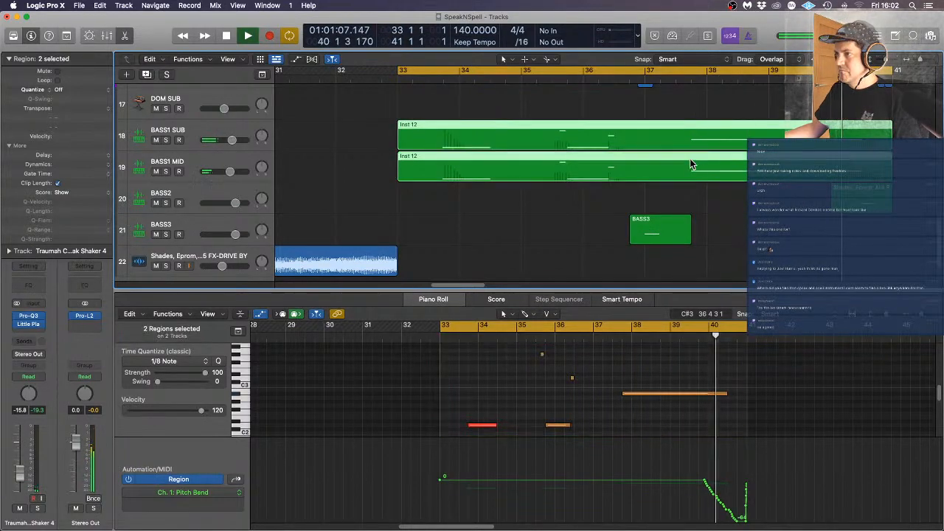
pyautogui.moveTo(623, 427); pyautogui.dragTo(652, 394)
pyautogui.click(732, 215)
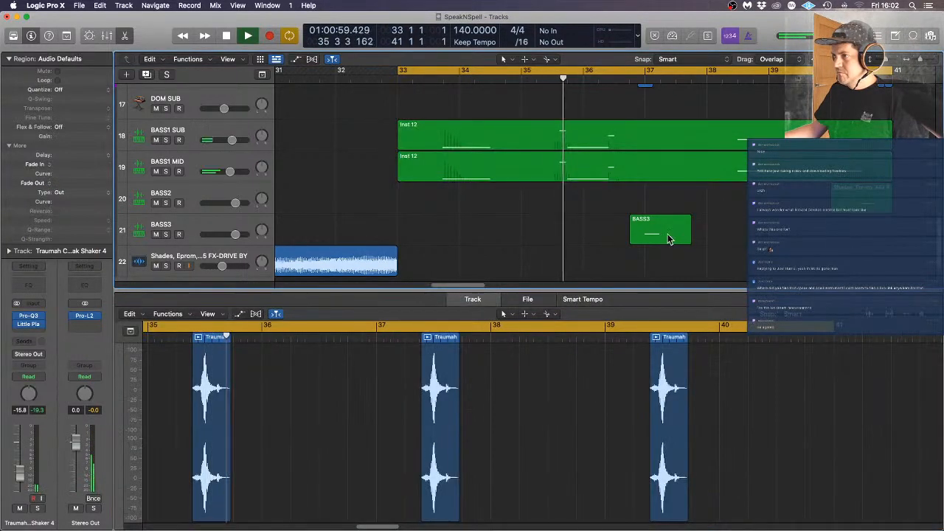
# Copy the BASS3 region three beats on, so the copy starts on beat 3 of bar 37
pyautogui.keyDown('alt'); pyautogui.moveTo(664, 238); pyautogui.dragTo(707, 232); pyautogui.keyUp('alt')
pyautogui.click(733, 197)
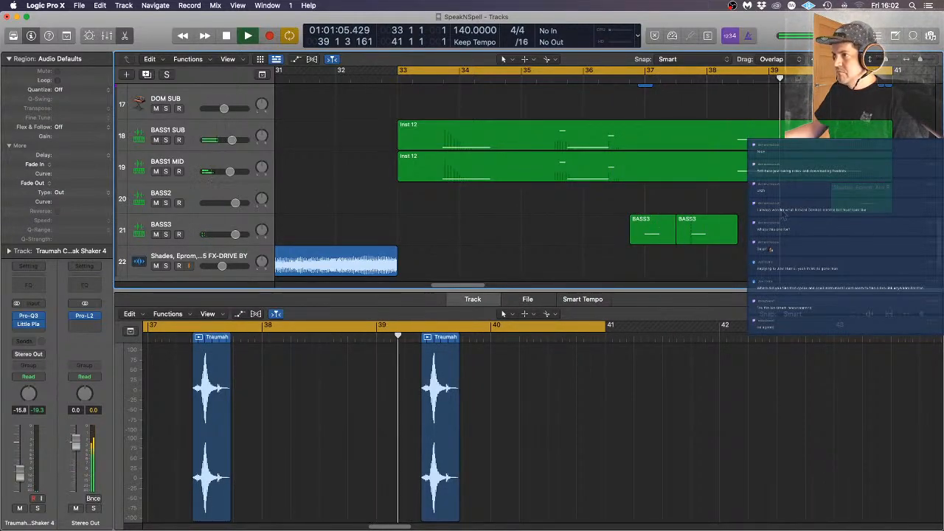
pyautogui.moveTo(660, 204); pyautogui.dragTo(720, 235)
pyautogui.click(739, 216)
# Listen through bars 33–41 and look over the drum, bass and effects regions across the arrangement
pyautogui.scroll(8, 739, 217)
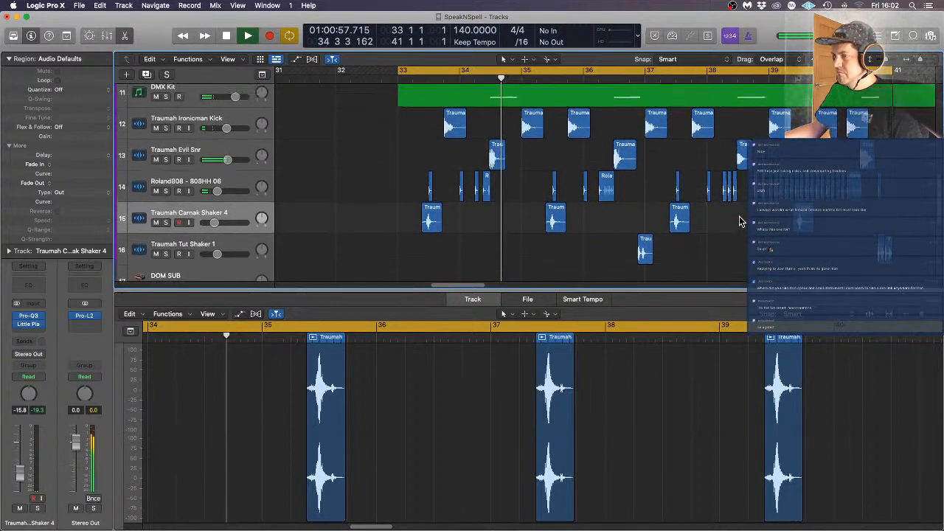
pyautogui.scroll(-3, 730, 220)
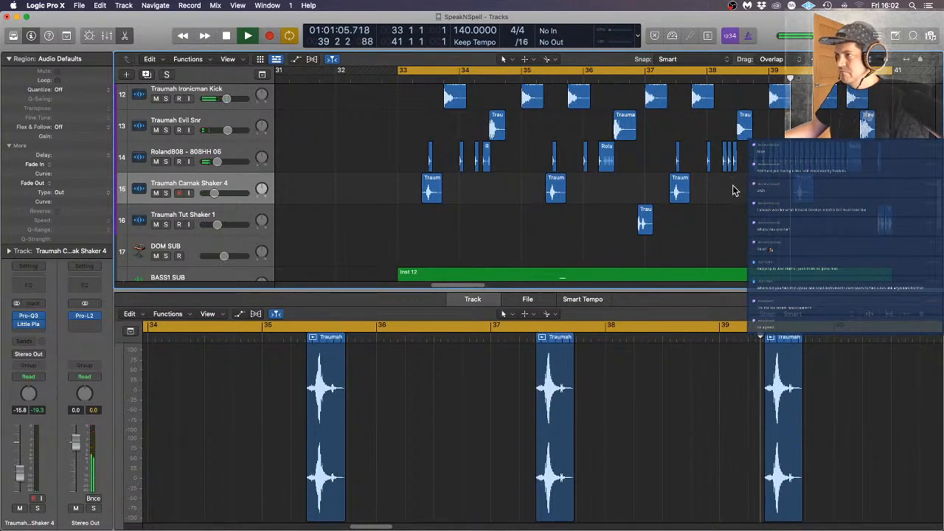
pyautogui.scroll(-4, 739, 194)
pyautogui.scroll(2, 738, 194)
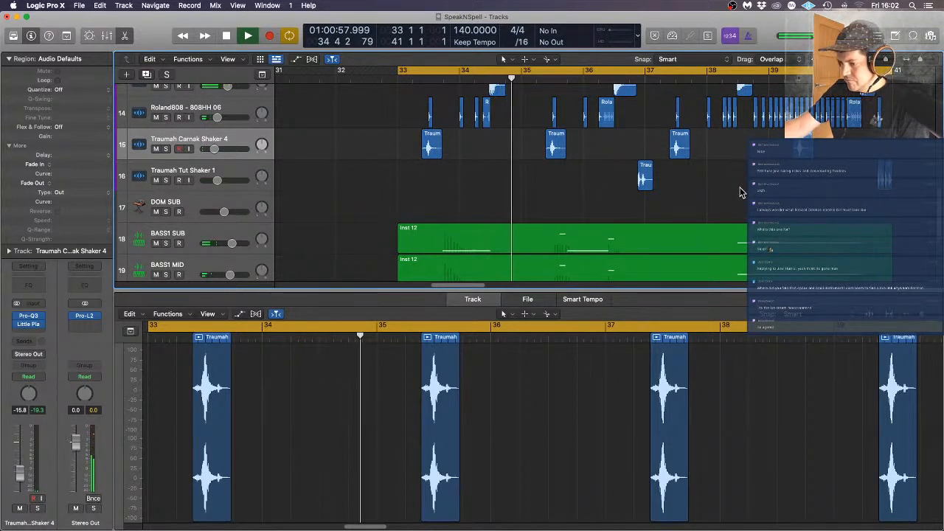
pyautogui.press('super+Left')
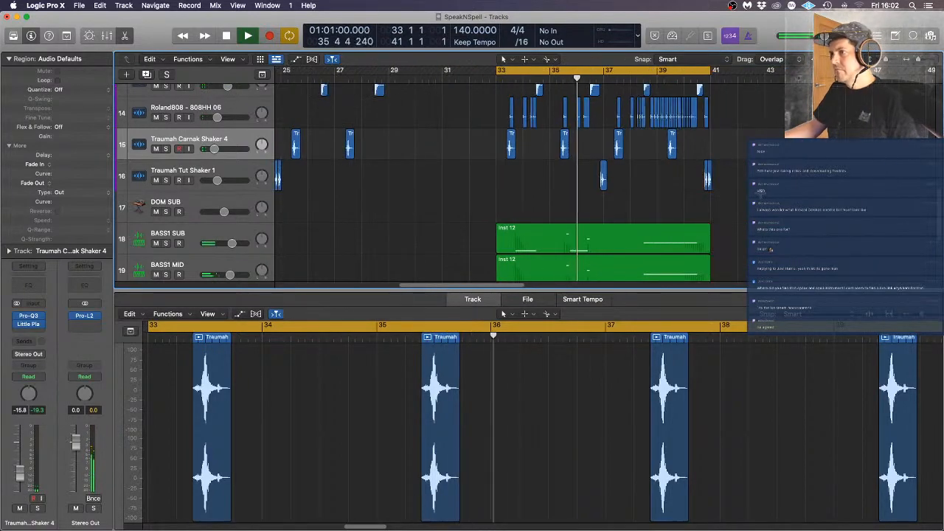
pyautogui.press('super+Up')
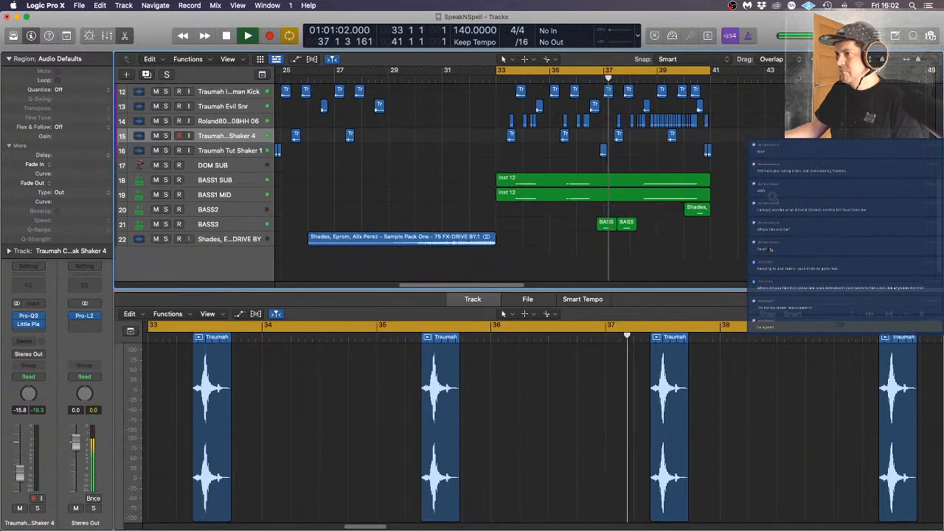
pyautogui.press('super+Up')
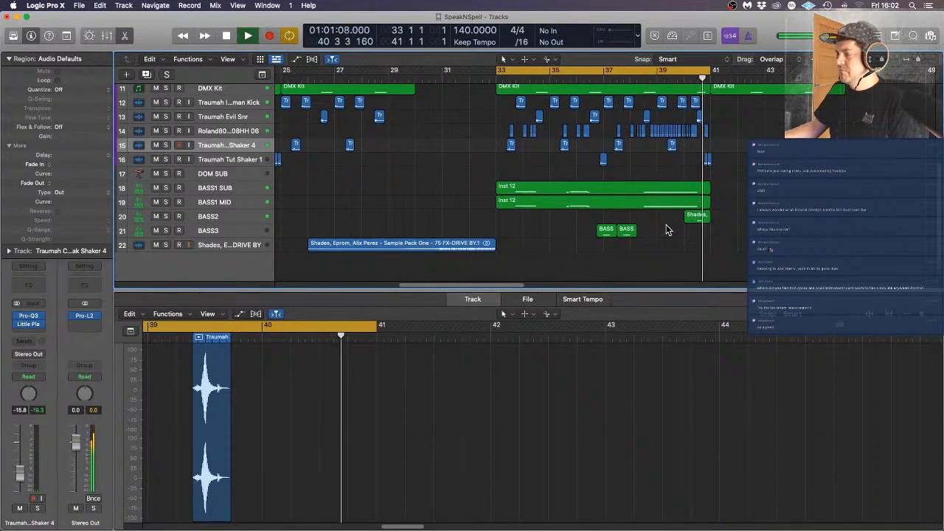
# Insert the ValhallaSupermassive reverb on the BASS2 track
pyautogui.click(236, 220)
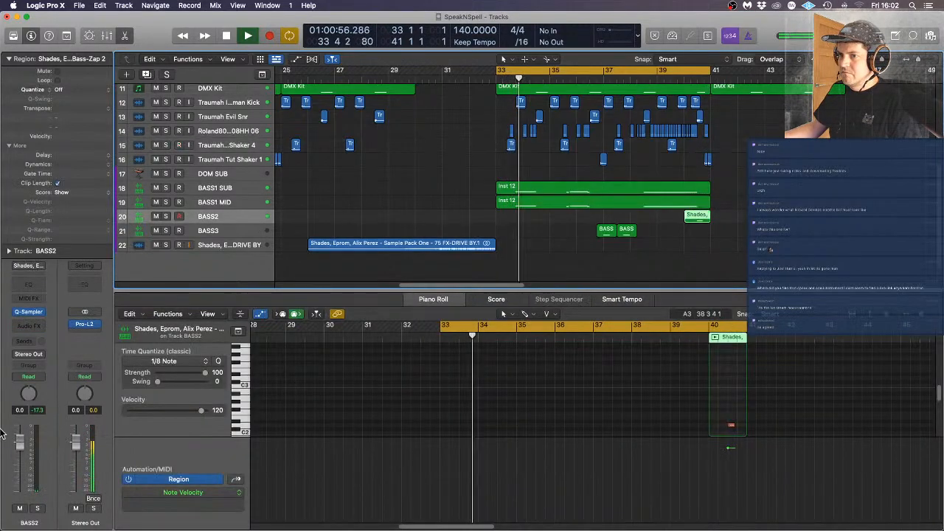
pyautogui.click(29, 326)
pyautogui.moveTo(56, 456)
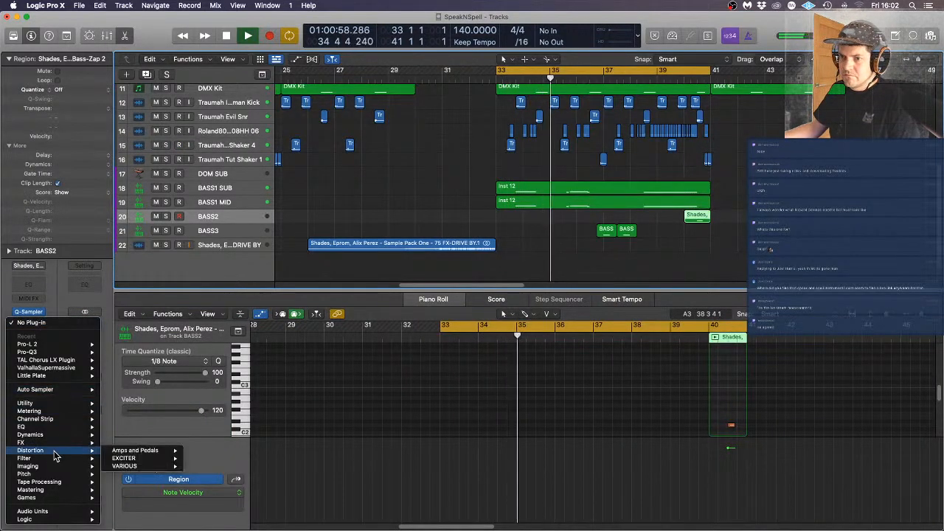
pyautogui.moveTo(131, 467)
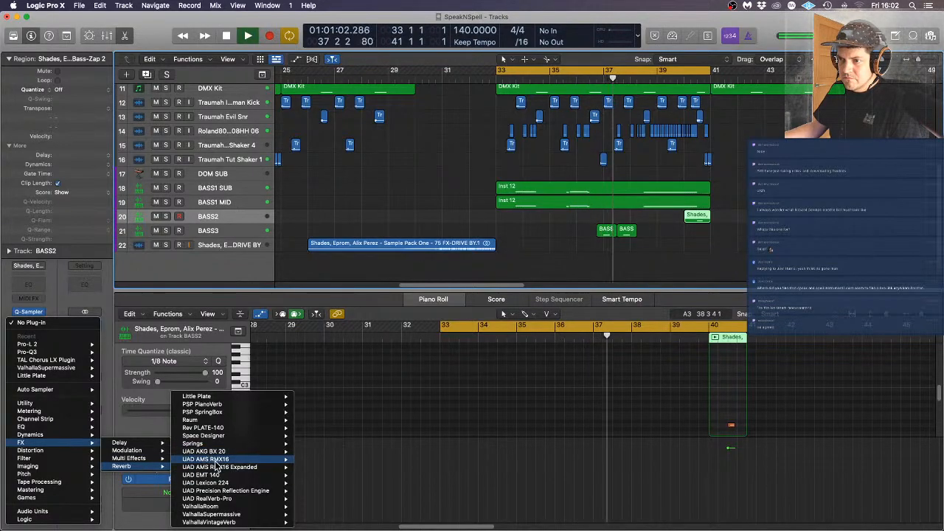
pyautogui.moveTo(286, 523)
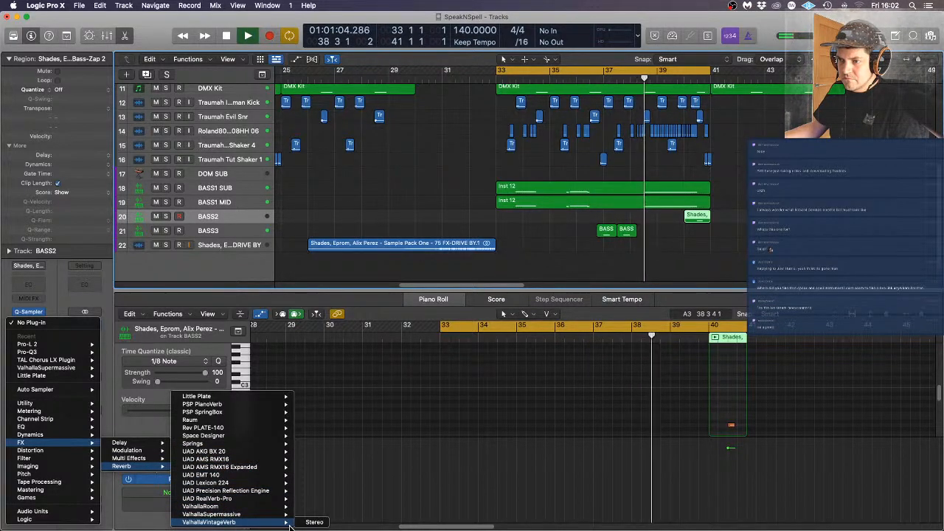
pyautogui.click(313, 514)
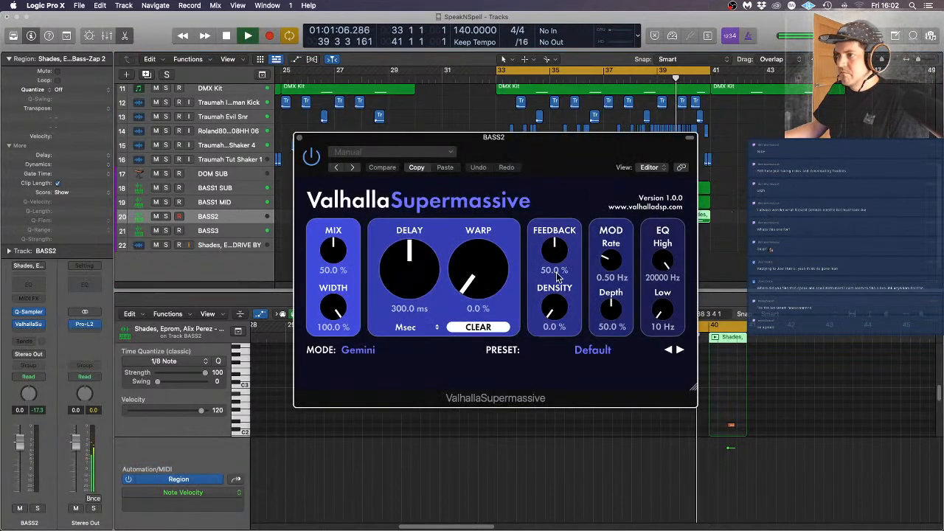
# Load the medium Forward Reverb preset in ValhallaSupermassive and set the mix to 36.8 %
pyautogui.click(590, 350)
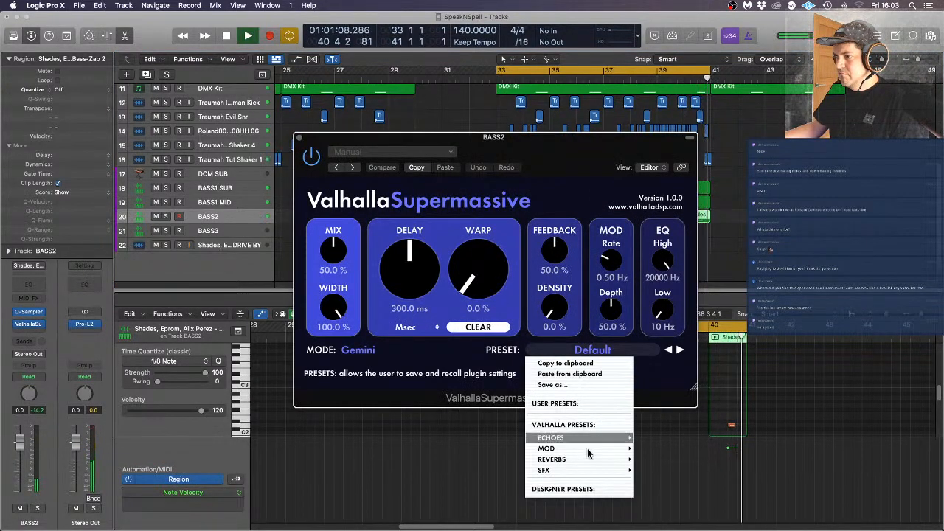
pyautogui.moveTo(613, 457)
pyautogui.moveTo(664, 438)
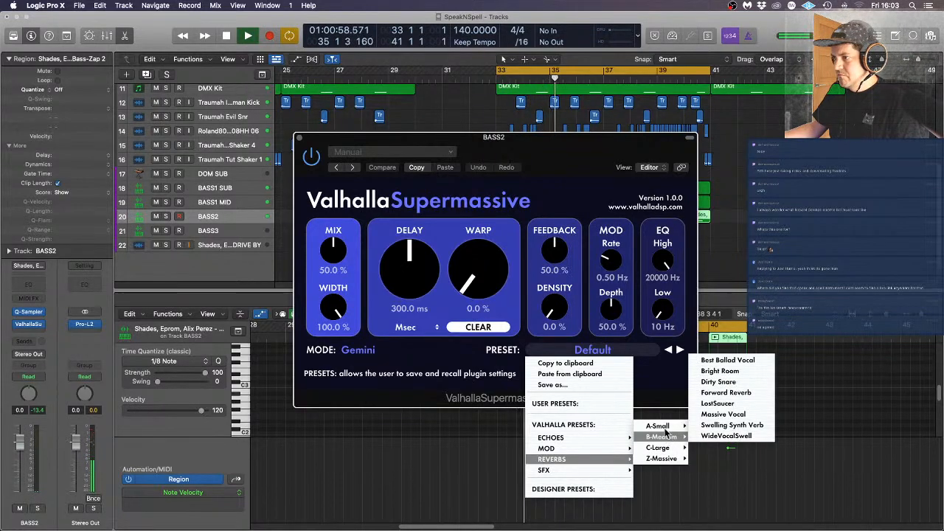
pyautogui.click(745, 387)
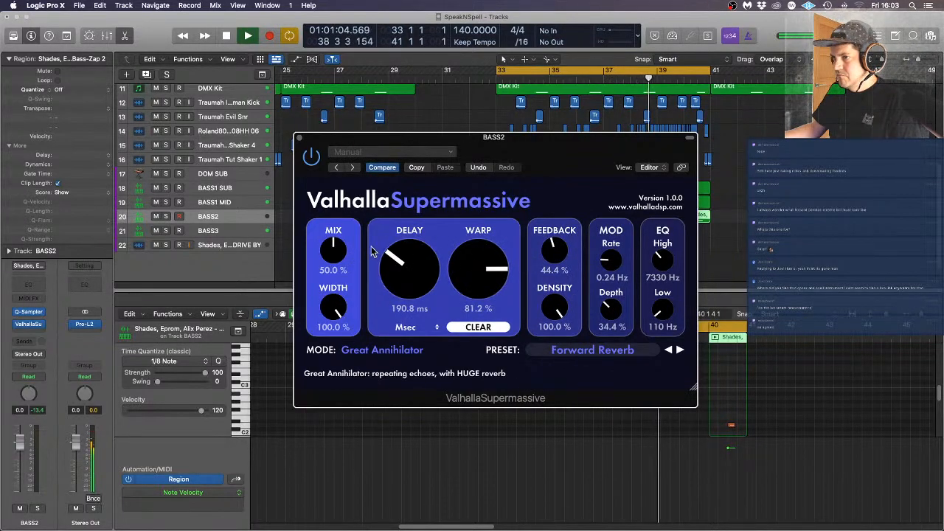
pyautogui.moveTo(333, 251); pyautogui.dragTo(332, 272)
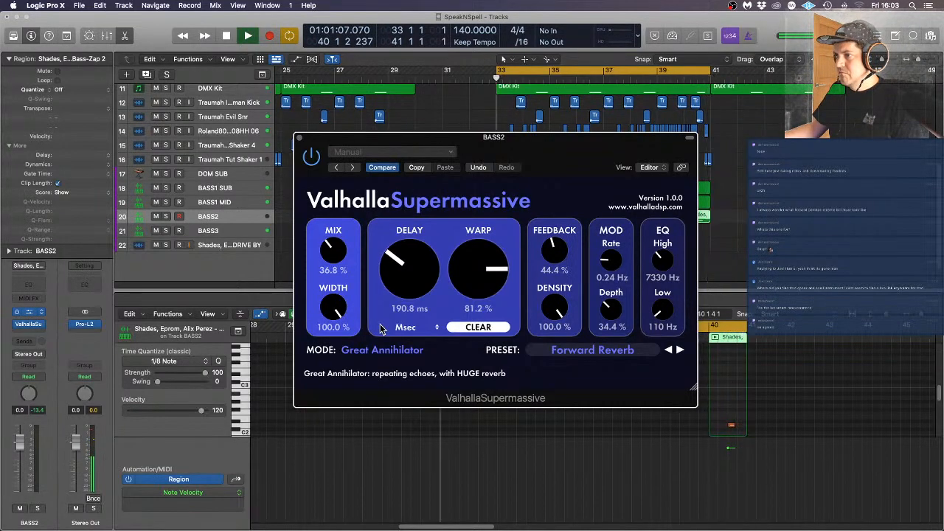
# Replace the Quick Sampler on the BASS2 track with a stereo Sampler (Multi-Sample) and open its synth details
pyautogui.click(33, 311)
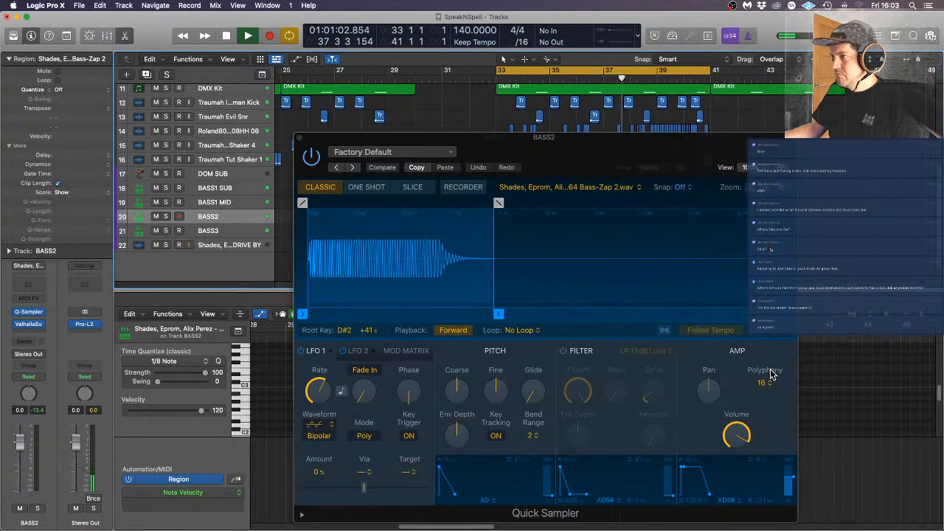
pyautogui.click(43, 311)
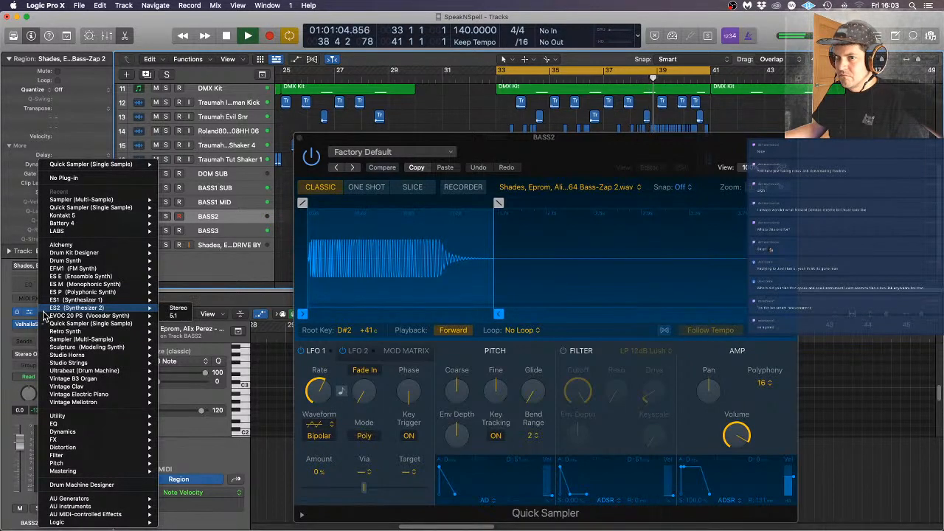
pyautogui.moveTo(56, 325)
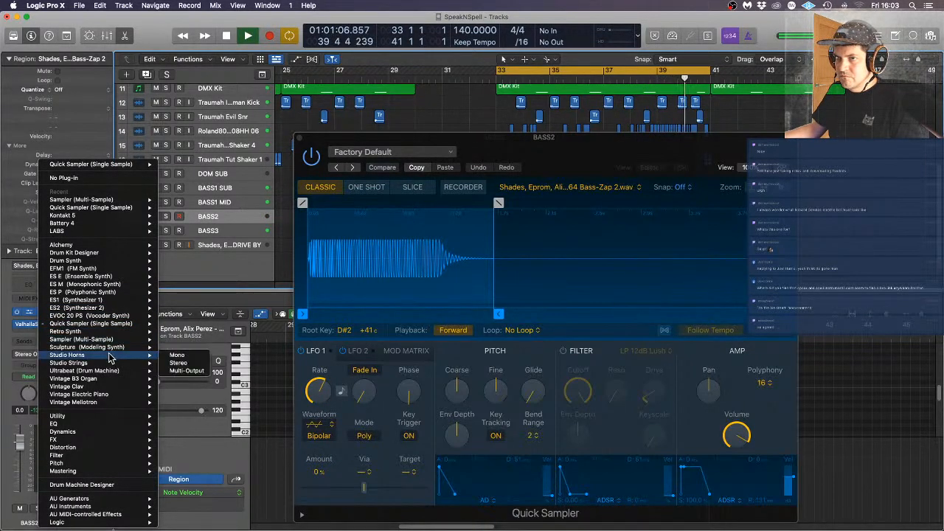
pyautogui.moveTo(111, 338)
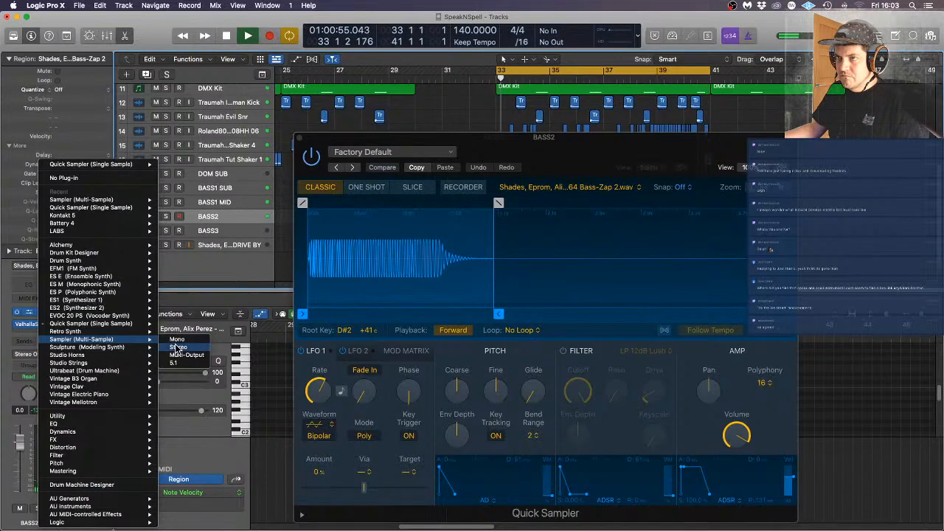
pyautogui.click(178, 348)
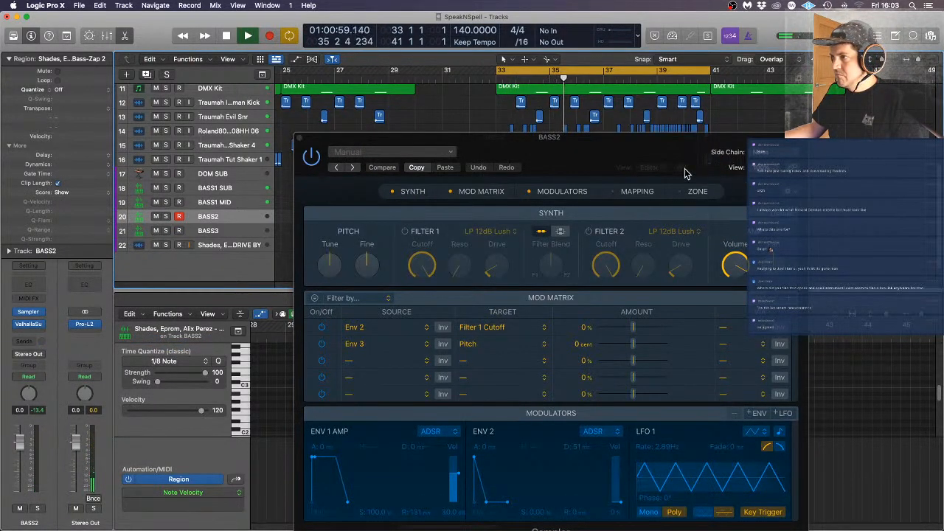
pyautogui.moveTo(674, 148); pyautogui.dragTo(651, 95)
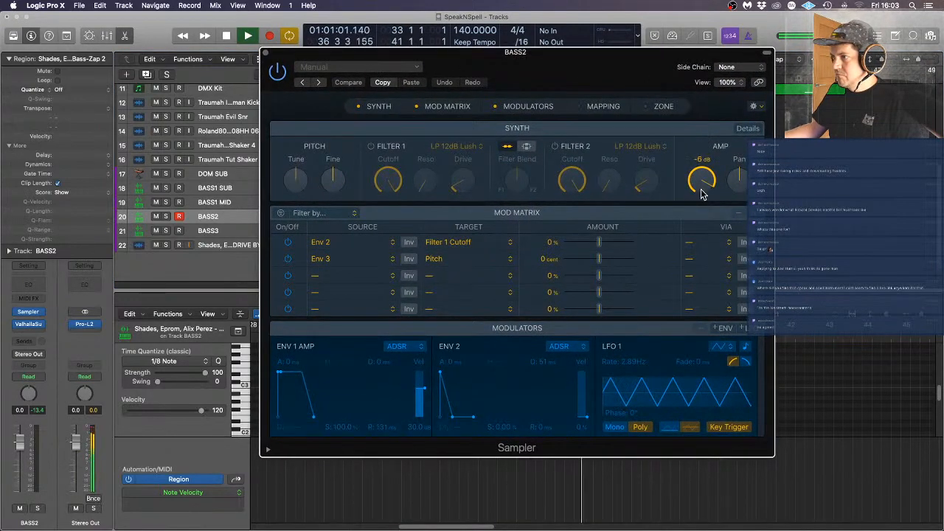
pyautogui.click(747, 128)
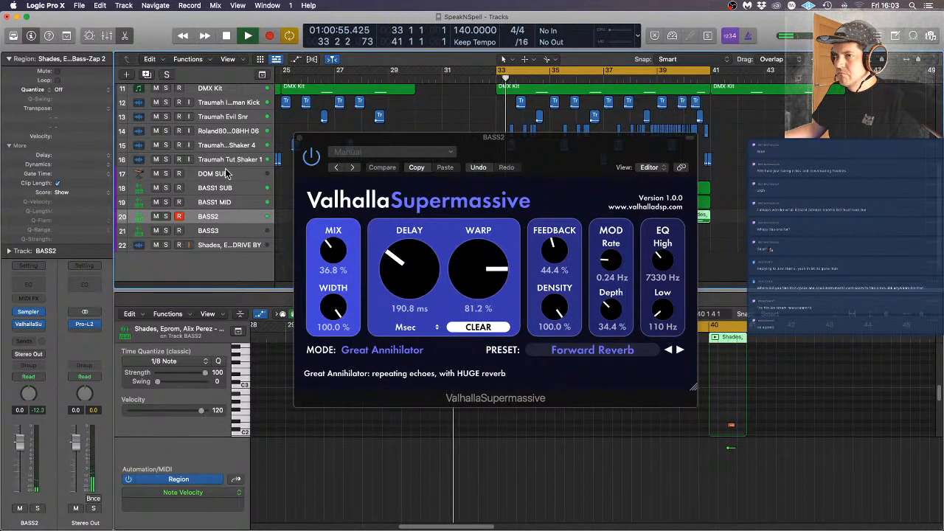
# Set the ValhallaSupermassive delay on BASS2 to 258.0 ms and close the plug-in window
pyautogui.moveTo(415, 289); pyautogui.dragTo(418, 277)
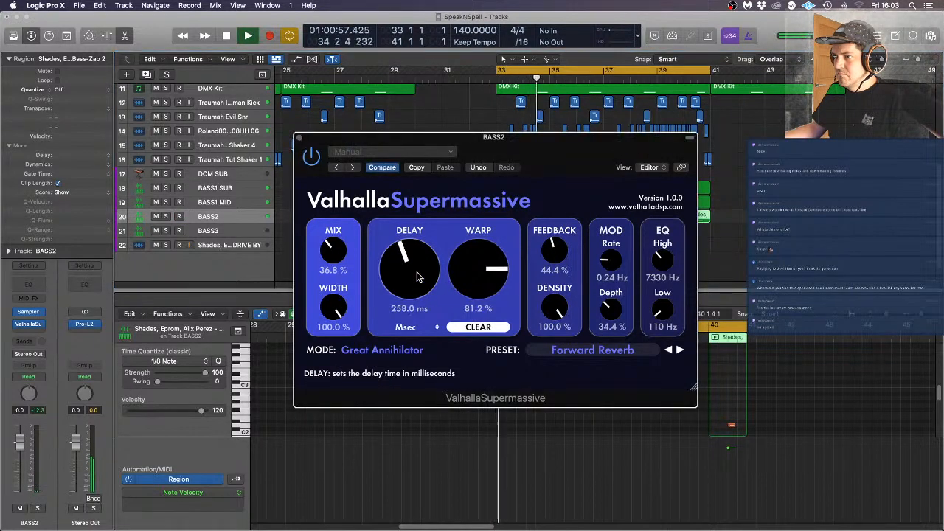
pyautogui.click(299, 138)
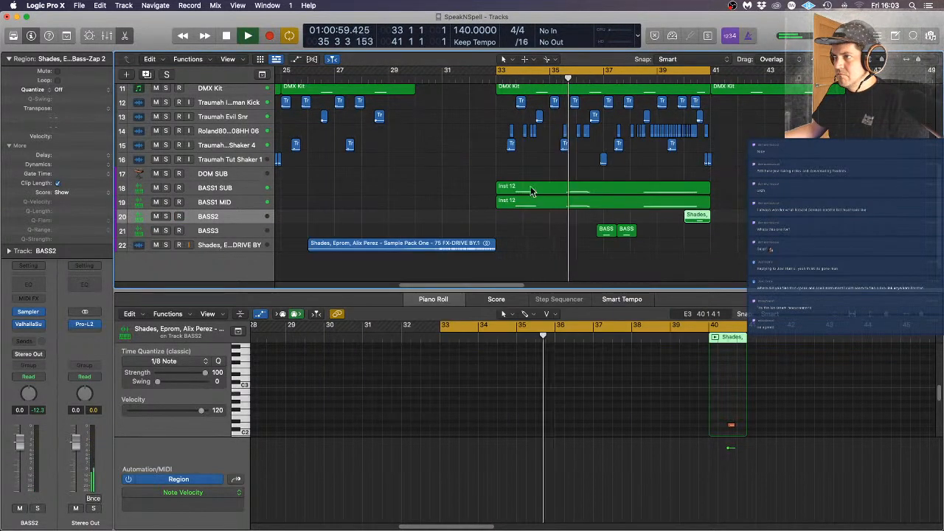
# Mute the two Traumah Tut Shaker 1 regions and the last 808 hi-hat region at the end of bar 40
pyautogui.moveTo(723, 163); pyautogui.dragTo(694, 160)
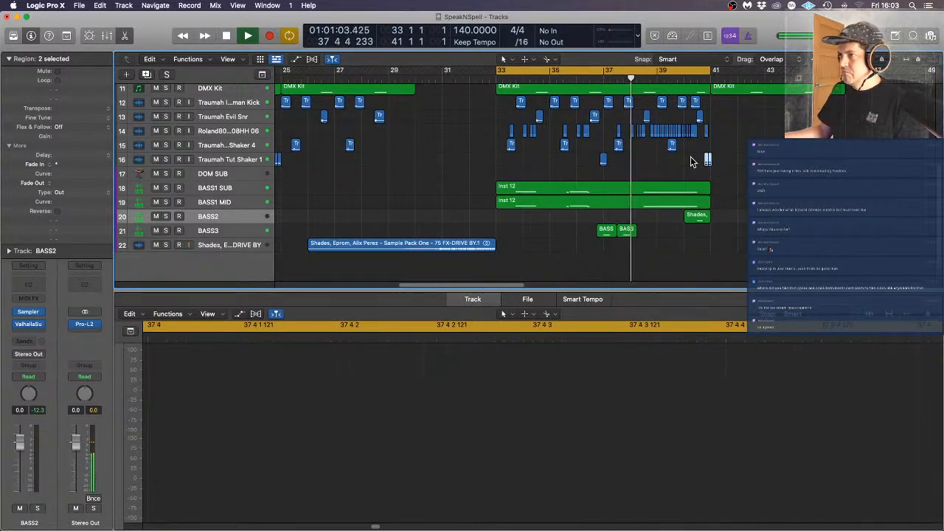
pyautogui.hotkey('ctrl', 'm')
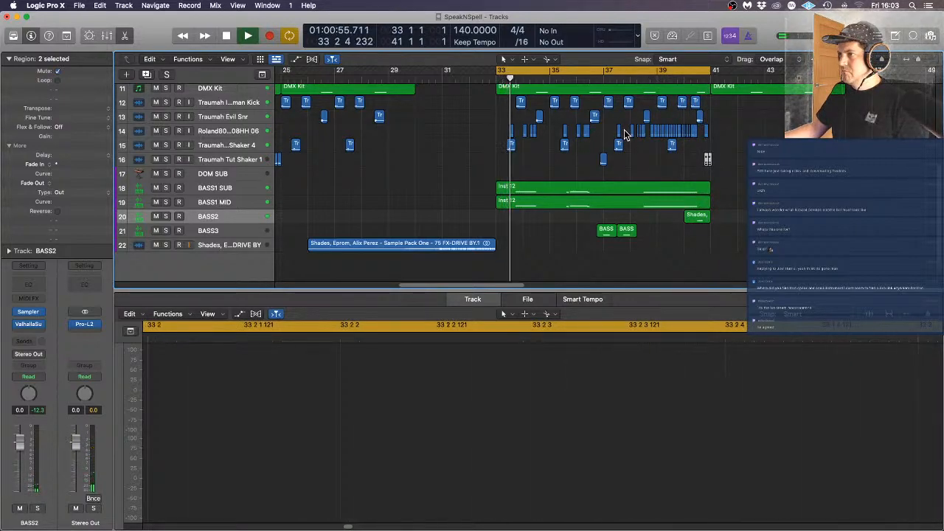
pyautogui.click(705, 133)
pyautogui.hotkey('ctrl', 'm')
# Delete the 808 hi-hat region at the start of bar 38 and mute the two hi-hat regions that follow it
pyautogui.press('super+Right')
pyautogui.press('super+Right')
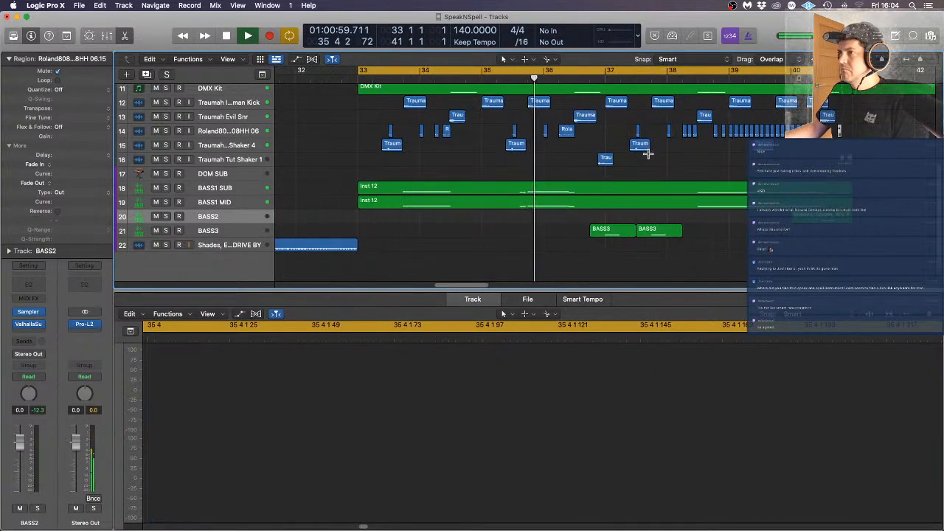
pyautogui.press('super+Down')
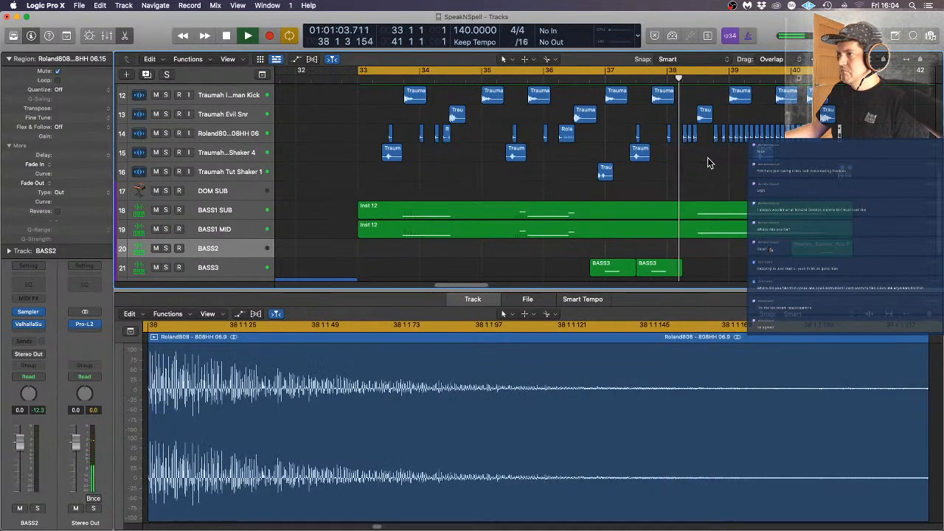
pyautogui.click(667, 133)
pyautogui.press('Delete')
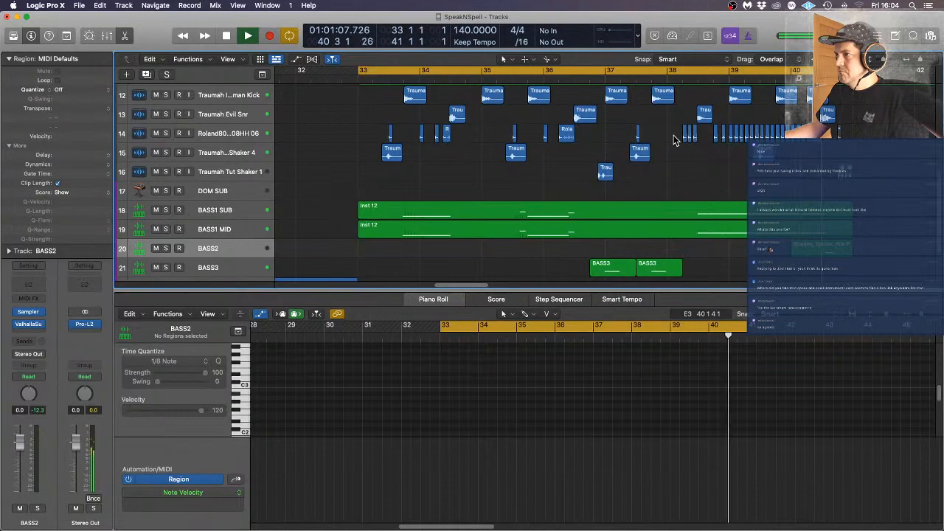
pyautogui.moveTo(674, 135)
pyautogui.mouseDown()
pyautogui.moveTo(699, 135)
pyautogui.moveTo(689, 136)
pyautogui.mouseUp()
pyautogui.hotkey('ctrl', 'm')
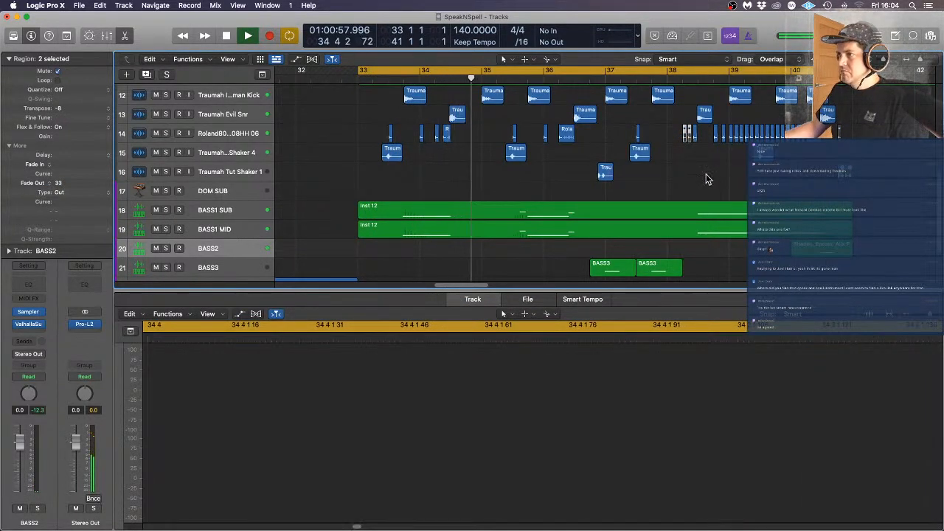
pyautogui.click(707, 163)
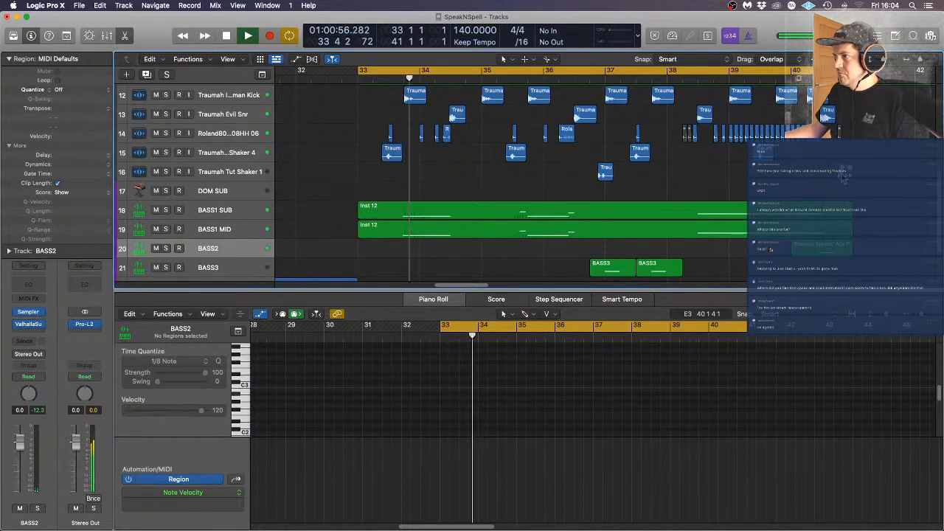
# Copy the TAPE DRUMS and LABS DRUMS regions from bars 17–33 so the copies start at bar 33
pyautogui.moveTo(831, 165); pyautogui.dragTo(880, 183)
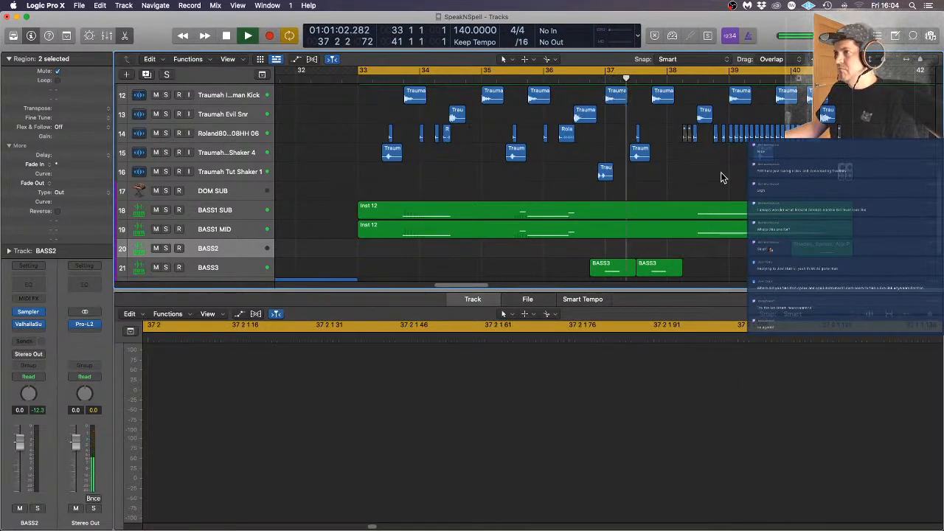
pyautogui.scroll(-3, 702, 226)
pyautogui.scroll(3, 703, 228)
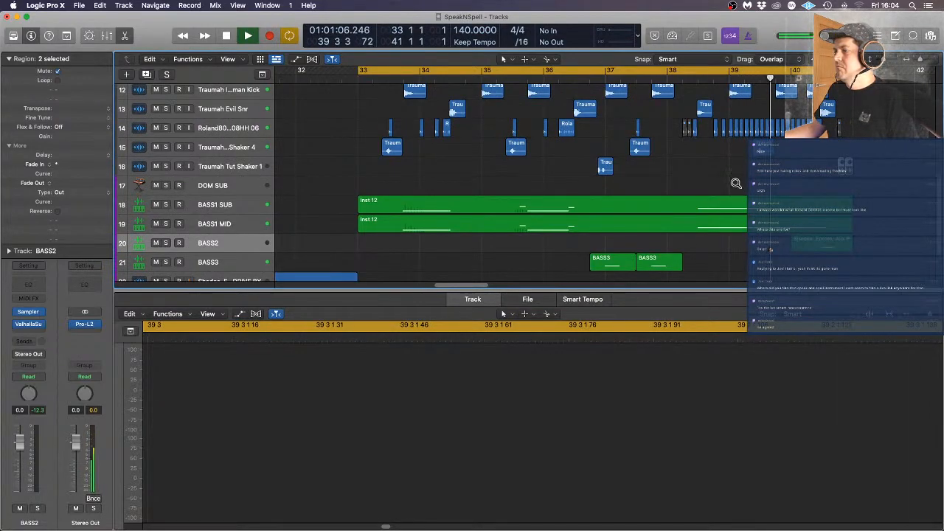
pyautogui.scroll(3, 736, 183)
pyautogui.scroll(-2, 736, 183)
pyautogui.scroll(5, 736, 183)
pyautogui.press('super+Left')
pyautogui.press('super+Left')
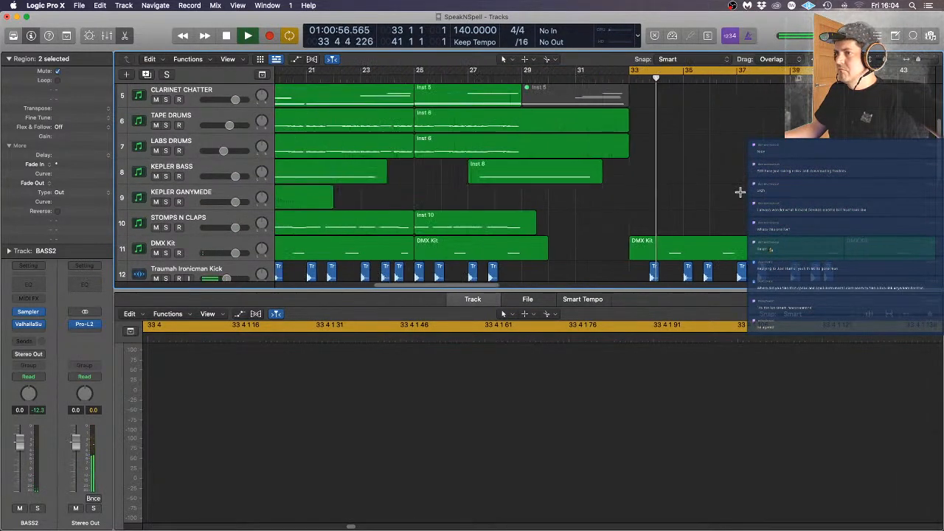
pyautogui.press('super+Left')
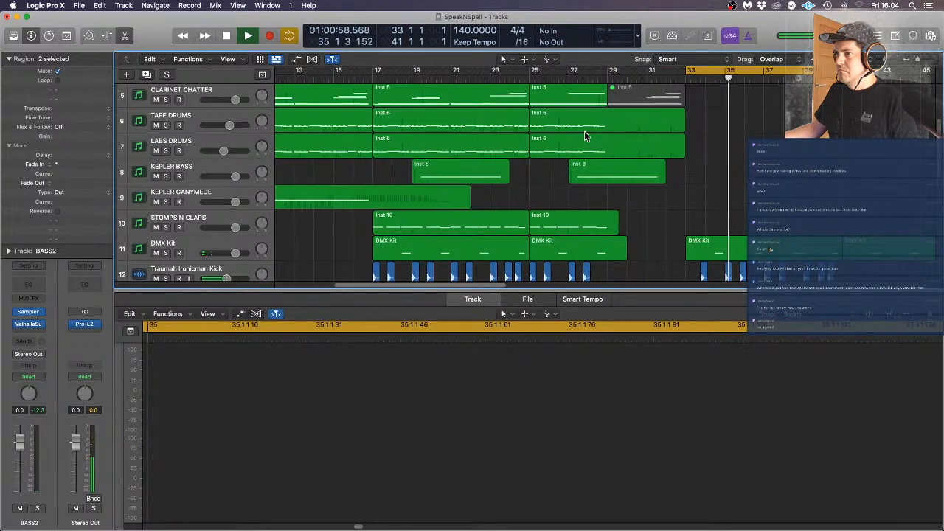
pyautogui.moveTo(715, 122)
pyautogui.mouseDown()
pyautogui.moveTo(396, 151)
pyautogui.moveTo(668, 159)
pyautogui.moveTo(712, 137)
pyautogui.moveTo(713, 121)
pyautogui.mouseUp()
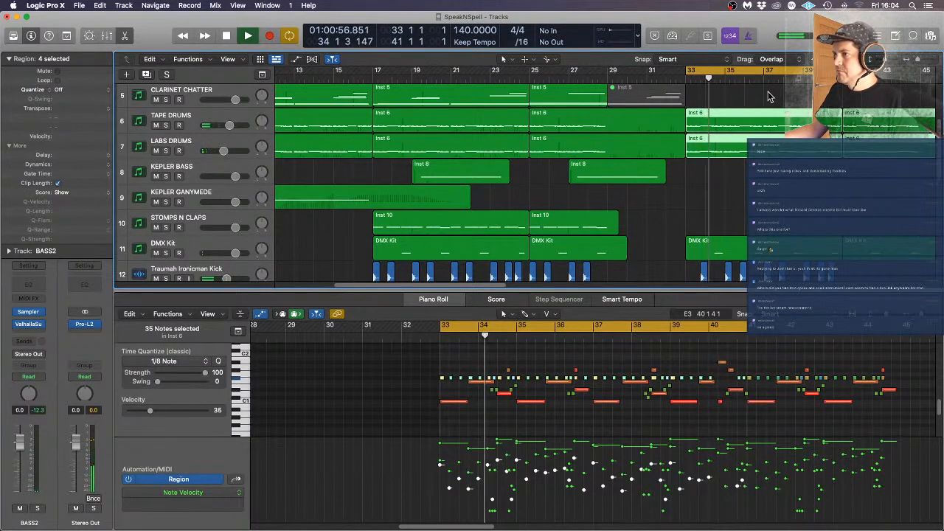
pyautogui.click(766, 96)
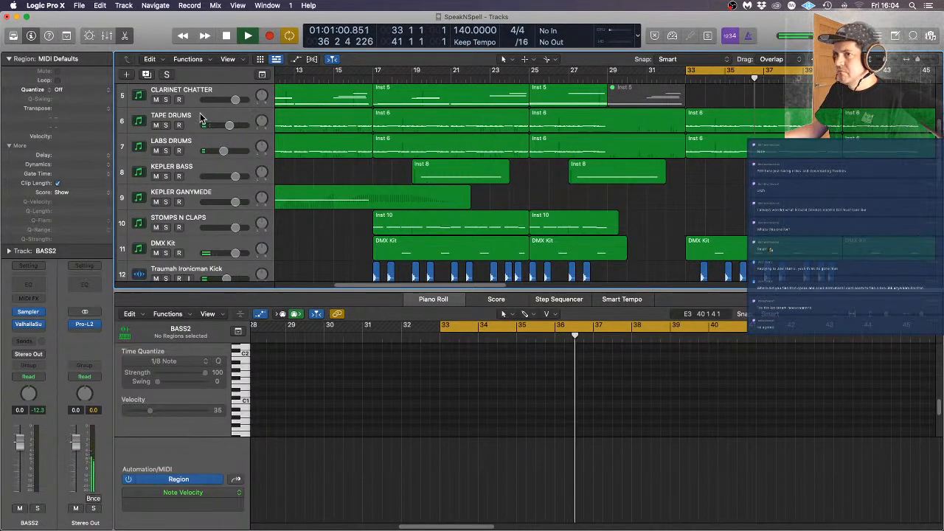
# Inspect the Old Tape Drums instrument in Kontakt on the TAPE DRUMS track, switching from edit mode to its main controls
pyautogui.click(775, 117)
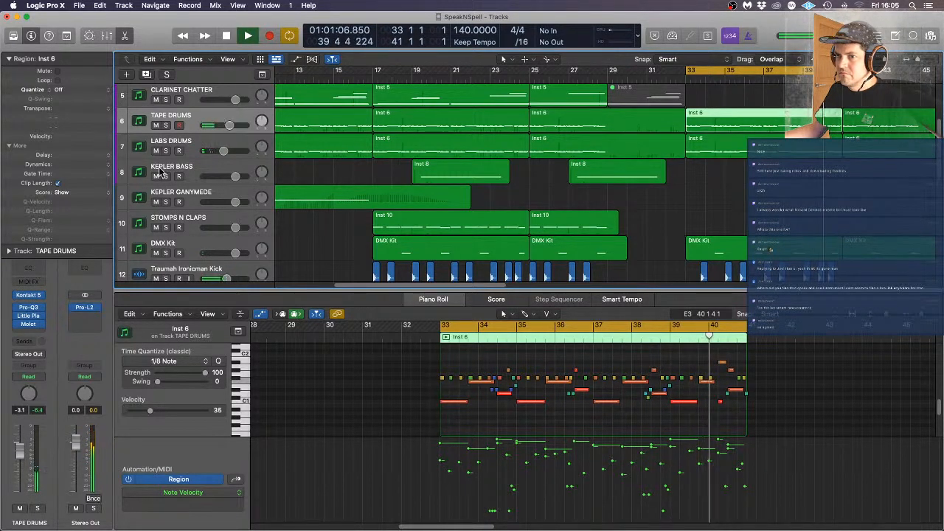
pyautogui.click(41, 295)
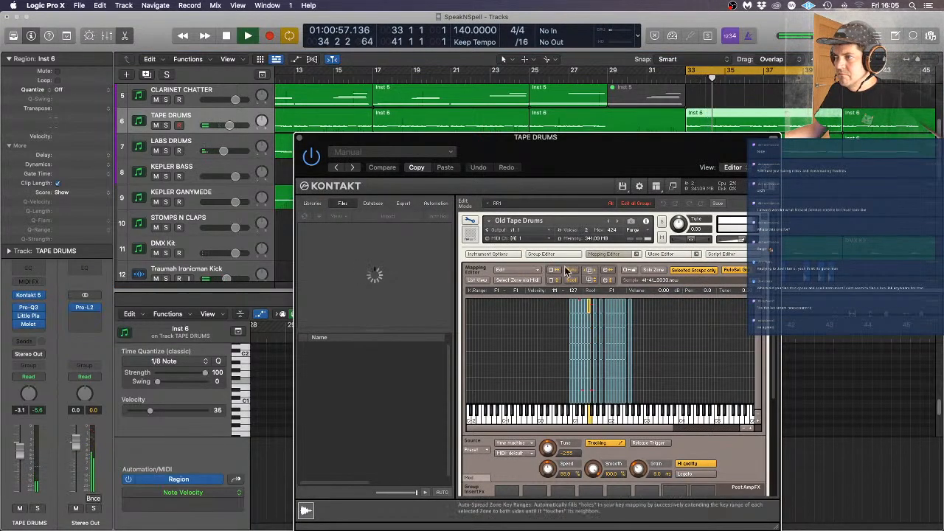
pyautogui.click(471, 220)
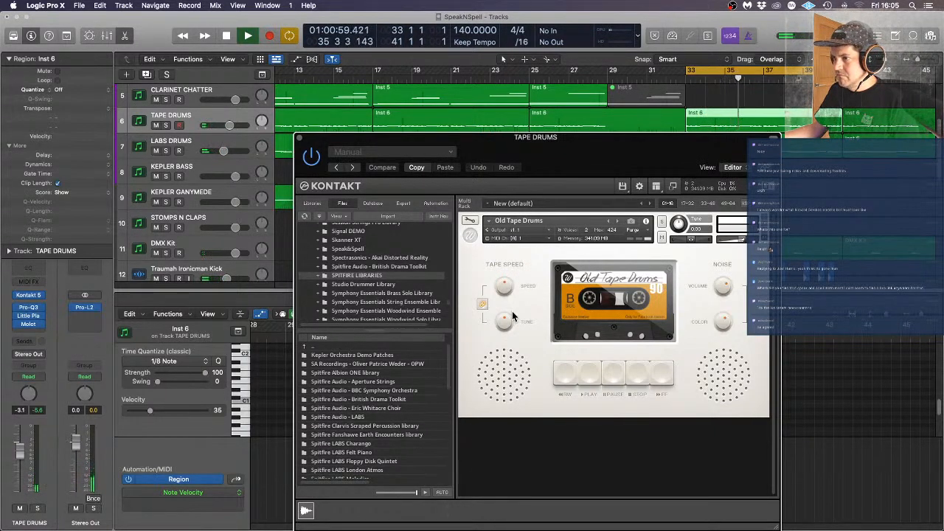
pyautogui.click(299, 139)
pyautogui.click(718, 179)
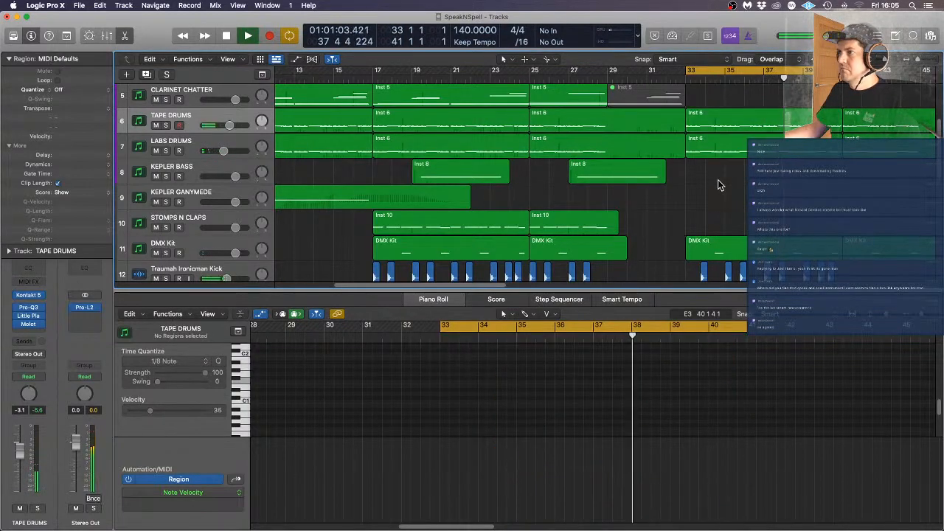
# Mute the copied TAPE DRUMS region in bars 33–41
pyautogui.scroll(-10, 903, 202)
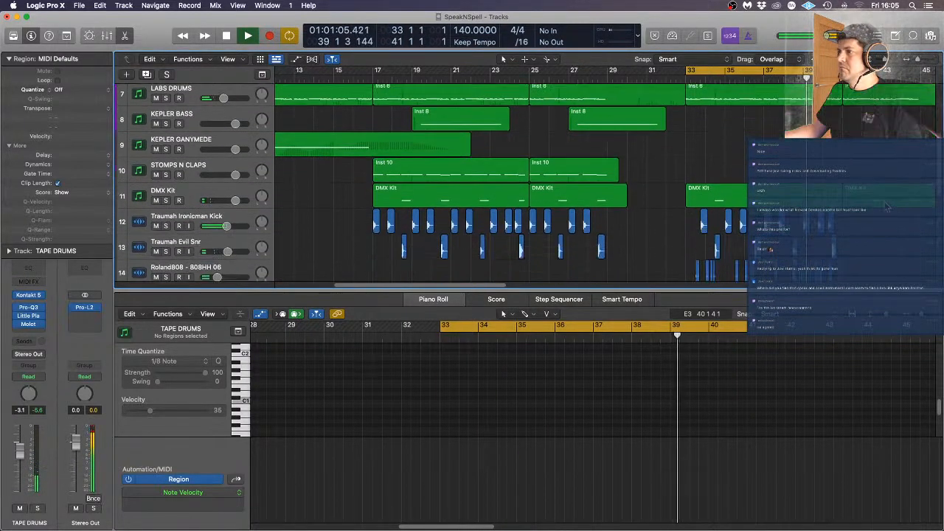
pyautogui.scroll(10, 891, 215)
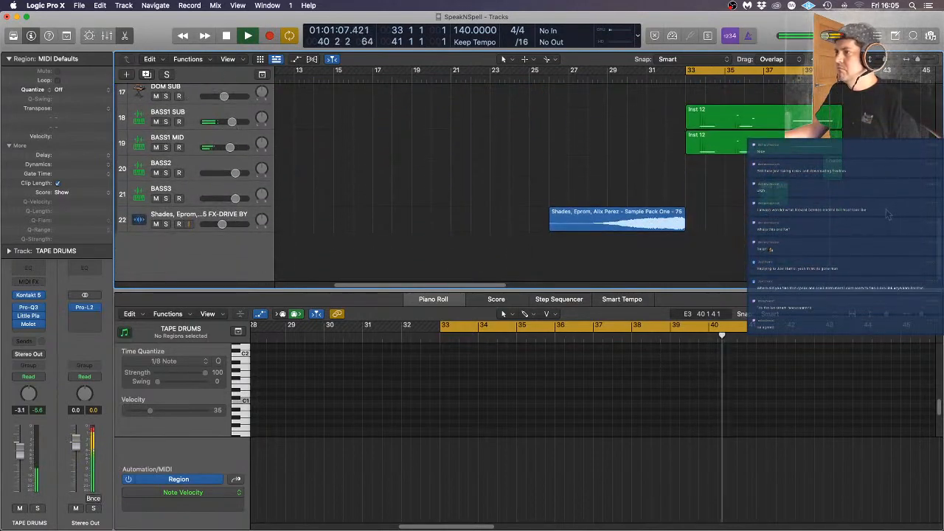
pyautogui.scroll(4, 888, 217)
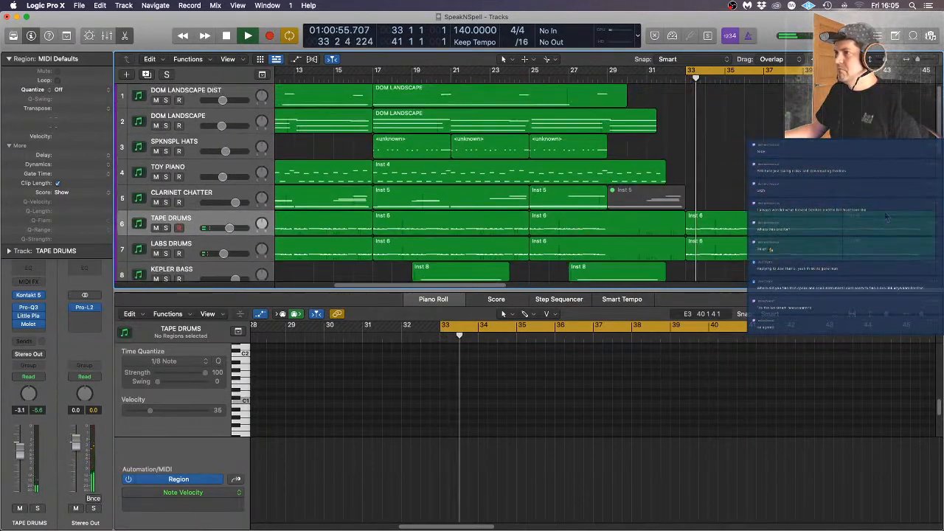
pyautogui.click(792, 219)
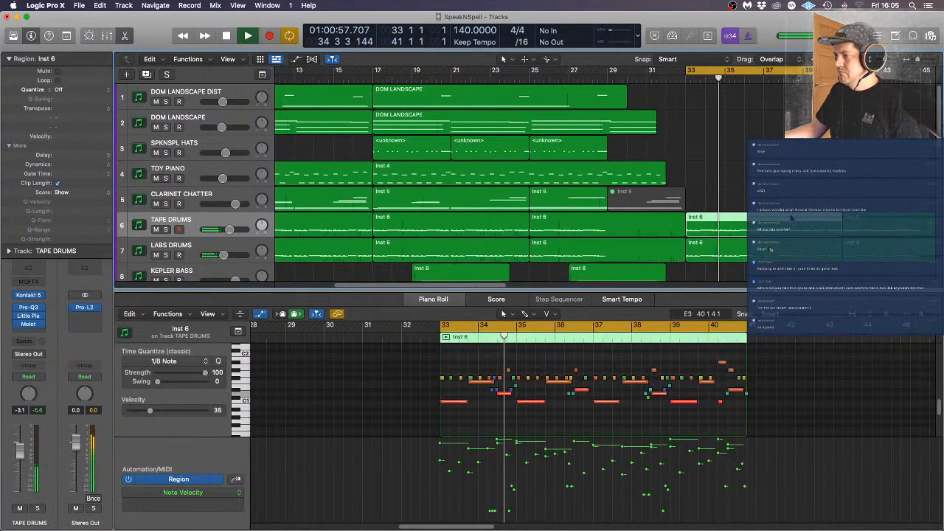
pyautogui.click(821, 167)
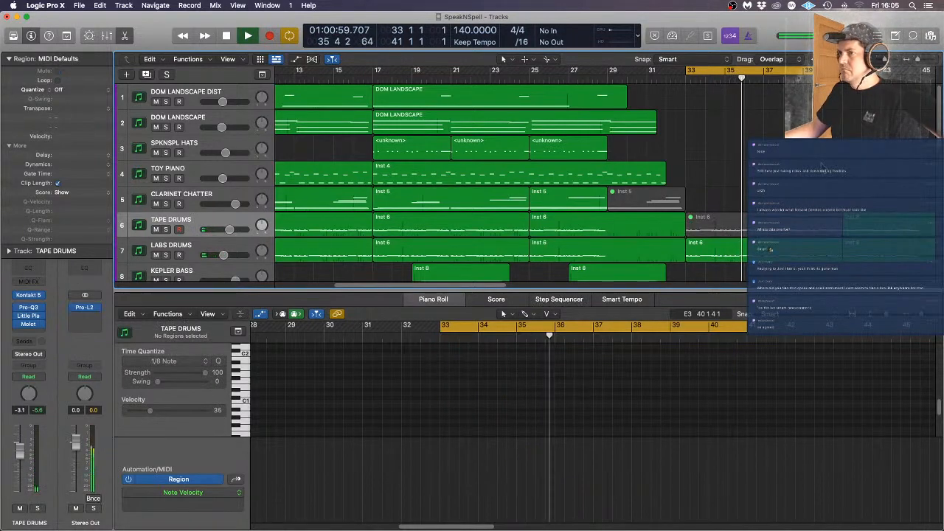
# Raise the LABS DRUMS track volume to -4.0 dB
pyautogui.scroll(-3, 839, 161)
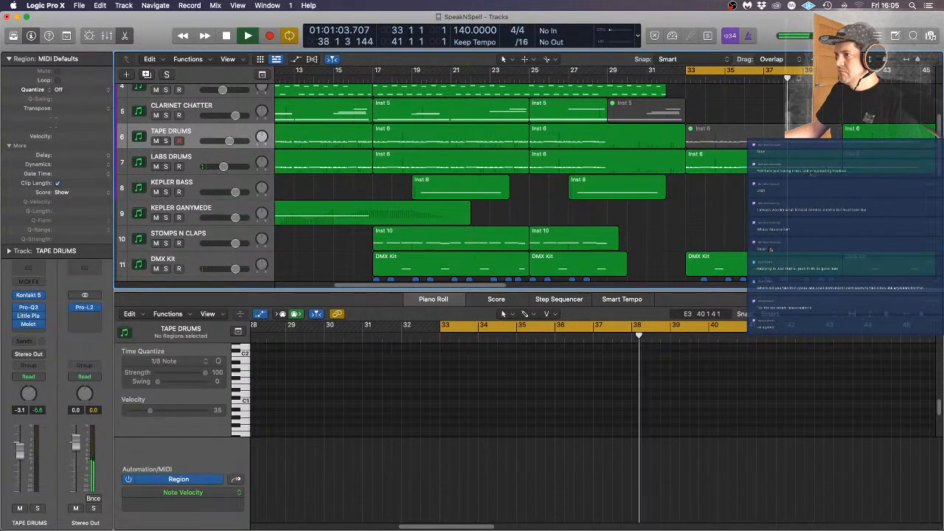
pyautogui.click(201, 163)
pyautogui.moveTo(222, 166); pyautogui.dragTo(234, 169)
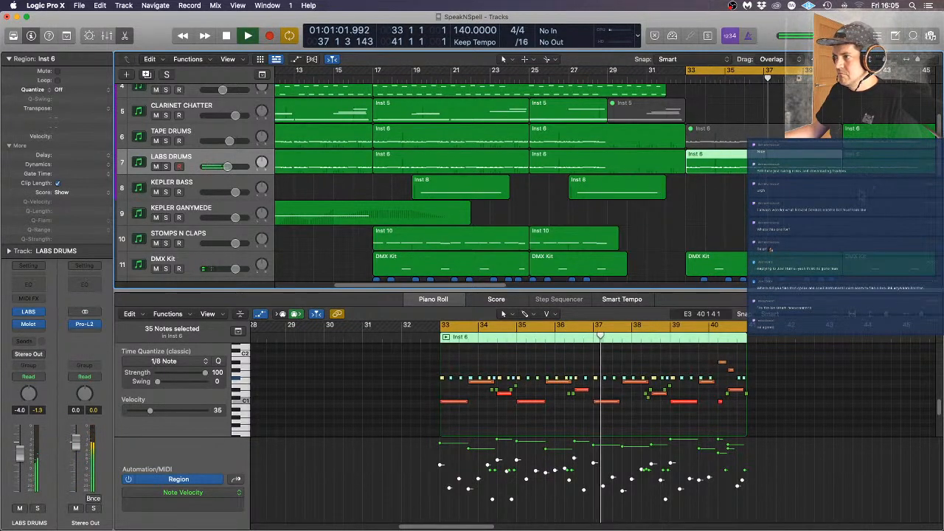
# Delete the TAPE DRUMS and LABS DRUMS regions that start at bar 41
pyautogui.click(862, 195)
pyautogui.moveTo(873, 194); pyautogui.dragTo(878, 138)
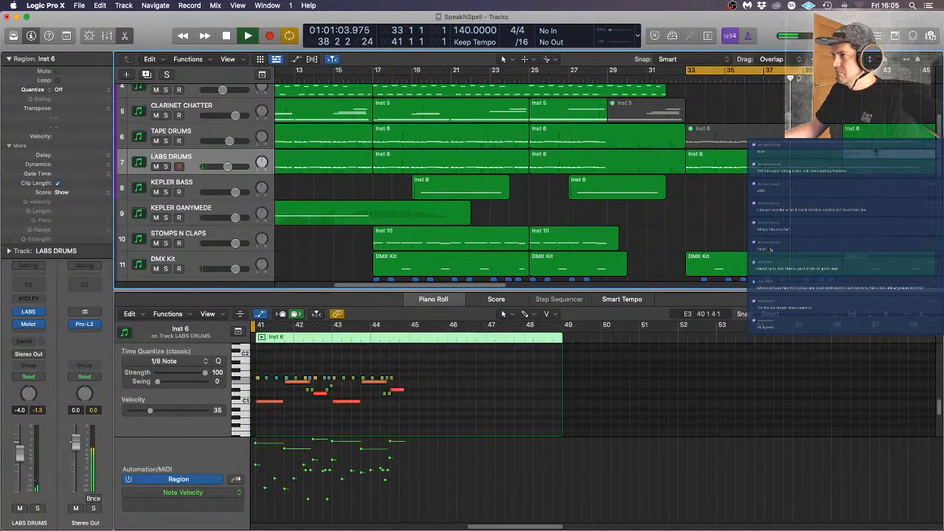
pyautogui.press('Delete')
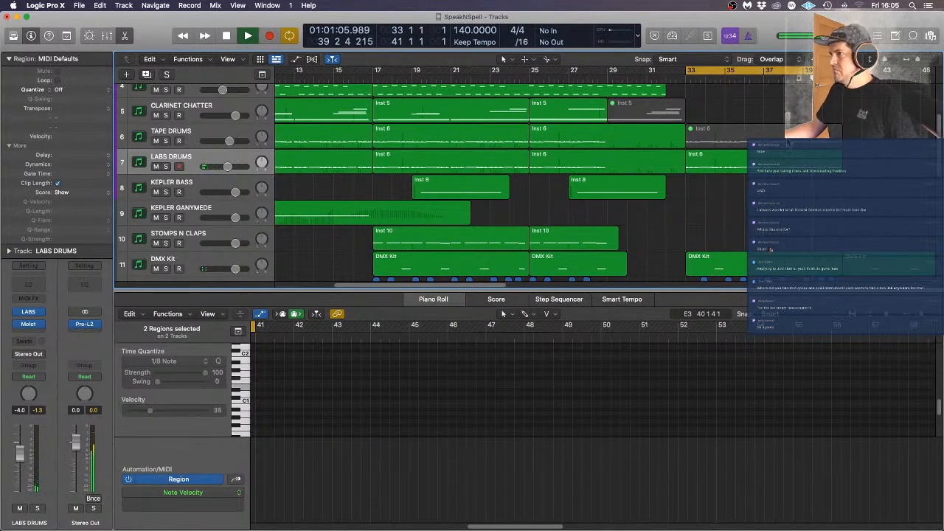
# Copy the LABS DRUMS region that starts at bar 33 to bar 41
pyautogui.moveTo(741, 159); pyautogui.dragTo(886, 168)
pyautogui.scroll(-8, 885, 169)
pyautogui.press('space')
pyautogui.scroll(-5, 885, 161)
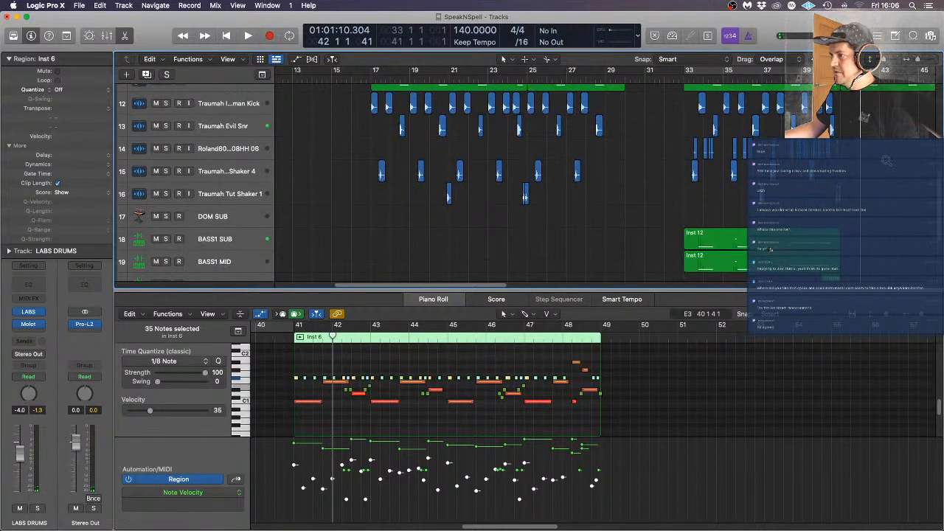
# Delete the DMX Kit region that starts at bar 41
pyautogui.hscroll(5, 901, 165)
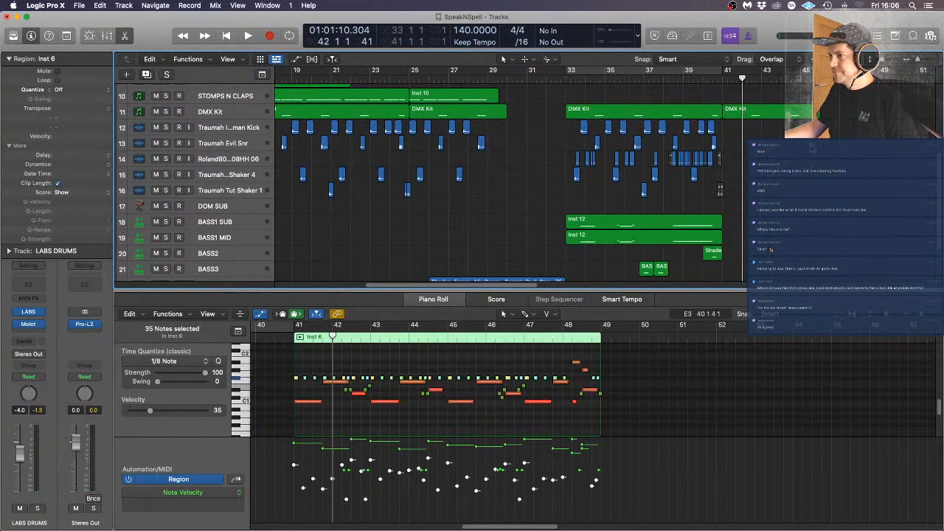
pyautogui.click(759, 134)
pyautogui.click(770, 115)
pyautogui.press('Delete')
# Copy the drum and bass regions from DMX Kit through BASS3 in bars 33–41 to bar 41 and play them back
pyautogui.moveTo(754, 107); pyautogui.dragTo(566, 239)
pyautogui.scroll(5, 566, 240)
pyautogui.moveTo(578, 175); pyautogui.dragTo(738, 179)
pyautogui.doubleClick(713, 79)
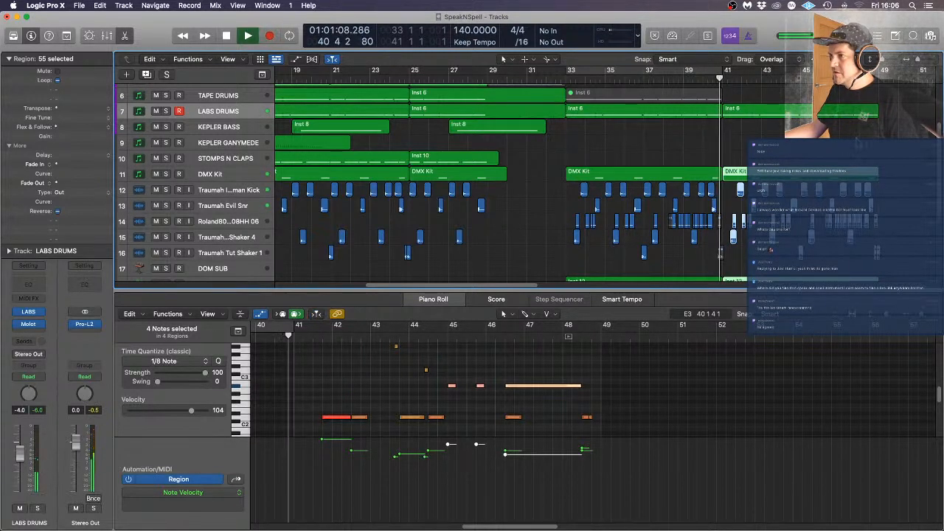
pyautogui.click(911, 137)
pyautogui.scroll(-5, 911, 140)
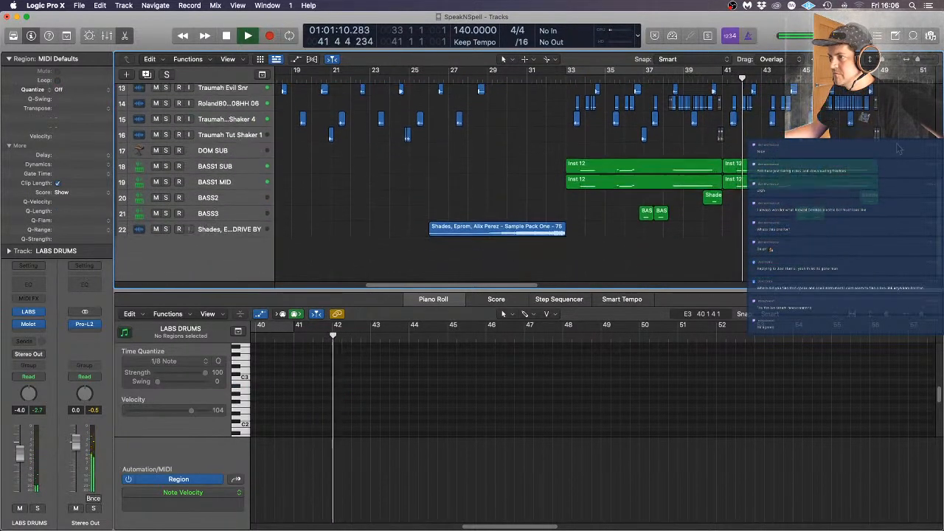
pyautogui.scroll(5, 912, 149)
pyautogui.scroll(2, 911, 150)
pyautogui.press('space')
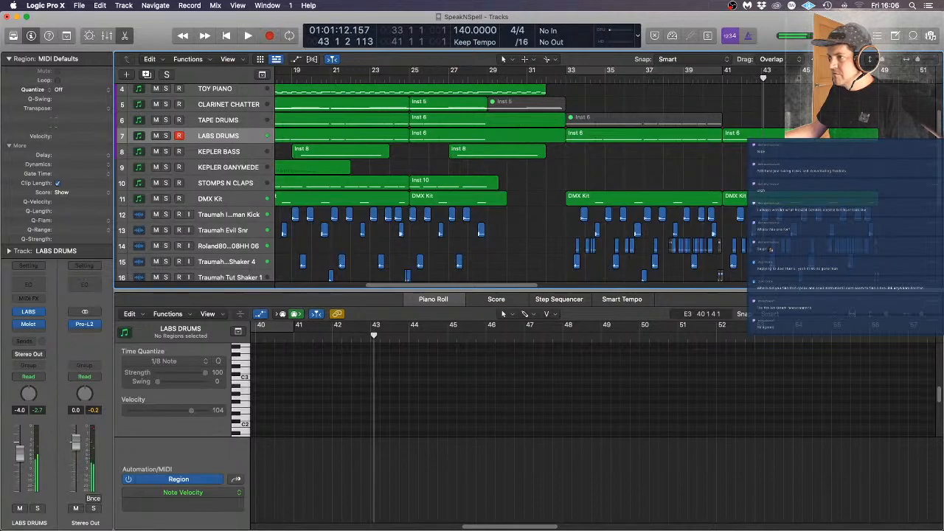
# Move the long notes above C1 up two semitones in all LABS DRUMS regions and play the song from bar 9
pyautogui.click(760, 137)
pyautogui.click(306, 419)
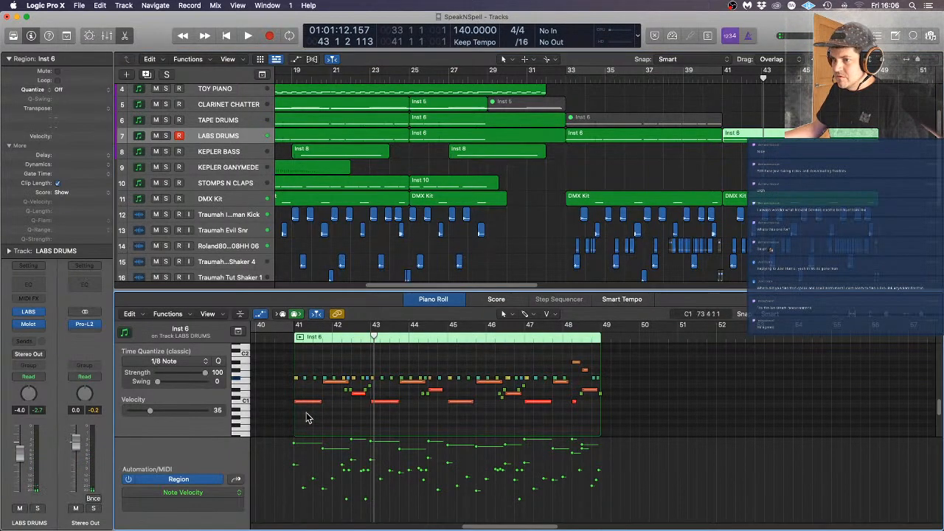
pyautogui.moveTo(331, 386); pyautogui.dragTo(331, 387)
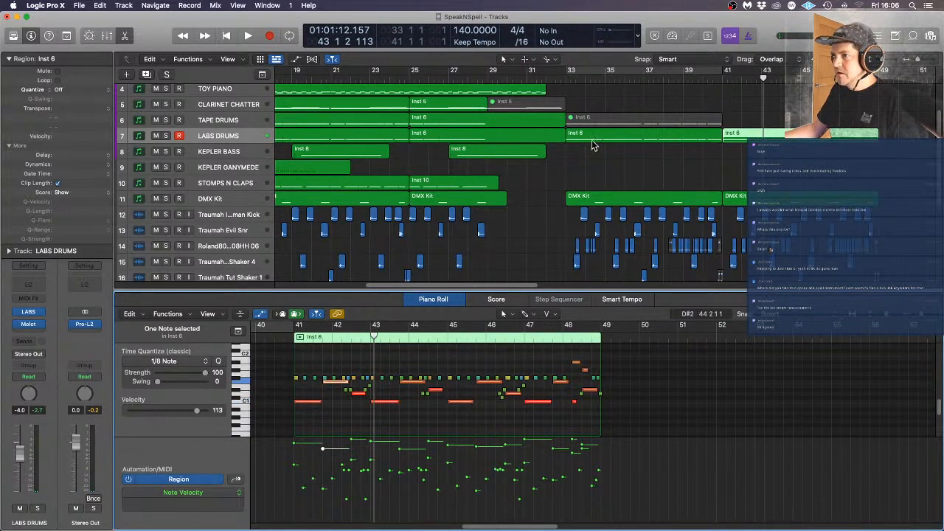
pyautogui.click(234, 138)
pyautogui.click(245, 385)
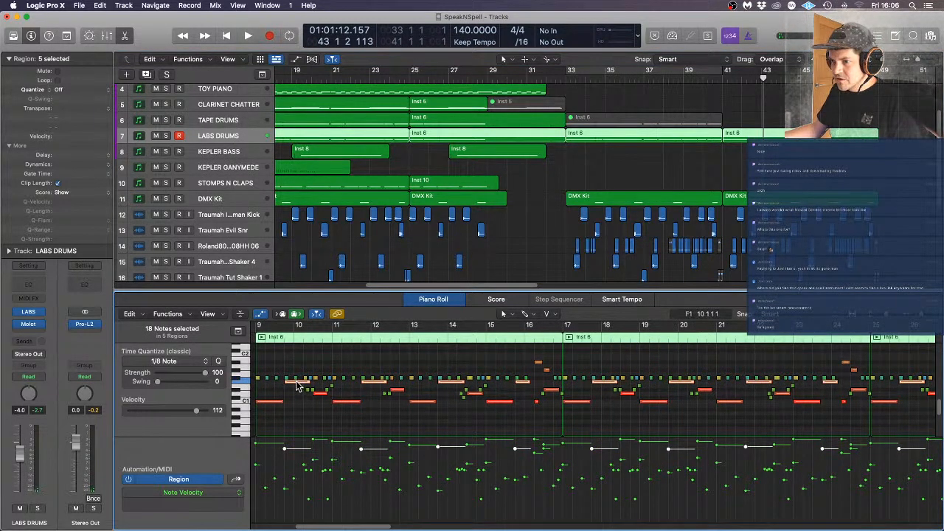
pyautogui.moveTo(297, 384); pyautogui.dragTo(297, 378)
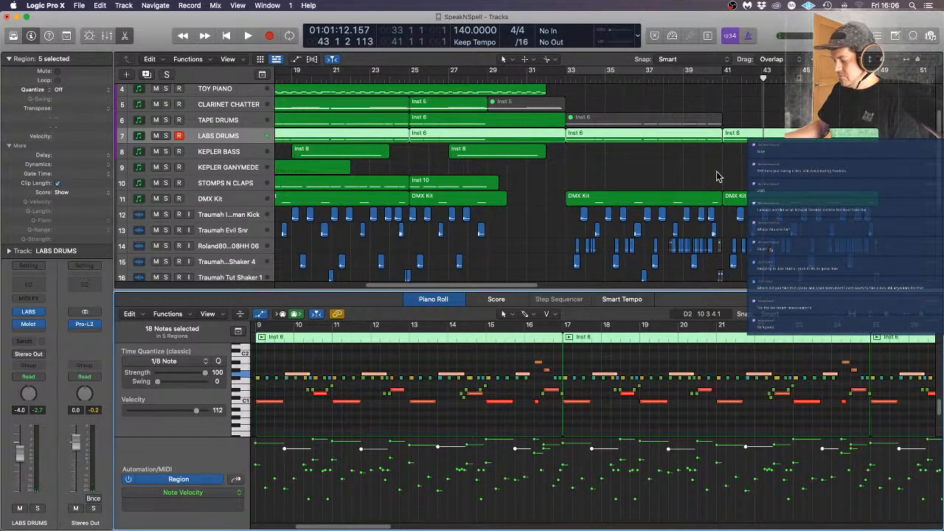
pyautogui.press('Return')
pyautogui.press('space')
pyautogui.click(430, 80)
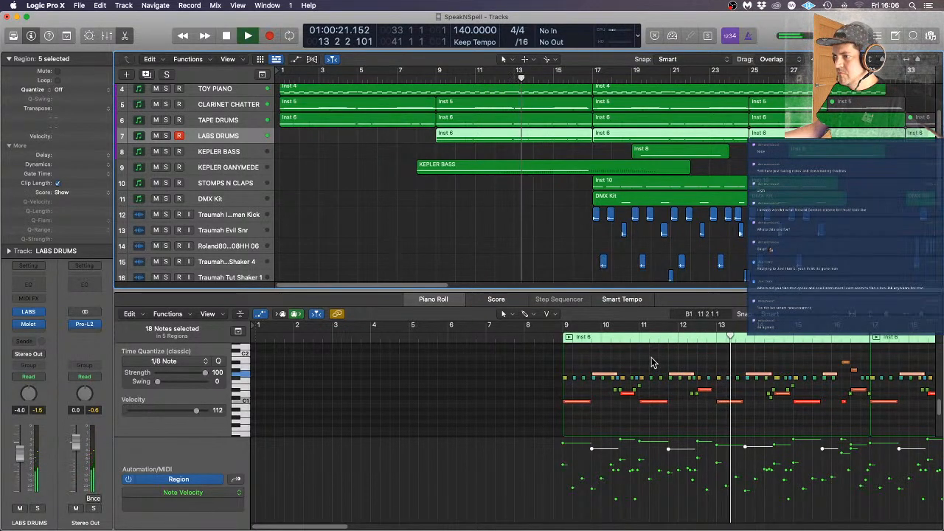
pyautogui.press('space')
# Try moving the accented note in bar 10 of LABS DRUMS to a higher pitch and listen to it
pyautogui.click(628, 394)
pyautogui.moveTo(628, 393); pyautogui.dragTo(628, 388)
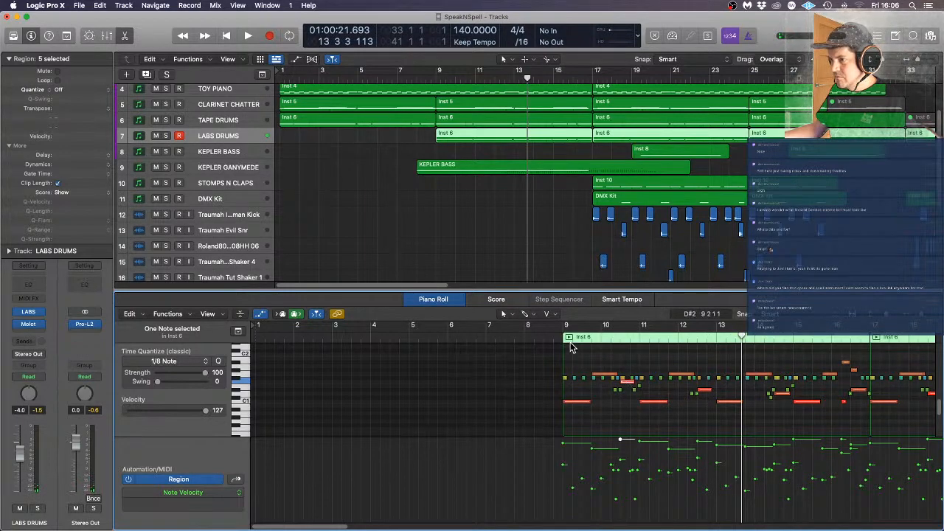
pyautogui.press('space')
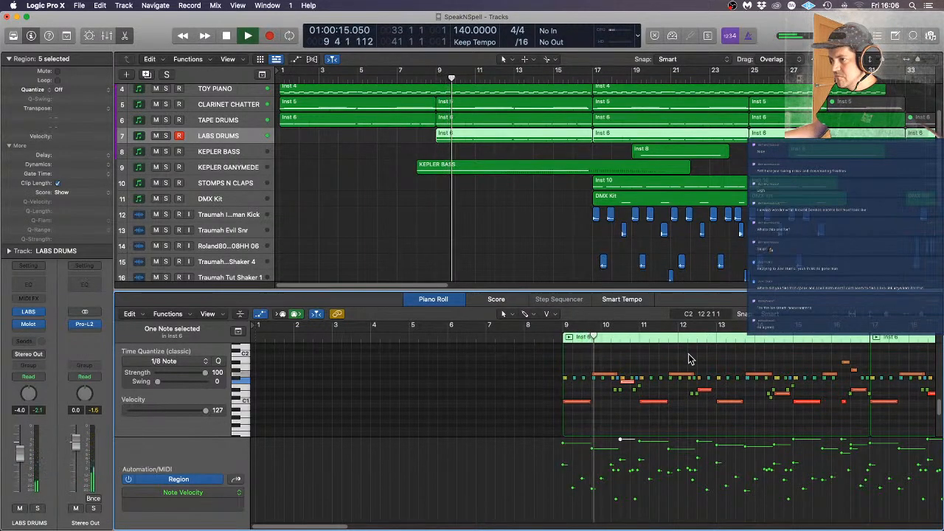
pyautogui.press('space')
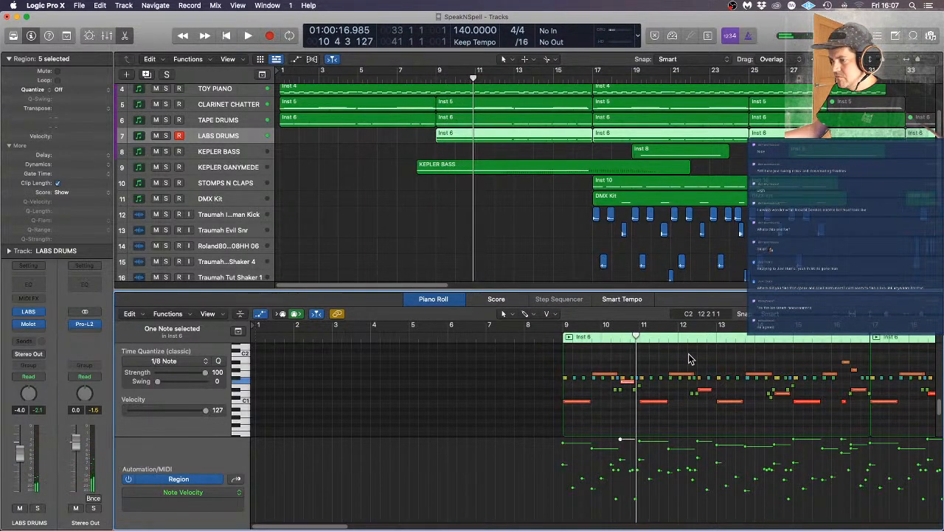
pyautogui.click(689, 355)
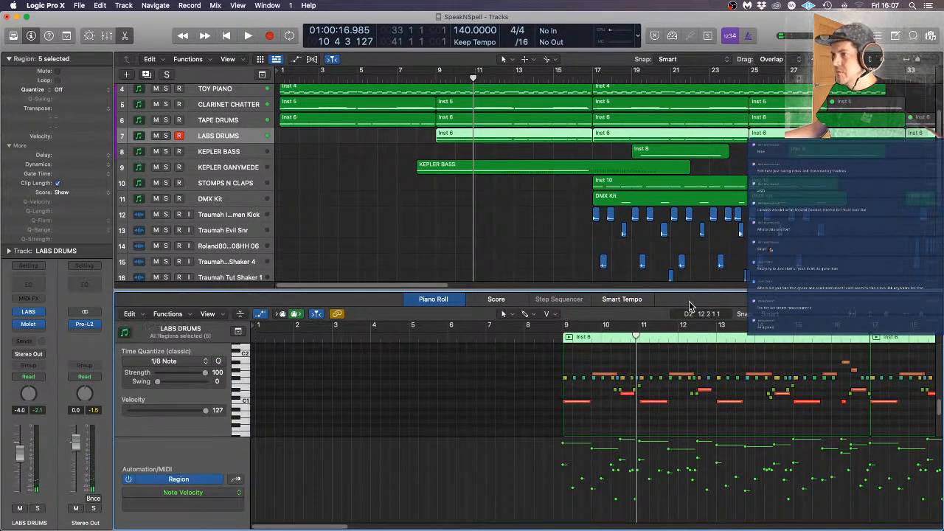
# Close the piano roll, play from bar 9 and lower the CLARINET CHATTER track volume to -3.0 dB
pyautogui.press('p')
pyautogui.click(448, 76)
pyautogui.press('space')
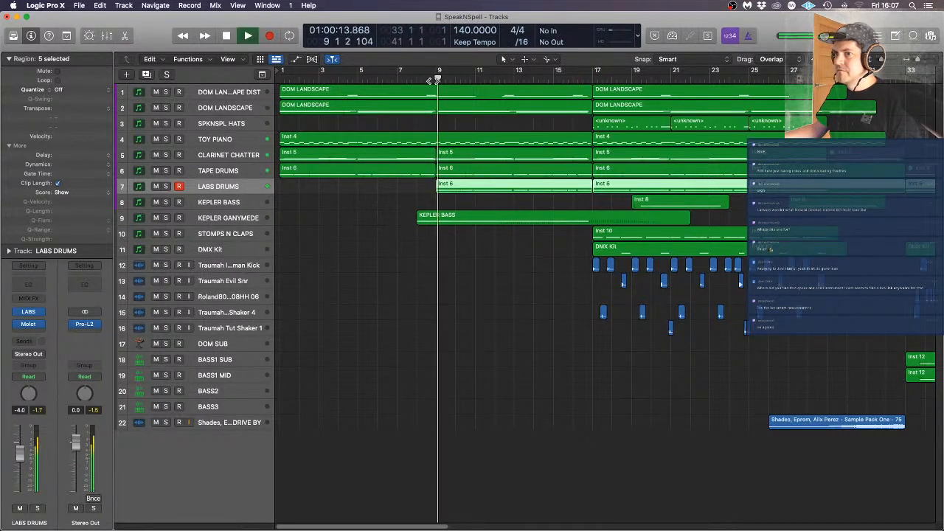
pyautogui.click(203, 170)
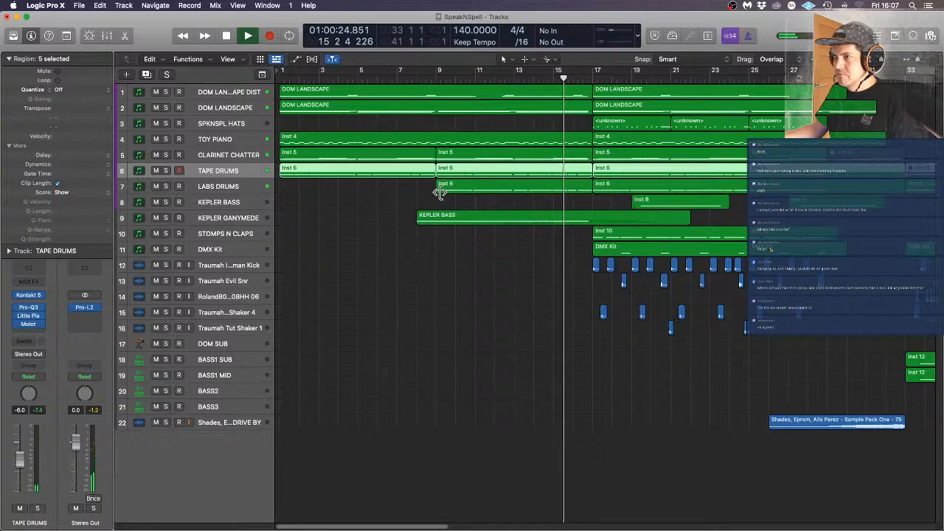
pyautogui.click(230, 152)
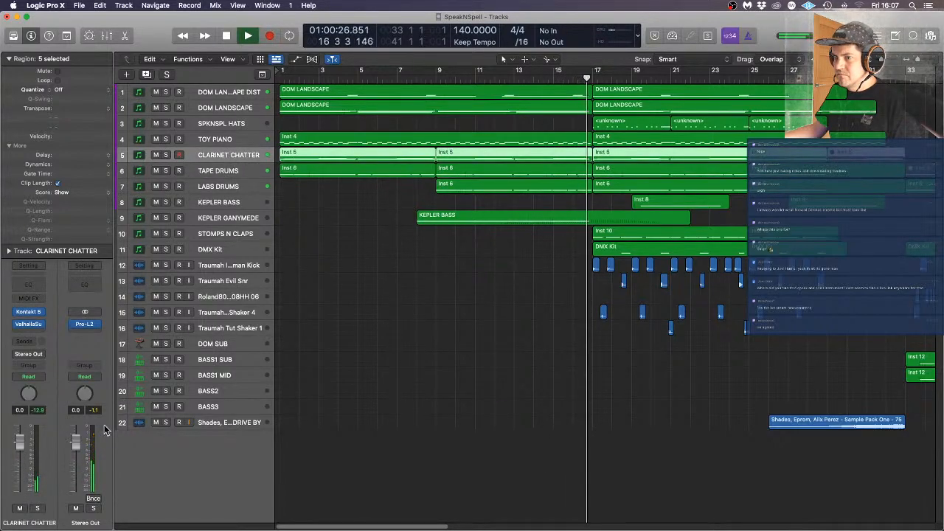
pyautogui.moveTo(25, 450); pyautogui.dragTo(25, 457)
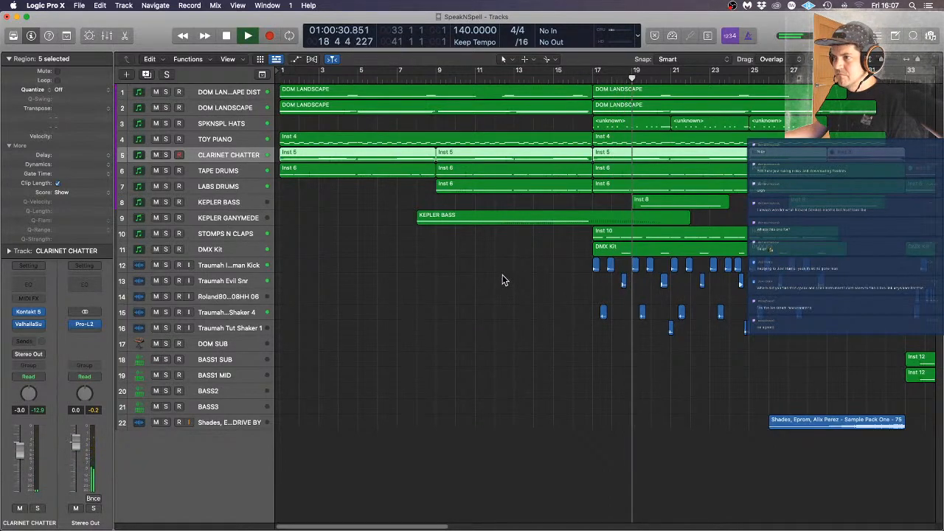
# Lower the Traumah Evil Snr track volume to -4.6 dB and mute its six regions in bars 17–29
pyautogui.click(239, 280)
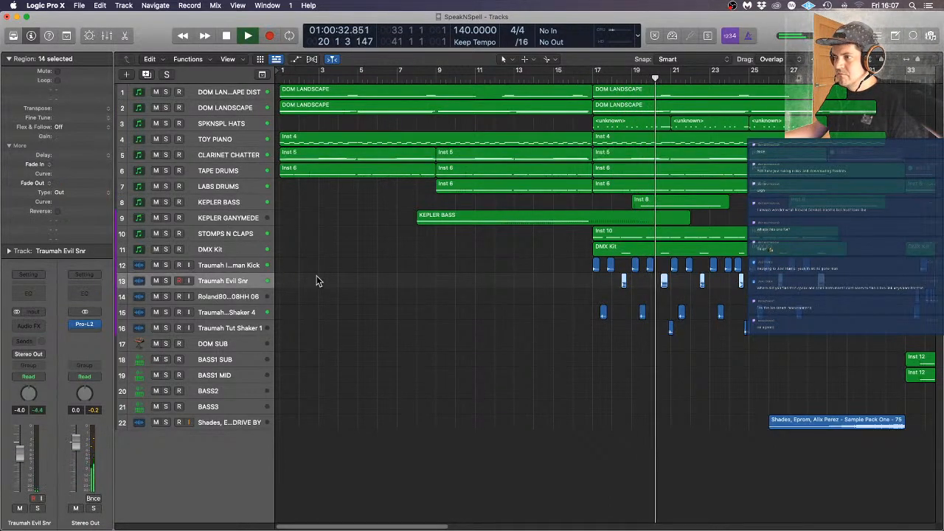
pyautogui.moveTo(22, 461); pyautogui.dragTo(22, 467)
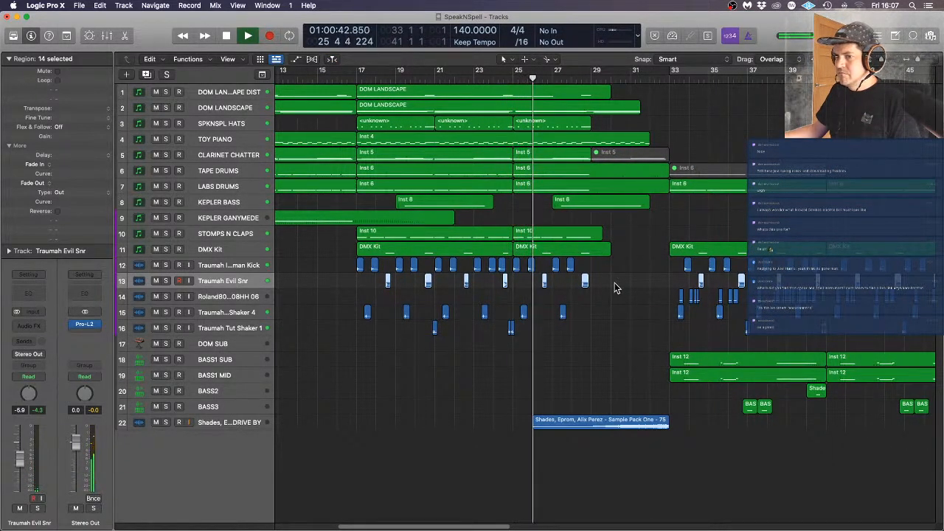
pyautogui.moveTo(629, 283); pyautogui.dragTo(348, 284)
pyautogui.hotkey('ctrl', 'm')
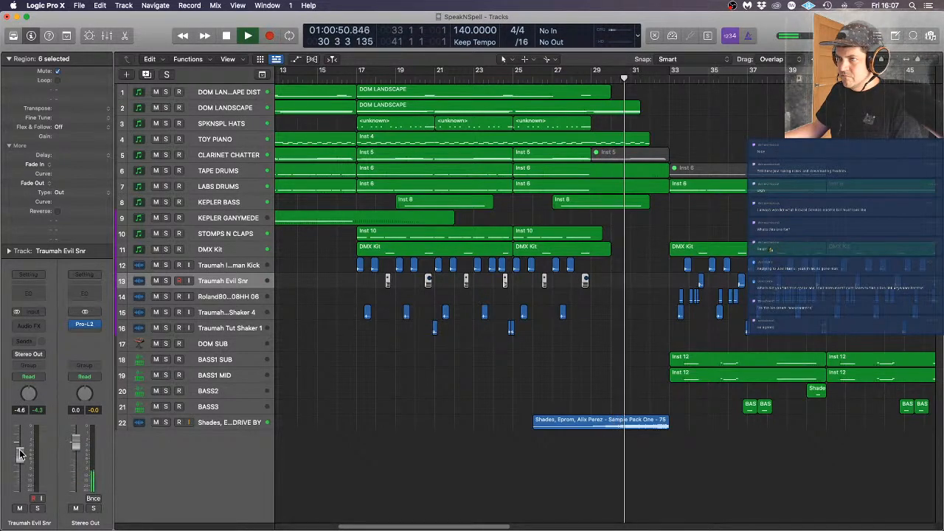
# Mute the Traumah kick regions on track 12 between bars 17 and 29
pyautogui.moveTo(334, 258); pyautogui.dragTo(598, 274)
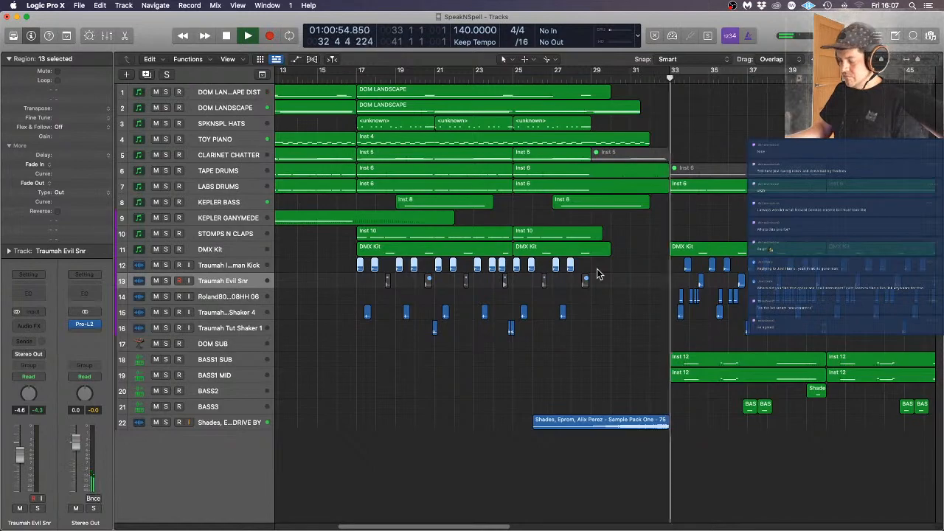
pyautogui.hotkey('ctrl', 'm')
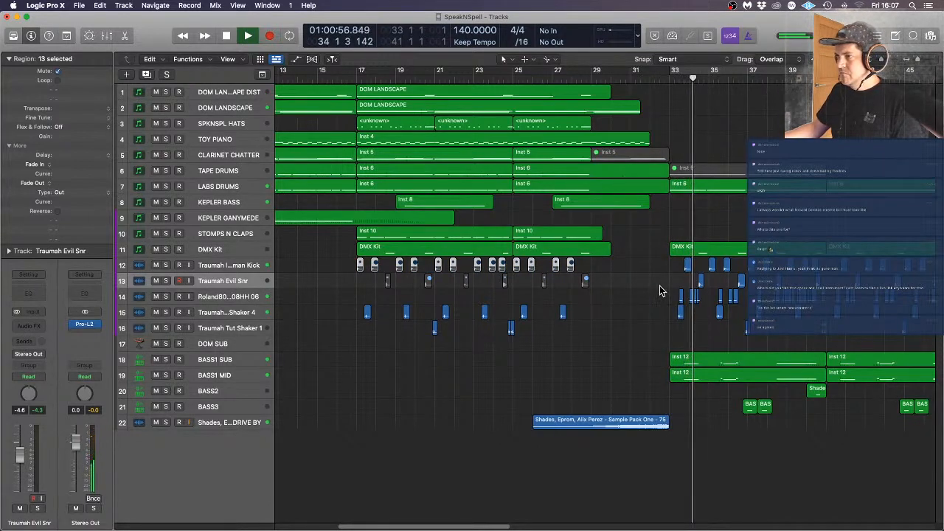
# Mute the first four notes of the LABS DRUMS region at bar 33 and play it back
pyautogui.doubleClick(712, 186)
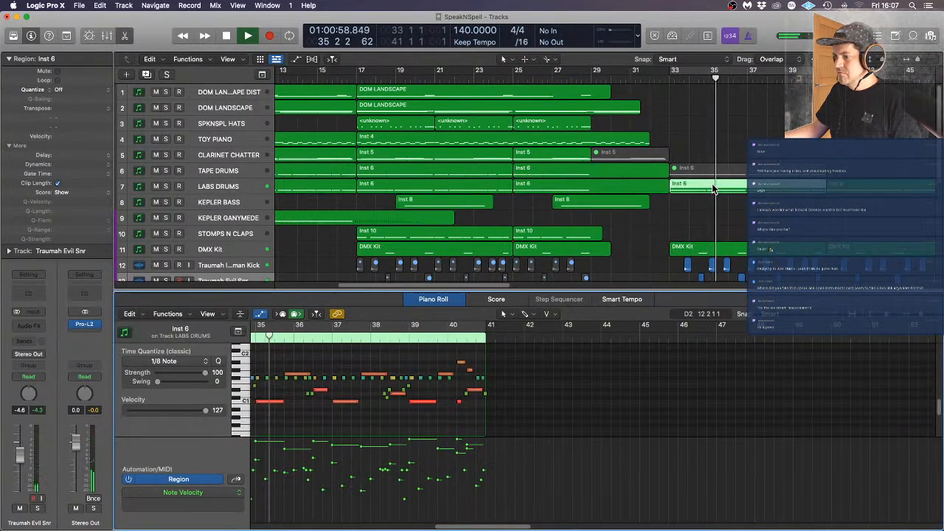
pyautogui.hscroll(-5, 405, 407)
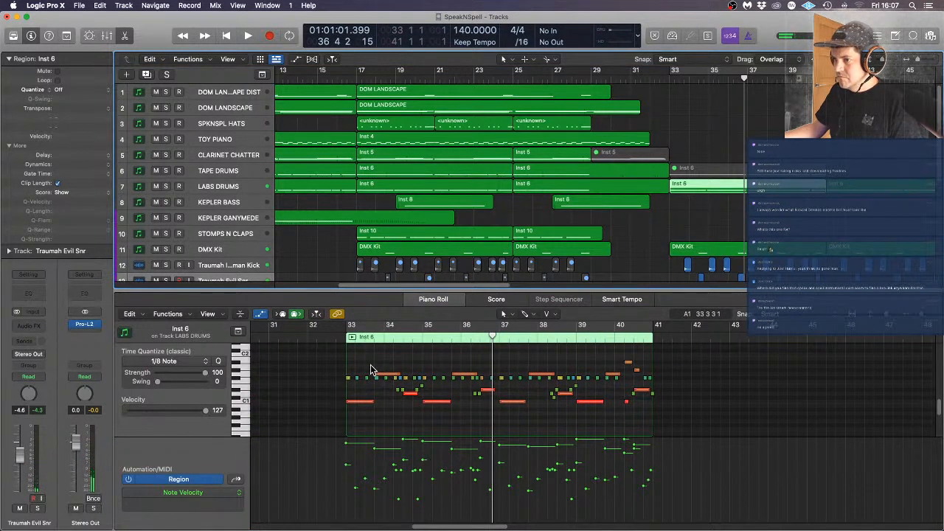
pyautogui.moveTo(372, 365); pyautogui.dragTo(329, 417)
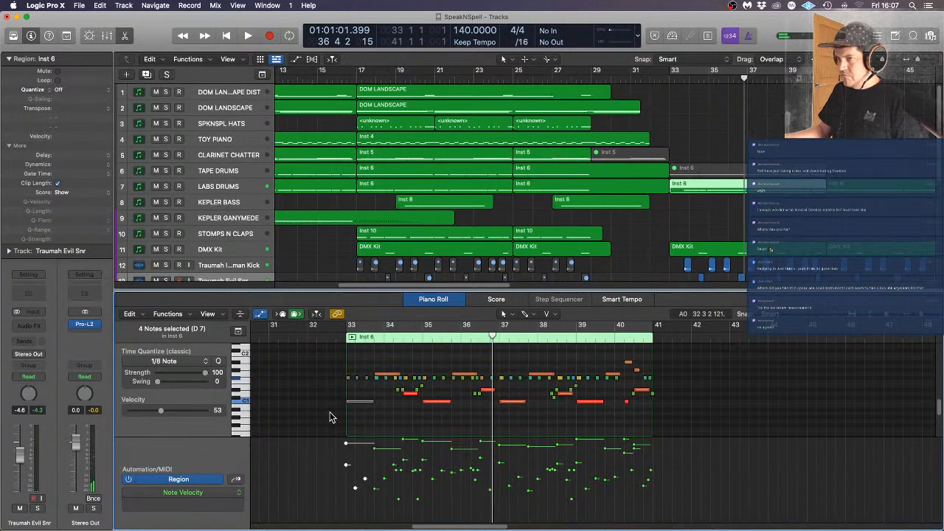
pyautogui.click(710, 130)
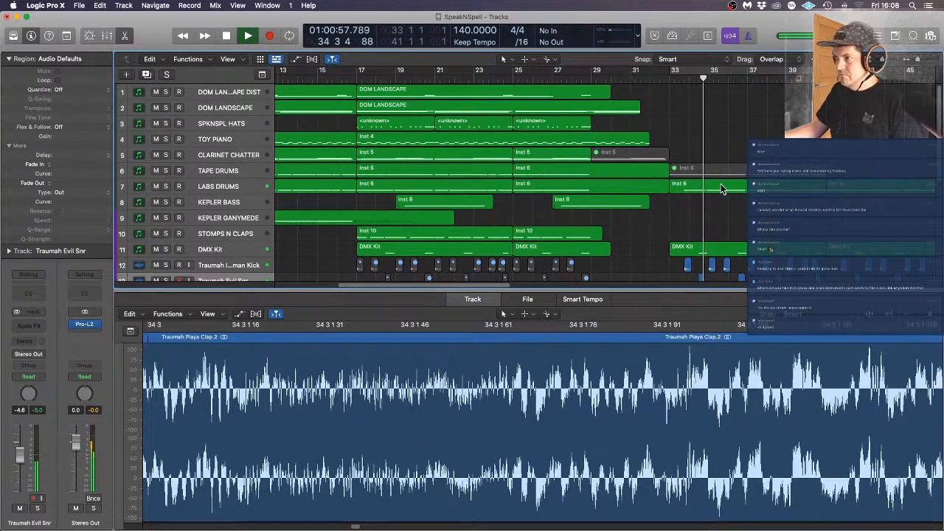
# Move the first unmuted long note in bar 33 of the LABS DRUMS region down to the pitch just above C1
pyautogui.click(722, 189)
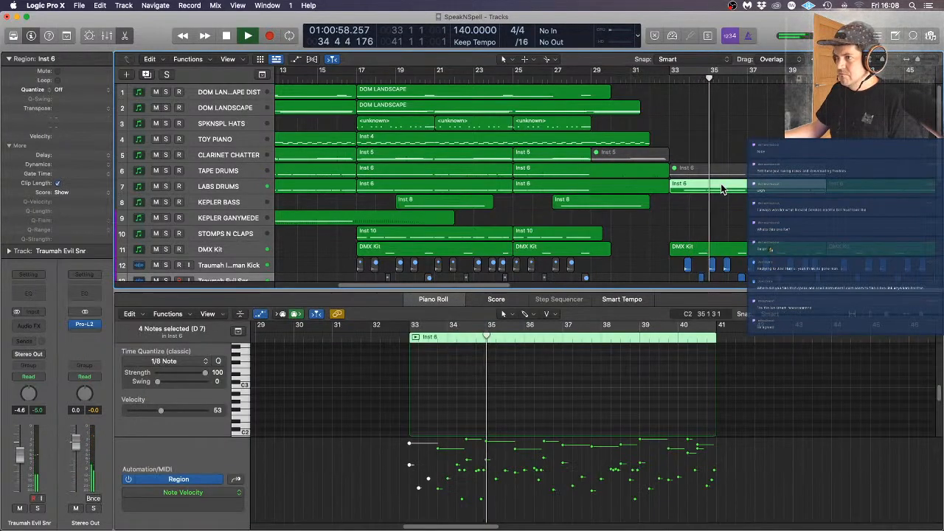
pyautogui.press('space')
pyautogui.scroll(-5, 432, 412)
pyautogui.scroll(2, 432, 413)
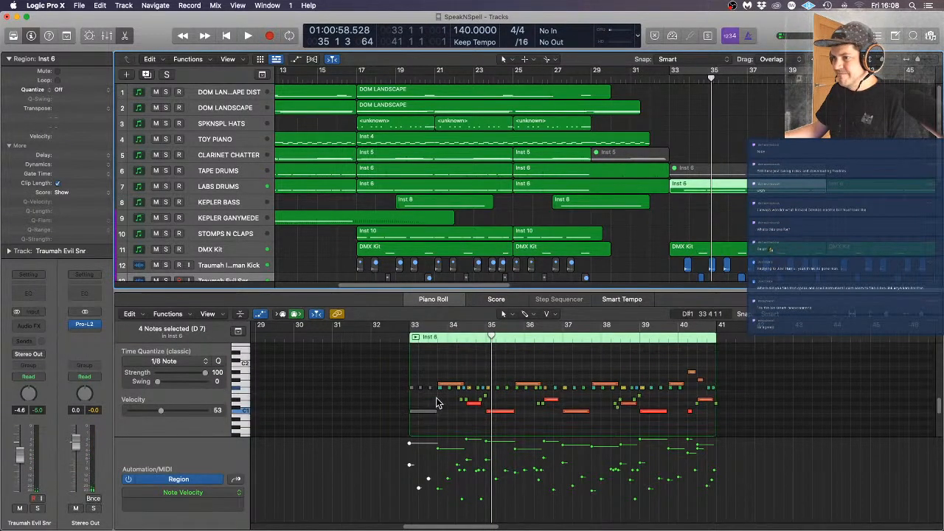
pyautogui.click(447, 389)
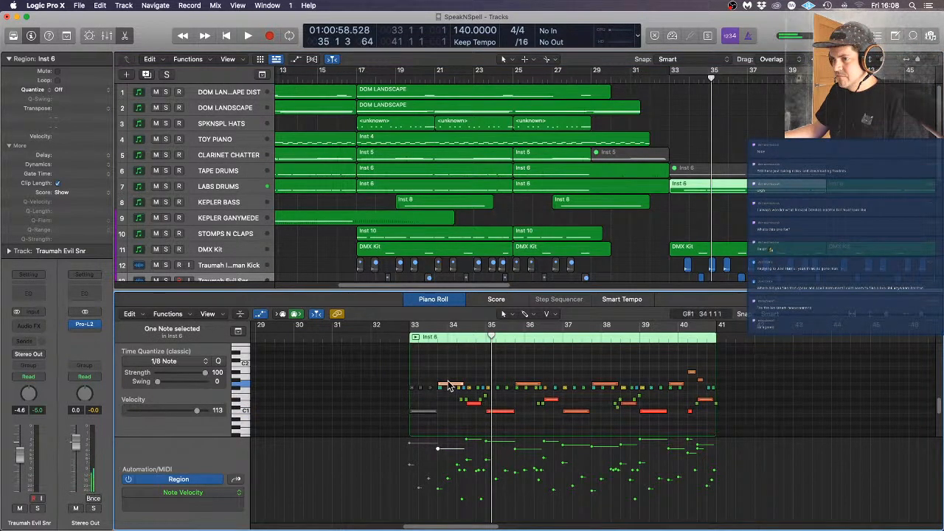
pyautogui.moveTo(448, 389); pyautogui.dragTo(448, 412)
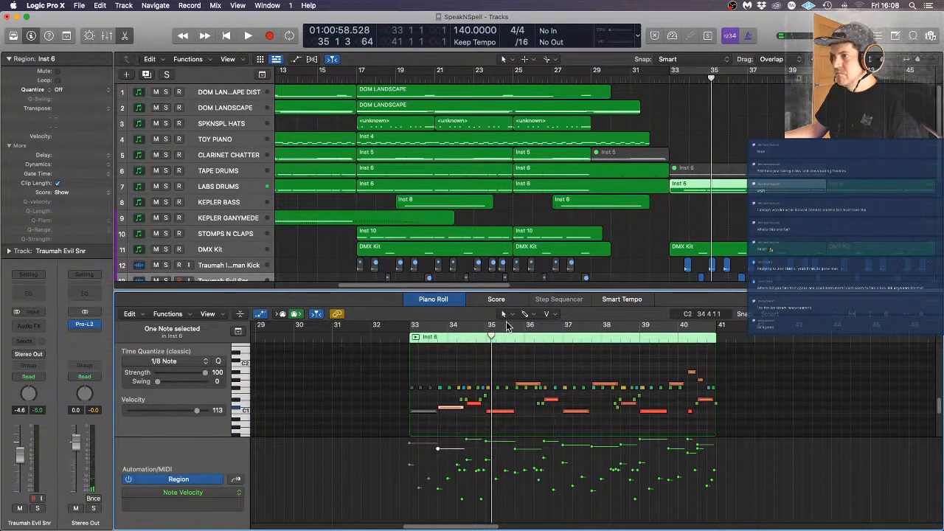
# Move the remaining matching long notes in all LABS DRUMS regions down to the pitch just above C1 and play from bar 33
pyautogui.click(224, 187)
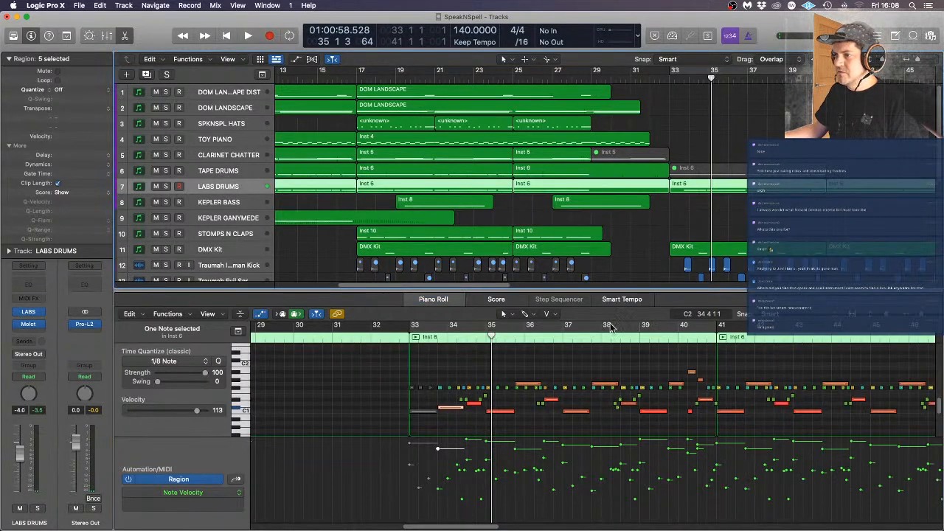
pyautogui.click(238, 390)
pyautogui.click(238, 388)
pyautogui.moveTo(527, 386); pyautogui.dragTo(530, 406)
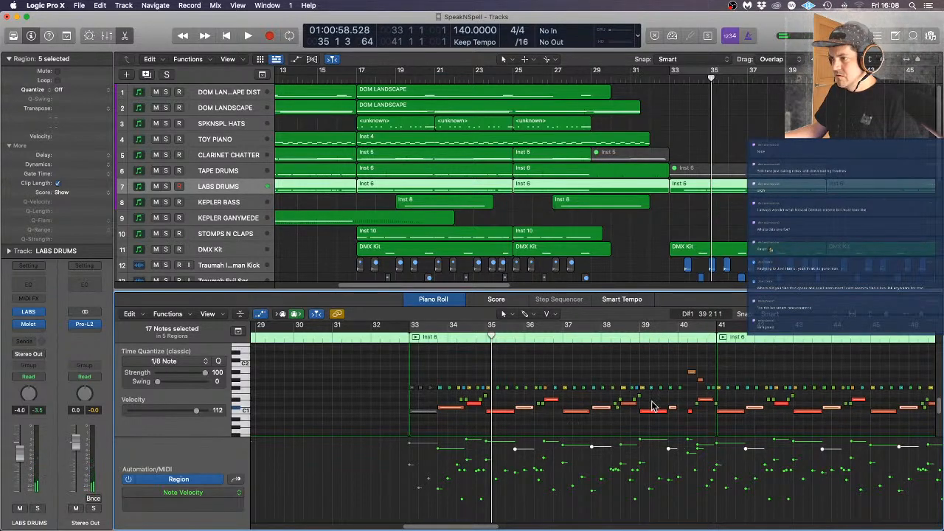
pyautogui.click(668, 77)
pyautogui.press('space')
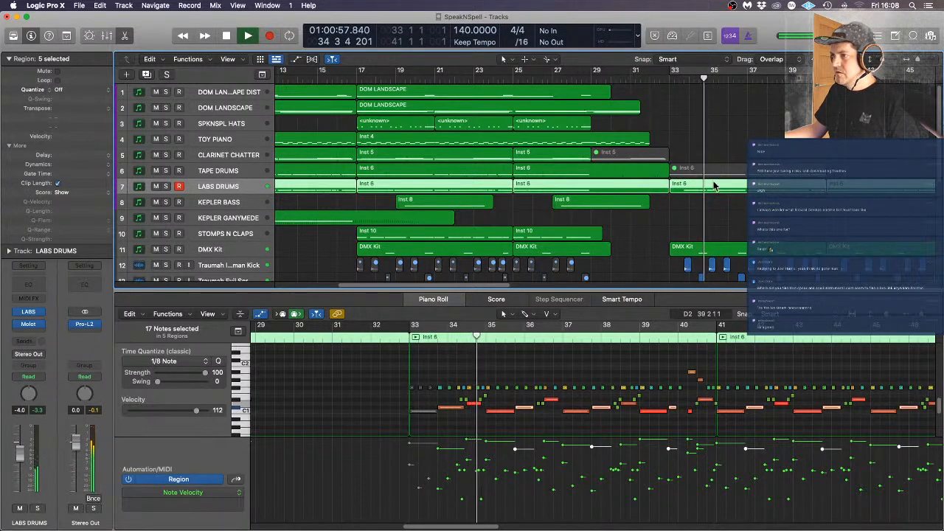
pyautogui.click(726, 214)
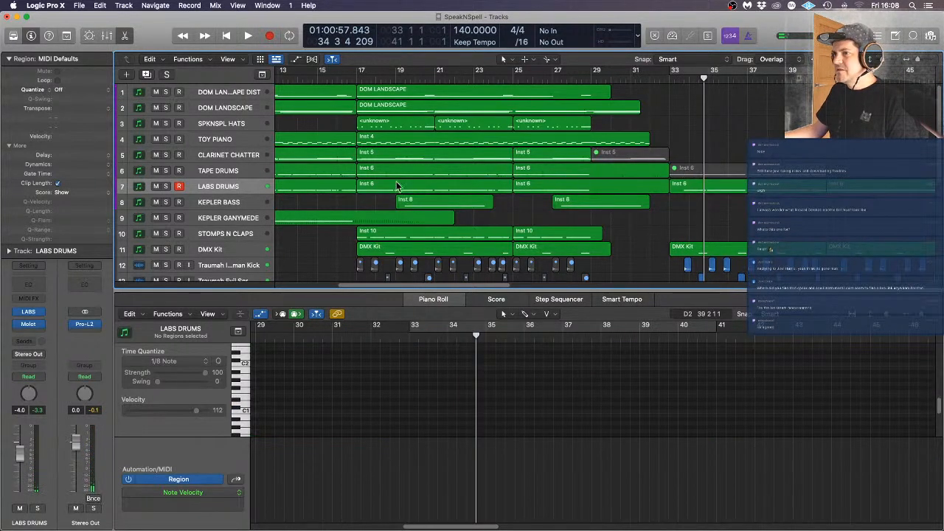
# Check the LABS instrument settings on the LABS DRUMS track, then listen to the song from bar 33
pyautogui.click(241, 189)
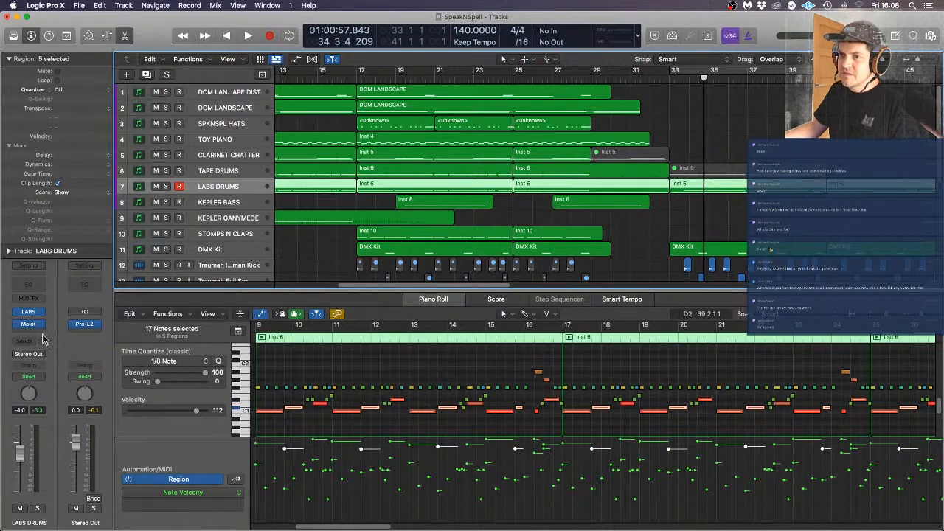
pyautogui.click(31, 312)
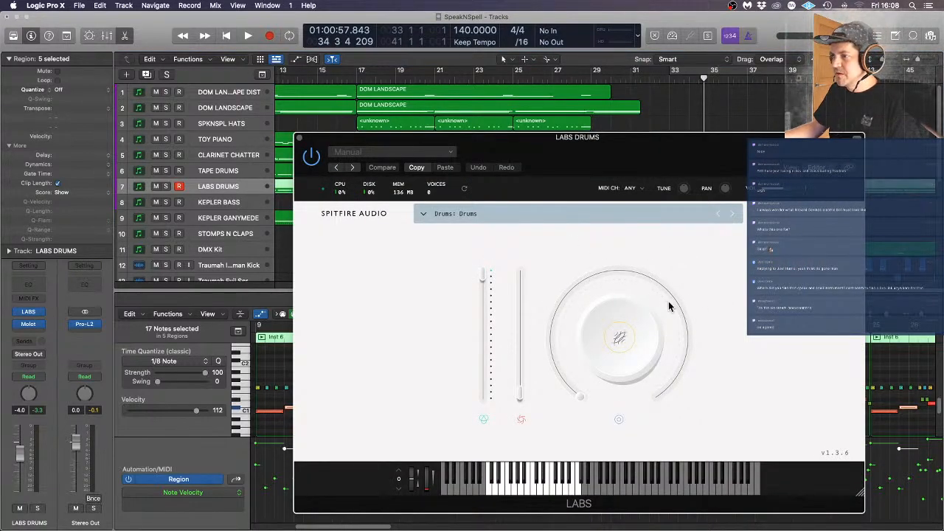
pyautogui.click(301, 139)
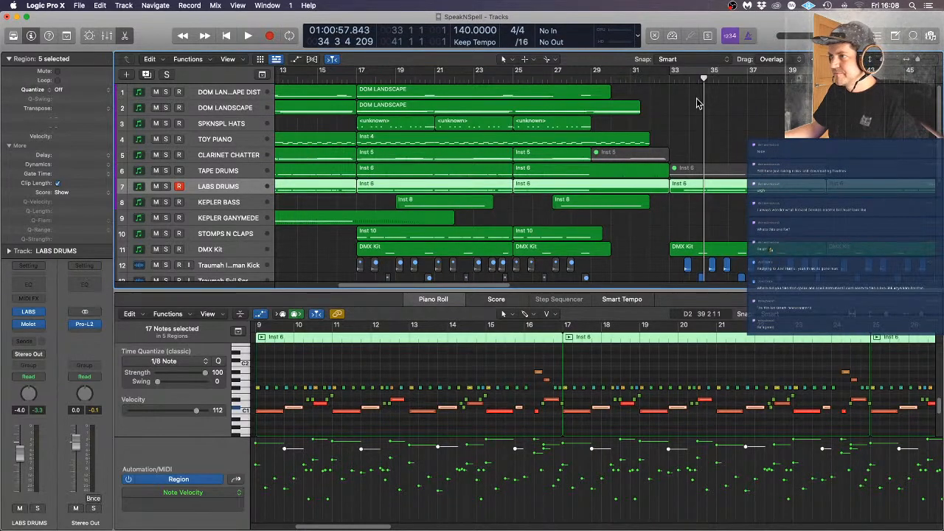
pyautogui.click(672, 77)
pyautogui.press('space')
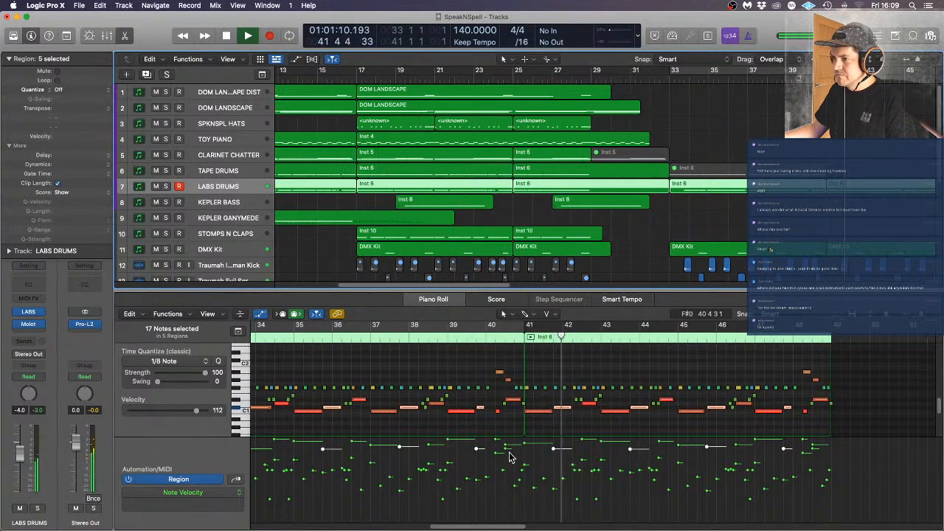
# Mute the first four notes of the LABS DRUMS region at bar 41 and play the transition into it
pyautogui.moveTo(553, 374); pyautogui.dragTo(522, 435)
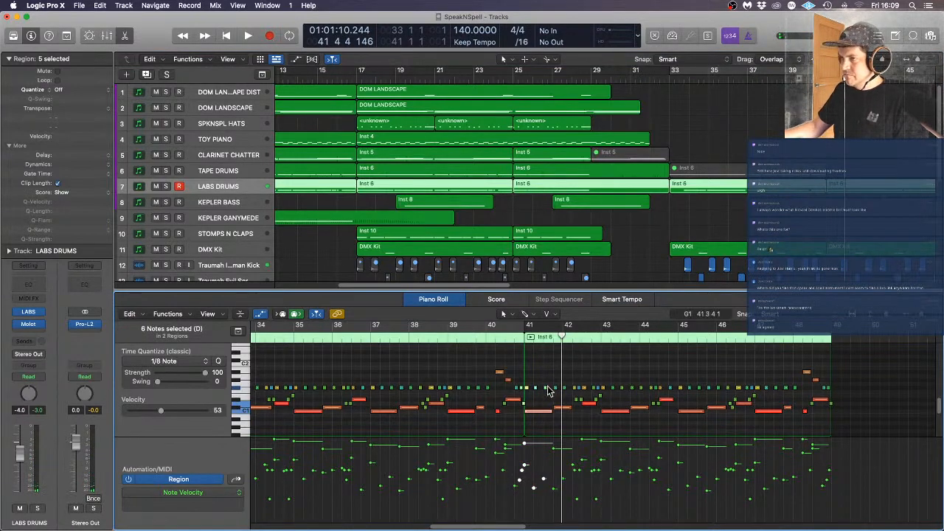
pyautogui.moveTo(528, 416); pyautogui.dragTo(528, 413)
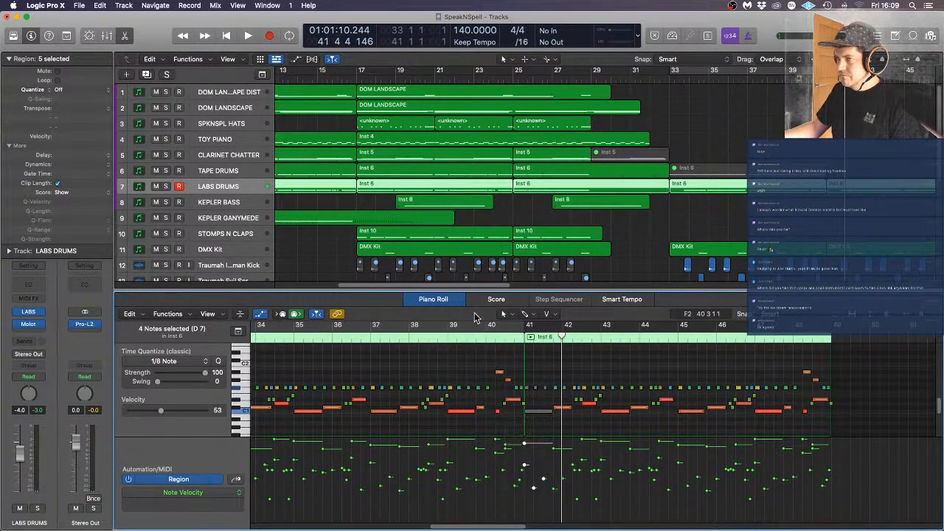
pyautogui.click(445, 338)
pyautogui.press('space')
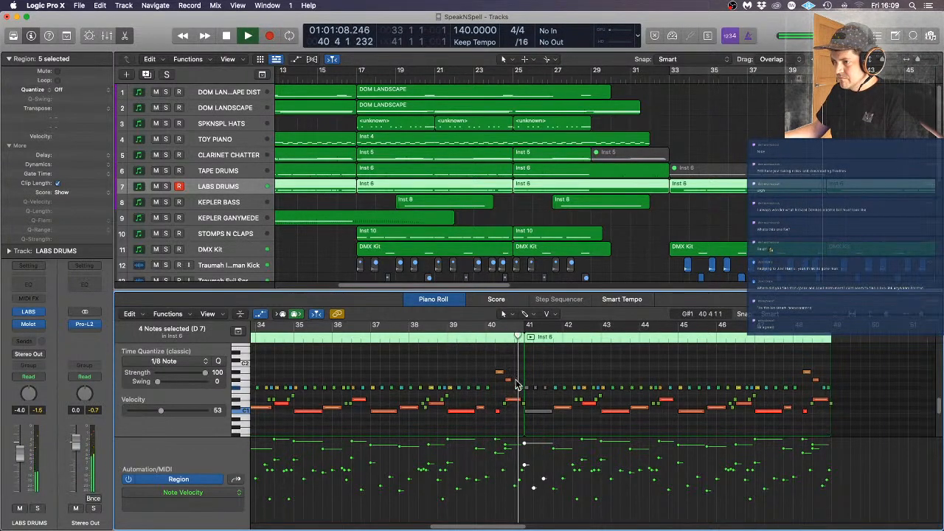
# Take out the short LABS DRUMS note just before bar 41 and stop playback after listening past it
pyautogui.moveTo(511, 385); pyautogui.dragTo(522, 391)
pyautogui.click(523, 405)
pyautogui.press('BackSpace')
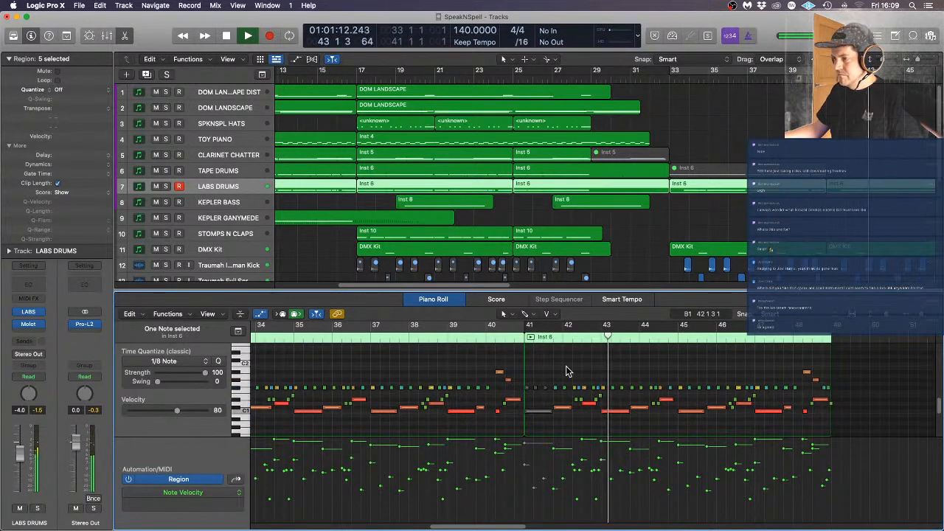
pyautogui.hscroll(-4, 653, 261)
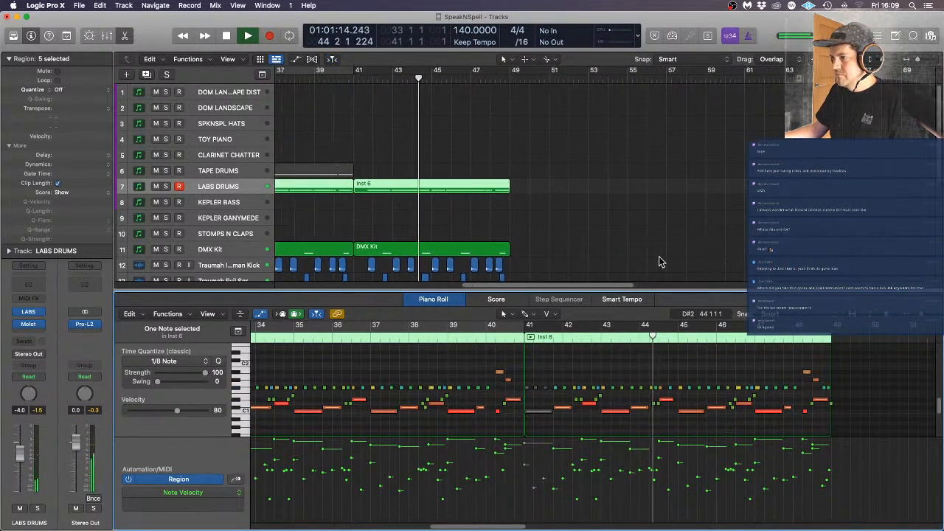
pyautogui.hscroll(-5, 659, 260)
pyautogui.press('space')
# Play the arrangement from the beginning and review its tracks through the build-up, with the LABS DRUMS regions selected
pyautogui.scroll(-5, 659, 261)
pyautogui.scroll(-3, 661, 261)
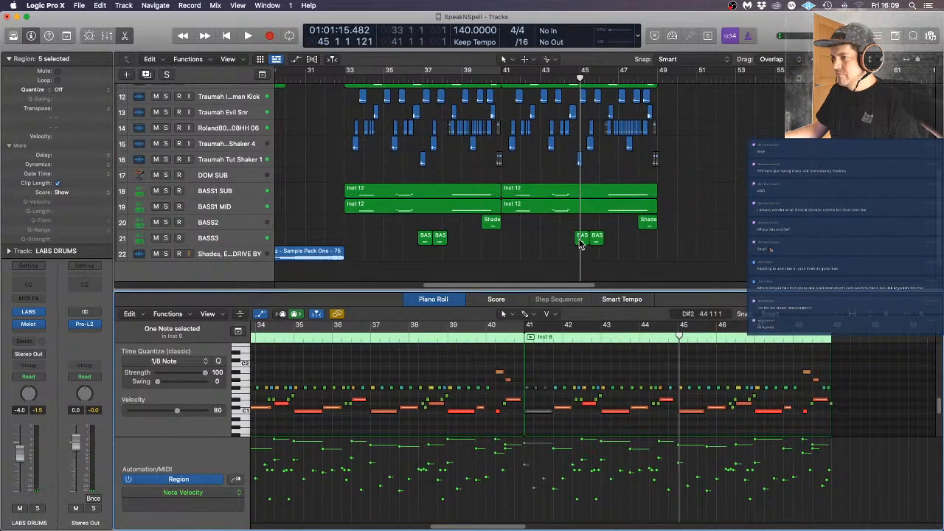
pyautogui.click(744, 241)
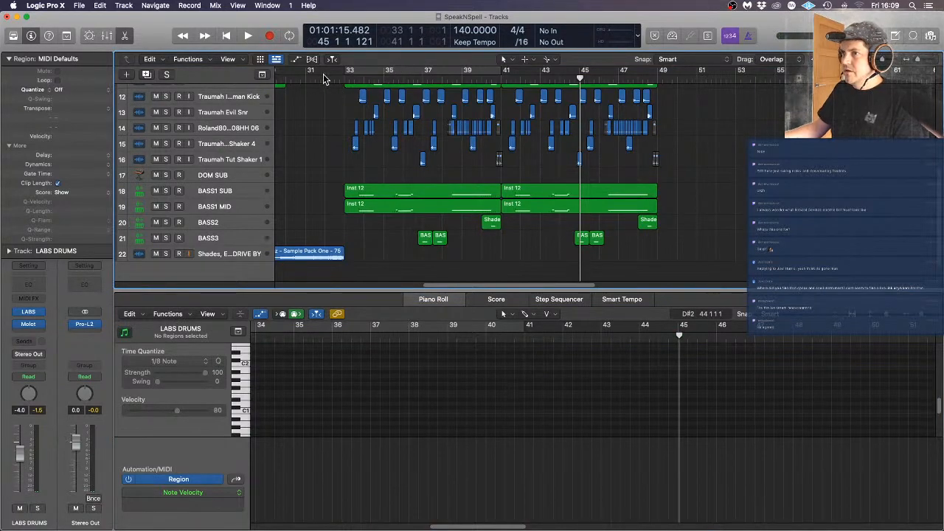
pyautogui.press('Return')
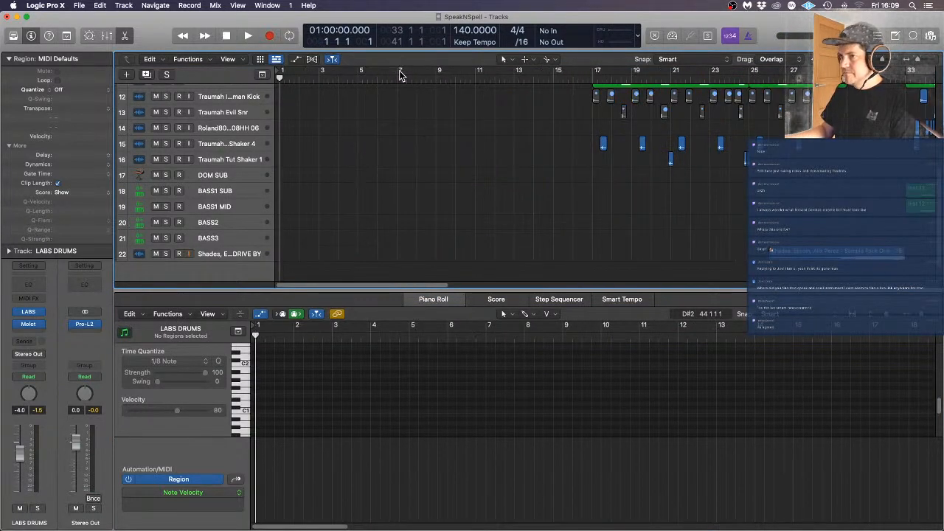
pyautogui.press('space')
pyautogui.scroll(5, 861, 194)
pyautogui.scroll(2, 861, 194)
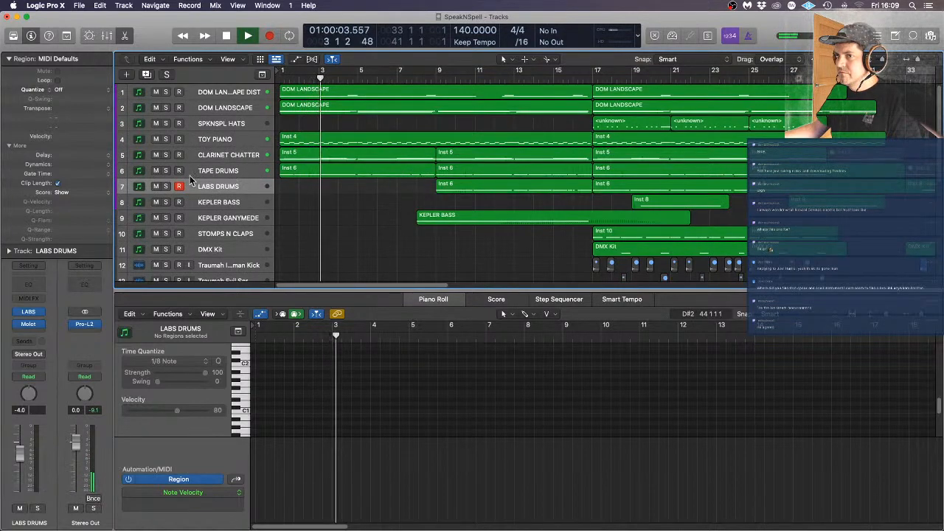
pyautogui.click(226, 189)
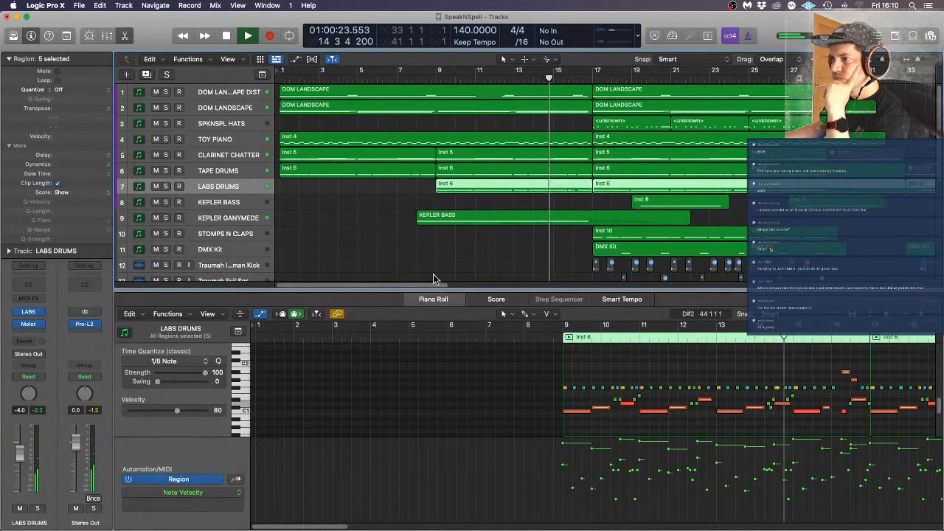
pyautogui.moveTo(424, 282); pyautogui.dragTo(458, 286)
pyautogui.scroll(-3, 384, 253)
pyautogui.scroll(2, 383, 254)
pyautogui.scroll(1, 383, 254)
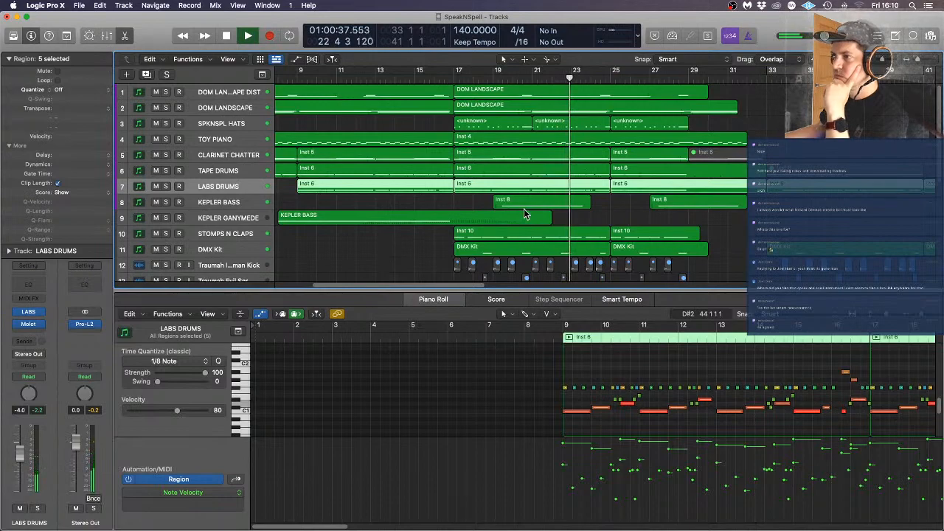
pyautogui.scroll(-4, 728, 208)
pyautogui.scroll(4, 729, 208)
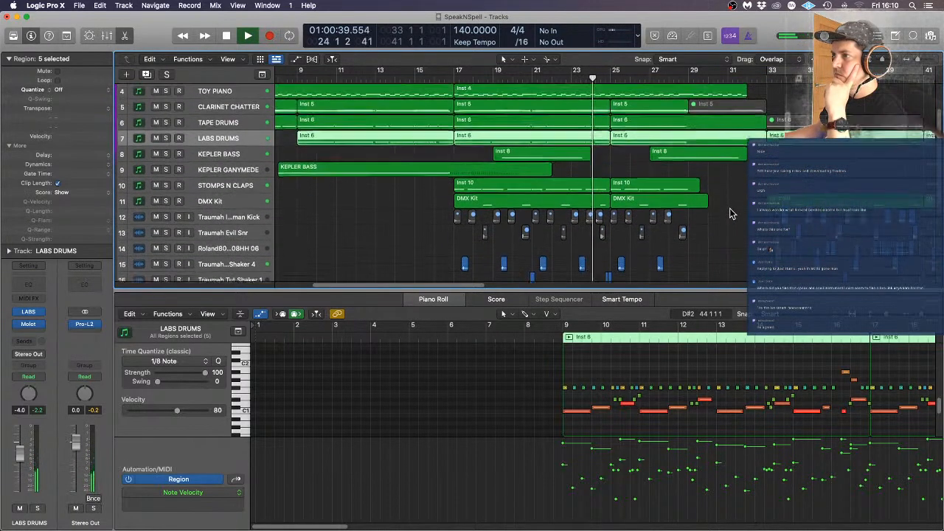
pyautogui.scroll(-4, 738, 191)
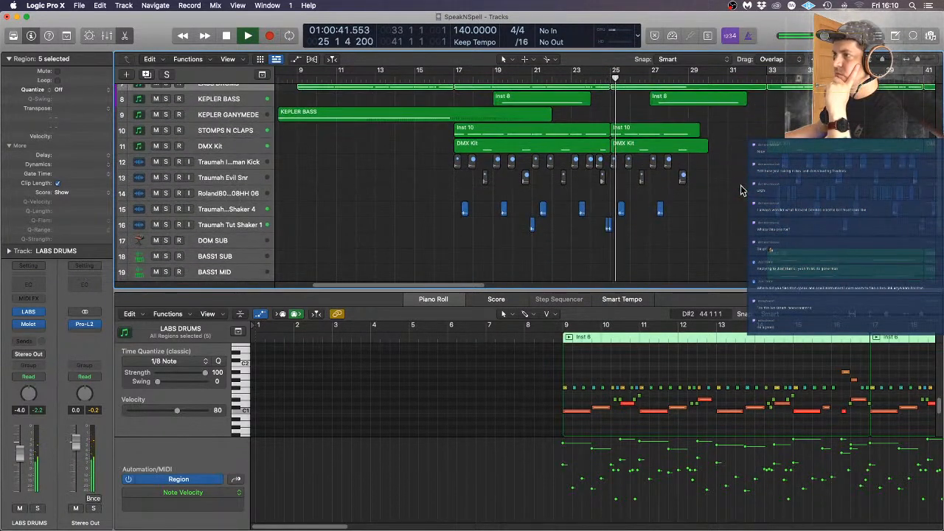
# Load the EDM - Aggressive and Tight preset in the Pro-L 2 limiter on Stereo Out
pyautogui.click(84, 324)
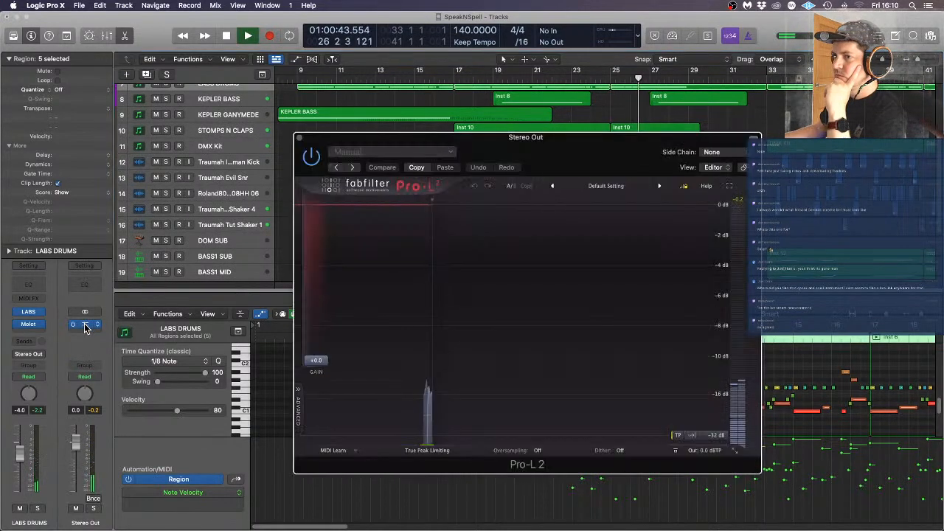
pyautogui.click(607, 186)
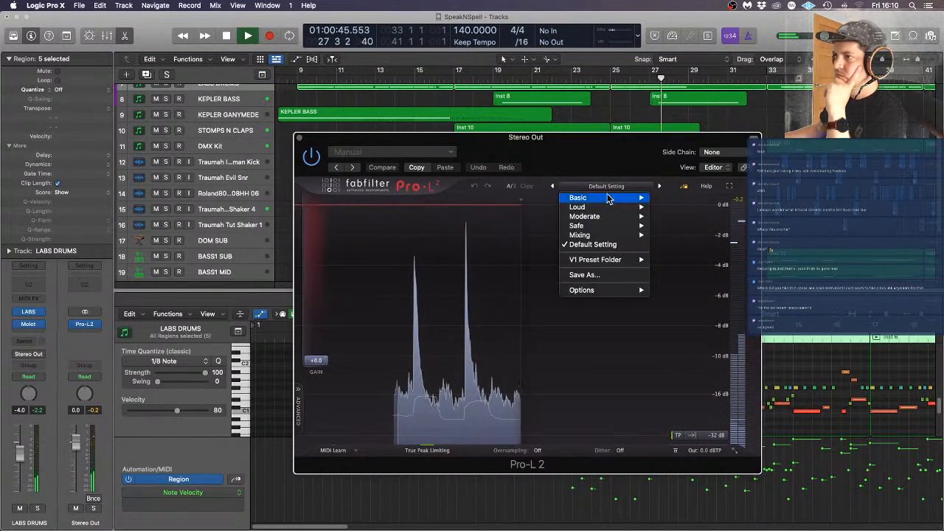
pyautogui.moveTo(613, 210)
pyautogui.click(701, 216)
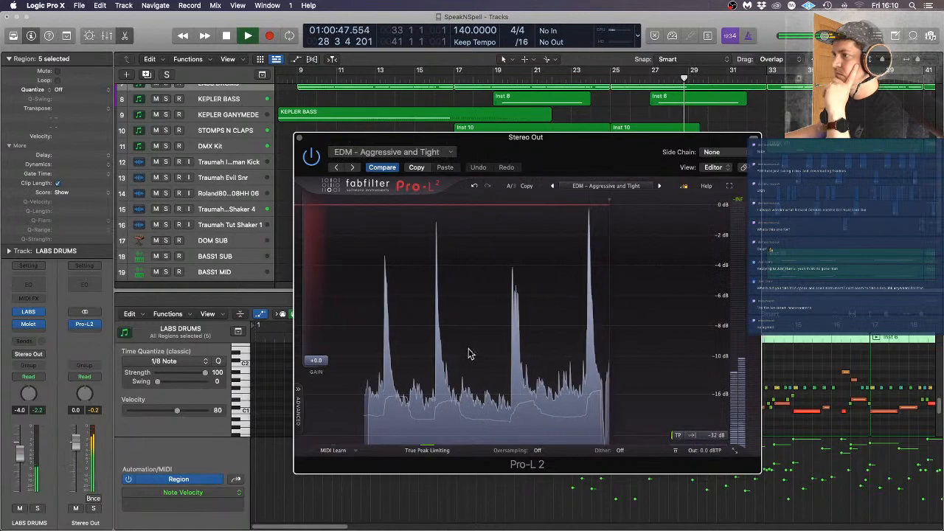
# Set the Pro-L 2 limiter's gain to +3.0 and its output level to -0.2 dBTP, then close it
pyautogui.moveTo(316, 360); pyautogui.dragTo(317, 344)
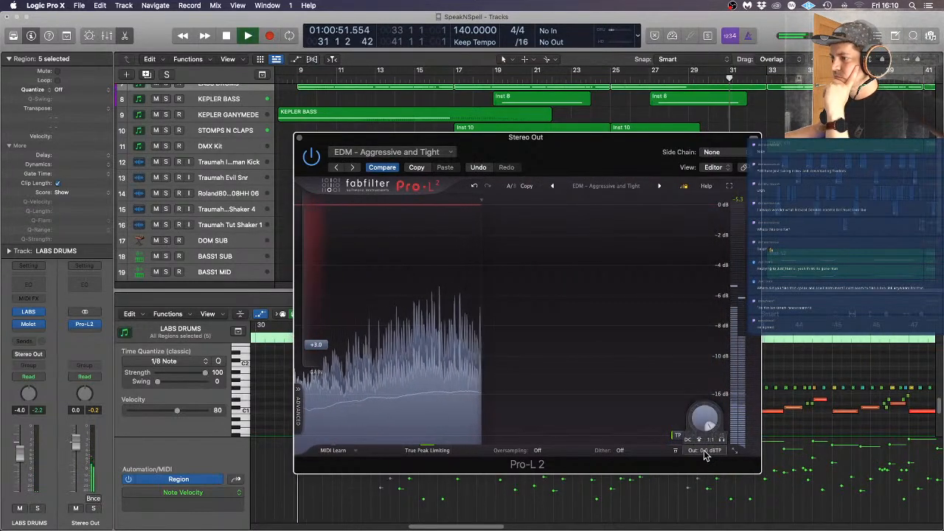
pyautogui.moveTo(703, 419); pyautogui.dragTo(705, 445)
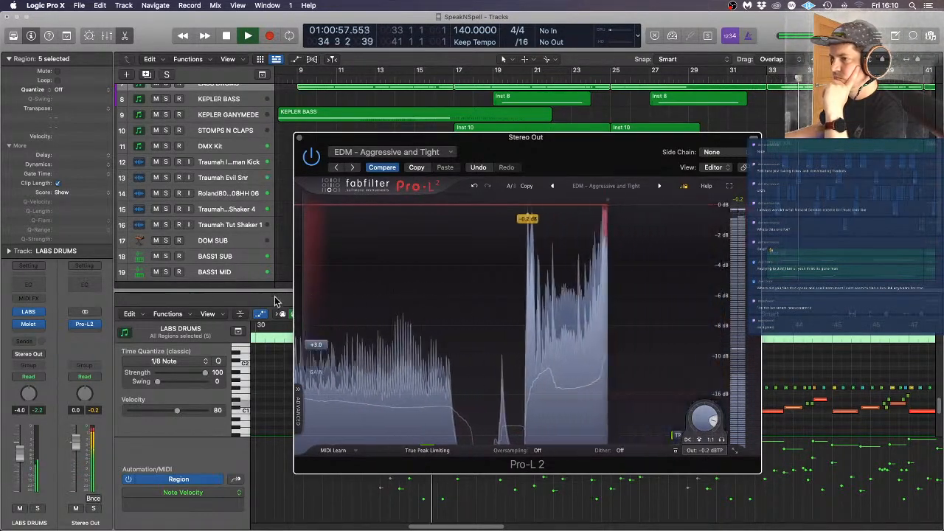
pyautogui.click(299, 137)
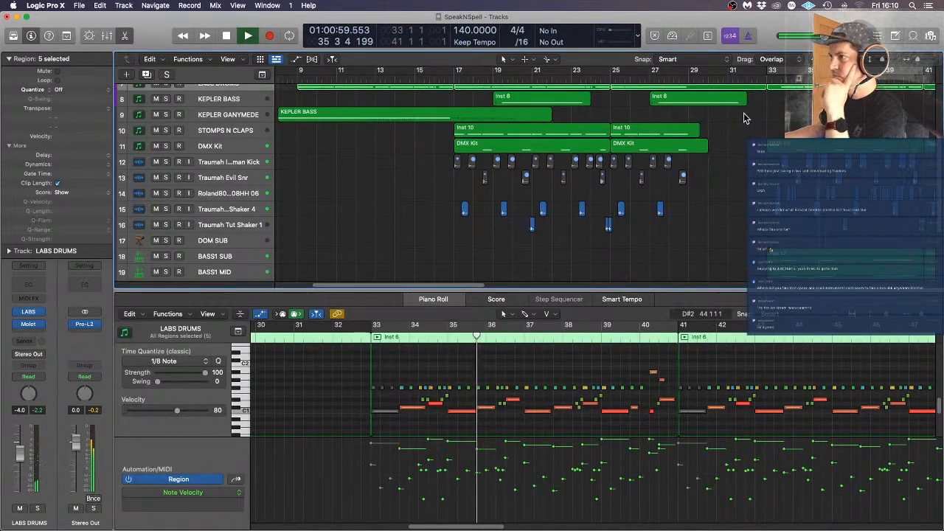
# Mute all notes on C1 and the pitch just above it in the LABS DRUMS region at bar 33
pyautogui.scroll(3, 726, 131)
pyautogui.scroll(2, 727, 132)
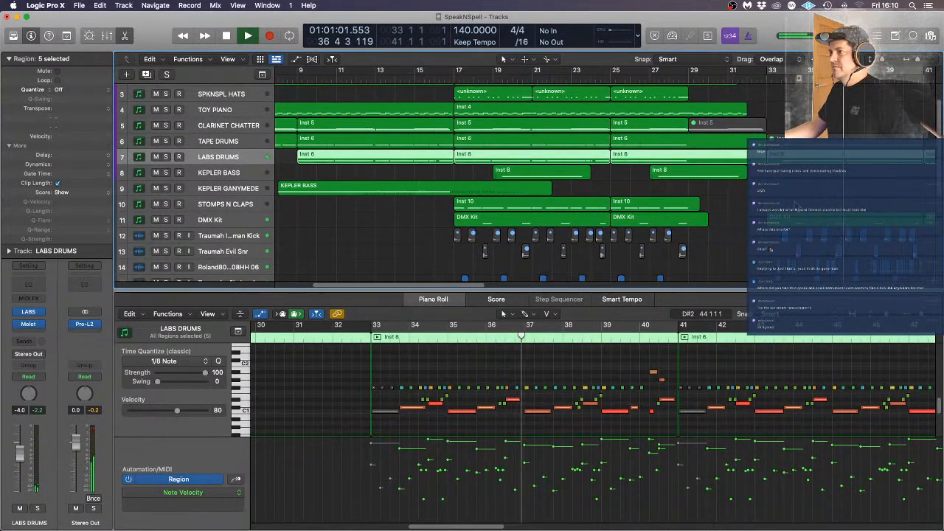
pyautogui.hscroll(5, 744, 184)
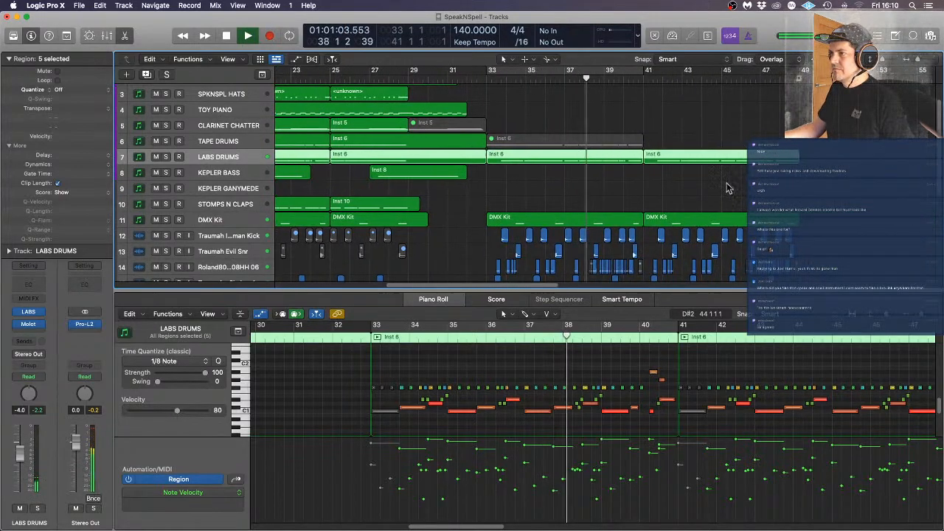
pyautogui.click(527, 177)
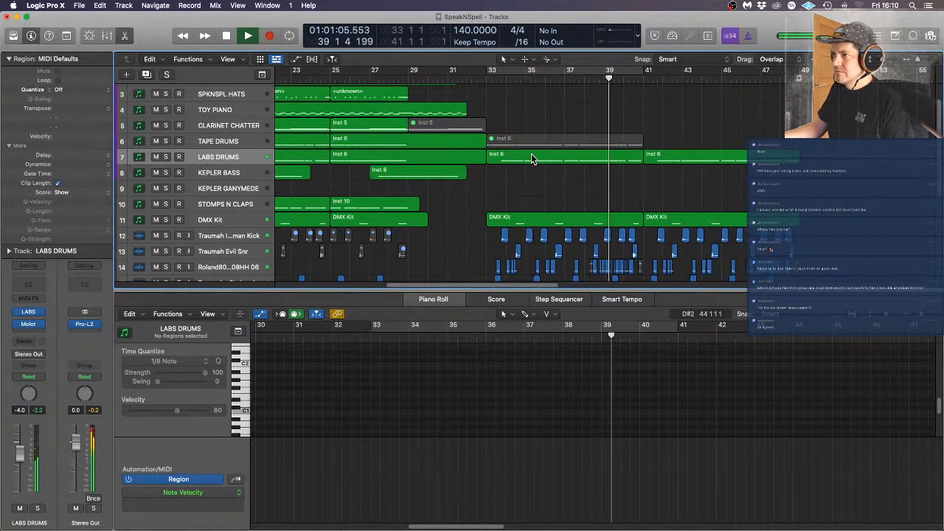
pyautogui.click(533, 158)
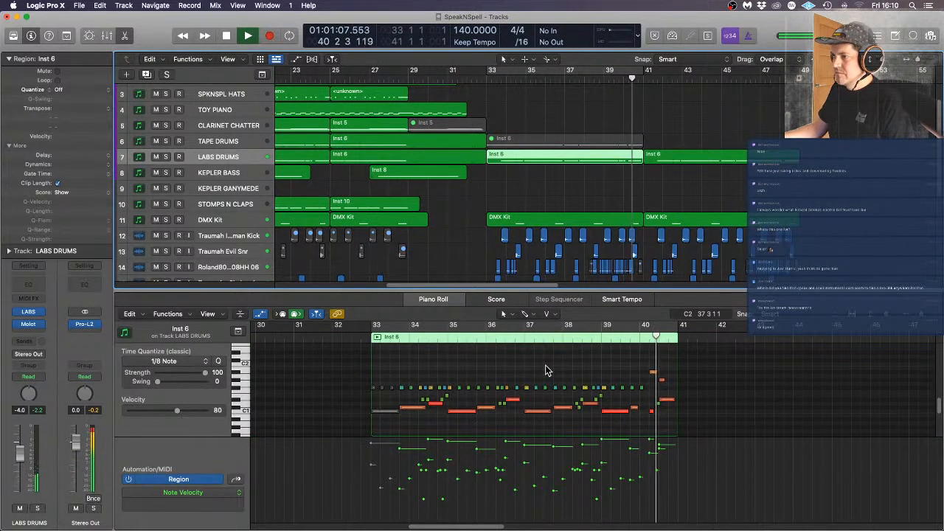
pyautogui.press('space')
pyautogui.click(414, 421)
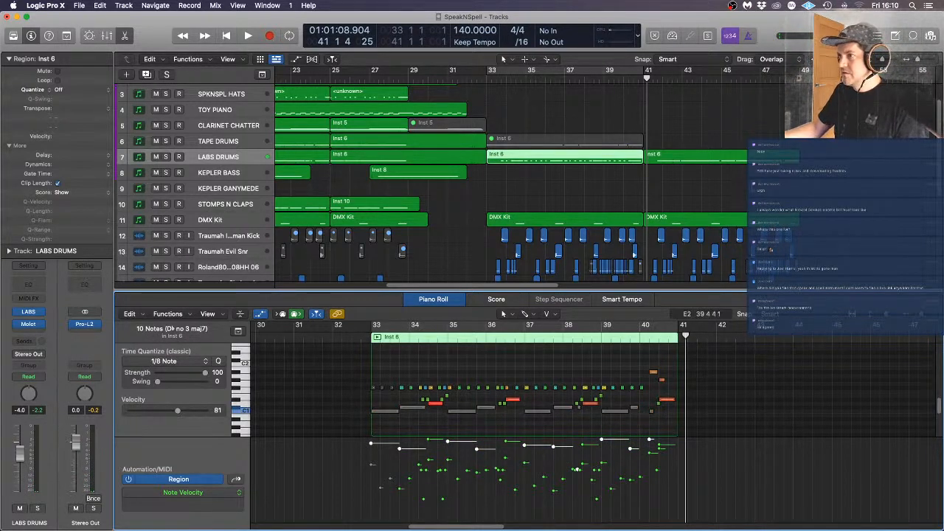
# Mute the notes on C1 and the pitch just above it in the LABS DRUMS region at bar 41 as well
pyautogui.click(729, 161)
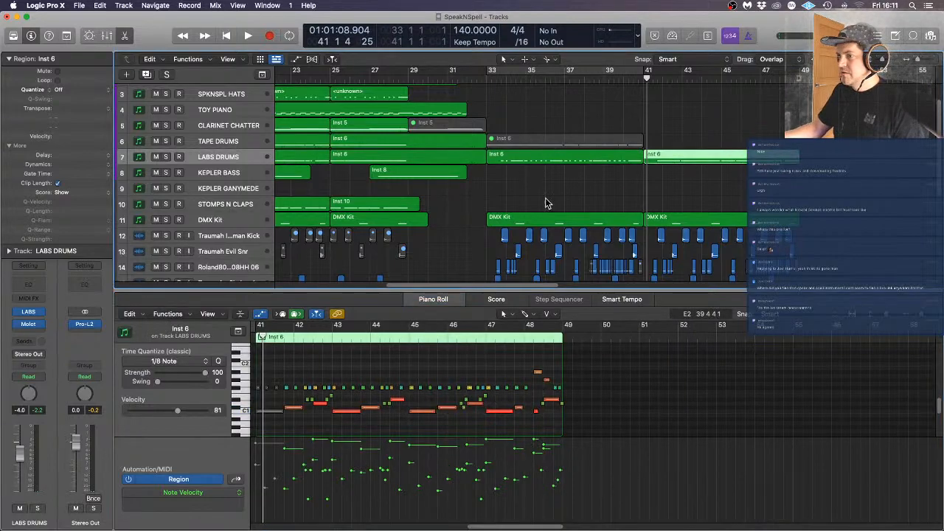
pyautogui.click(240, 413)
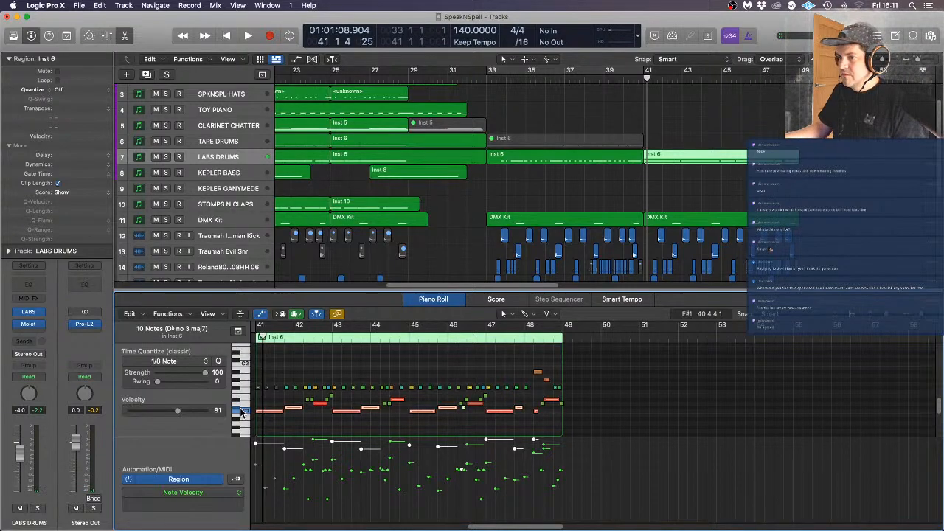
pyautogui.click(359, 425)
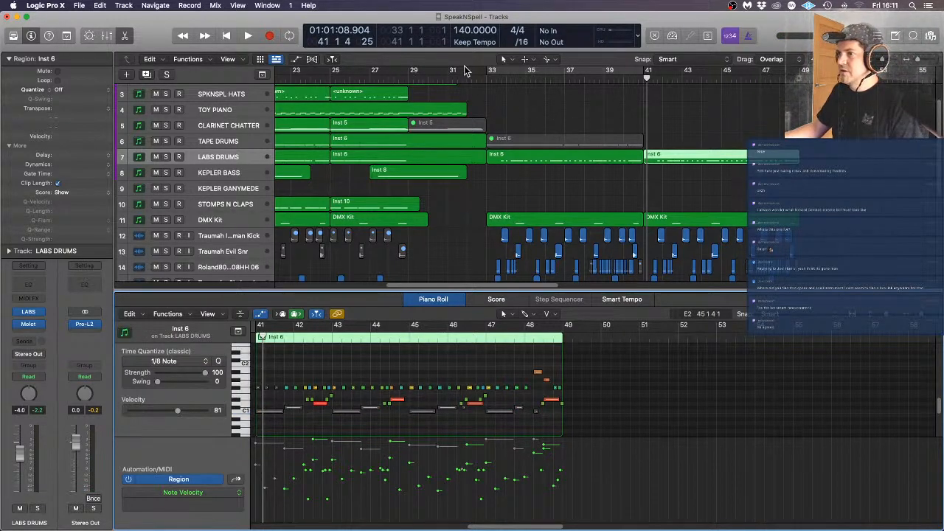
# Play the drop from bar 33 to hear it with the low LABS DRUMS notes muted, then stop
pyautogui.click(485, 79)
pyautogui.press('space')
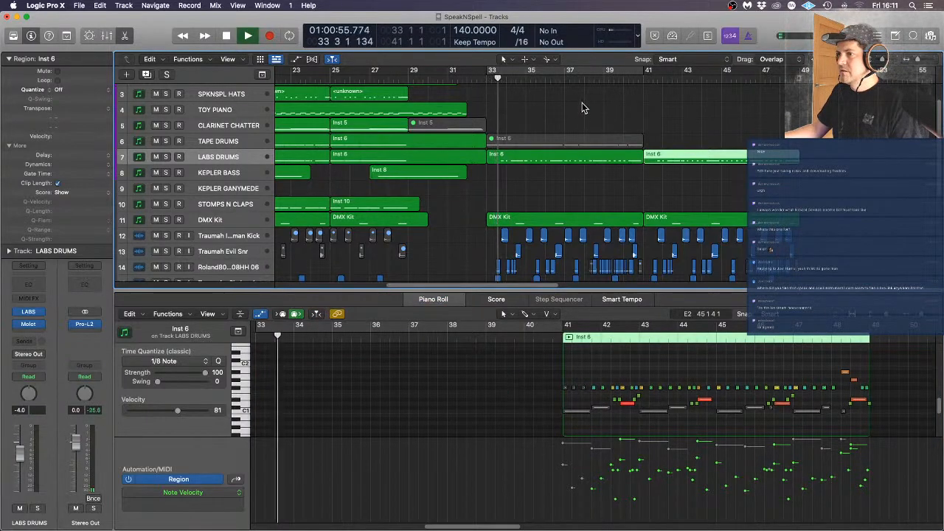
pyautogui.click(583, 108)
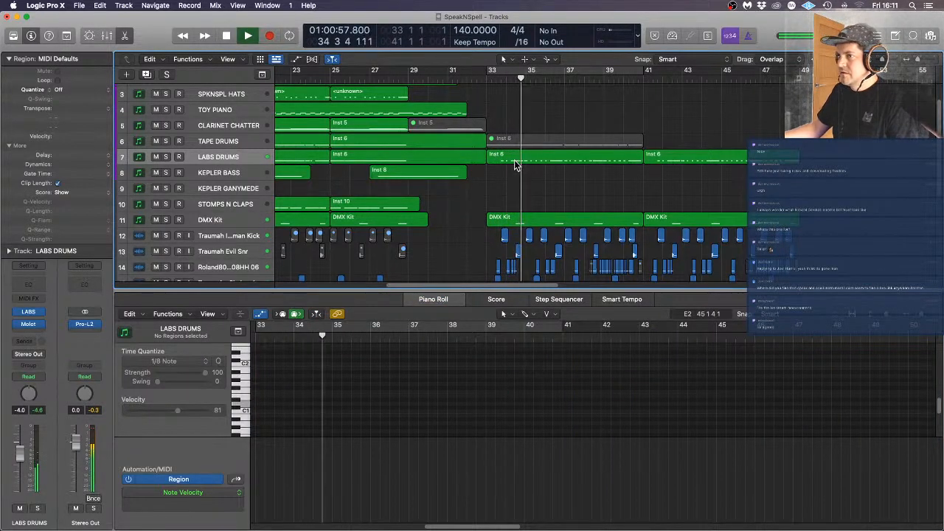
pyautogui.press('space')
# Quantize the notes in the BASS1 SUB and BASS1 MID regions at bar 33 to 1/8 notes, using the first kick as reference
pyautogui.scroll(-5, 515, 186)
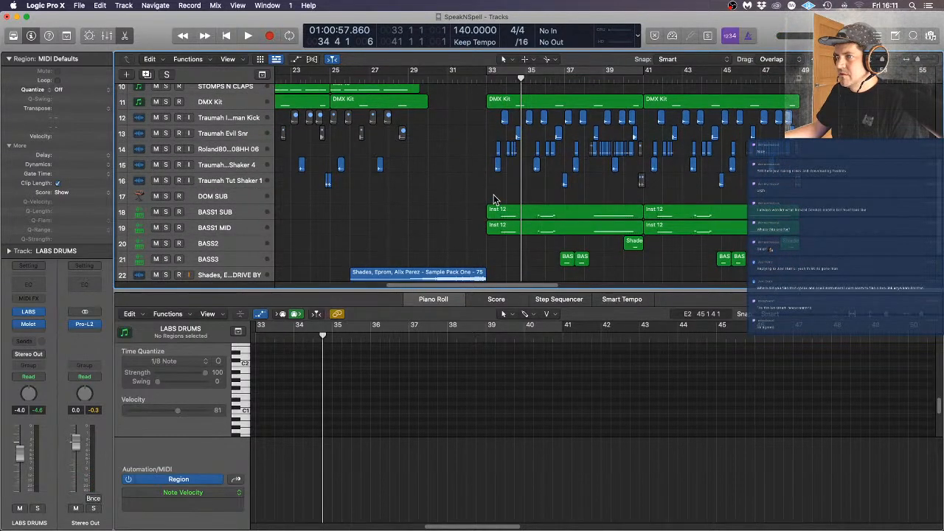
pyautogui.click(505, 119)
pyautogui.press('z')
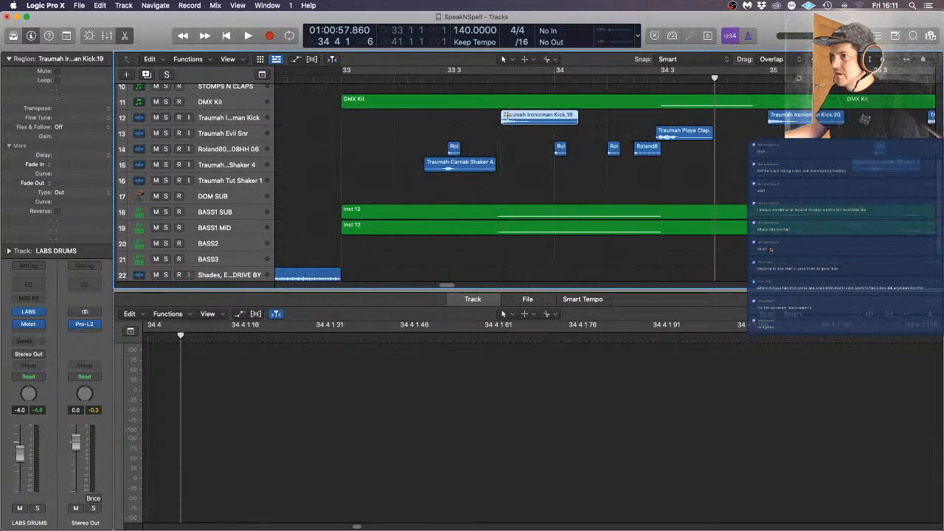
pyautogui.scroll(2, 509, 123)
pyautogui.scroll(-10, 509, 124)
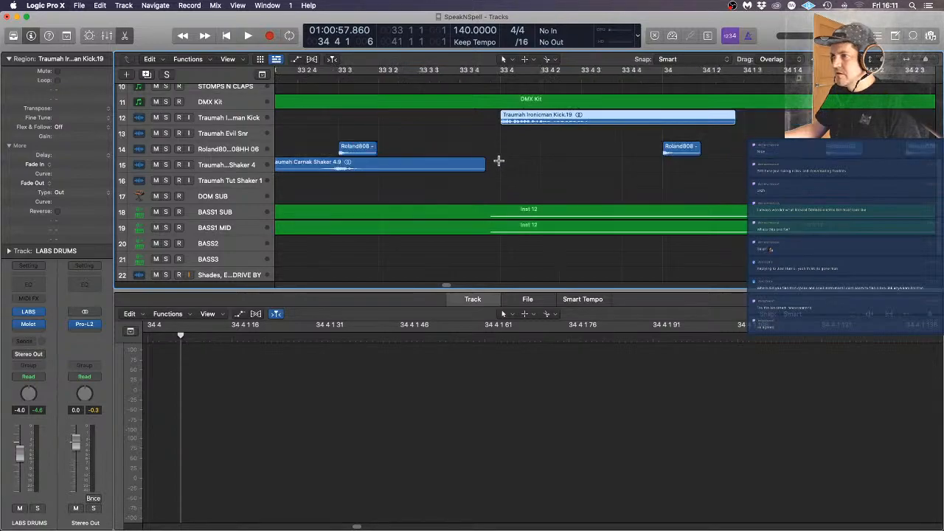
pyautogui.scroll(2, 499, 161)
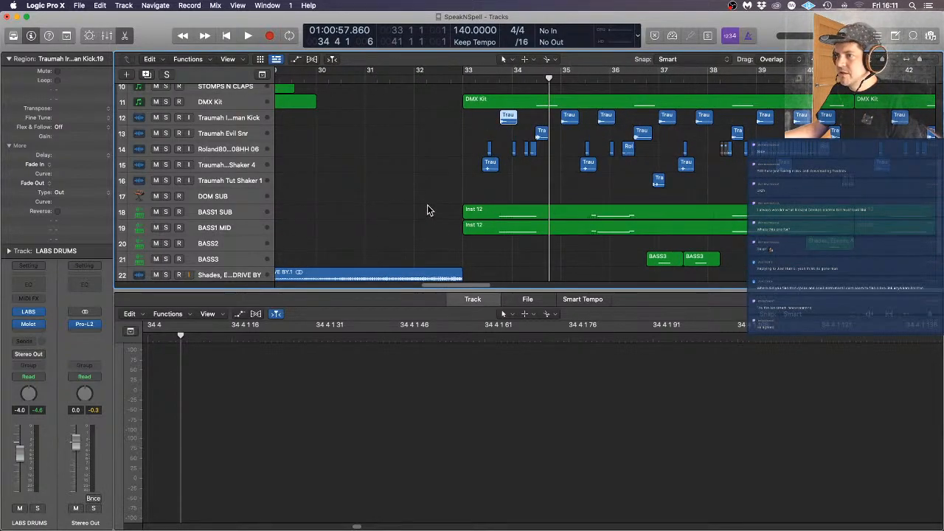
pyautogui.moveTo(427, 210); pyautogui.dragTo(519, 231)
pyautogui.click(759, 372)
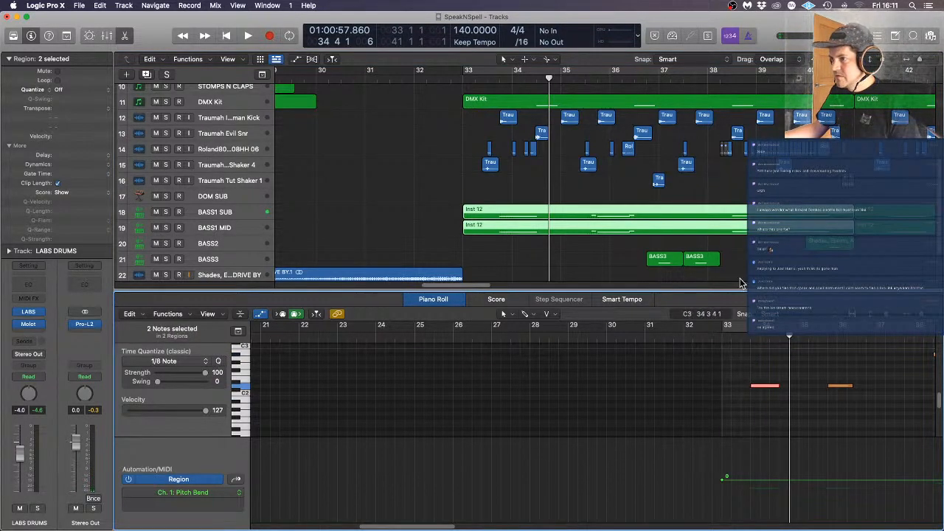
pyautogui.moveTo(866, 361); pyautogui.dragTo(825, 428)
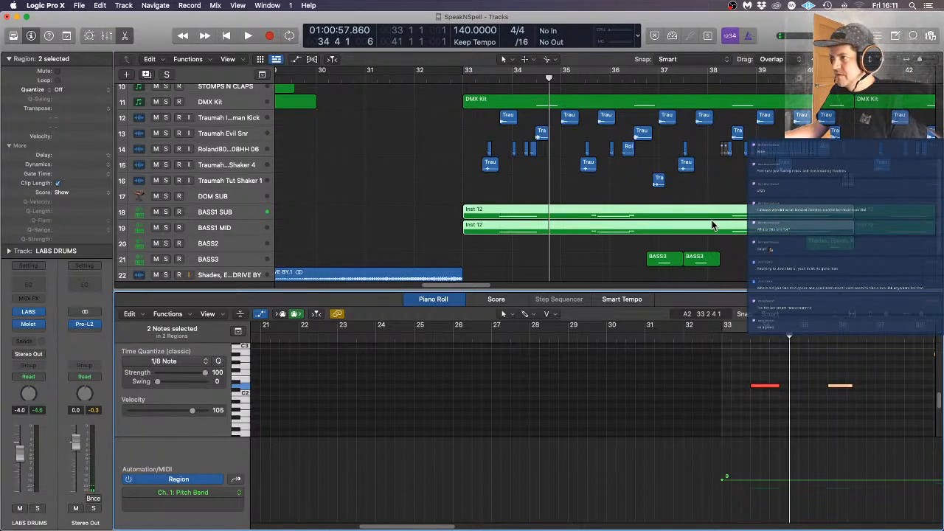
# Quantize the notes in the BASS1 SUB and BASS1 MID regions at bar 41 to 1/8 notes as well
pyautogui.hscroll(5, 712, 225)
pyautogui.moveTo(742, 197); pyautogui.dragTo(733, 248)
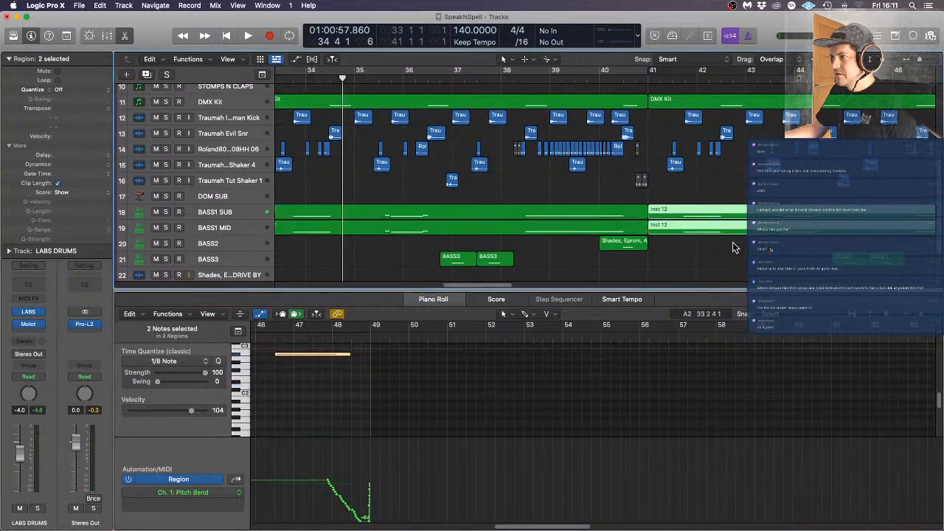
pyautogui.hscroll(-10, 391, 418)
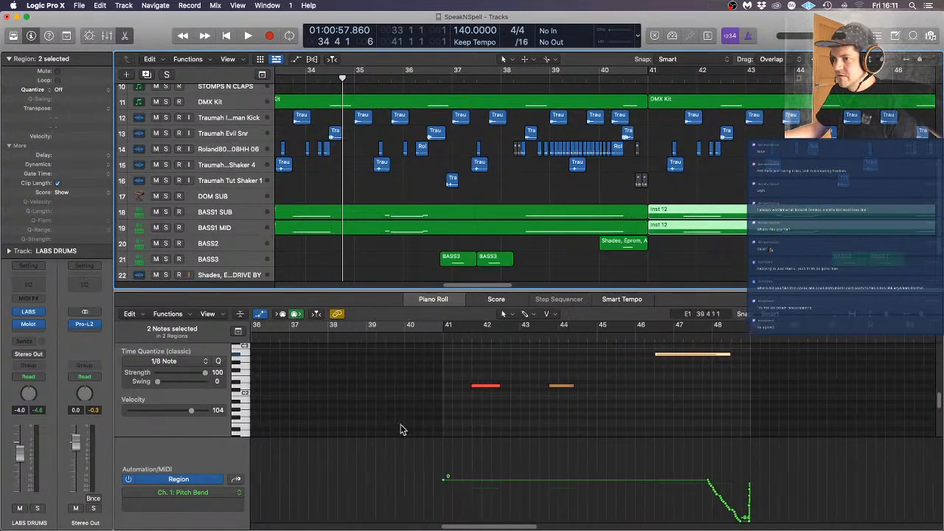
pyautogui.moveTo(530, 362); pyautogui.dragTo(507, 428)
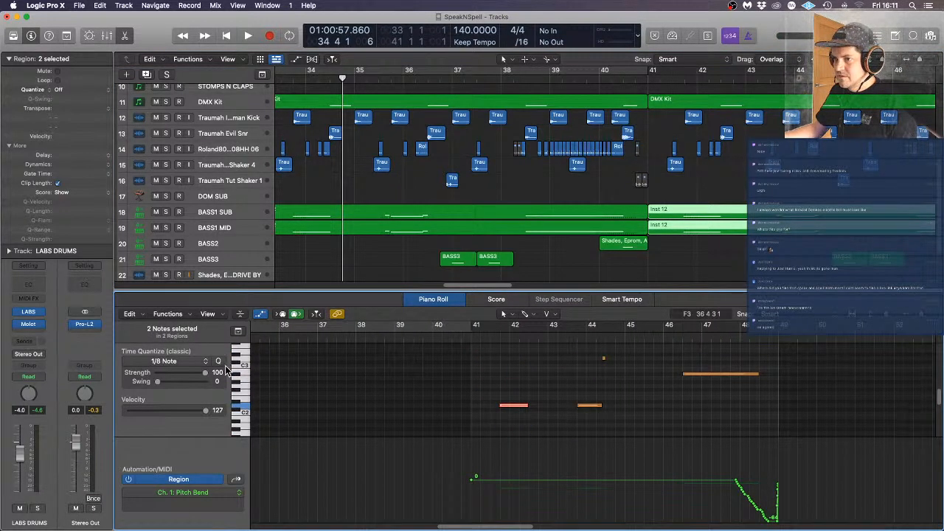
# Play the drop to check the timing of the BASS1 notes across both eight-bar sections
pyautogui.scroll(-10, 485, 267)
pyautogui.press('space')
pyautogui.click(647, 156)
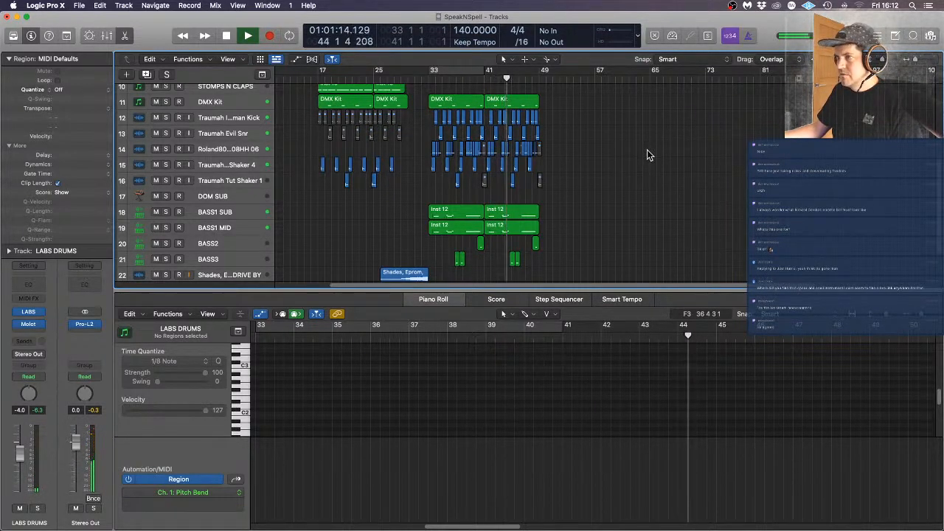
pyautogui.press('super+Right')
pyautogui.press('super+Right')
pyautogui.press('super+Right')
pyautogui.press('super+Left')
pyautogui.press('super+Left')
pyautogui.press('super+Left')
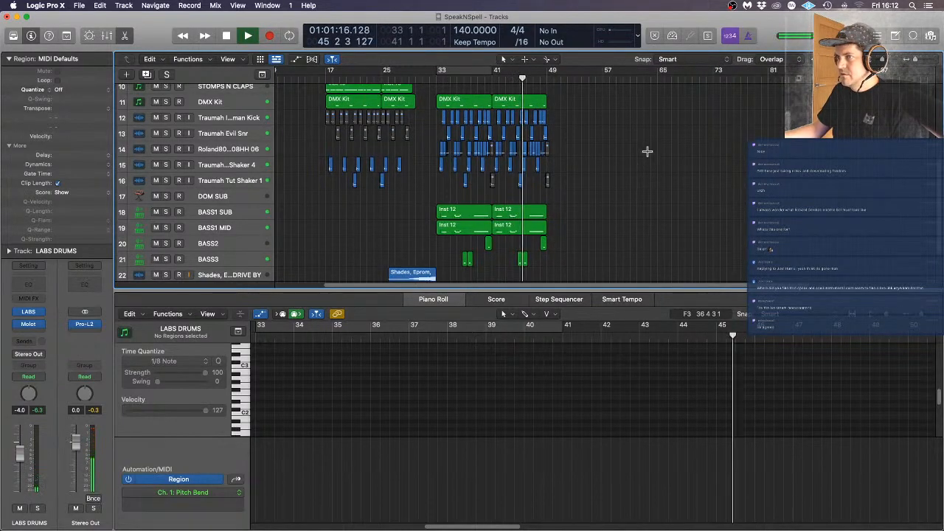
# Lower the notes of the two BASS3 regions around bar 45 by about seven semitones and audition them in playback
pyautogui.press('super+Right')
pyautogui.press('super+Right')
pyautogui.press('super+Right')
pyautogui.moveTo(563, 262); pyautogui.dragTo(499, 259)
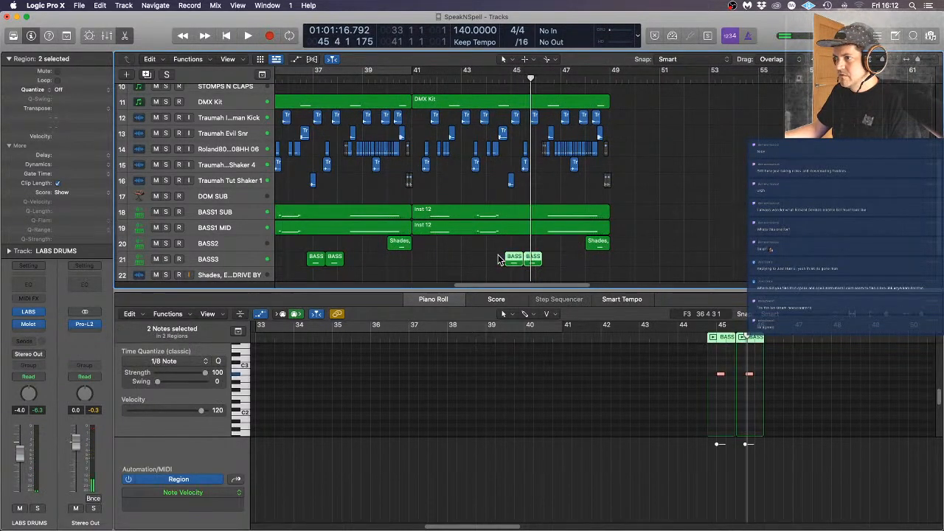
pyautogui.moveTo(722, 377); pyautogui.dragTo(721, 406)
pyautogui.press('space')
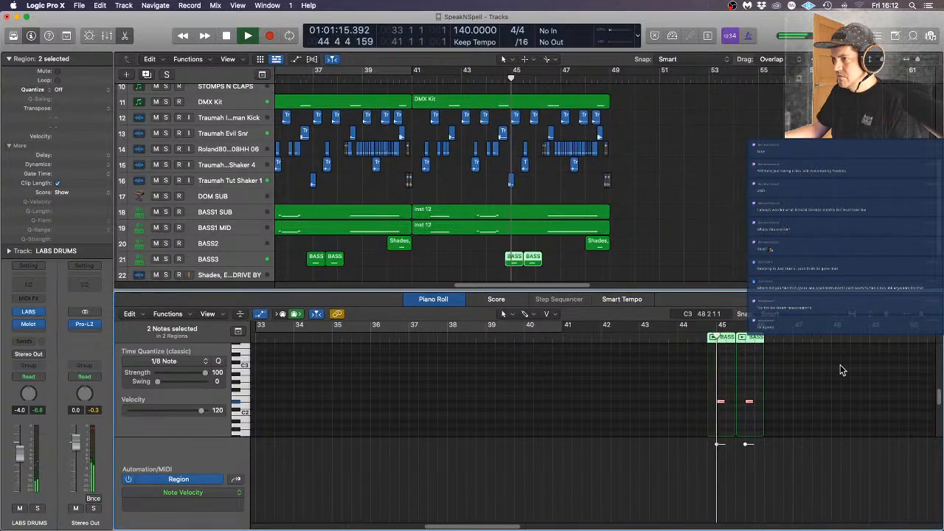
pyautogui.press('space')
# Raise the two BASS3 notes around bar 45 by about three semitones and play through to the end of the drop
pyautogui.moveTo(721, 405)
pyautogui.mouseDown()
pyautogui.moveTo(721, 425)
pyautogui.moveTo(723, 394)
pyautogui.mouseUp()
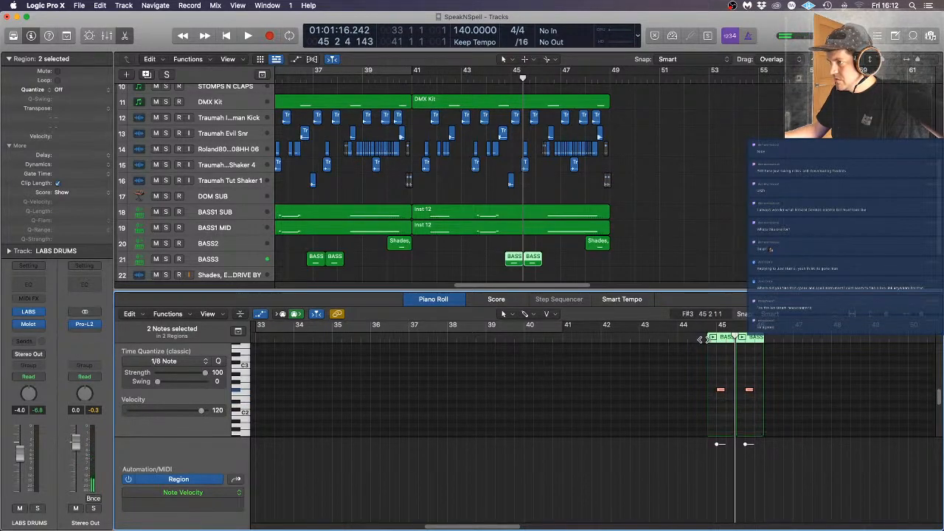
pyautogui.press('space')
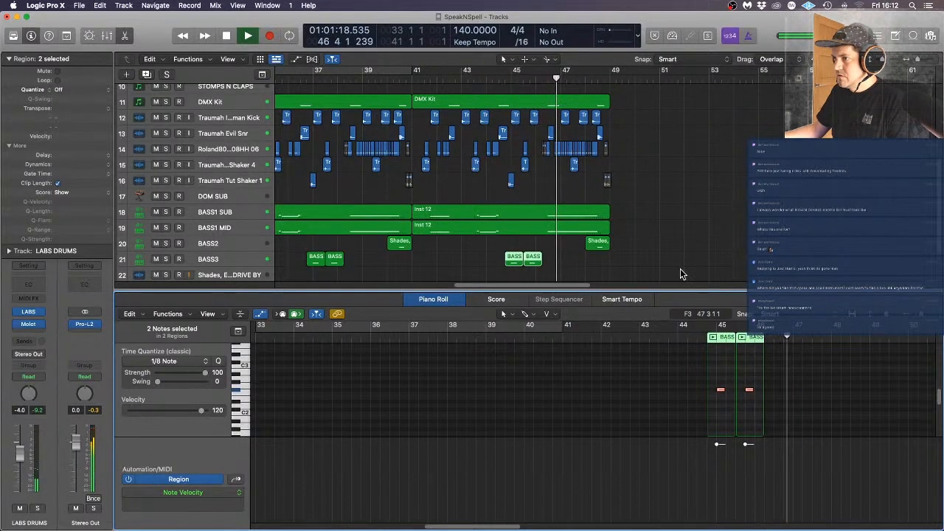
pyautogui.click(702, 237)
pyautogui.press('super+Left')
pyautogui.press('super+Left')
pyautogui.press('super+Left')
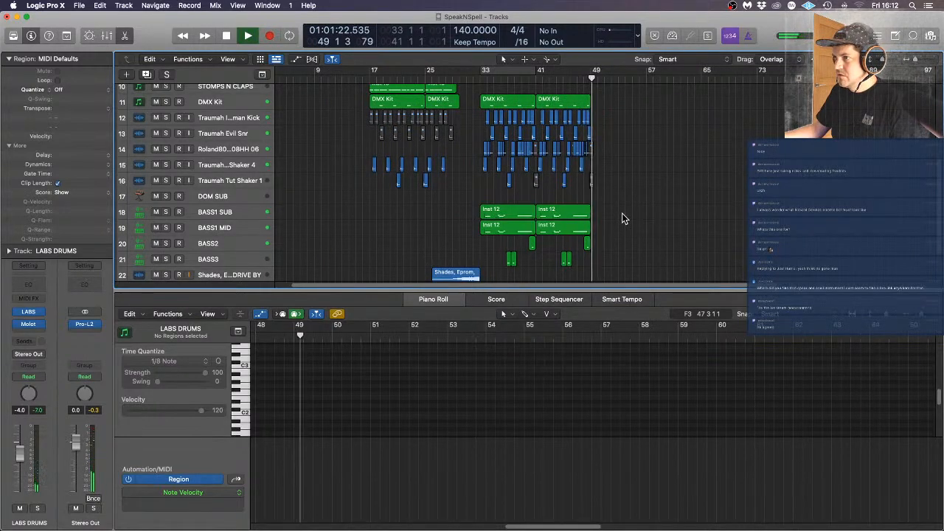
pyautogui.press('space')
# Select the last three short notes at the end of the LABS DRUMS region that starts at bar 41
pyautogui.click(589, 102)
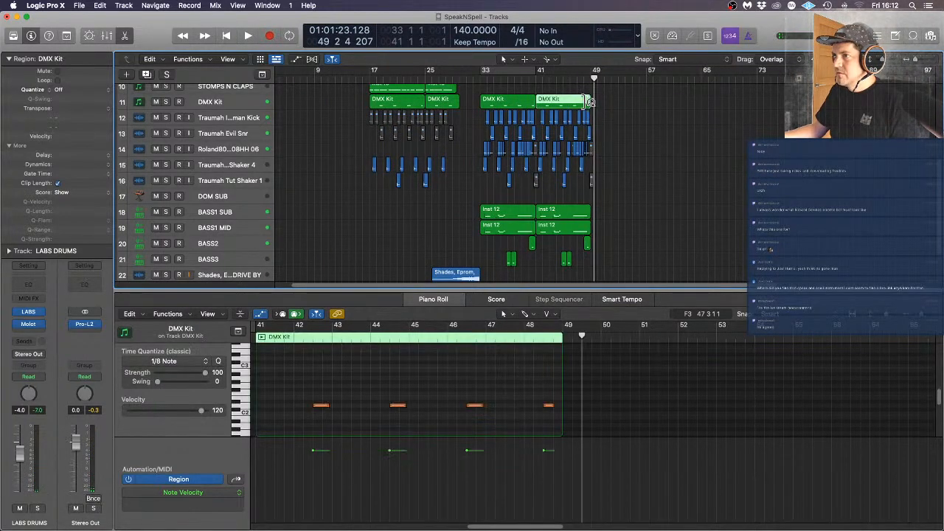
pyautogui.scroll(8, 583, 104)
pyautogui.click(584, 172)
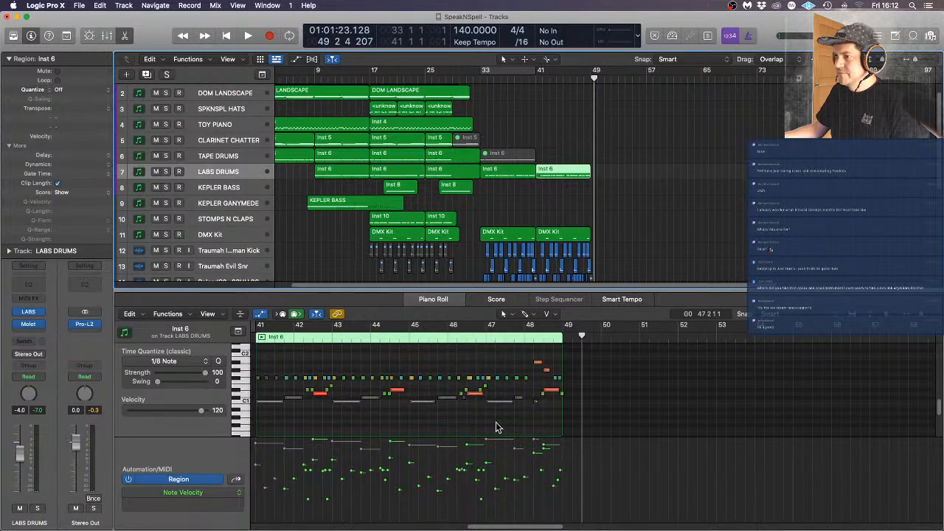
pyautogui.moveTo(554, 381); pyautogui.dragTo(567, 382)
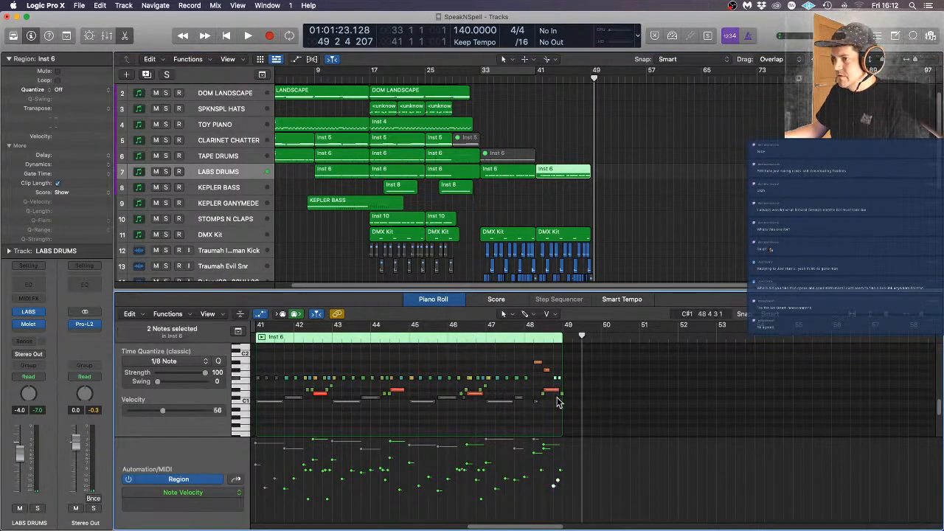
pyautogui.keyDown('shift'); pyautogui.click(550, 395); pyautogui.keyUp('shift')
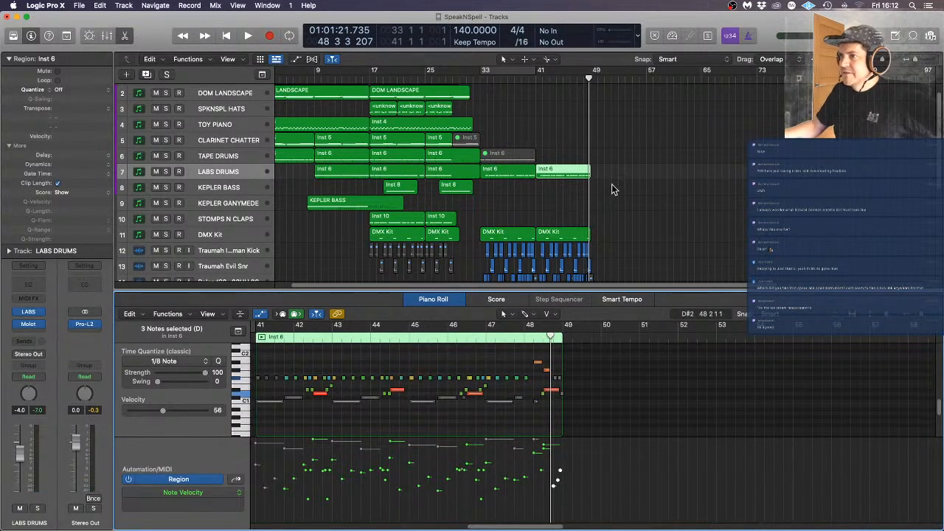
# Play the song from the beginning and mute the TAPE DRUMS region at bar 1 and the LABS DRUMS region at bar 9
pyautogui.click(647, 211)
pyautogui.press('Return')
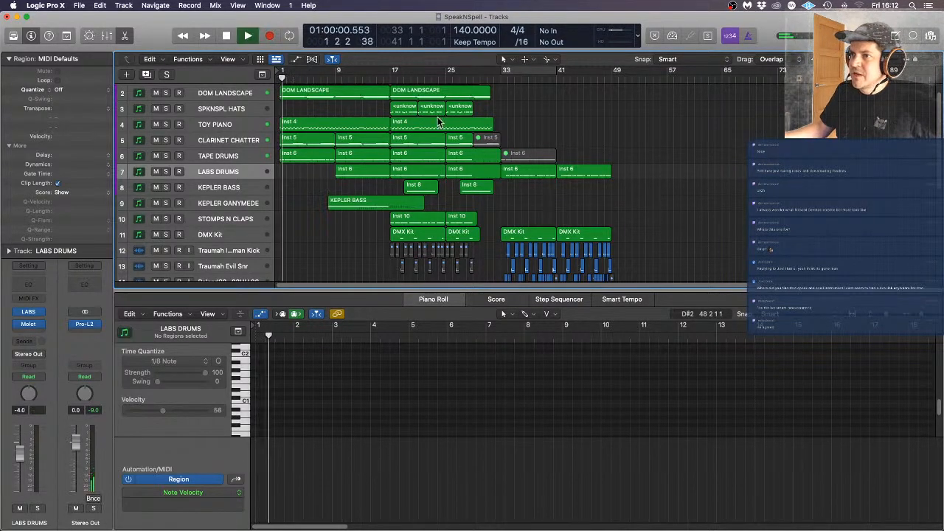
pyautogui.click(324, 160)
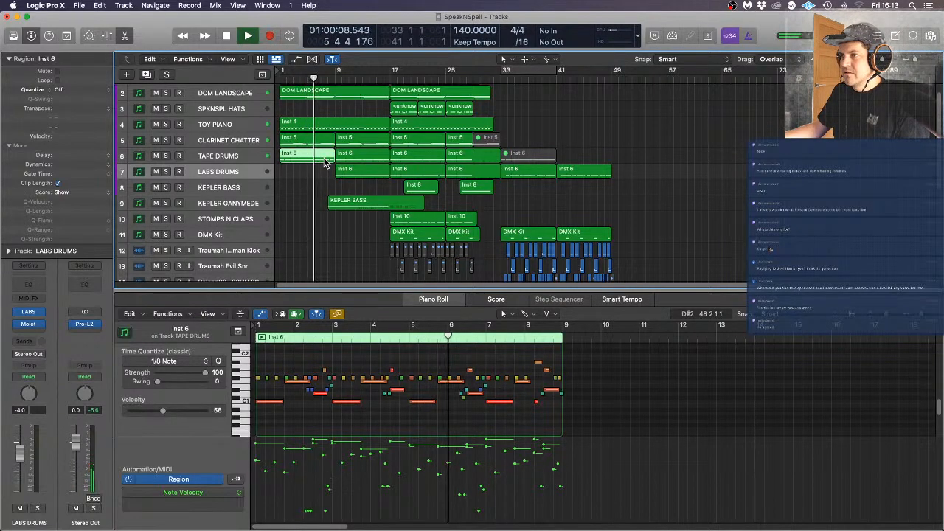
pyautogui.hotkey('ctrl', 'm')
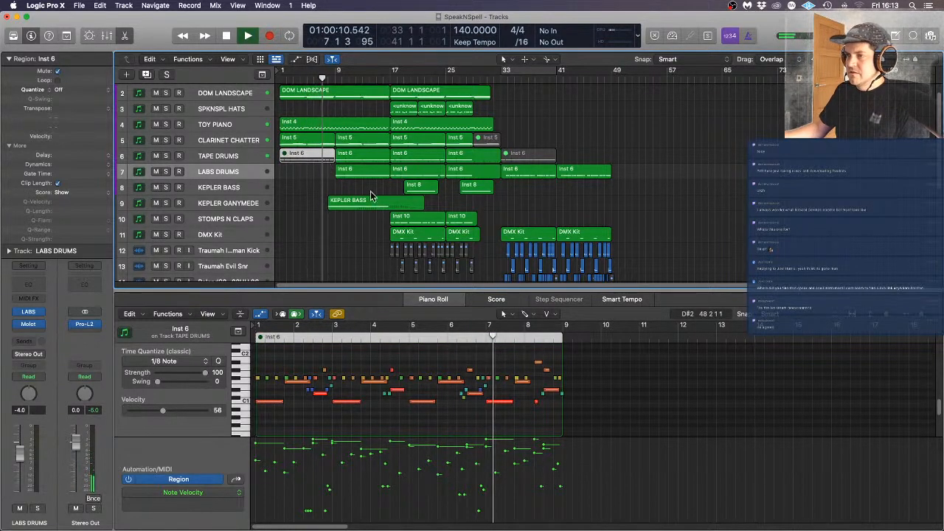
pyautogui.click(371, 169)
pyautogui.hotkey('ctrl', 'm')
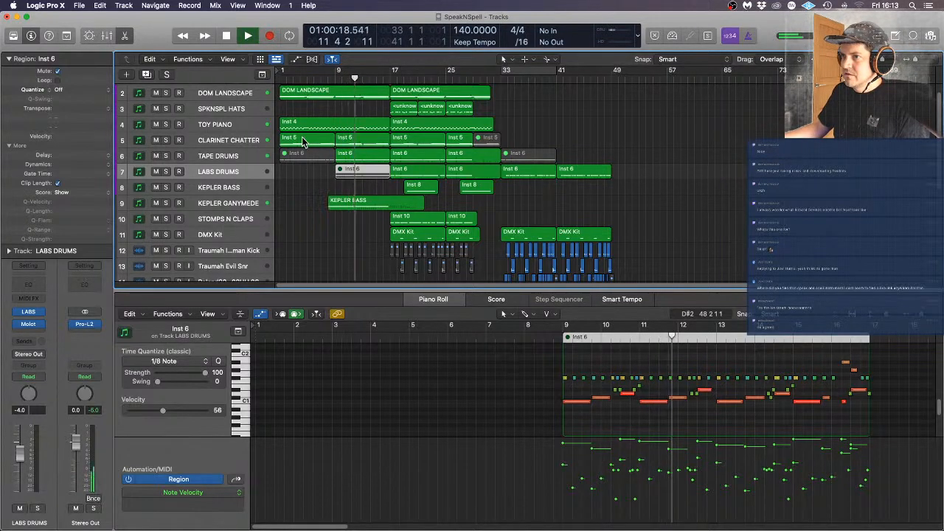
pyautogui.click(330, 123)
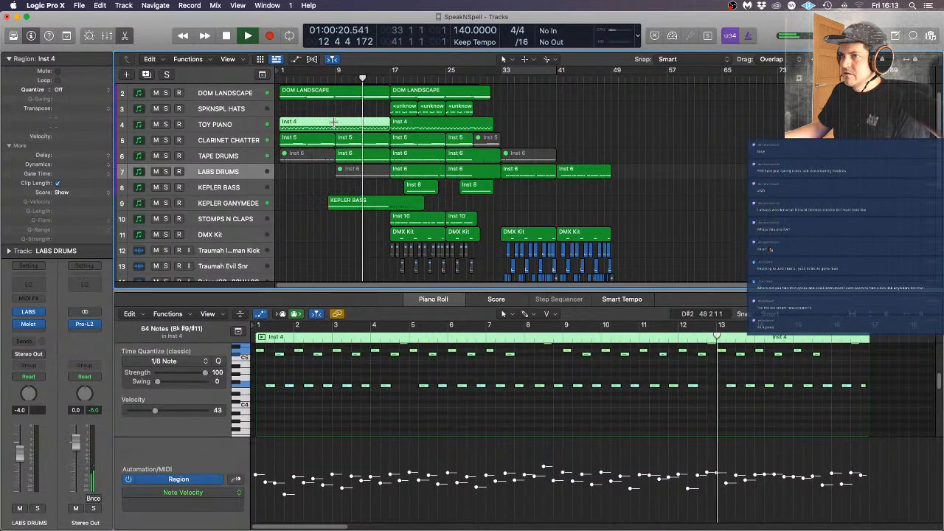
pyautogui.click(333, 122)
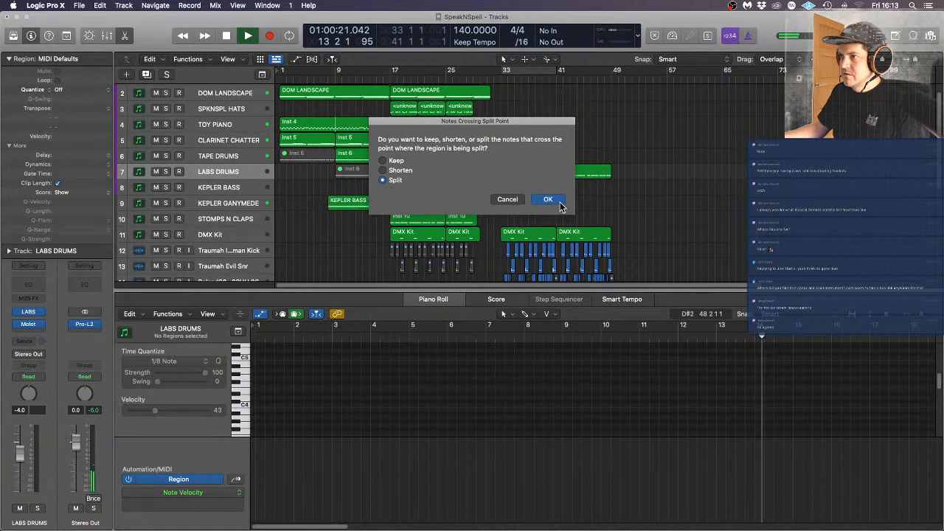
pyautogui.click(502, 199)
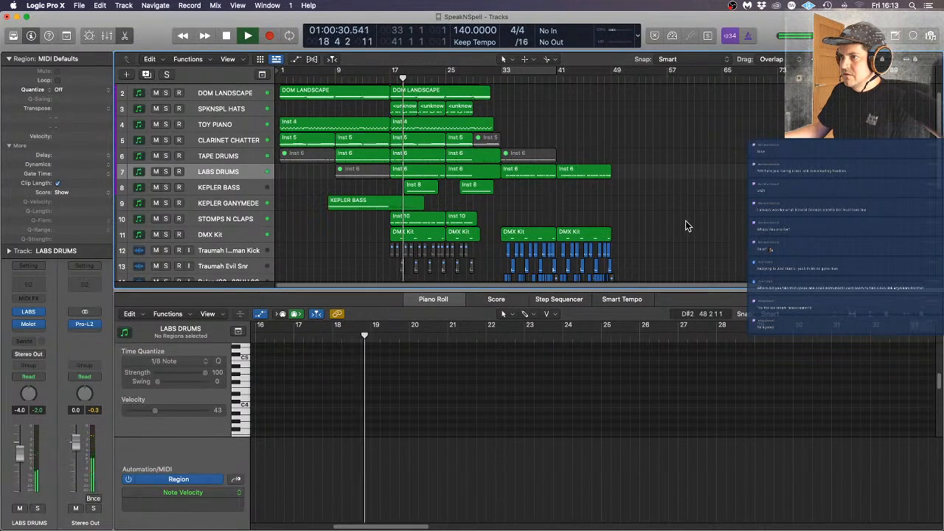
# Listen to the arrangement from bar 17 into the drop at bar 33 while reviewing all tracks
pyautogui.scroll(-6, 417, 162)
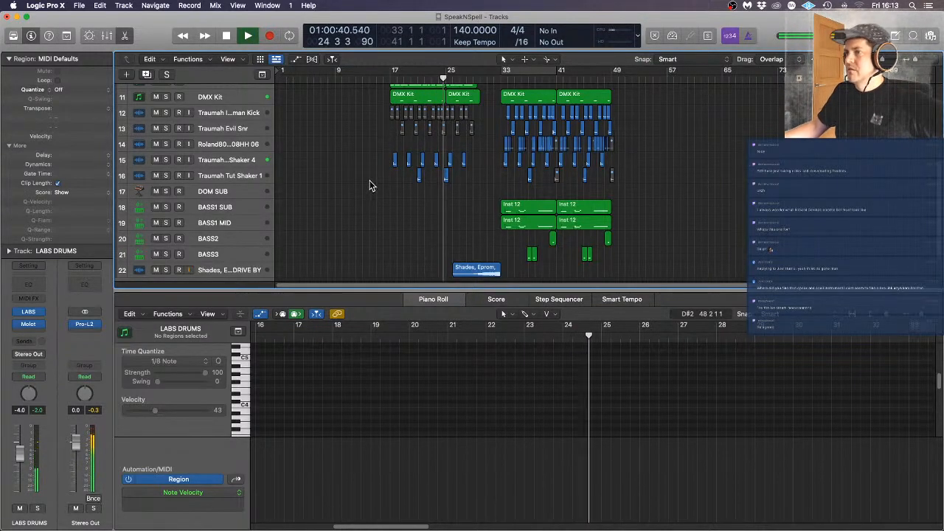
pyautogui.scroll(5, 371, 188)
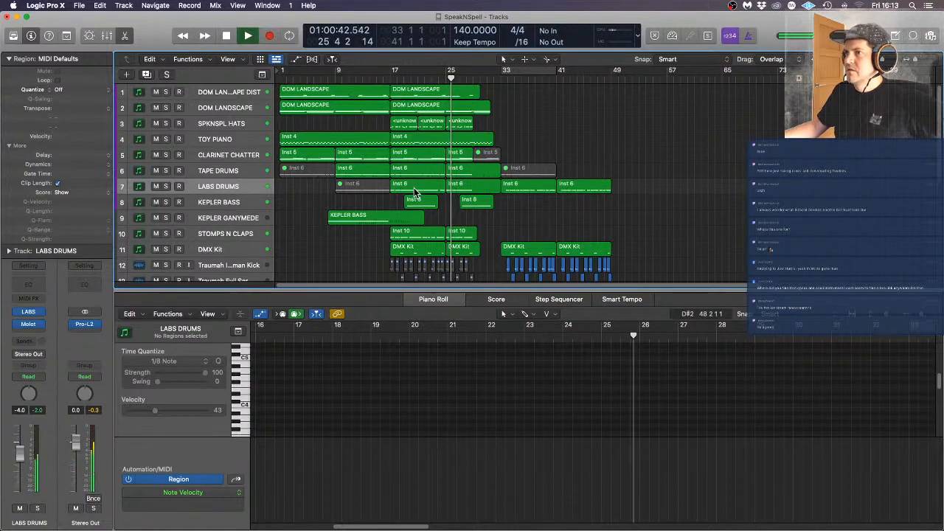
pyautogui.scroll(-1, 638, 122)
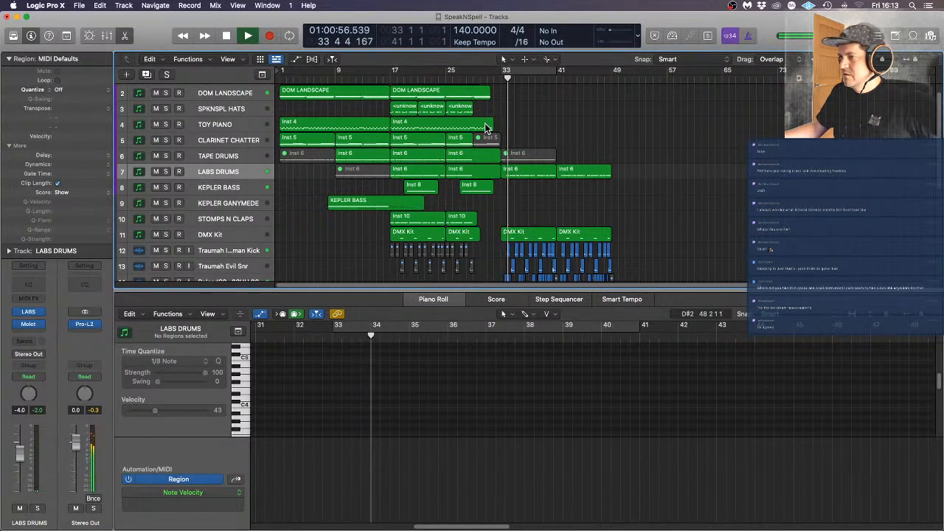
pyautogui.scroll(-5, 544, 199)
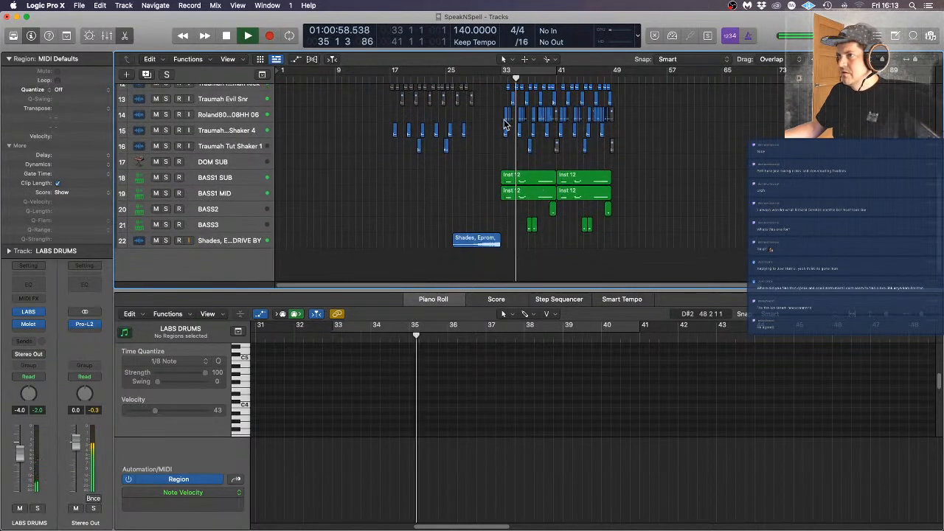
# Mute the first Roland808 hi-hat hit and the first Carnak Shaker hit in both bar 33 and bar 41
pyautogui.press('super+Right')
pyautogui.press('super+Right')
pyautogui.press('super+Right')
pyautogui.press('super+Right')
pyautogui.press('super+Right')
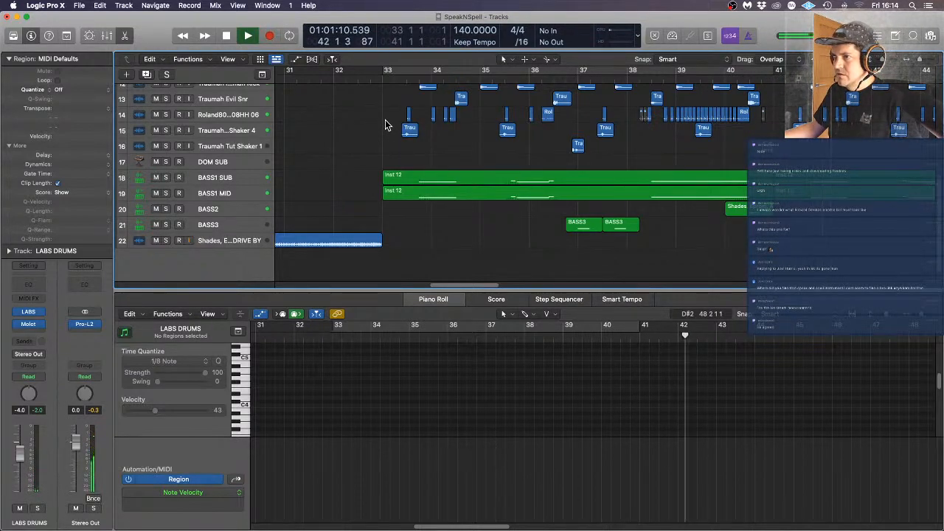
pyautogui.moveTo(391, 114); pyautogui.dragTo(411, 132)
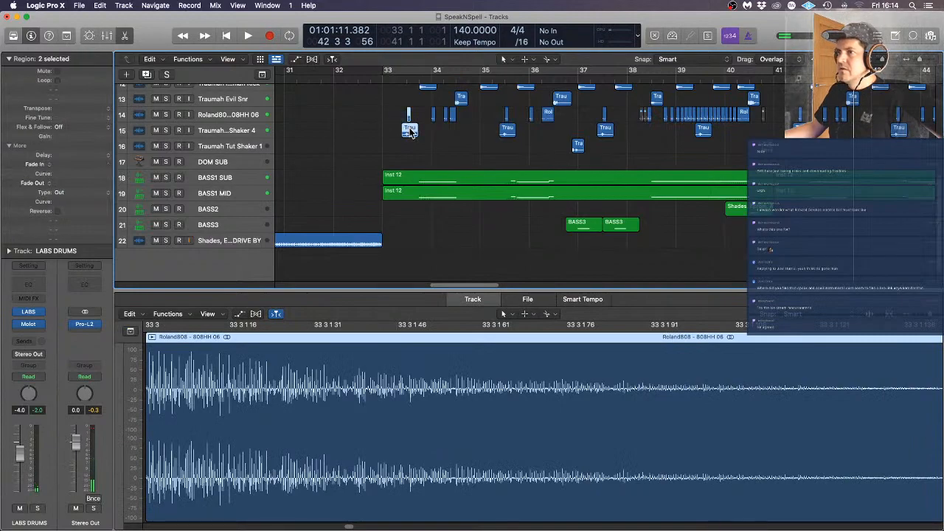
pyautogui.keyDown('shift'); pyautogui.moveTo(815, 112); pyautogui.dragTo(792, 143); pyautogui.keyUp('shift')
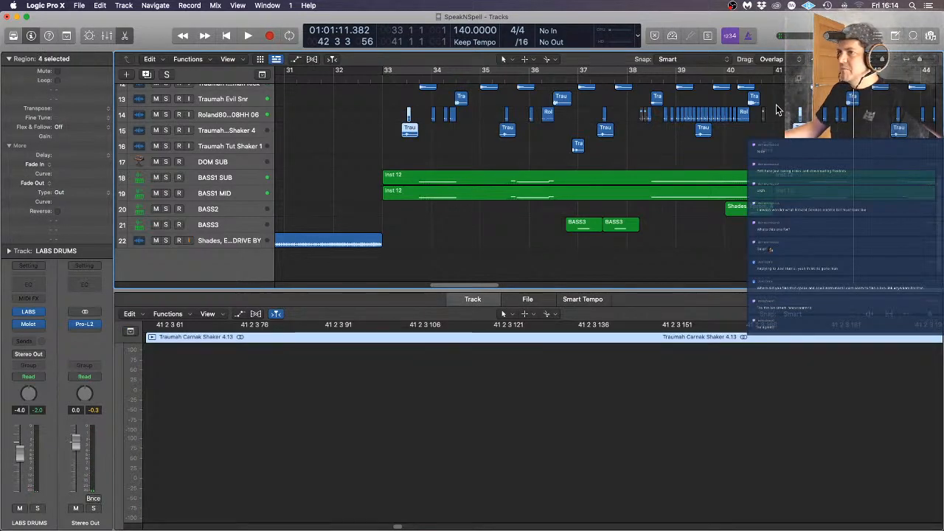
pyautogui.hotkey('ctrl', 'm')
pyautogui.press('super+Left')
pyautogui.press('super+Left')
pyautogui.press('super+Left')
pyautogui.press('super+Left')
pyautogui.press('super+Left')
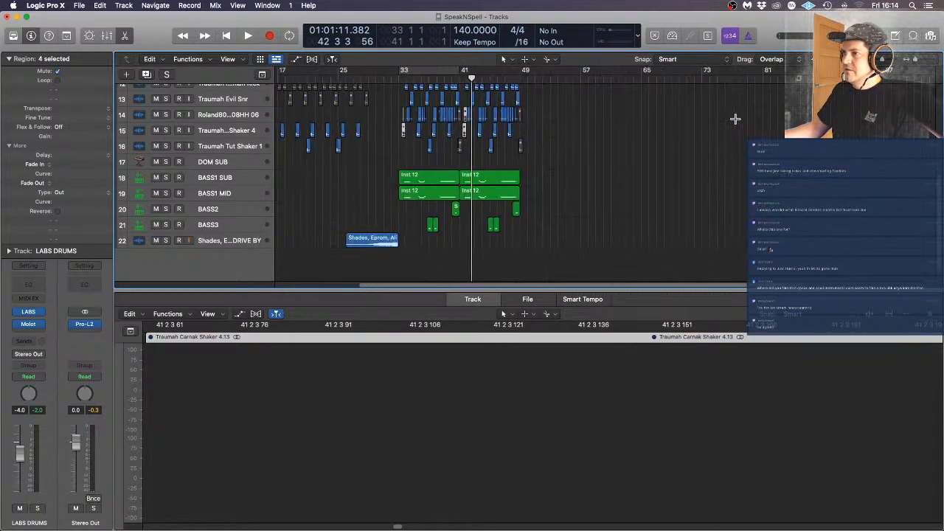
# Play the song from bar 31 into the drop and listen through to bar 46 while reviewing the drum and bass tracks
pyautogui.press('super+Right')
pyautogui.press('super+Right')
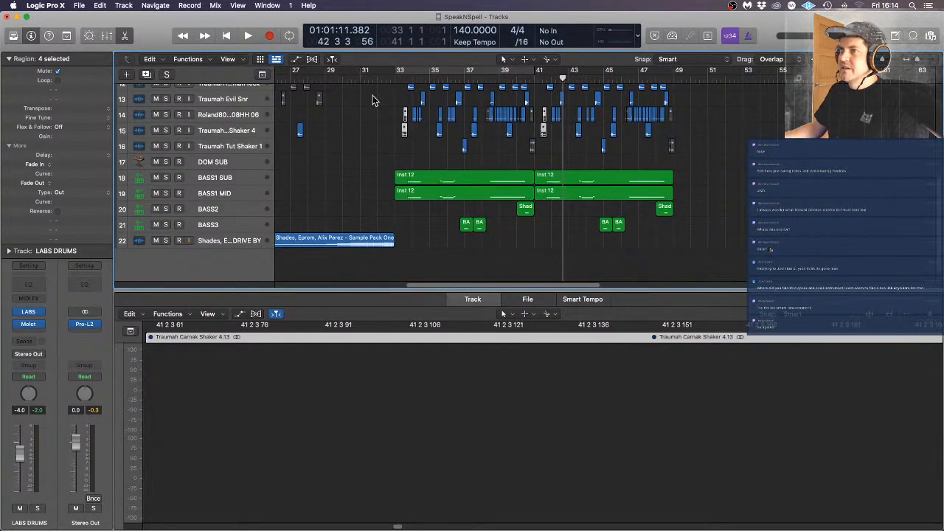
pyautogui.press('space')
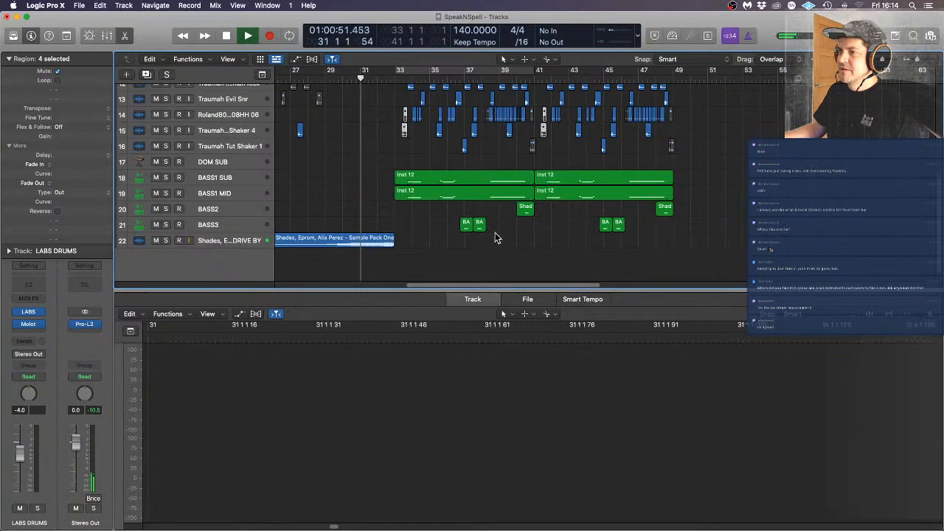
pyautogui.click(501, 252)
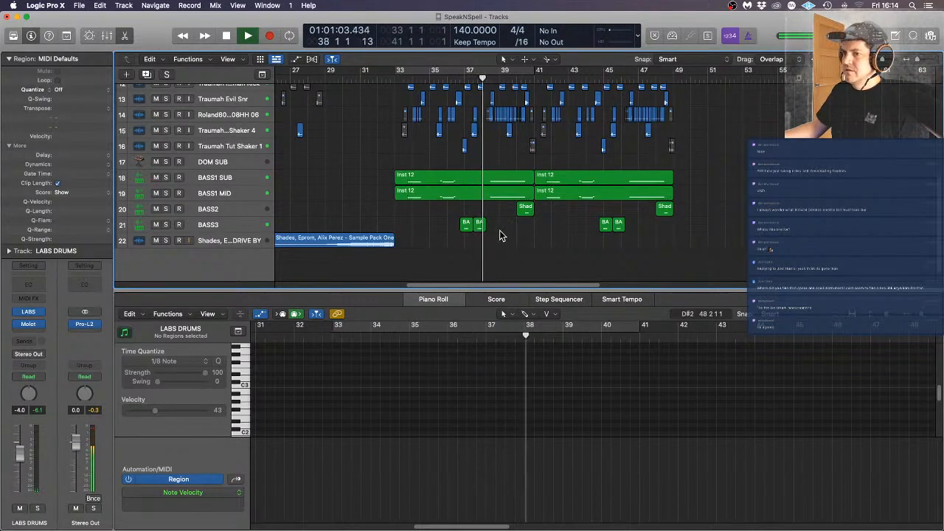
pyautogui.scroll(-5, 493, 180)
pyautogui.scroll(5, 493, 180)
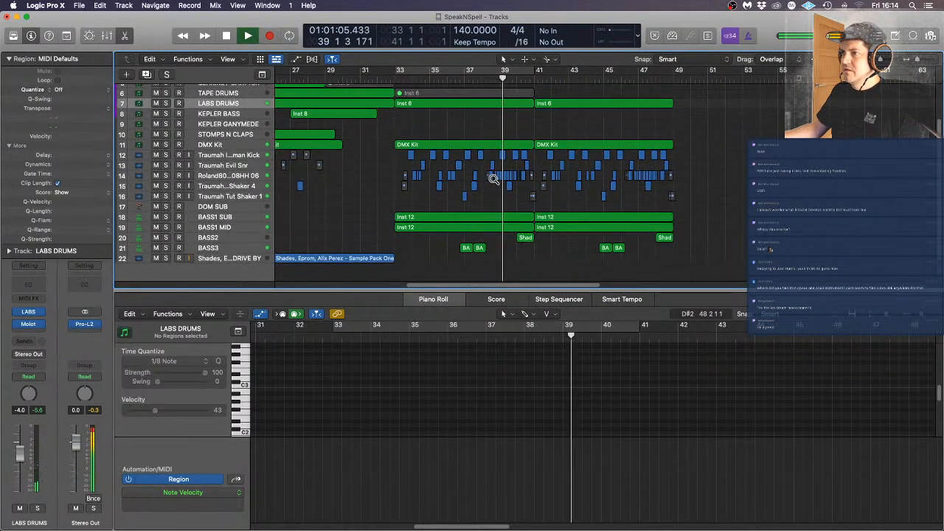
pyautogui.scroll(-4, 498, 160)
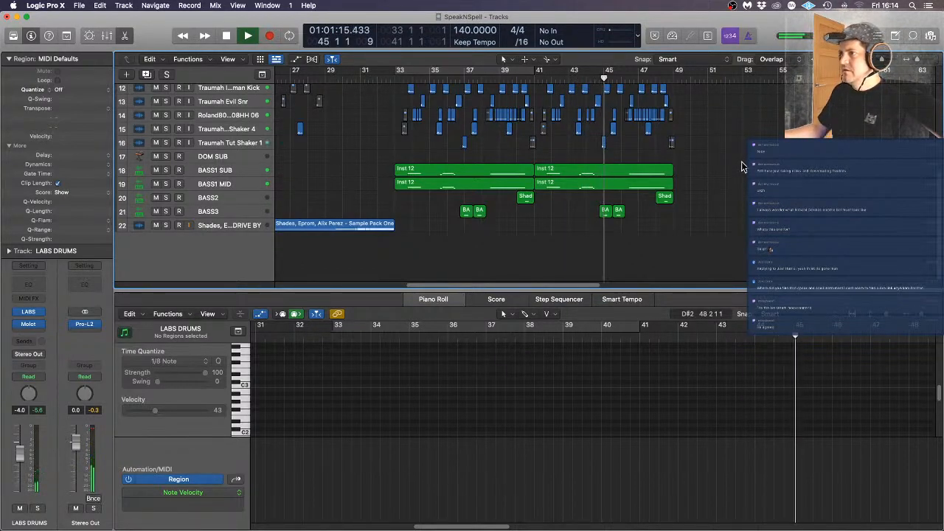
pyautogui.press('space')
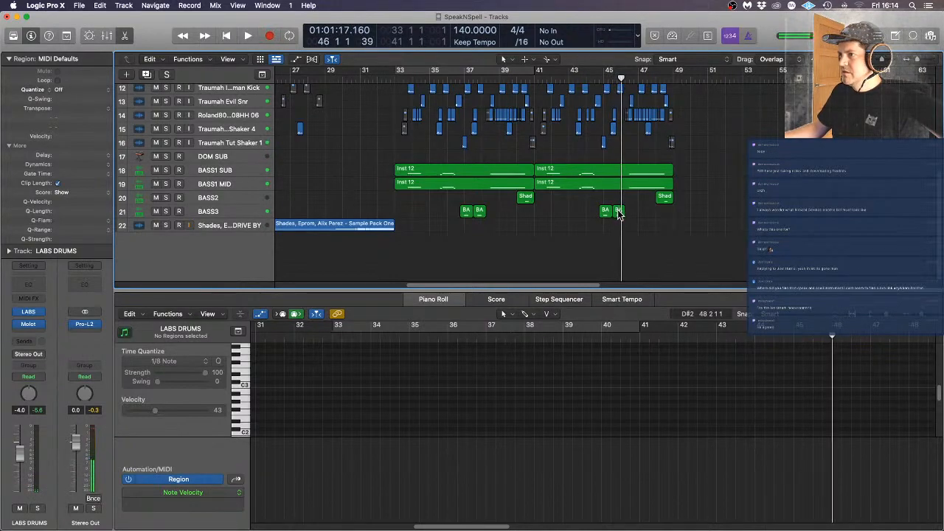
# Try raising the note in the last BASS3 region before bar 46, audition it, and compare it with the preceding BASS3 region's note
pyautogui.click(618, 213)
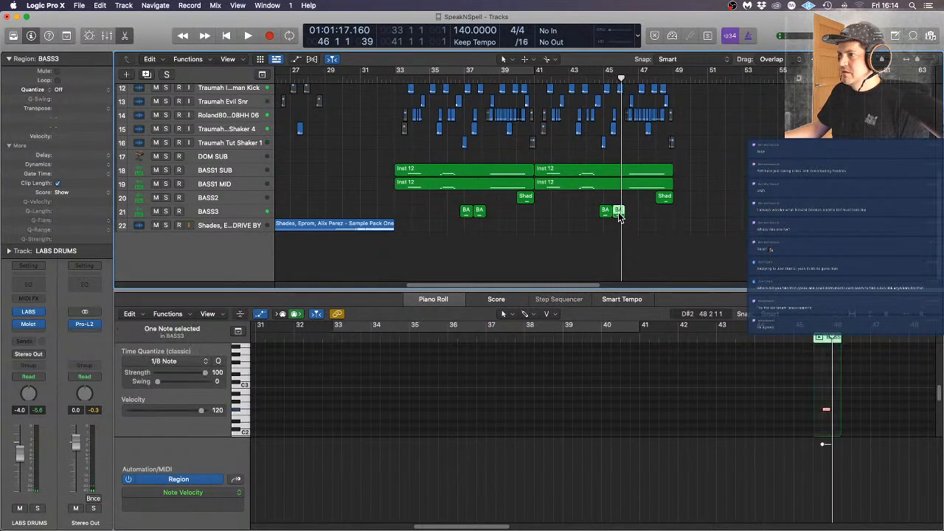
pyautogui.click(824, 396)
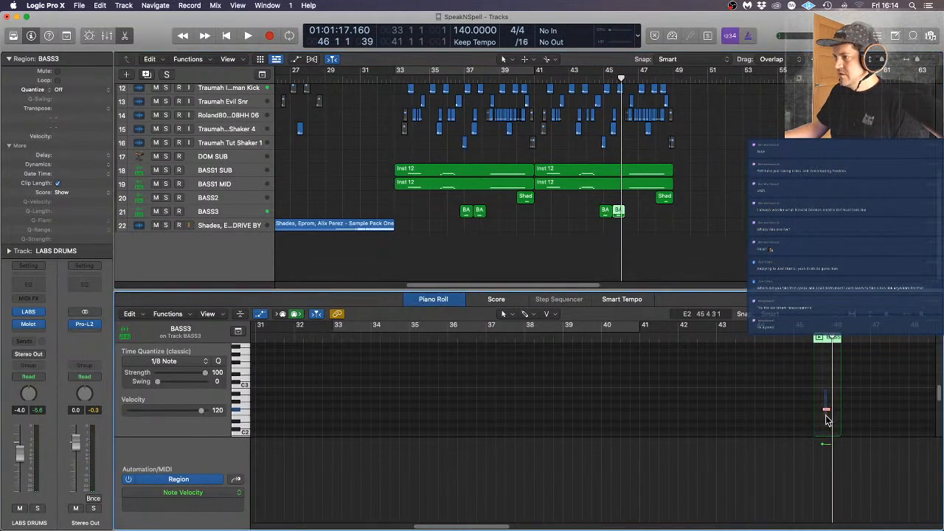
pyautogui.click(826, 411)
pyautogui.moveTo(827, 413); pyautogui.dragTo(826, 397)
pyautogui.press('space')
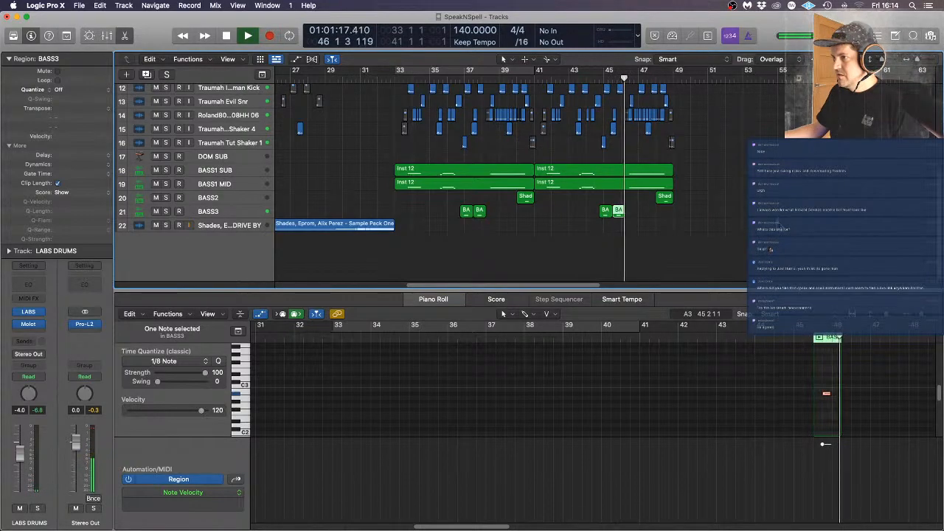
pyautogui.press('space')
pyautogui.click(606, 211)
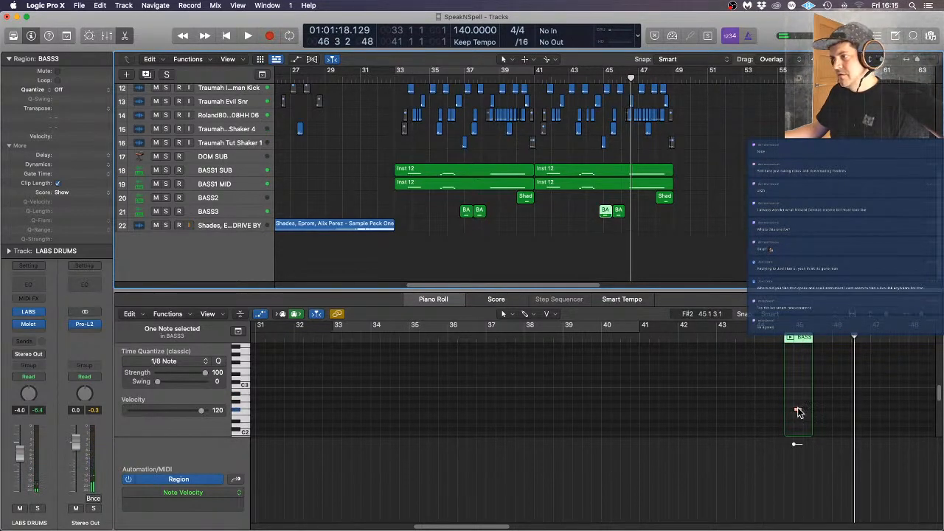
pyautogui.click(622, 212)
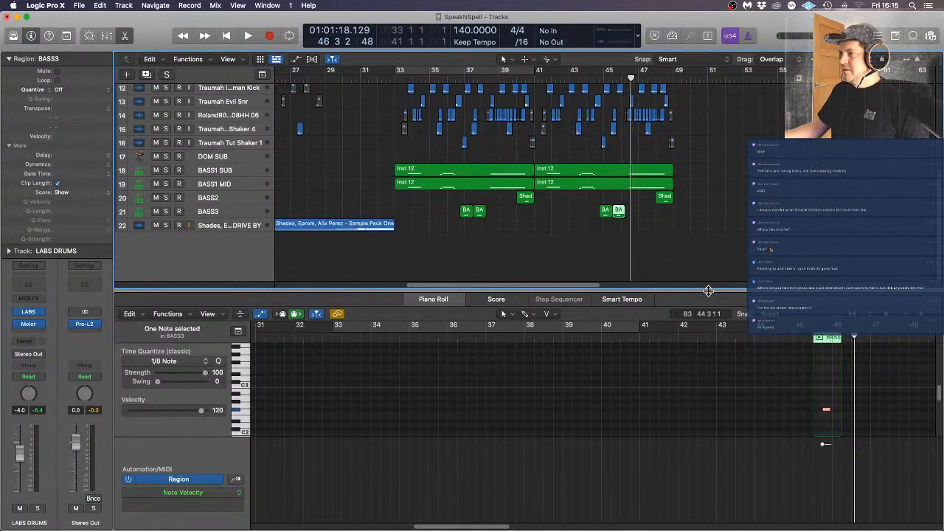
# Close the Piano Roll, save the project with the playhead at the song start, and disarm recording on the LABS DRUMS track
pyautogui.press('p')
pyautogui.click(760, 374)
pyautogui.press('super+Left')
pyautogui.press('super+Left')
pyautogui.press('super+Left')
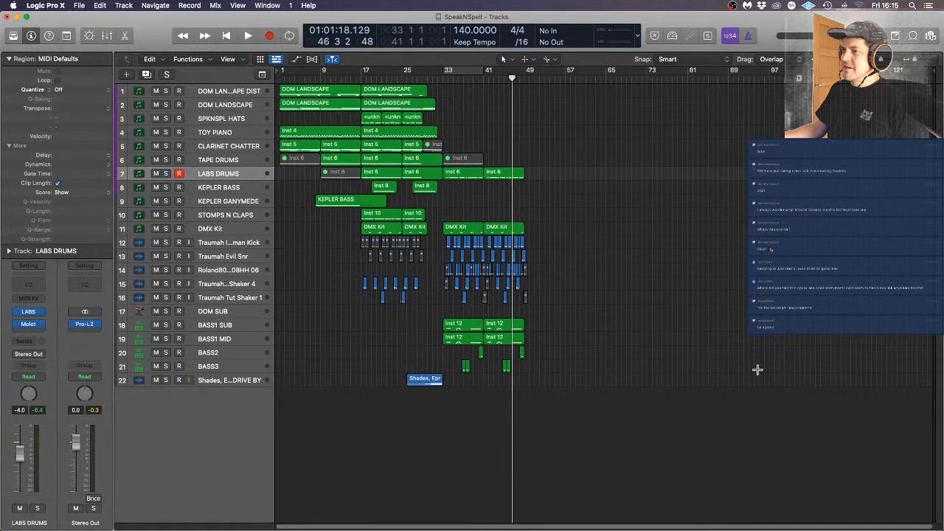
pyautogui.press('Return')
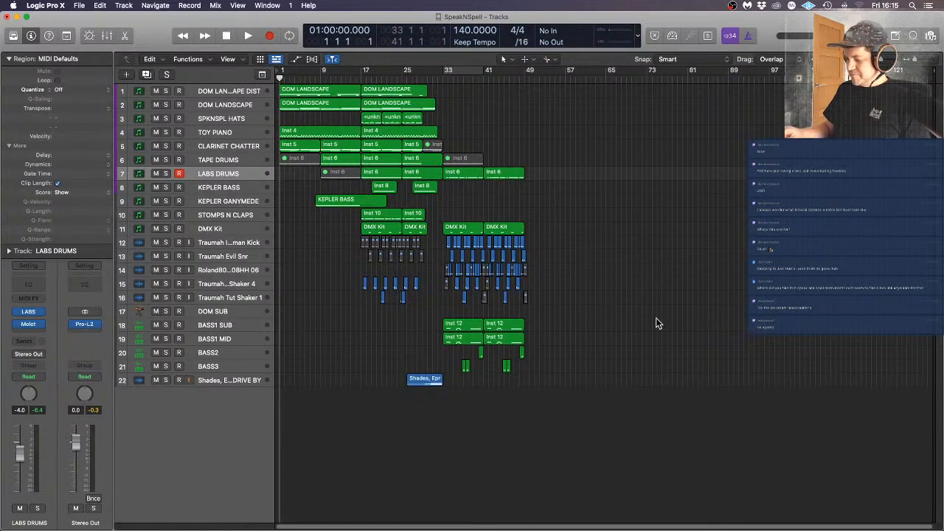
pyautogui.press('super+s')
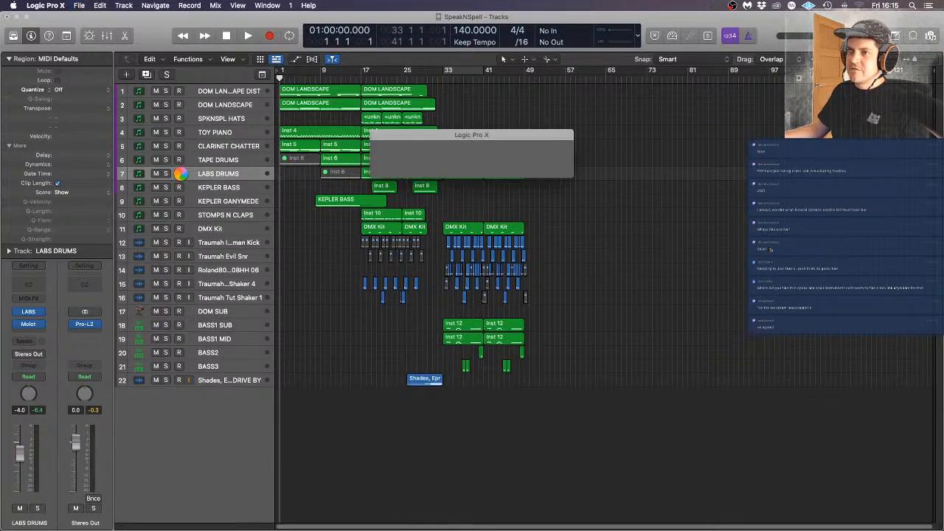
pyautogui.click(181, 174)
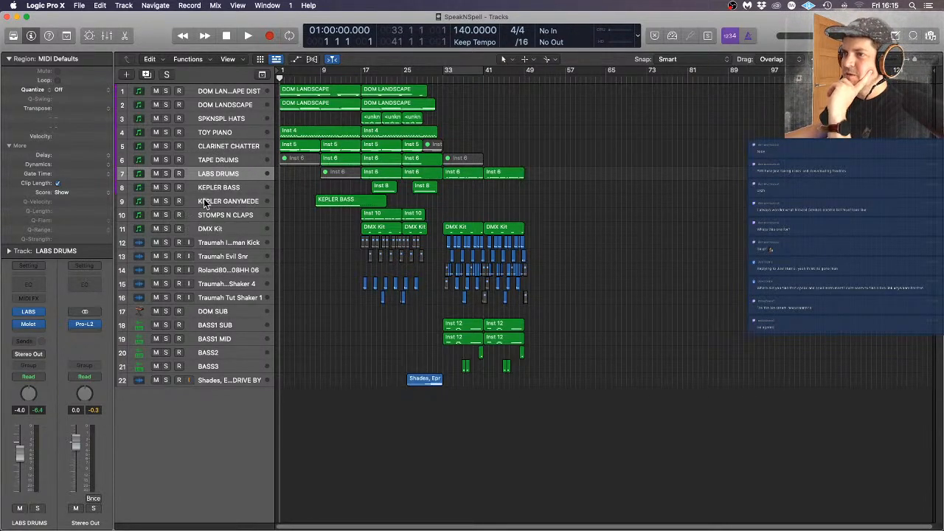
# Inspect the Kontakt 5 instrument on the CLARINET CHATTER track
pyautogui.click(230, 144)
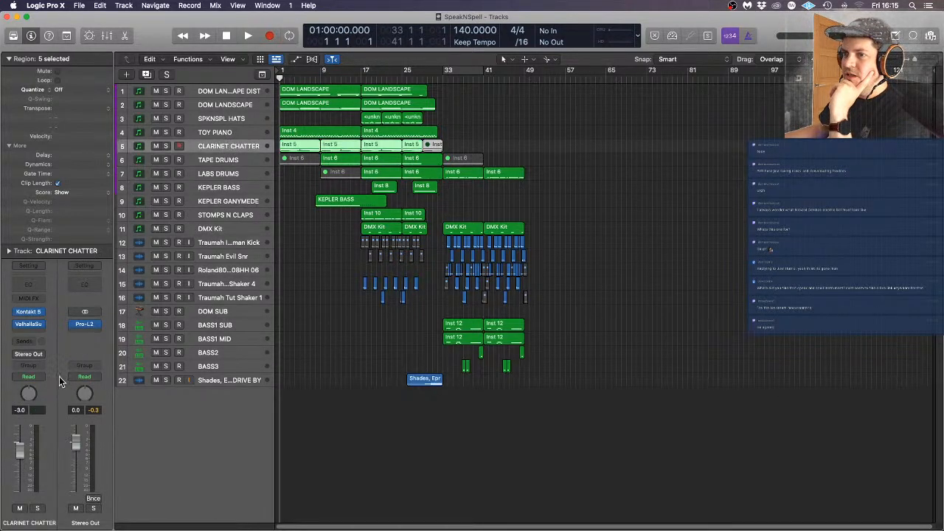
pyautogui.click(30, 314)
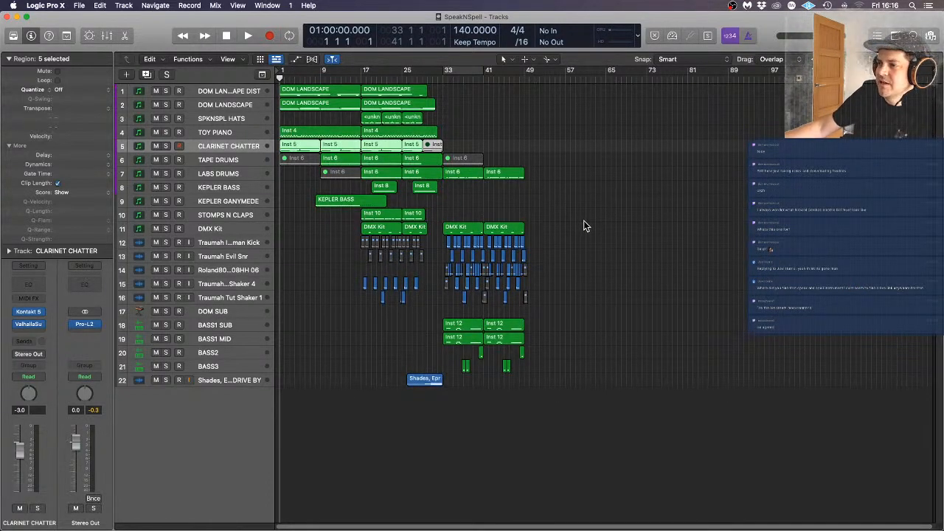
pyautogui.click(584, 221)
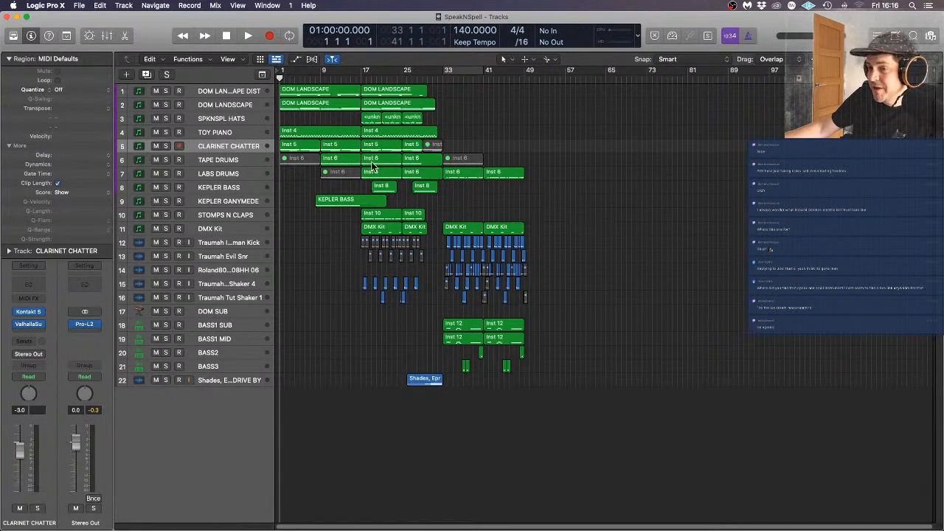
# Switch to OBS to bring up the live stream's controls
pyautogui.moveTo(1, 212)
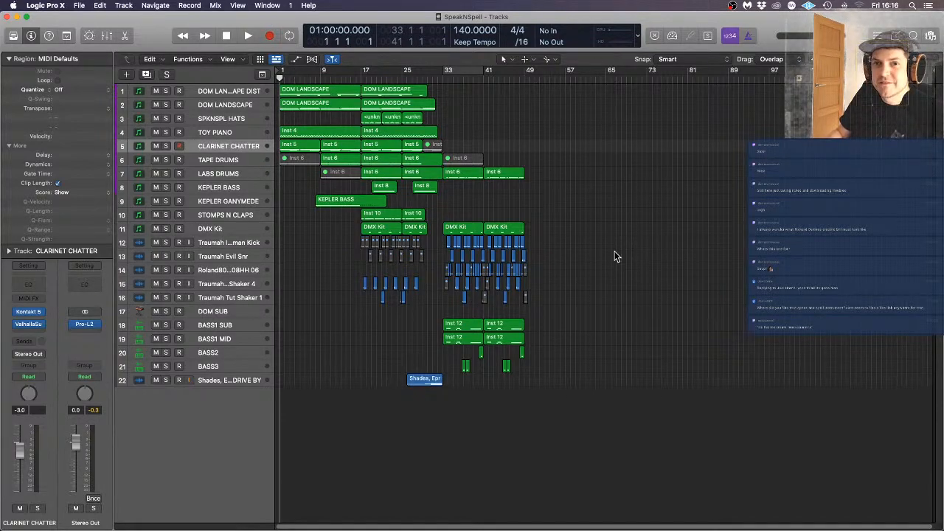
pyautogui.moveTo(3, 144)
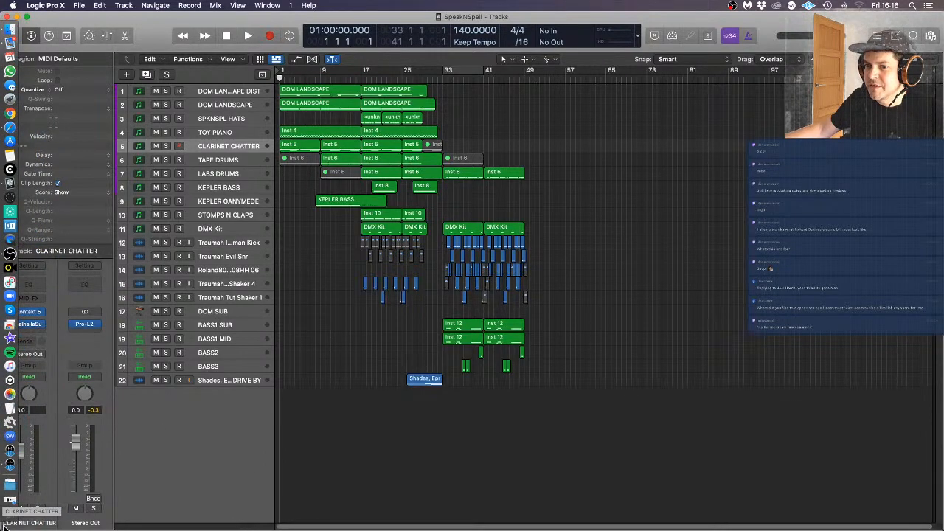
pyautogui.click(11, 256)
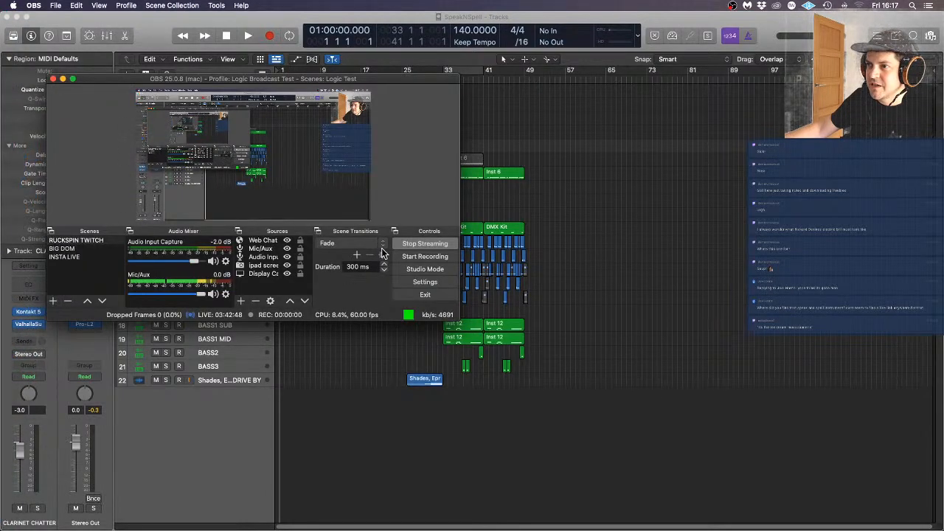